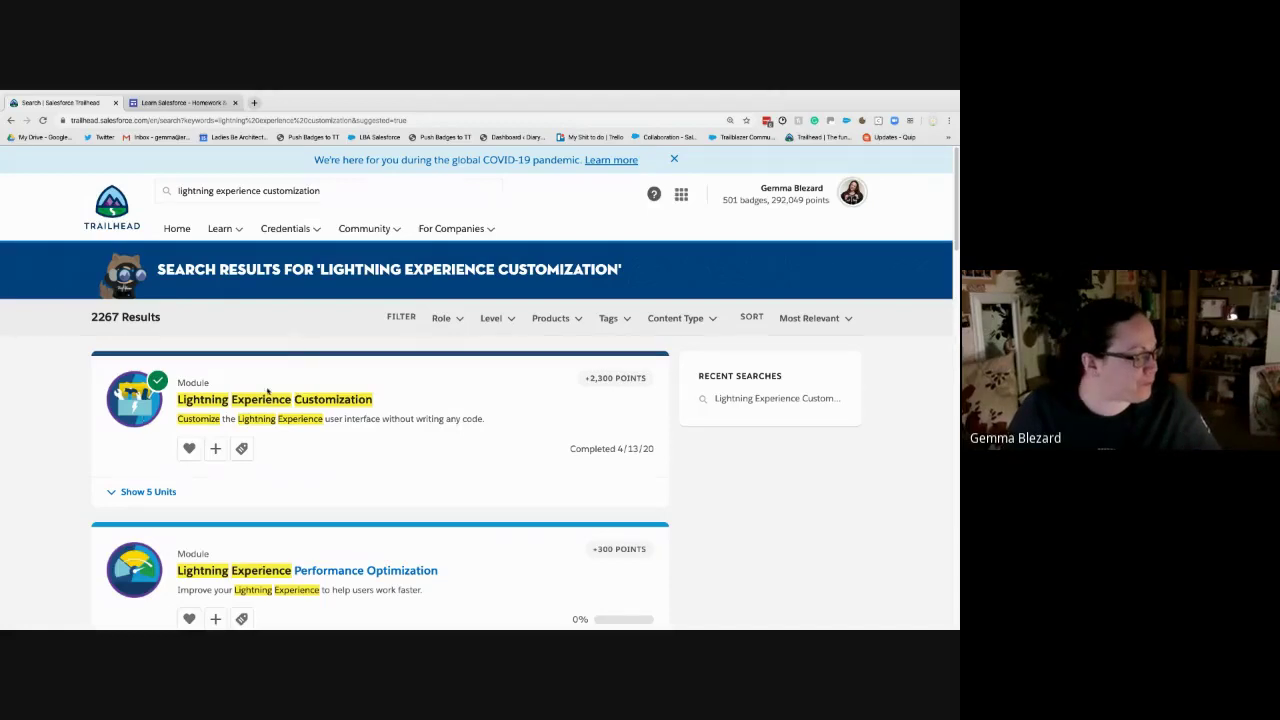
- Open the Lightning Experience Customization module and go to its Create Custom Buttons and Links unit
{"action": "left_click", "coordinate": [300, 399]}
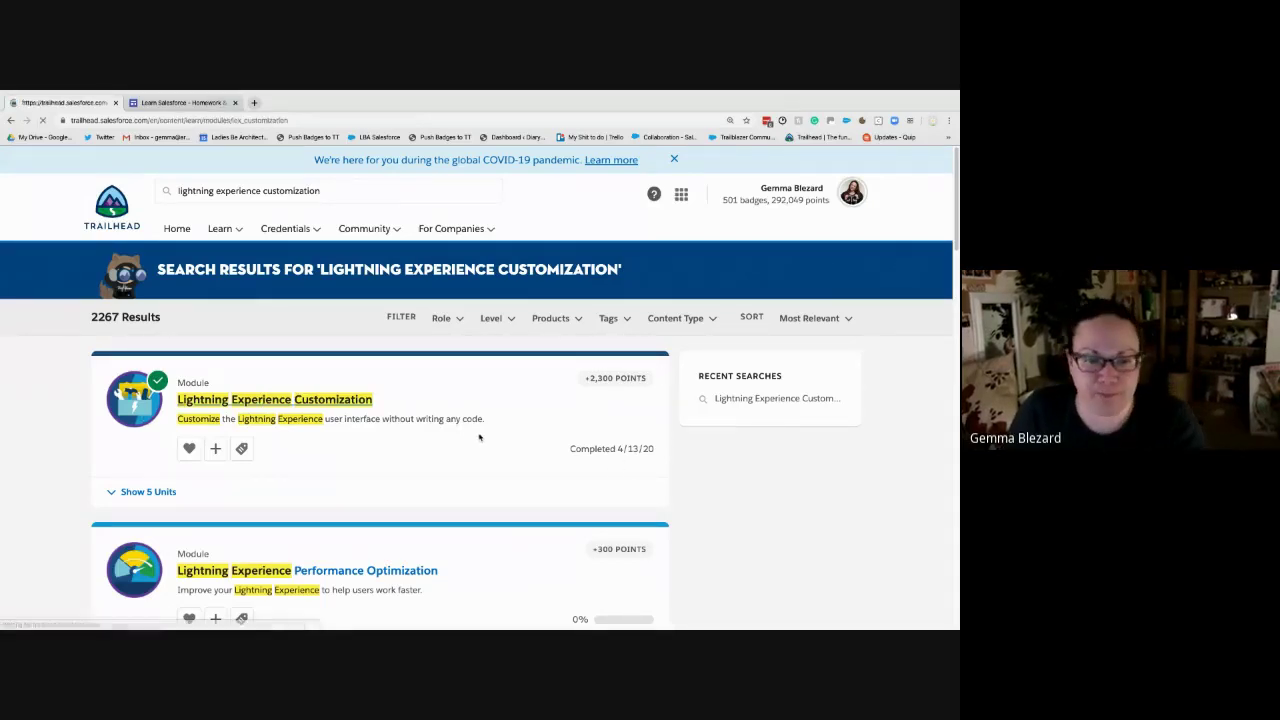
{"action": "scroll", "coordinate": [487, 437], "scroll_direction": "down", "scroll_amount": 1}
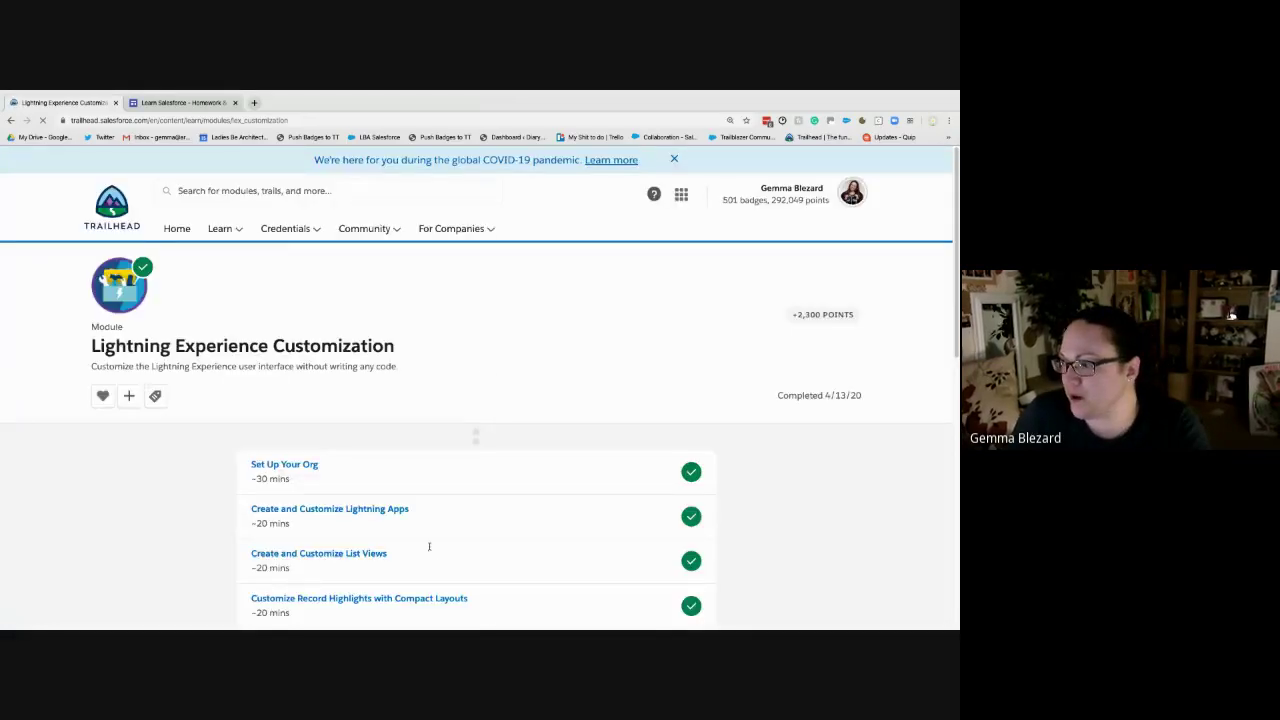
{"action": "scroll", "coordinate": [429, 546], "scroll_direction": "down", "scroll_amount": 3}
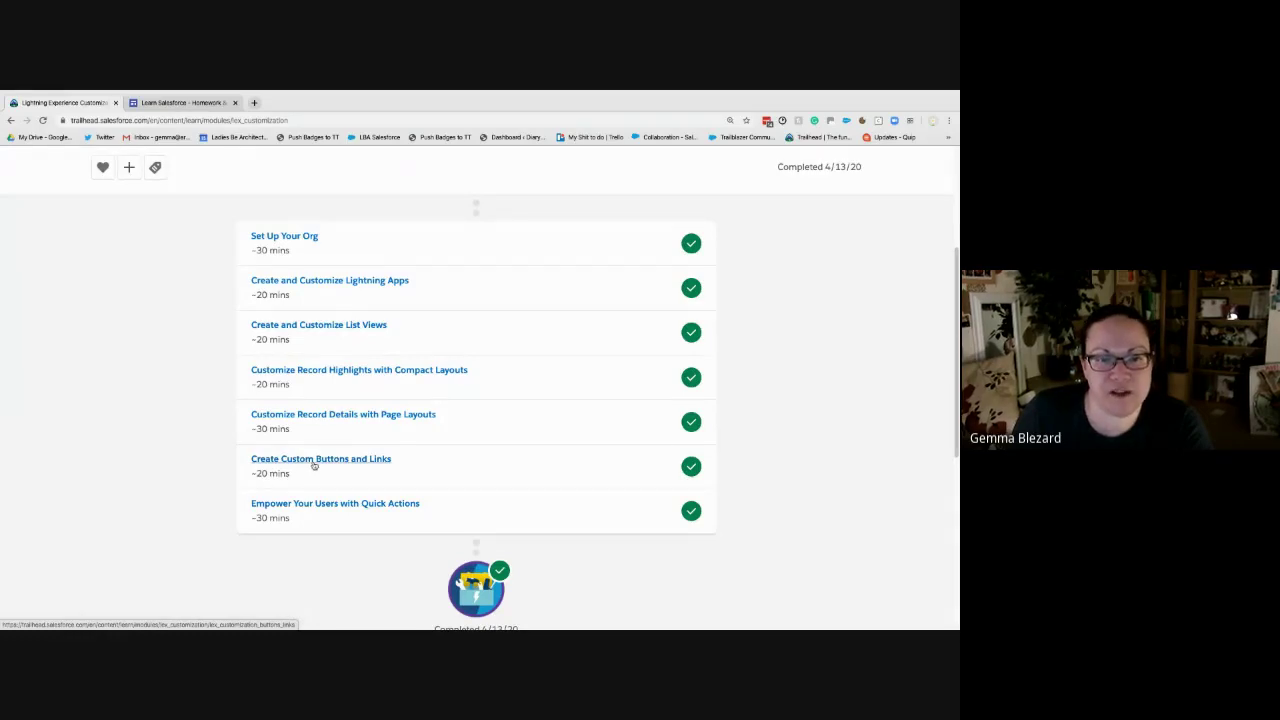
{"action": "left_click", "coordinate": [315, 466]}
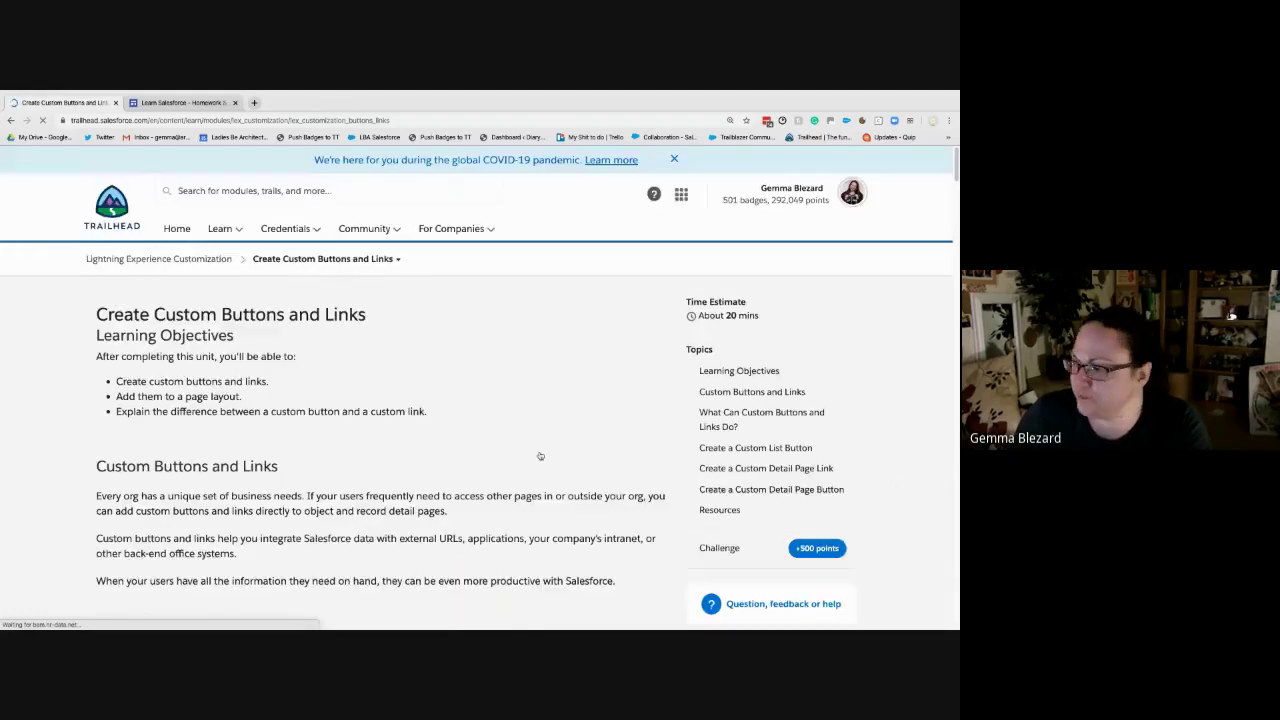
- Read through the unit's instructions on creating a custom list button and the start of the custom detail page link section
{"action": "scroll", "coordinate": [354, 425], "scroll_direction": "down", "scroll_amount": 10}
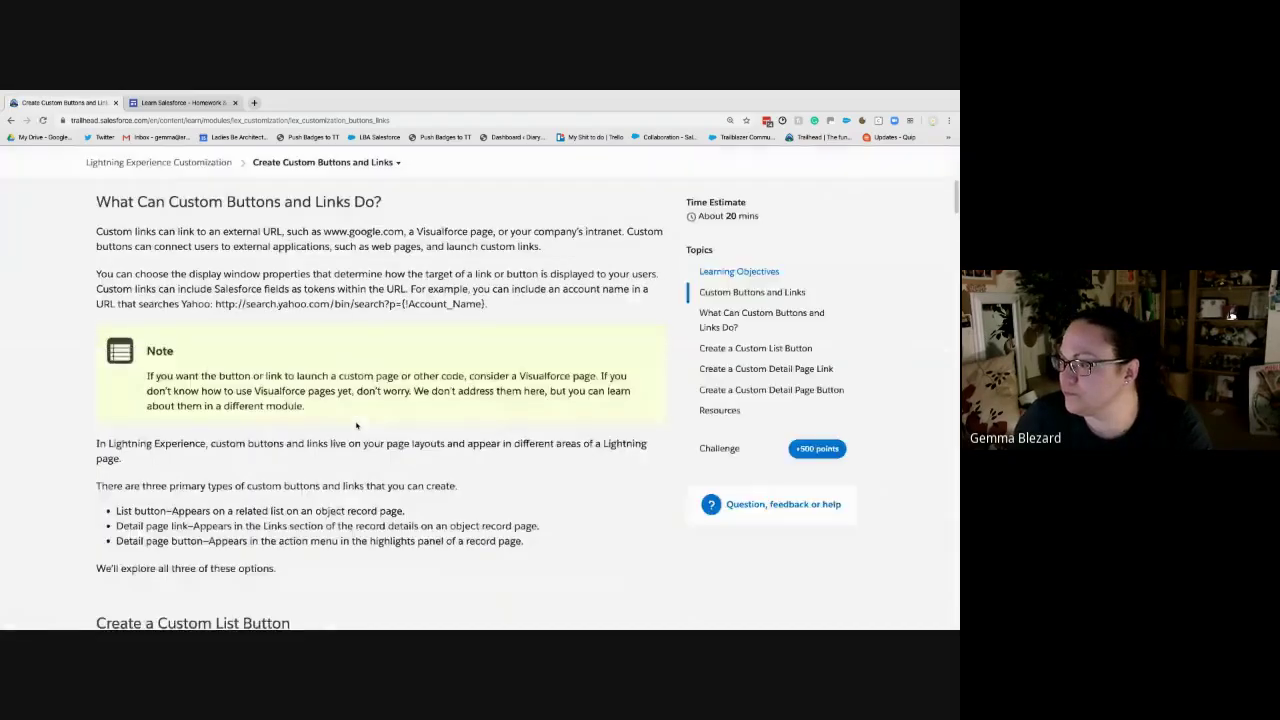
{"action": "scroll", "coordinate": [356, 425], "scroll_direction": "down", "scroll_amount": 5}
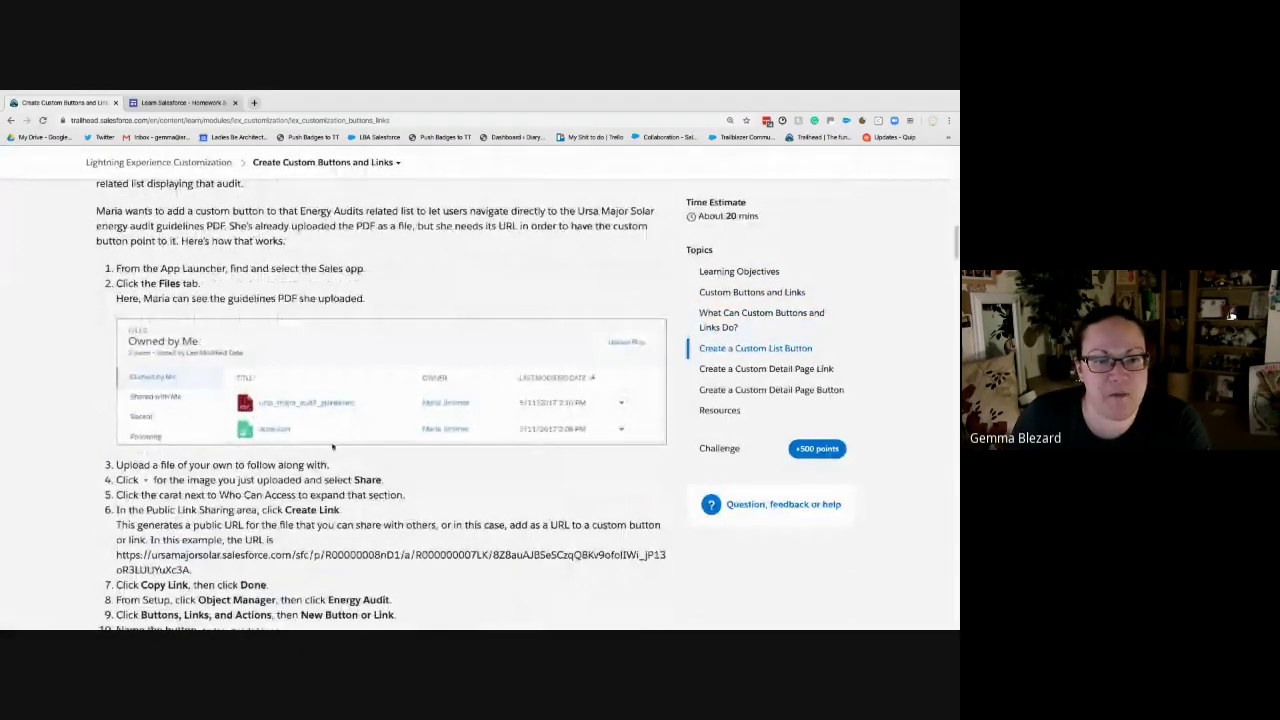
{"action": "scroll", "coordinate": [403, 505], "scroll_direction": "down", "scroll_amount": 2}
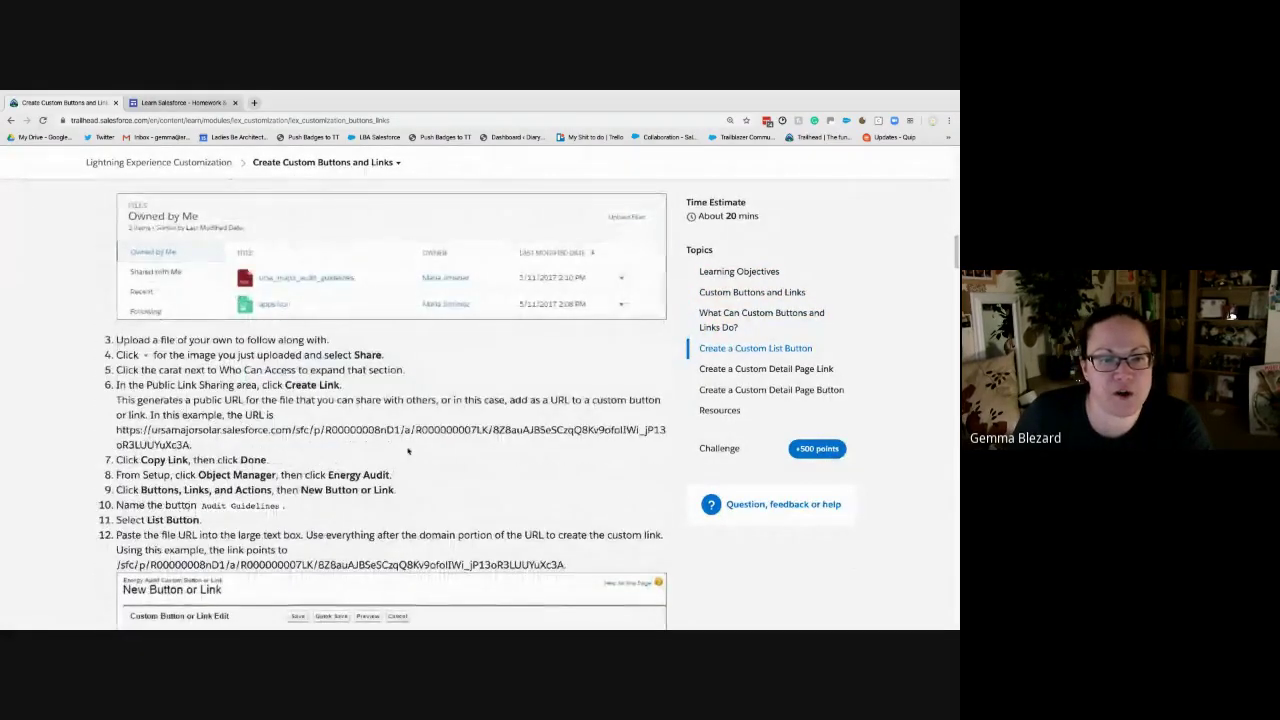
{"action": "scroll", "coordinate": [408, 450], "scroll_direction": "down", "scroll_amount": 2}
{"action": "scroll", "coordinate": [411, 430], "scroll_direction": "down", "scroll_amount": 4}
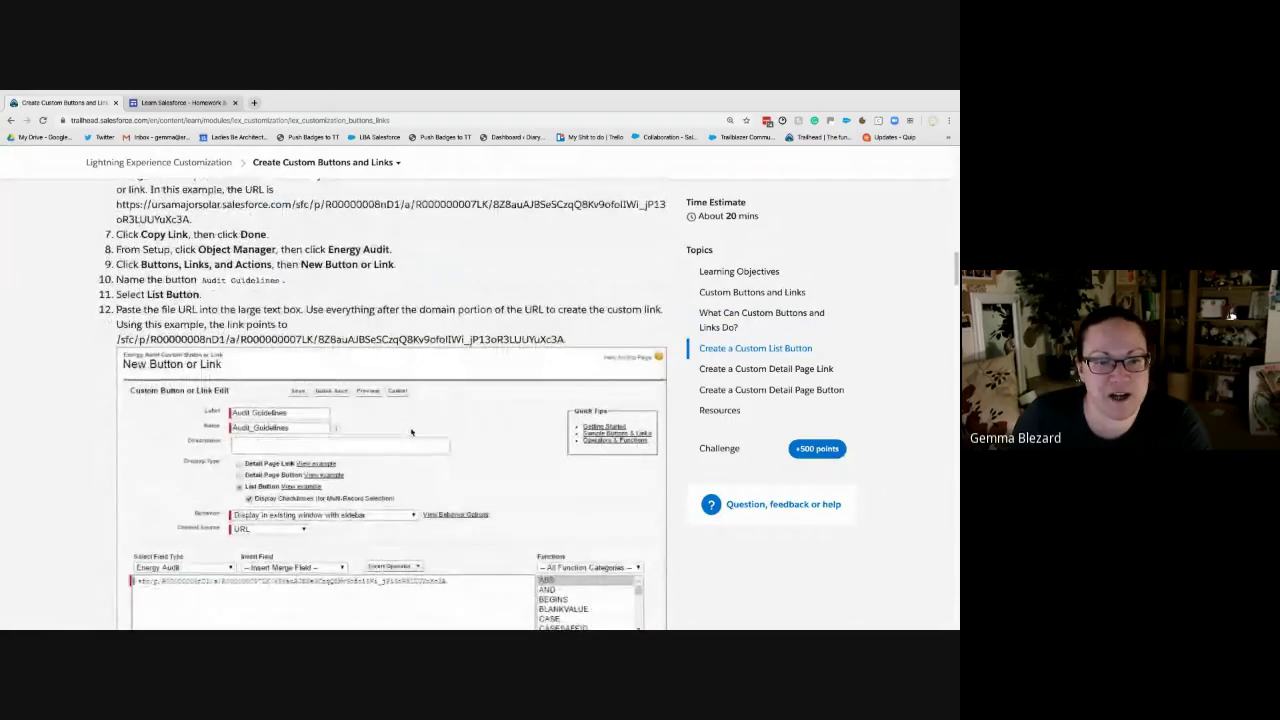
{"action": "scroll", "coordinate": [411, 432], "scroll_direction": "down", "scroll_amount": 5}
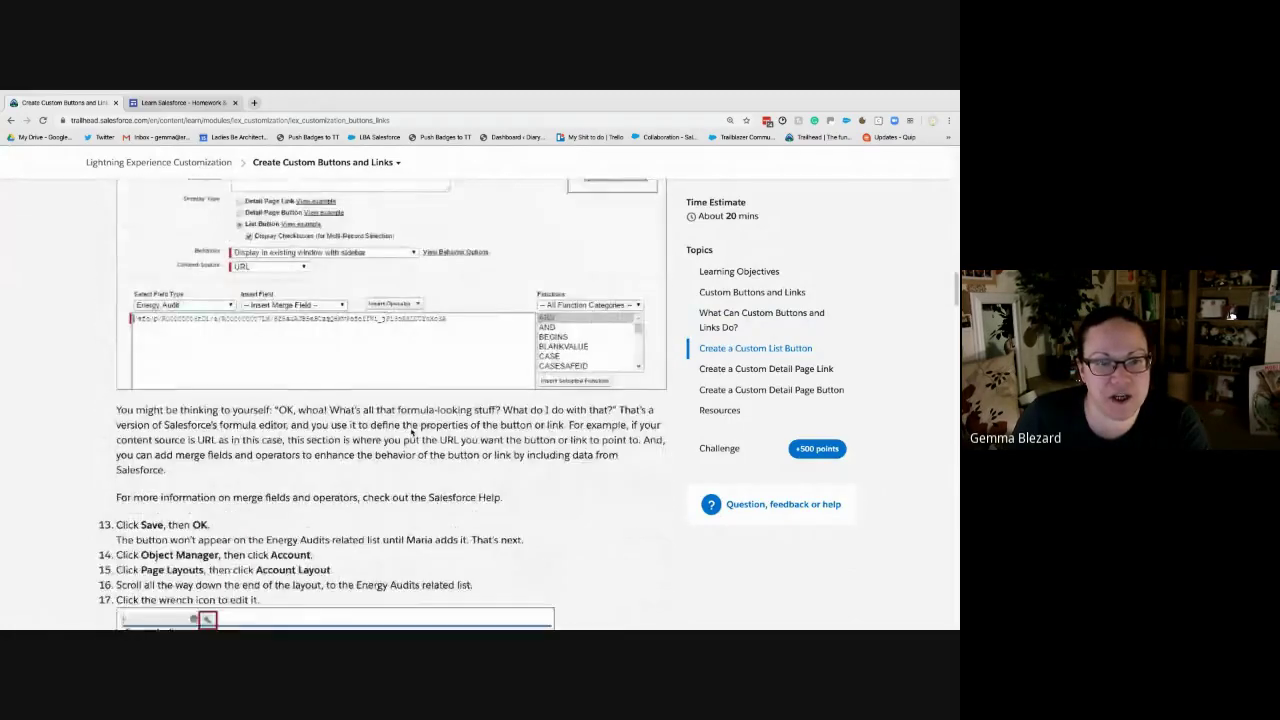
{"action": "scroll", "coordinate": [411, 432], "scroll_direction": "down", "scroll_amount": 3}
{"action": "scroll", "coordinate": [411, 432], "scroll_direction": "down", "scroll_amount": 2}
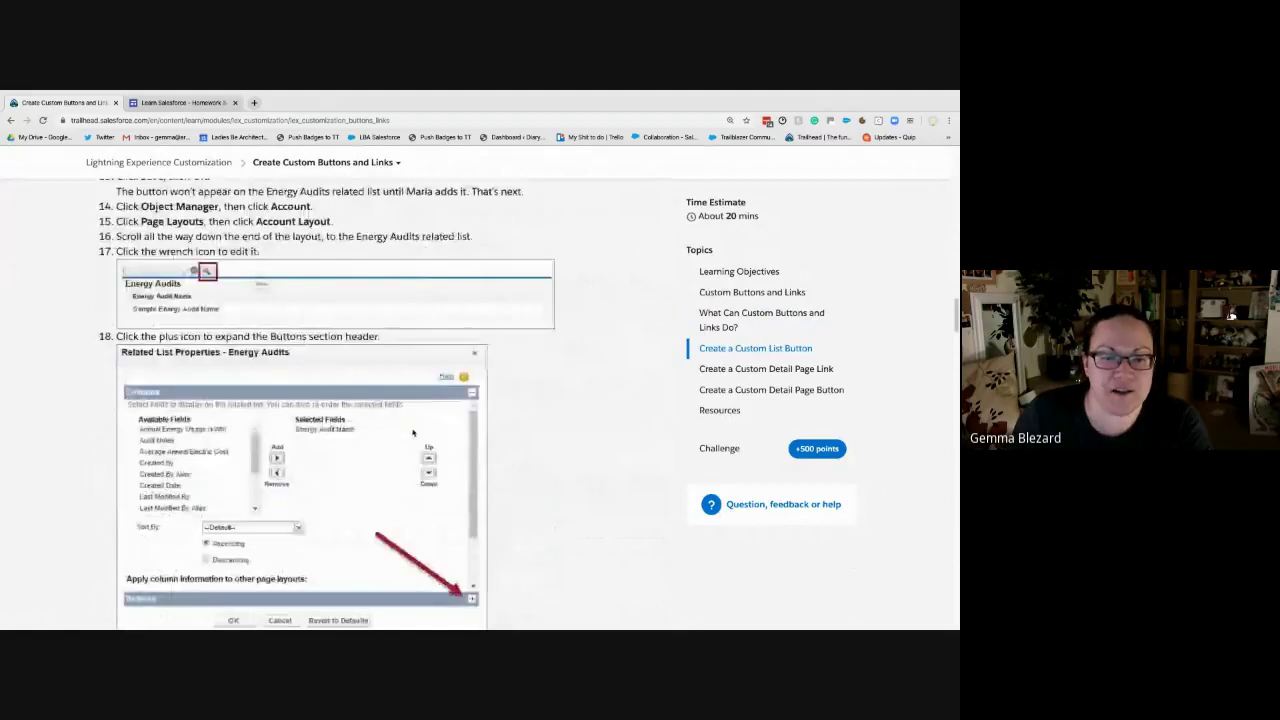
{"action": "scroll", "coordinate": [313, 421], "scroll_direction": "up", "scroll_amount": 2}
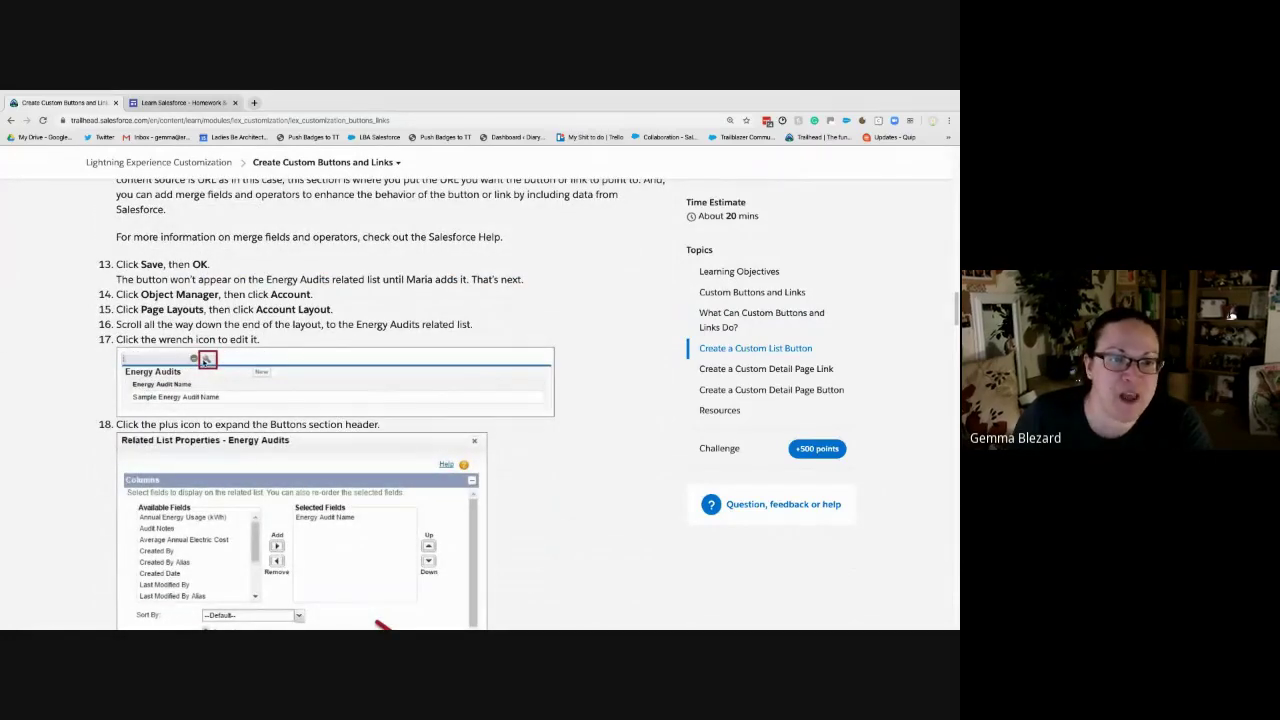
{"action": "scroll", "coordinate": [227, 371], "scroll_direction": "down", "scroll_amount": 2}
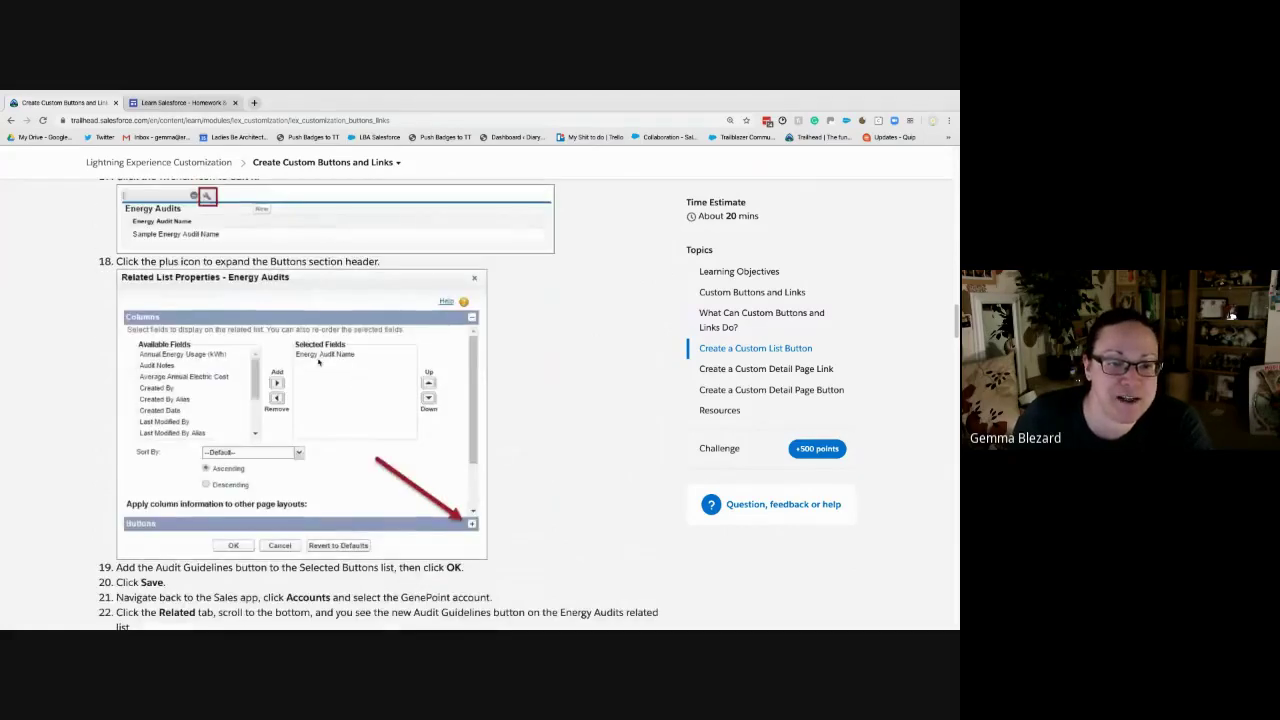
{"action": "scroll", "coordinate": [360, 431], "scroll_direction": "down", "scroll_amount": 3}
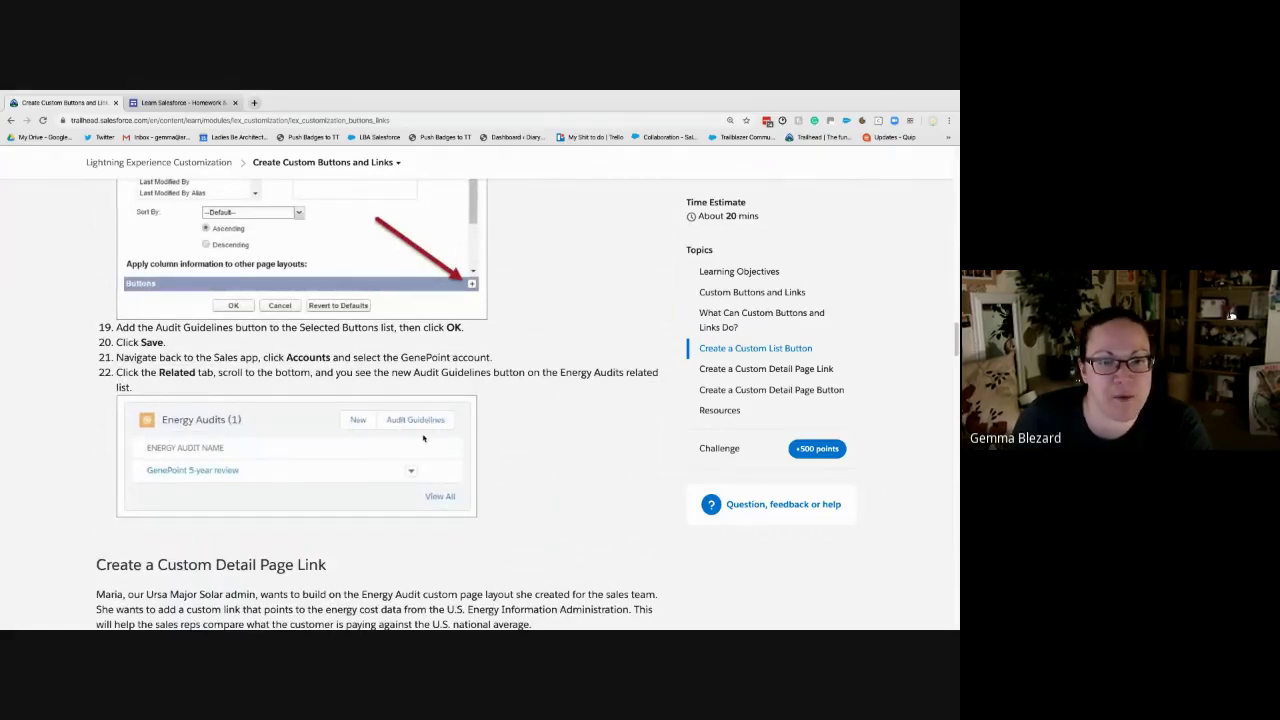
{"action": "scroll", "coordinate": [423, 437], "scroll_direction": "down", "scroll_amount": 1}
{"action": "scroll", "coordinate": [421, 444], "scroll_direction": "down", "scroll_amount": 2}
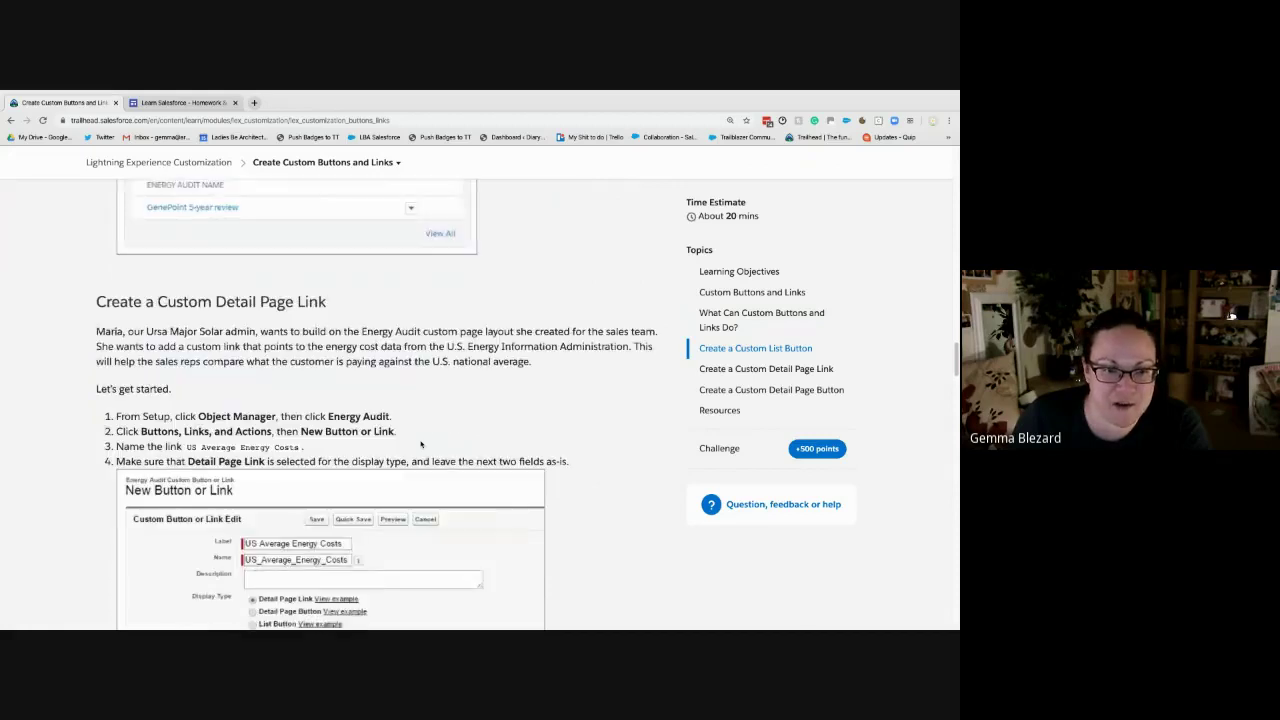
{"action": "scroll", "coordinate": [416, 442], "scroll_direction": "down", "scroll_amount": 1}
{"action": "scroll", "coordinate": [419, 441], "scroll_direction": "down", "scroll_amount": 2}
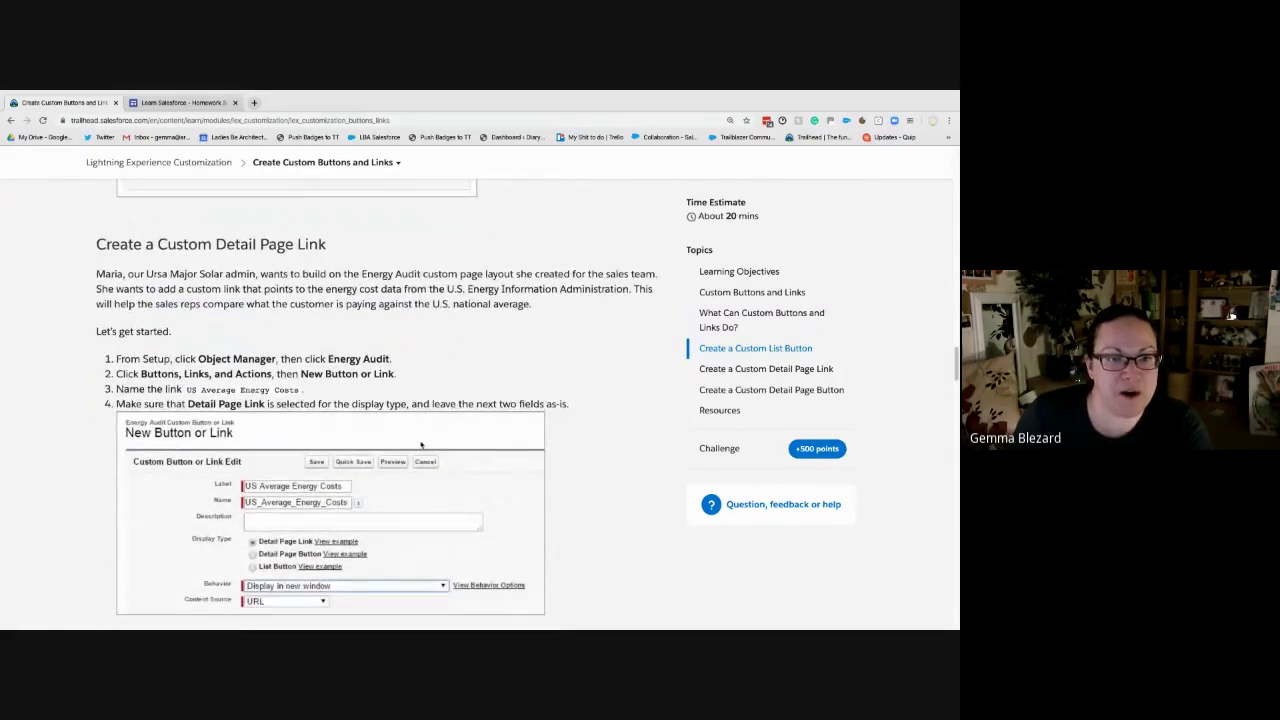
{"action": "scroll", "coordinate": [518, 371], "scroll_direction": "up", "scroll_amount": 1}
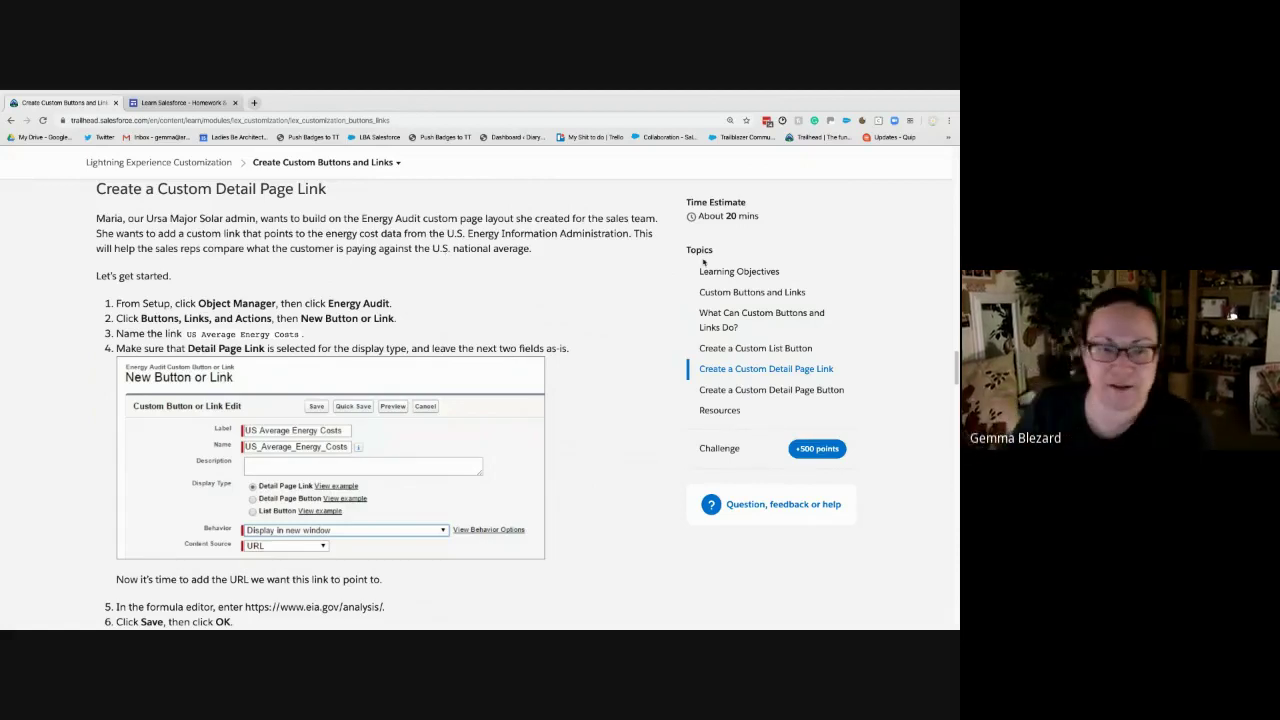
- Retake the unit's hands-on challenge and launch My Trailhead Playground 3
{"action": "left_click", "coordinate": [720, 448]}
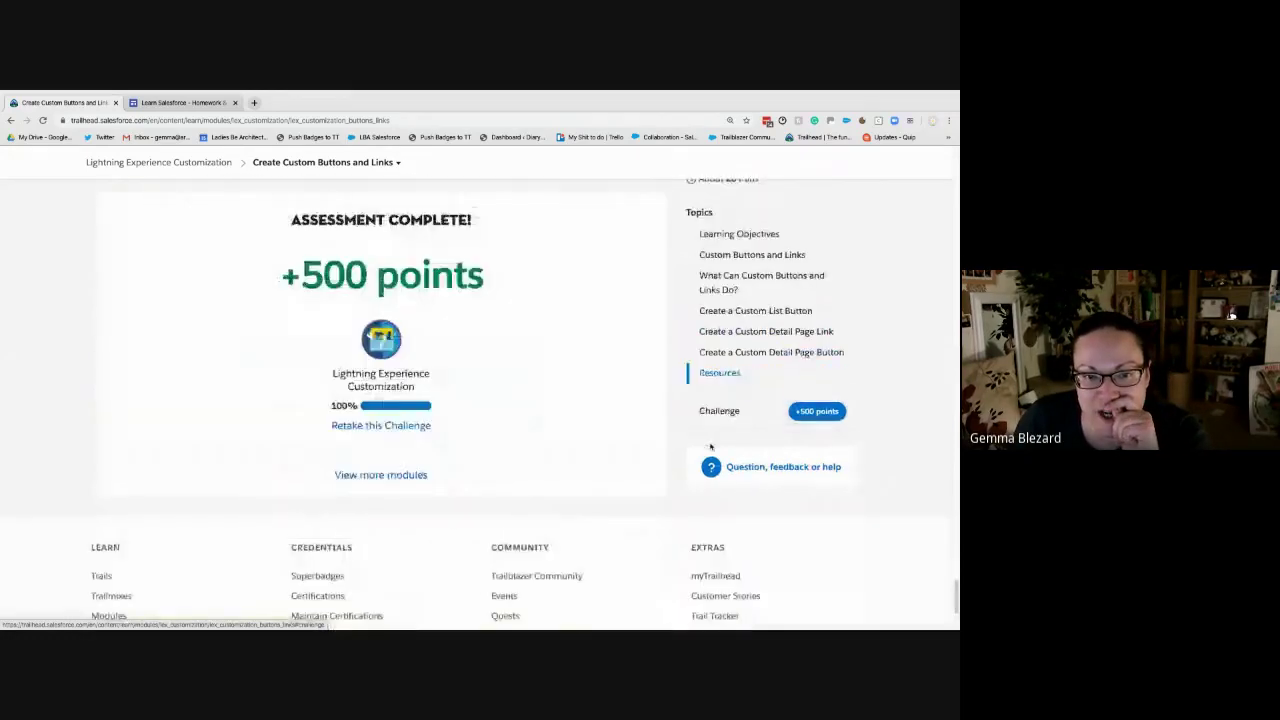
{"action": "left_click", "coordinate": [387, 428]}
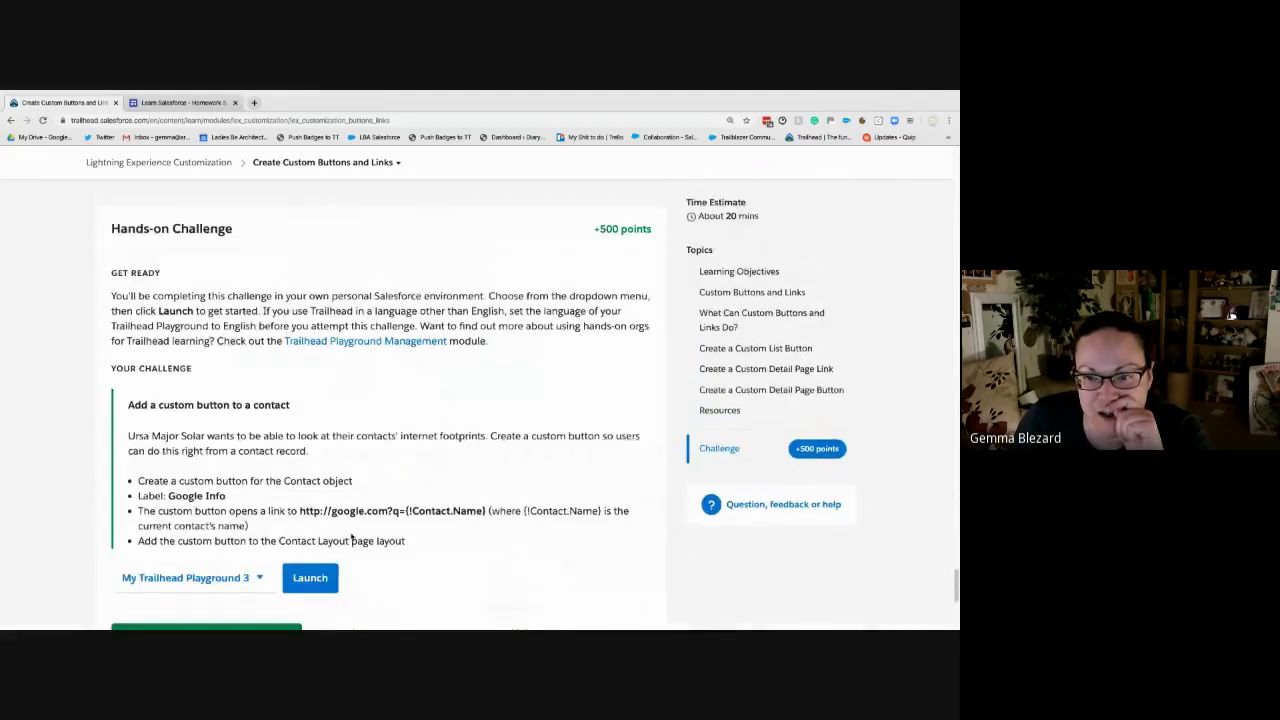
{"action": "left_click", "coordinate": [312, 578]}
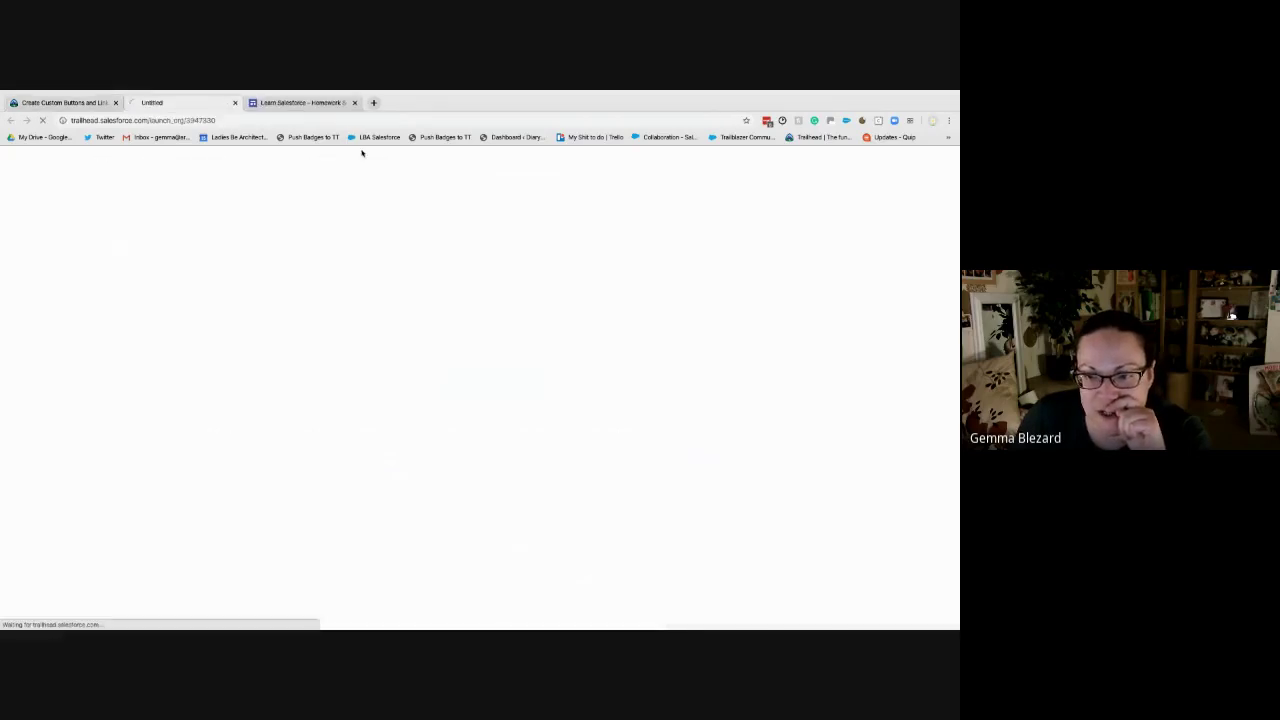
- Return to the Trailhead unit and find the first instructions for creating a custom detail page link
{"action": "left_click", "coordinate": [97, 102]}
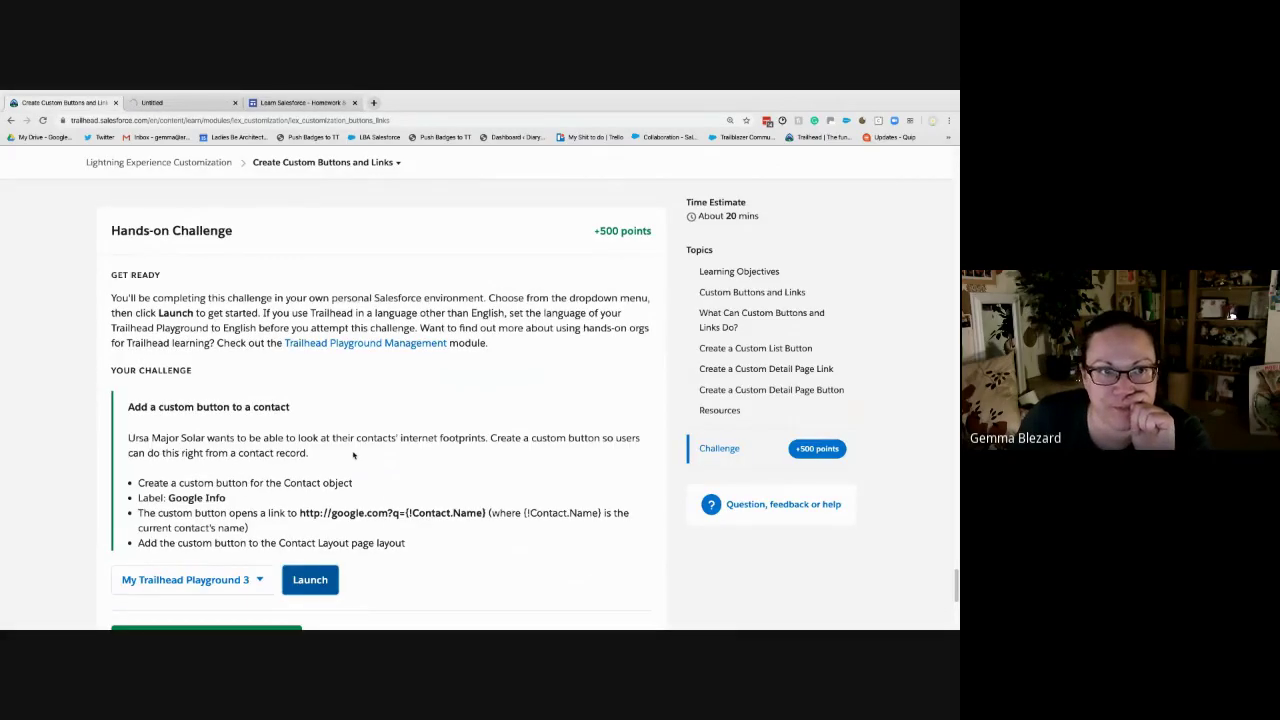
{"action": "scroll", "coordinate": [353, 455], "scroll_direction": "up", "scroll_amount": 15}
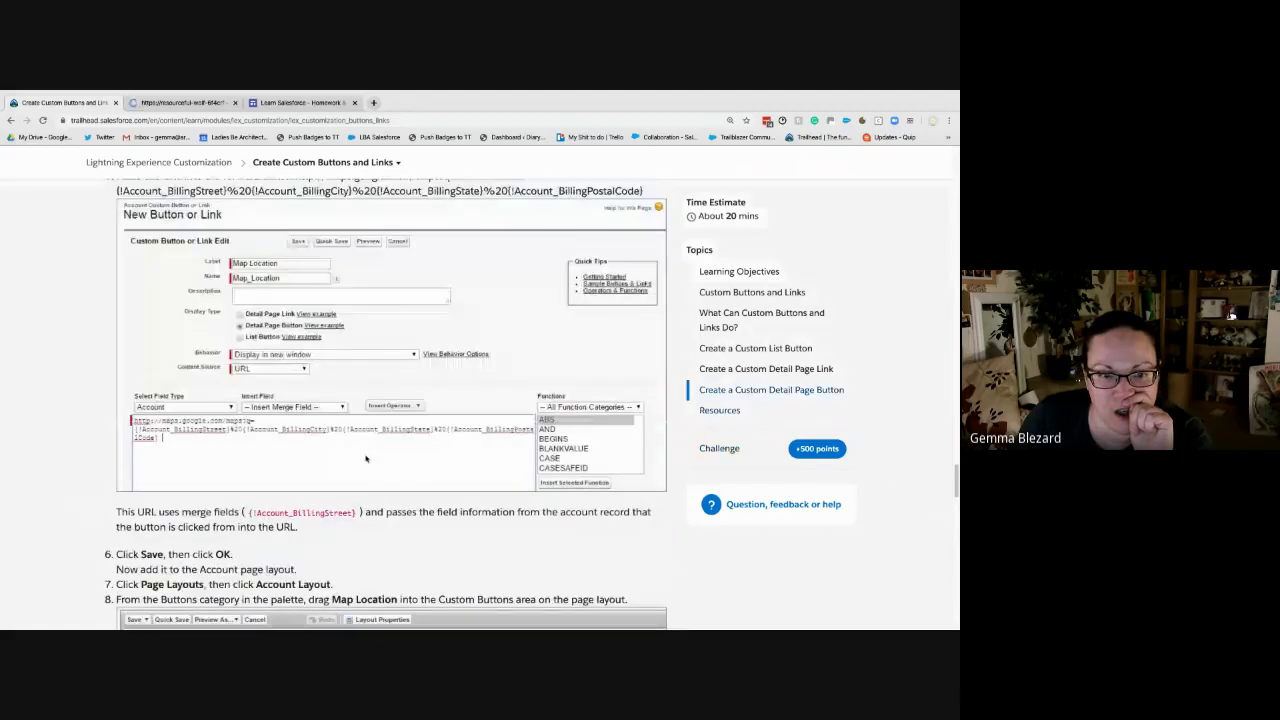
{"action": "scroll", "coordinate": [143, 357], "scroll_direction": "down", "scroll_amount": 5}
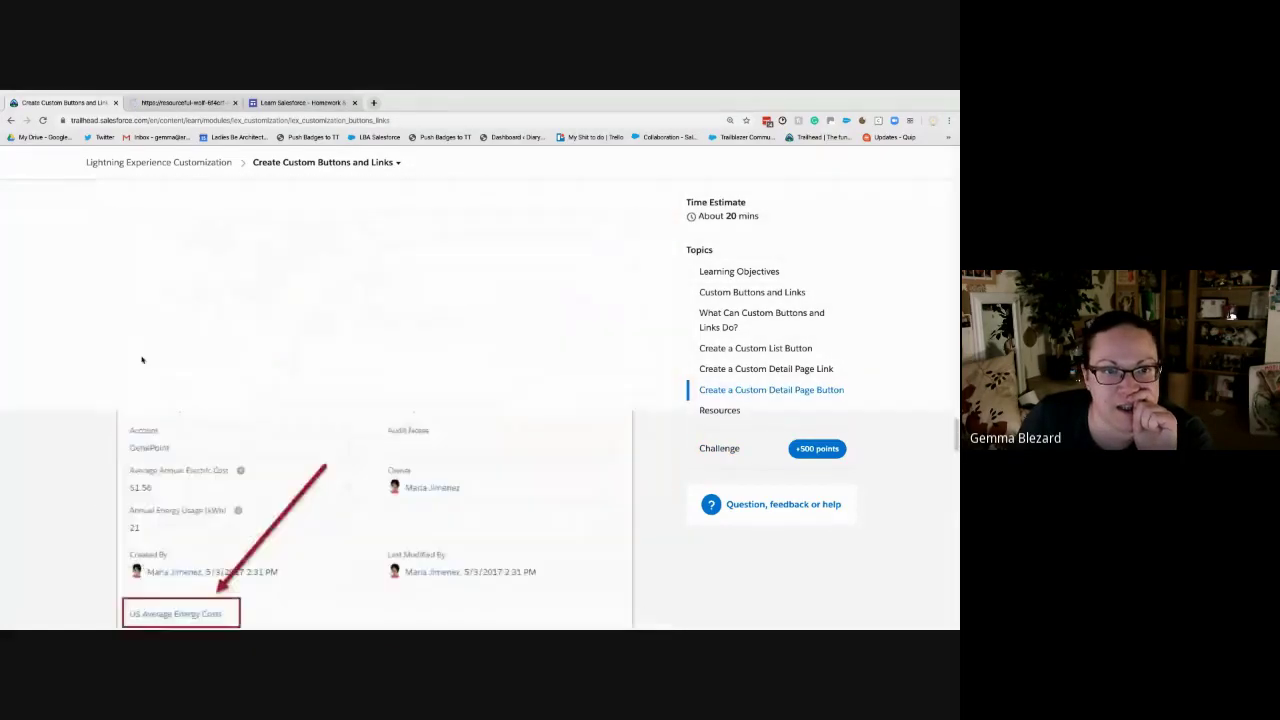
{"action": "scroll", "coordinate": [215, 277], "scroll_direction": "up", "scroll_amount": 5}
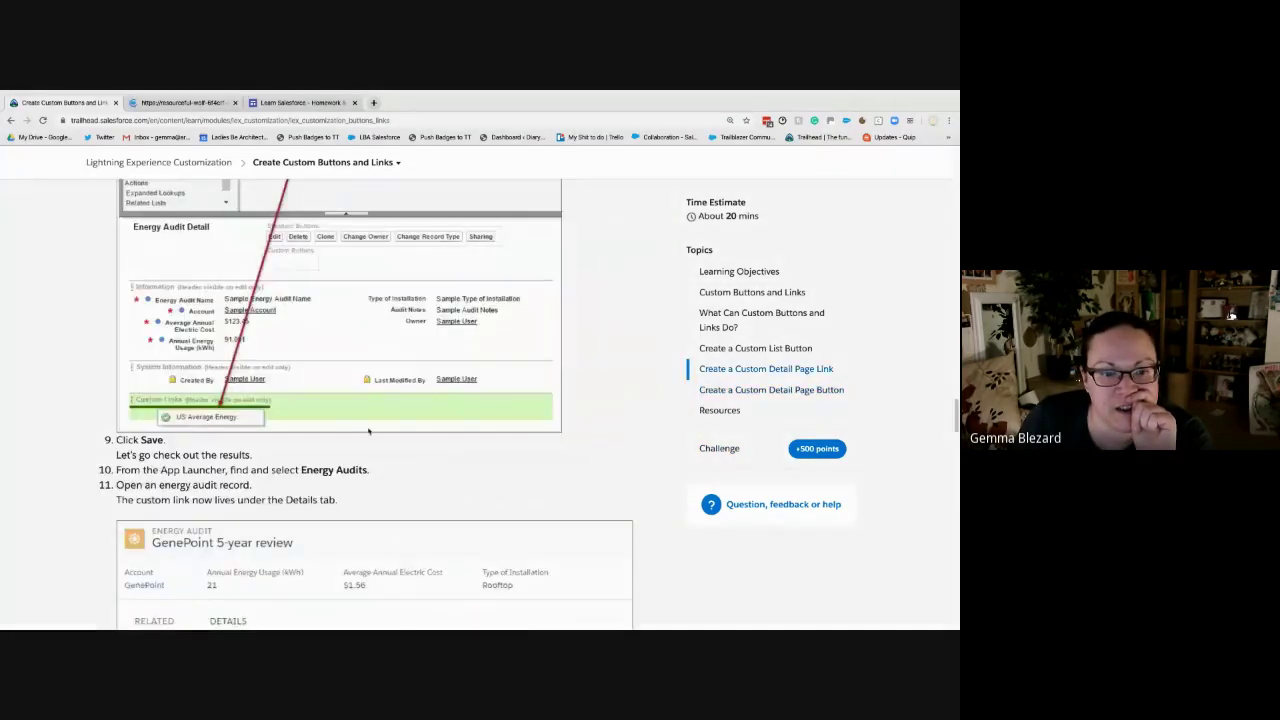
{"action": "scroll", "coordinate": [368, 431], "scroll_direction": "up", "scroll_amount": 10}
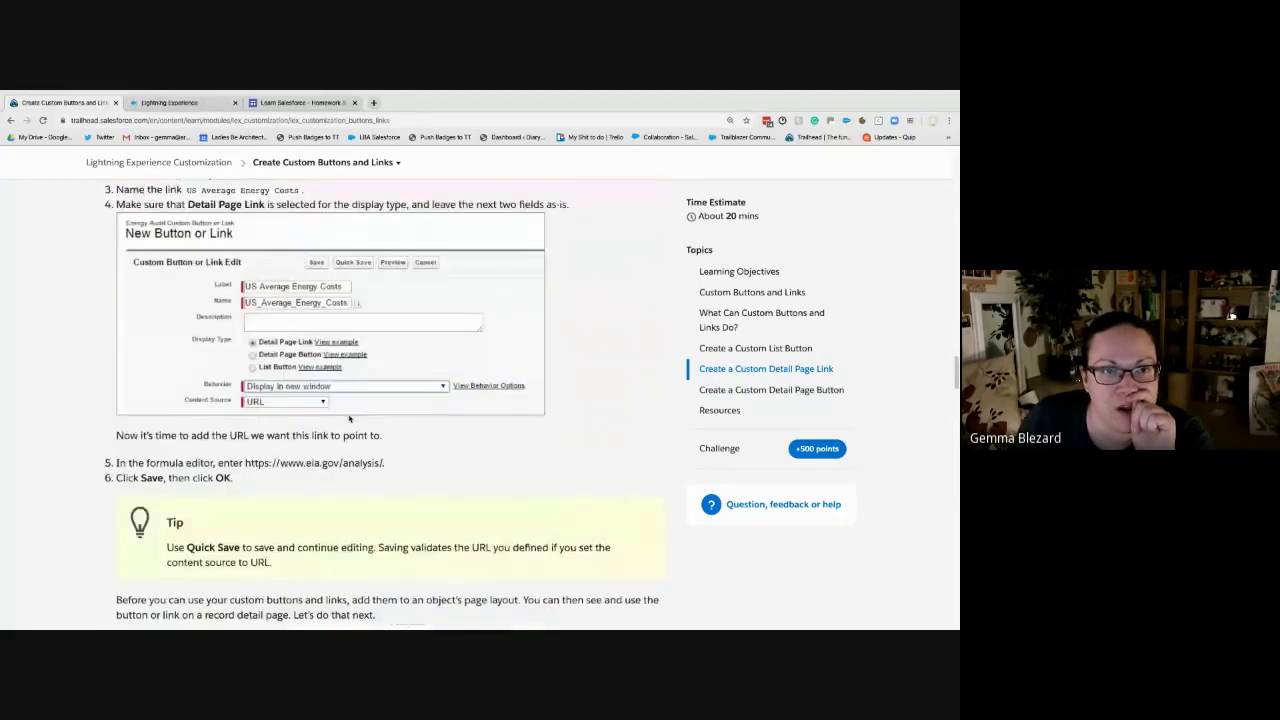
{"action": "scroll", "coordinate": [349, 418], "scroll_direction": "up", "scroll_amount": 3}
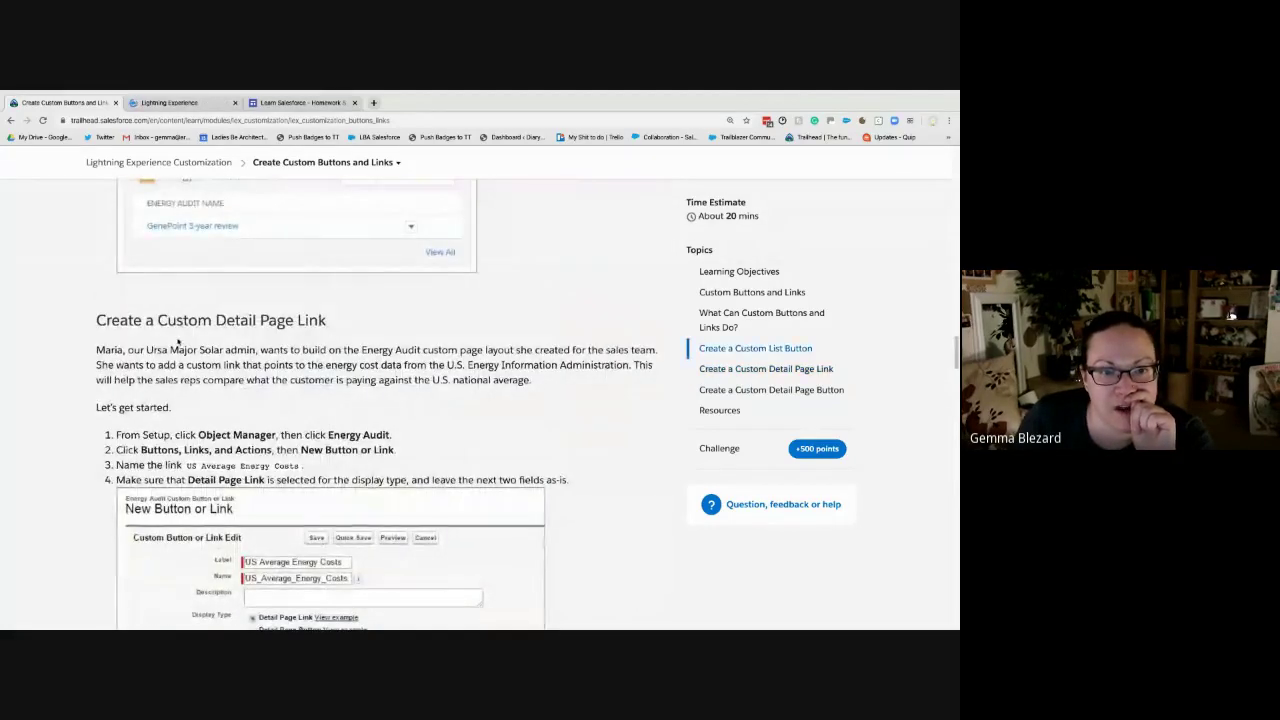
{"action": "scroll", "coordinate": [183, 351], "scroll_direction": "down", "scroll_amount": 1}
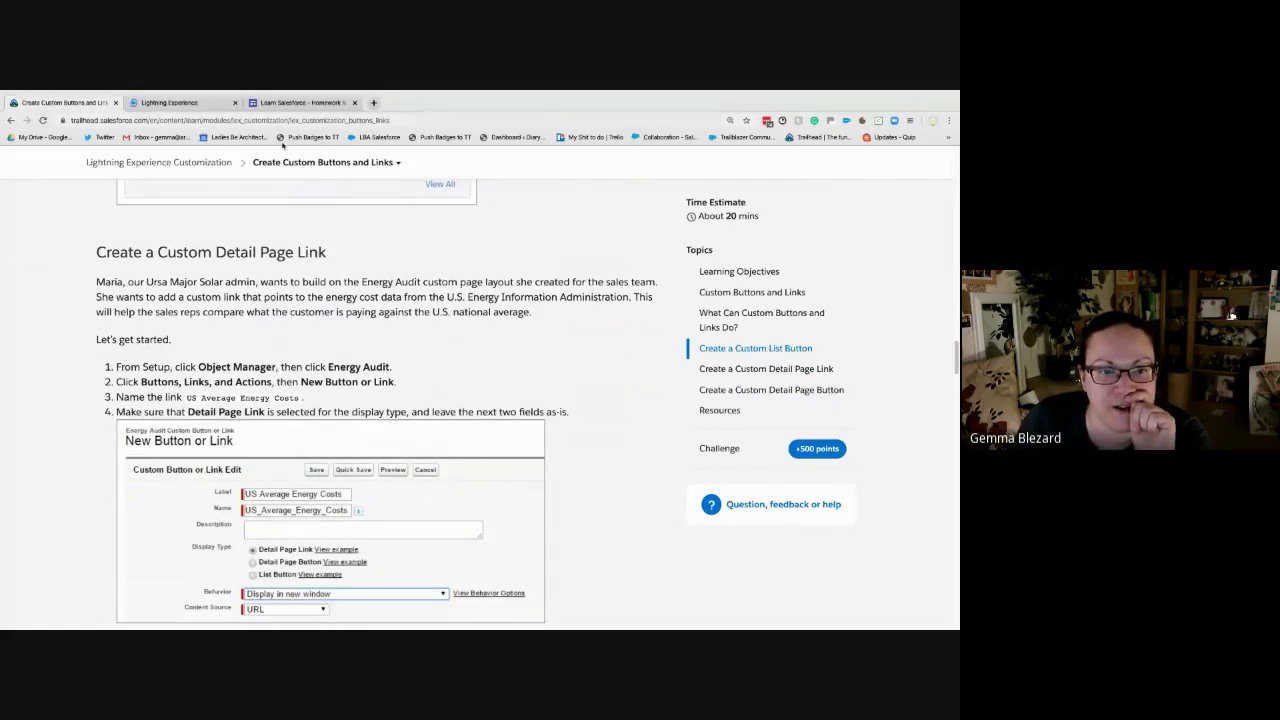
- Switch to the launched Salesforce playground, open Setup, and close the playground's original Home page
{"action": "left_click", "coordinate": [200, 103]}
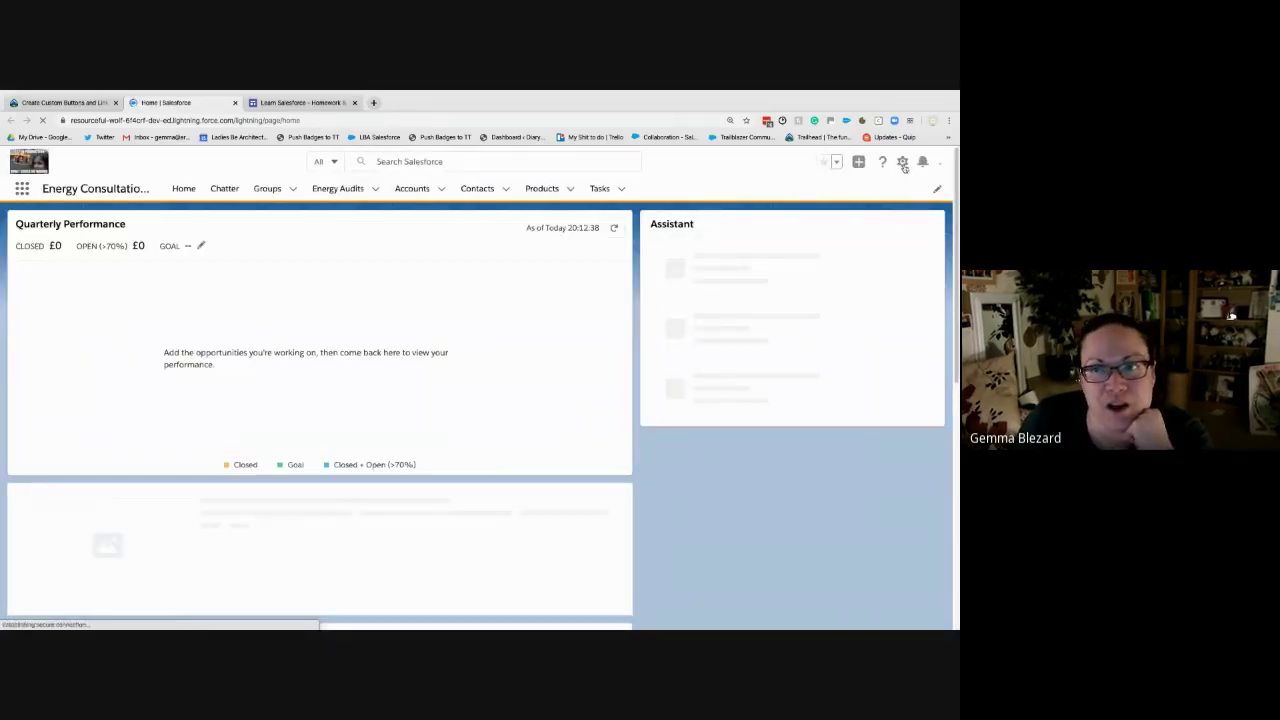
{"action": "left_click", "coordinate": [903, 164]}
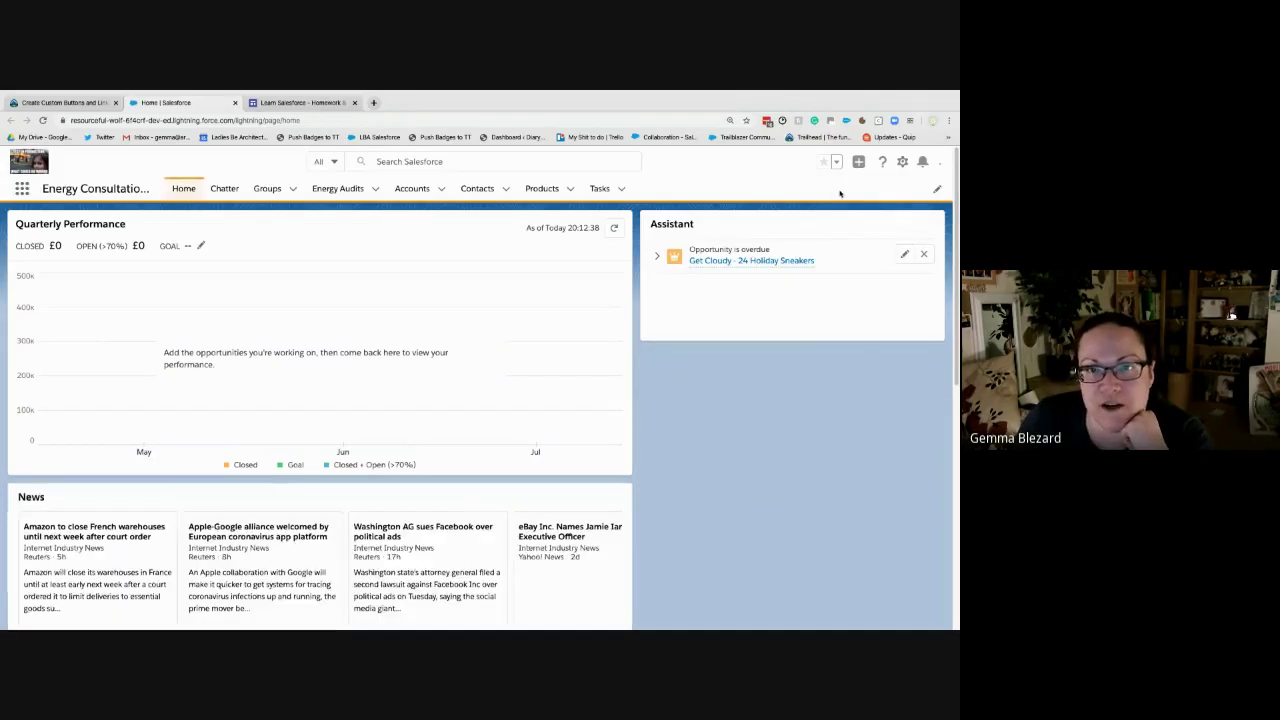
{"action": "key", "text": "ctrl+plus"}
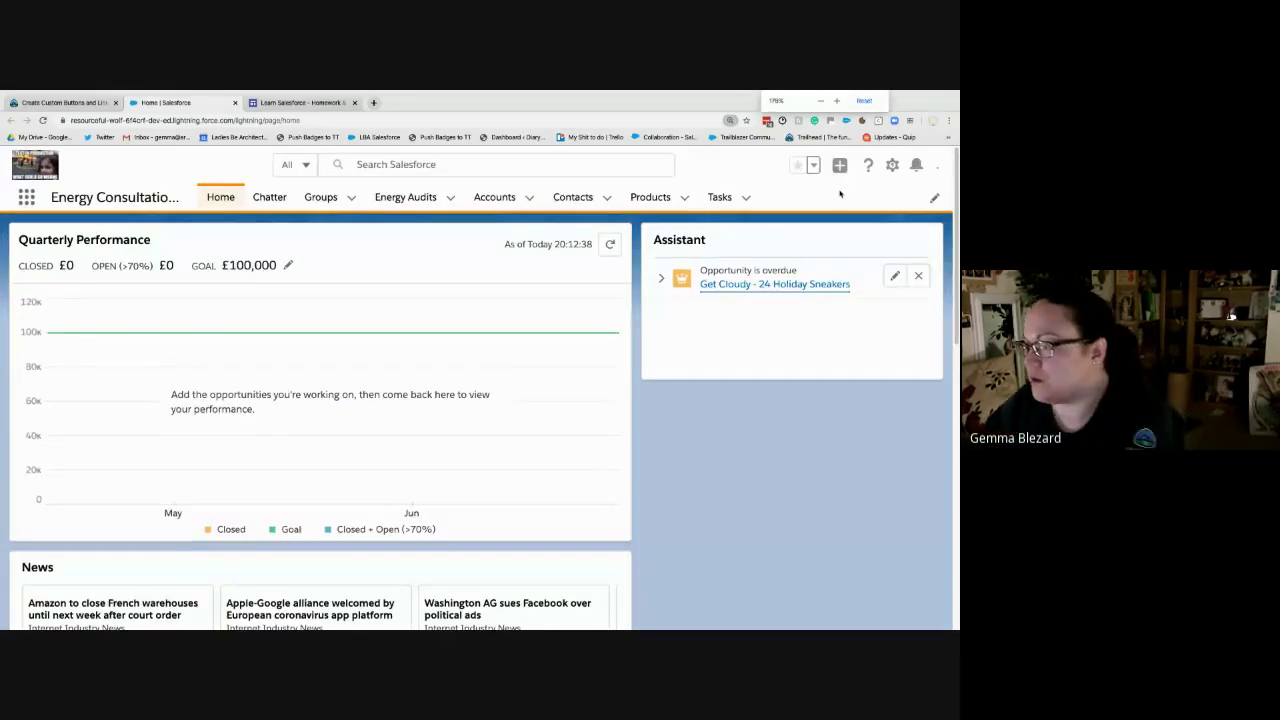
{"action": "key", "text": "ctrl+plus"}
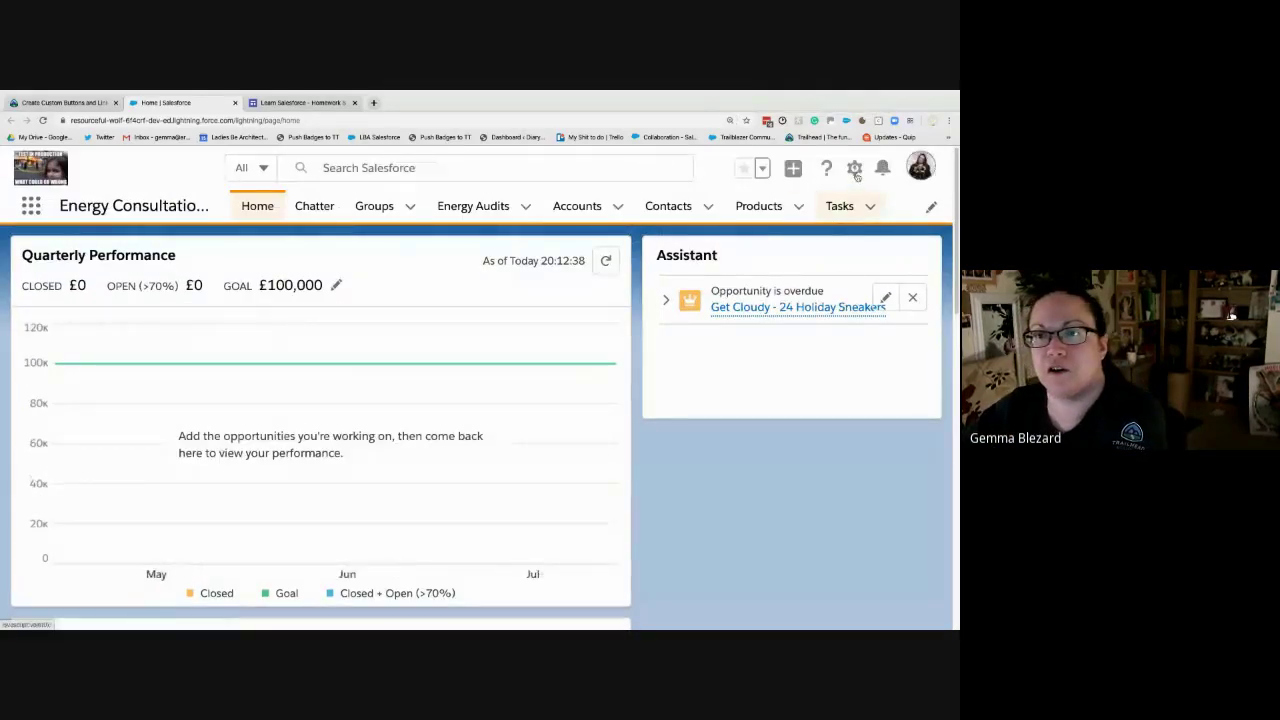
{"action": "left_click", "coordinate": [855, 170]}
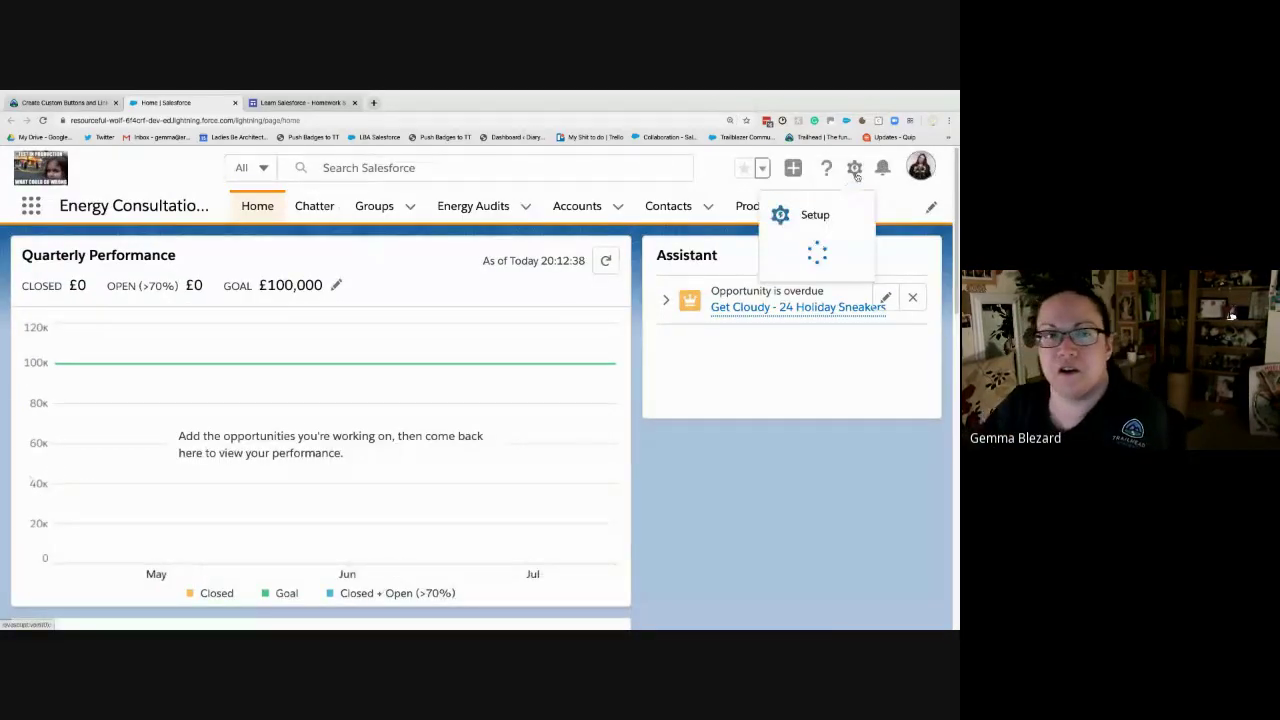
{"action": "left_click", "coordinate": [816, 215]}
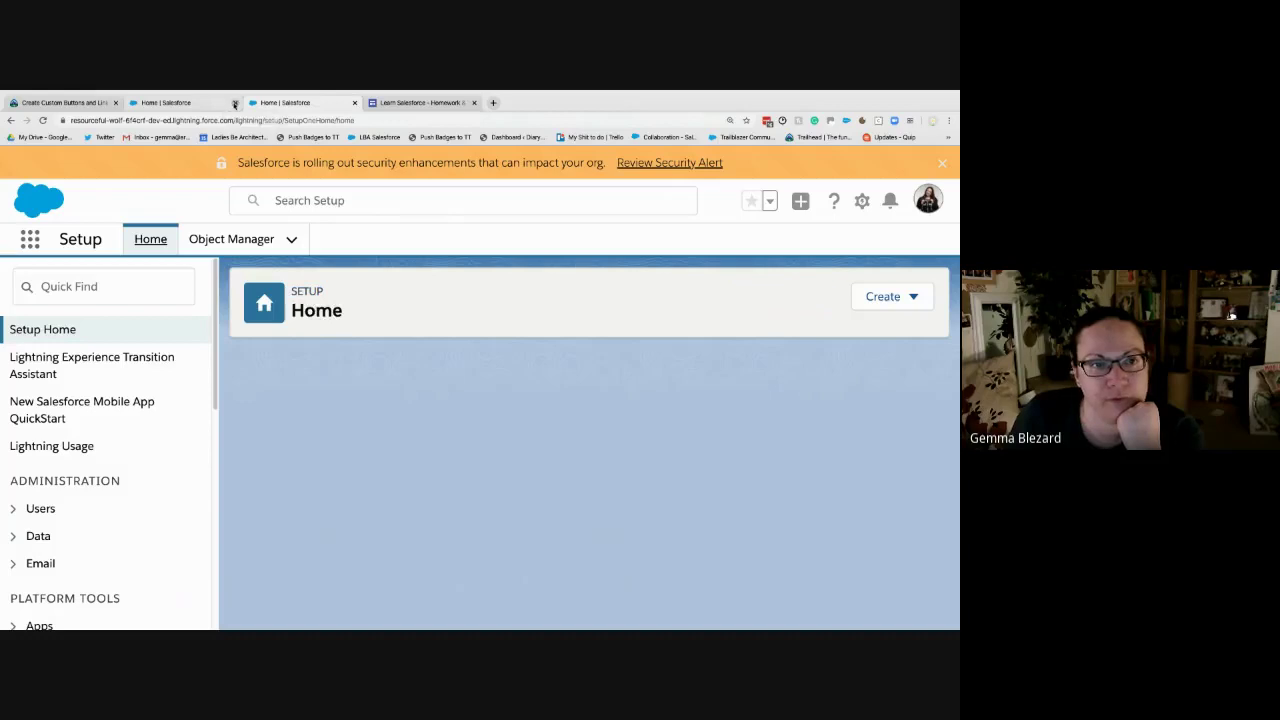
{"action": "left_click", "coordinate": [234, 103]}
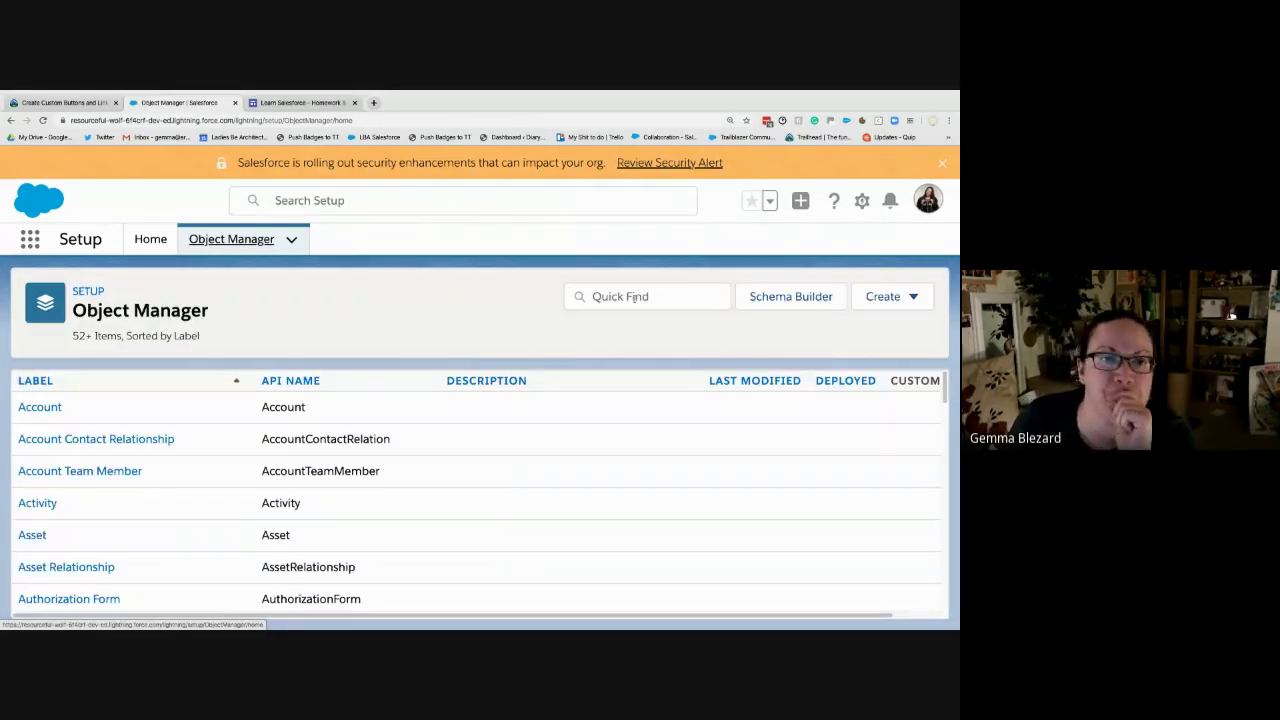
- Search the Object Manager for "energy"
{"action": "left_click", "coordinate": [637, 297]}
{"action": "type", "text": "ener"}
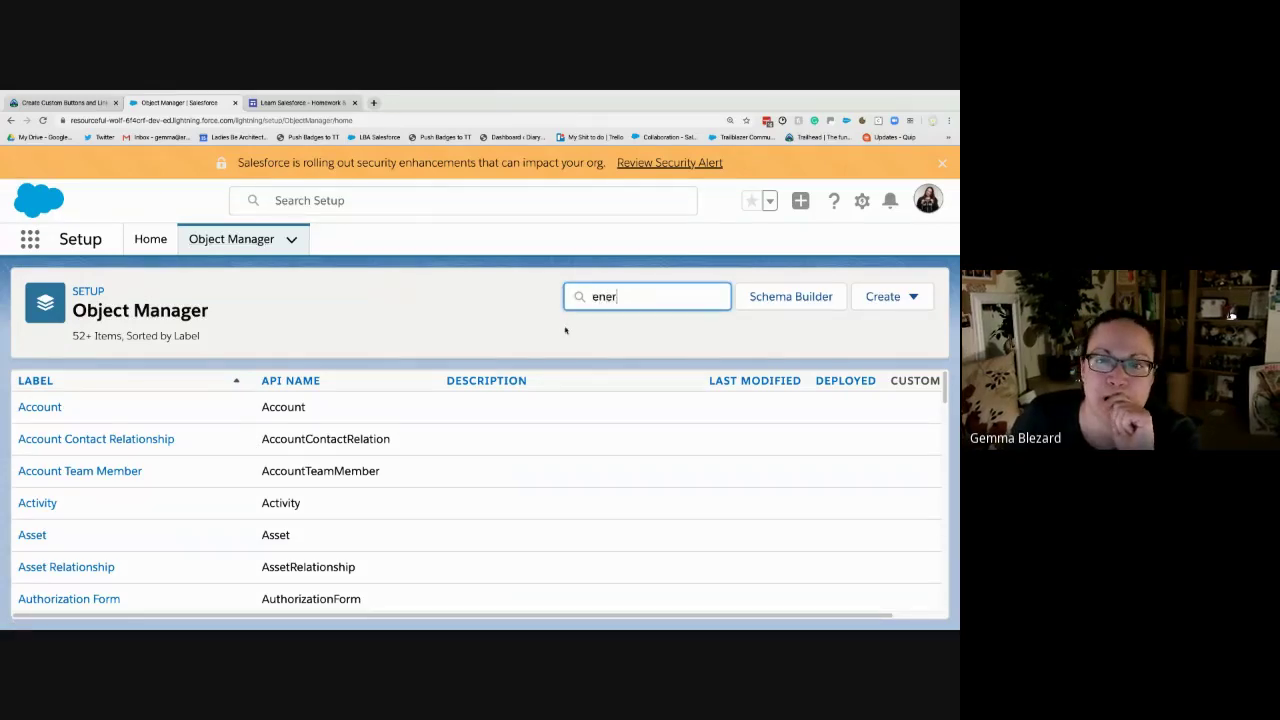
{"action": "type", "text": "gy"}
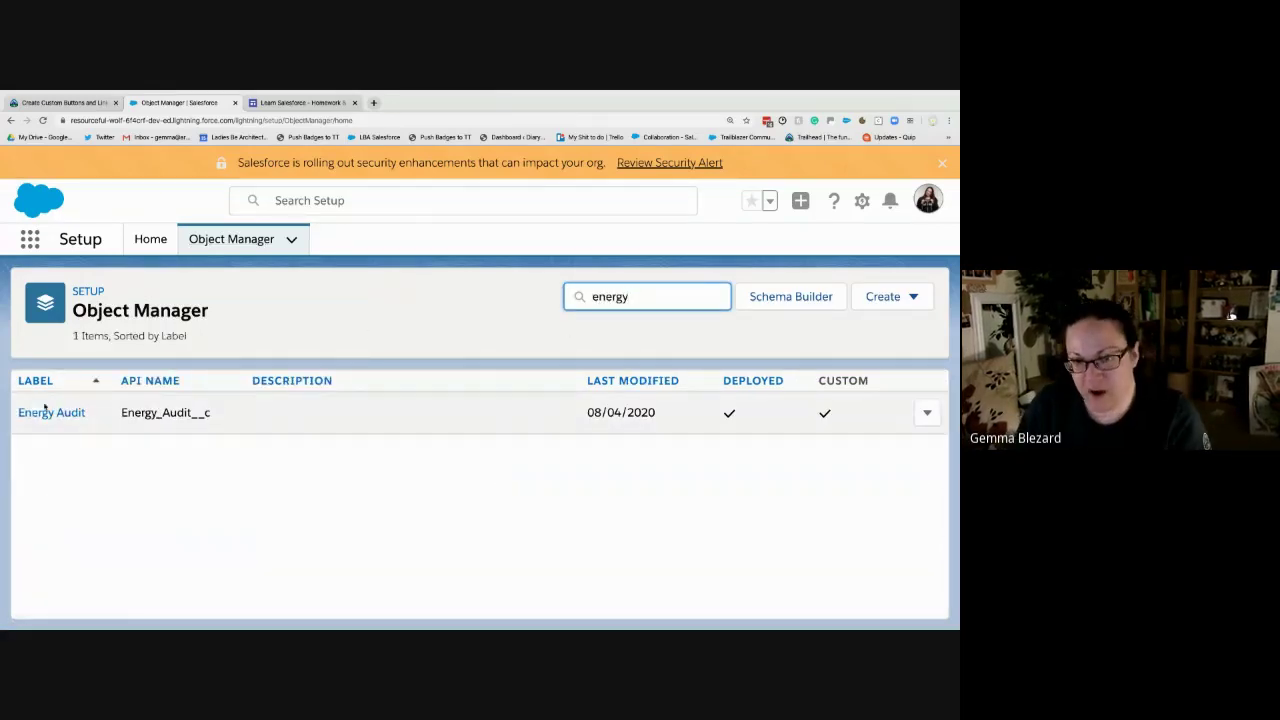
- Open the Energy Audit object's Buttons, Links, and Actions and start a new button or link
{"action": "left_click", "coordinate": [45, 415]}
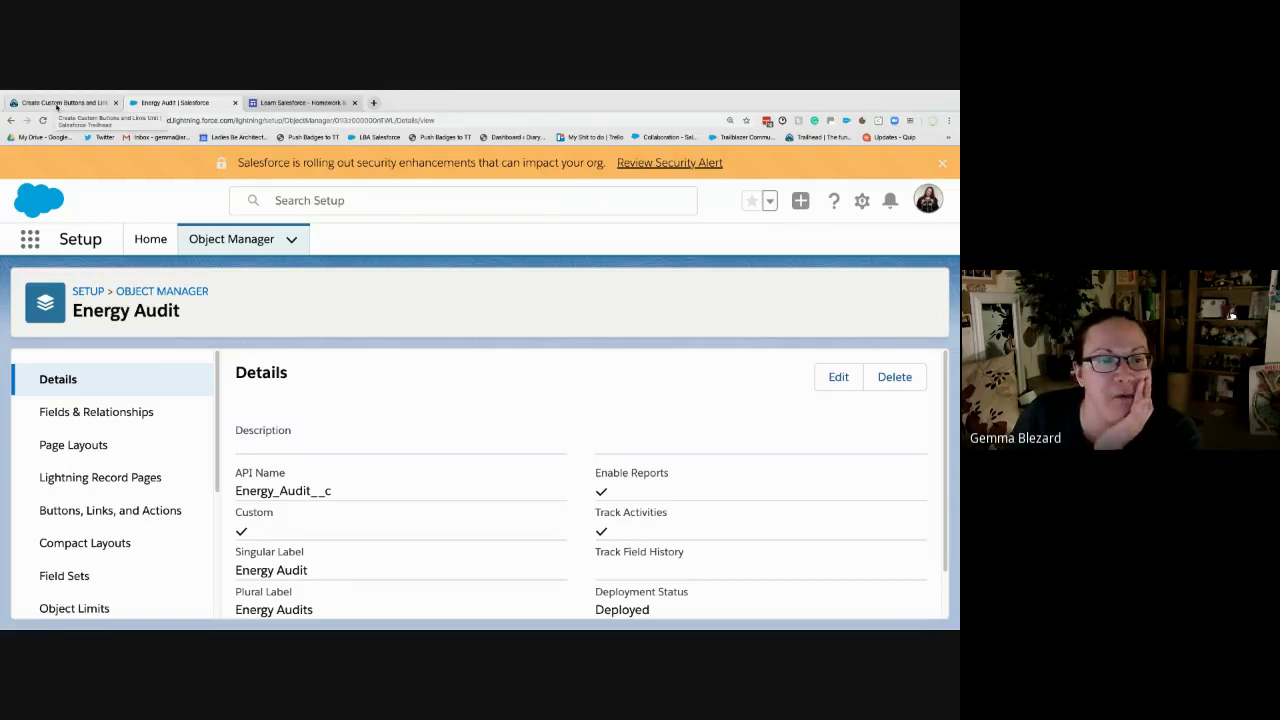
{"action": "left_click", "coordinate": [60, 103]}
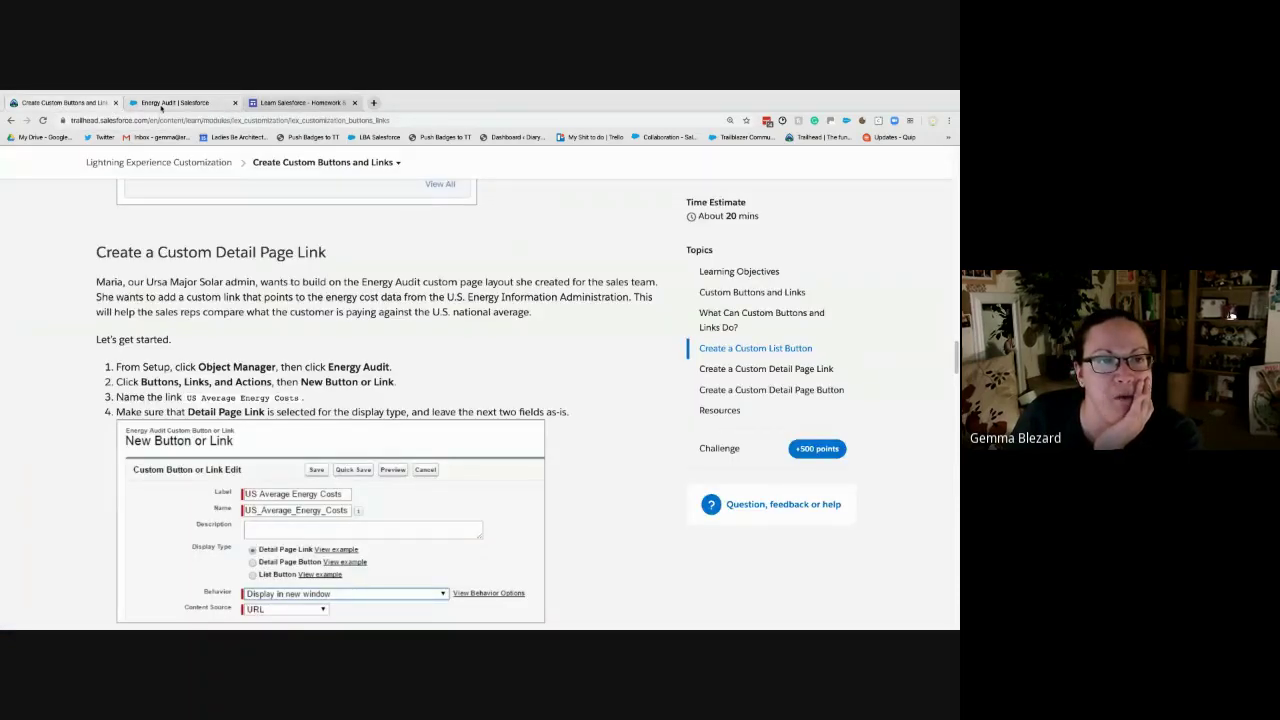
{"action": "left_click", "coordinate": [162, 103]}
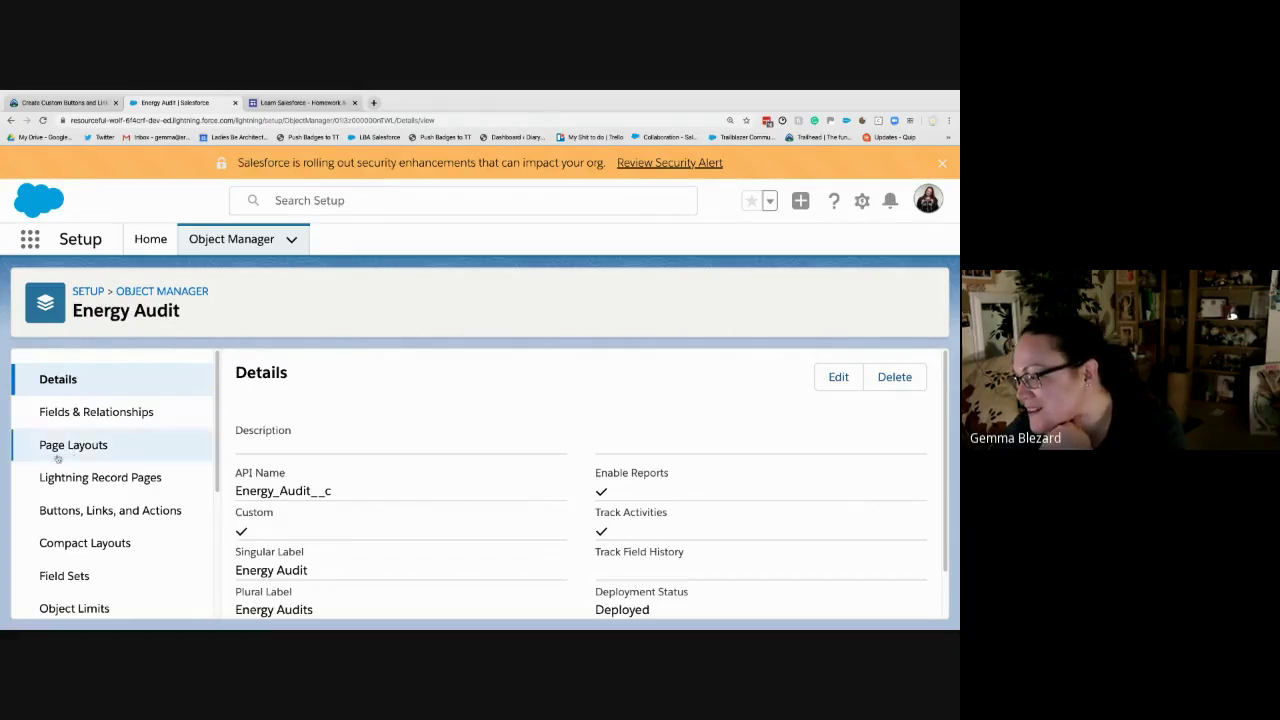
{"action": "left_click", "coordinate": [77, 512]}
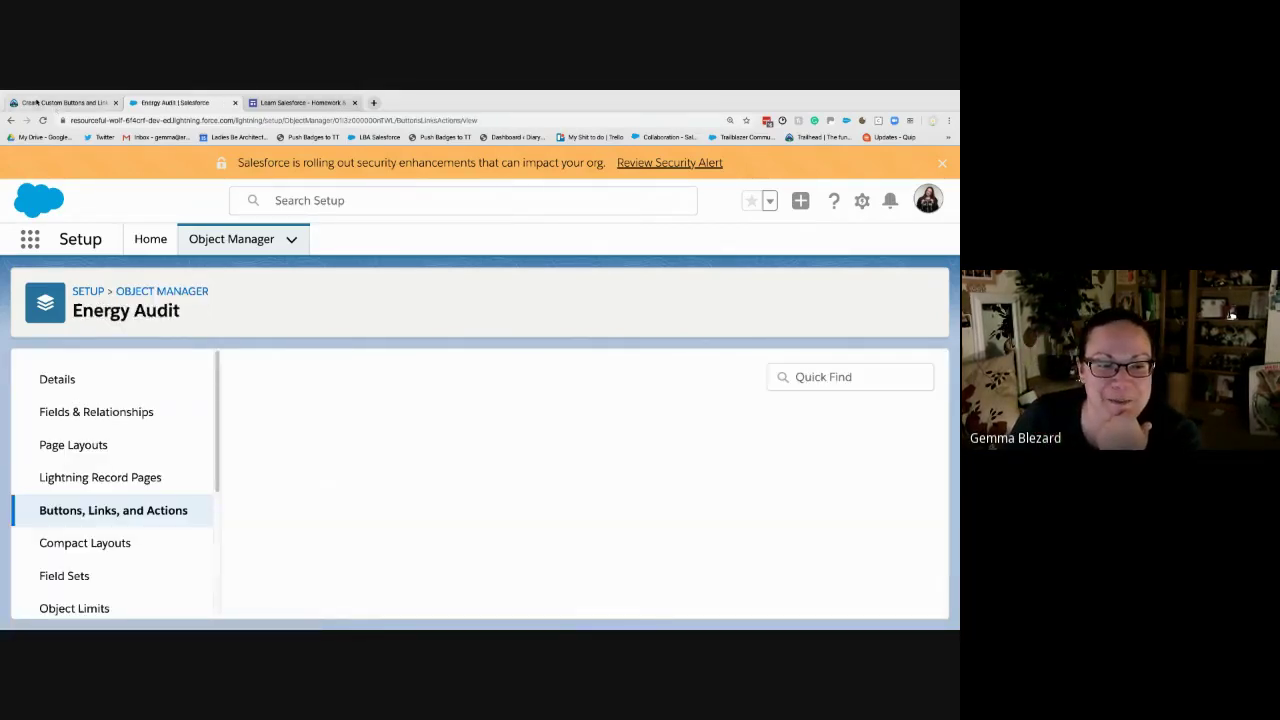
{"action": "left_click", "coordinate": [857, 376]}
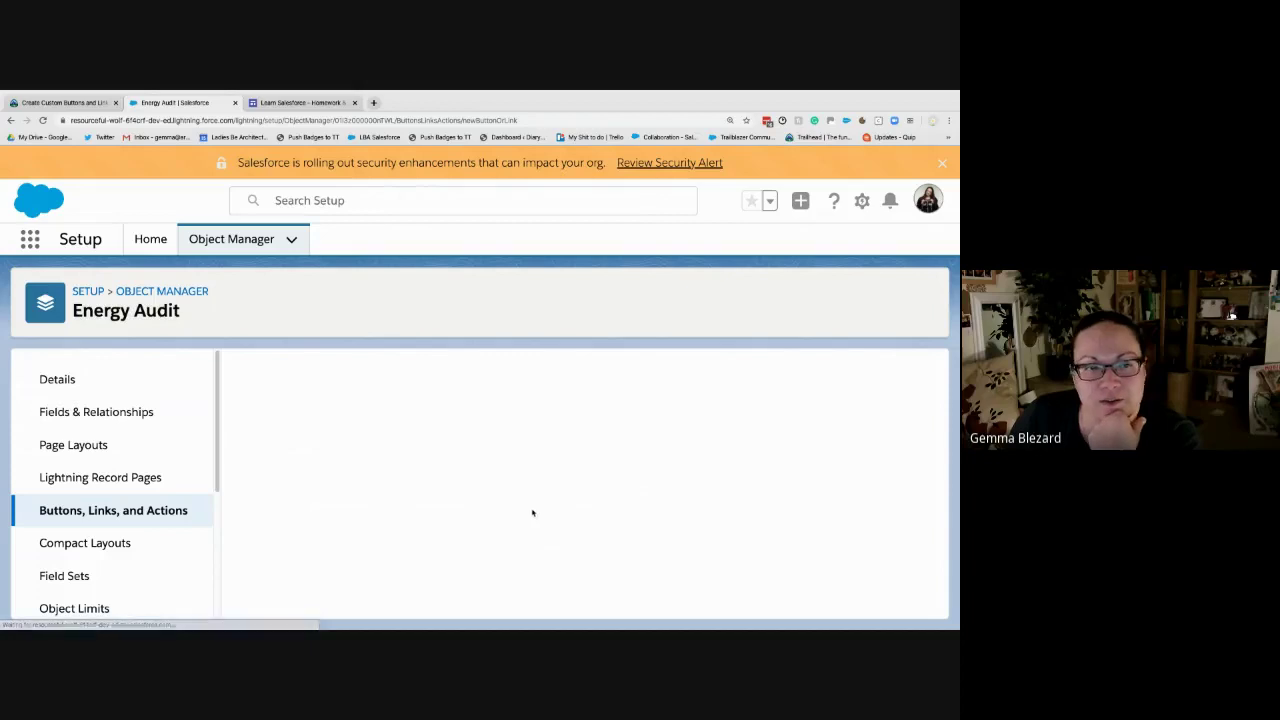
- Look up the link name in the Trailhead unit and label the new link "US Average Energy Costs", accepting the auto-filled name
{"action": "left_click", "coordinate": [88, 104]}
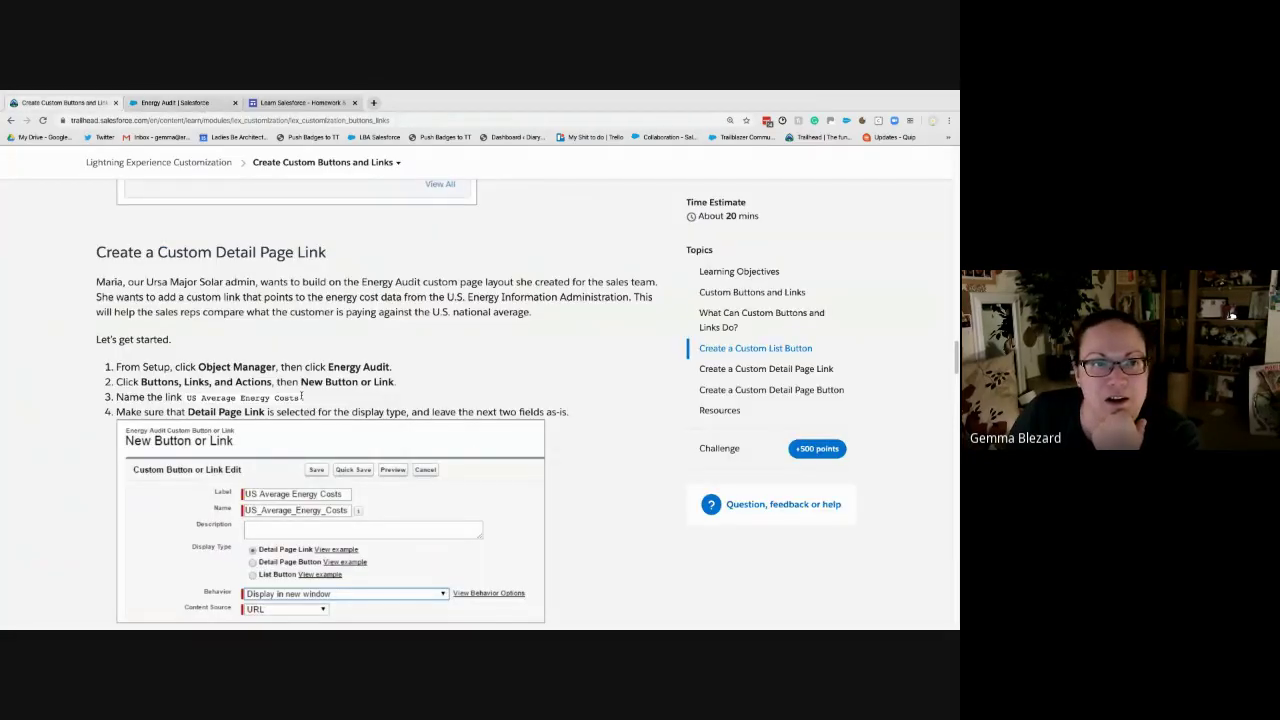
{"action": "left_click_drag", "start_coordinate": [302, 398], "coordinate": [186, 398]}
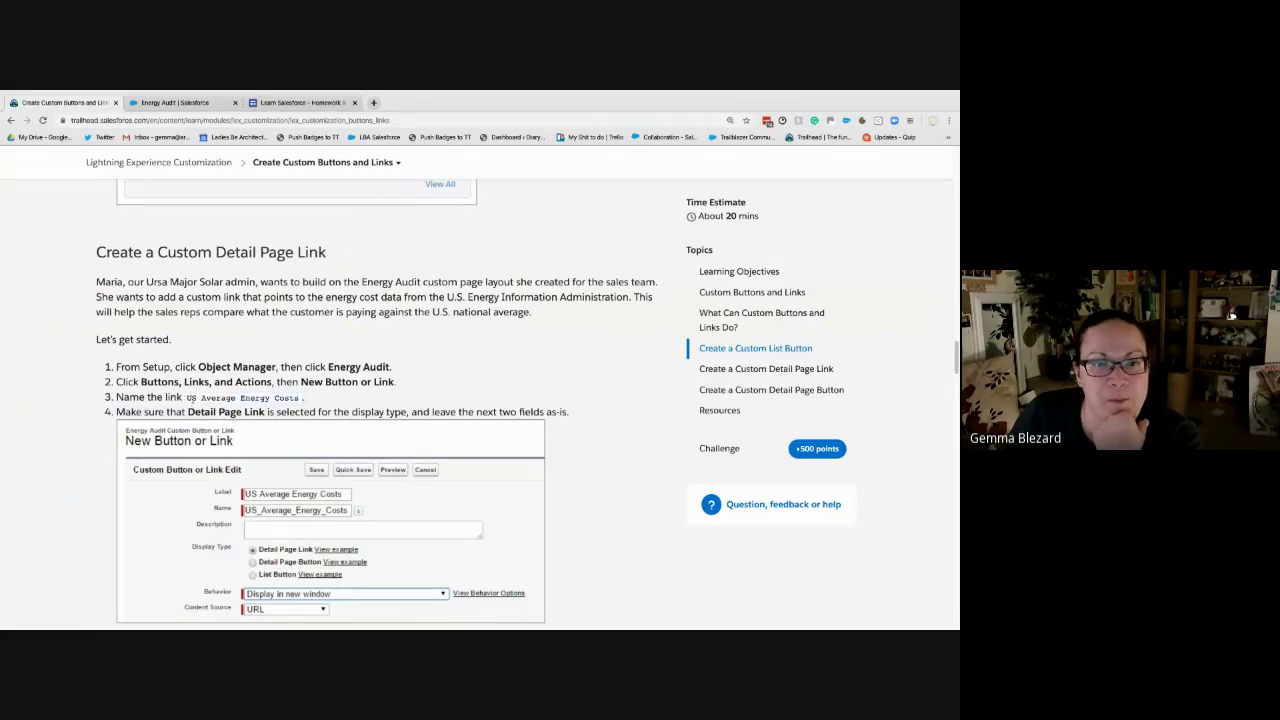
{"action": "left_click", "coordinate": [175, 103]}
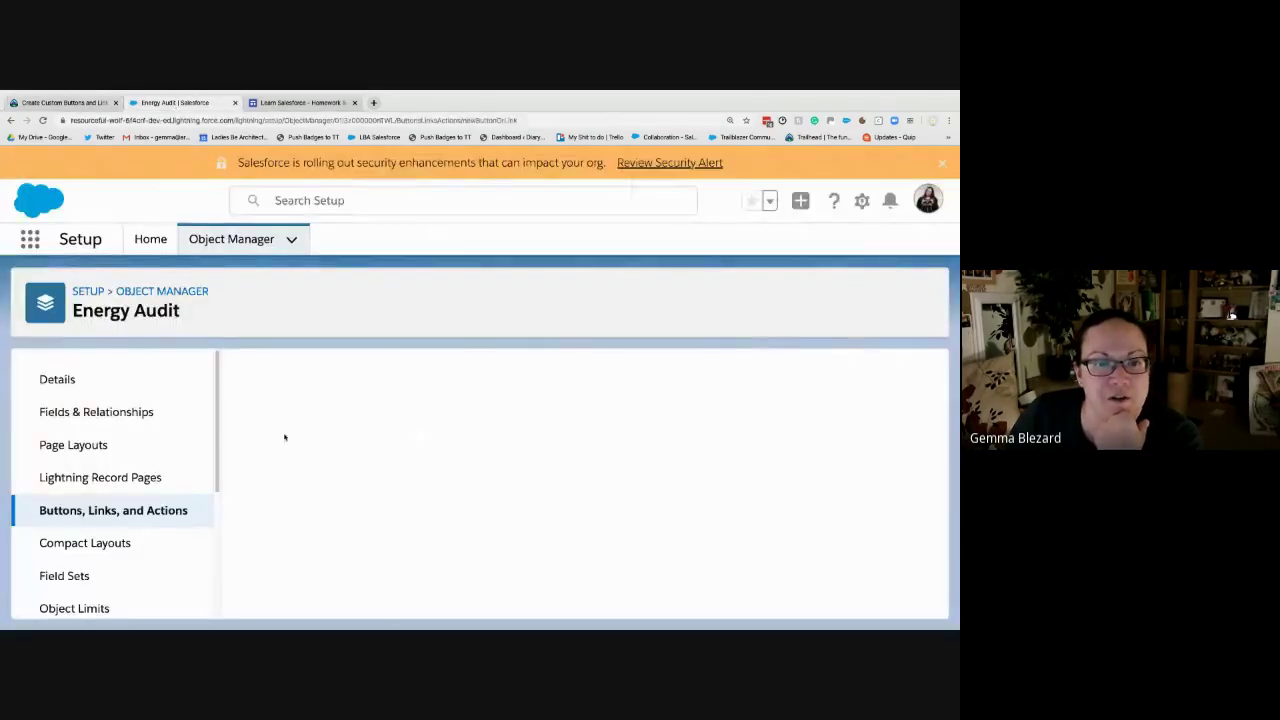
{"action": "type", "text": "US "}
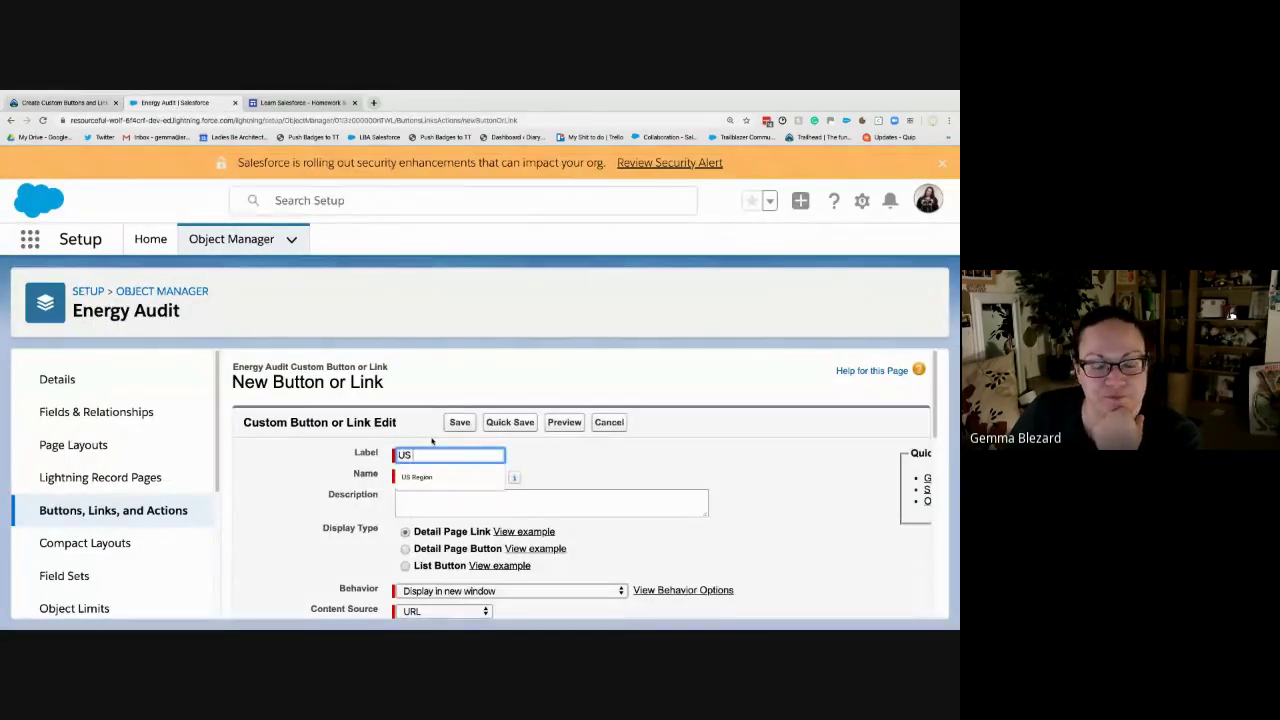
{"action": "type", "text": "Average"}
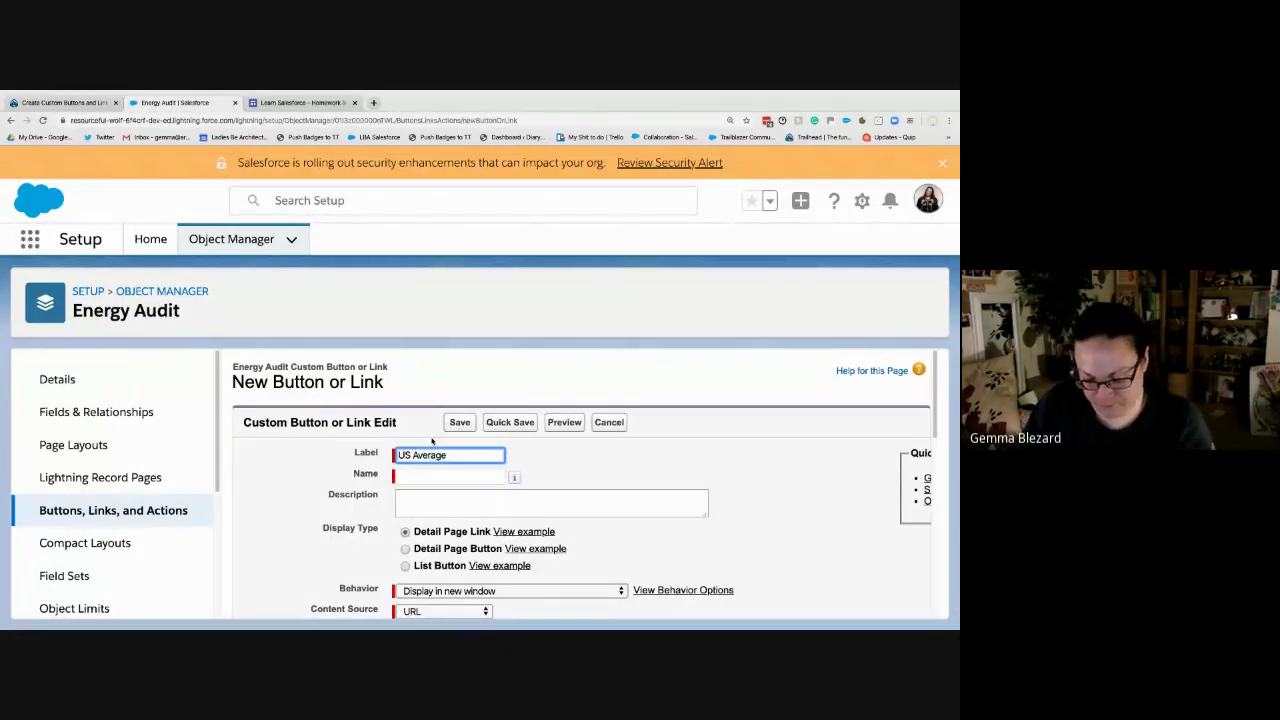
{"action": "type", "text": " Energy Costs"}
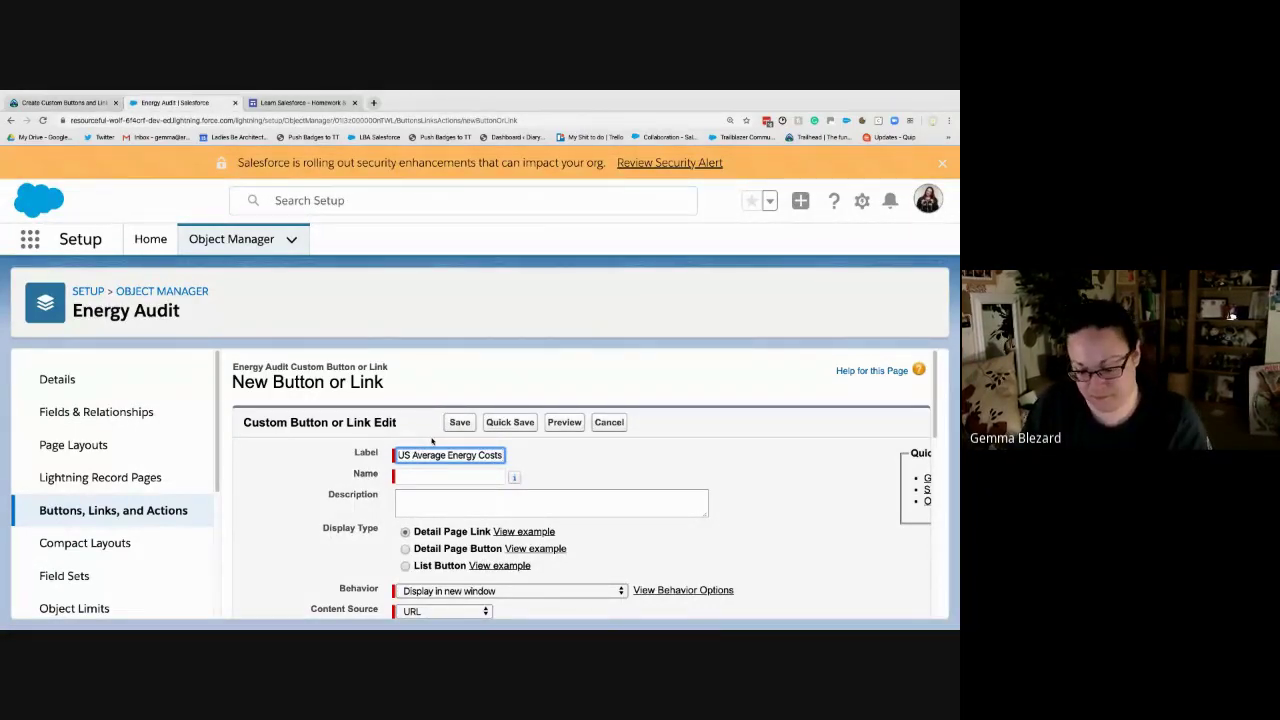
{"action": "key", "text": "Tab"}
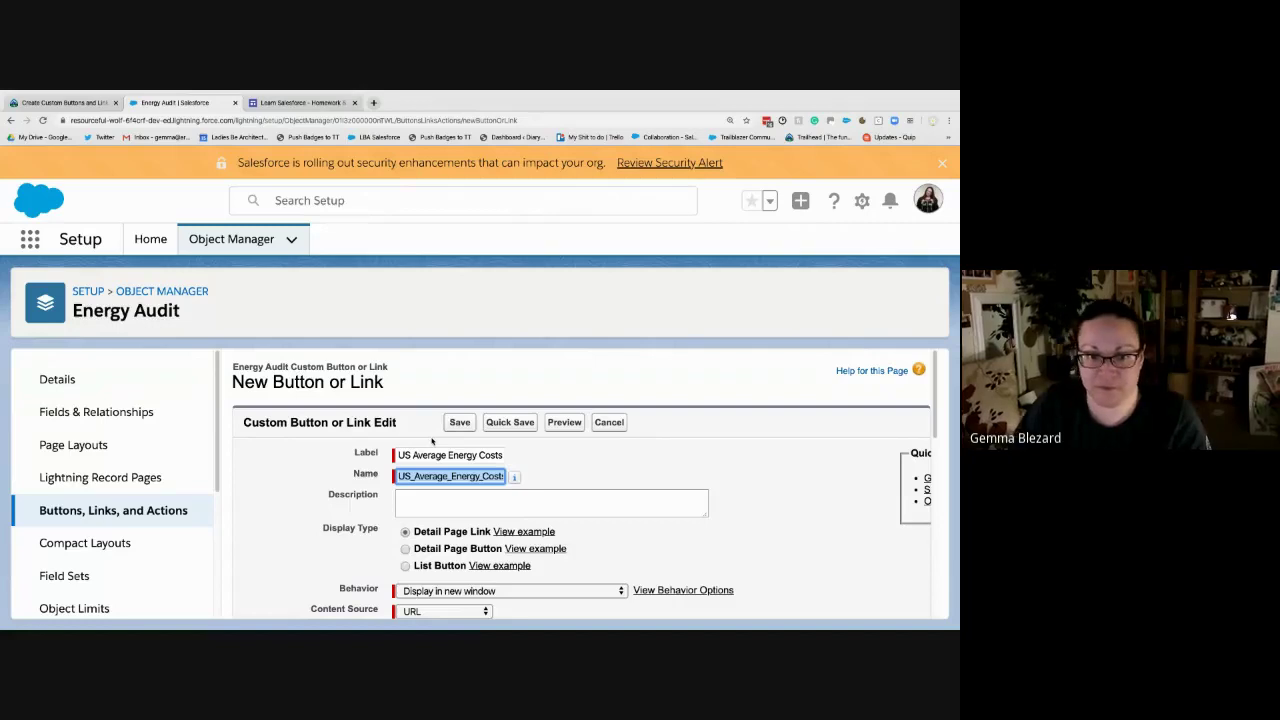
- Compare the new link's display type, behavior and content source with the Trailhead instructions
{"action": "left_click", "coordinate": [88, 104]}
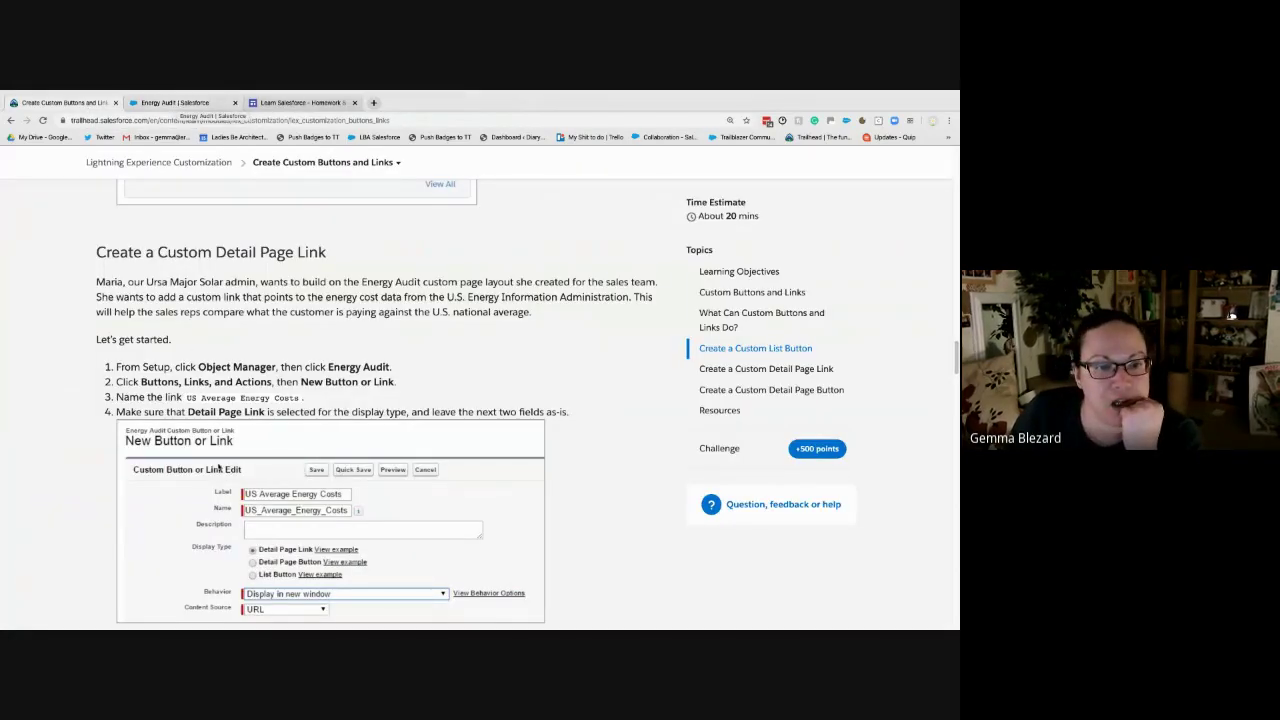
{"action": "scroll", "coordinate": [218, 467], "scroll_direction": "down", "scroll_amount": 2}
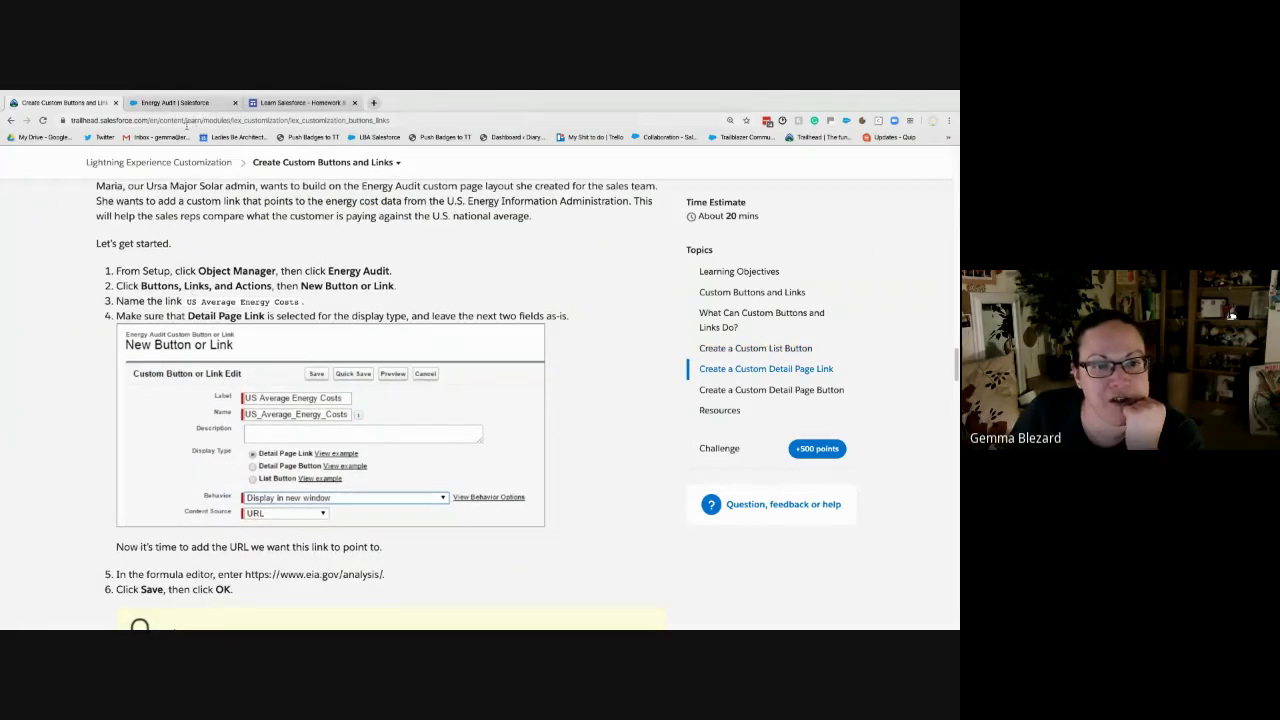
{"action": "left_click", "coordinate": [178, 104]}
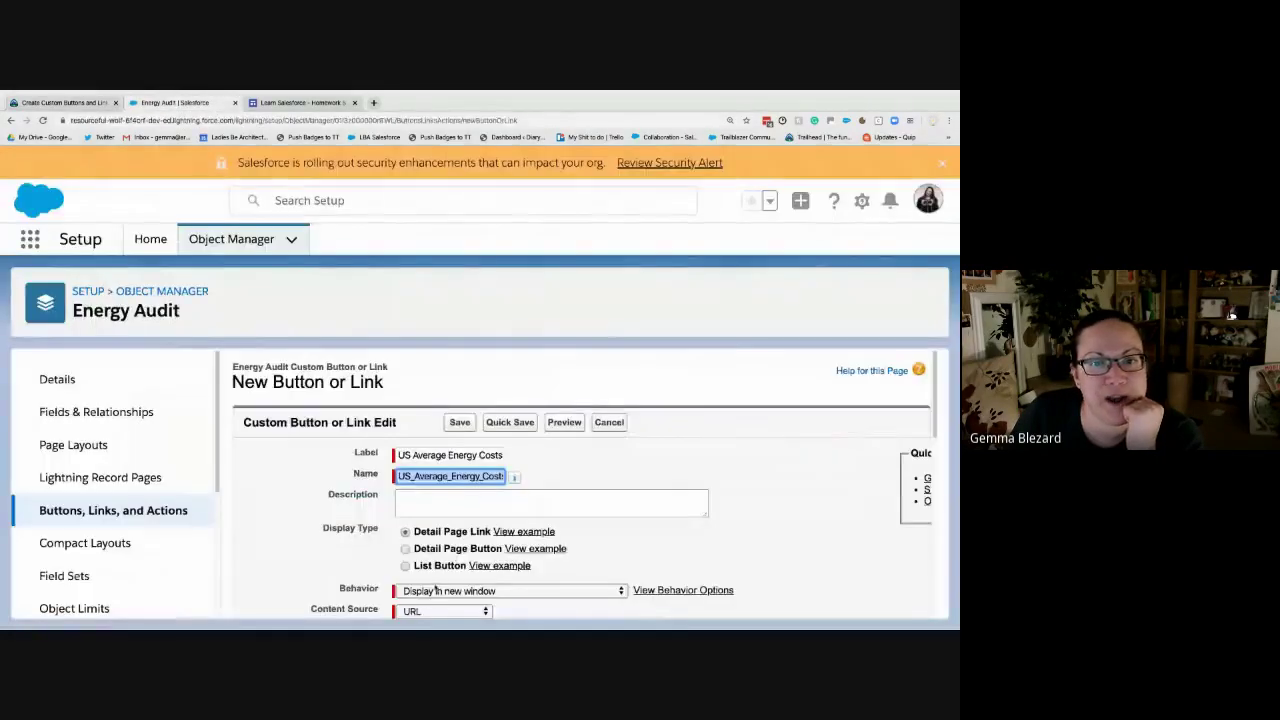
{"action": "scroll", "coordinate": [436, 591], "scroll_direction": "down", "scroll_amount": 1}
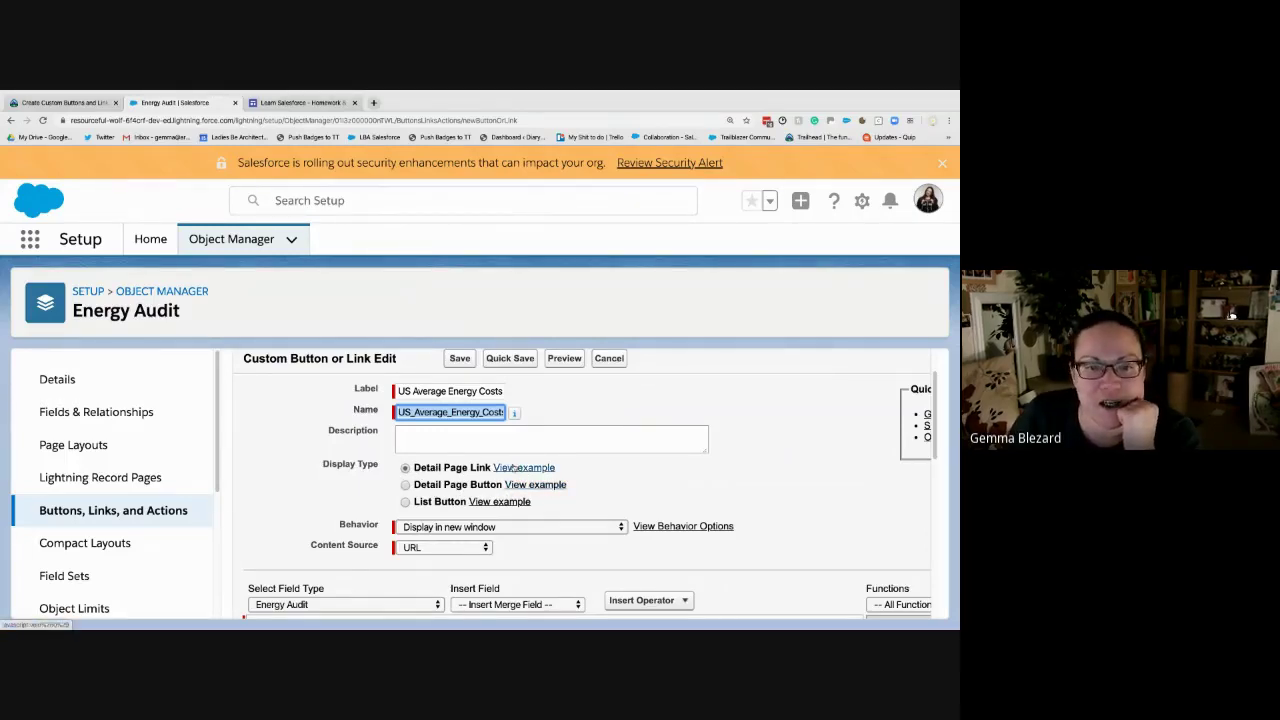
{"action": "left_click", "coordinate": [582, 470]}
{"action": "scroll", "coordinate": [580, 476], "scroll_direction": "down", "scroll_amount": 2}
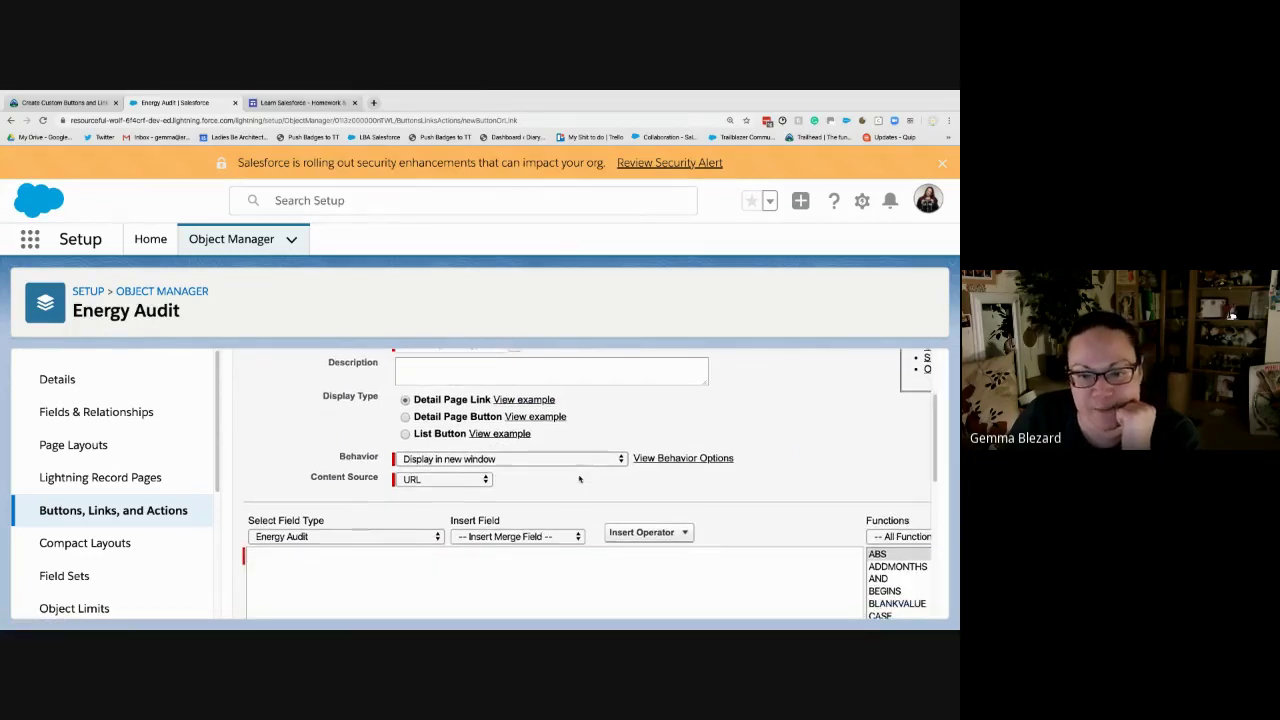
- Open the guide to the link's behavior options, examine each display behavior at a readable size, and close the guide
{"action": "left_click", "coordinate": [652, 461]}
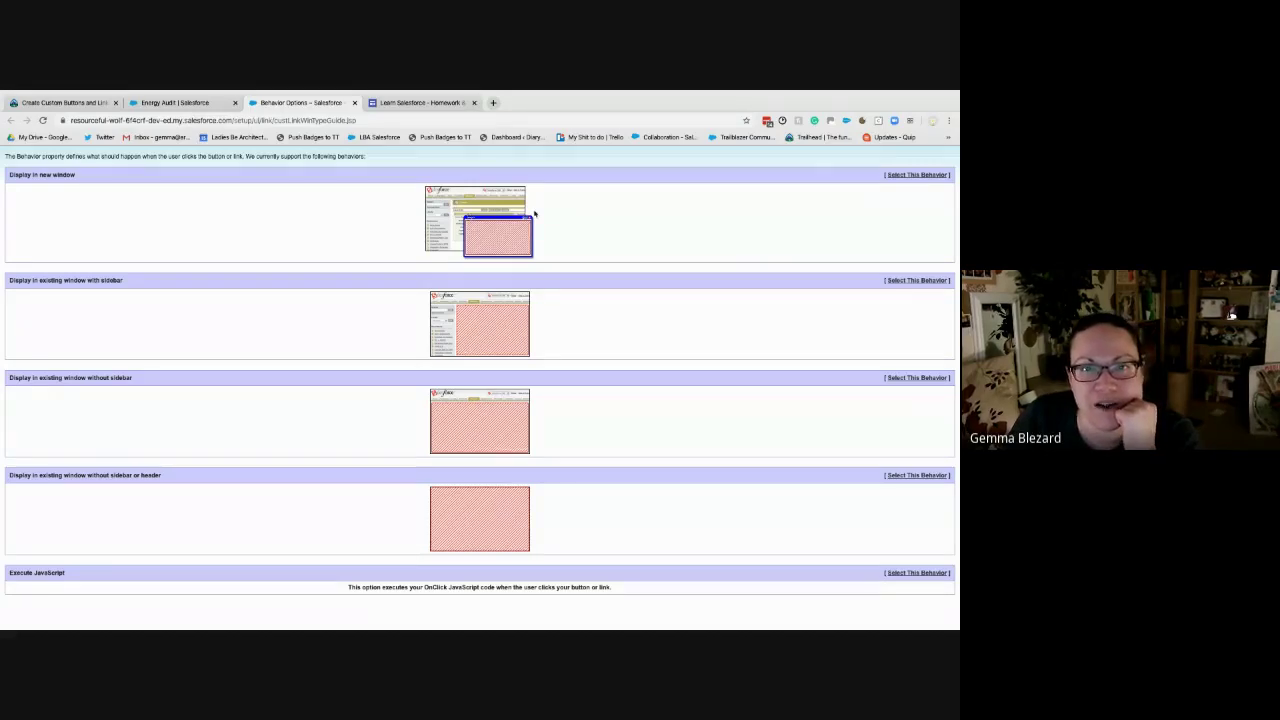
{"action": "key", "text": "ctrl+plus"}
{"action": "key", "text": "ctrl+plus"}
{"action": "key", "text": "ctrl+plus"}
{"action": "key", "text": "ctrl+plus"}
{"action": "key", "text": "ctrl+plus"}
{"action": "key", "text": "ctrl+plus"}
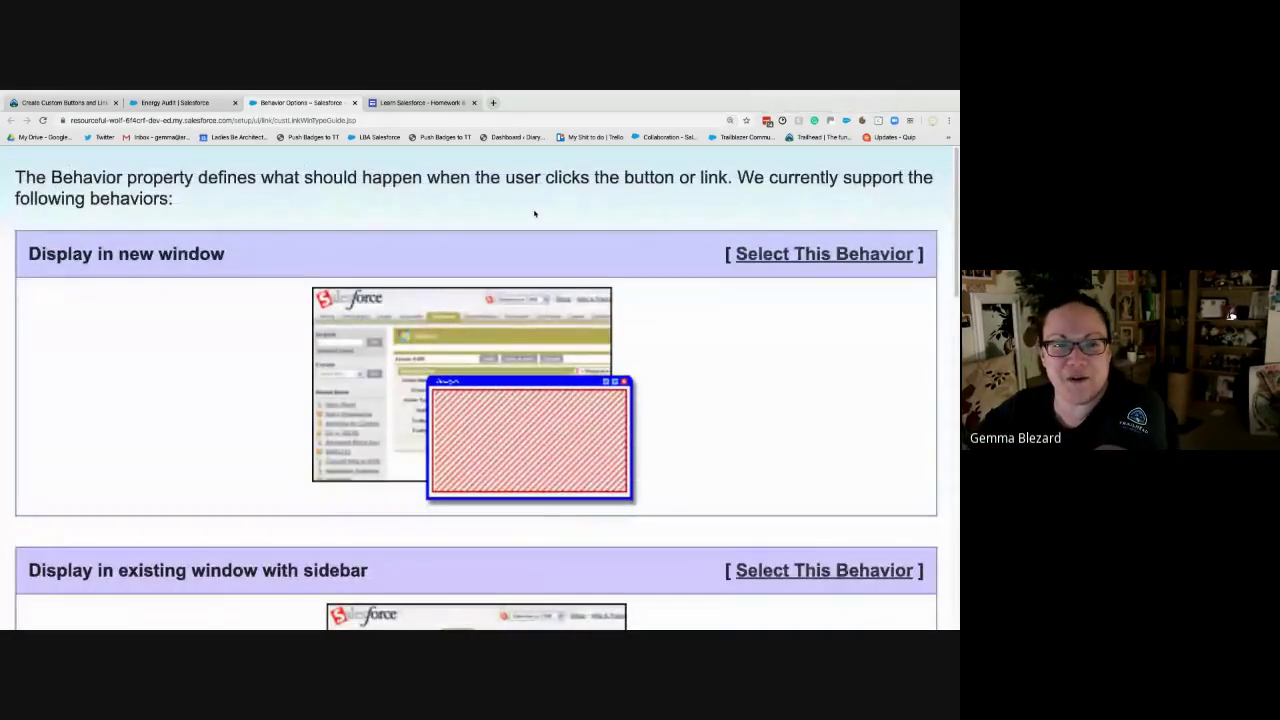
{"action": "key", "text": "ctrl+minus"}
{"action": "key", "text": "ctrl+minus"}
{"action": "key", "text": "ctrl+minus"}
{"action": "key", "text": "ctrl+minus"}
{"action": "key", "text": "ctrl+minus"}
{"action": "key", "text": "ctrl+minus"}
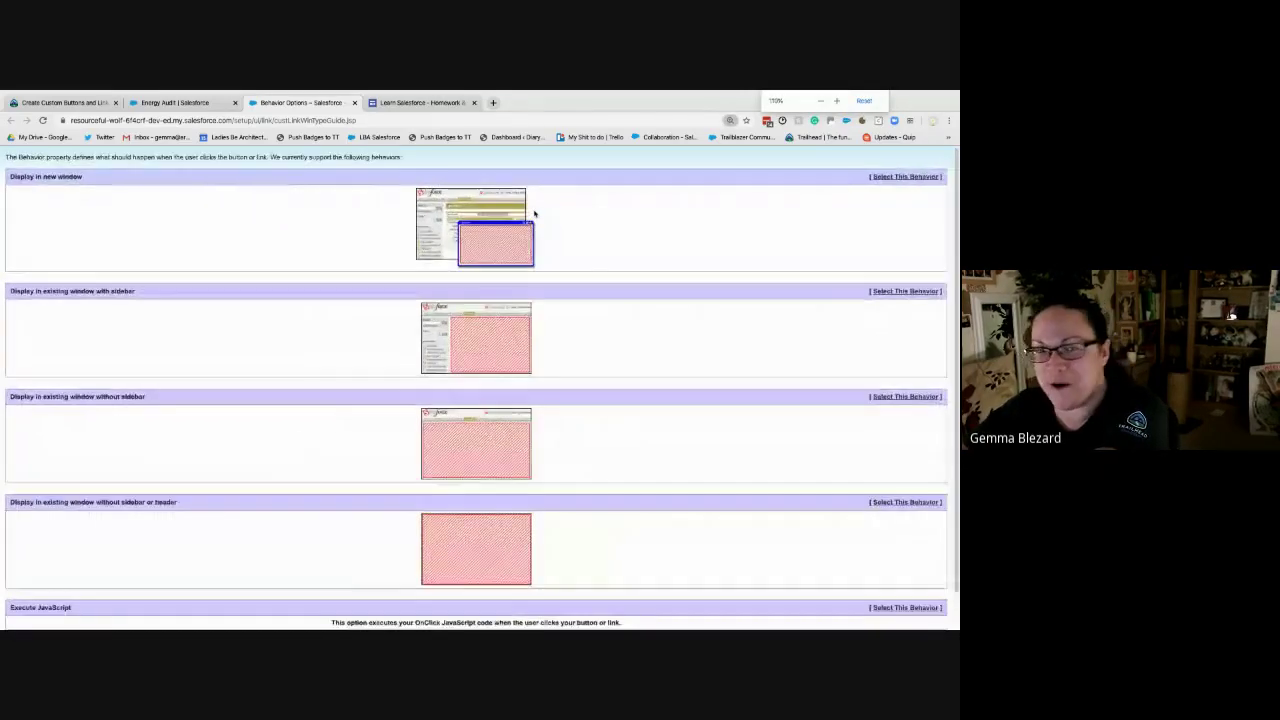
{"action": "key", "text": "ctrl+minus"}
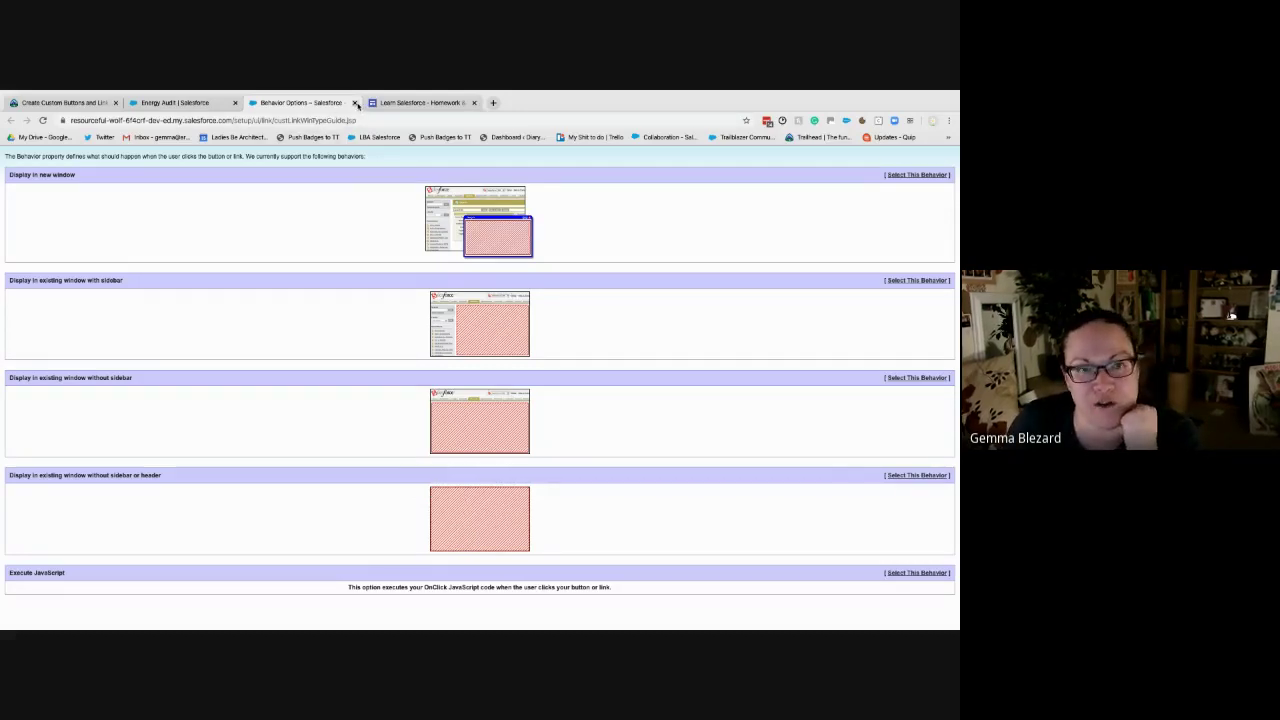
{"action": "left_click", "coordinate": [356, 103]}
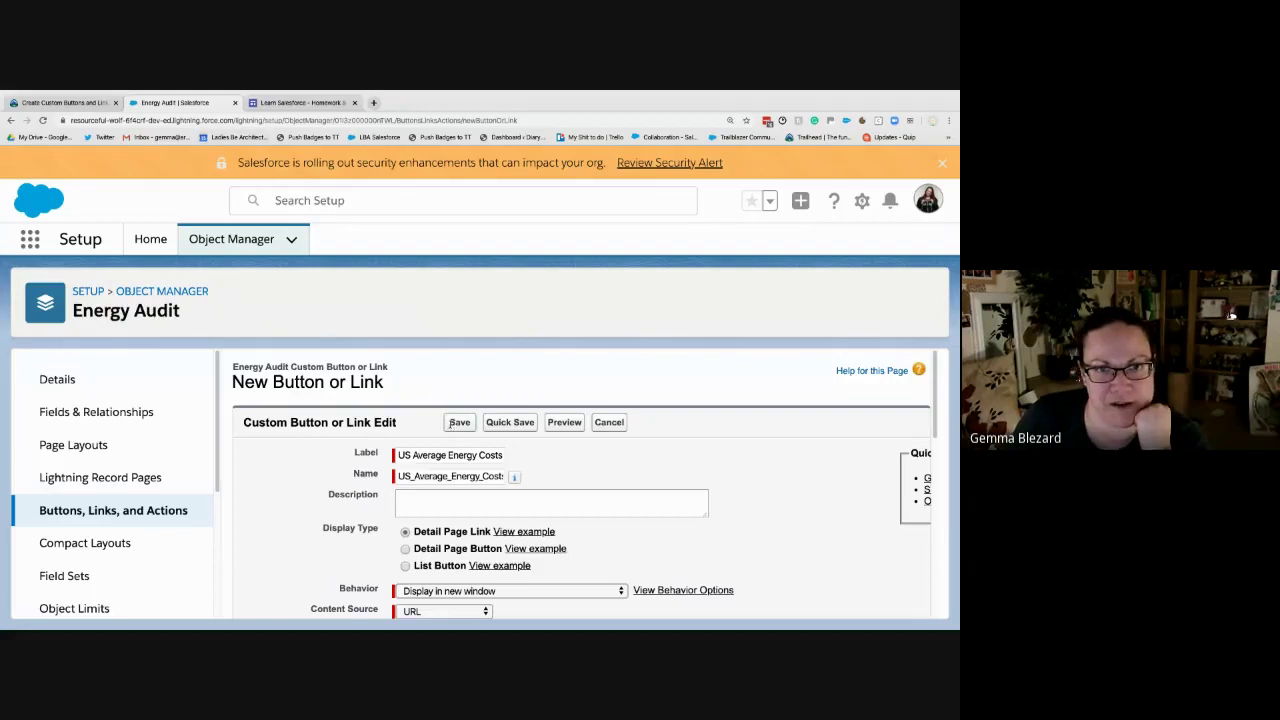
- Read the Trailhead instructions on adding the link's URL and return to the formula editor in the new link's form
{"action": "scroll", "coordinate": [450, 424], "scroll_direction": "down", "scroll_amount": 2}
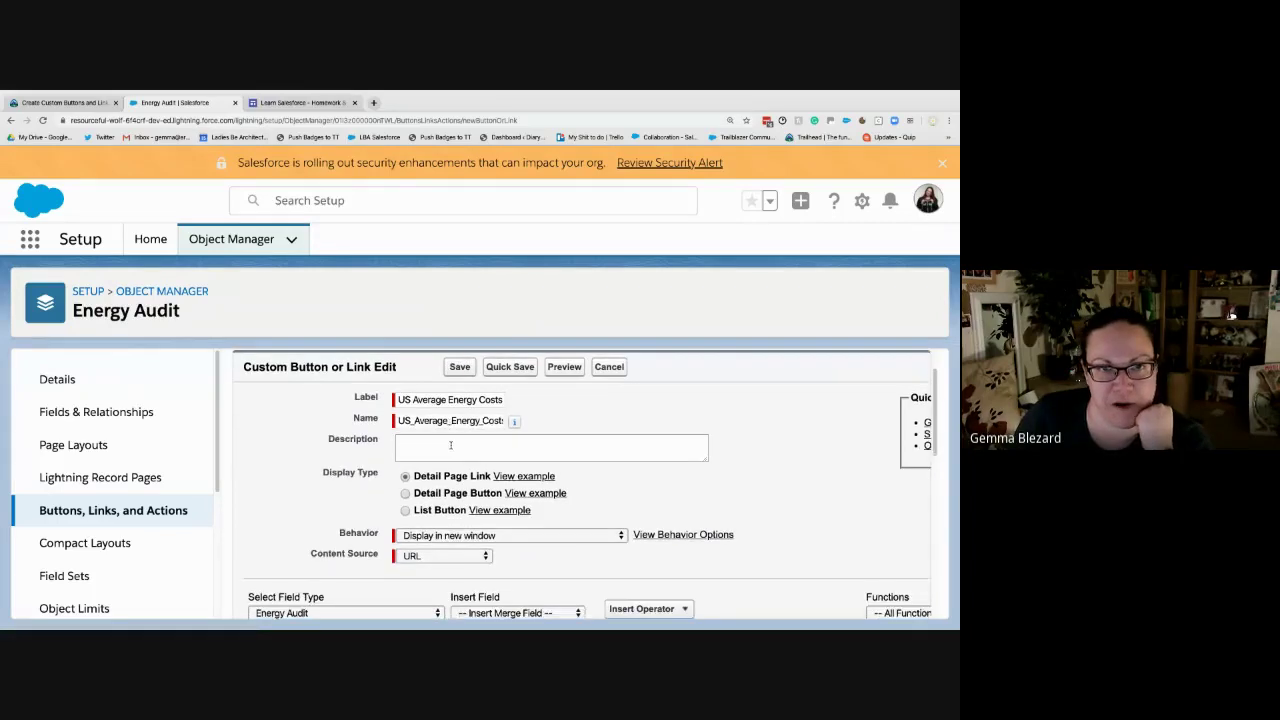
{"action": "left_click", "coordinate": [90, 103]}
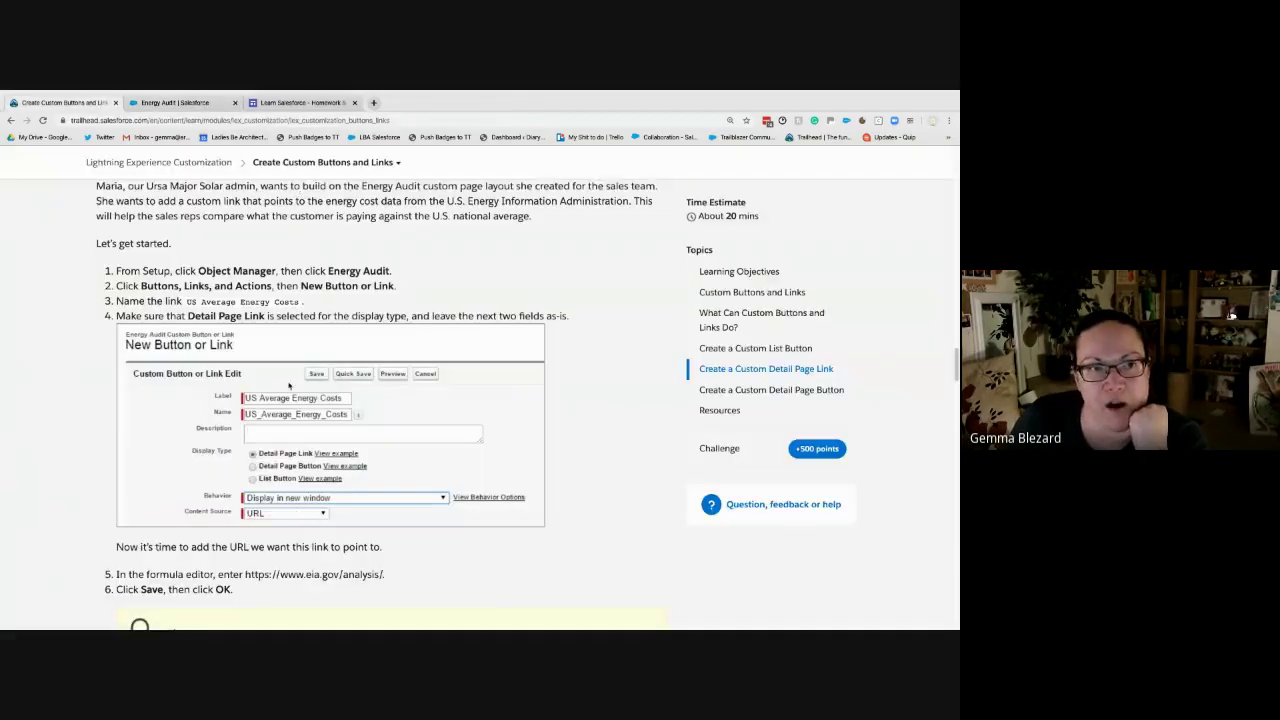
{"action": "scroll", "coordinate": [300, 420], "scroll_direction": "down", "scroll_amount": 1}
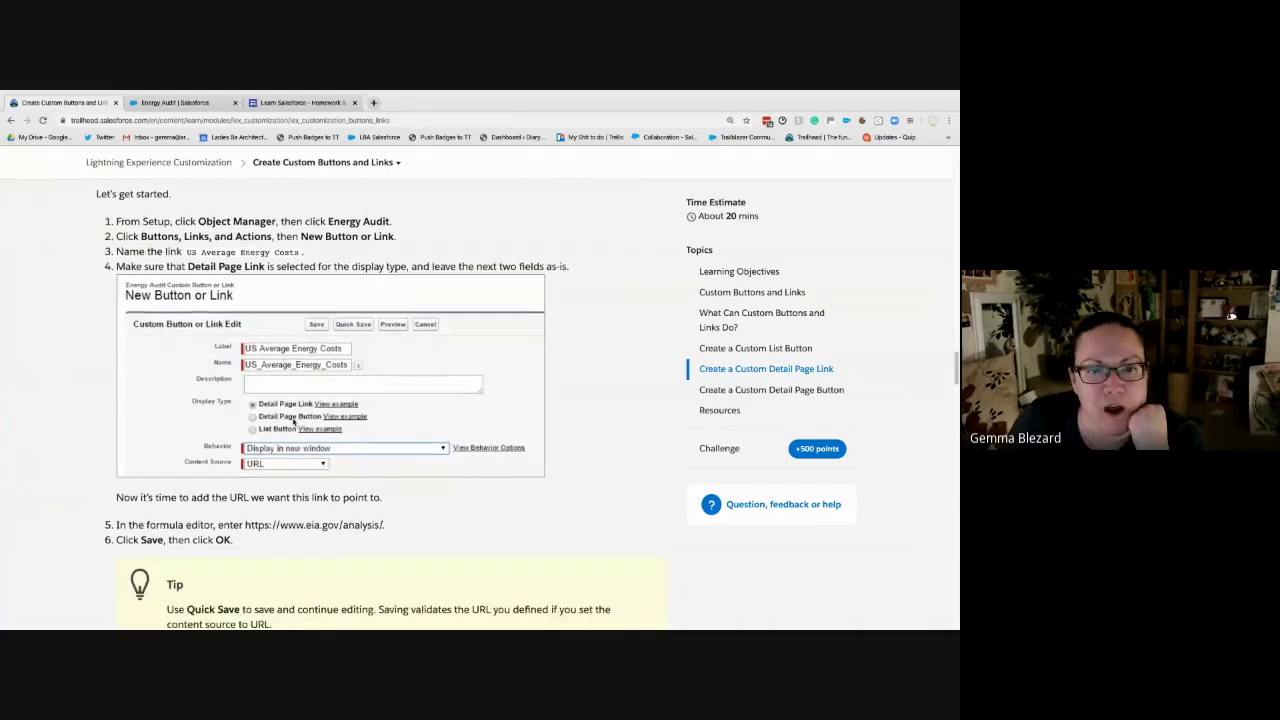
{"action": "scroll", "coordinate": [263, 455], "scroll_direction": "down", "scroll_amount": 1}
{"action": "scroll", "coordinate": [263, 455], "scroll_direction": "down", "scroll_amount": 2}
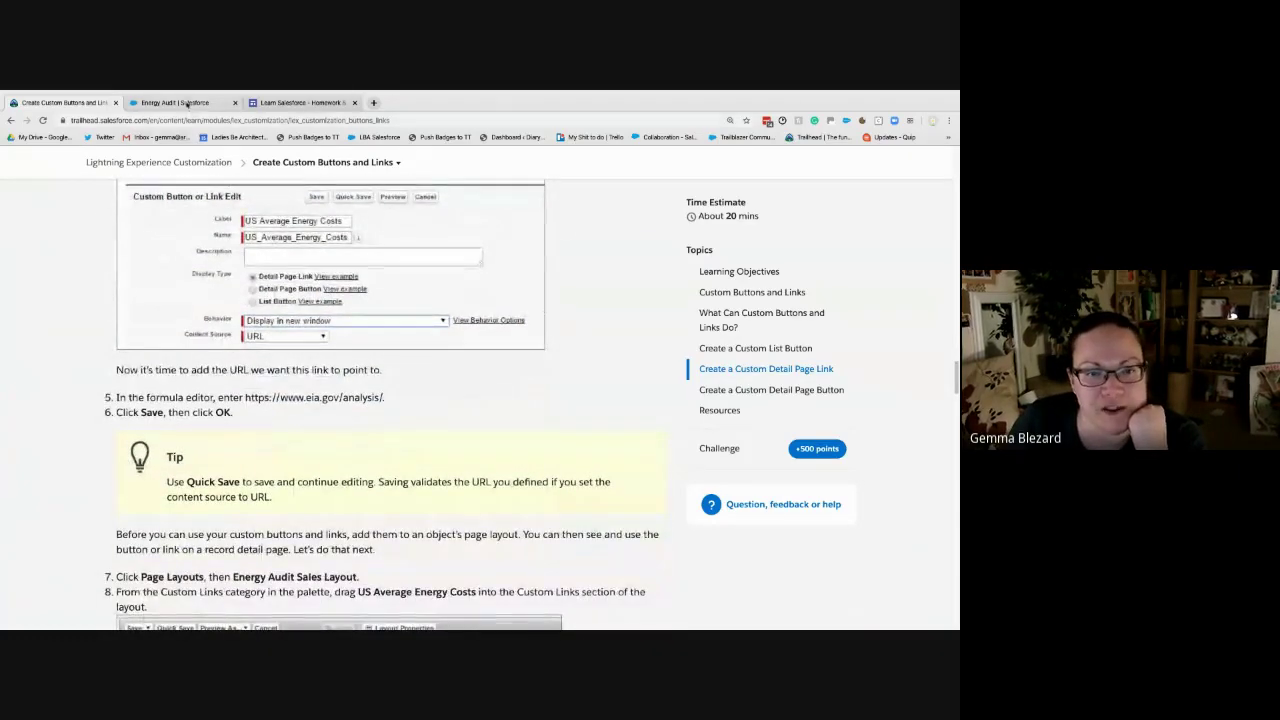
{"action": "key", "text": "ctrl+Tab"}
{"action": "scroll", "coordinate": [351, 477], "scroll_direction": "down", "scroll_amount": 1}
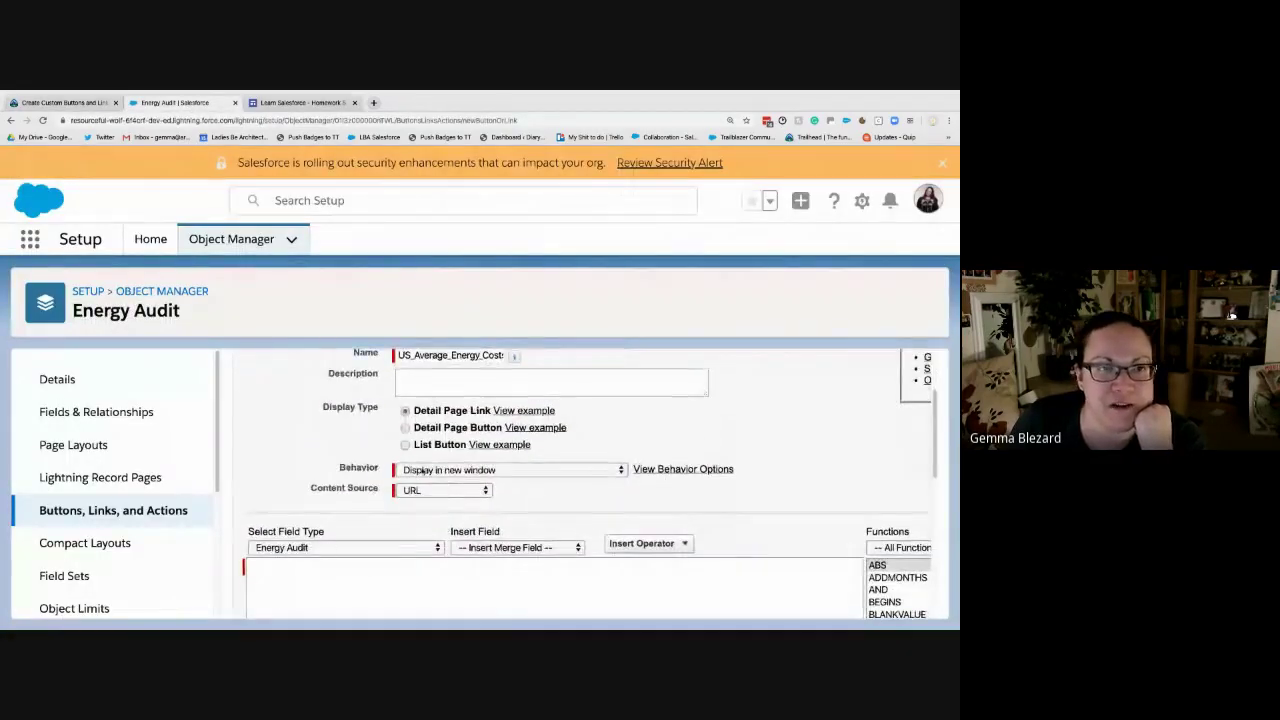
{"action": "scroll", "coordinate": [529, 475], "scroll_direction": "down", "scroll_amount": 1}
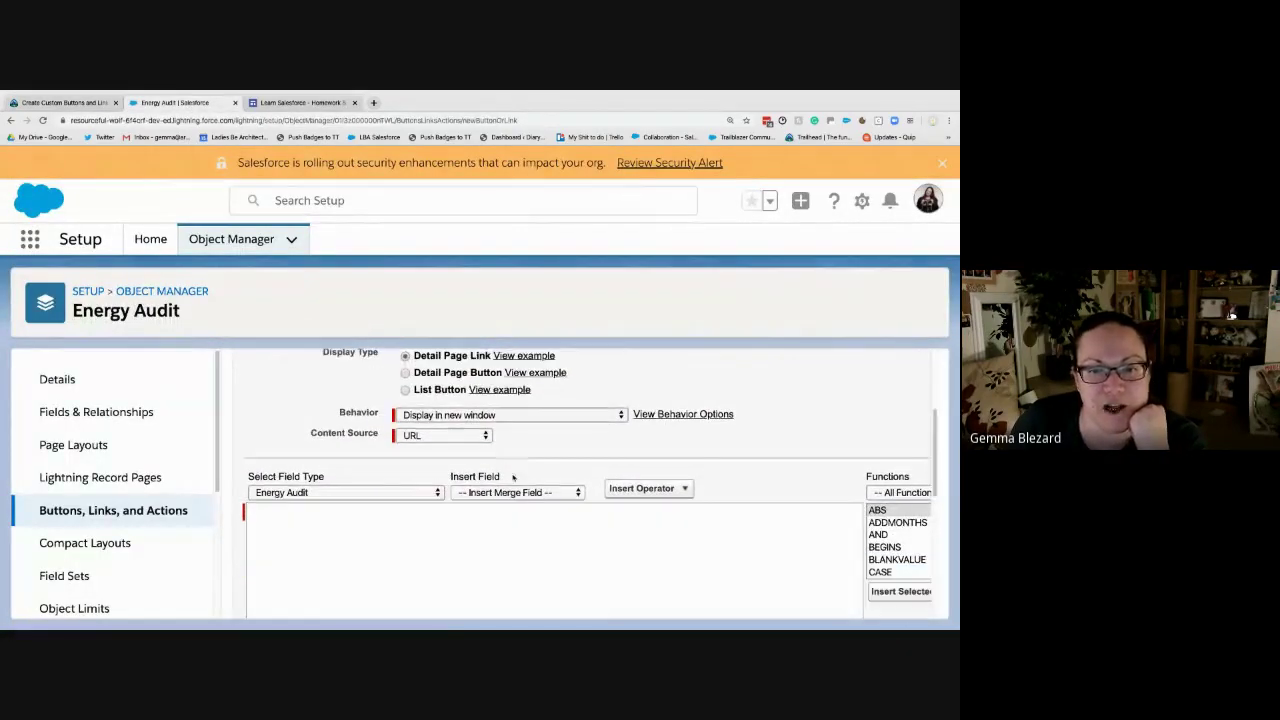
- Review the content source choices for the new link and keep URL selected
{"action": "left_click", "coordinate": [446, 436]}
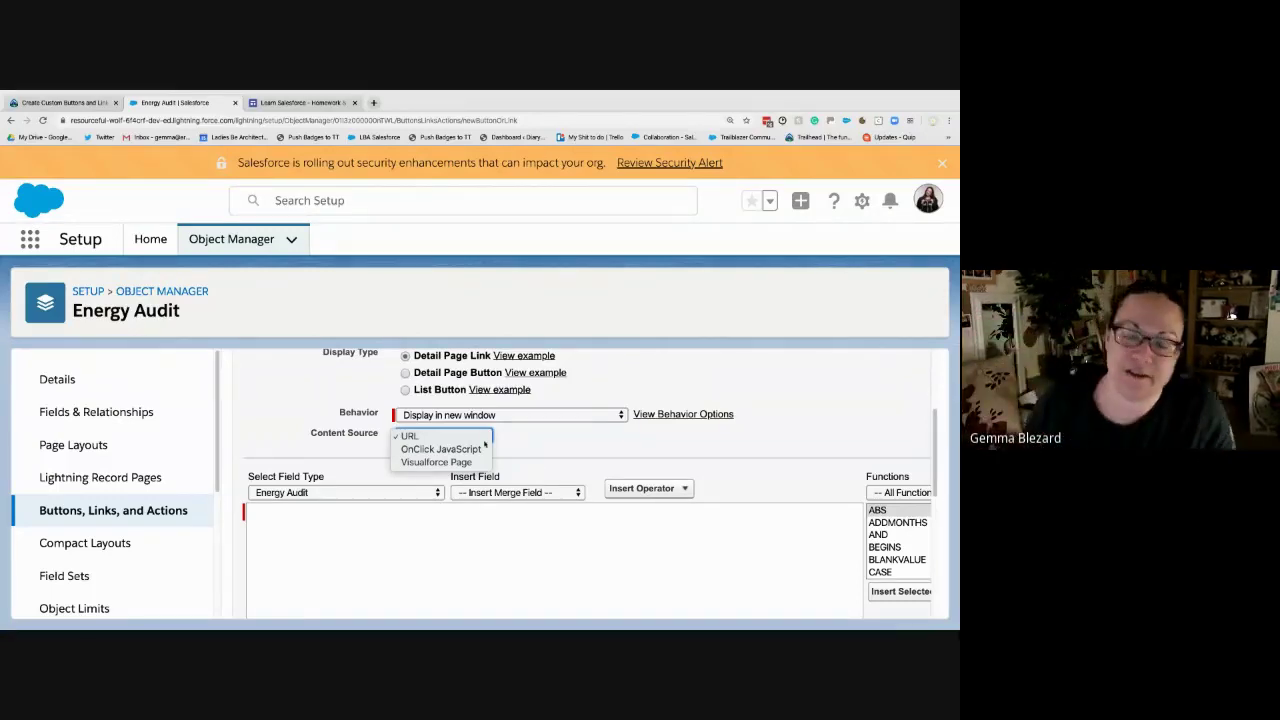
{"action": "key", "text": "Up"}
{"action": "key", "text": "Return"}
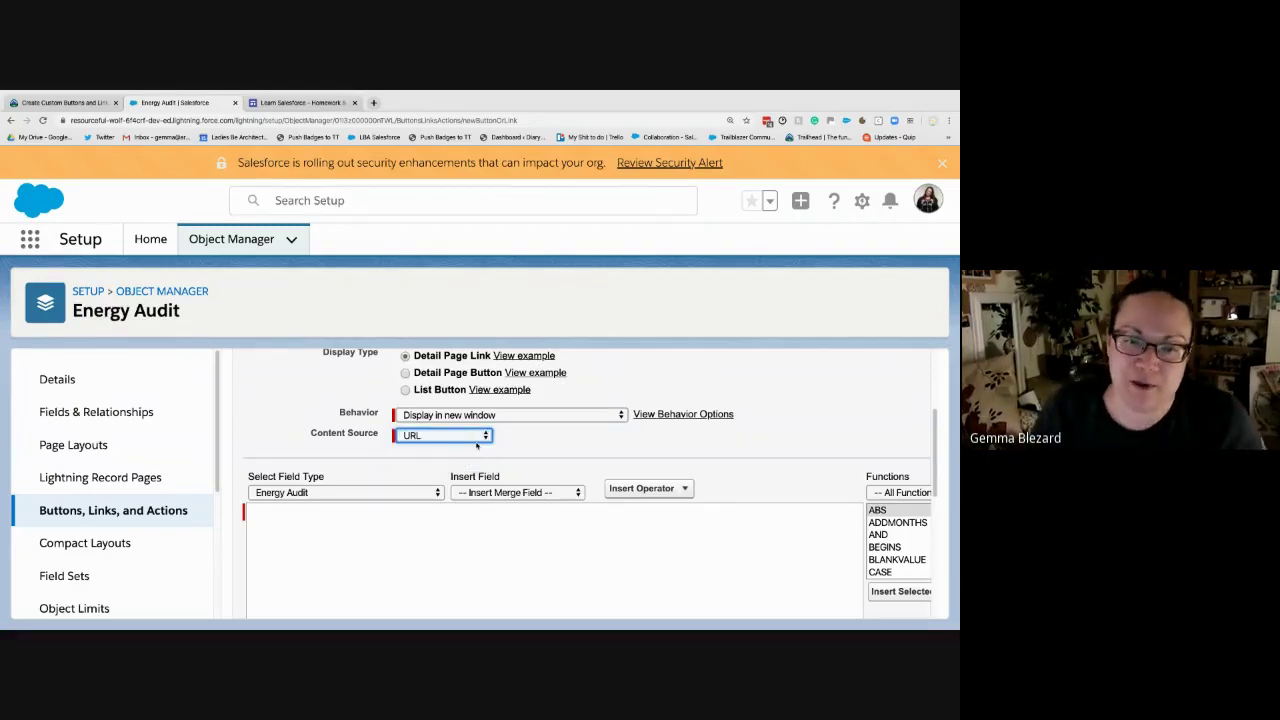
{"action": "left_click", "coordinate": [577, 445]}
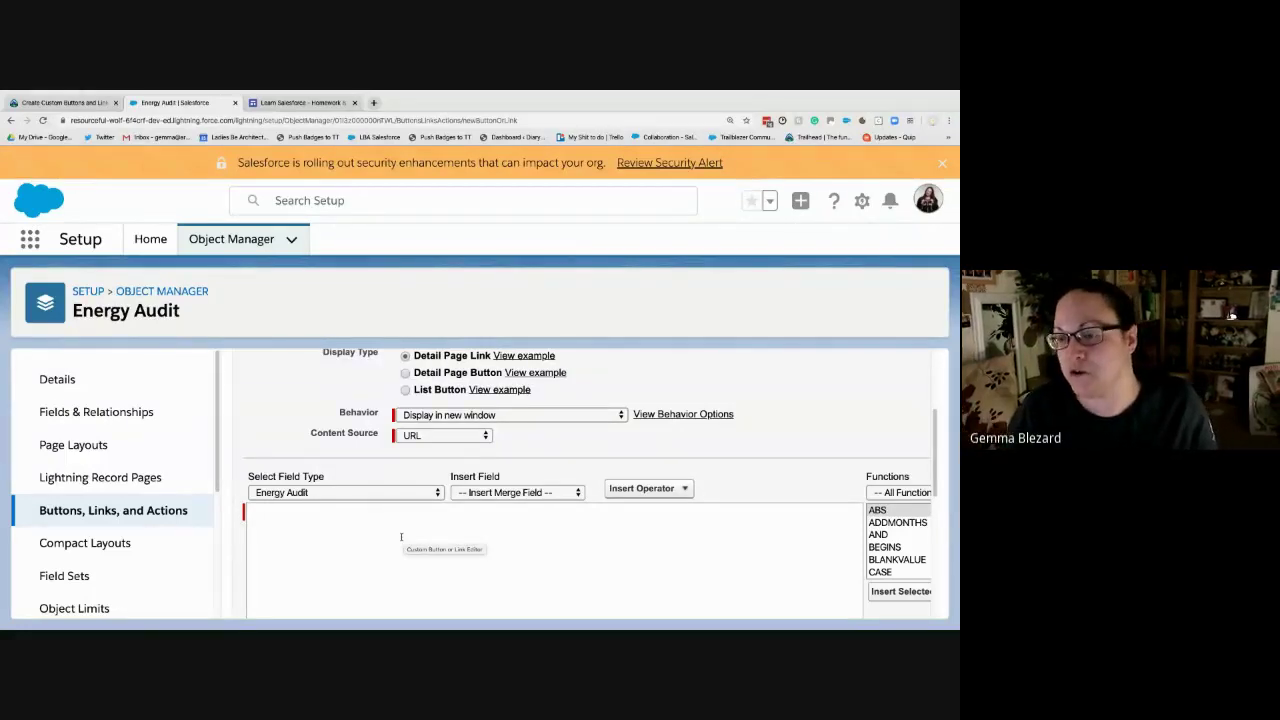
{"action": "left_click", "coordinate": [72, 103]}
{"action": "scroll", "coordinate": [253, 327], "scroll_direction": "down", "scroll_amount": 2}
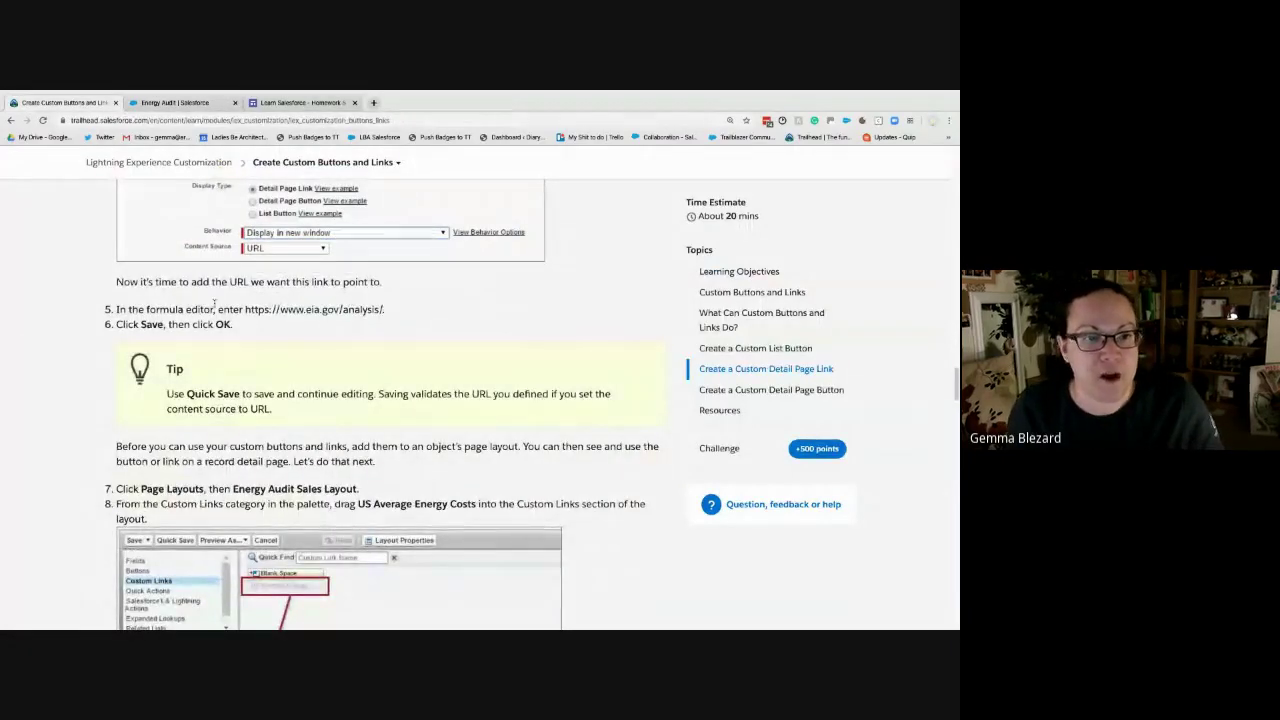
{"action": "left_click_drag", "start_coordinate": [245, 310], "coordinate": [383, 311]}
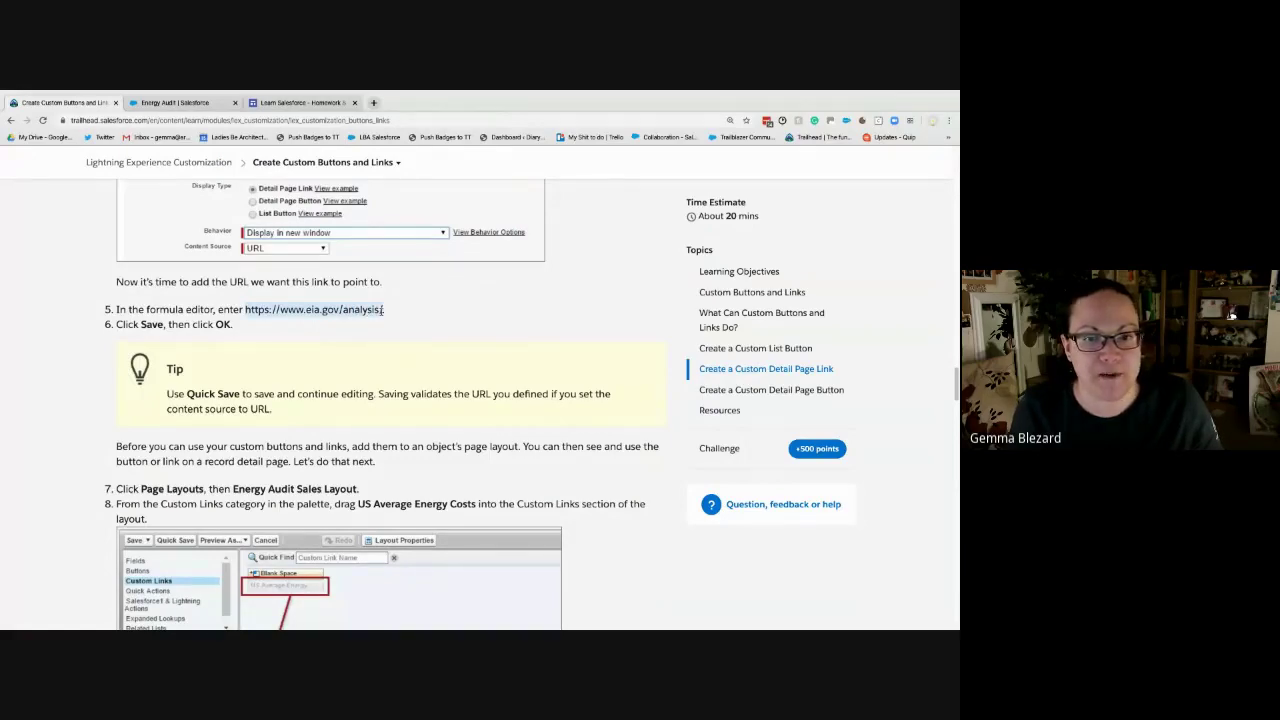
{"action": "right_click", "coordinate": [383, 310]}
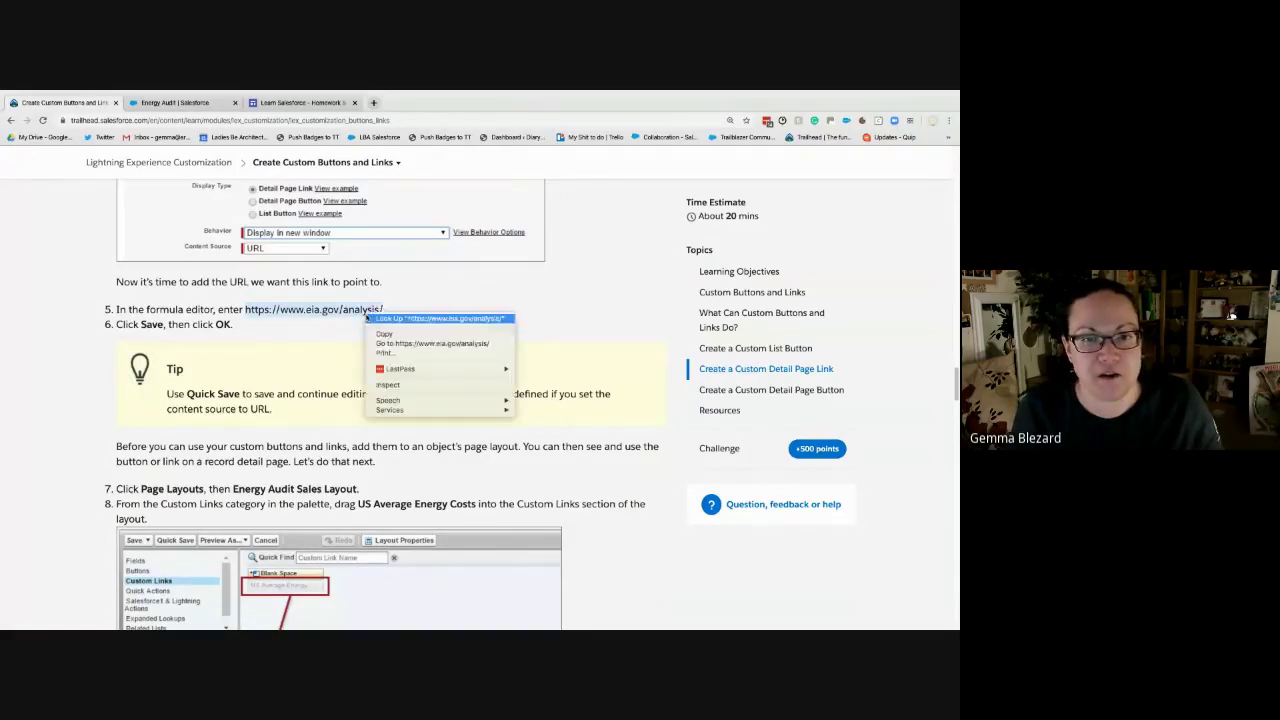
{"action": "left_click", "coordinate": [396, 337]}
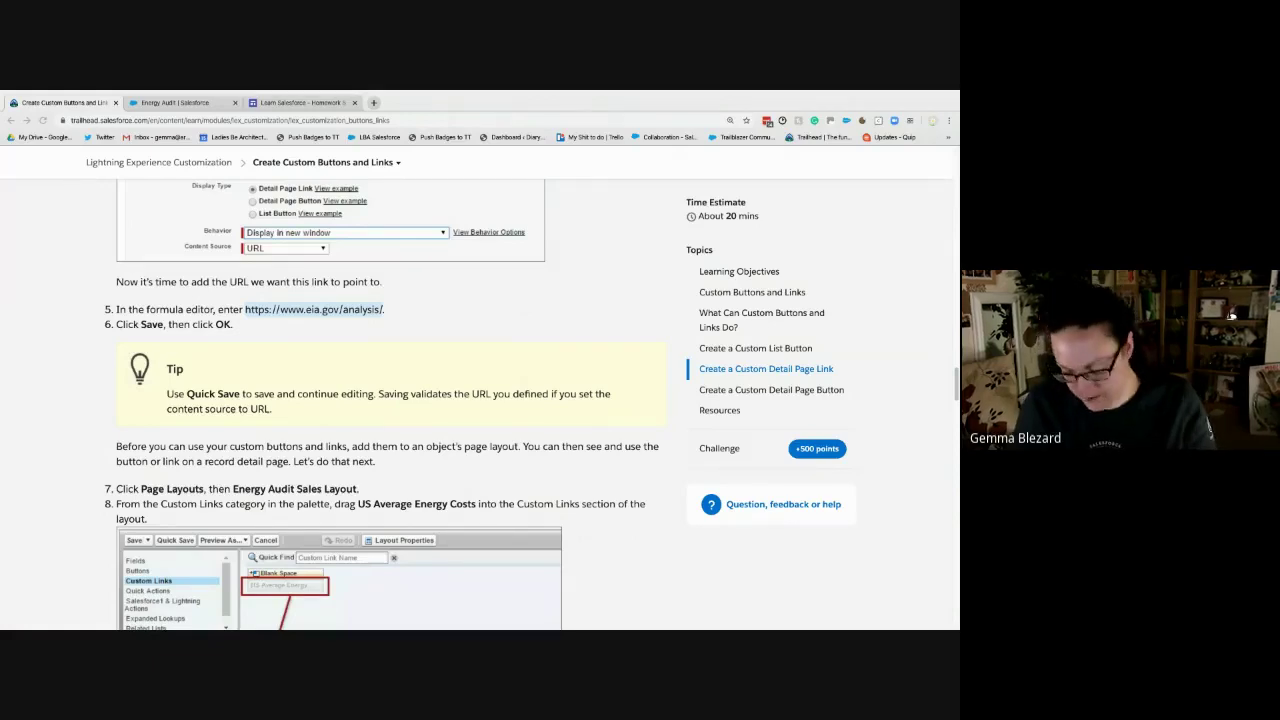
{"action": "right_click", "coordinate": [305, 313]}
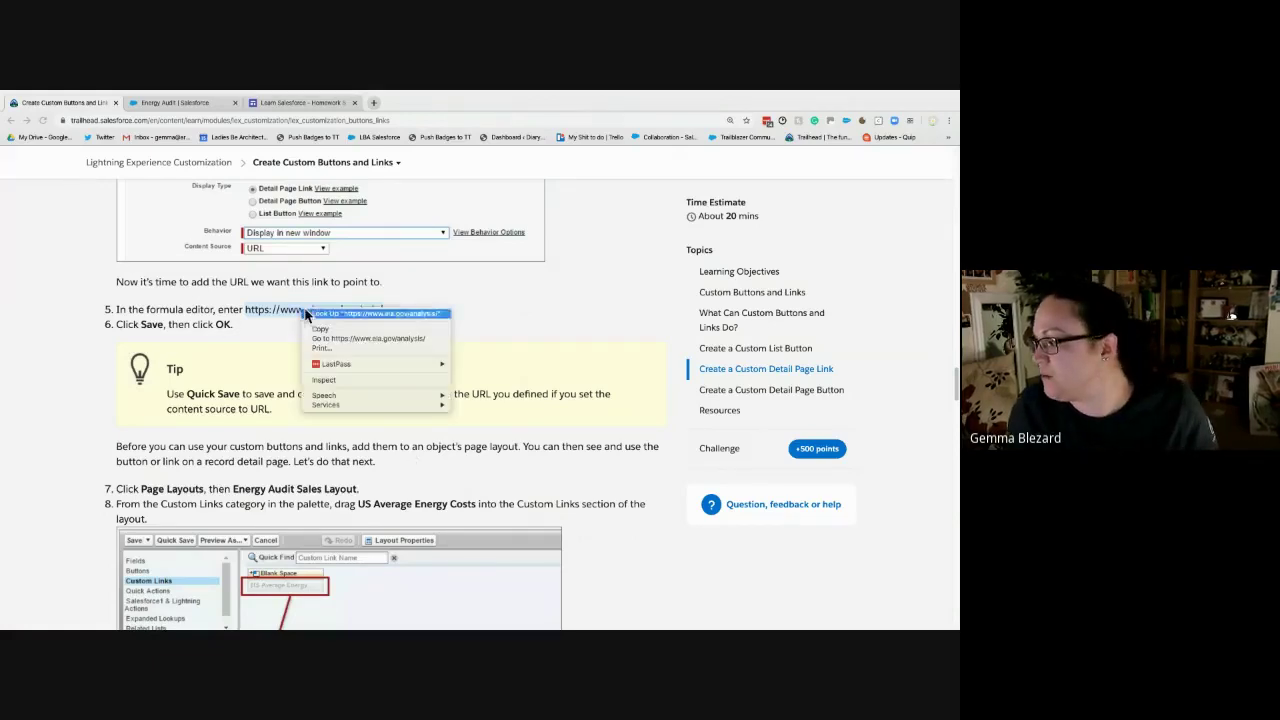
{"action": "left_click", "coordinate": [568, 292]}
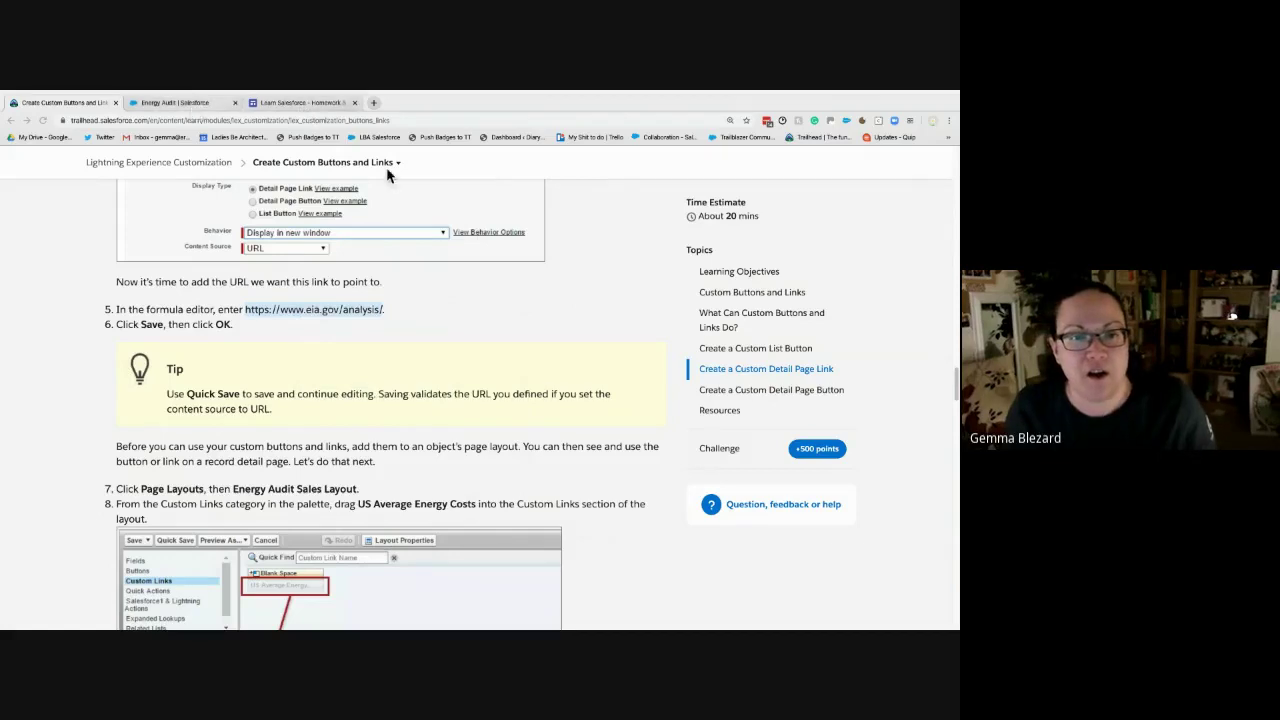
{"action": "key", "text": "ctrl+Tab"}
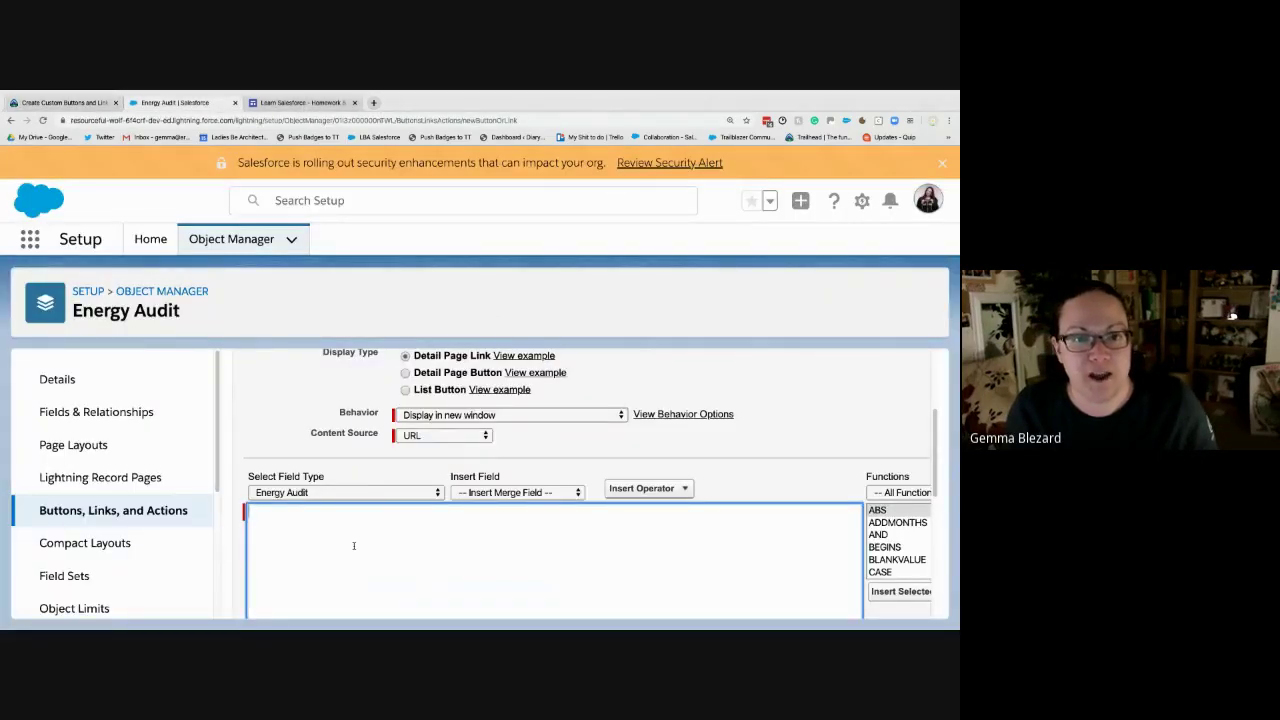
{"action": "key", "text": "ctrl+v"}
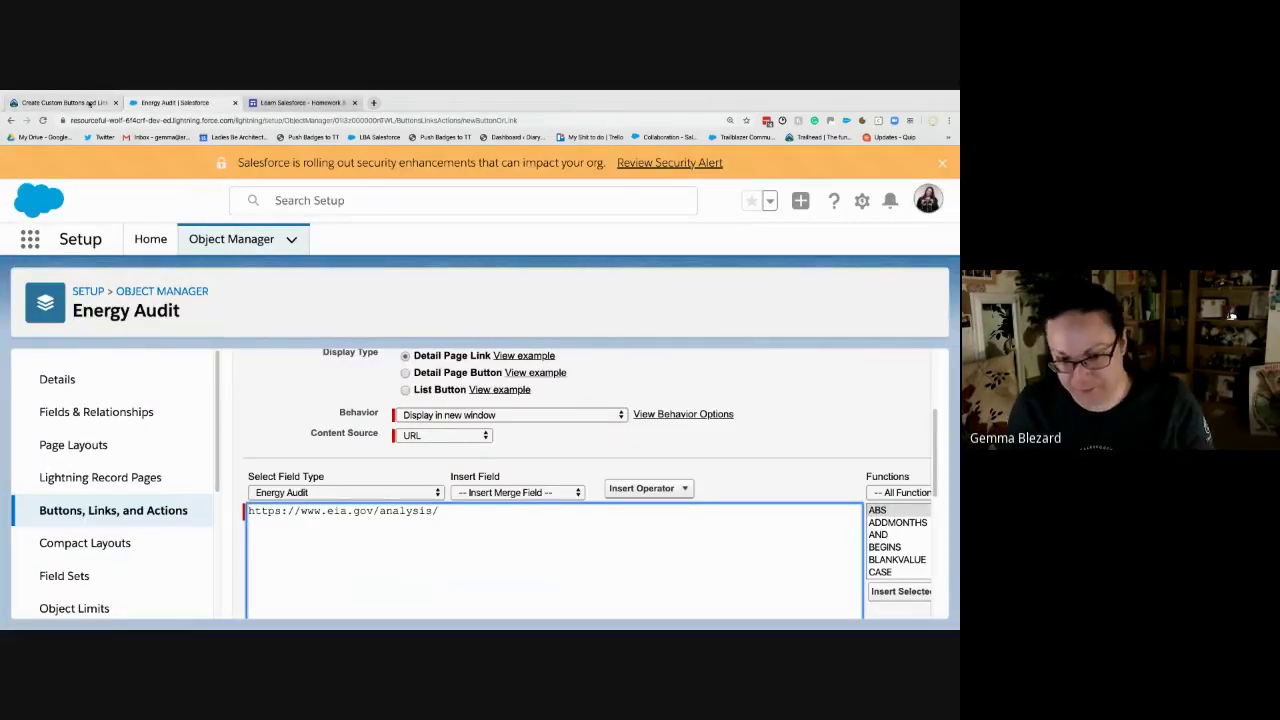
- Read the Trailhead instruction on saving the link and return to the new link's form
{"action": "left_click", "coordinate": [89, 103]}
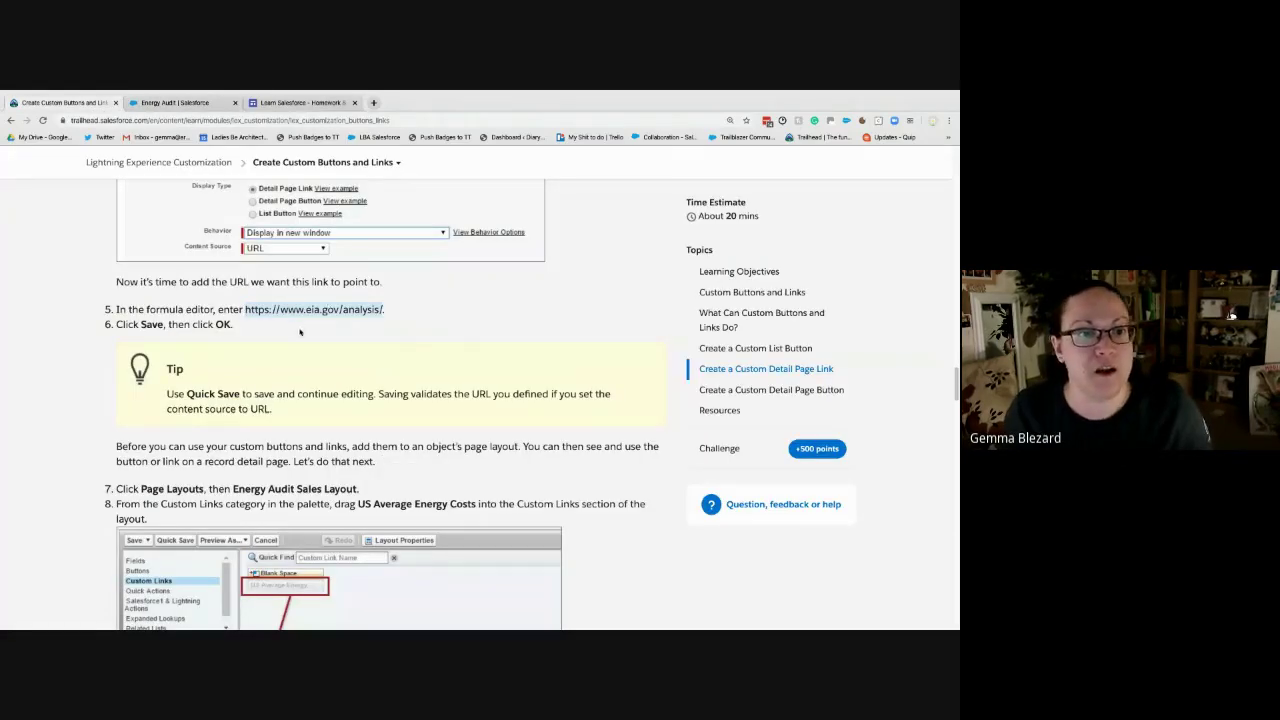
{"action": "scroll", "coordinate": [299, 332], "scroll_direction": "down", "scroll_amount": 3}
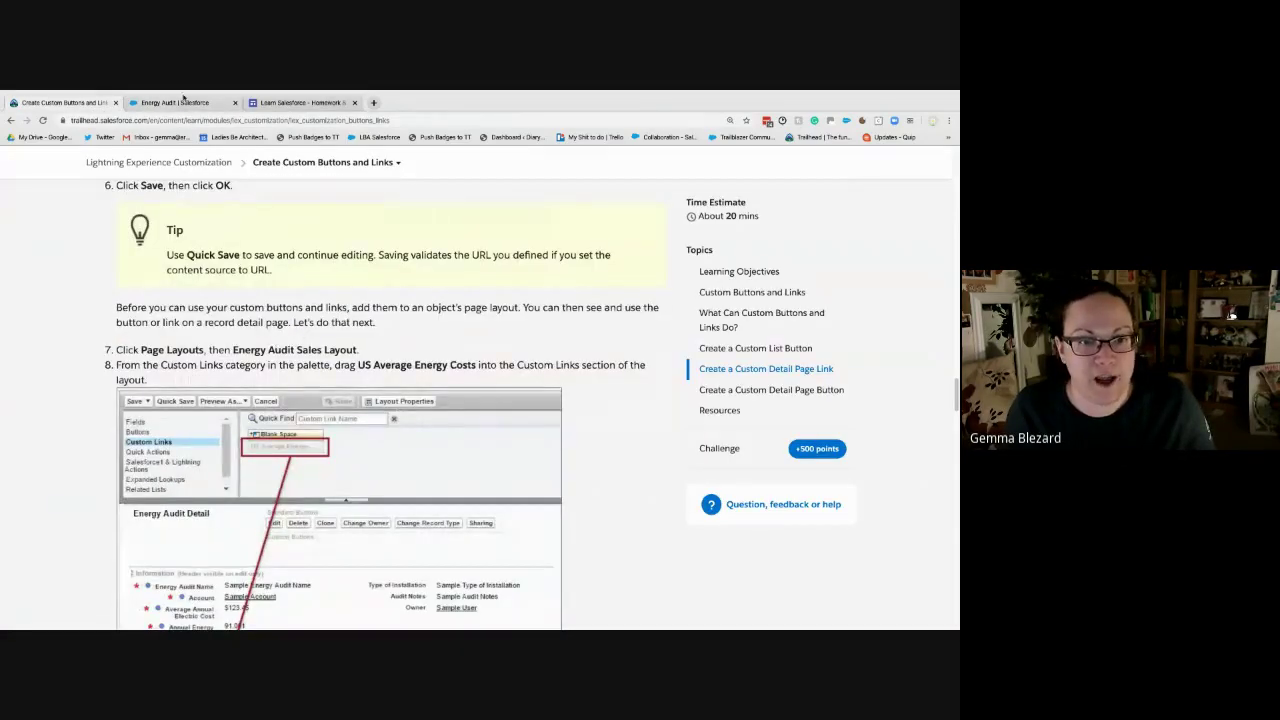
{"action": "left_click", "coordinate": [172, 103]}
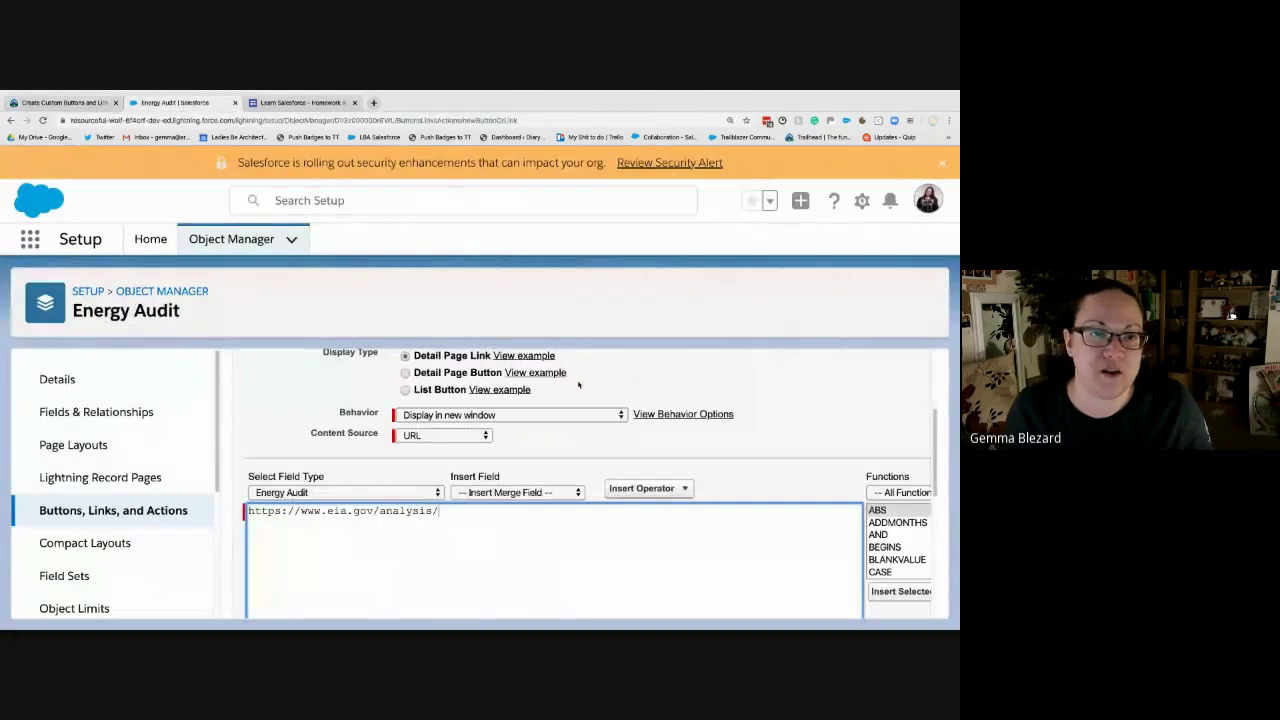
- Review the entered URL and the Check Syntax help, and quick-save the new link
{"action": "scroll", "coordinate": [578, 384], "scroll_direction": "down", "scroll_amount": 5}
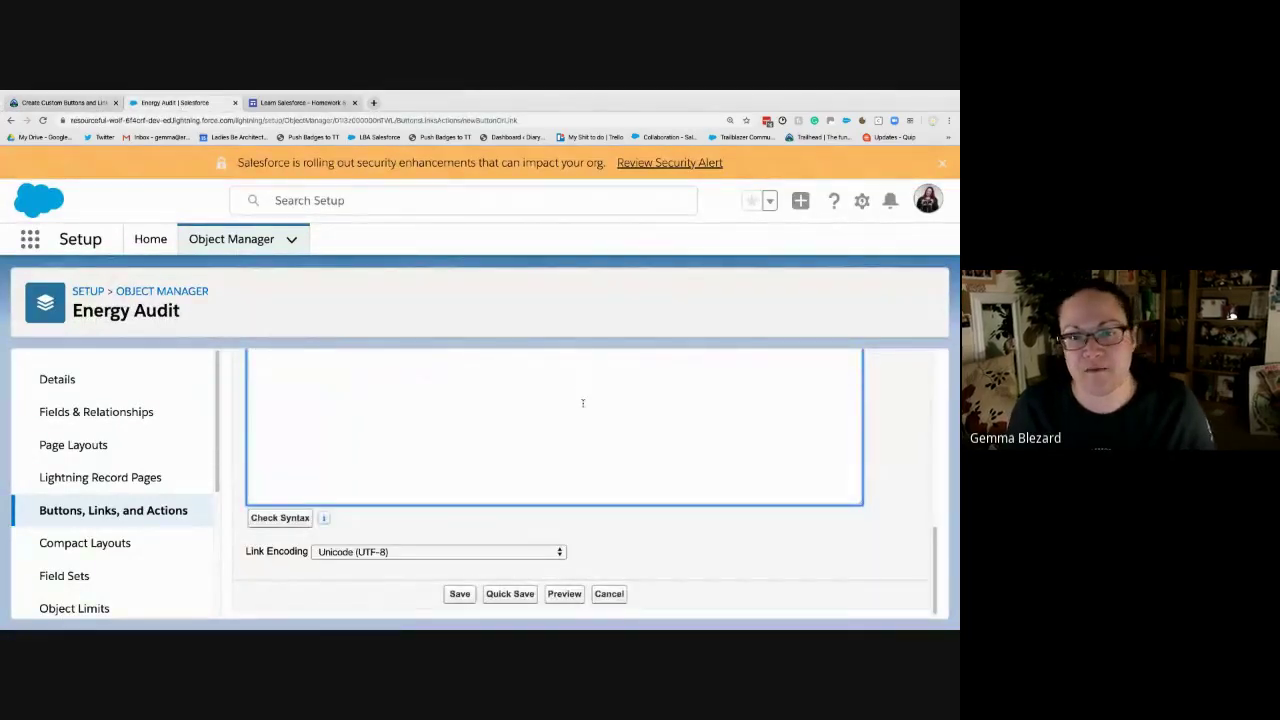
{"action": "scroll", "coordinate": [582, 403], "scroll_direction": "up", "scroll_amount": 1}
{"action": "scroll", "coordinate": [582, 407], "scroll_direction": "up", "scroll_amount": 3}
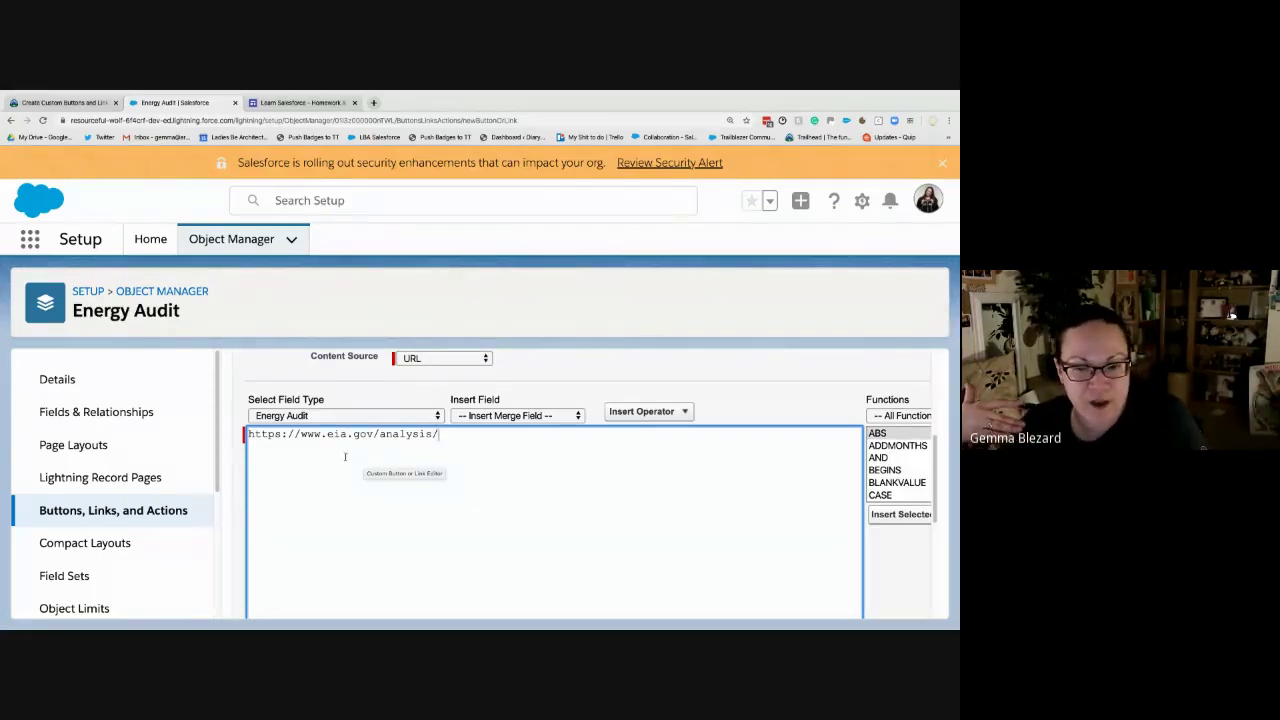
{"action": "scroll", "coordinate": [345, 457], "scroll_direction": "down", "scroll_amount": 5}
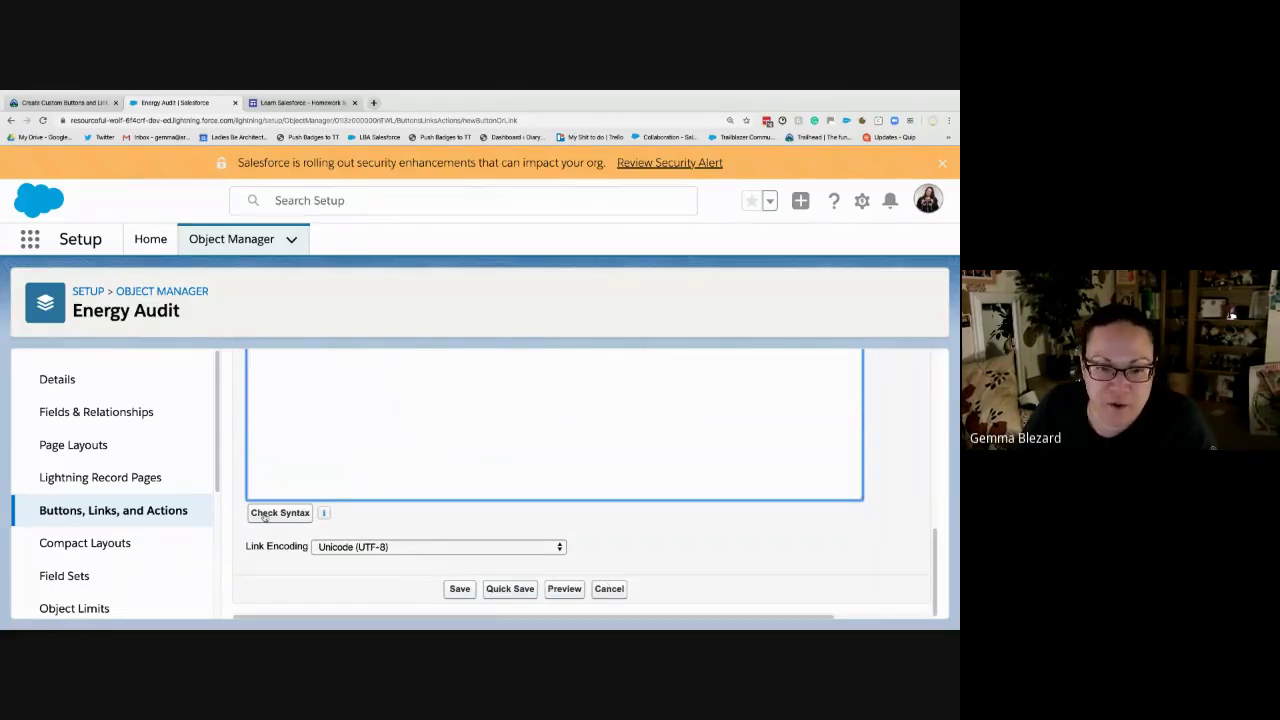
{"action": "mouse_move", "coordinate": [325, 513]}
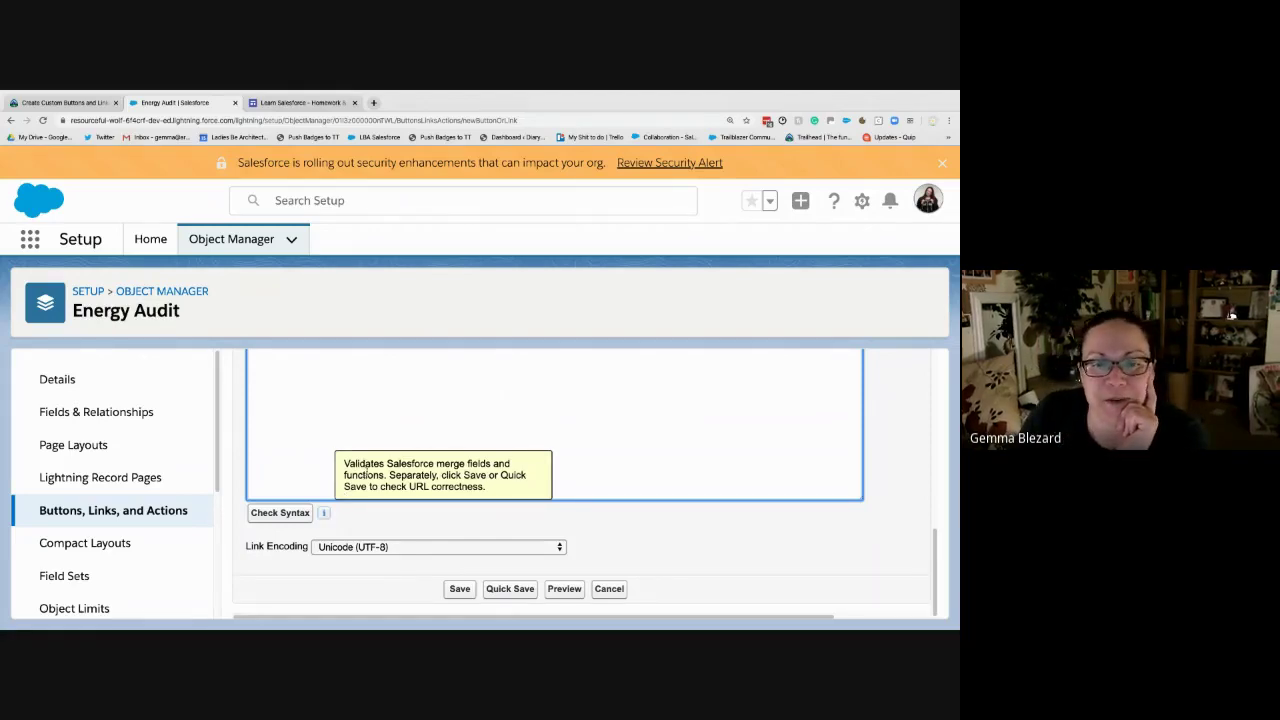
{"action": "left_click", "coordinate": [529, 589]}
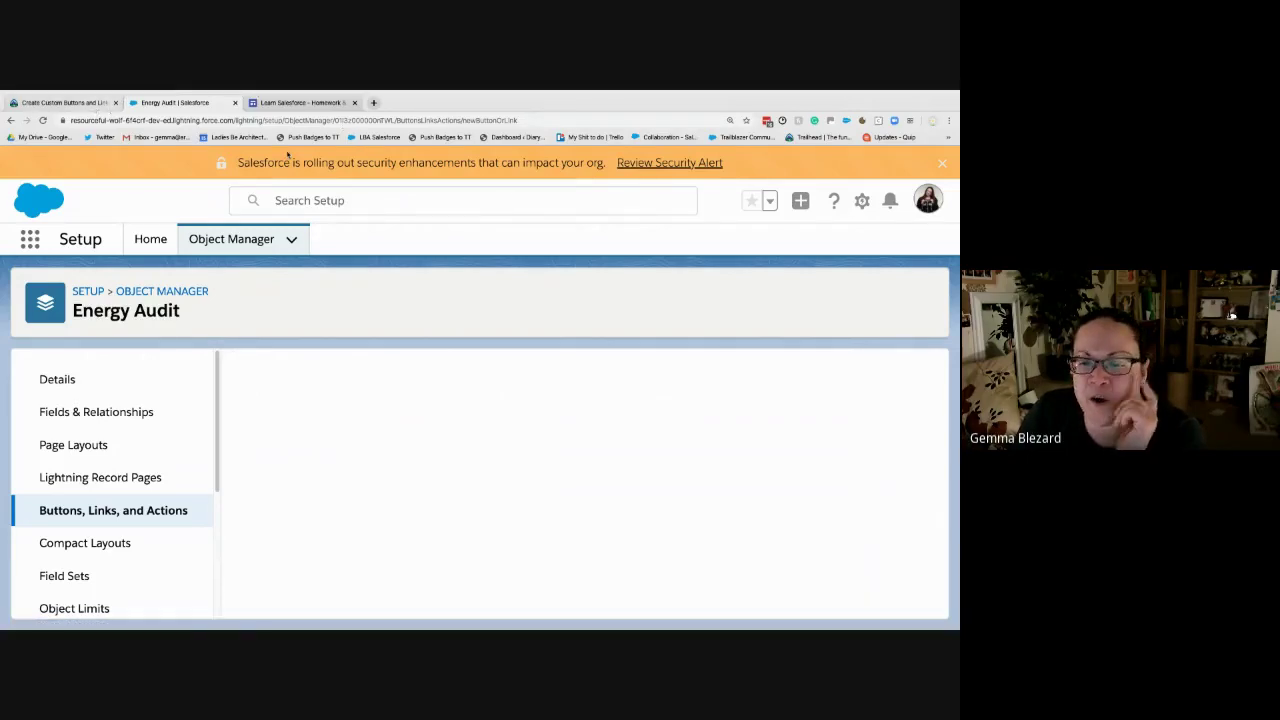
- Read the Trailhead instructions on adding the custom link to a page layout and return to the link's form
{"action": "key", "text": "ctrl+shift+Tab"}
{"action": "scroll", "coordinate": [378, 426], "scroll_direction": "down", "scroll_amount": 2}
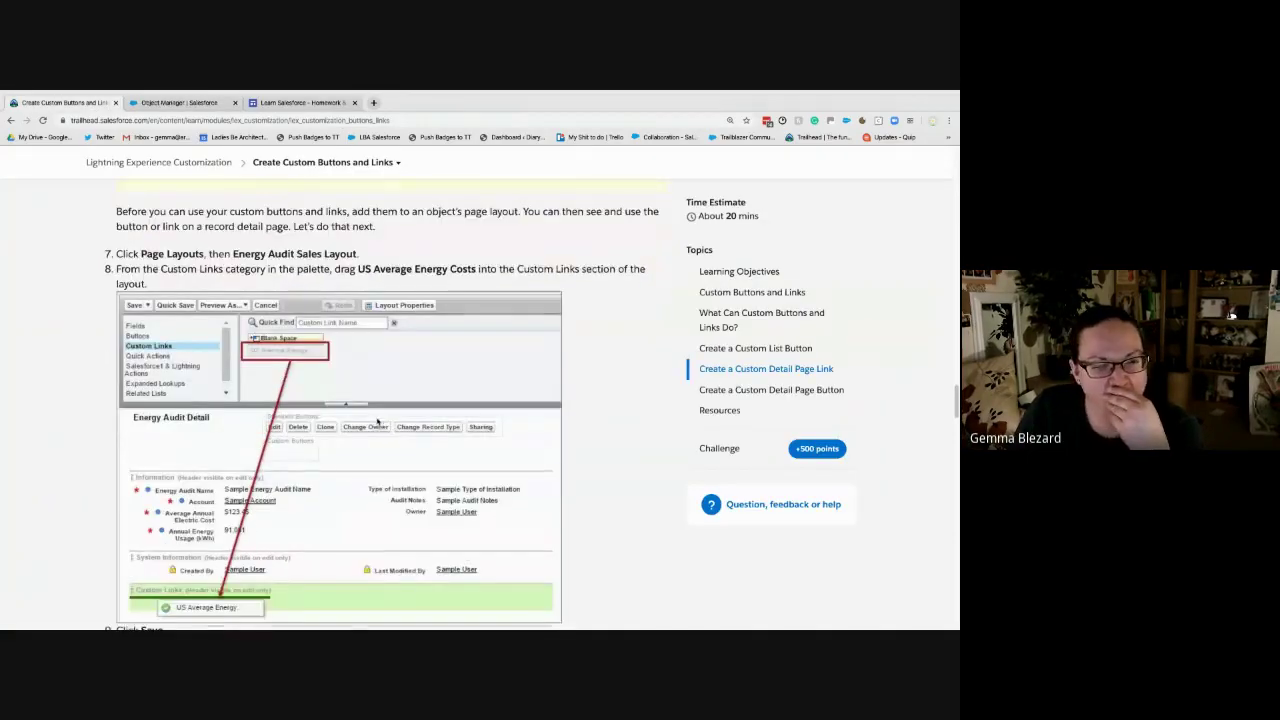
{"action": "scroll", "coordinate": [344, 381], "scroll_direction": "up", "scroll_amount": 1}
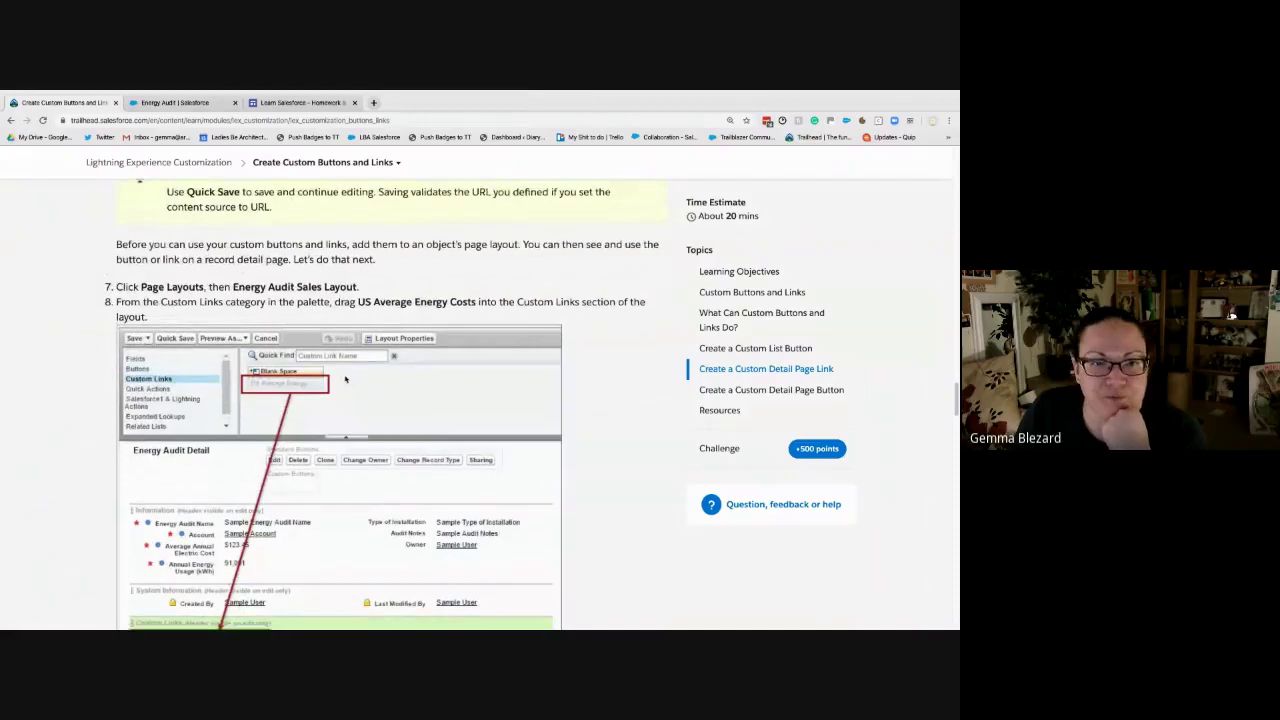
{"action": "scroll", "coordinate": [339, 271], "scroll_direction": "up", "scroll_amount": 2}
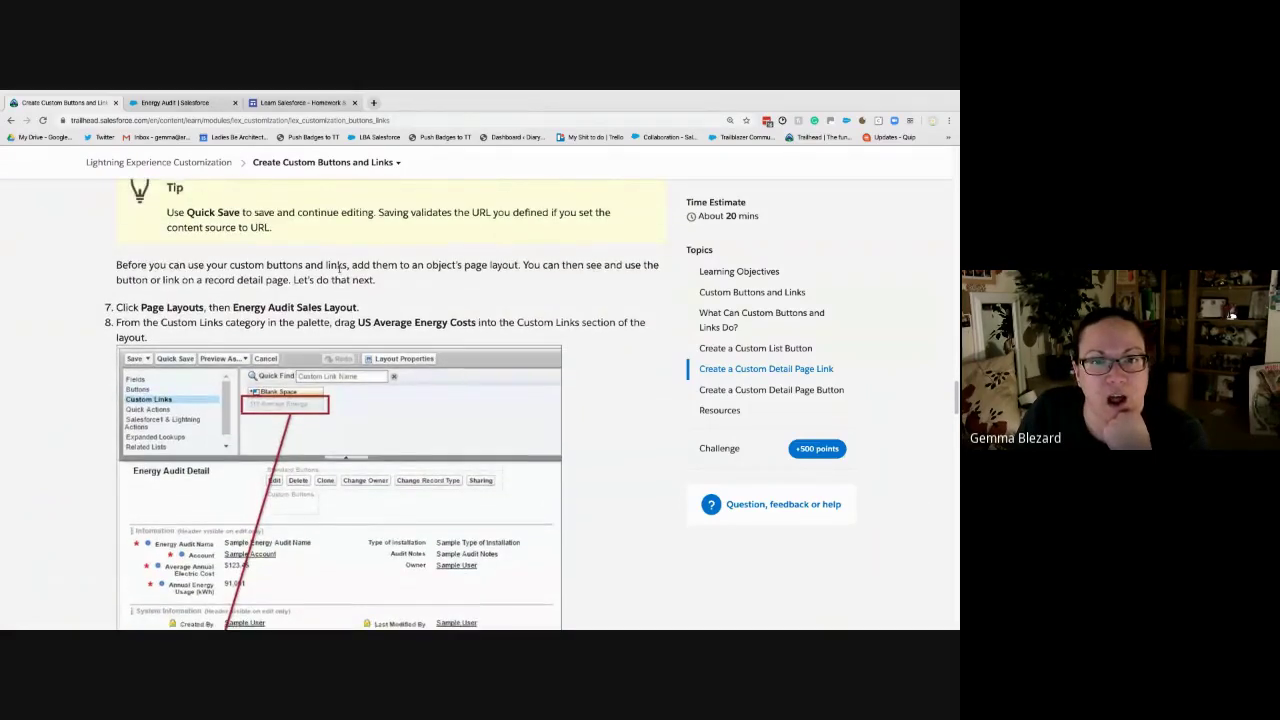
{"action": "left_click", "coordinate": [196, 103]}
- Save the US Average Energy Costs link and review its detail page at a smaller zoom
{"action": "scroll", "coordinate": [527, 477], "scroll_direction": "down", "scroll_amount": 3}
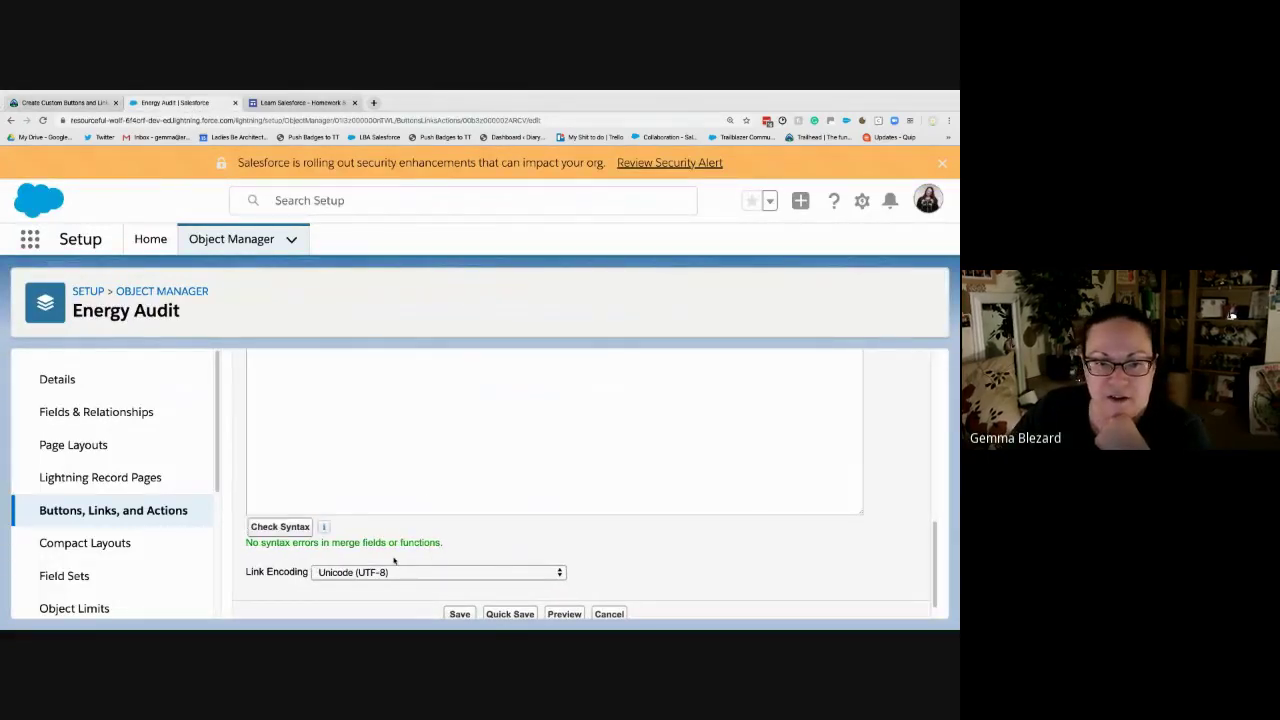
{"action": "scroll", "coordinate": [477, 589], "scroll_direction": "down", "scroll_amount": 1}
{"action": "scroll", "coordinate": [477, 589], "scroll_direction": "down", "scroll_amount": 1}
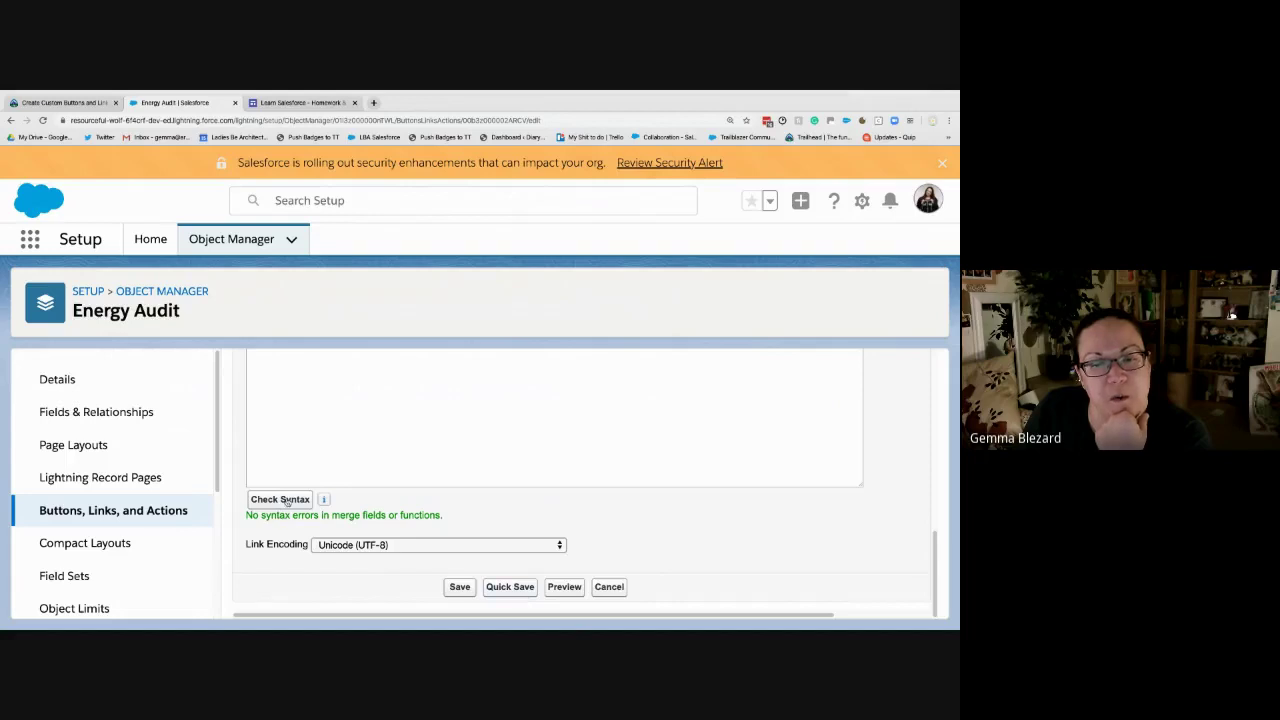
{"action": "left_click", "coordinate": [460, 588]}
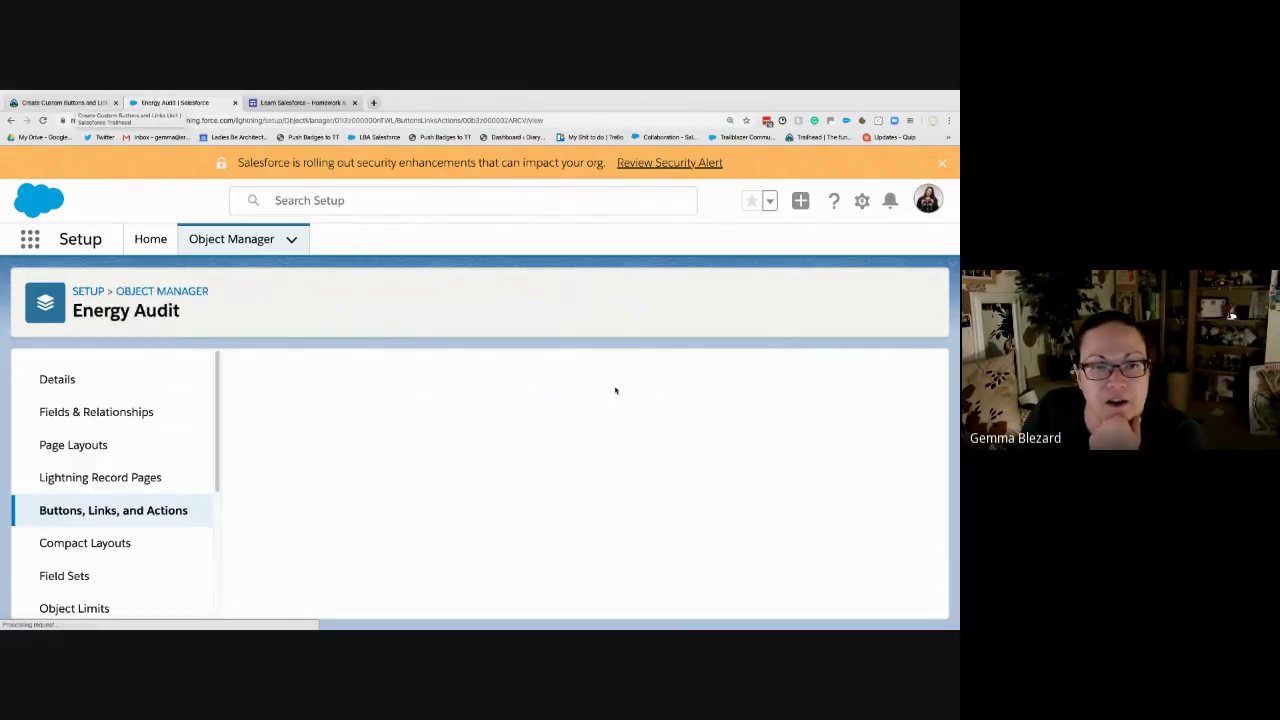
{"action": "key", "text": "ctrl+minus"}
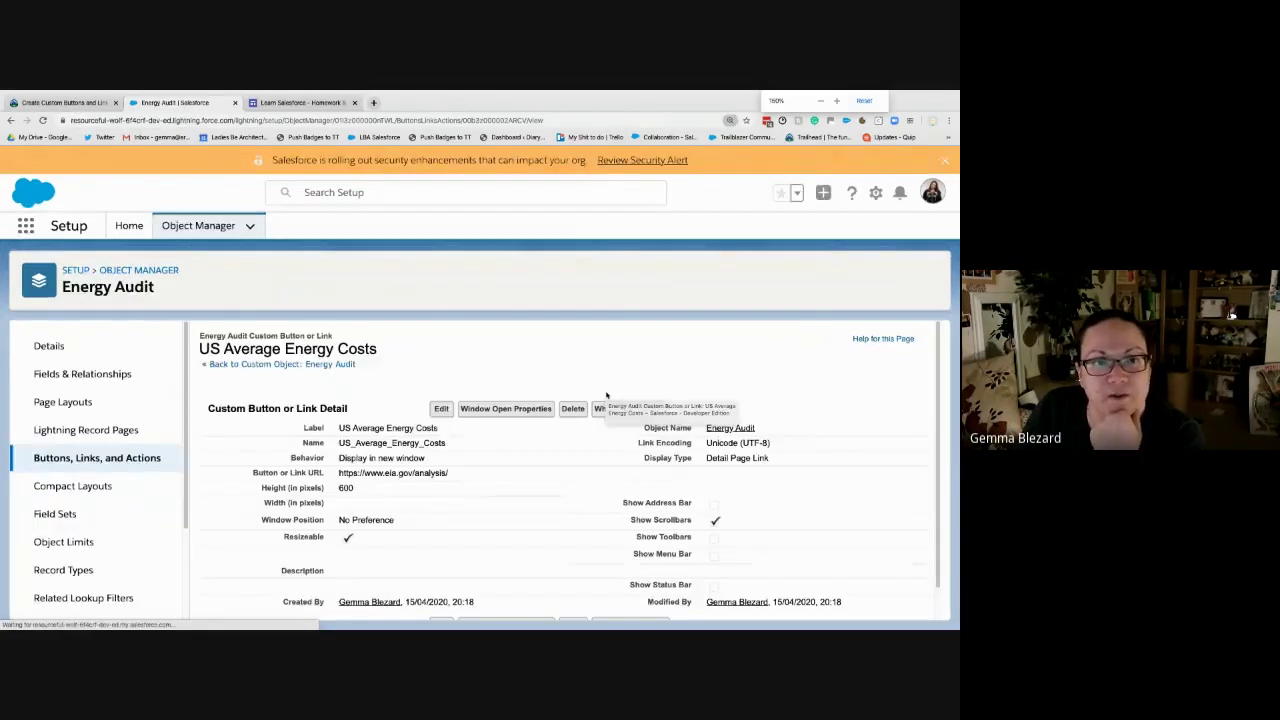
{"action": "scroll", "coordinate": [602, 413], "scroll_direction": "down", "scroll_amount": 1}
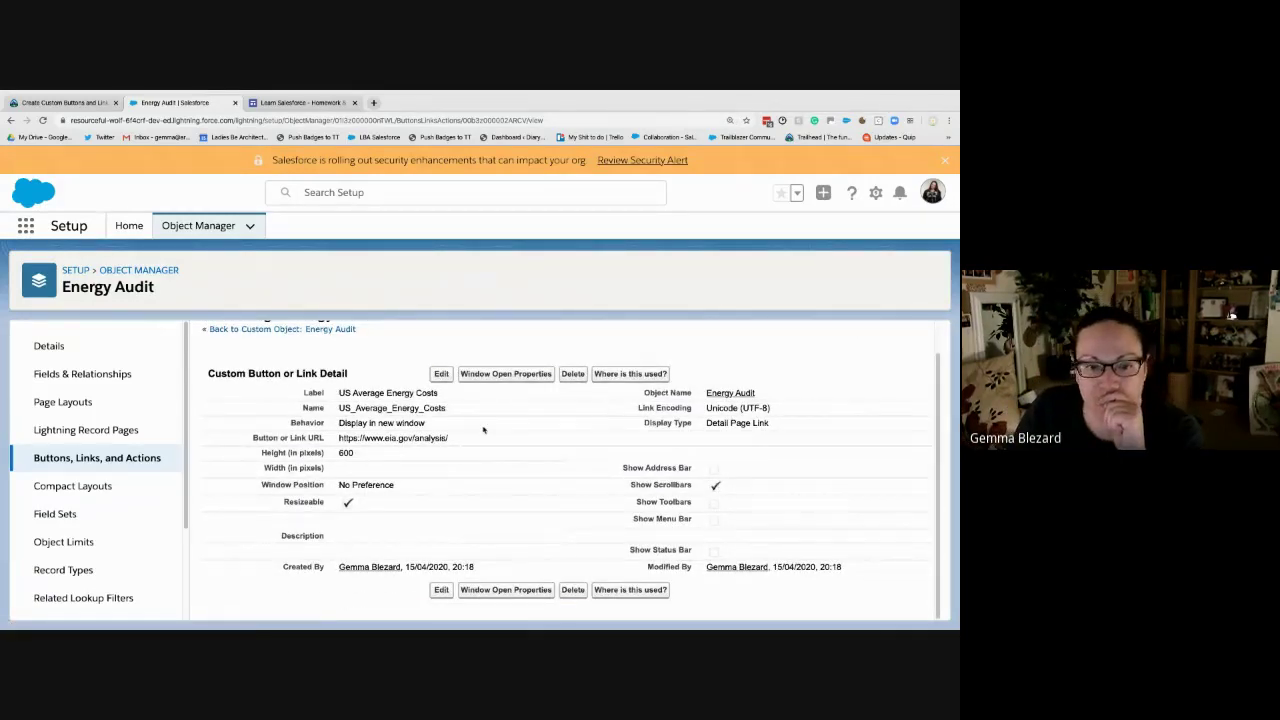
{"action": "scroll", "coordinate": [483, 430], "scroll_direction": "up", "scroll_amount": 1}
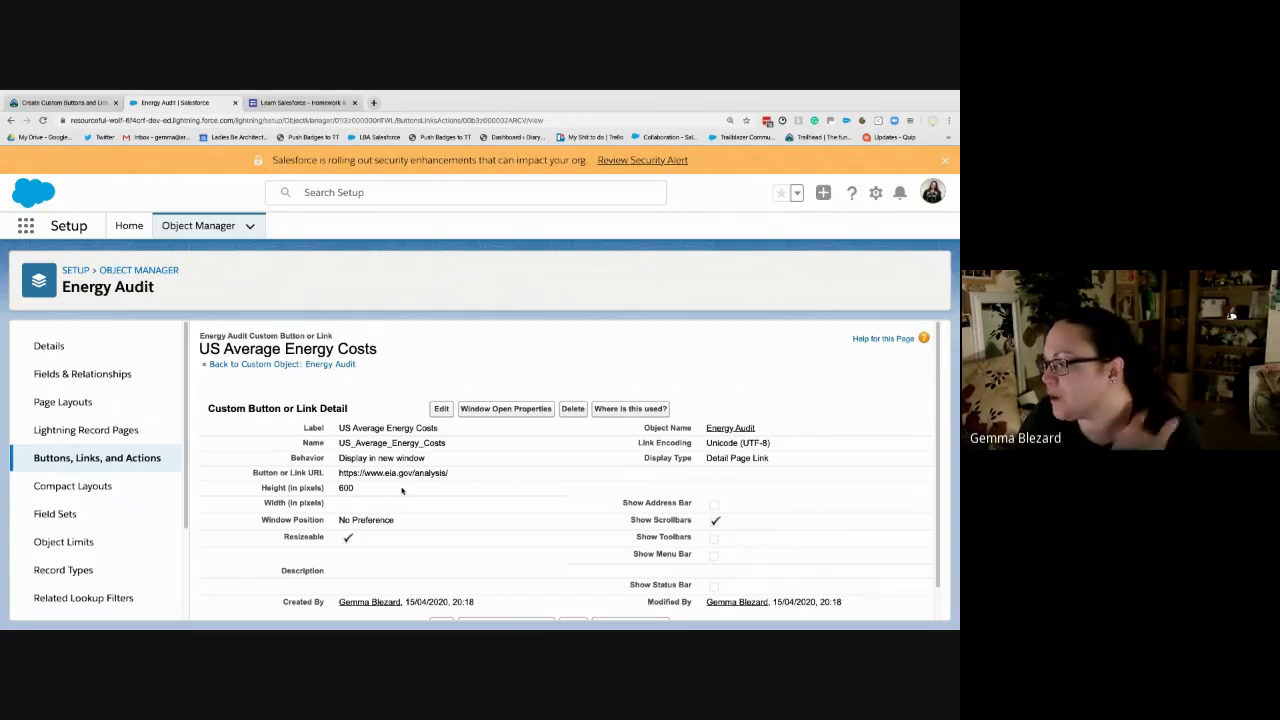
- Check in Trailhead which page layout of the Energy Audit object is needed and open Energy Audit Sales Layout for editing
{"action": "left_click", "coordinate": [60, 406]}
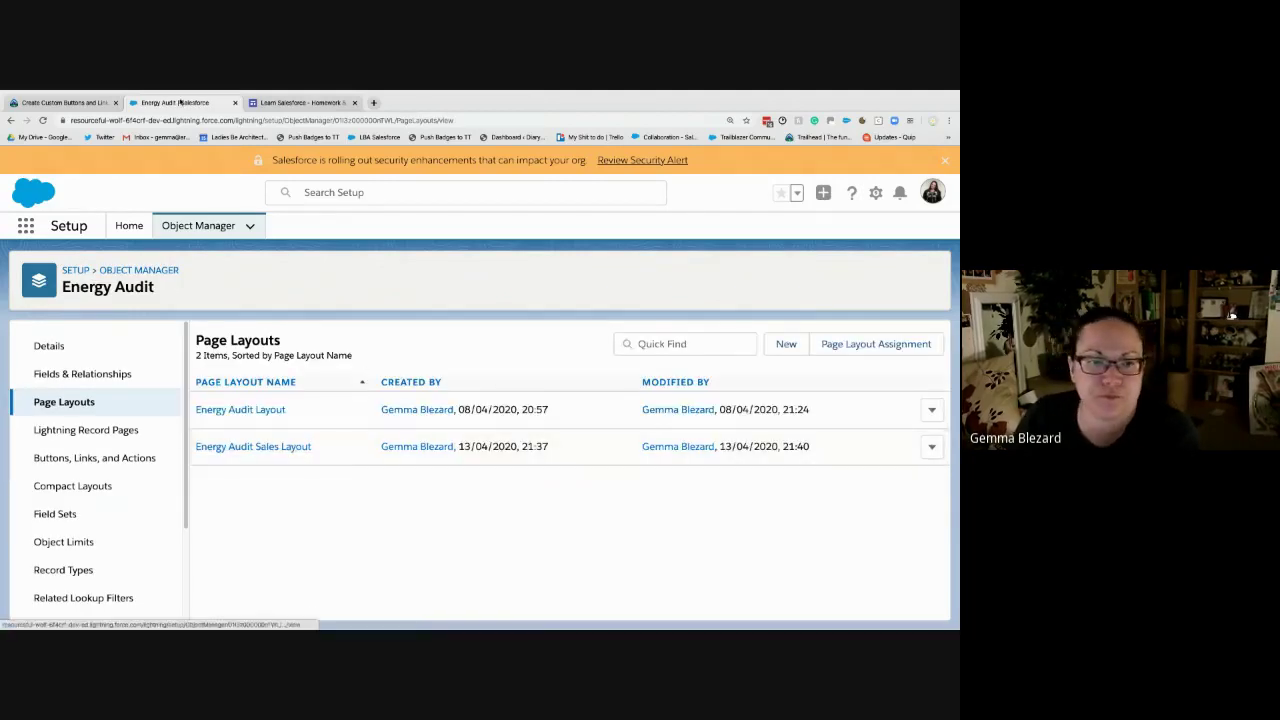
{"action": "key", "text": "ctrl+shift+Tab"}
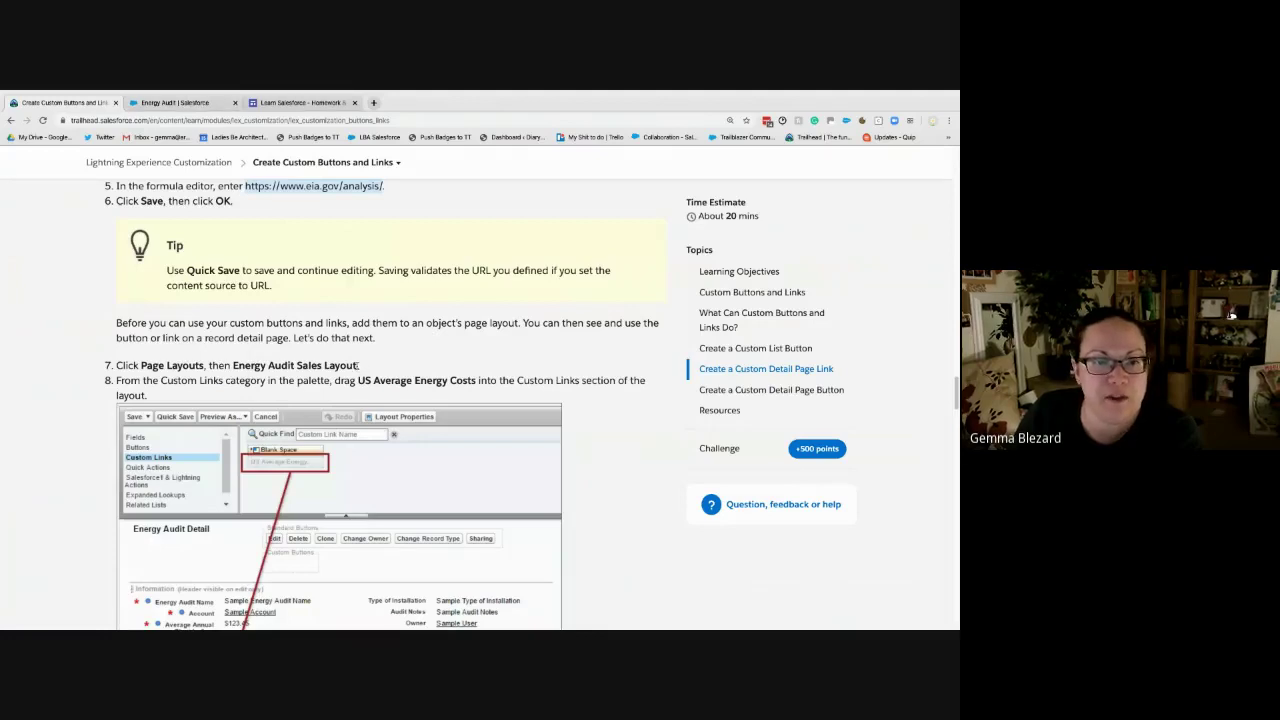
{"action": "left_click_drag", "start_coordinate": [358, 366], "coordinate": [235, 366]}
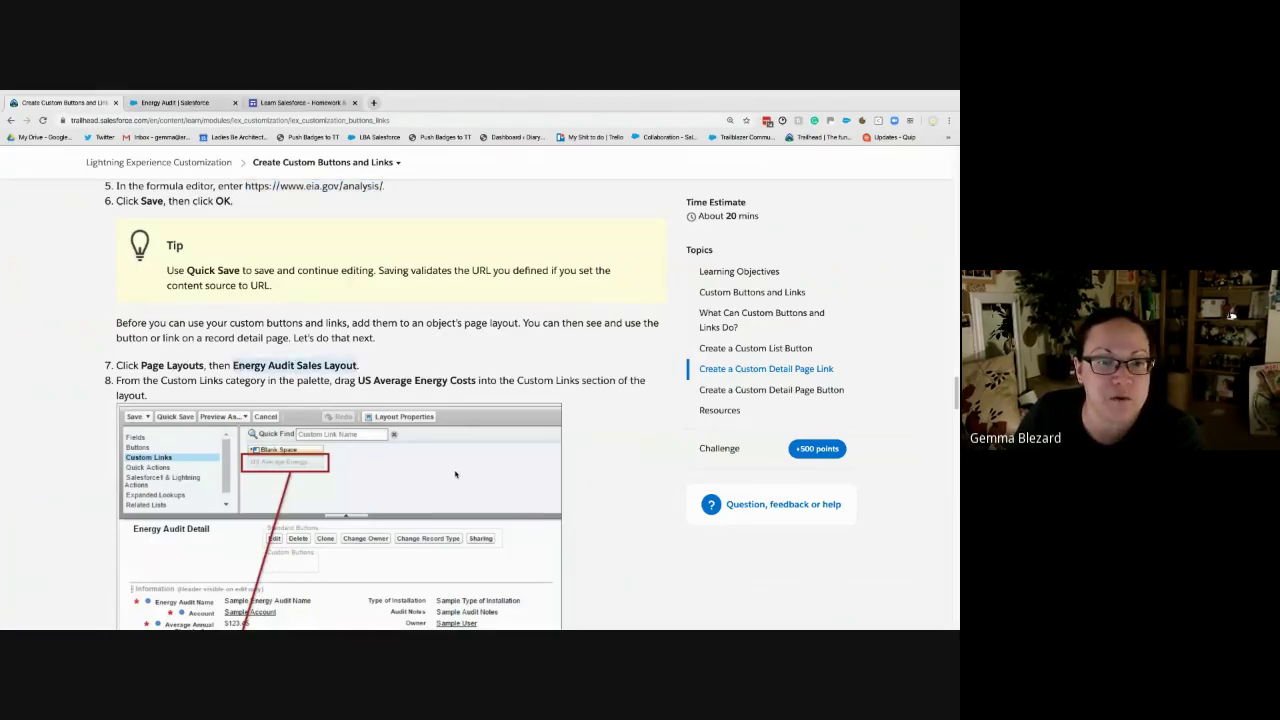
{"action": "left_click", "coordinate": [228, 106]}
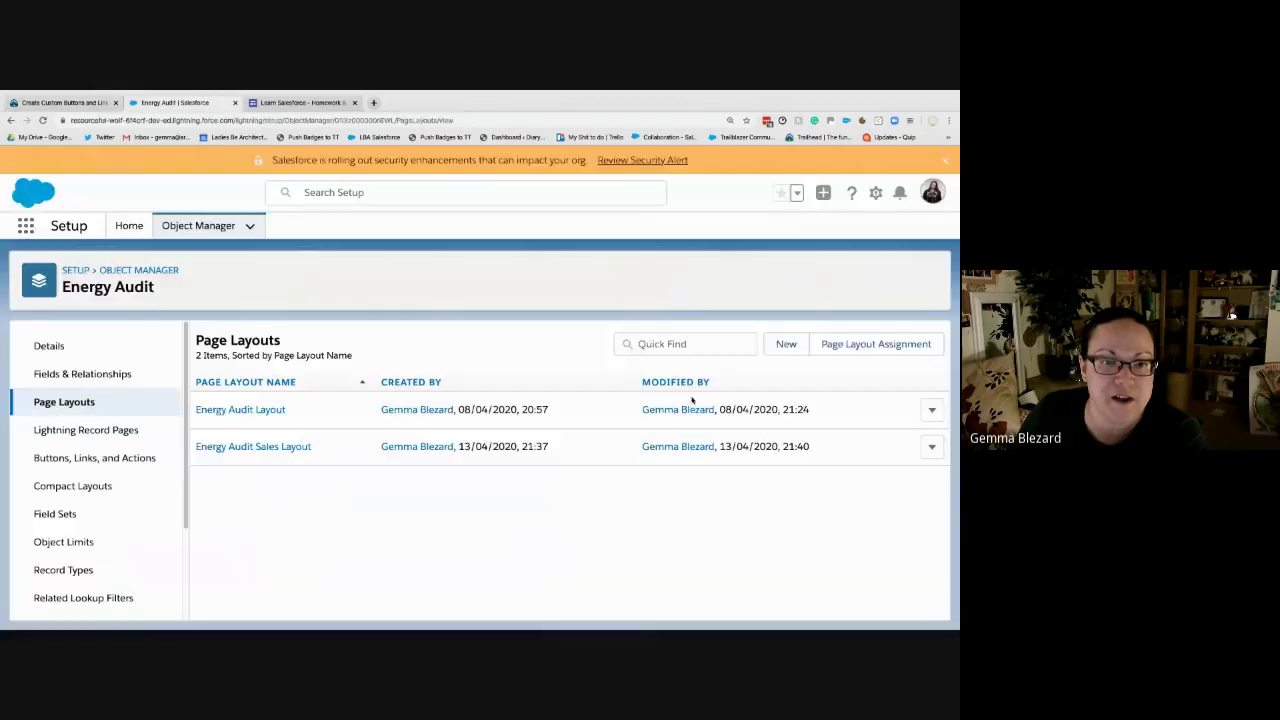
{"action": "left_click", "coordinate": [931, 447]}
{"action": "left_click", "coordinate": [874, 485]}
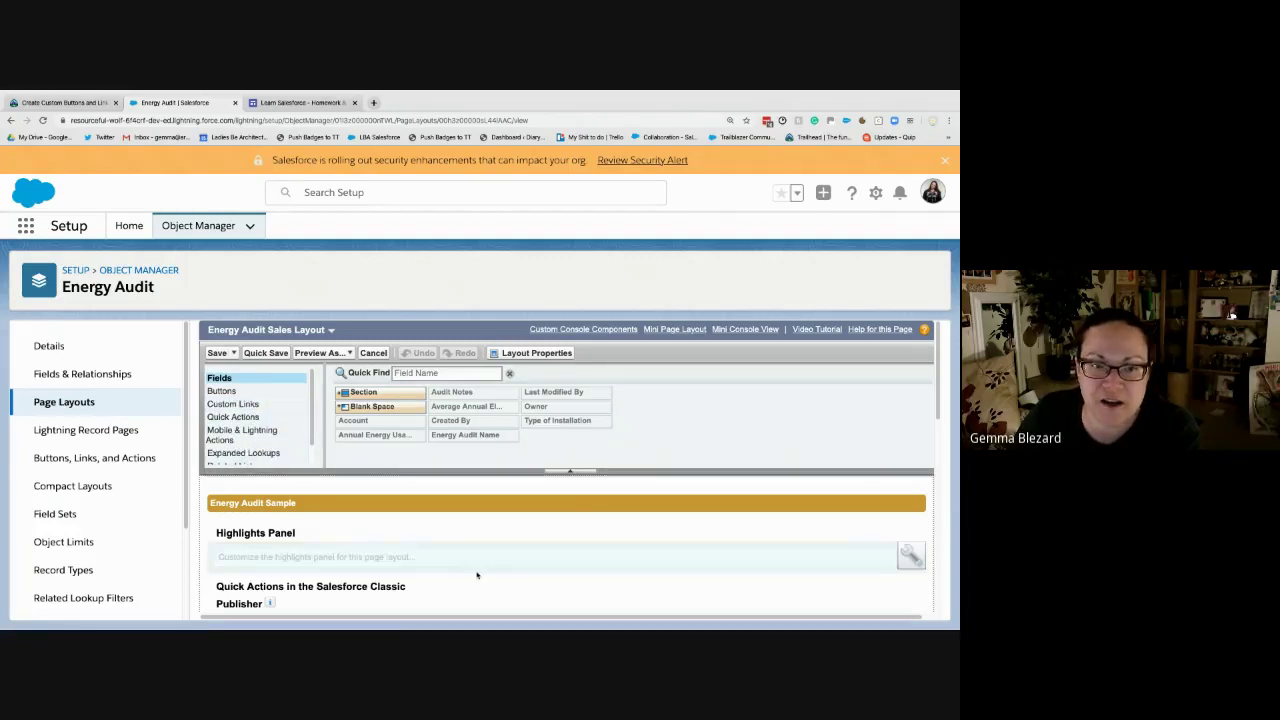
- Add the US Average Energy Costs custom link to the Custom Links section of the Energy Audit Sales Layout
{"action": "scroll", "coordinate": [477, 571], "scroll_direction": "down", "scroll_amount": 5}
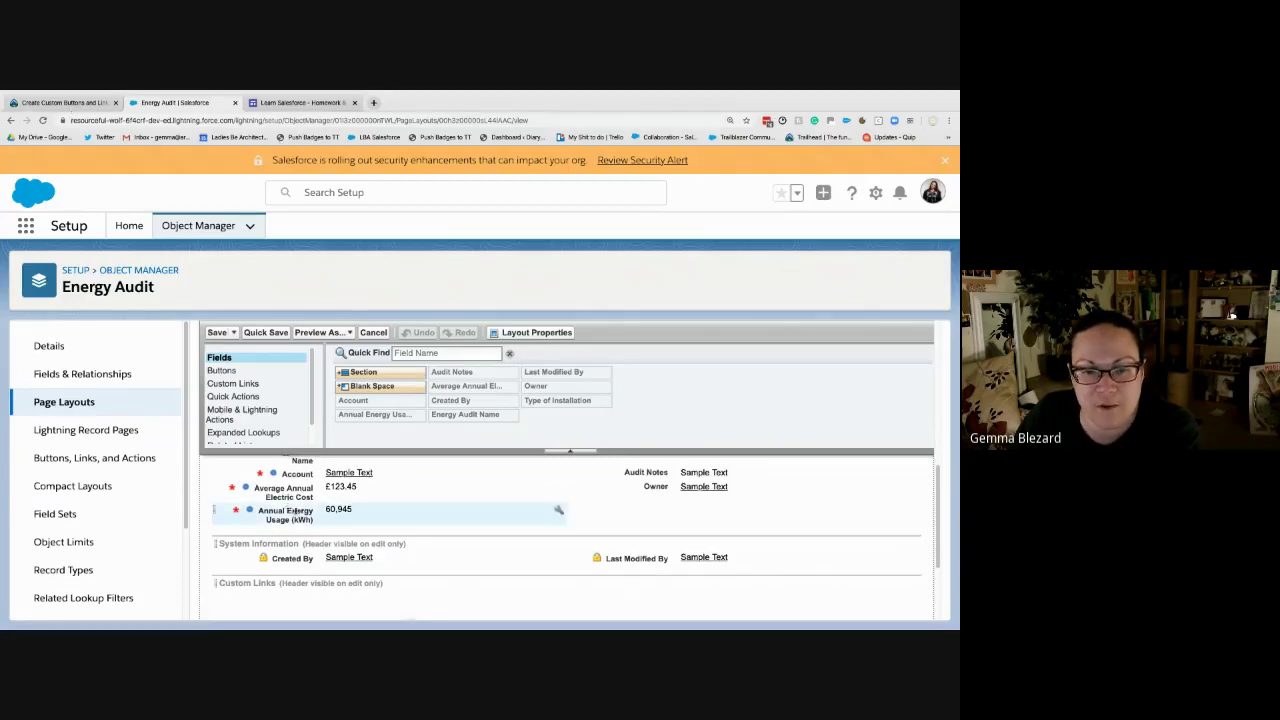
{"action": "scroll", "coordinate": [293, 508], "scroll_direction": "up", "scroll_amount": 5}
{"action": "scroll", "coordinate": [293, 508], "scroll_direction": "down", "scroll_amount": 1}
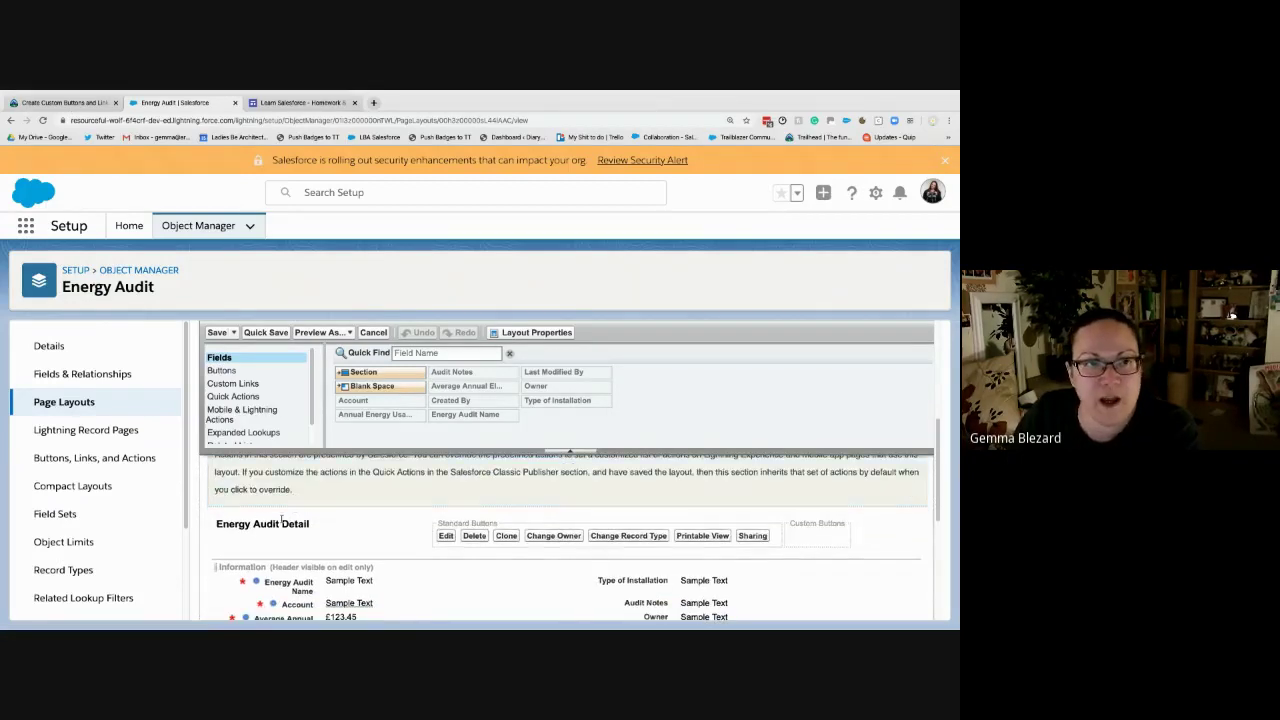
{"action": "left_click", "coordinate": [237, 384]}
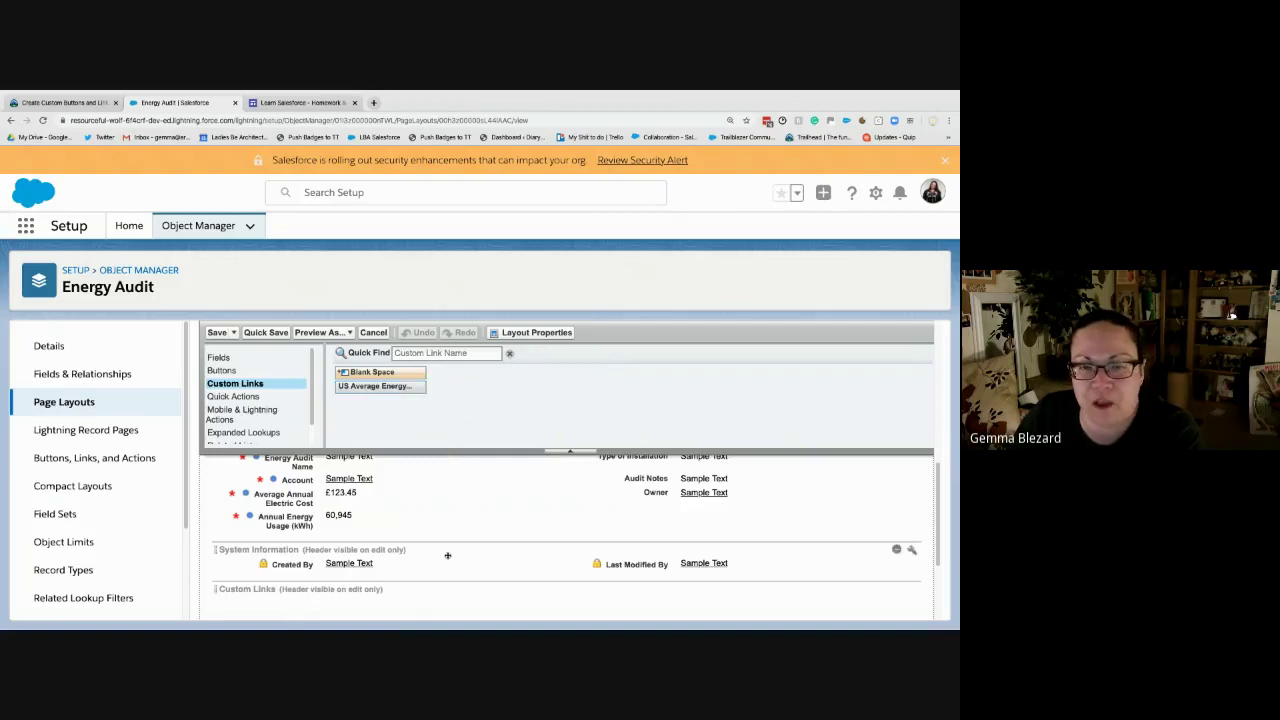
{"action": "scroll", "coordinate": [560, 520], "scroll_direction": "down", "scroll_amount": 1}
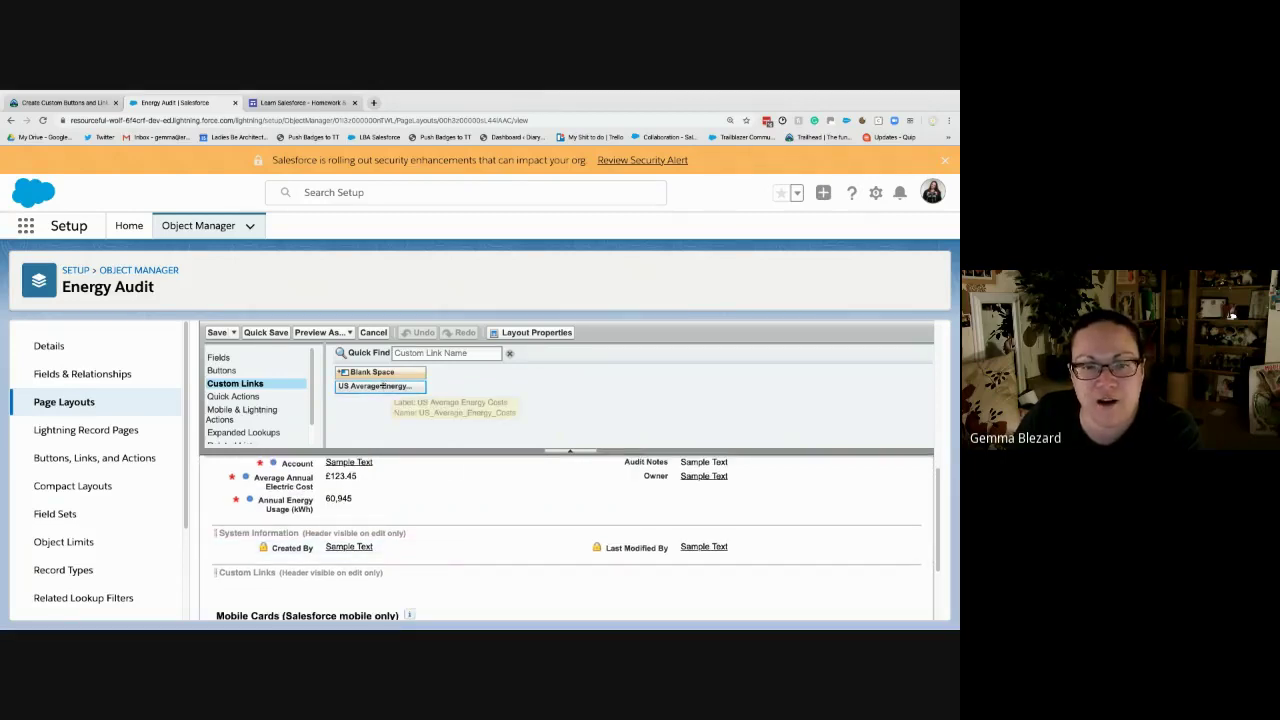
{"action": "left_click_drag", "start_coordinate": [384, 396], "coordinate": [338, 594]}
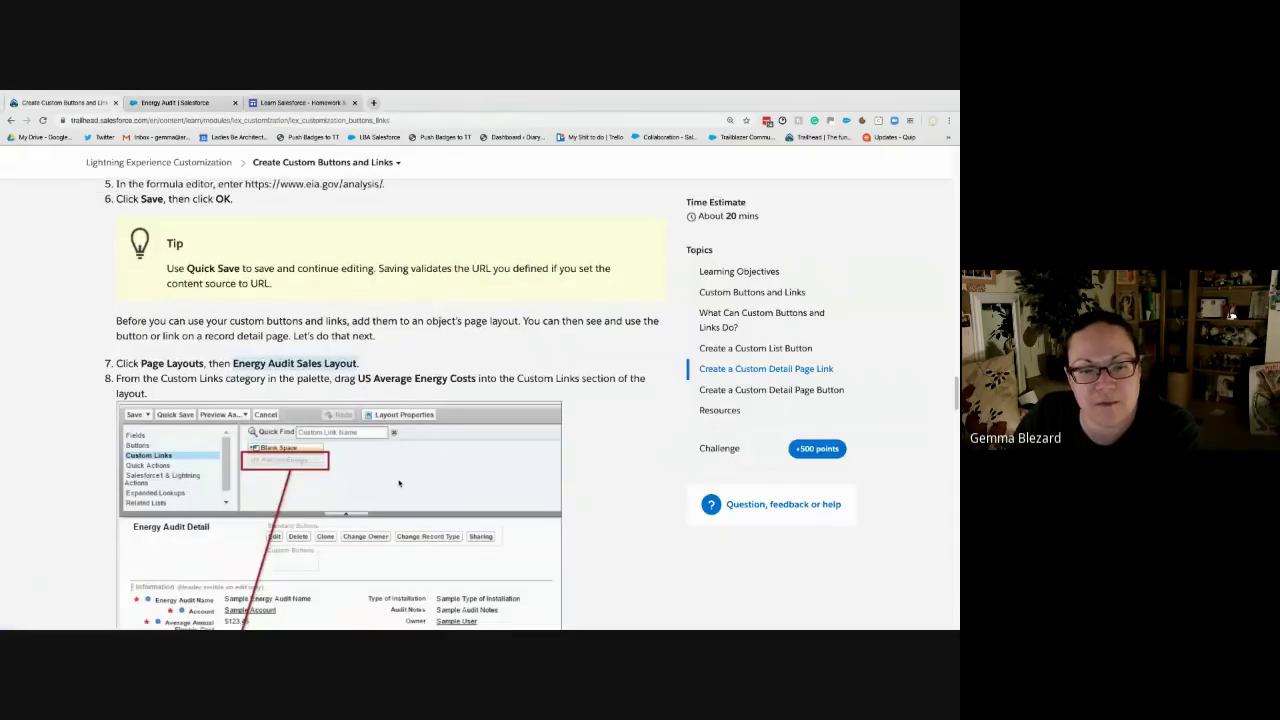
- Read the Trailhead instructions on saving and checking the result, and save the Energy Audit Sales Layout
{"action": "scroll", "coordinate": [396, 438], "scroll_direction": "down", "scroll_amount": 5}
{"action": "scroll", "coordinate": [366, 471], "scroll_direction": "down", "scroll_amount": 3}
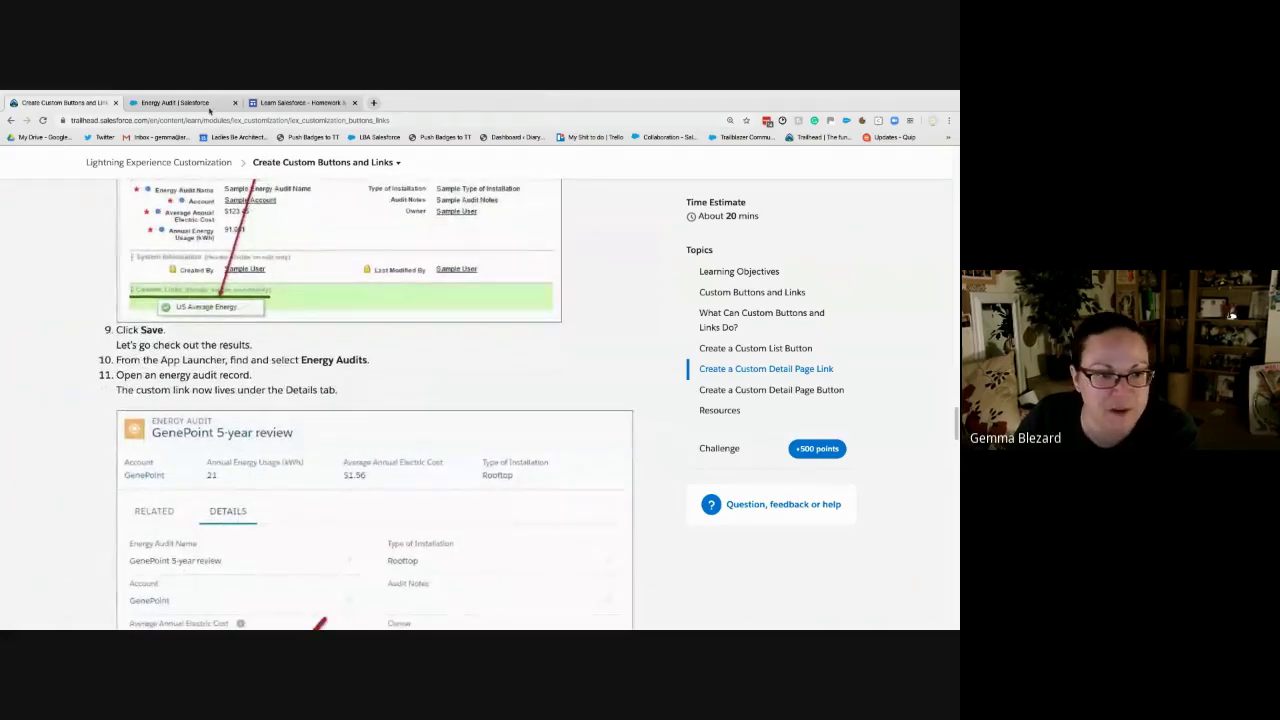
{"action": "left_click", "coordinate": [185, 102]}
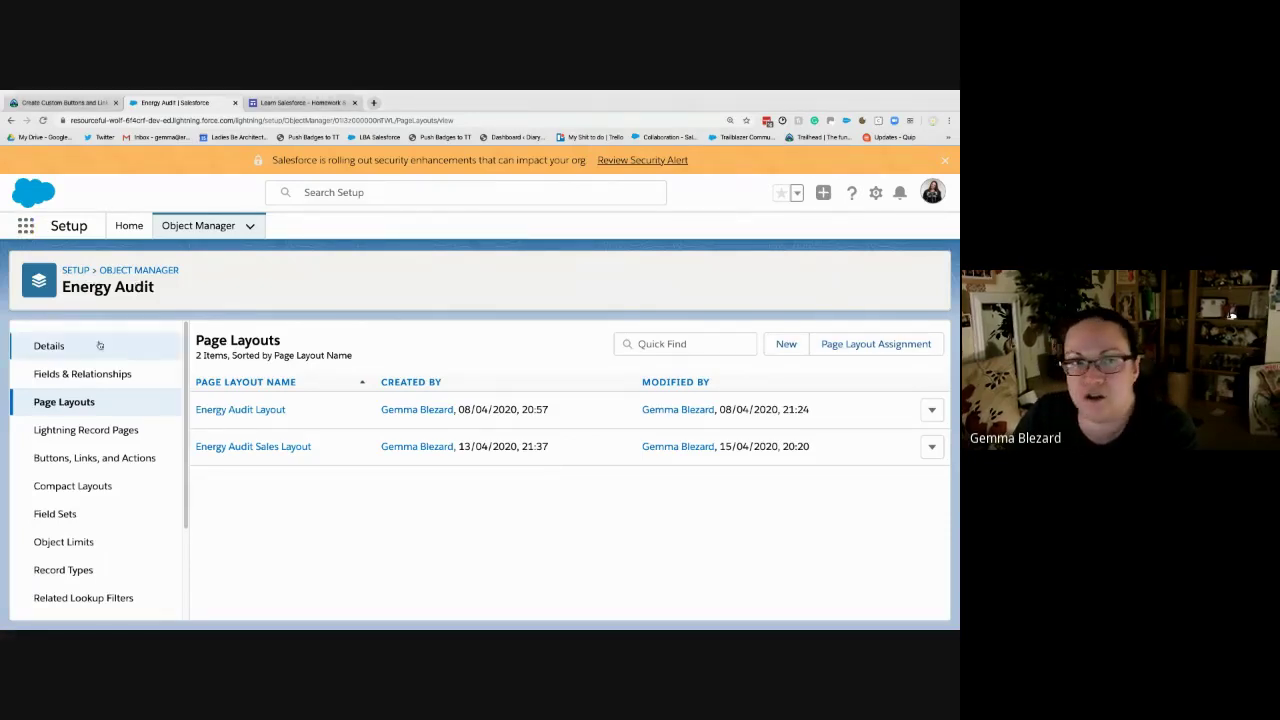
- Find Energy Audits among the apps and items, open it in a separate tab, and open the sForce Los Altos Hills campus record
{"action": "left_click", "coordinate": [26, 226]}
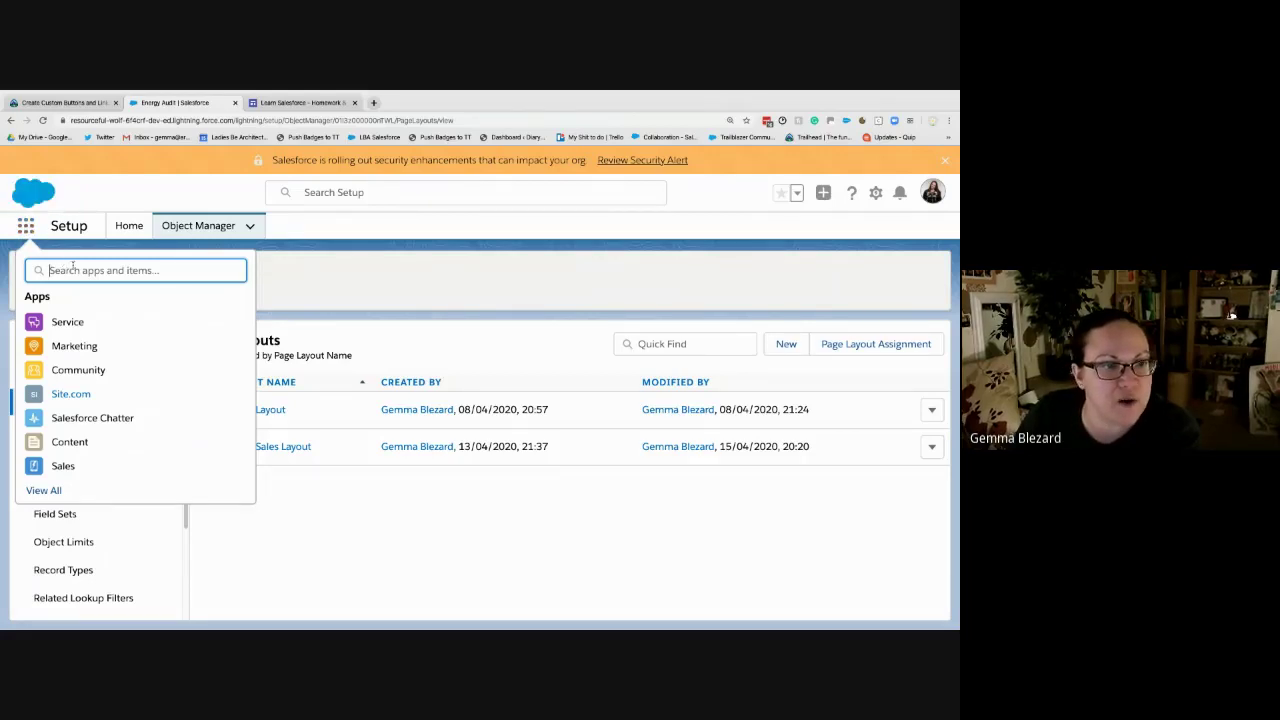
{"action": "type", "text": "energ"}
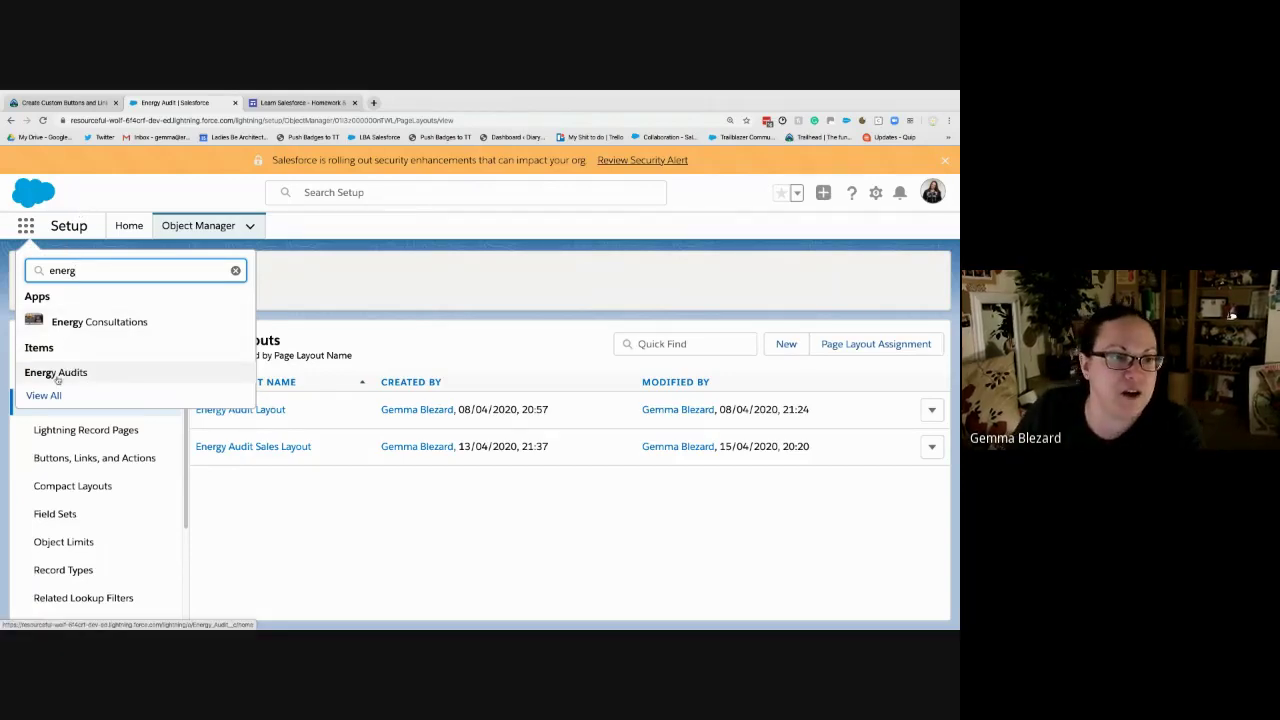
{"action": "right_click", "coordinate": [64, 377]}
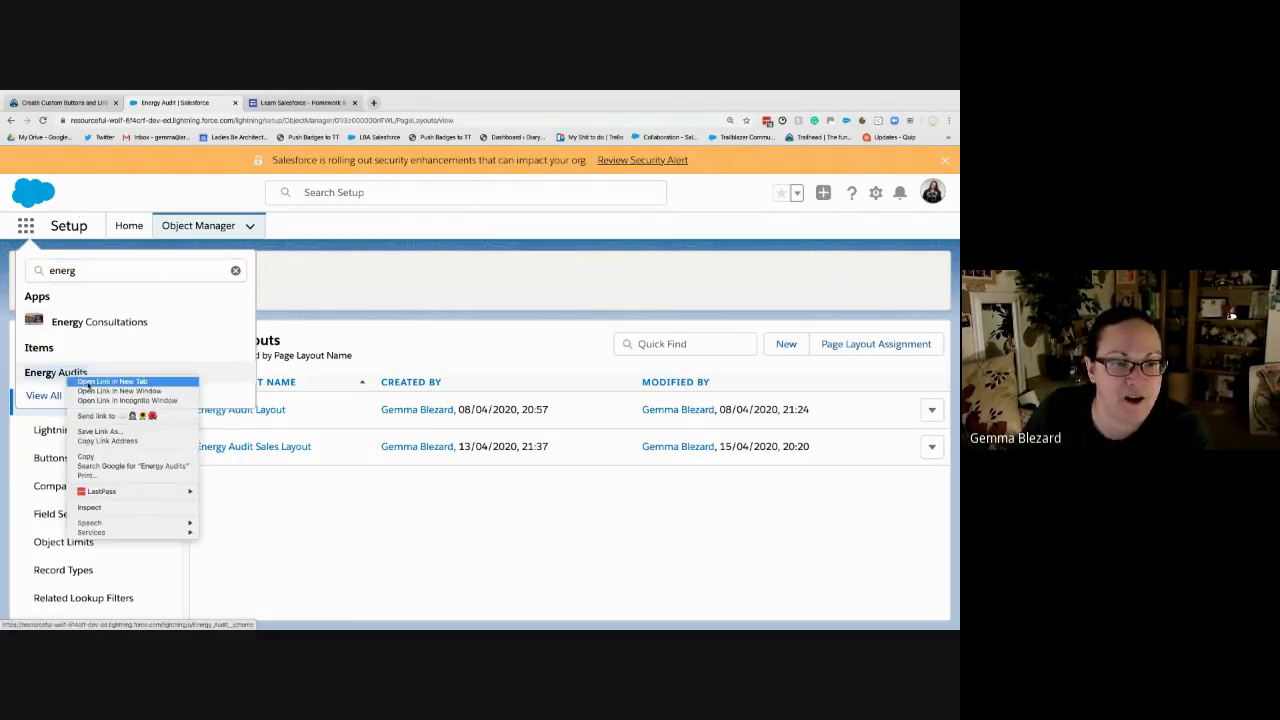
{"action": "left_click", "coordinate": [87, 382]}
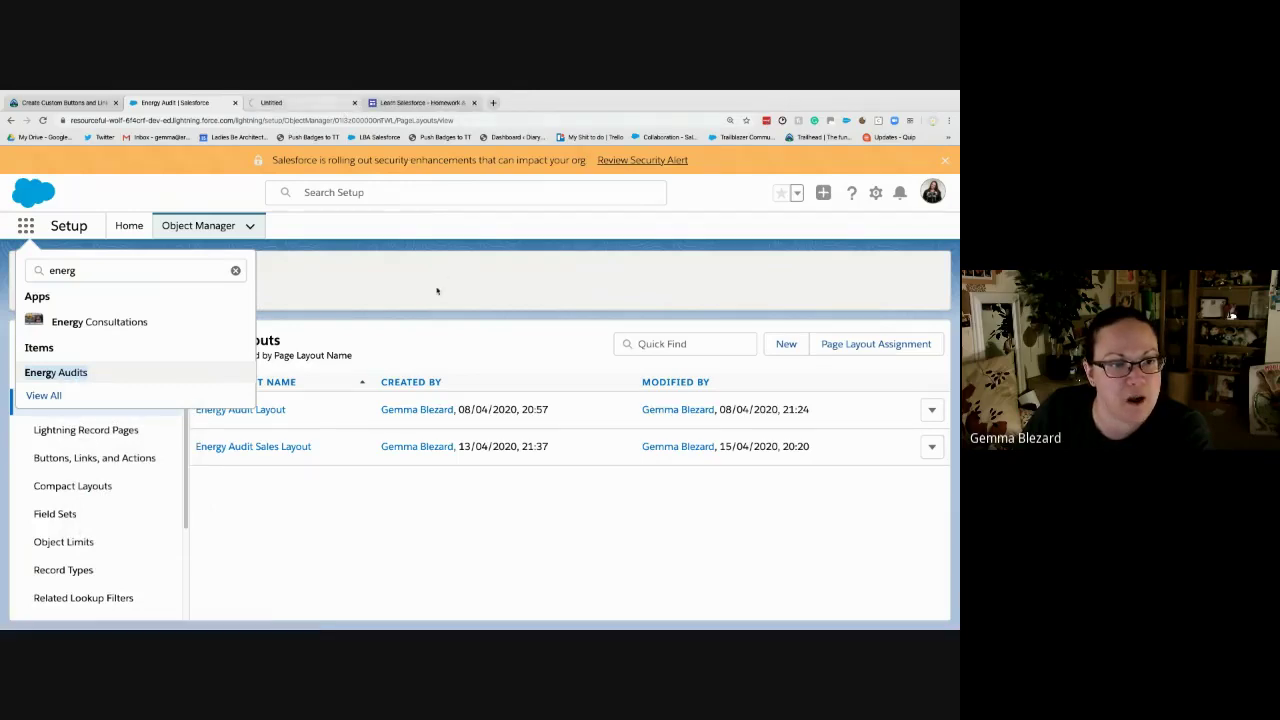
{"action": "left_click_drag", "start_coordinate": [300, 103], "coordinate": [183, 103]}
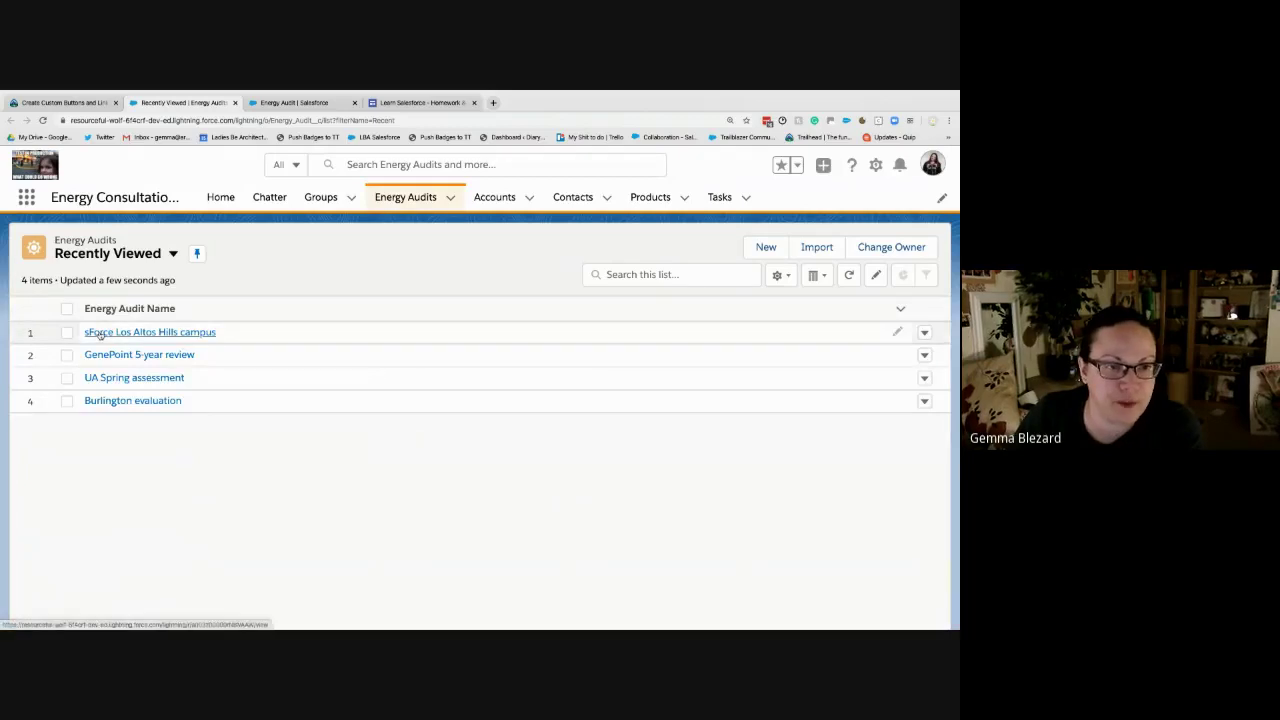
{"action": "left_click", "coordinate": [540, 337]}
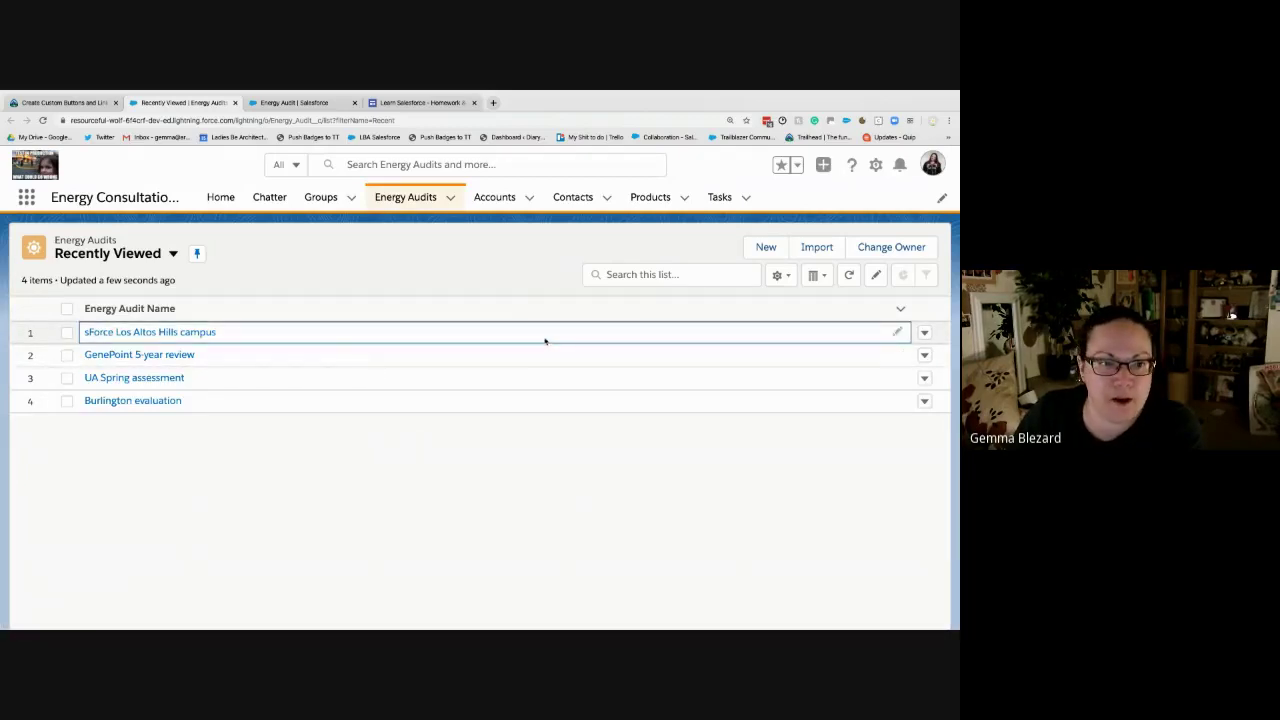
{"action": "key", "text": "Return"}
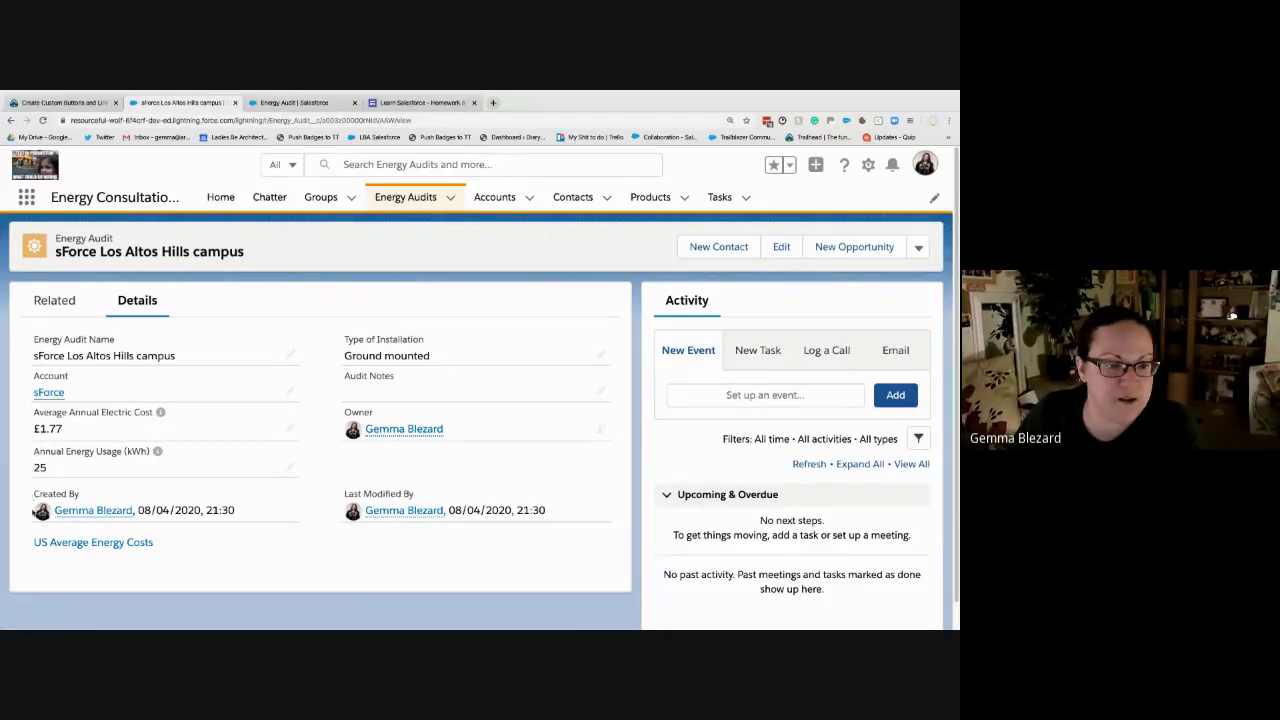
{"action": "left_click", "coordinate": [95, 545]}
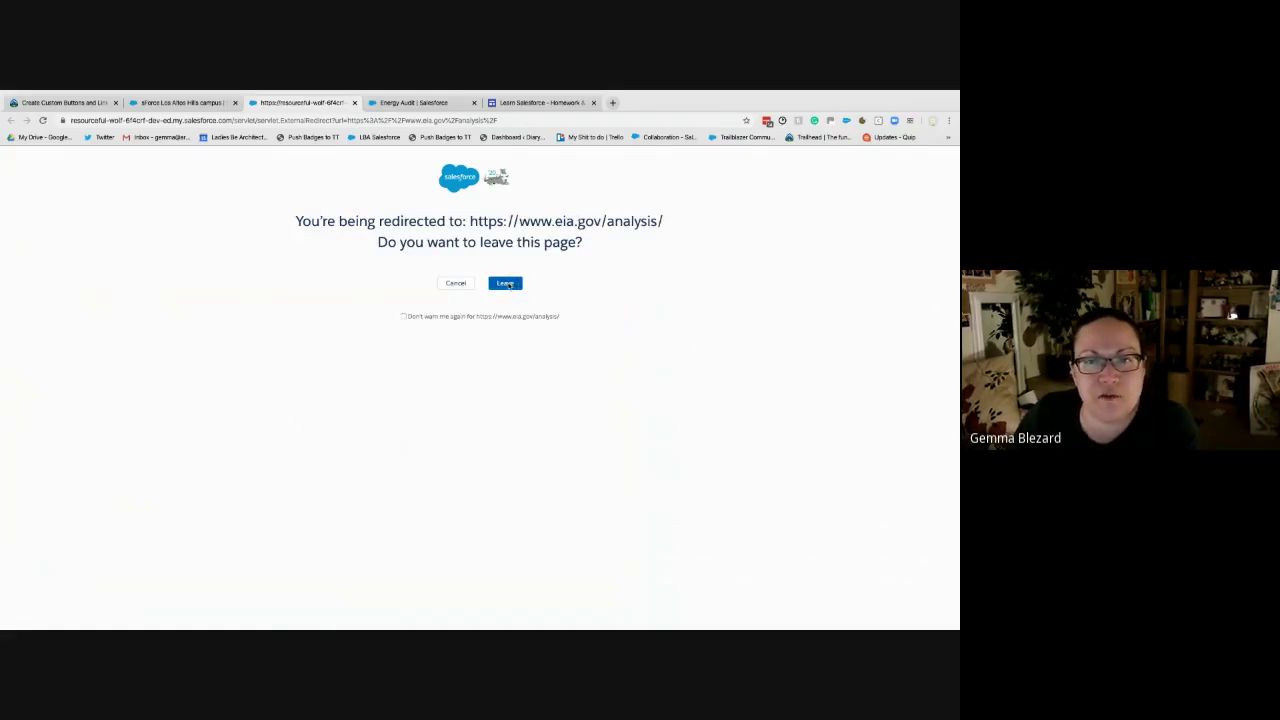
{"action": "left_click", "coordinate": [403, 317]}
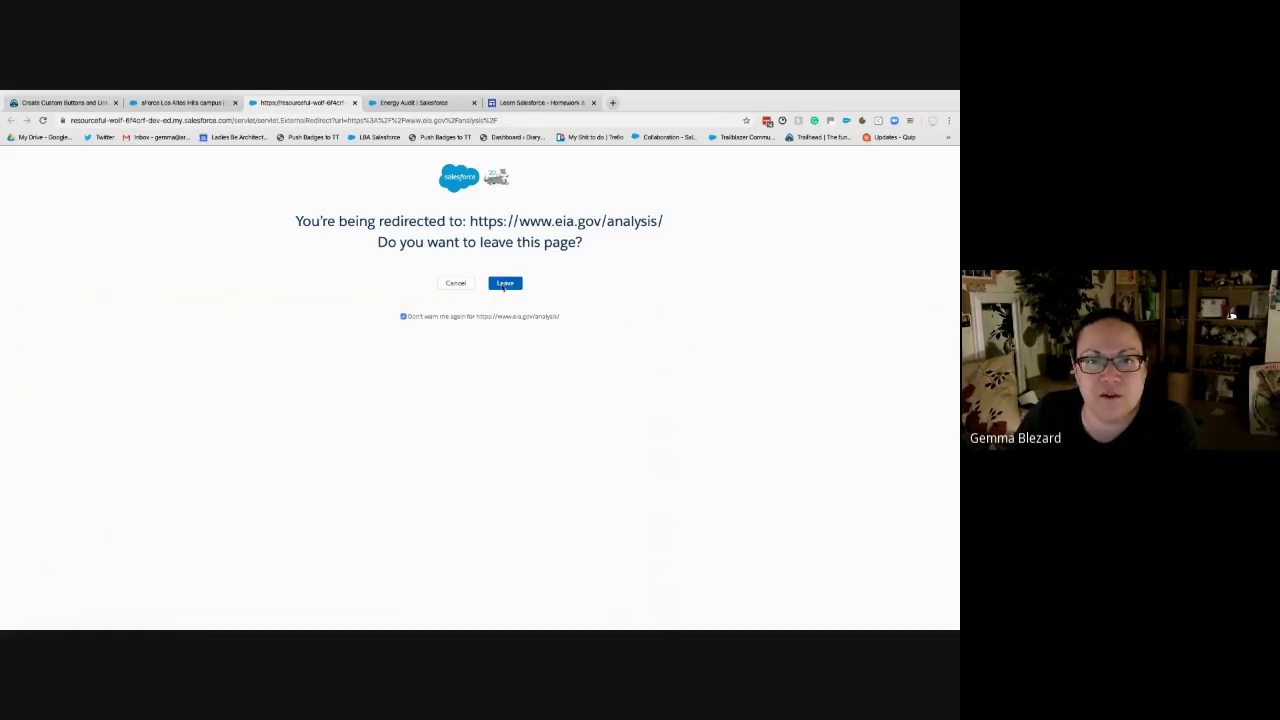
{"action": "left_click", "coordinate": [504, 284]}
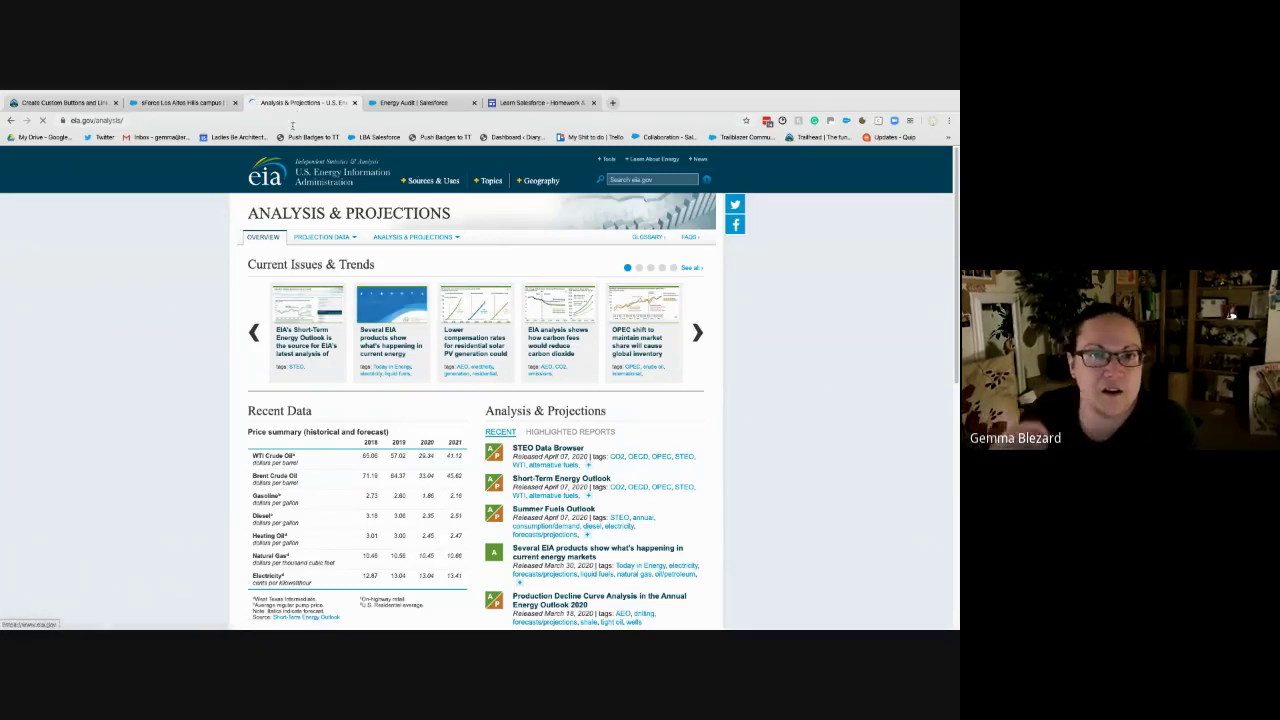
{"action": "left_click", "coordinate": [355, 104]}
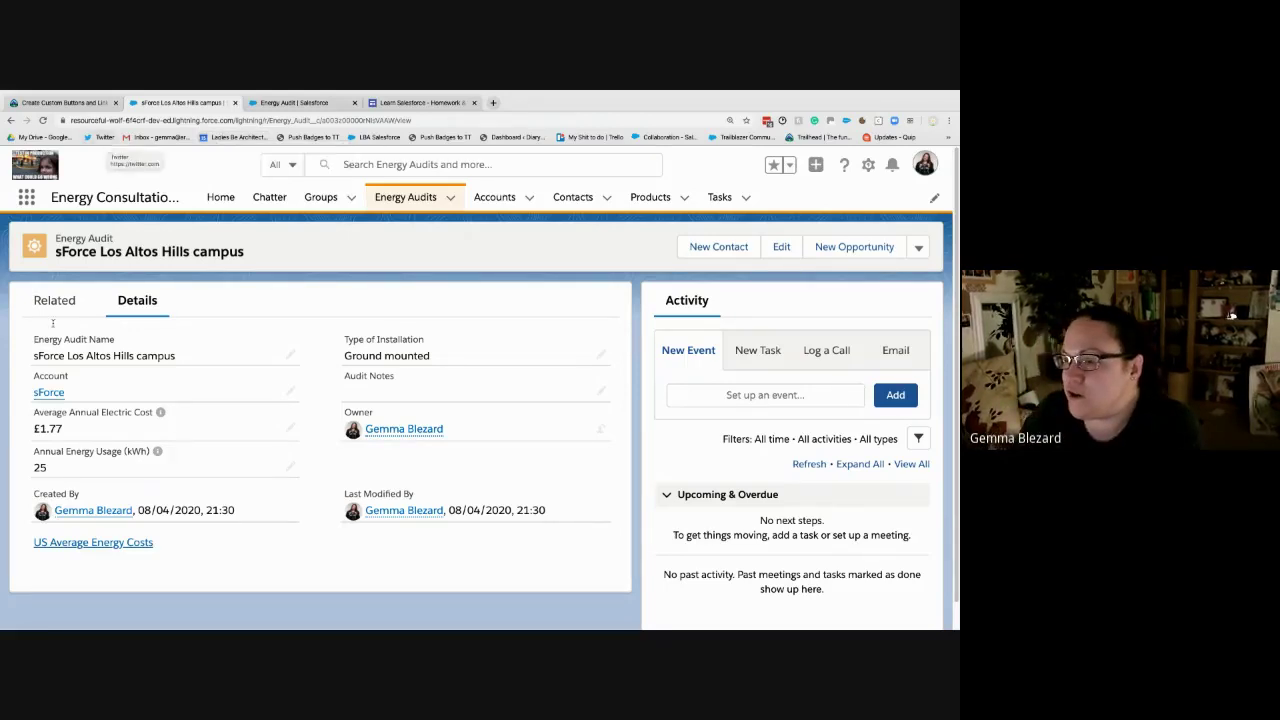
- Read the rest of the custom link instructions in Trailhead and the first steps of Create a Custom Detail Page Button
{"action": "left_click", "coordinate": [62, 102]}
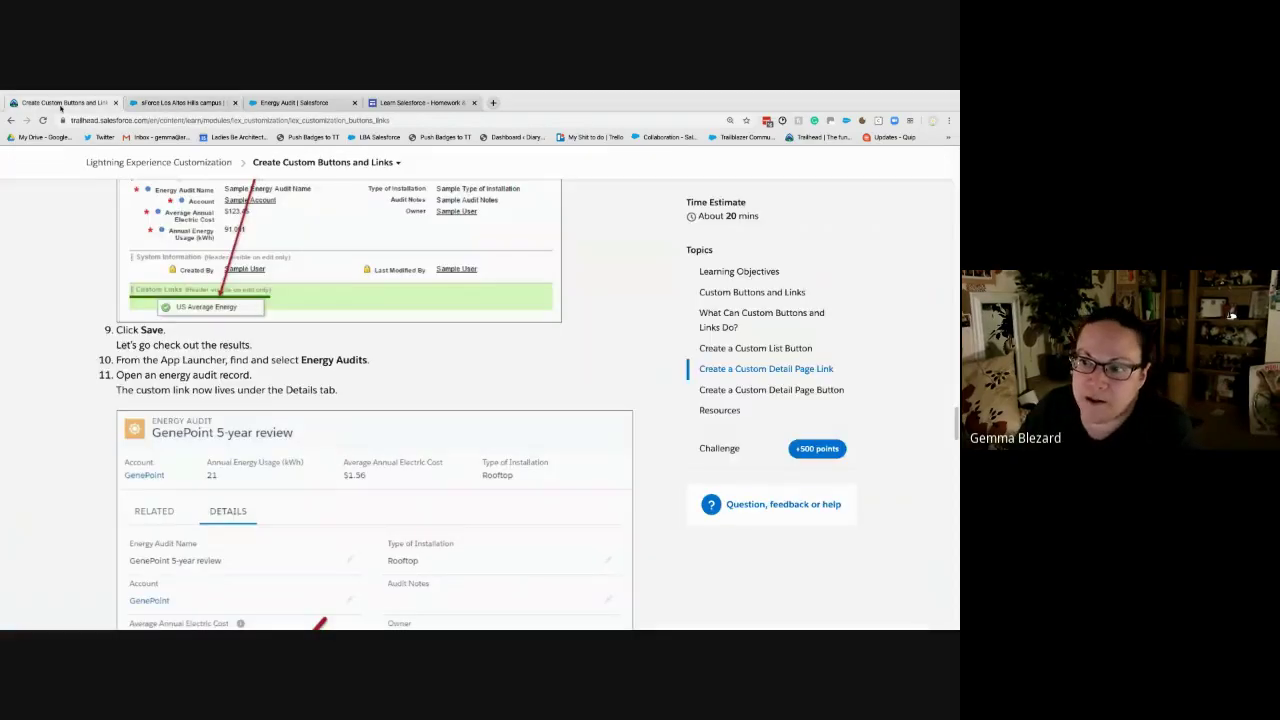
{"action": "scroll", "coordinate": [240, 430], "scroll_direction": "down", "scroll_amount": 1}
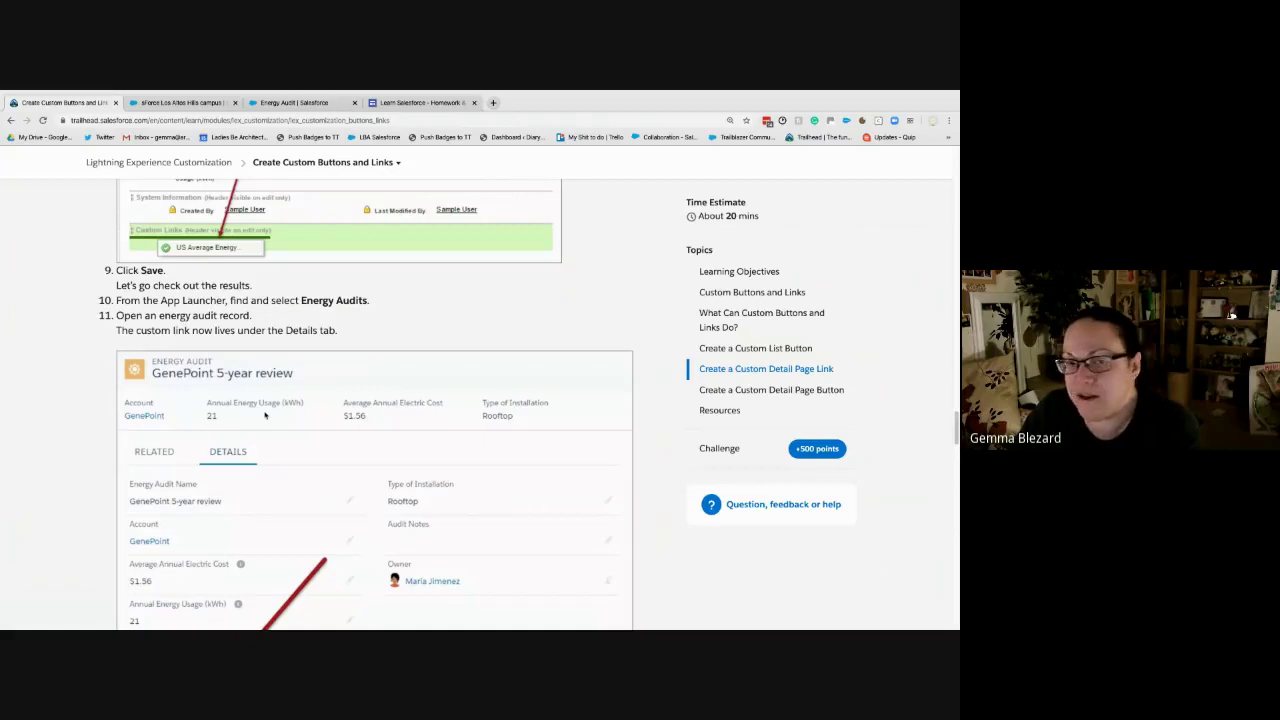
{"action": "scroll", "coordinate": [263, 412], "scroll_direction": "down", "scroll_amount": 1}
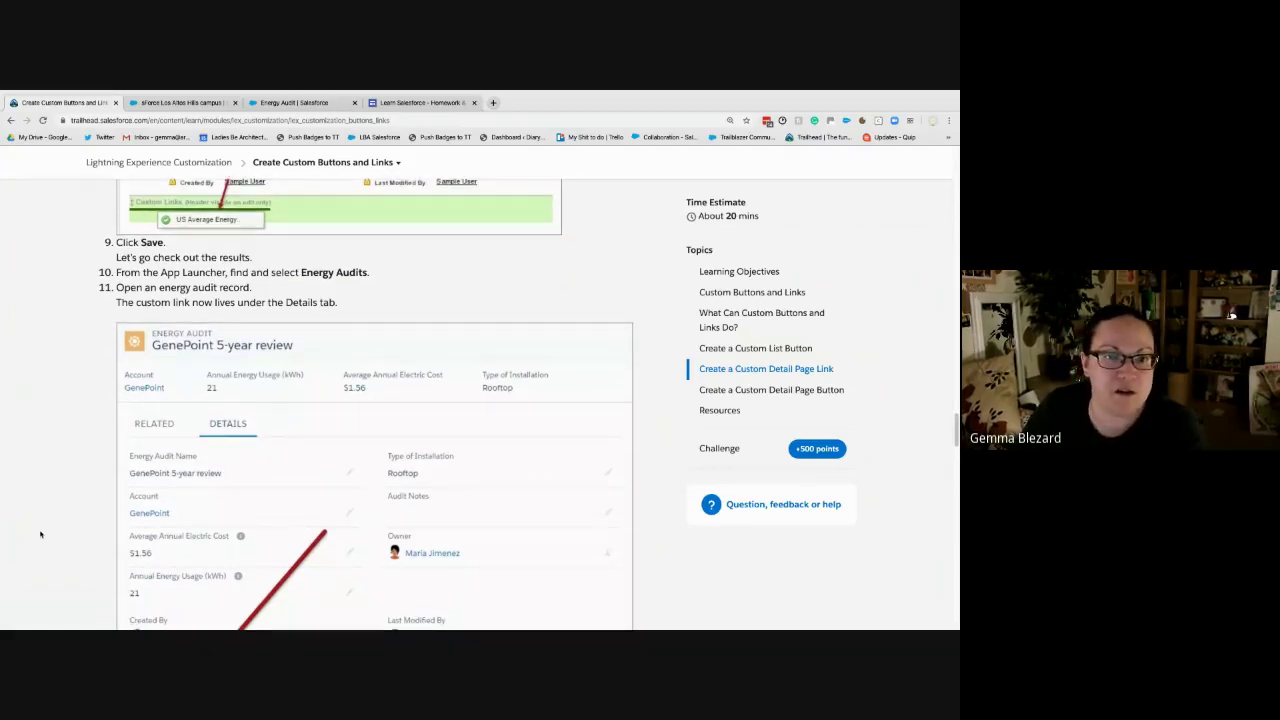
{"action": "scroll", "coordinate": [151, 498], "scroll_direction": "down", "scroll_amount": 2}
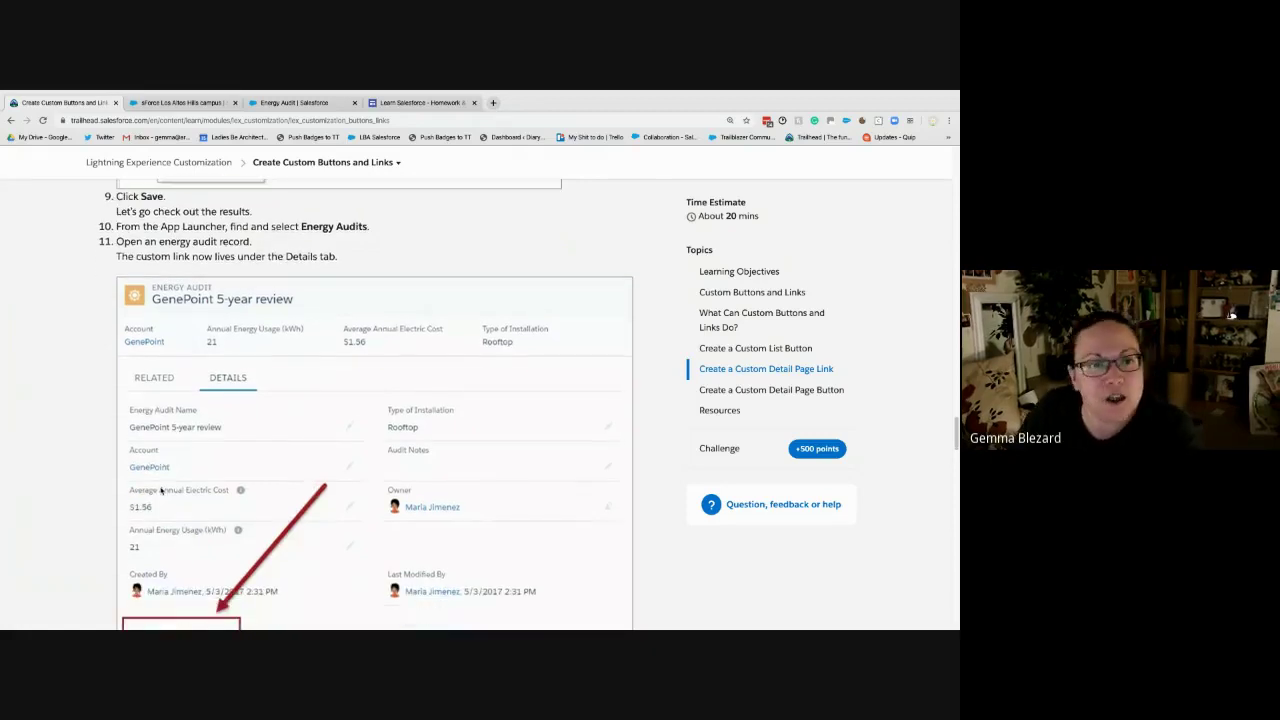
{"action": "scroll", "coordinate": [142, 493], "scroll_direction": "down", "scroll_amount": 3}
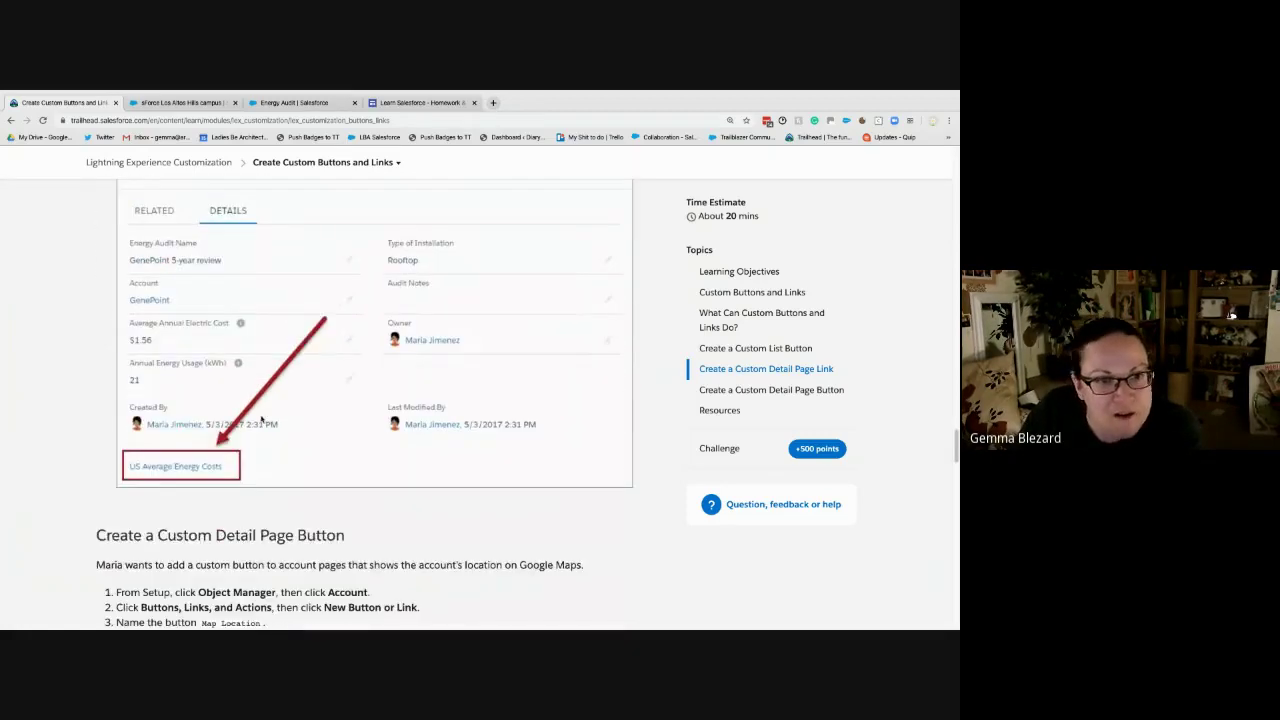
{"action": "scroll", "coordinate": [161, 469], "scroll_direction": "down", "scroll_amount": 6}
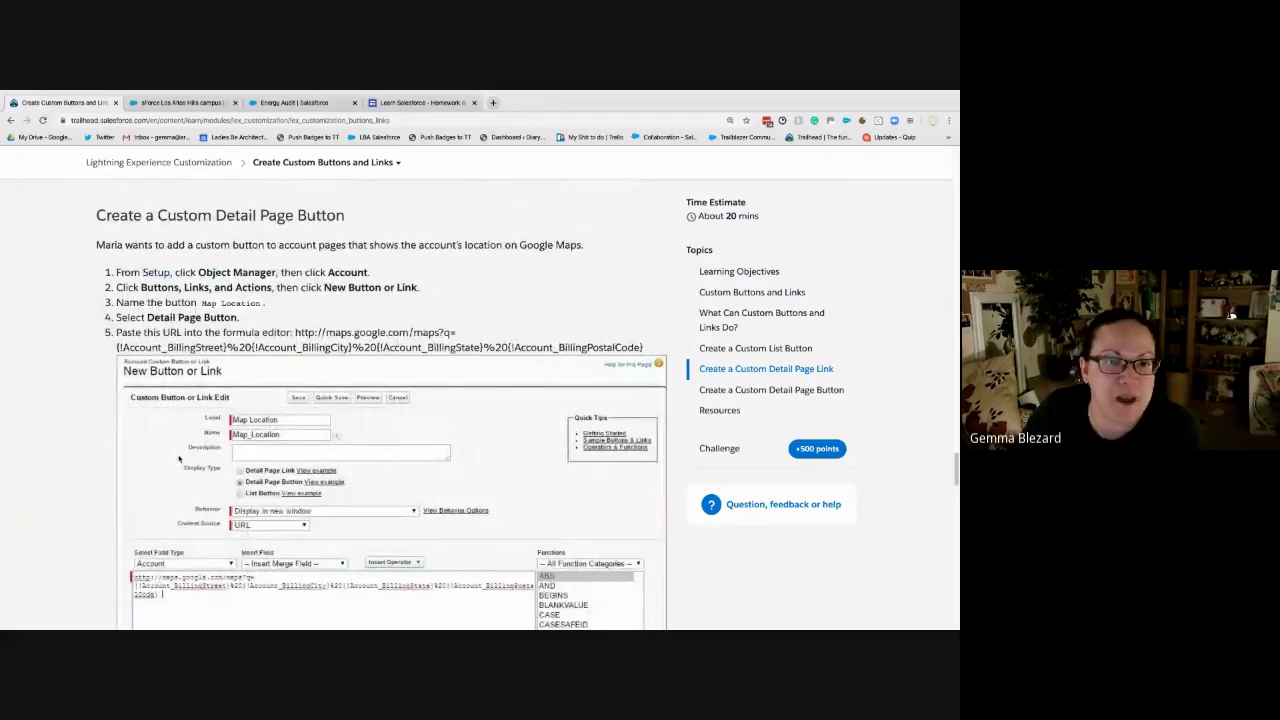
{"action": "scroll", "coordinate": [179, 458], "scroll_direction": "down", "scroll_amount": 1}
{"action": "scroll", "coordinate": [179, 458], "scroll_direction": "down", "scroll_amount": 1}
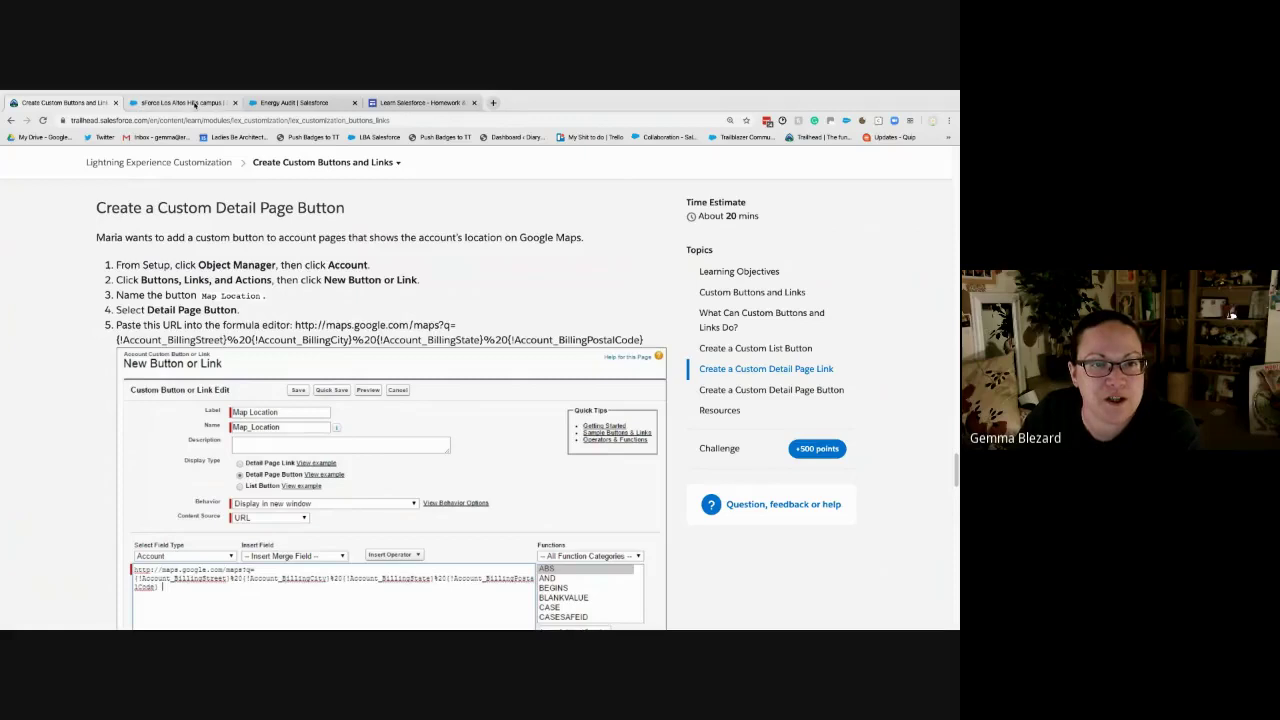
- Start a new button or link on the Energy Audit object and move the audit record's tab behind the other browser tabs
{"action": "left_click", "coordinate": [195, 104]}
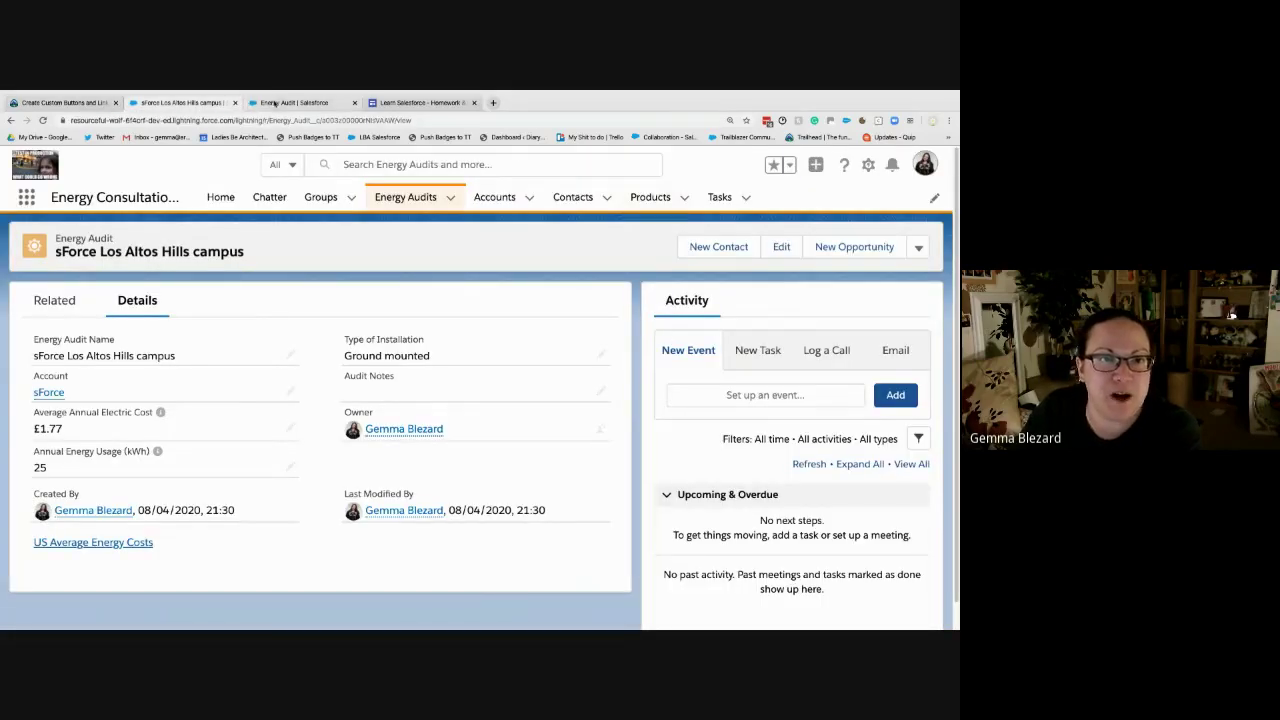
{"action": "left_click", "coordinate": [278, 104]}
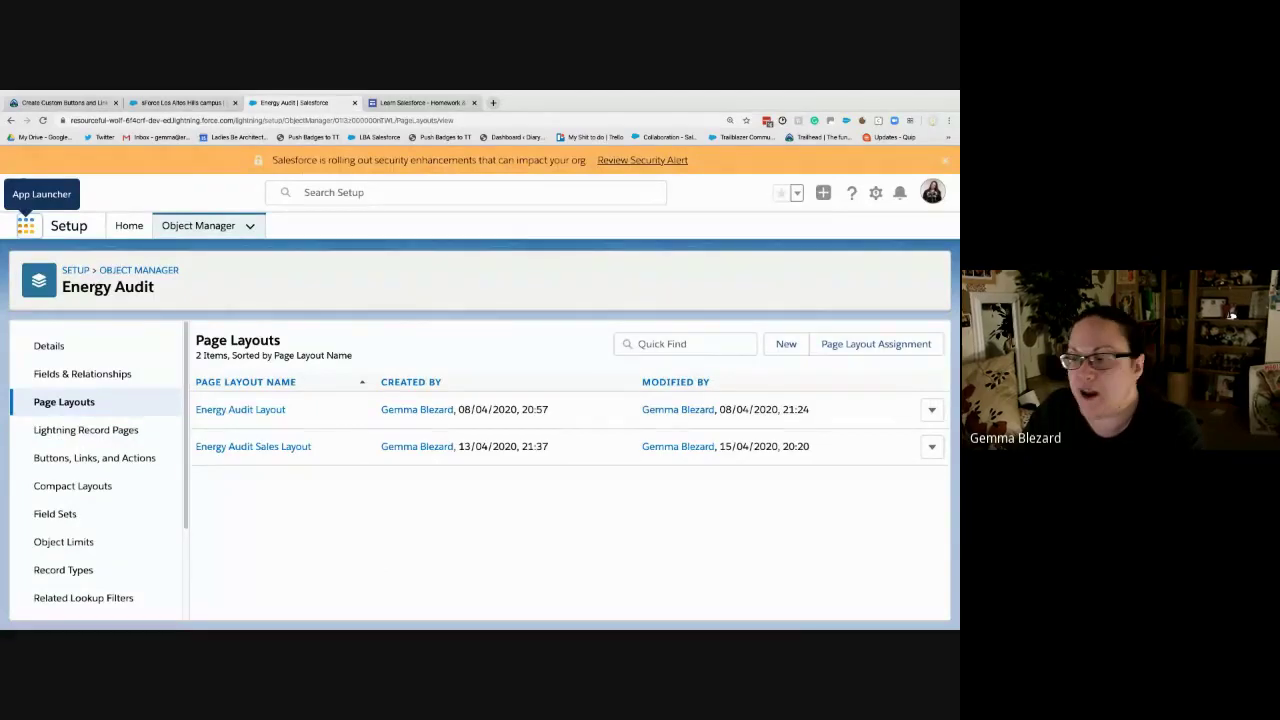
{"action": "mouse_move", "coordinate": [797, 618]}
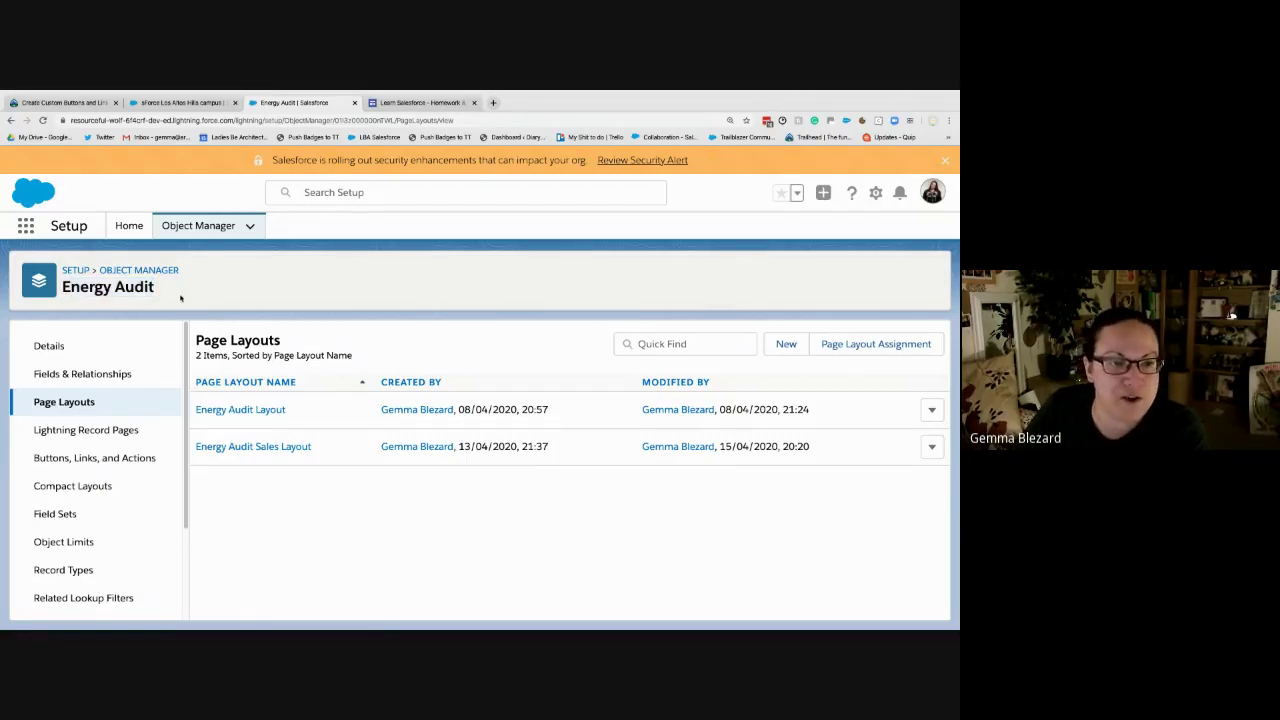
{"action": "left_click", "coordinate": [136, 462]}
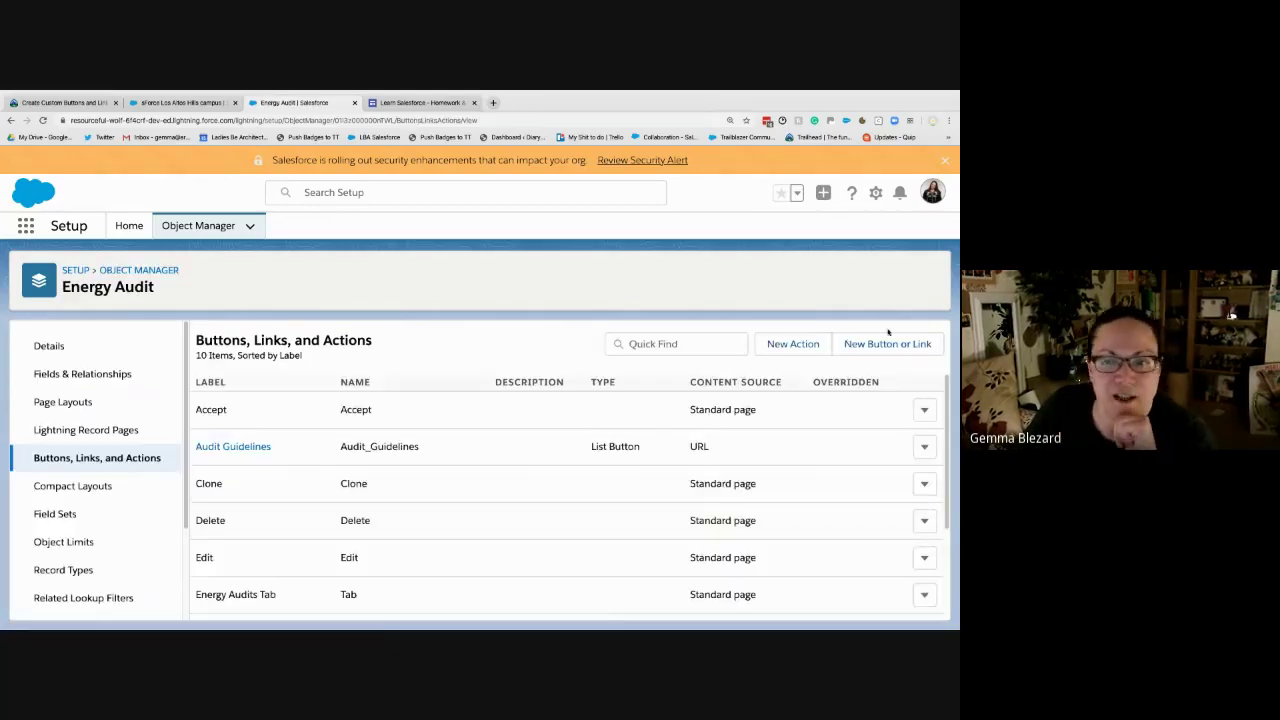
{"action": "left_click", "coordinate": [886, 343]}
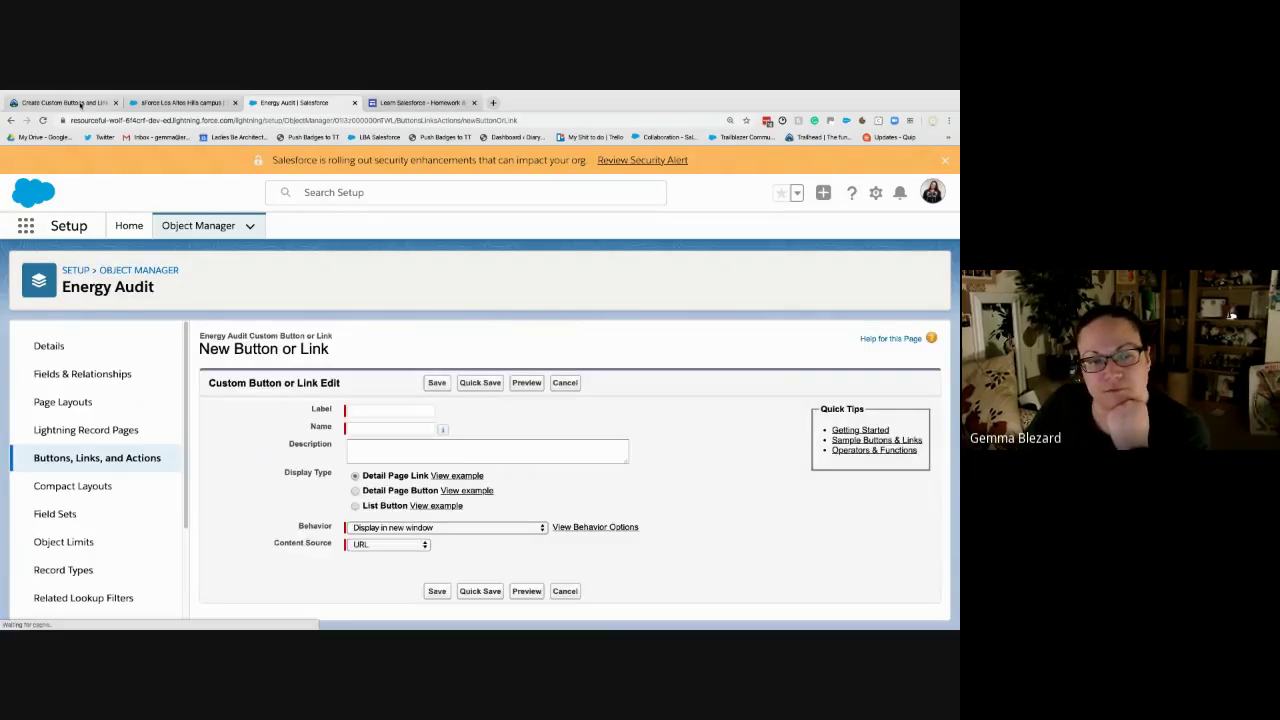
{"action": "left_click", "coordinate": [186, 104]}
{"action": "left_click_drag", "start_coordinate": [186, 104], "coordinate": [420, 104]}
{"action": "left_click", "coordinate": [186, 104]}
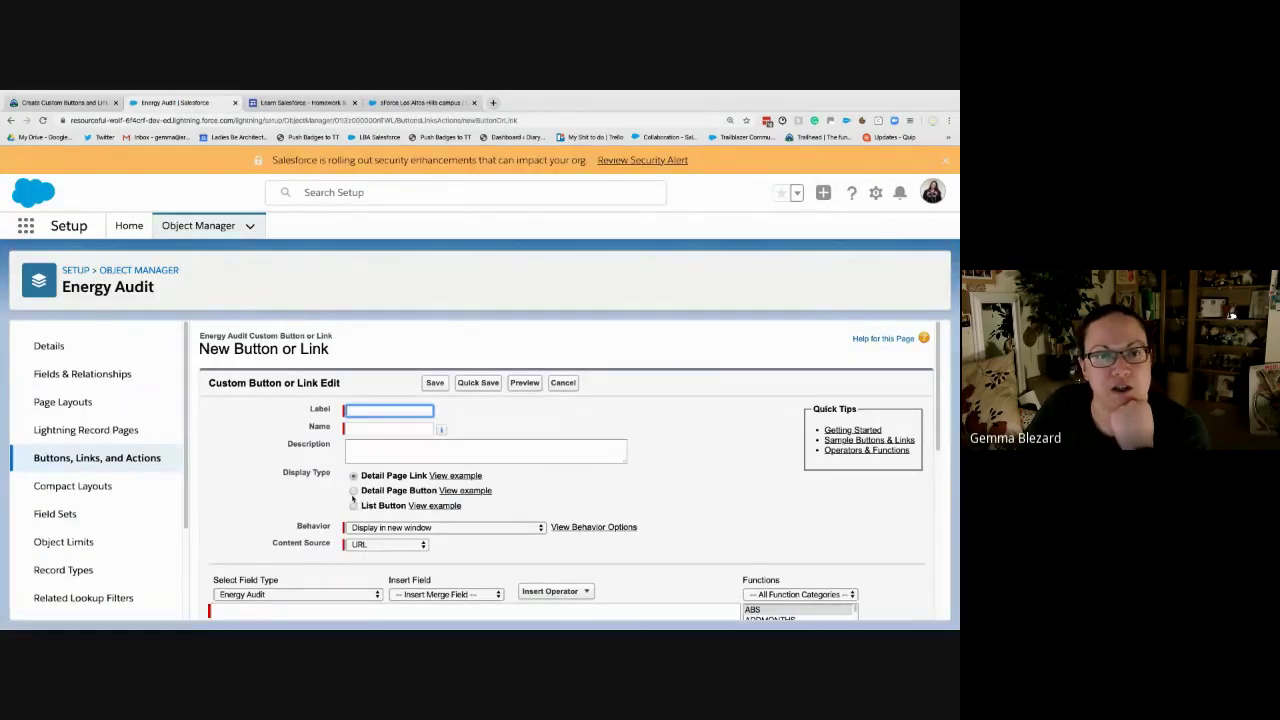
- Set the display type to Detail Page Button and look at its example page
{"action": "left_click", "coordinate": [353, 491]}
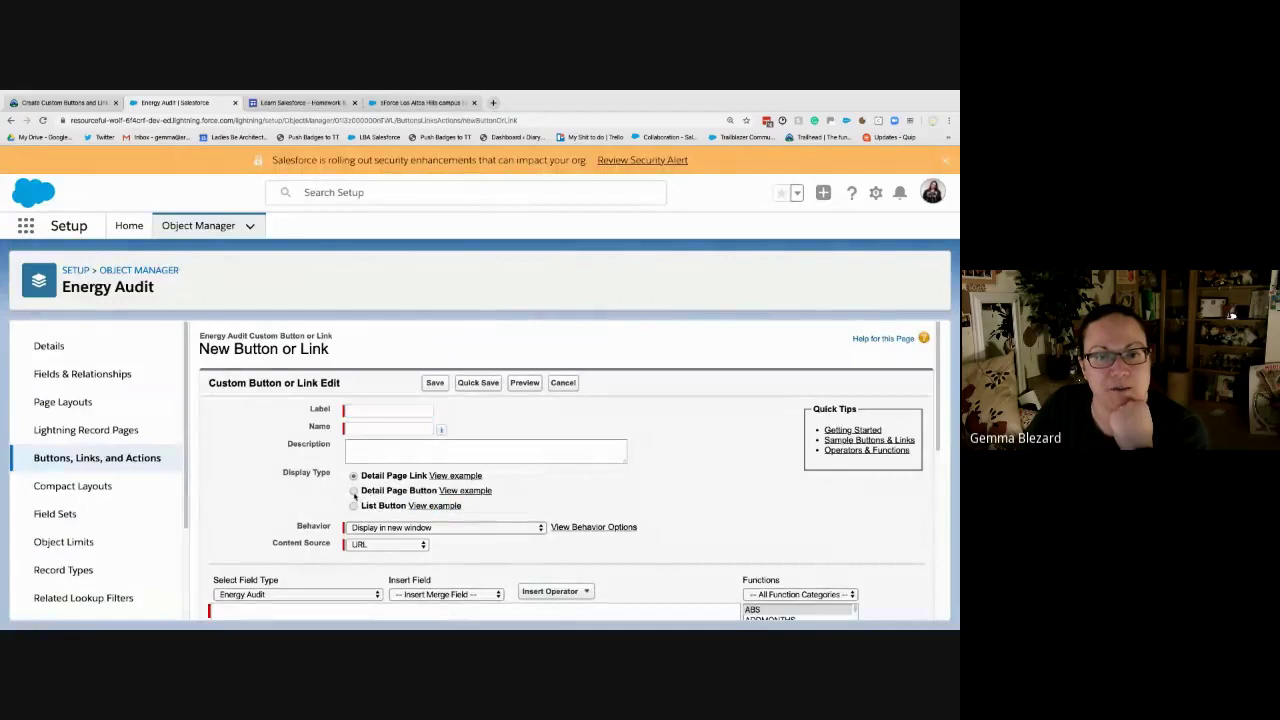
{"action": "left_click", "coordinate": [445, 491]}
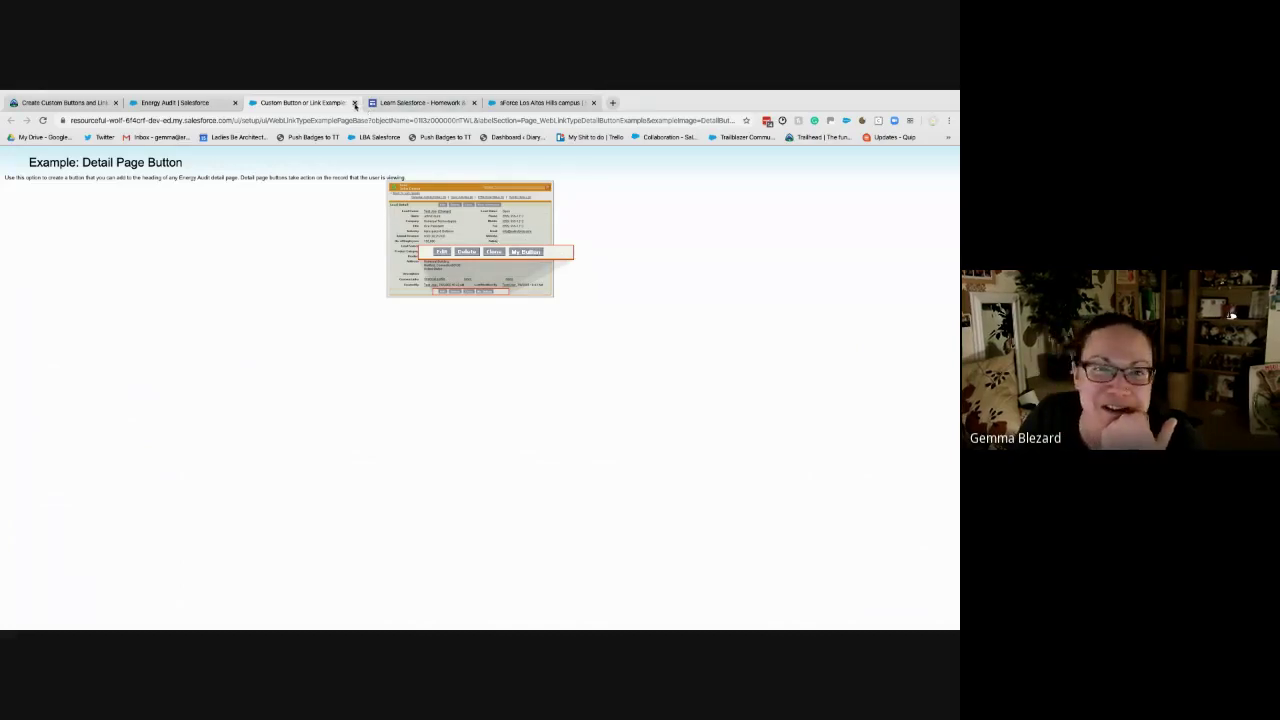
{"action": "left_click", "coordinate": [355, 104]}
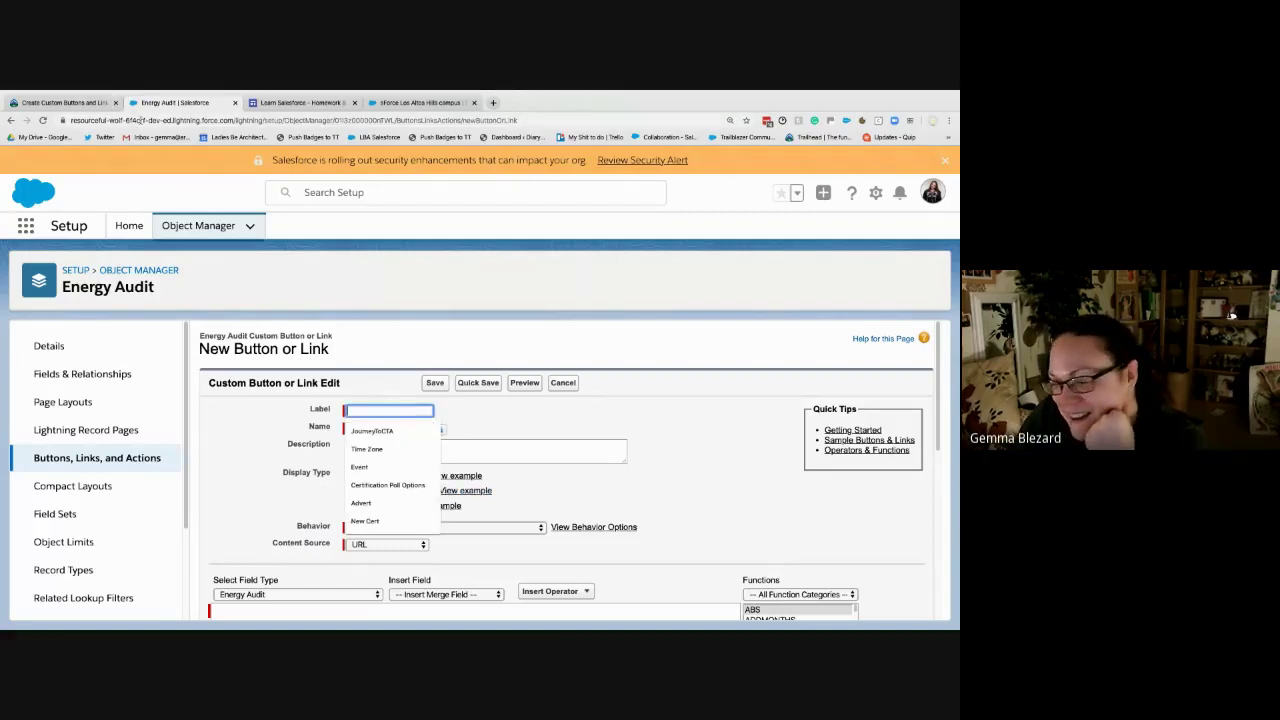
- Check the required button name in Trailhead and label the new button Map Location
{"action": "left_click", "coordinate": [65, 103]}
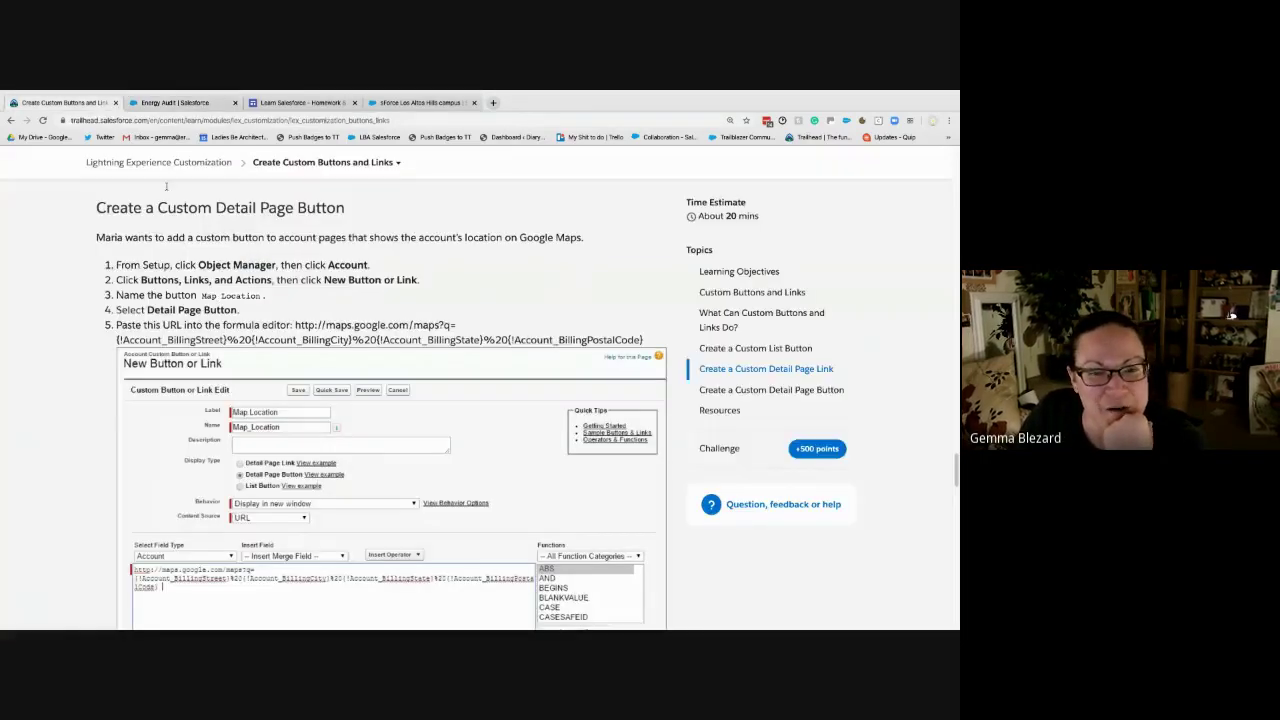
{"action": "left_click", "coordinate": [160, 103]}
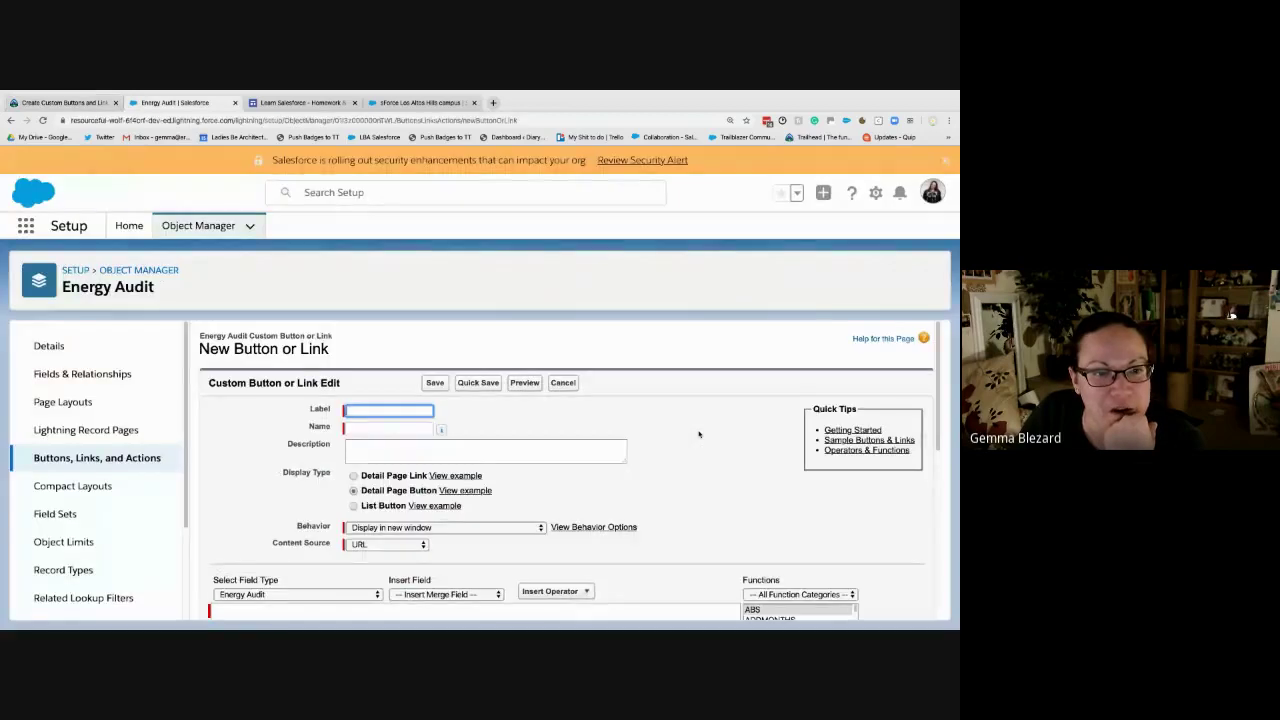
{"action": "type", "text": "Map Location"}
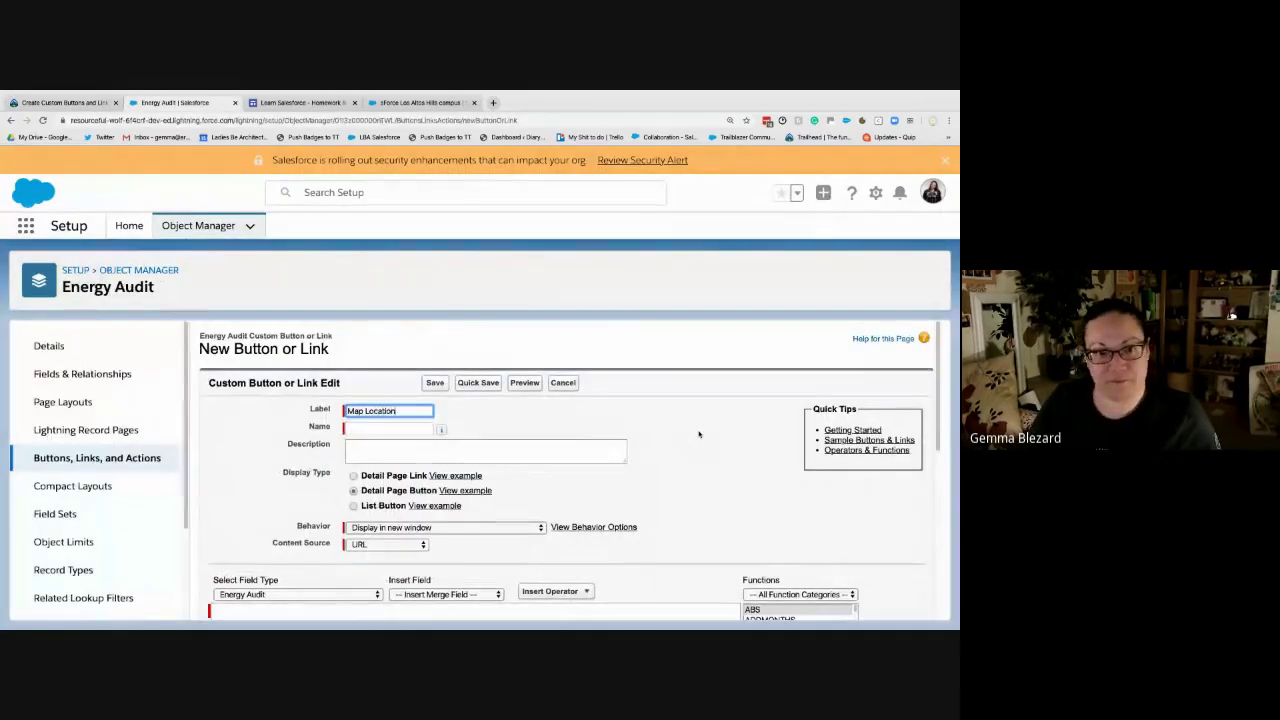
{"action": "key", "text": "Tab"}
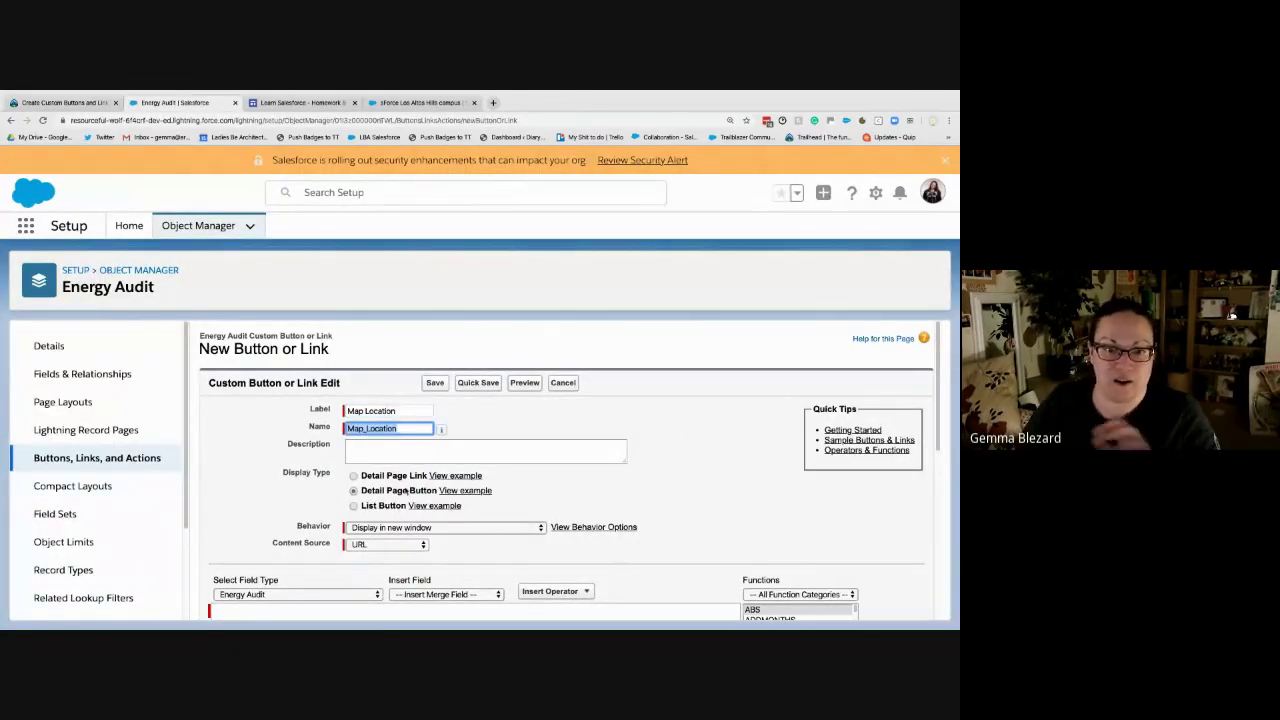
- Copy the Google Maps URL with the account billing merge fields from Trailhead and read the explanation and steps after it
{"action": "scroll", "coordinate": [400, 492], "scroll_direction": "down", "scroll_amount": 3}
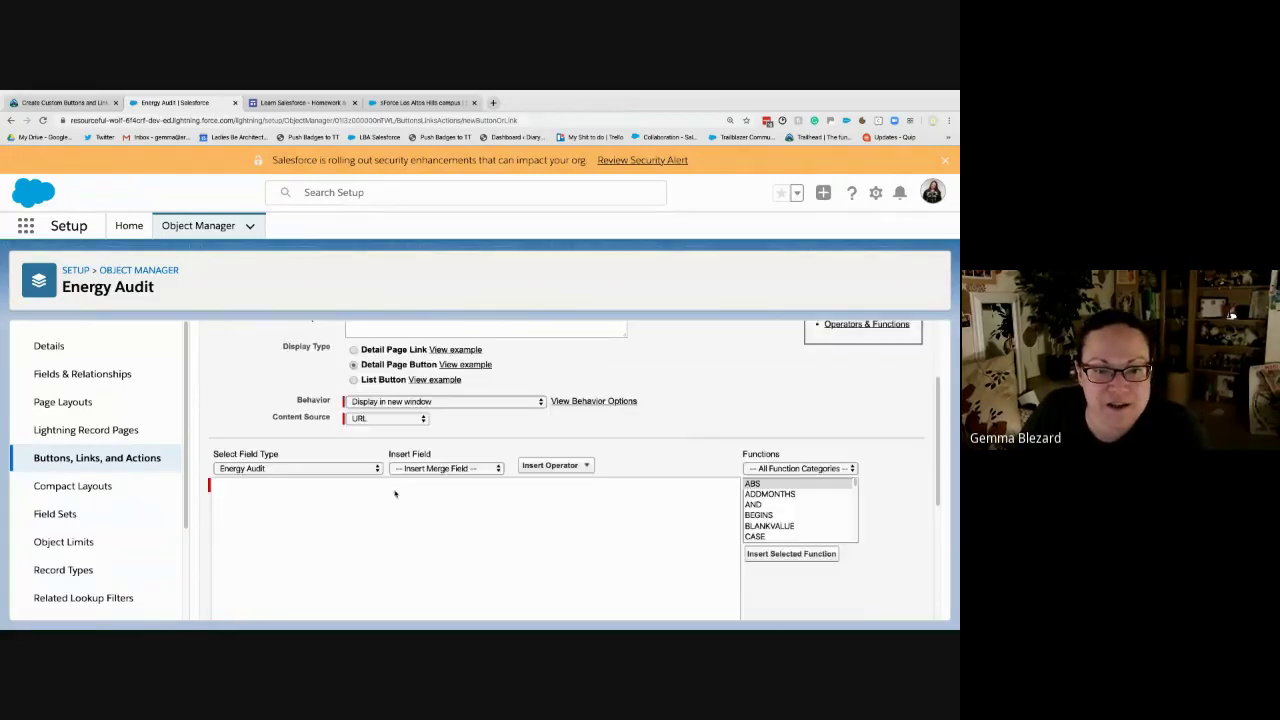
{"action": "left_click", "coordinate": [65, 102]}
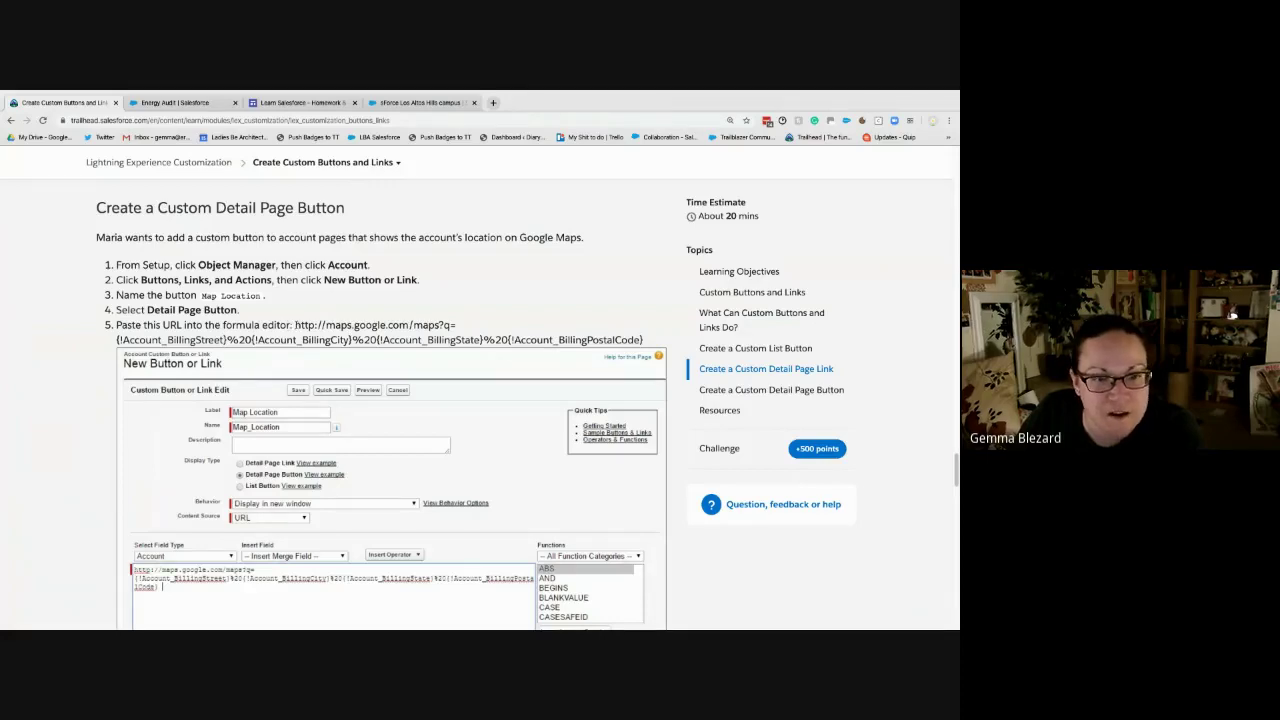
{"action": "left_click_drag", "start_coordinate": [295, 325], "coordinate": [646, 340]}
{"action": "key", "text": "super+c"}
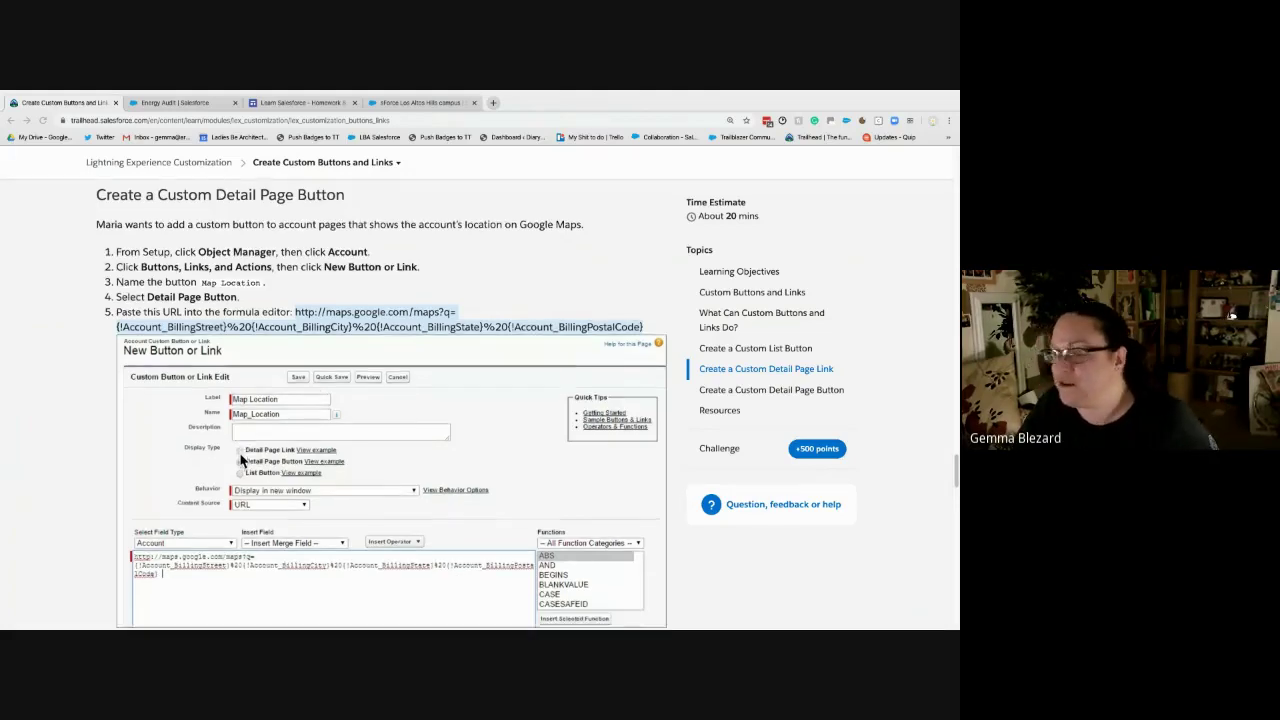
{"action": "scroll", "coordinate": [240, 463], "scroll_direction": "down", "scroll_amount": 3}
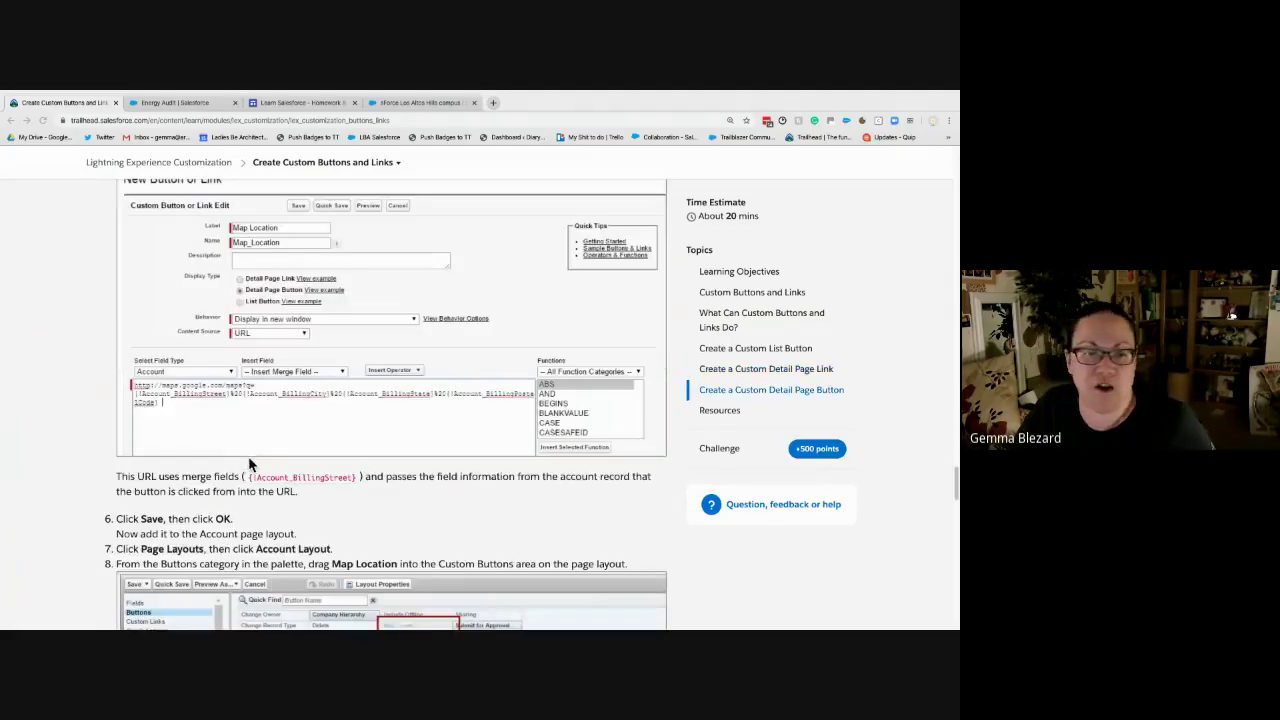
- Paste the Google Maps URL with the account billing merge fields as the content of the Energy Audit Map Location button
{"action": "left_click", "coordinate": [208, 103]}
{"action": "left_click", "coordinate": [293, 487]}
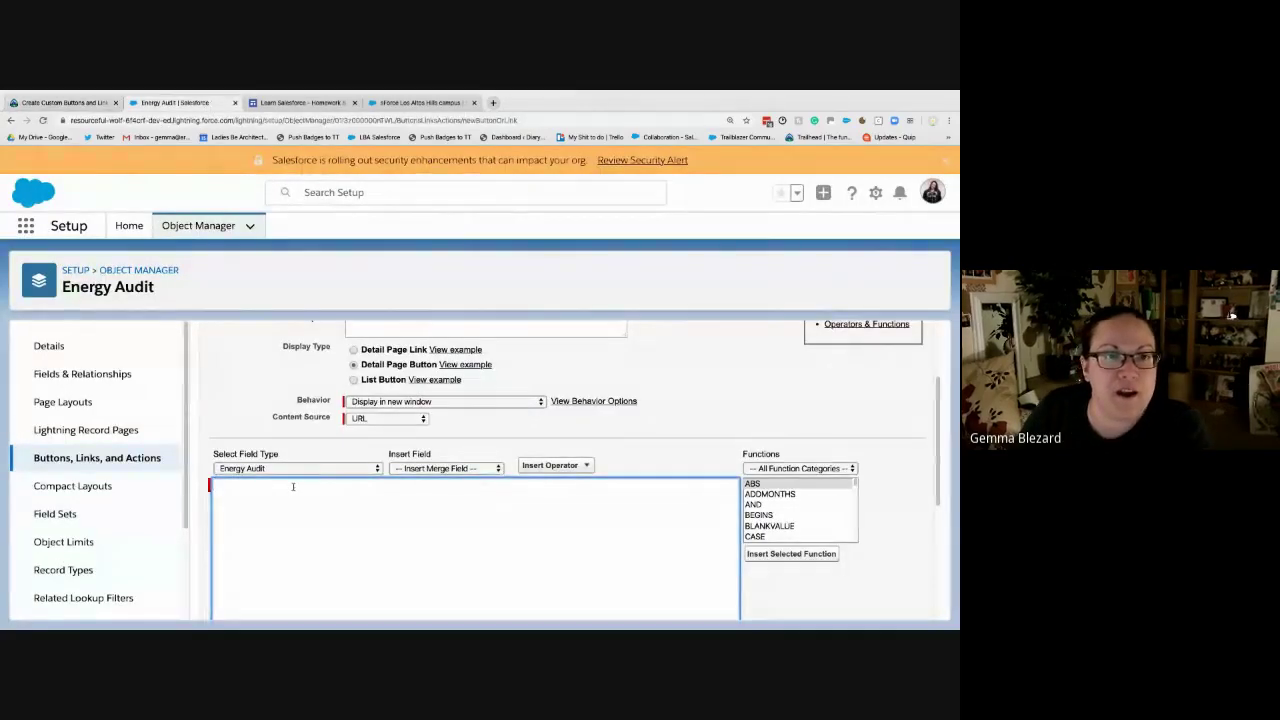
{"action": "key", "text": "super+v"}
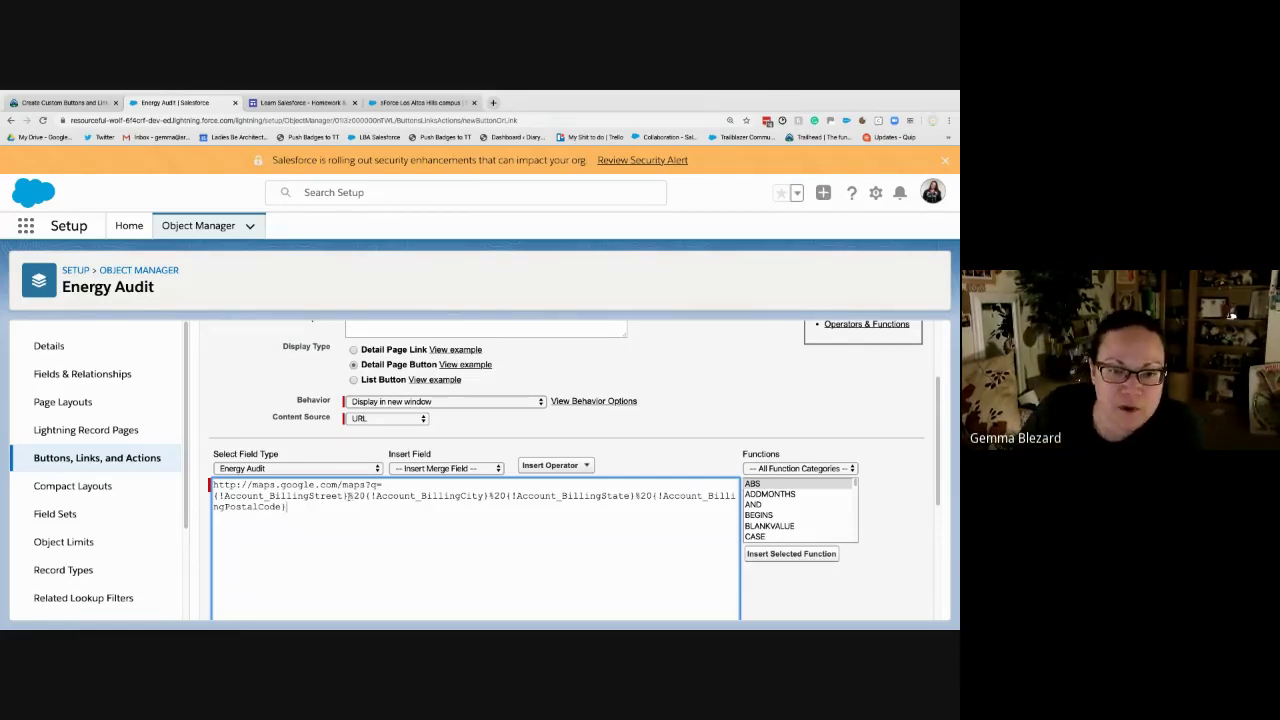
- Examine the billing street and billing city merge fields in the pasted URL and check them against the Trailhead example
{"action": "left_click_drag", "start_coordinate": [348, 496], "coordinate": [205, 500]}
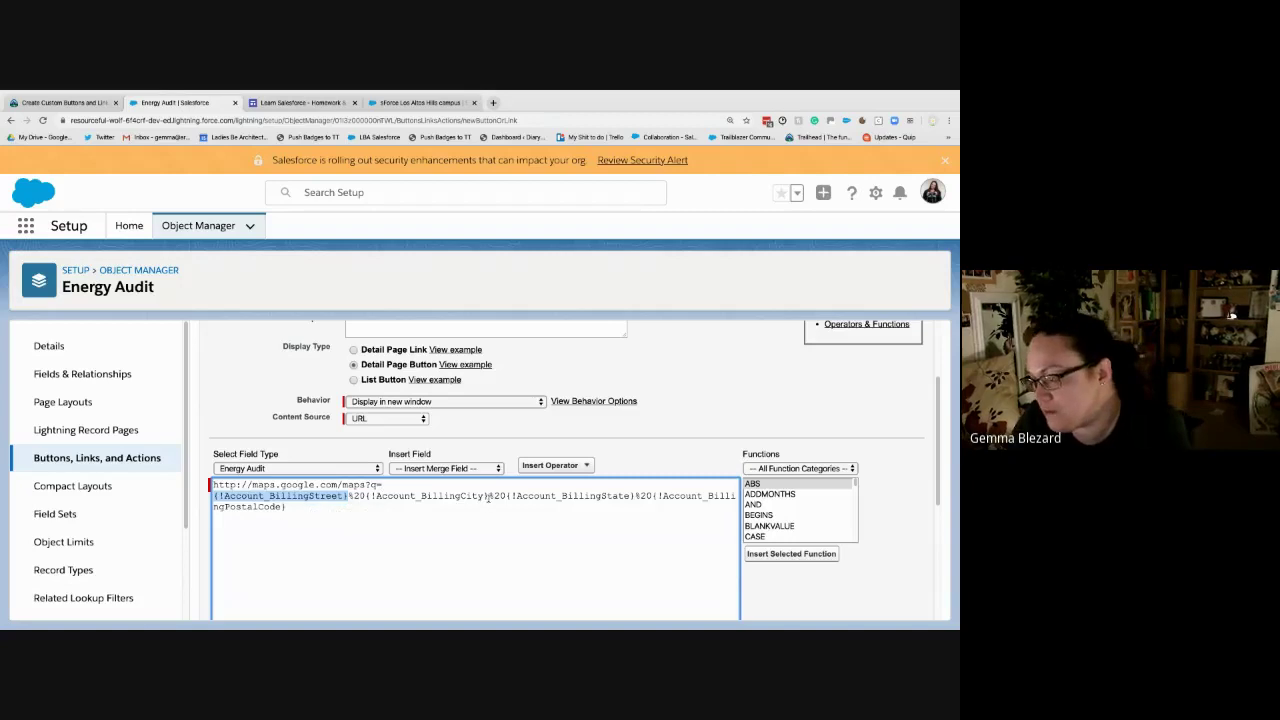
{"action": "left_click_drag", "start_coordinate": [488, 496], "coordinate": [368, 497]}
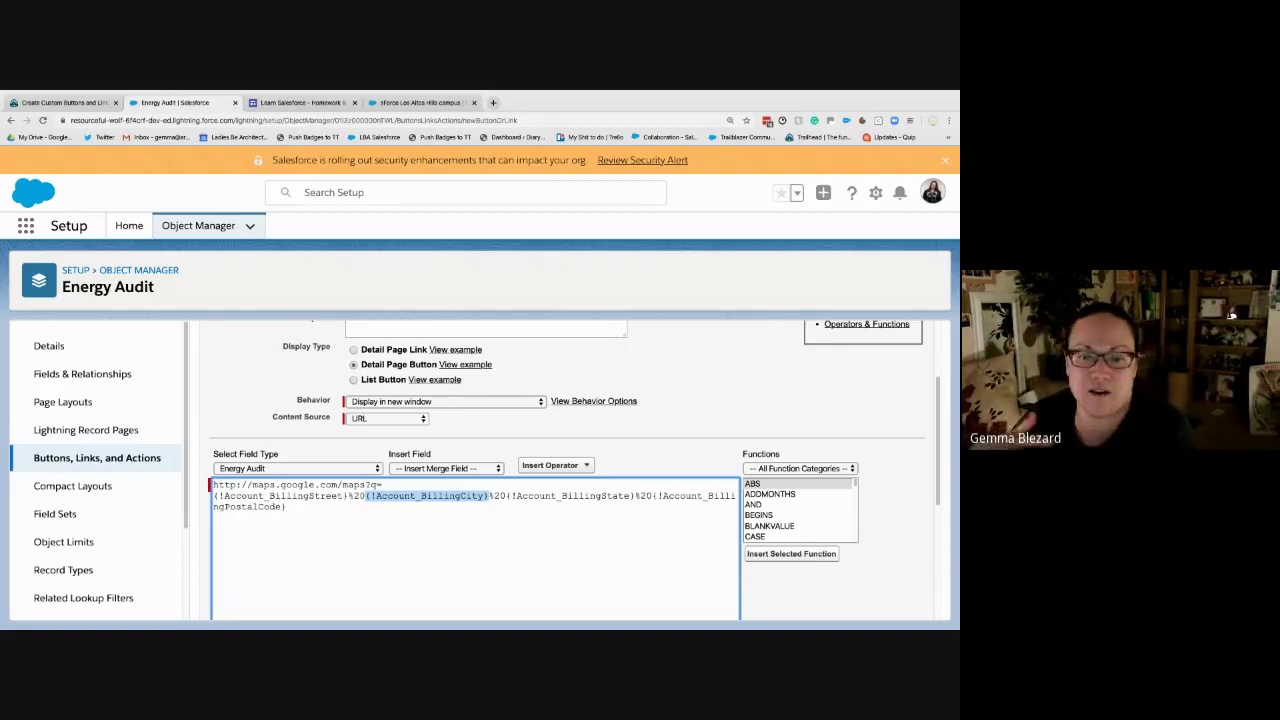
{"action": "left_click", "coordinate": [321, 538]}
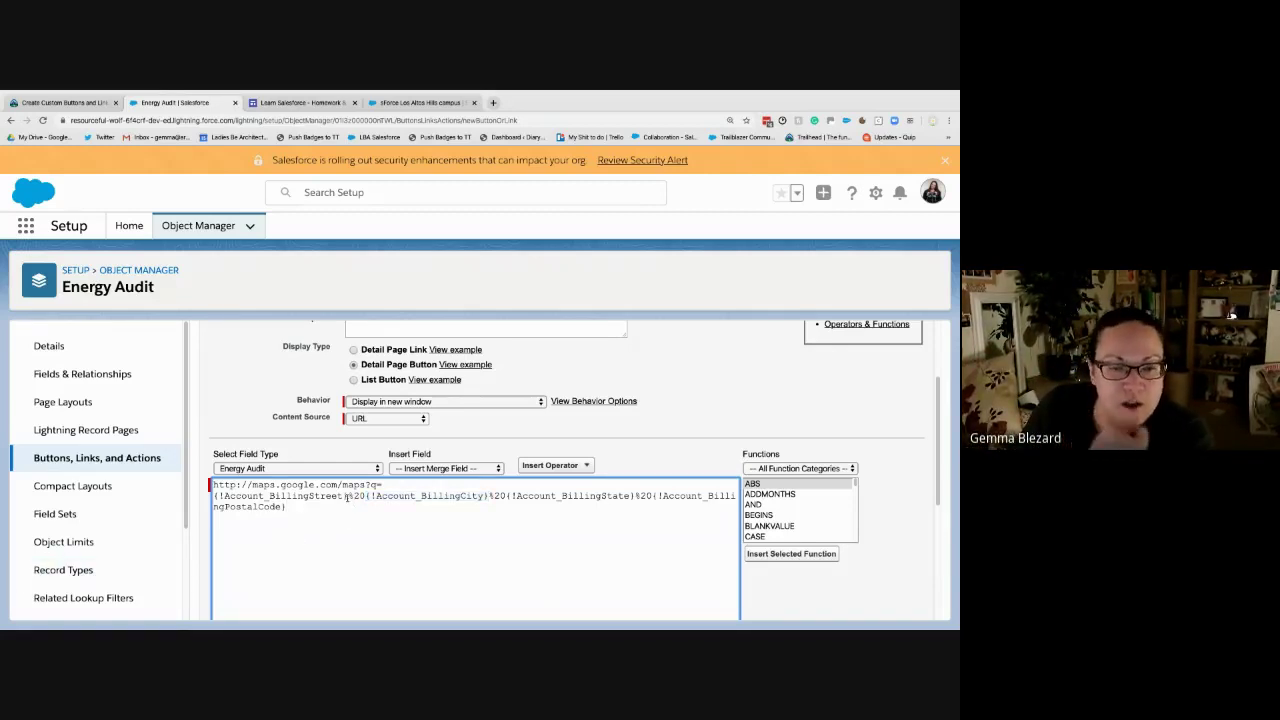
{"action": "left_click", "coordinate": [55, 103]}
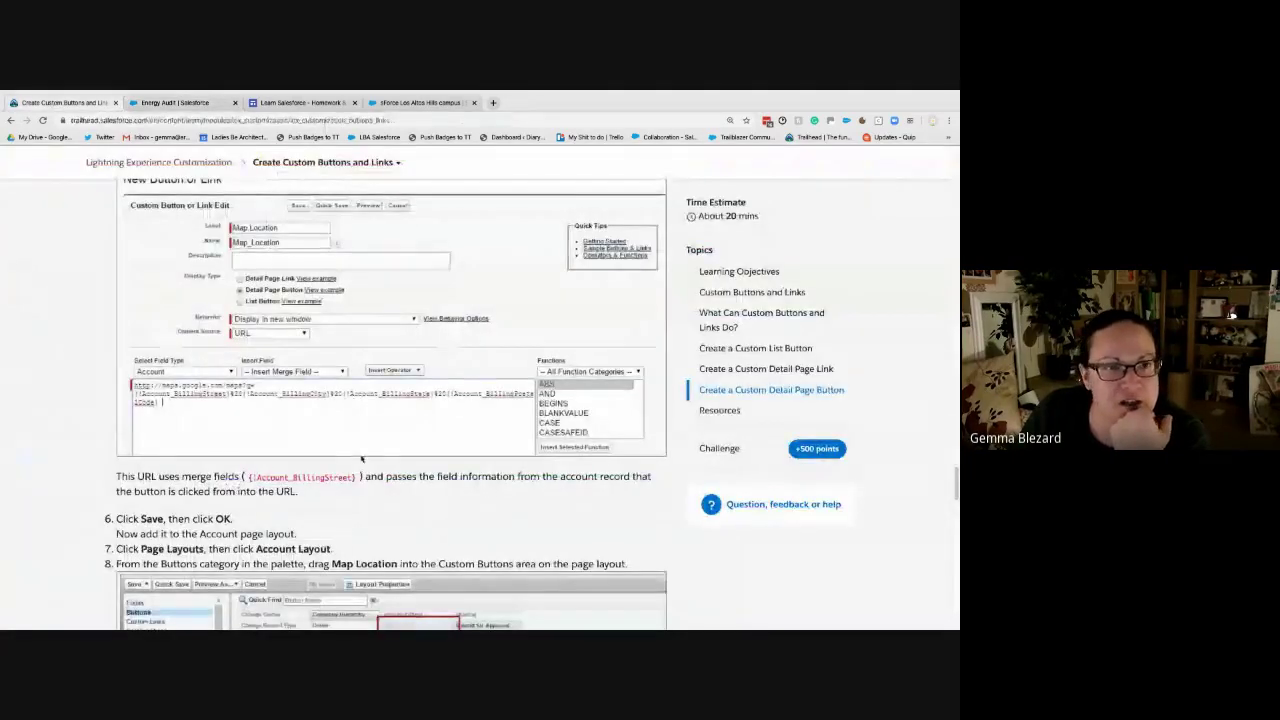
{"action": "key", "text": "ctrl+Tab"}
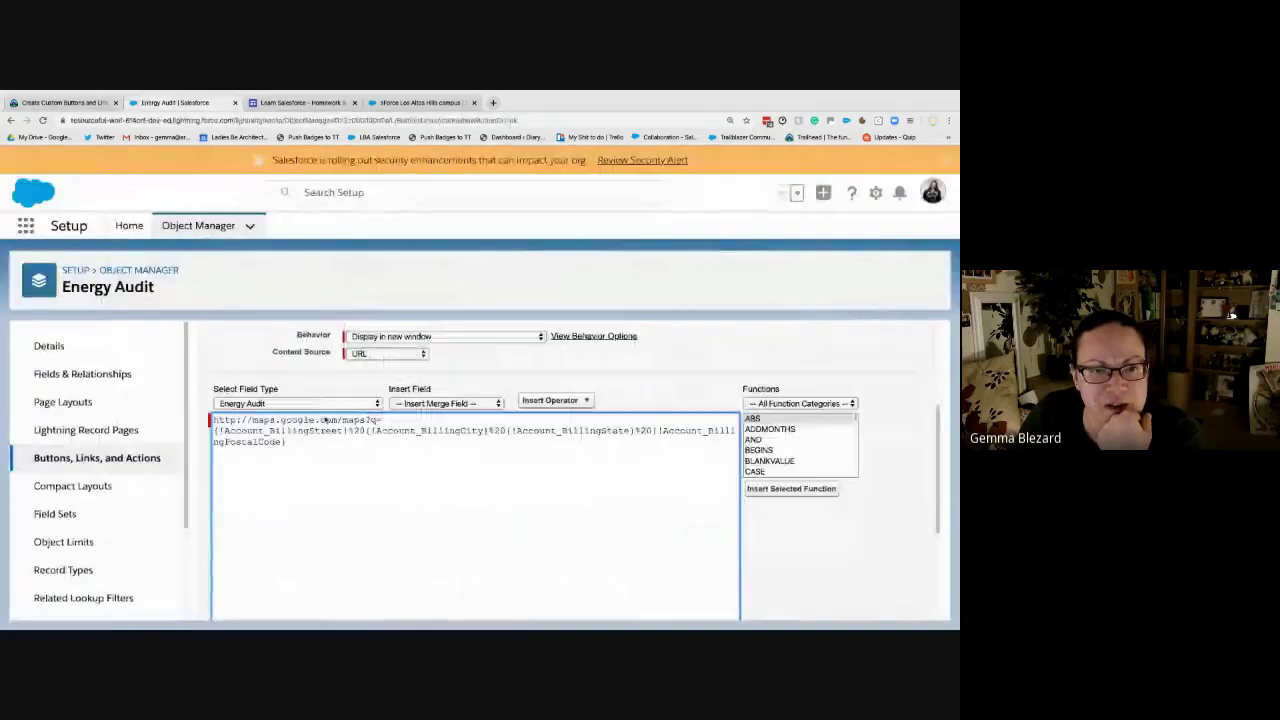
{"action": "left_click_drag", "start_coordinate": [381, 420], "coordinate": [213, 420]}
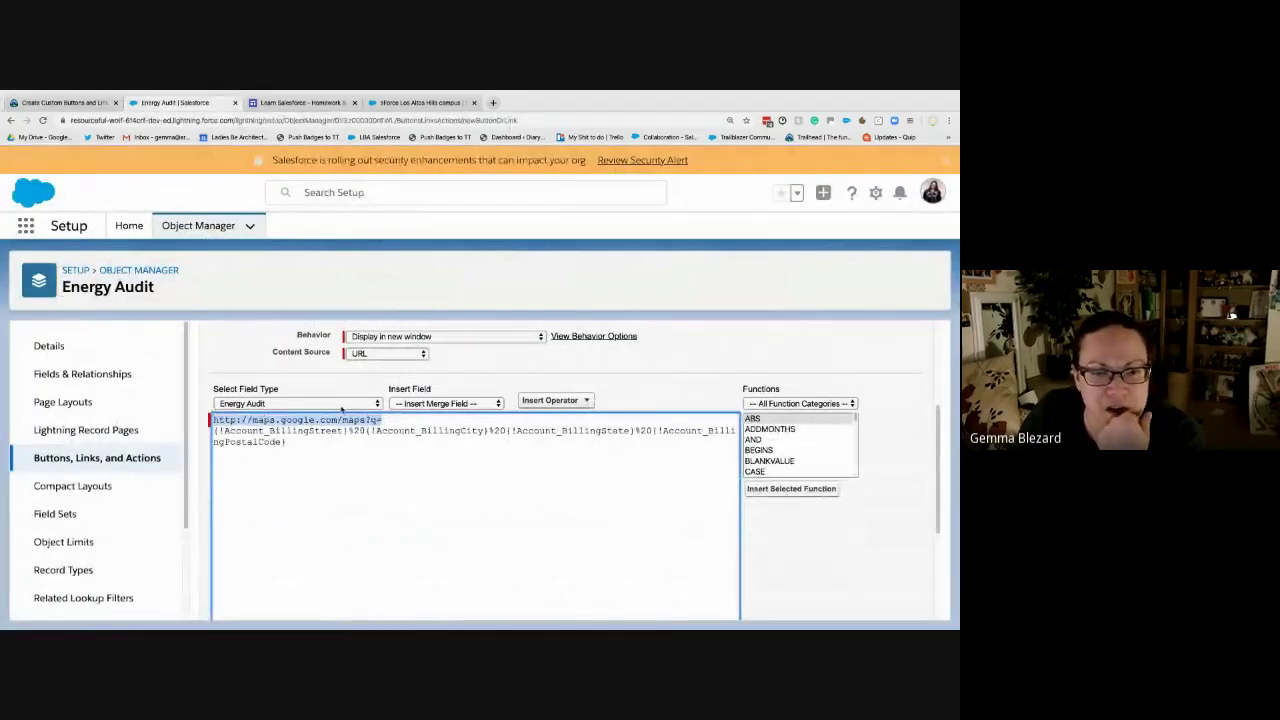
{"action": "key", "text": "ctrl+c"}
{"action": "left_click", "coordinate": [406, 484]}
{"action": "key", "text": "Return"}
{"action": "key", "text": "Return"}
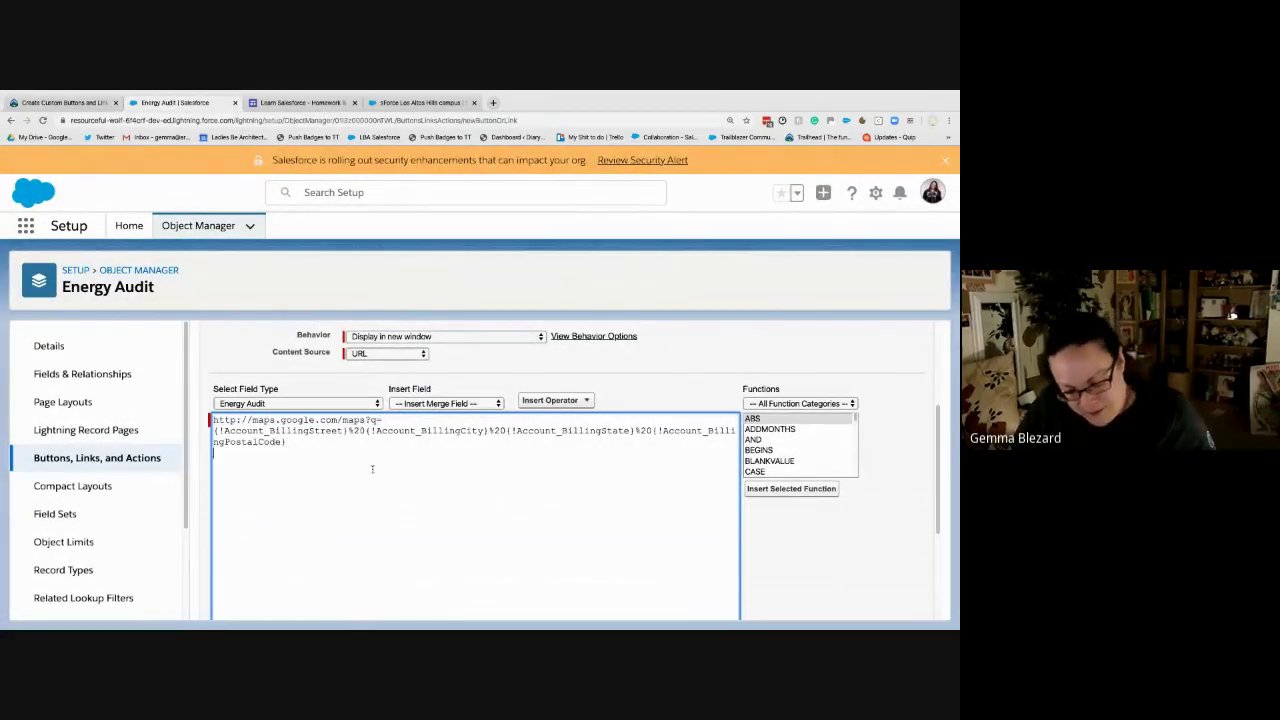
{"action": "key", "text": "ctrl+v"}
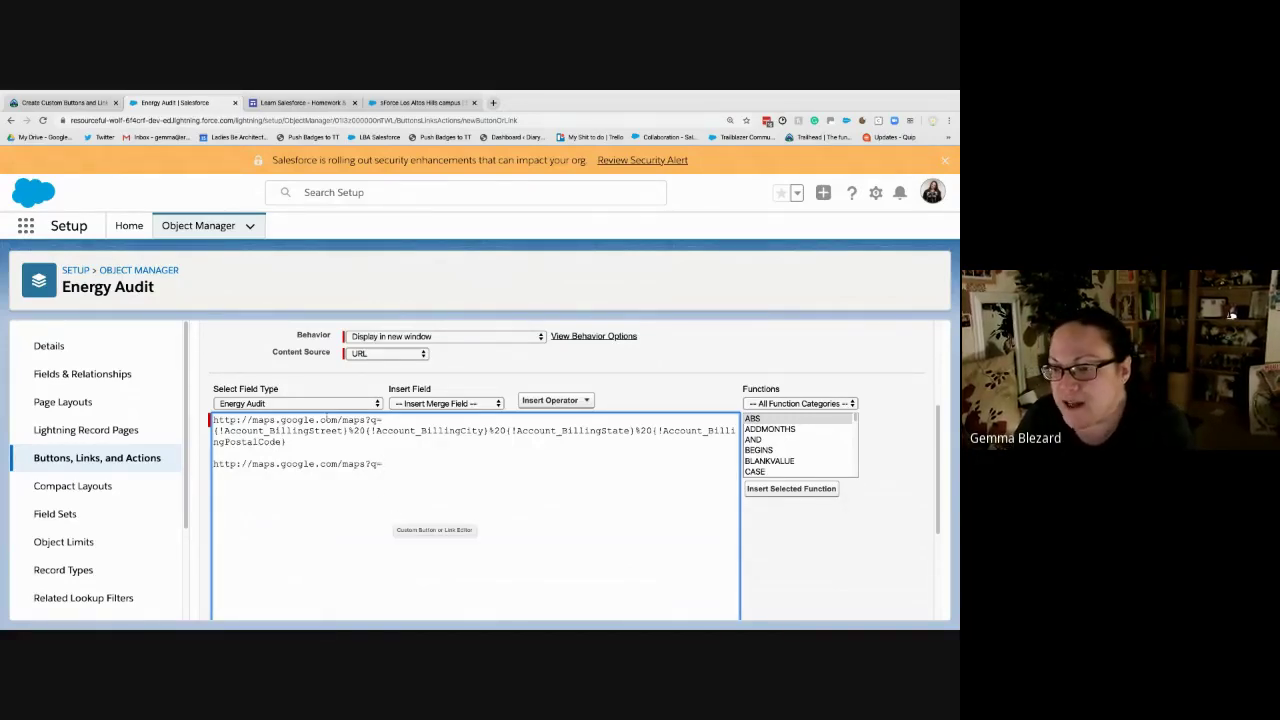
- Append the Energy Audit merge fields Account and Account ID to the second maps URL
{"action": "left_click", "coordinate": [280, 403]}
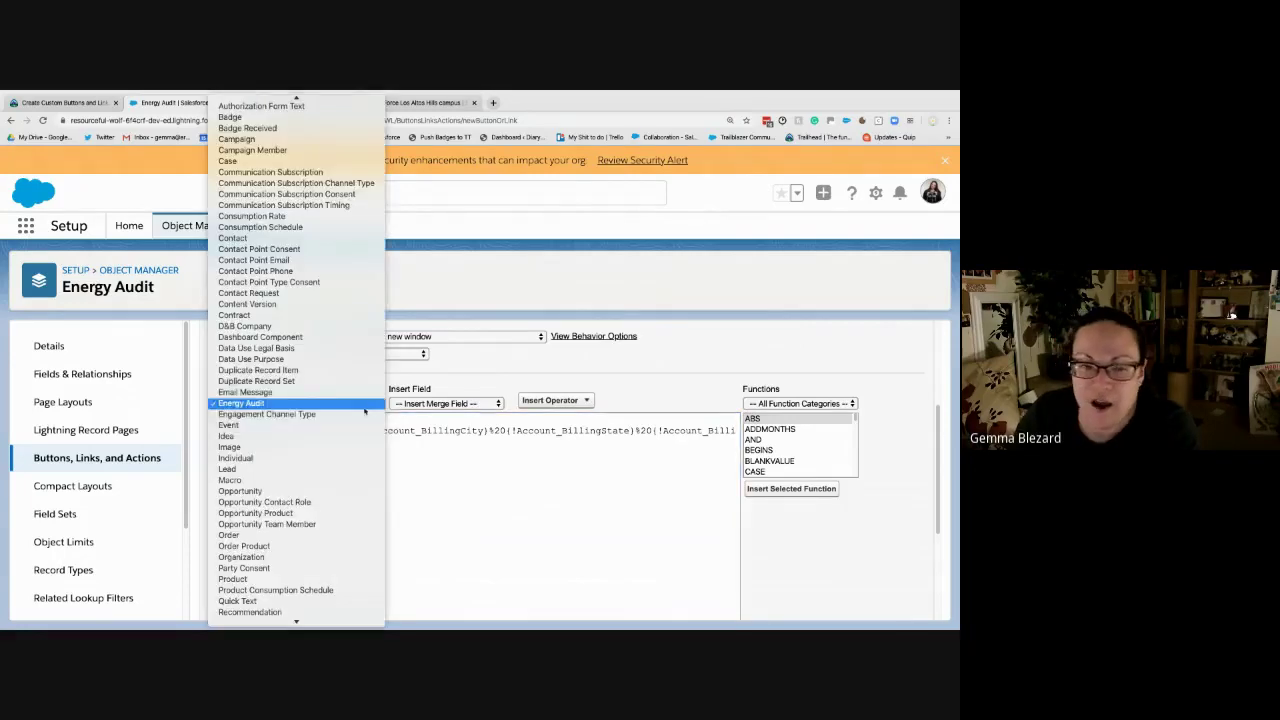
{"action": "left_click", "coordinate": [242, 403]}
{"action": "left_click", "coordinate": [440, 403]}
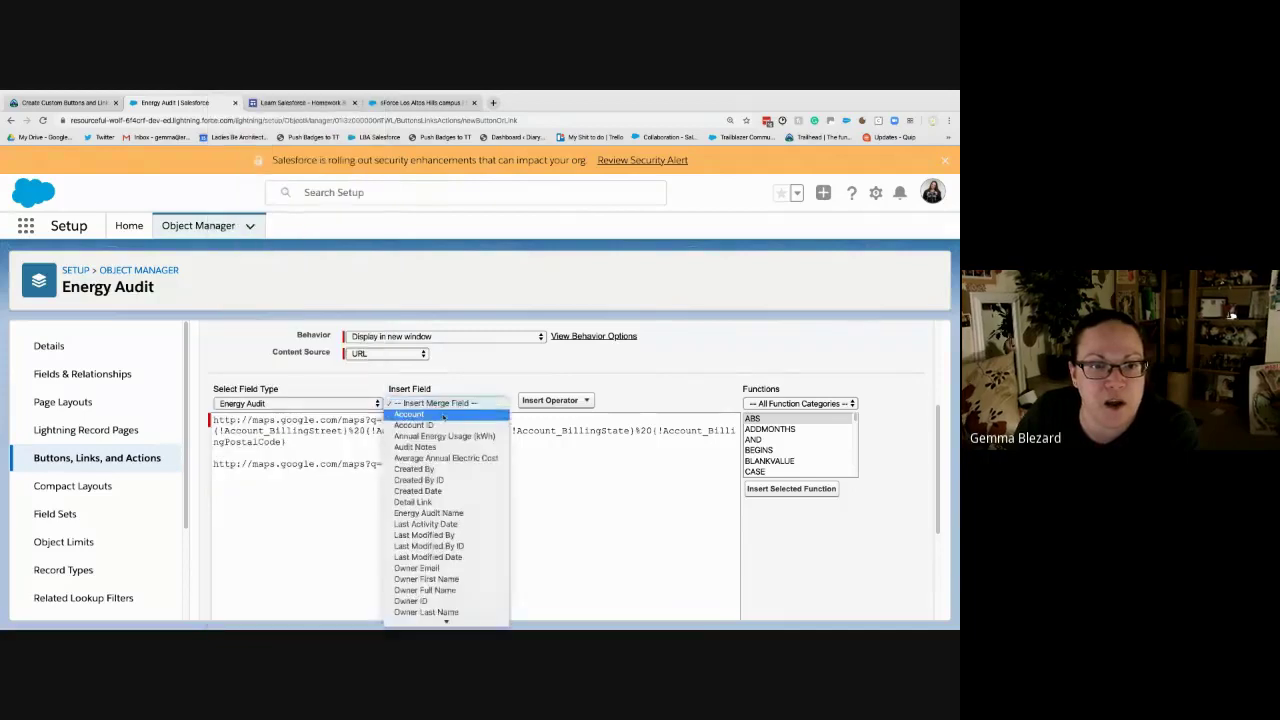
{"action": "left_click", "coordinate": [443, 415]}
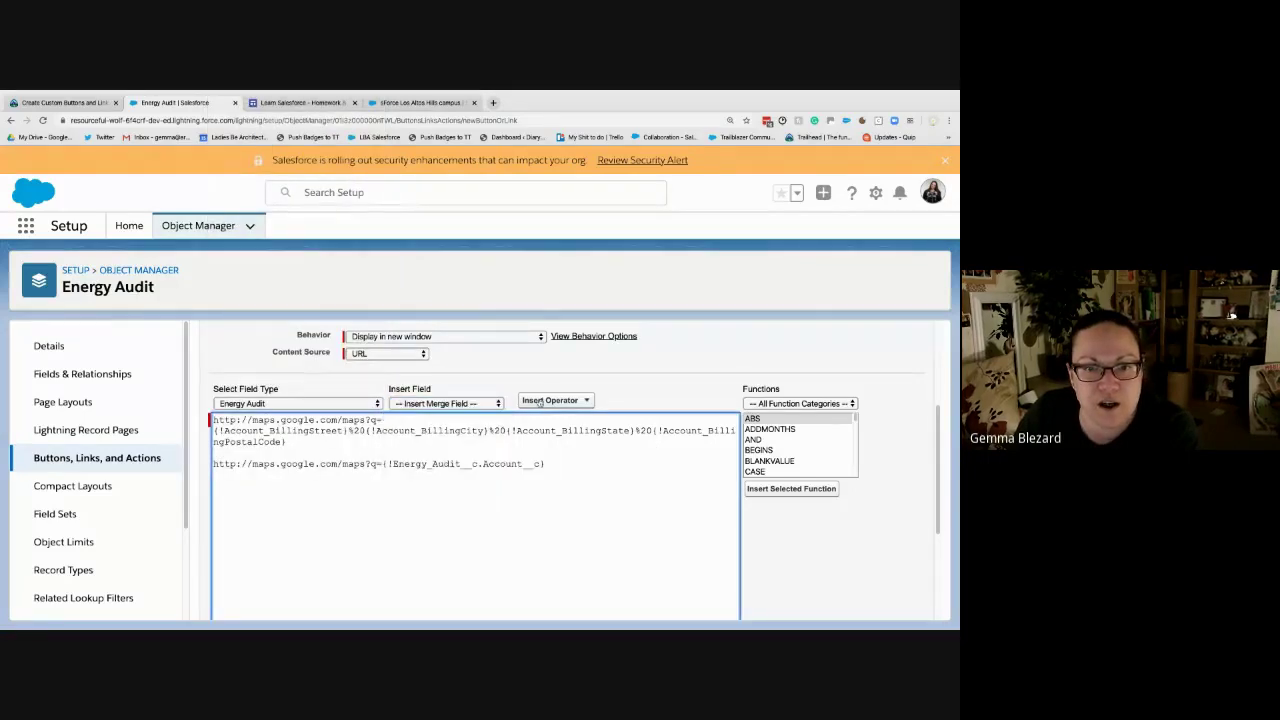
{"action": "left_click", "coordinate": [445, 403]}
{"action": "left_click", "coordinate": [445, 426]}
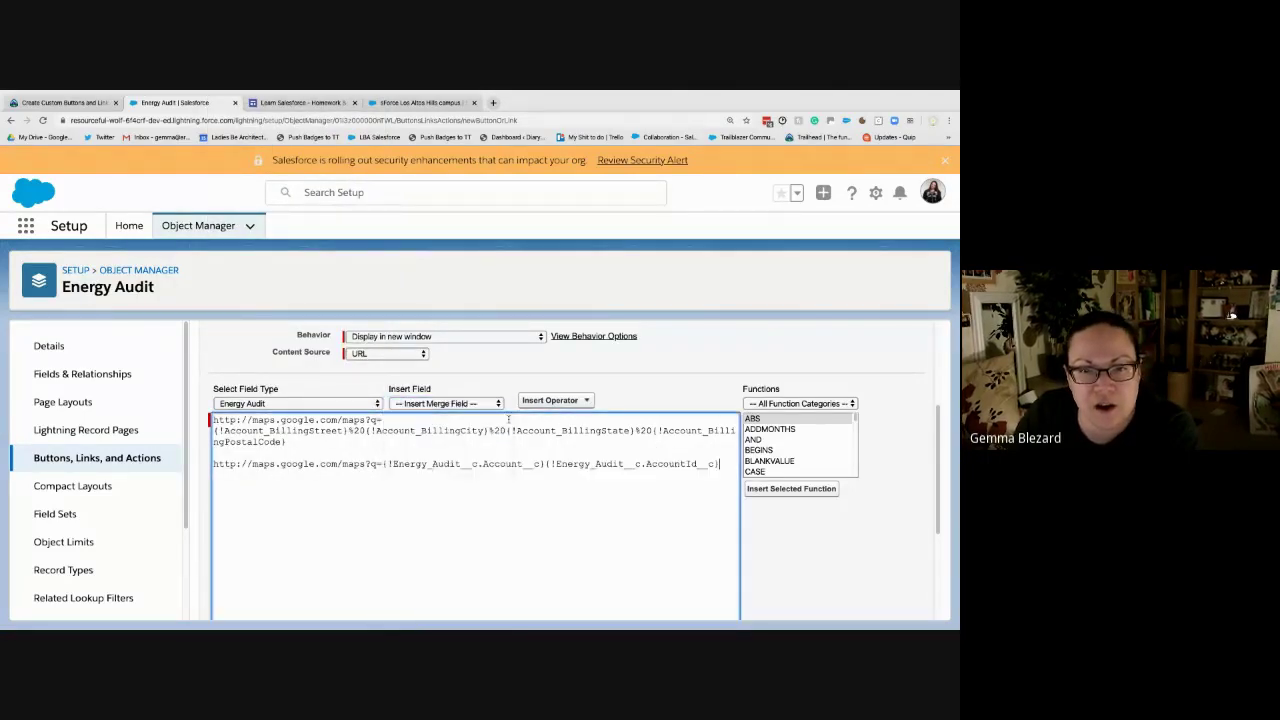
- Delete the second maps URL together with its Energy Audit merge fields from the button's content
{"action": "left_click_drag", "start_coordinate": [719, 465], "coordinate": [541, 465]}
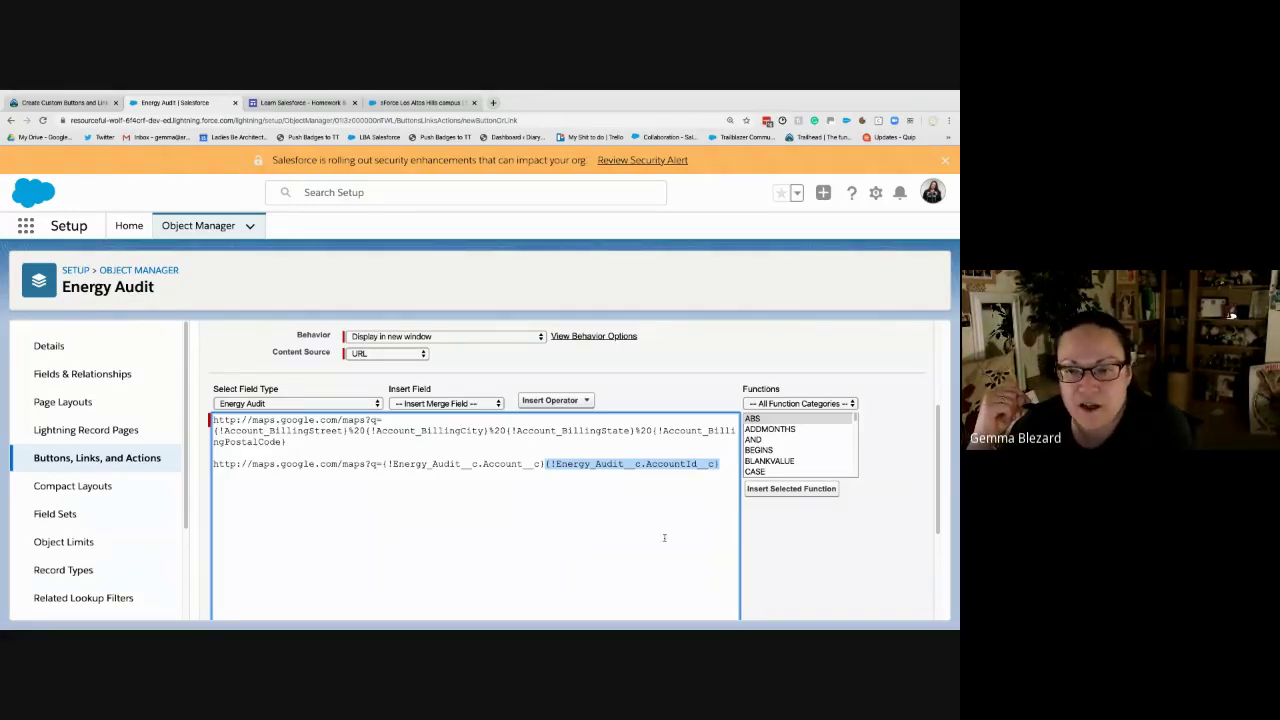
{"action": "left_click_drag", "start_coordinate": [719, 464], "coordinate": [211, 464]}
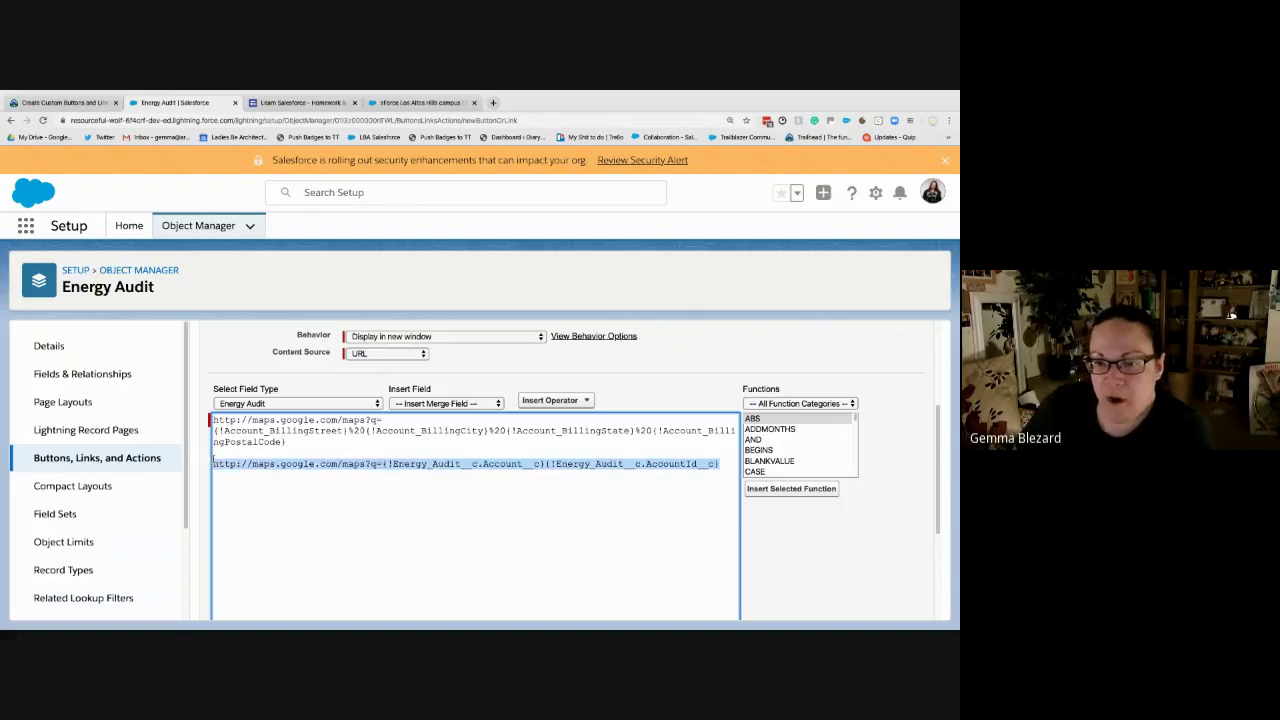
{"action": "key", "text": "BackSpace"}
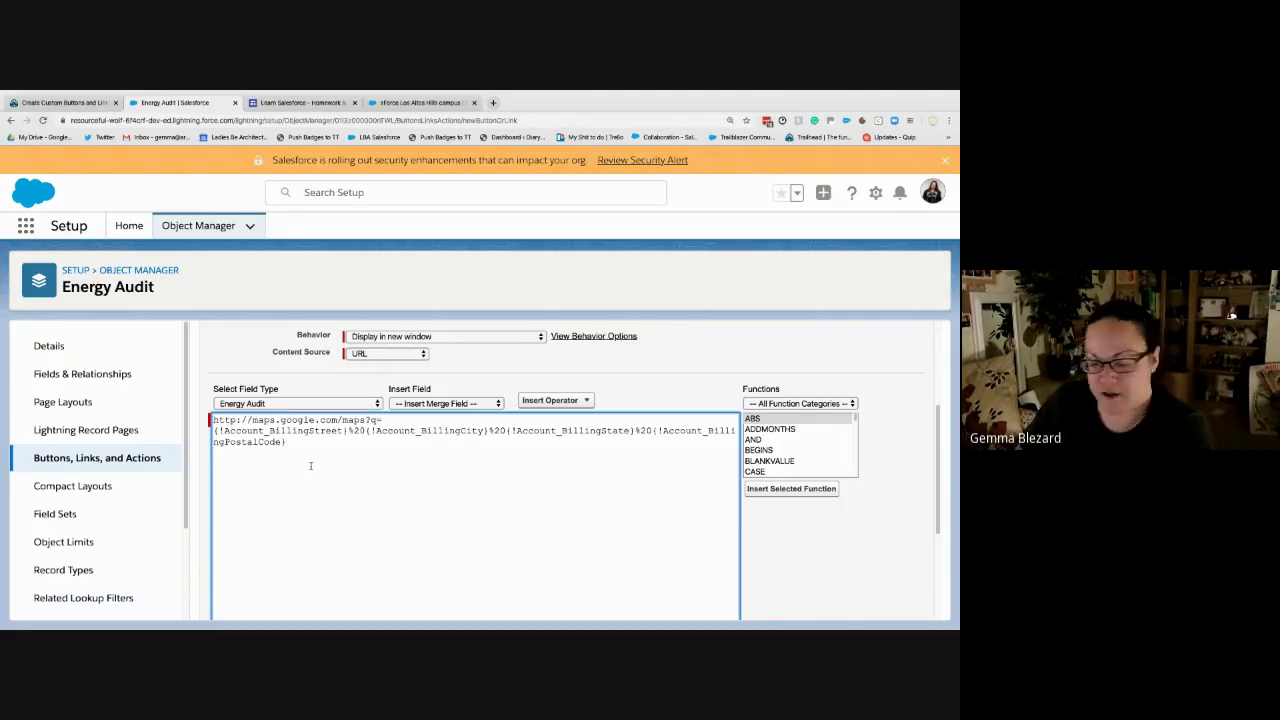
- Examine the q= parameter and the %20 space codes between the merge fields in the maps URL
{"action": "scroll", "coordinate": [381, 464], "scroll_direction": "down", "scroll_amount": 1}
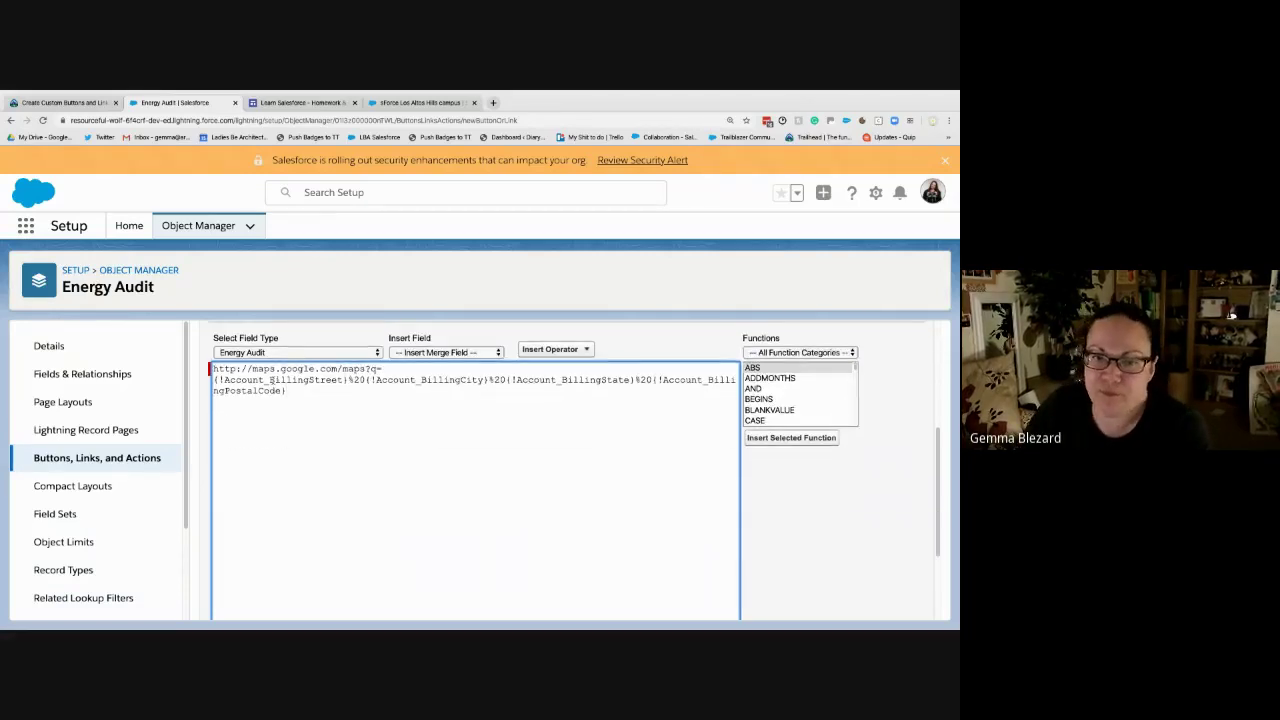
{"action": "left_click", "coordinate": [379, 369]}
{"action": "type", "text": "="}
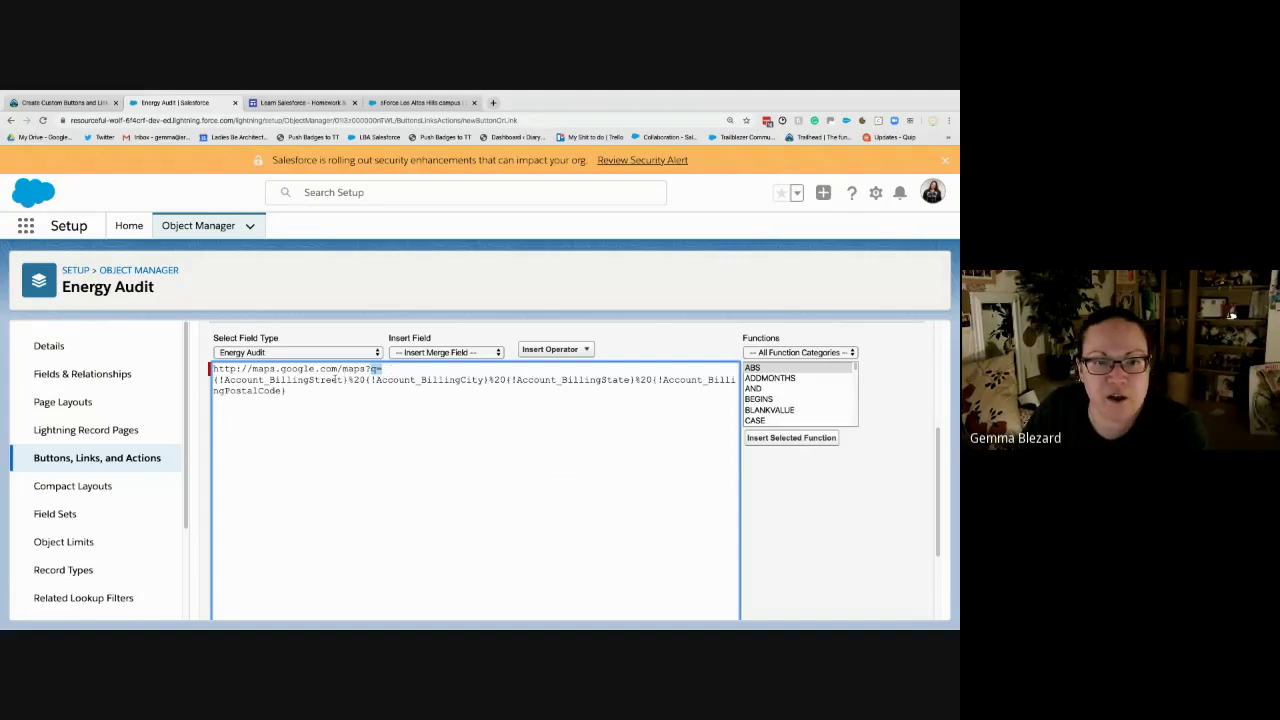
{"action": "left_click_drag", "start_coordinate": [367, 380], "coordinate": [350, 380]}
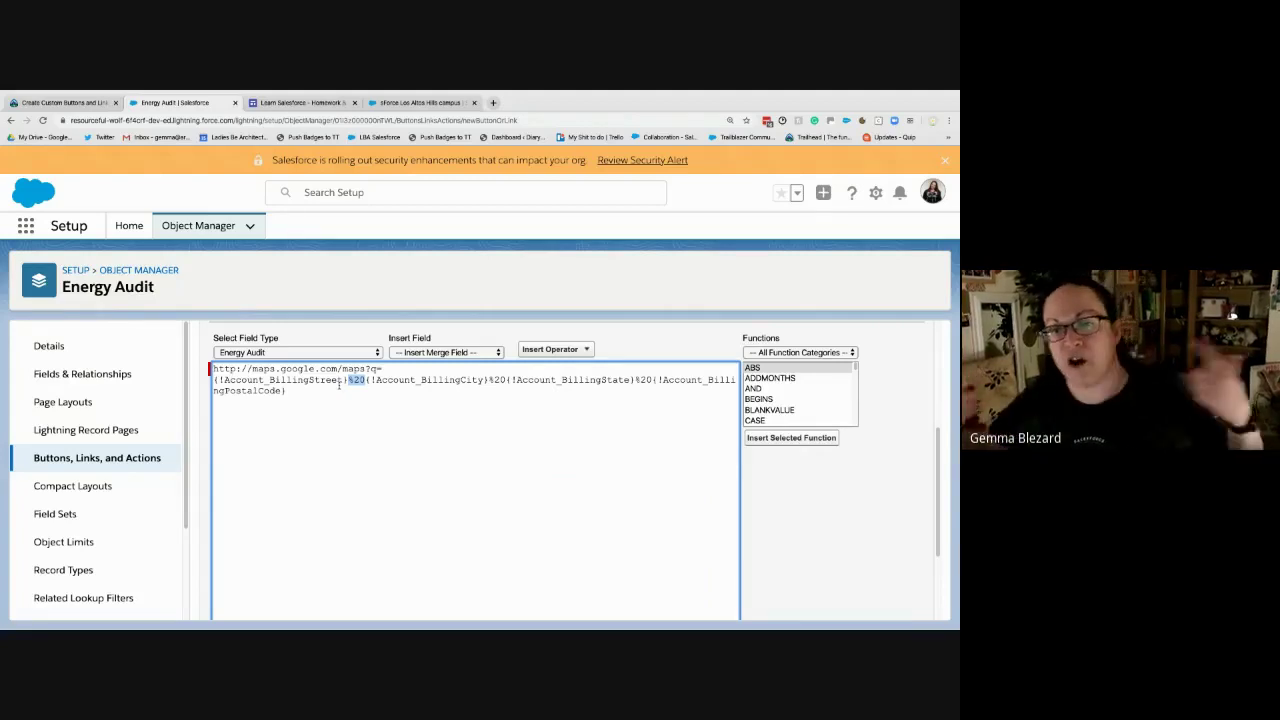
{"action": "scroll", "coordinate": [423, 424], "scroll_direction": "down", "scroll_amount": 1}
{"action": "left_click", "coordinate": [283, 377]}
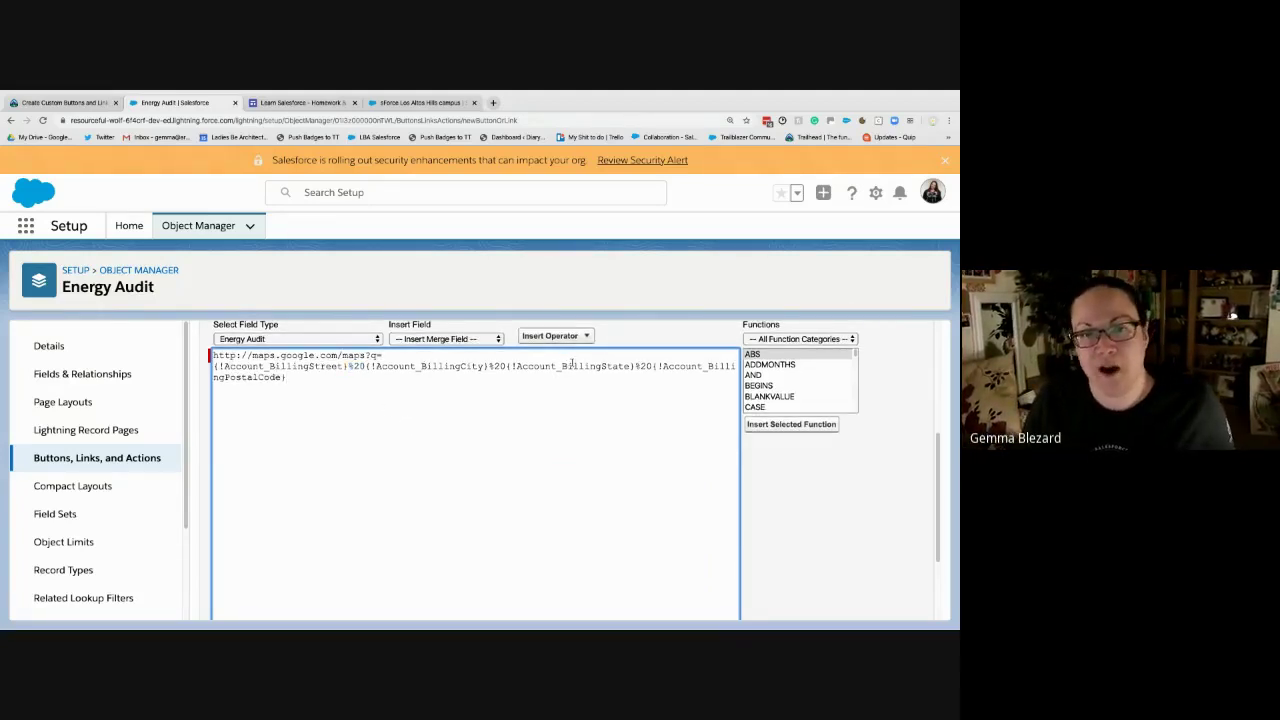
- Check the saving and page layout steps in Trailhead, and save the Map Location button on the Energy Audit object
{"action": "left_click", "coordinate": [65, 102]}
{"action": "scroll", "coordinate": [437, 554], "scroll_direction": "down", "scroll_amount": 3}
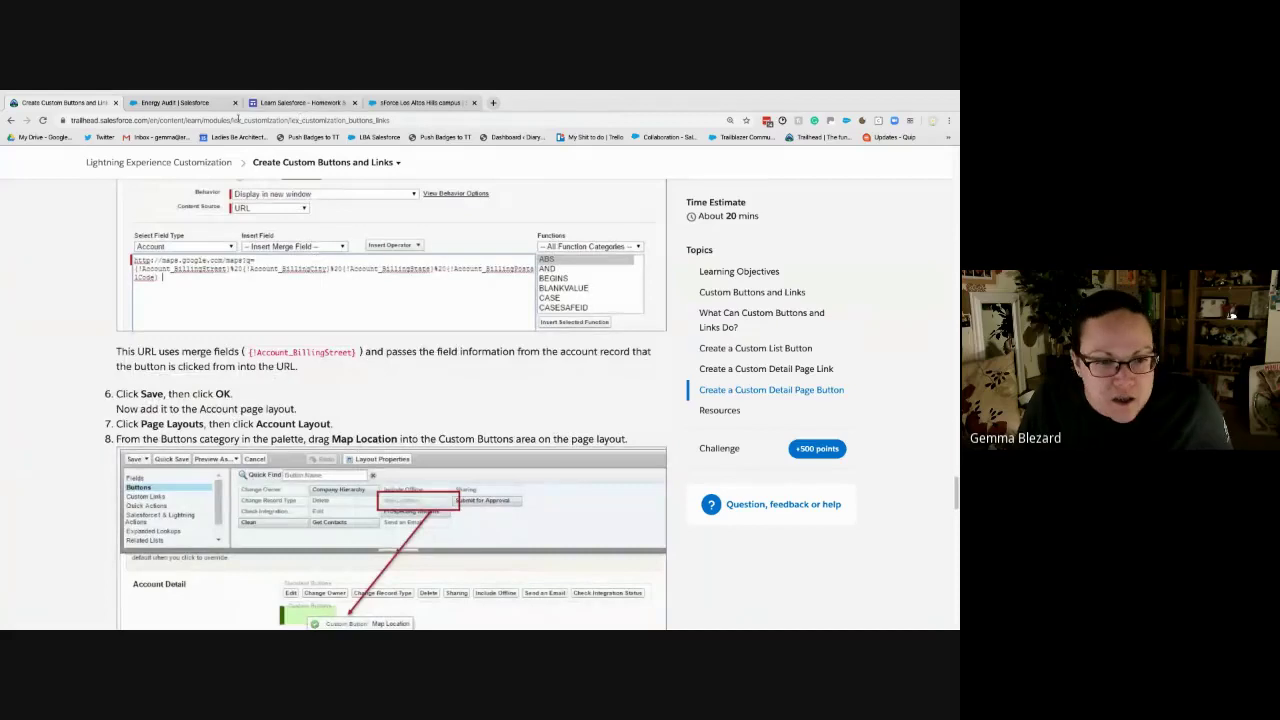
{"action": "left_click", "coordinate": [205, 105]}
{"action": "scroll", "coordinate": [450, 480], "scroll_direction": "down", "scroll_amount": 5}
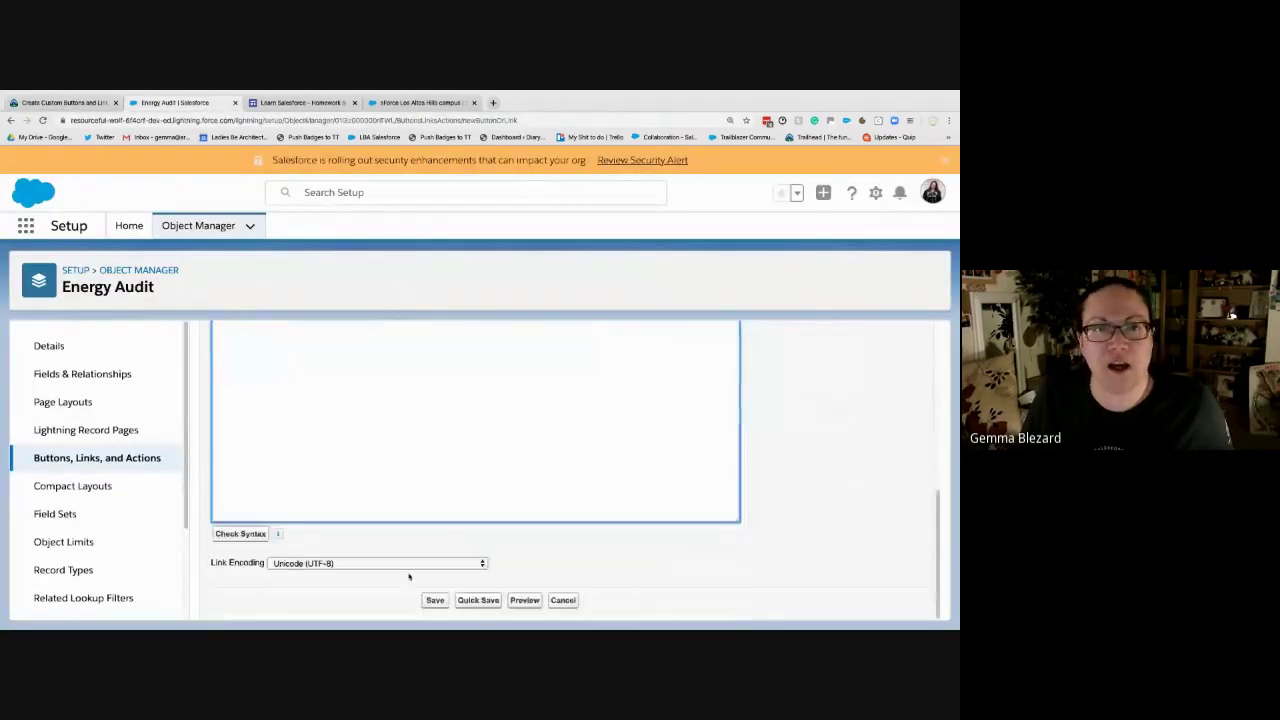
{"action": "left_click", "coordinate": [433, 600]}
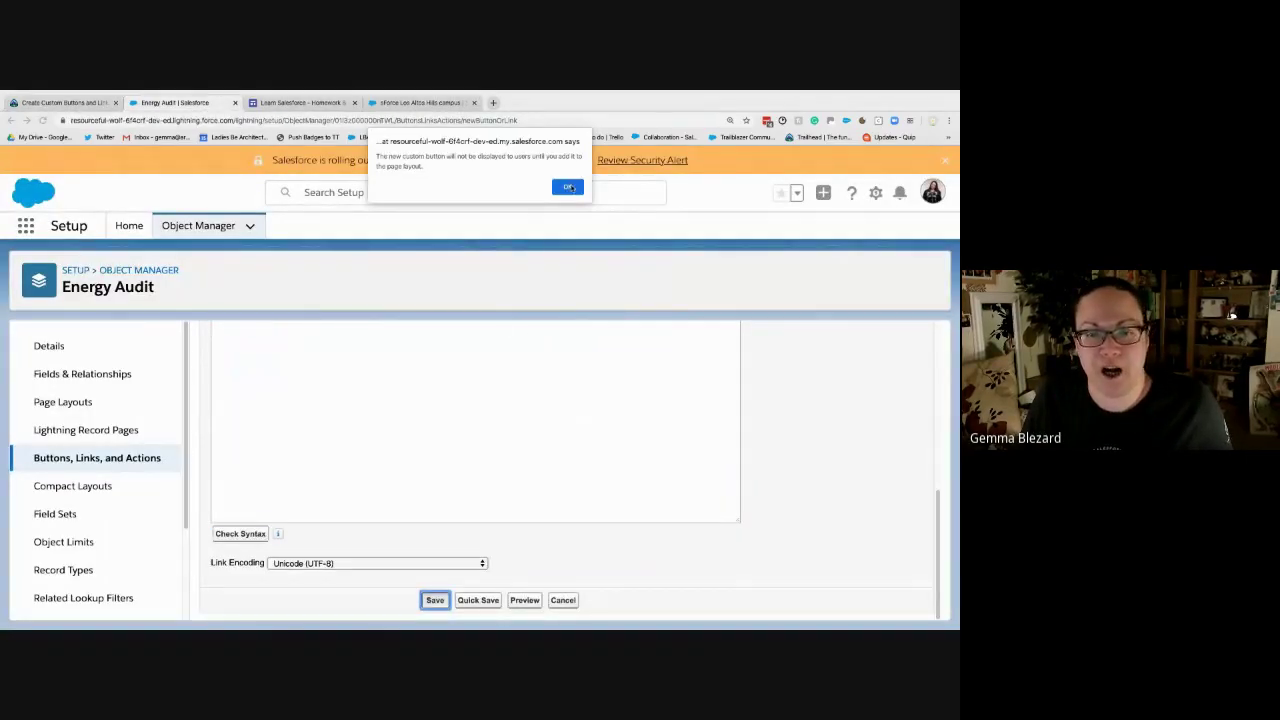
{"action": "left_click", "coordinate": [568, 187]}
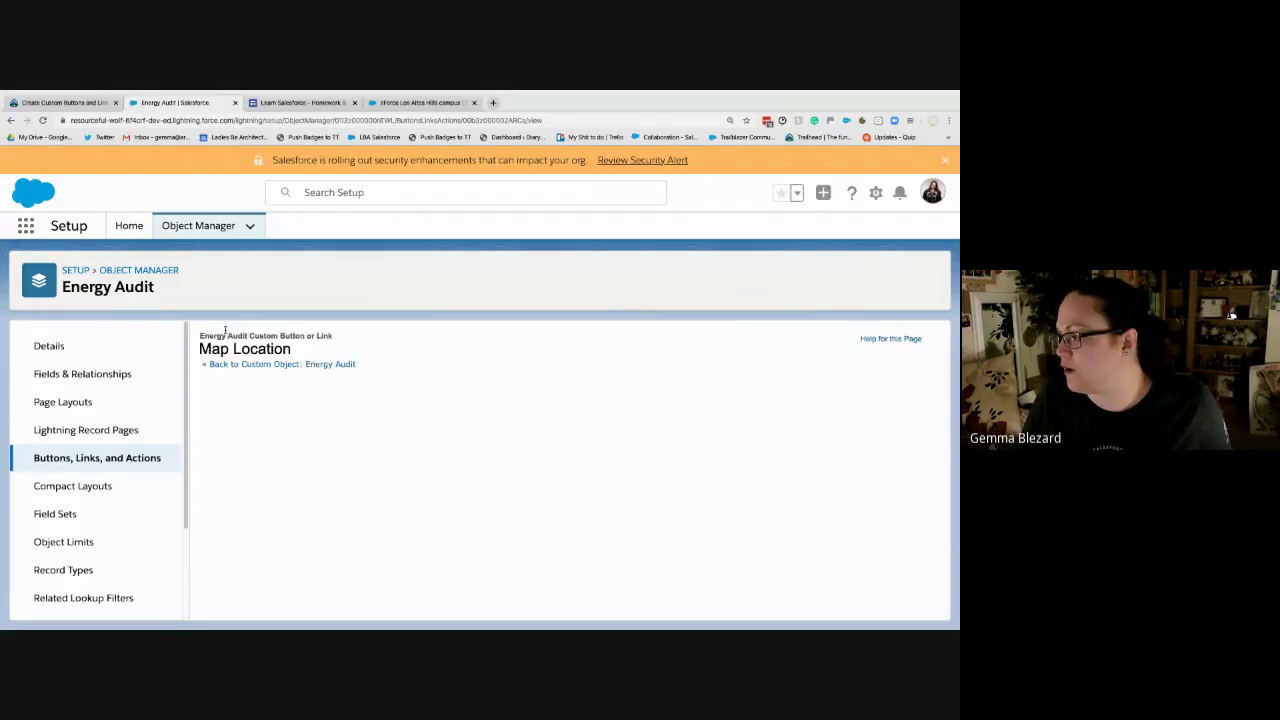
- Copy the URL from the saved Map Location button's details and delete the button from the Energy Audit object
{"action": "scroll", "coordinate": [451, 495], "scroll_direction": "down", "scroll_amount": 1}
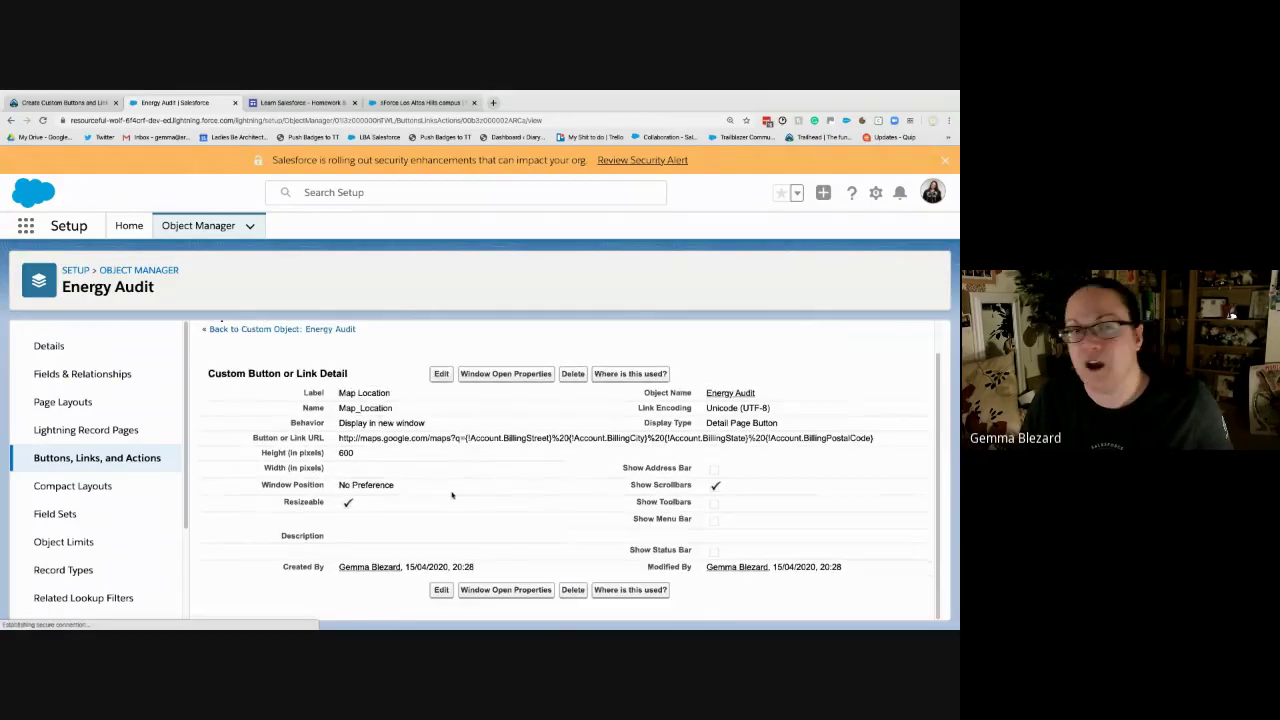
{"action": "left_click_drag", "start_coordinate": [880, 437], "coordinate": [338, 438]}
{"action": "key", "text": "ctrl+c"}
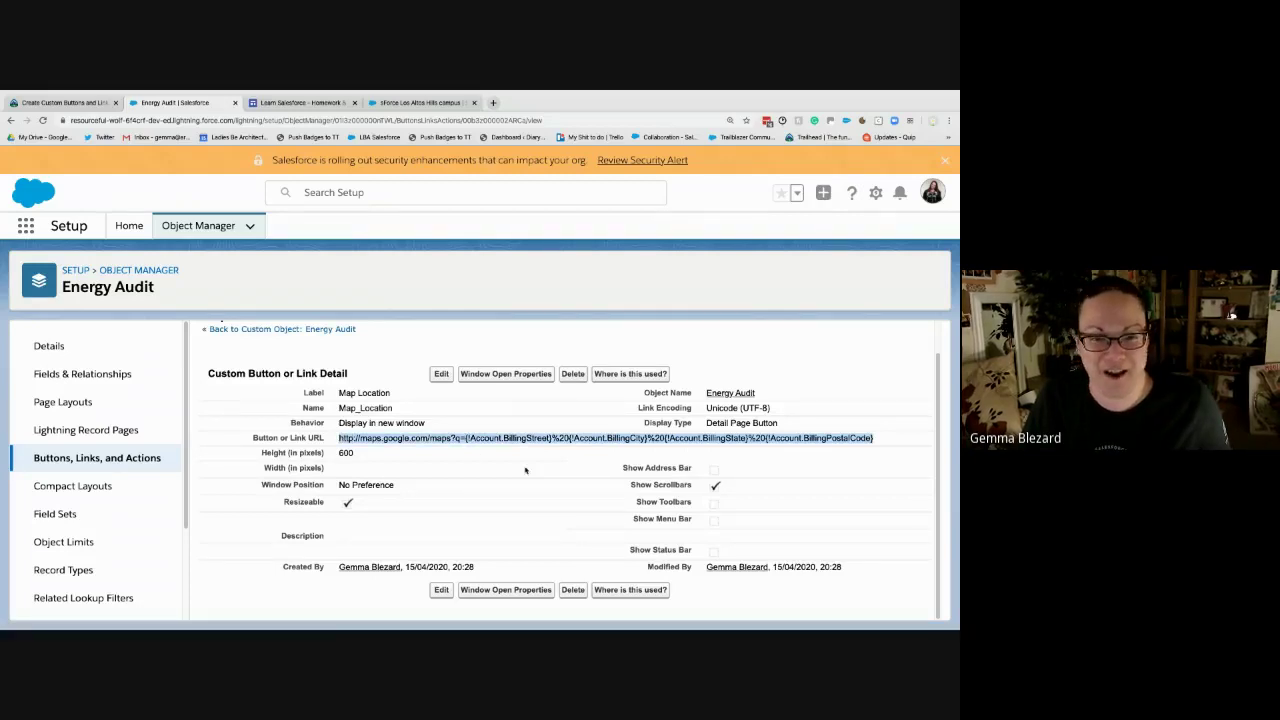
{"action": "left_click", "coordinate": [569, 375]}
{"action": "left_click", "coordinate": [563, 176]}
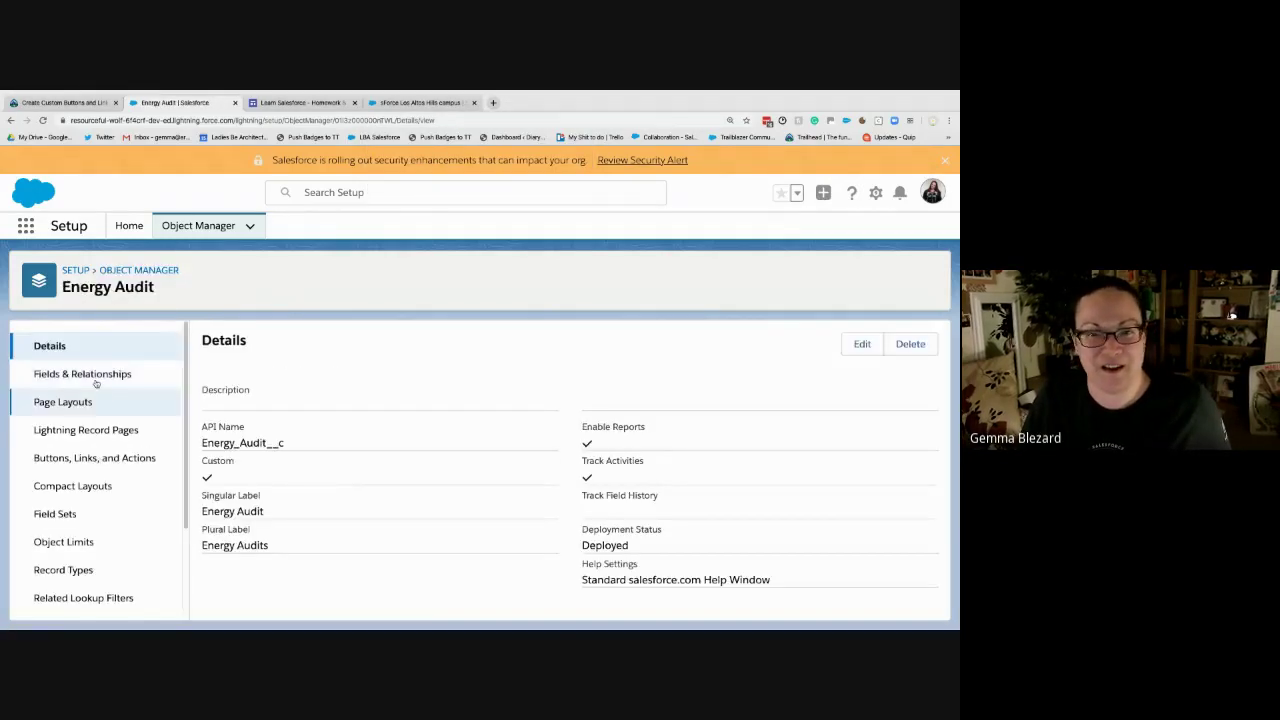
- Open the Account object in Object Manager and start a new custom button or link for it
{"action": "left_click", "coordinate": [168, 270]}
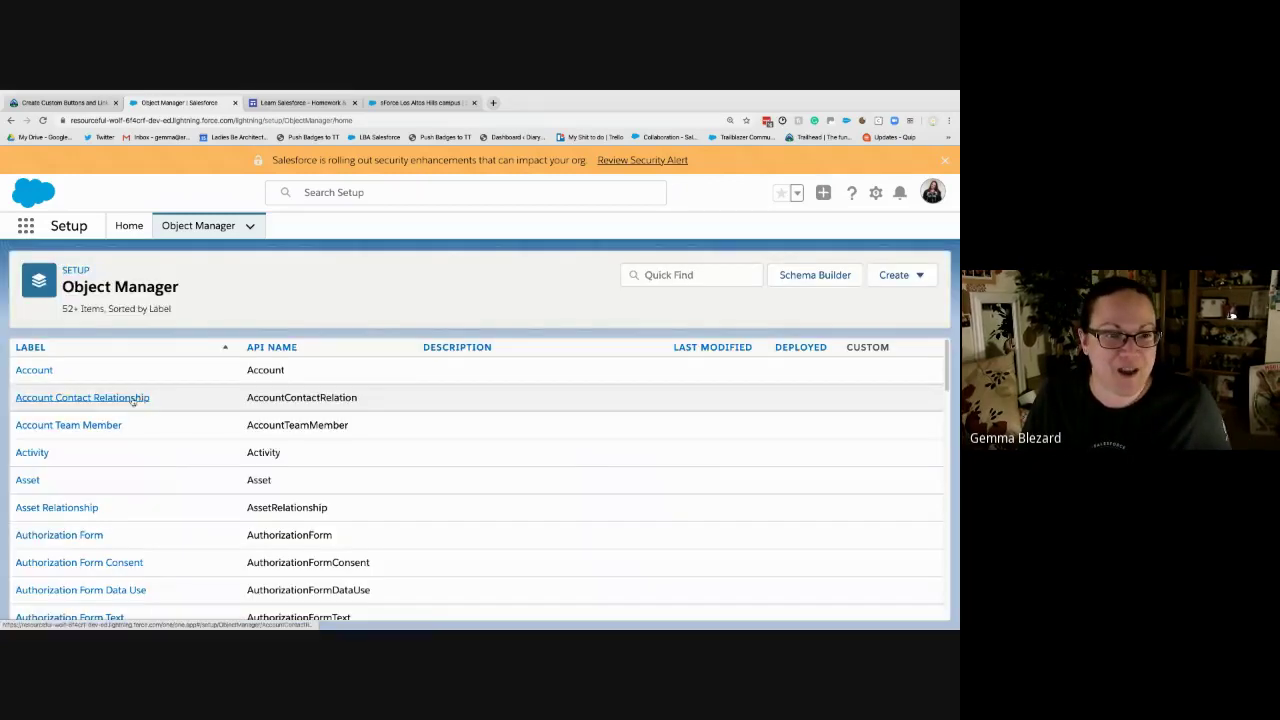
{"action": "left_click", "coordinate": [34, 371]}
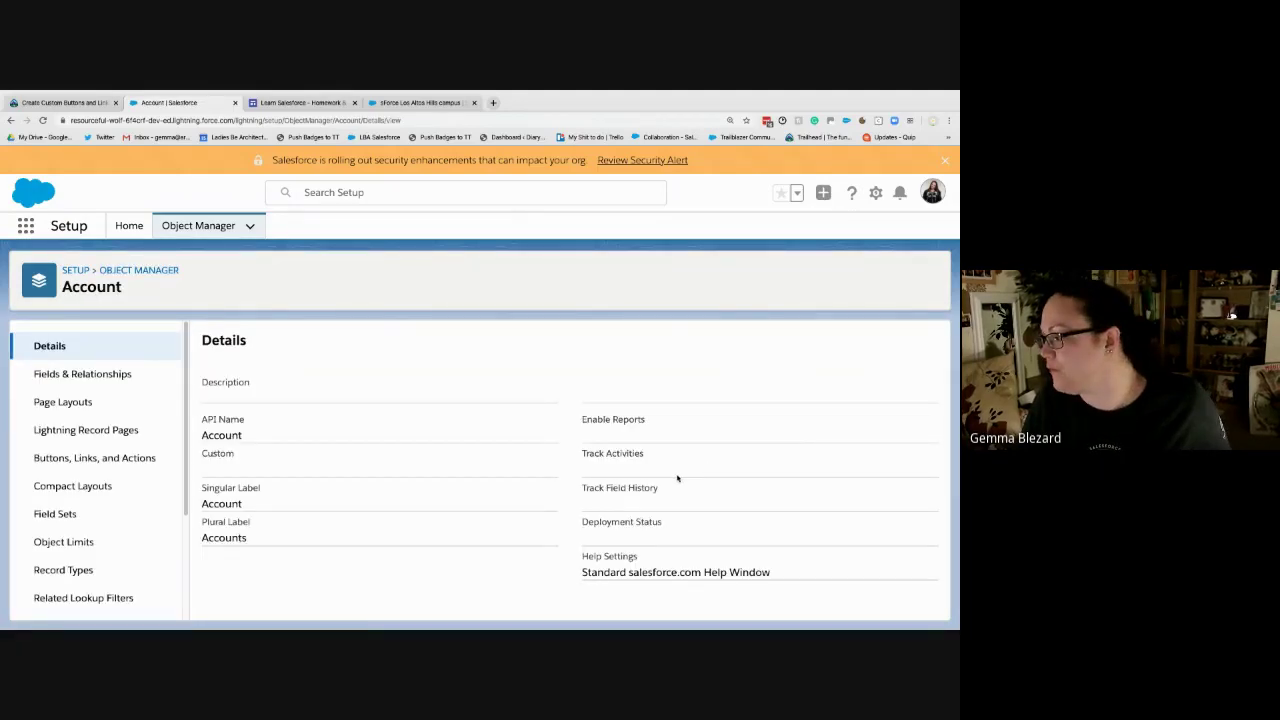
{"action": "left_click", "coordinate": [122, 378]}
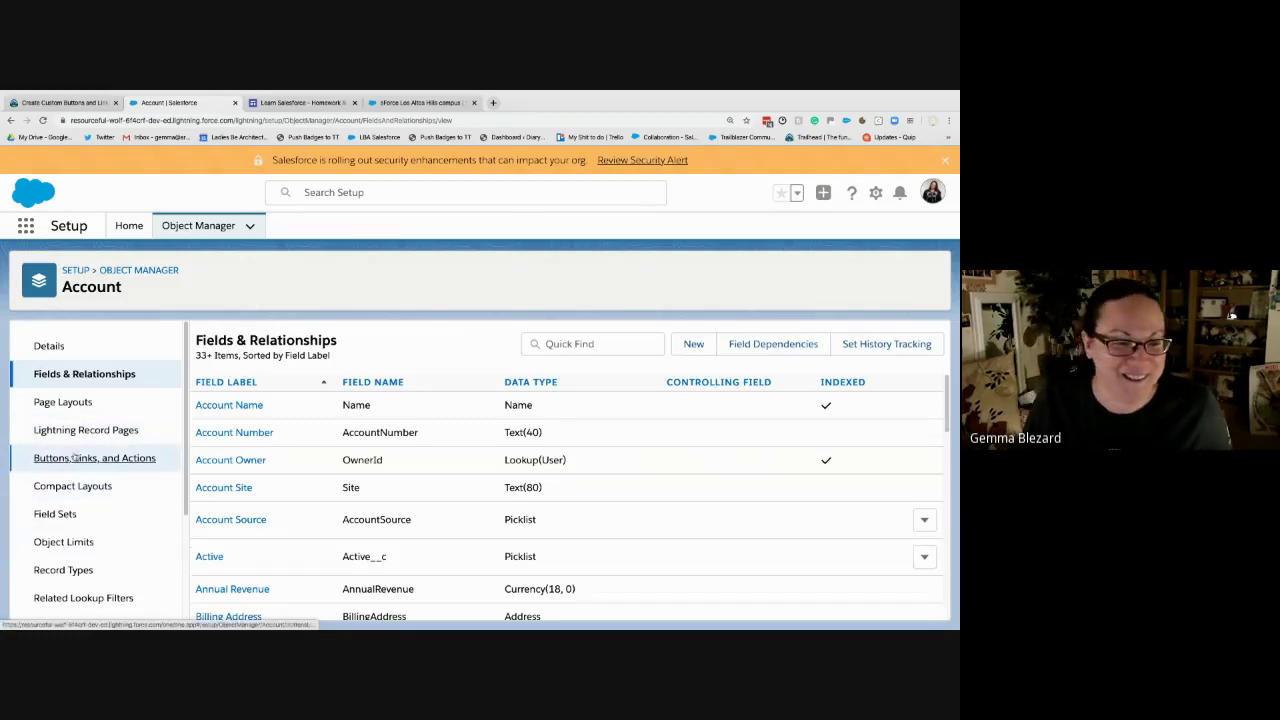
{"action": "left_click", "coordinate": [107, 455]}
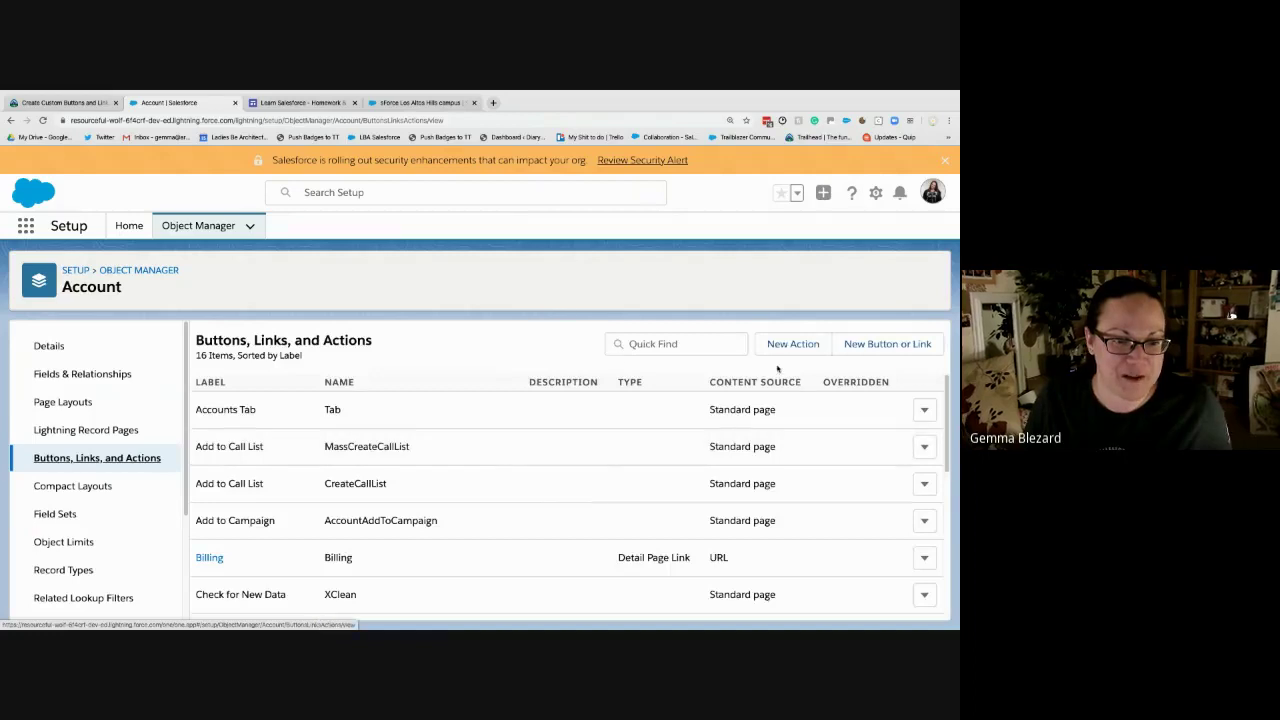
{"action": "left_click", "coordinate": [870, 346]}
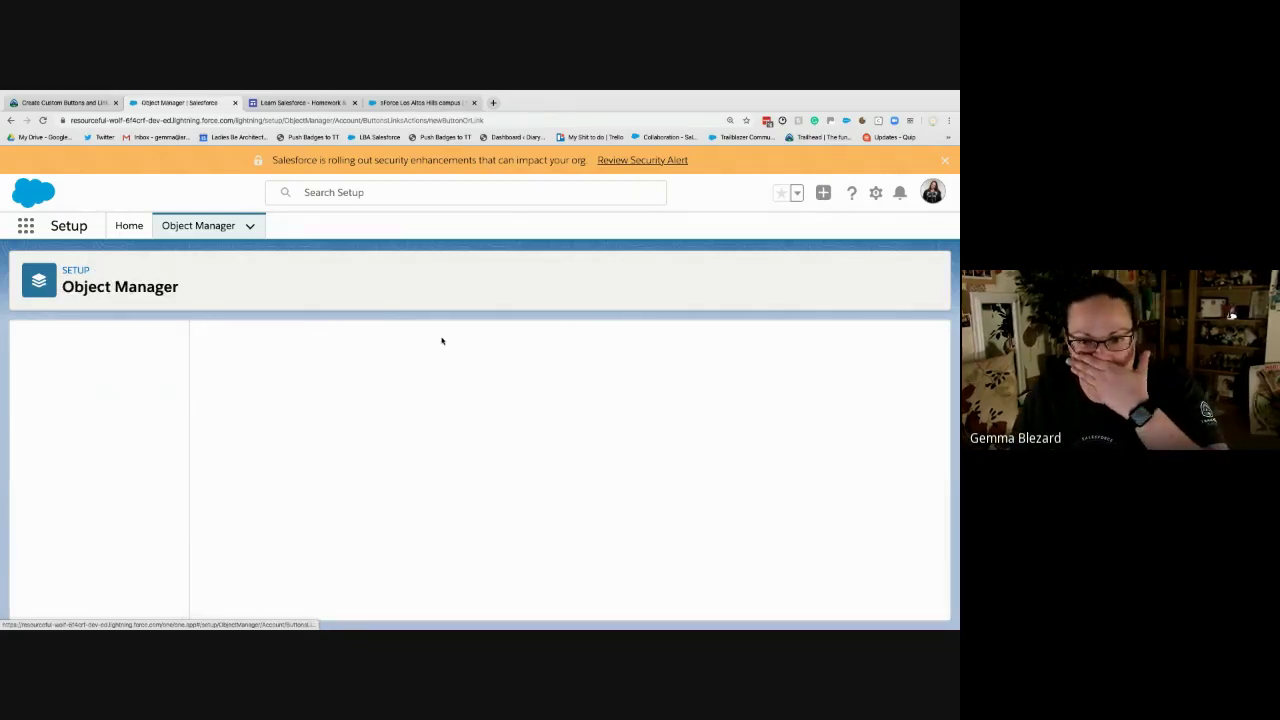
{"action": "right_click", "coordinate": [443, 340]}
{"action": "left_click", "coordinate": [374, 277]}
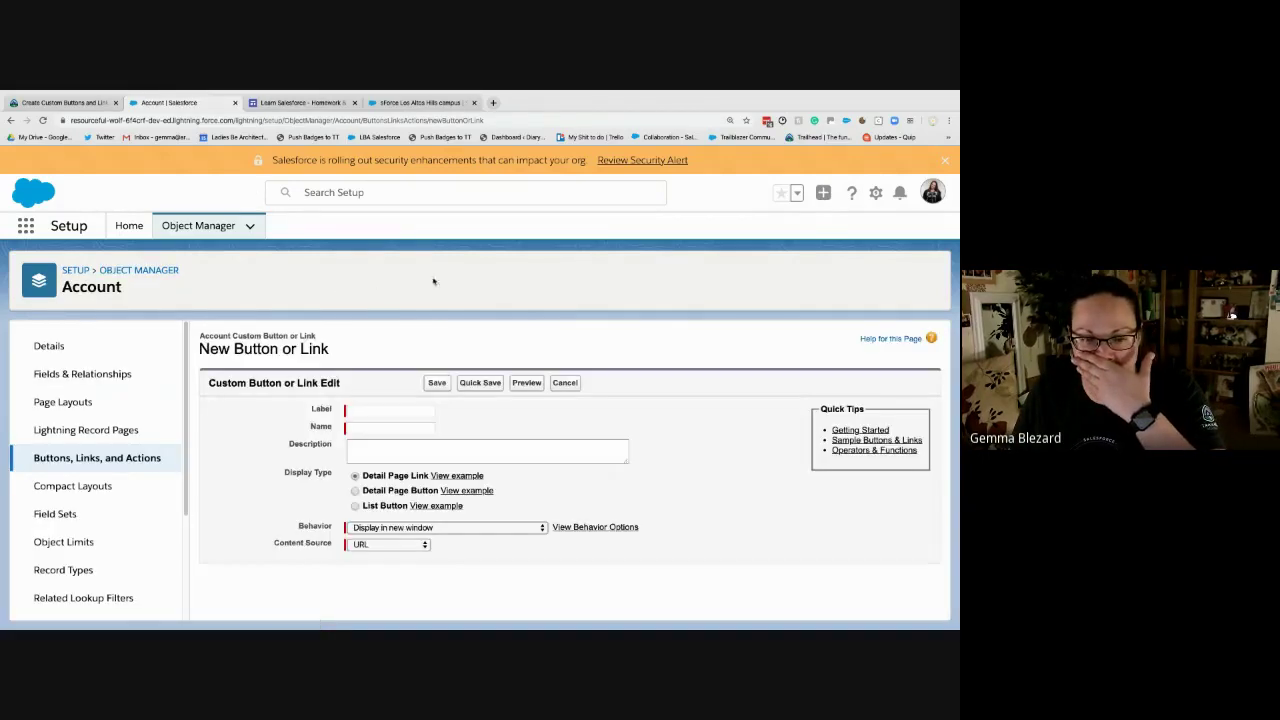
- Label the new Account button Map Location and set its display type to Detail Page Button
{"action": "left_click", "coordinate": [362, 409]}
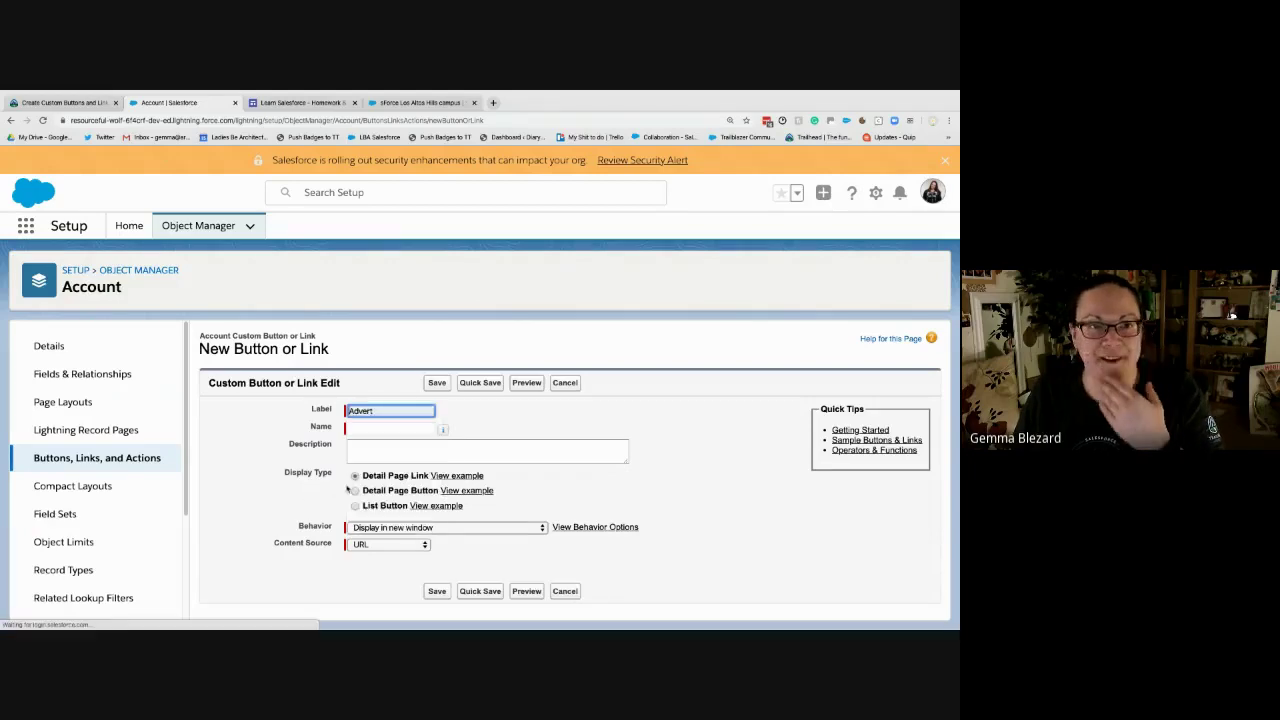
{"action": "left_click", "coordinate": [354, 491]}
{"action": "left_click", "coordinate": [366, 409]}
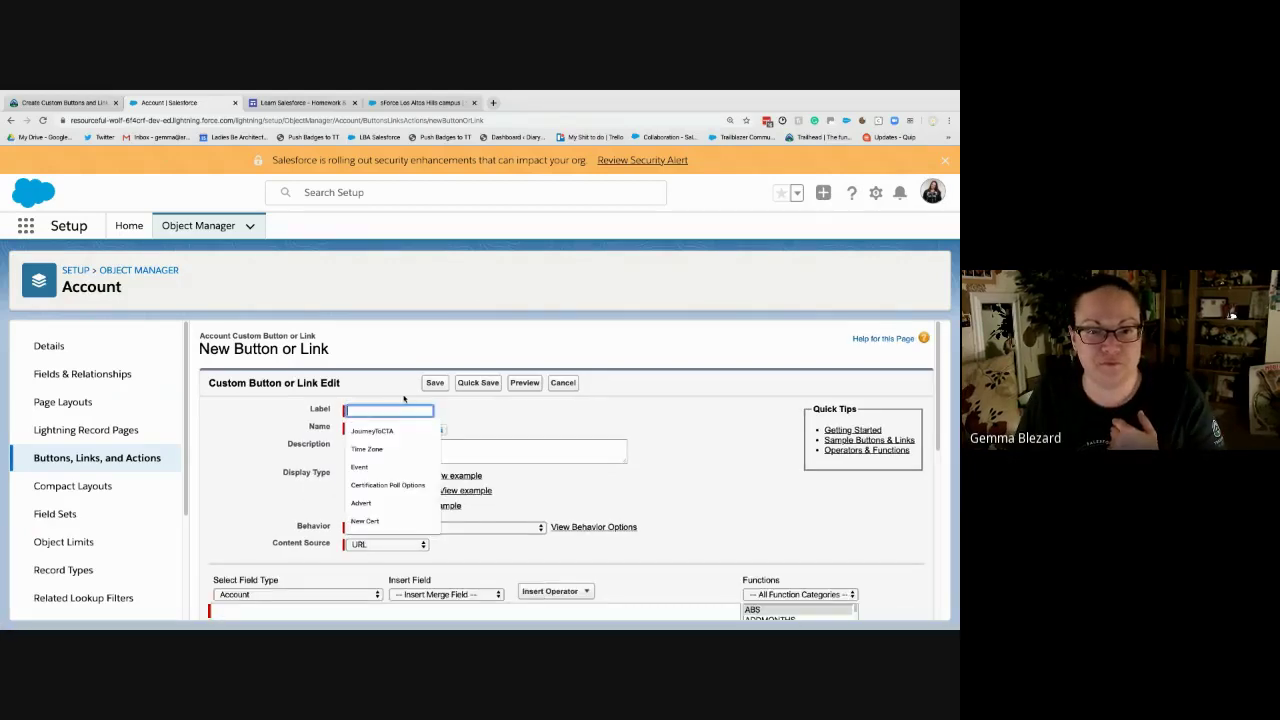
{"action": "type", "text": "Map Location"}
{"action": "left_click", "coordinate": [392, 432]}
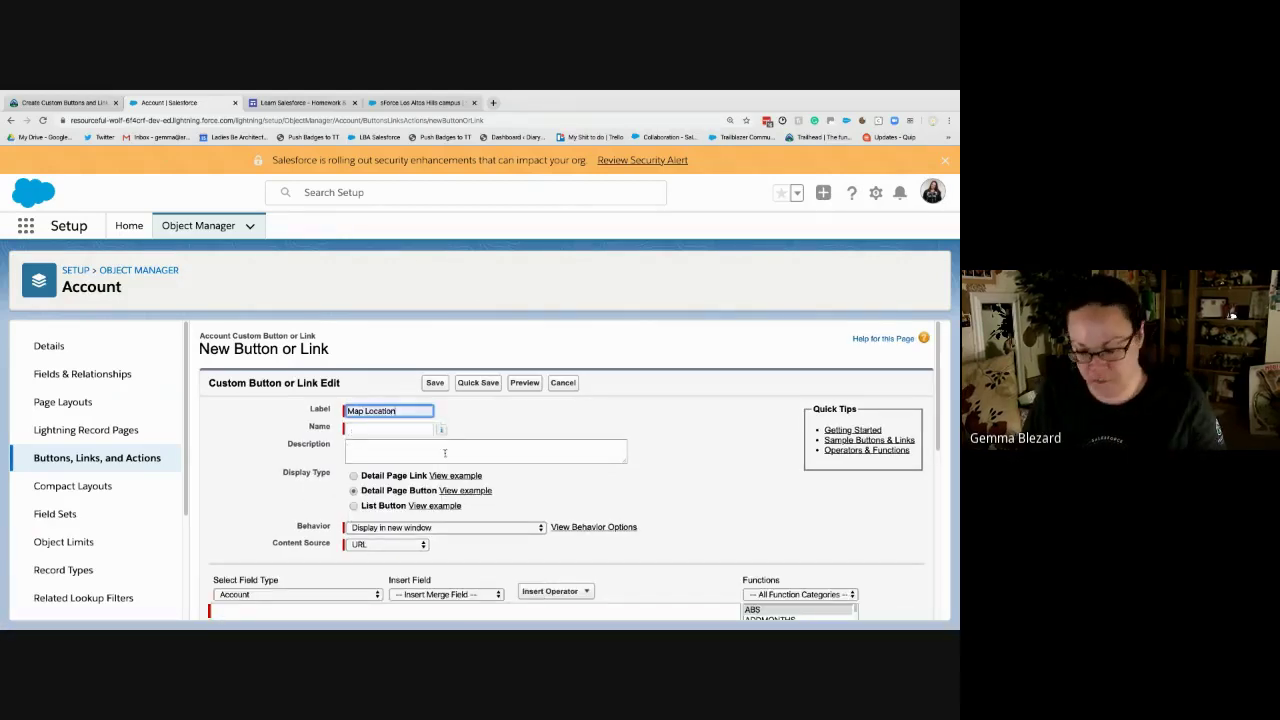
{"action": "left_click", "coordinate": [400, 452]}
- Paste the copied Google Maps URL with the Account billing address merge fields as the button's content and save the button
{"action": "scroll", "coordinate": [400, 452], "scroll_direction": "down", "scroll_amount": 3}
{"action": "left_click", "coordinate": [284, 420]}
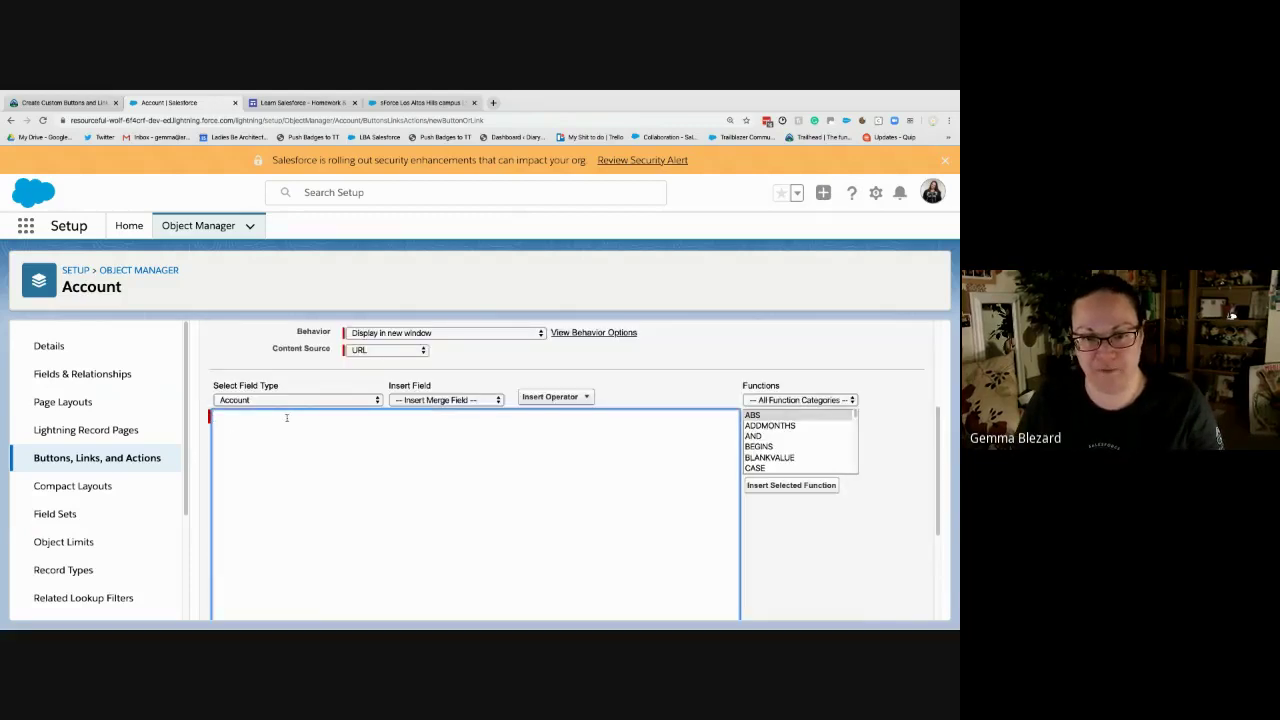
{"action": "key", "text": "ctrl+v"}
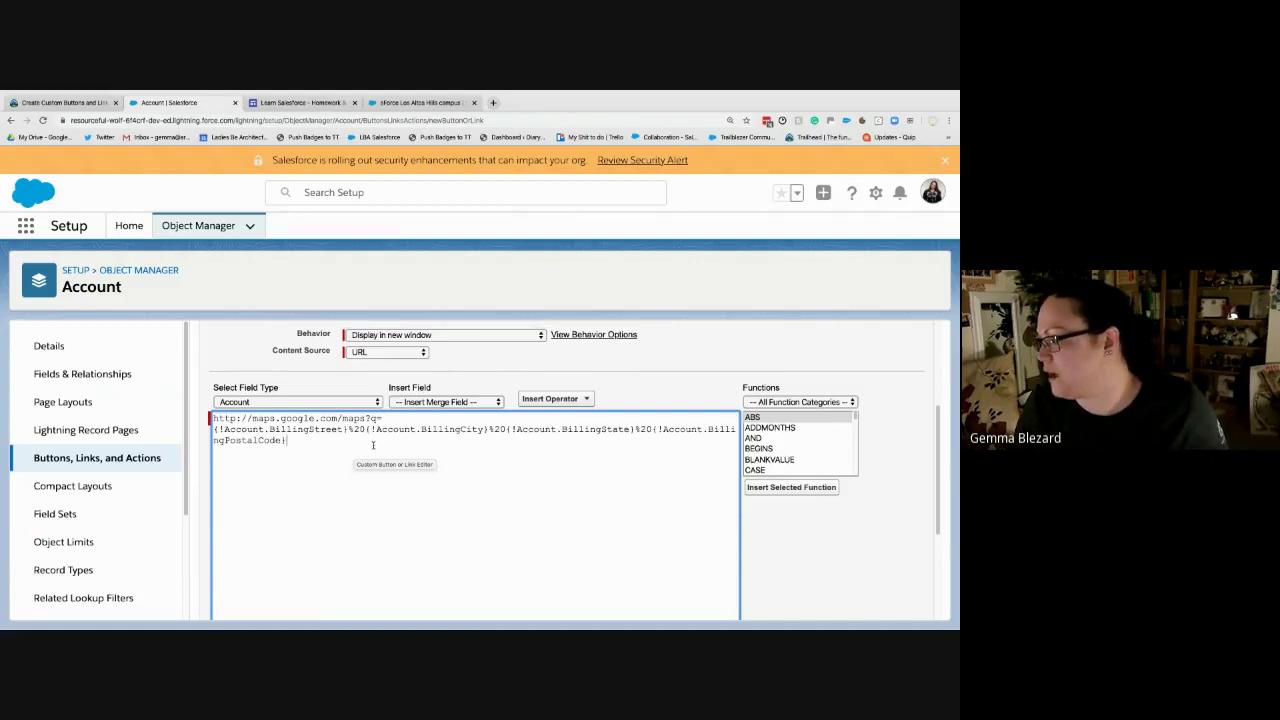
{"action": "scroll", "coordinate": [370, 444], "scroll_direction": "up", "scroll_amount": 2}
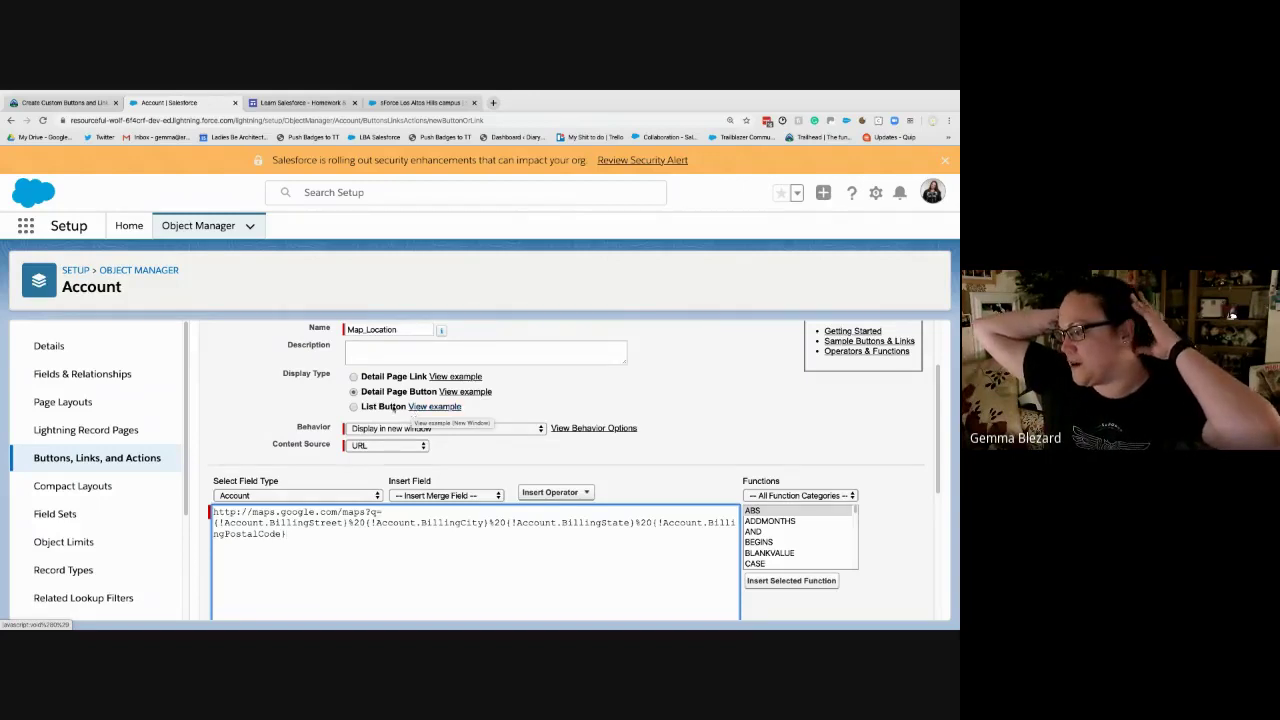
{"action": "left_click", "coordinate": [75, 287]}
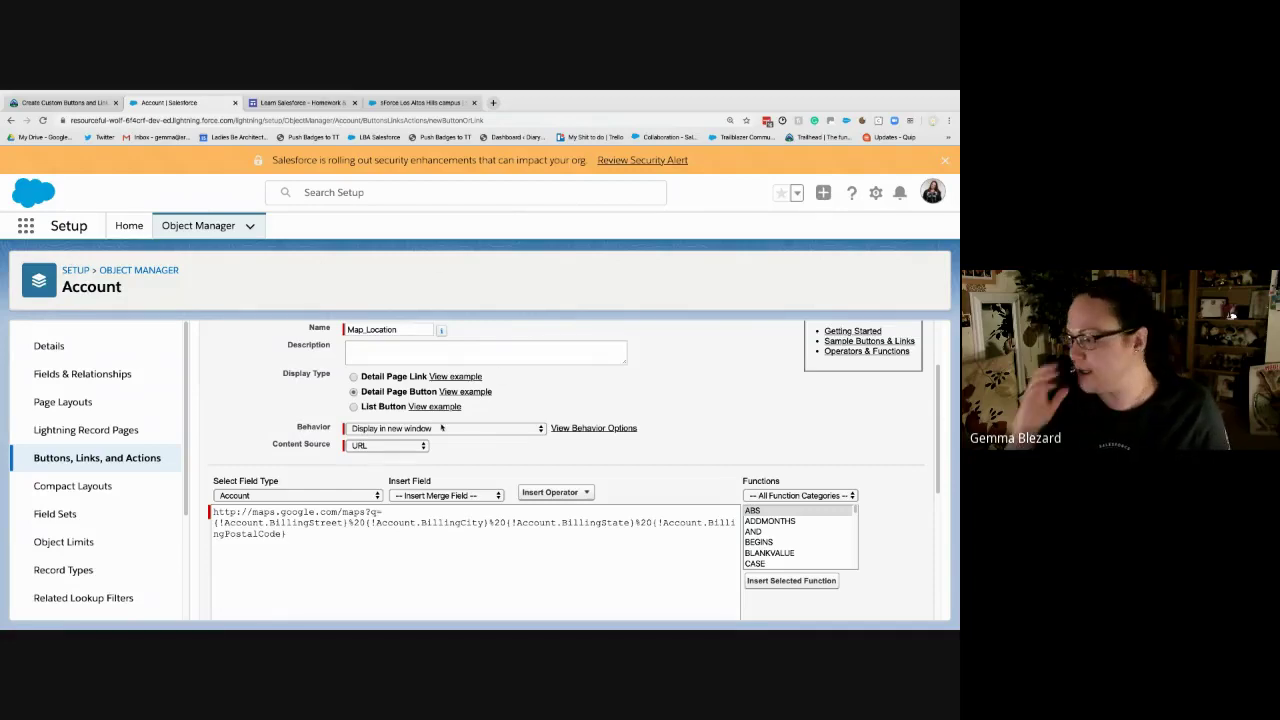
{"action": "scroll", "coordinate": [440, 434], "scroll_direction": "down", "scroll_amount": 5}
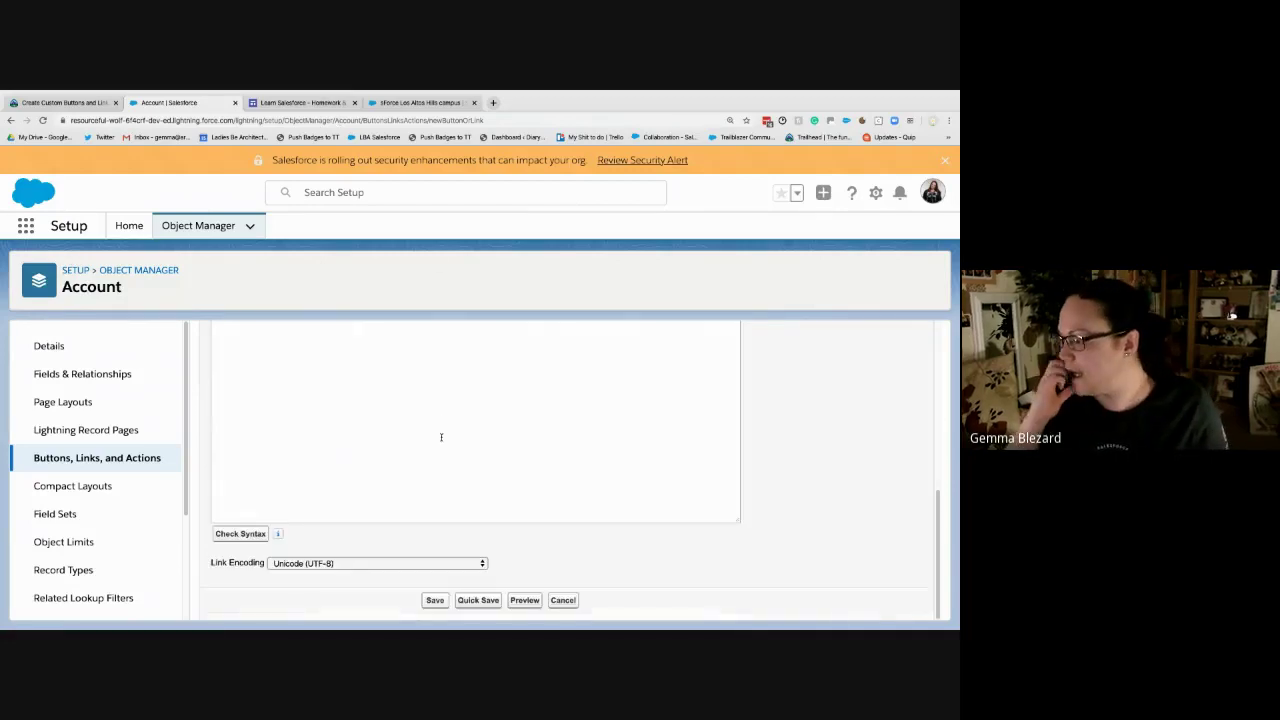
{"action": "left_click", "coordinate": [435, 601]}
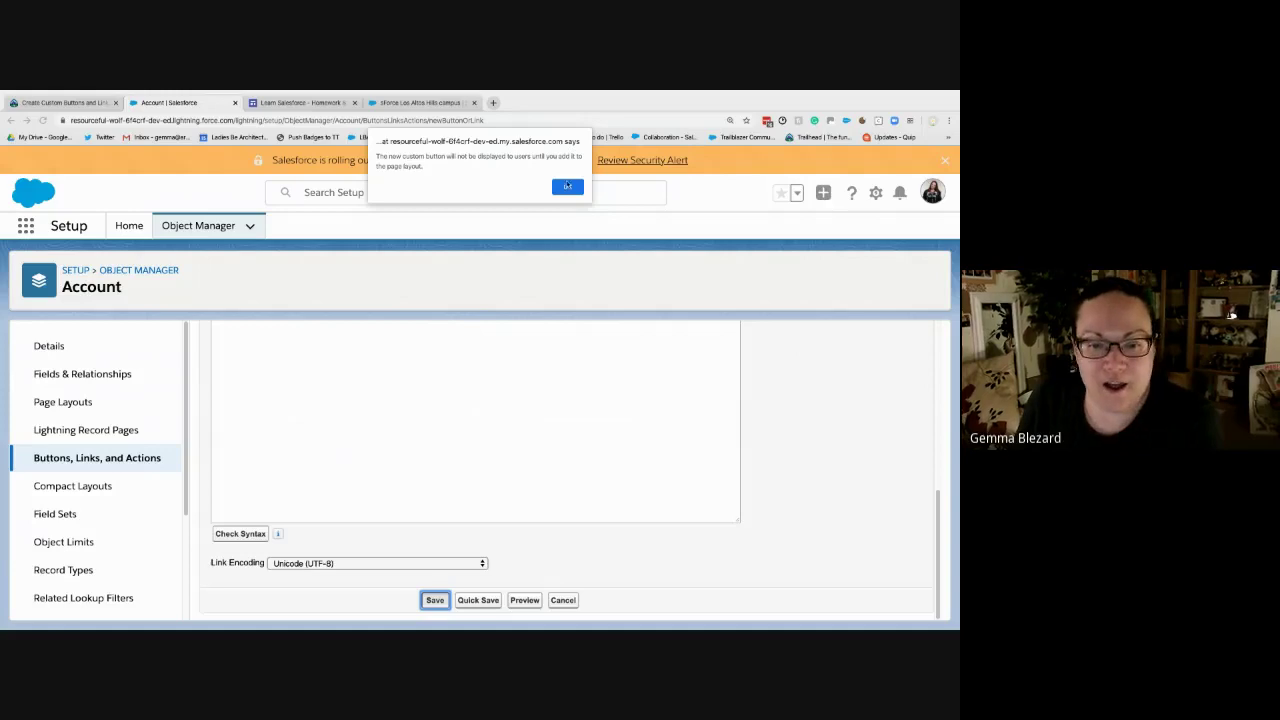
{"action": "left_click", "coordinate": [567, 187]}
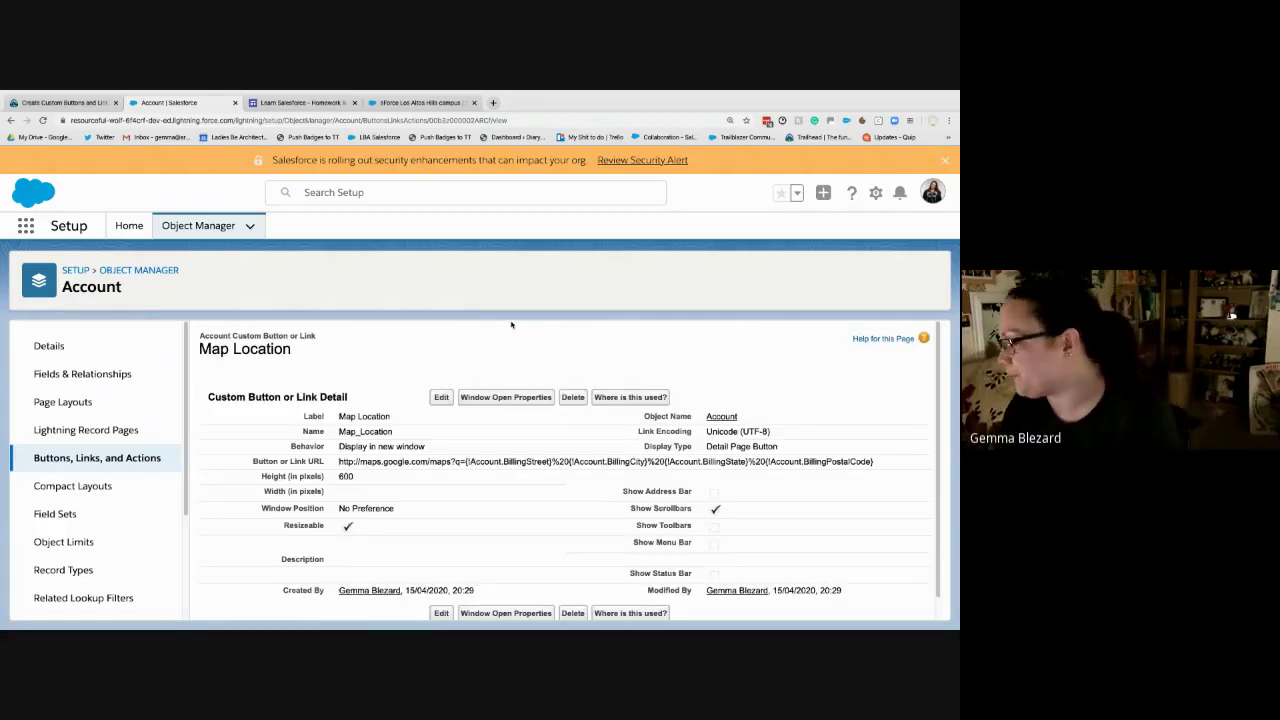
- Add the Map Location button to the Custom Buttons area of the Account Layout page layout and save it
{"action": "scroll", "coordinate": [511, 325], "scroll_direction": "down", "scroll_amount": 1}
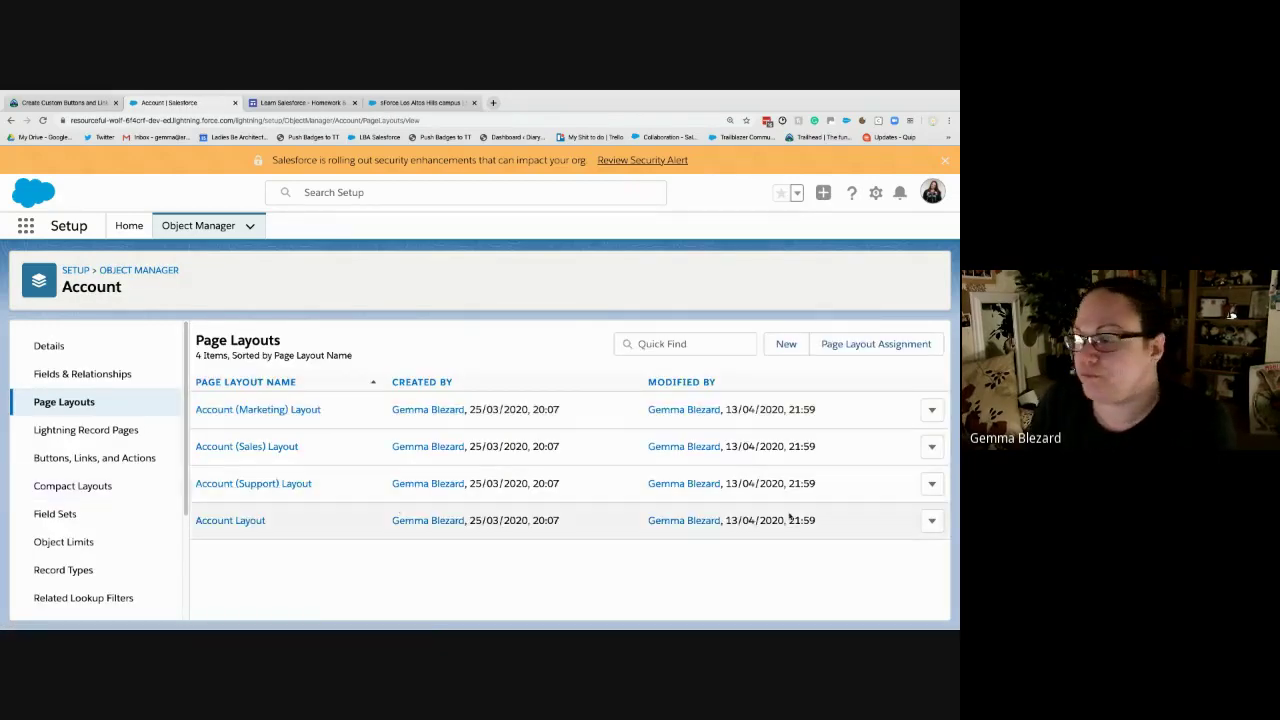
{"action": "left_click", "coordinate": [230, 521]}
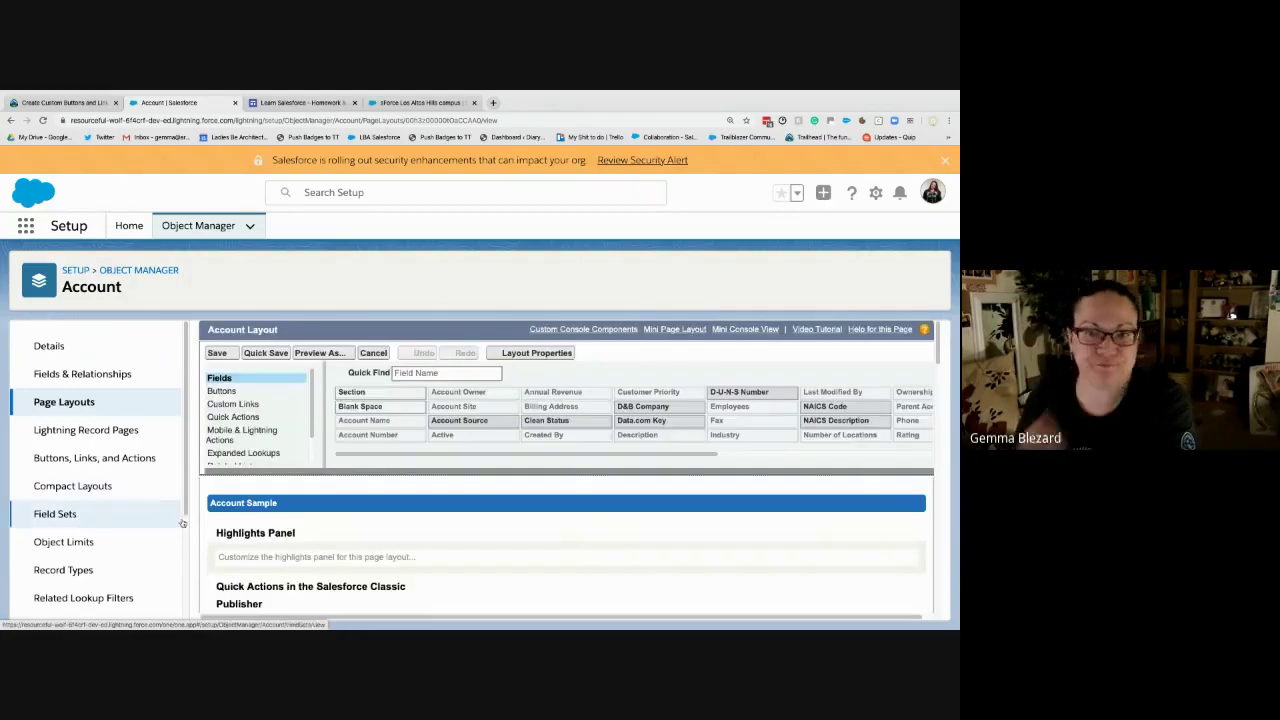
{"action": "scroll", "coordinate": [379, 547], "scroll_direction": "down", "scroll_amount": 2}
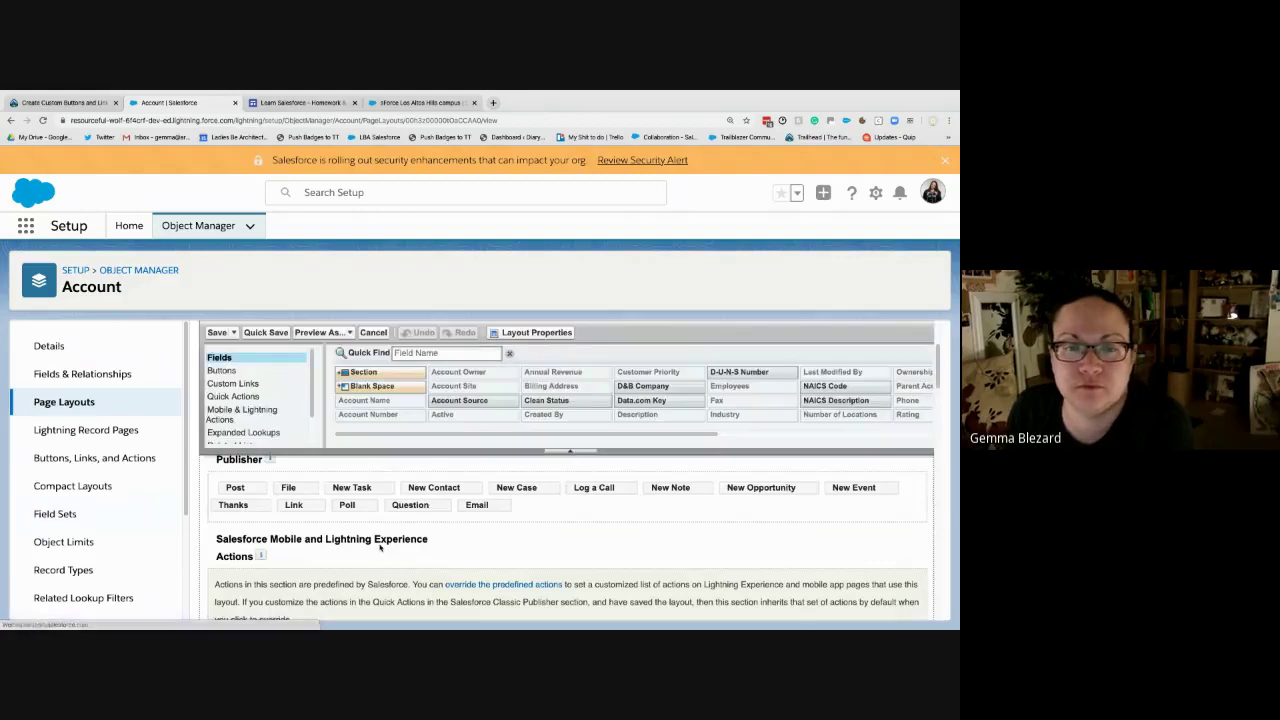
{"action": "left_click", "coordinate": [239, 375]}
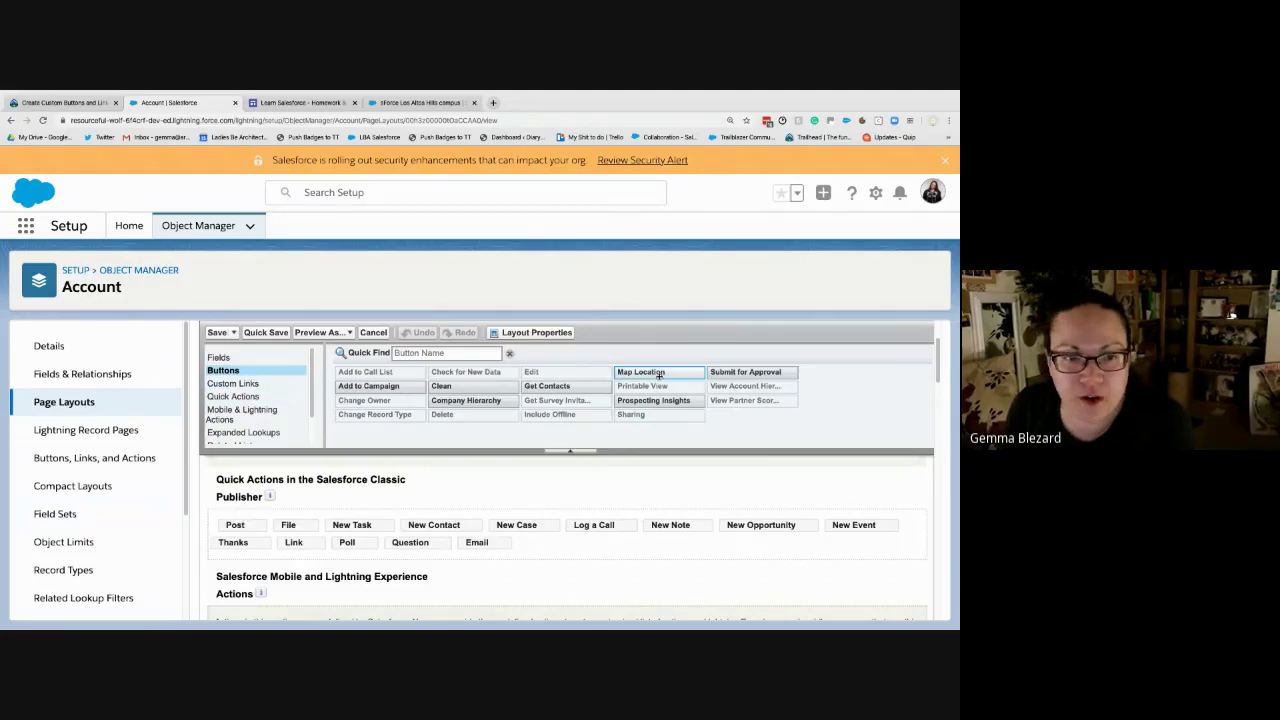
{"action": "left_click_drag", "start_coordinate": [656, 373], "coordinate": [660, 375]}
{"action": "left_click_drag", "start_coordinate": [530, 596], "coordinate": [290, 587]}
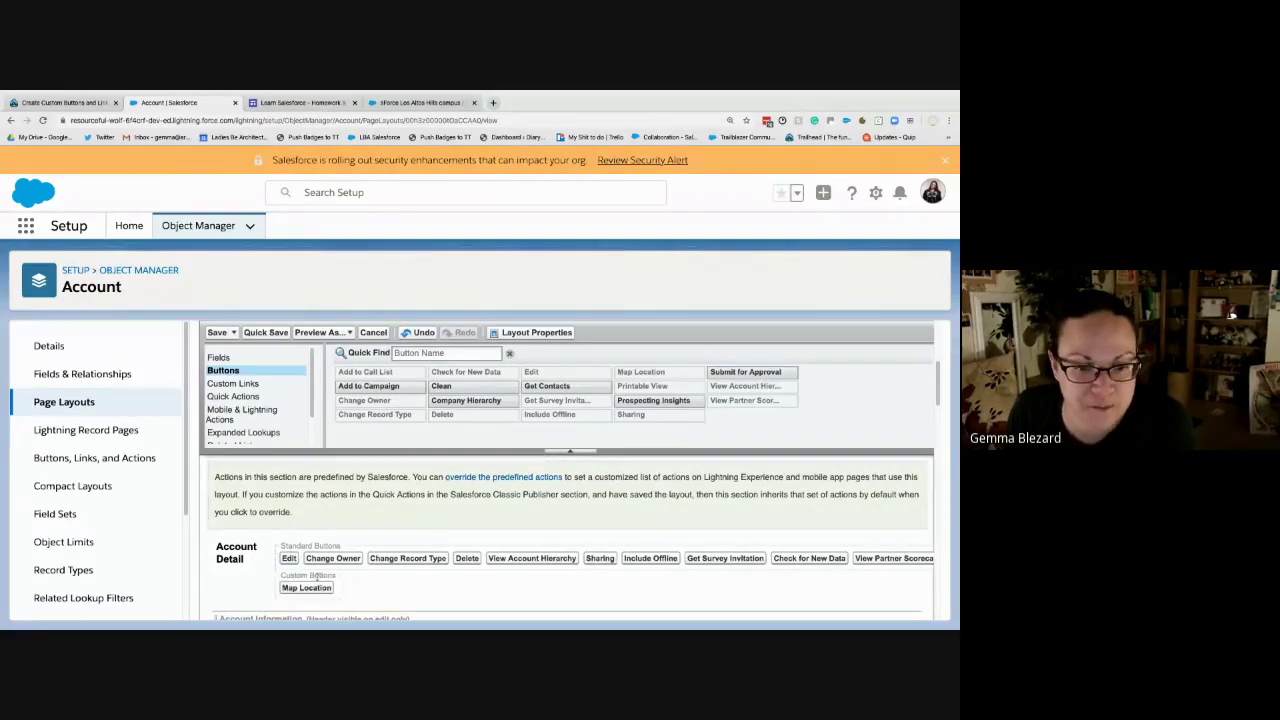
{"action": "scroll", "coordinate": [316, 577], "scroll_direction": "down", "scroll_amount": 1}
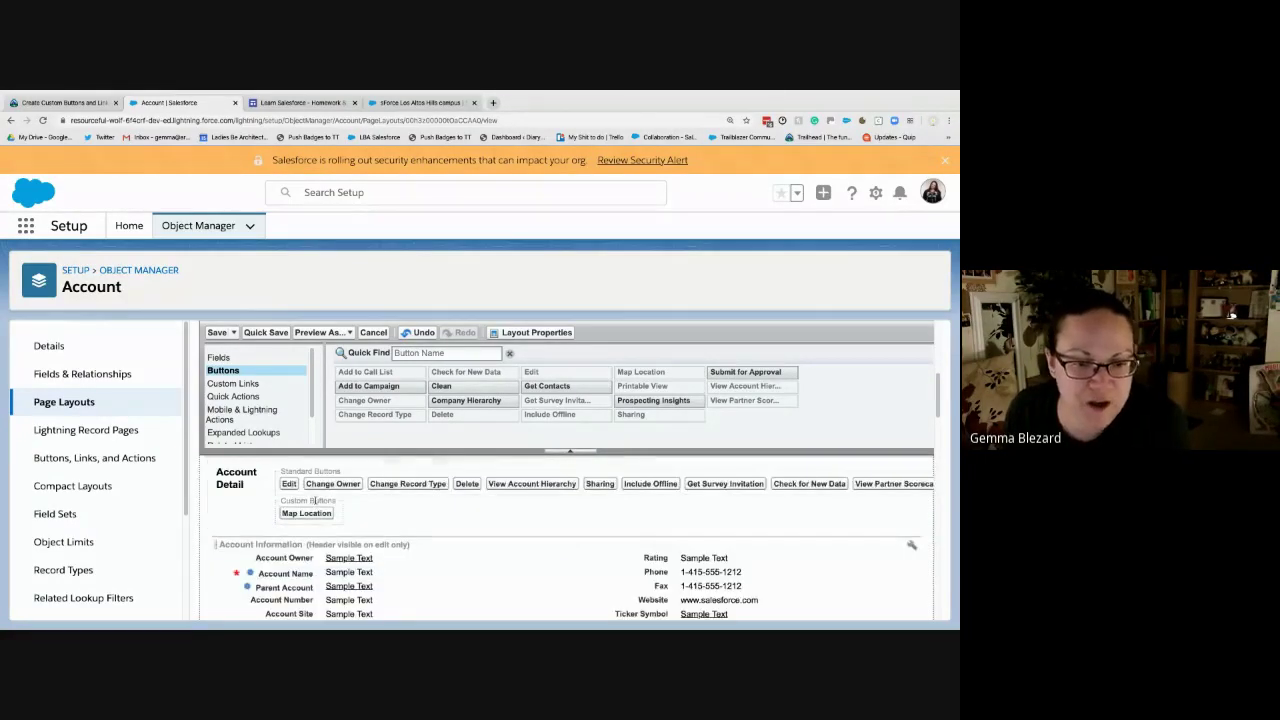
{"action": "left_click", "coordinate": [218, 332]}
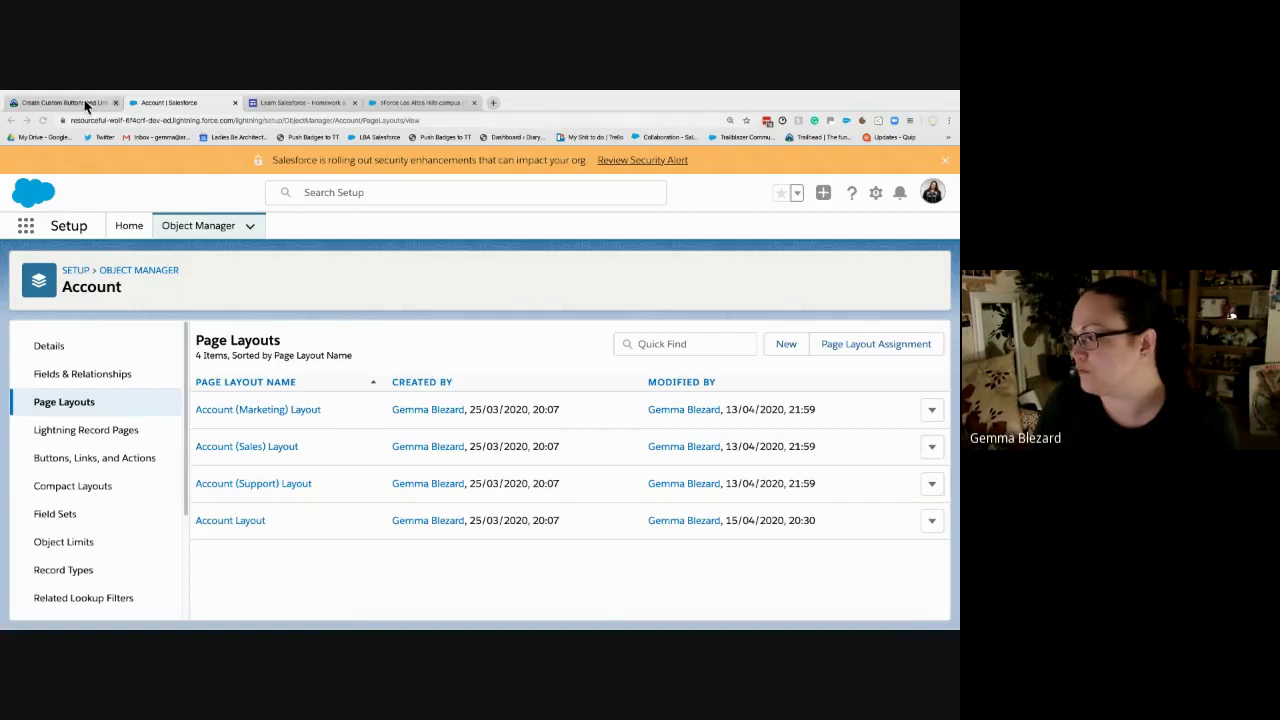
- Open the sForce account from the sForce Los Altos Hills campus energy audit and look through its details
{"action": "left_click", "coordinate": [418, 102]}
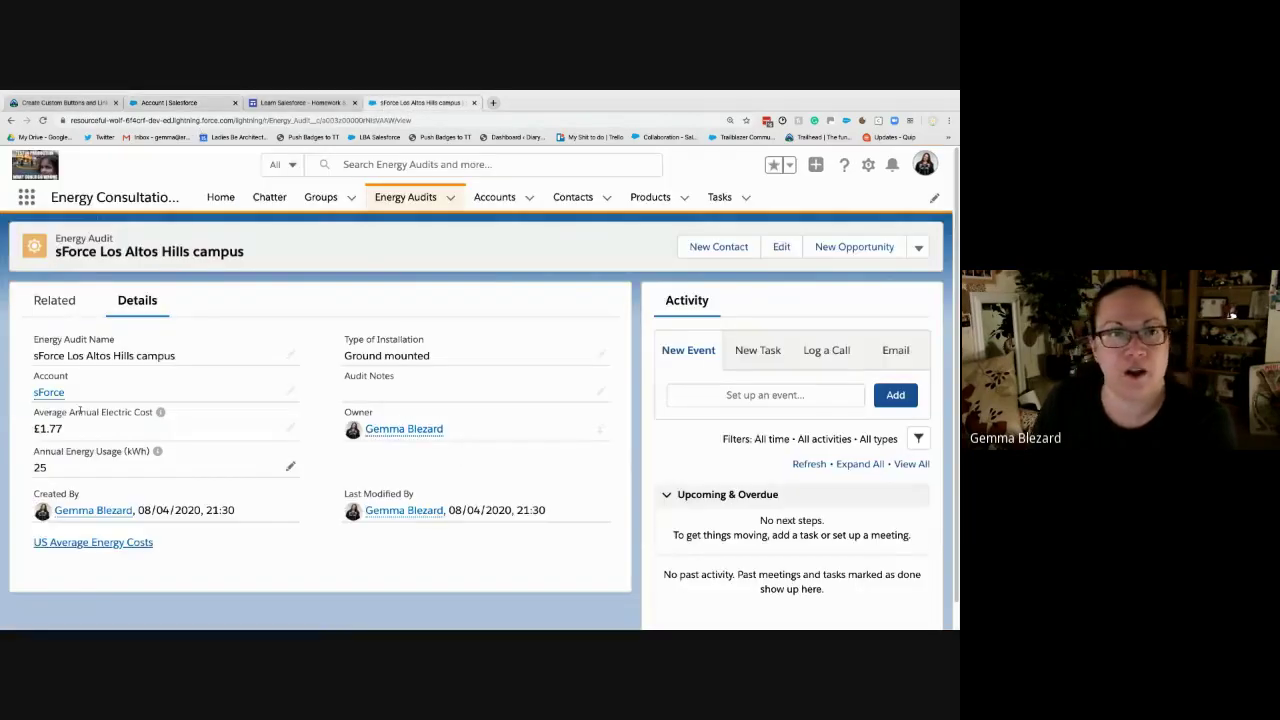
{"action": "left_click", "coordinate": [55, 393]}
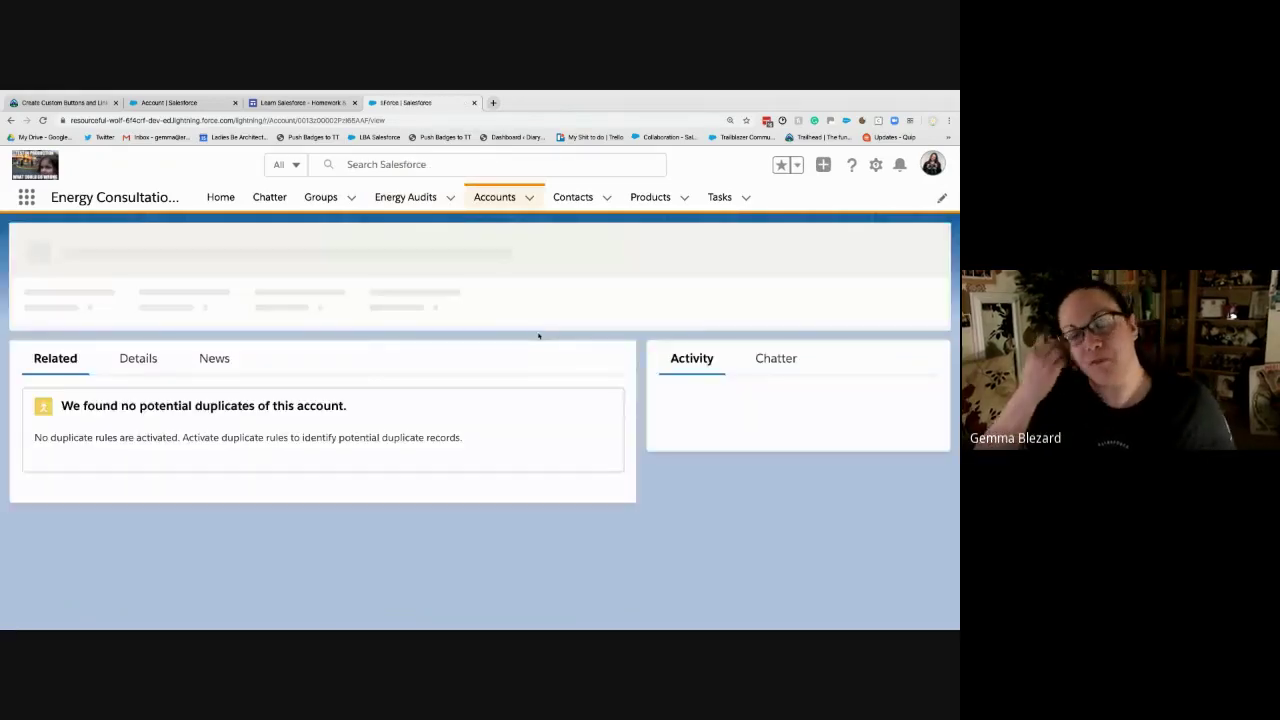
{"action": "left_click", "coordinate": [135, 360]}
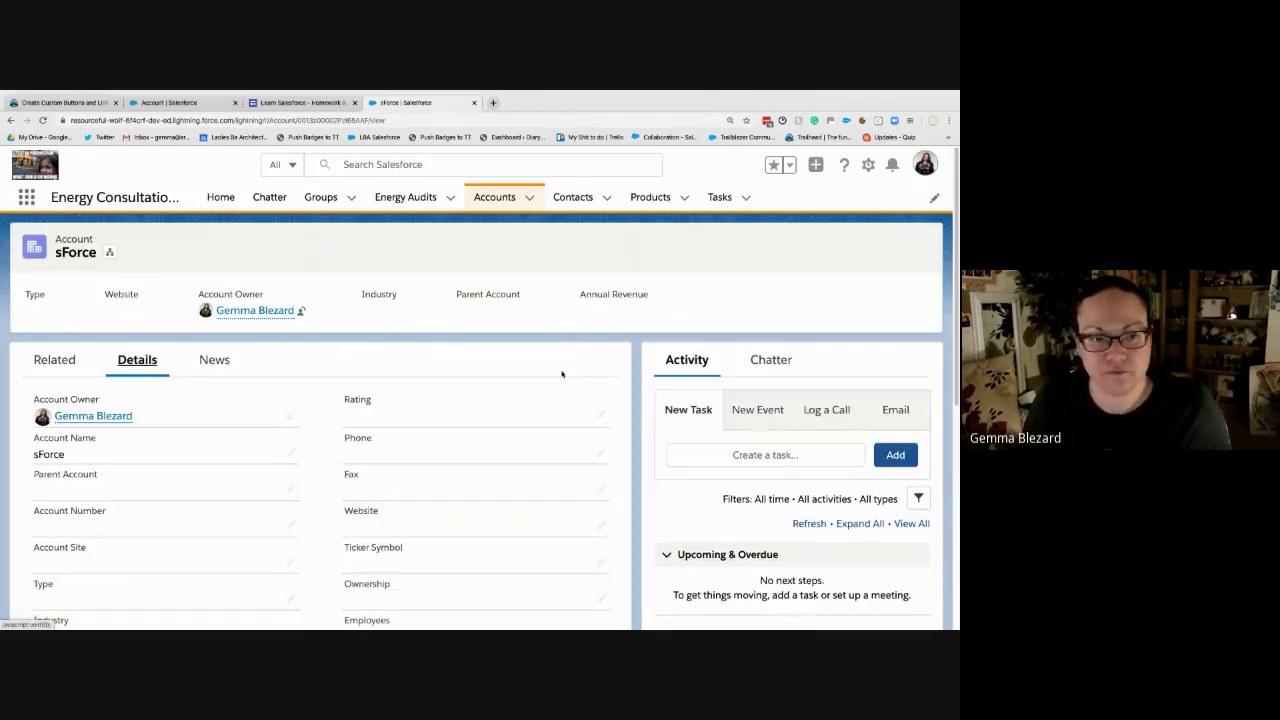
{"action": "scroll", "coordinate": [236, 487], "scroll_direction": "down", "scroll_amount": 3}
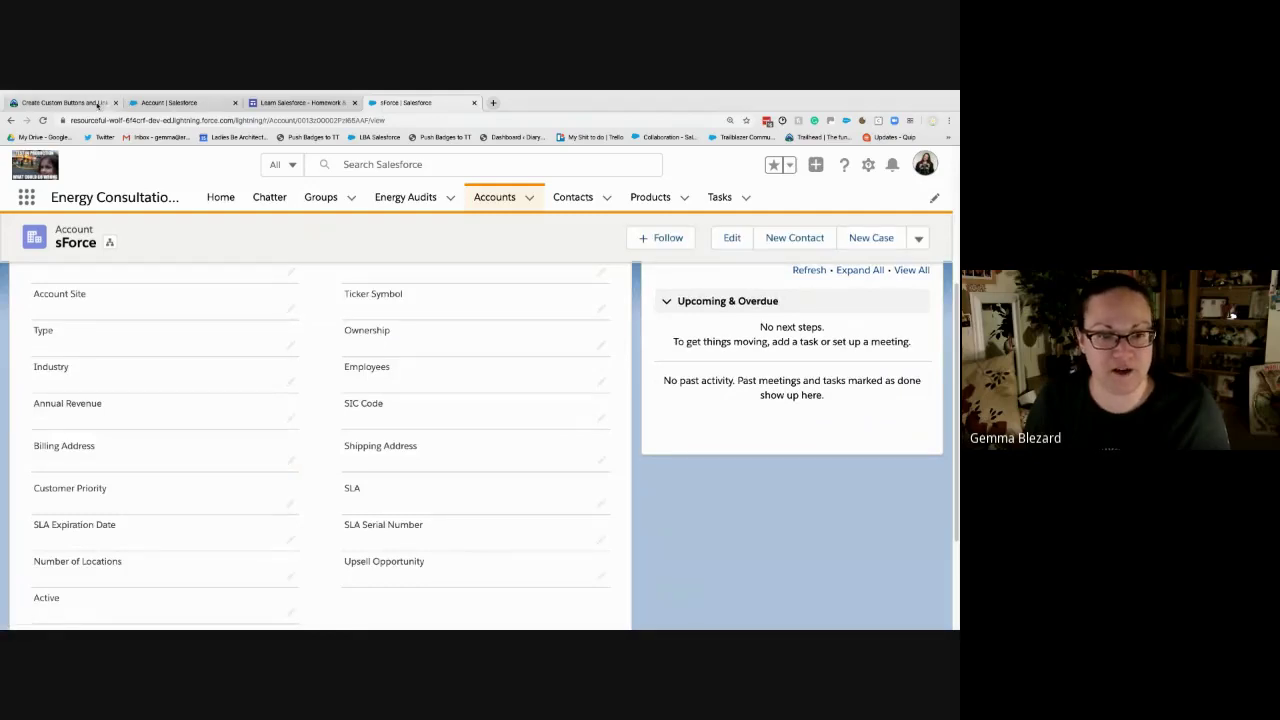
- Read the remaining Trailhead steps on testing the Map Location button from an account record
{"action": "left_click", "coordinate": [60, 102]}
{"action": "scroll", "coordinate": [305, 398], "scroll_direction": "down", "scroll_amount": 5}
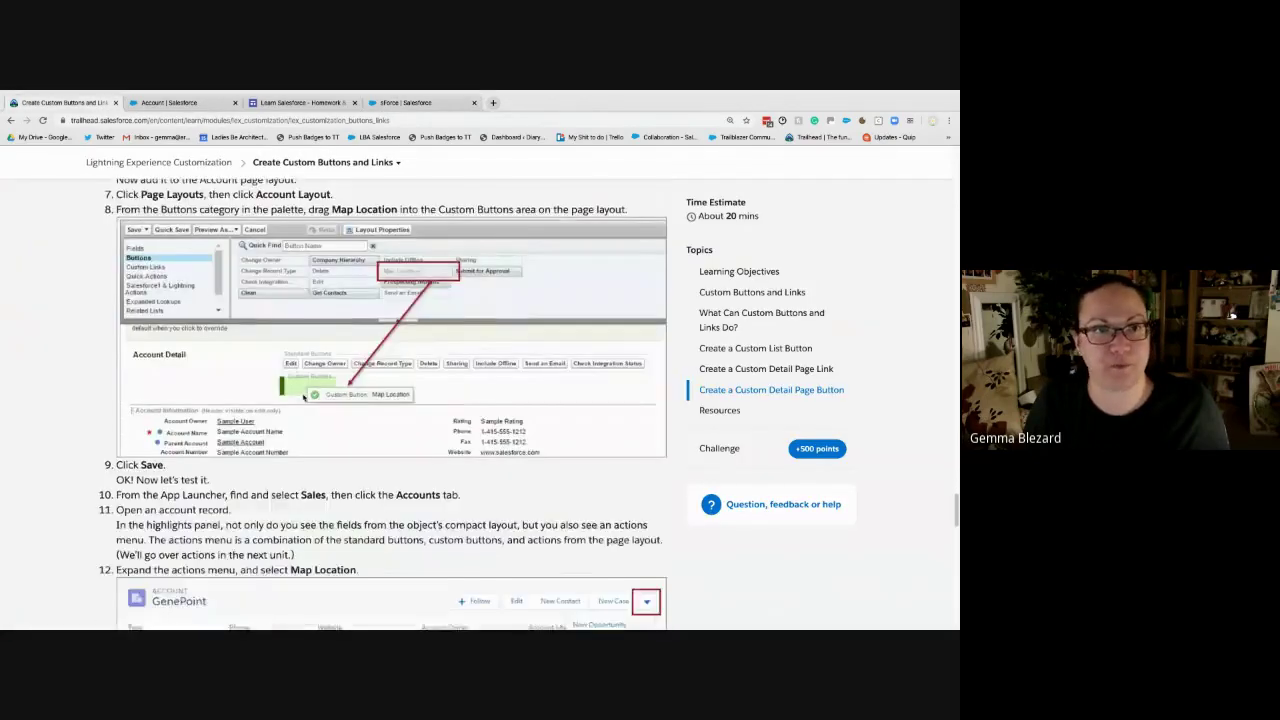
{"action": "scroll", "coordinate": [301, 394], "scroll_direction": "down", "scroll_amount": 3}
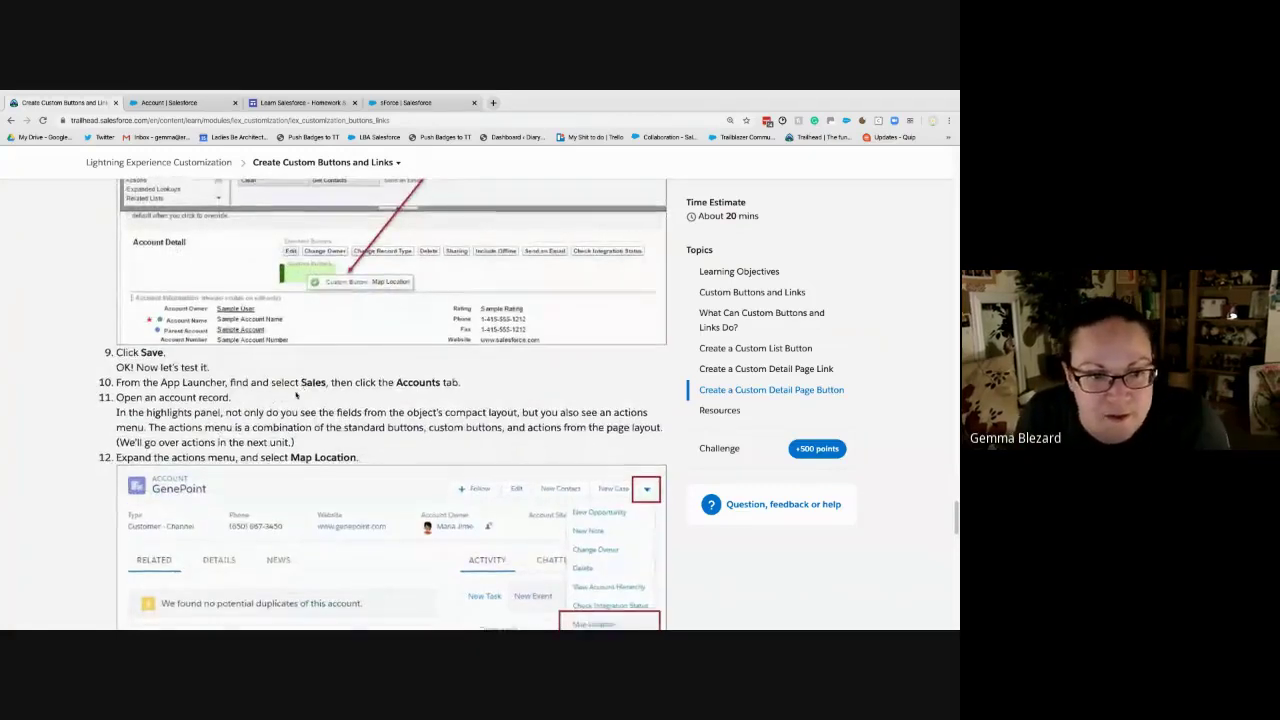
{"action": "scroll", "coordinate": [288, 391], "scroll_direction": "down", "scroll_amount": 3}
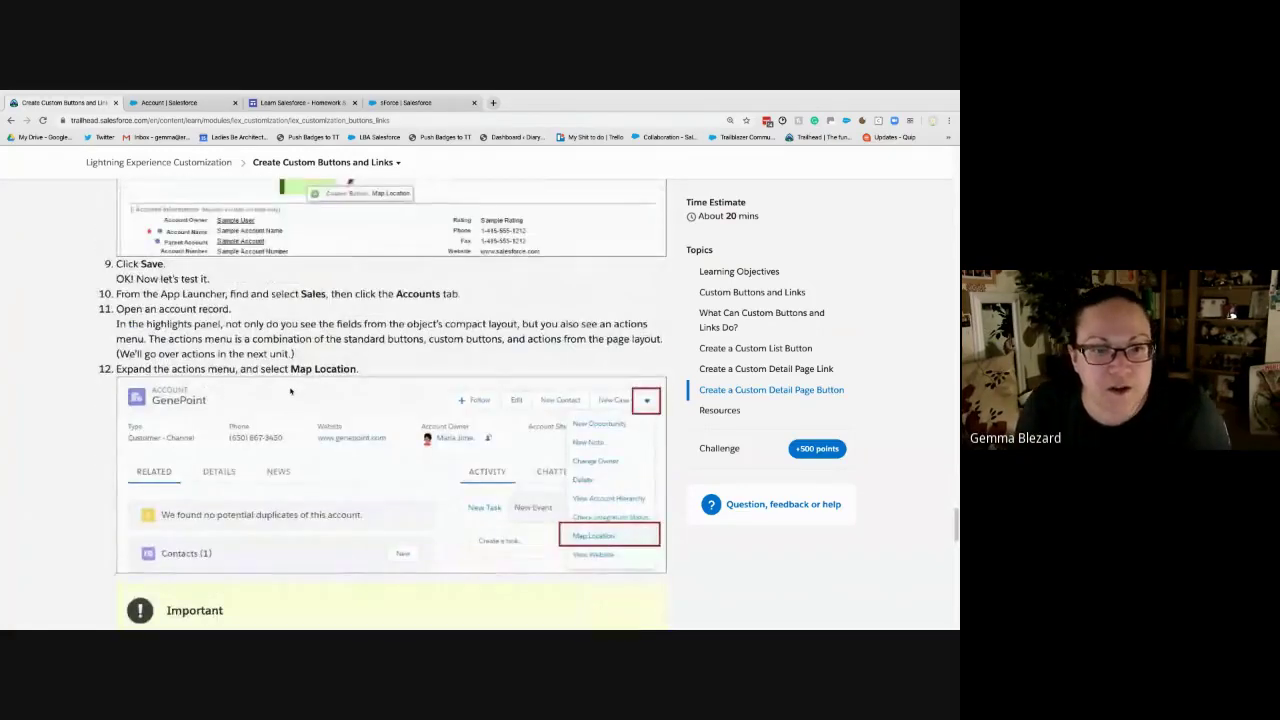
{"action": "scroll", "coordinate": [281, 391], "scroll_direction": "down", "scroll_amount": 4}
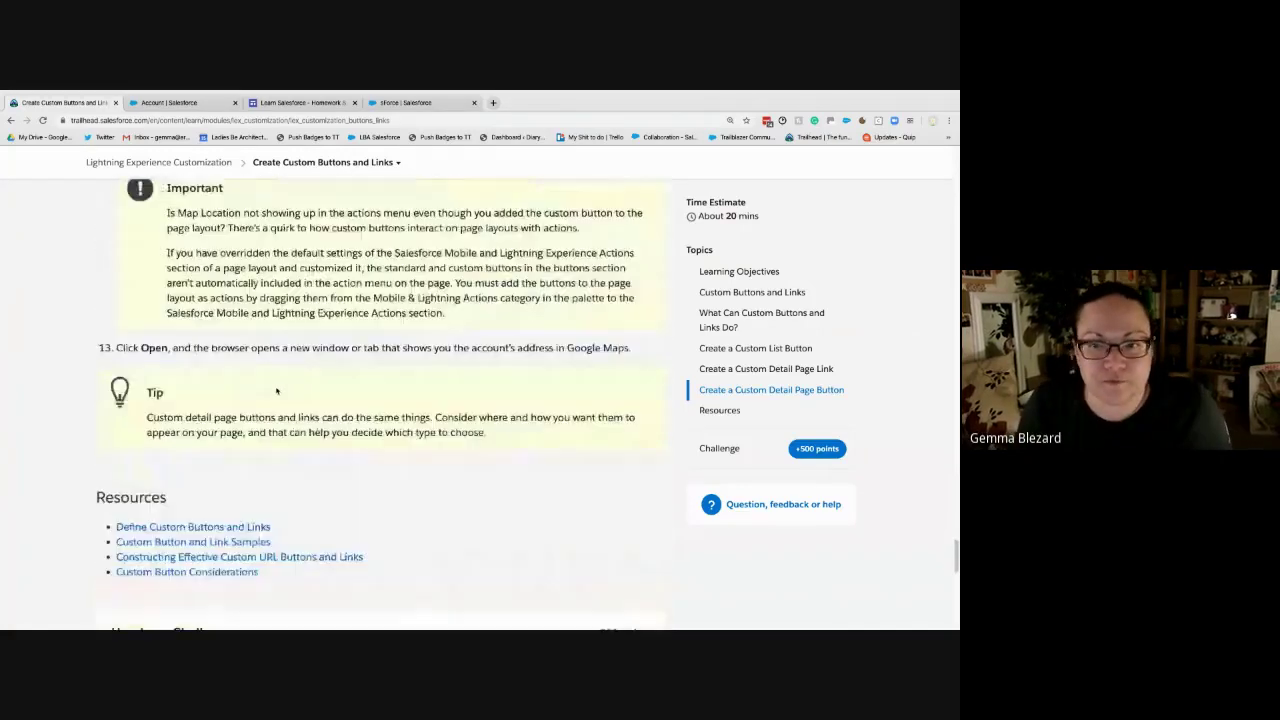
- Return to the sForce account record and run its Map Location action
{"action": "left_click", "coordinate": [158, 104]}
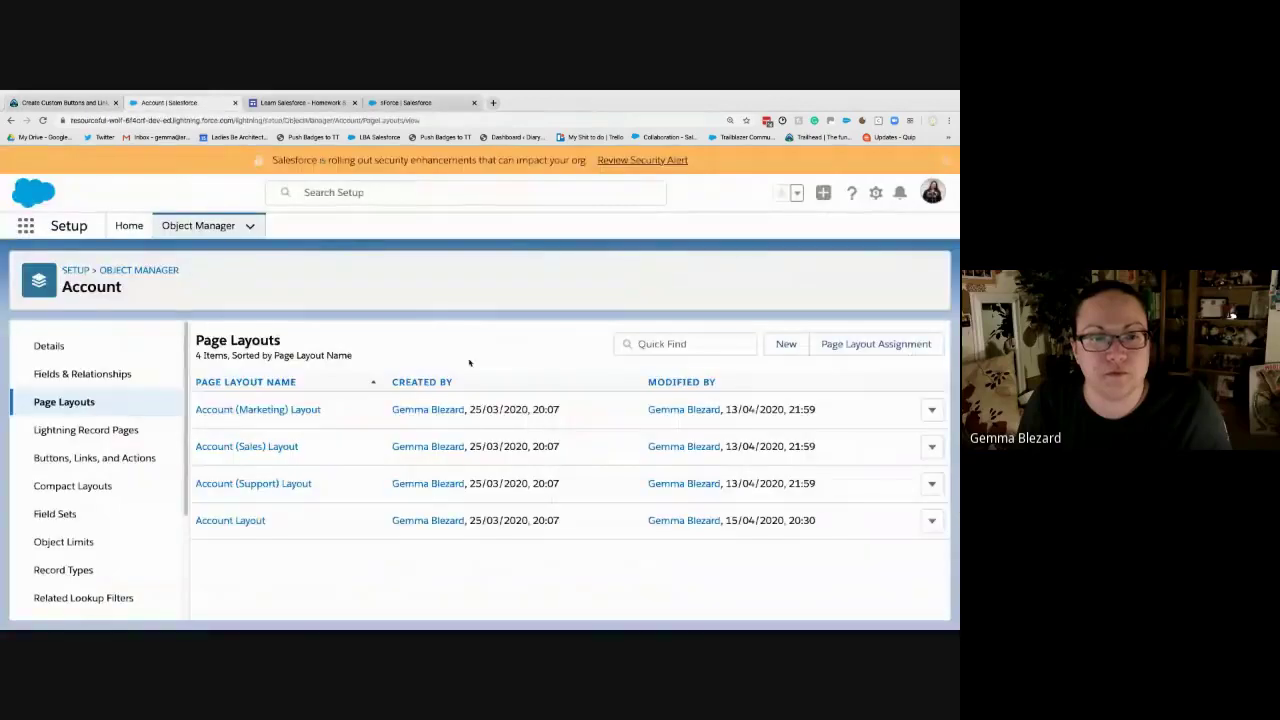
{"action": "left_click", "coordinate": [383, 104]}
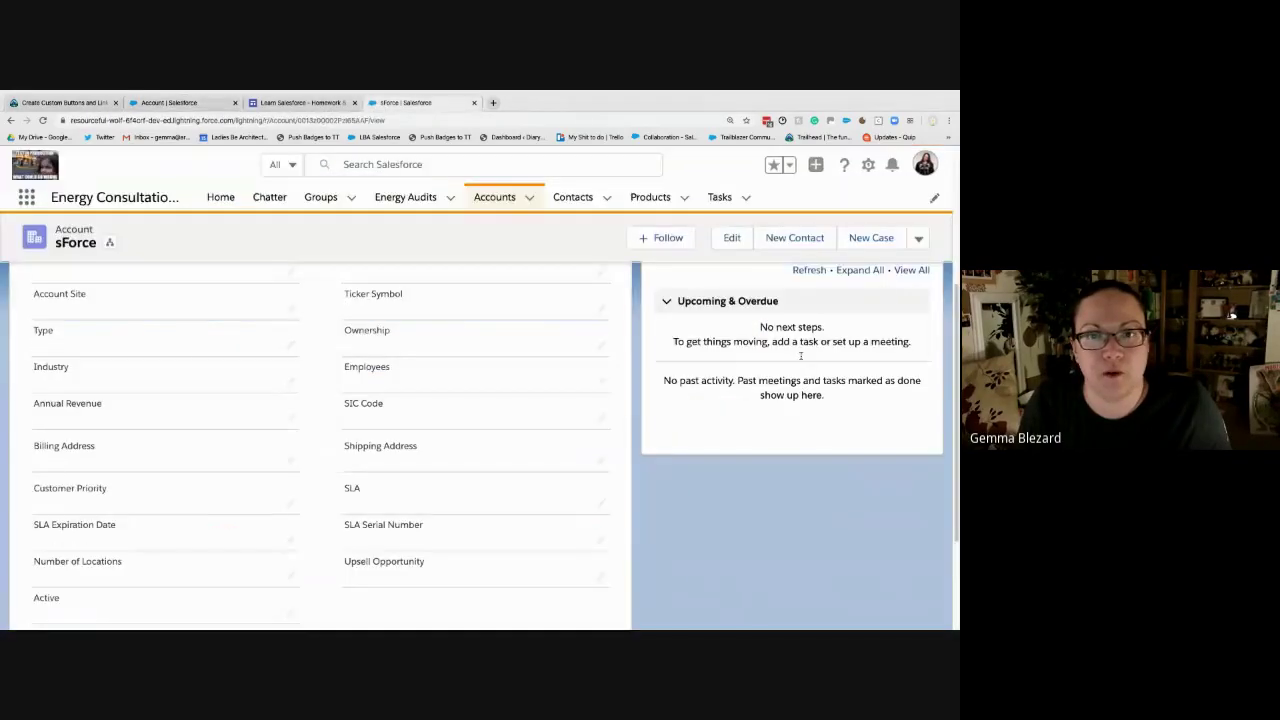
{"action": "left_click", "coordinate": [919, 241]}
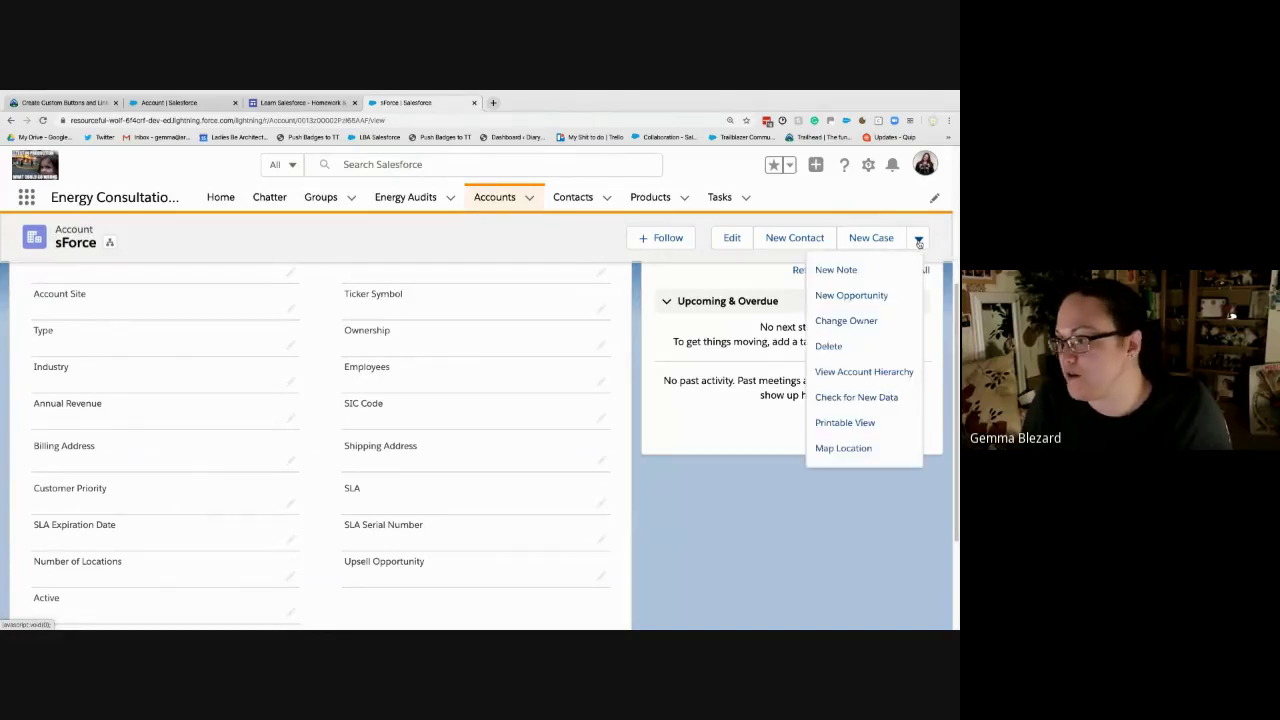
{"action": "left_click", "coordinate": [848, 449]}
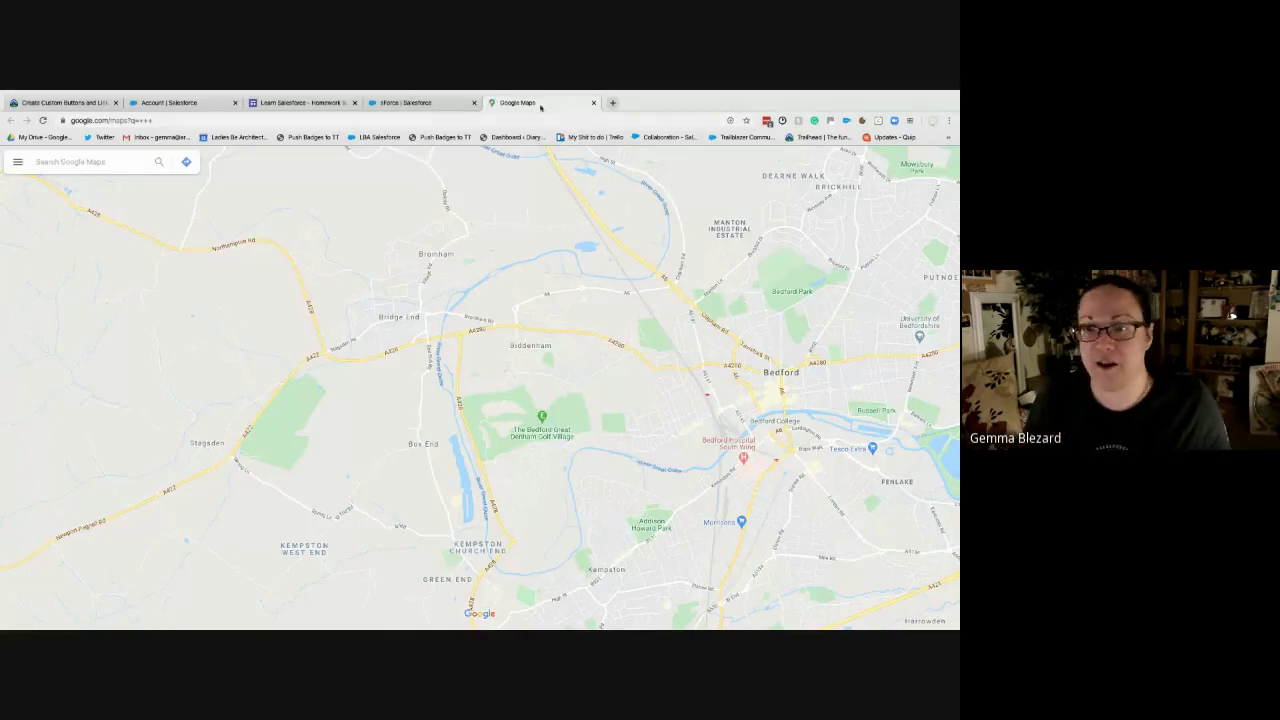
- Close the Google Maps page and enter the two-line billing street on the sForce account record
{"action": "left_click", "coordinate": [595, 103]}
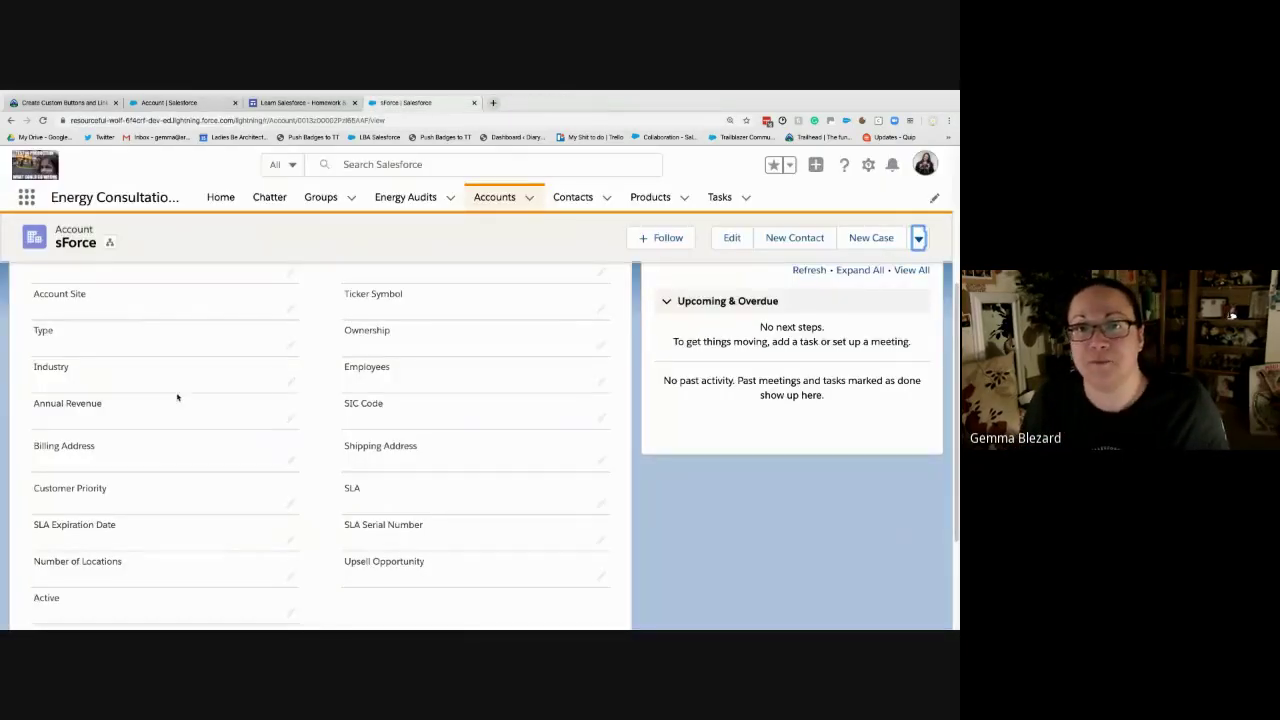
{"action": "left_click", "coordinate": [292, 461]}
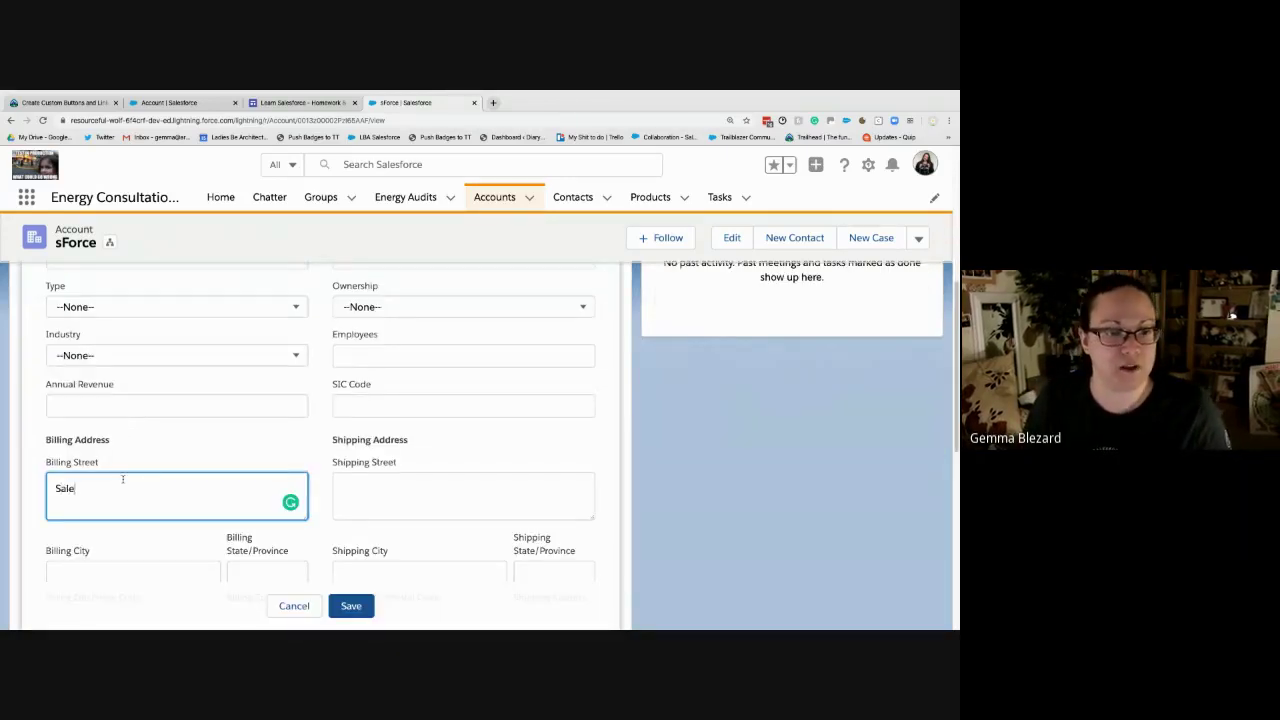
{"action": "type", "text": "orce Tow"}
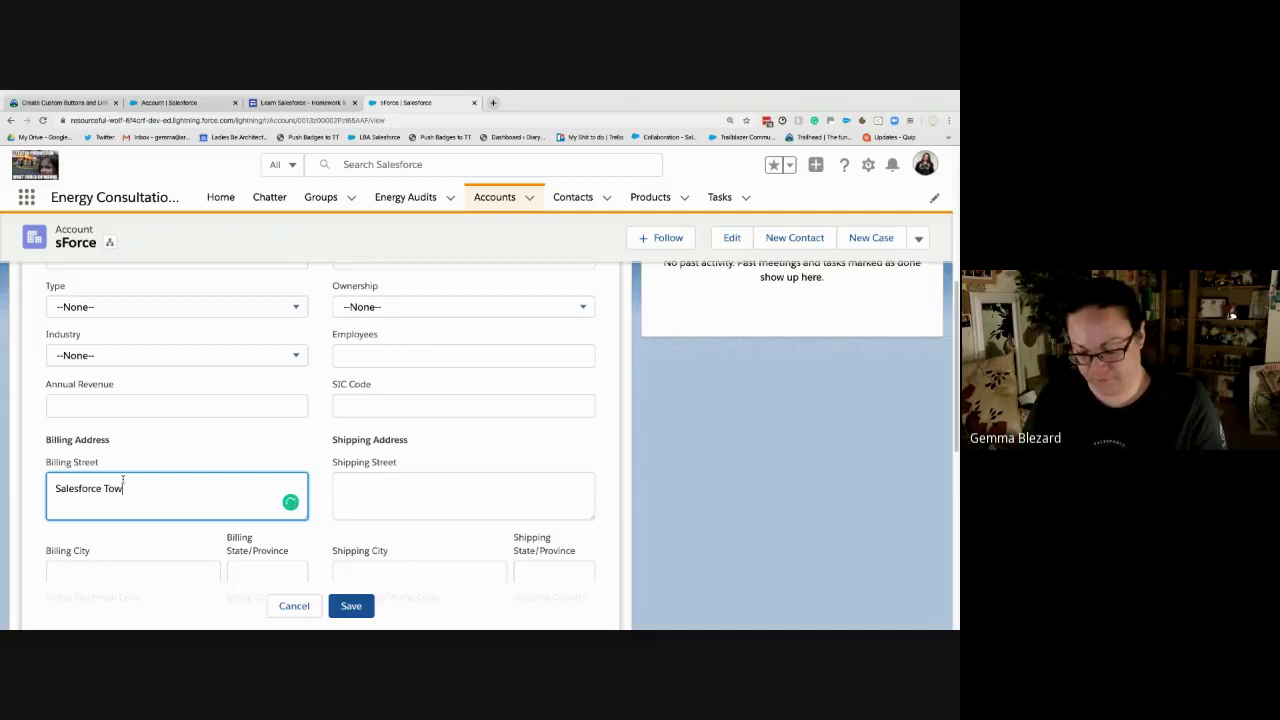
{"action": "type", "text": "er"}
{"action": "key", "text": "Return"}
{"action": "type", "text": "Mission "}
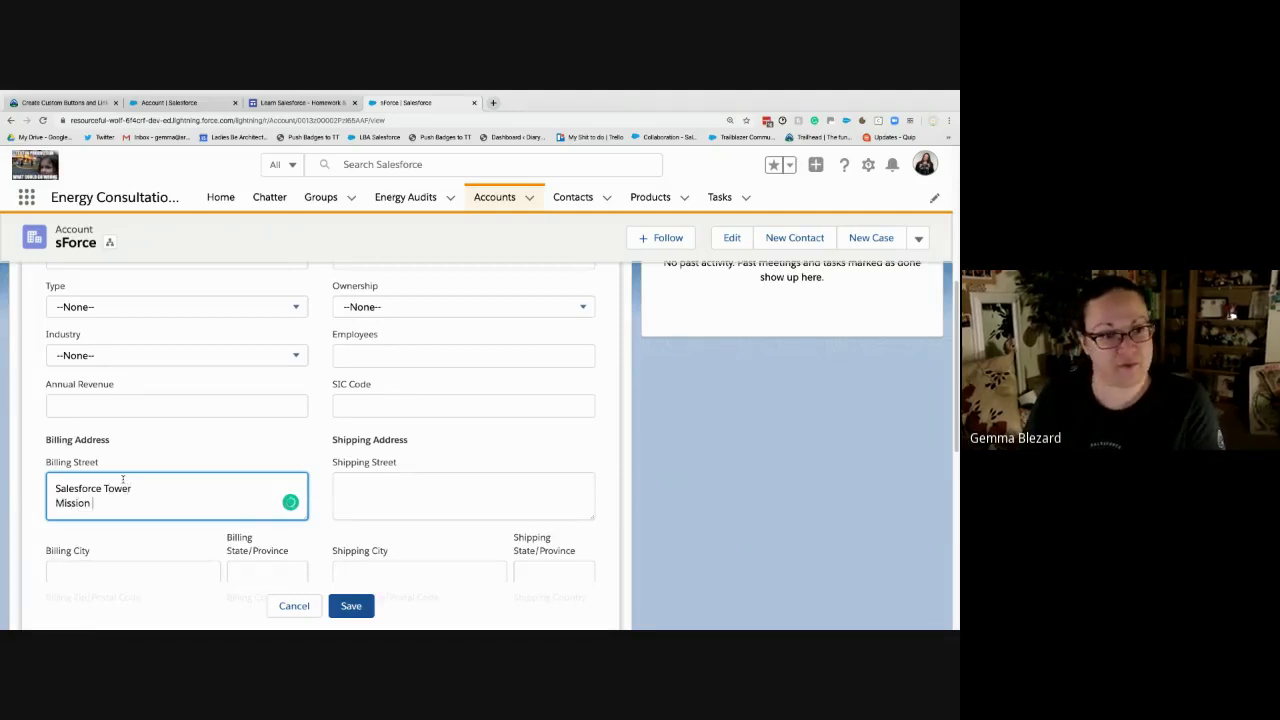
{"action": "type", "text": "Street"}
- Fill in the billing city, state and postal code from the saved San Francisco address and correct the city's spelling
{"action": "key", "text": "Tab"}
{"action": "type", "text": "San"}
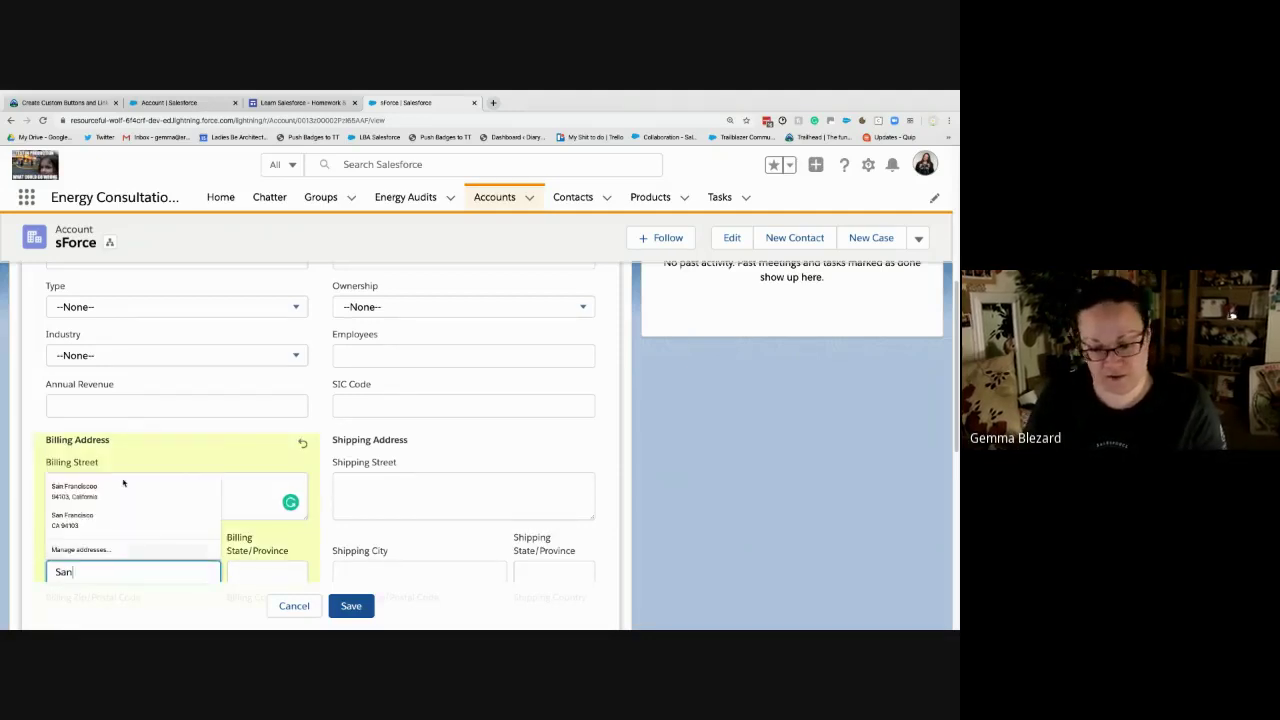
{"action": "type", "text": " Franc"}
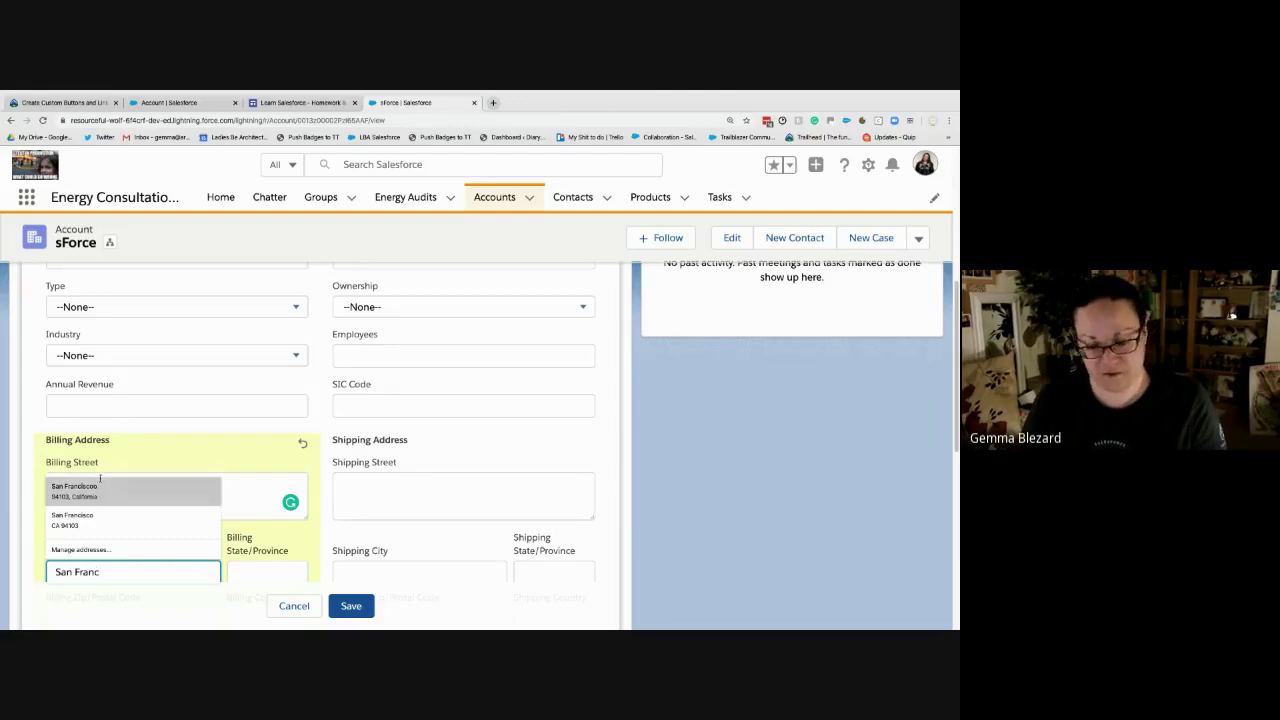
{"action": "left_click", "coordinate": [123, 486]}
{"action": "scroll", "coordinate": [126, 513], "scroll_direction": "down", "scroll_amount": 2}
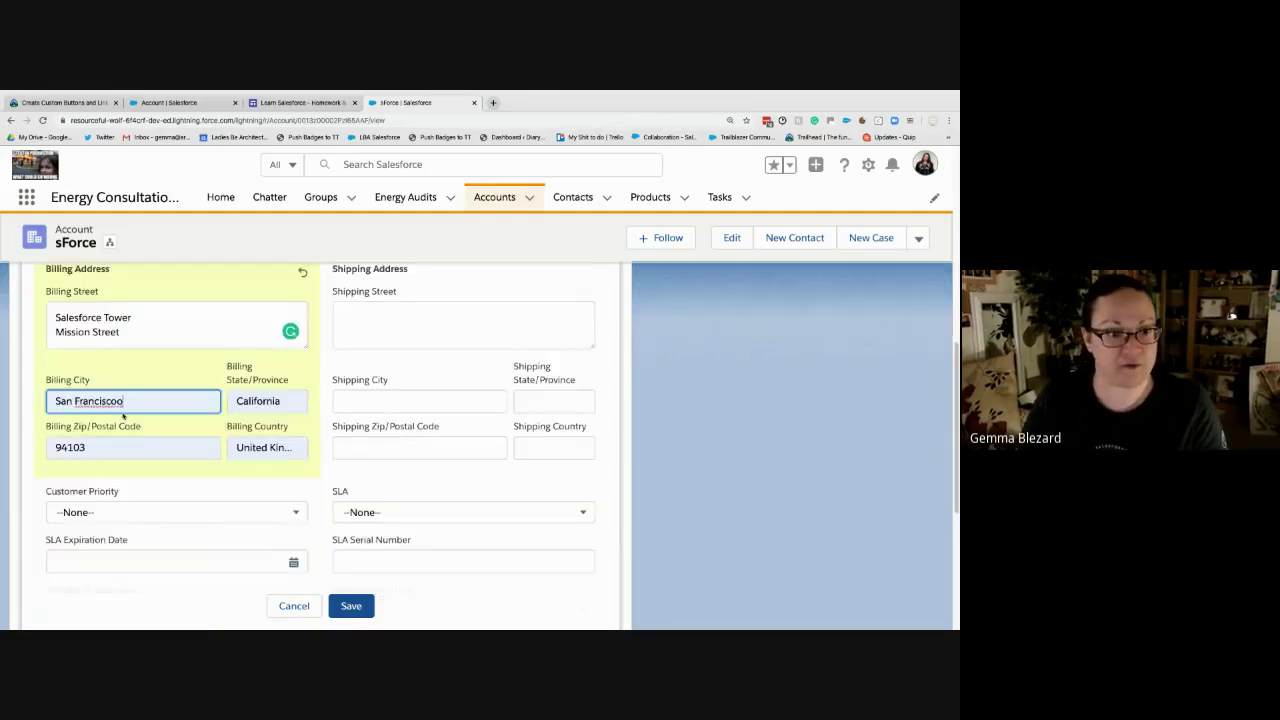
{"action": "key", "text": "BackSpace"}
- Change the billing country to United States and save the sForce account
{"action": "left_click", "coordinate": [266, 447]}
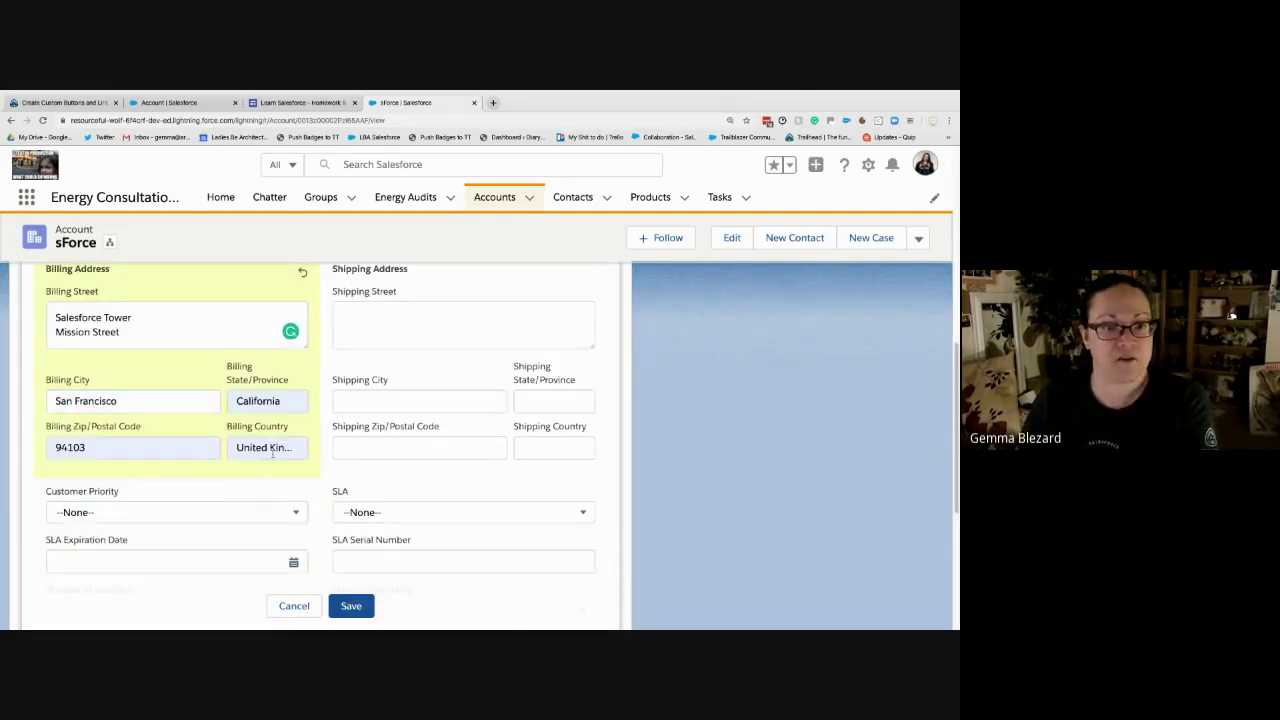
{"action": "type", "text": "om"}
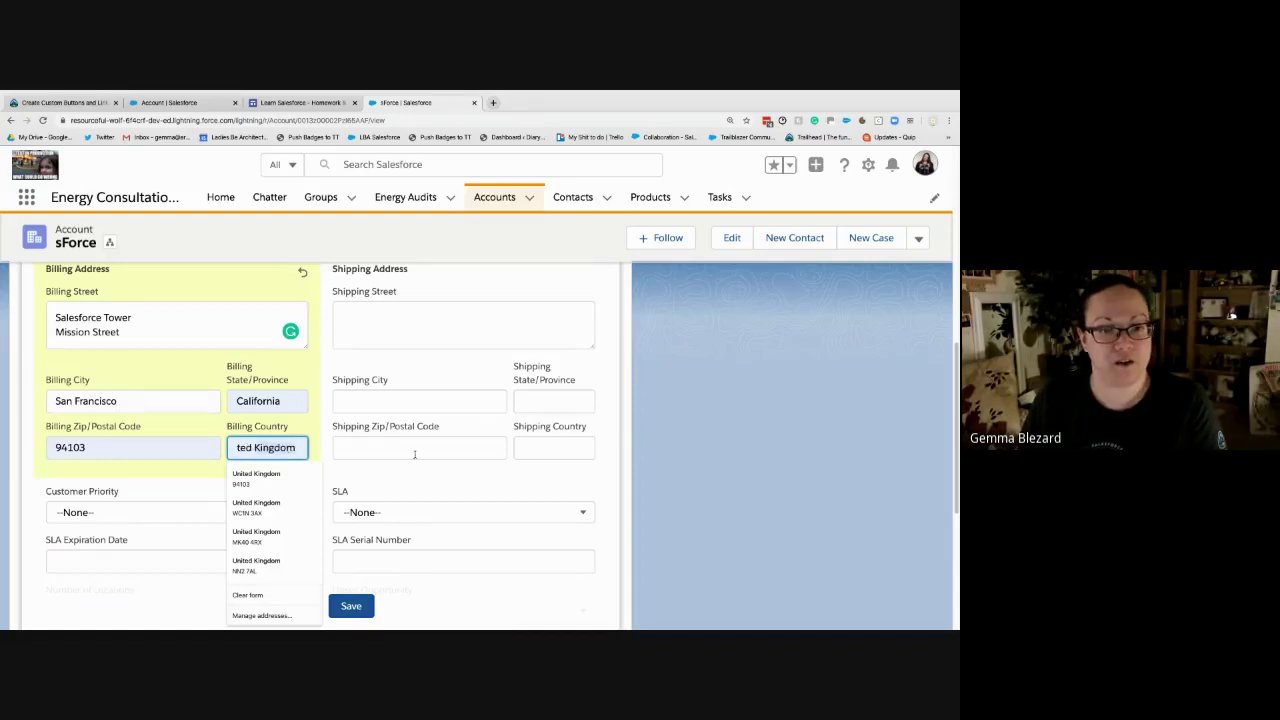
{"action": "key", "text": "BackSpace"}
{"action": "key", "text": "BackSpace"}
{"action": "key", "text": "BackSpace"}
{"action": "key", "text": "BackSpace"}
{"action": "key", "text": "BackSpace"}
{"action": "key", "text": "BackSpace"}
{"action": "key", "text": "BackSpace"}
{"action": "type", "text": "States"}
{"action": "left_click", "coordinate": [128, 337]}
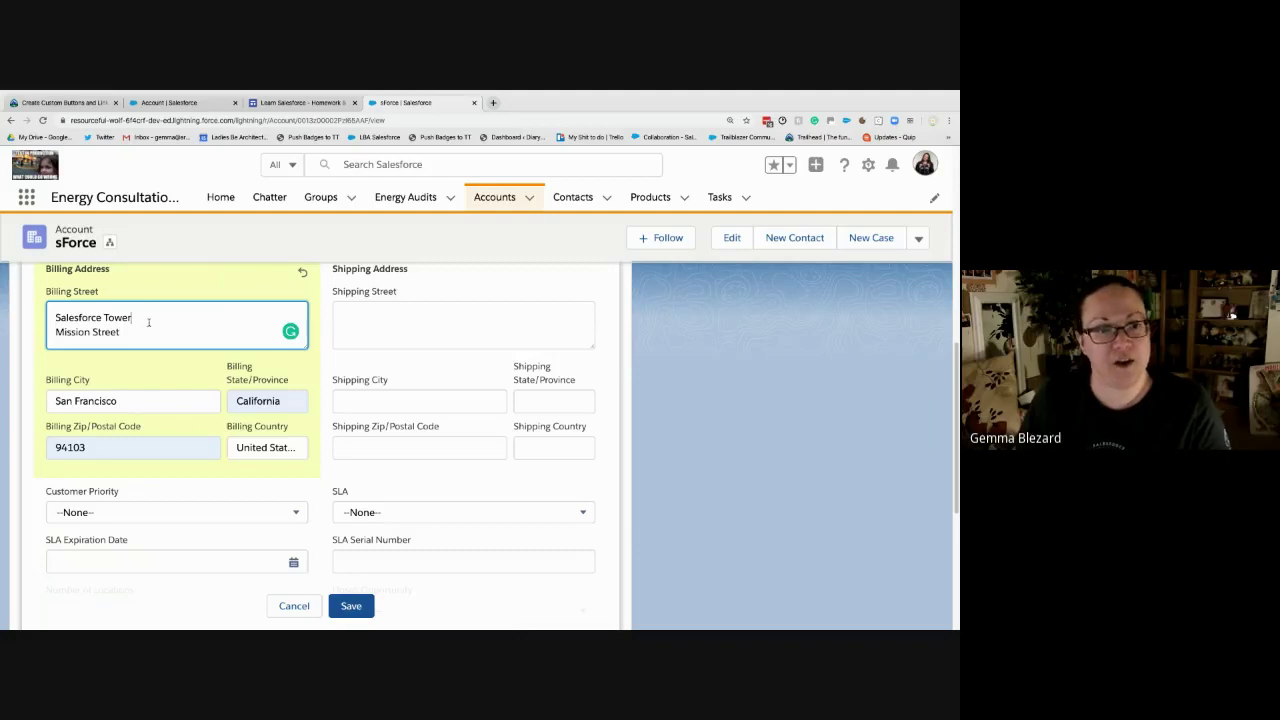
{"action": "left_click", "coordinate": [140, 398]}
{"action": "left_click", "coordinate": [183, 388]}
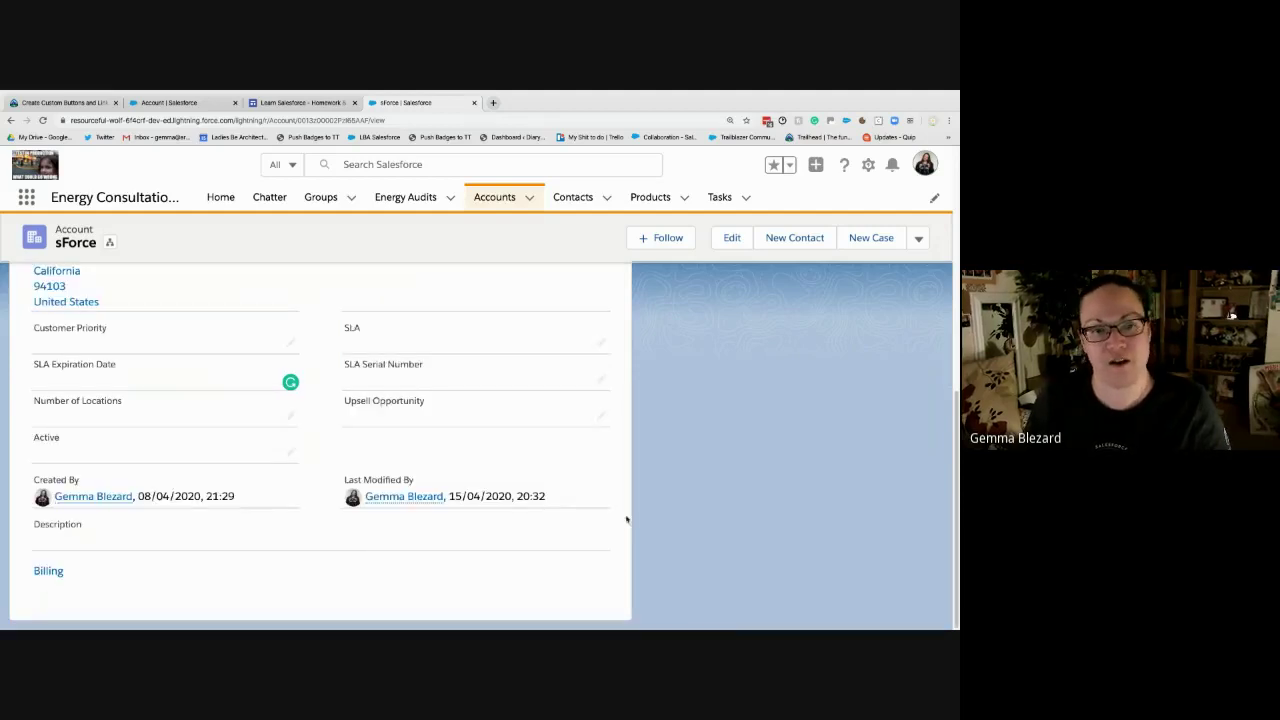
- Run the Map Location action on the sForce account and look at the wider area around the mapped address
{"action": "scroll", "coordinate": [753, 342], "scroll_direction": "up", "scroll_amount": 2}
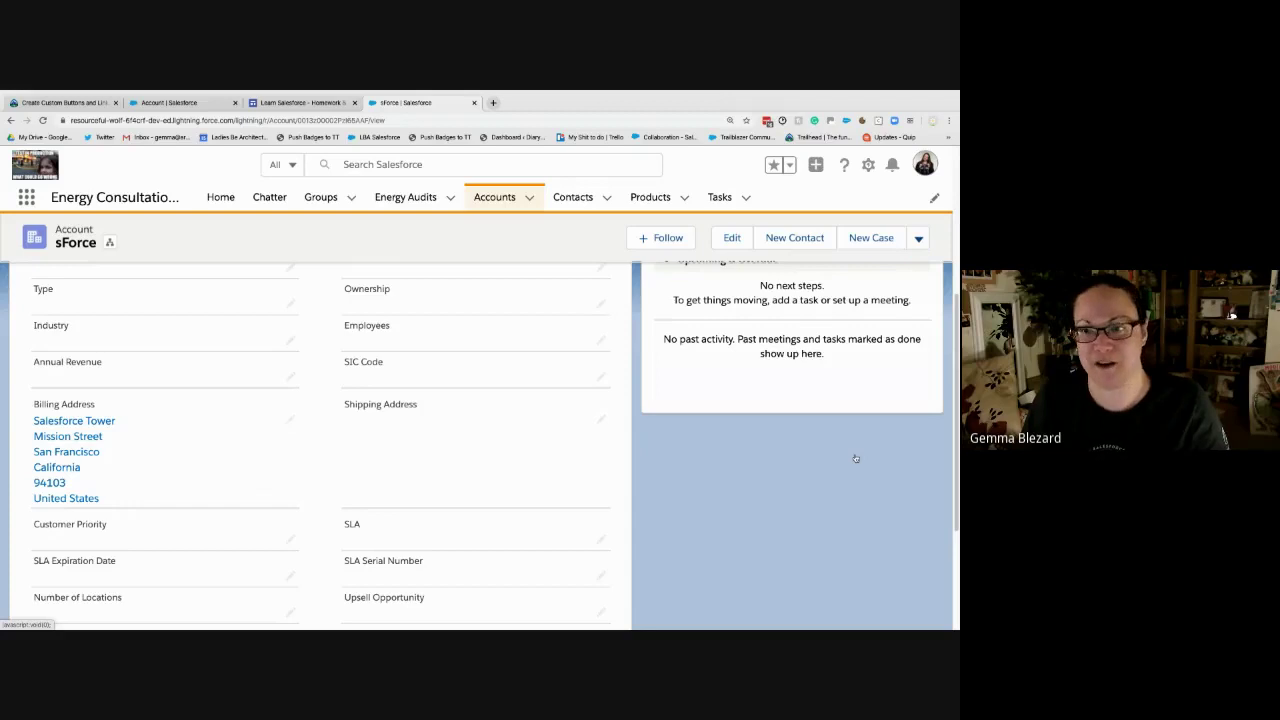
{"action": "scroll", "coordinate": [918, 242], "scroll_direction": "up", "scroll_amount": 2}
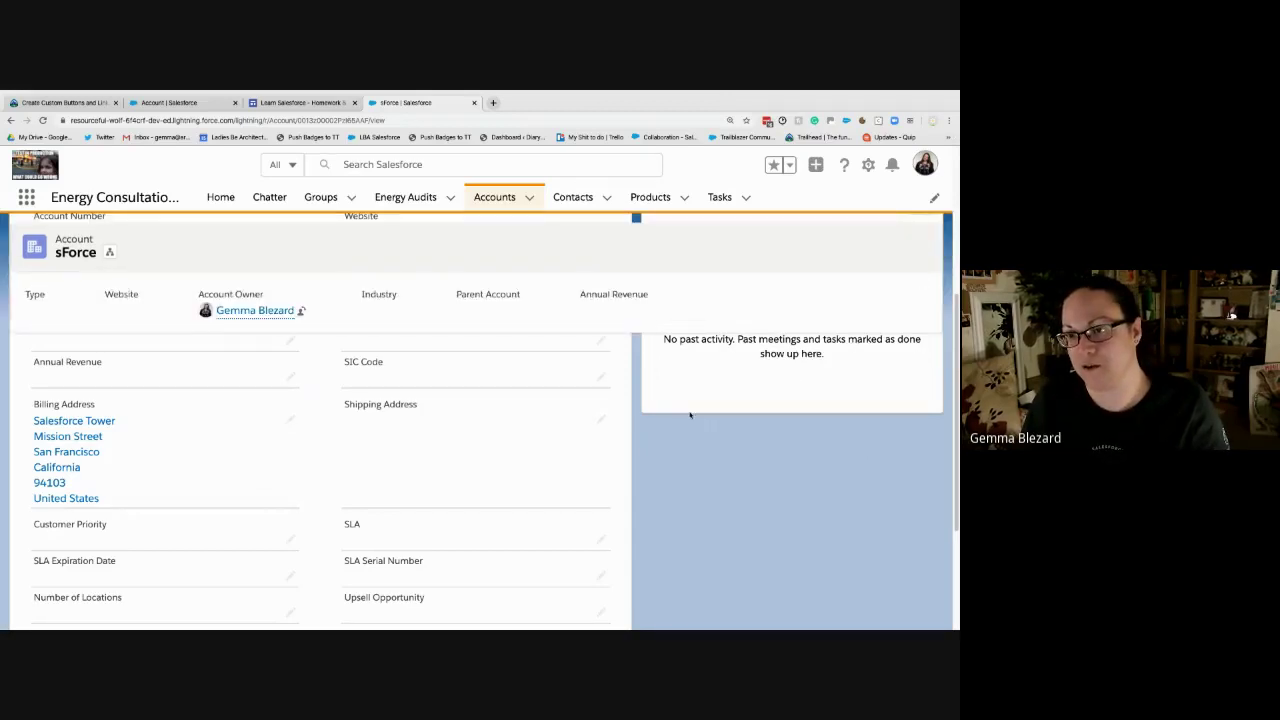
{"action": "scroll", "coordinate": [693, 414], "scroll_direction": "up", "scroll_amount": 5}
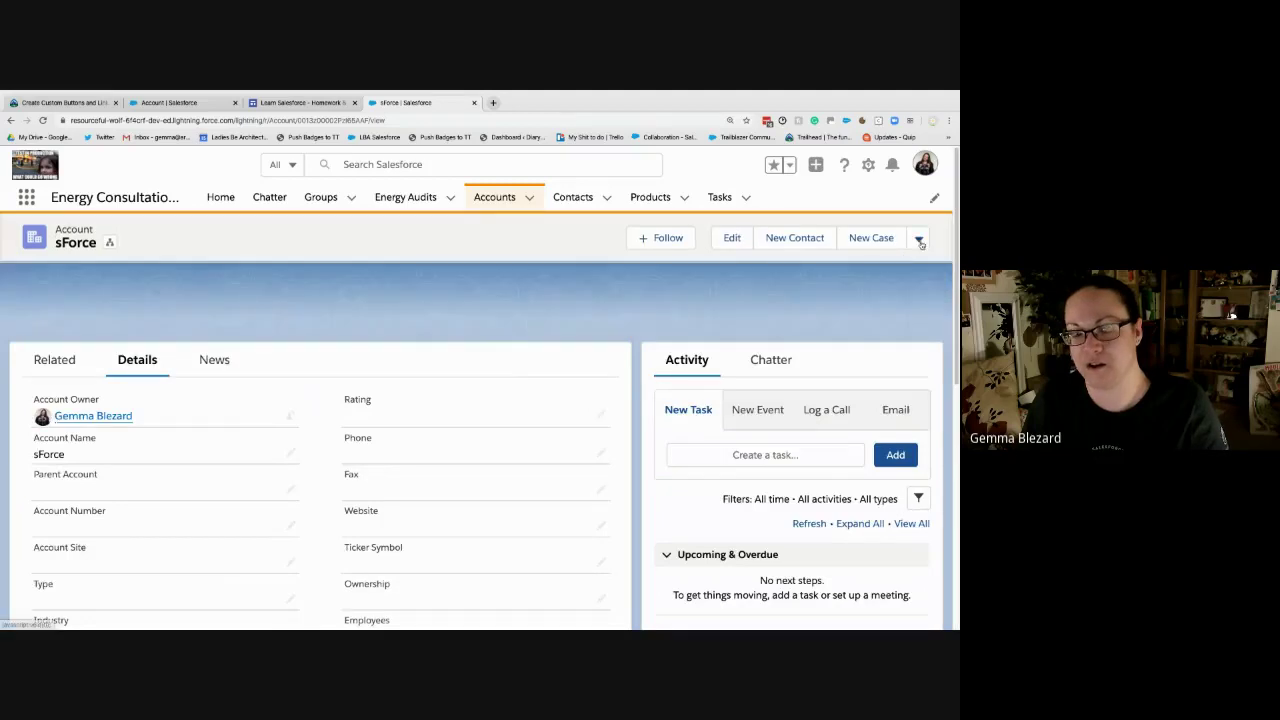
{"action": "left_click", "coordinate": [919, 241]}
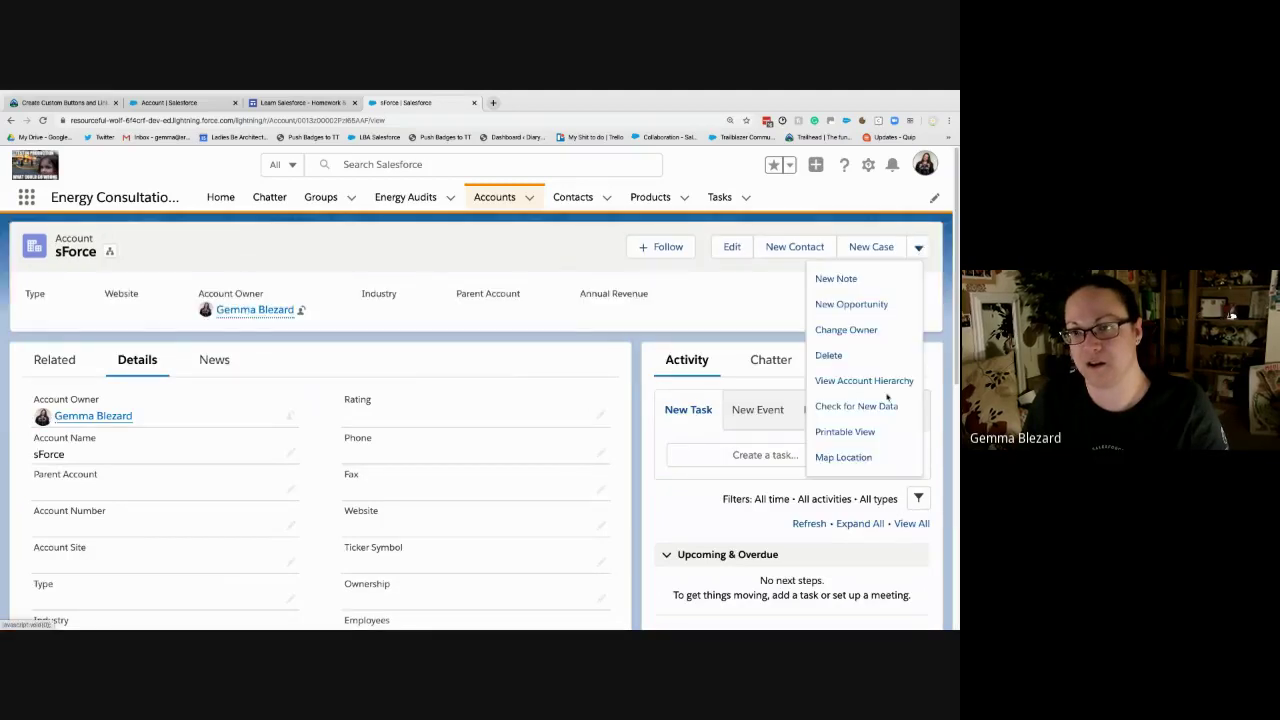
{"action": "left_click", "coordinate": [848, 460]}
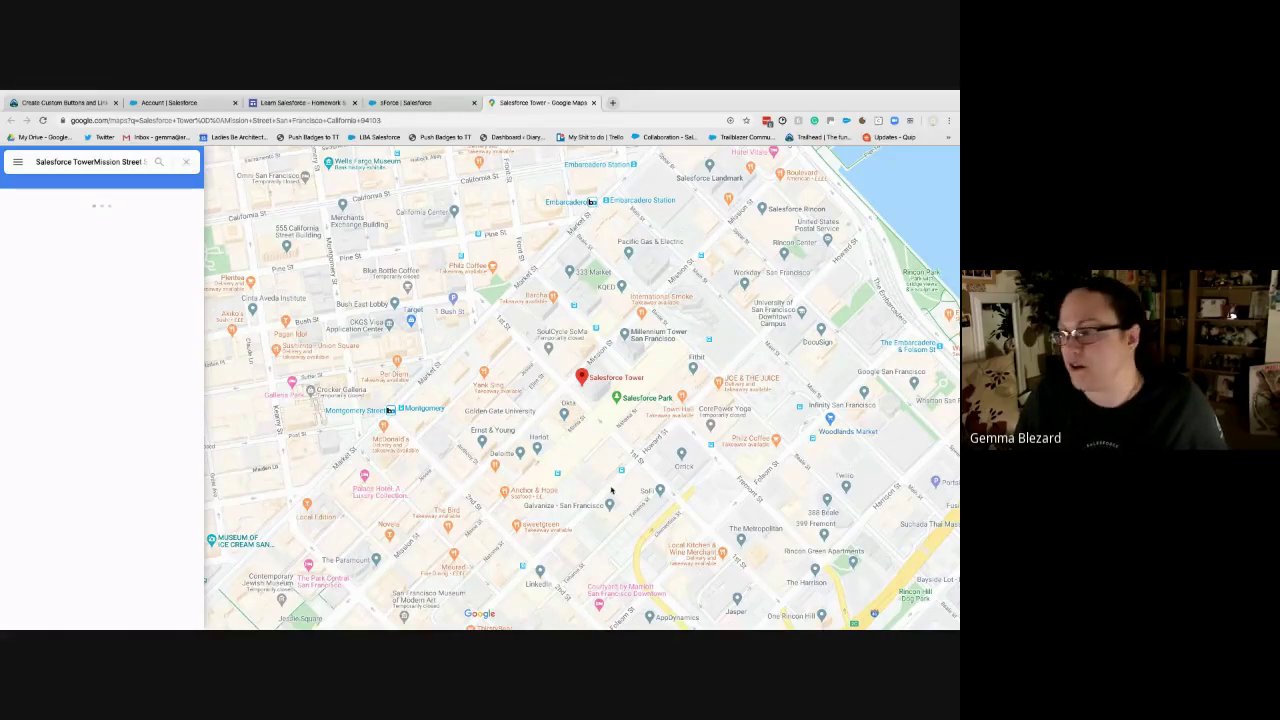
{"action": "scroll", "coordinate": [612, 490], "scroll_direction": "down", "scroll_amount": 1}
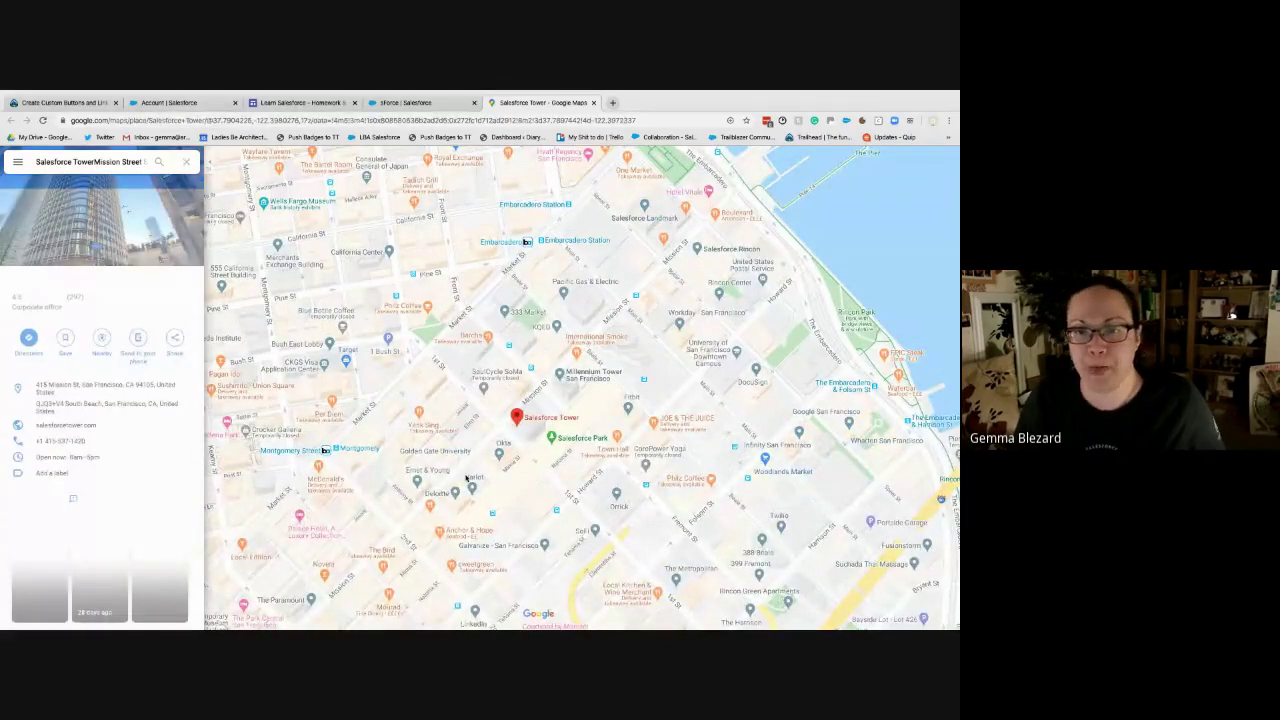
{"action": "scroll", "coordinate": [465, 478], "scroll_direction": "down", "scroll_amount": 1}
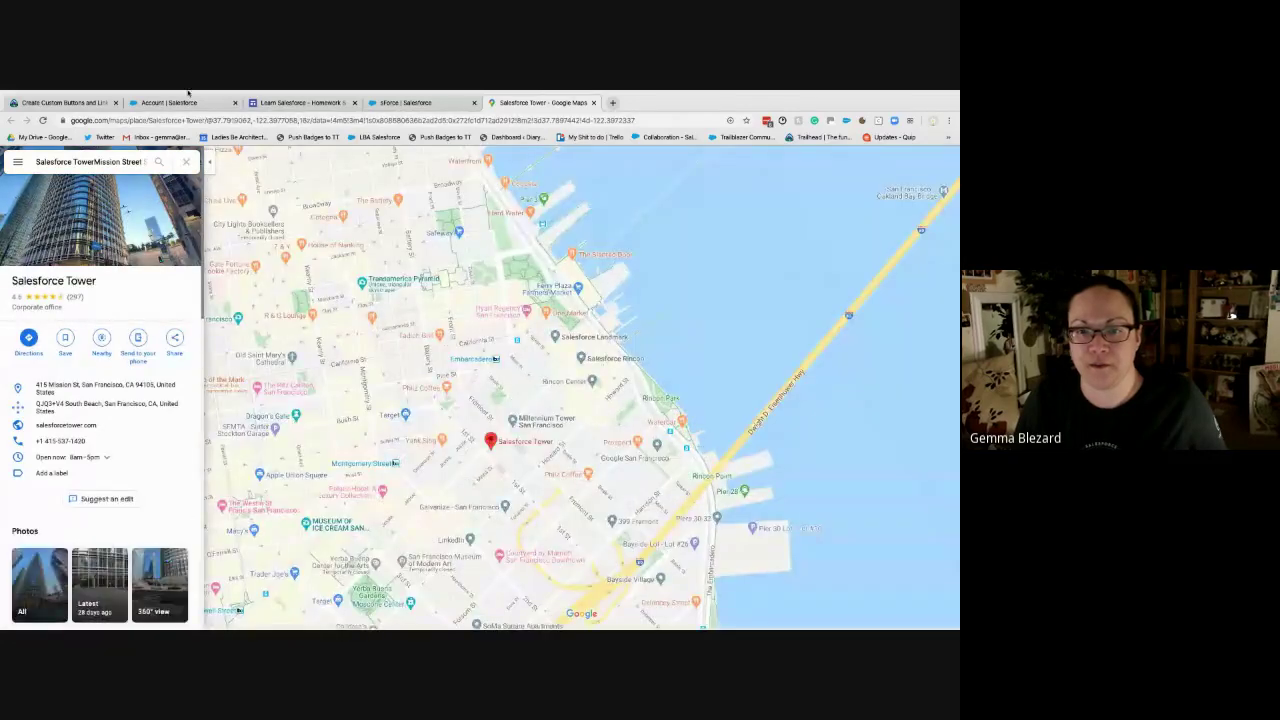
{"action": "scroll", "coordinate": [457, 403], "scroll_direction": "down", "scroll_amount": 1}
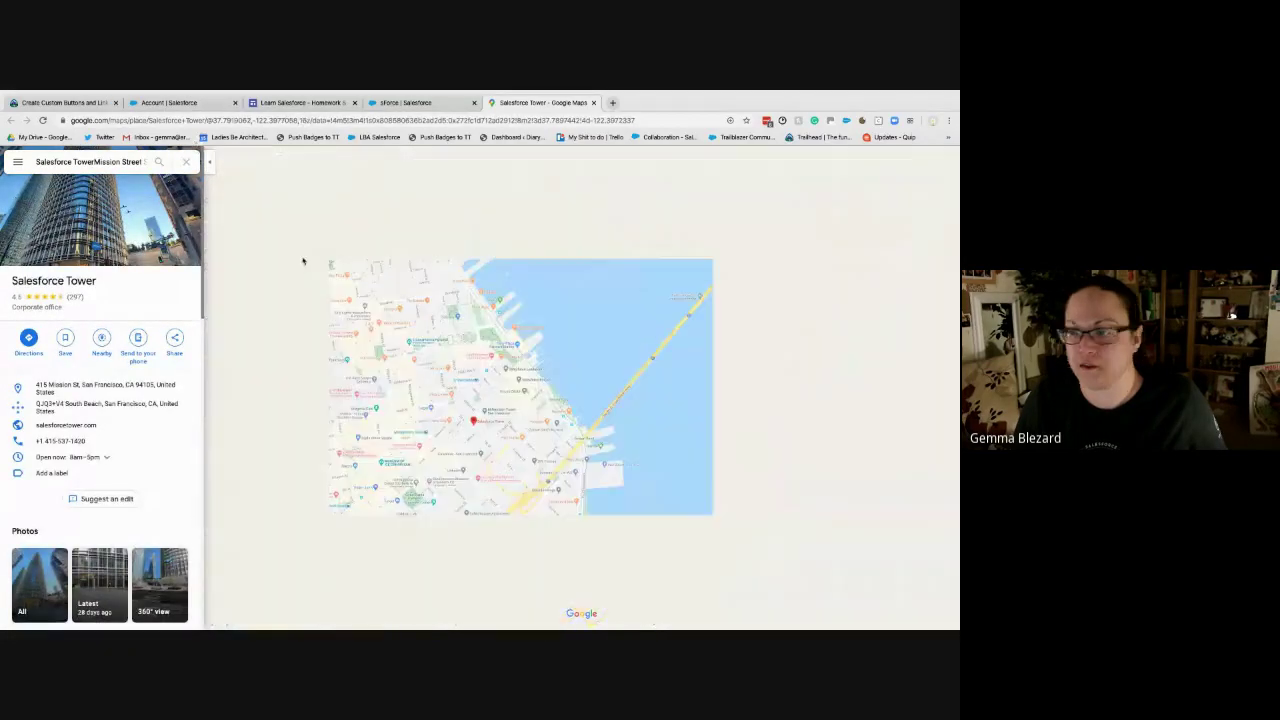
- Review the Map Location action among the sForce account's actions and return to the map it opened
{"action": "left_click", "coordinate": [62, 102]}
{"action": "left_click", "coordinate": [168, 102]}
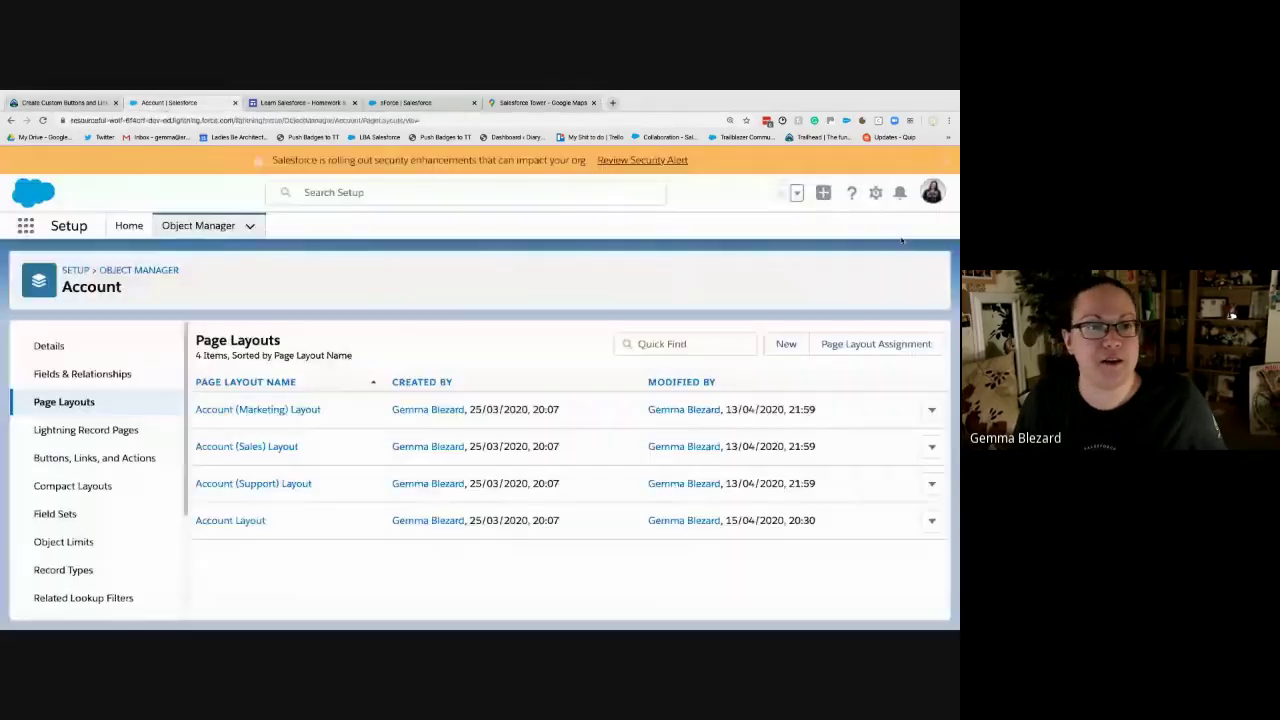
{"action": "left_click", "coordinate": [385, 103]}
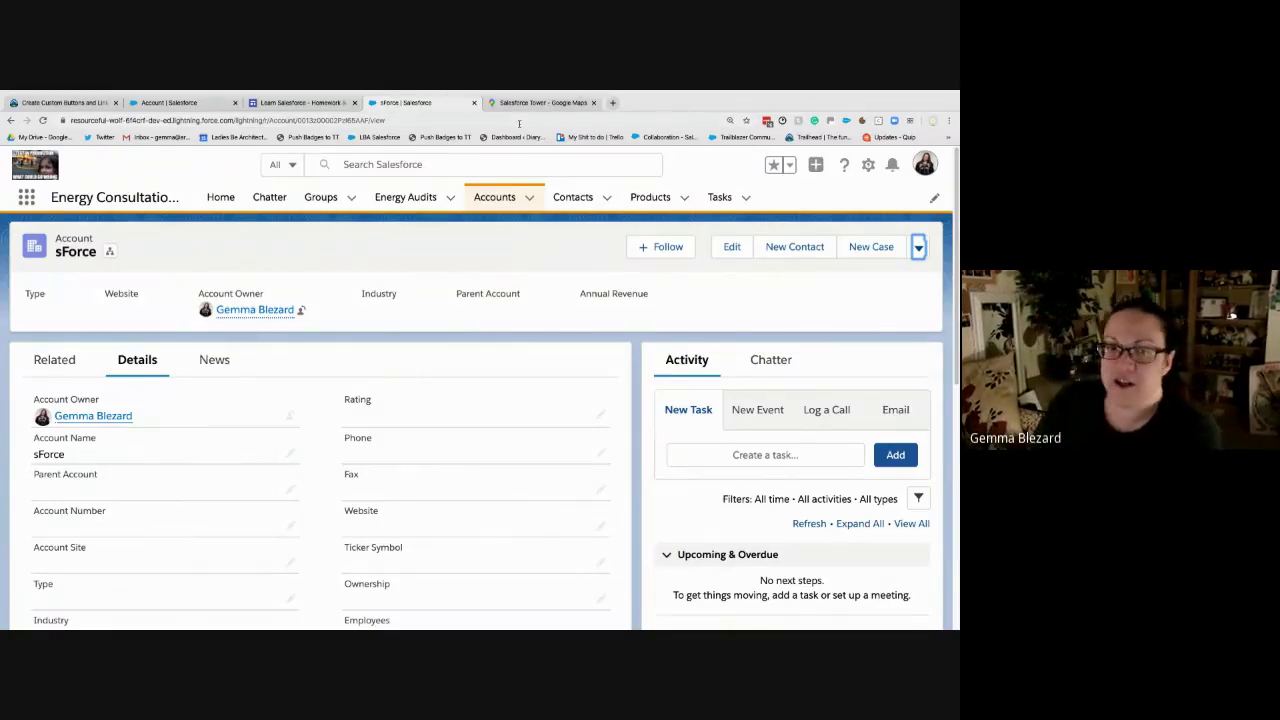
{"action": "left_click", "coordinate": [918, 247]}
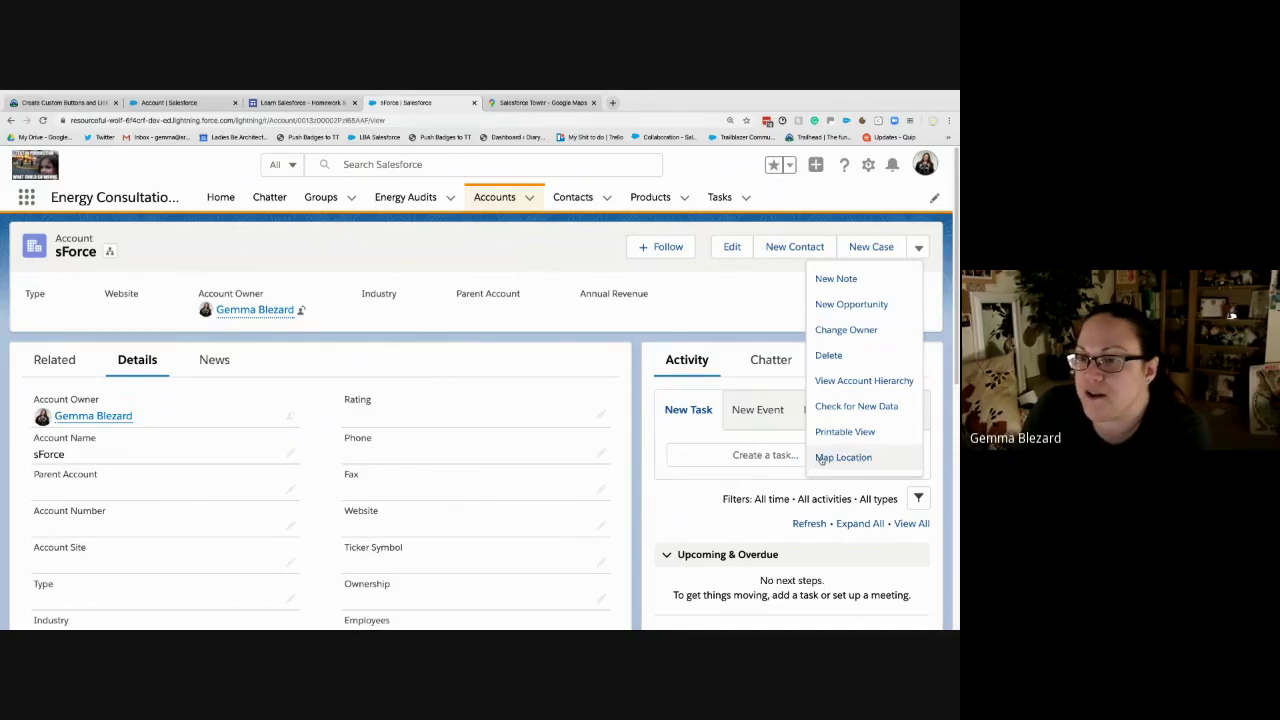
{"action": "left_click", "coordinate": [565, 103]}
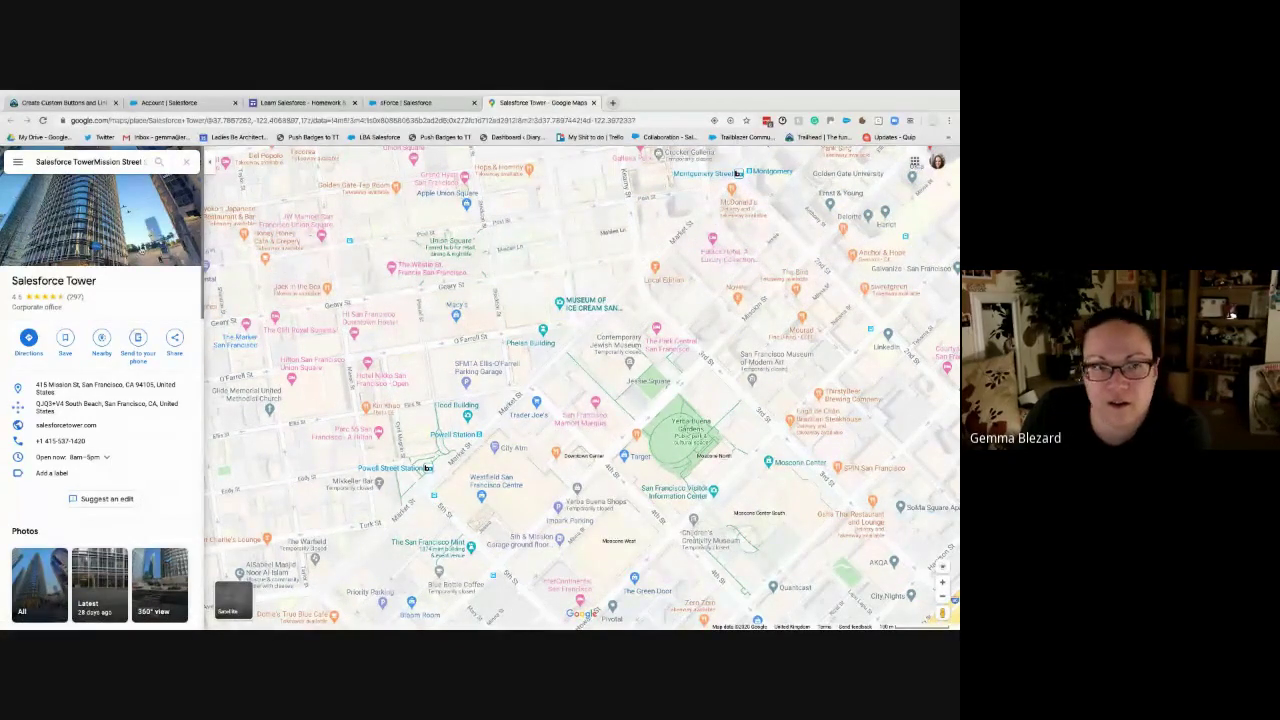
{"action": "left_click", "coordinate": [156, 104]}
{"action": "left_click", "coordinate": [50, 103]}
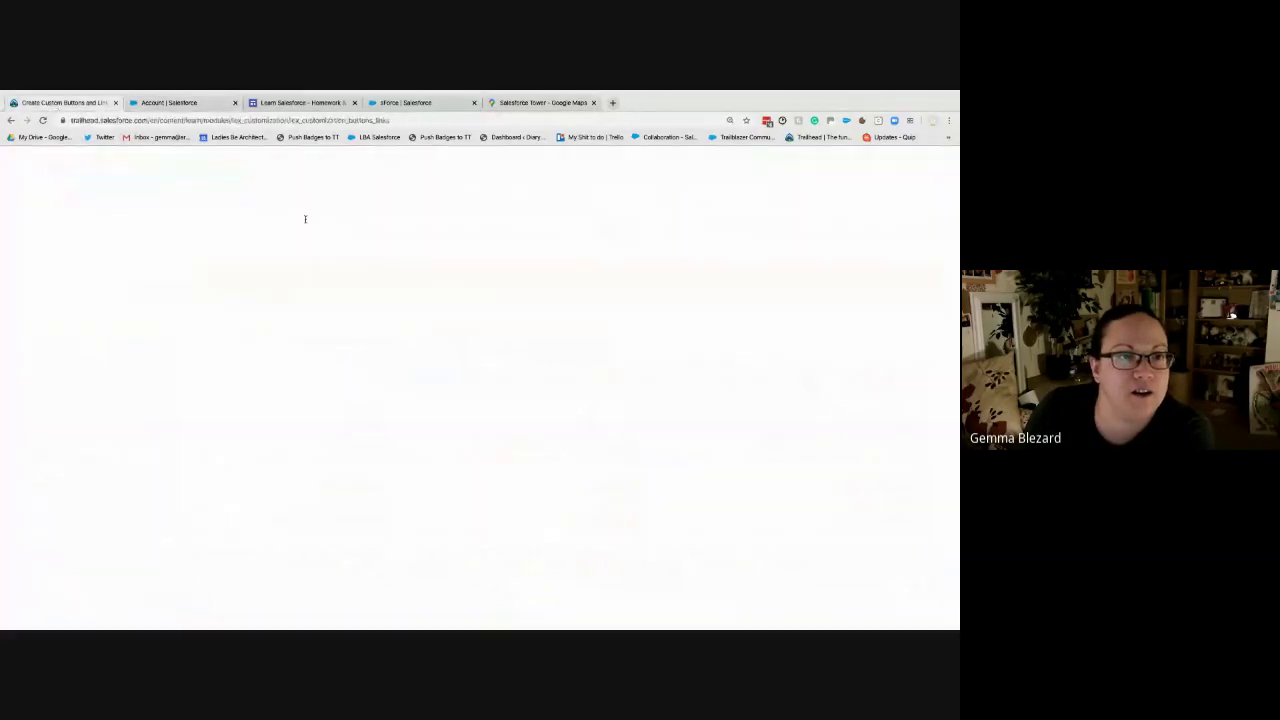
{"action": "scroll", "coordinate": [334, 471], "scroll_direction": "down", "scroll_amount": 5}
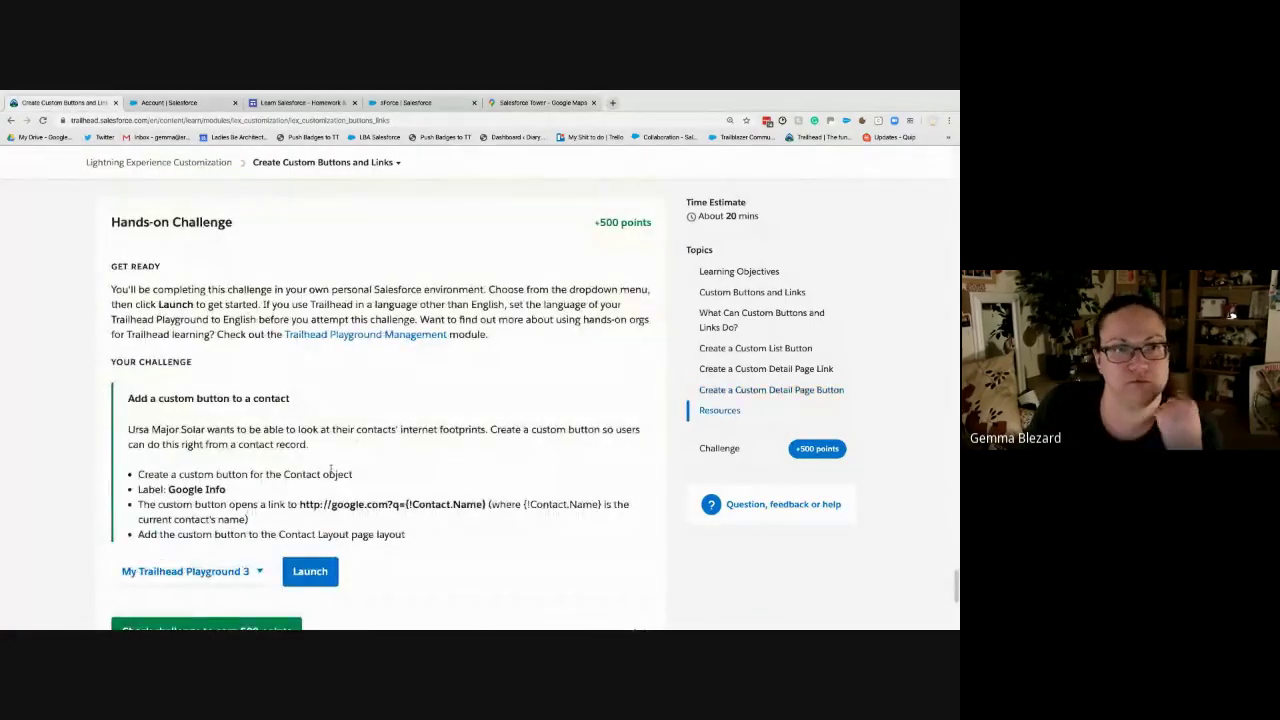
{"action": "scroll", "coordinate": [332, 469], "scroll_direction": "down", "scroll_amount": 2}
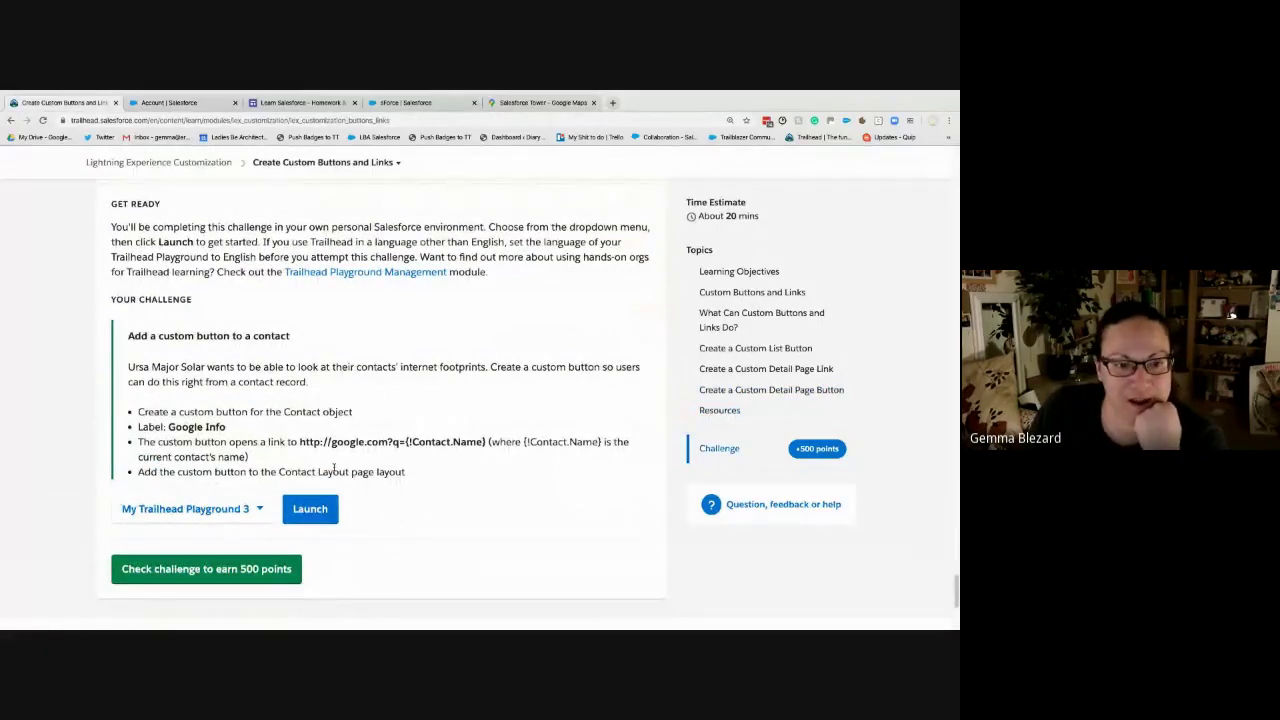
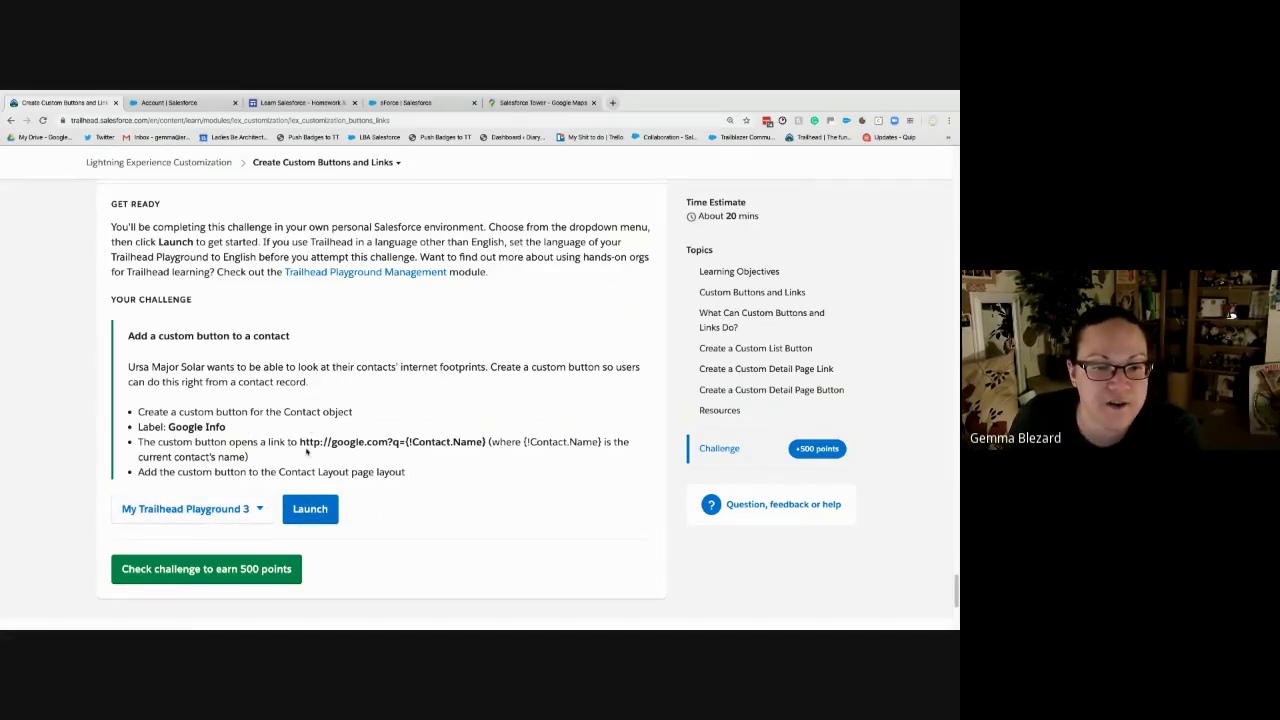
{"action": "left_click_drag", "start_coordinate": [300, 441], "coordinate": [487, 441]}
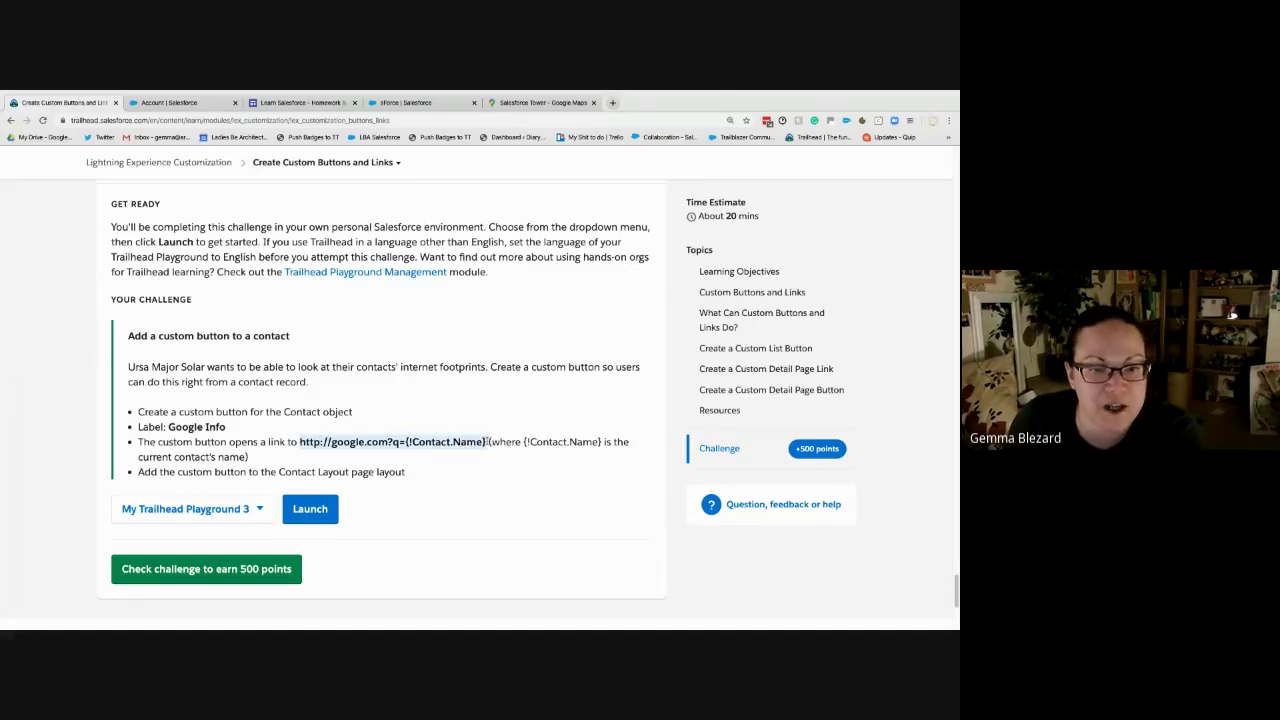
{"action": "right_click", "coordinate": [418, 446]}
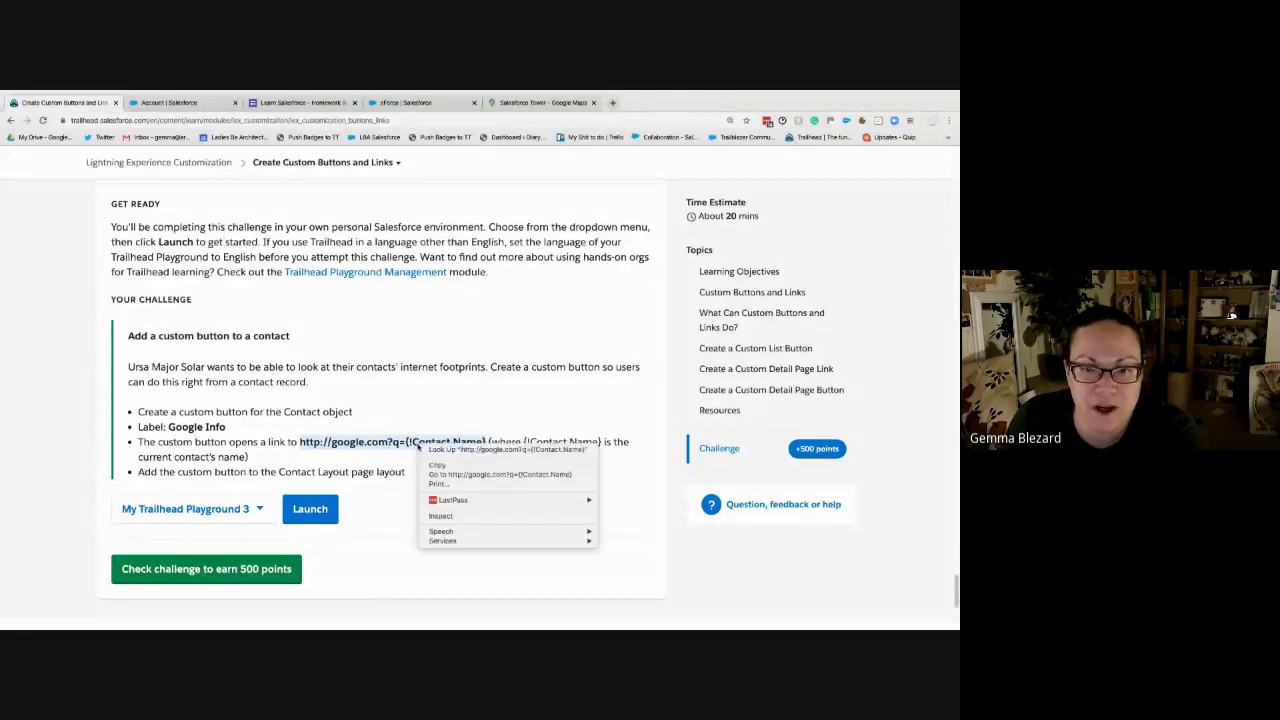
{"action": "left_click", "coordinate": [433, 465]}
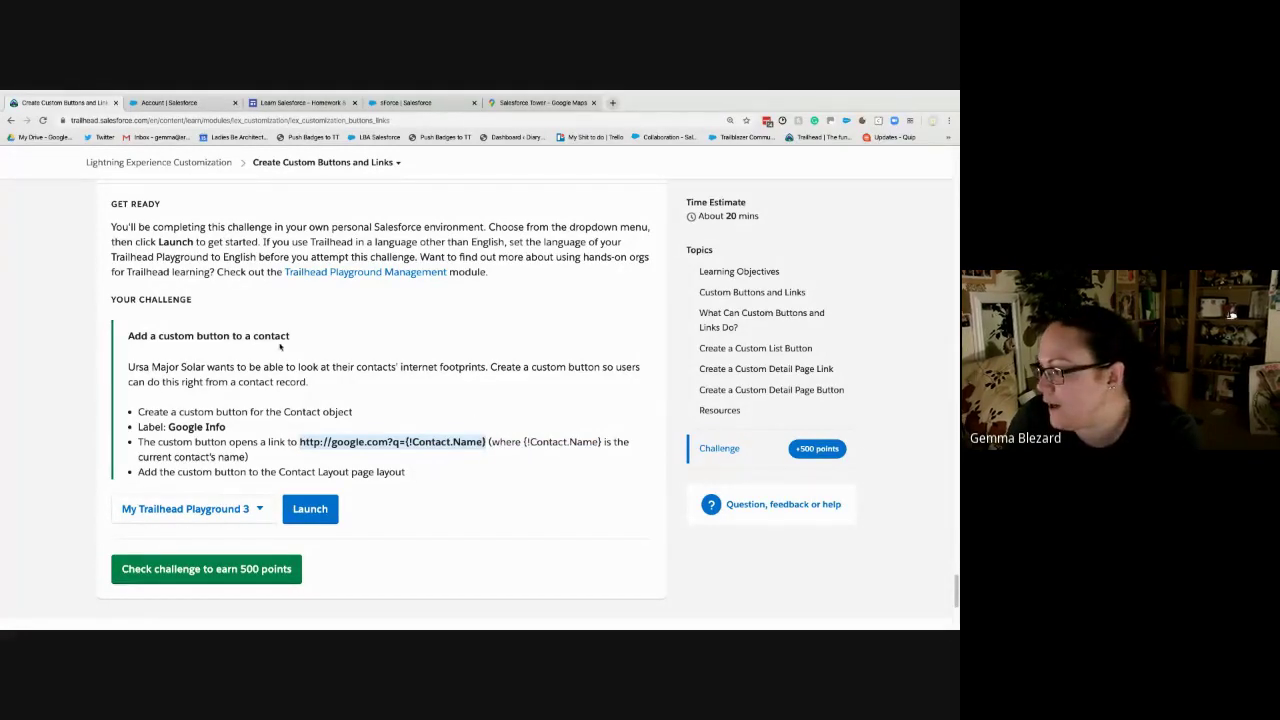
- Open the Contacts list in the Energy Consultations app
{"action": "left_click", "coordinate": [405, 102]}
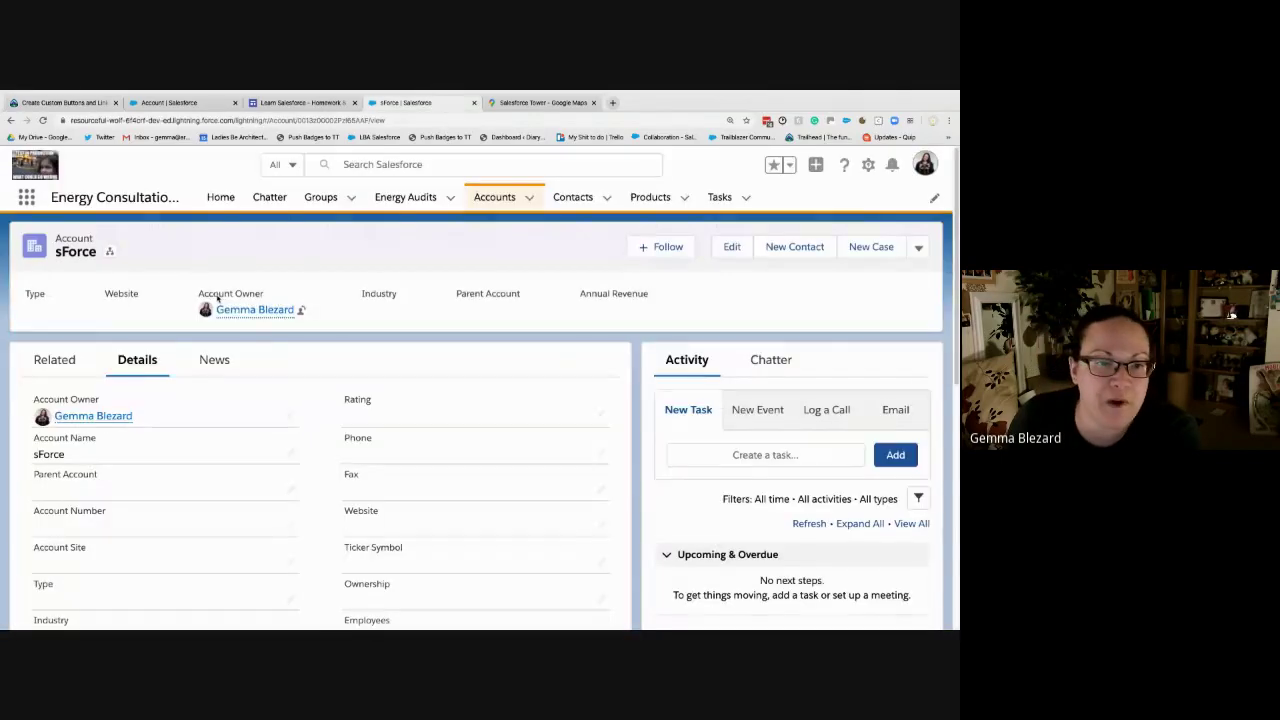
{"action": "left_click", "coordinate": [573, 197]}
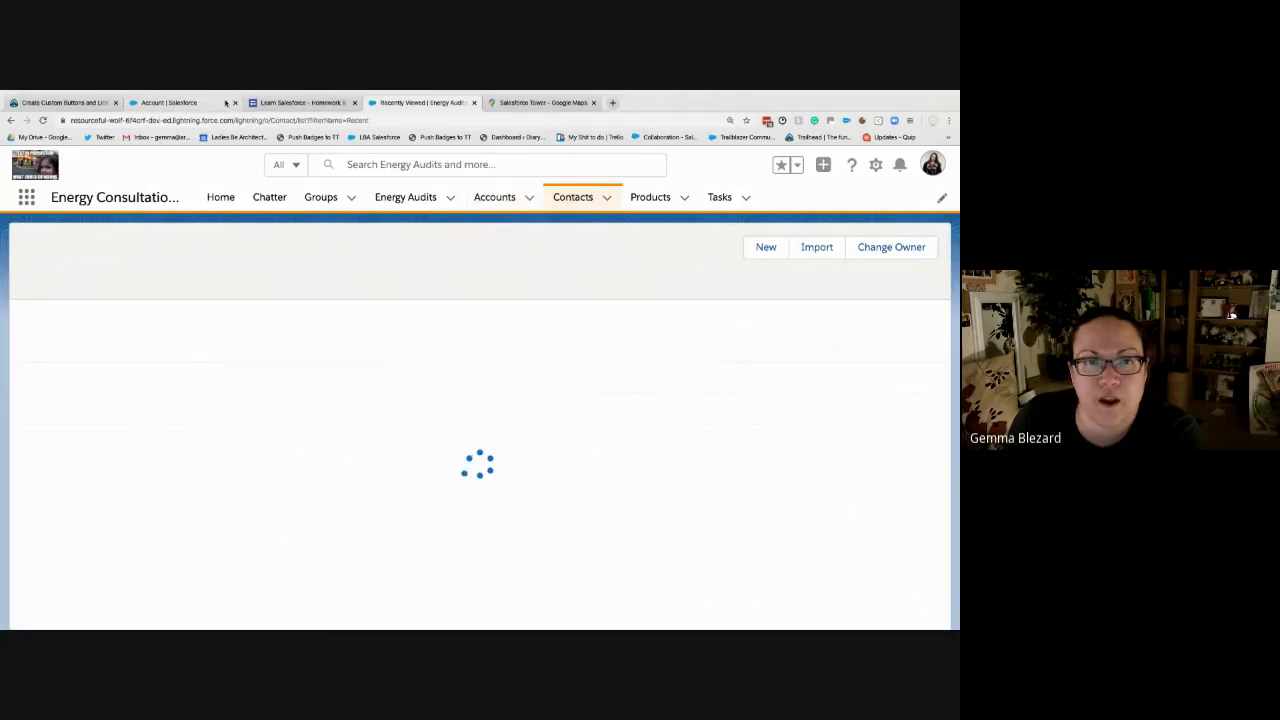
{"action": "left_click", "coordinate": [233, 102]}
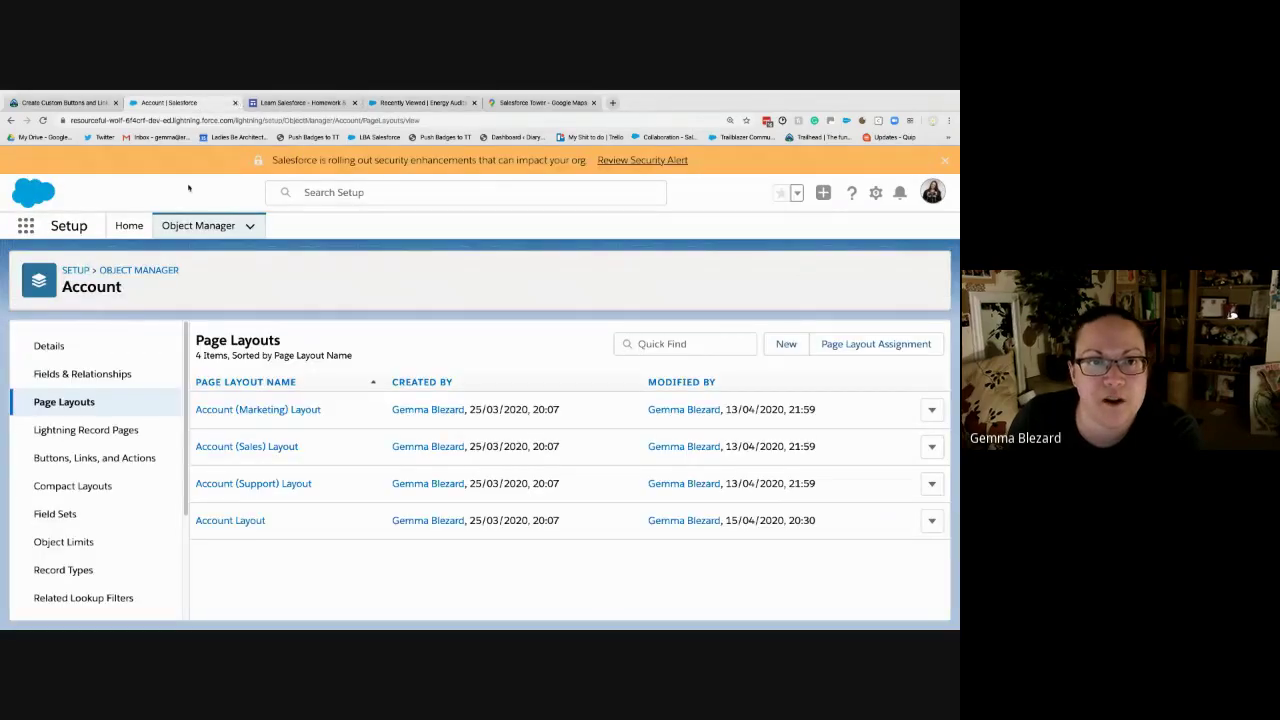
{"action": "left_click", "coordinate": [450, 102]}
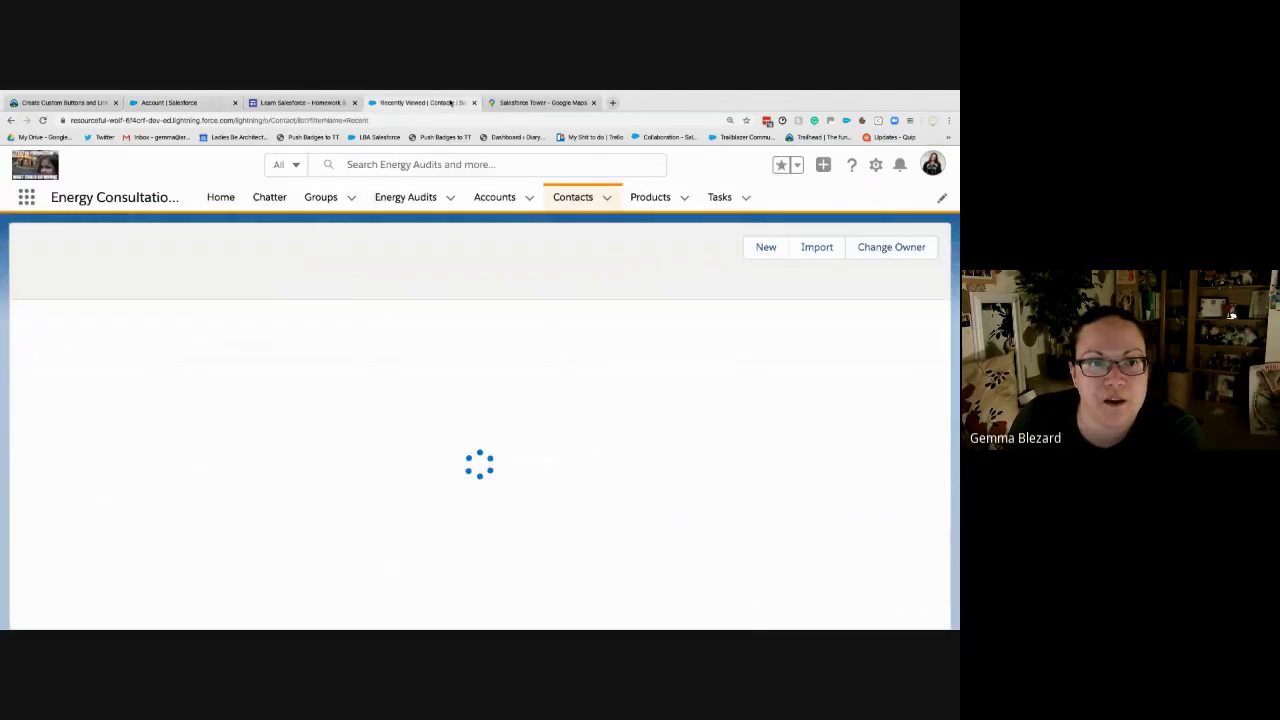
- Open the Contact object's setup page from the Contacts list and close the Google Maps page
{"action": "left_click", "coordinate": [877, 168]}
{"action": "right_click", "coordinate": [877, 168]}
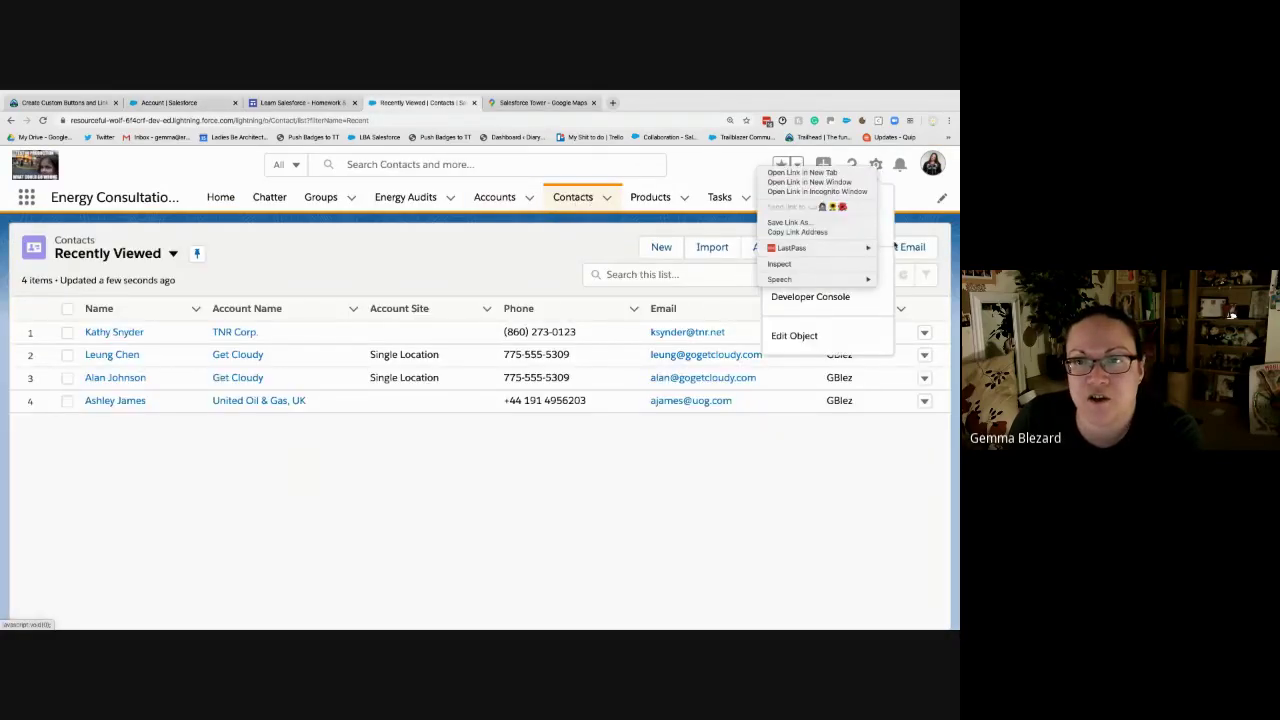
{"action": "key", "text": "Escape"}
{"action": "left_click", "coordinate": [860, 335]}
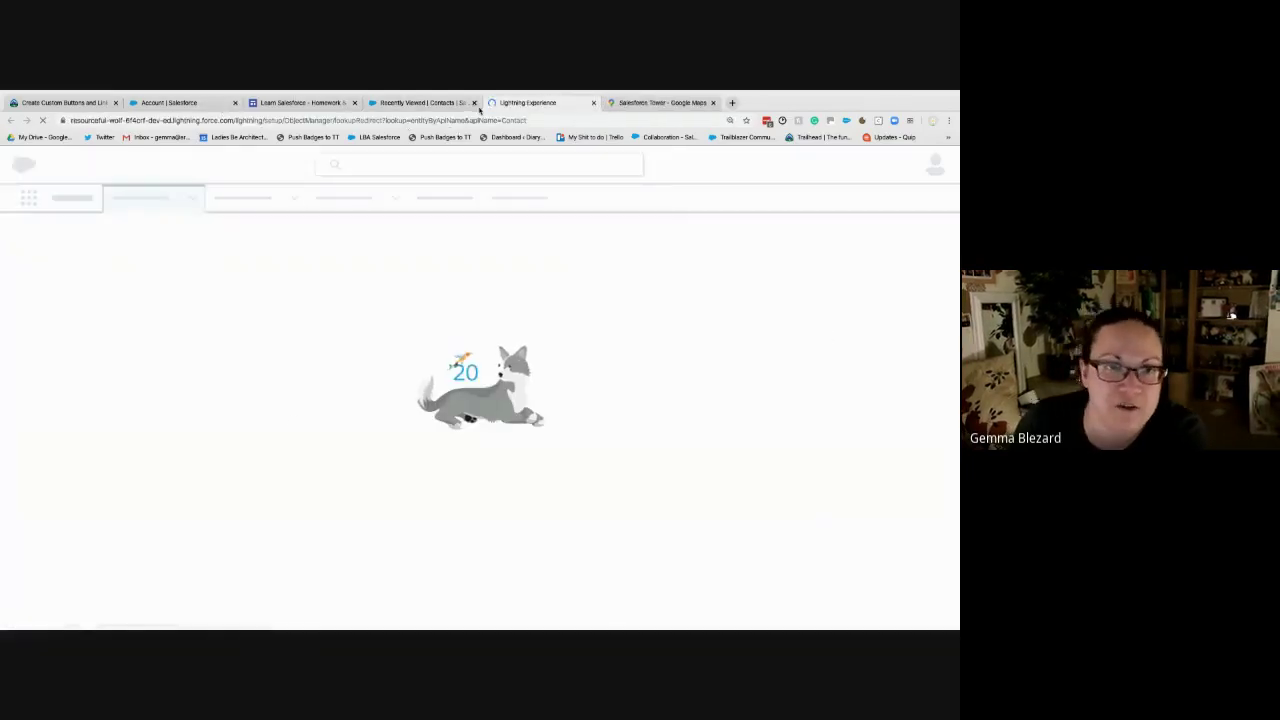
{"action": "left_click", "coordinate": [713, 103]}
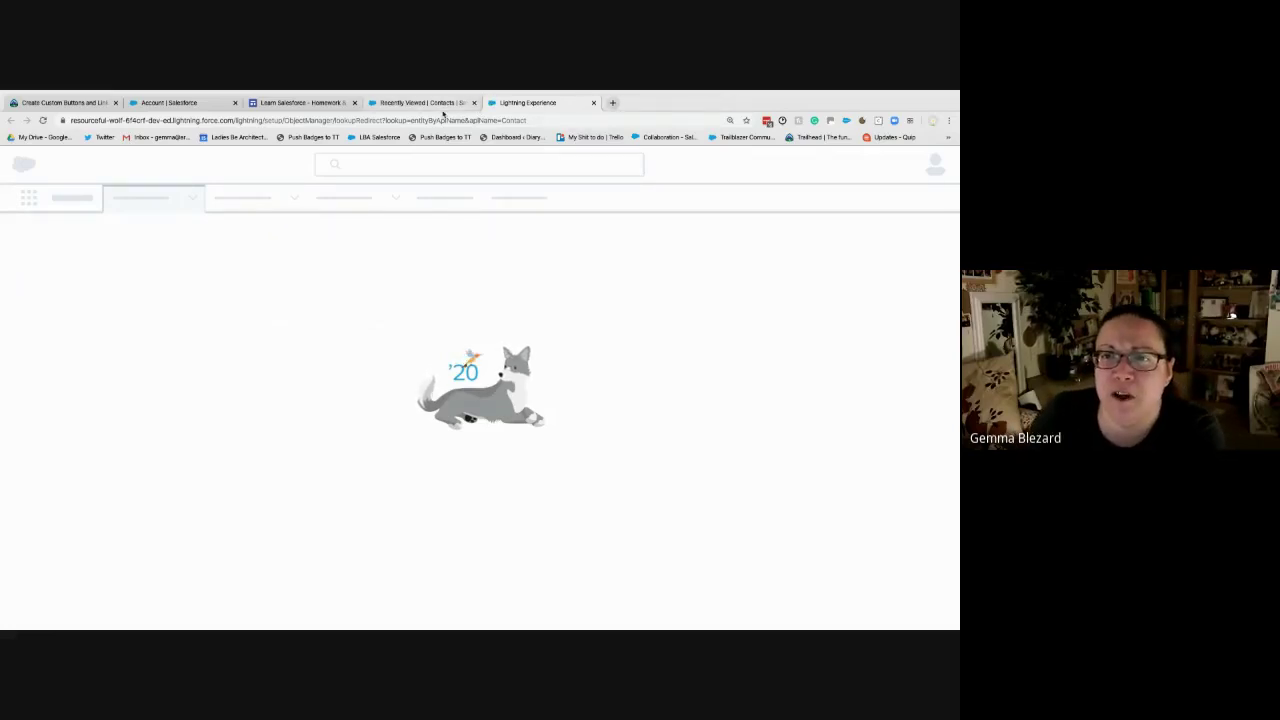
{"action": "left_click", "coordinate": [440, 104]}
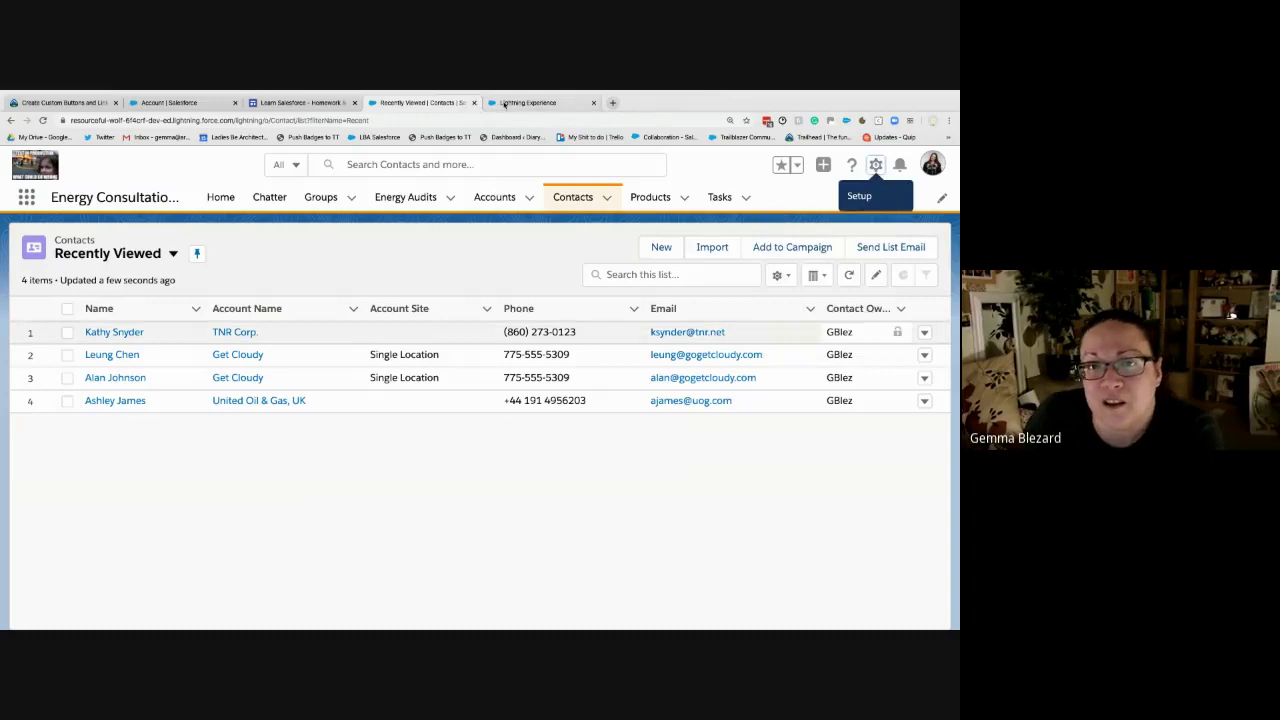
{"action": "left_click", "coordinate": [505, 103]}
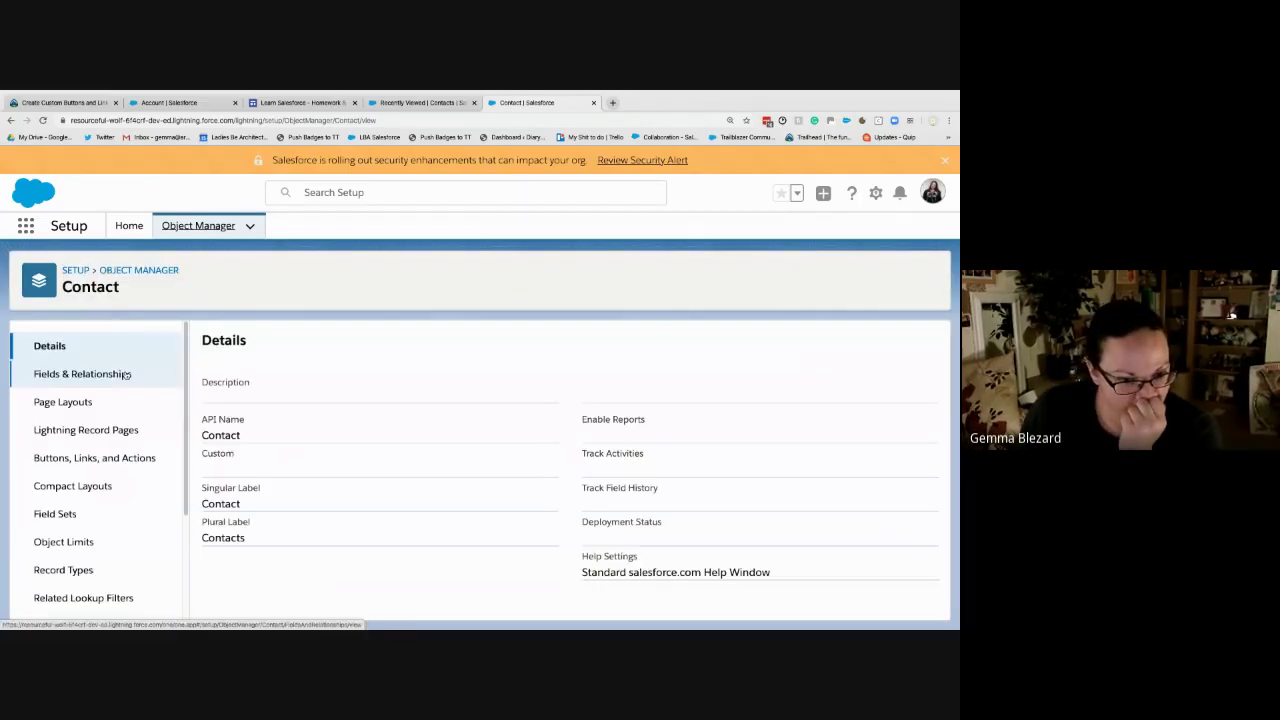
- Start a new custom button or link for the Contact object and label it Google Info
{"action": "left_click", "coordinate": [72, 462]}
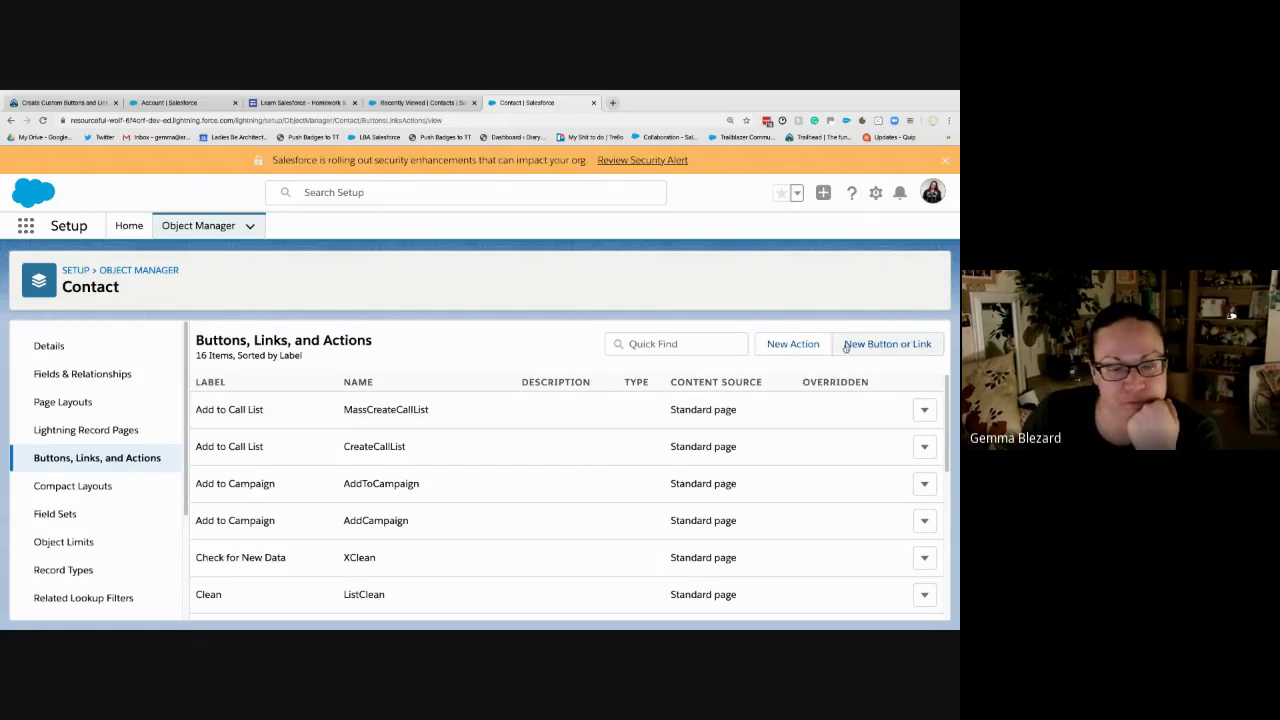
{"action": "left_click", "coordinate": [846, 346]}
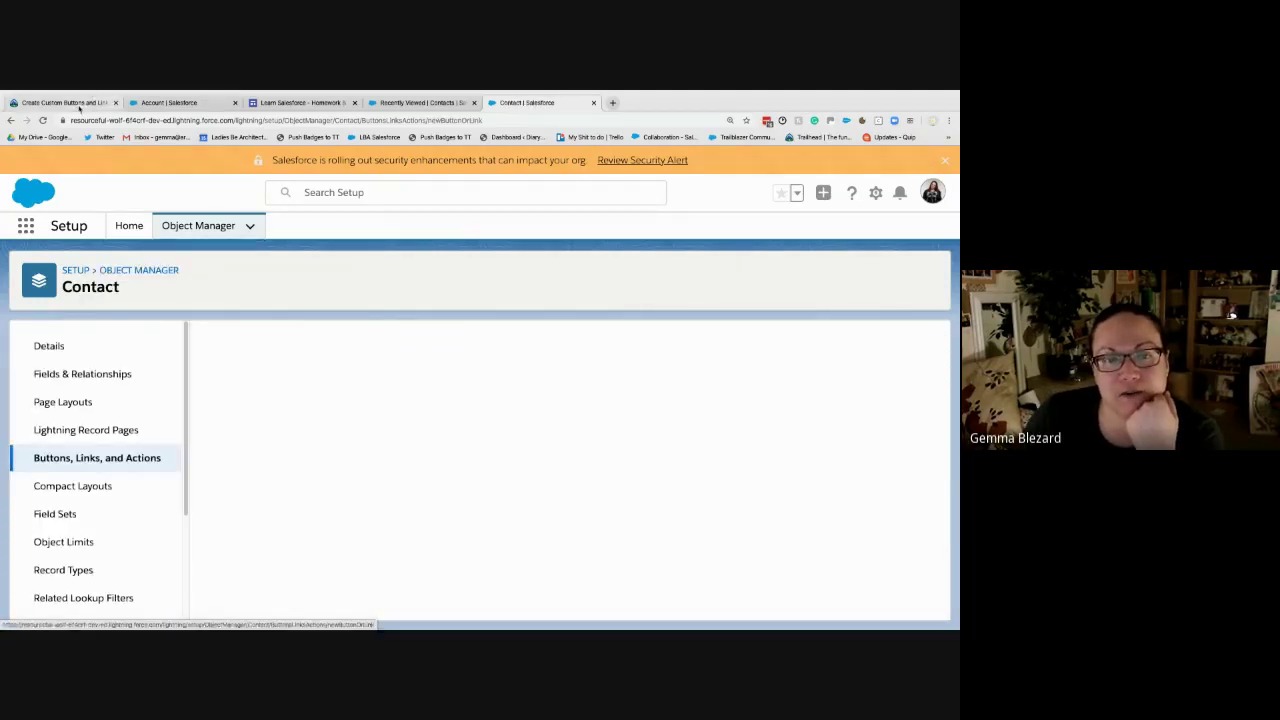
{"action": "left_click", "coordinate": [84, 104]}
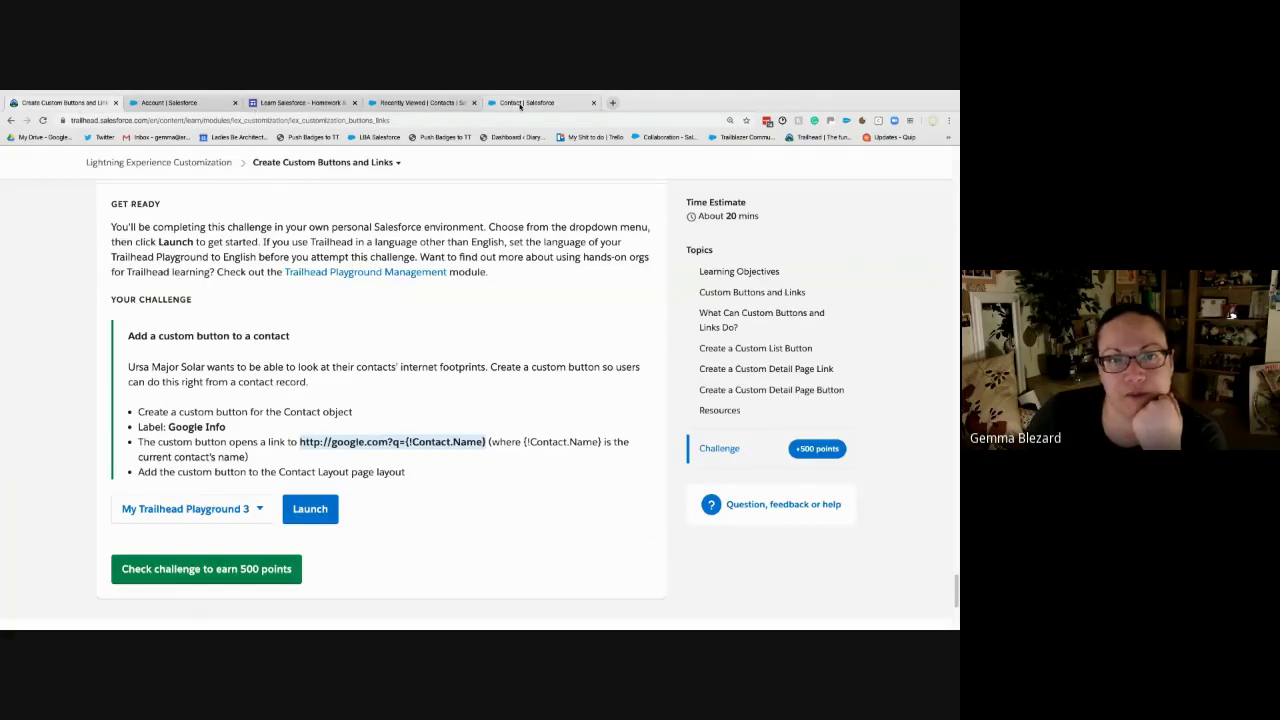
{"action": "left_click_drag", "start_coordinate": [520, 106], "coordinate": [190, 106]}
{"action": "left_click", "coordinate": [361, 409]}
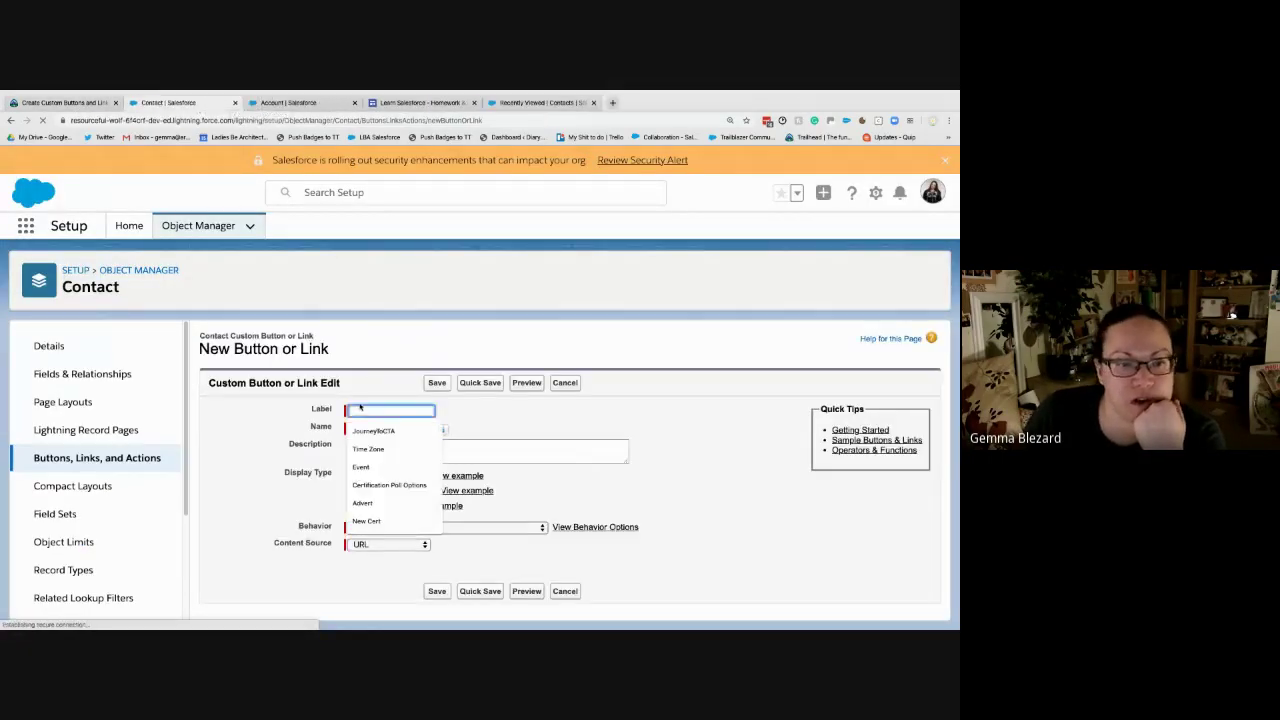
{"action": "type", "text": "Google I"}
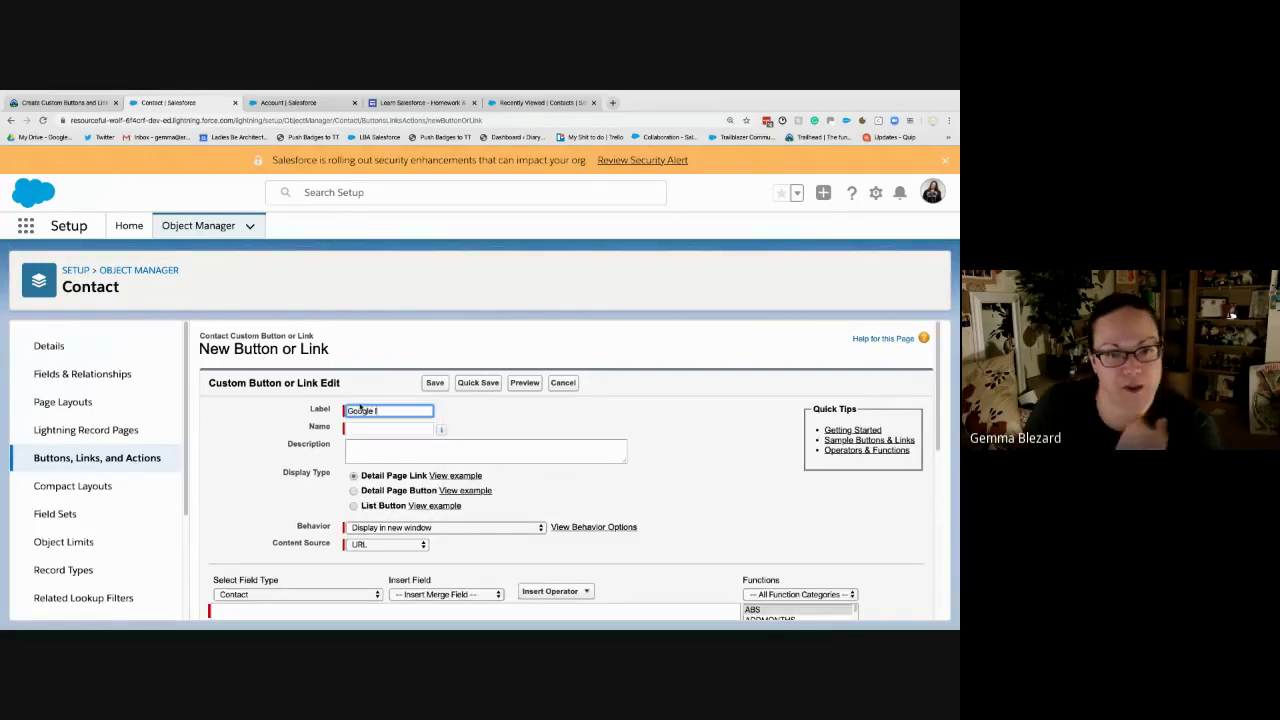
{"action": "type", "text": "nfo"}
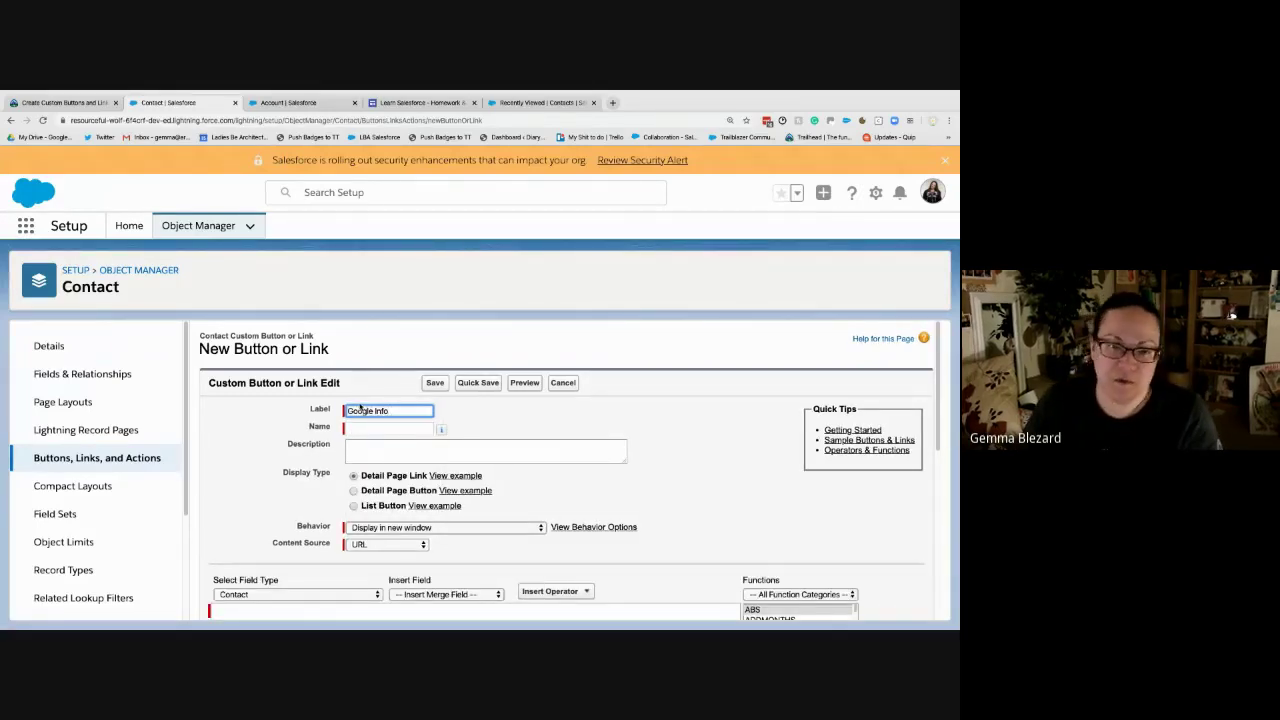
{"action": "key", "text": "Tab"}
{"action": "scroll", "coordinate": [450, 398], "scroll_direction": "down", "scroll_amount": 1}
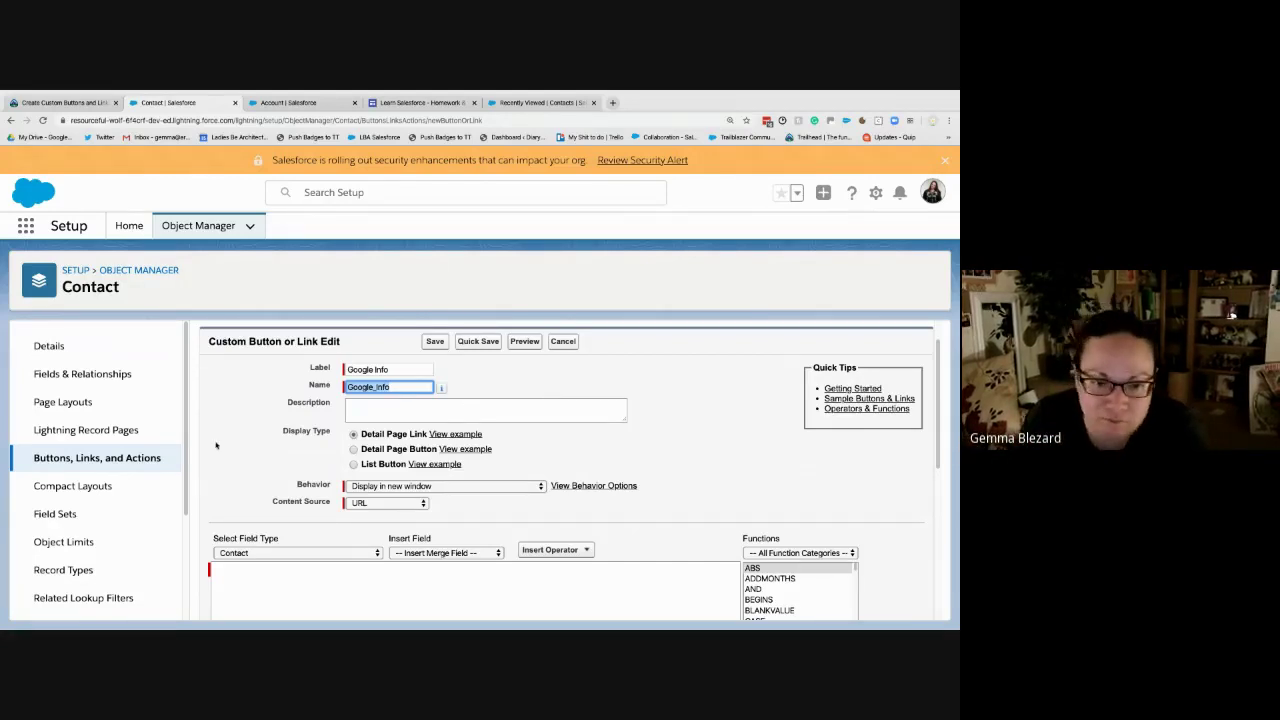
{"action": "scroll", "coordinate": [220, 430], "scroll_direction": "down", "scroll_amount": 1}
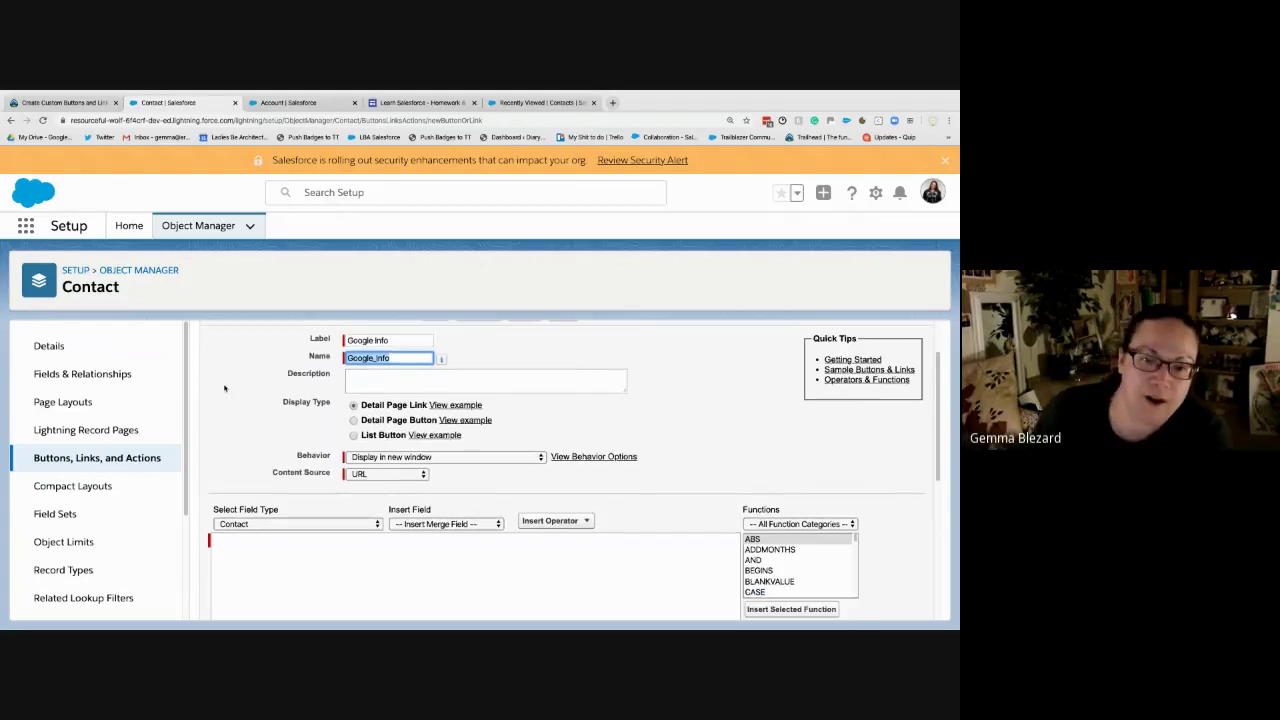
{"action": "left_click", "coordinate": [354, 420]}
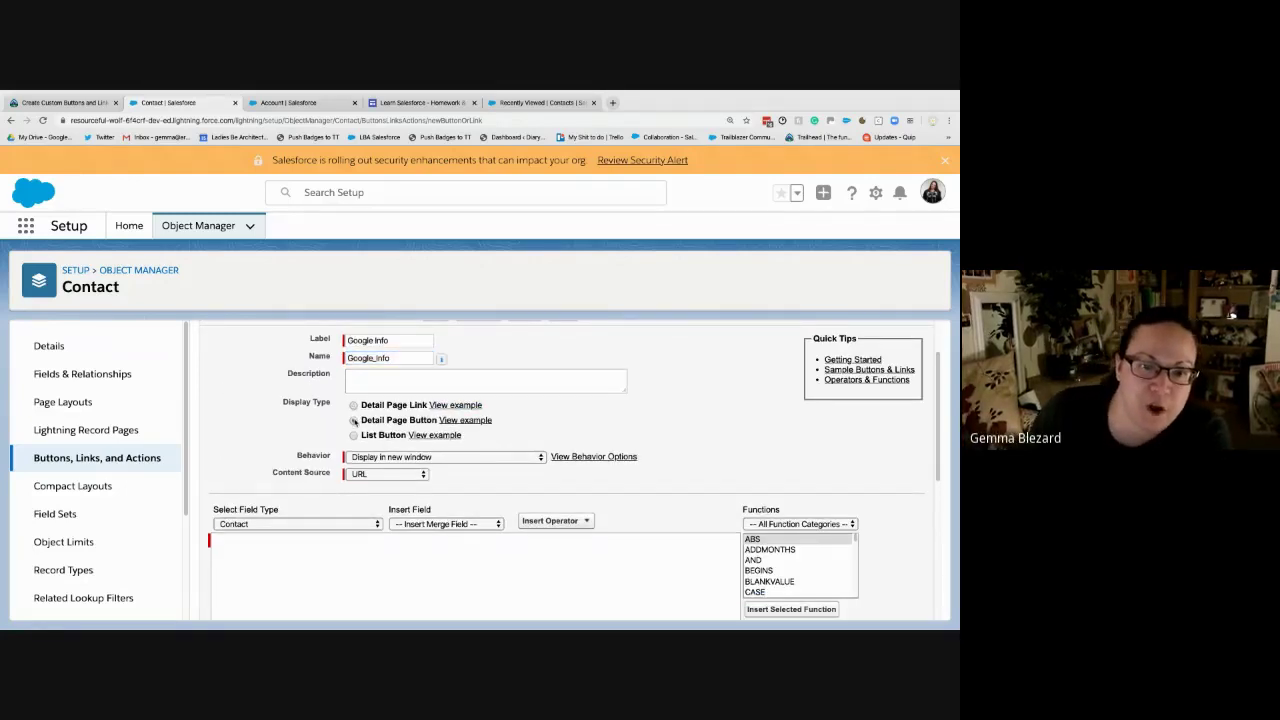
{"action": "left_click", "coordinate": [368, 548]}
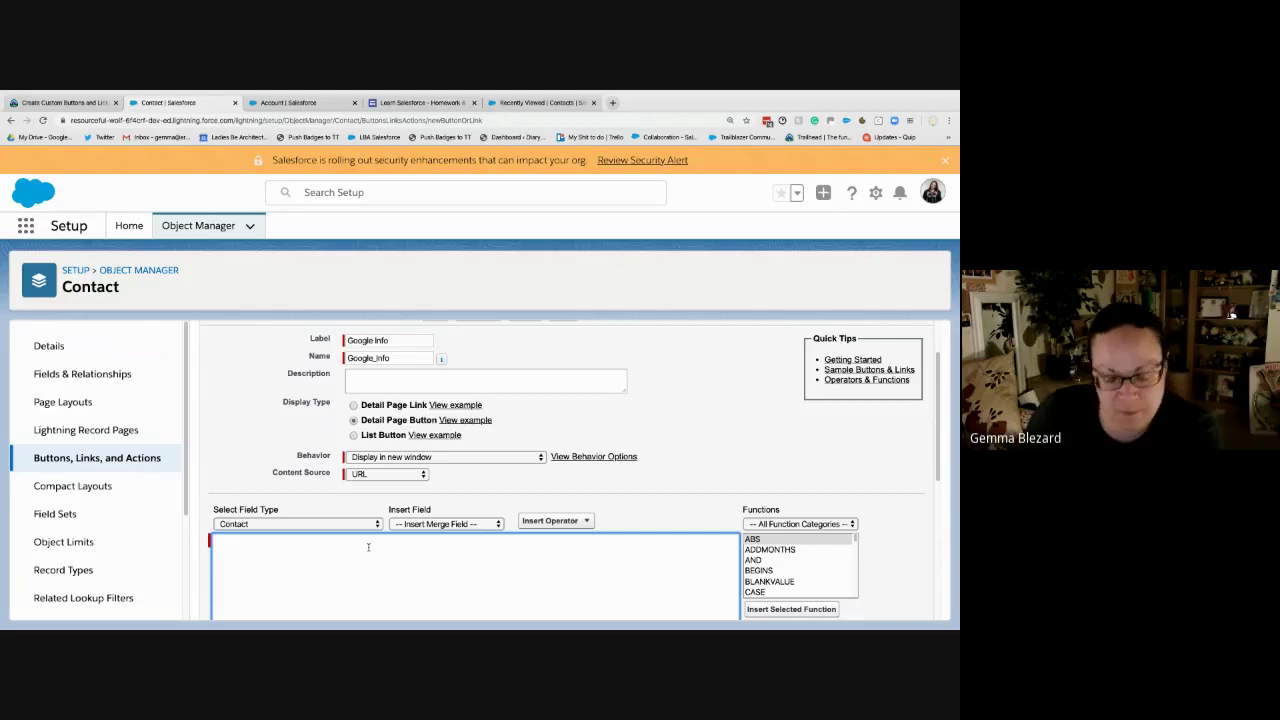
{"action": "type", "text": "http://google.com?q={!Contact.Name}"}
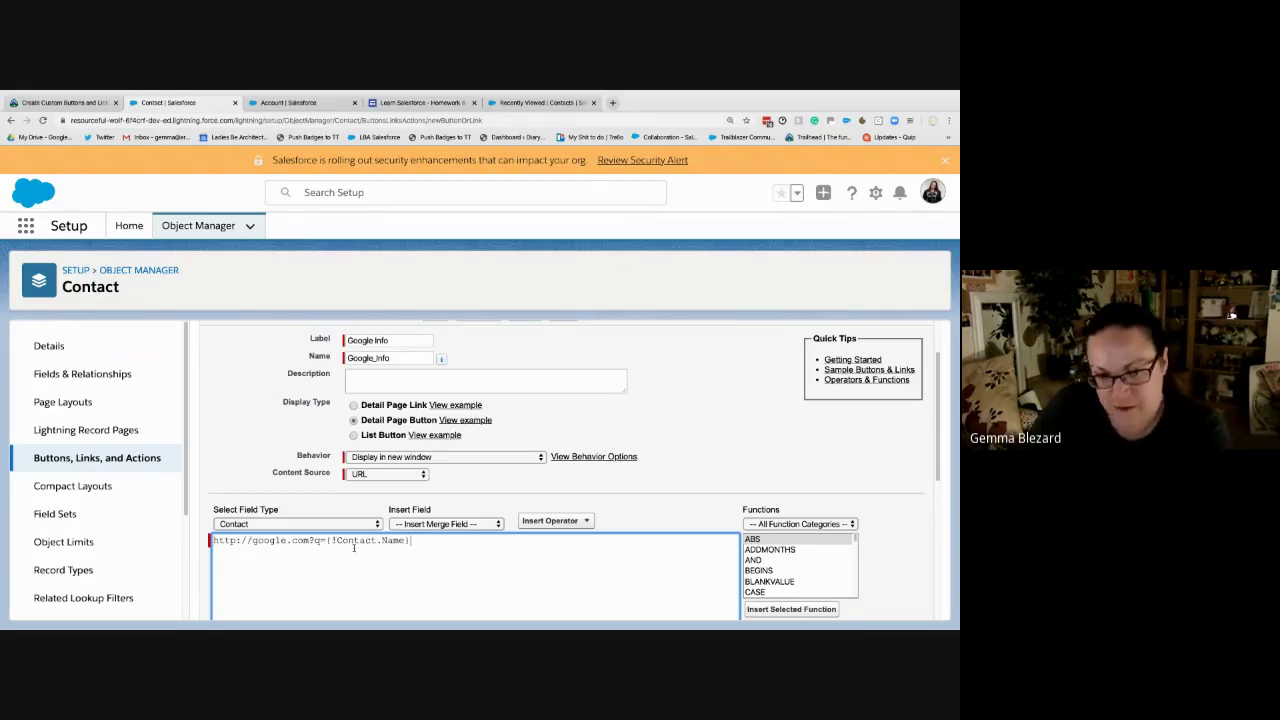
- Check the syntax of the Google Info button's URL and save the button
{"action": "scroll", "coordinate": [353, 548], "scroll_direction": "down", "scroll_amount": 2}
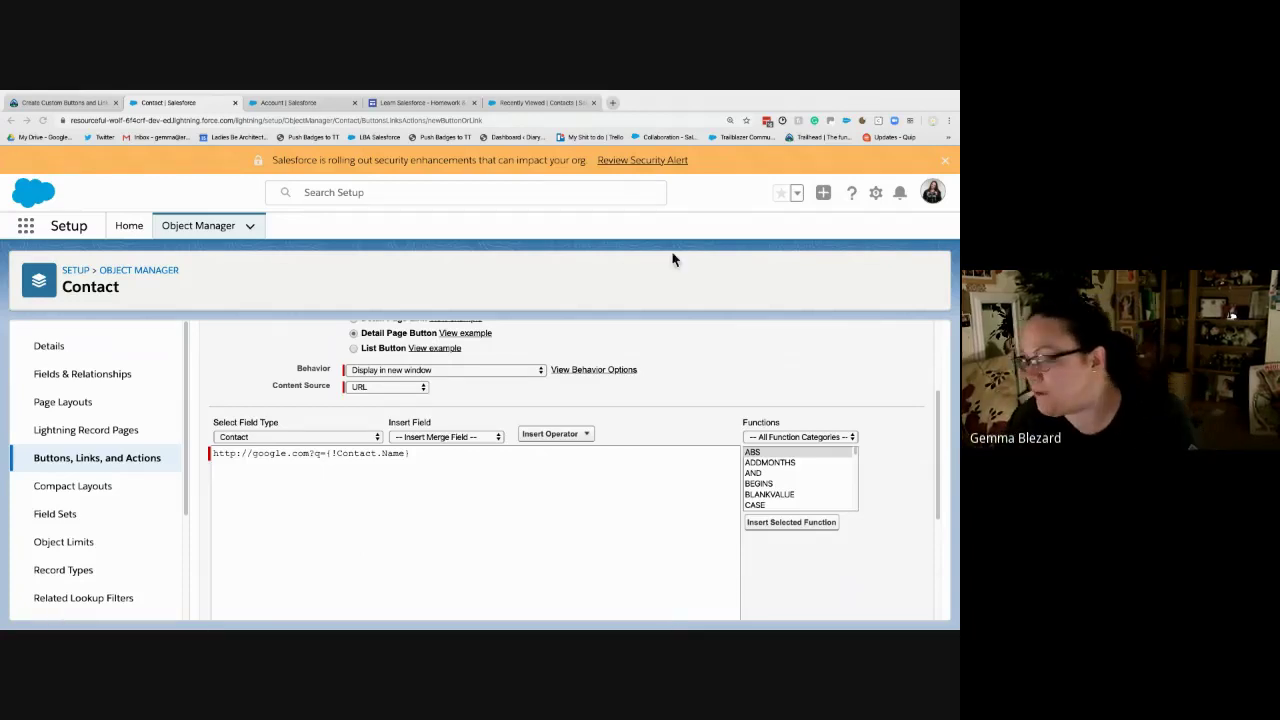
{"action": "left_click", "coordinate": [401, 453]}
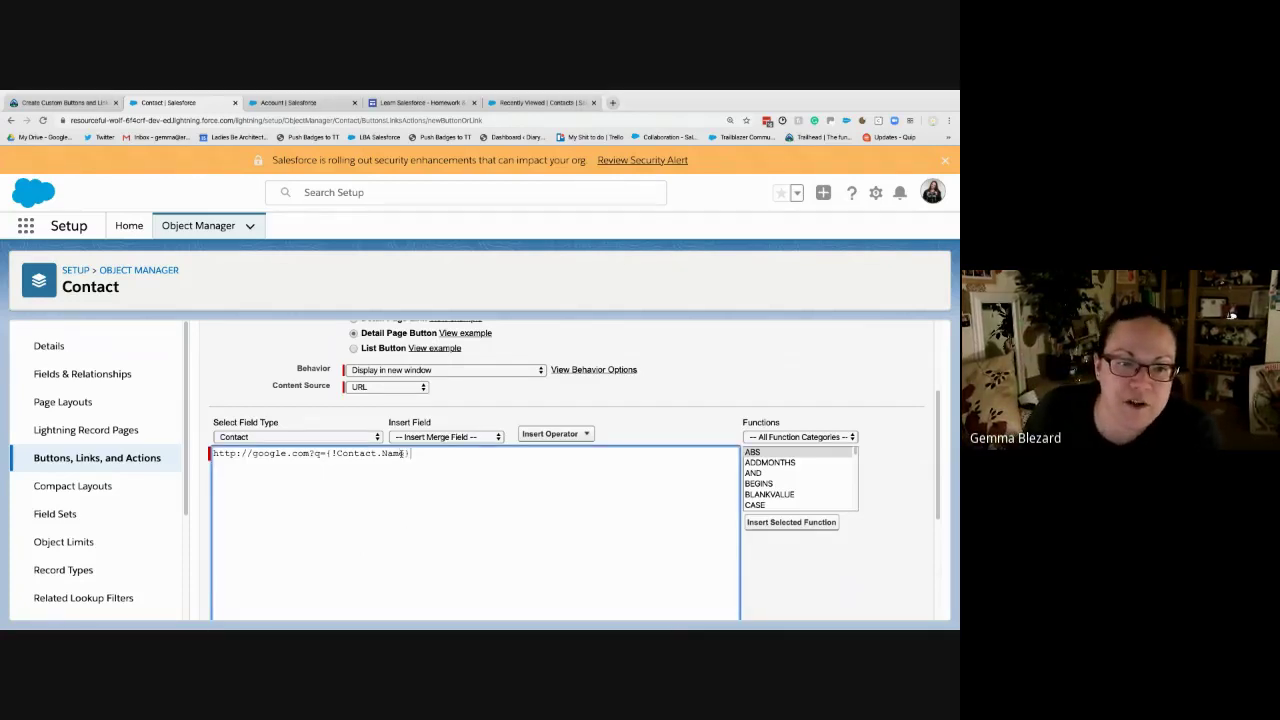
{"action": "scroll", "coordinate": [400, 452], "scroll_direction": "down", "scroll_amount": 3}
{"action": "scroll", "coordinate": [271, 586], "scroll_direction": "down", "scroll_amount": 1}
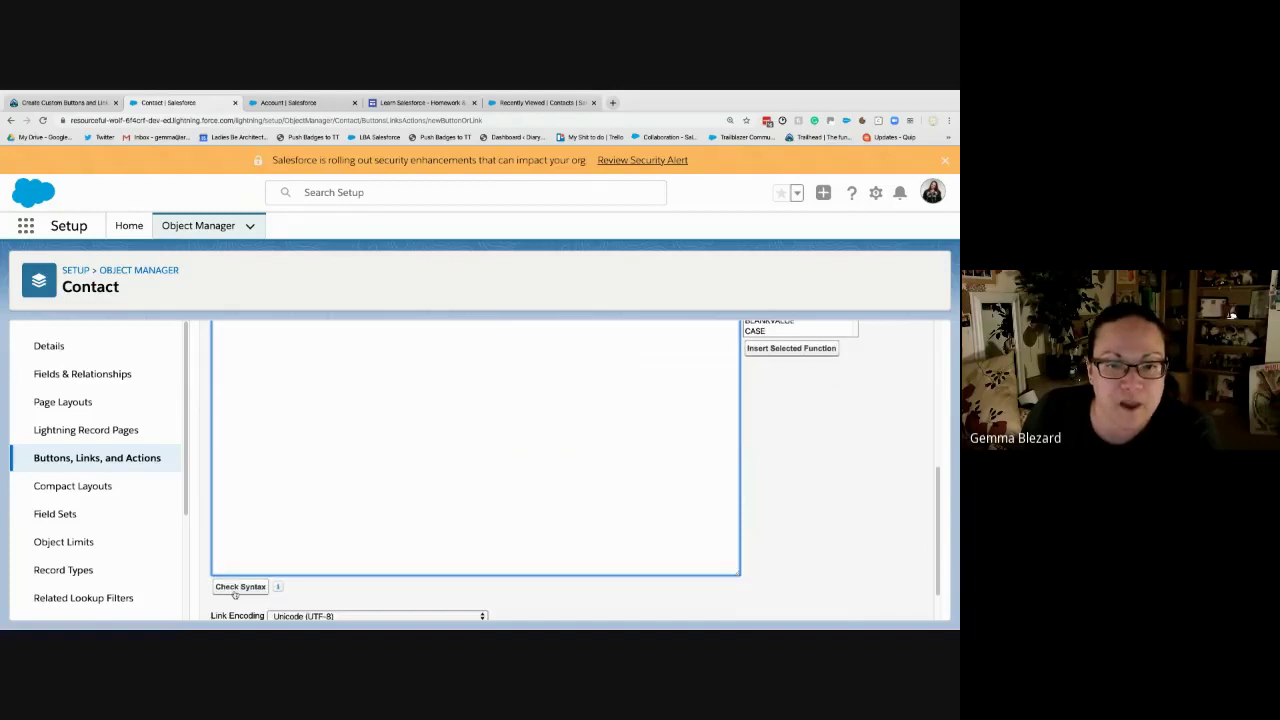
{"action": "left_click", "coordinate": [236, 589]}
{"action": "scroll", "coordinate": [494, 597], "scroll_direction": "down", "scroll_amount": 1}
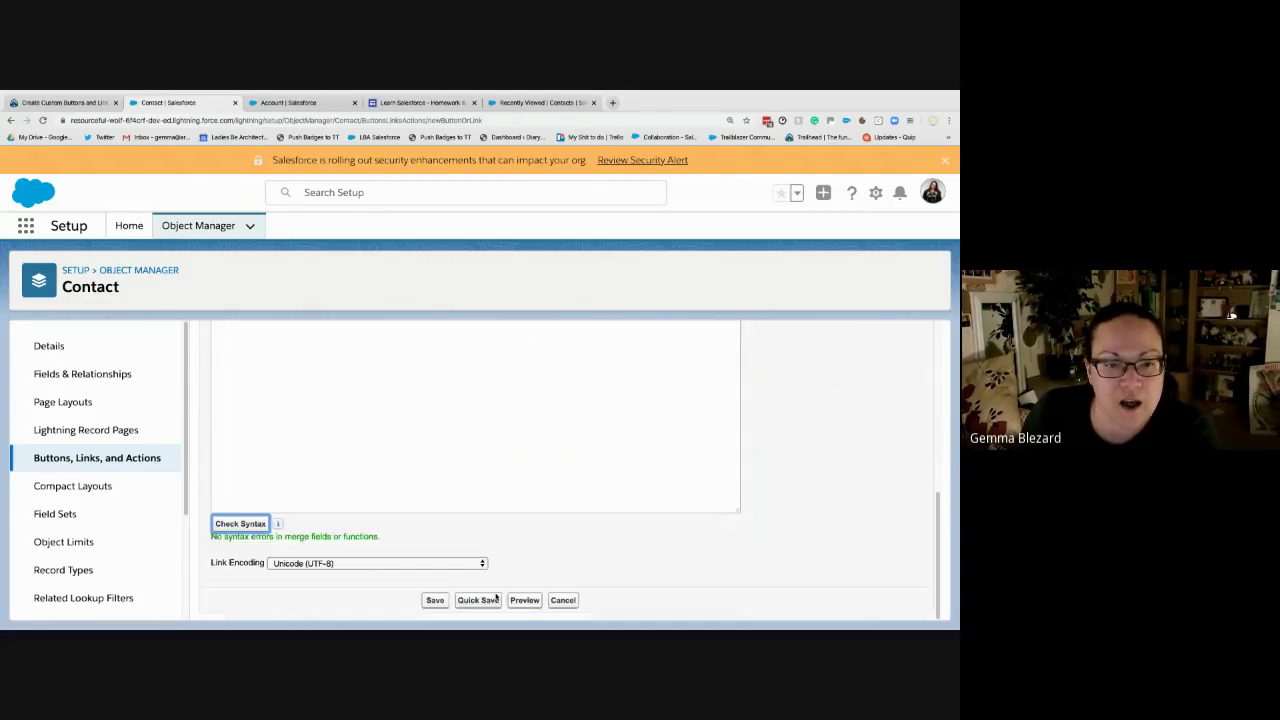
{"action": "left_click", "coordinate": [442, 604]}
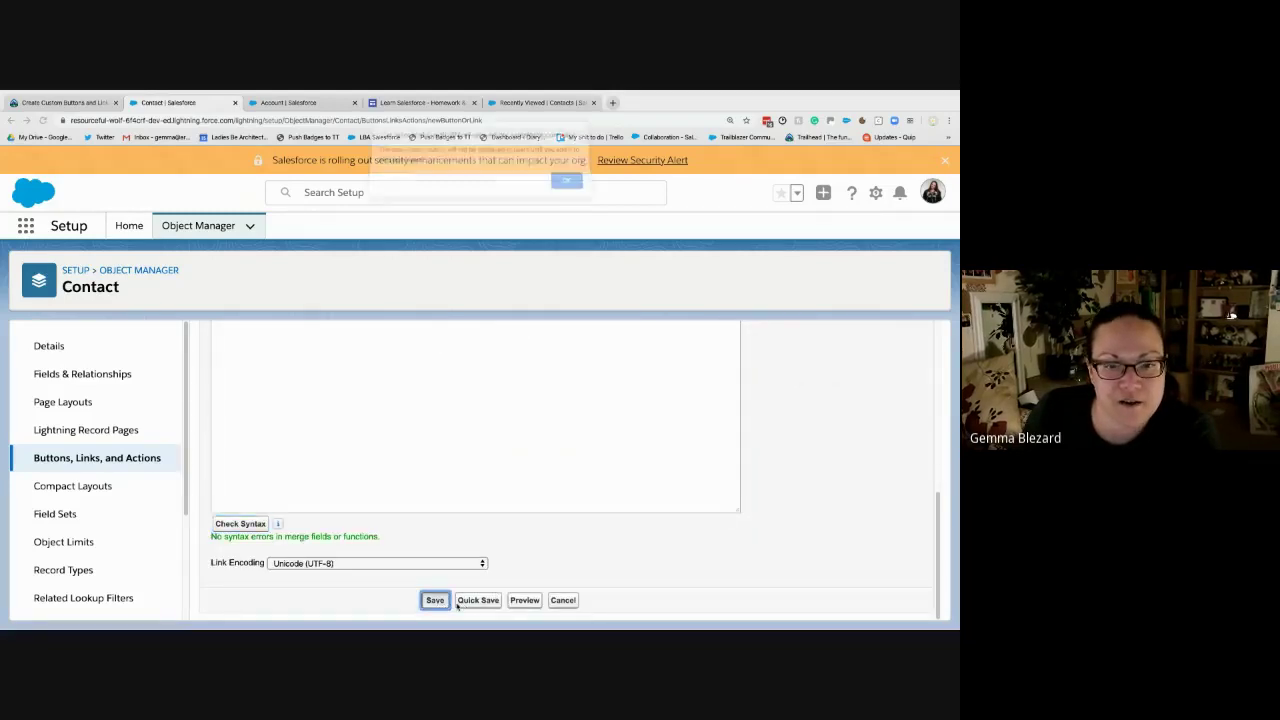
{"action": "left_click", "coordinate": [567, 190]}
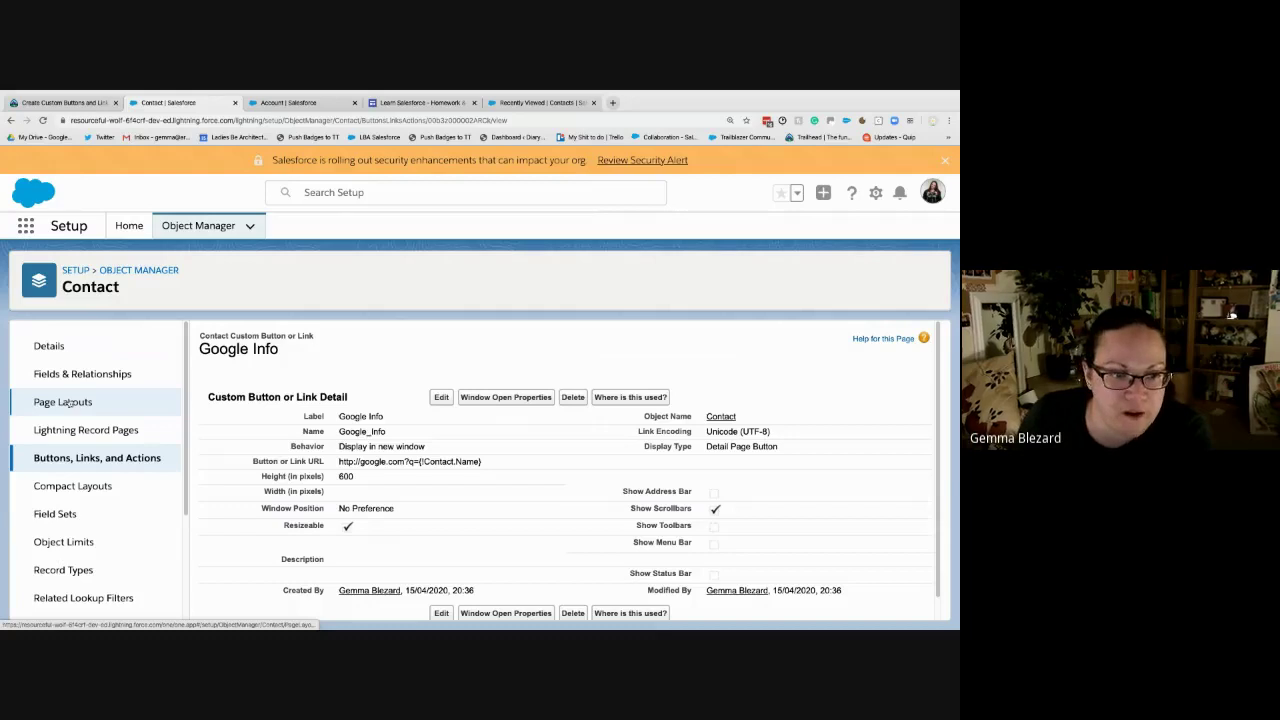
- Add the Google Info button to the custom buttons of the Contact Layout page layout and save the layout
{"action": "left_click", "coordinate": [66, 403]}
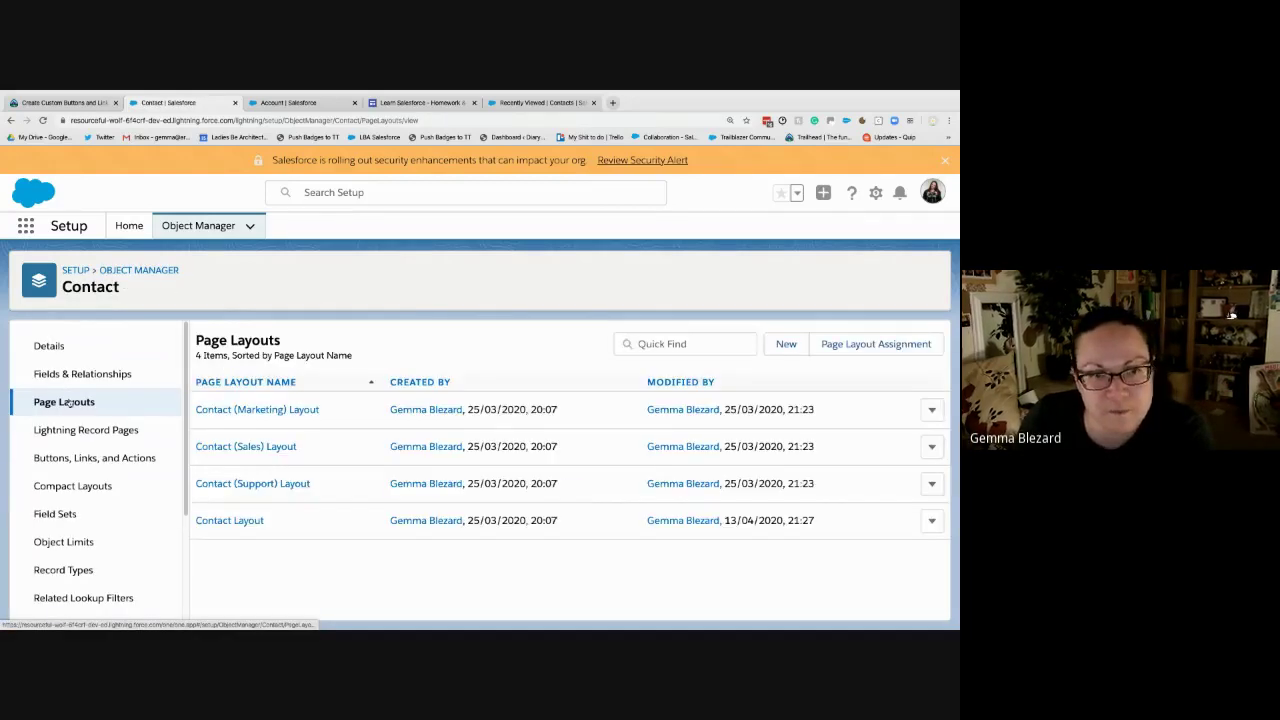
{"action": "left_click", "coordinate": [232, 521]}
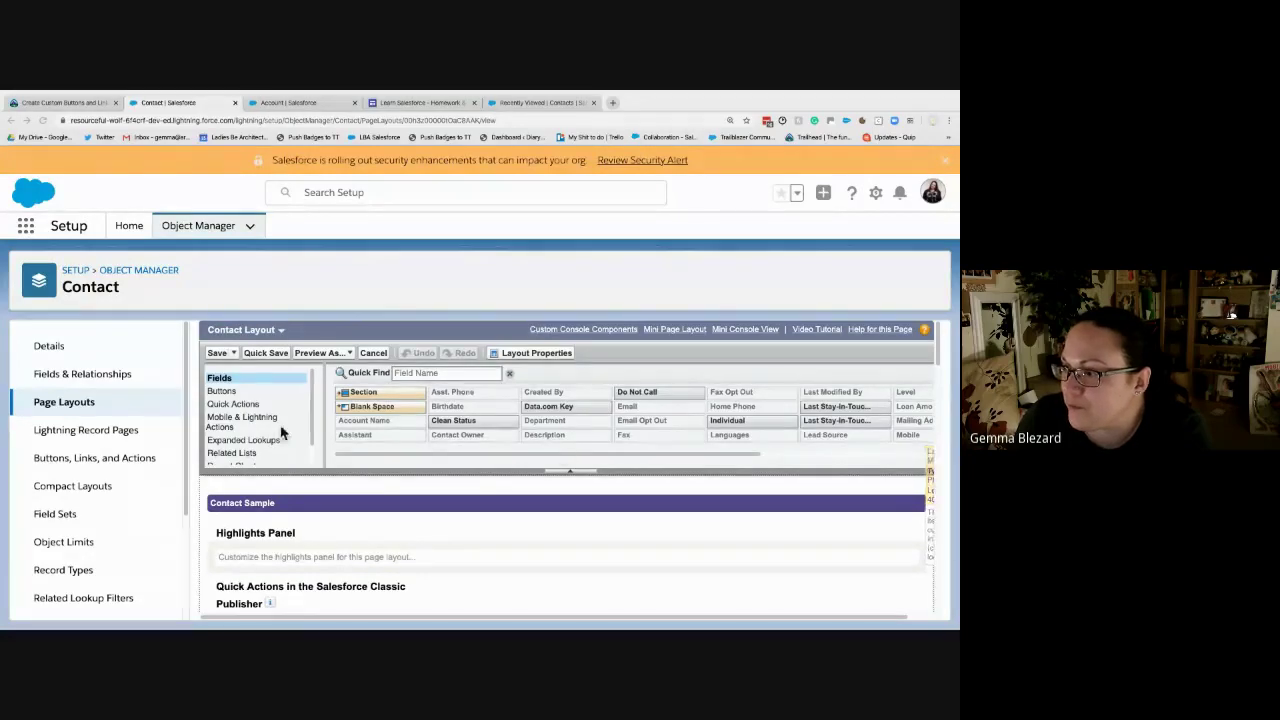
{"action": "scroll", "coordinate": [335, 475], "scroll_direction": "down", "scroll_amount": 1}
{"action": "scroll", "coordinate": [335, 475], "scroll_direction": "down", "scroll_amount": 2}
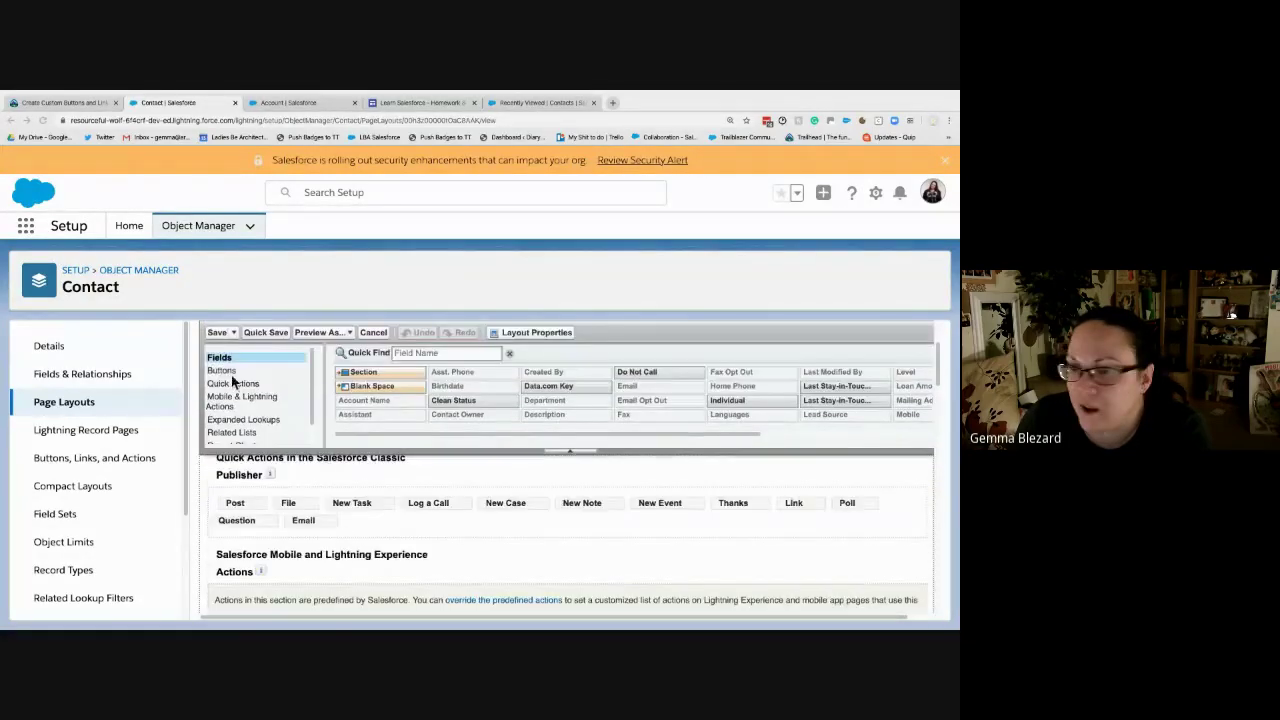
{"action": "left_click", "coordinate": [224, 373]}
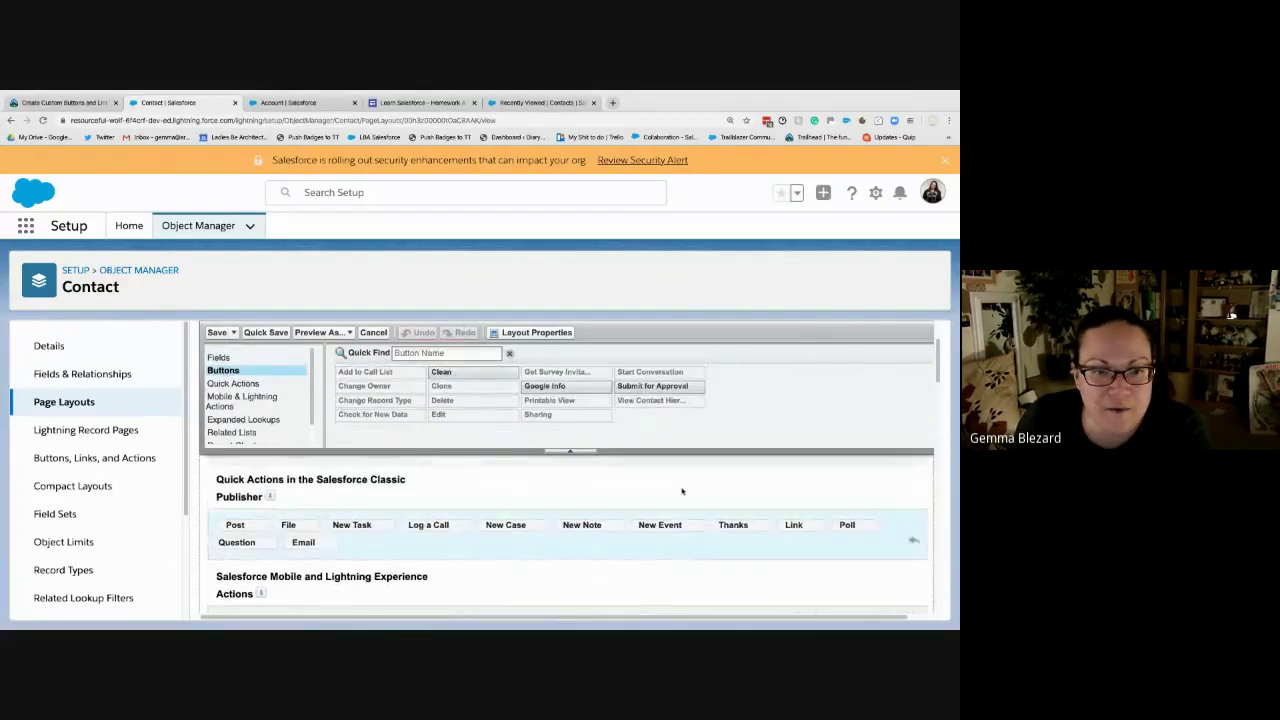
{"action": "left_click_drag", "start_coordinate": [555, 390], "coordinate": [298, 503]}
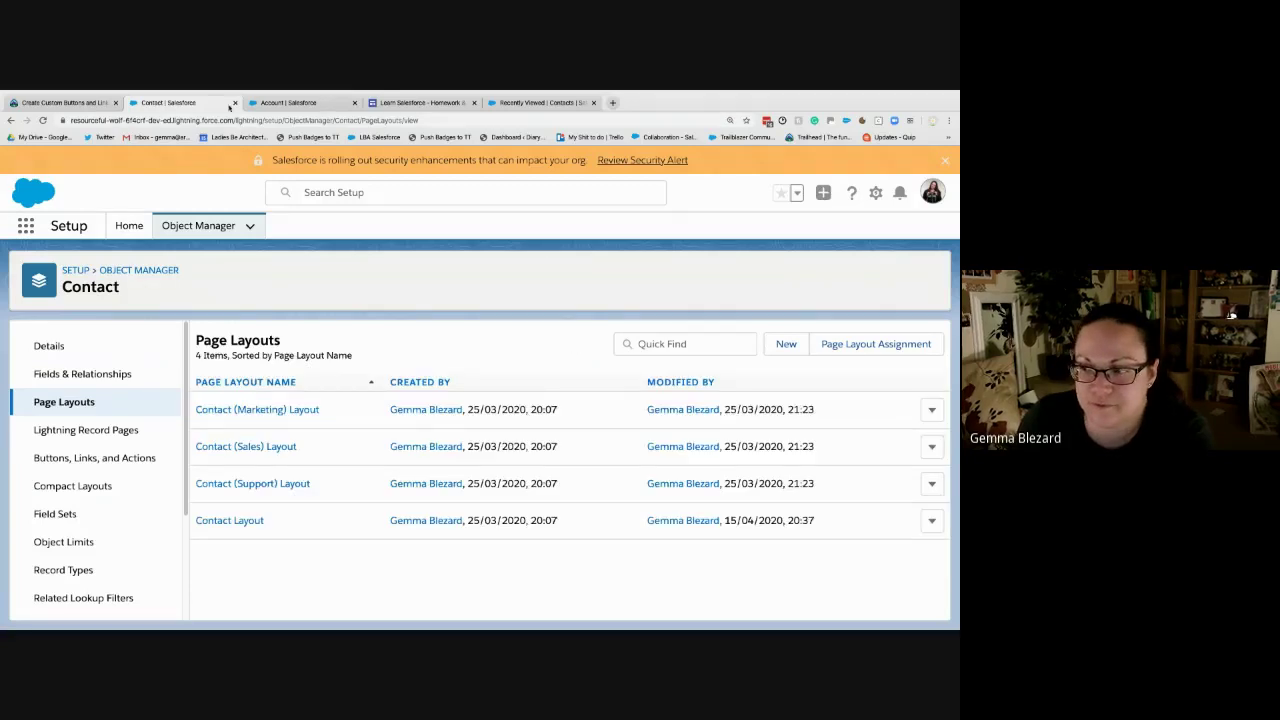
- Open the first contact in the recently viewed list and check its additional actions for Google Info
{"action": "left_click", "coordinate": [288, 103]}
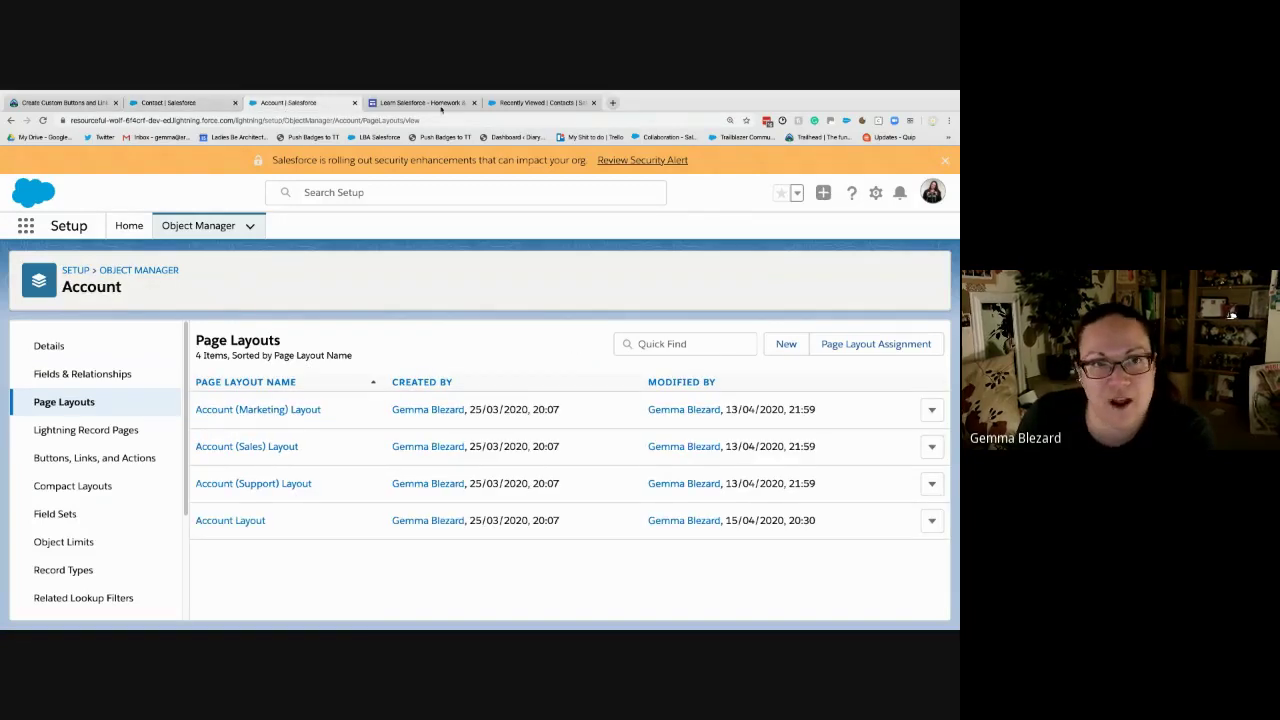
{"action": "left_click", "coordinate": [521, 104]}
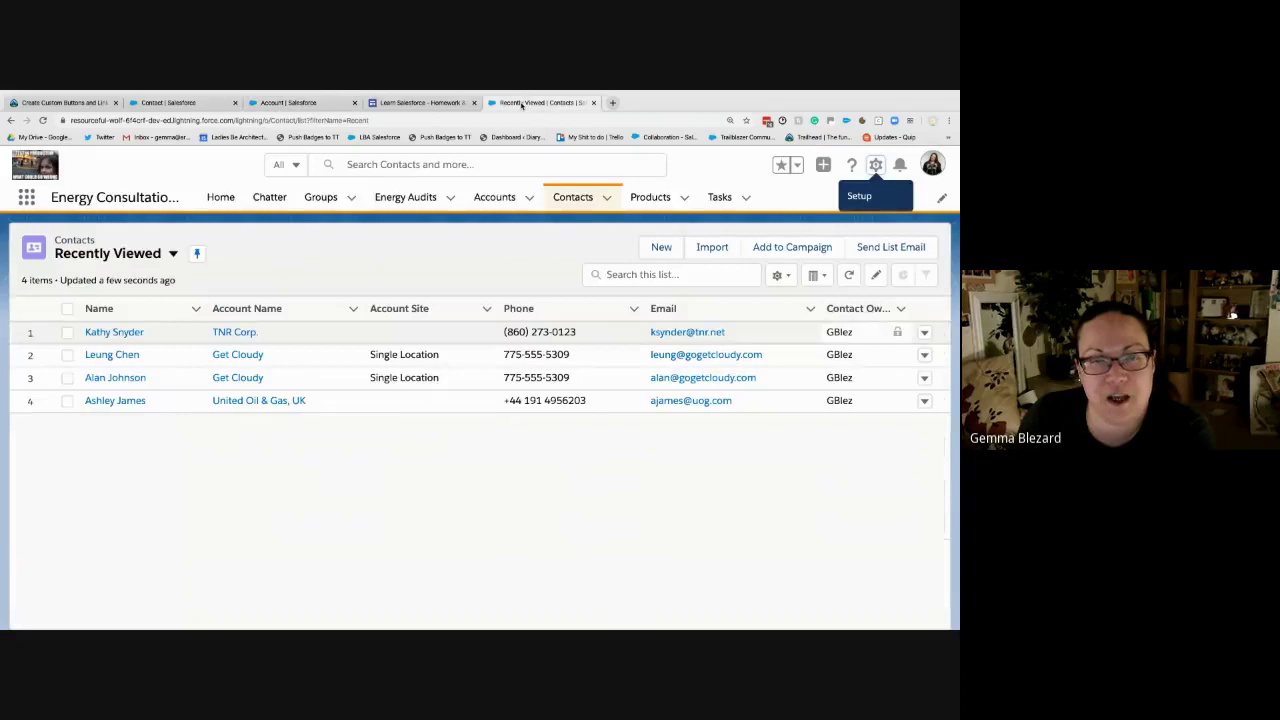
{"action": "left_click", "coordinate": [122, 336]}
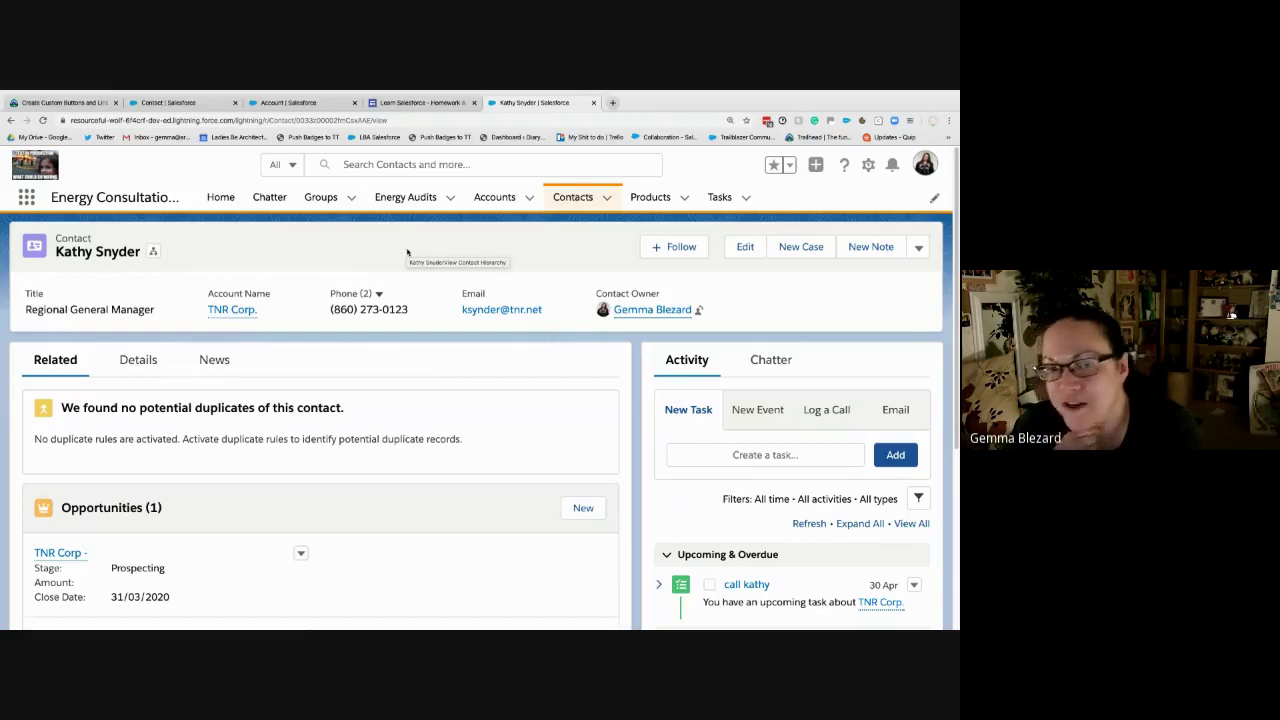
{"action": "left_click", "coordinate": [919, 249]}
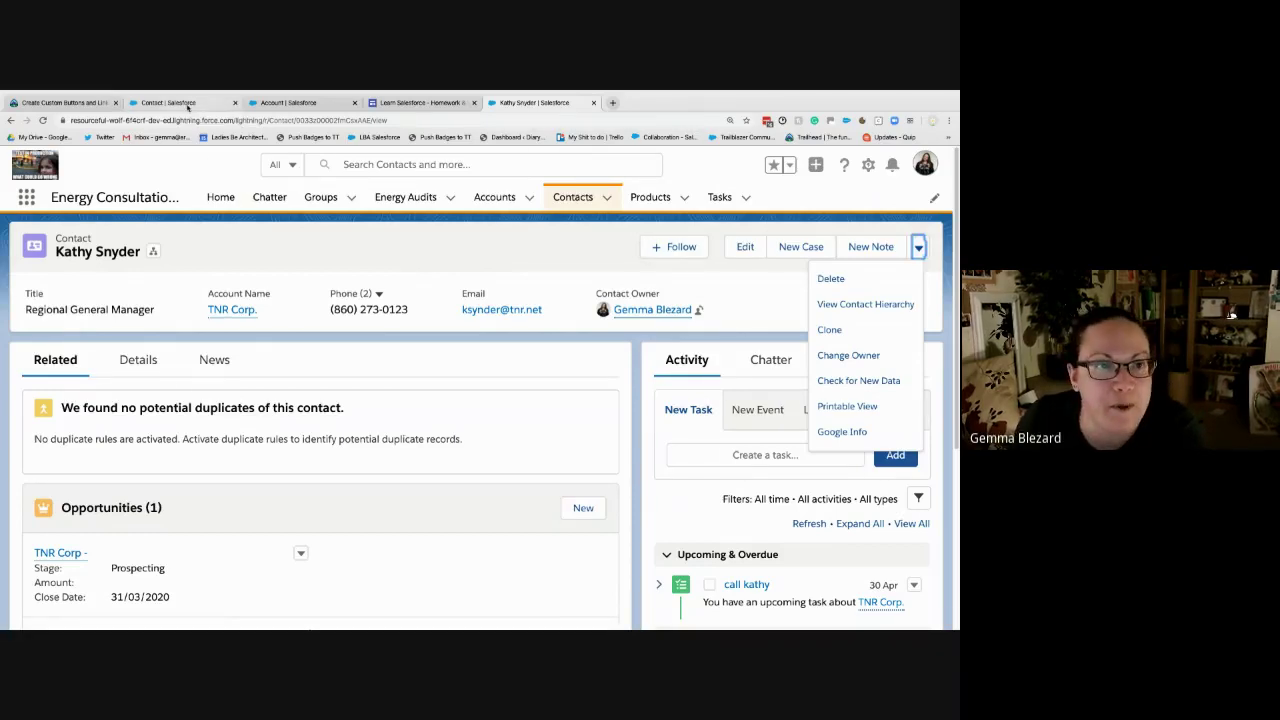
- Try removing the Check for New Data, Start Conversation and Clone standard buttons from the Contact Layout page layout
{"action": "left_click", "coordinate": [187, 103]}
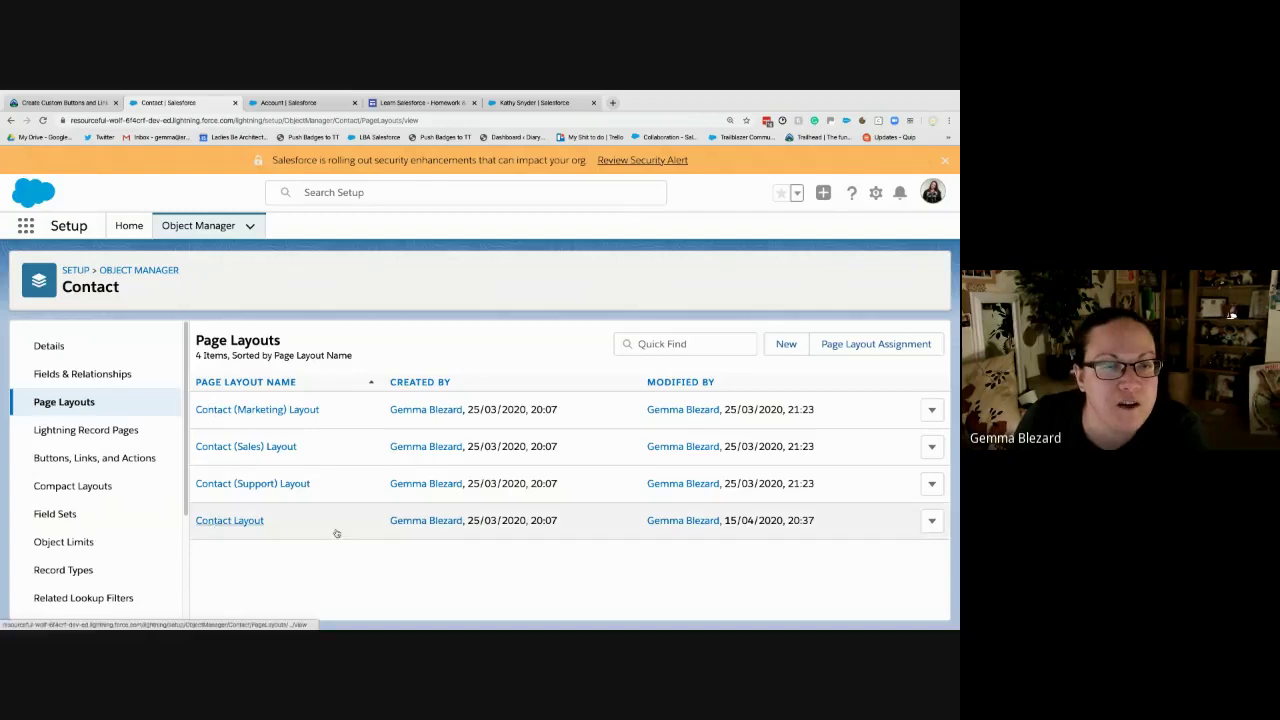
{"action": "left_click", "coordinate": [229, 520]}
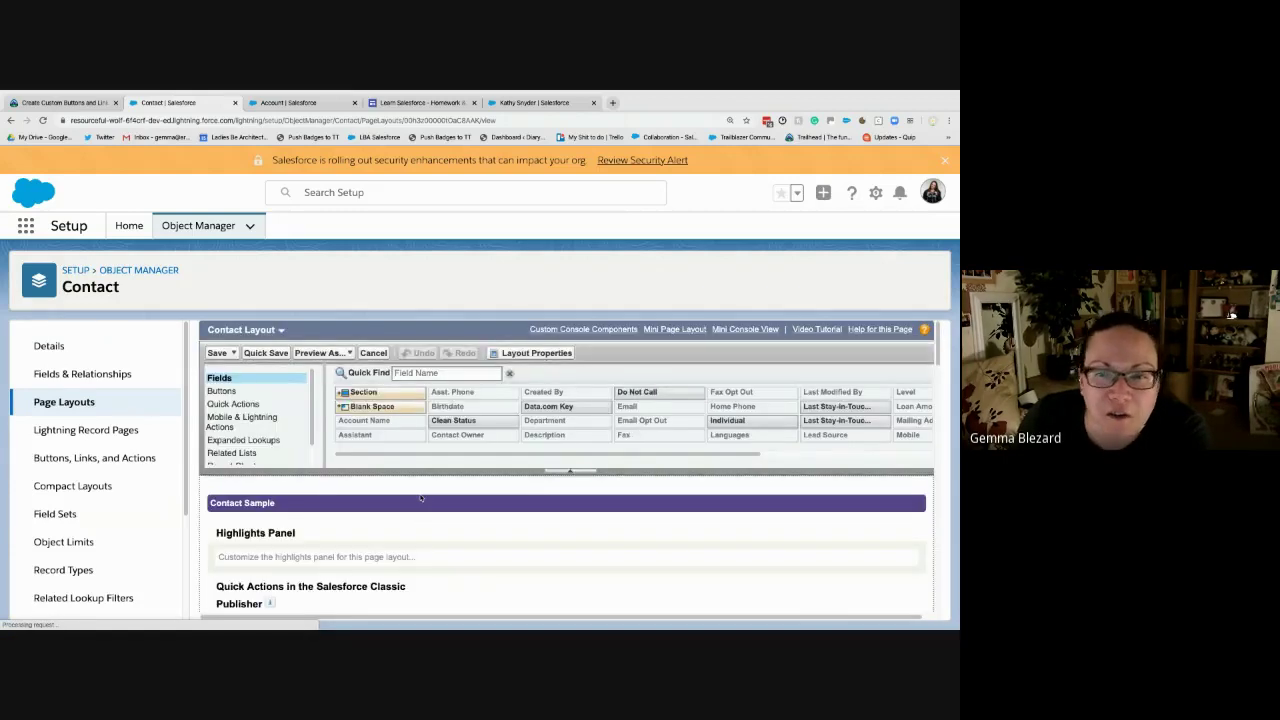
{"action": "scroll", "coordinate": [420, 505], "scroll_direction": "down", "scroll_amount": 3}
{"action": "scroll", "coordinate": [586, 531], "scroll_direction": "down", "scroll_amount": 3}
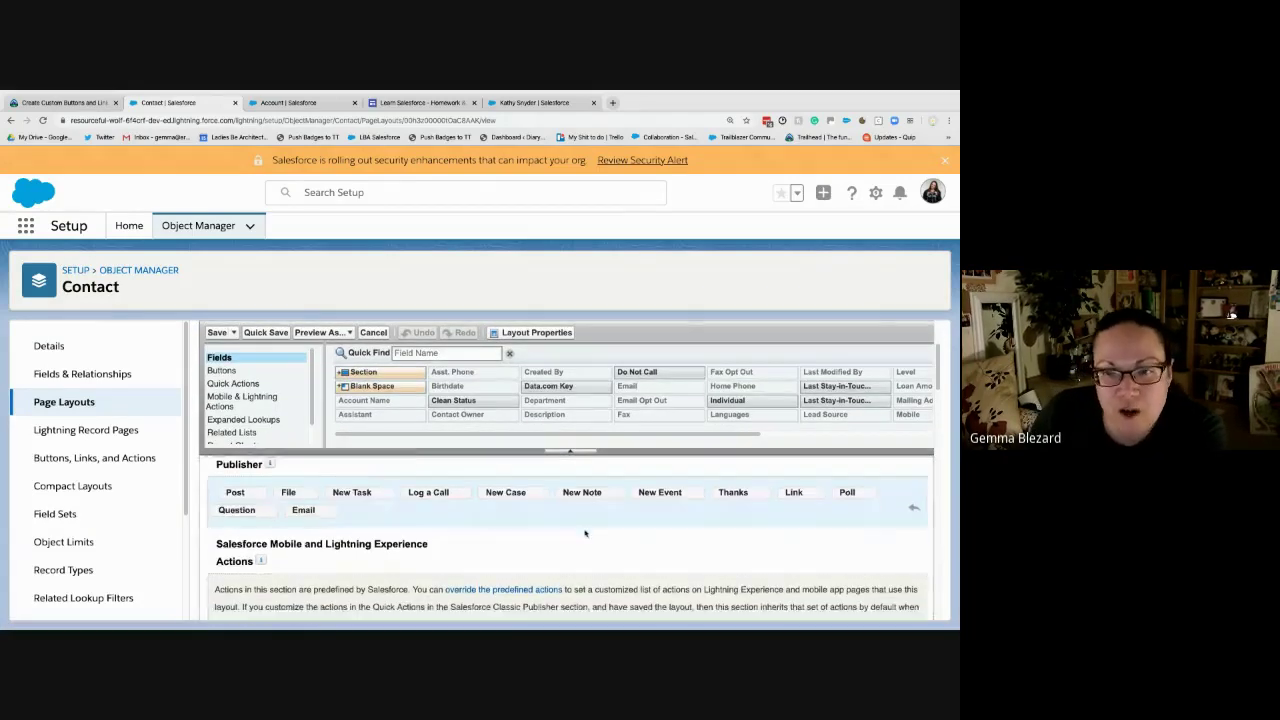
{"action": "scroll", "coordinate": [583, 526], "scroll_direction": "down", "scroll_amount": 1}
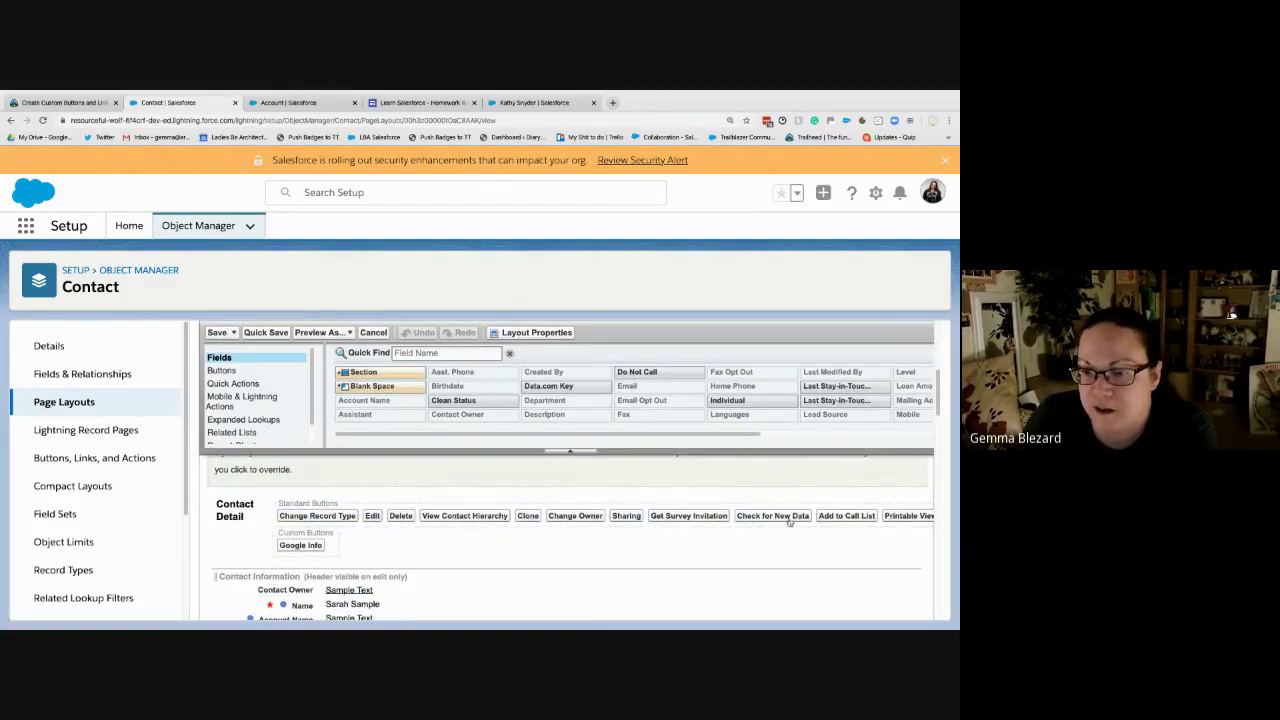
{"action": "left_click_drag", "start_coordinate": [790, 521], "coordinate": [834, 517]}
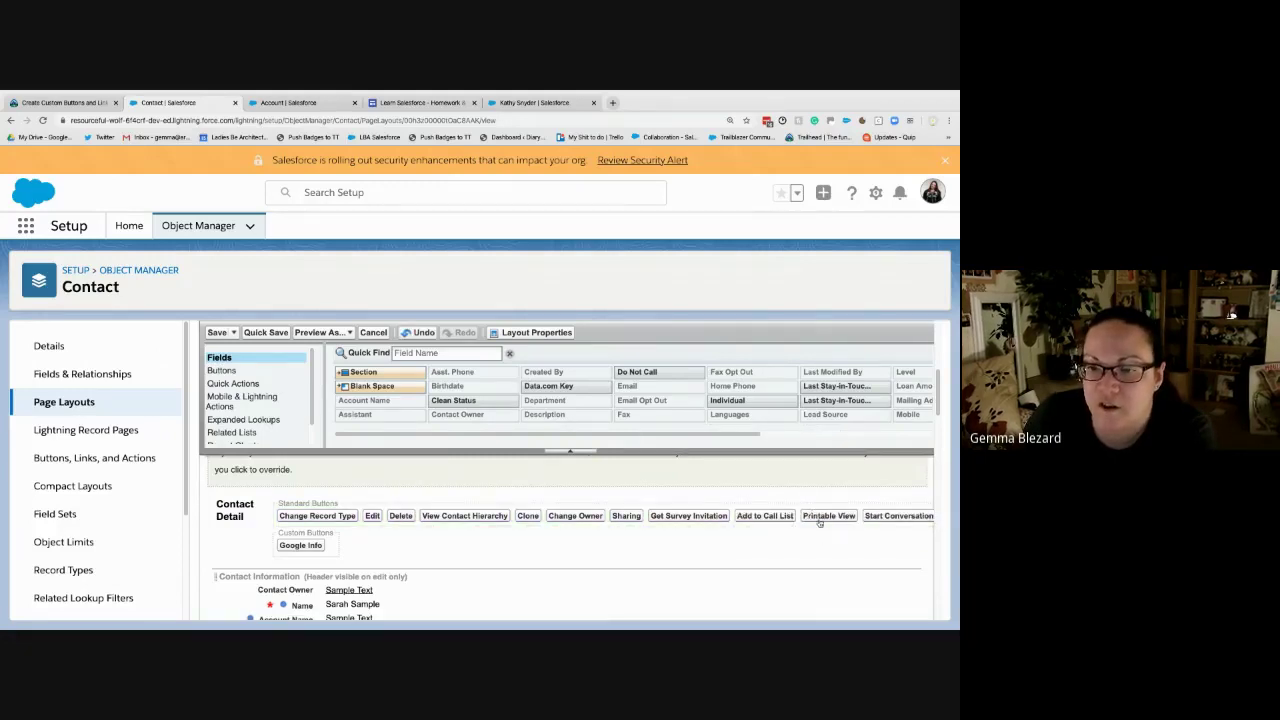
{"action": "mouse_move", "coordinate": [870, 516]}
{"action": "left_mouse_down"}
{"action": "mouse_move", "coordinate": [847, 468]}
{"action": "mouse_move", "coordinate": [620, 397]}
{"action": "left_mouse_up"}
{"action": "mouse_move", "coordinate": [568, 516]}
{"action": "left_mouse_down"}
{"action": "mouse_move", "coordinate": [583, 470]}
{"action": "mouse_move", "coordinate": [541, 390]}
{"action": "left_mouse_up"}
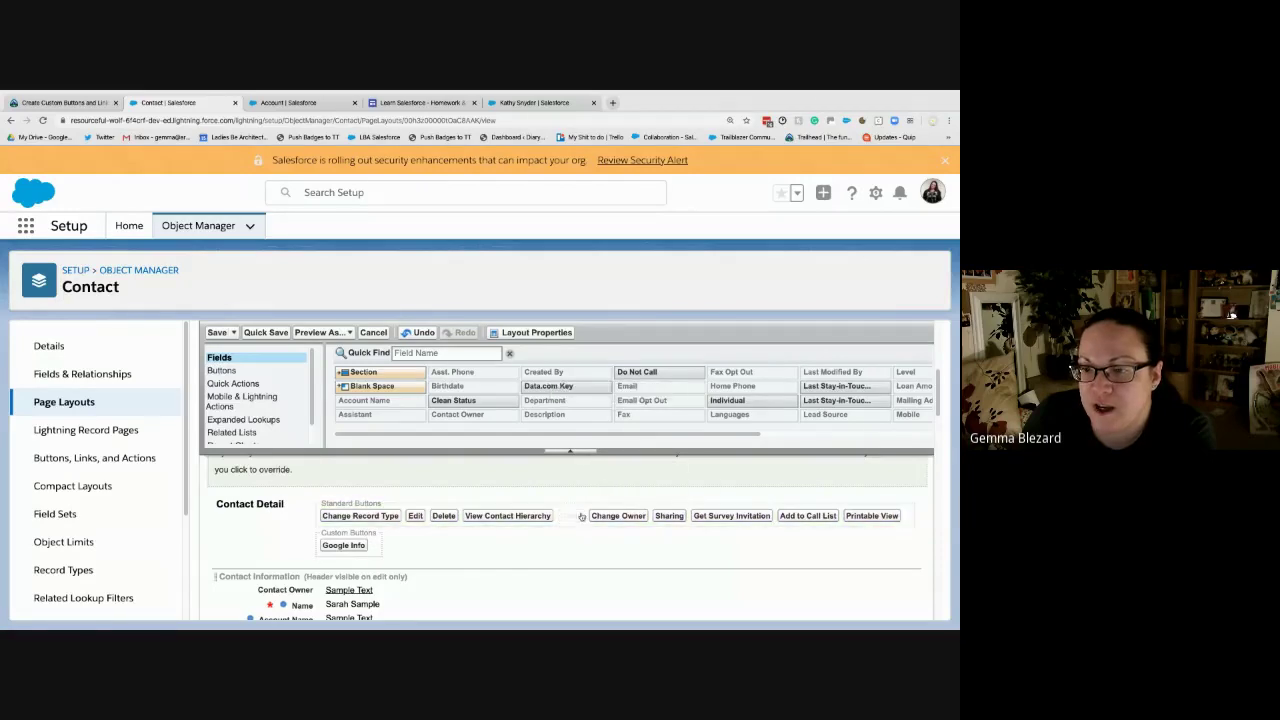
{"action": "mouse_move", "coordinate": [540, 516]}
{"action": "left_mouse_down"}
{"action": "mouse_move", "coordinate": [632, 520]}
{"action": "mouse_move", "coordinate": [660, 470]}
{"action": "mouse_move", "coordinate": [625, 543]}
{"action": "left_mouse_up"}
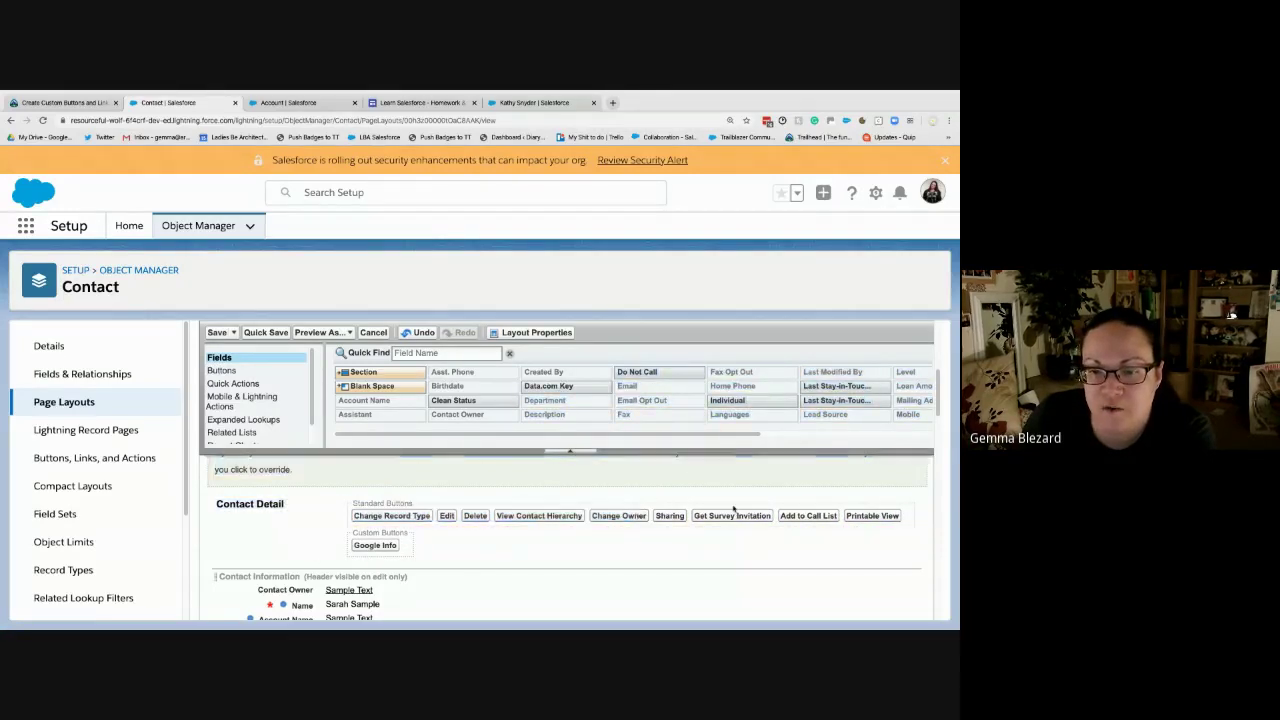
- Return to the open contact record and run Google Info from its additional actions to test the custom button
{"action": "left_click", "coordinate": [285, 103]}
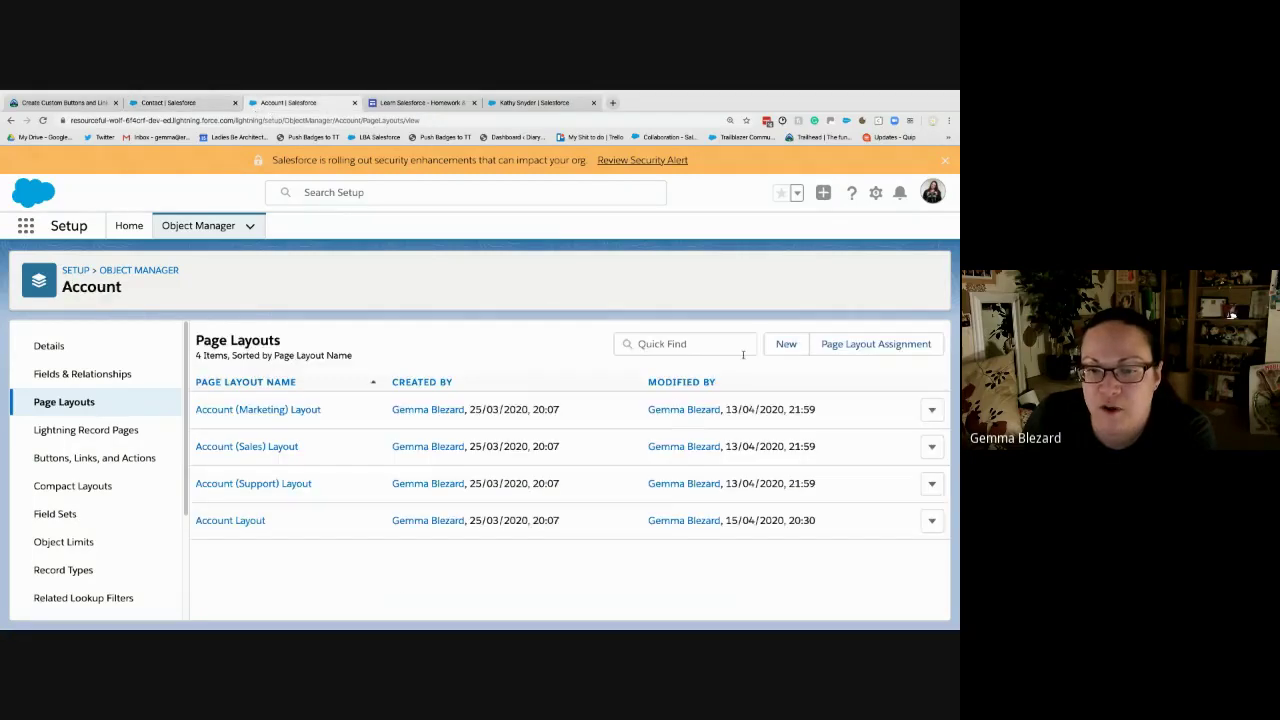
{"action": "left_click", "coordinate": [522, 104]}
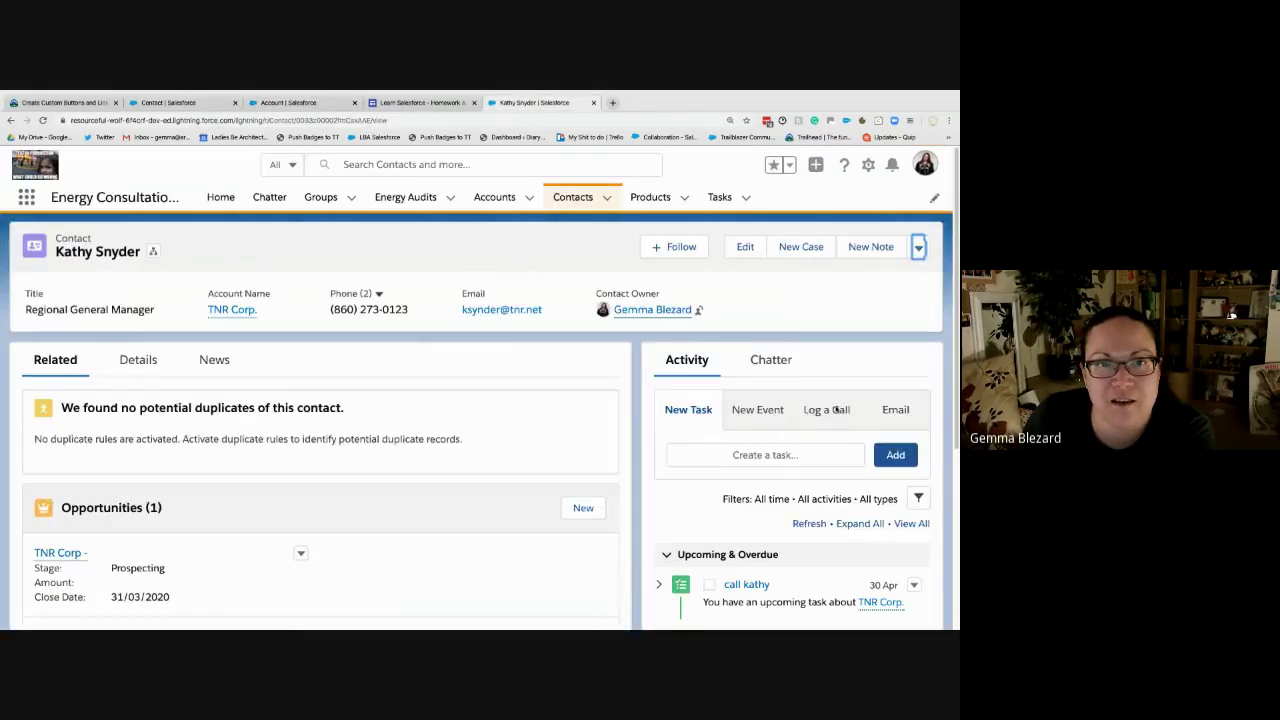
{"action": "left_click", "coordinate": [918, 250]}
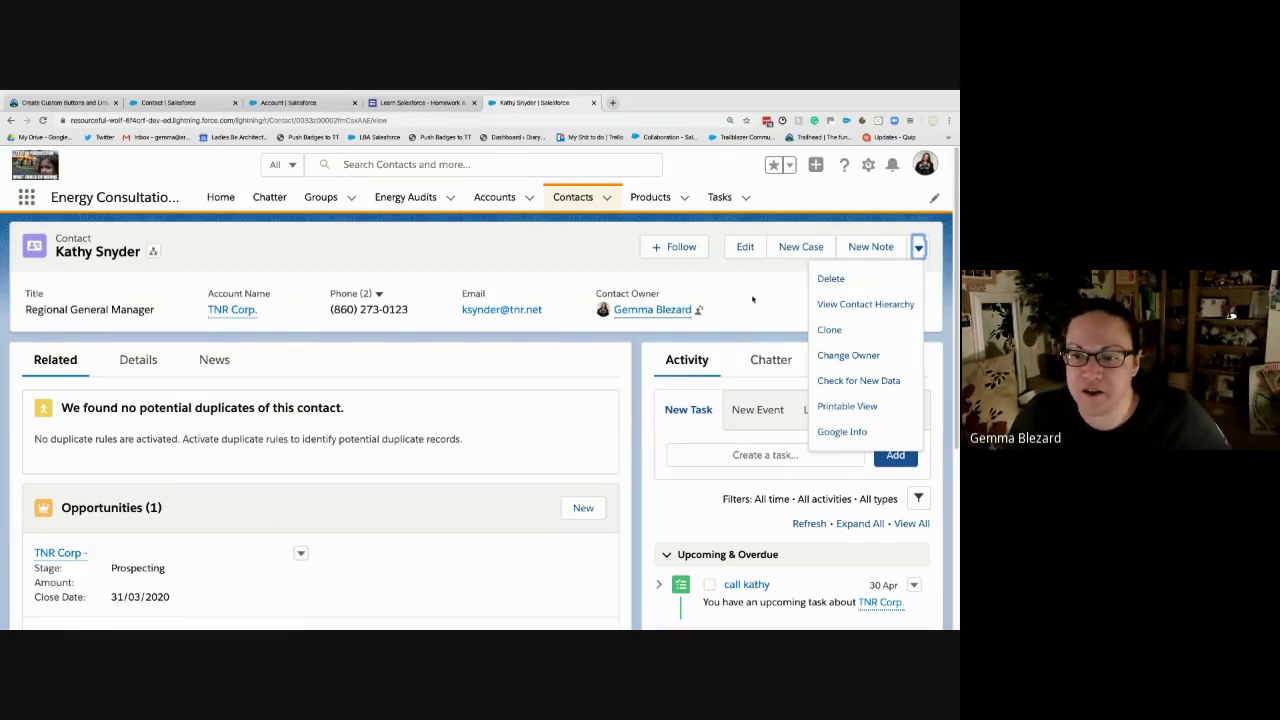
{"action": "left_click", "coordinate": [790, 284]}
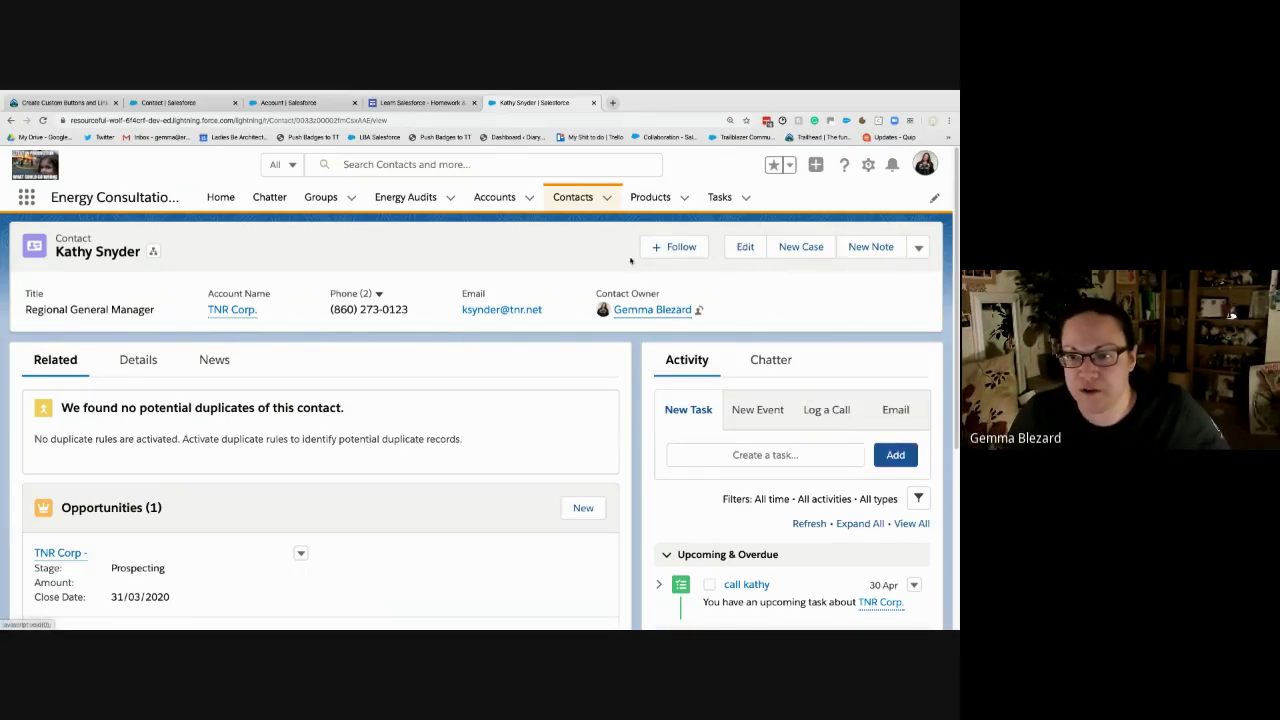
{"action": "left_click", "coordinate": [919, 250]}
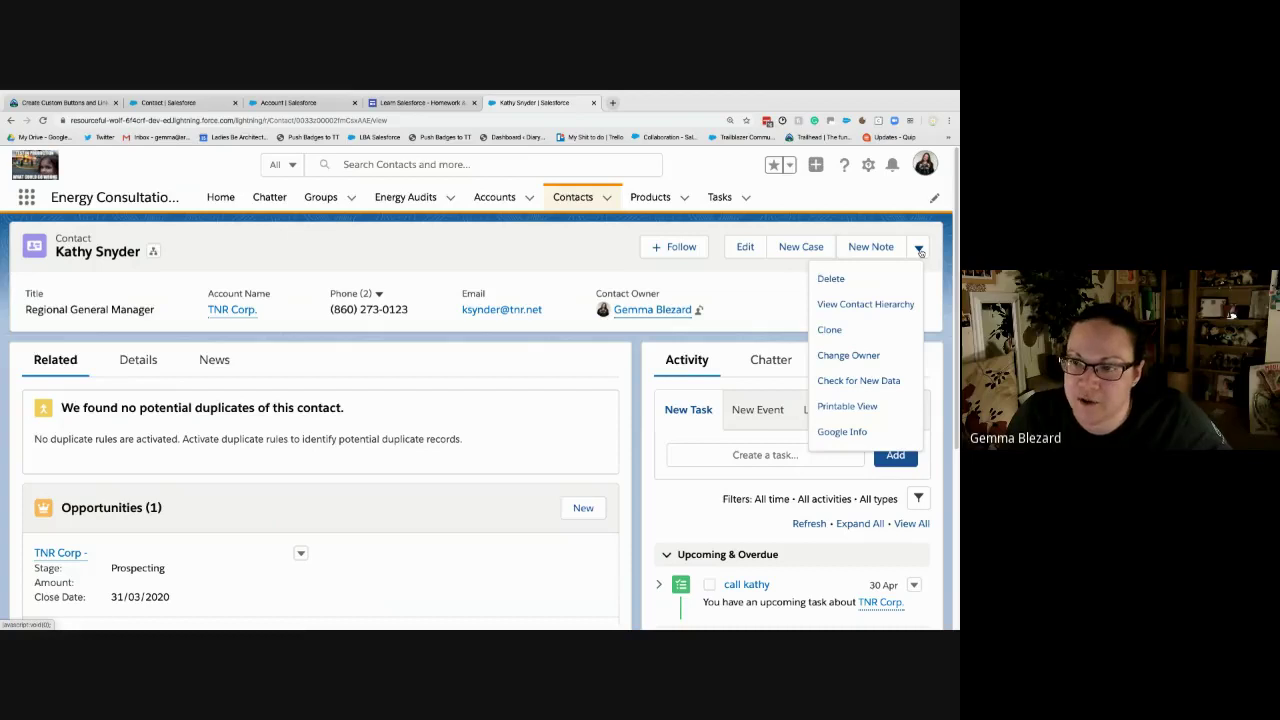
{"action": "left_click", "coordinate": [842, 432]}
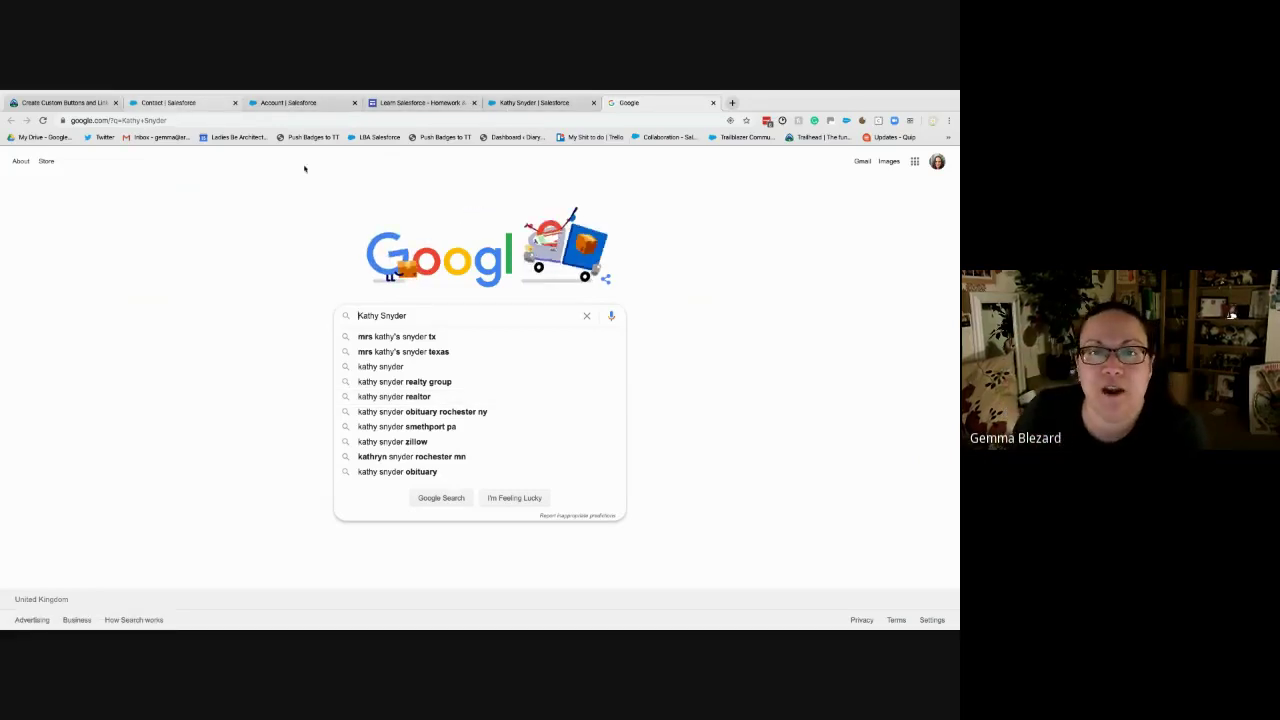
- Open the Contact object's Google Info button for editing, try Detail Page Link as display type, and reselect Detail Page Button
{"action": "key", "text": "ctrl+2"}
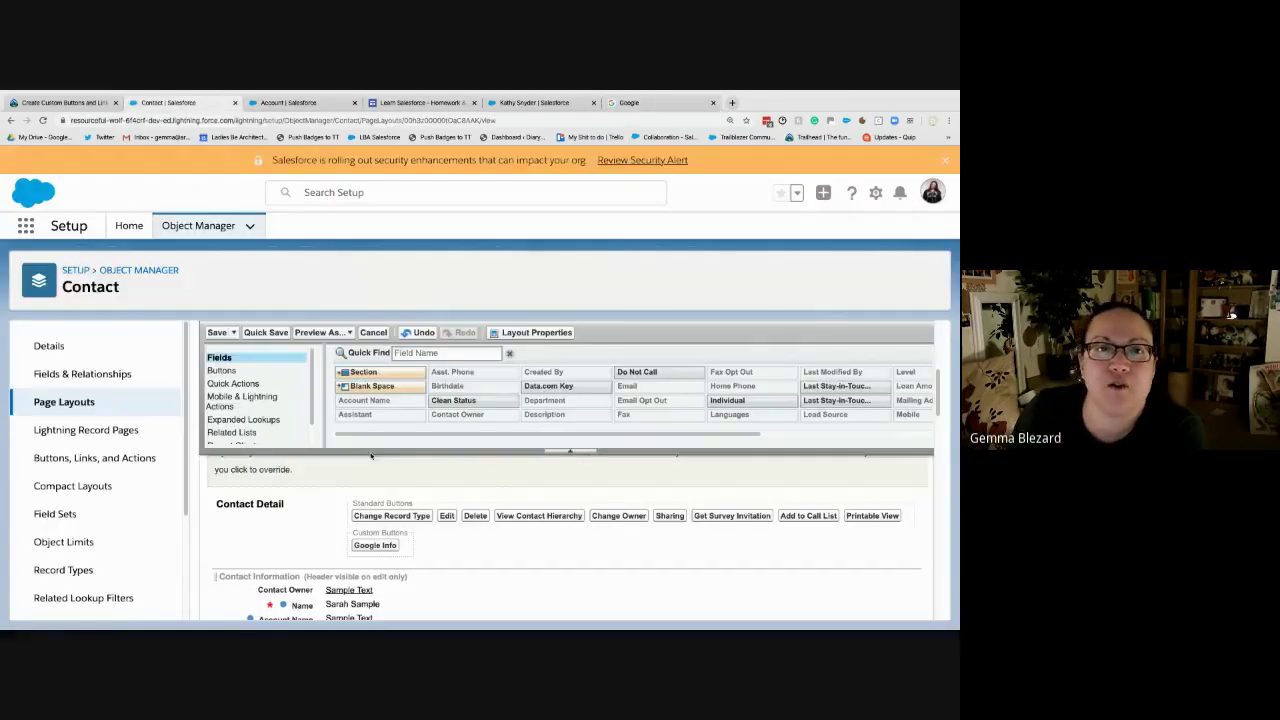
{"action": "left_click", "coordinate": [56, 458]}
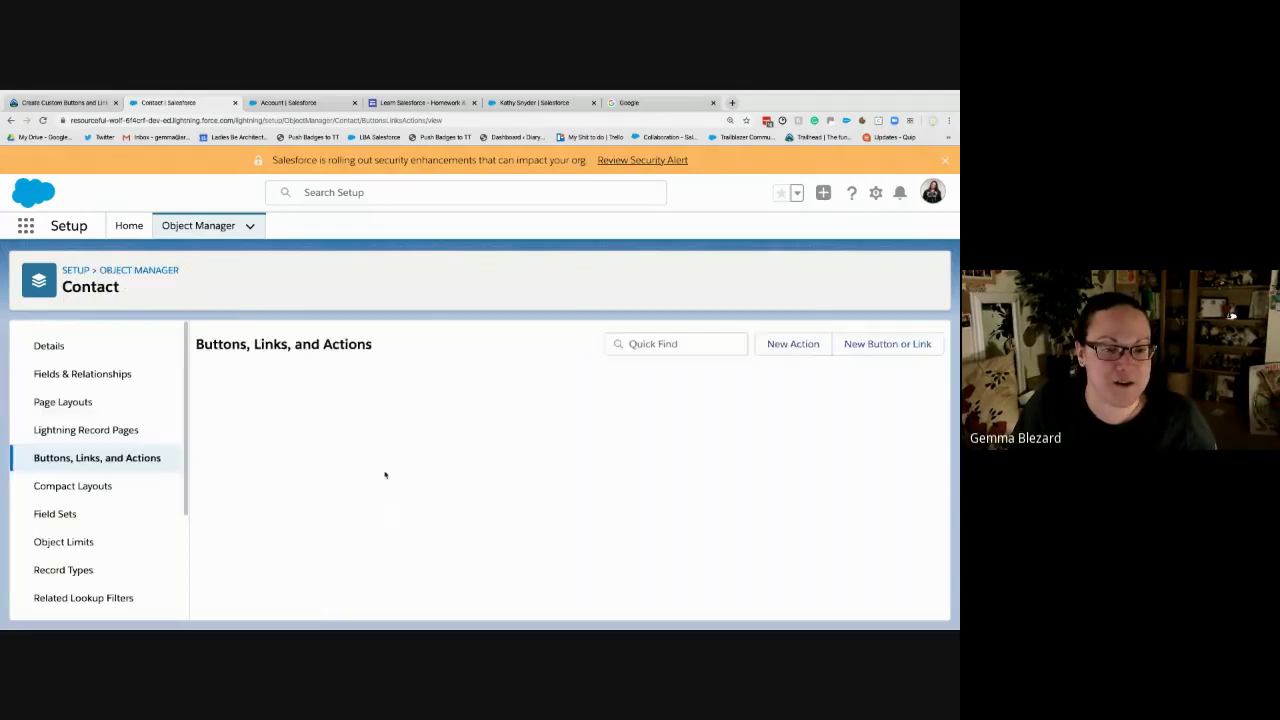
{"action": "scroll", "coordinate": [414, 458], "scroll_direction": "down", "scroll_amount": 2}
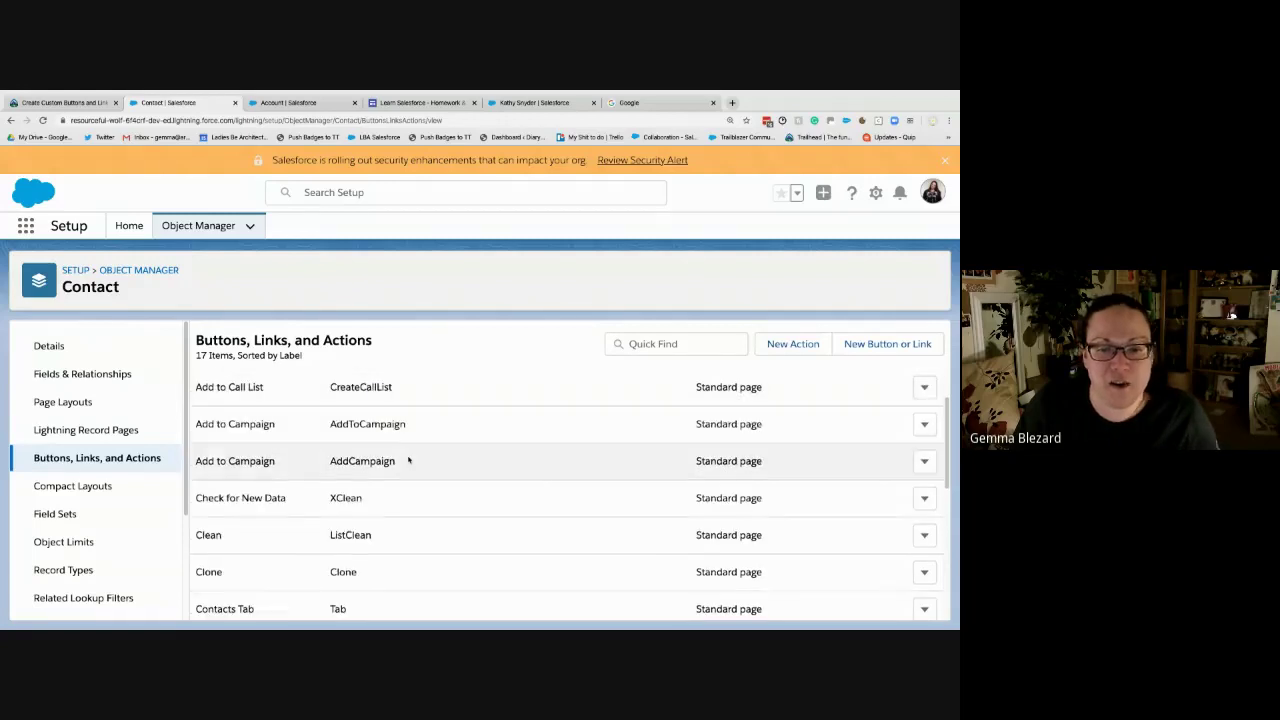
{"action": "scroll", "coordinate": [473, 494], "scroll_direction": "down", "scroll_amount": 5}
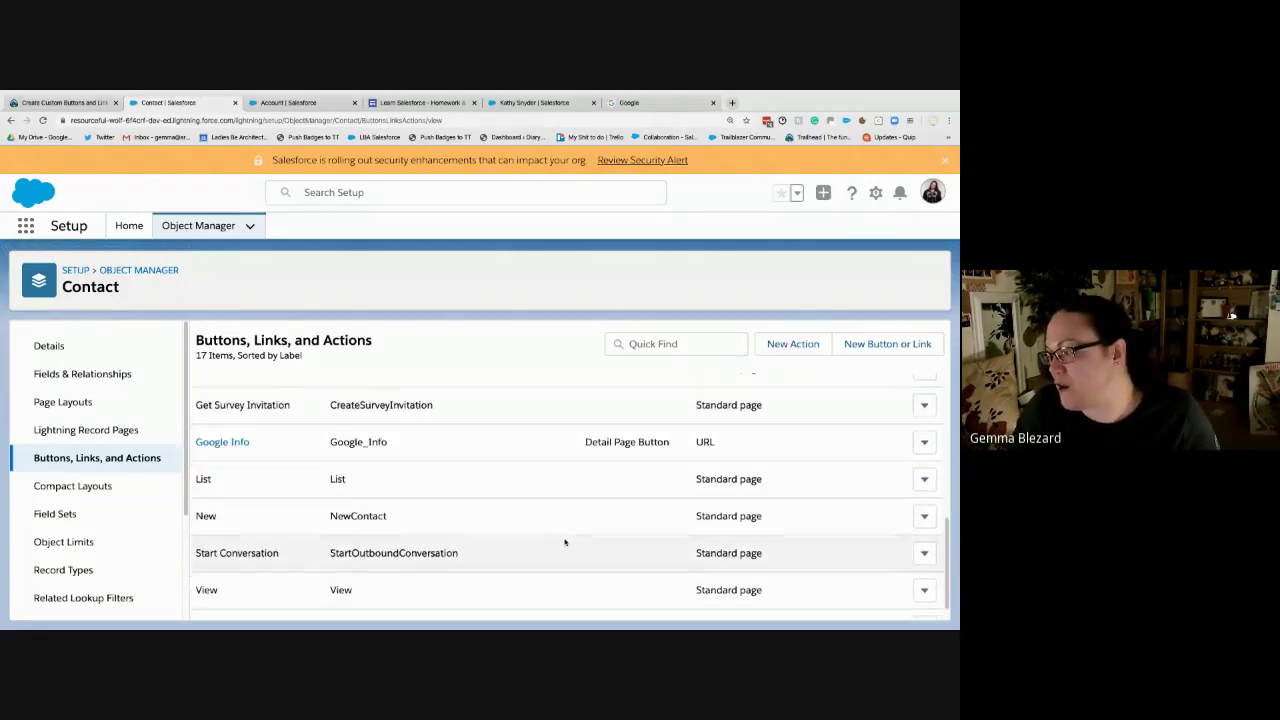
{"action": "left_click", "coordinate": [922, 443]}
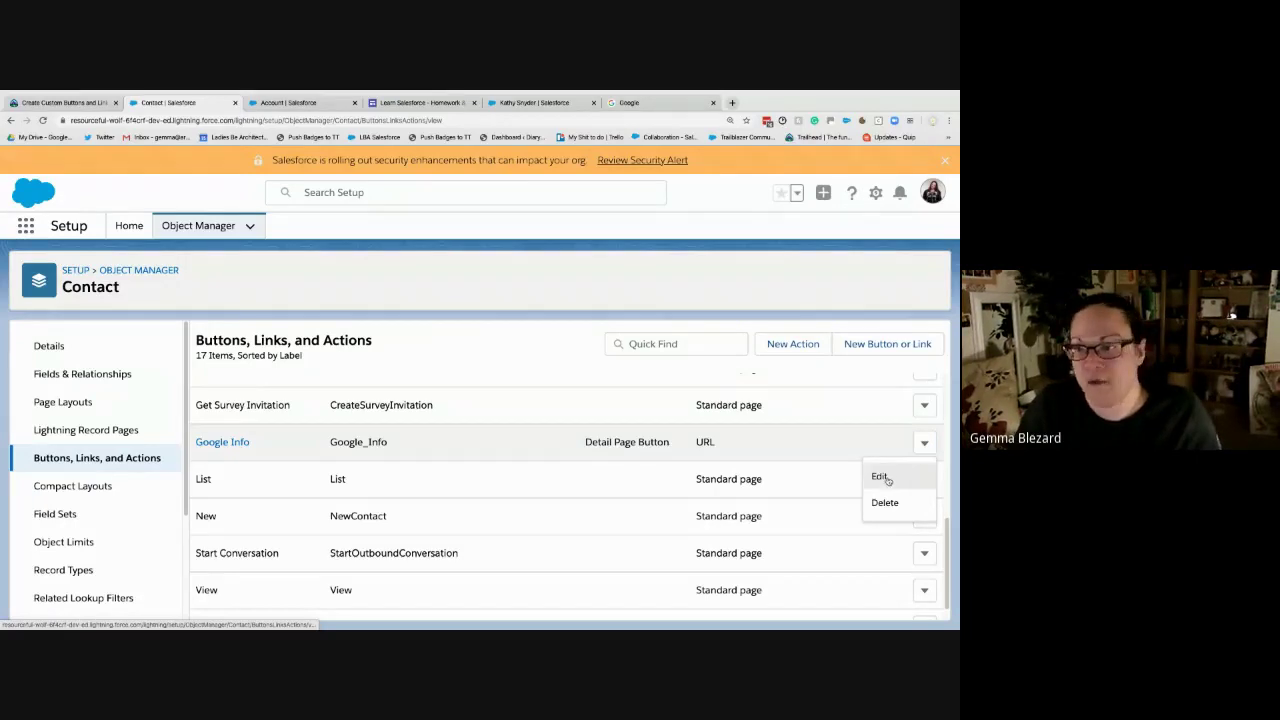
{"action": "left_click", "coordinate": [880, 477]}
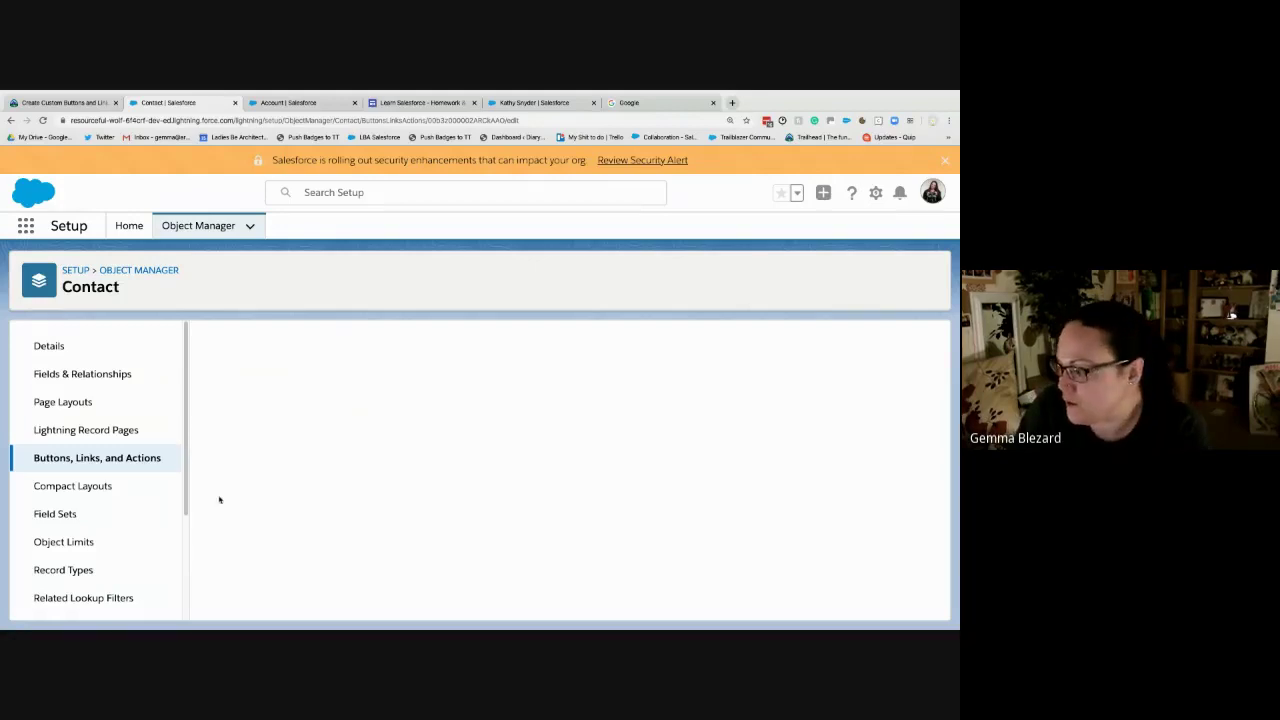
{"action": "left_click", "coordinate": [355, 477]}
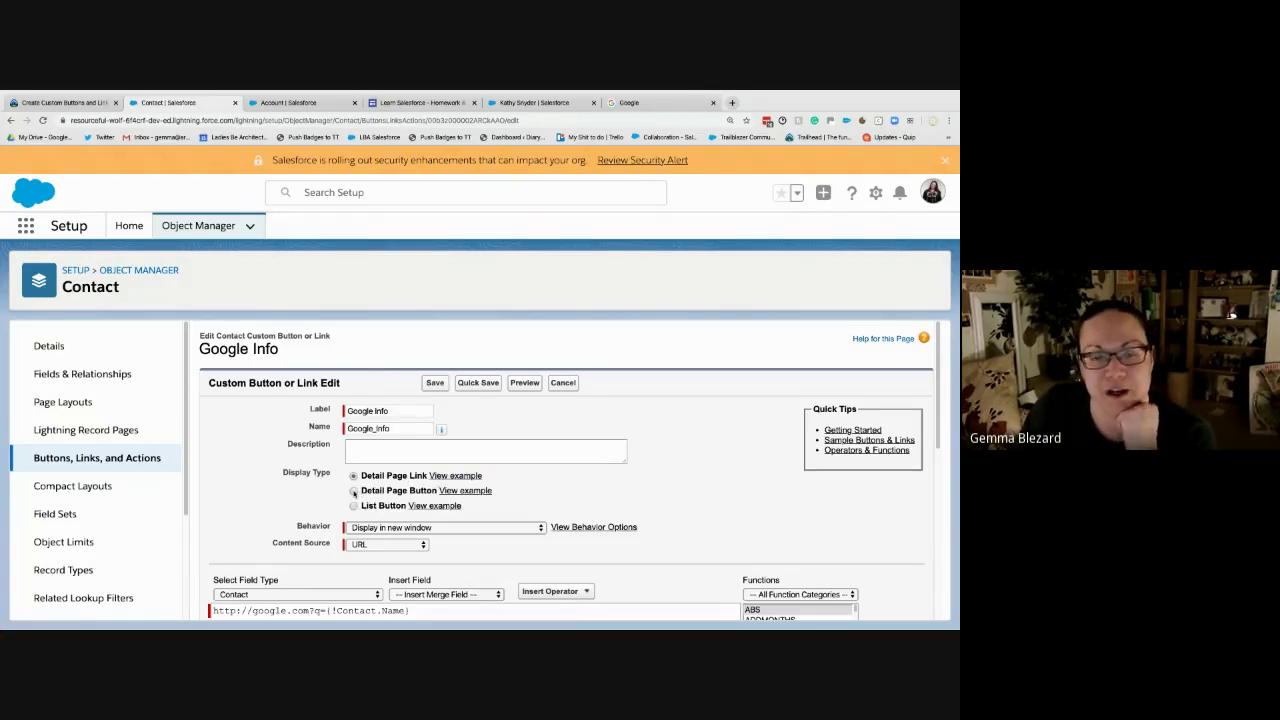
{"action": "left_click", "coordinate": [353, 491]}
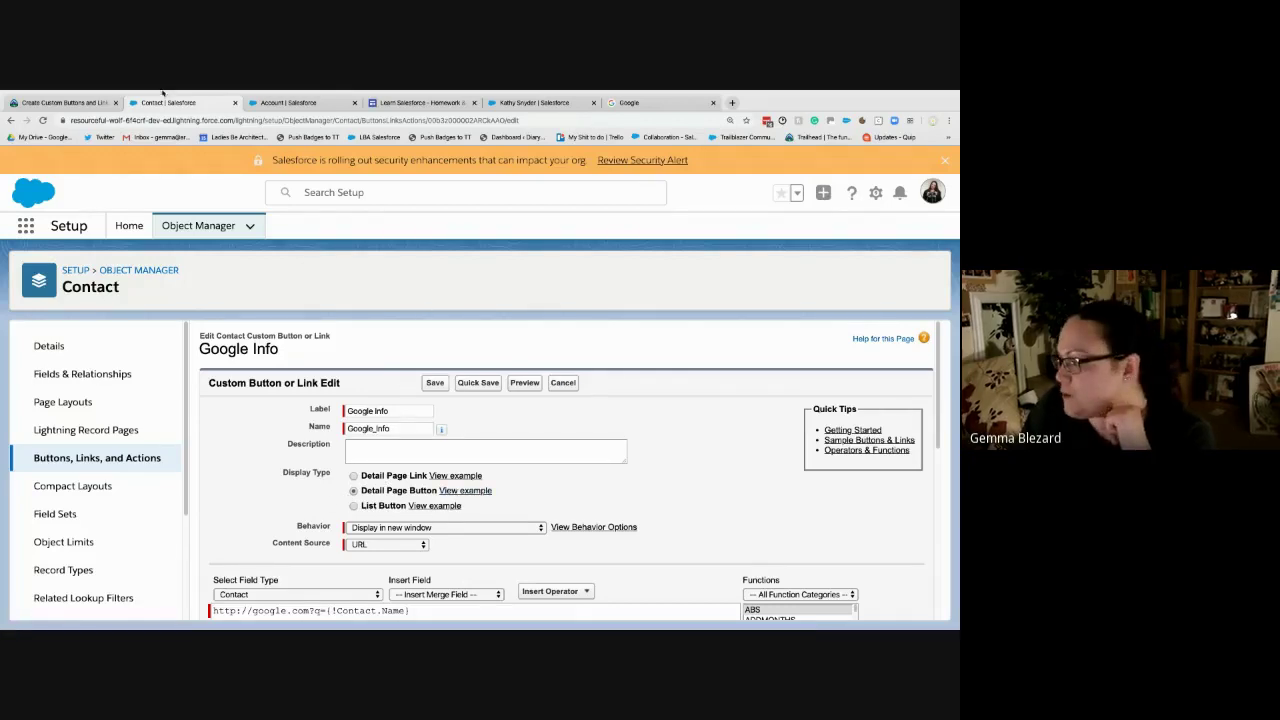
- Go back to the Create Custom Buttons and Links unit on Trailhead and check the challenge to earn 500 points
{"action": "left_click", "coordinate": [260, 103]}
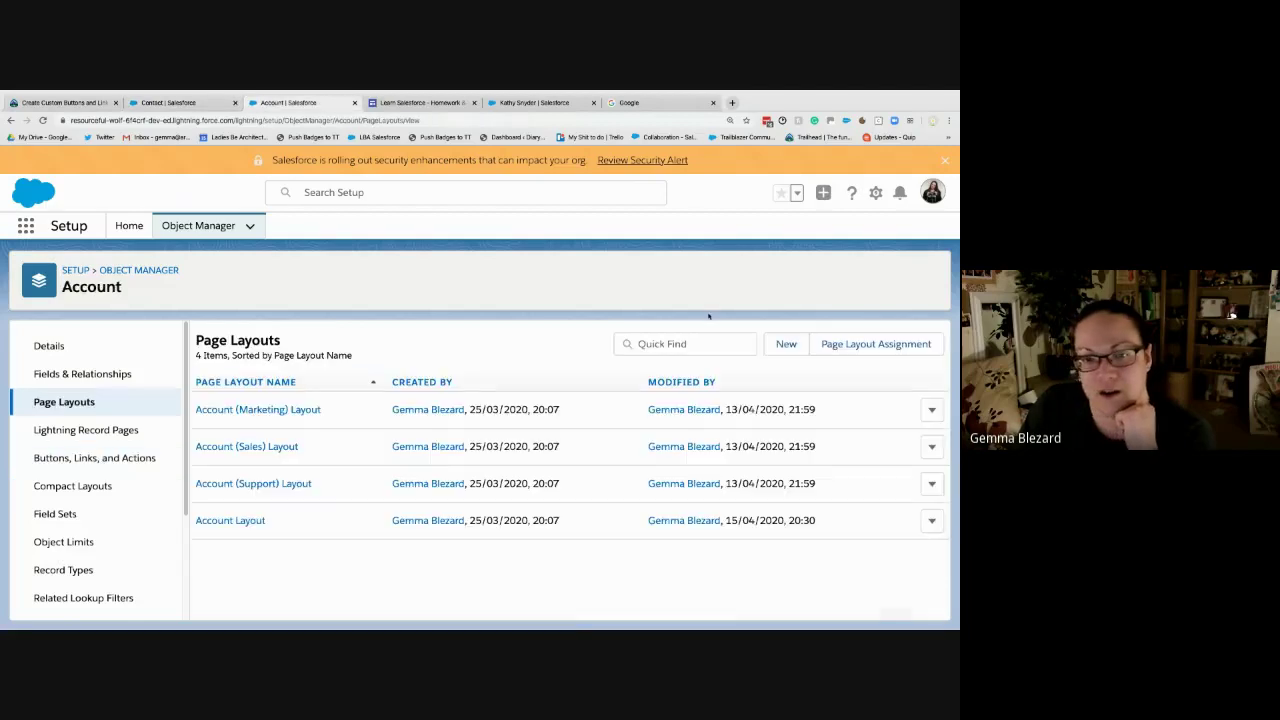
{"action": "left_click", "coordinate": [508, 103]}
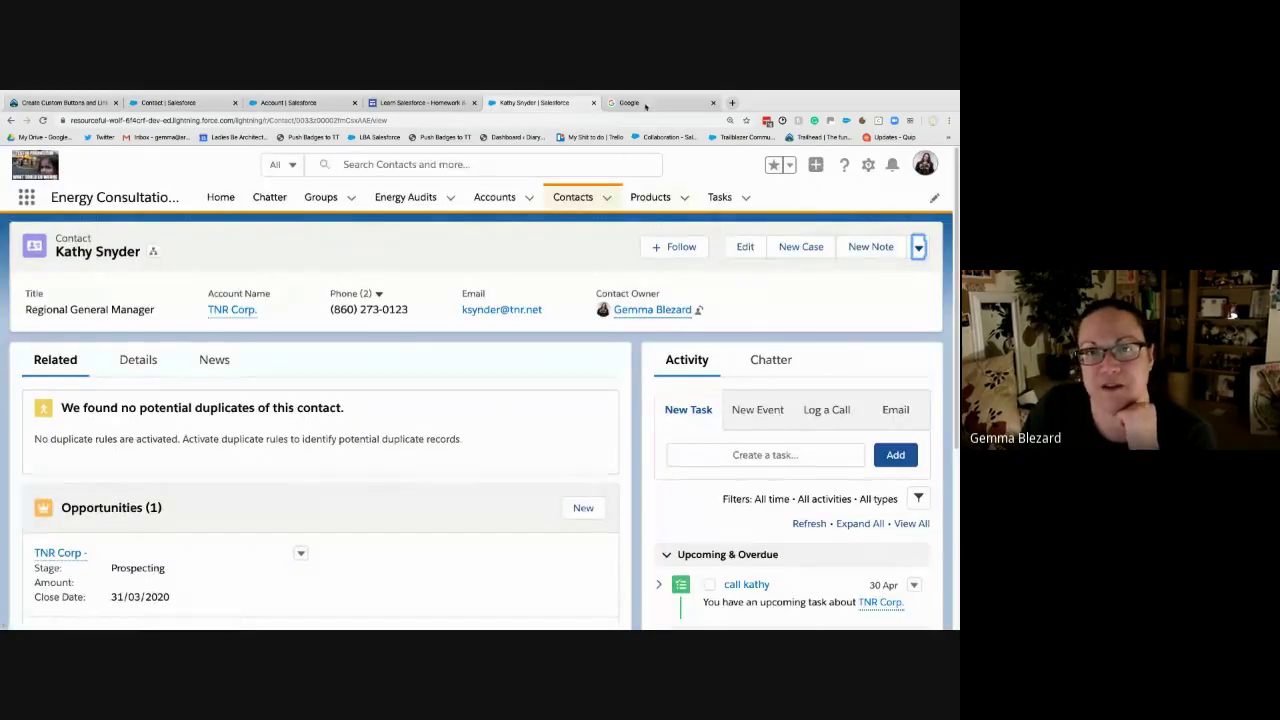
{"action": "left_click", "coordinate": [643, 103]}
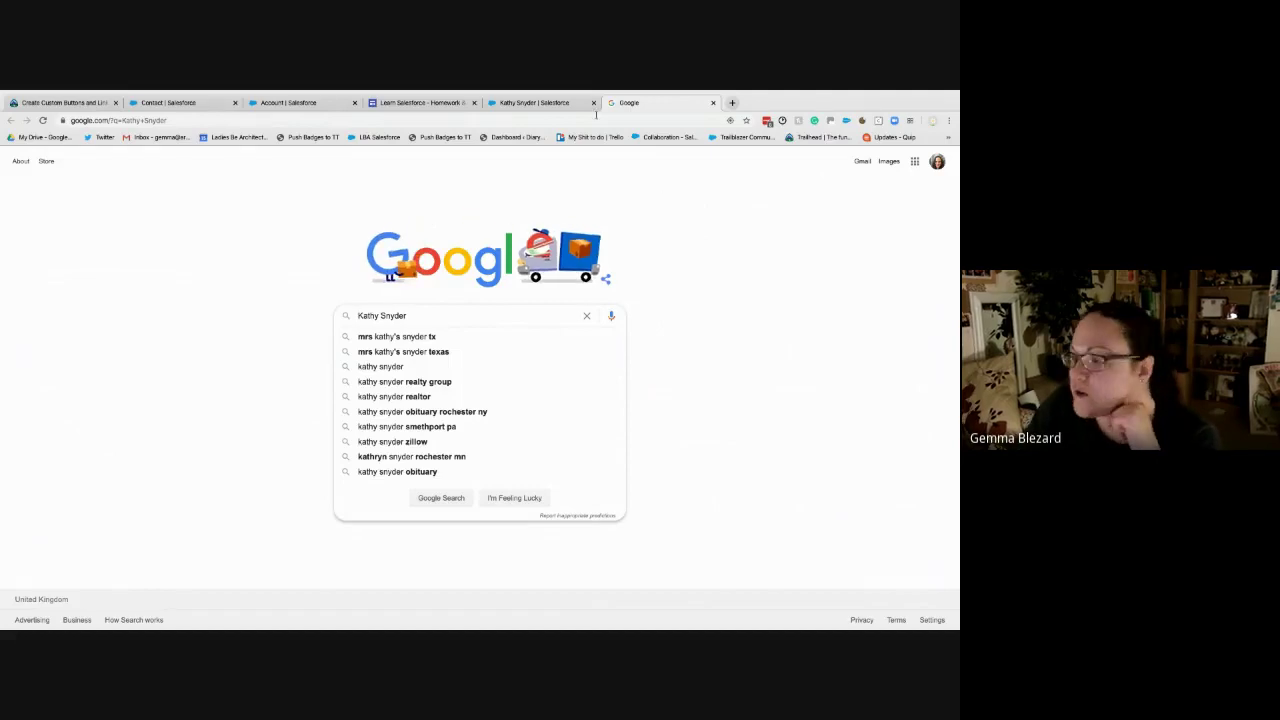
{"action": "left_click", "coordinate": [540, 103]}
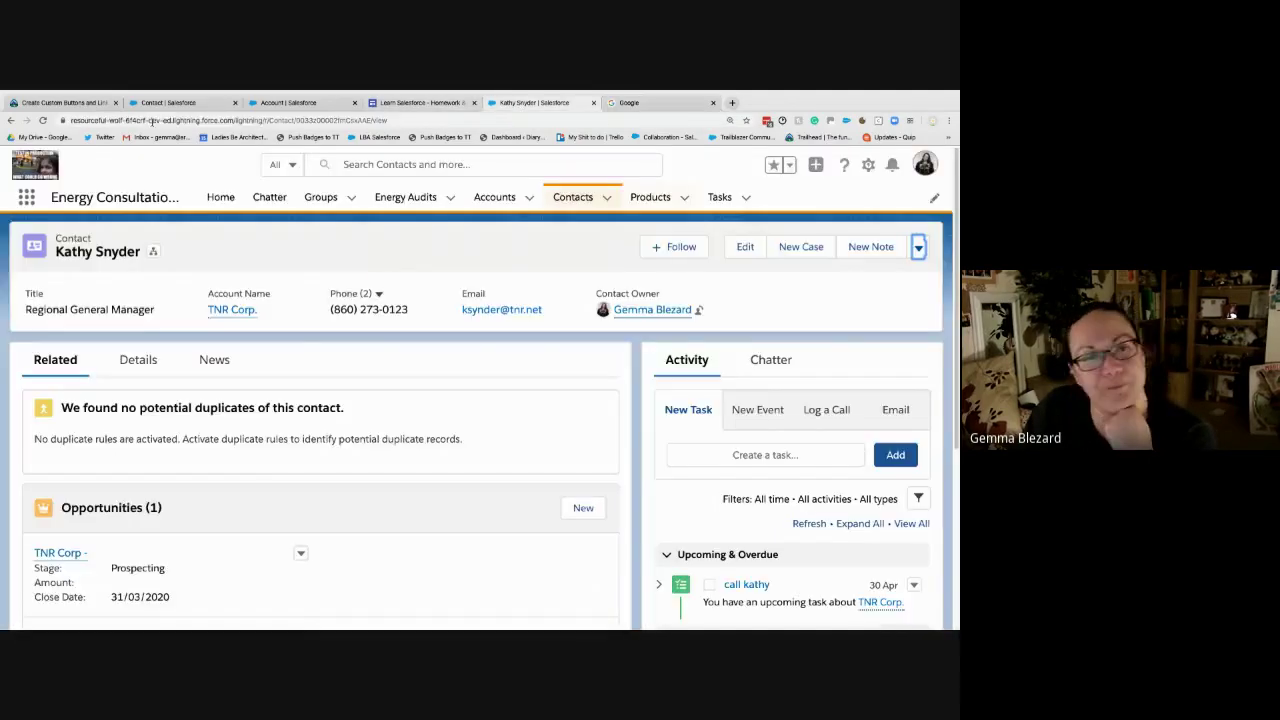
{"action": "left_click", "coordinate": [88, 103]}
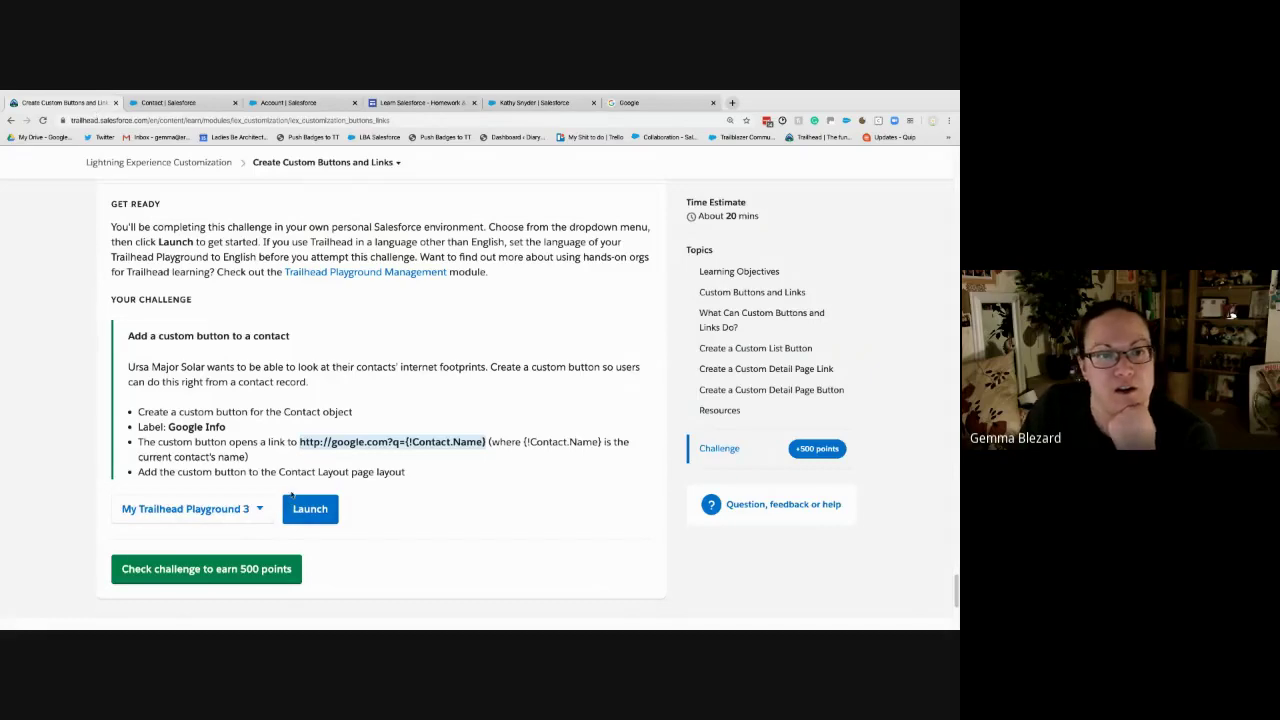
{"action": "left_click", "coordinate": [234, 570]}
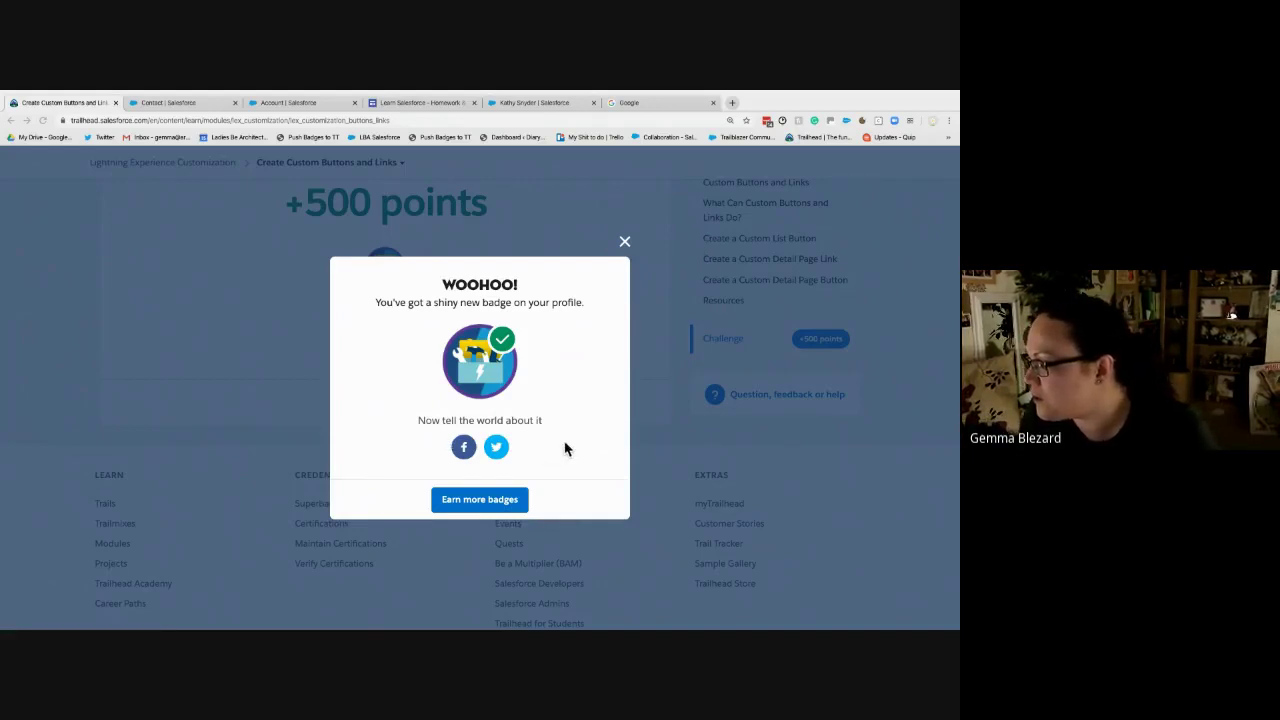
- Dismiss the badge award message and review the Create Custom Buttons and Links unit and the module's unit list
{"action": "left_click", "coordinate": [624, 244]}
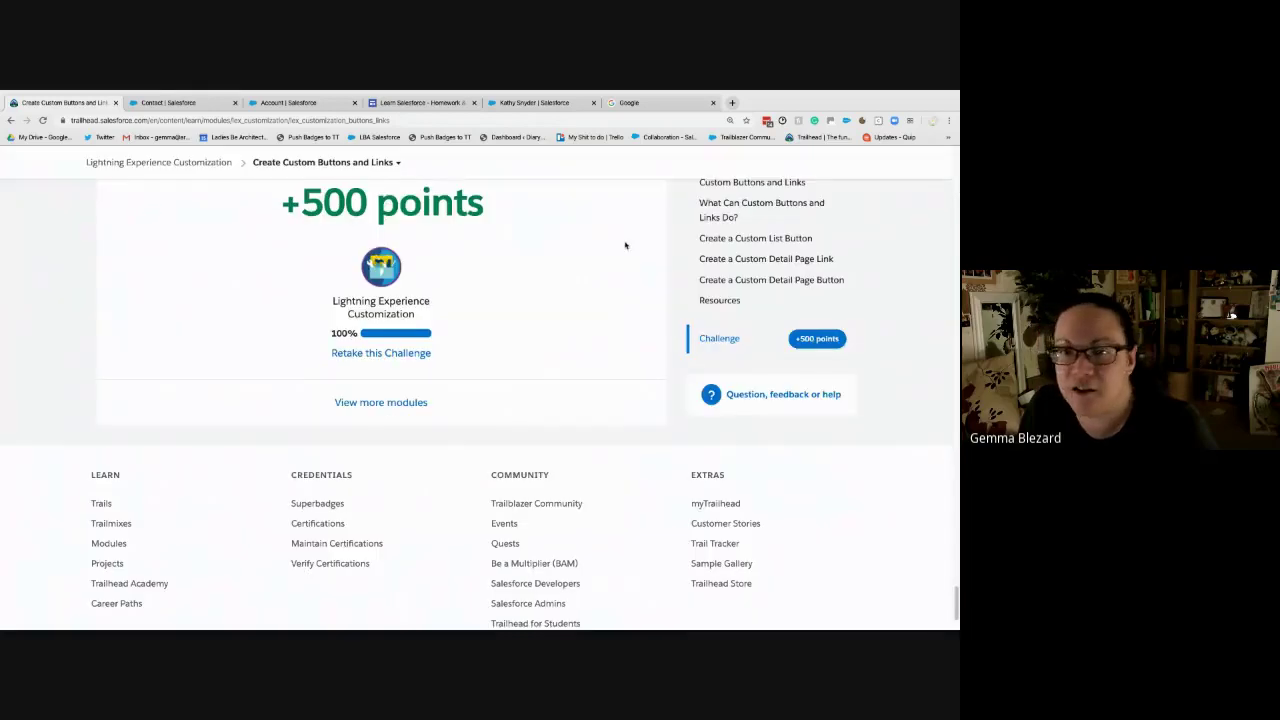
{"action": "scroll", "coordinate": [468, 476], "scroll_direction": "up", "scroll_amount": 15}
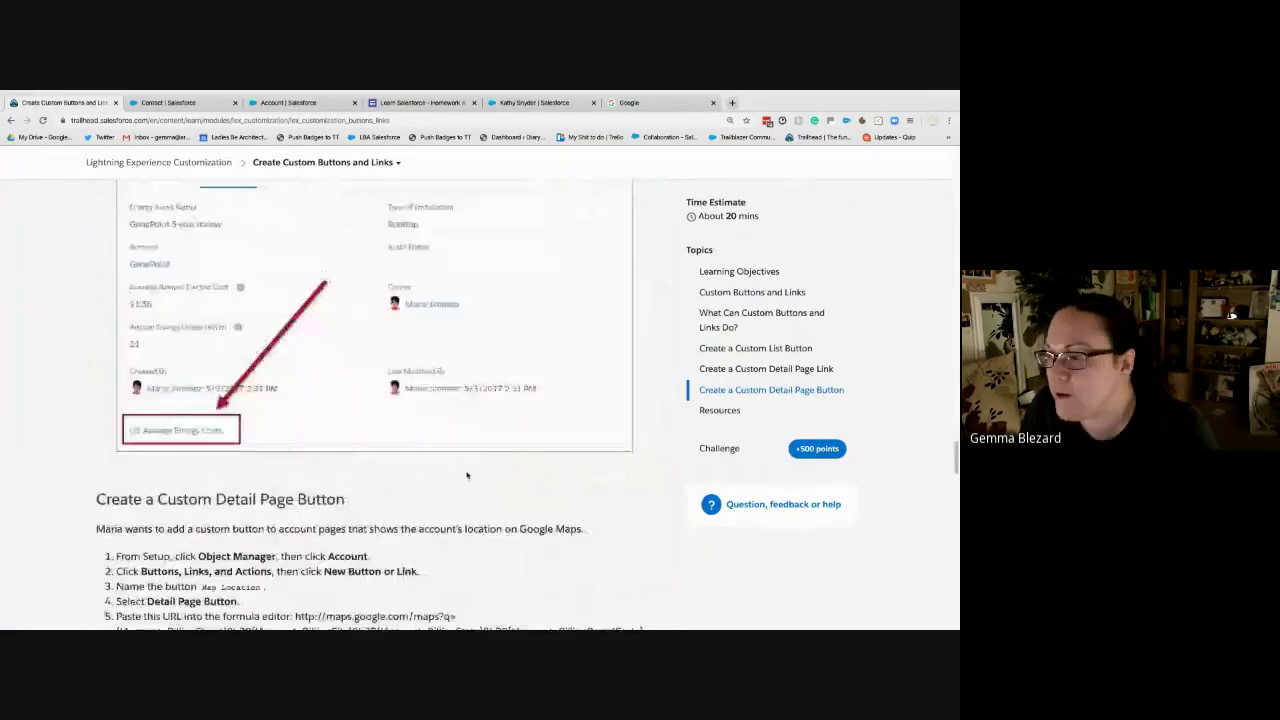
{"action": "scroll", "coordinate": [468, 472], "scroll_direction": "up", "scroll_amount": 5}
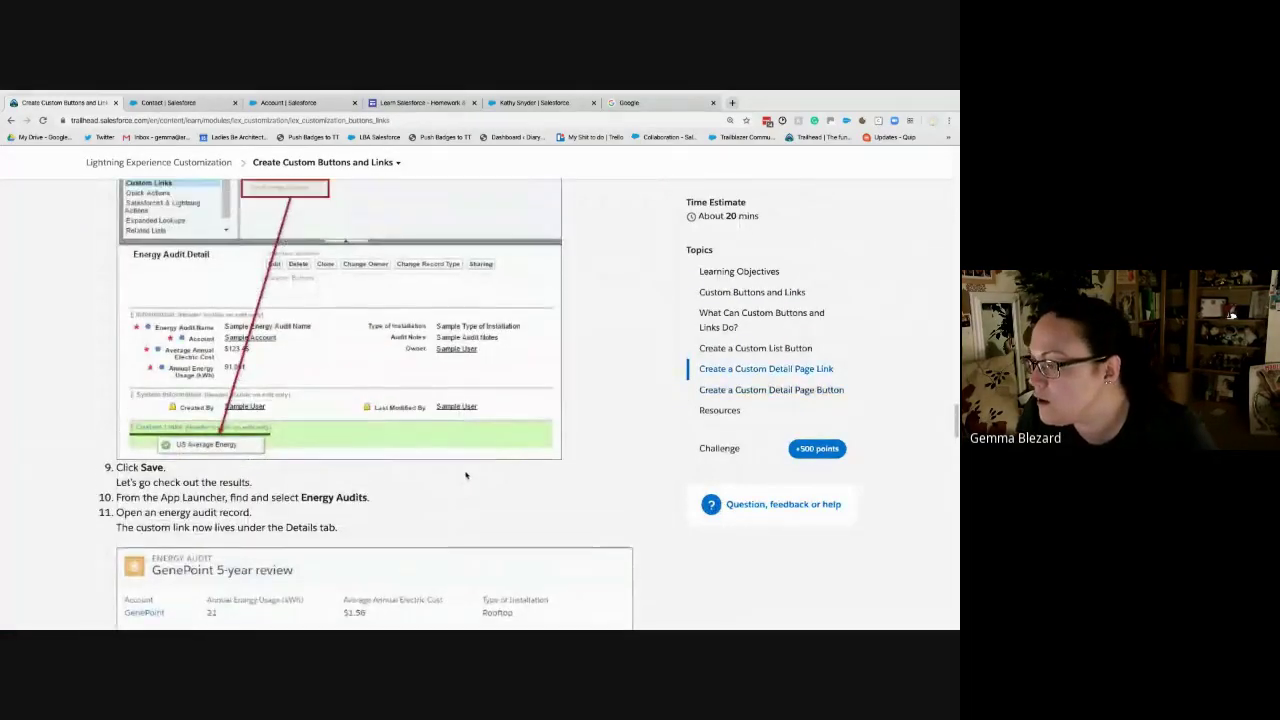
{"action": "scroll", "coordinate": [480, 465], "scroll_direction": "up", "scroll_amount": 6}
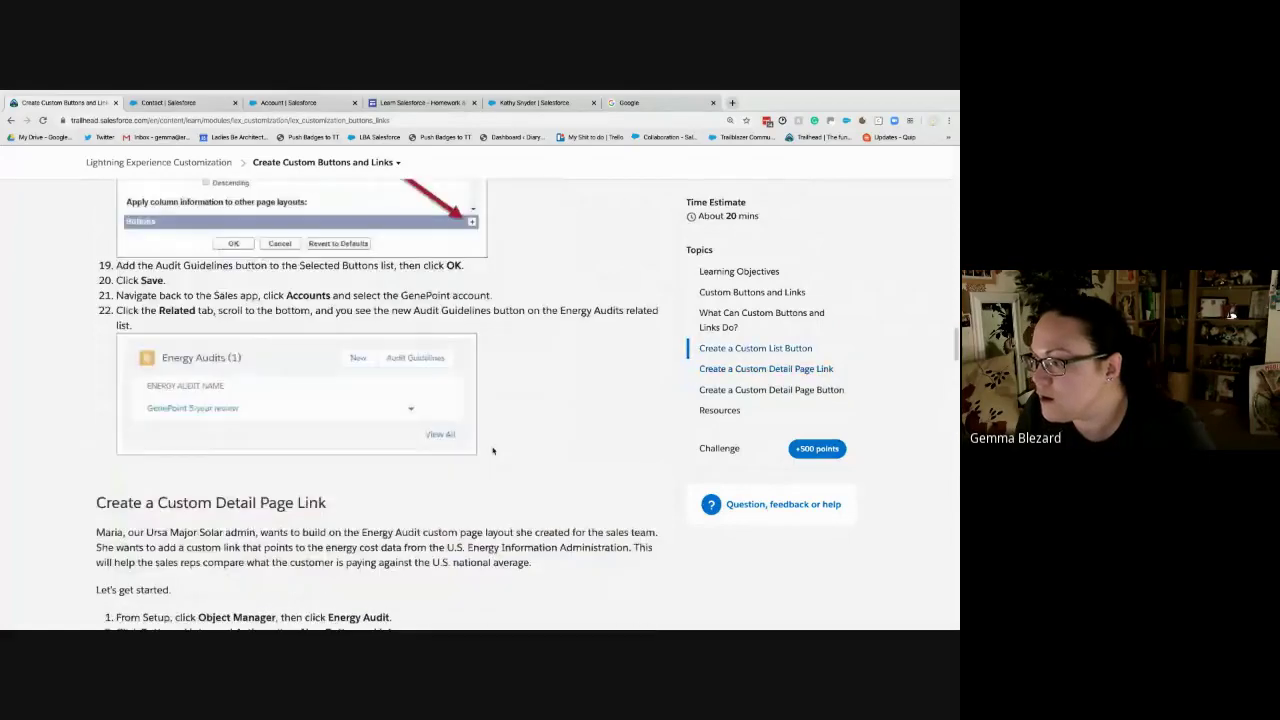
{"action": "left_click", "coordinate": [367, 162]}
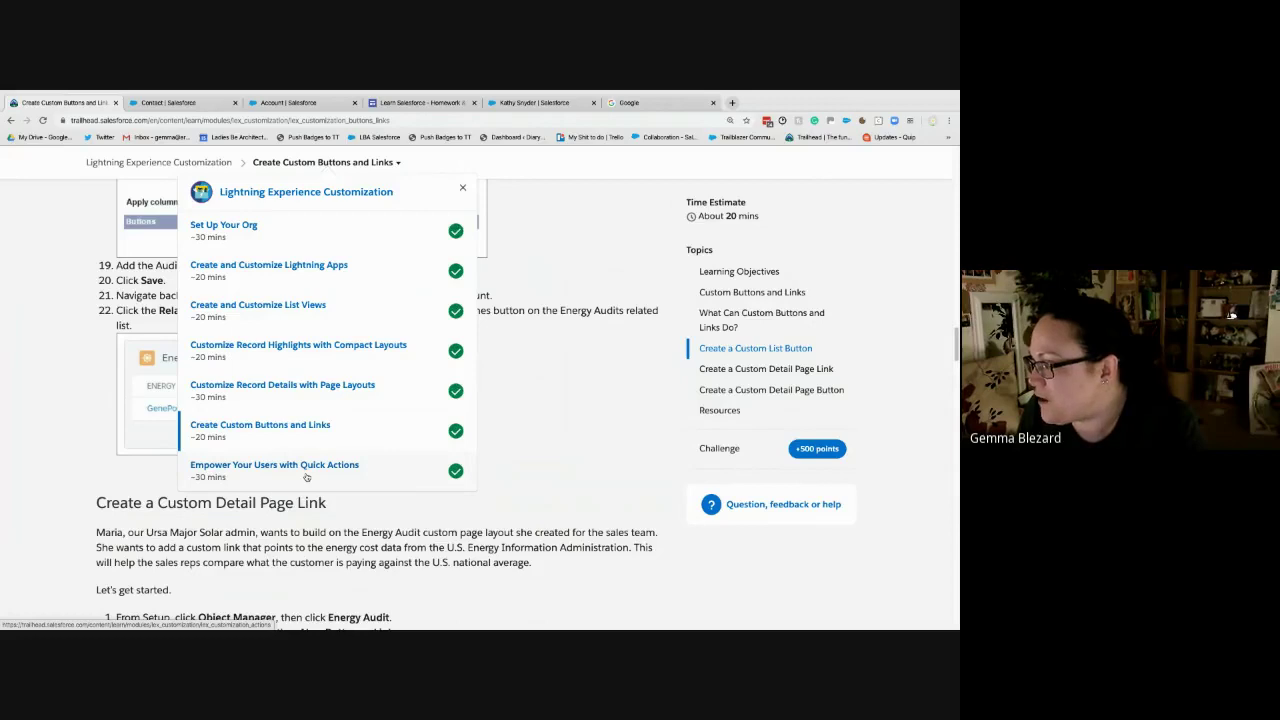
{"action": "left_click", "coordinate": [530, 430]}
- Switch to the open contact record in Salesforce and view its additional record actions
{"action": "mouse_move", "coordinate": [520, 91]}
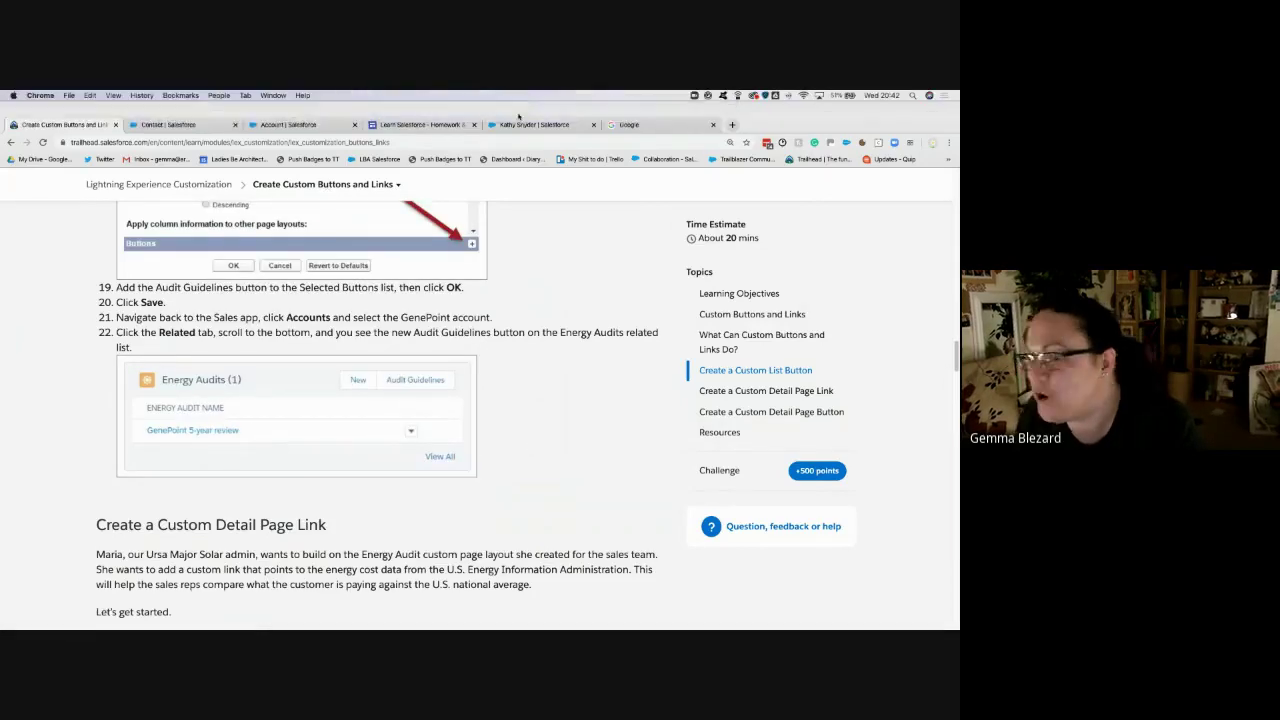
{"action": "left_click", "coordinate": [530, 125]}
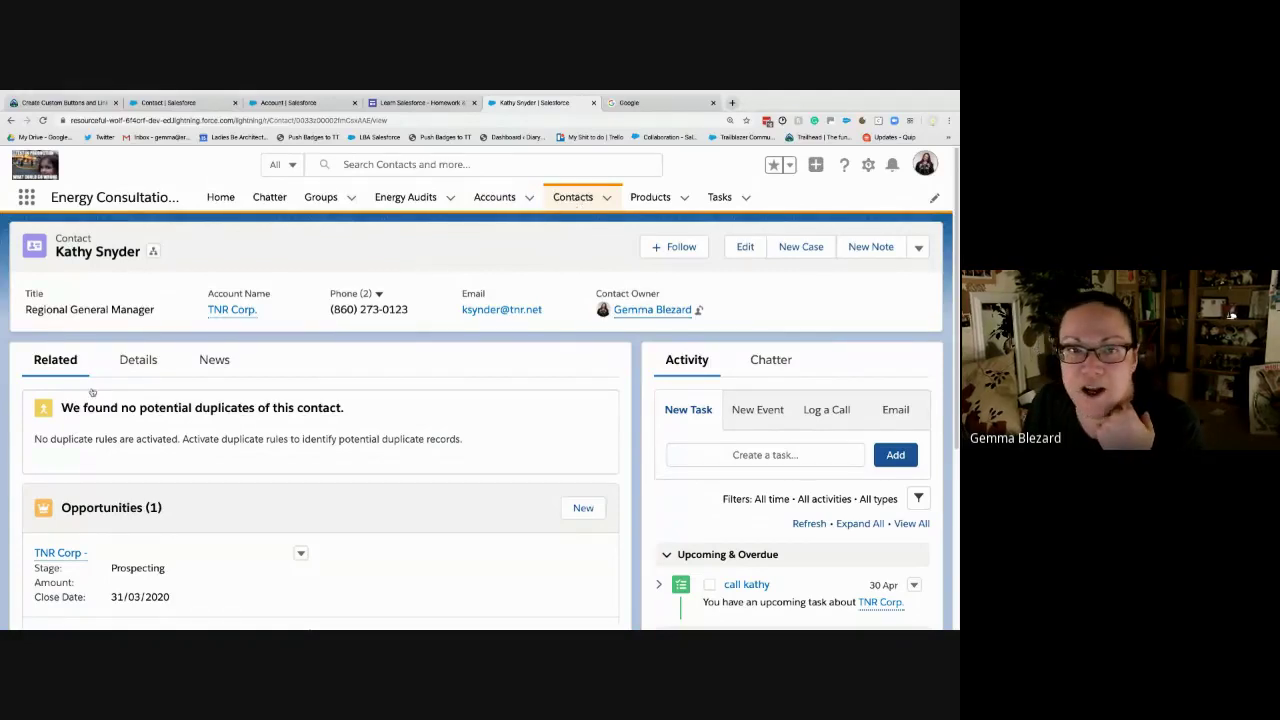
{"action": "left_click", "coordinate": [917, 248]}
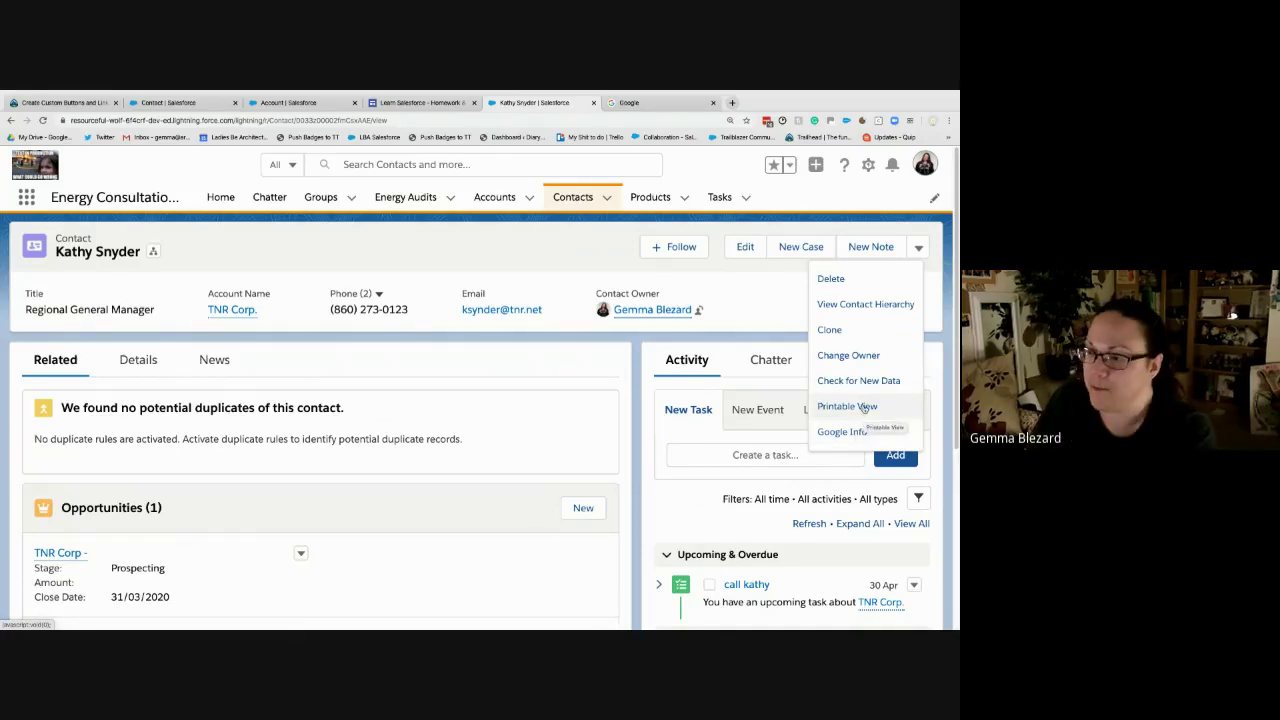
{"action": "left_click", "coordinate": [484, 362]}
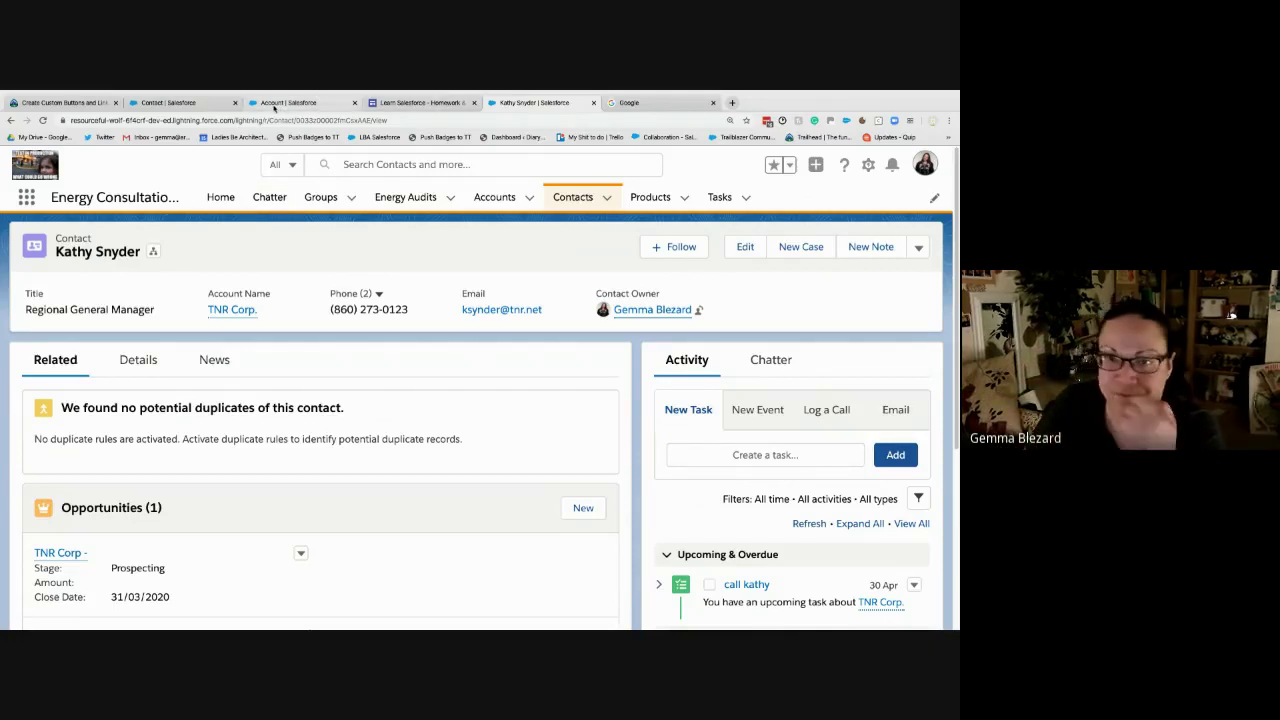
- Return to the Trailhead module and open the unit Empower Your Users with Quick Actions
{"action": "left_click", "coordinate": [274, 104]}
{"action": "left_click", "coordinate": [62, 102]}
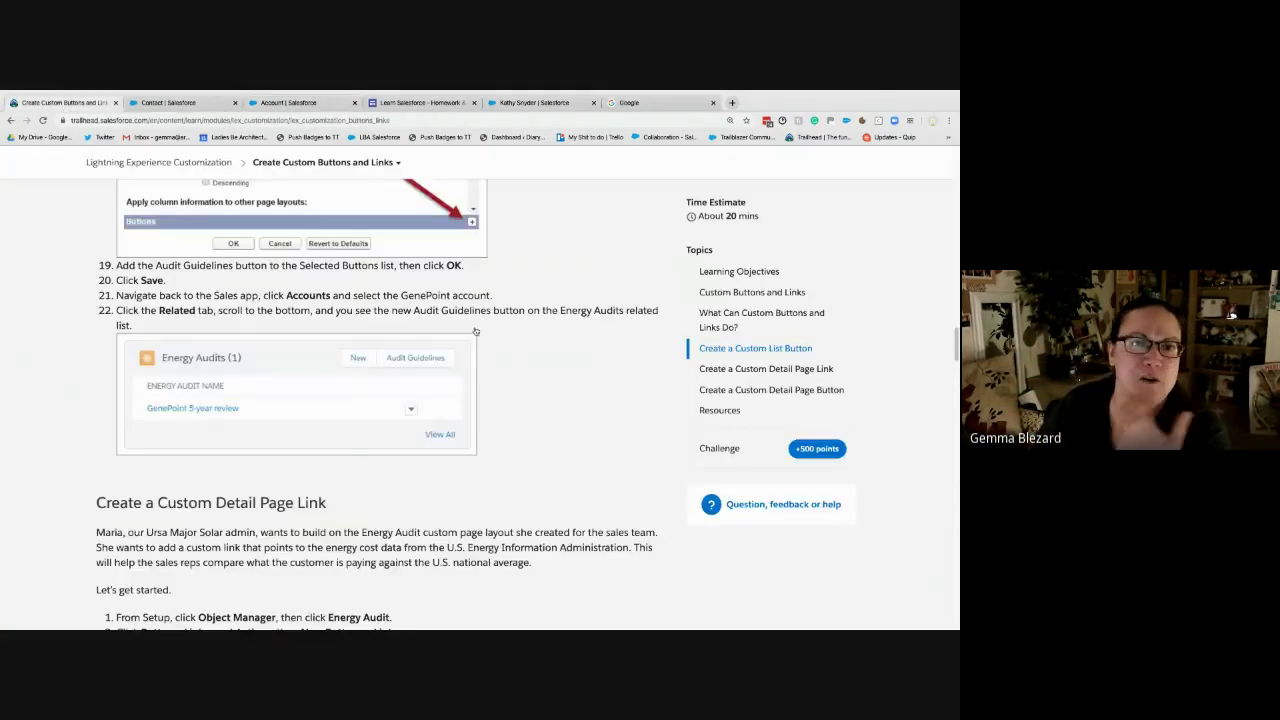
{"action": "scroll", "coordinate": [583, 363], "scroll_direction": "up", "scroll_amount": 10}
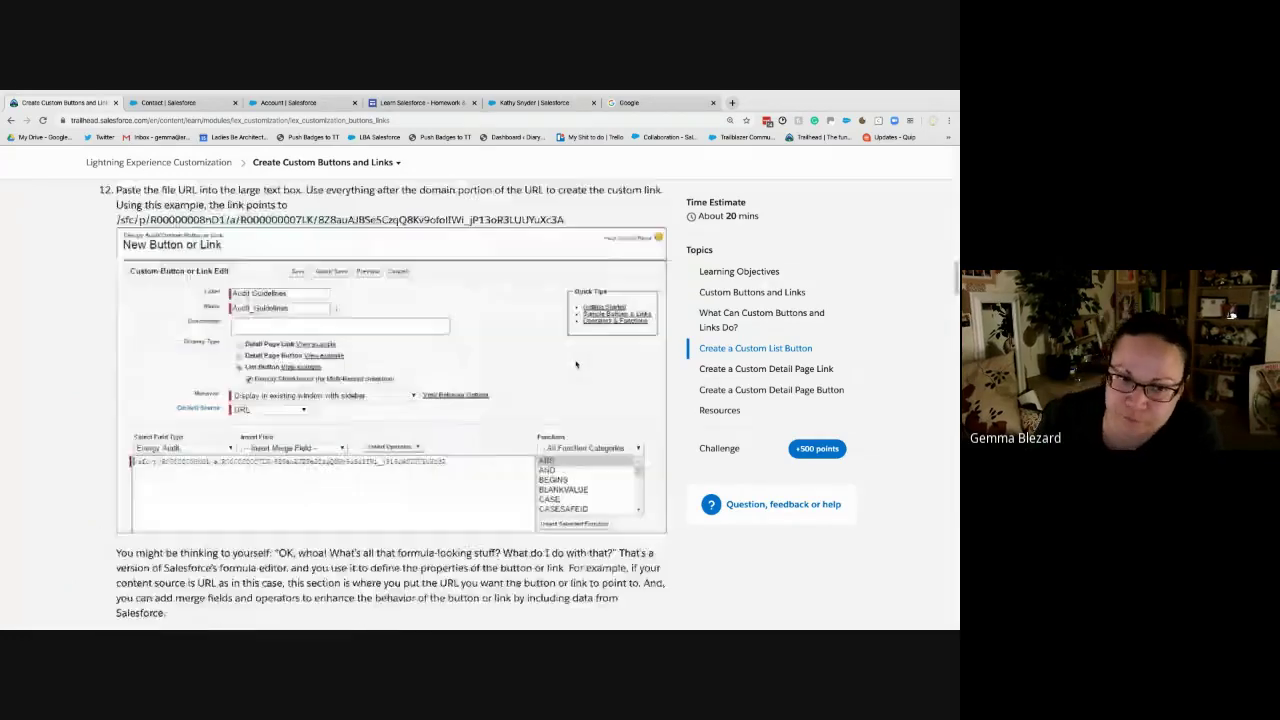
{"action": "scroll", "coordinate": [576, 364], "scroll_direction": "up", "scroll_amount": 10}
{"action": "mouse_move", "coordinate": [358, 268]}
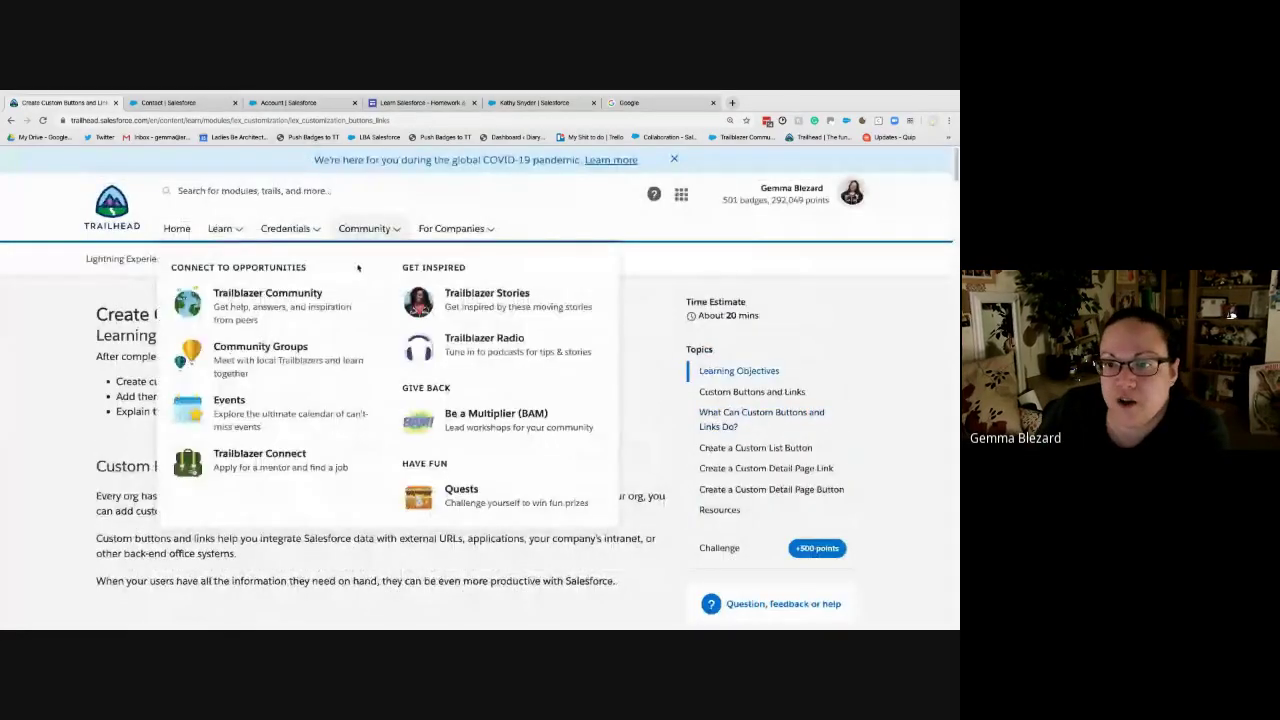
{"action": "left_click", "coordinate": [350, 262]}
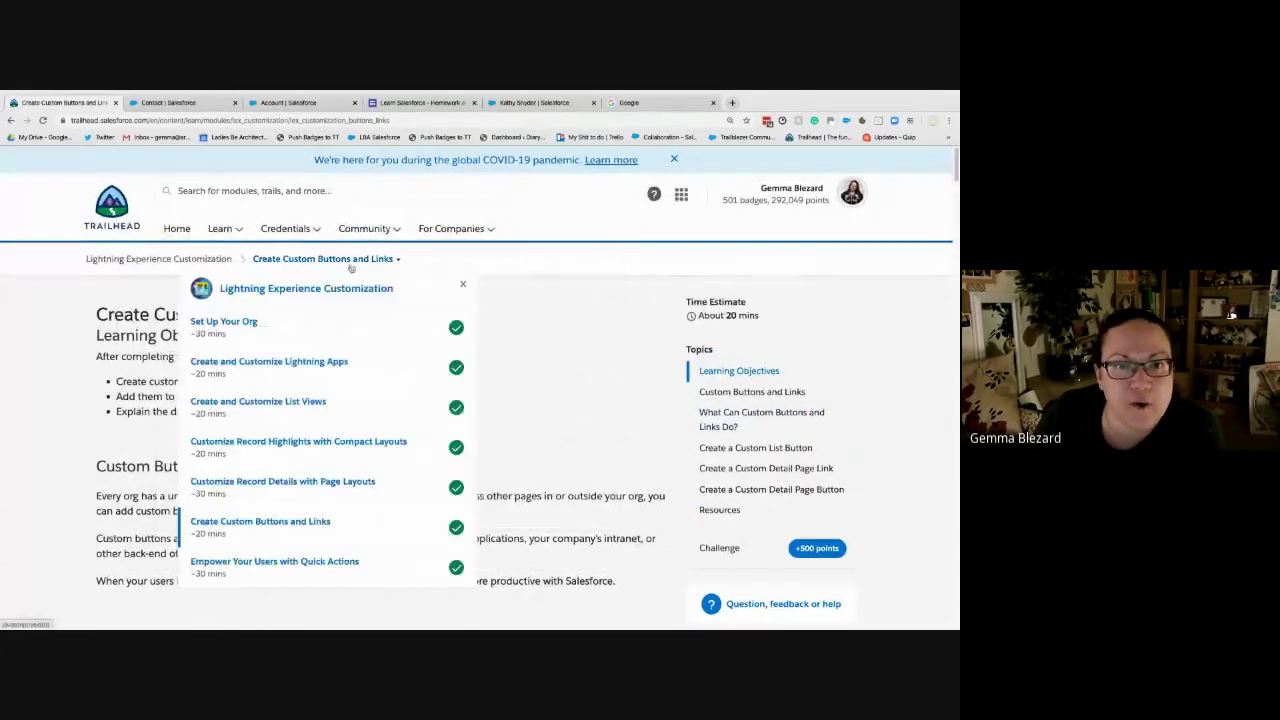
{"action": "left_click", "coordinate": [338, 573]}
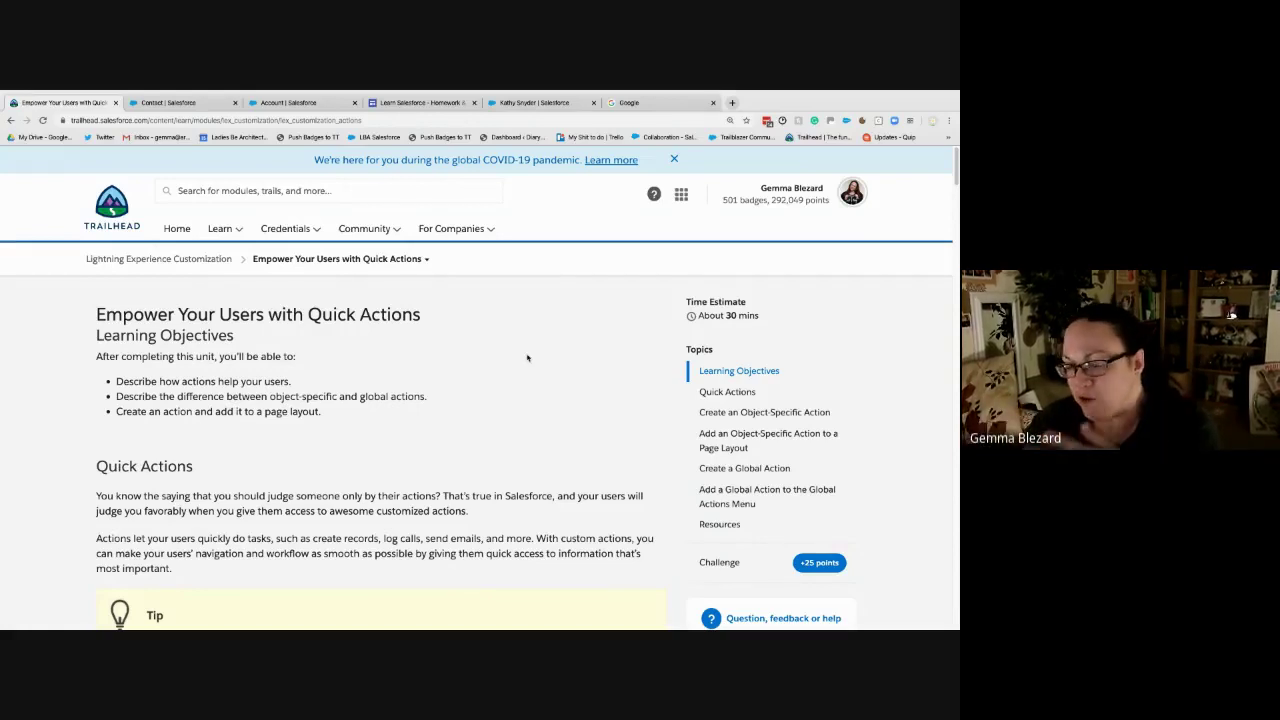
- Read the Quick Actions introduction and highlight the descriptions of object-specific Create and Update a Record actions
{"action": "scroll", "coordinate": [296, 483], "scroll_direction": "down", "scroll_amount": 5}
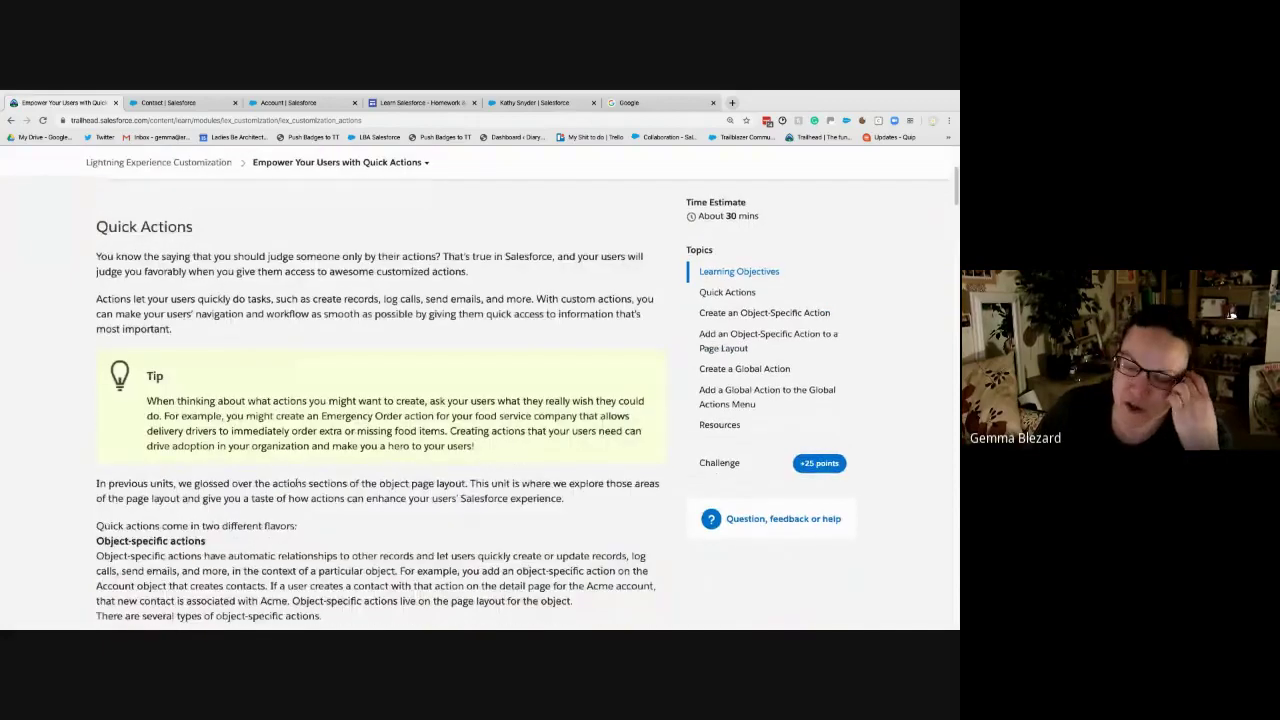
{"action": "scroll", "coordinate": [296, 483], "scroll_direction": "down", "scroll_amount": 1}
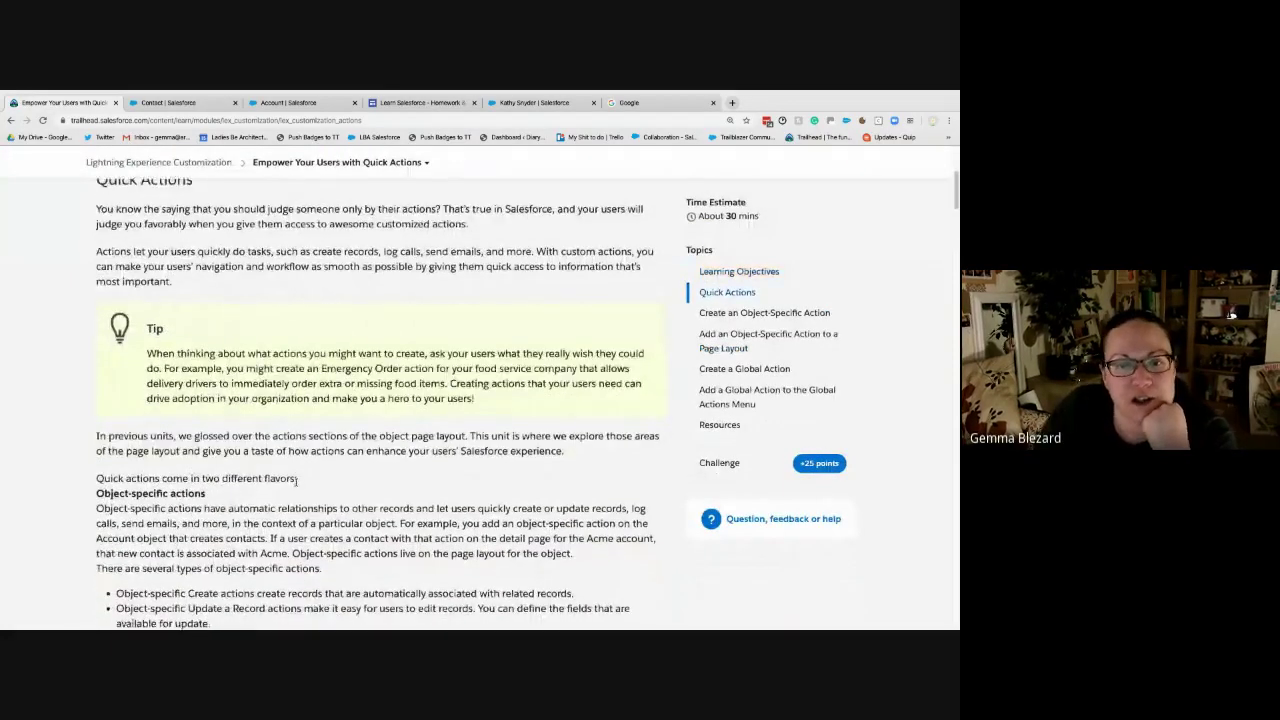
{"action": "scroll", "coordinate": [296, 480], "scroll_direction": "down", "scroll_amount": 2}
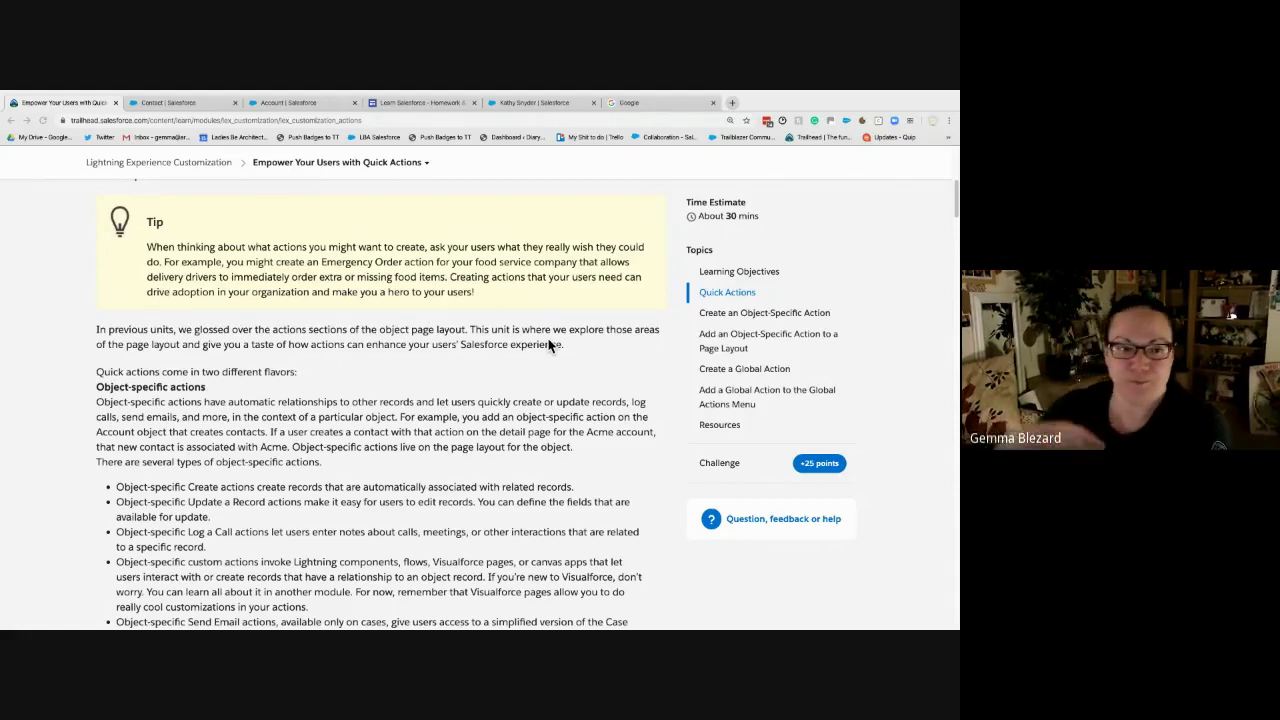
{"action": "scroll", "coordinate": [607, 314], "scroll_direction": "down", "scroll_amount": 1}
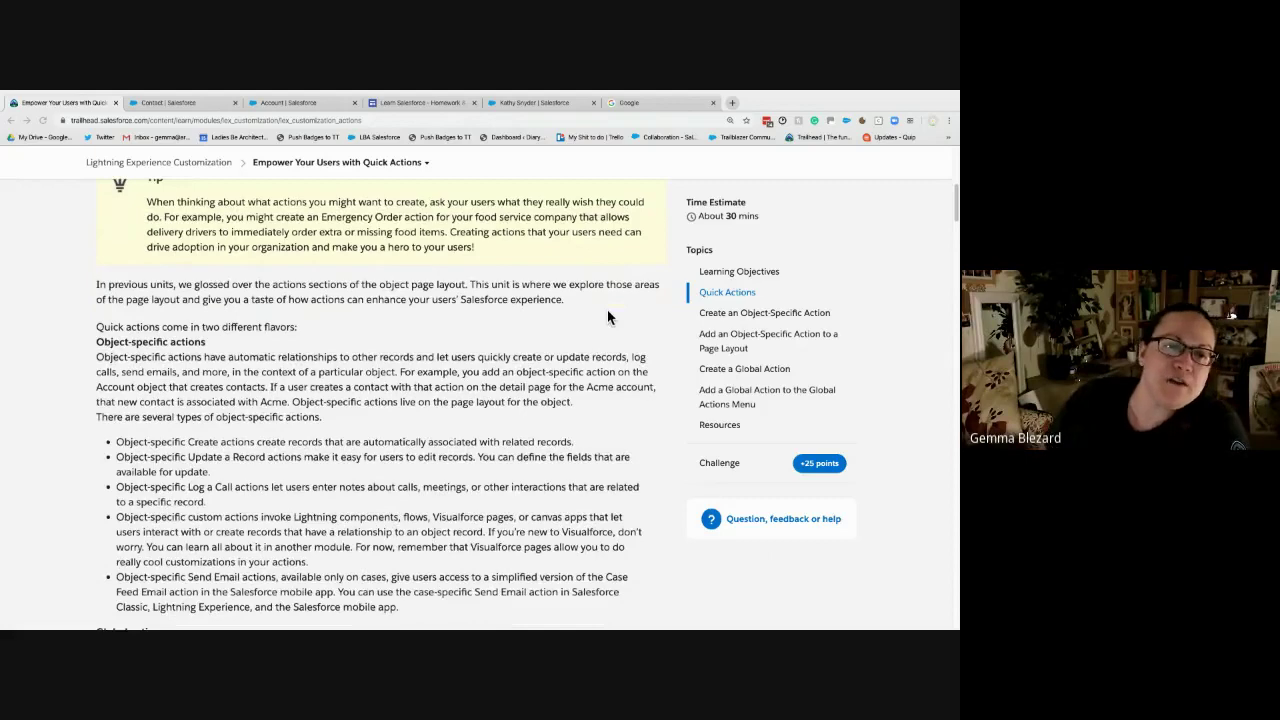
{"action": "scroll", "coordinate": [607, 314], "scroll_direction": "down", "scroll_amount": 1}
{"action": "scroll", "coordinate": [605, 318], "scroll_direction": "down", "scroll_amount": 1}
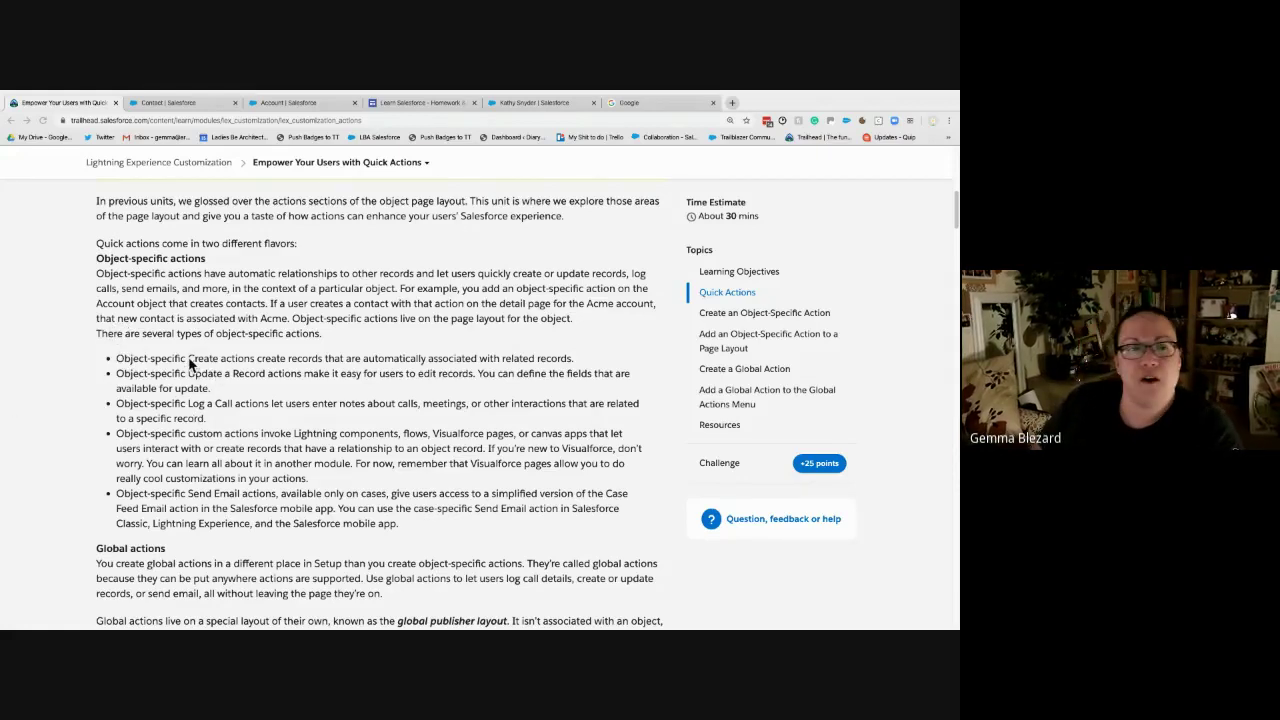
{"action": "left_click_drag", "start_coordinate": [588, 364], "coordinate": [190, 358]}
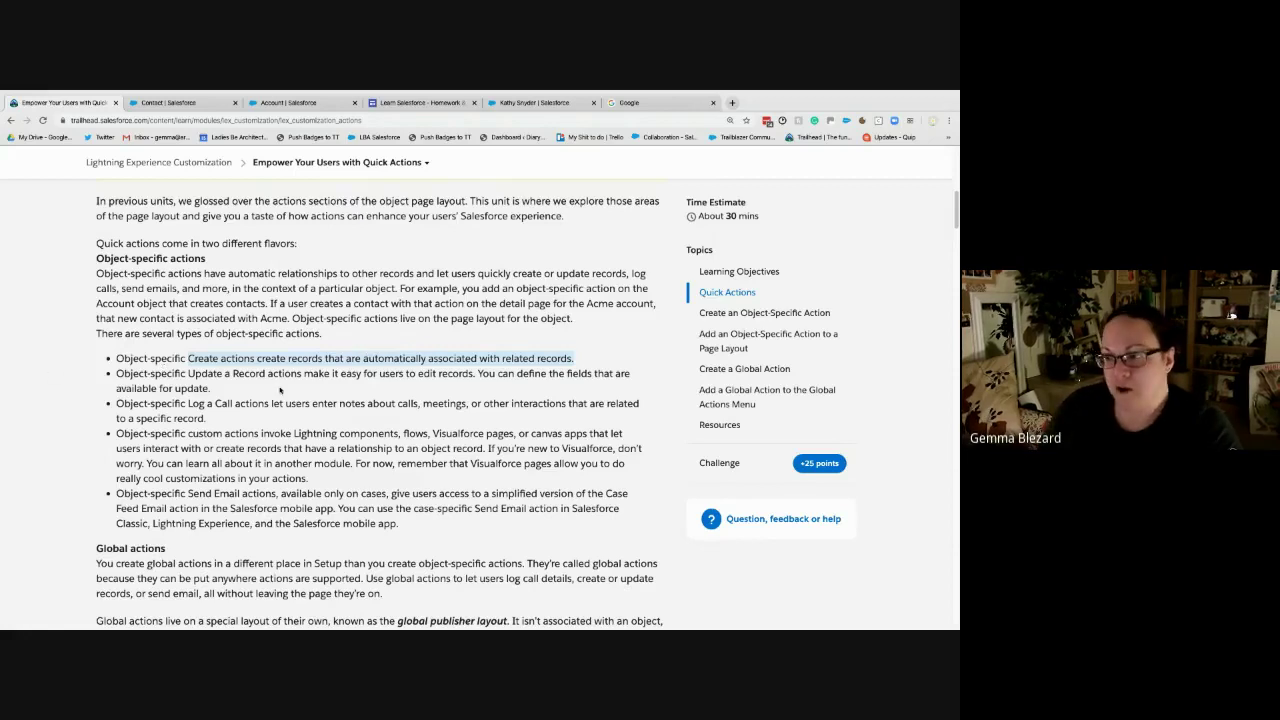
{"action": "left_click_drag", "start_coordinate": [189, 372], "coordinate": [481, 371]}
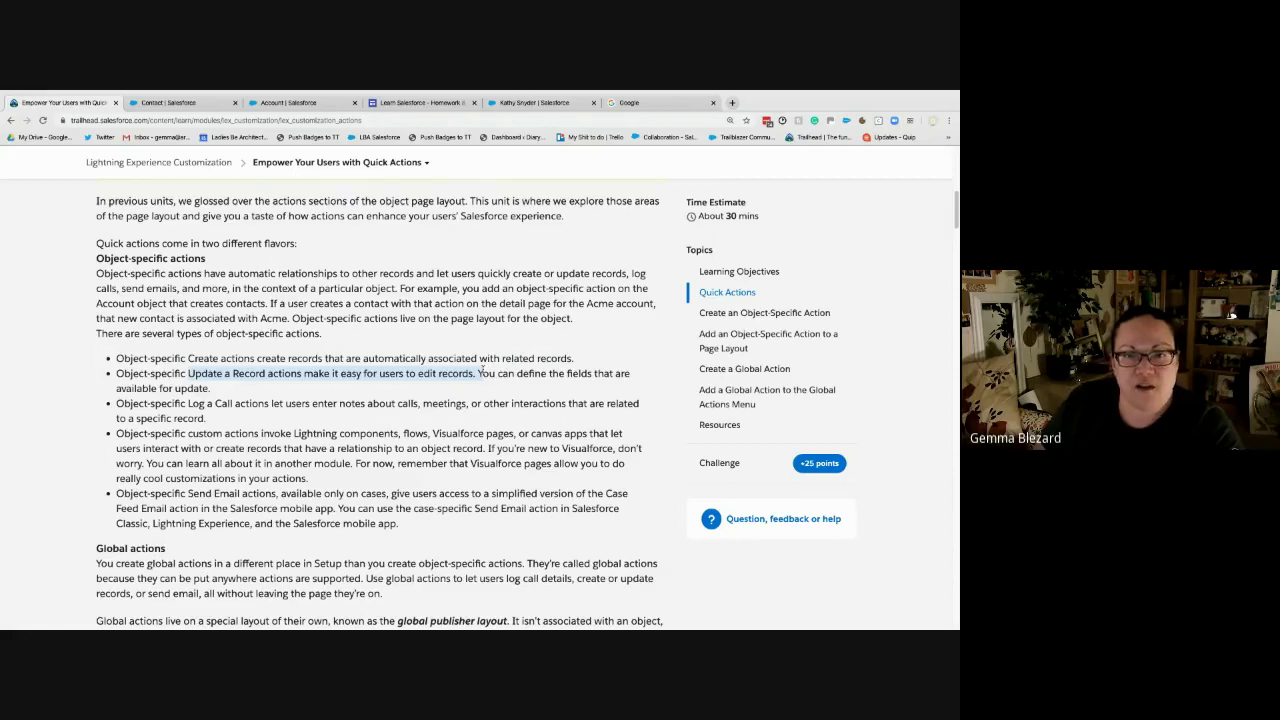
{"action": "left_click", "coordinate": [505, 374]}
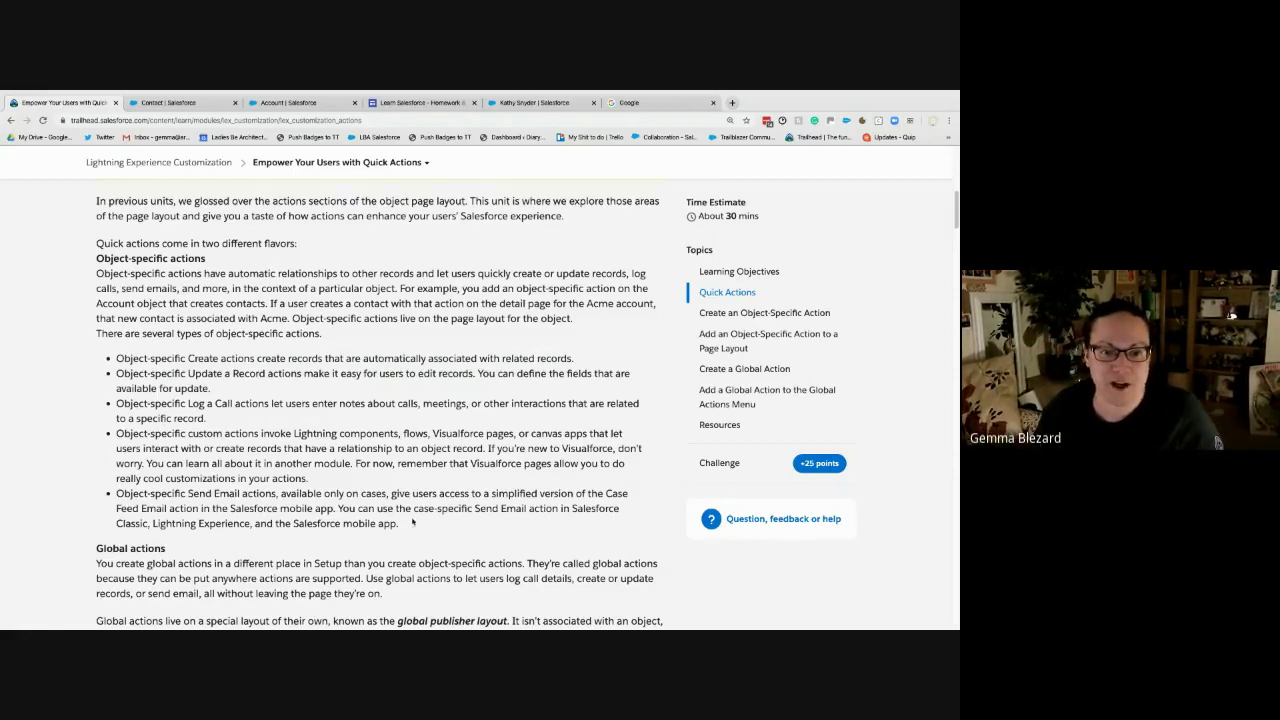
- Read on through the object-specific action types and highlight the phrase about Send Email actions being available only on cases
{"action": "scroll", "coordinate": [378, 494], "scroll_direction": "down", "scroll_amount": 1}
{"action": "scroll", "coordinate": [378, 497], "scroll_direction": "down", "scroll_amount": 1}
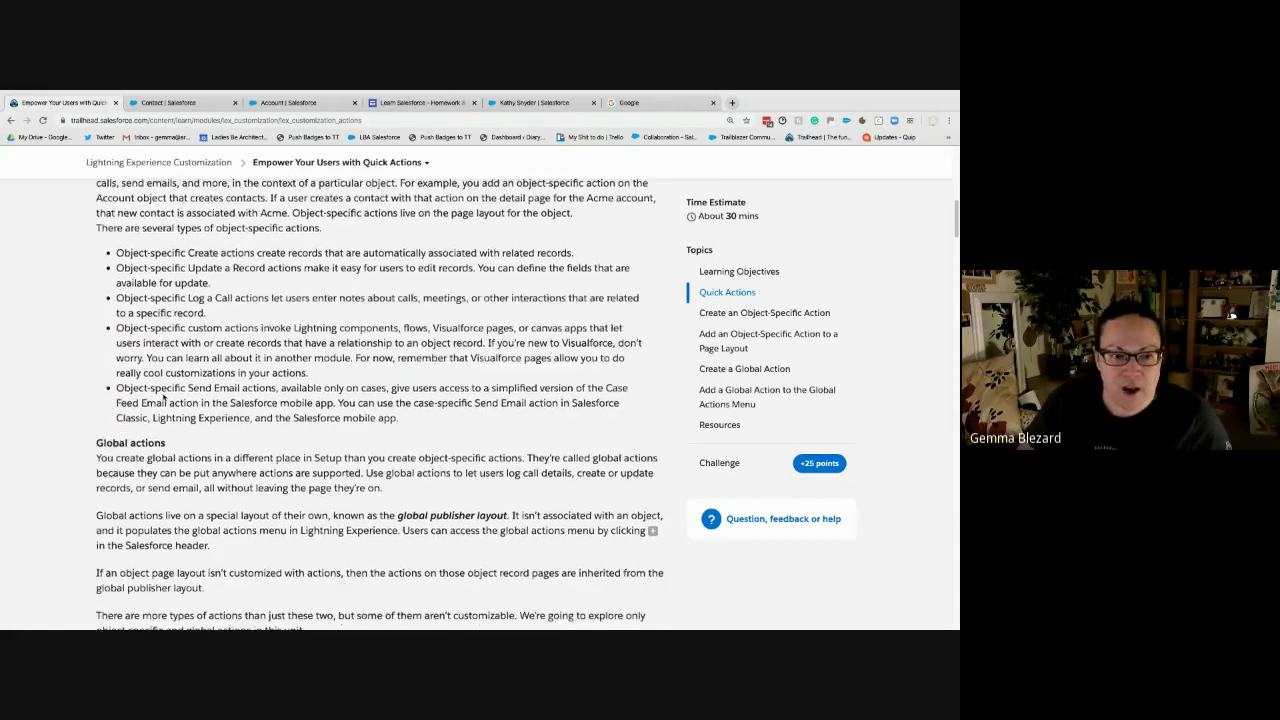
{"action": "left_click_drag", "start_coordinate": [118, 386], "coordinate": [388, 384]}
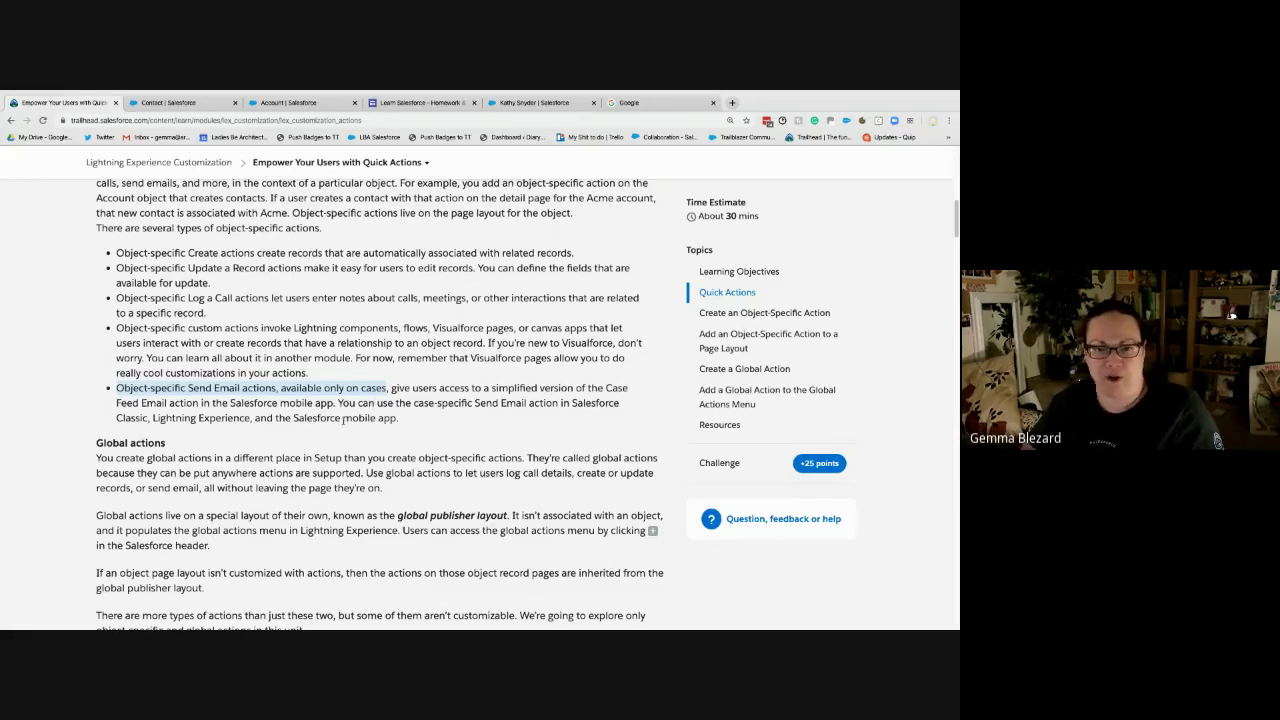
- Read the Global actions section and the following note, highlighting the text on object association and on the term "quick actions"
{"action": "scroll", "coordinate": [368, 413], "scroll_direction": "down", "scroll_amount": 2}
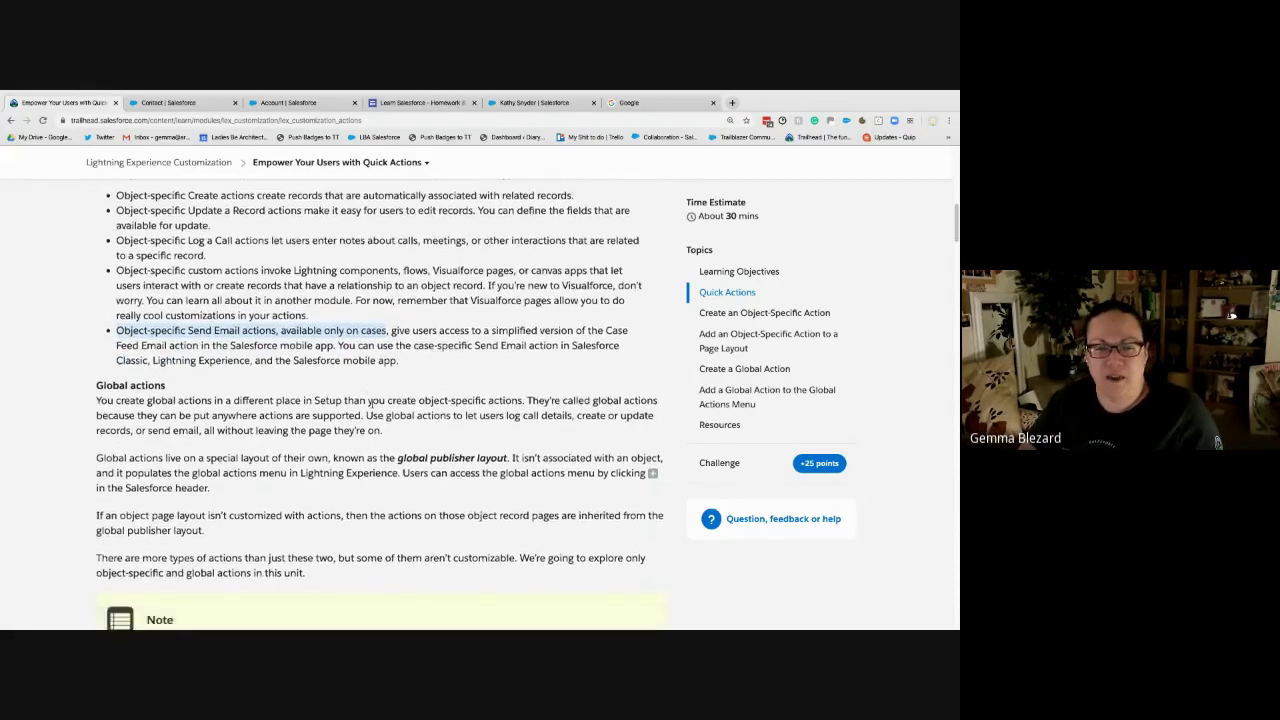
{"action": "scroll", "coordinate": [372, 403], "scroll_direction": "down", "scroll_amount": 1}
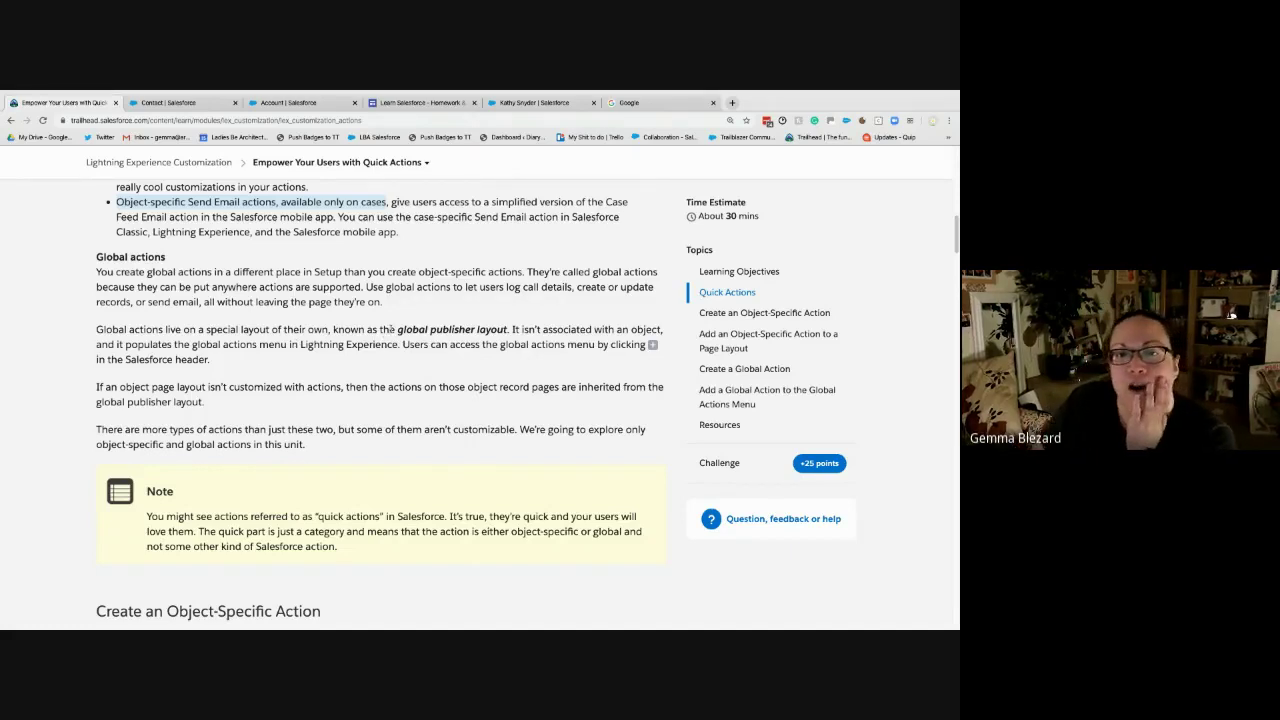
{"action": "left_click_drag", "start_coordinate": [395, 329], "coordinate": [660, 331]}
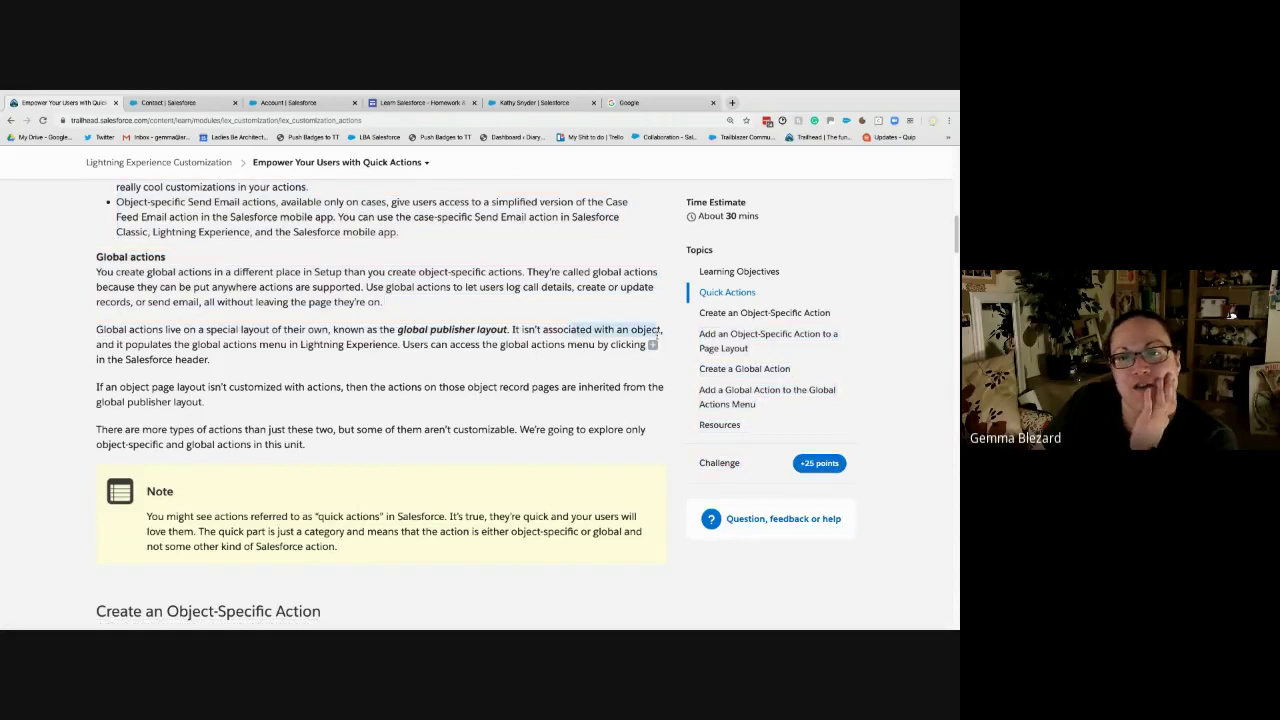
{"action": "left_click", "coordinate": [212, 366]}
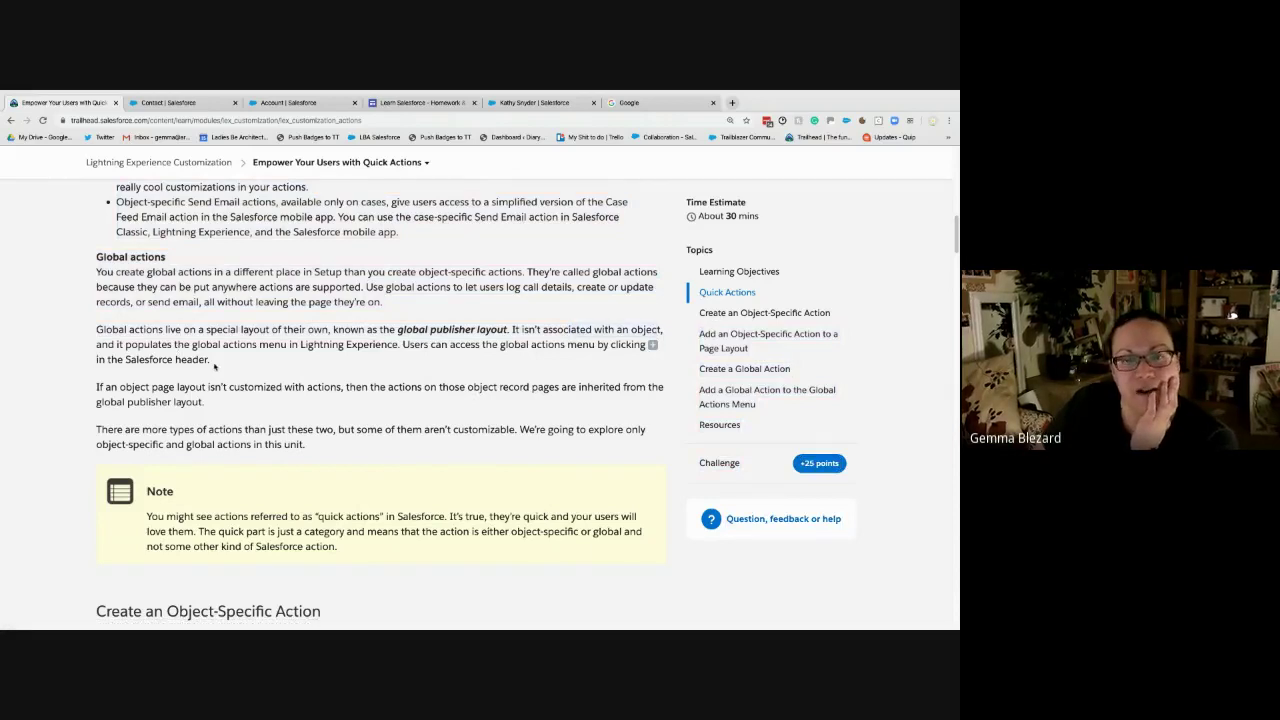
{"action": "scroll", "coordinate": [210, 392], "scroll_direction": "down", "scroll_amount": 5}
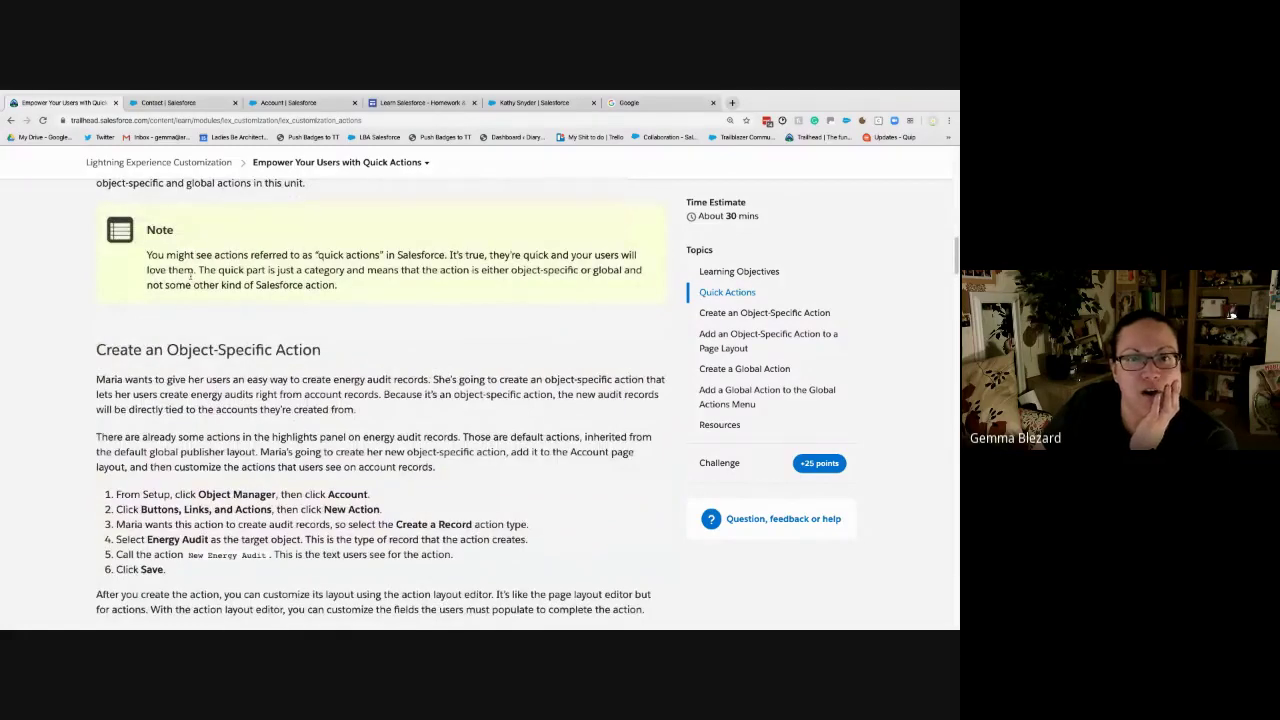
{"action": "left_click_drag", "start_coordinate": [177, 257], "coordinate": [397, 257]}
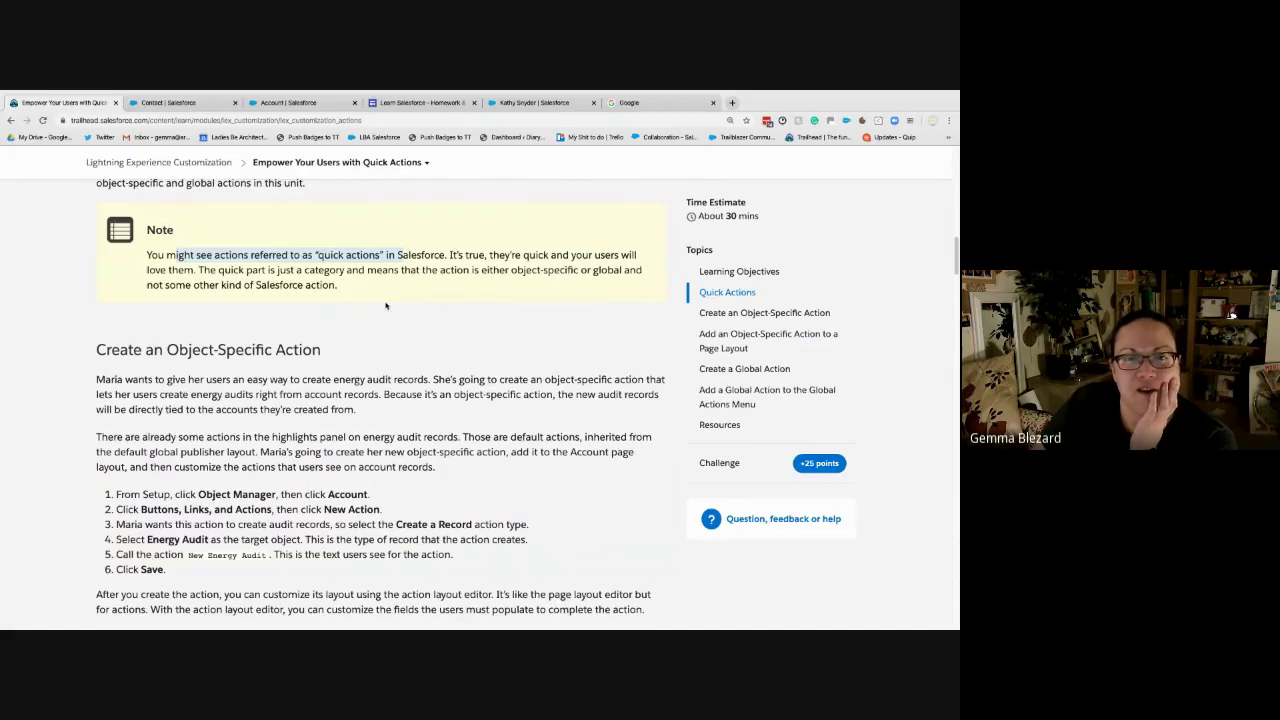
{"action": "left_click", "coordinate": [386, 305]}
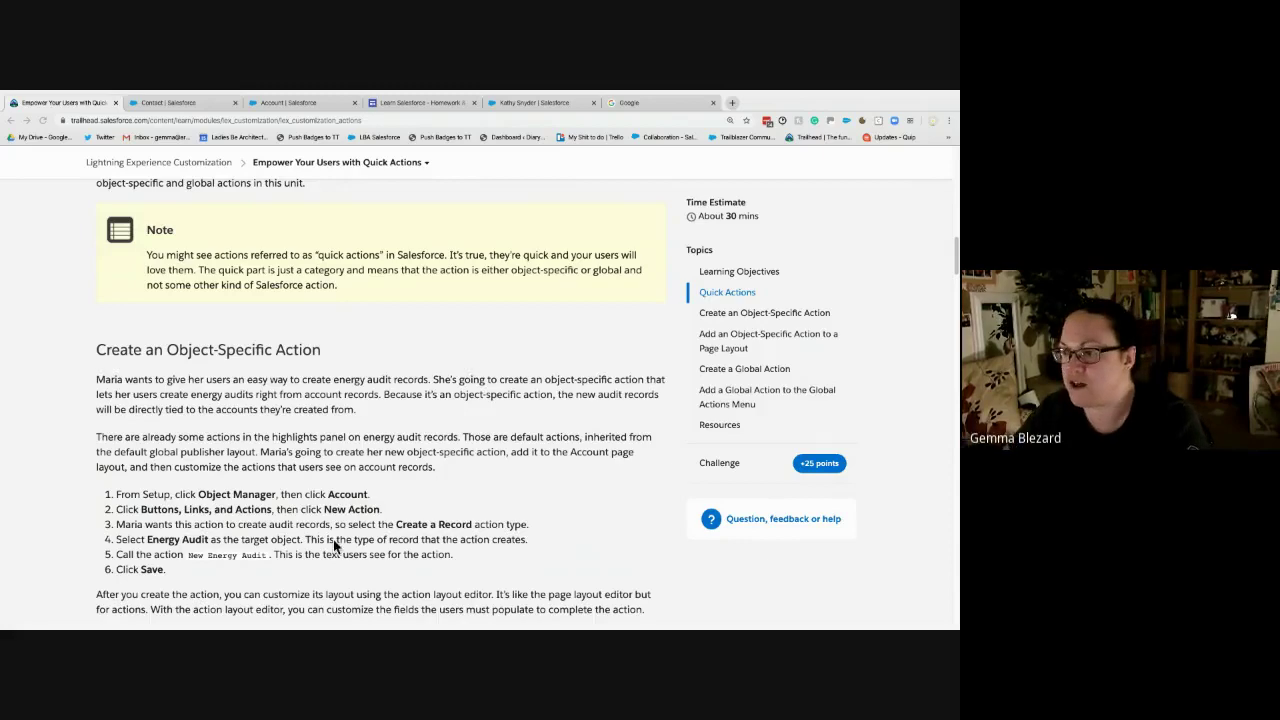
- Read the Create an Object-Specific Action introduction, highlighting the sentence on creating energy audits from accounts and the Account page layout text
{"action": "scroll", "coordinate": [451, 493], "scroll_direction": "down", "scroll_amount": 2}
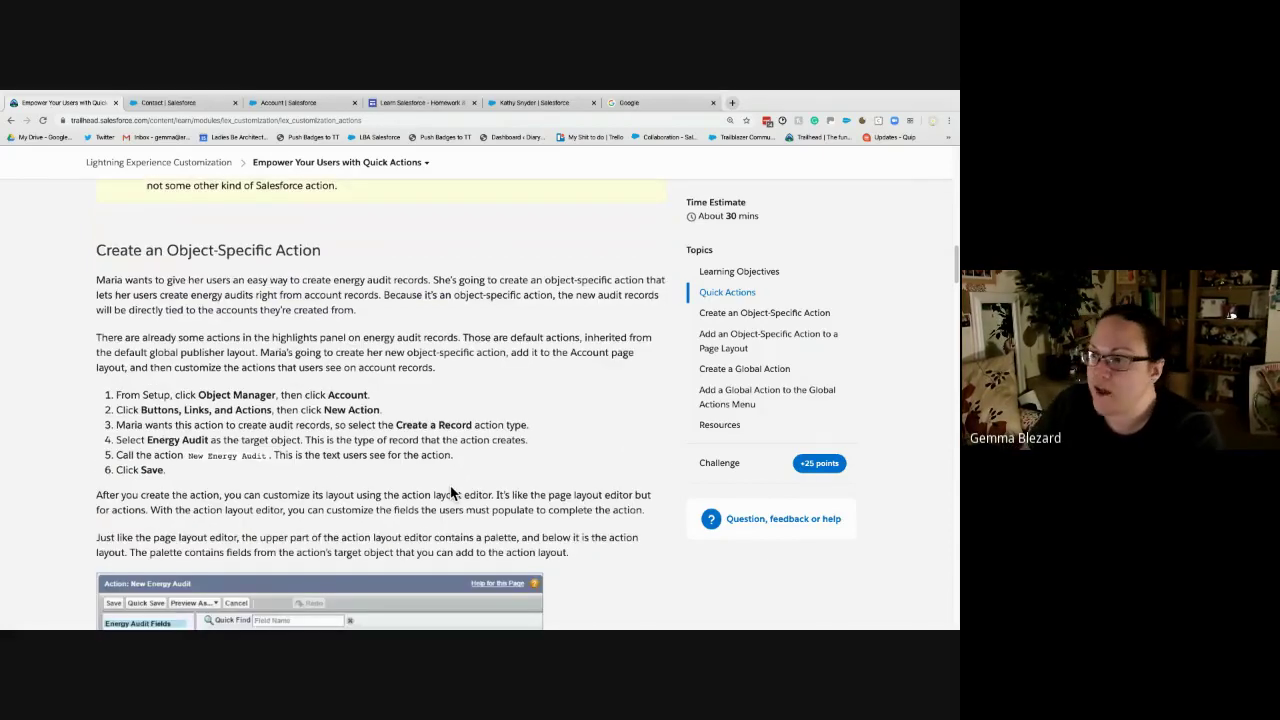
{"action": "scroll", "coordinate": [185, 463], "scroll_direction": "up", "scroll_amount": 1}
{"action": "scroll", "coordinate": [185, 463], "scroll_direction": "down", "scroll_amount": 1}
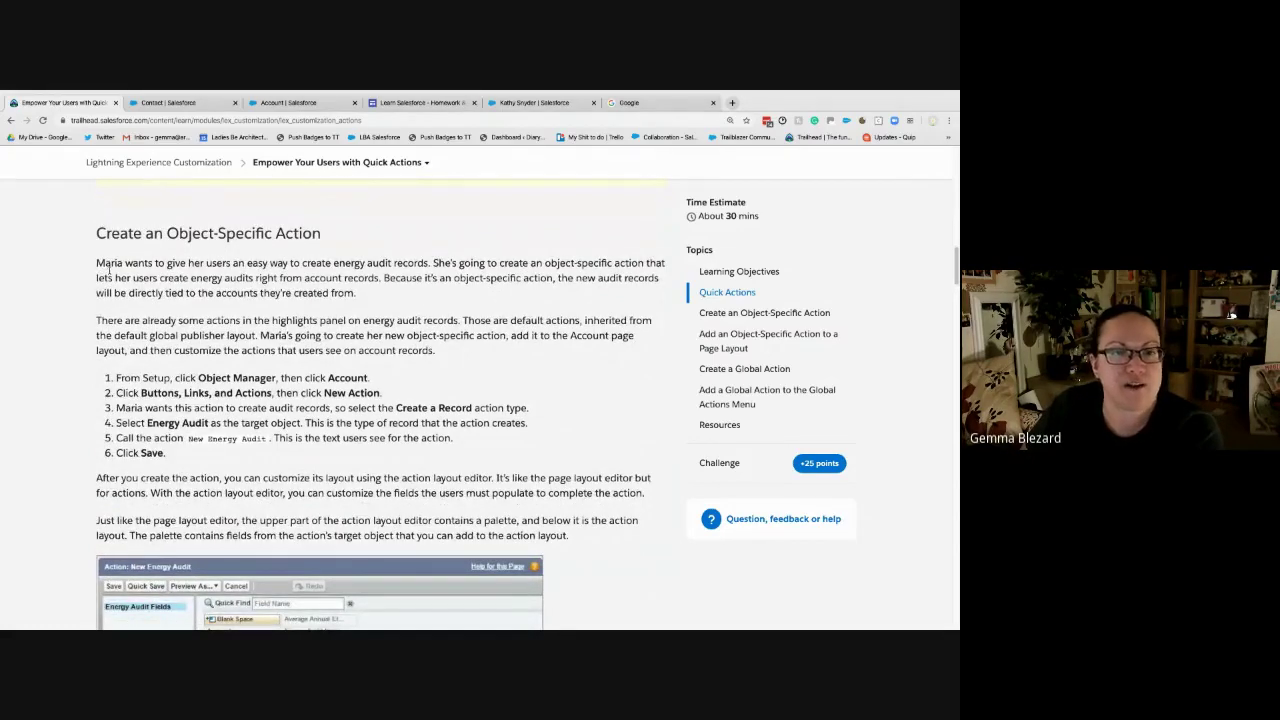
{"action": "left_click_drag", "start_coordinate": [96, 262], "coordinate": [382, 277]}
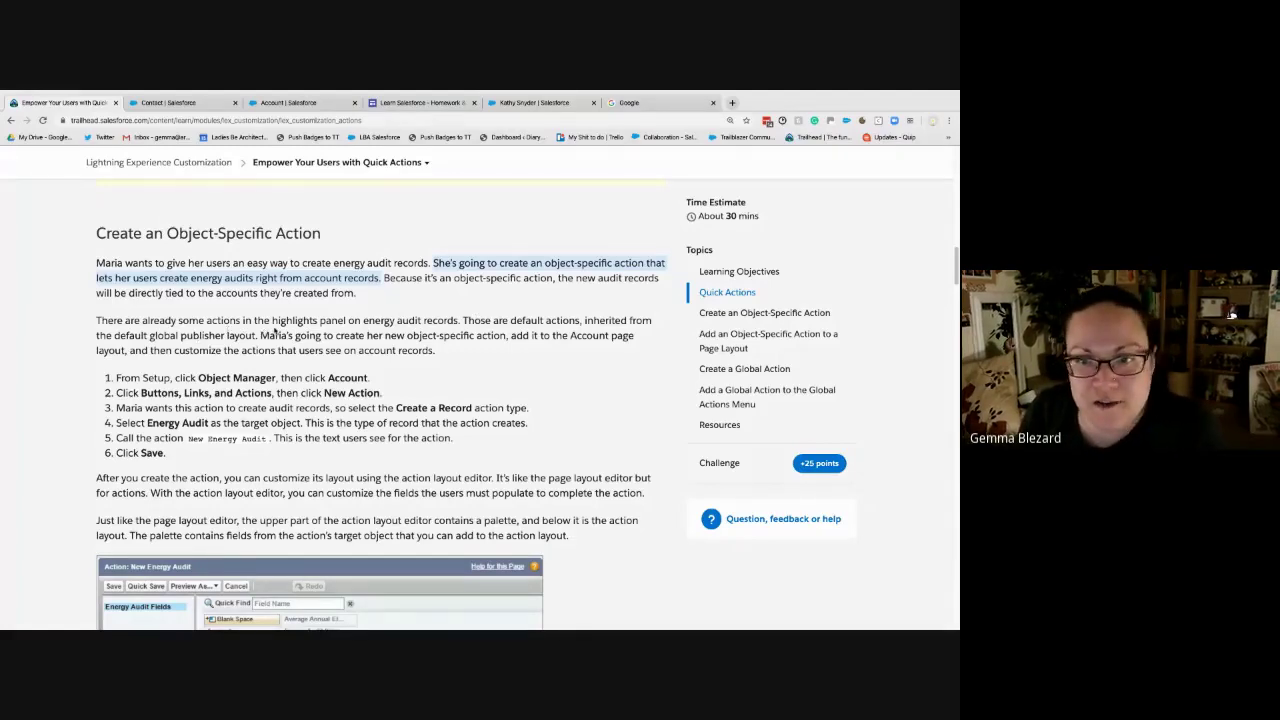
{"action": "left_click", "coordinate": [491, 333]}
{"action": "left_click_drag", "start_coordinate": [457, 347], "coordinate": [571, 340]}
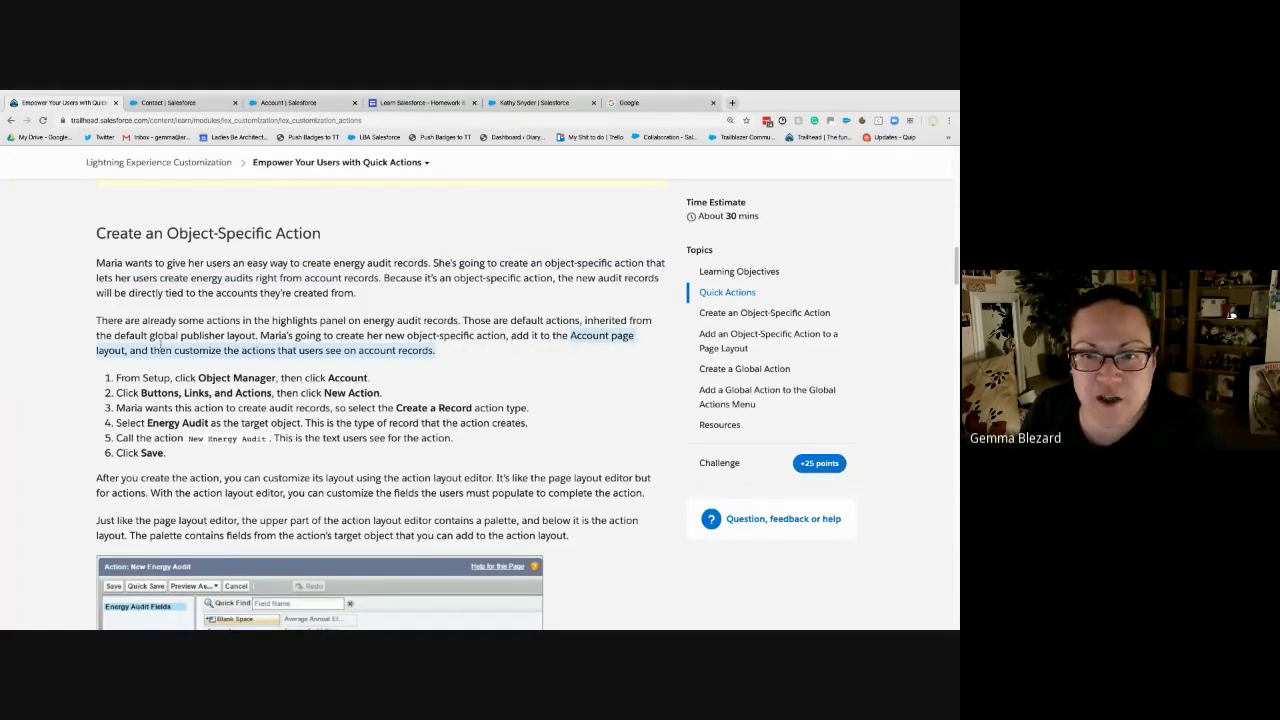
- Bring up the numbered instructions for creating the energy audit action, and close the unneeded contact record, homework and Google browser pages
{"action": "left_click", "coordinate": [145, 366]}
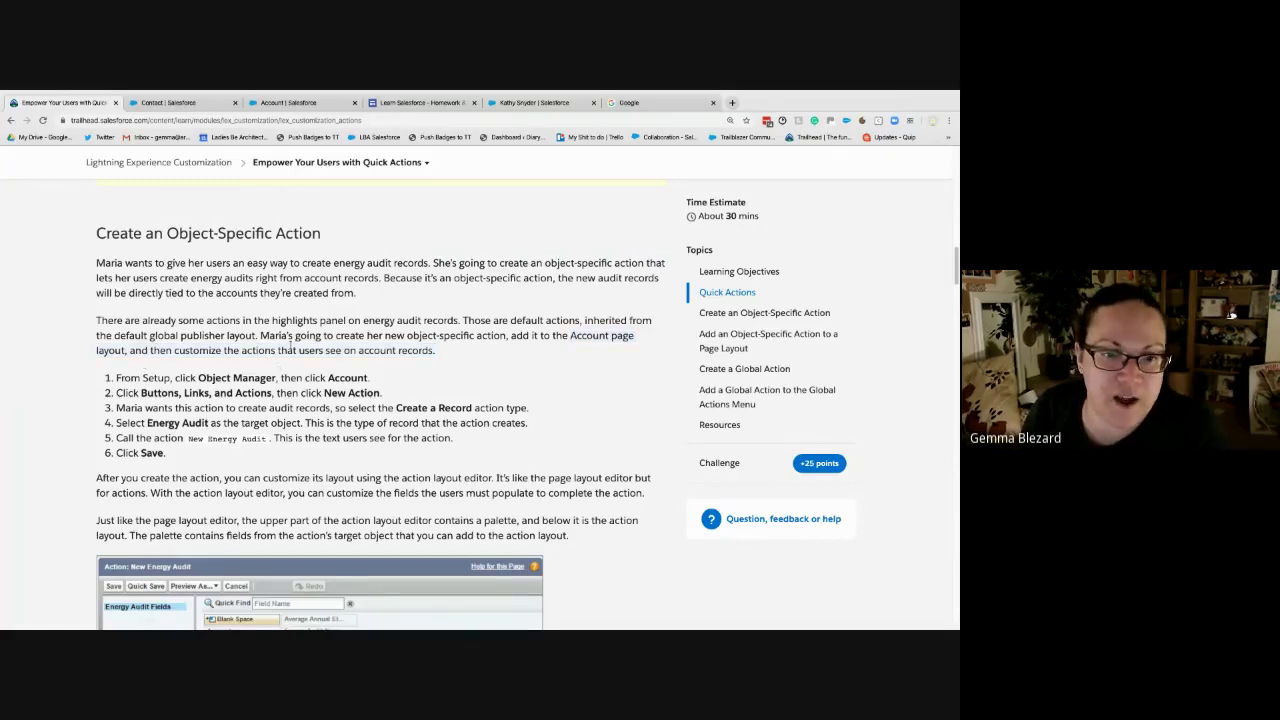
{"action": "scroll", "coordinate": [291, 345], "scroll_direction": "down", "scroll_amount": 1}
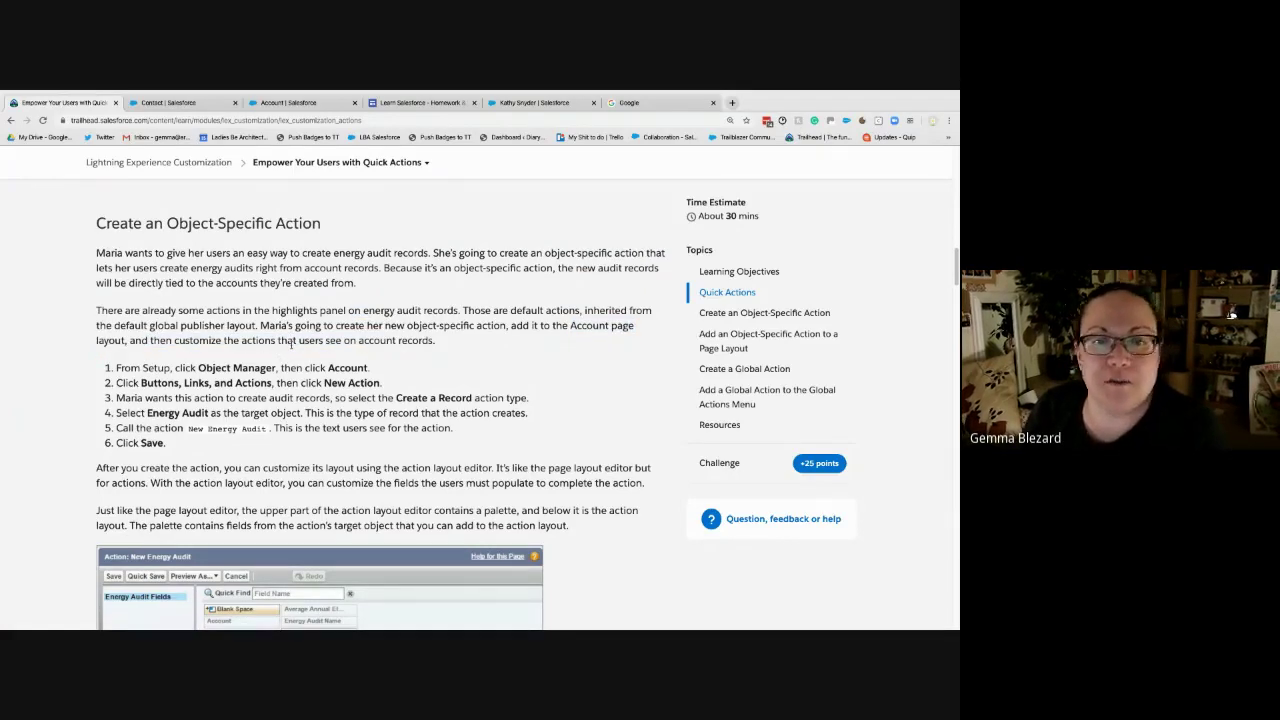
{"action": "scroll", "coordinate": [291, 345], "scroll_direction": "down", "scroll_amount": 1}
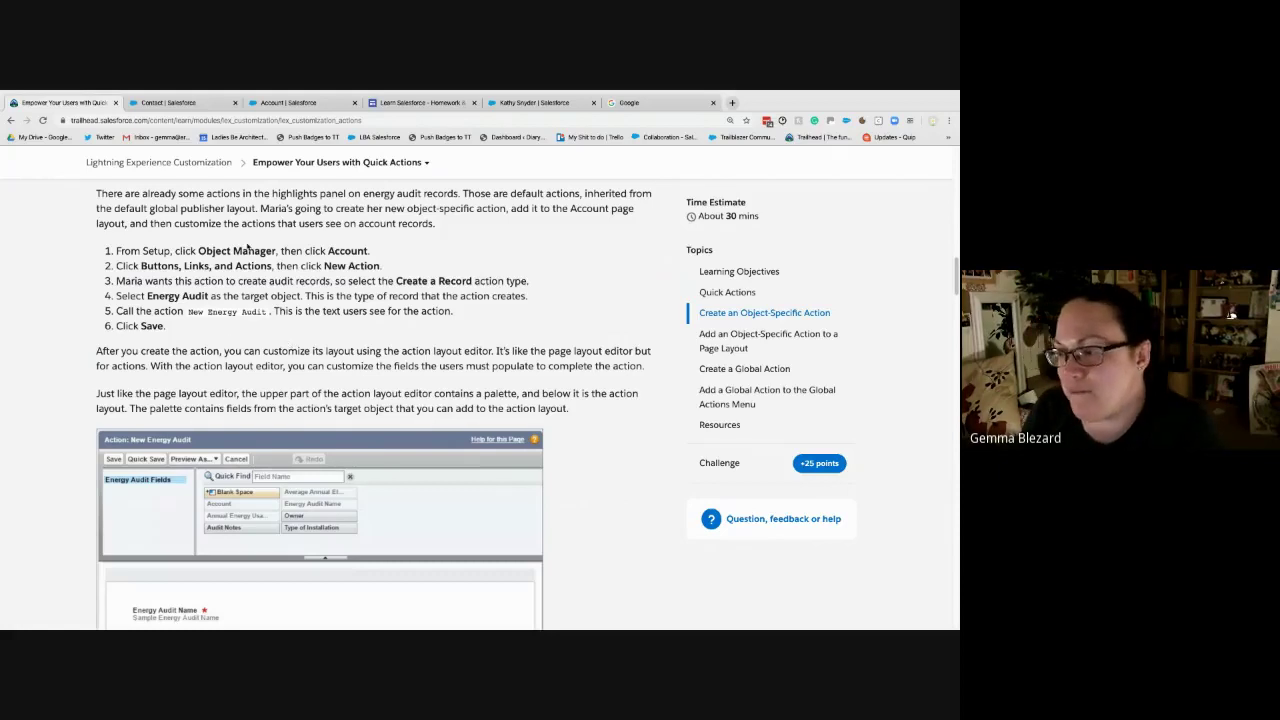
{"action": "left_click", "coordinate": [593, 103]}
{"action": "left_click", "coordinate": [594, 104]}
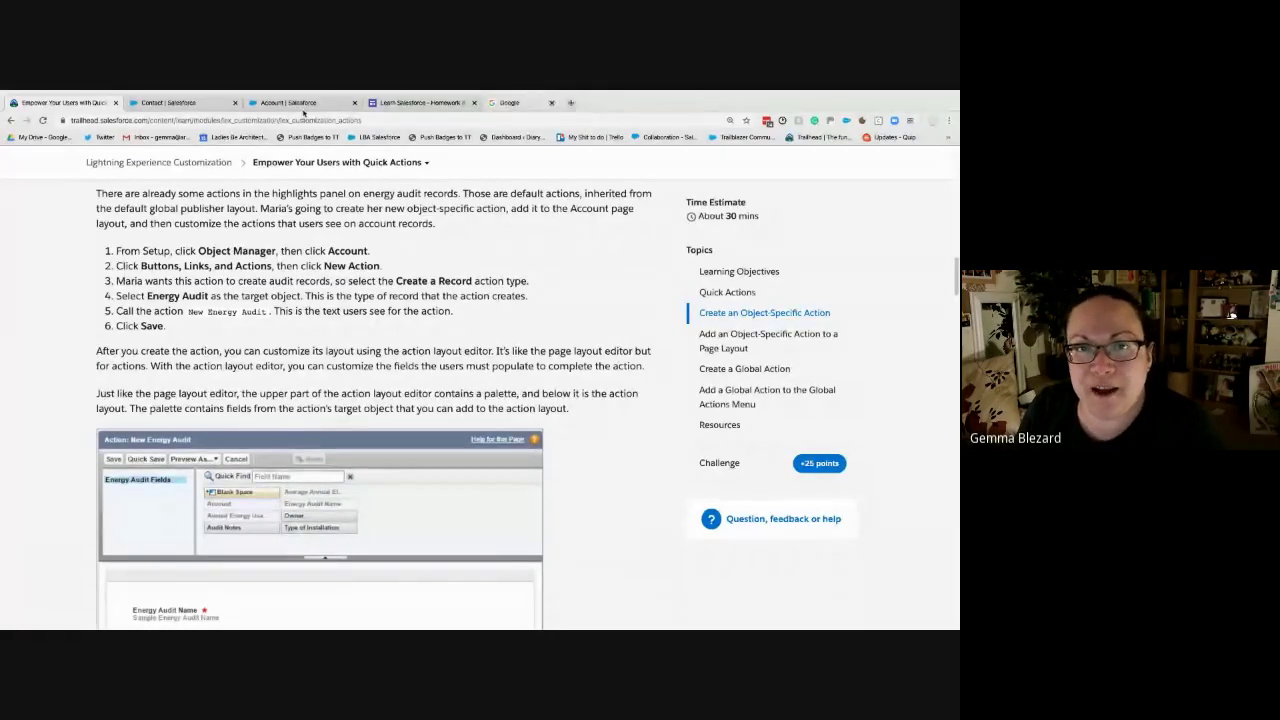
{"action": "left_click", "coordinate": [475, 103]}
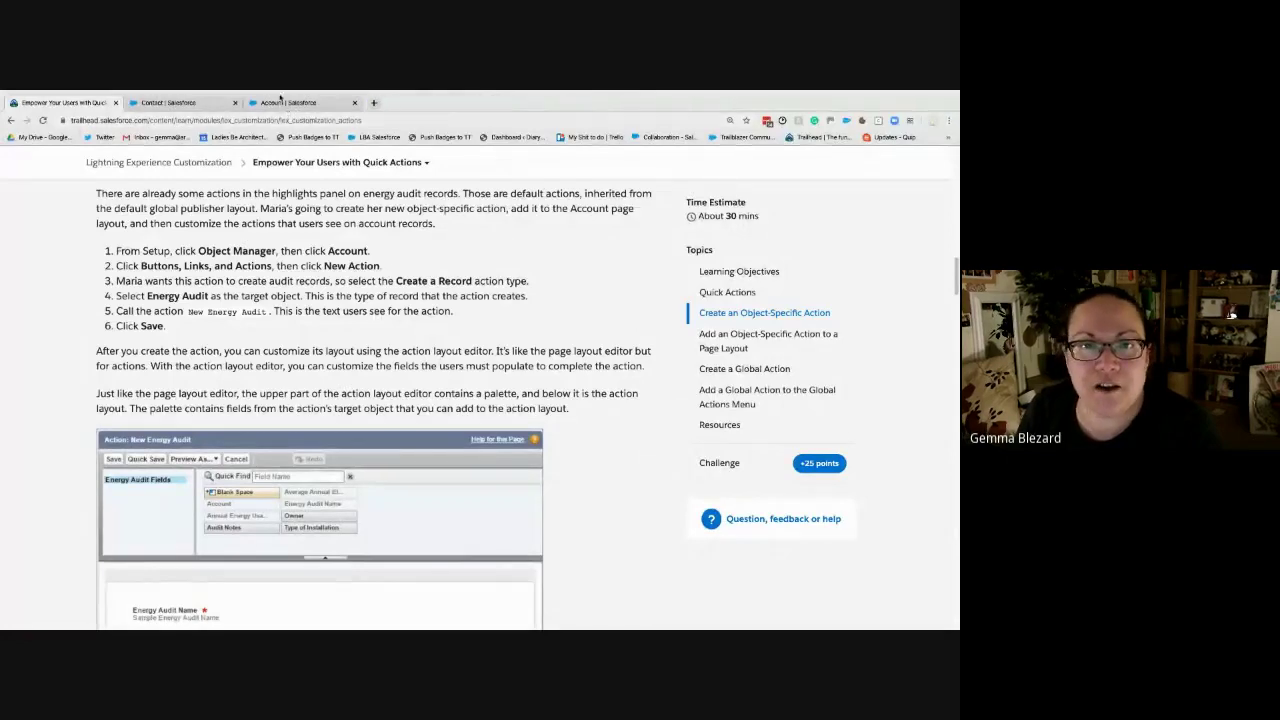
- Start a new action for the Account object in Salesforce Setup and close the leftover Contact setup page
{"action": "left_click", "coordinate": [280, 102]}
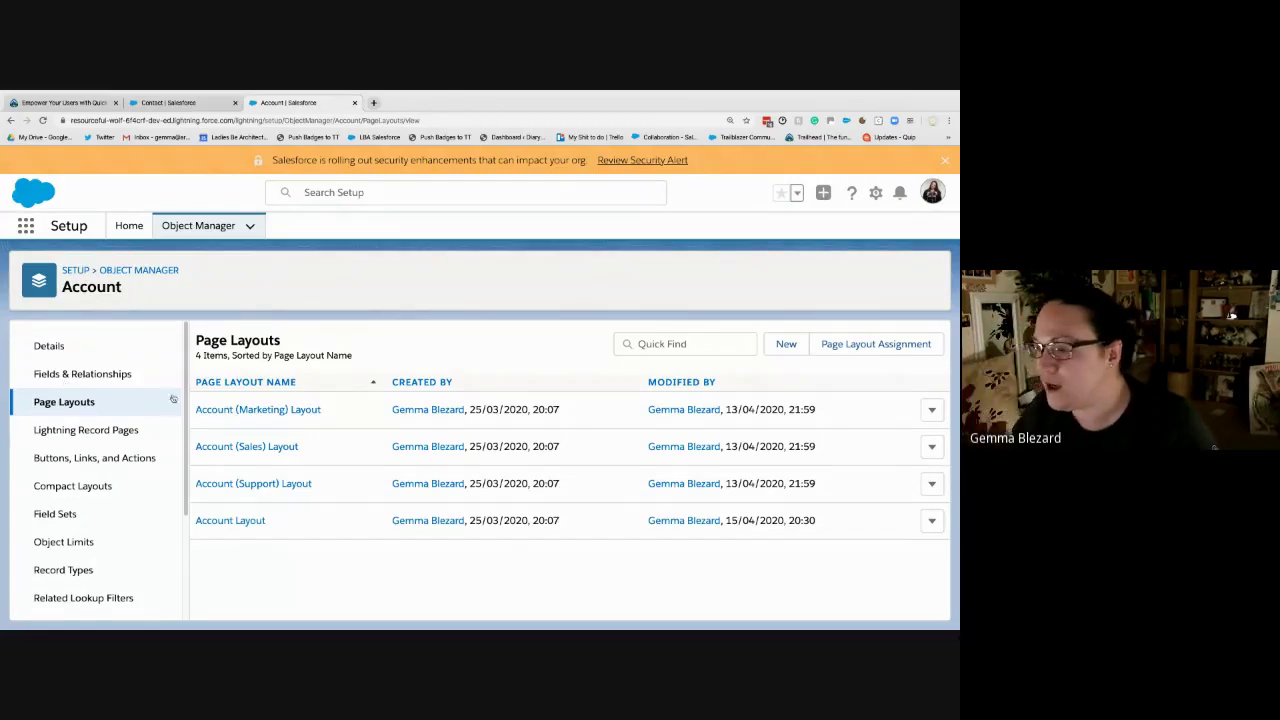
{"action": "left_click", "coordinate": [90, 460]}
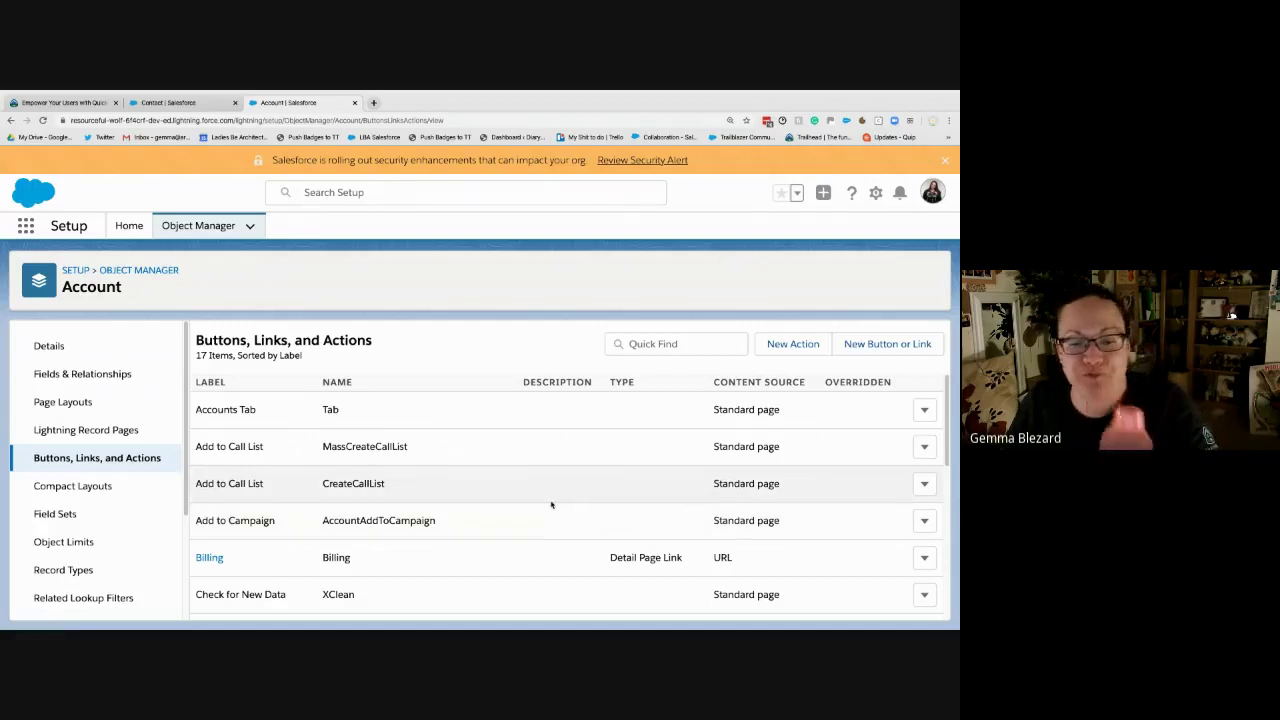
{"action": "left_click", "coordinate": [801, 346]}
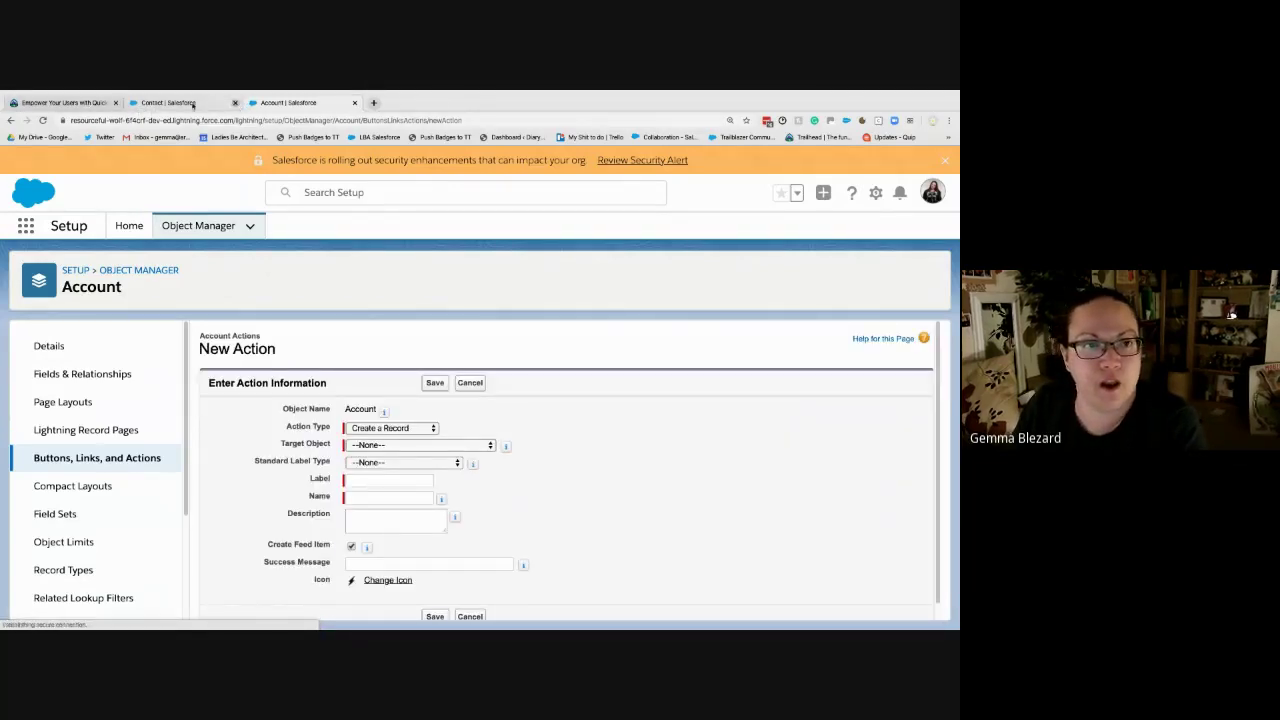
{"action": "left_click", "coordinate": [236, 103]}
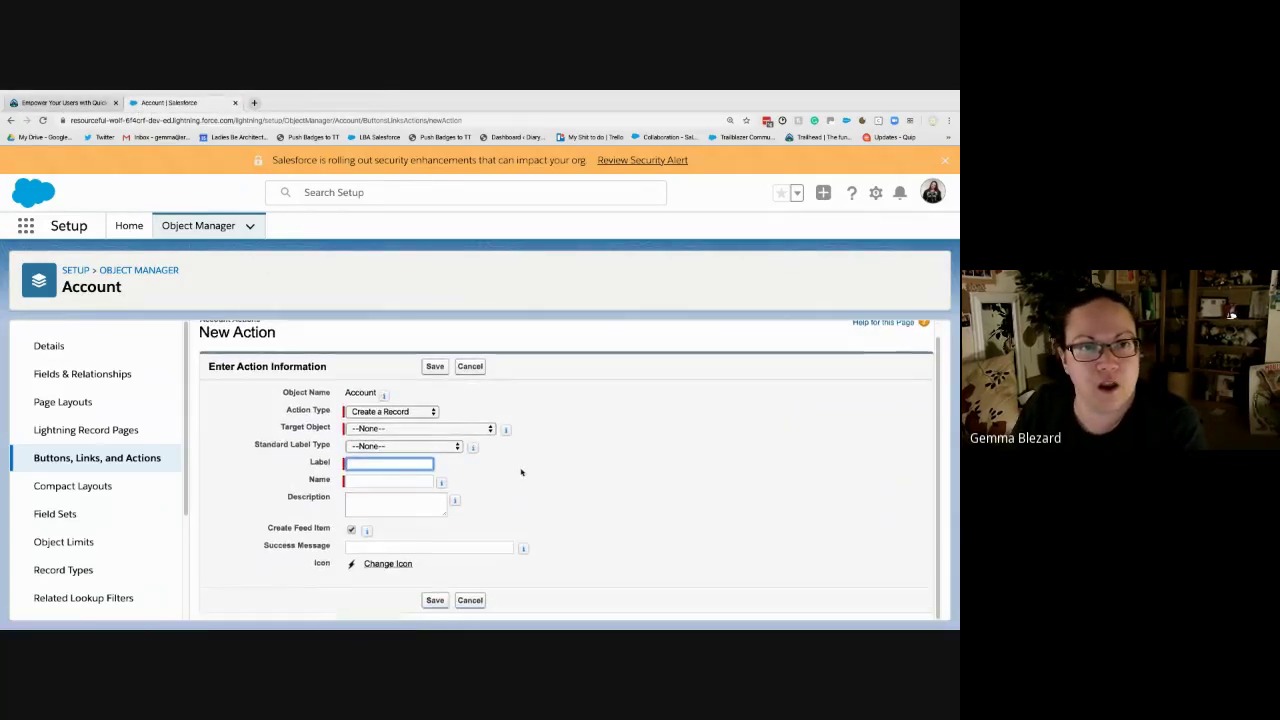
- Review the available action types for the new Account action and check the Trailhead instructions for its target object and name
{"action": "left_click", "coordinate": [426, 415]}
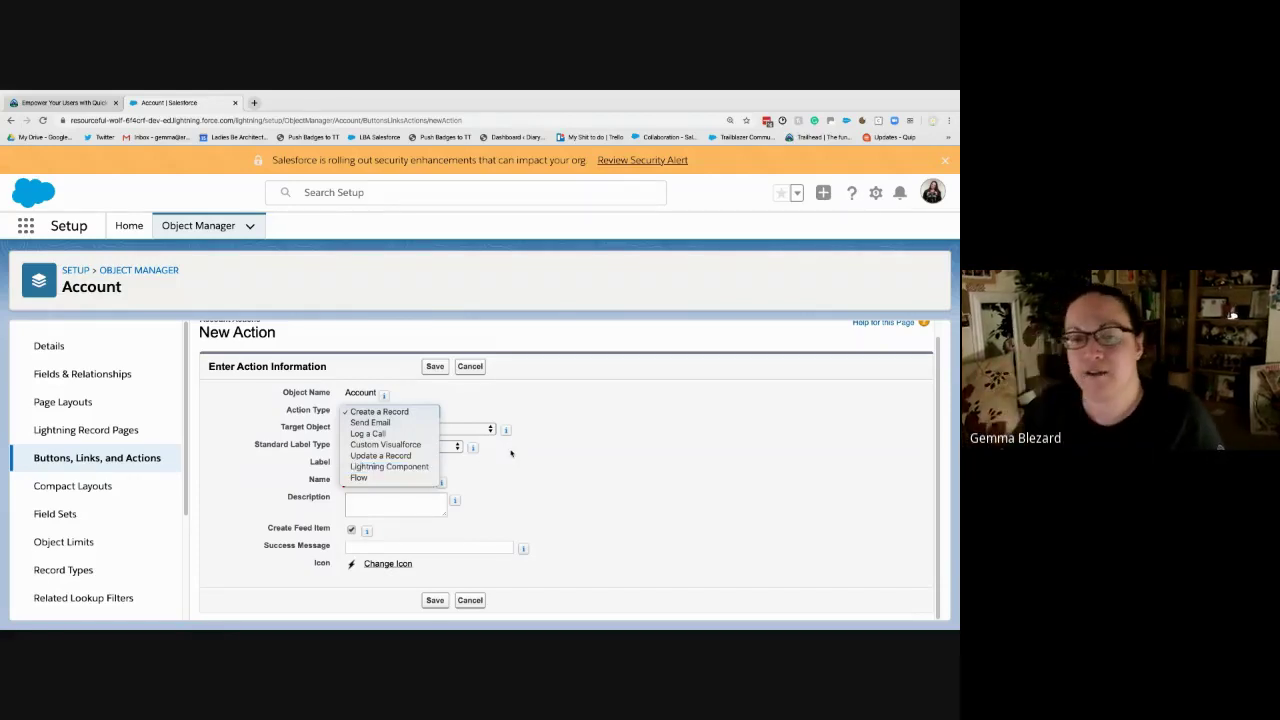
{"action": "key", "text": "Escape"}
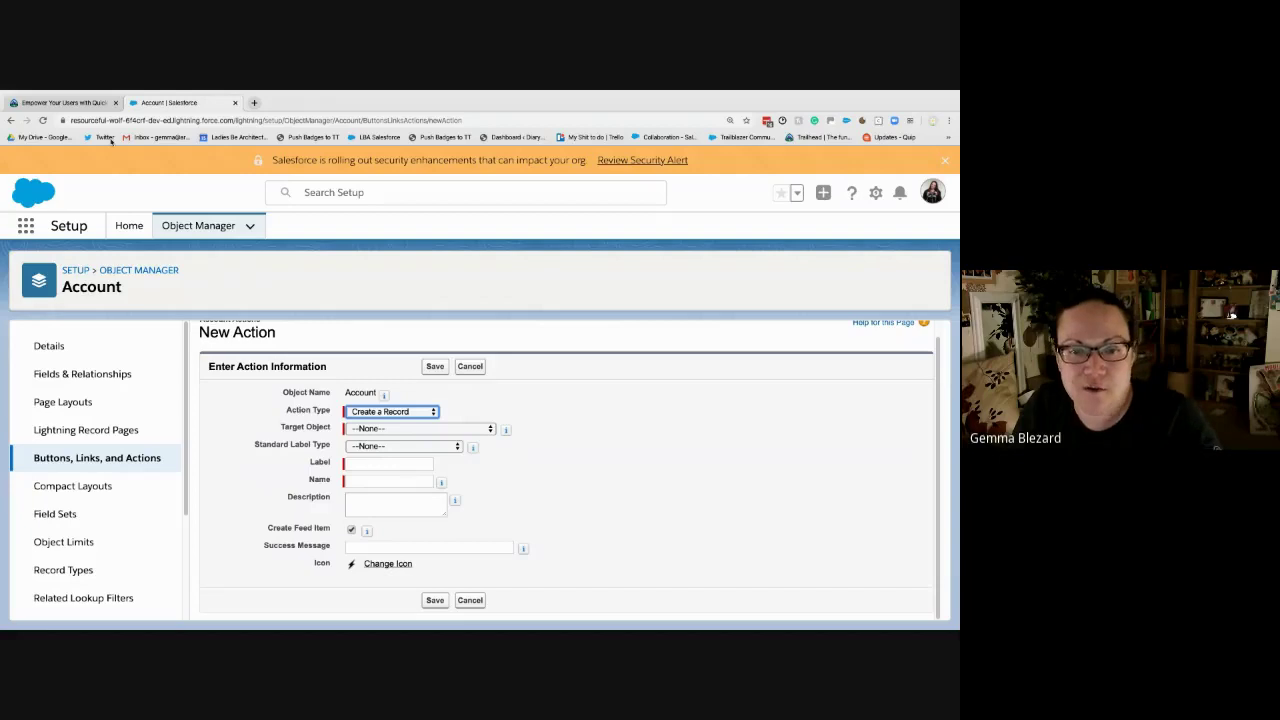
{"action": "left_click", "coordinate": [62, 102]}
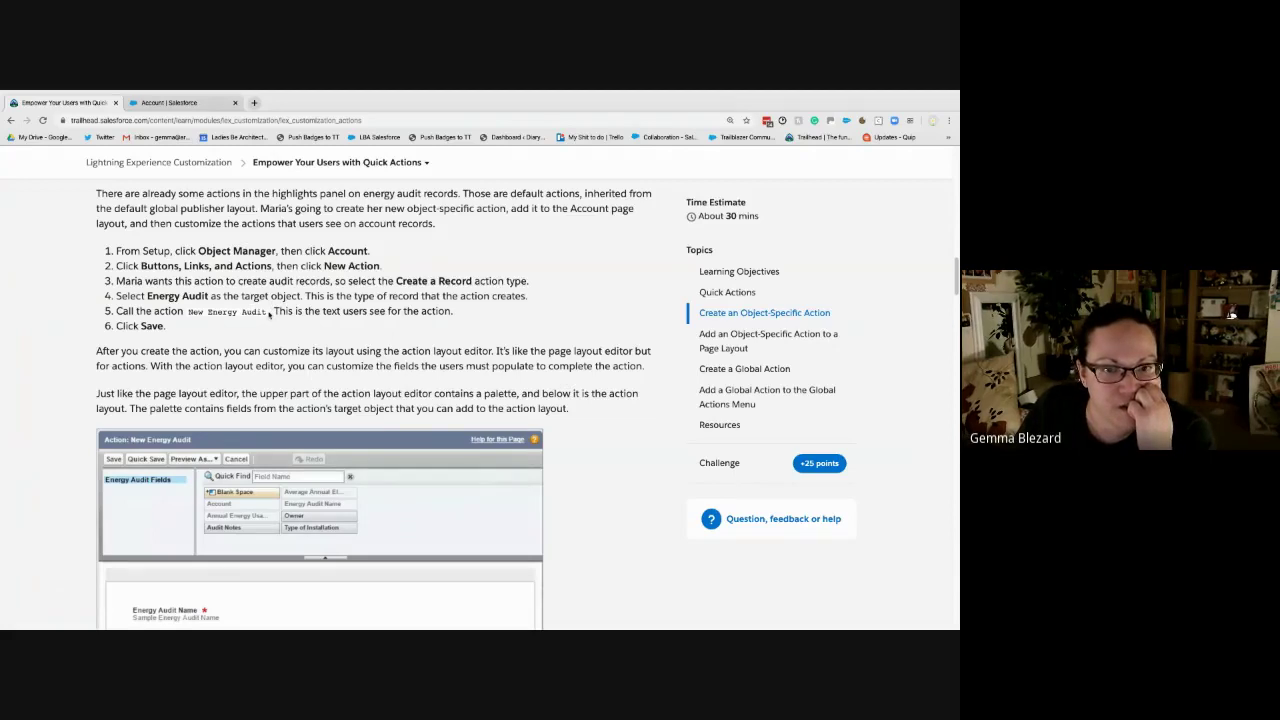
{"action": "left_click_drag", "start_coordinate": [198, 313], "coordinate": [268, 314]}
{"action": "left_click", "coordinate": [268, 315]}
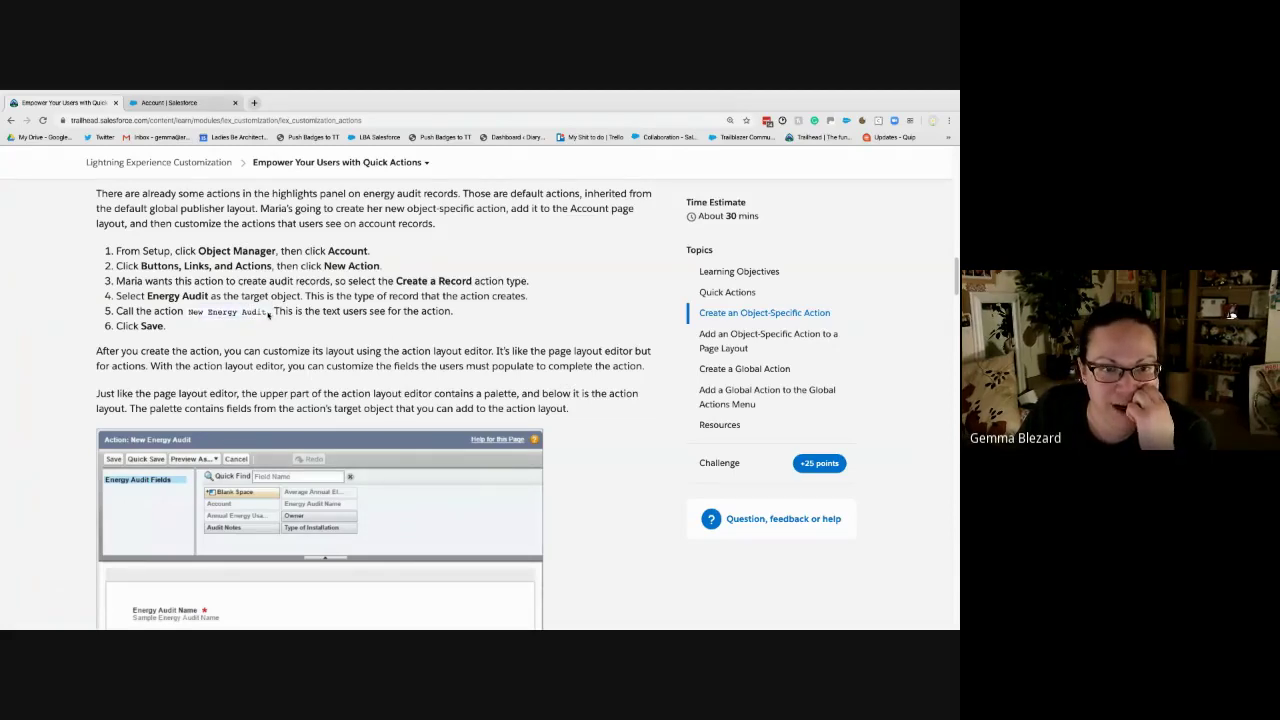
{"action": "left_click", "coordinate": [142, 103]}
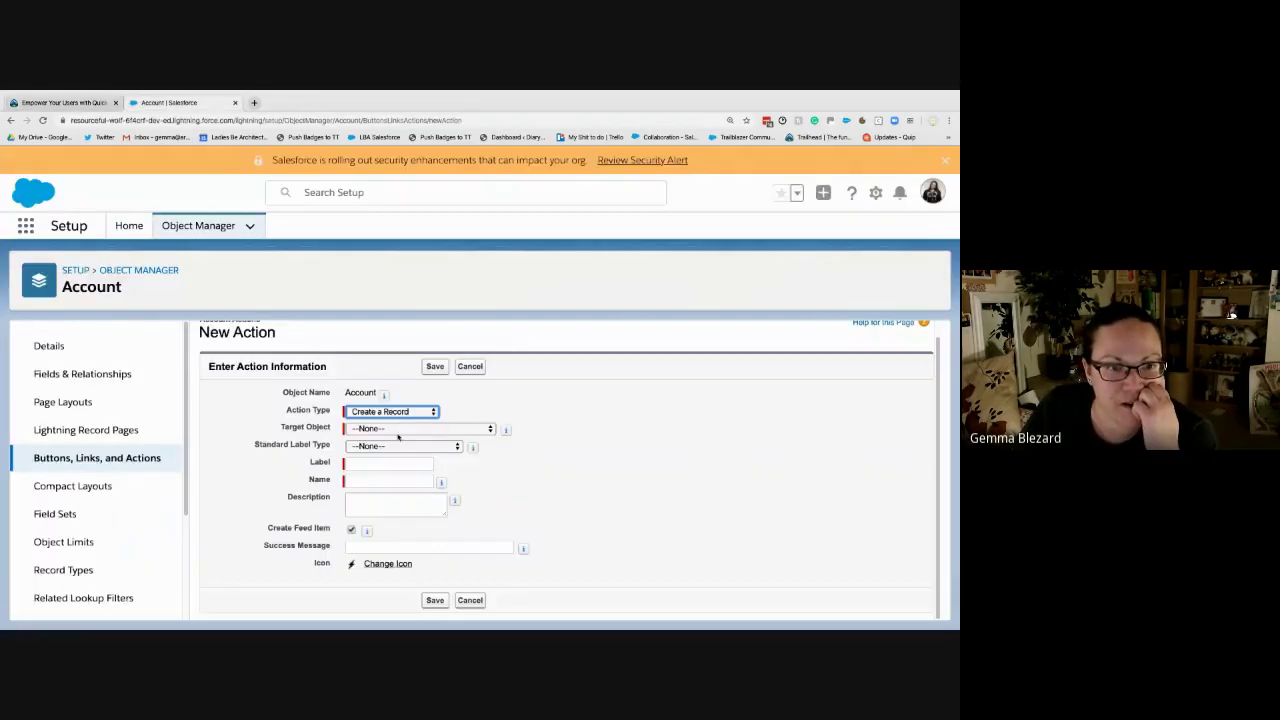
- Set the new action's target object to Energy Audit and its label to New Energy Audit, accepting the auto-filled name
{"action": "left_click", "coordinate": [398, 429]}
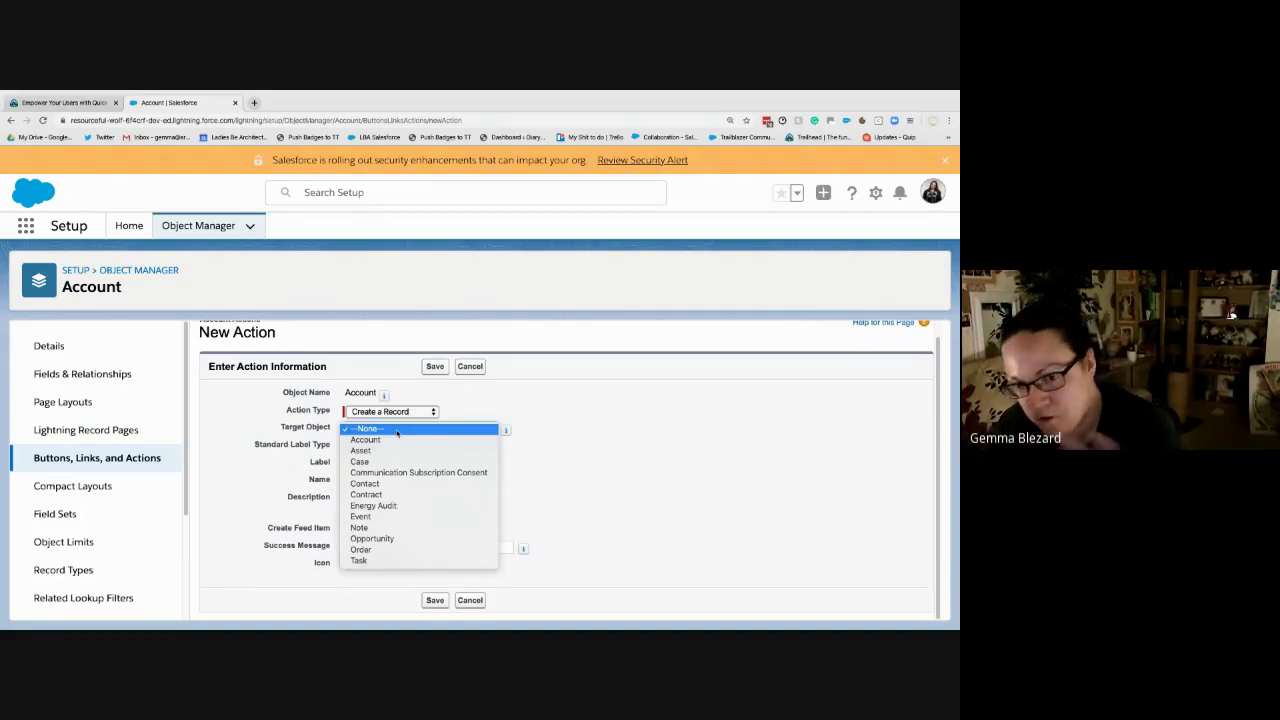
{"action": "left_click", "coordinate": [400, 508]}
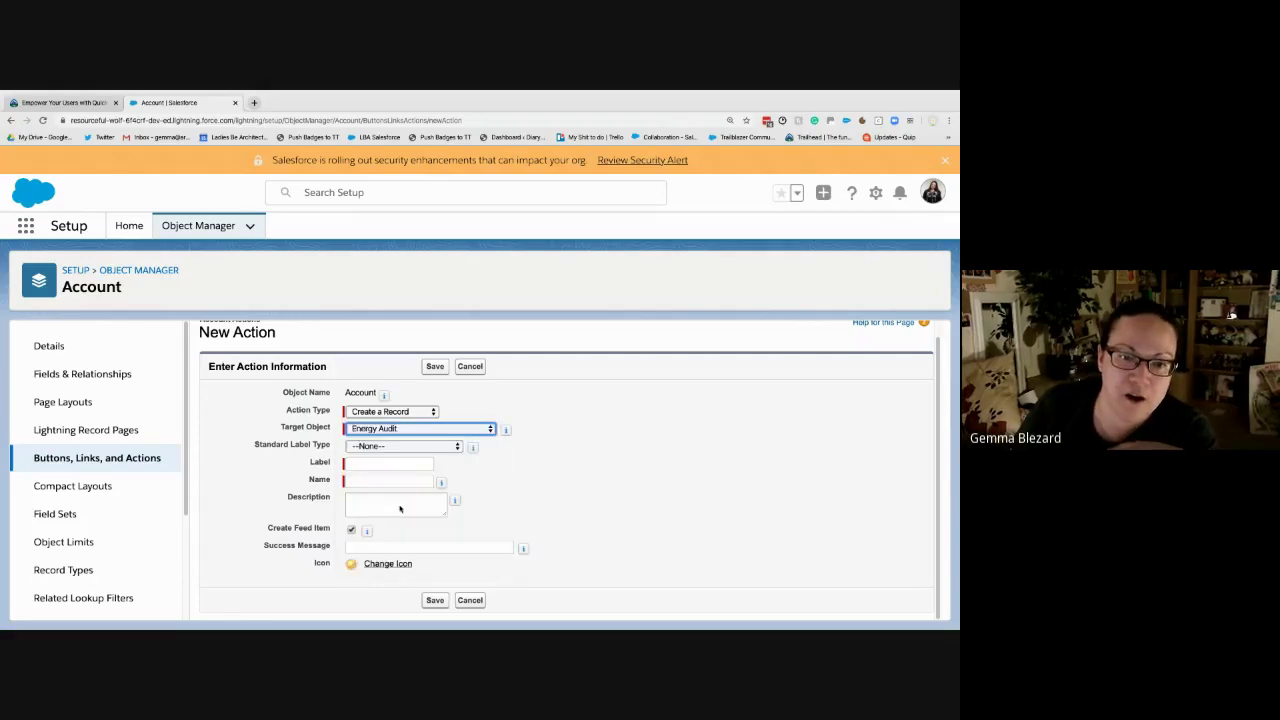
{"action": "left_click", "coordinate": [355, 462]}
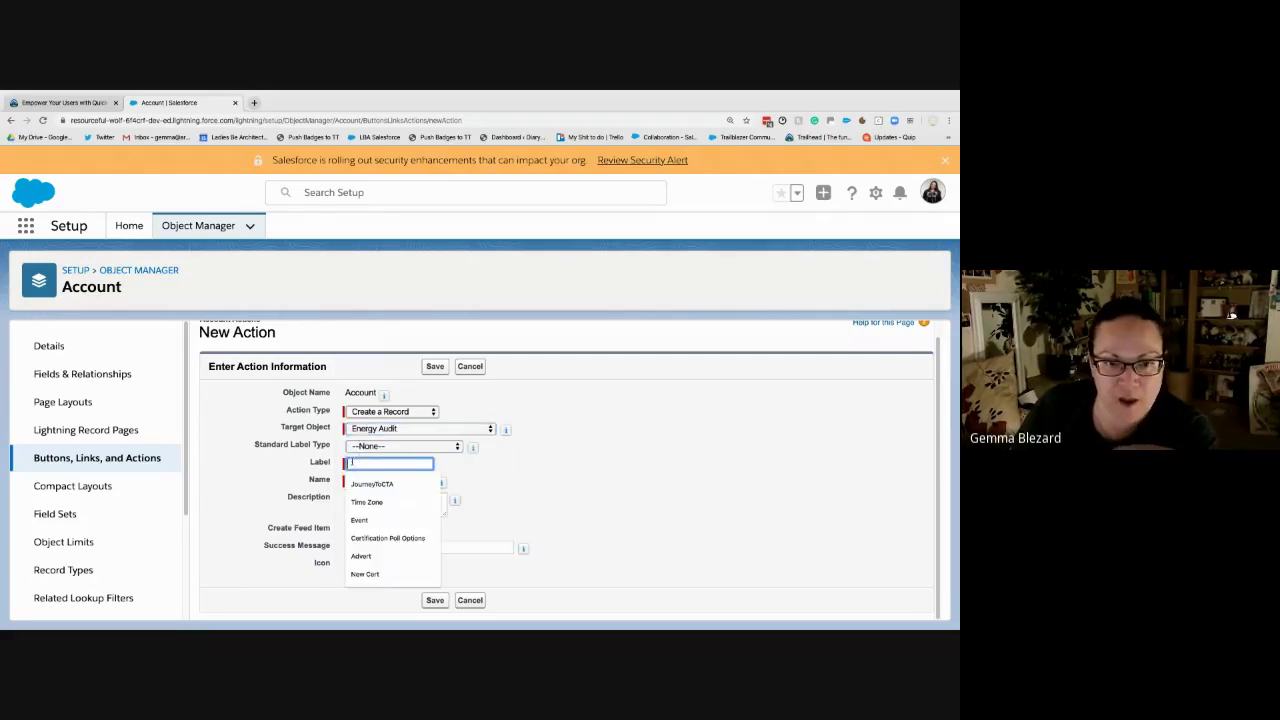
{"action": "left_click", "coordinate": [92, 103]}
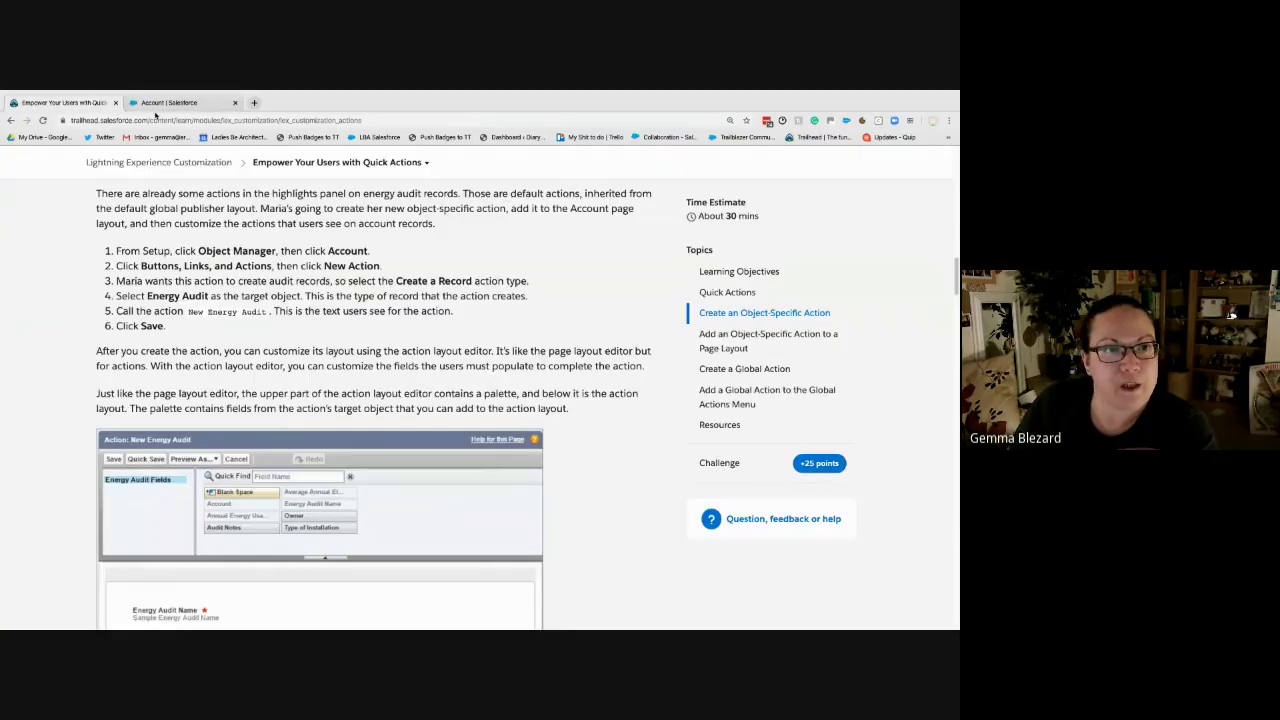
{"action": "key", "text": "ctrl+Tab"}
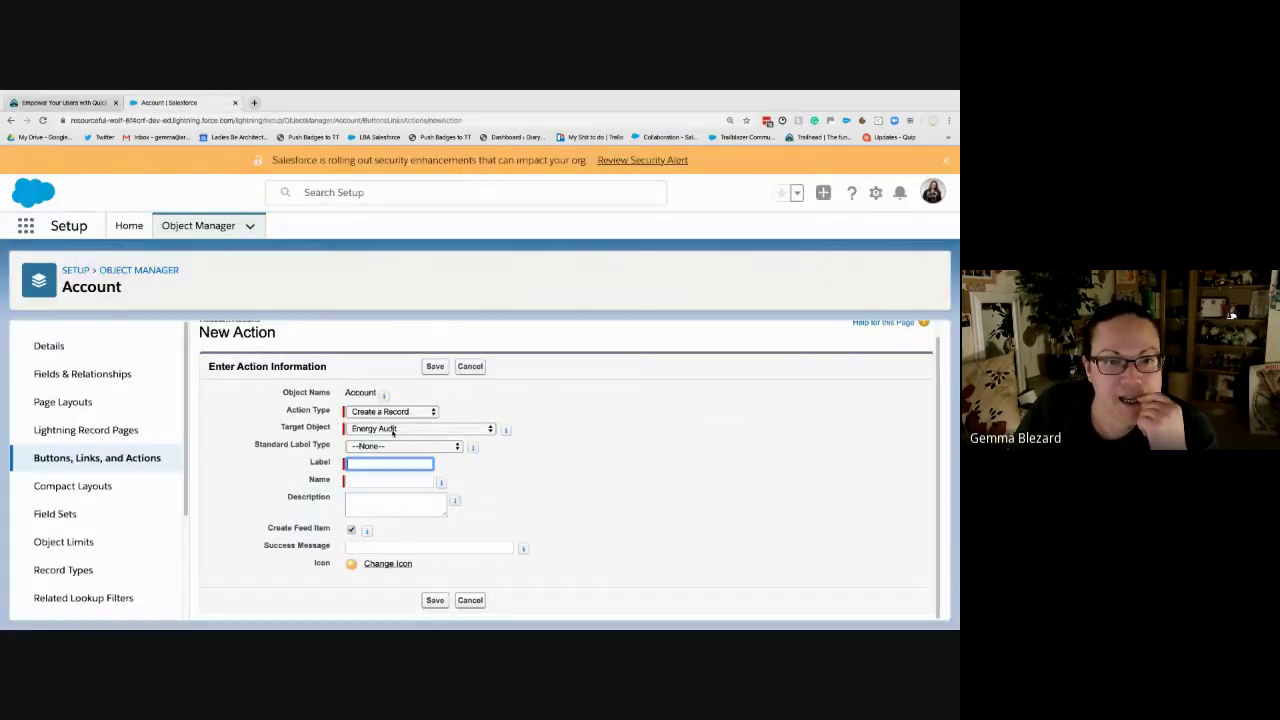
{"action": "type", "text": "New Energy "}
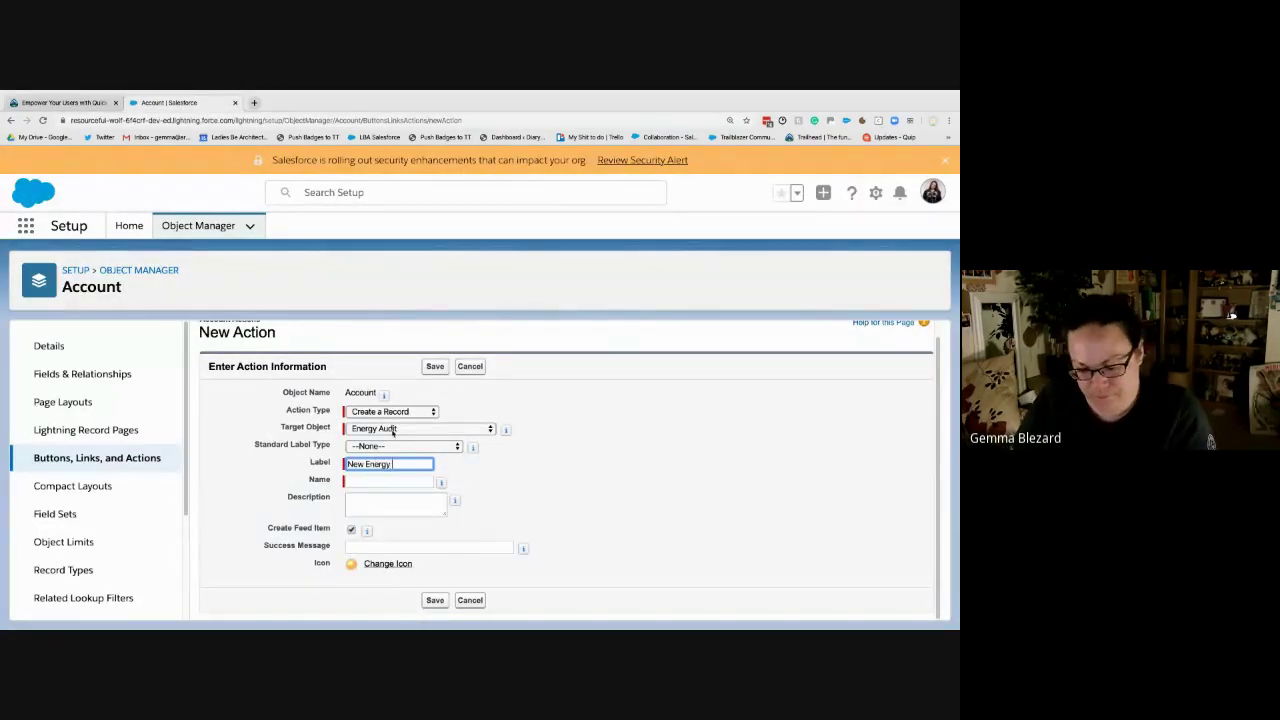
{"action": "type", "text": "Audit"}
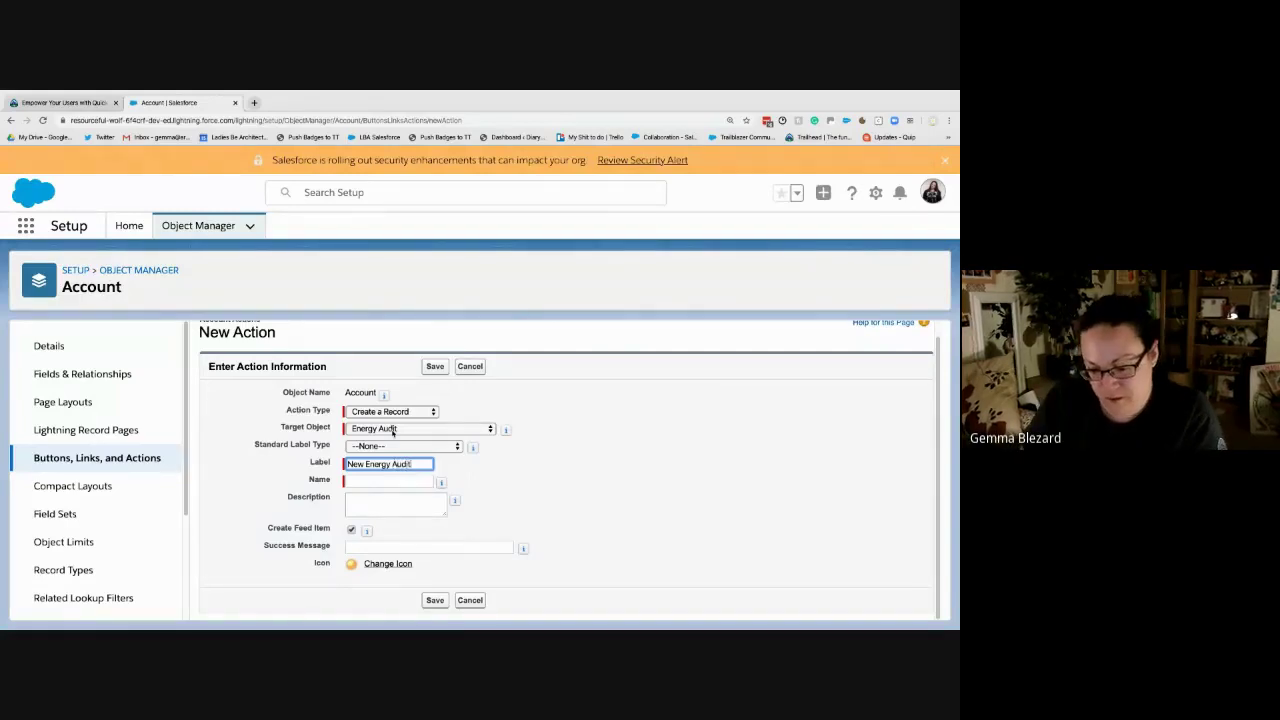
{"action": "key", "text": "Tab"}
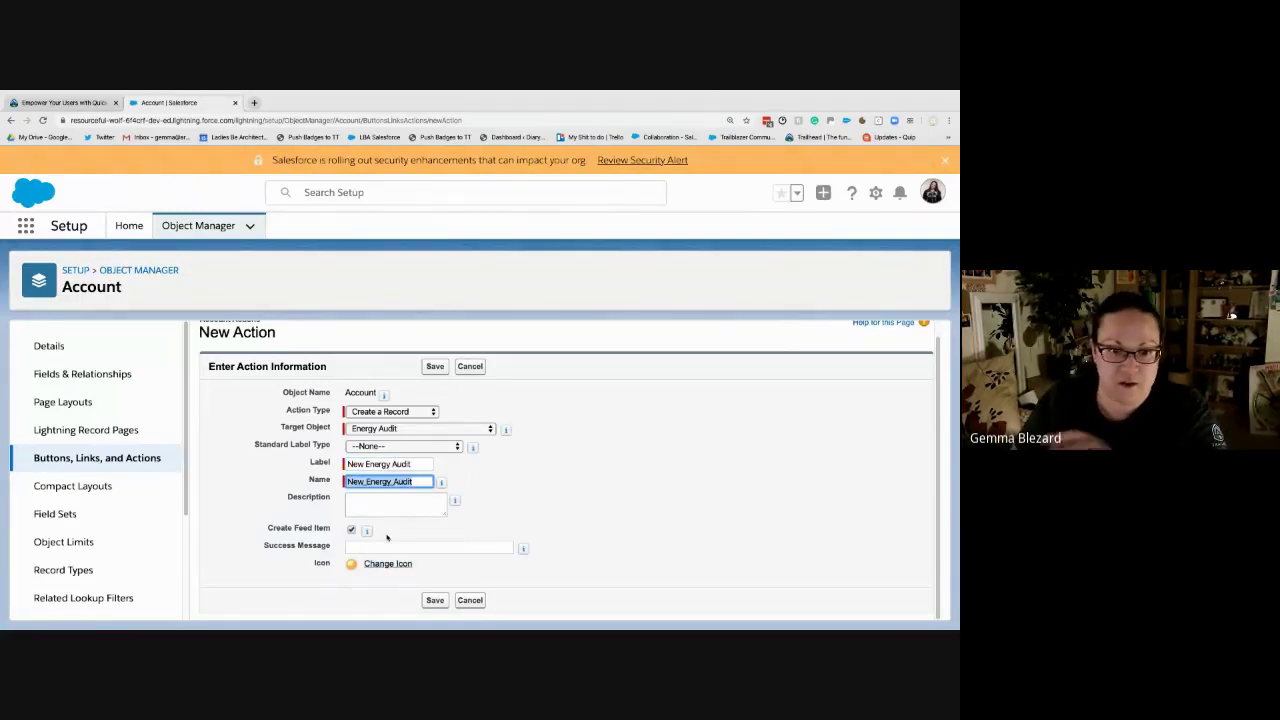
- Check the remaining action options against the Trailhead instructions and save the New Energy Audit action
{"action": "mouse_move", "coordinate": [370, 531]}
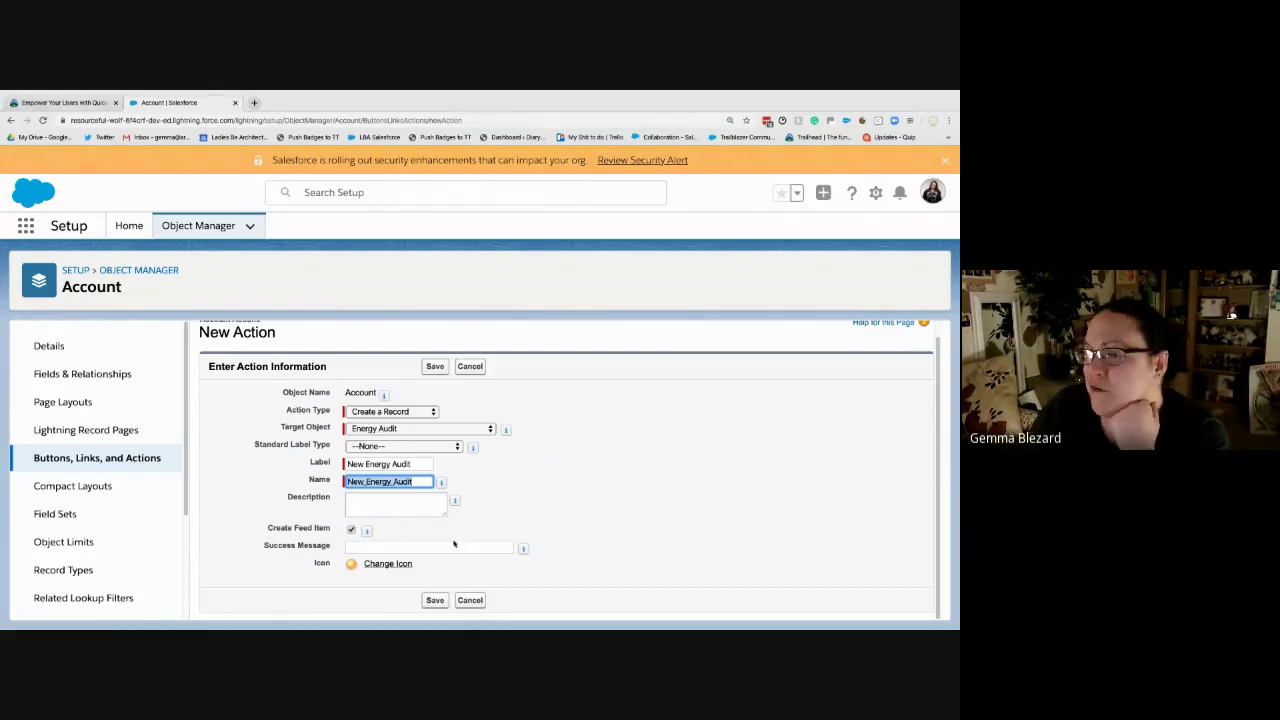
{"action": "mouse_move", "coordinate": [528, 557]}
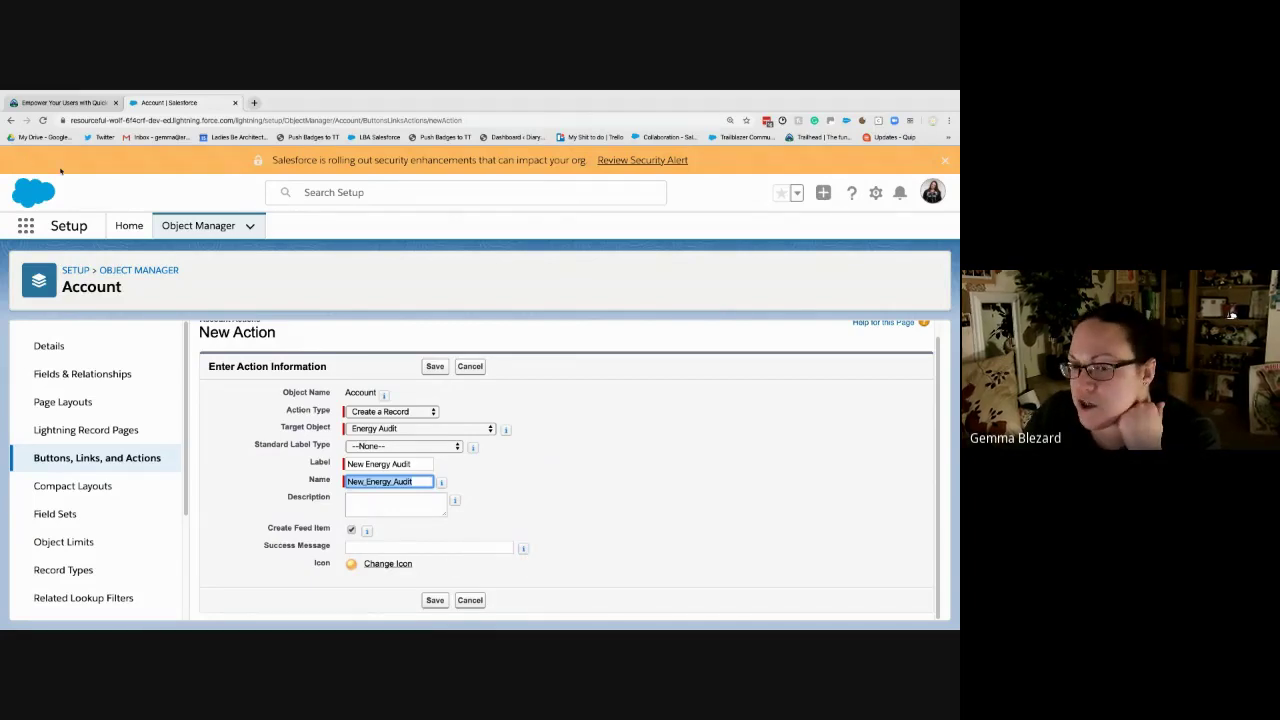
{"action": "left_click", "coordinate": [75, 106]}
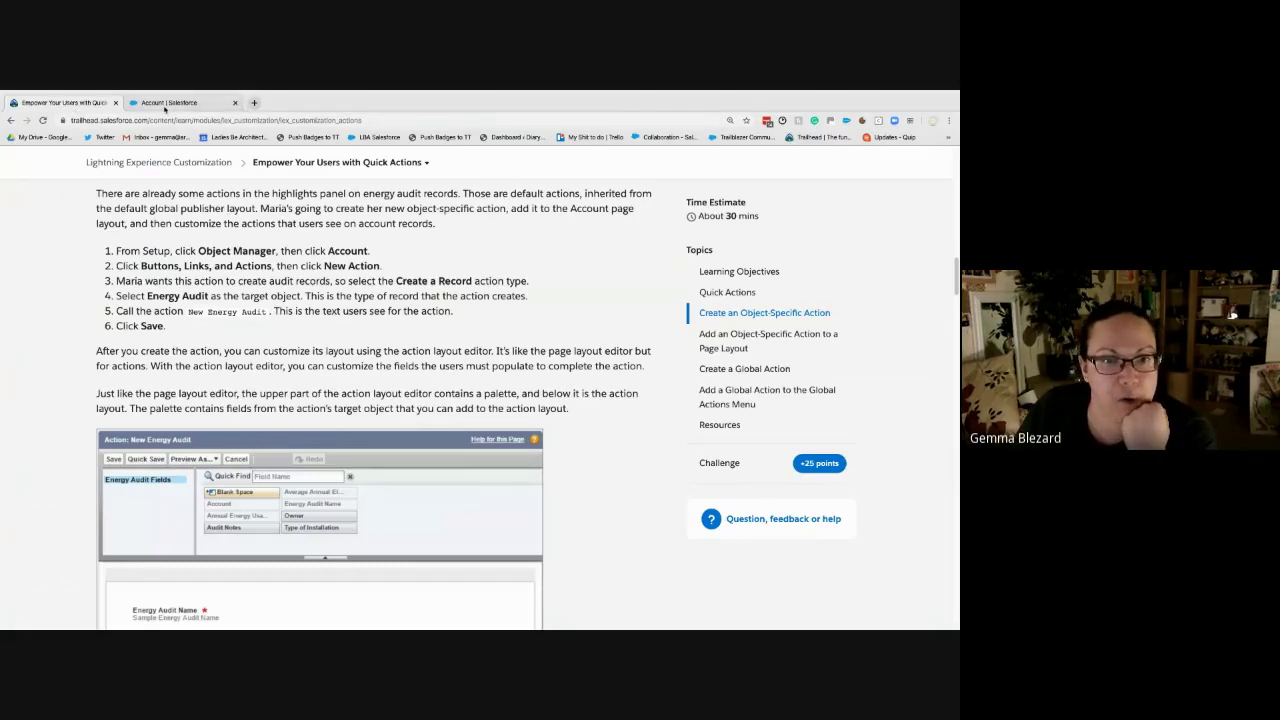
{"action": "left_click", "coordinate": [168, 102]}
{"action": "left_click", "coordinate": [432, 599]}
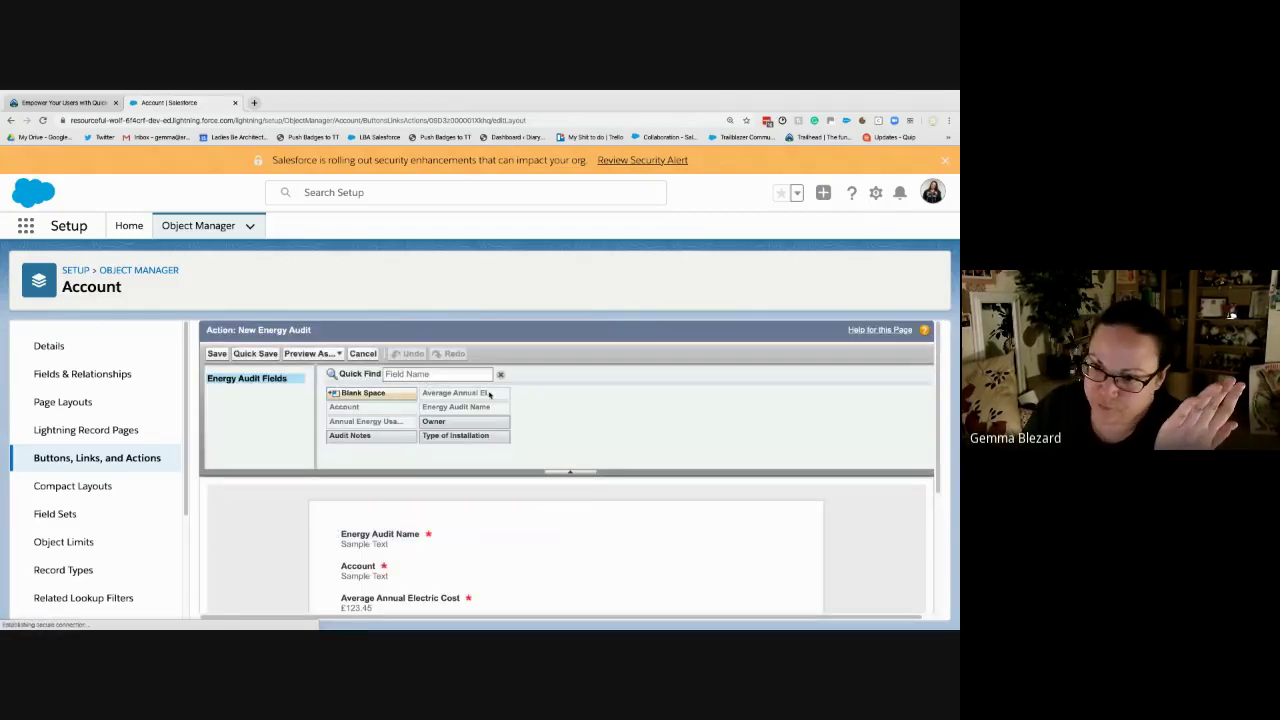
- Examine the fields on the New Energy Audit action layout
{"action": "scroll", "coordinate": [560, 515], "scroll_direction": "down", "scroll_amount": 1}
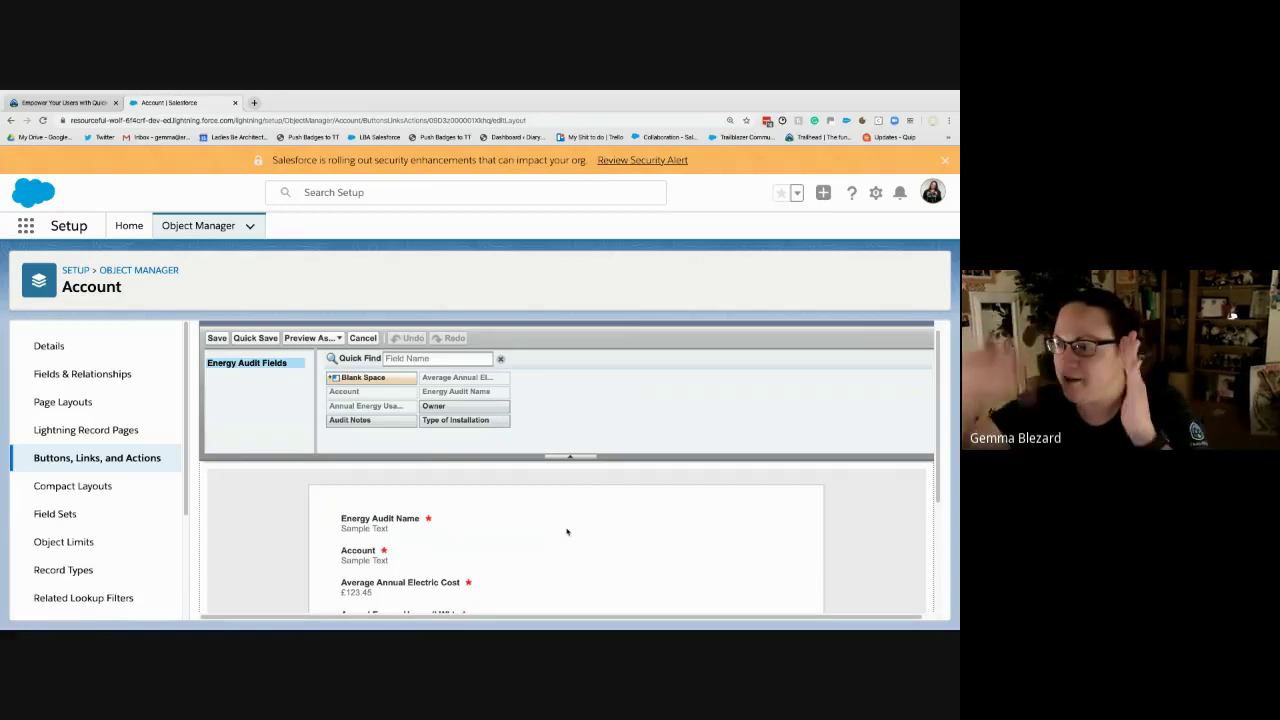
{"action": "scroll", "coordinate": [572, 518], "scroll_direction": "down", "scroll_amount": 1}
{"action": "scroll", "coordinate": [572, 518], "scroll_direction": "down", "scroll_amount": 1}
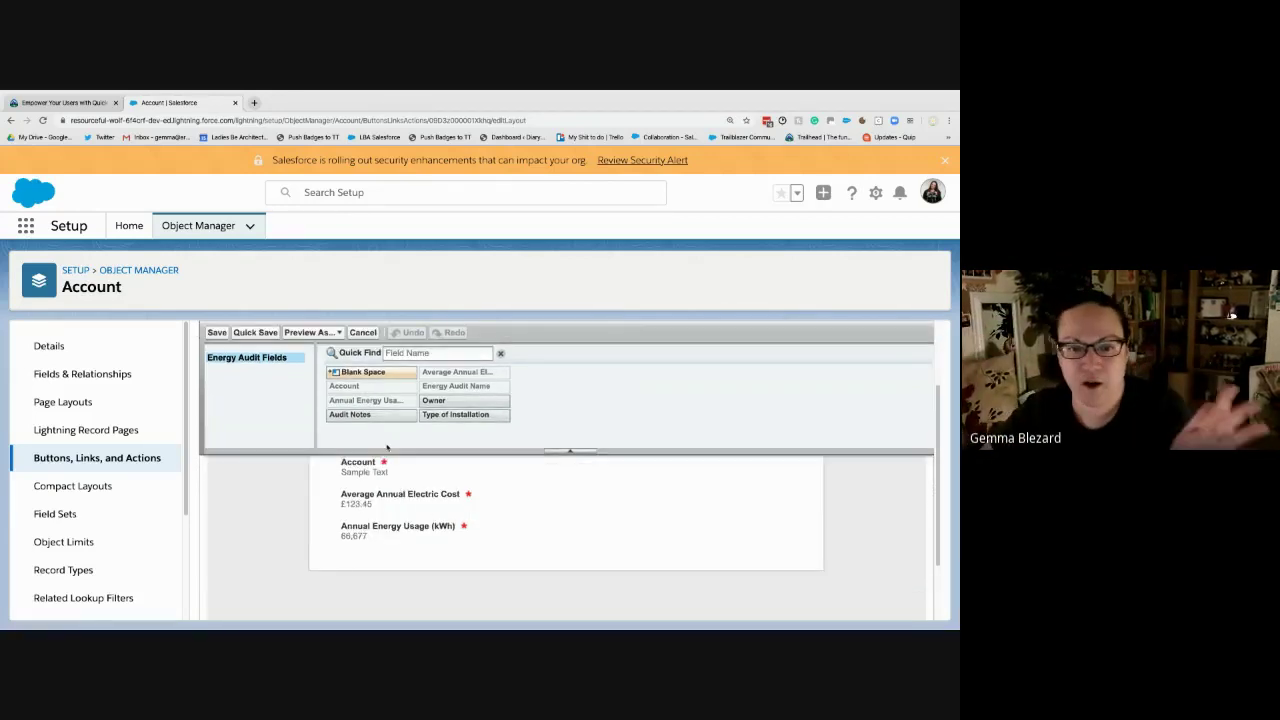
{"action": "scroll", "coordinate": [525, 523], "scroll_direction": "up", "scroll_amount": 1}
{"action": "scroll", "coordinate": [525, 523], "scroll_direction": "up", "scroll_amount": 1}
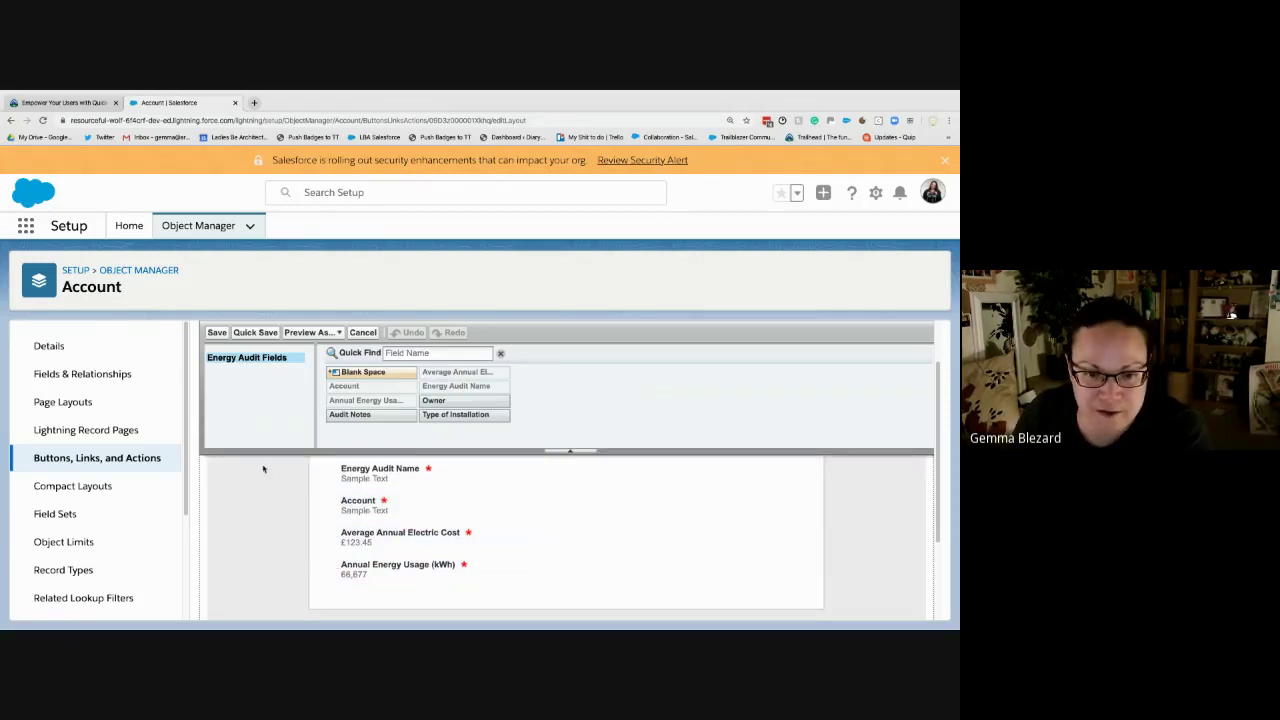
- Following the Trailhead example layout, move Average Annual Electric Cost and Annual Energy Usage (kWh) above Account in the action layout
{"action": "left_click", "coordinate": [70, 106]}
{"action": "scroll", "coordinate": [249, 350], "scroll_direction": "down", "scroll_amount": 3}
{"action": "scroll", "coordinate": [249, 350], "scroll_direction": "down", "scroll_amount": 3}
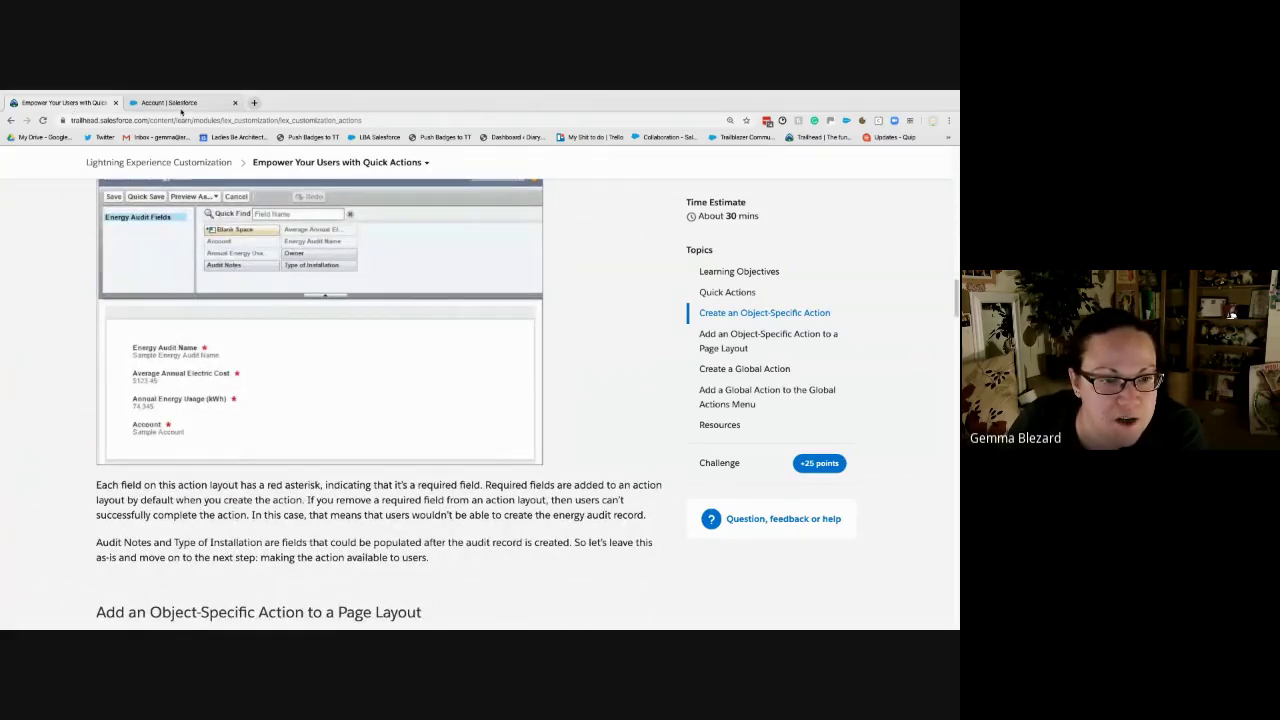
{"action": "left_click", "coordinate": [182, 104]}
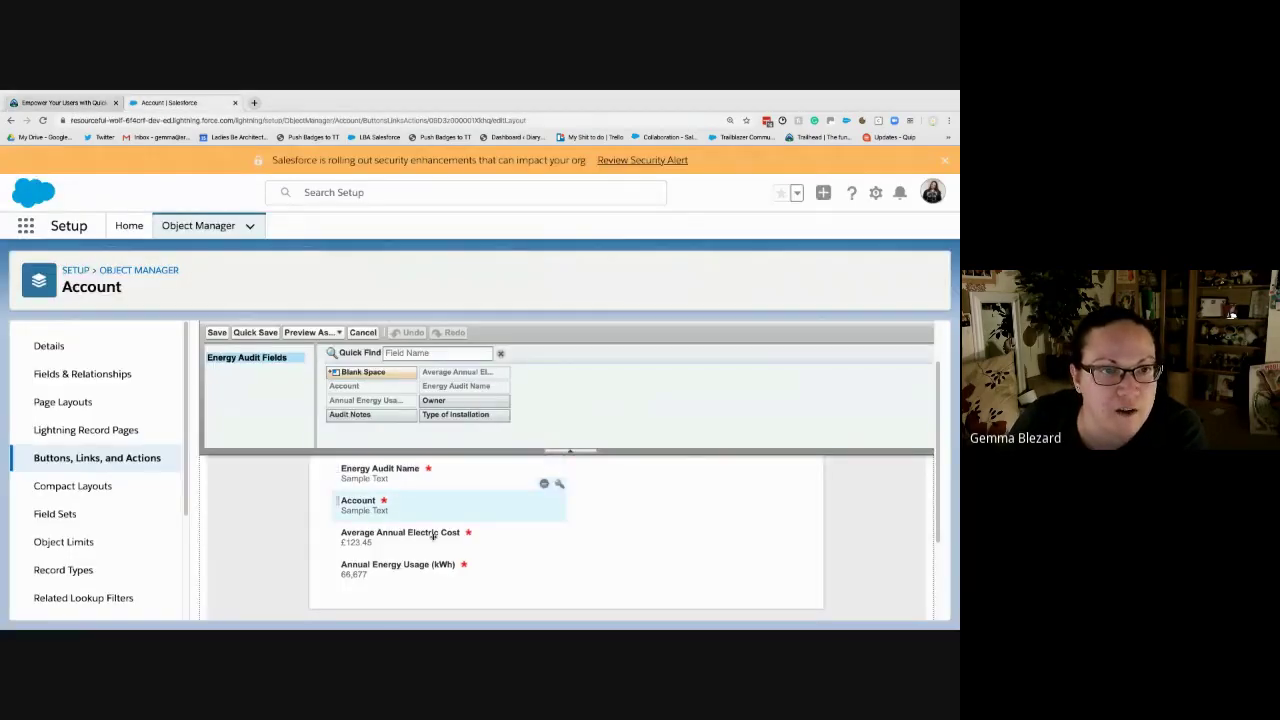
{"action": "left_click_drag", "start_coordinate": [418, 537], "coordinate": [418, 504]}
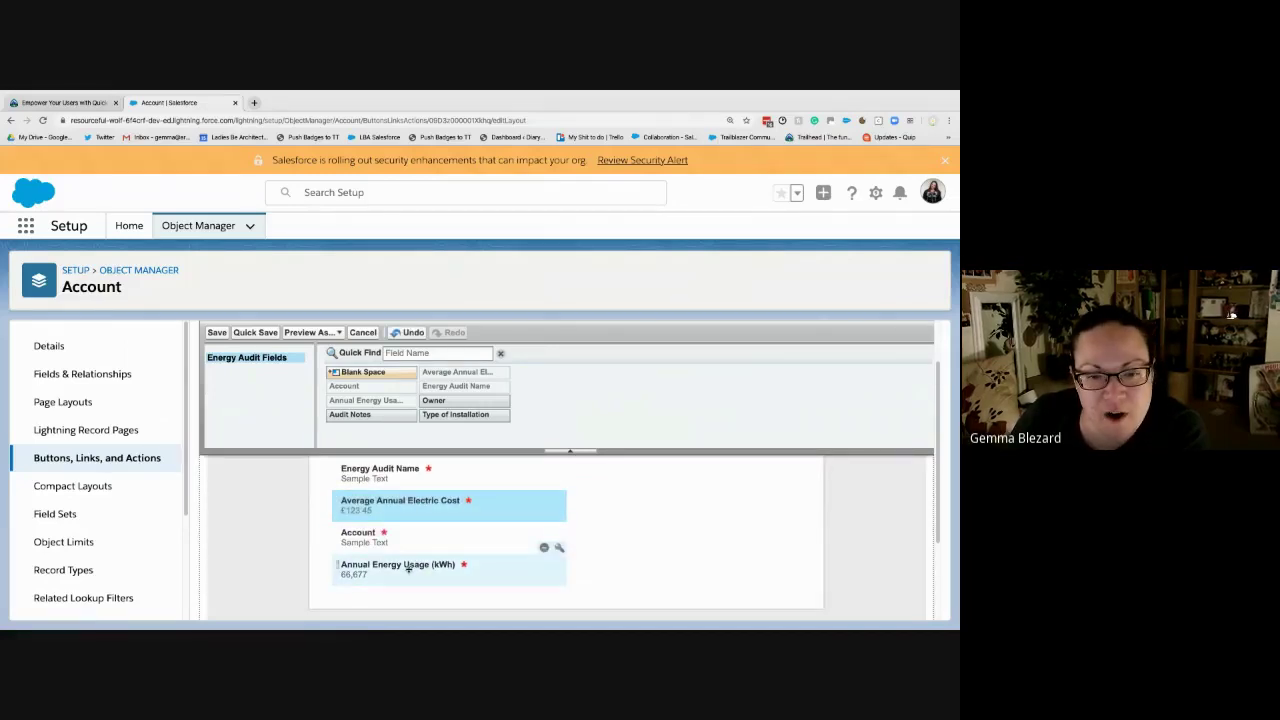
{"action": "left_click_drag", "start_coordinate": [408, 567], "coordinate": [420, 537]}
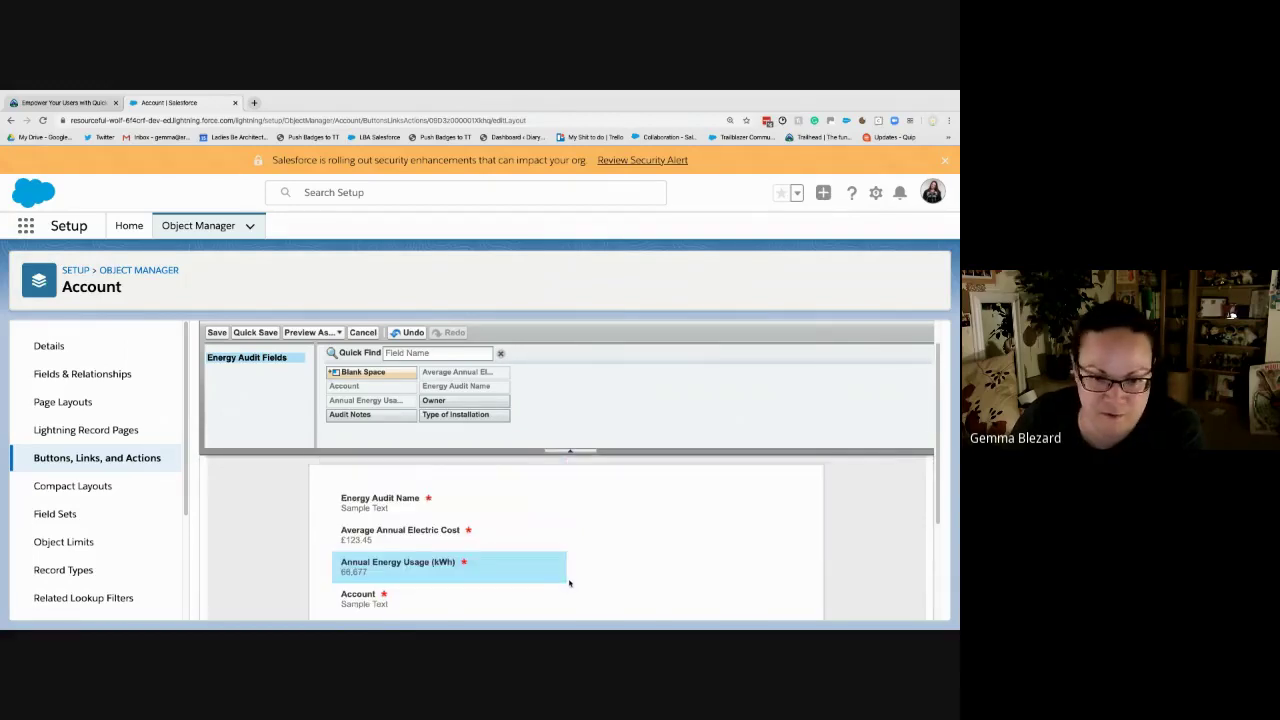
- Read the Trailhead explanation of the action layout's required fields and of the Audit Notes and Type of Installation fields
{"action": "left_click", "coordinate": [65, 103]}
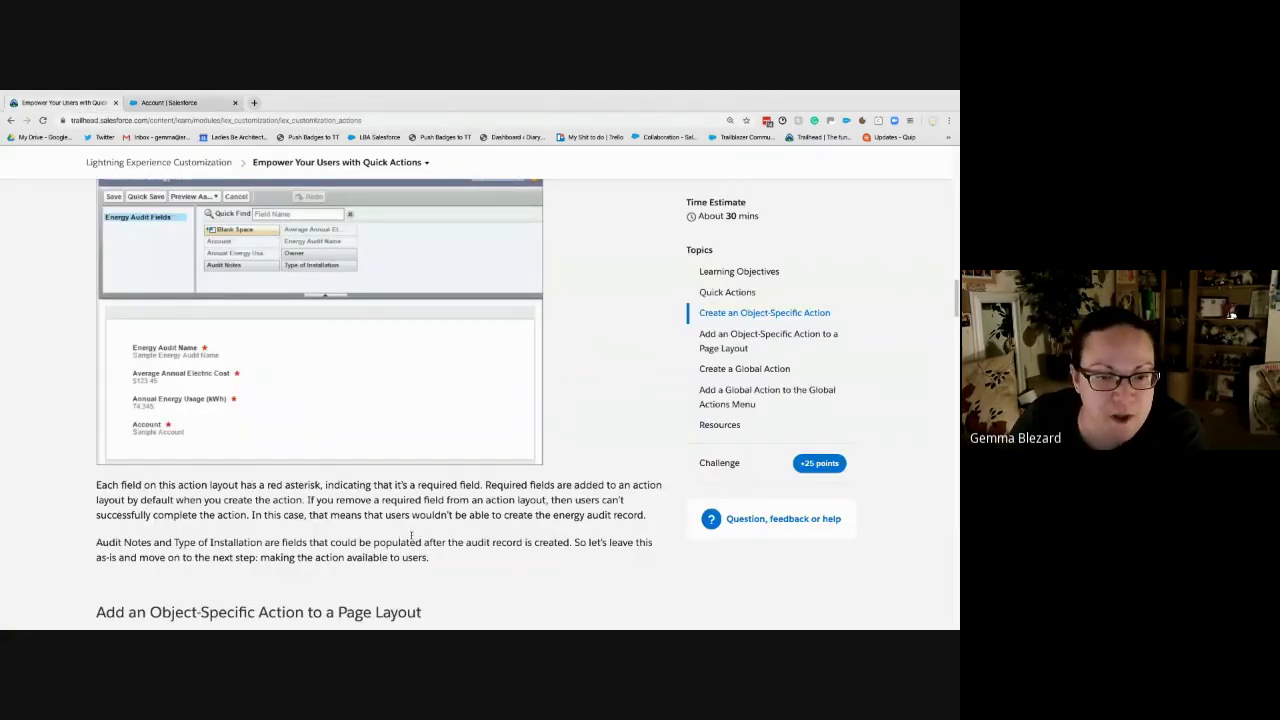
{"action": "scroll", "coordinate": [410, 535], "scroll_direction": "down", "scroll_amount": 1}
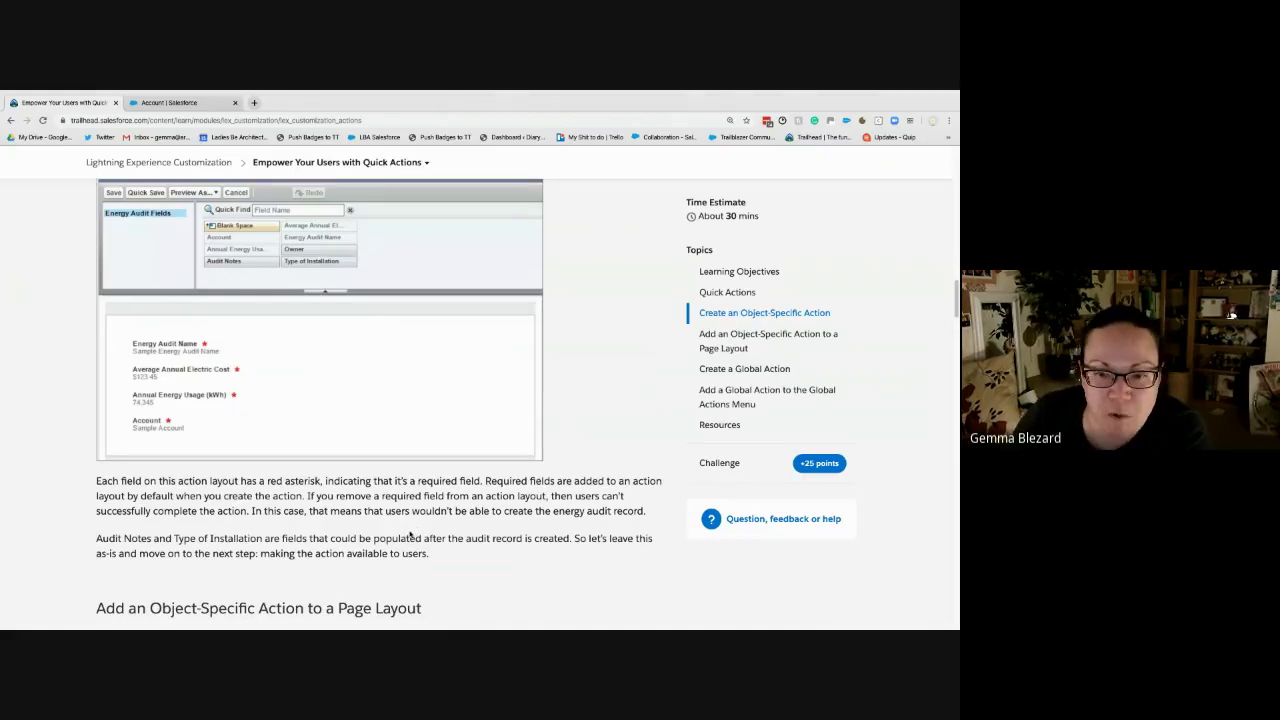
{"action": "scroll", "coordinate": [410, 535], "scroll_direction": "down", "scroll_amount": 1}
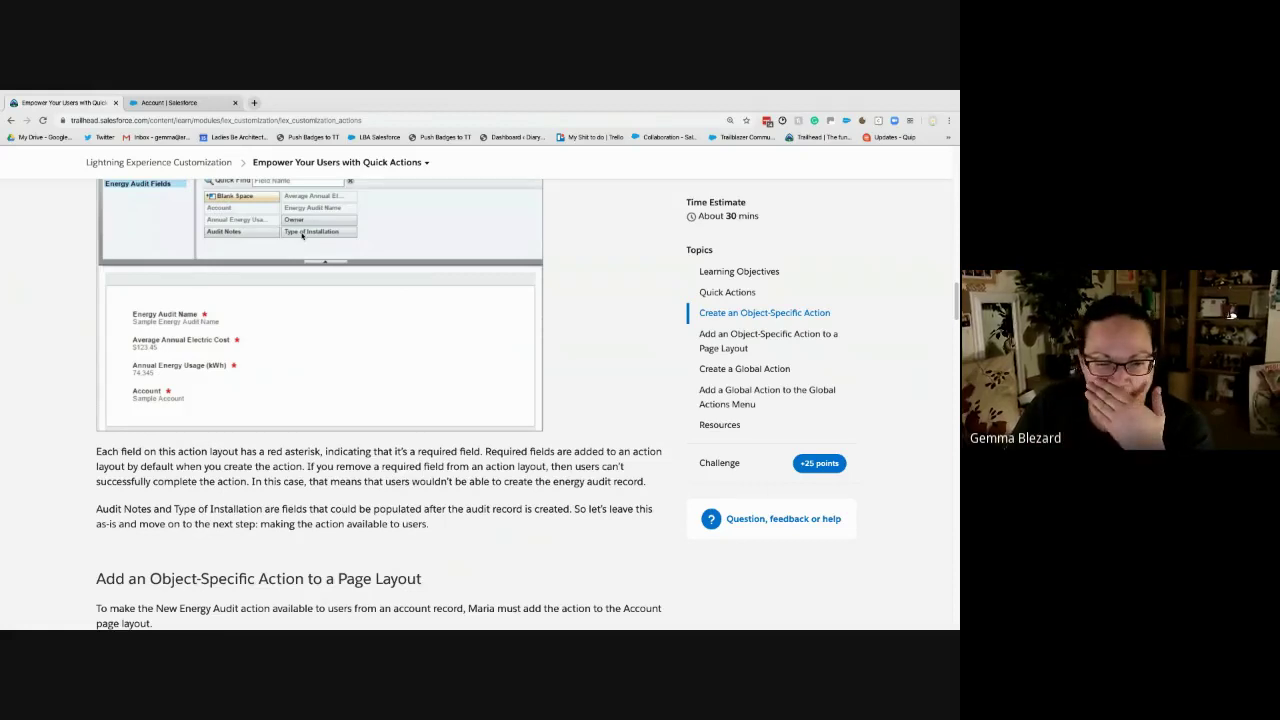
{"action": "key", "text": "ctrl+Tab"}
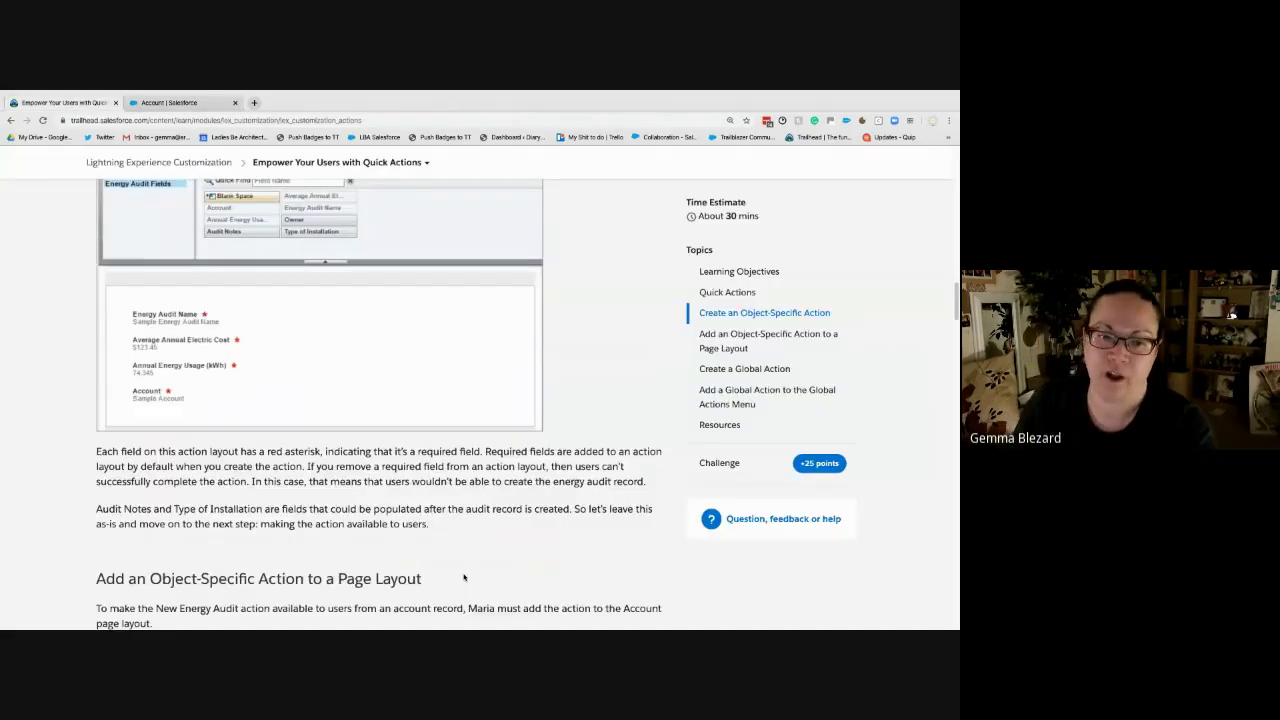
{"action": "left_click", "coordinate": [88, 103]}
{"action": "scroll", "coordinate": [351, 453], "scroll_direction": "down", "scroll_amount": 1}
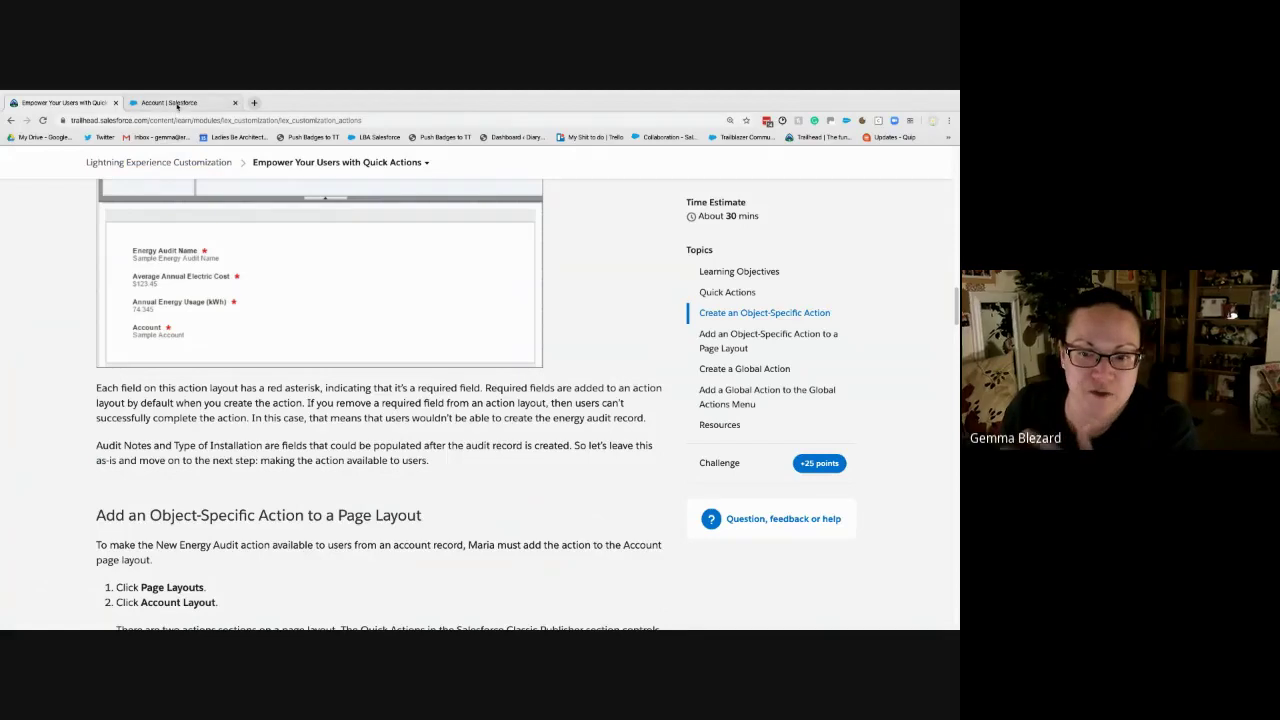
{"action": "left_click", "coordinate": [178, 104]}
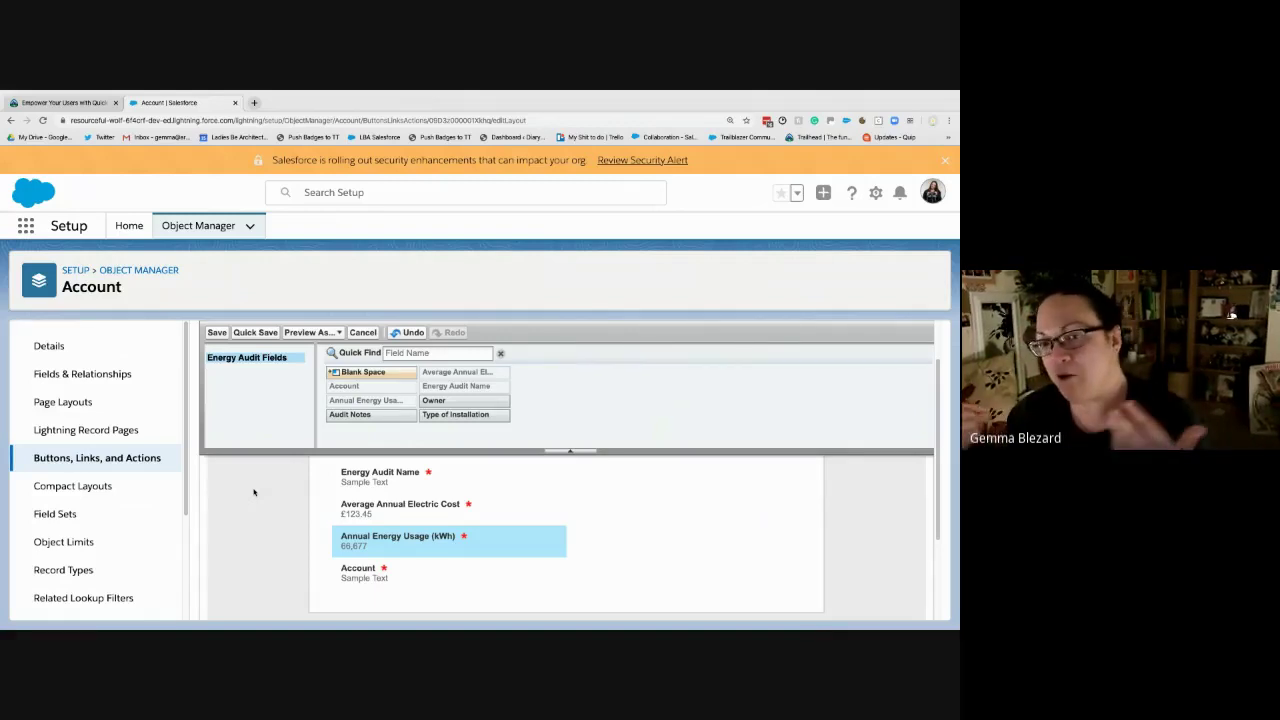
- Try Audit Notes in the action layout's second column, check its Read-Only and Required properties, and take the field off again
{"action": "left_click_drag", "start_coordinate": [350, 414], "coordinate": [690, 509]}
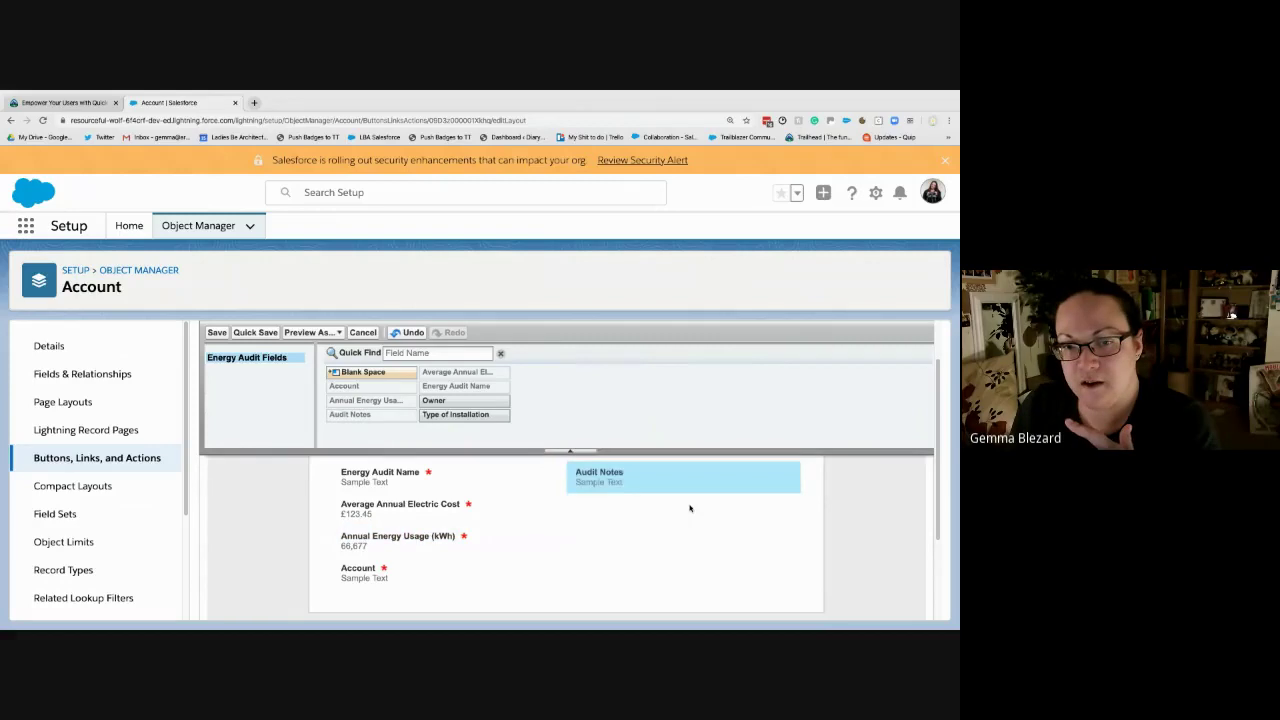
{"action": "left_click", "coordinate": [795, 462]}
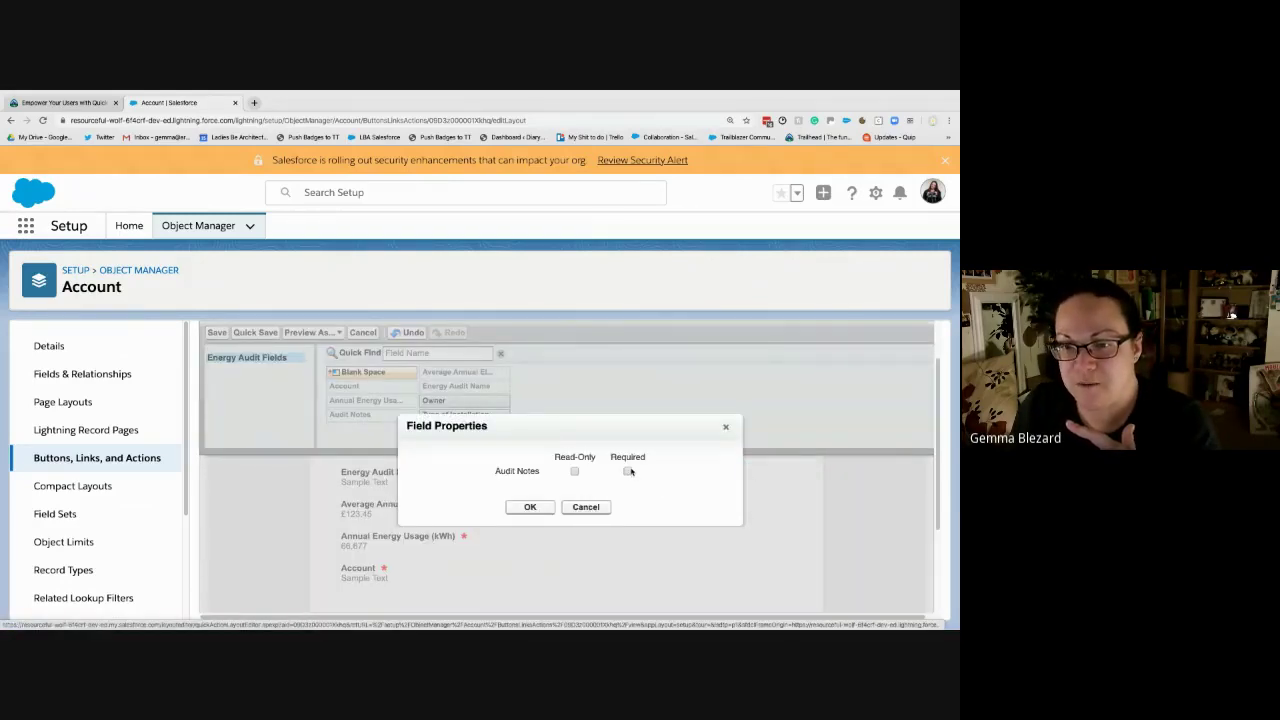
{"action": "left_click", "coordinate": [586, 507]}
{"action": "left_click", "coordinate": [792, 476]}
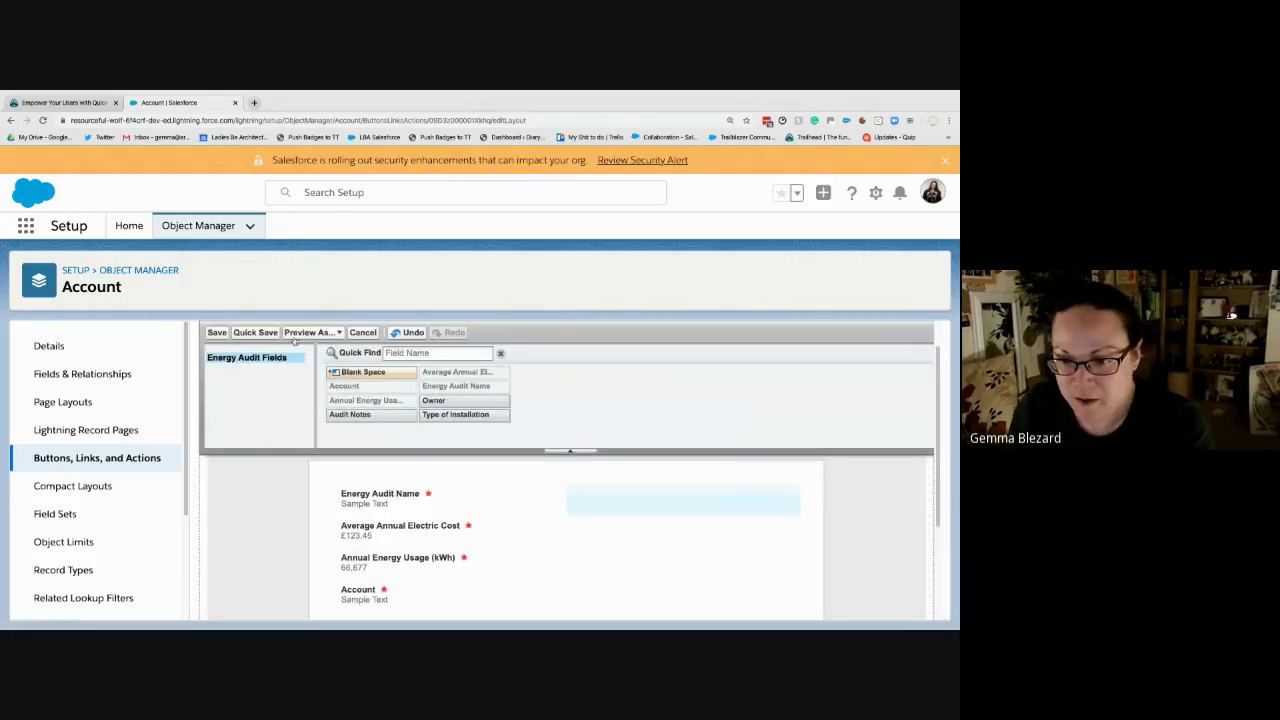
- Save the New Energy Audit action layout and review the action's details and predefined field values
{"action": "left_click", "coordinate": [255, 333]}
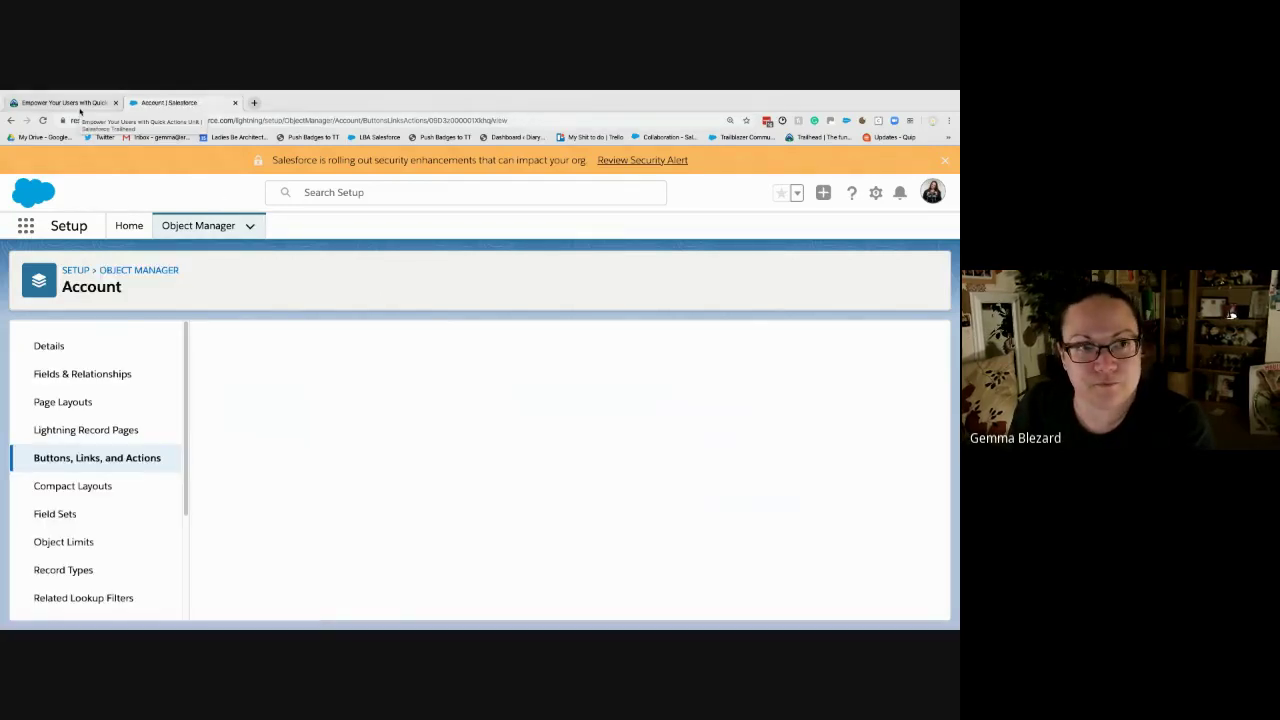
{"action": "scroll", "coordinate": [399, 449], "scroll_direction": "down", "scroll_amount": 1}
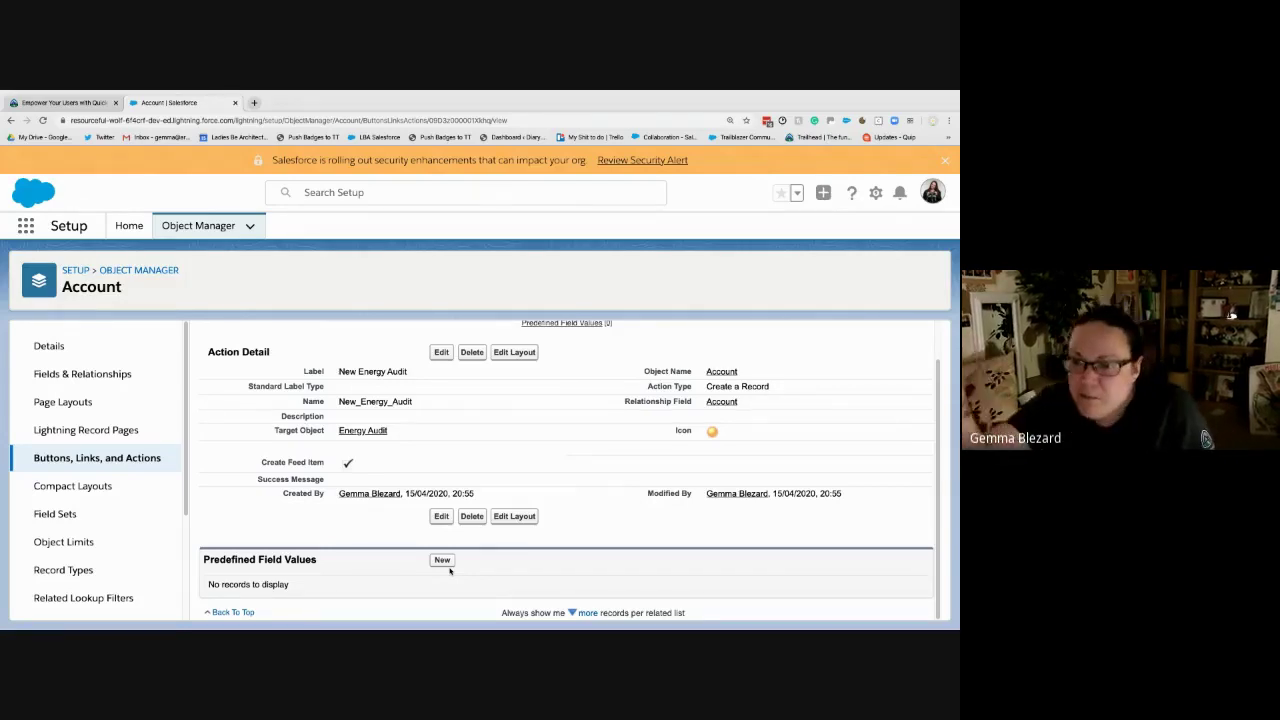
- Check the Trailhead steps for adding the action to a page layout, and open the Account object's Account Layout for editing
{"action": "left_click", "coordinate": [60, 102]}
{"action": "scroll", "coordinate": [295, 527], "scroll_direction": "down", "scroll_amount": 3}
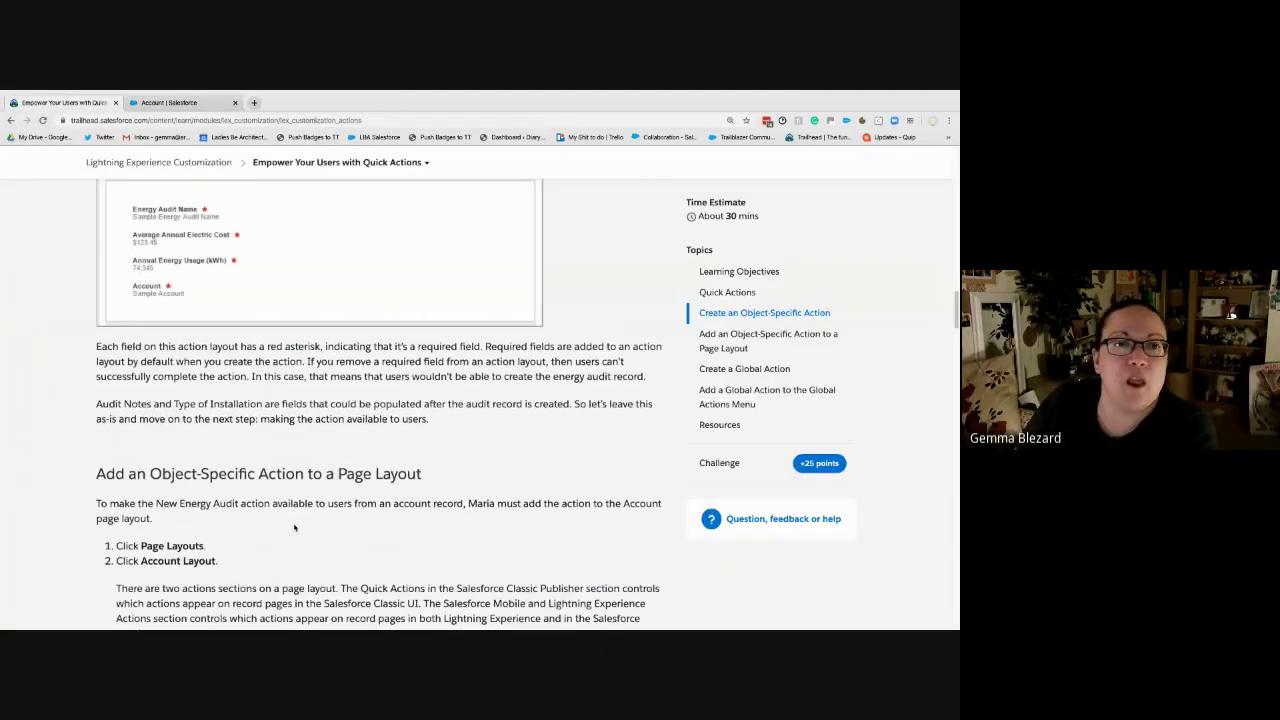
{"action": "left_click", "coordinate": [164, 103]}
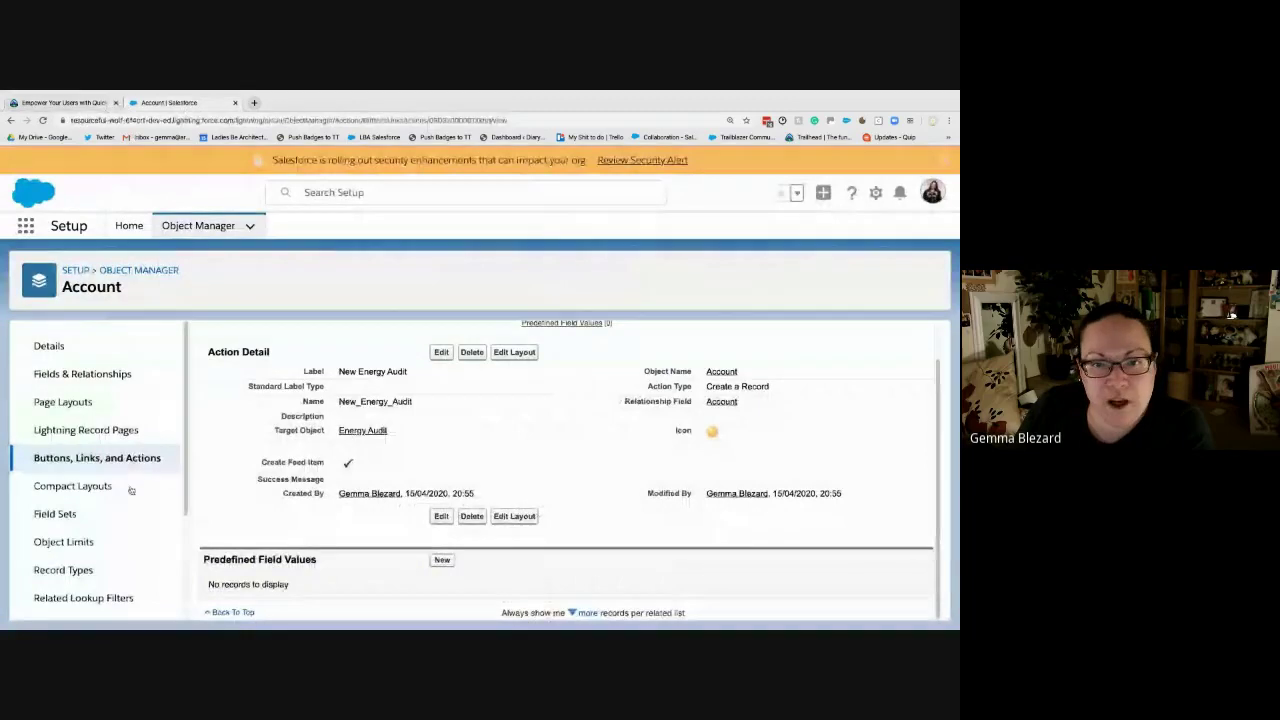
{"action": "left_click", "coordinate": [69, 411]}
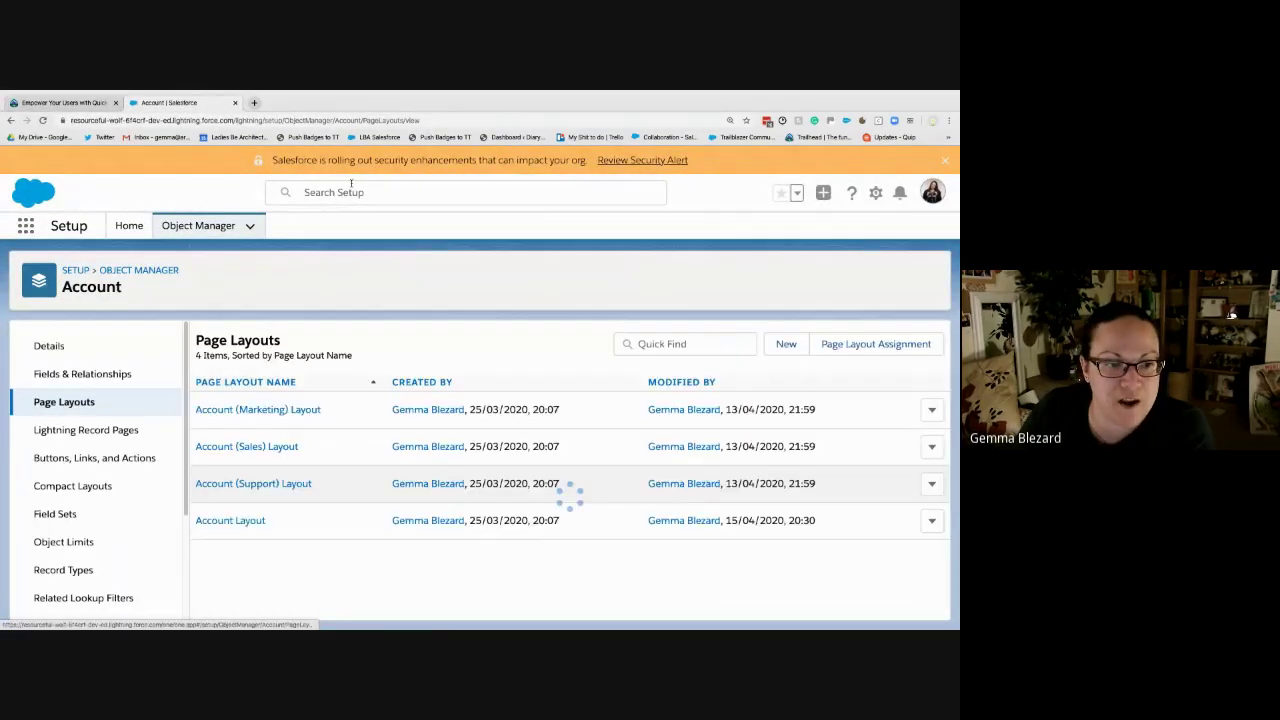
{"action": "left_click", "coordinate": [242, 522]}
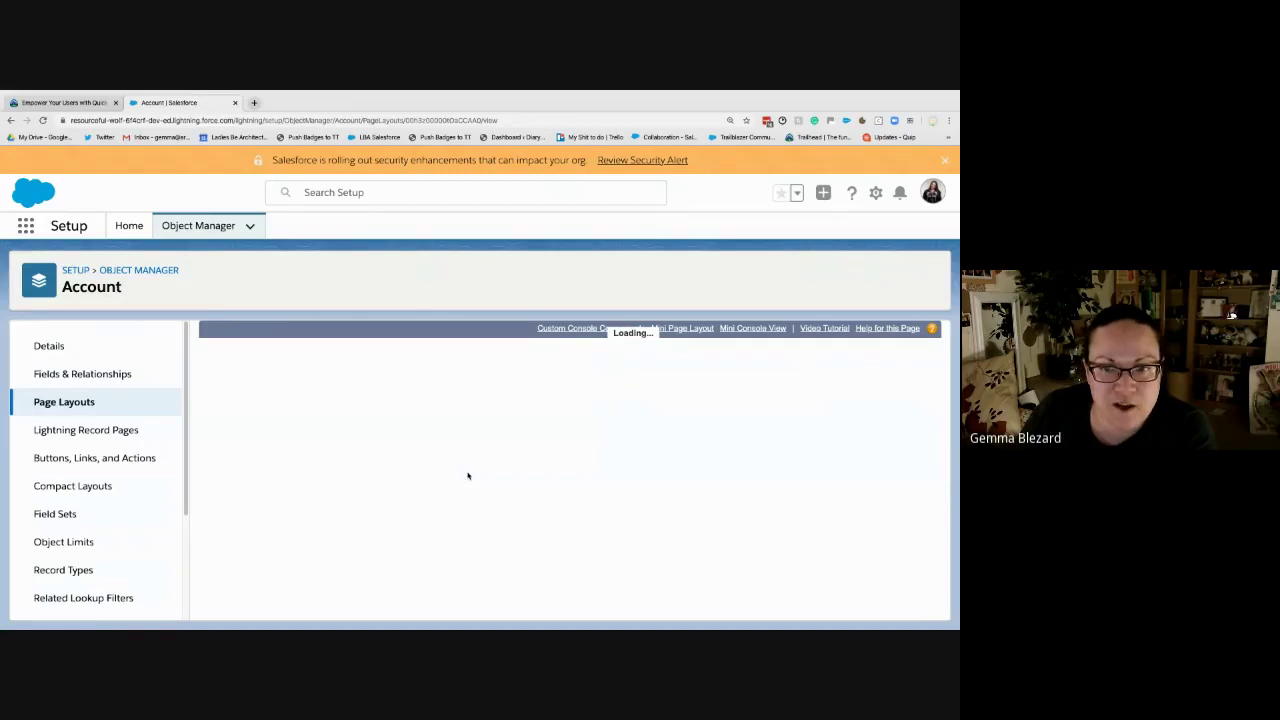
- Override the predefined actions in the Salesforce Mobile and Lightning Experience Actions section of Account Layout
{"action": "scroll", "coordinate": [468, 476], "scroll_direction": "down", "scroll_amount": 5}
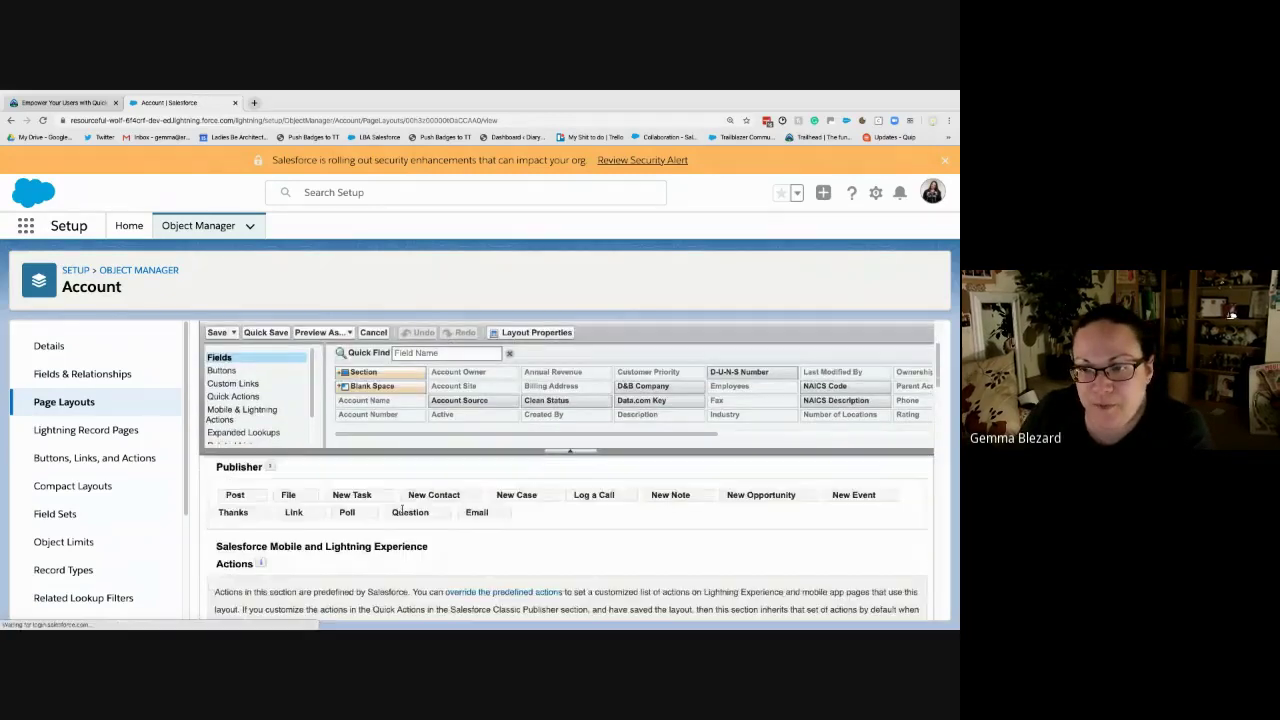
{"action": "scroll", "coordinate": [403, 513], "scroll_direction": "up", "scroll_amount": 3}
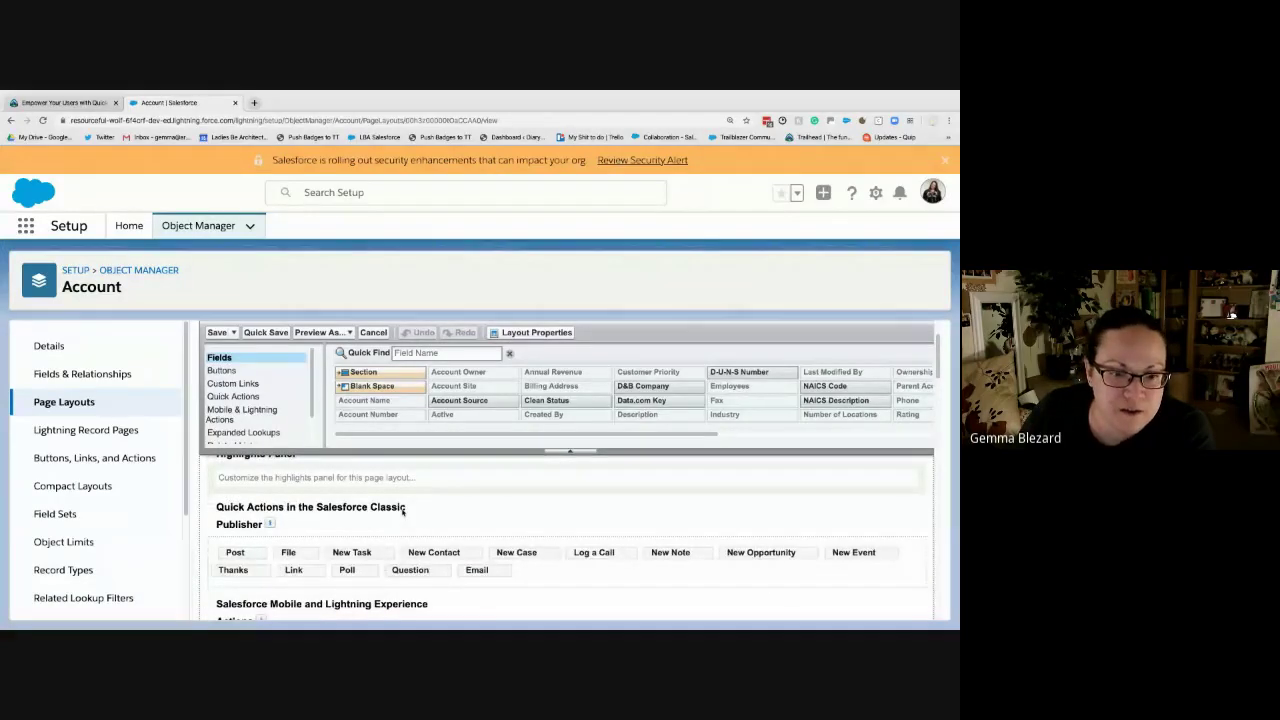
{"action": "scroll", "coordinate": [402, 513], "scroll_direction": "down", "scroll_amount": 1}
{"action": "scroll", "coordinate": [402, 513], "scroll_direction": "down", "scroll_amount": 4}
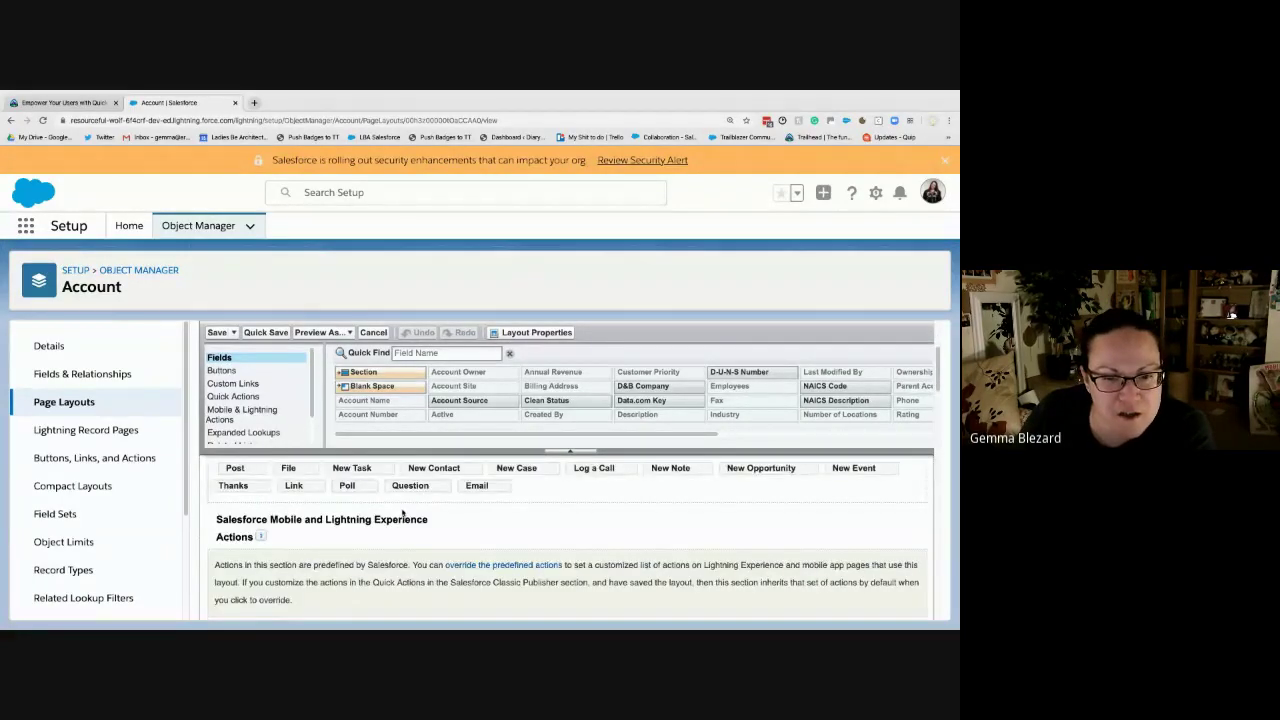
{"action": "scroll", "coordinate": [397, 550], "scroll_direction": "up", "scroll_amount": 3}
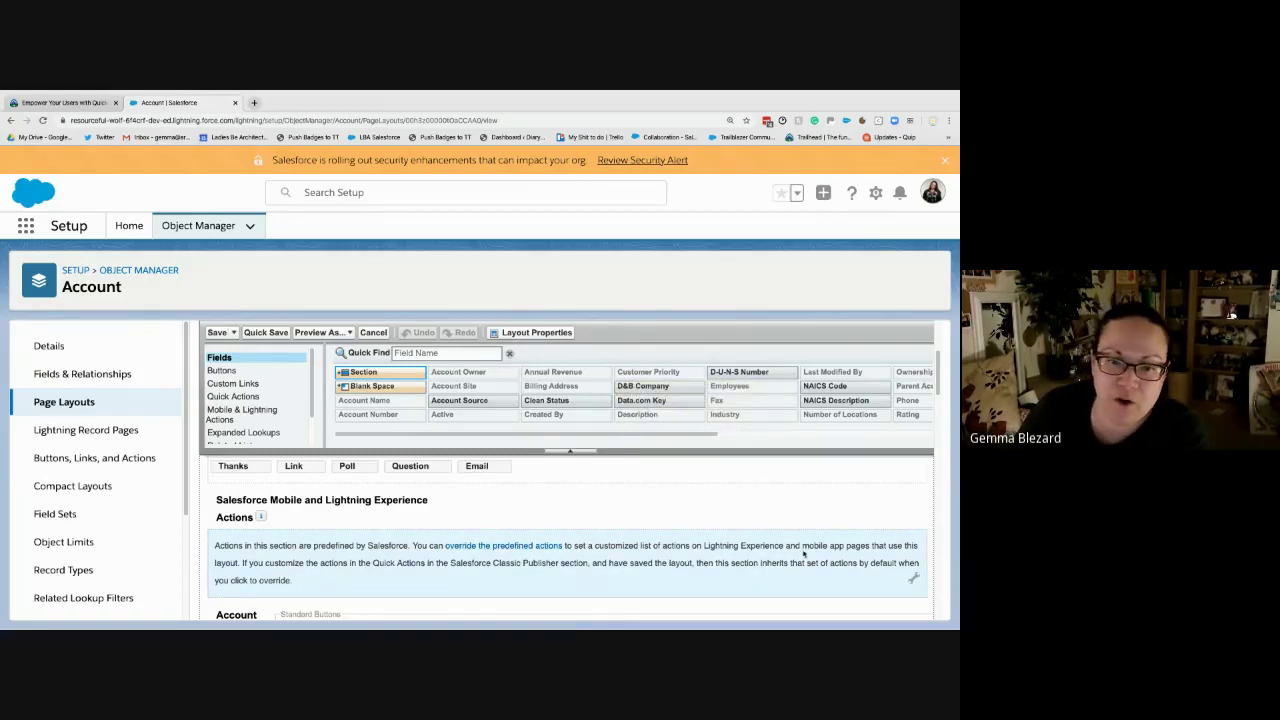
{"action": "left_click", "coordinate": [479, 546]}
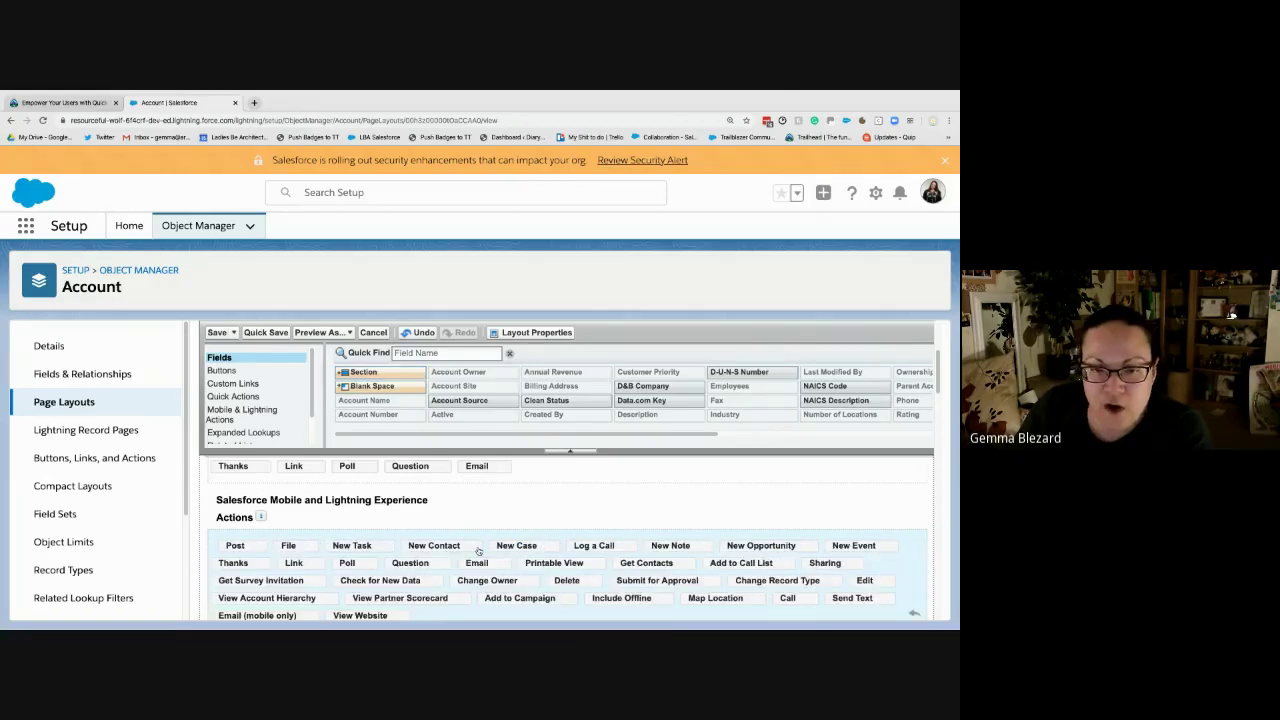
- Add the New Energy Audit action as the first item in the Salesforce Mobile and Lightning Experience Actions section
{"action": "scroll", "coordinate": [515, 553], "scroll_direction": "down", "scroll_amount": 1}
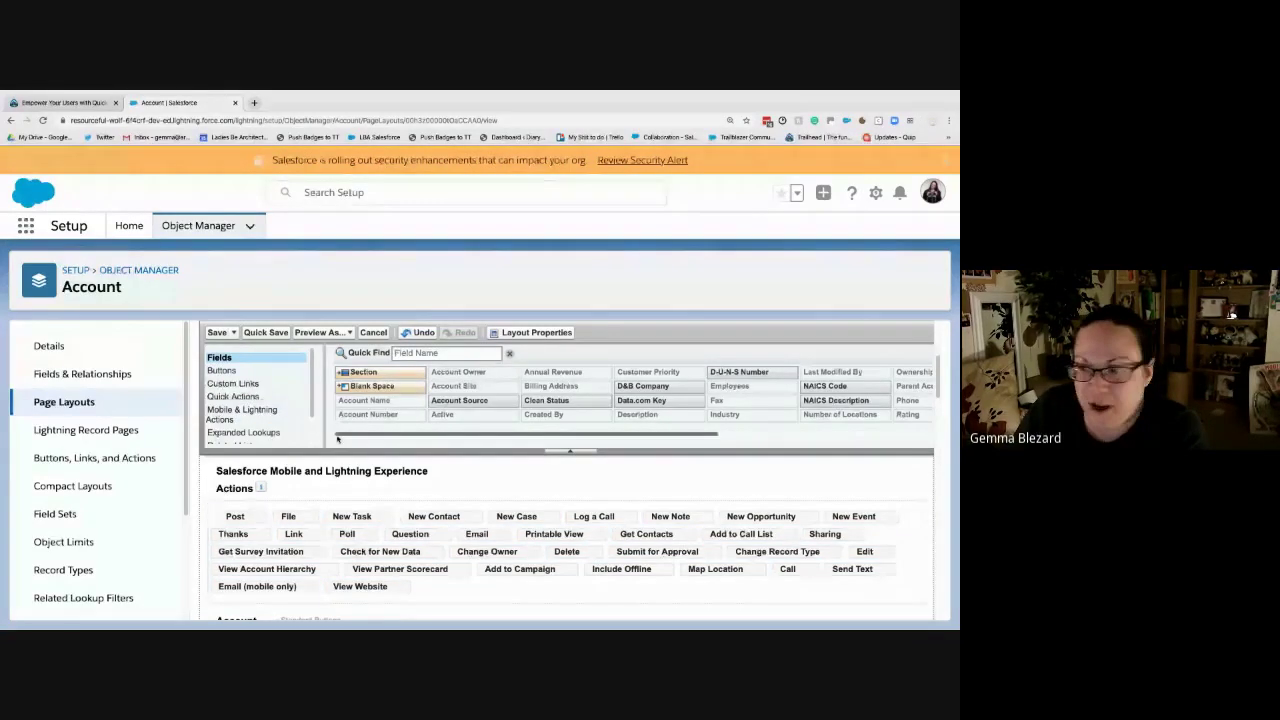
{"action": "left_click", "coordinate": [243, 415]}
{"action": "scroll", "coordinate": [585, 570], "scroll_direction": "down", "scroll_amount": 2}
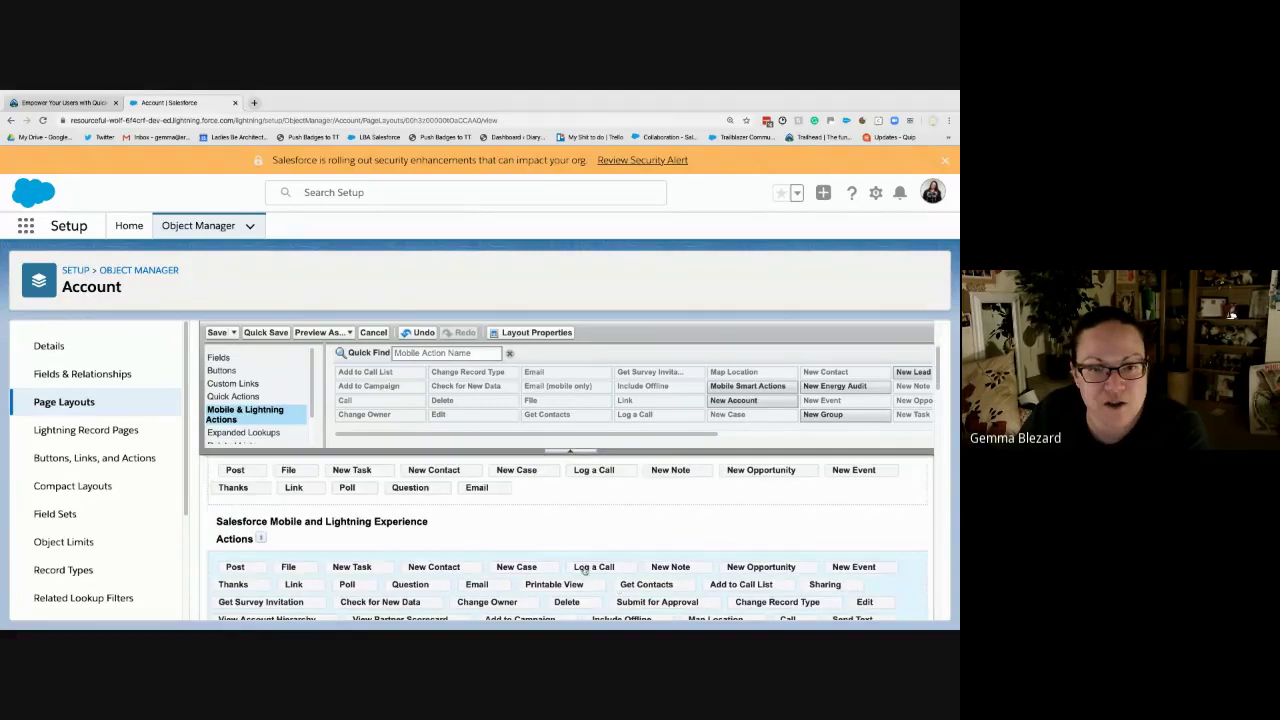
{"action": "scroll", "coordinate": [585, 570], "scroll_direction": "down", "scroll_amount": 2}
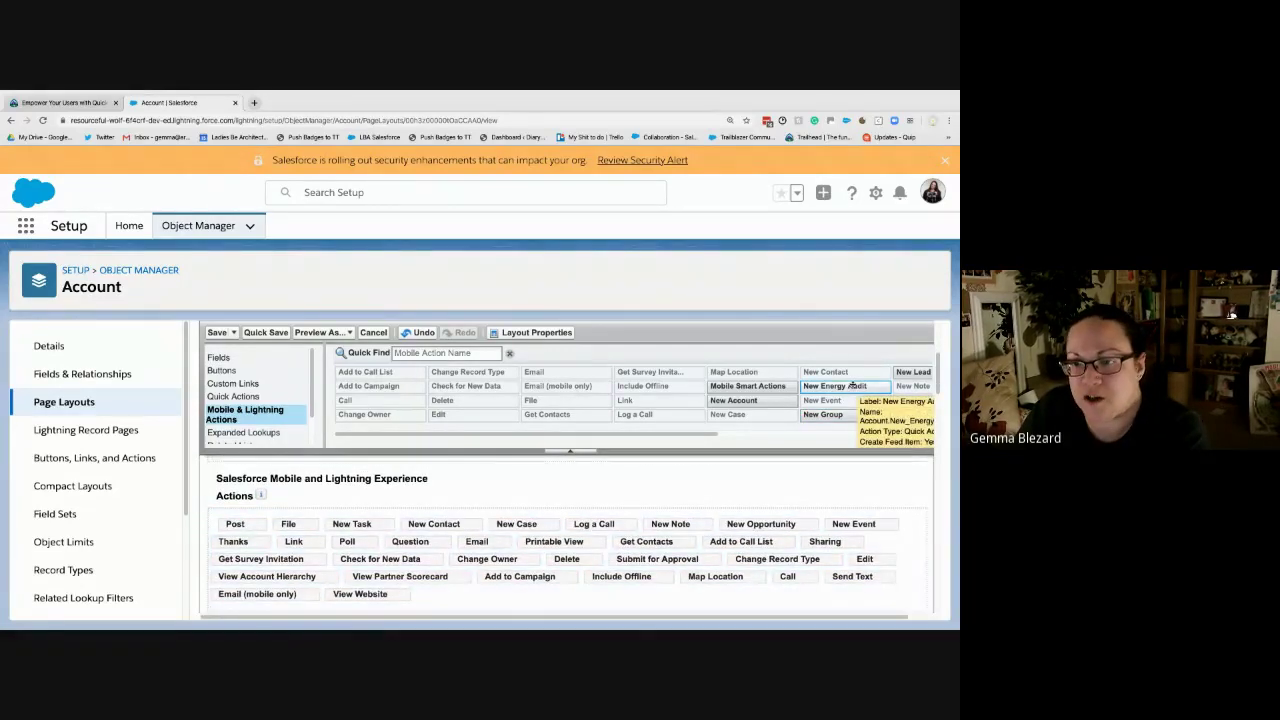
{"action": "left_click_drag", "start_coordinate": [853, 386], "coordinate": [229, 590]}
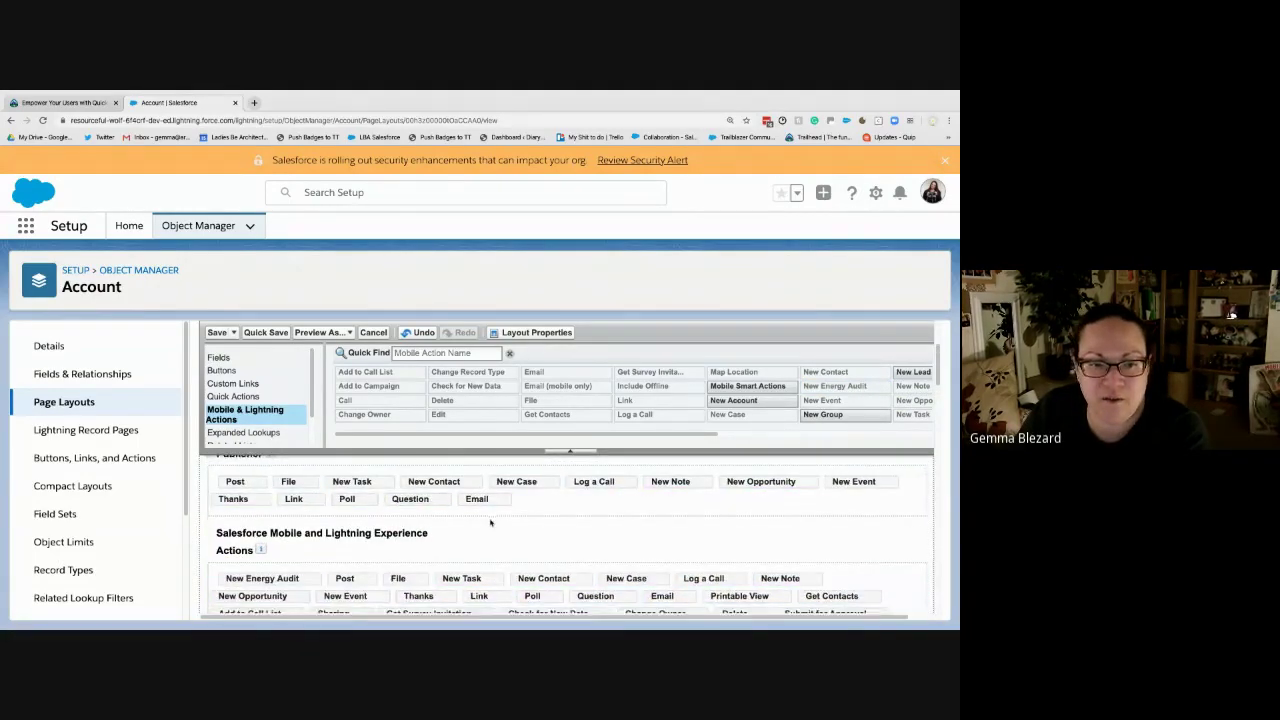
- Read the remaining Trailhead page layout steps and highlight the list of actions to clean up
{"action": "left_click", "coordinate": [89, 103]}
{"action": "scroll", "coordinate": [361, 450], "scroll_direction": "down", "scroll_amount": 3}
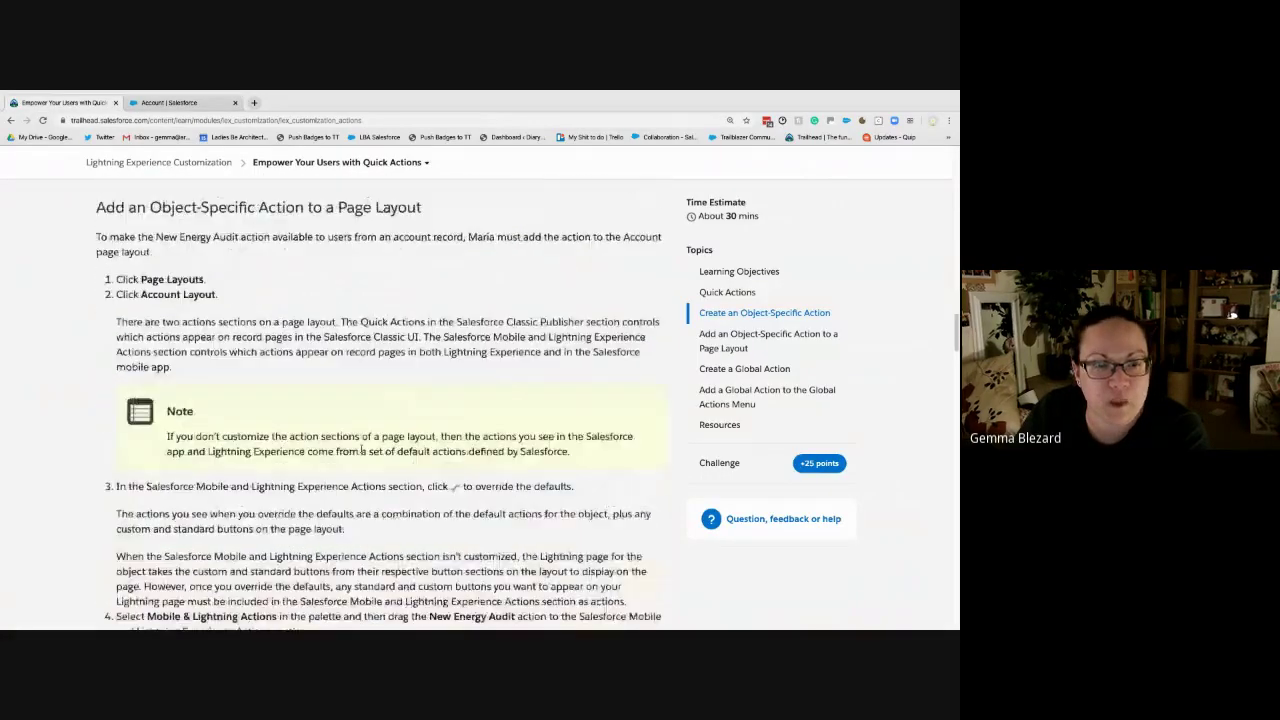
{"action": "scroll", "coordinate": [361, 450], "scroll_direction": "down", "scroll_amount": 3}
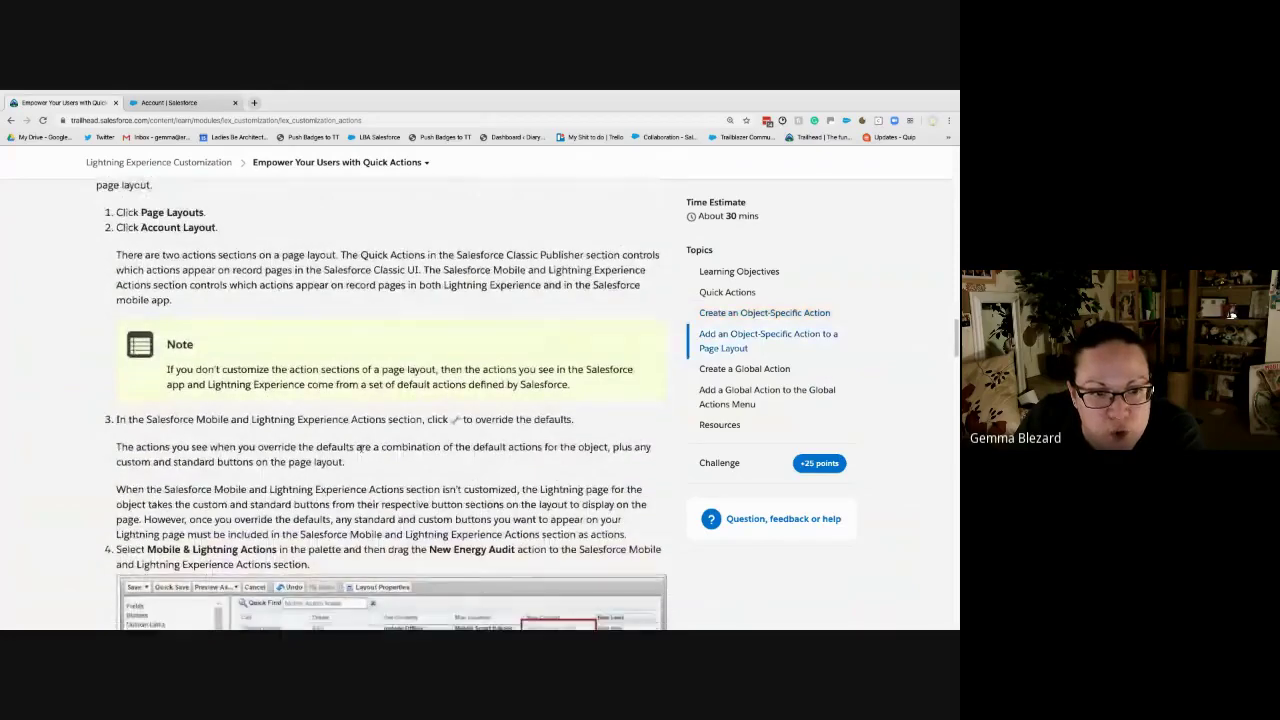
{"action": "scroll", "coordinate": [361, 450], "scroll_direction": "down", "scroll_amount": 5}
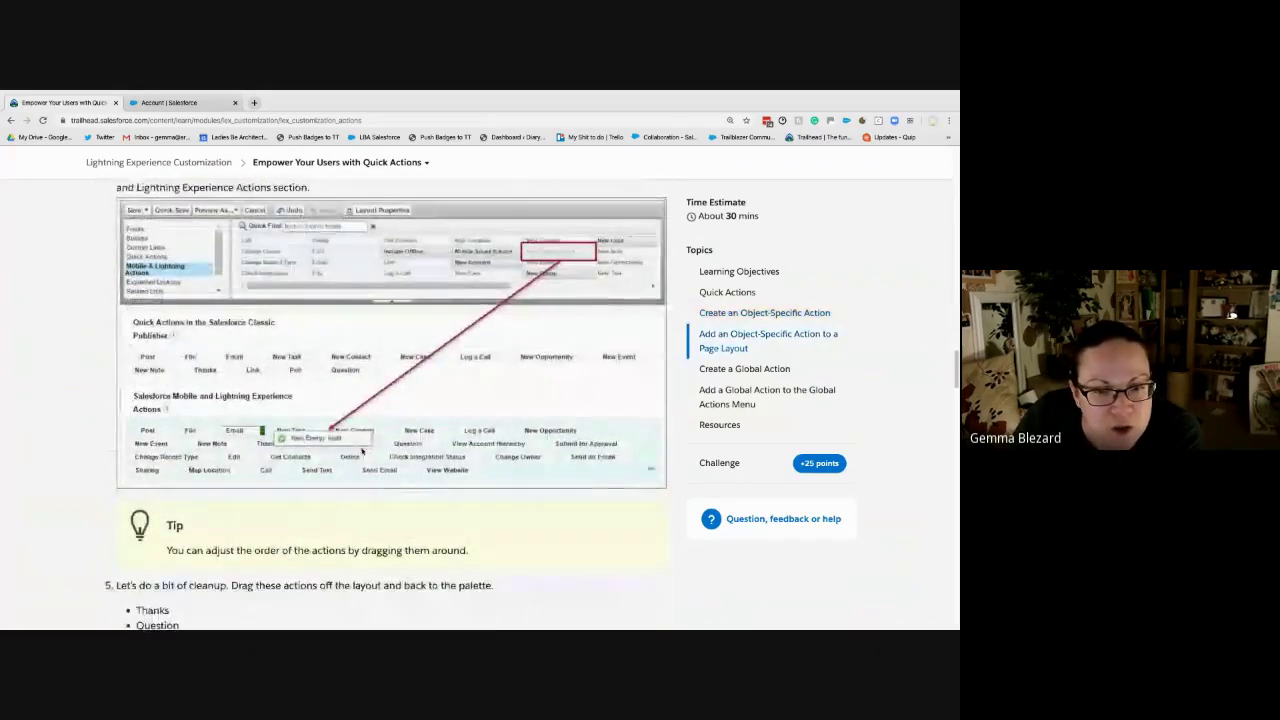
{"action": "scroll", "coordinate": [361, 450], "scroll_direction": "down", "scroll_amount": 1}
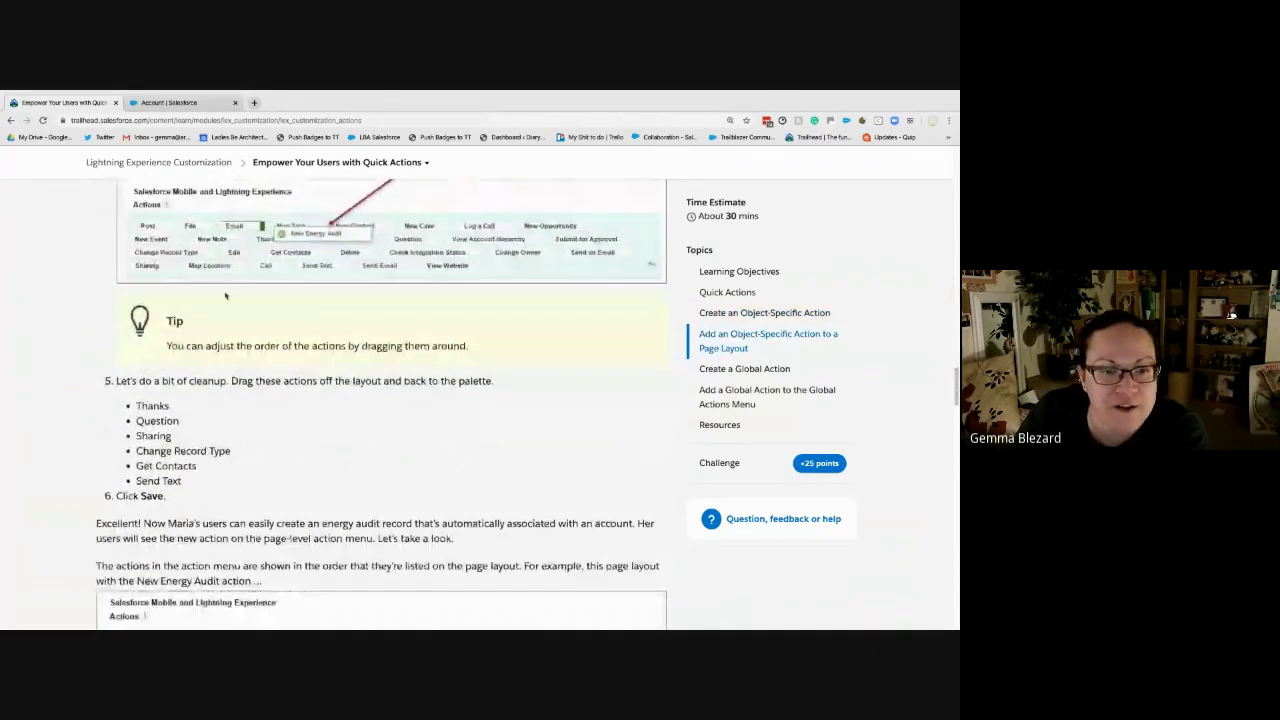
{"action": "scroll", "coordinate": [276, 388], "scroll_direction": "down", "scroll_amount": 1}
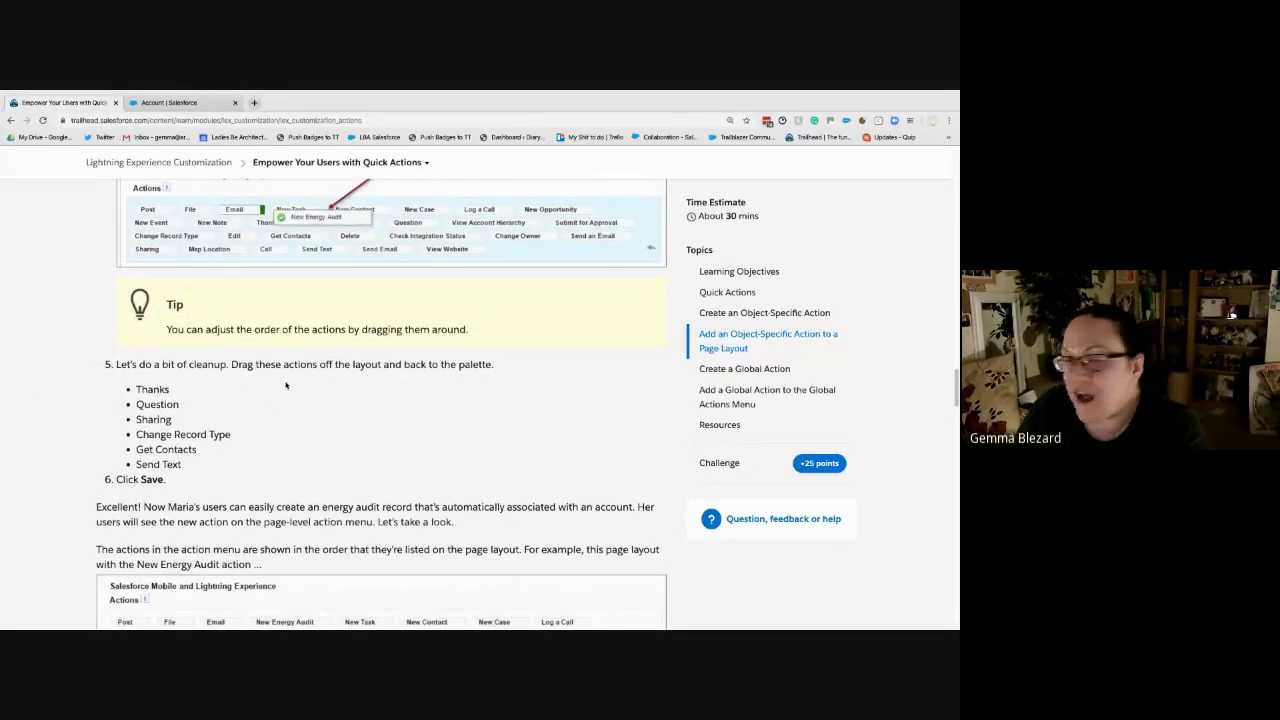
{"action": "left_click_drag", "start_coordinate": [183, 467], "coordinate": [124, 390]}
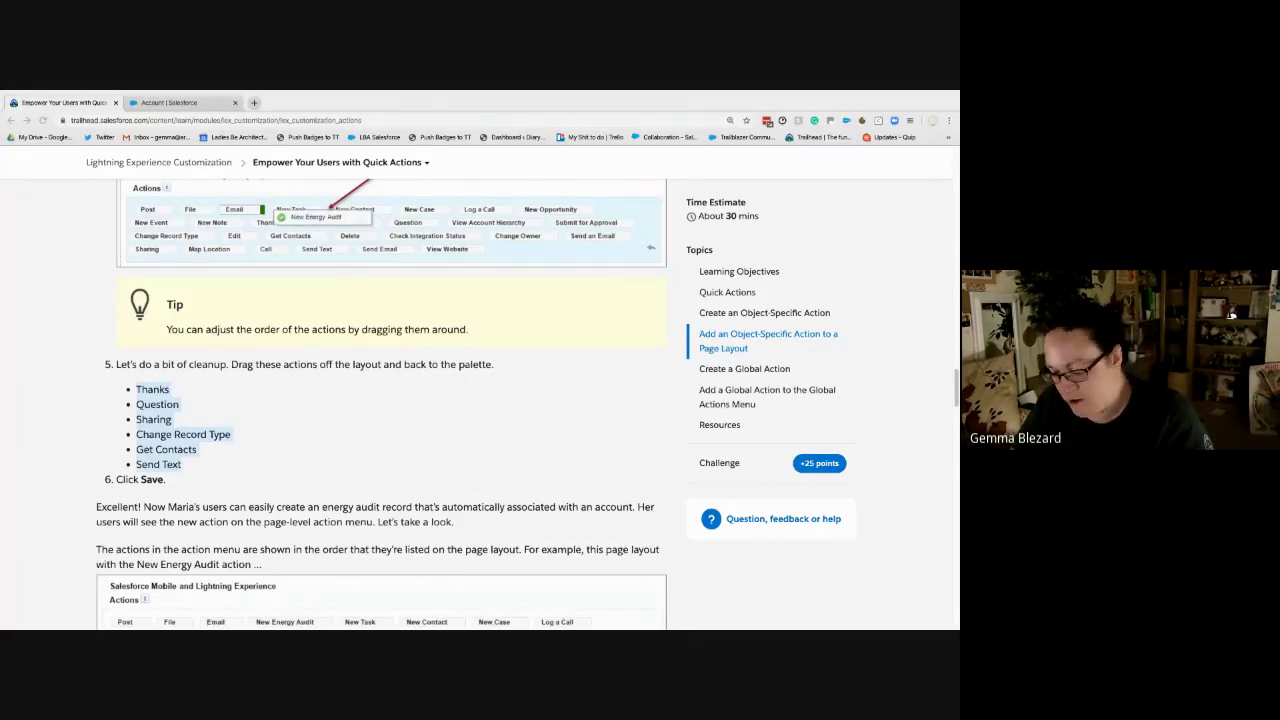
- Remove the Thanks action from the Salesforce Mobile and Lightning Experience Actions section, returning it to the palette
{"action": "left_click", "coordinate": [179, 104]}
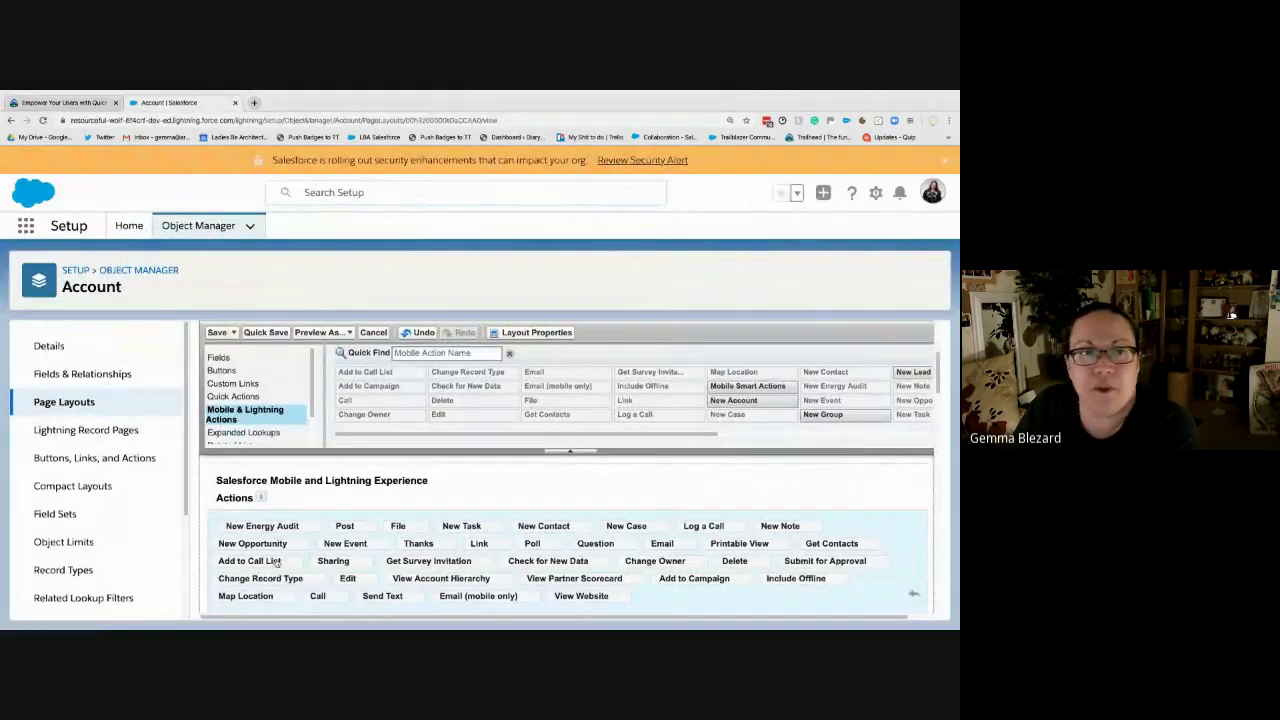
{"action": "scroll", "coordinate": [450, 515], "scroll_direction": "down", "scroll_amount": 1}
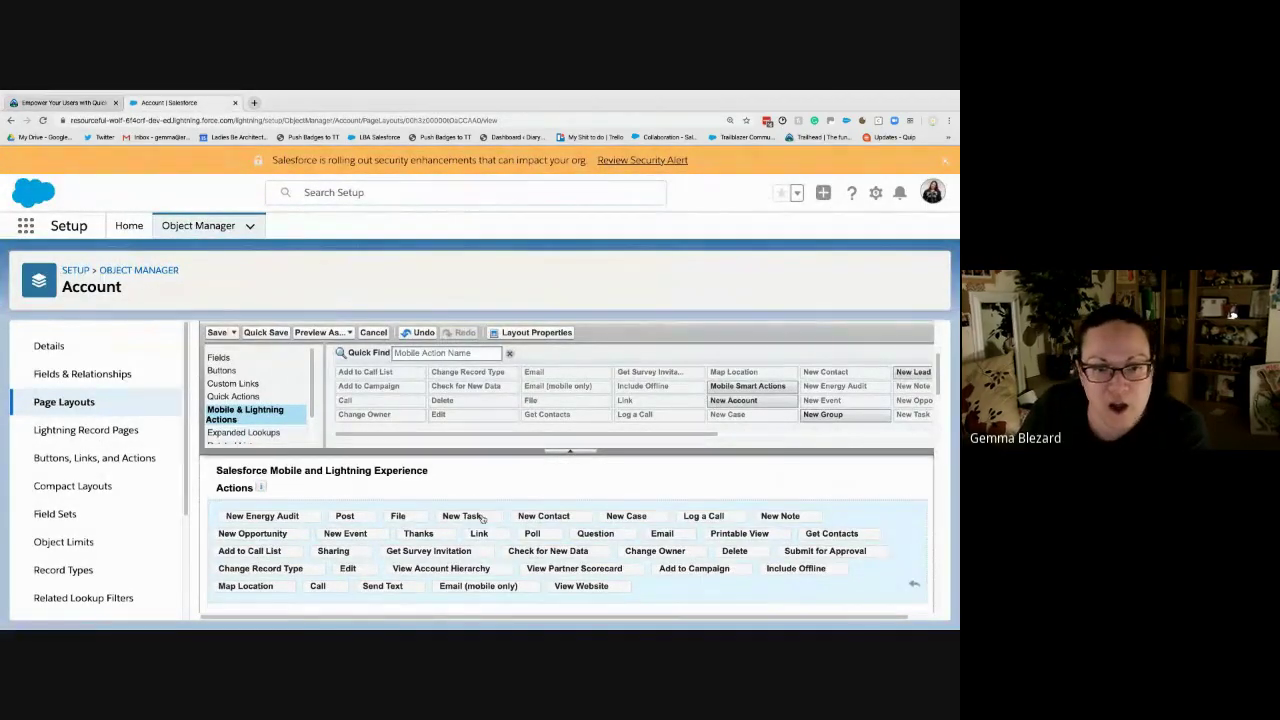
{"action": "left_click_drag", "start_coordinate": [422, 534], "coordinate": [430, 382]}
{"action": "right_click", "coordinate": [432, 381]}
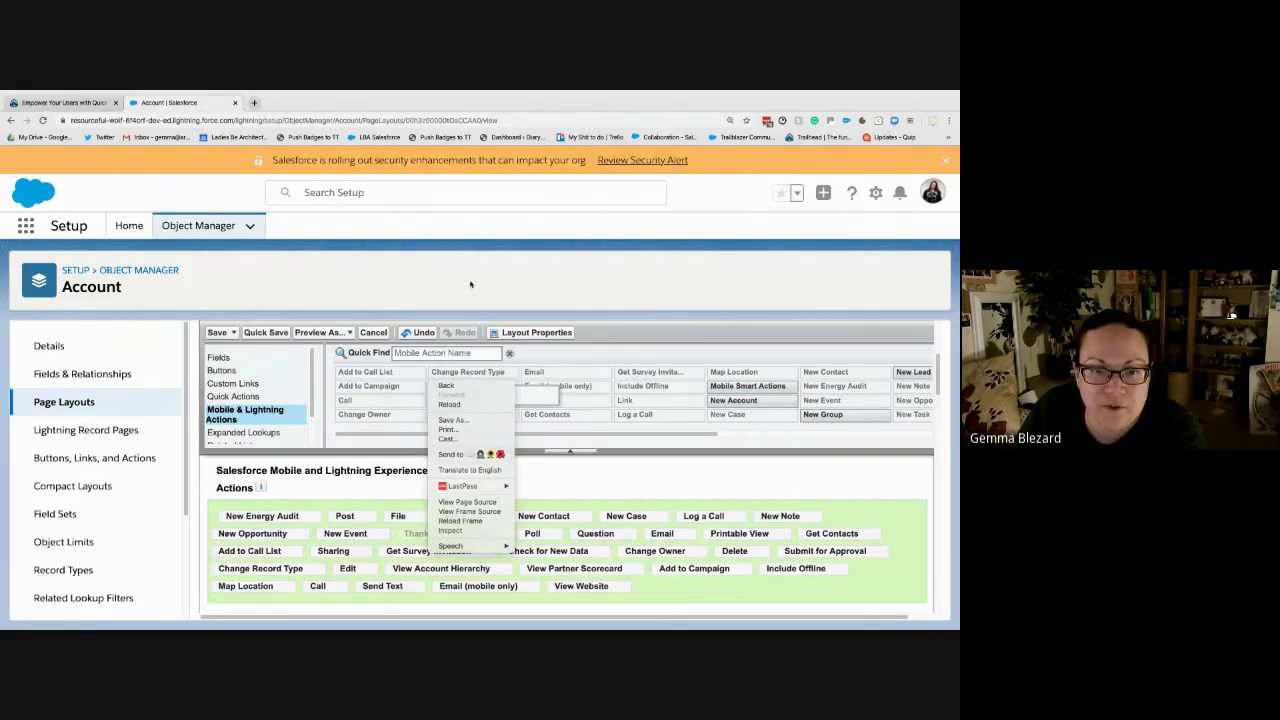
{"action": "key", "text": "Escape"}
{"action": "left_click", "coordinate": [437, 405]}
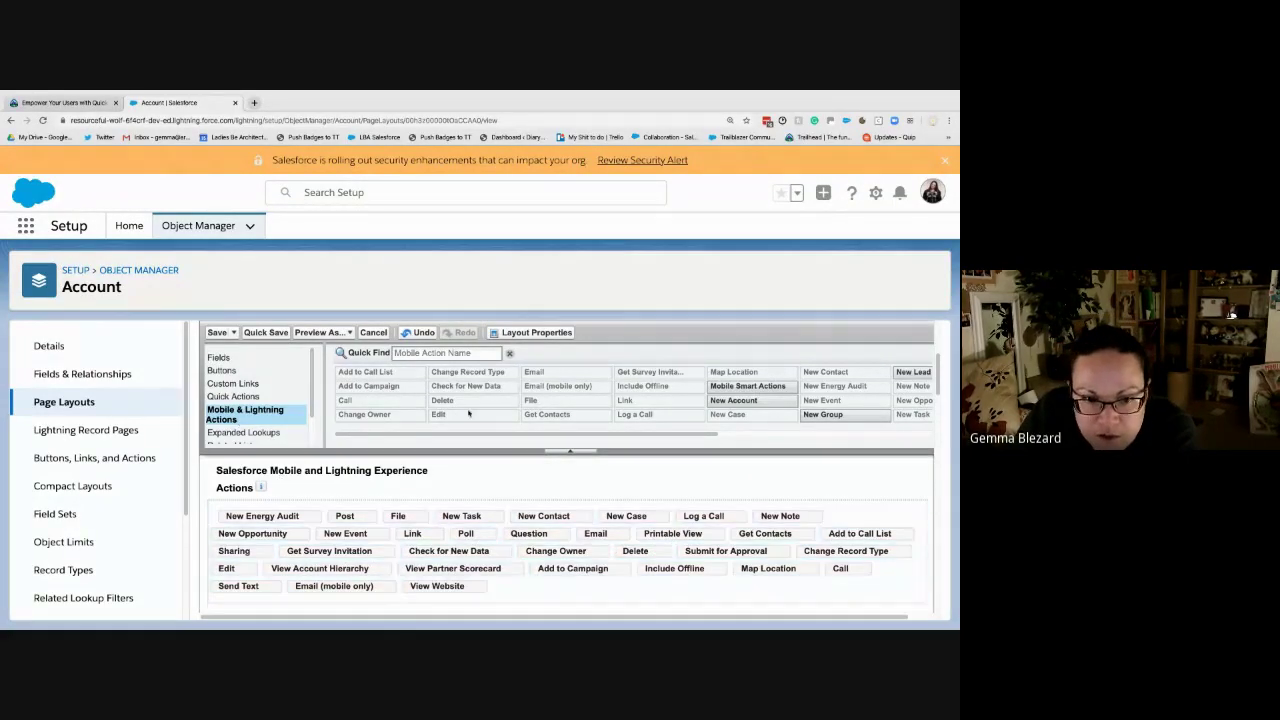
{"action": "scroll", "coordinate": [870, 428], "scroll_direction": "right", "scroll_amount": 5}
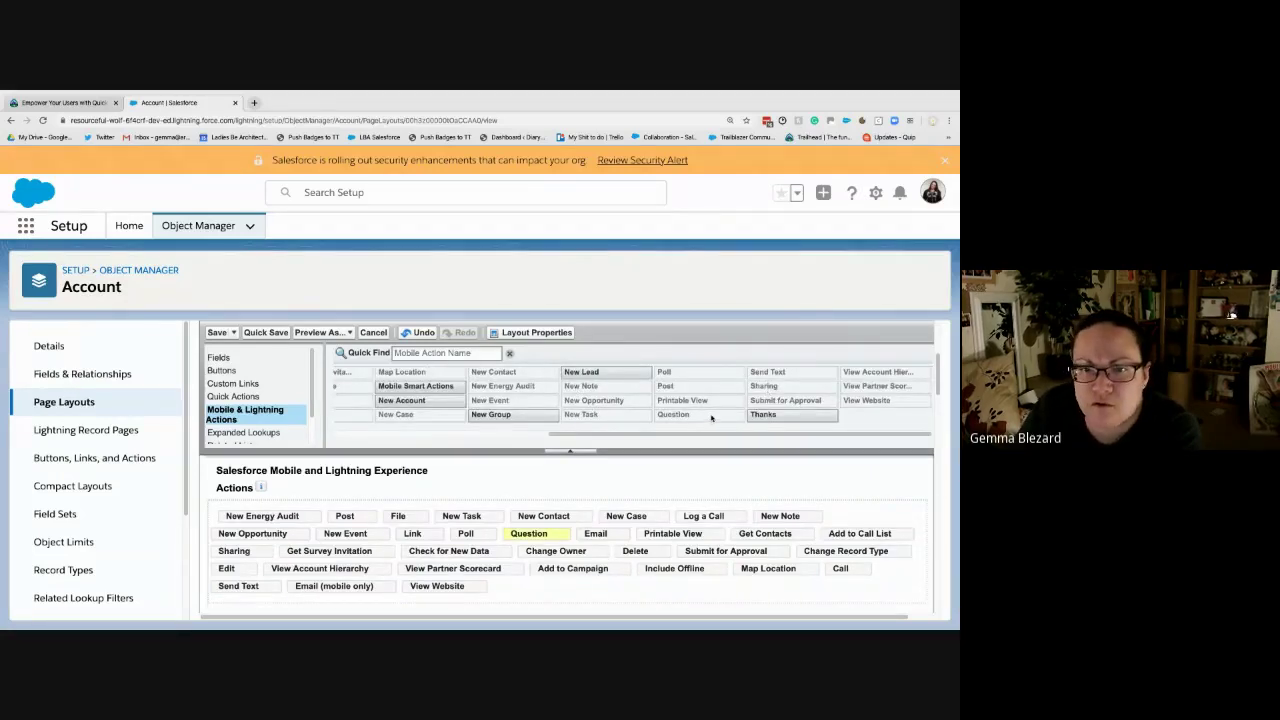
- Remove the Question, Sharing and Change Record Type actions from the Salesforce Mobile and Lightning Experience Actions section, returning them to the palette
{"action": "mouse_move", "coordinate": [699, 419]}
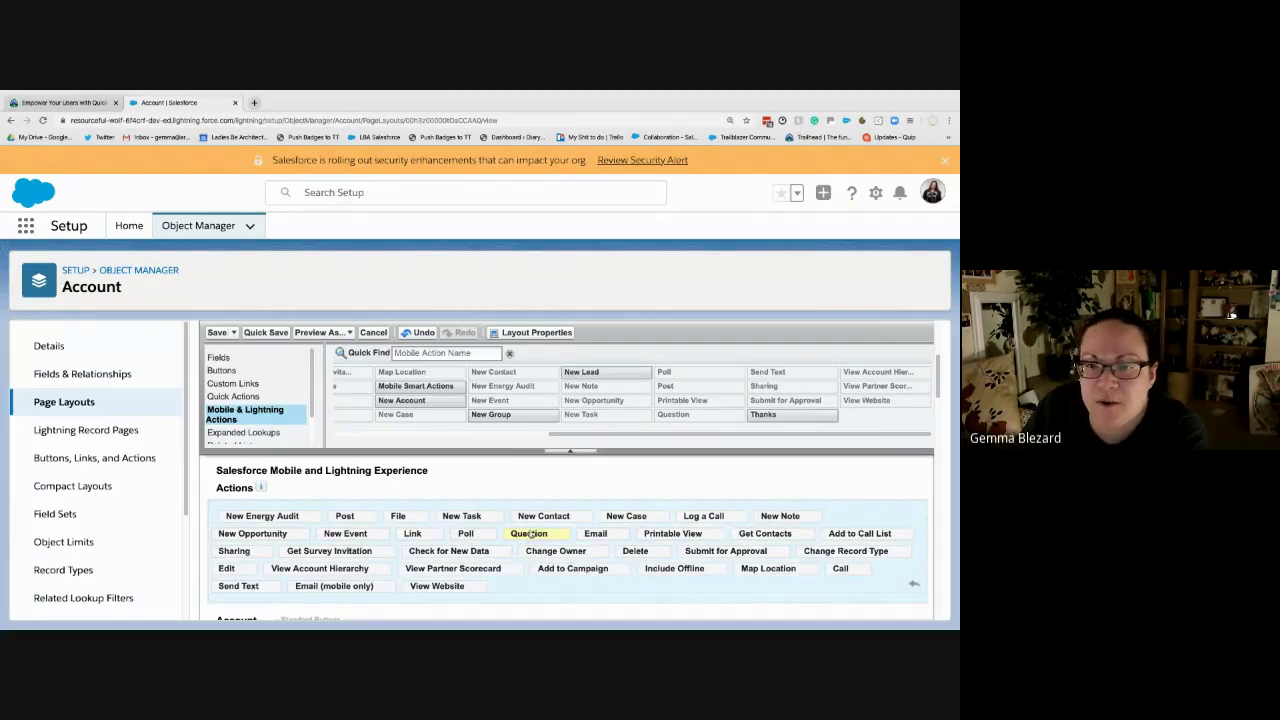
{"action": "left_click_drag", "start_coordinate": [530, 536], "coordinate": [700, 410]}
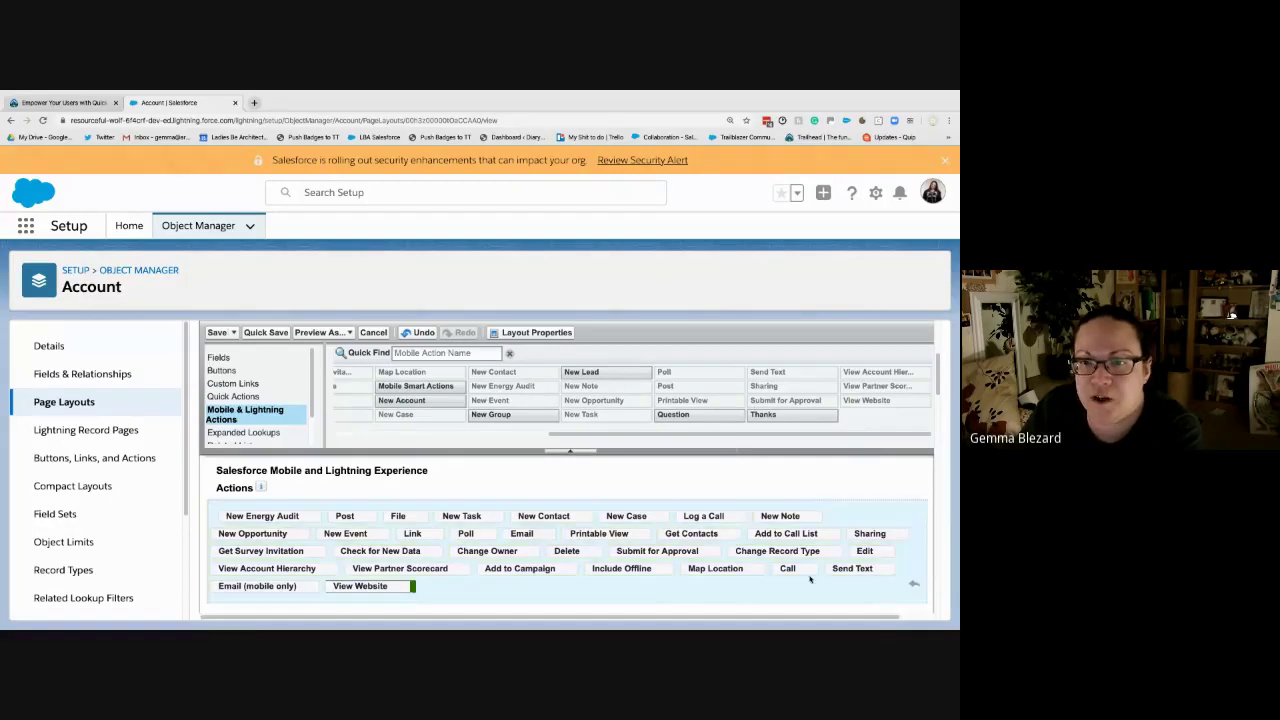
{"action": "left_click_drag", "start_coordinate": [749, 410], "coordinate": [689, 390]}
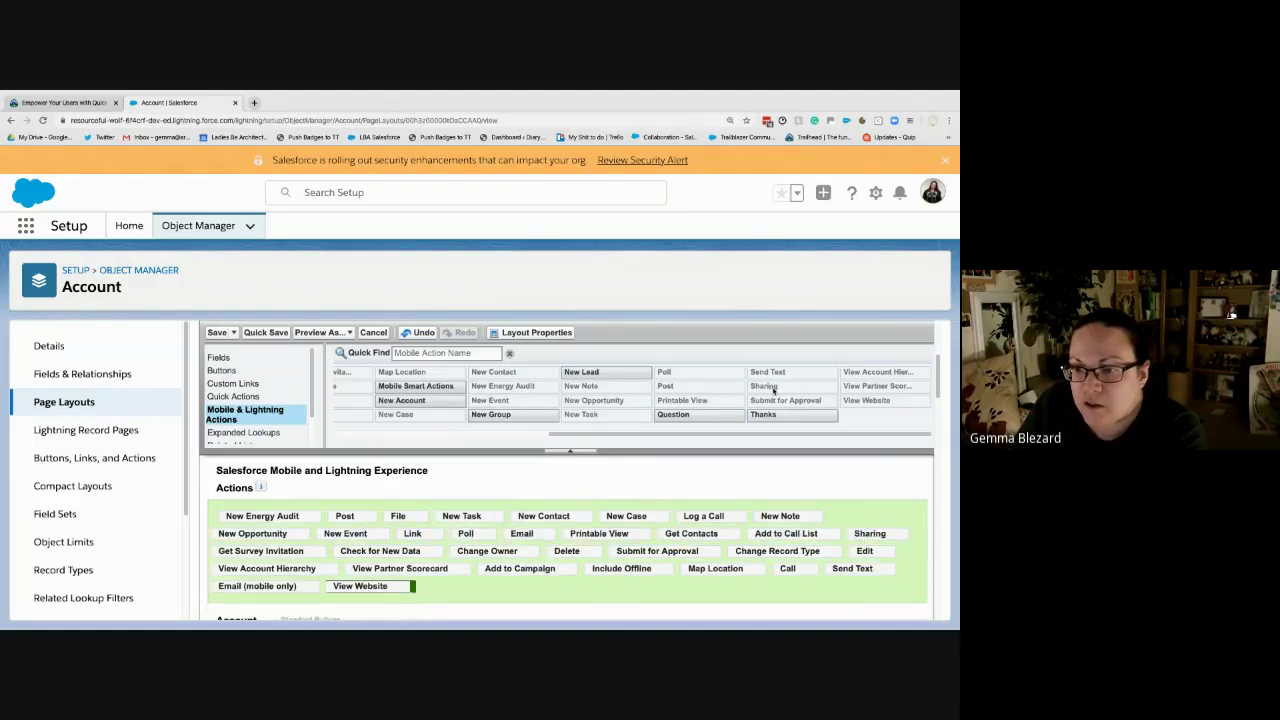
{"action": "left_click_drag", "start_coordinate": [773, 390], "coordinate": [772, 391]}
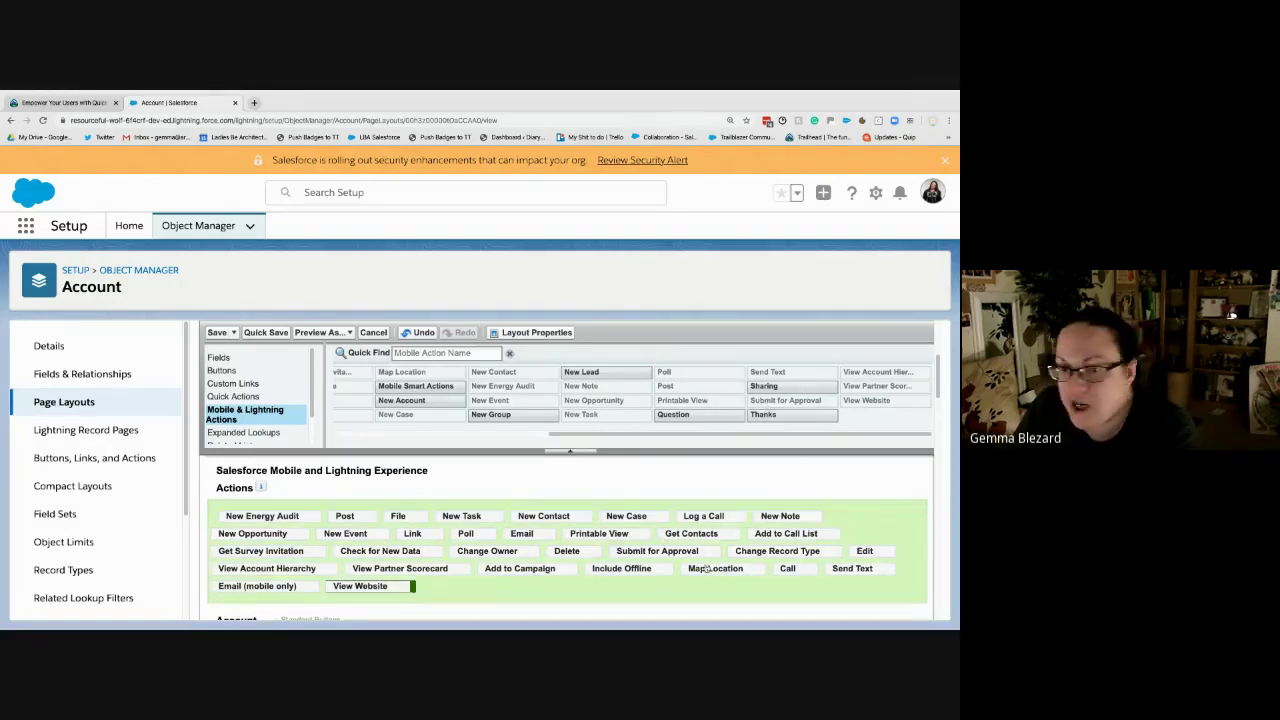
{"action": "left_click_drag", "start_coordinate": [755, 552], "coordinate": [829, 566]}
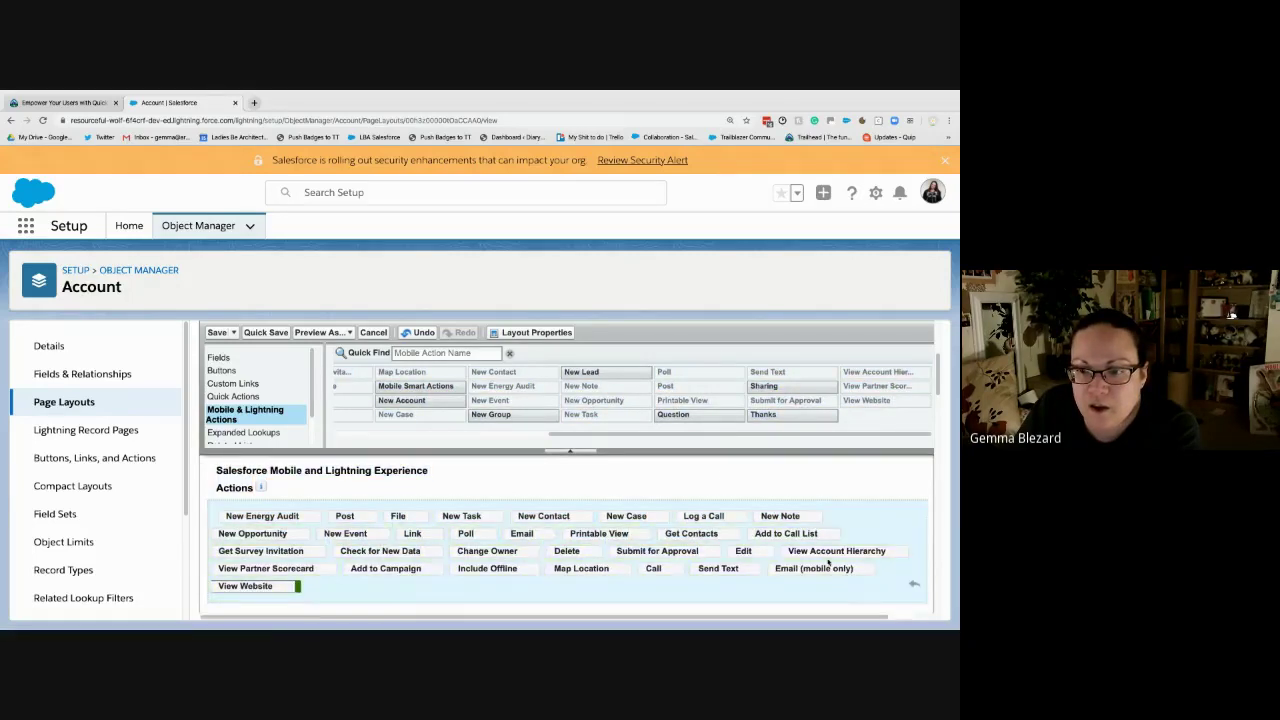
- Save the Account Layout changes while keeping the layout editor open
{"action": "scroll", "coordinate": [677, 534], "scroll_direction": "up", "scroll_amount": 3}
{"action": "scroll", "coordinate": [624, 540], "scroll_direction": "down", "scroll_amount": 2}
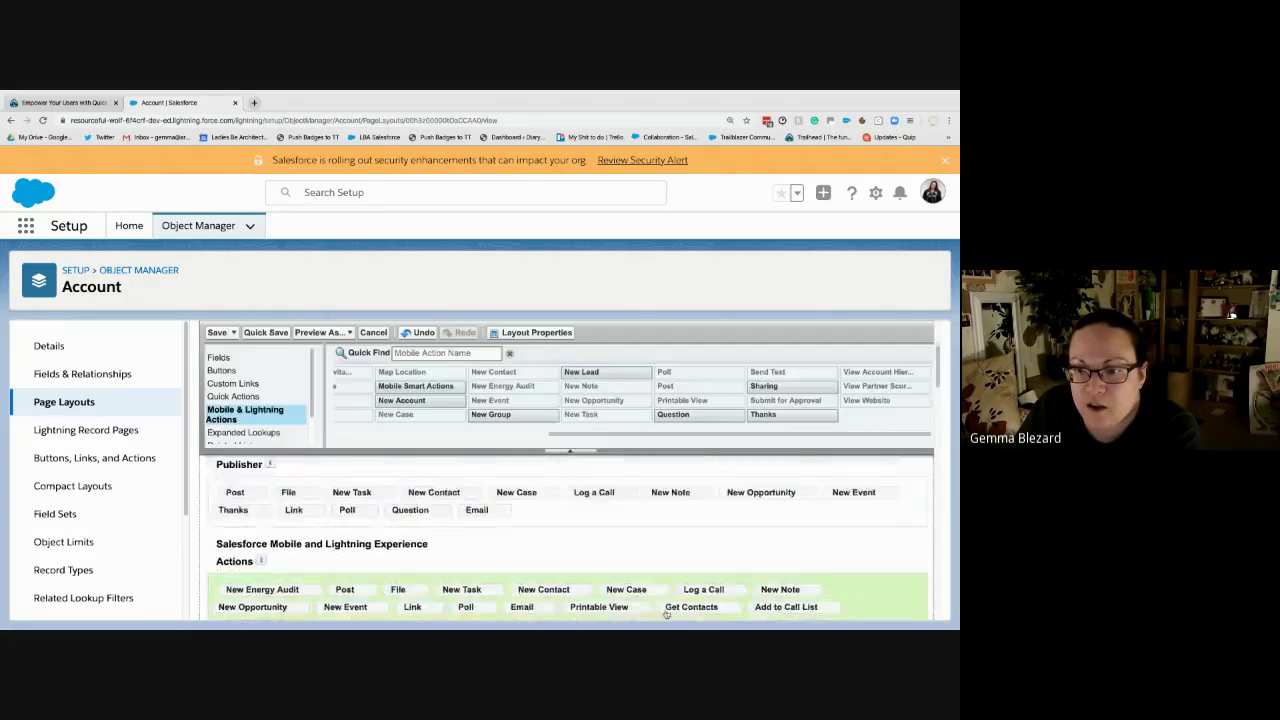
{"action": "scroll", "coordinate": [591, 557], "scroll_direction": "up", "scroll_amount": 2}
{"action": "scroll", "coordinate": [511, 518], "scroll_direction": "down", "scroll_amount": 3}
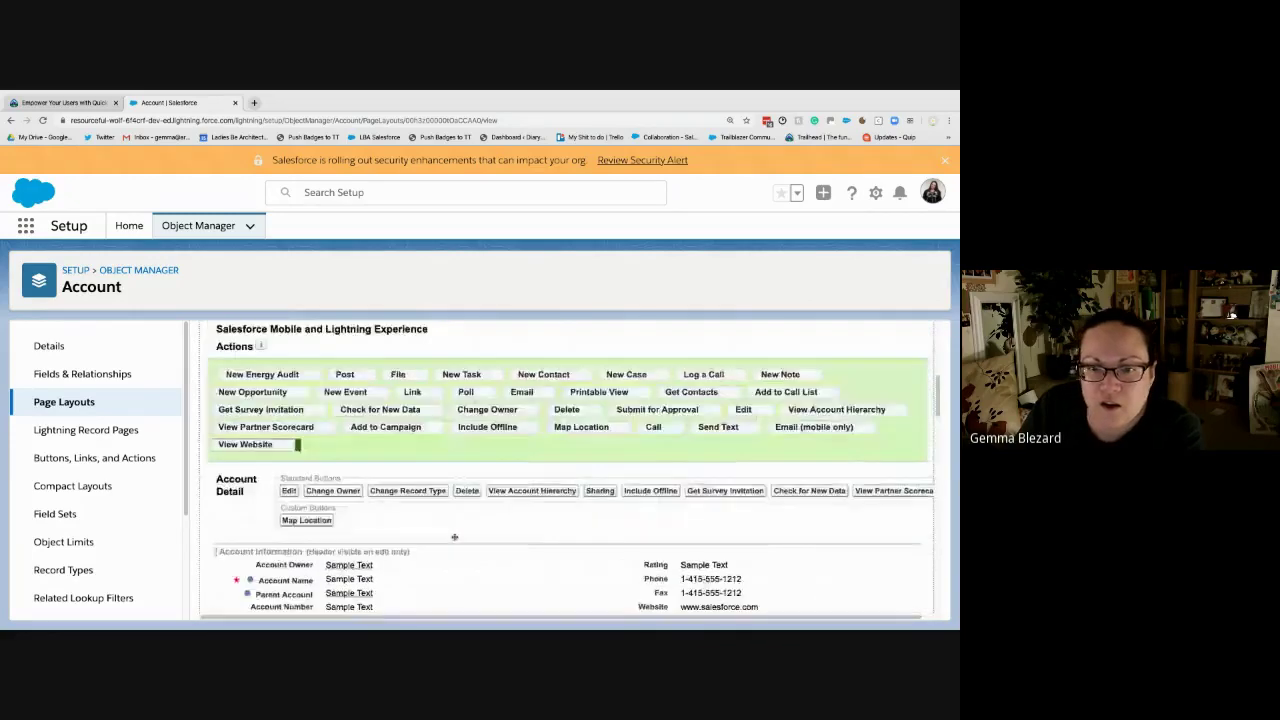
{"action": "scroll", "coordinate": [470, 530], "scroll_direction": "up", "scroll_amount": 3}
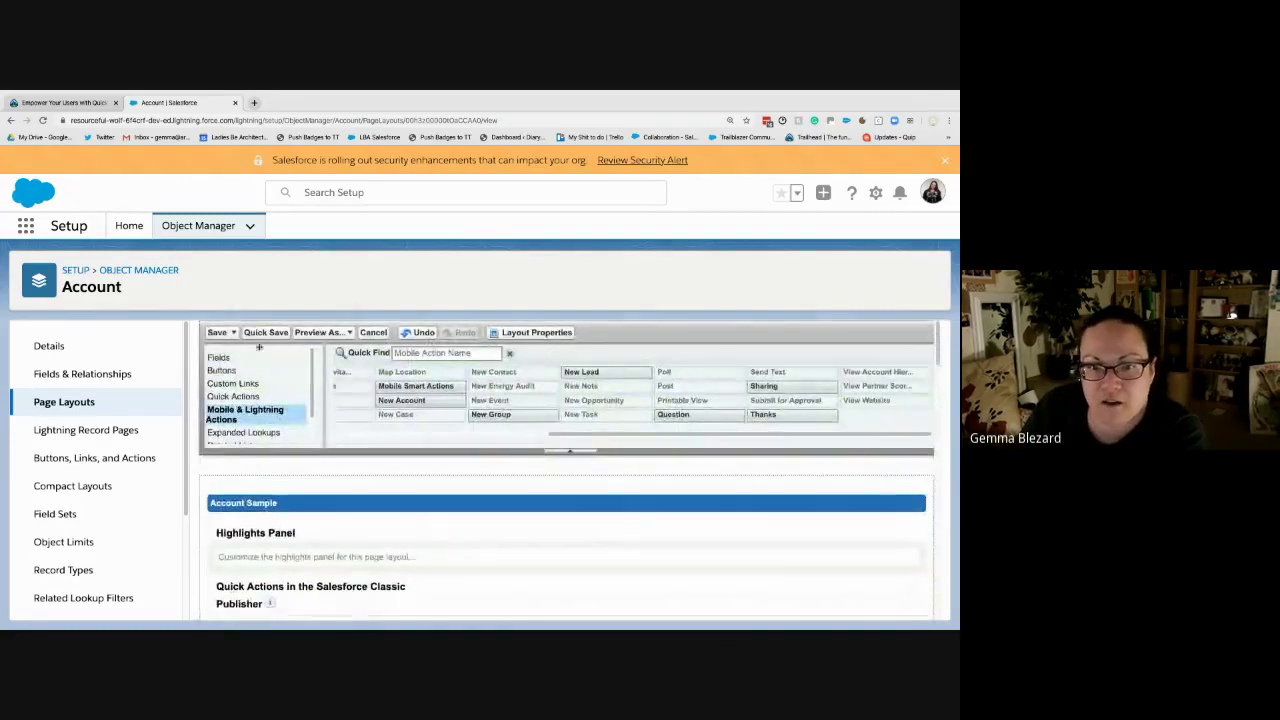
{"action": "scroll", "coordinate": [500, 540], "scroll_direction": "up", "scroll_amount": 1}
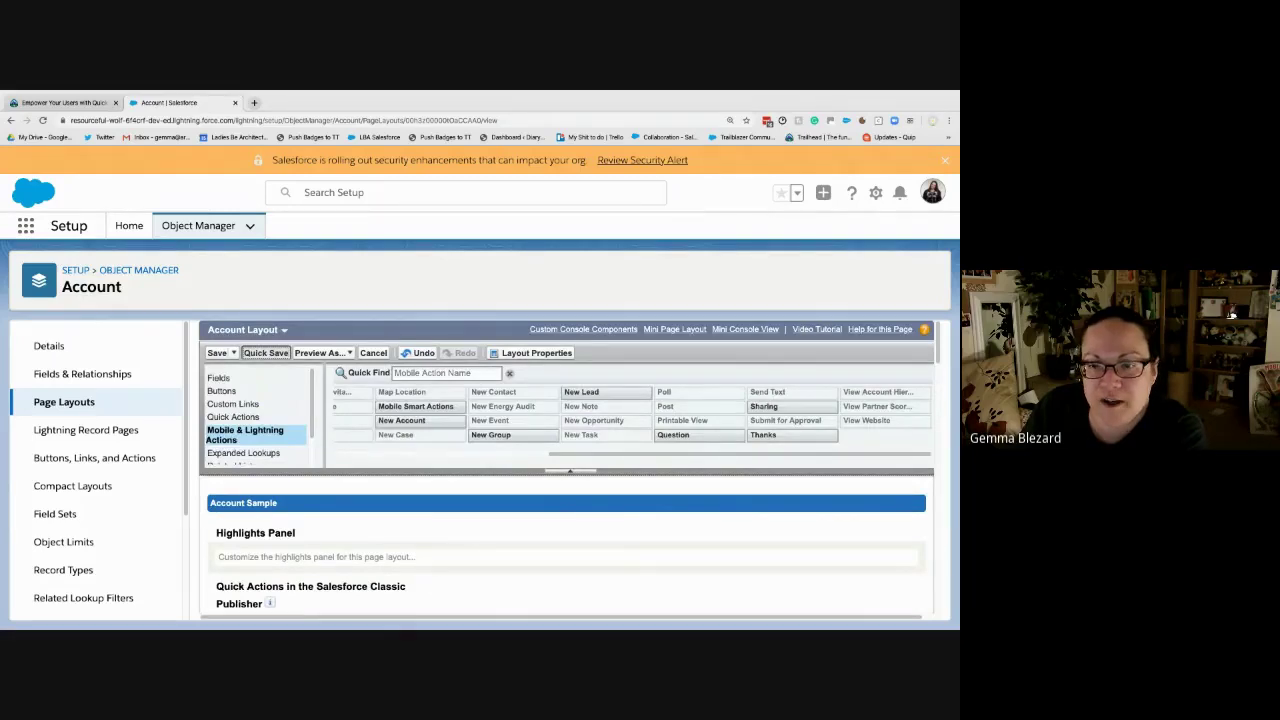
{"action": "left_click", "coordinate": [265, 353]}
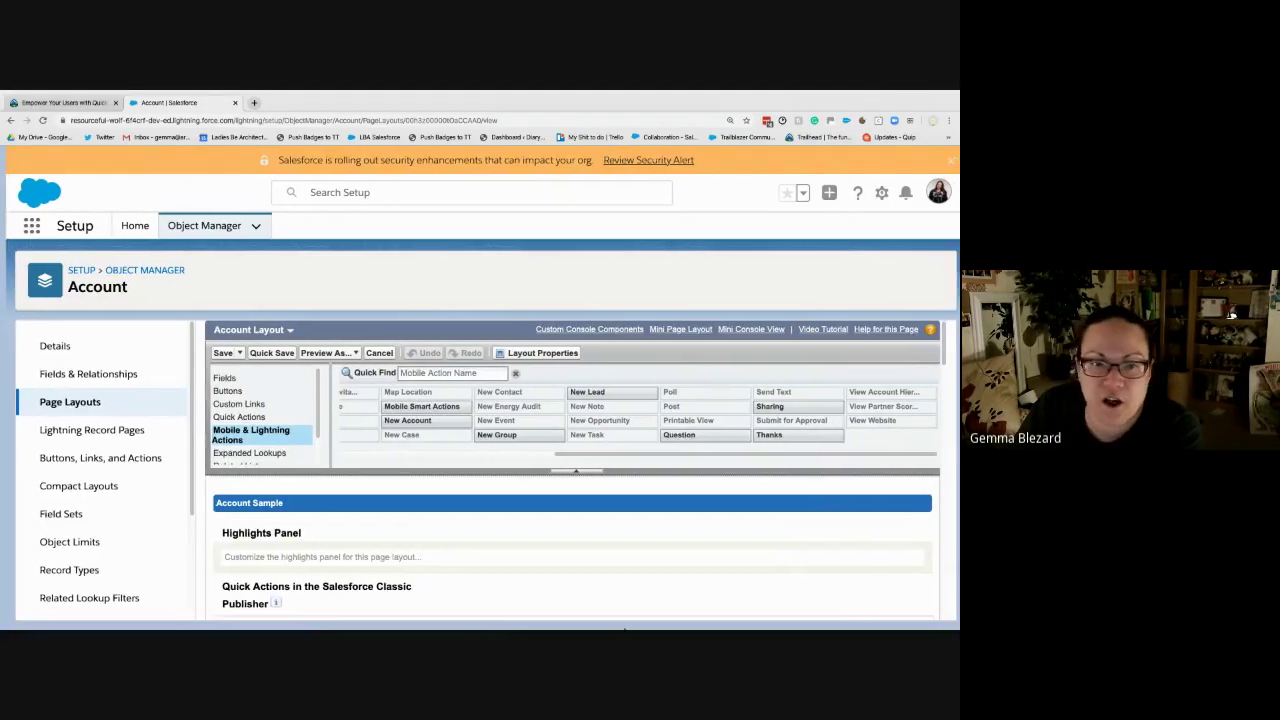
- Remove the Get Contacts and Send Text actions from the Salesforce Mobile and Lightning Experience Actions section, returning them to the palette
{"action": "scroll", "coordinate": [334, 550], "scroll_direction": "down", "scroll_amount": 3}
{"action": "scroll", "coordinate": [334, 580], "scroll_direction": "down", "scroll_amount": 1}
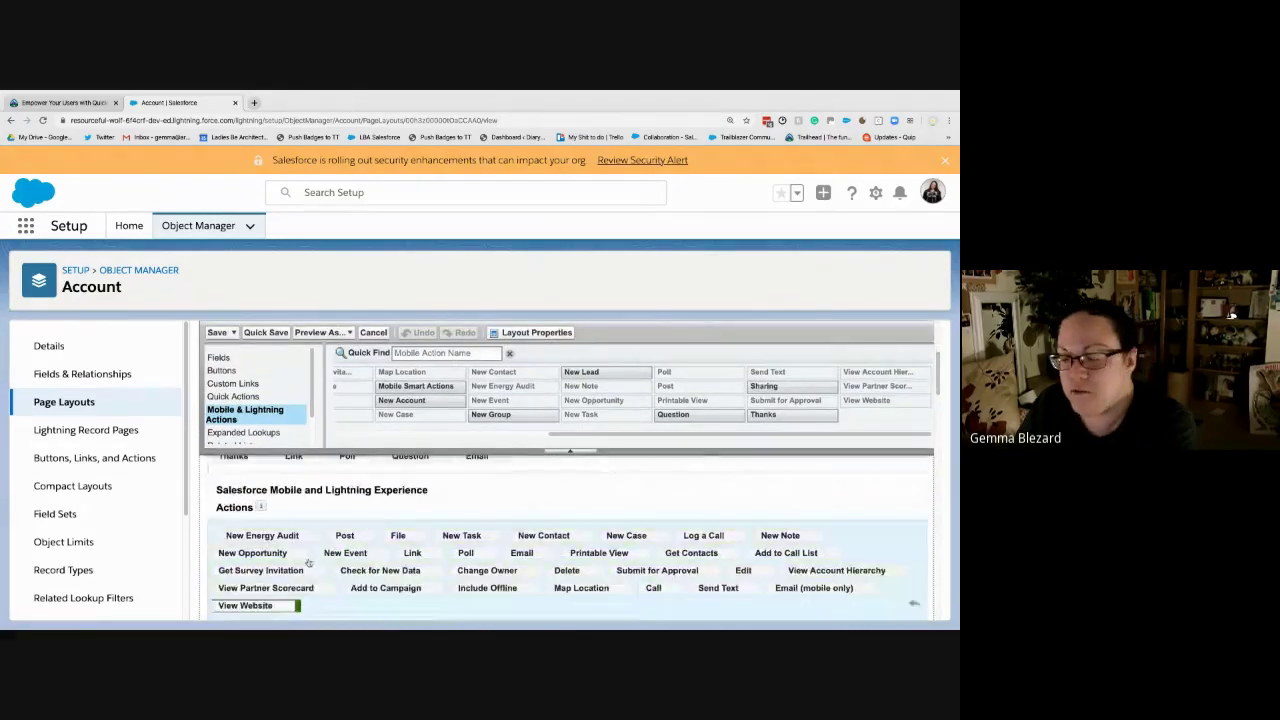
{"action": "mouse_move", "coordinate": [262, 506]}
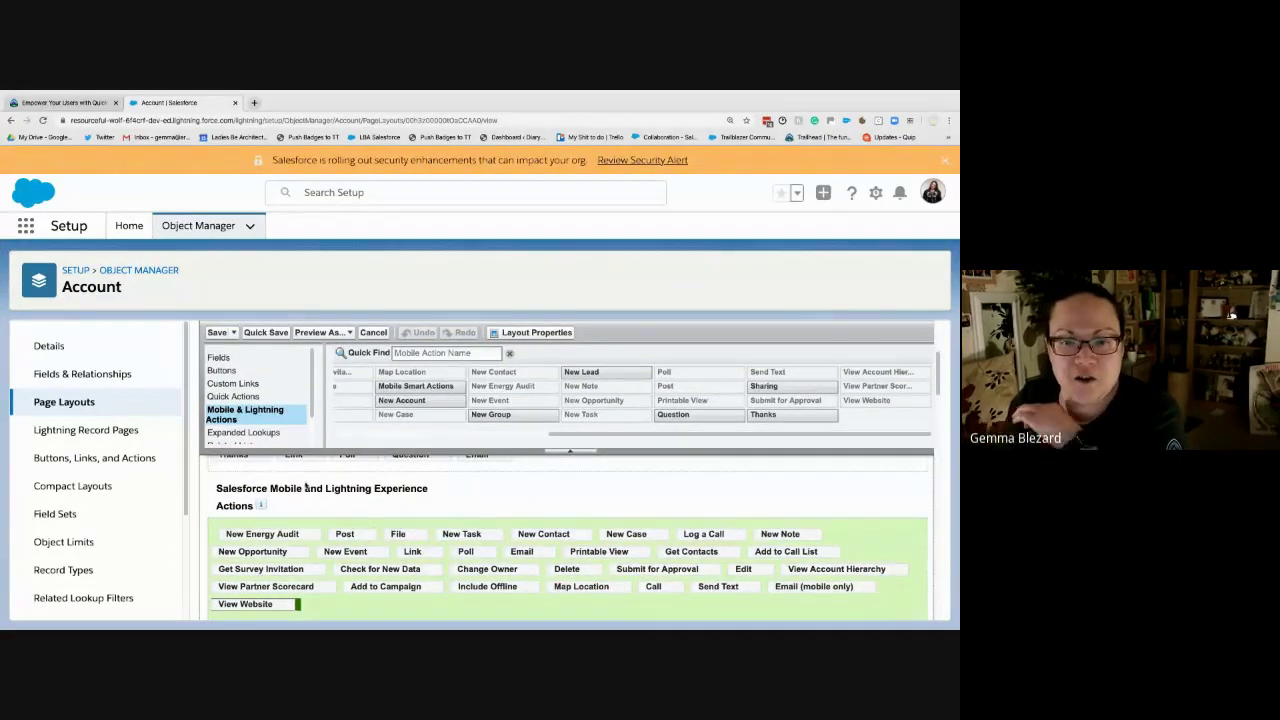
{"action": "scroll", "coordinate": [305, 487], "scroll_direction": "down", "scroll_amount": 2}
{"action": "scroll", "coordinate": [380, 520], "scroll_direction": "up", "scroll_amount": 3}
{"action": "scroll", "coordinate": [446, 547], "scroll_direction": "down", "scroll_amount": 1}
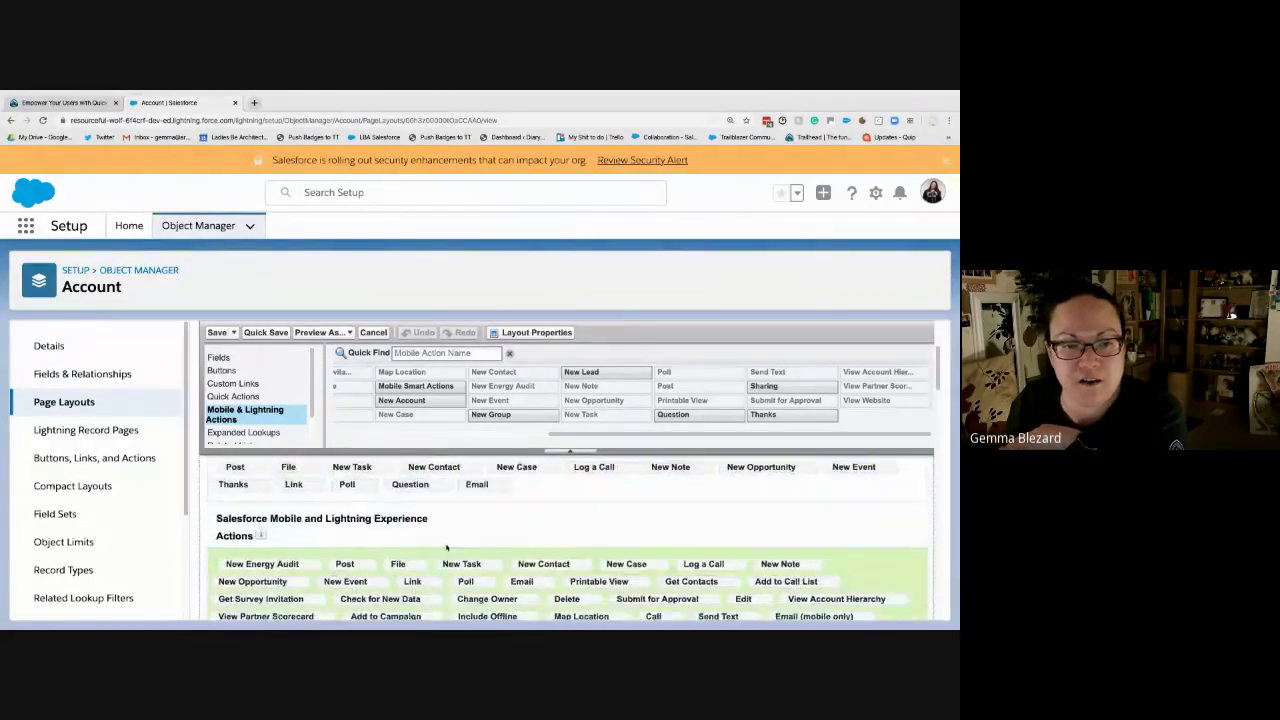
{"action": "scroll", "coordinate": [446, 547], "scroll_direction": "down", "scroll_amount": 2}
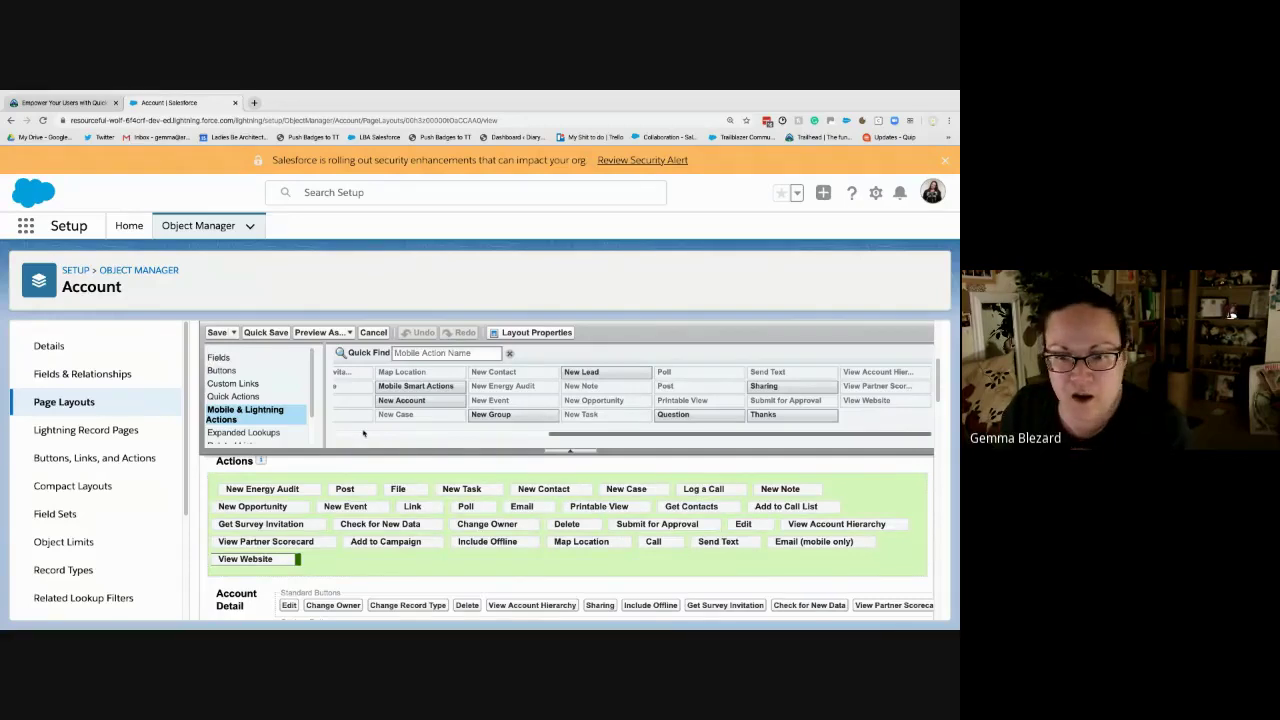
{"action": "left_click", "coordinate": [395, 433]}
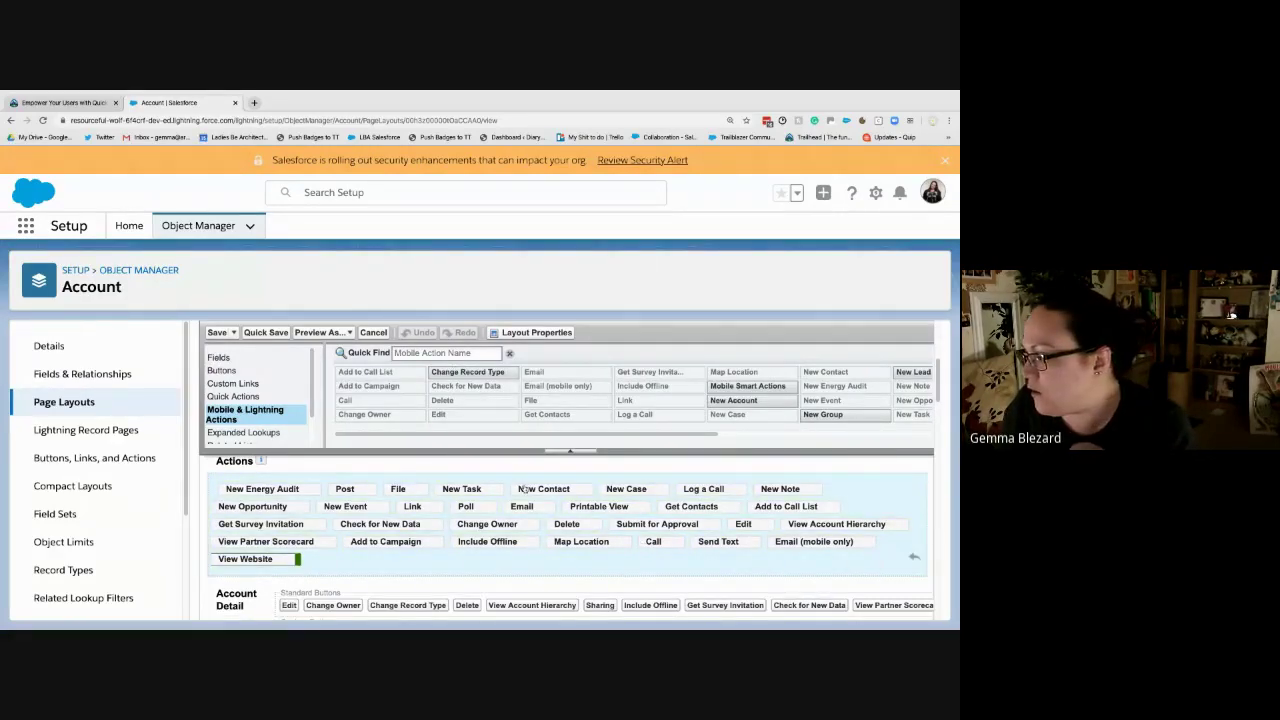
{"action": "left_click_drag", "start_coordinate": [691, 454], "coordinate": [660, 500]}
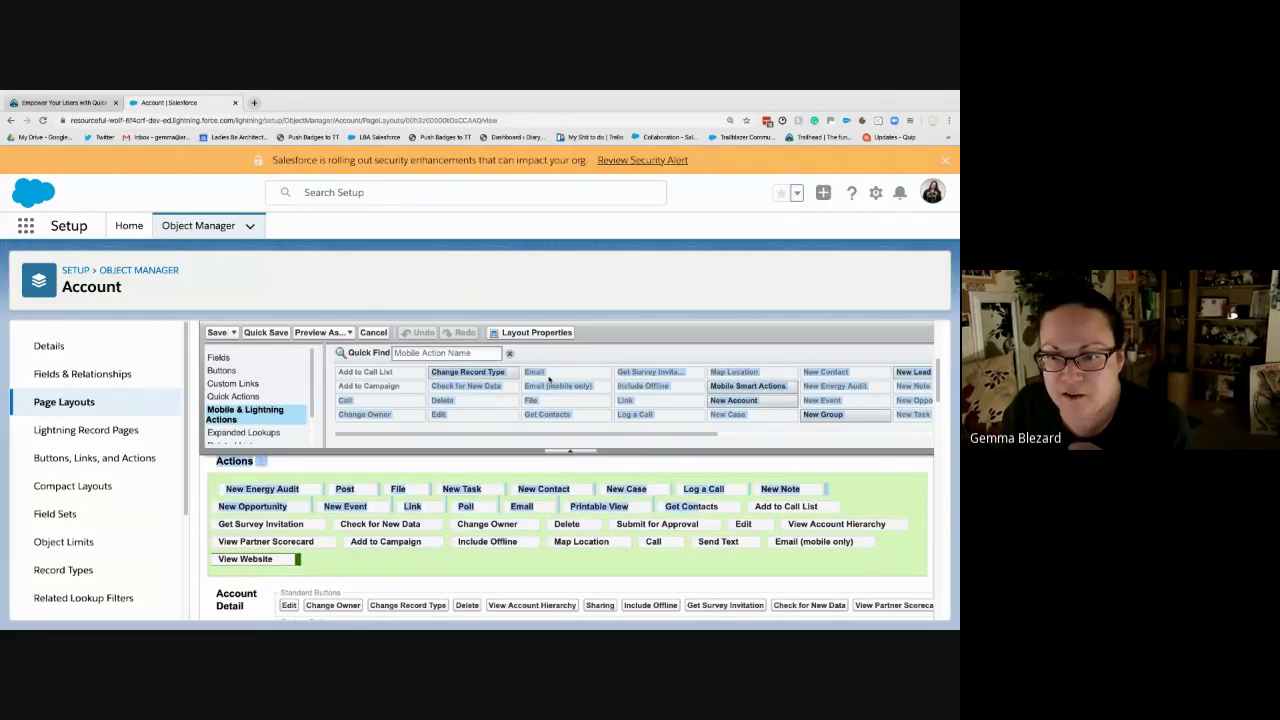
{"action": "scroll", "coordinate": [572, 541], "scroll_direction": "down", "scroll_amount": 1}
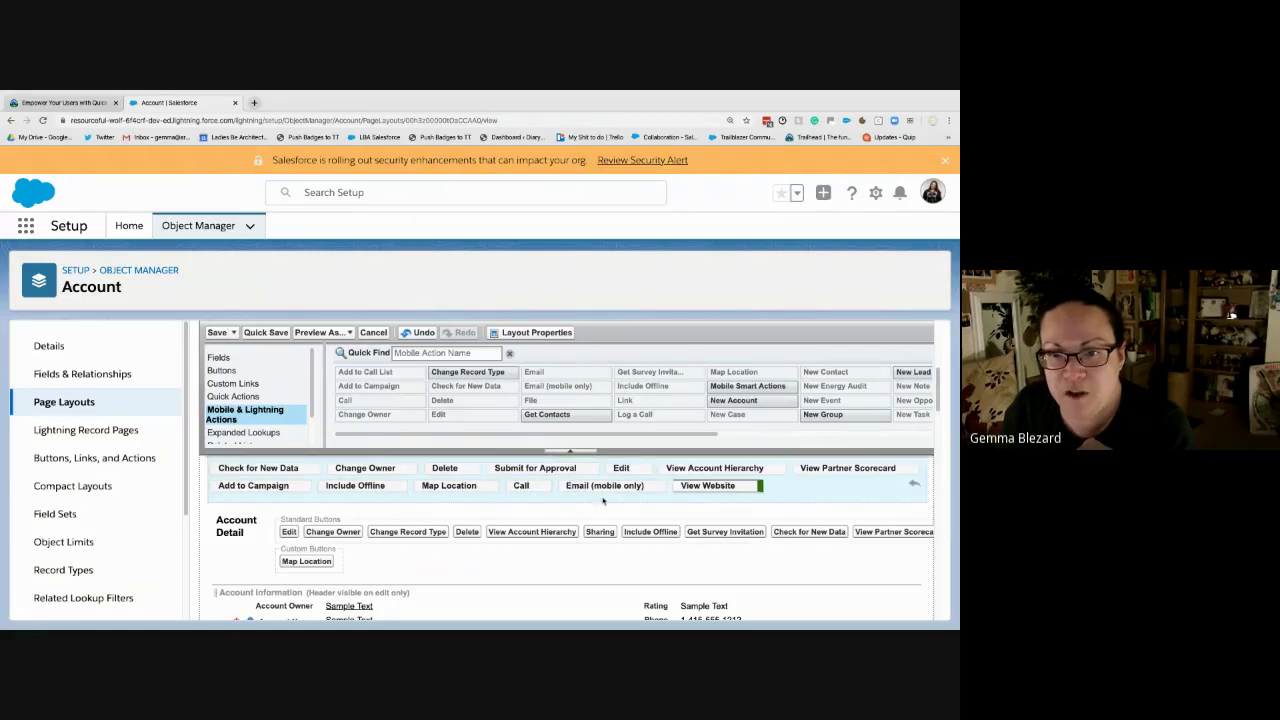
{"action": "scroll", "coordinate": [603, 500], "scroll_direction": "up", "scroll_amount": 1}
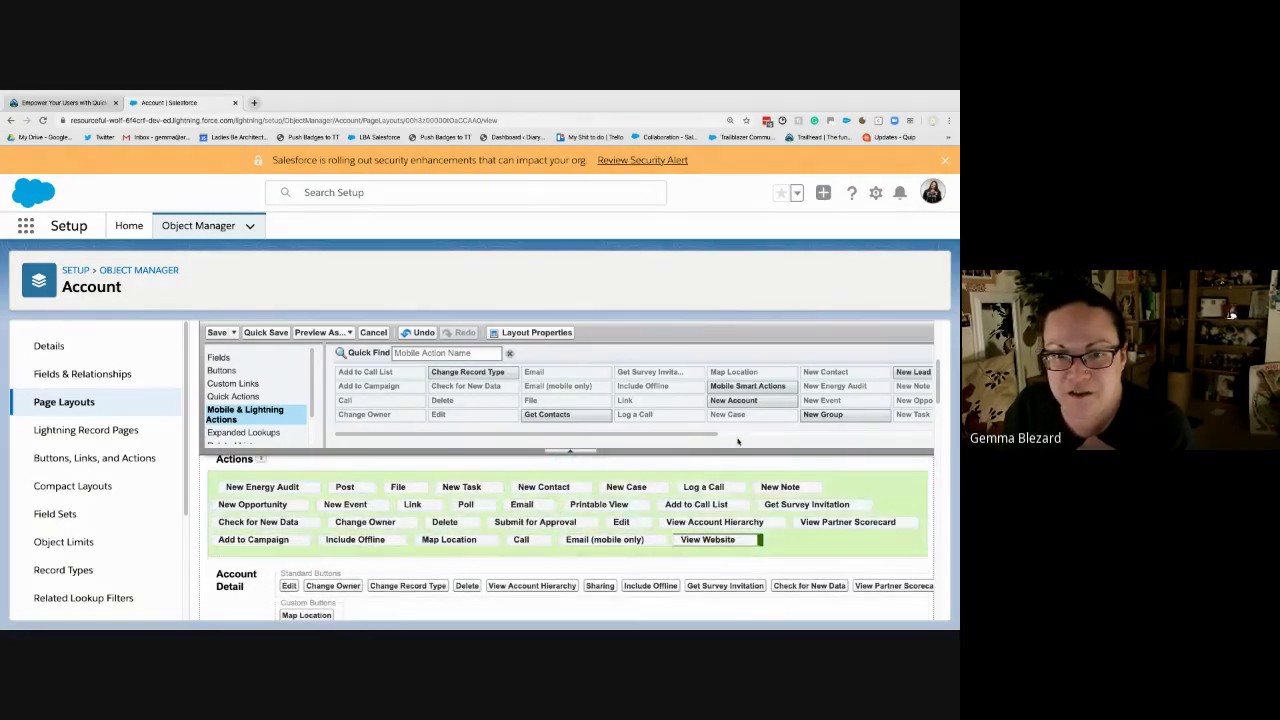
{"action": "left_click_drag", "start_coordinate": [705, 436], "coordinate": [901, 431]}
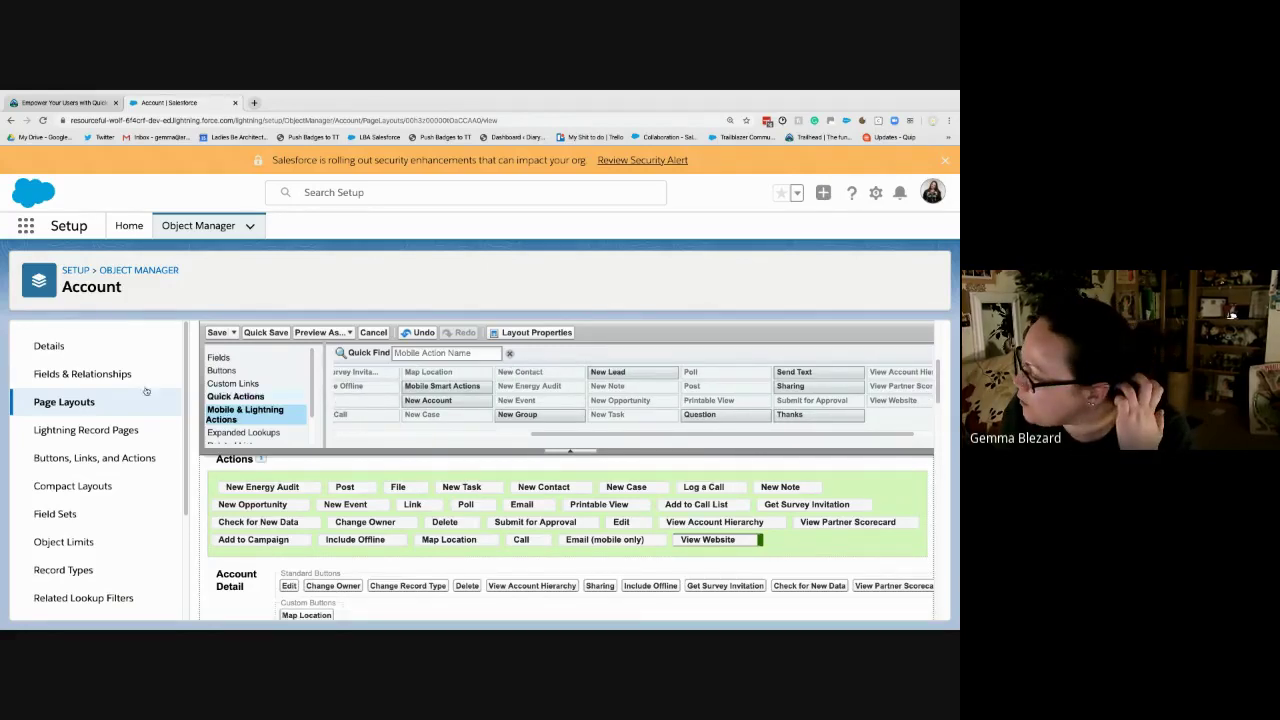
- Check the removed actions against the Trailhead cleanup list, and save and close the Account Layout
{"action": "left_click", "coordinate": [268, 333]}
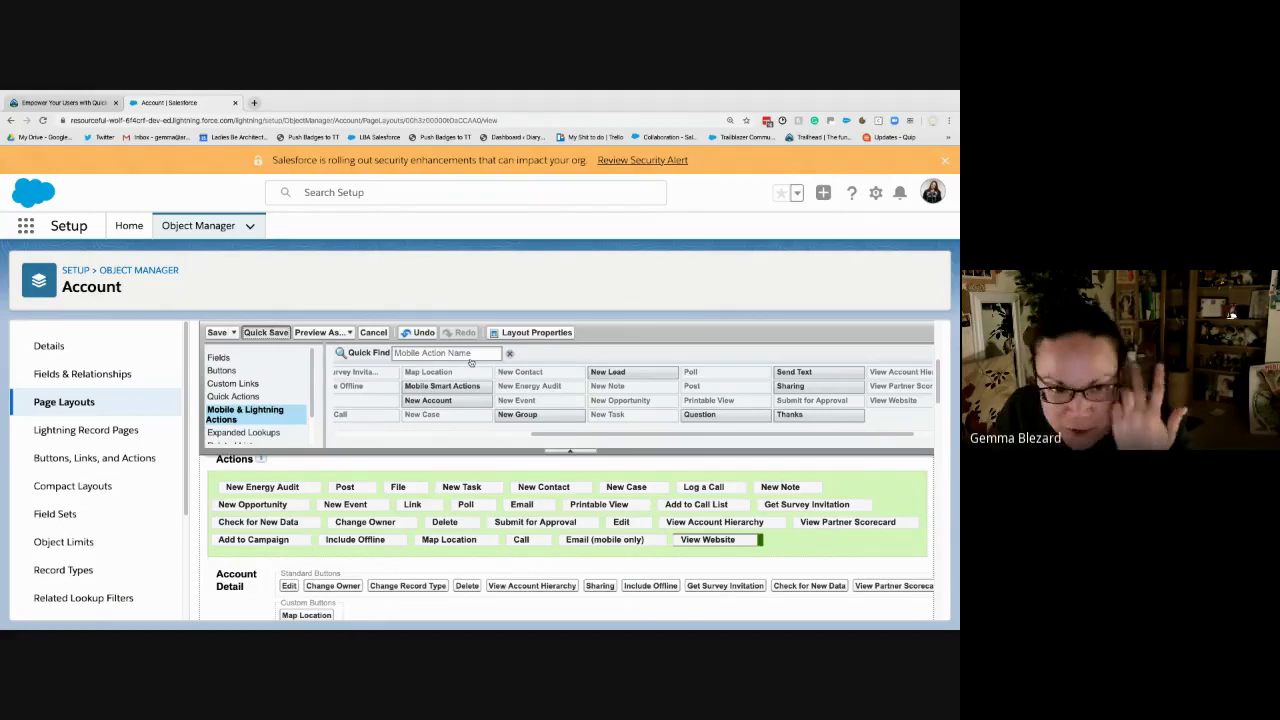
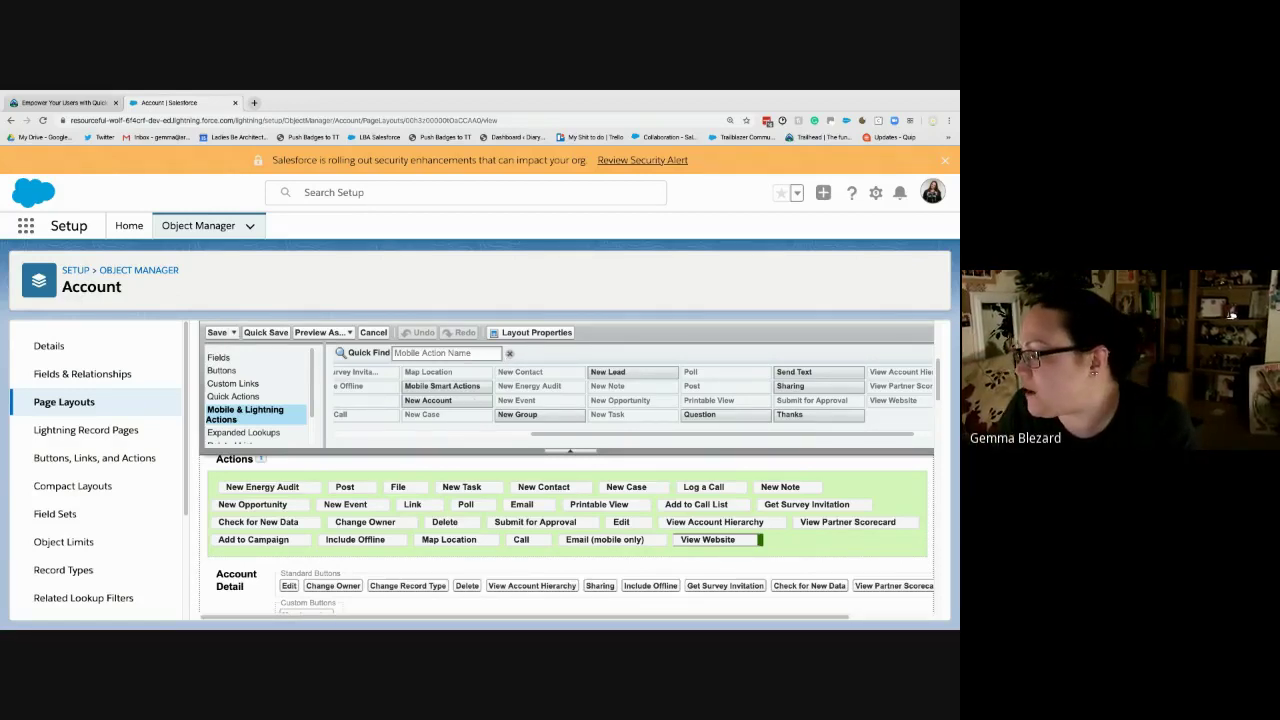
{"action": "left_click", "coordinate": [265, 332]}
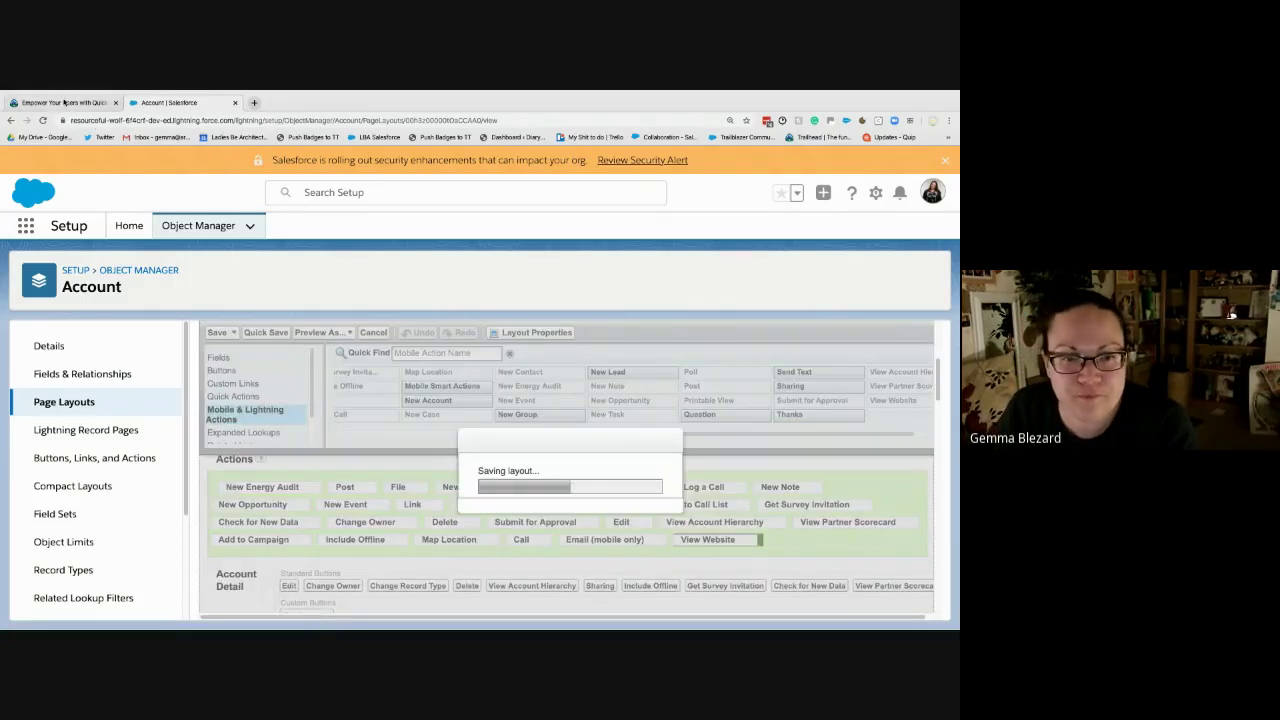
{"action": "left_click", "coordinate": [63, 102]}
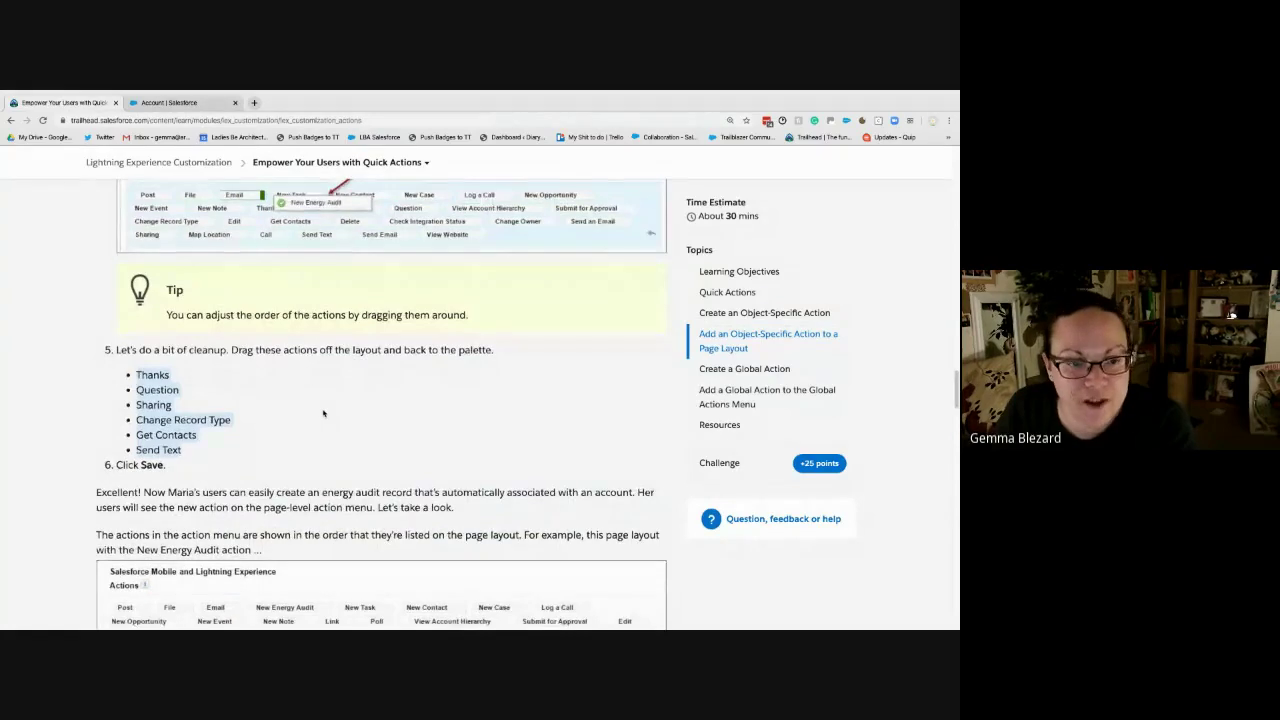
{"action": "scroll", "coordinate": [301, 413], "scroll_direction": "down", "scroll_amount": 1}
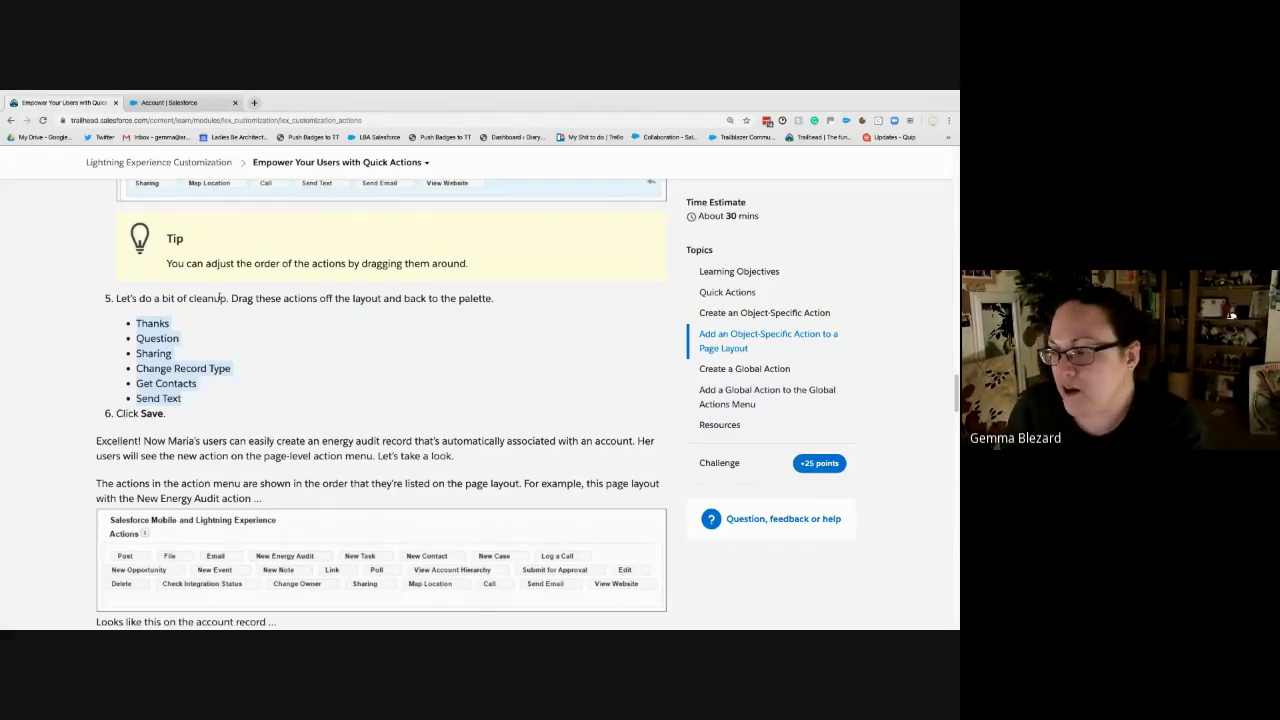
{"action": "left_click", "coordinate": [223, 106]}
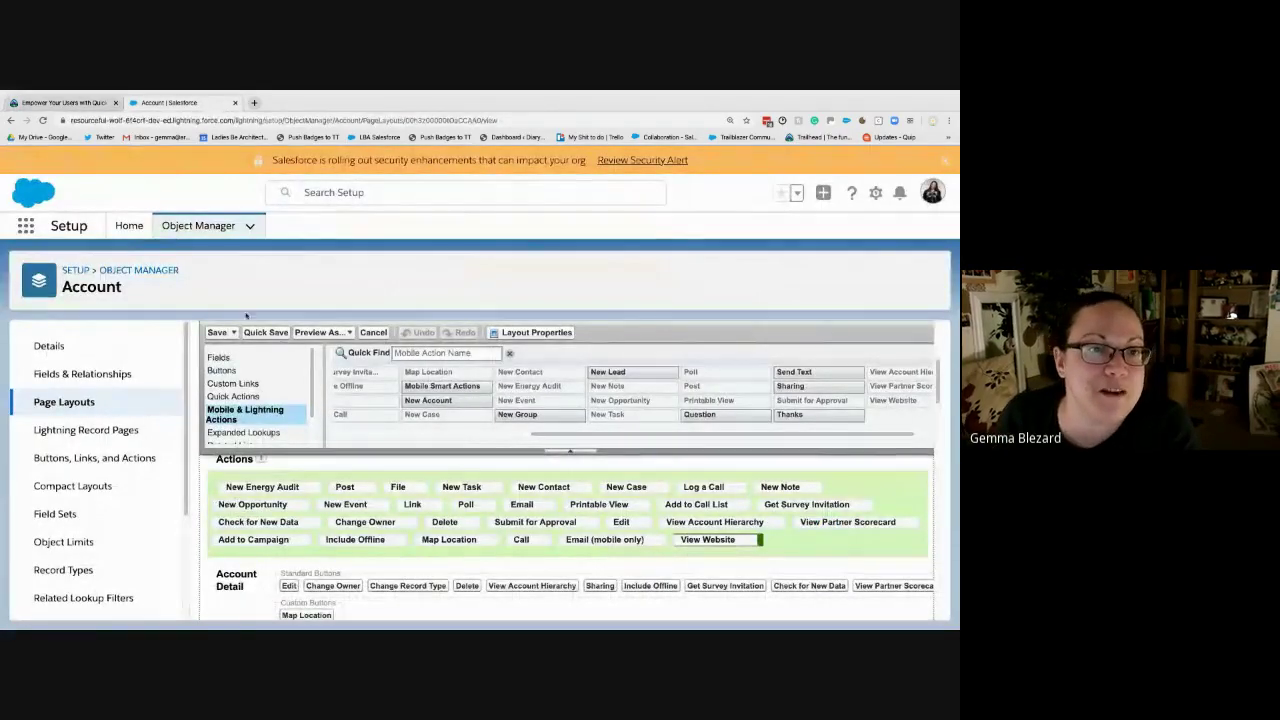
{"action": "left_click", "coordinate": [218, 333]}
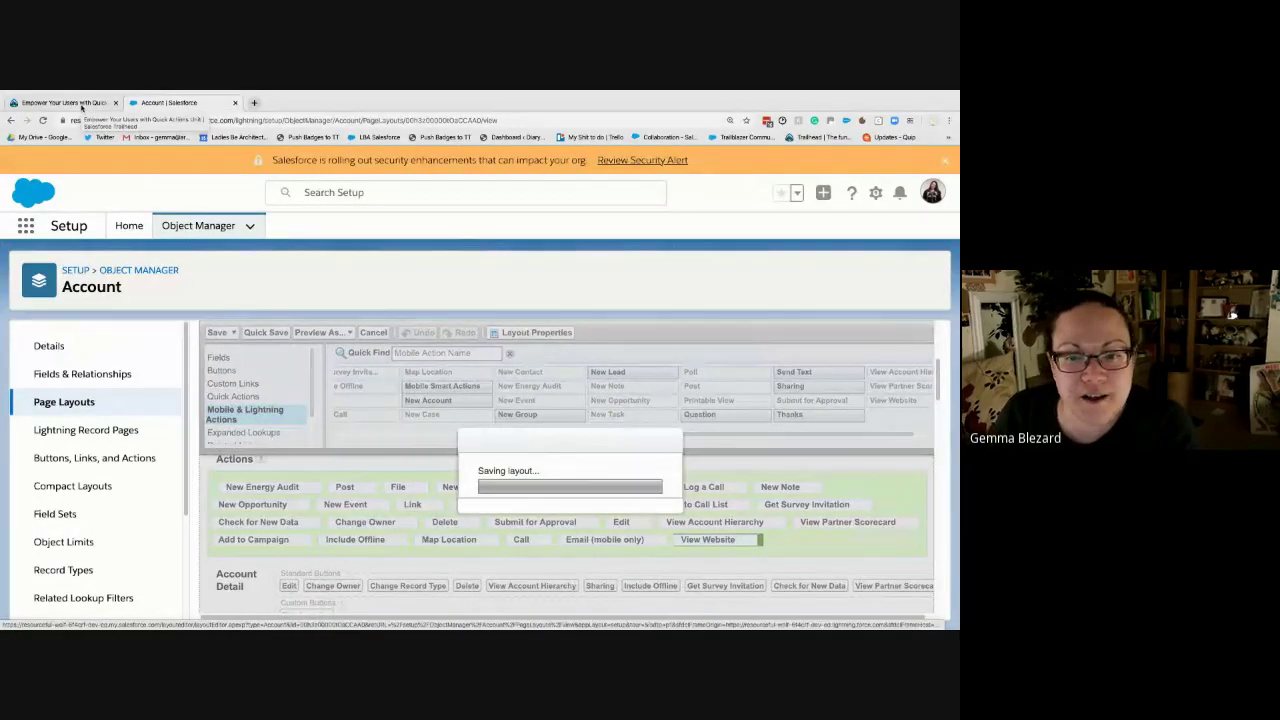
- Read the Trailhead explanation and note on how page layout actions appear on the account record
{"action": "left_click", "coordinate": [83, 104]}
{"action": "scroll", "coordinate": [263, 415], "scroll_direction": "down", "scroll_amount": 1}
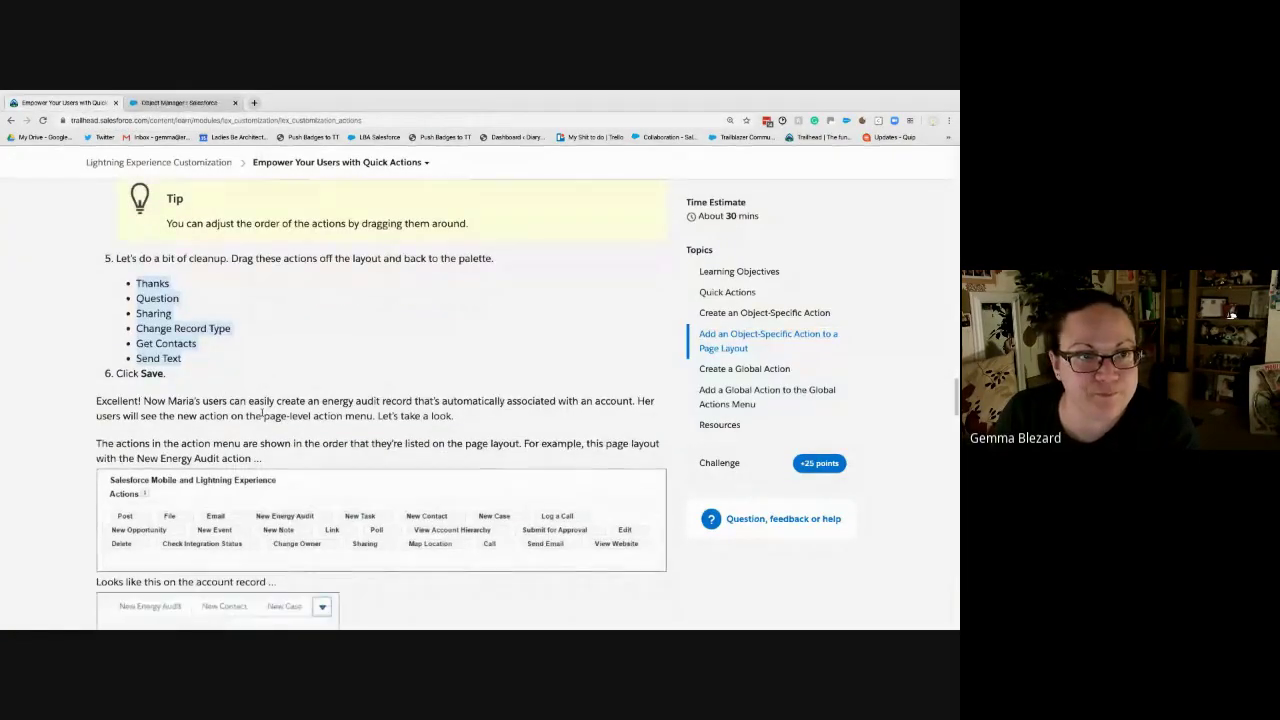
{"action": "left_click", "coordinate": [163, 414]}
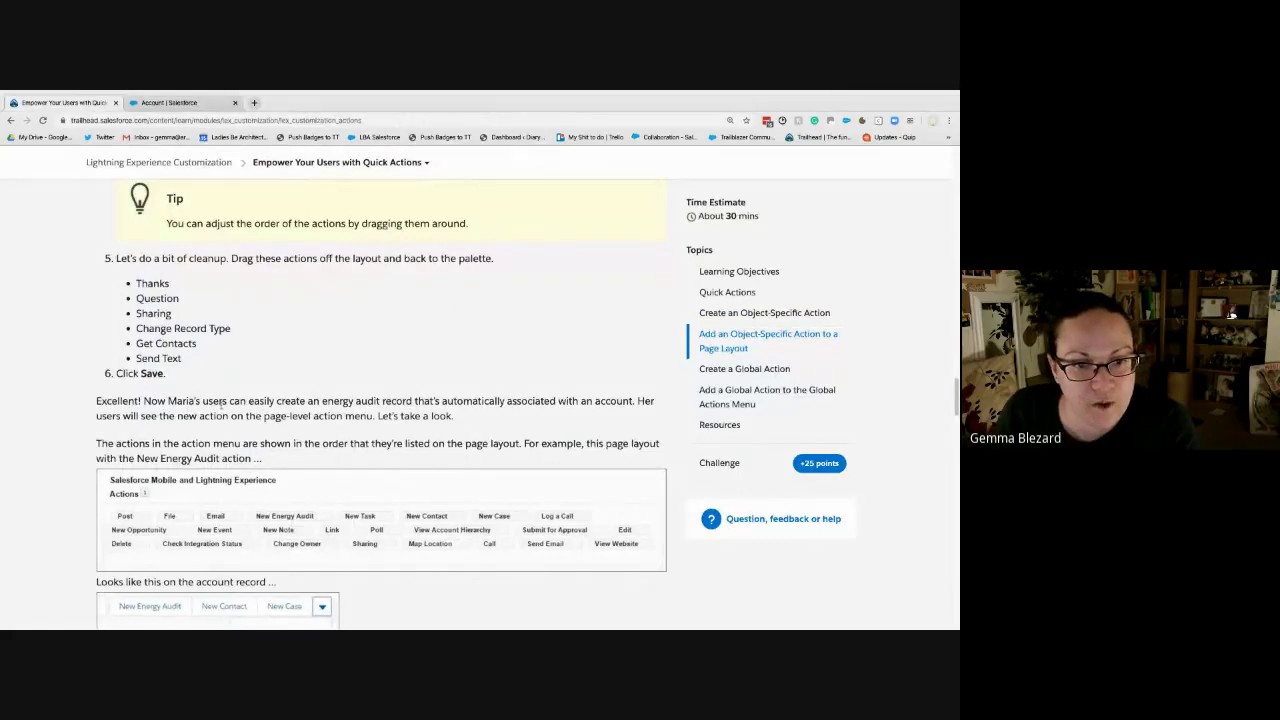
{"action": "scroll", "coordinate": [221, 401], "scroll_direction": "down", "scroll_amount": 2}
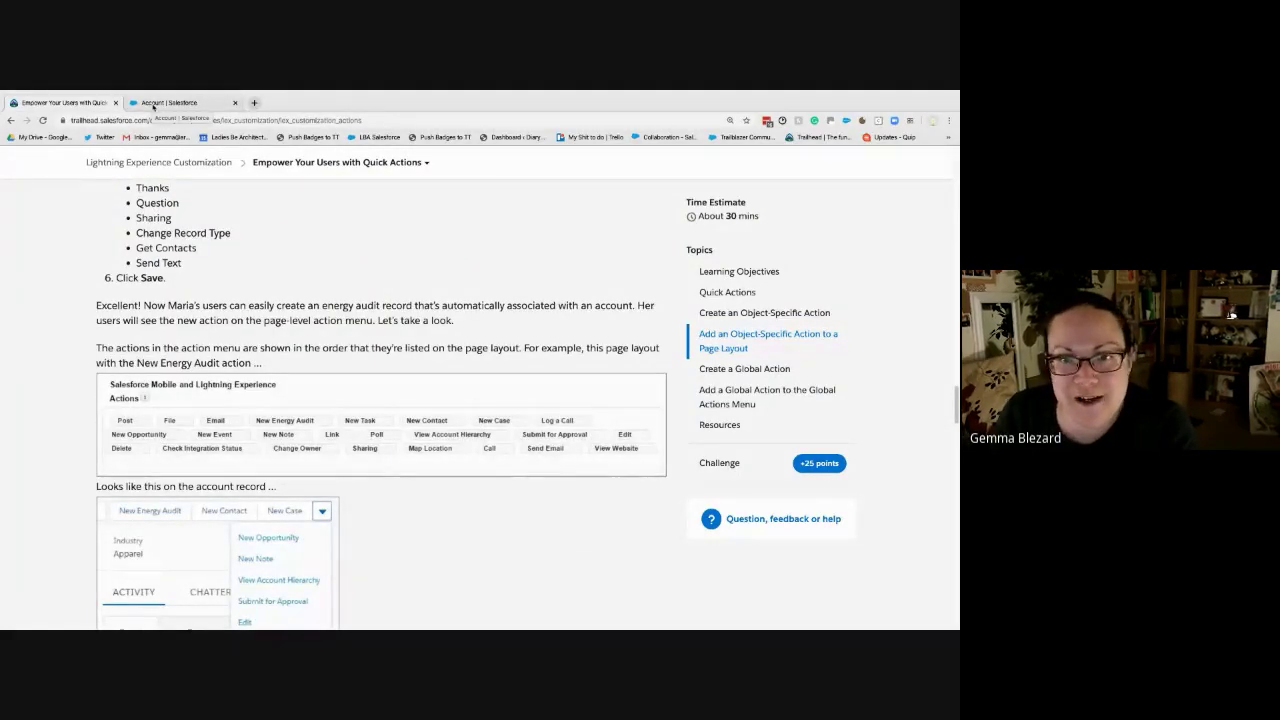
{"action": "scroll", "coordinate": [297, 312], "scroll_direction": "down", "scroll_amount": 5}
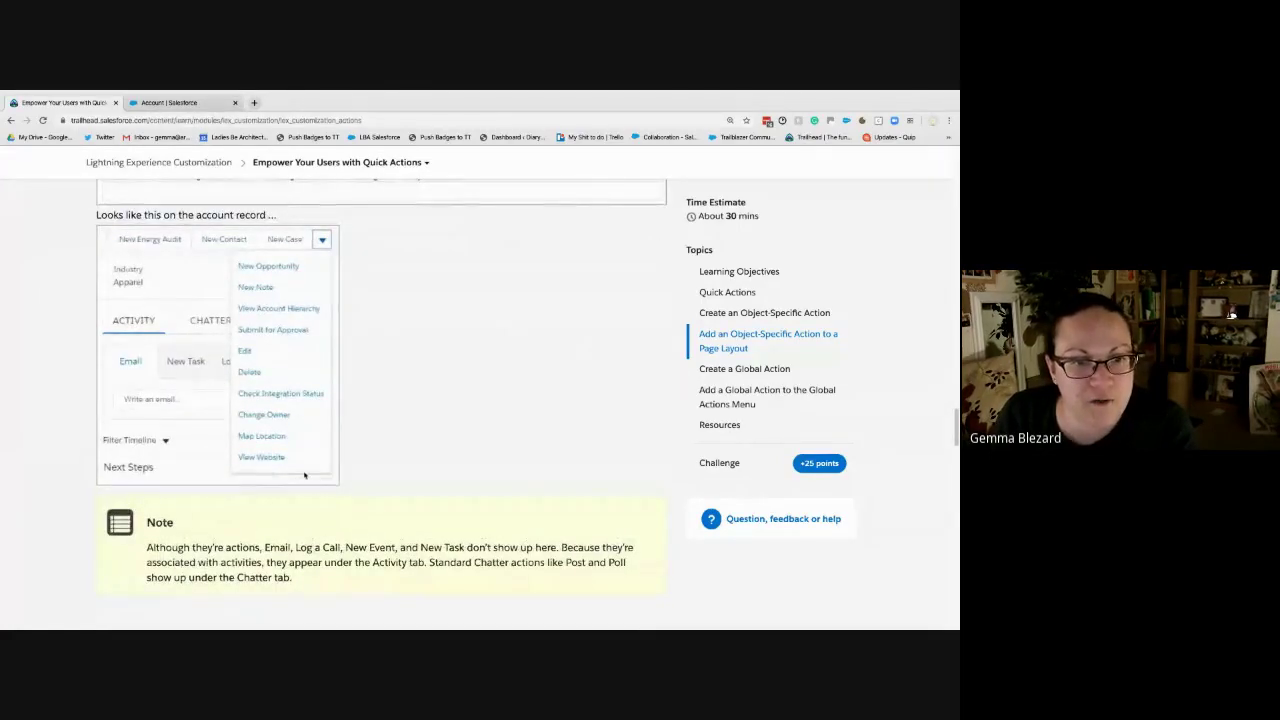
{"action": "scroll", "coordinate": [307, 457], "scroll_direction": "up", "scroll_amount": 1}
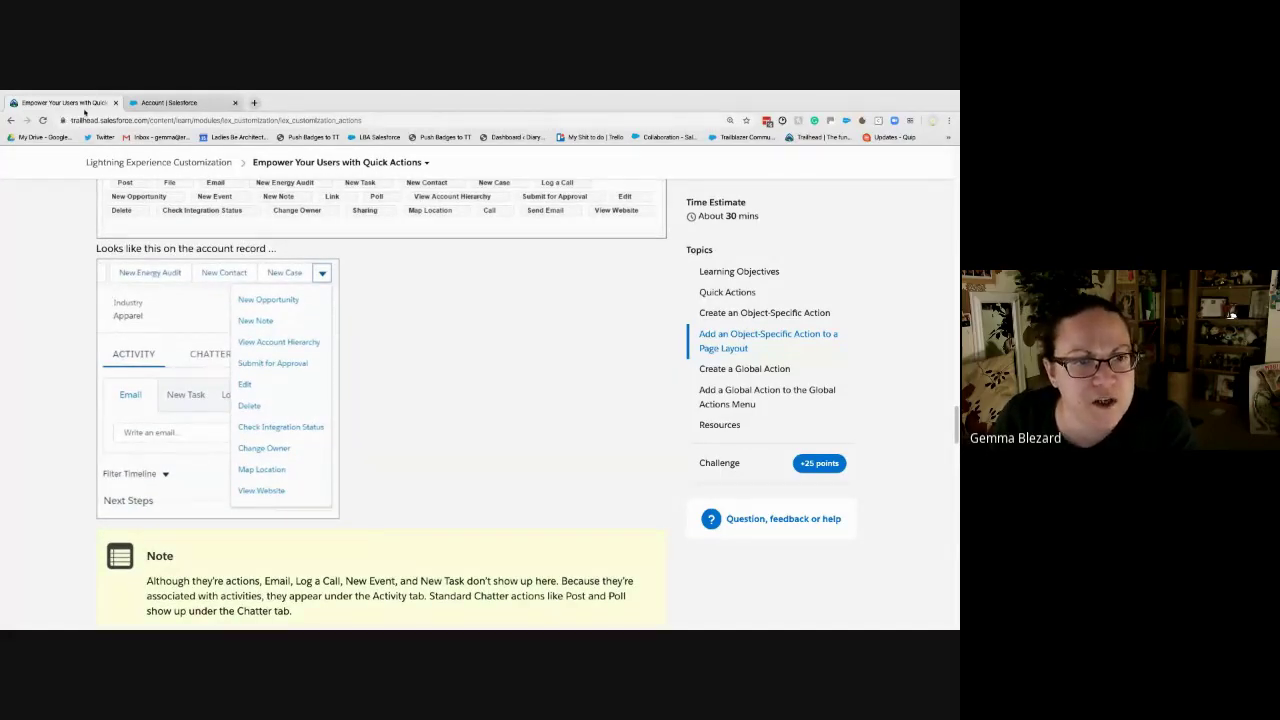
- Return to the Salesforce org and open the Contacts item by searching the App Launcher for "contact"
{"action": "left_click", "coordinate": [170, 102]}
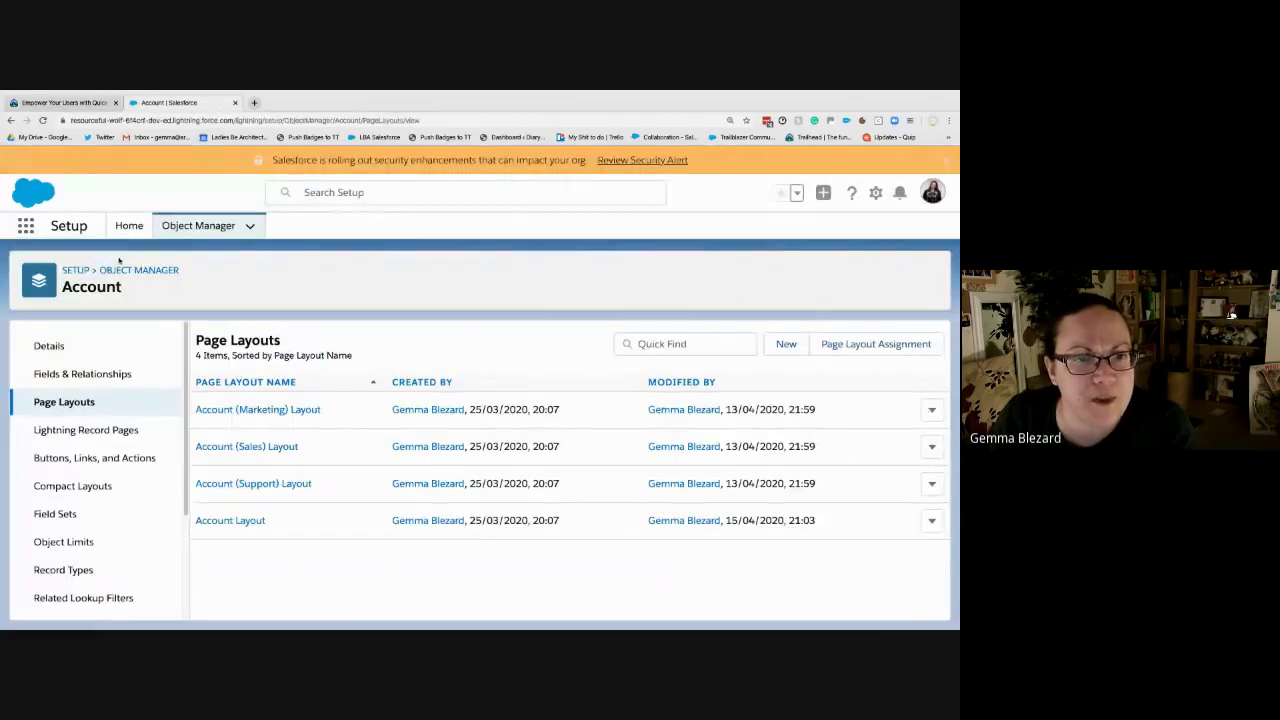
{"action": "left_click", "coordinate": [26, 226]}
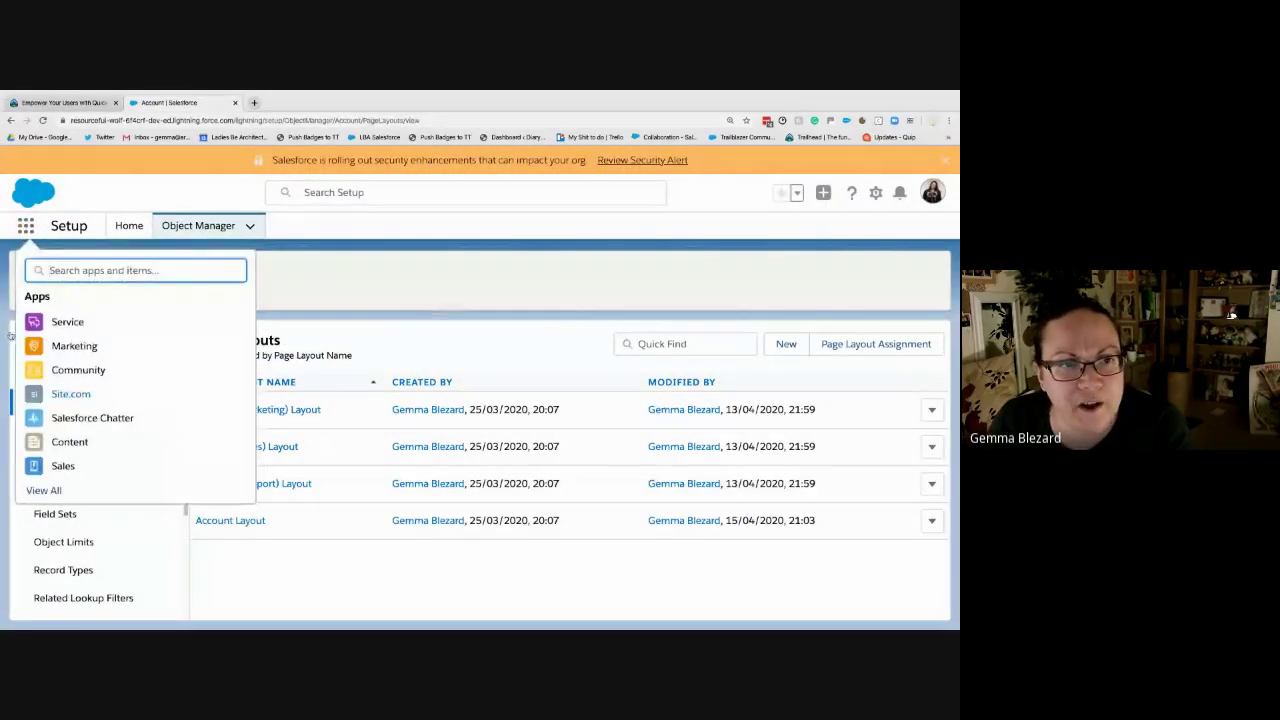
{"action": "type", "text": "contact"}
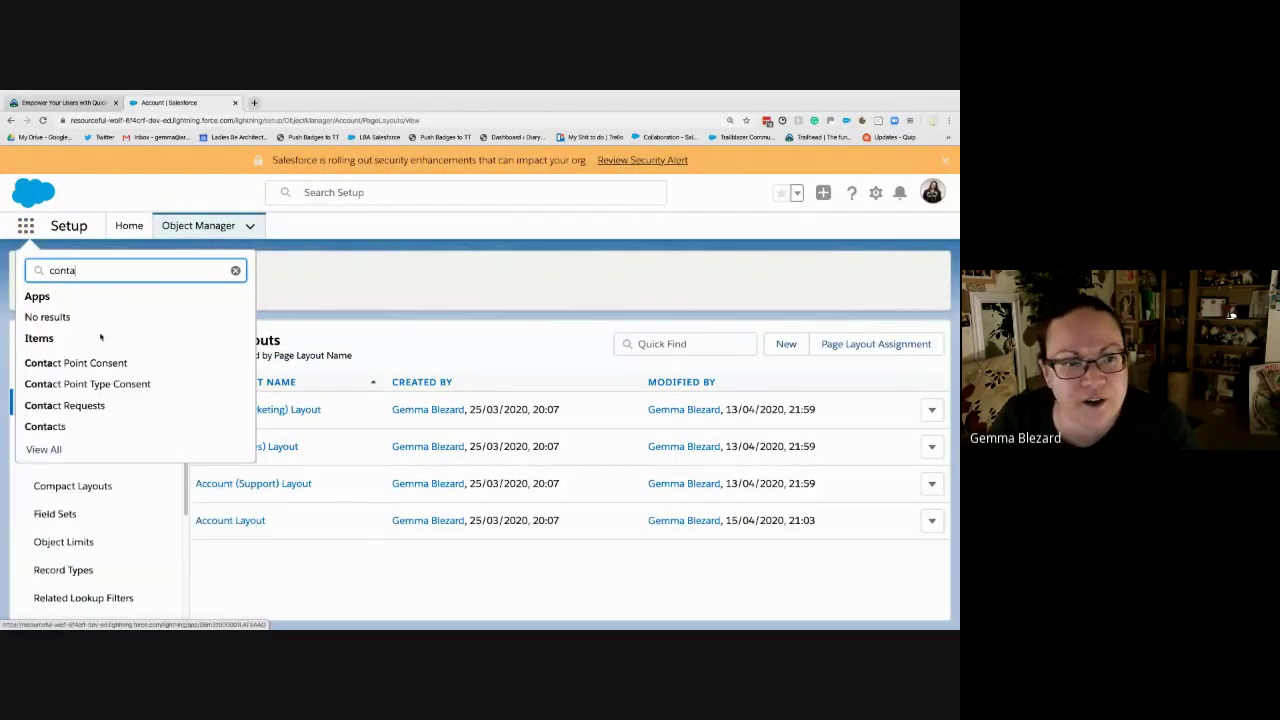
{"action": "left_click", "coordinate": [50, 426]}
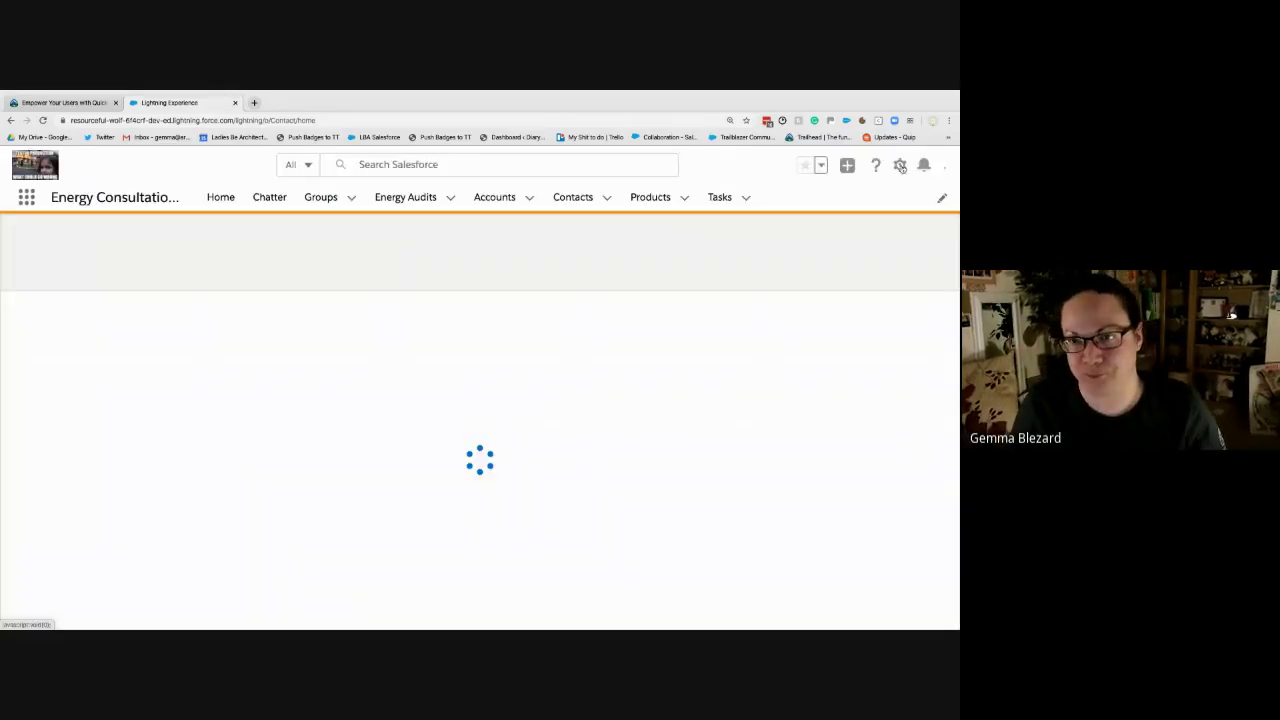
- Open Setup in a separate browser tab, keeping the Contacts list open
{"action": "left_click", "coordinate": [900, 166]}
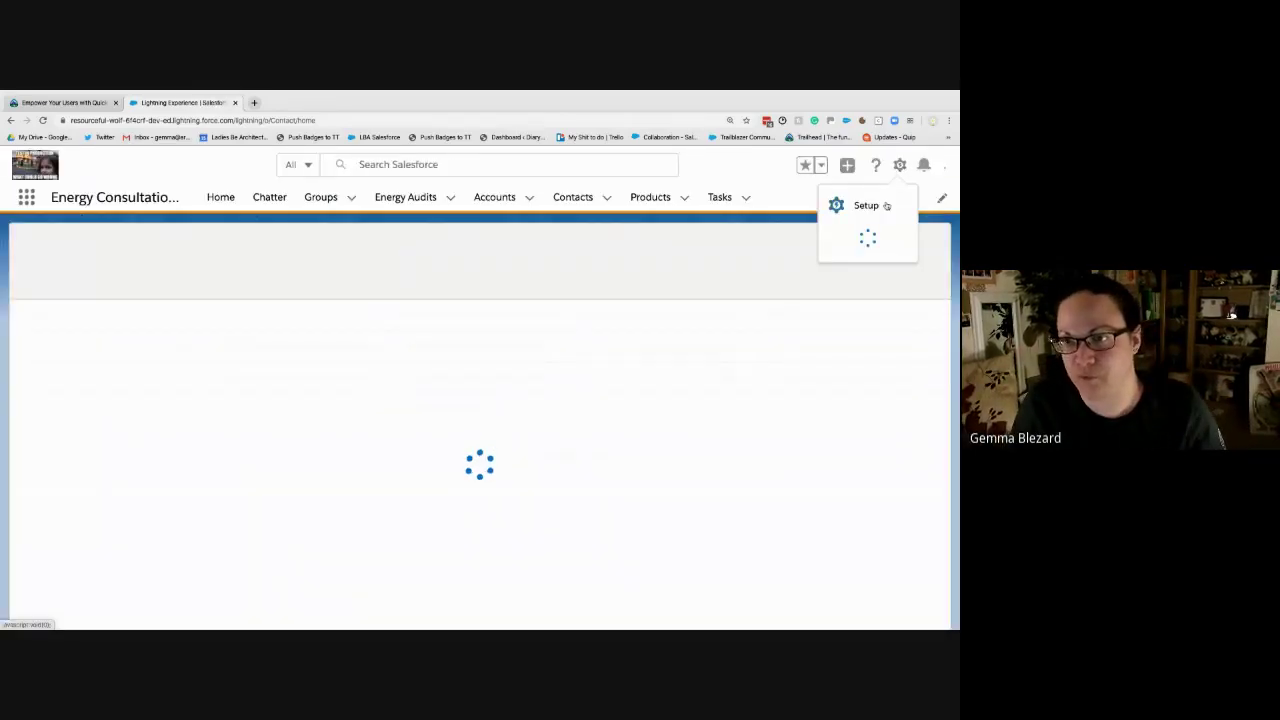
{"action": "right_click", "coordinate": [884, 205]}
{"action": "key", "text": "Escape"}
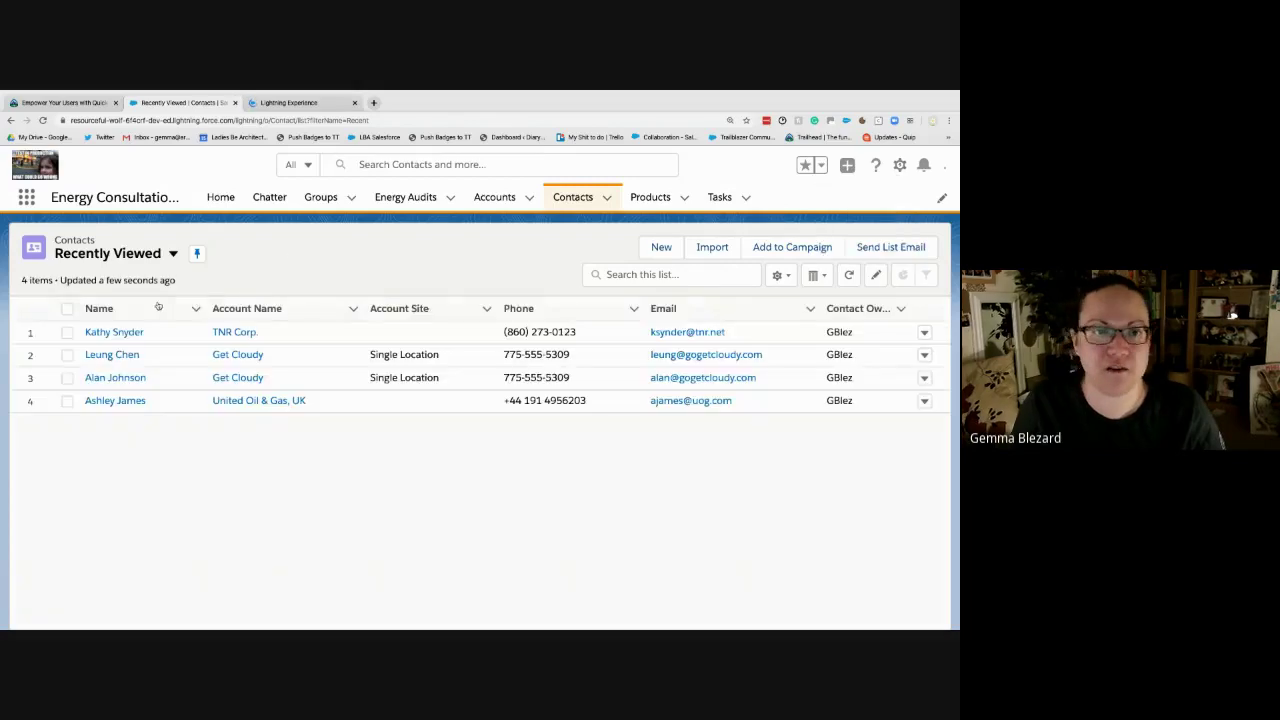
- Open the TNR Corp. contact from the Recently Viewed list and look at its additional record actions
{"action": "left_click_drag", "start_coordinate": [116, 332], "coordinate": [550, 290]}
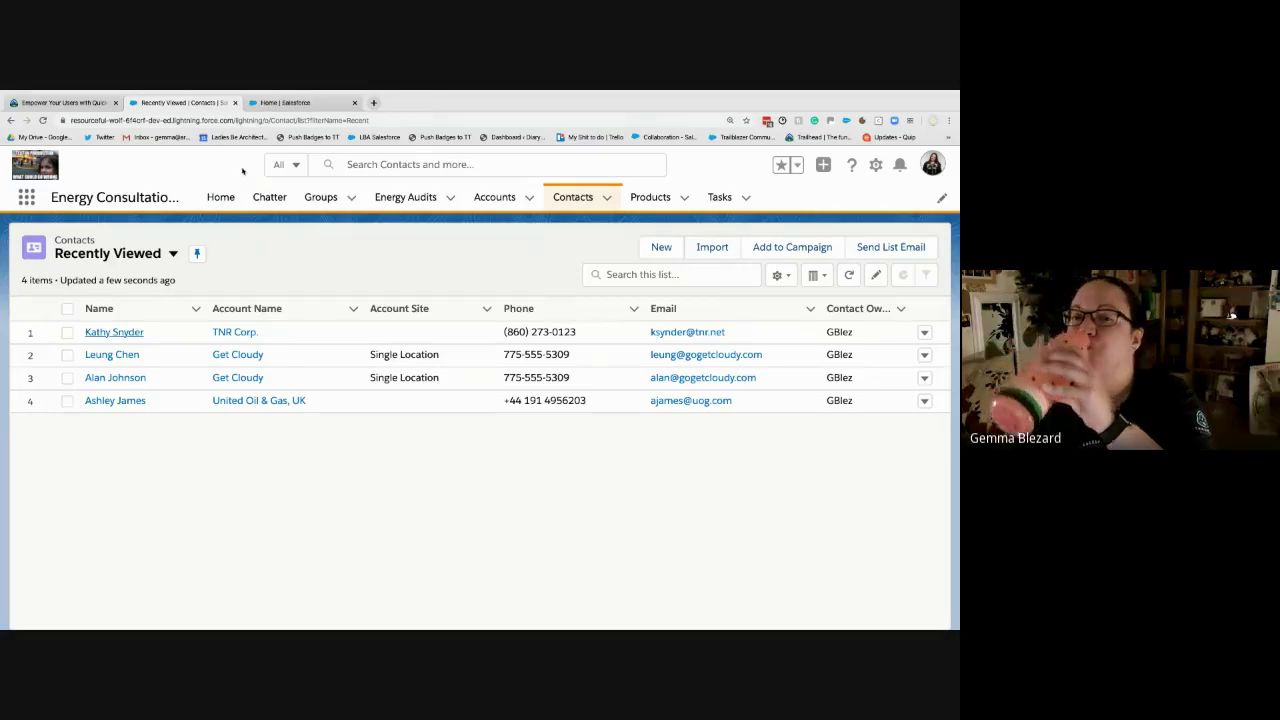
{"action": "left_click", "coordinate": [122, 336]}
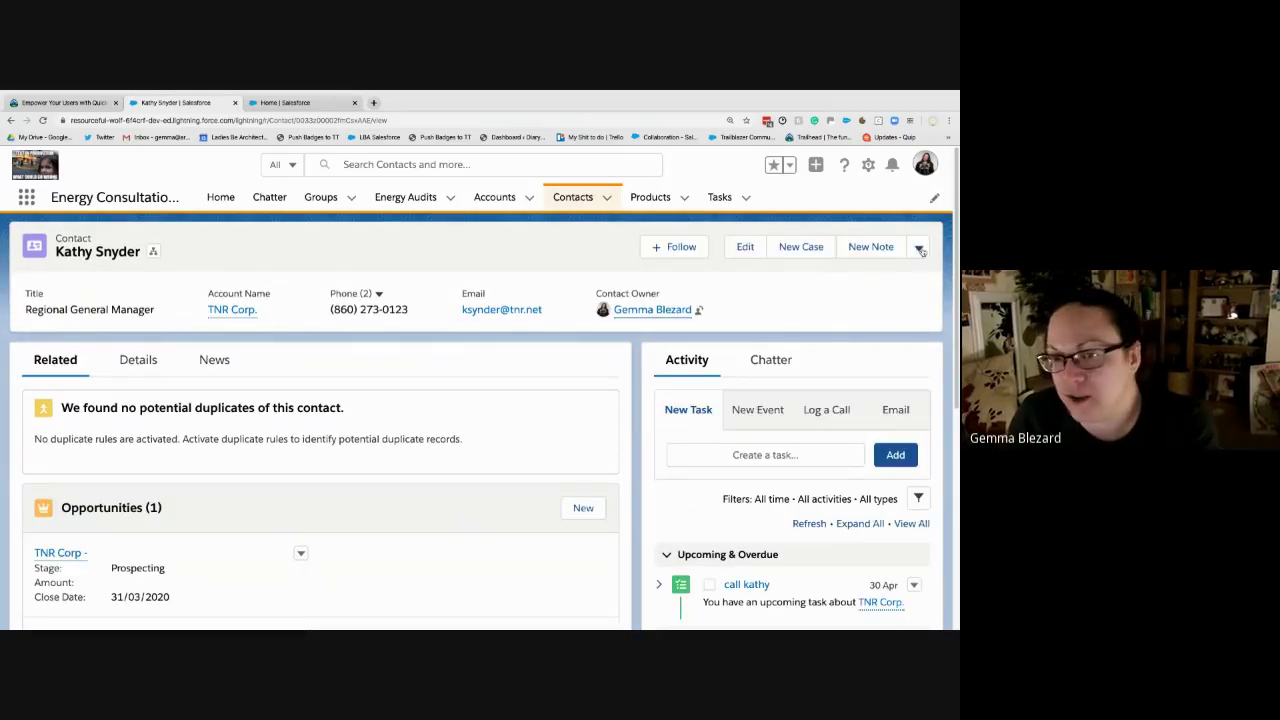
{"action": "left_click", "coordinate": [920, 248]}
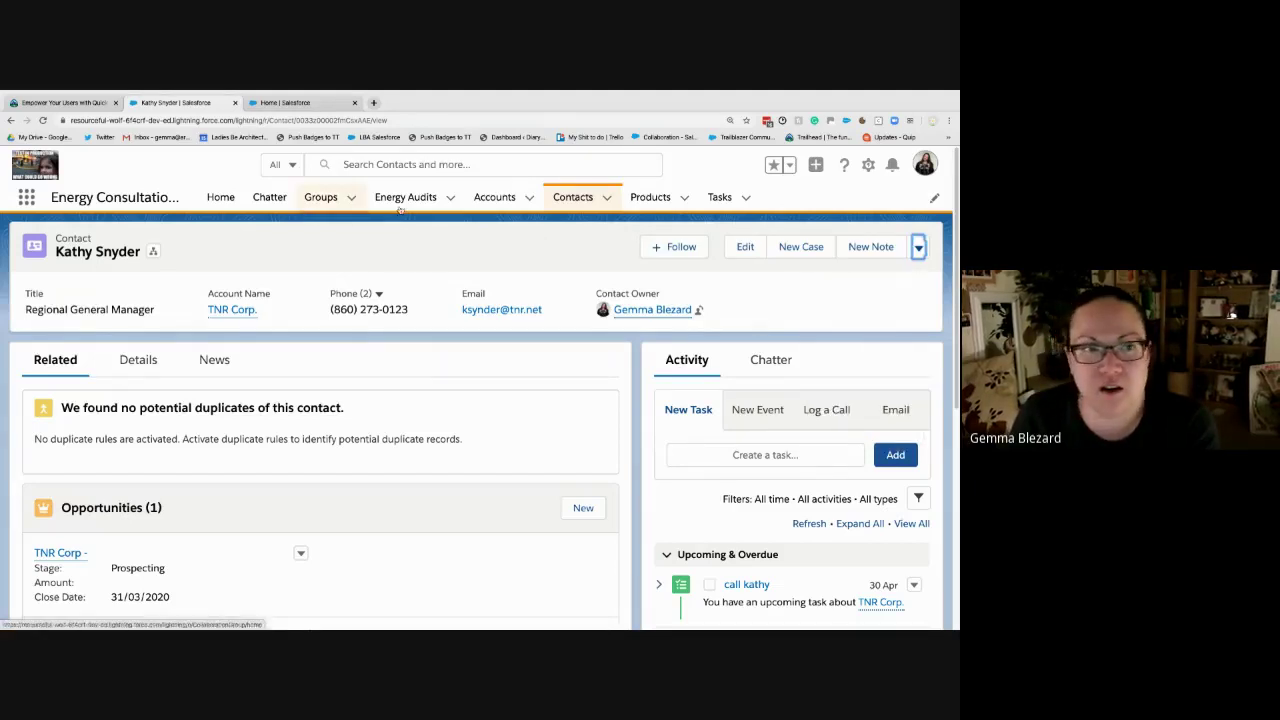
- Open the sForce account, start its New Energy Audit action and check the prefilled Account value
{"action": "left_click", "coordinate": [479, 203]}
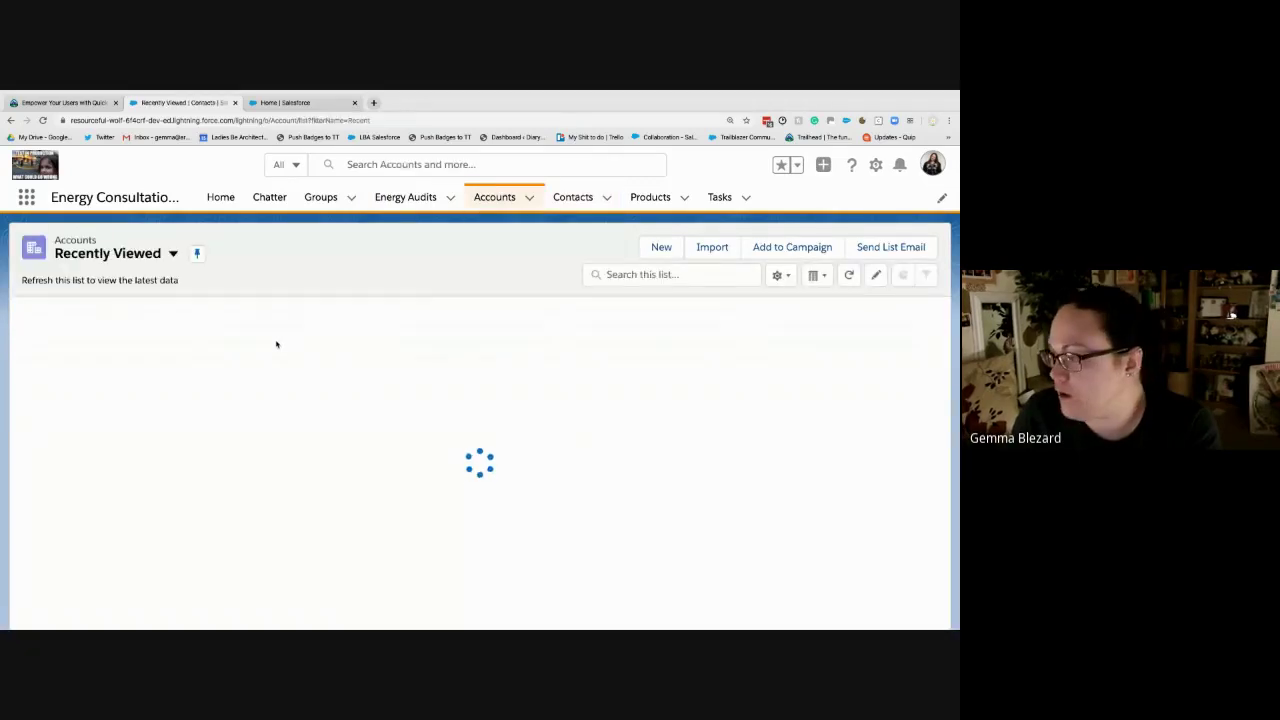
{"action": "left_click", "coordinate": [99, 332]}
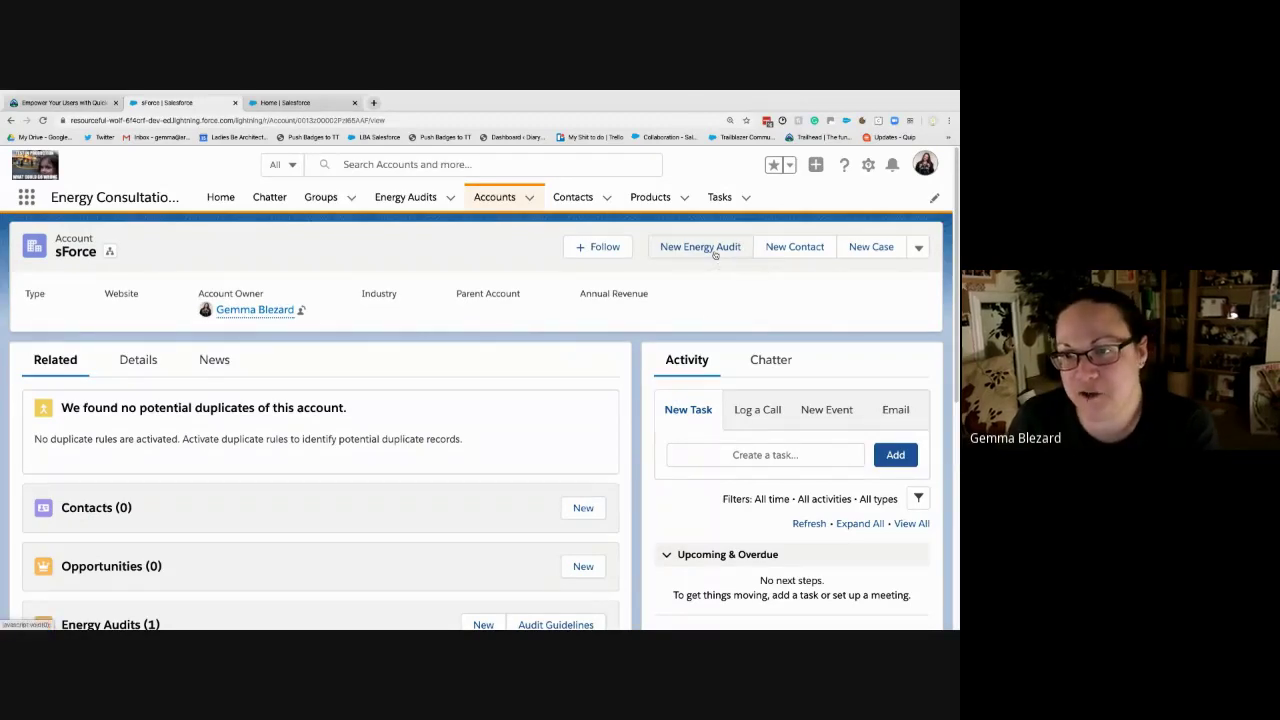
{"action": "left_click", "coordinate": [715, 248]}
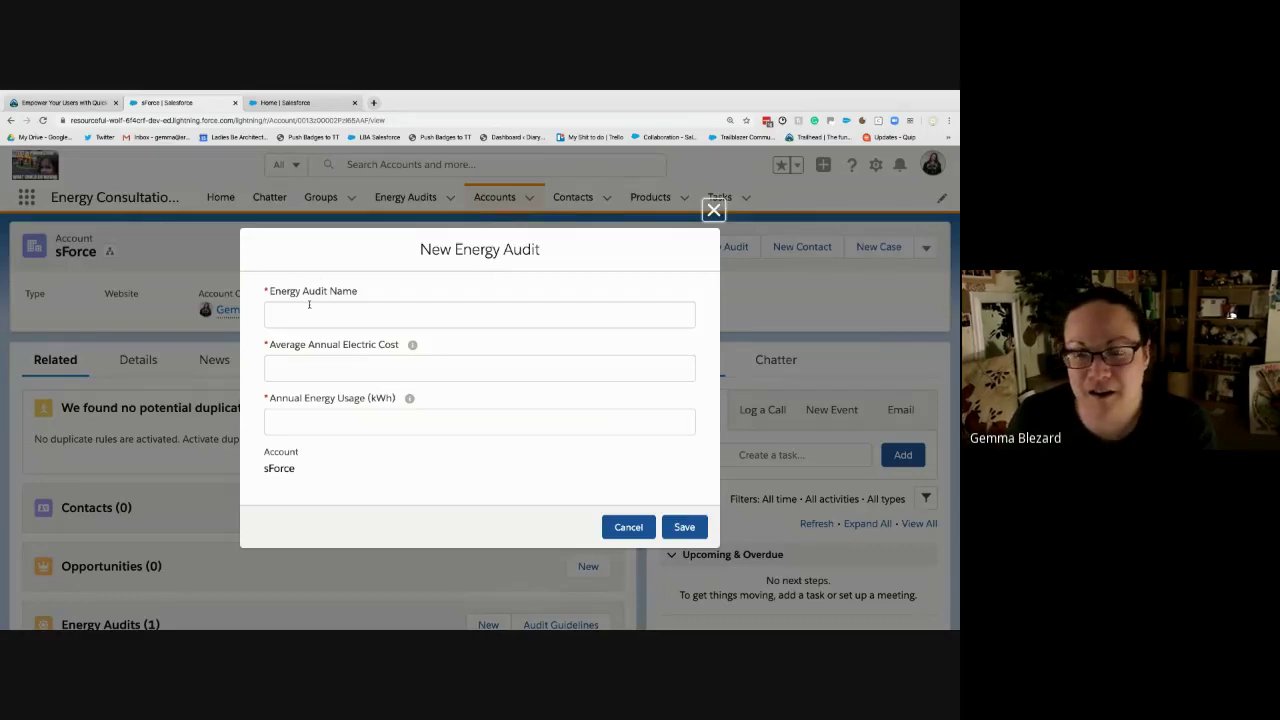
{"action": "left_click", "coordinate": [518, 309]}
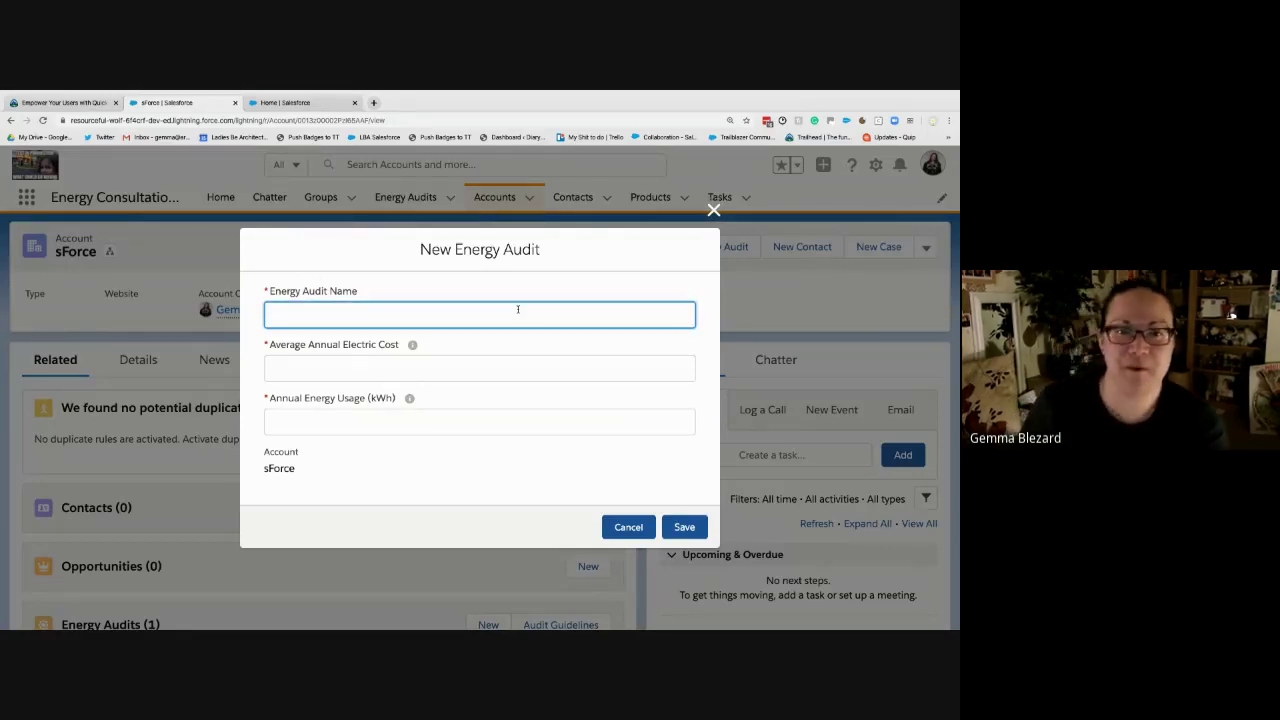
{"action": "left_click", "coordinate": [292, 468]}
{"action": "left_click_drag", "start_coordinate": [292, 468], "coordinate": [264, 470]}
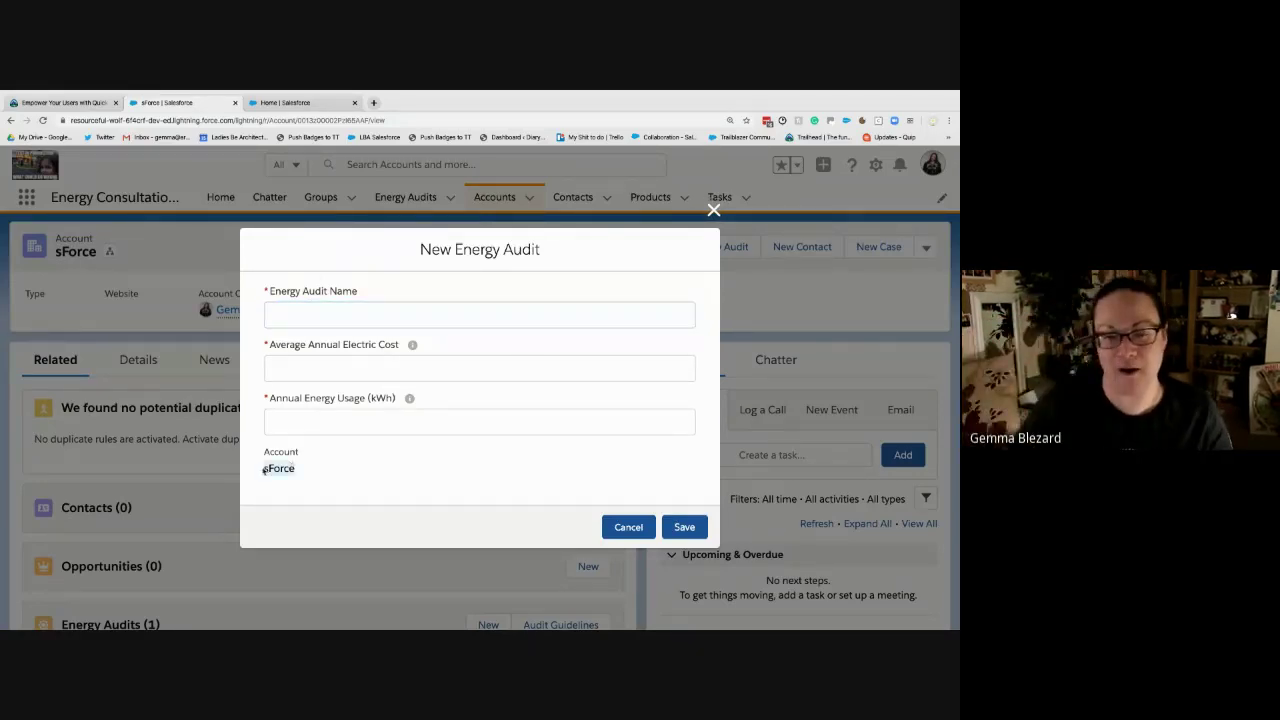
- Name the energy audit "test", set the average annual electric cost to 2 and the annual energy usage to 200 kWh, and save it
{"action": "left_click", "coordinate": [353, 315]}
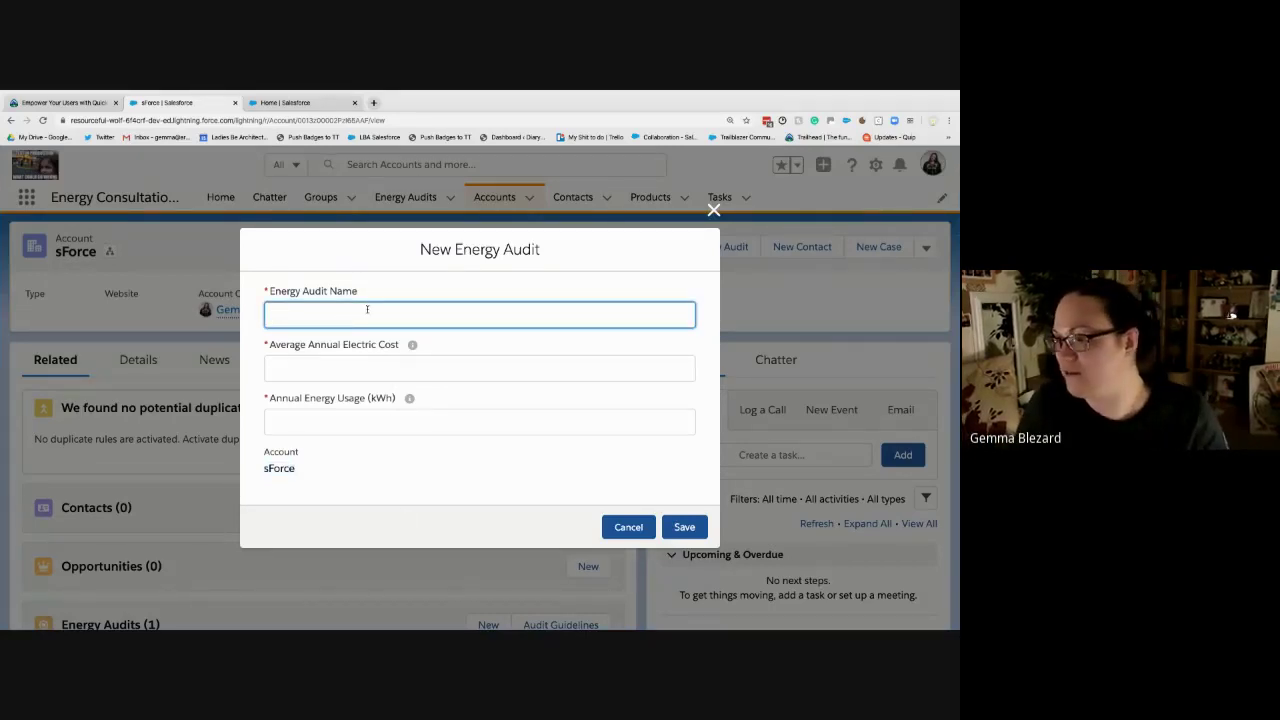
{"action": "type", "text": "test"}
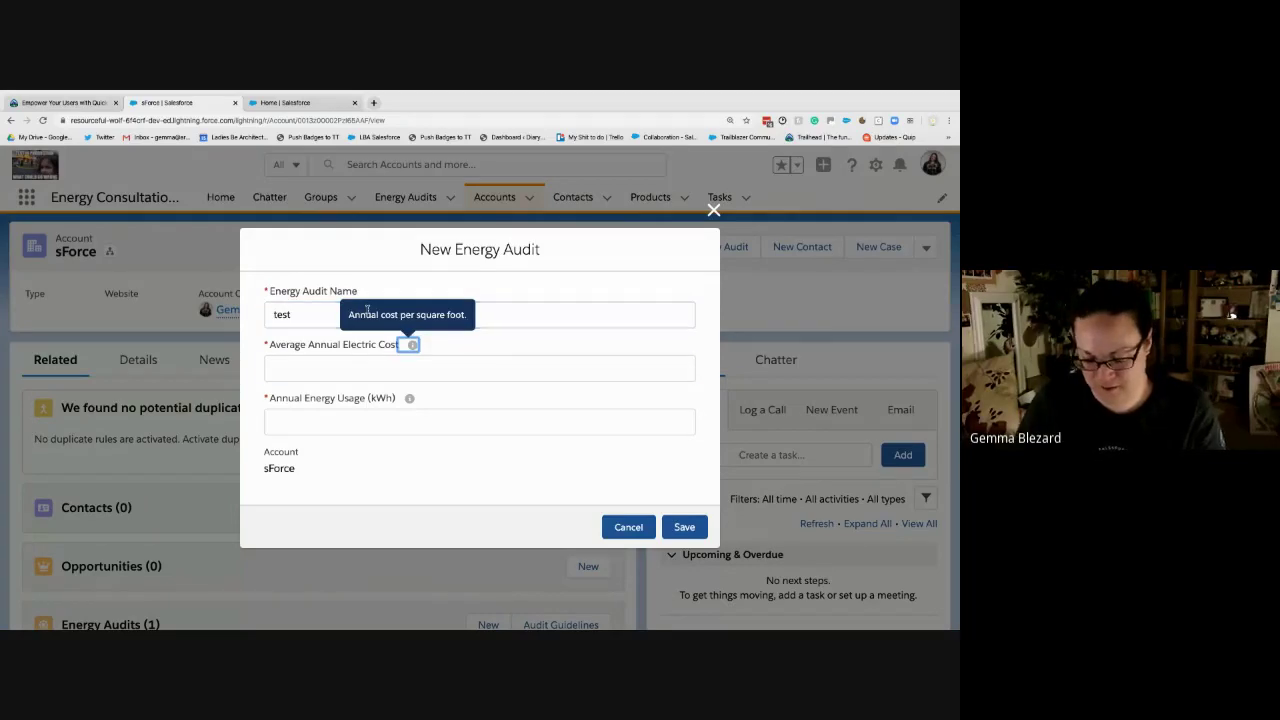
{"action": "key", "text": "Tab"}
{"action": "type", "text": "2"}
{"action": "key", "text": "Tab"}
{"action": "key", "text": "Tab"}
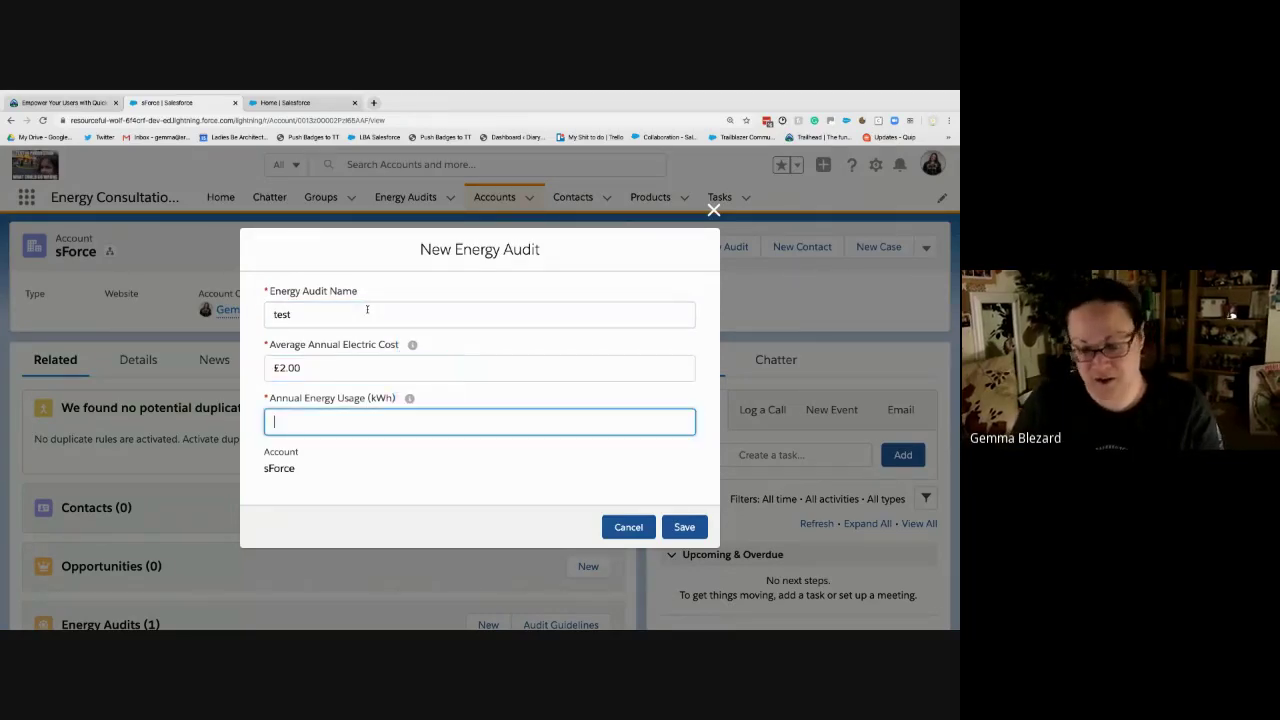
{"action": "type", "text": "200"}
{"action": "key", "text": "Tab"}
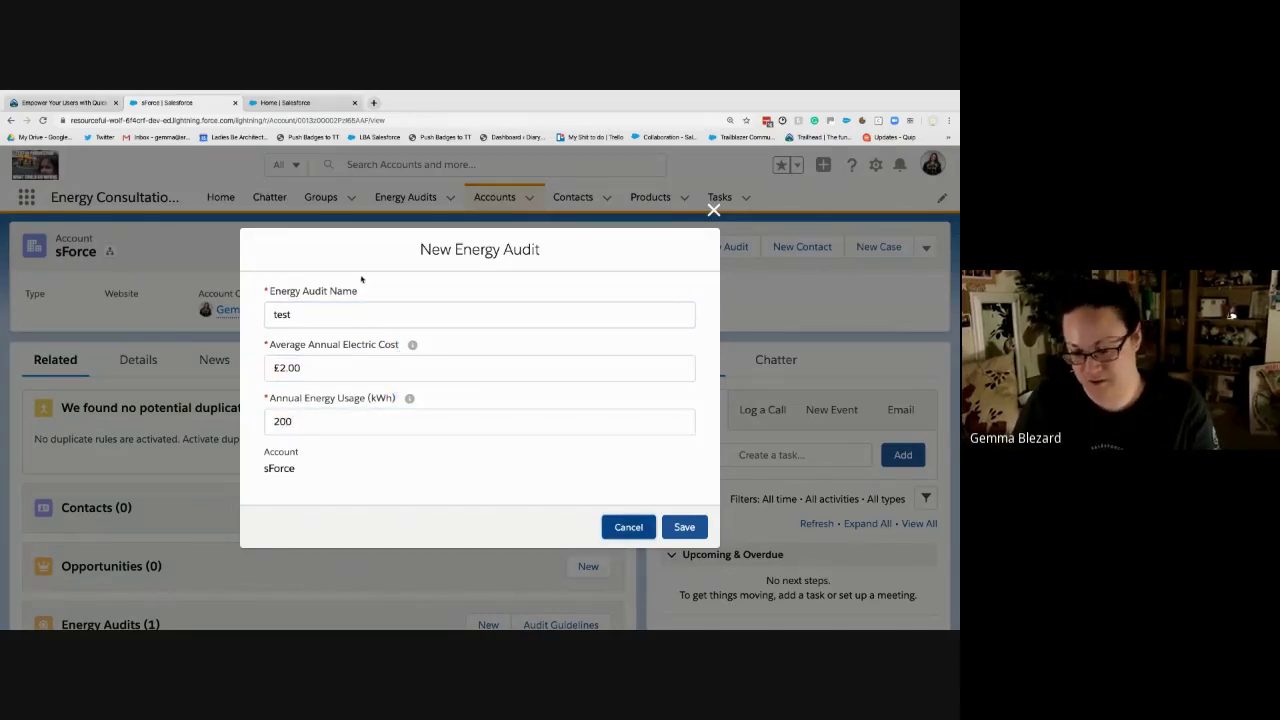
{"action": "key", "text": "Tab"}
{"action": "key", "text": "Return"}
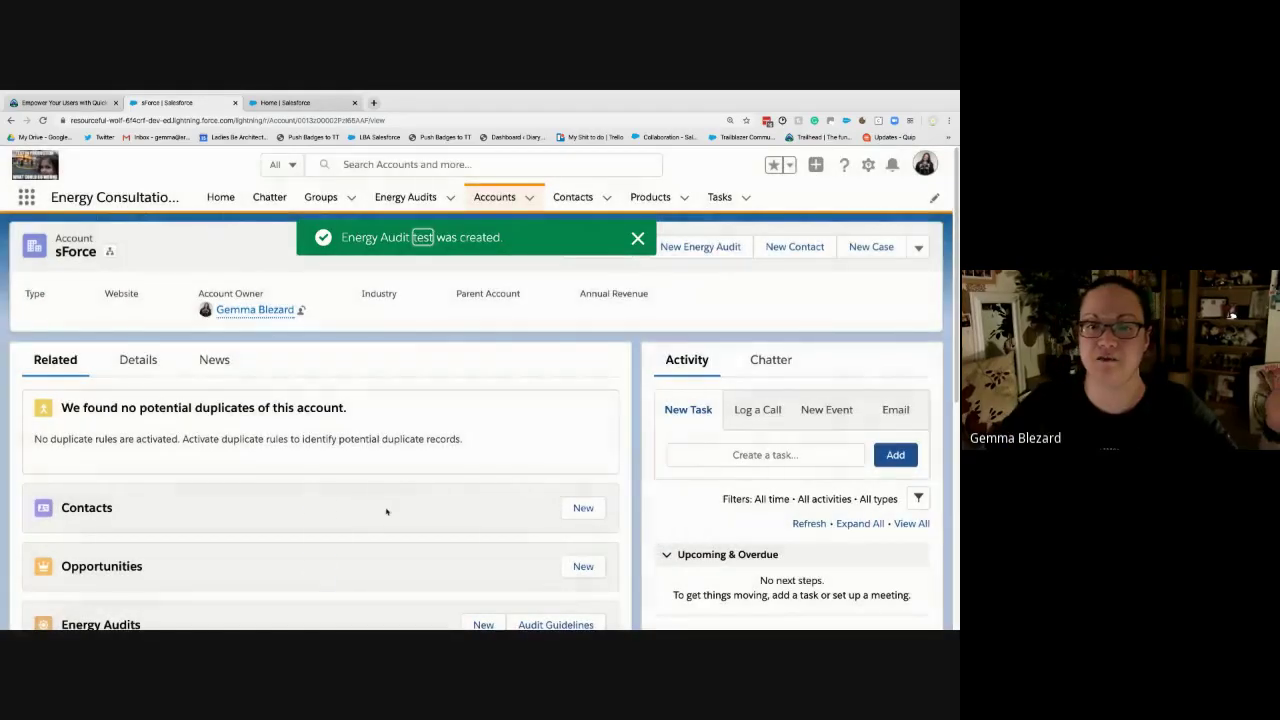
- Review the sForce account's Energy Audits list and Trailhead's Create a Global Action section
{"action": "scroll", "coordinate": [386, 512], "scroll_direction": "down", "scroll_amount": 1}
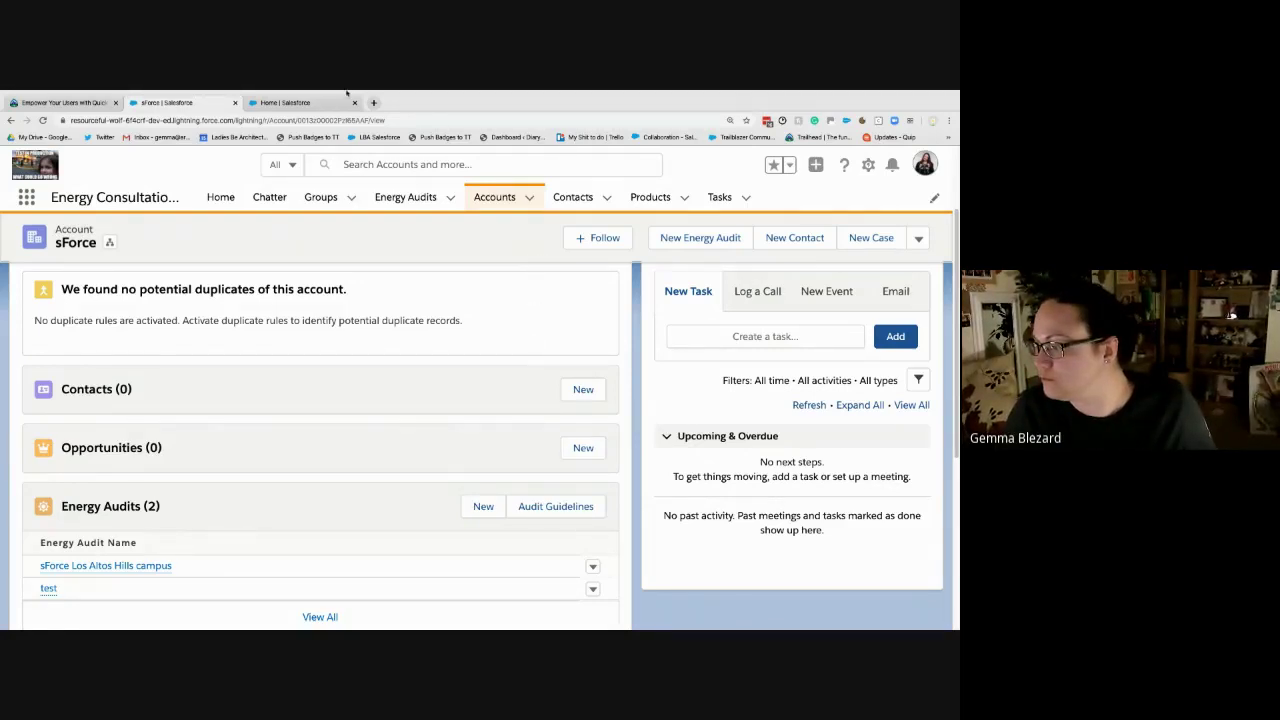
{"action": "left_click", "coordinate": [62, 105]}
{"action": "scroll", "coordinate": [394, 462], "scroll_direction": "down", "scroll_amount": 3}
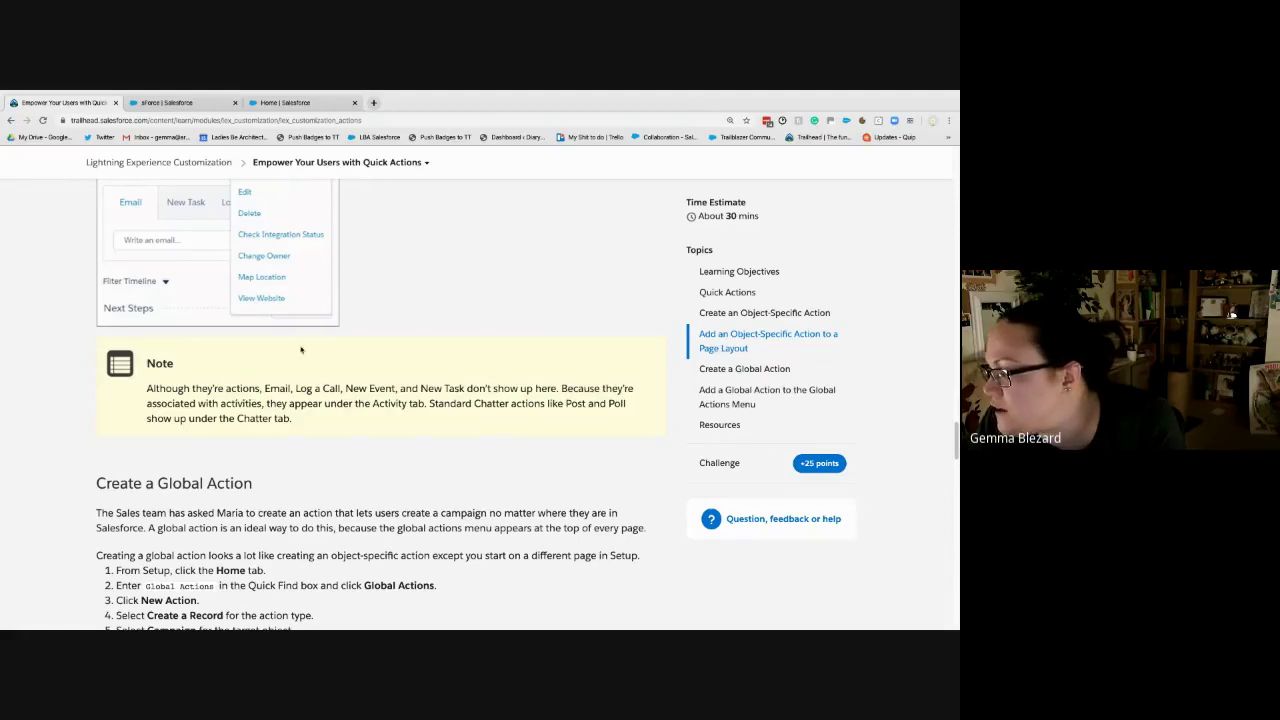
- Return to Setup and review the Account object's Buttons, Links, and Actions in Object Manager
{"action": "left_click", "coordinate": [180, 103]}
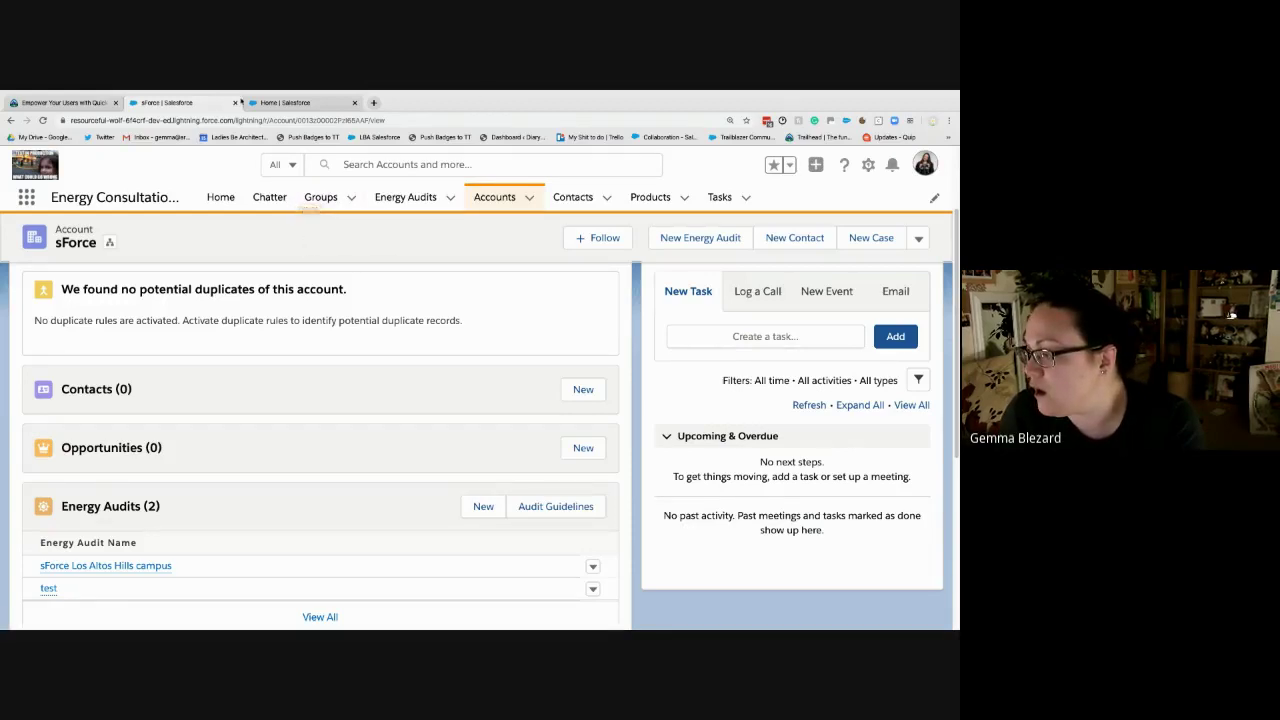
{"action": "left_click", "coordinate": [282, 102]}
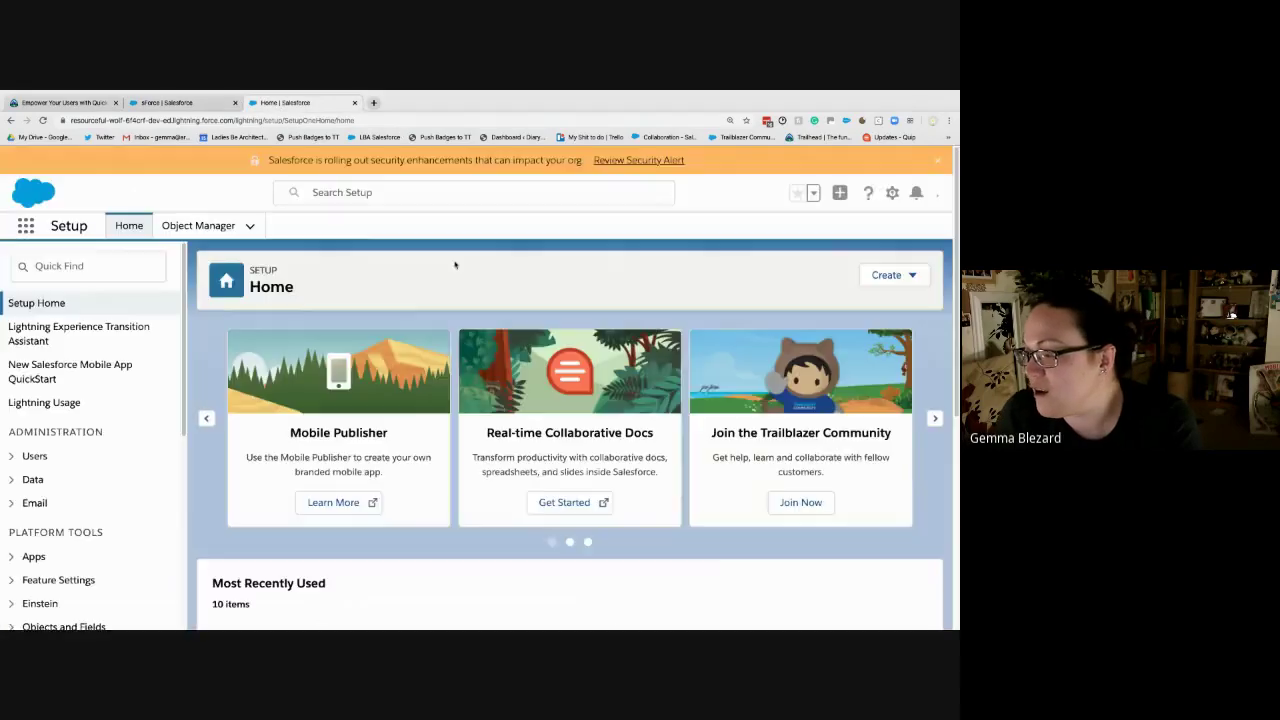
{"action": "left_click", "coordinate": [198, 226]}
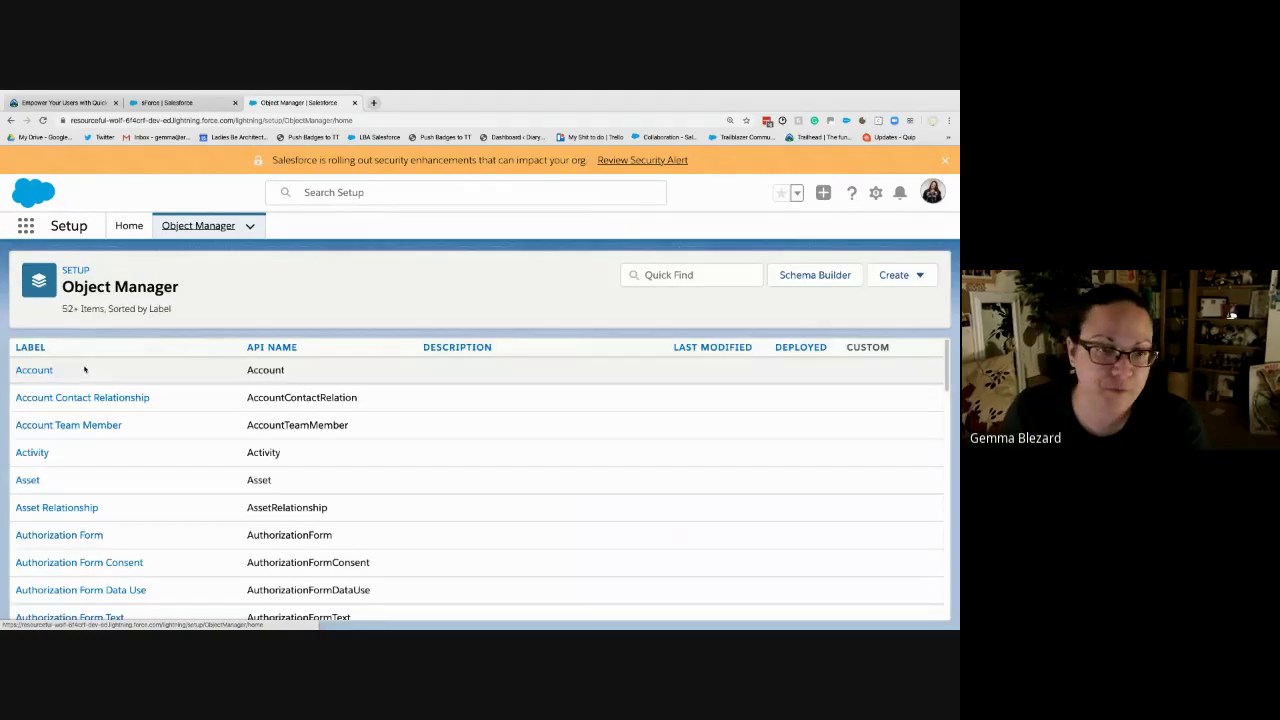
{"action": "left_click", "coordinate": [45, 372]}
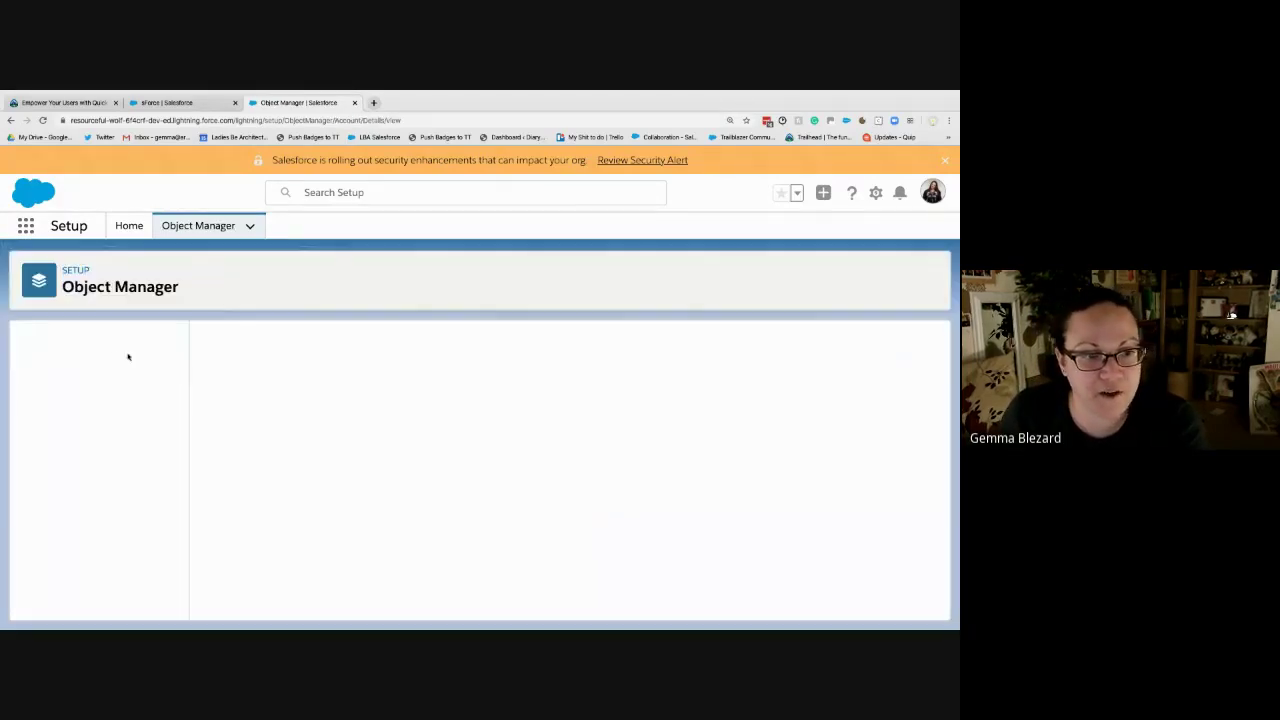
{"action": "left_click", "coordinate": [72, 460]}
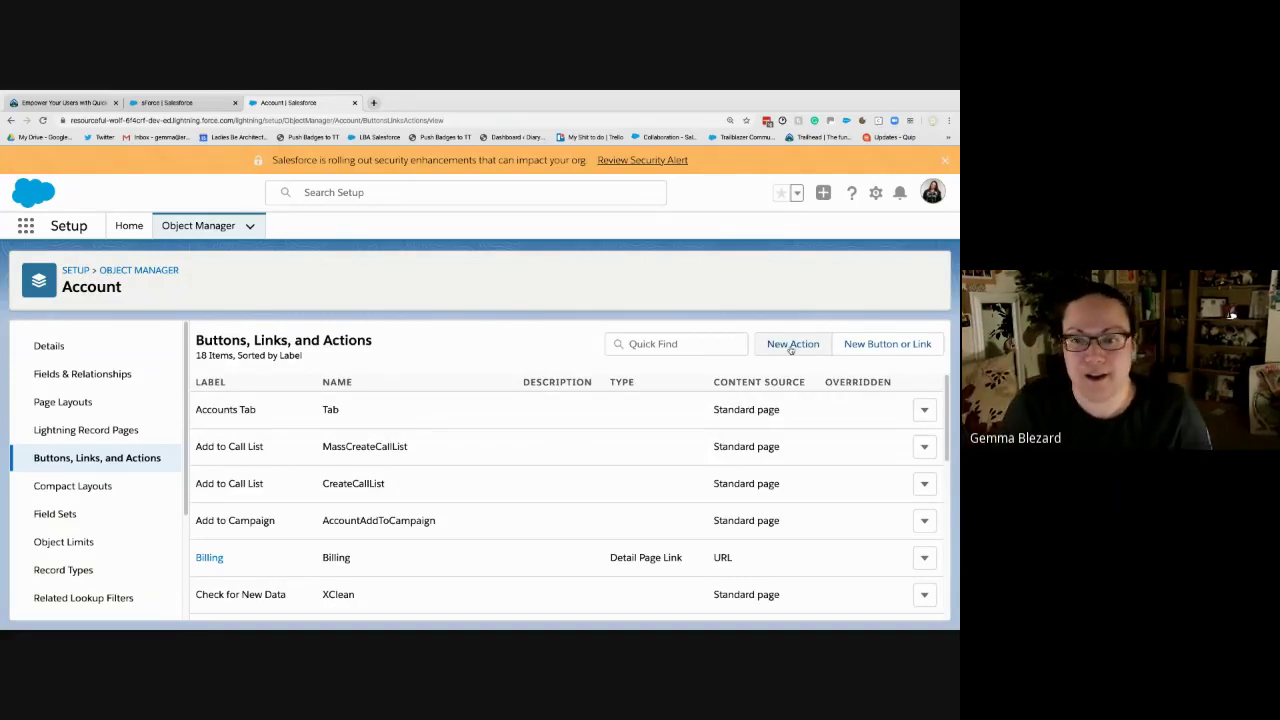
{"action": "scroll", "coordinate": [789, 411], "scroll_direction": "down", "scroll_amount": 5}
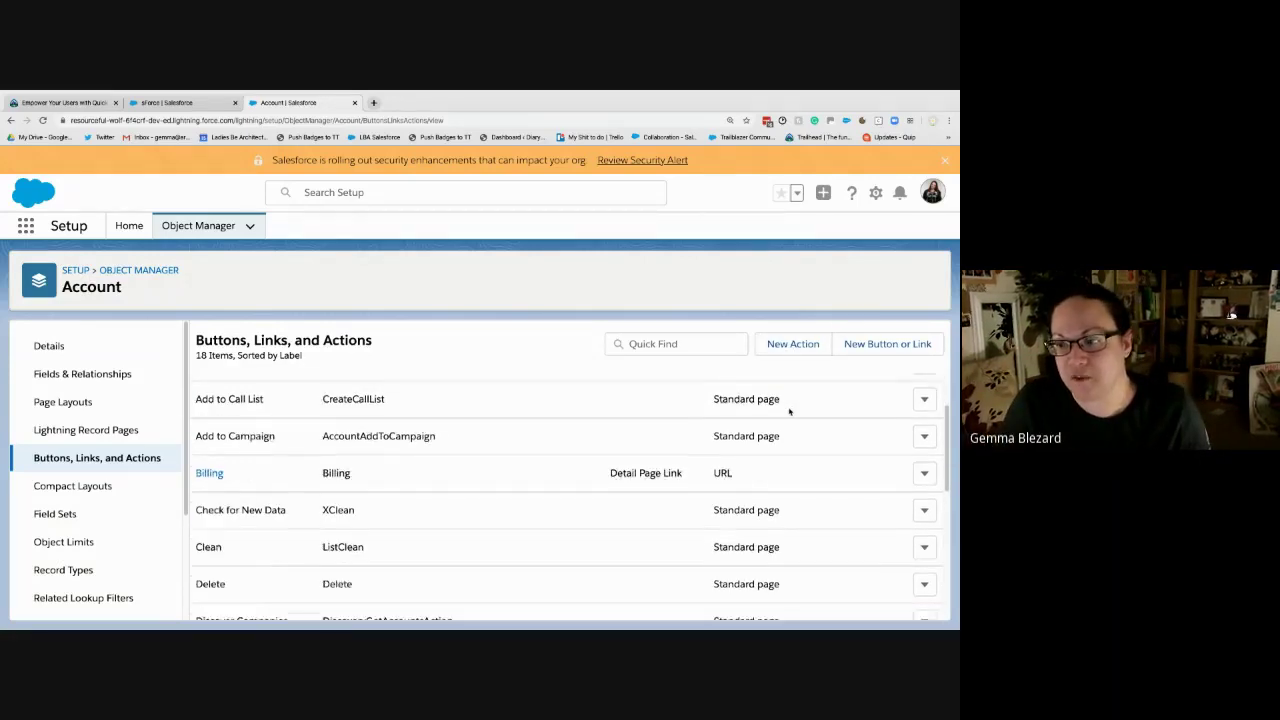
{"action": "scroll", "coordinate": [789, 411], "scroll_direction": "up", "scroll_amount": 5}
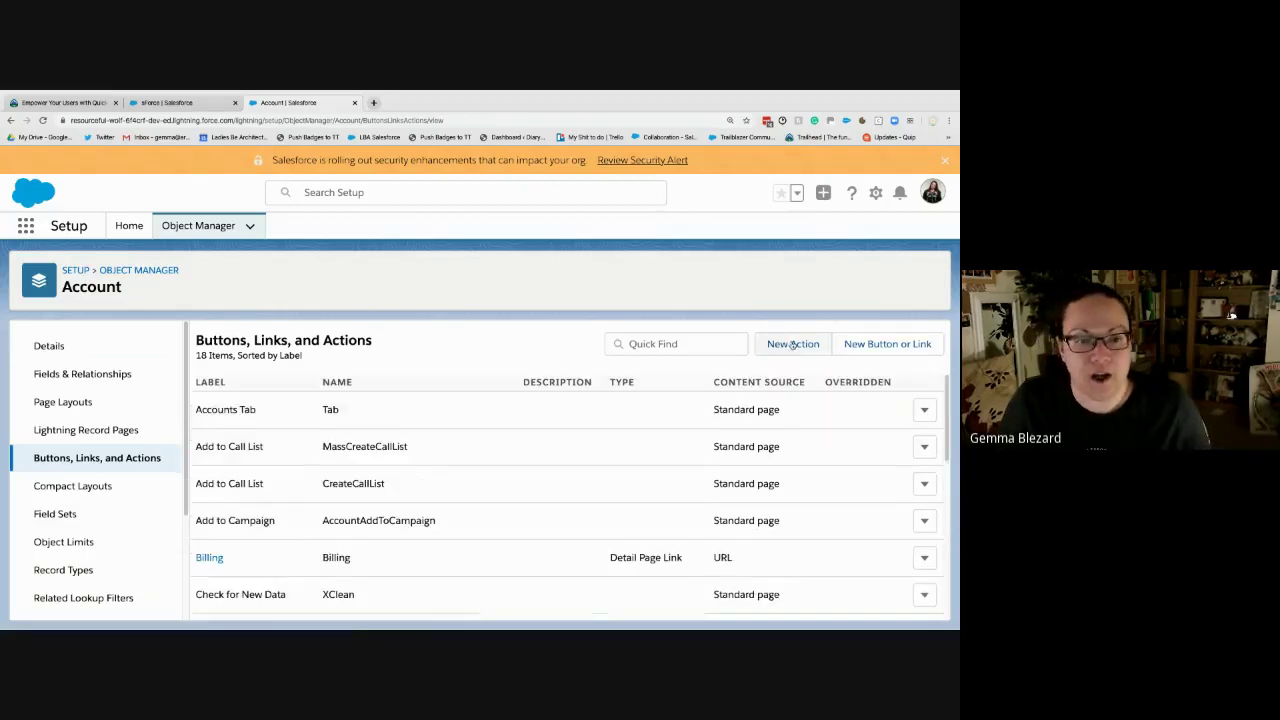
- Start a new Account action that creates a record, with Energy Audit as target object and "New" as label
{"action": "left_click", "coordinate": [792, 344]}
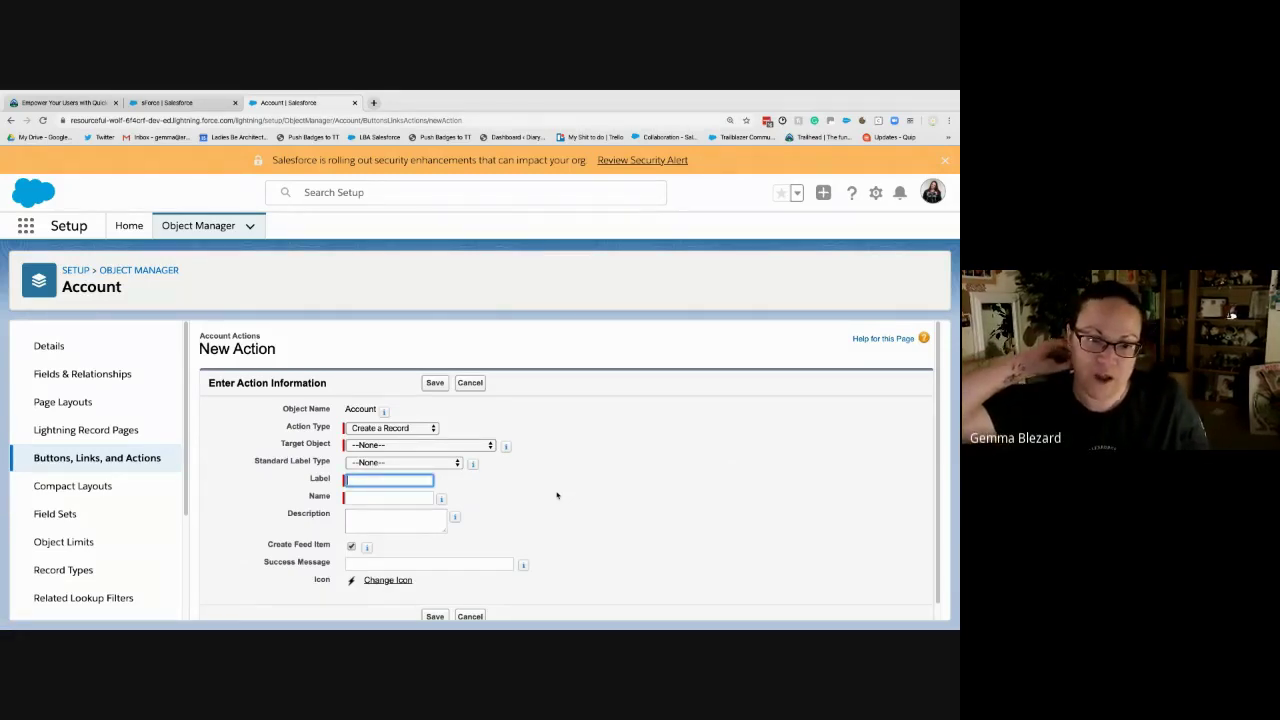
{"action": "left_click", "coordinate": [443, 446]}
{"action": "left_click", "coordinate": [410, 521]}
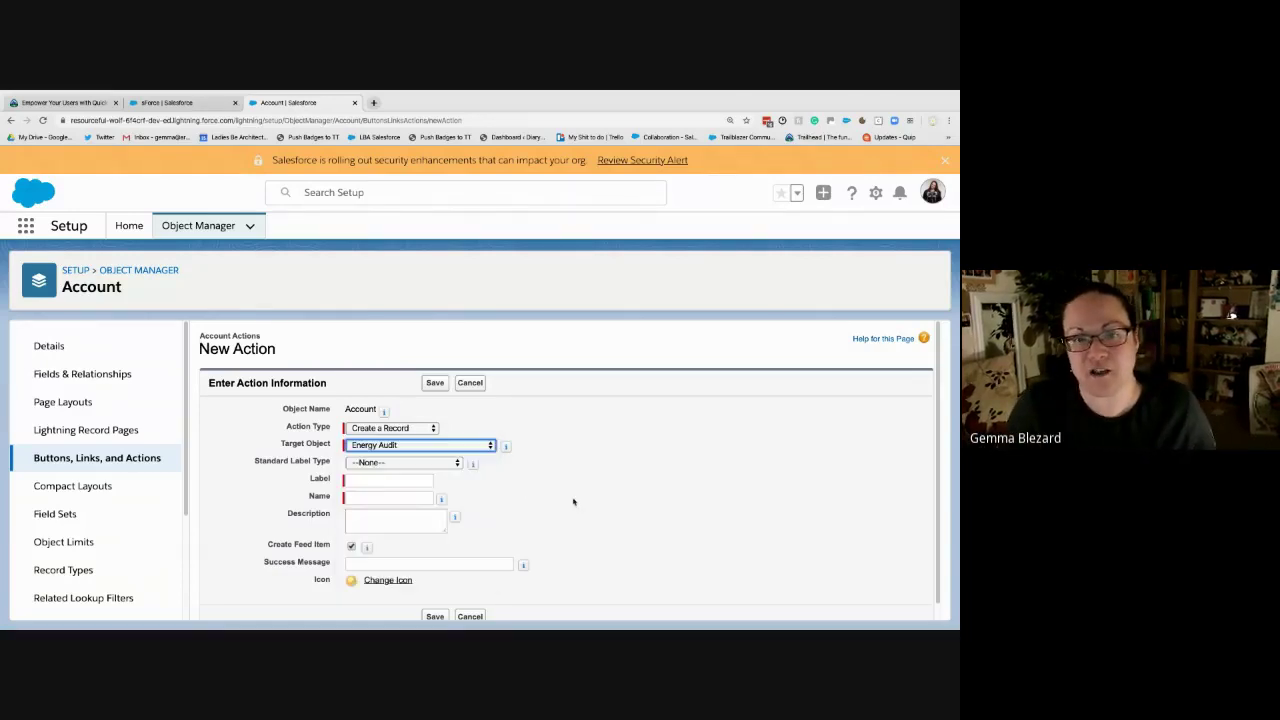
{"action": "left_click", "coordinate": [399, 482]}
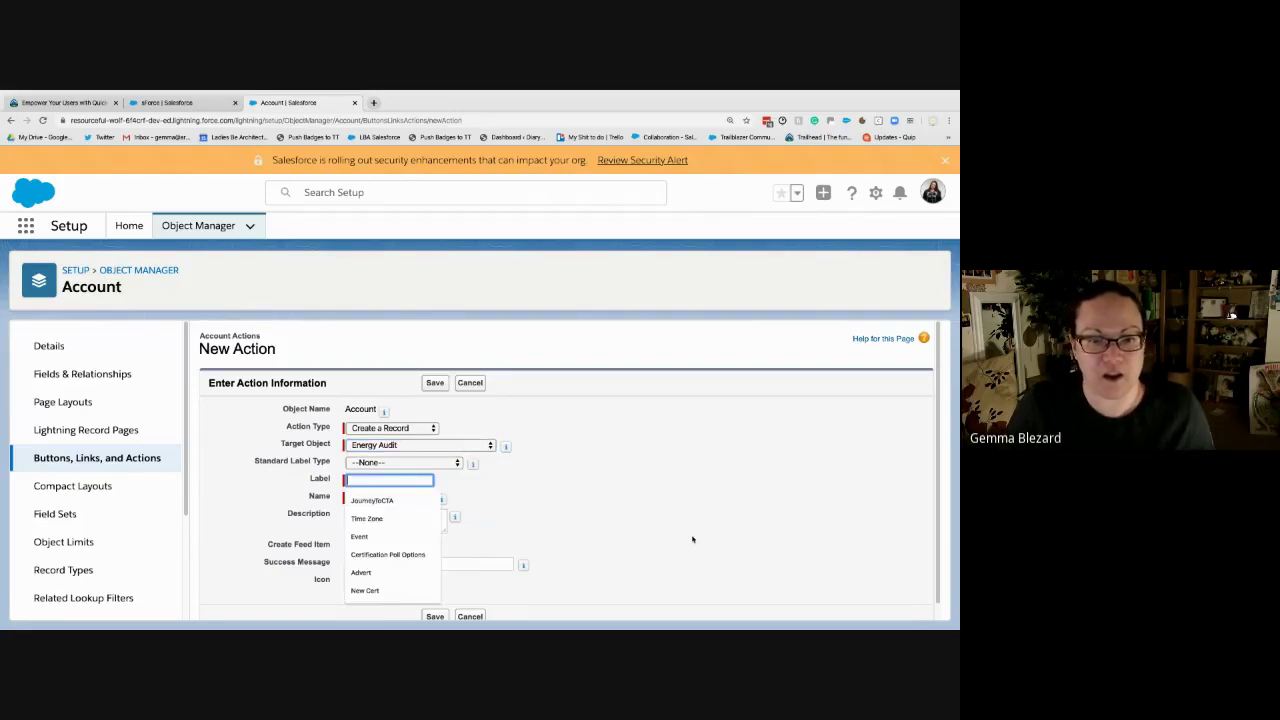
{"action": "type", "text": "New"}
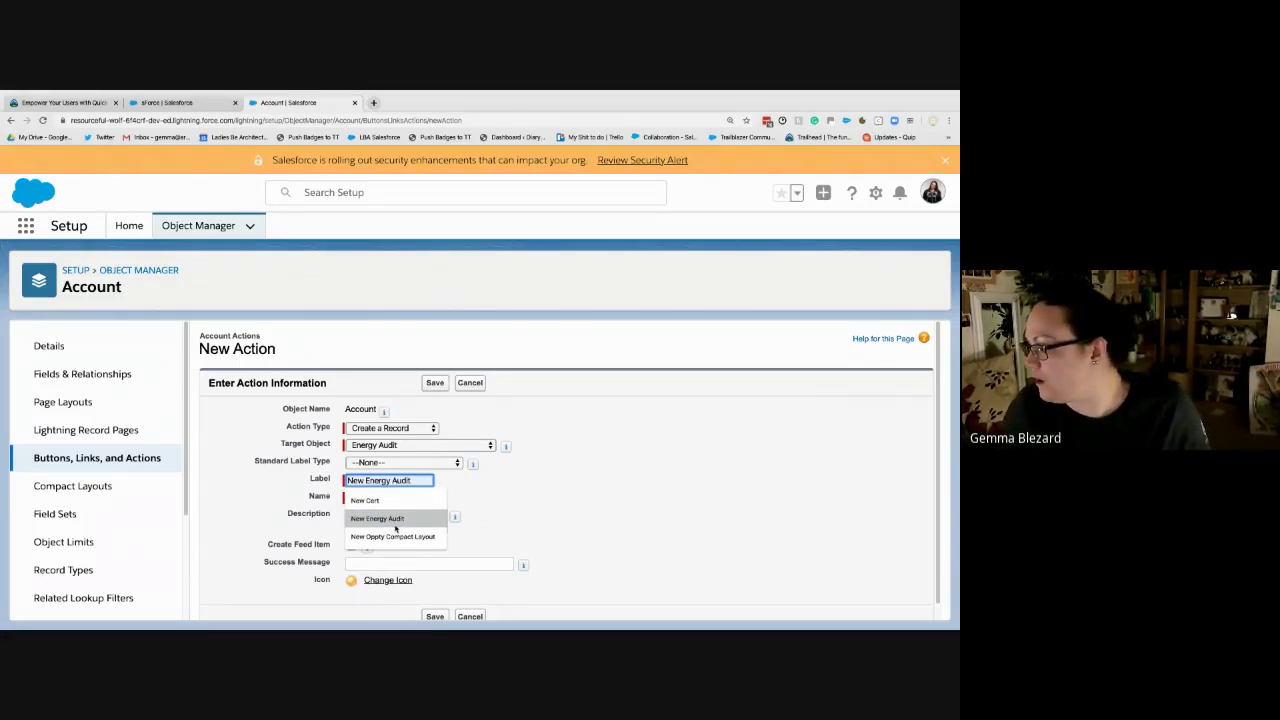
{"action": "left_click", "coordinate": [583, 417]}
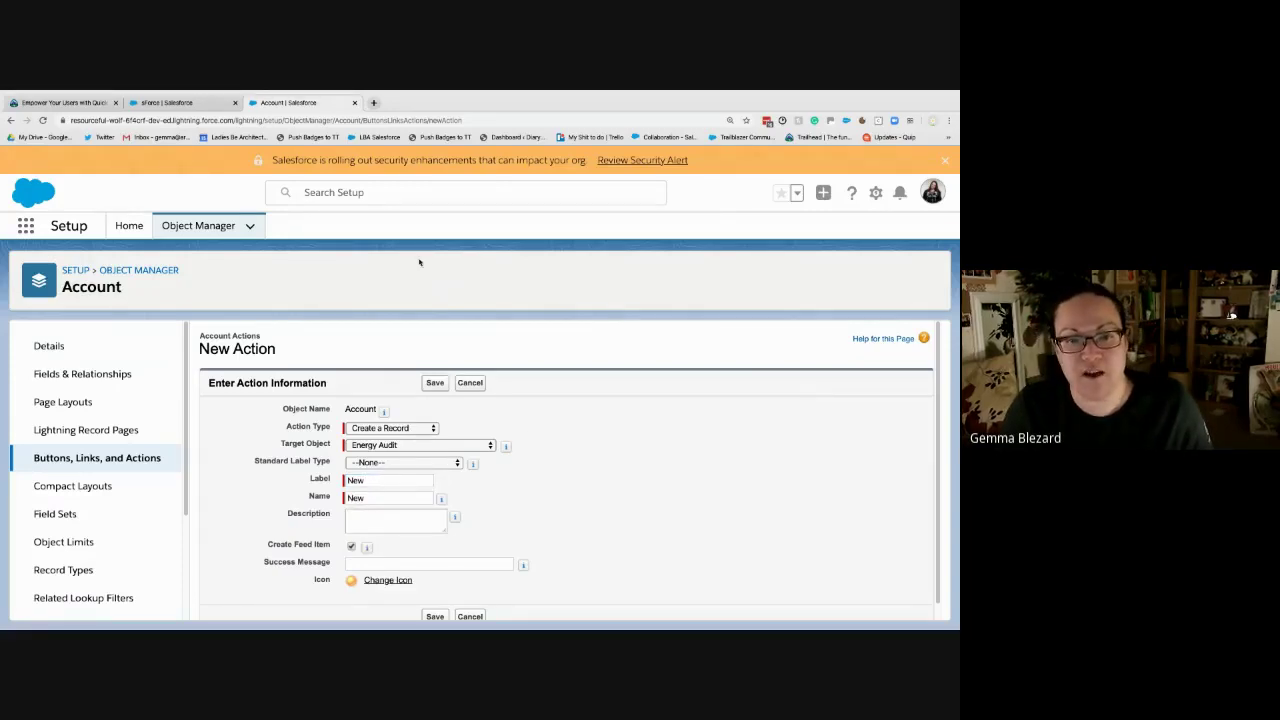
- Open the Account Layout and examine its Salesforce Classic Publisher quick actions and its Salesforce Mobile and Lightning Experience actions
{"action": "left_click", "coordinate": [63, 402]}
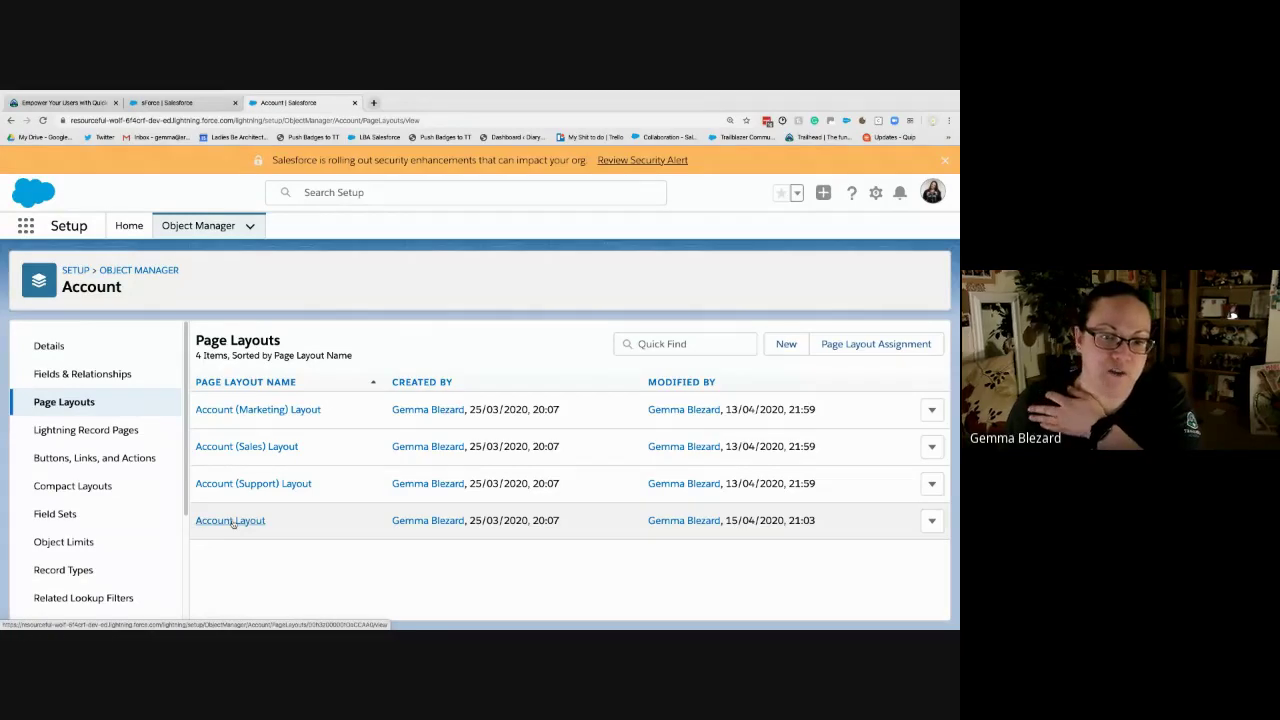
{"action": "left_click", "coordinate": [232, 521]}
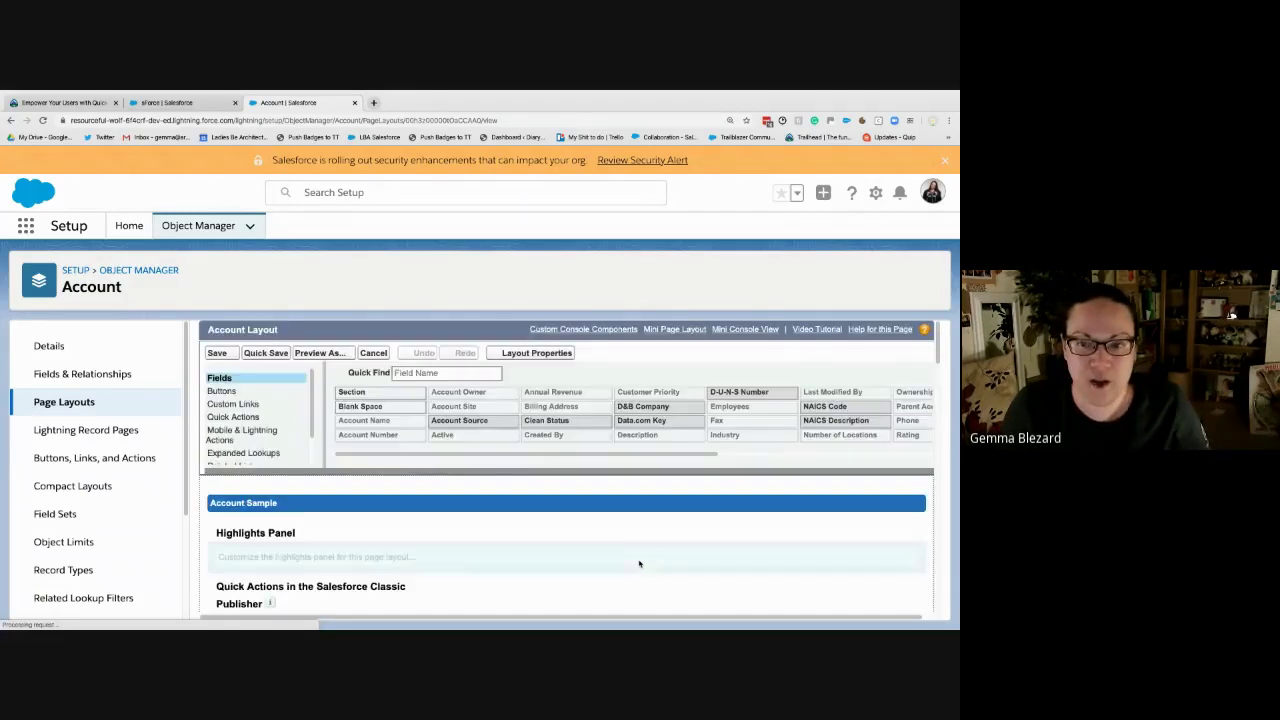
{"action": "scroll", "coordinate": [560, 514], "scroll_direction": "down", "scroll_amount": 5}
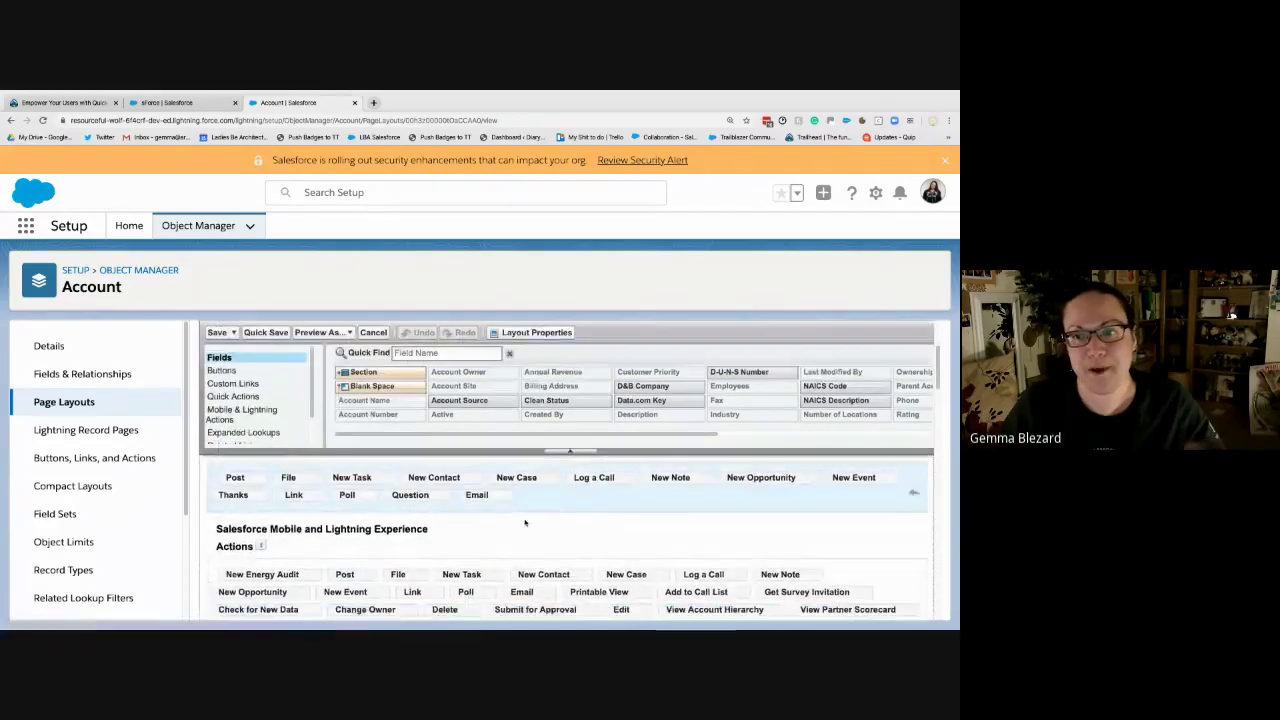
{"action": "scroll", "coordinate": [226, 524], "scroll_direction": "up", "scroll_amount": 2}
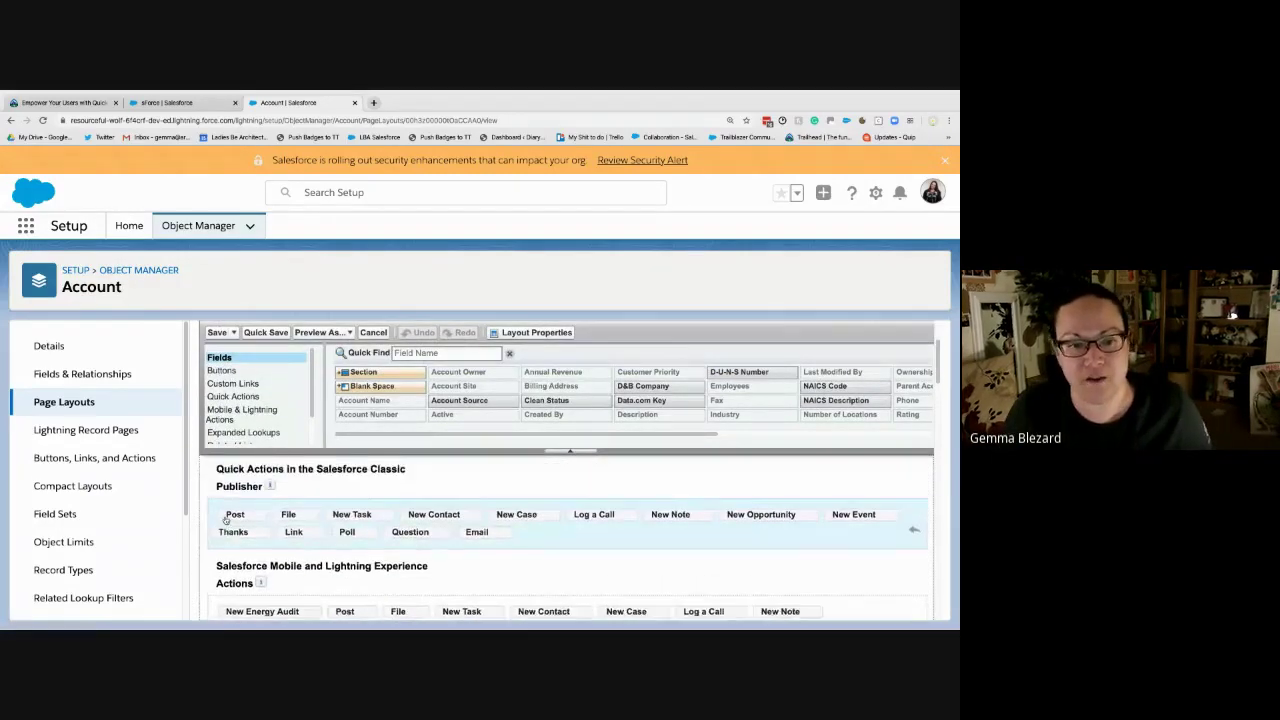
{"action": "scroll", "coordinate": [210, 560], "scroll_direction": "up", "scroll_amount": 3}
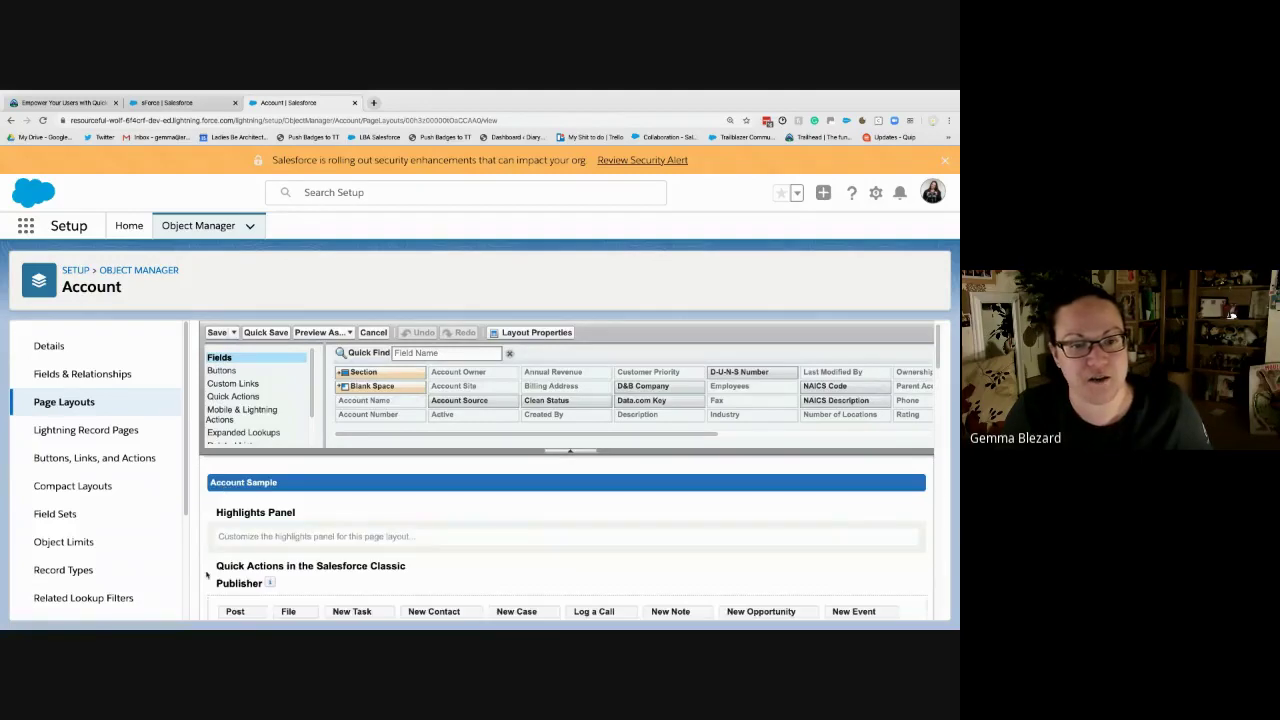
{"action": "scroll", "coordinate": [301, 559], "scroll_direction": "down", "scroll_amount": 1}
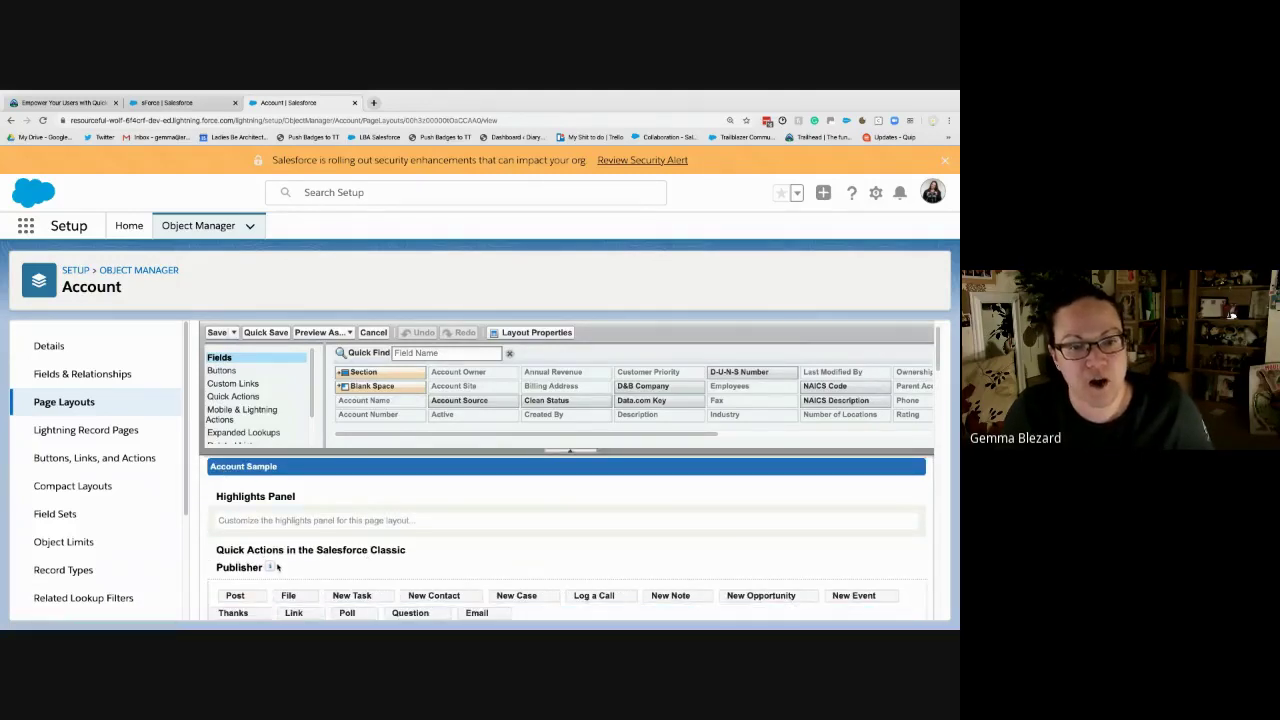
- Examine the Account Layout's Salesforce Classic Publisher help text and the available Mobile & Lightning Actions against the layout's action sections
{"action": "mouse_move", "coordinate": [271, 567]}
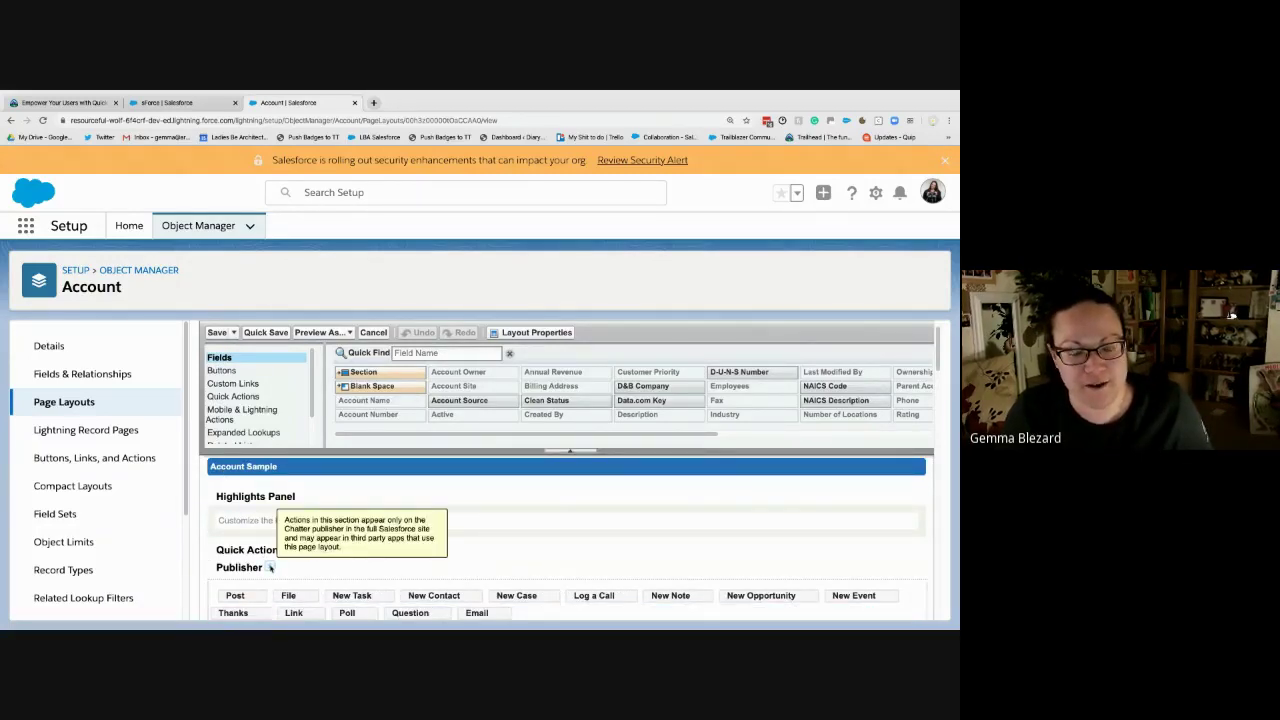
{"action": "scroll", "coordinate": [270, 567], "scroll_direction": "down", "scroll_amount": 2}
{"action": "scroll", "coordinate": [270, 567], "scroll_direction": "down", "scroll_amount": 4}
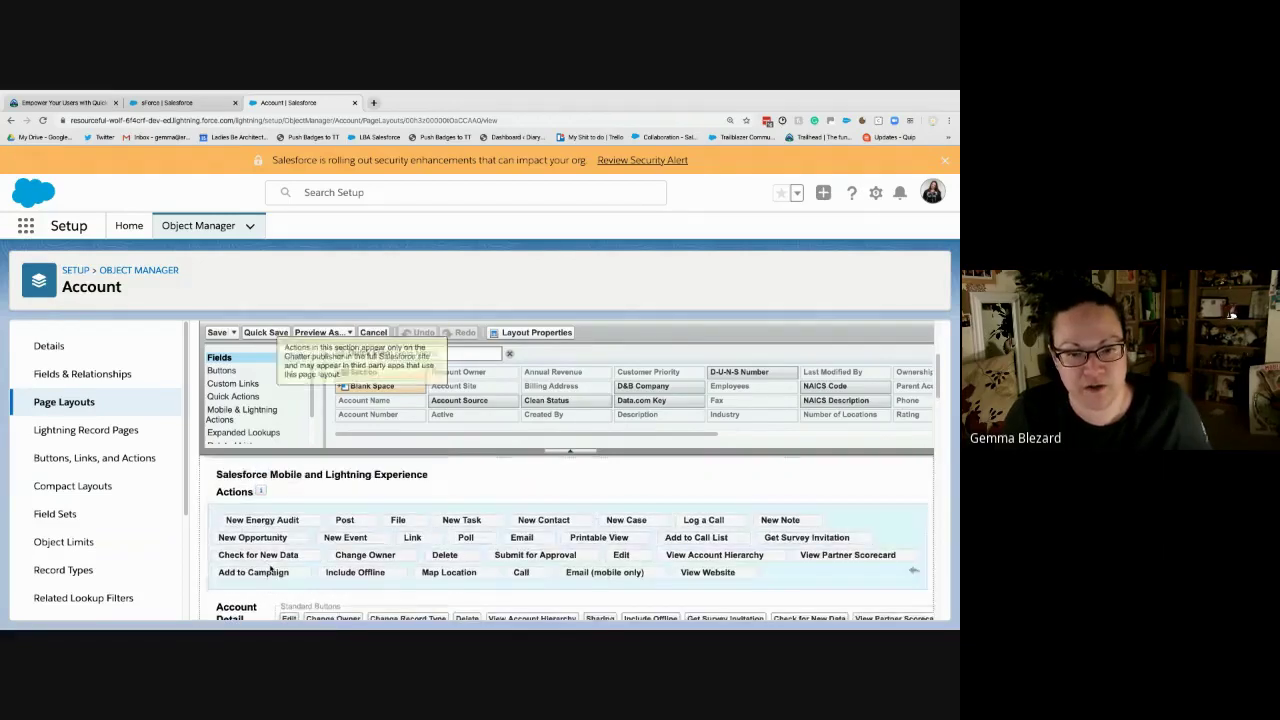
{"action": "left_click_drag", "start_coordinate": [218, 474], "coordinate": [431, 479]}
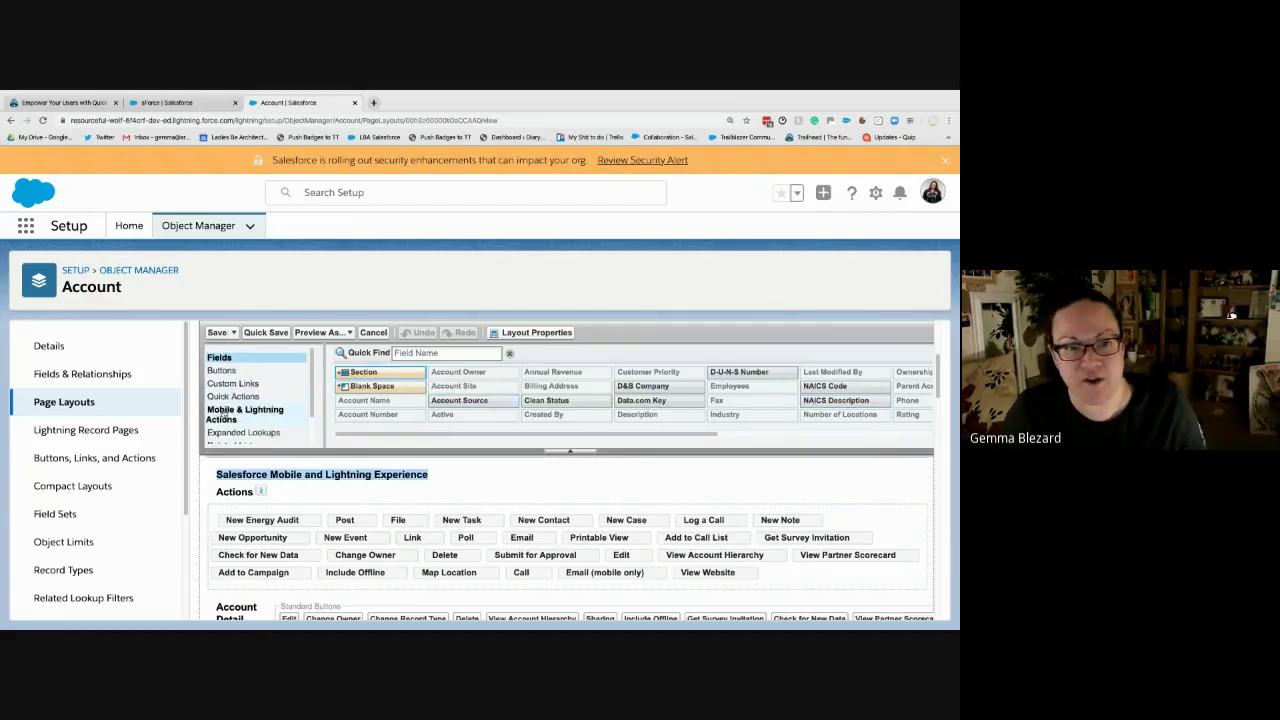
{"action": "left_click", "coordinate": [245, 414]}
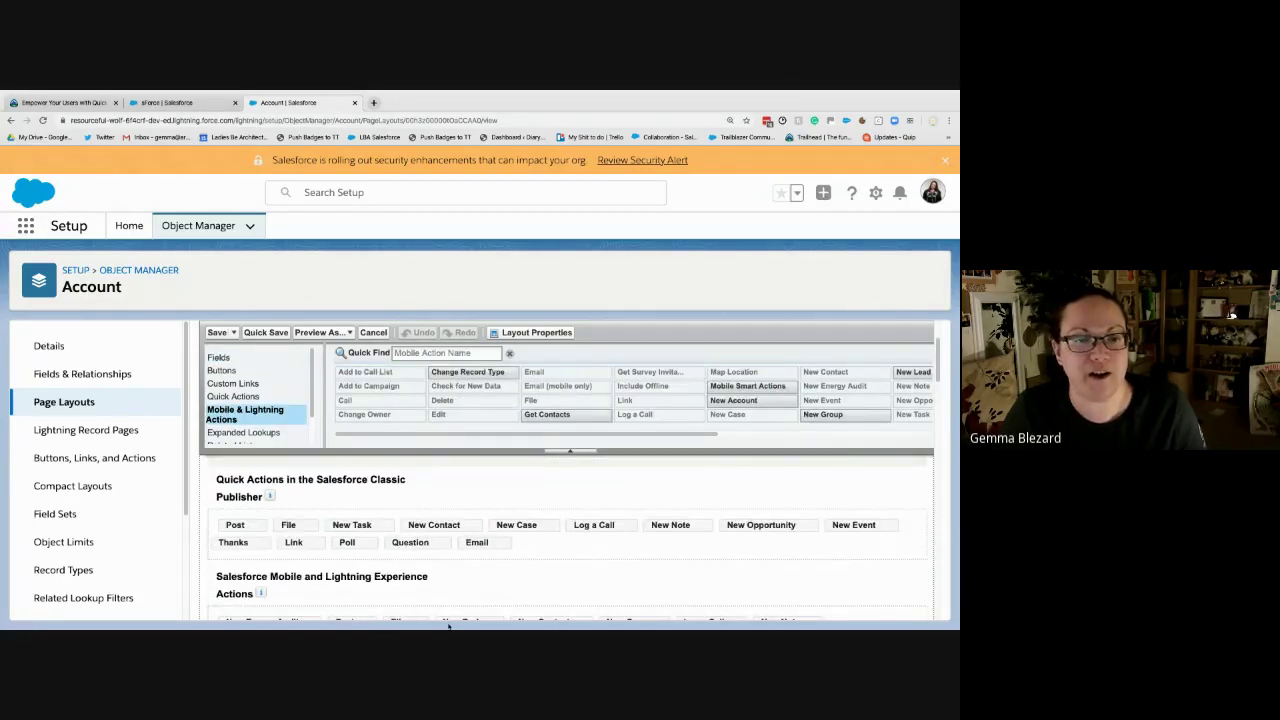
{"action": "scroll", "coordinate": [453, 585], "scroll_direction": "down", "scroll_amount": 3}
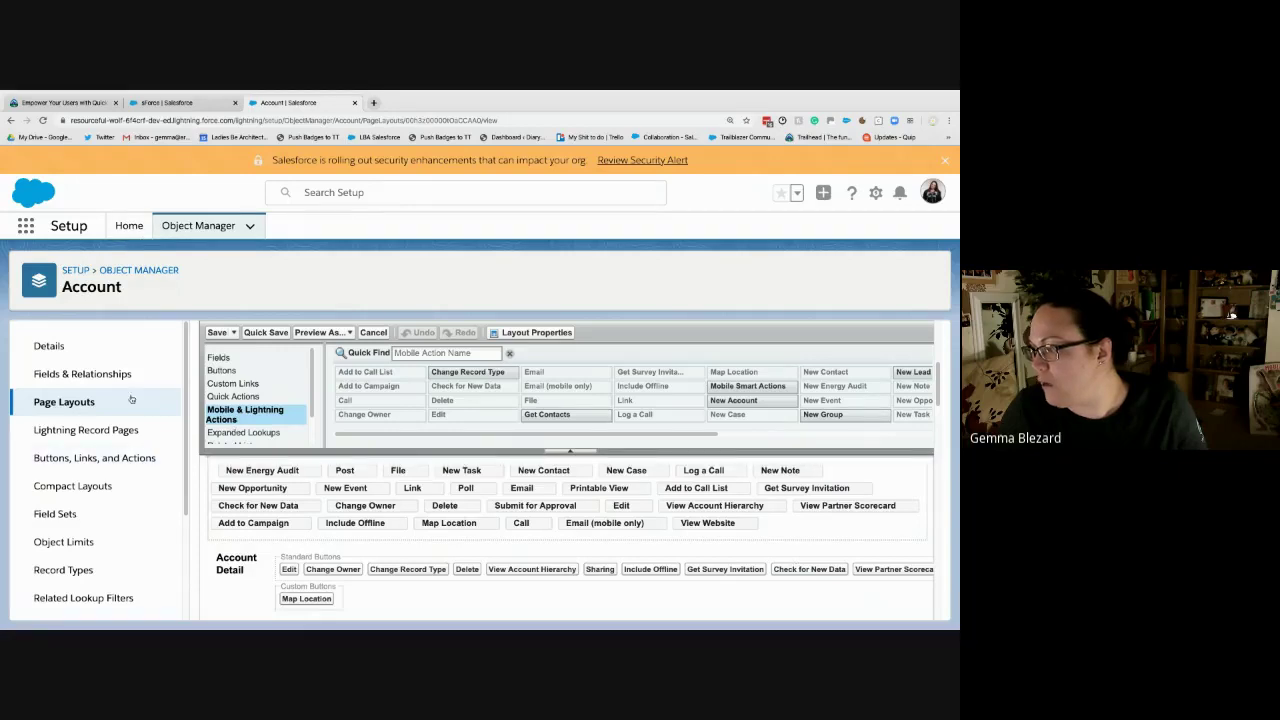
- Open the Account (Support) Layout and override the predefined actions in its Salesforce Mobile and Lightning Experience Actions section
{"action": "left_click", "coordinate": [75, 402]}
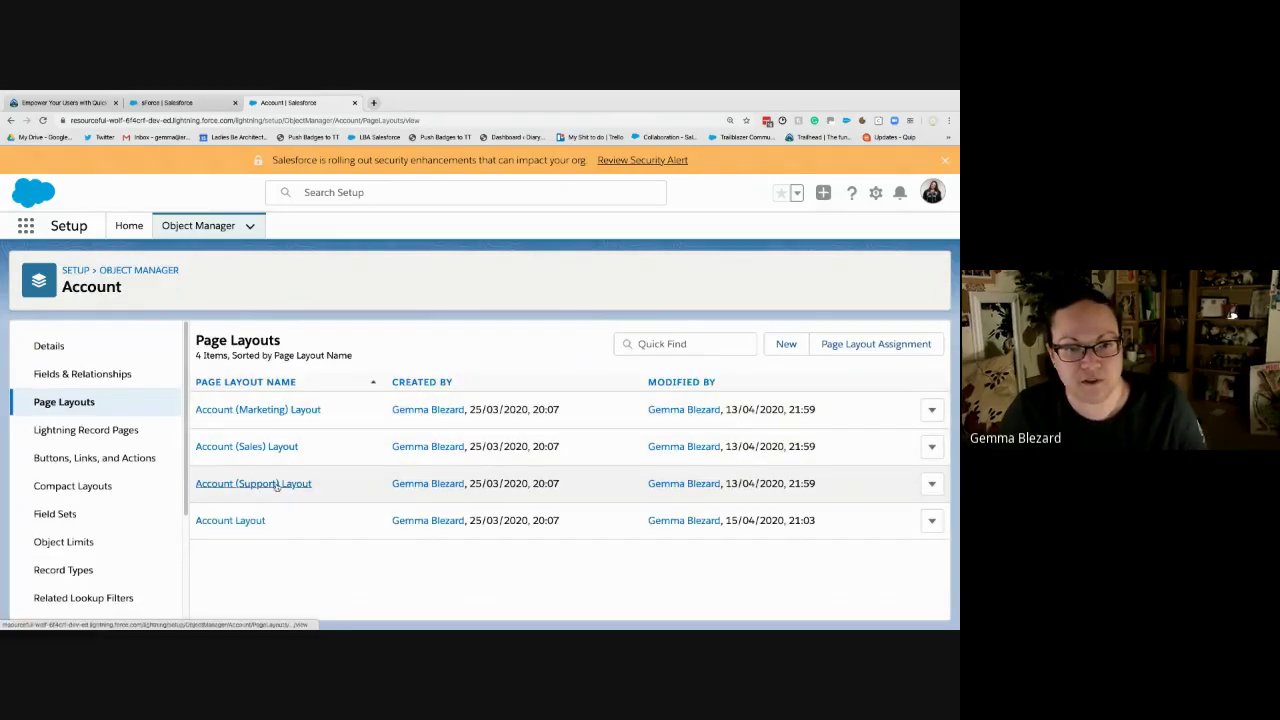
{"action": "left_click", "coordinate": [269, 485]}
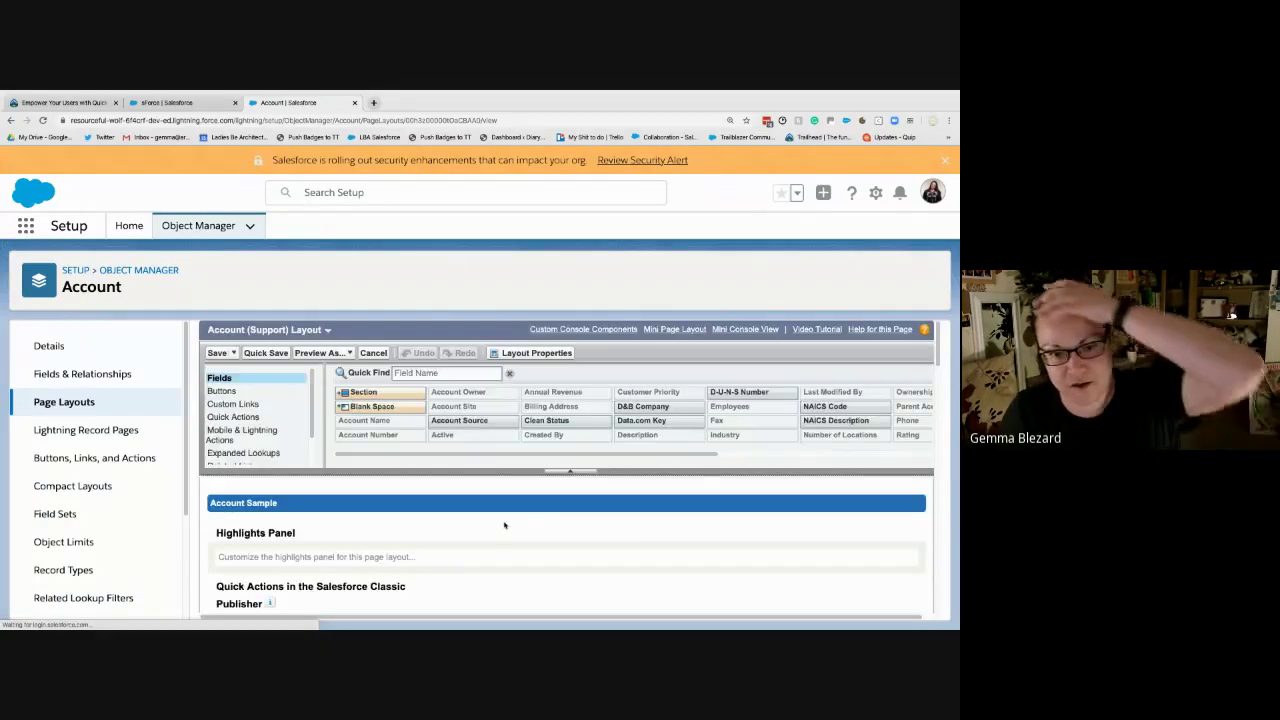
{"action": "scroll", "coordinate": [503, 523], "scroll_direction": "down", "scroll_amount": 3}
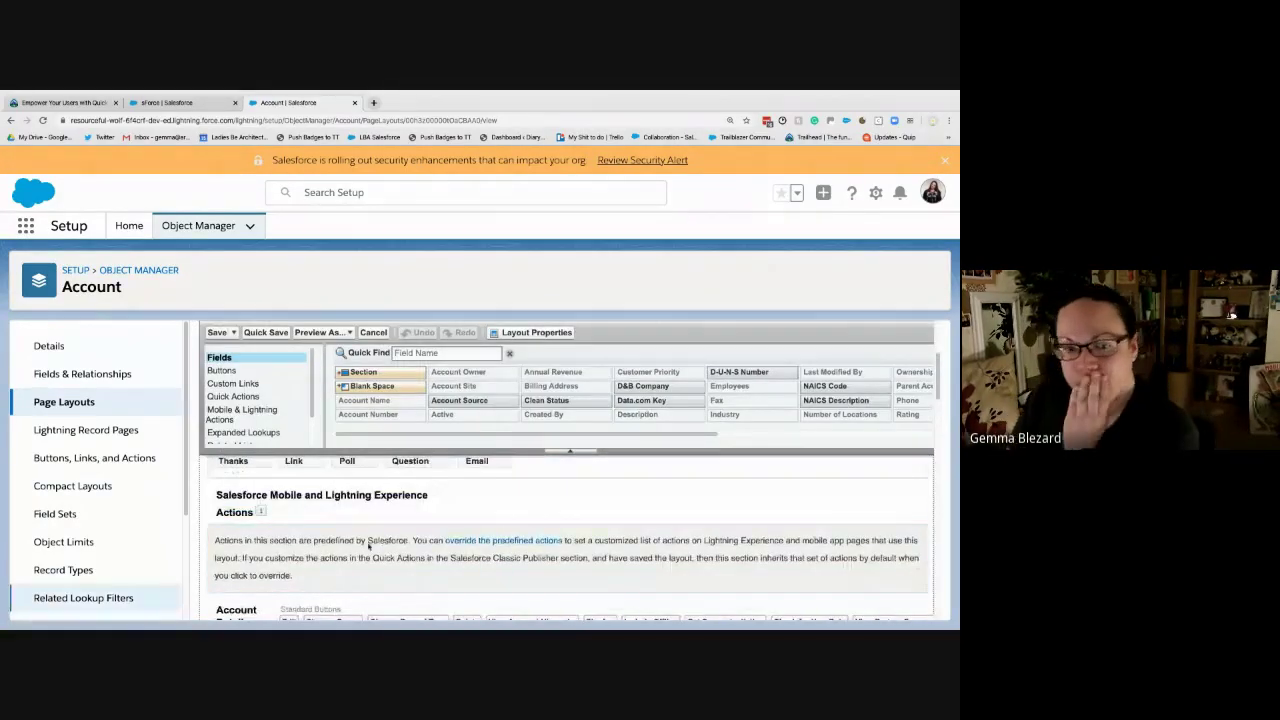
{"action": "scroll", "coordinate": [227, 507], "scroll_direction": "down", "scroll_amount": 1}
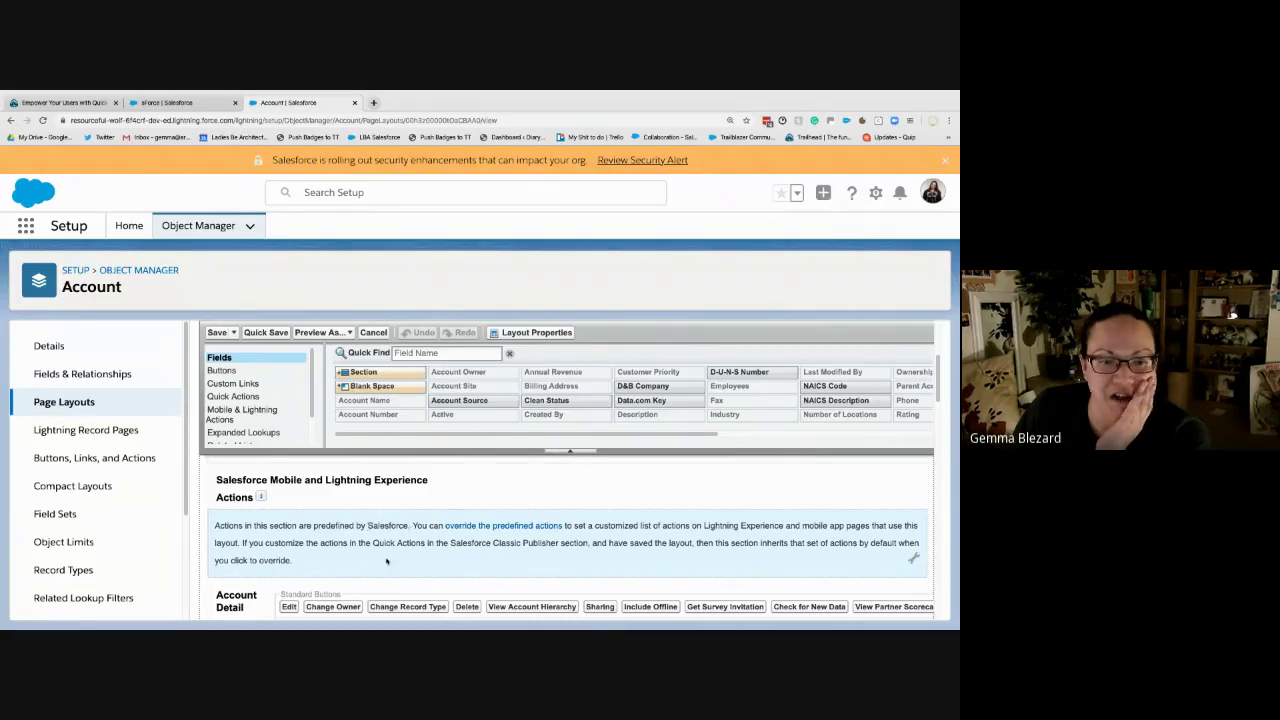
{"action": "left_click", "coordinate": [499, 526]}
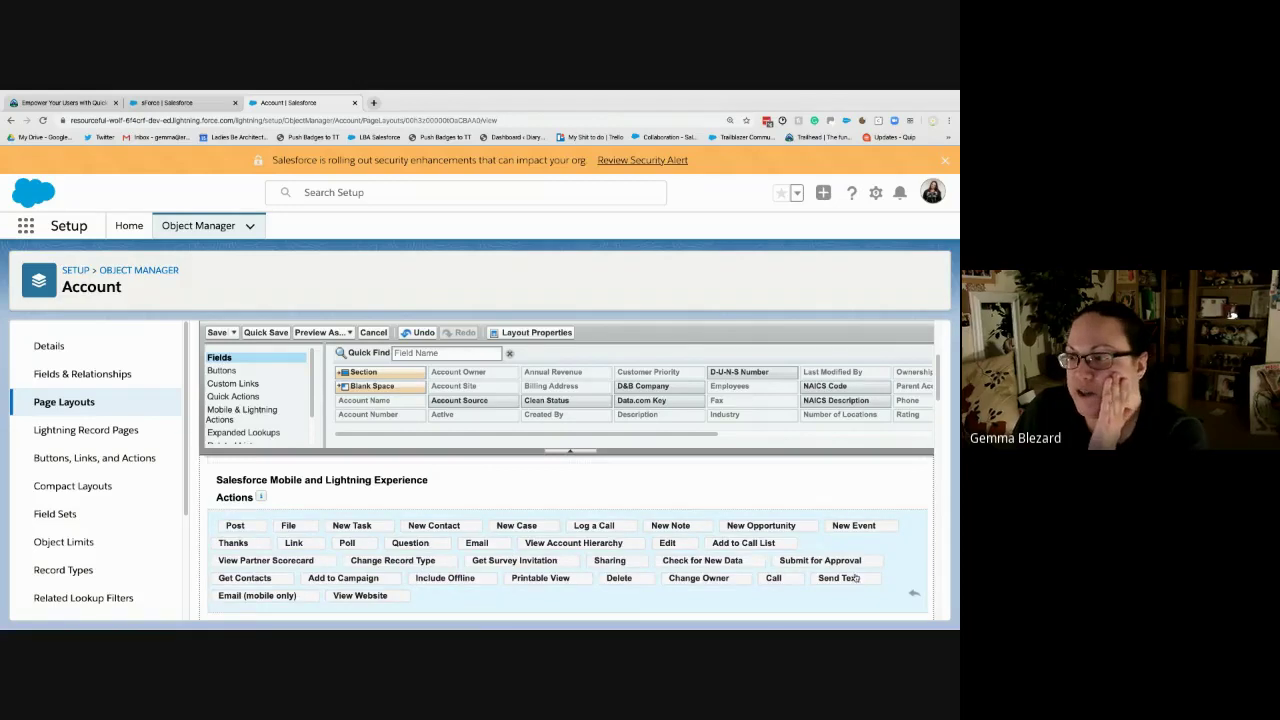
- Add the New Energy Audit action to the end of the support layout's Salesforce Mobile and Lightning Experience Actions
{"action": "left_click", "coordinate": [236, 397]}
{"action": "left_click", "coordinate": [274, 419]}
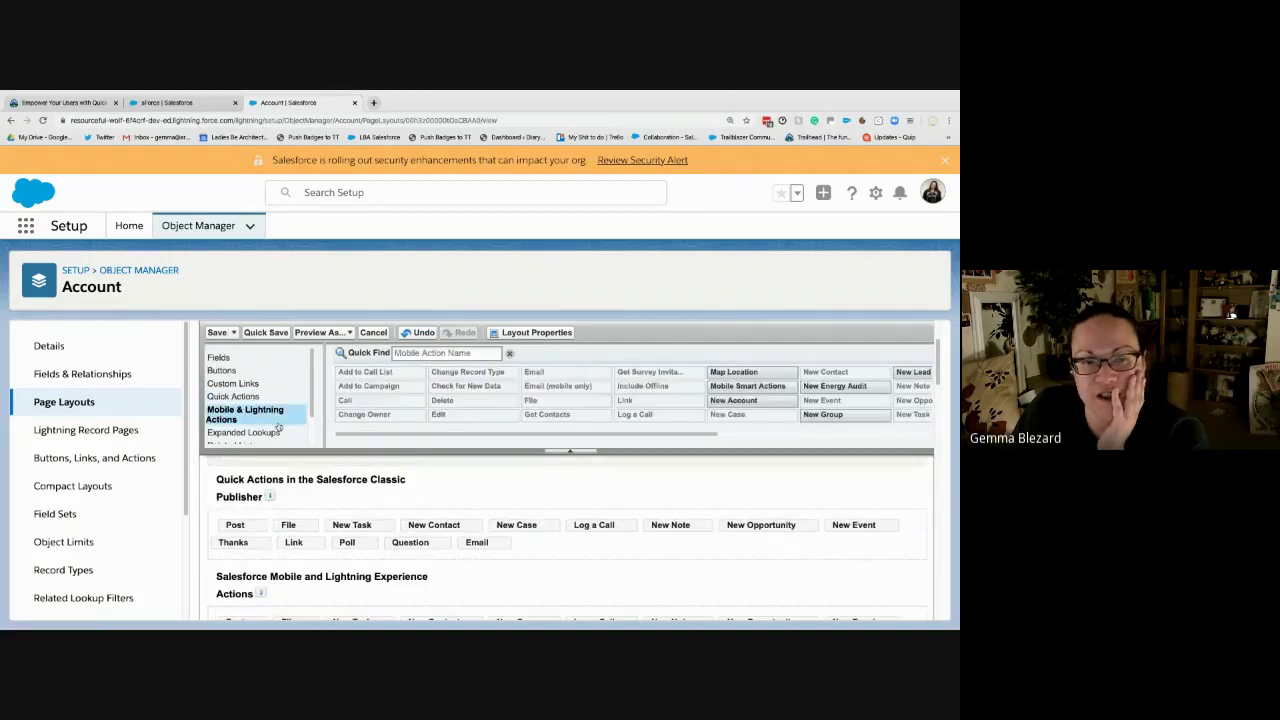
{"action": "scroll", "coordinate": [543, 562], "scroll_direction": "down", "scroll_amount": 3}
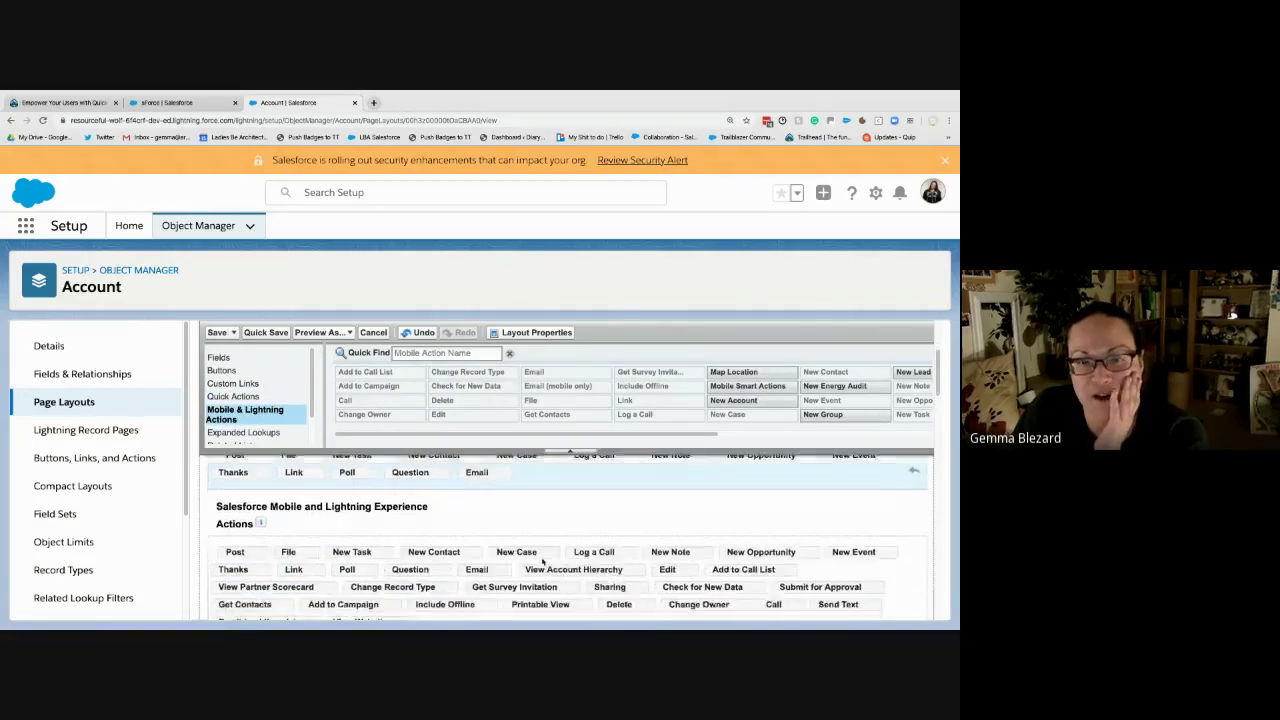
{"action": "scroll", "coordinate": [543, 562], "scroll_direction": "down", "scroll_amount": 1}
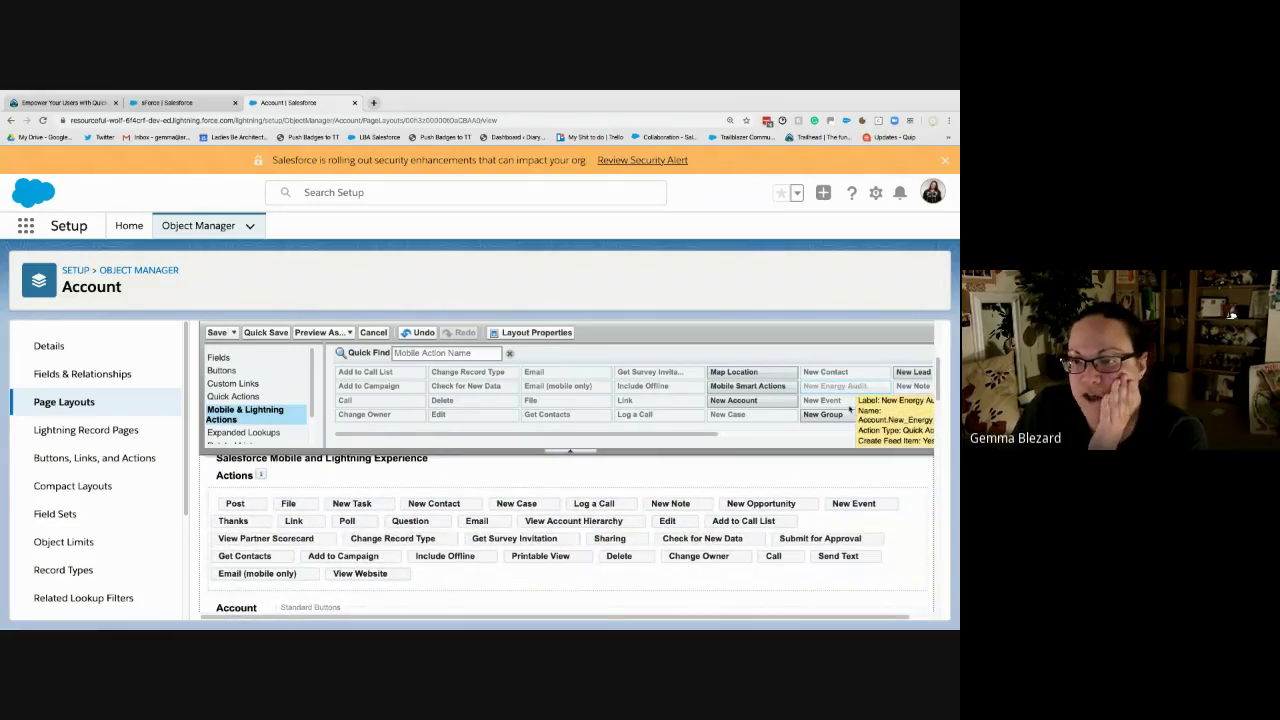
{"action": "left_click_drag", "start_coordinate": [849, 408], "coordinate": [620, 585]}
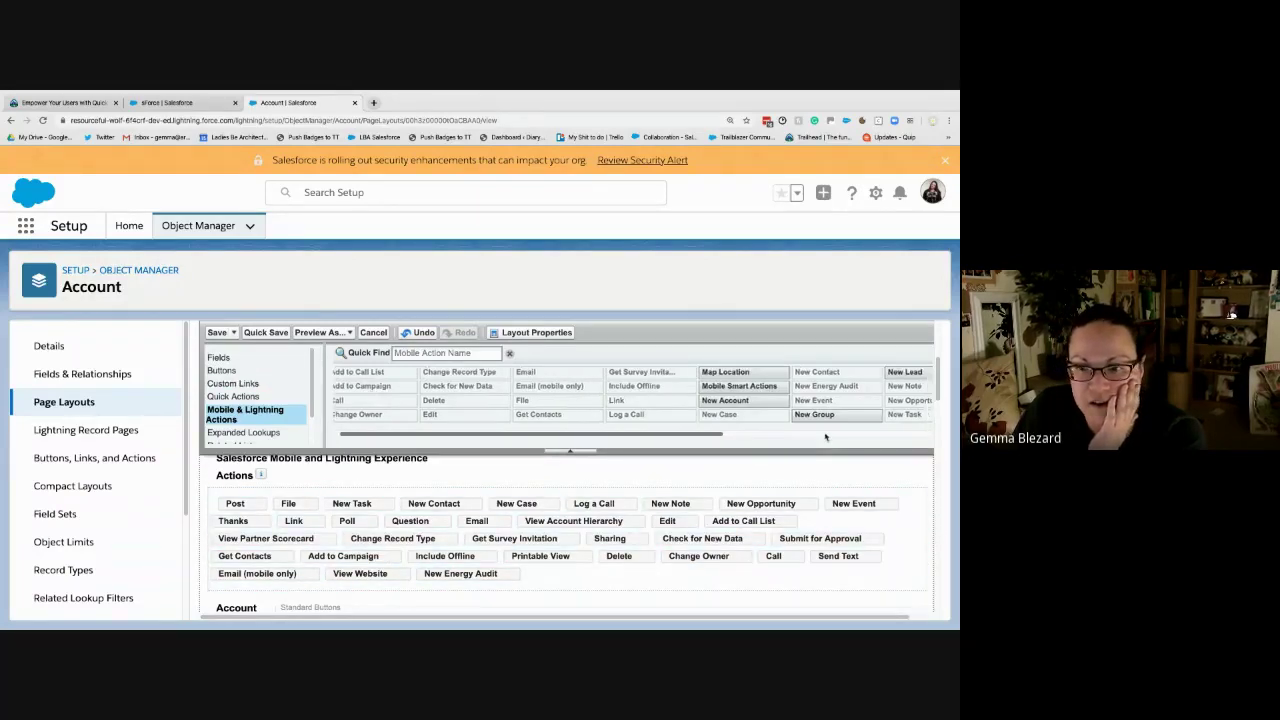
- Remove the Thanks and Question actions from the Salesforce Mobile and Lightning Experience Actions and save the Account (Support) Layout
{"action": "scroll", "coordinate": [795, 410], "scroll_direction": "right", "scroll_amount": 5}
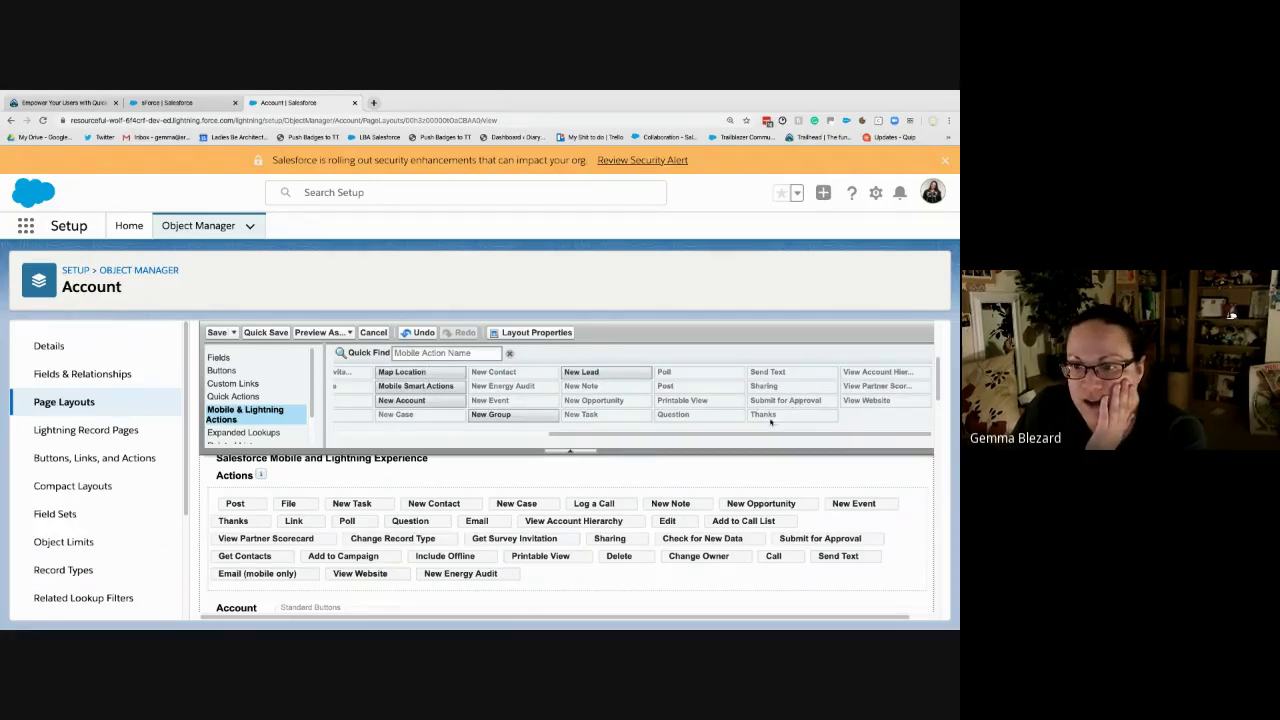
{"action": "left_click_drag", "start_coordinate": [225, 521], "coordinate": [445, 385]}
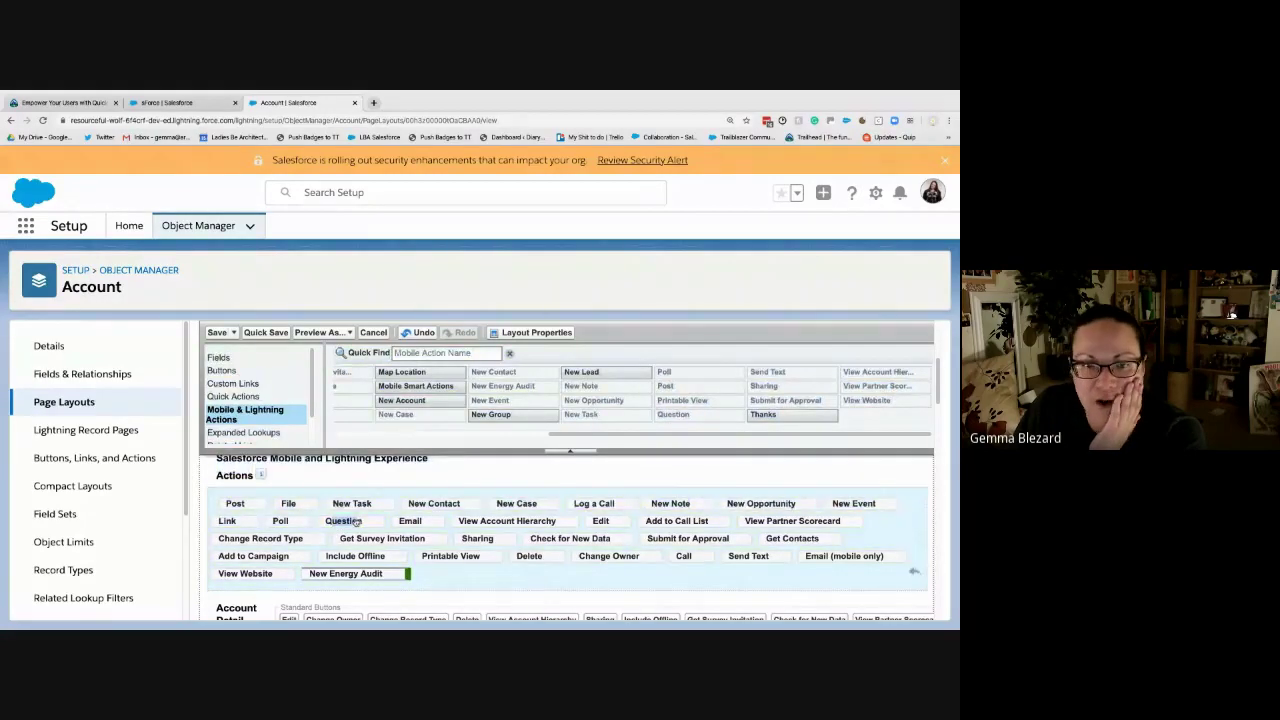
{"action": "left_click_drag", "start_coordinate": [333, 521], "coordinate": [519, 450]}
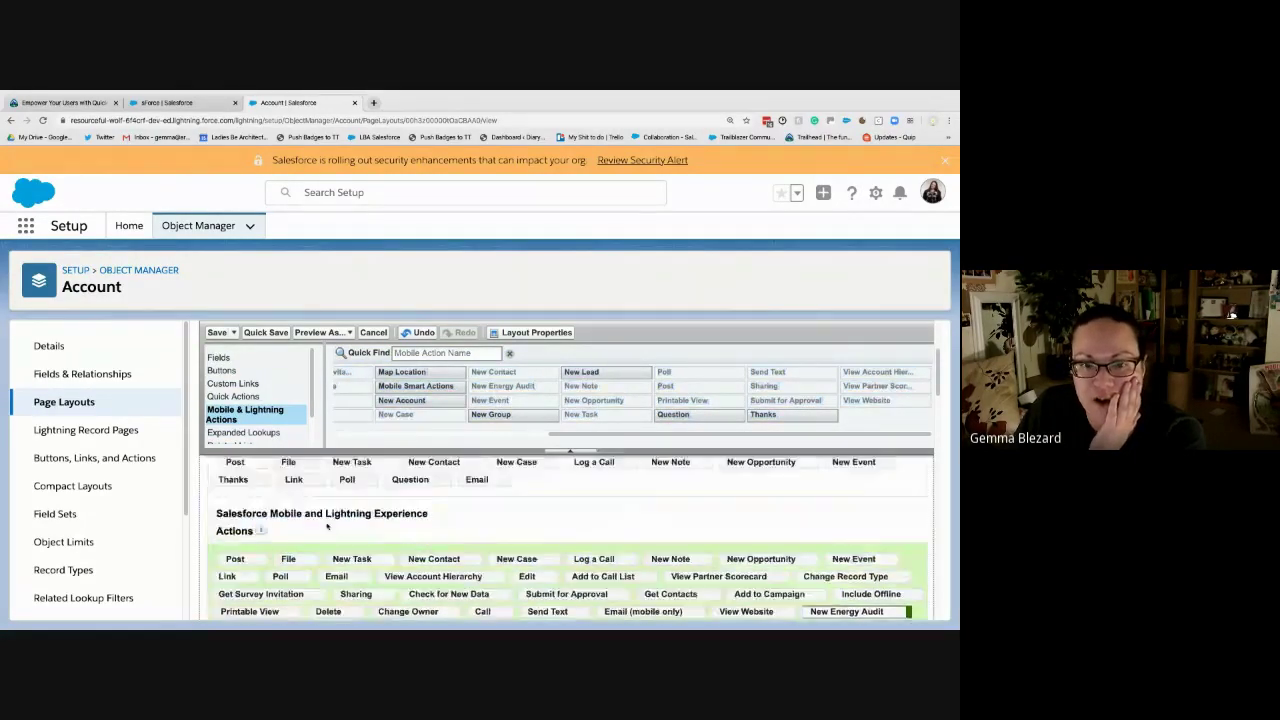
{"action": "scroll", "coordinate": [500, 500], "scroll_direction": "up", "scroll_amount": 3}
{"action": "scroll", "coordinate": [480, 521], "scroll_direction": "up", "scroll_amount": 2}
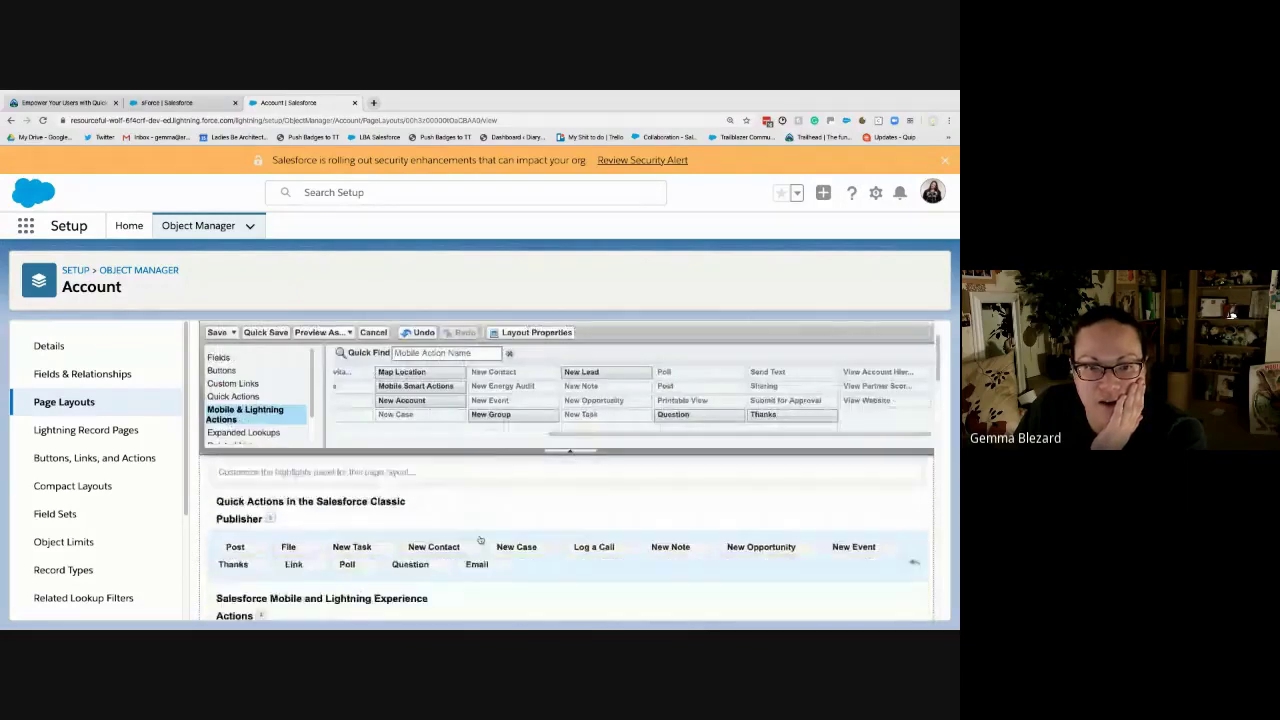
{"action": "scroll", "coordinate": [500, 535], "scroll_direction": "down", "scroll_amount": 3}
{"action": "scroll", "coordinate": [514, 545], "scroll_direction": "up", "scroll_amount": 1}
{"action": "scroll", "coordinate": [514, 545], "scroll_direction": "up", "scroll_amount": 3}
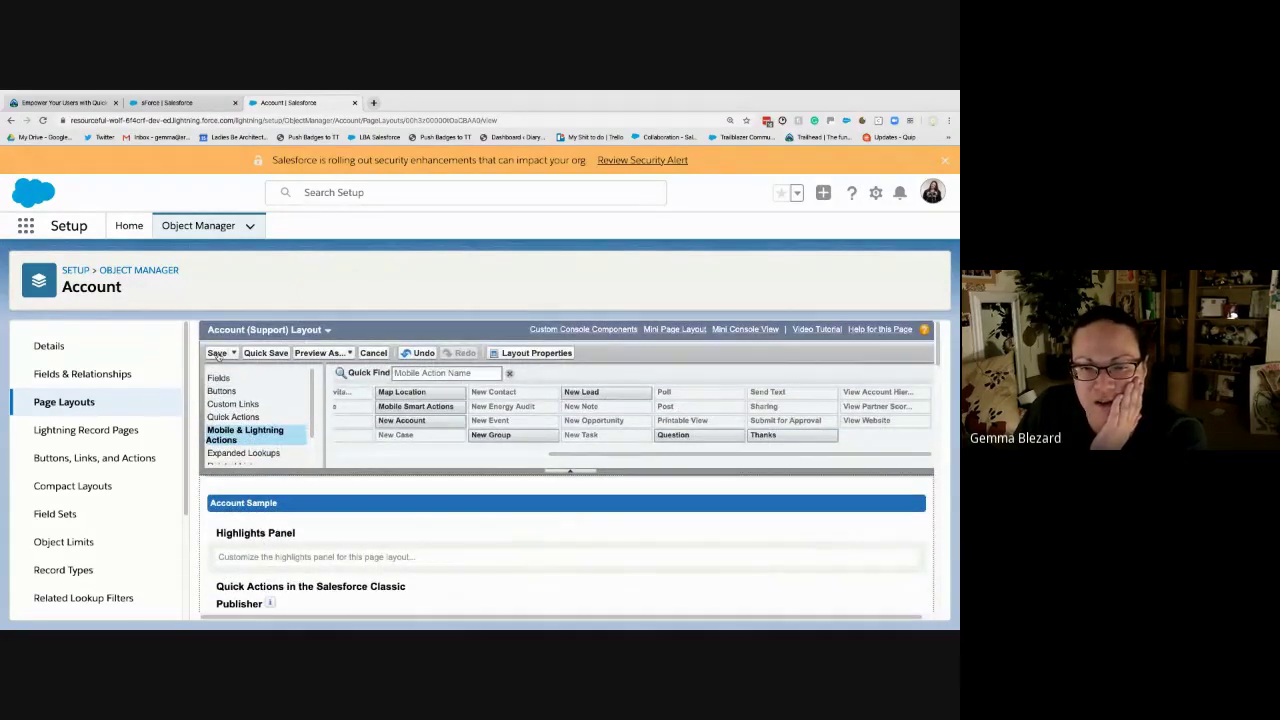
{"action": "mouse_move", "coordinate": [910, 556]}
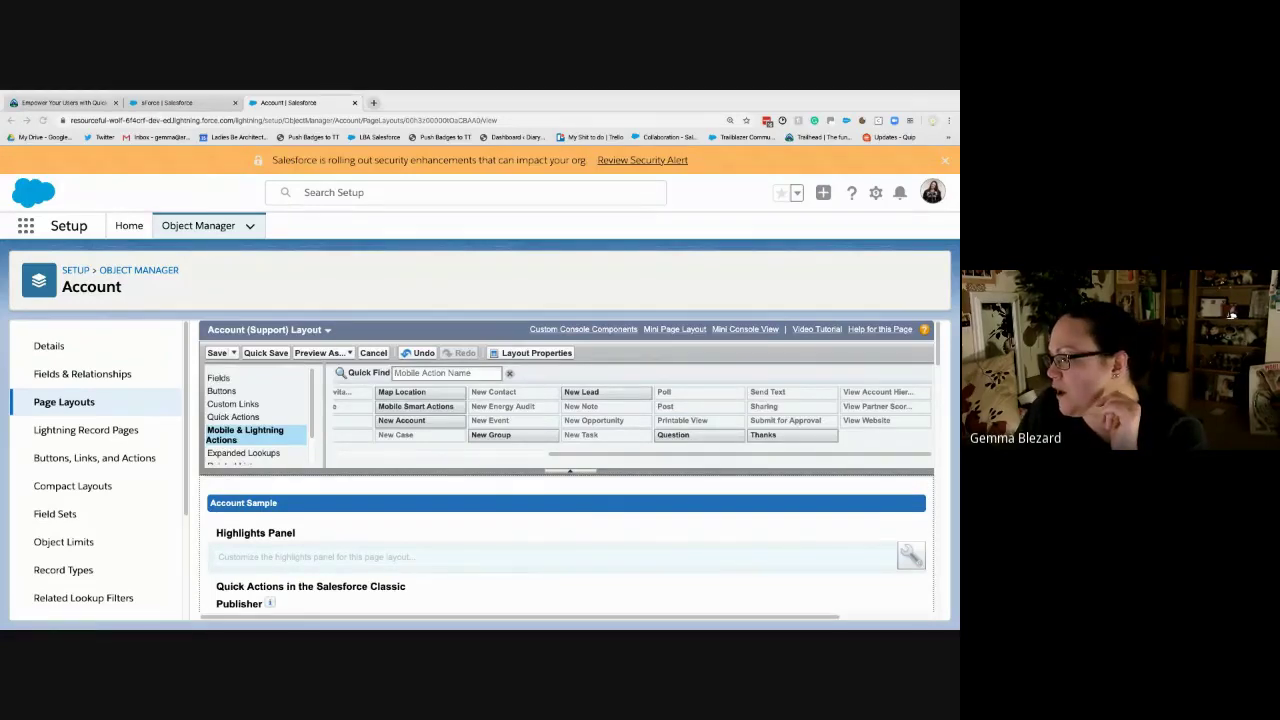
{"action": "left_click", "coordinate": [218, 353]}
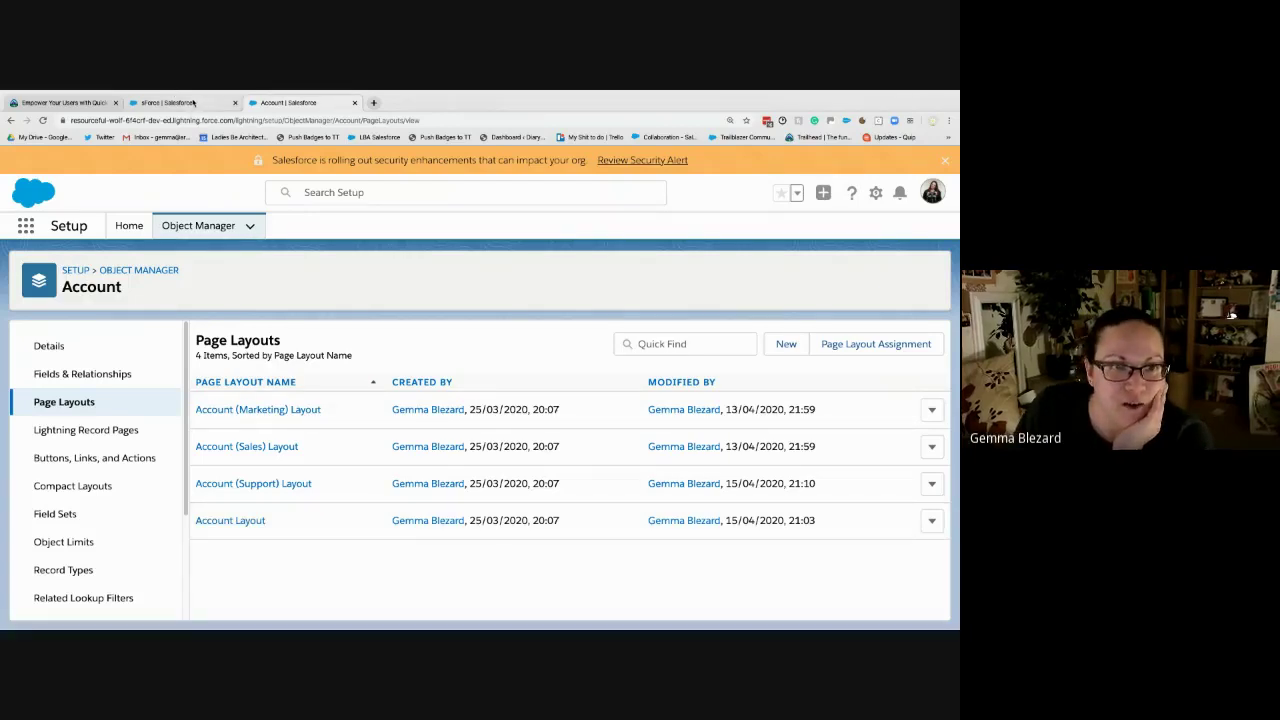
- Open the GenePoint account from the recently viewed accounts and start its New Energy Audit action
{"action": "left_click", "coordinate": [193, 103]}
{"action": "left_click", "coordinate": [490, 202]}
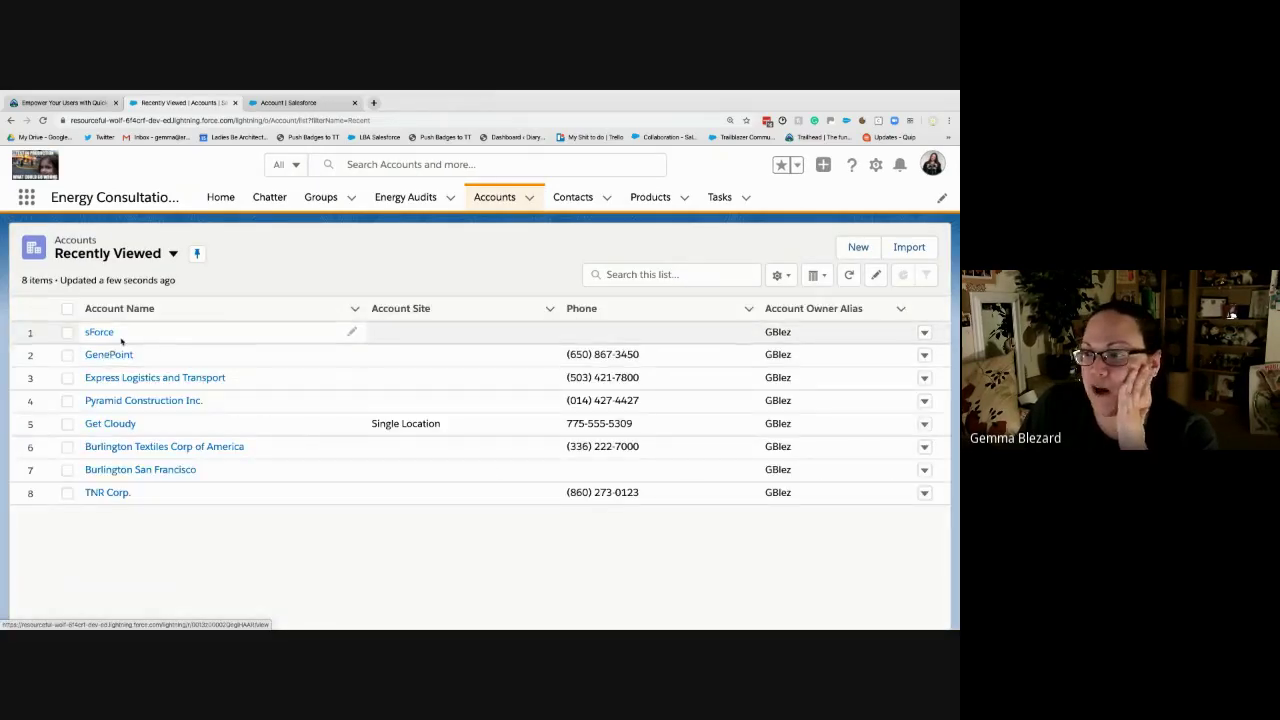
{"action": "left_click", "coordinate": [108, 355]}
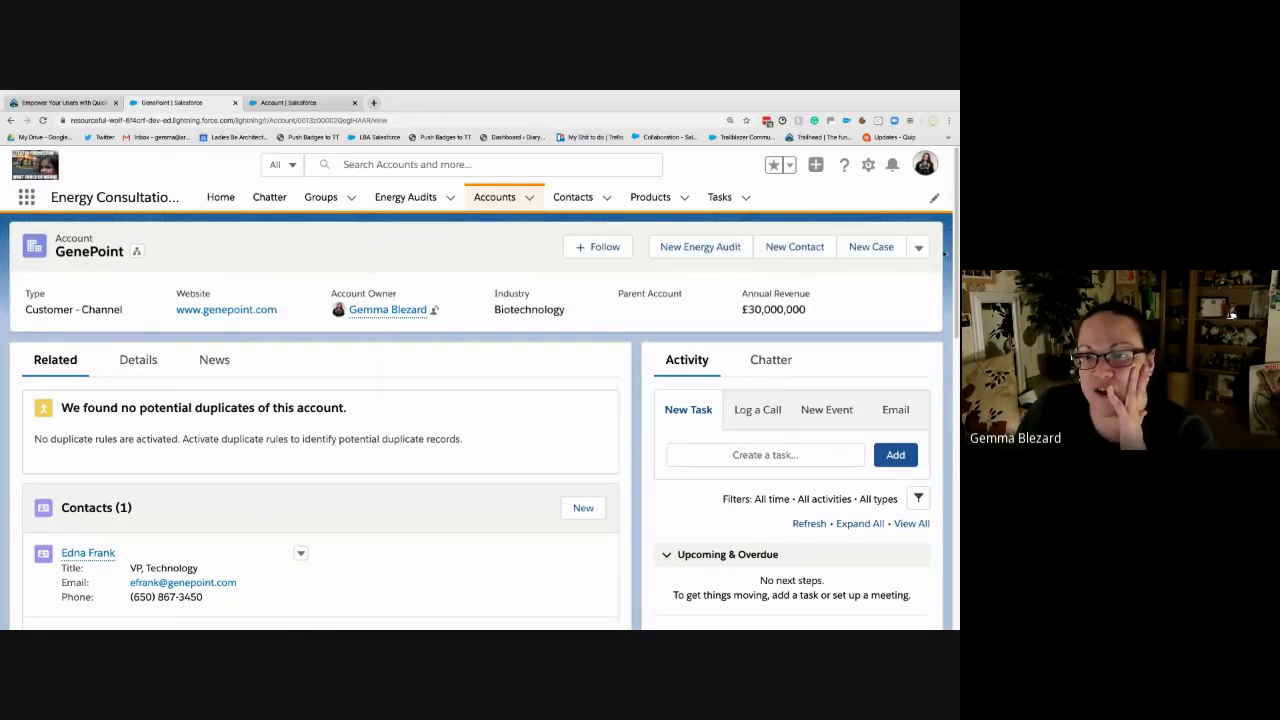
{"action": "left_click", "coordinate": [919, 248]}
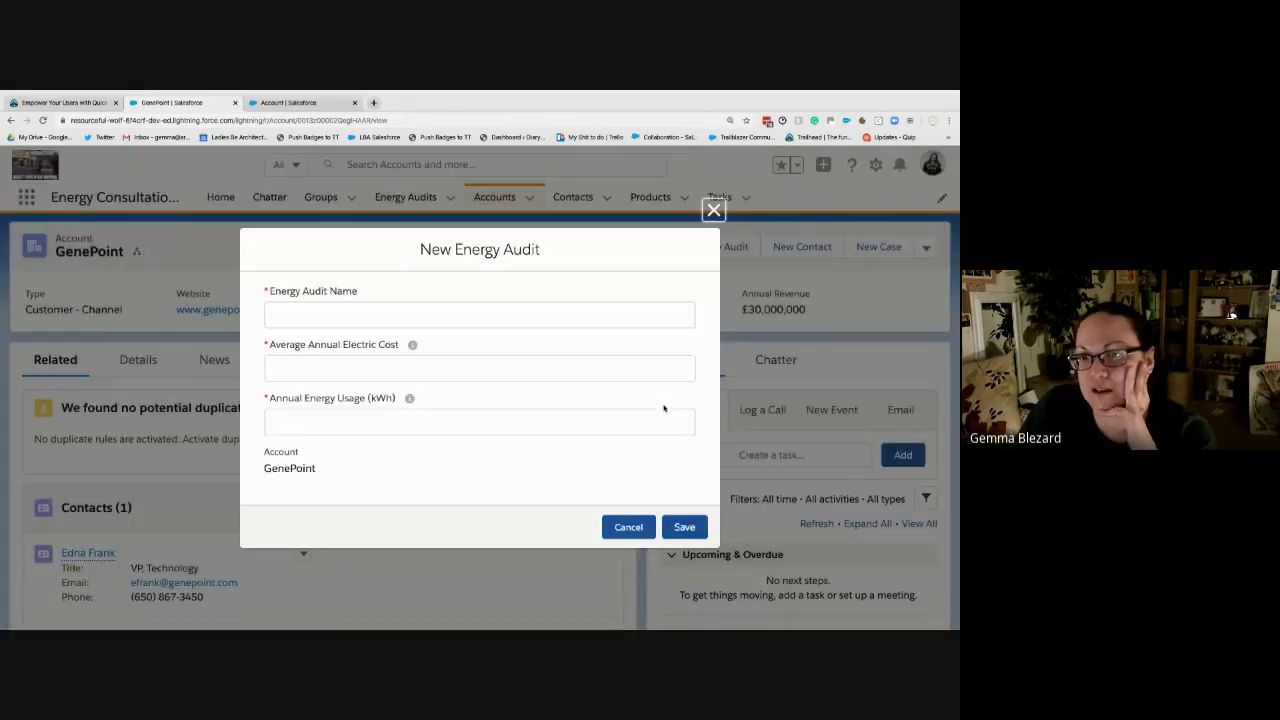
- Create the energy audit "testy testface" with average annual electric cost £2,000,000,000.00 and annual energy usage 2 kWh, and save it
{"action": "left_click", "coordinate": [360, 317]}
{"action": "type", "text": "te"}
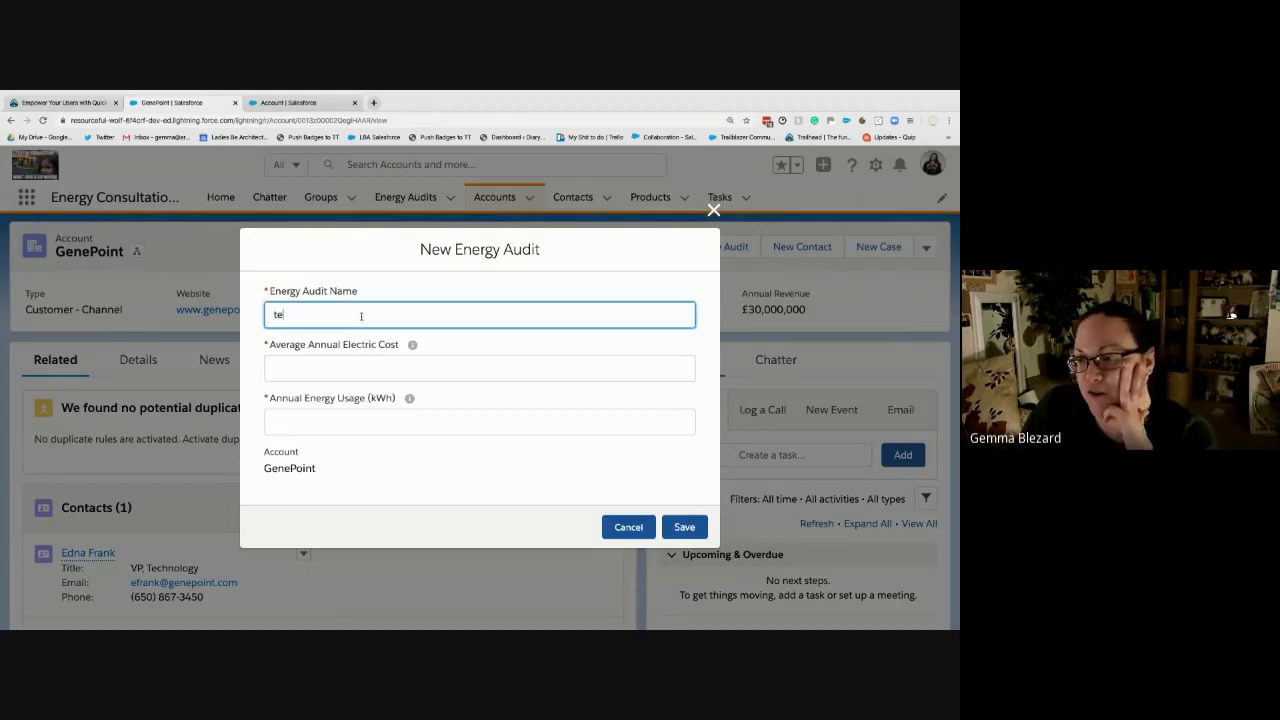
{"action": "type", "text": "sty testface"}
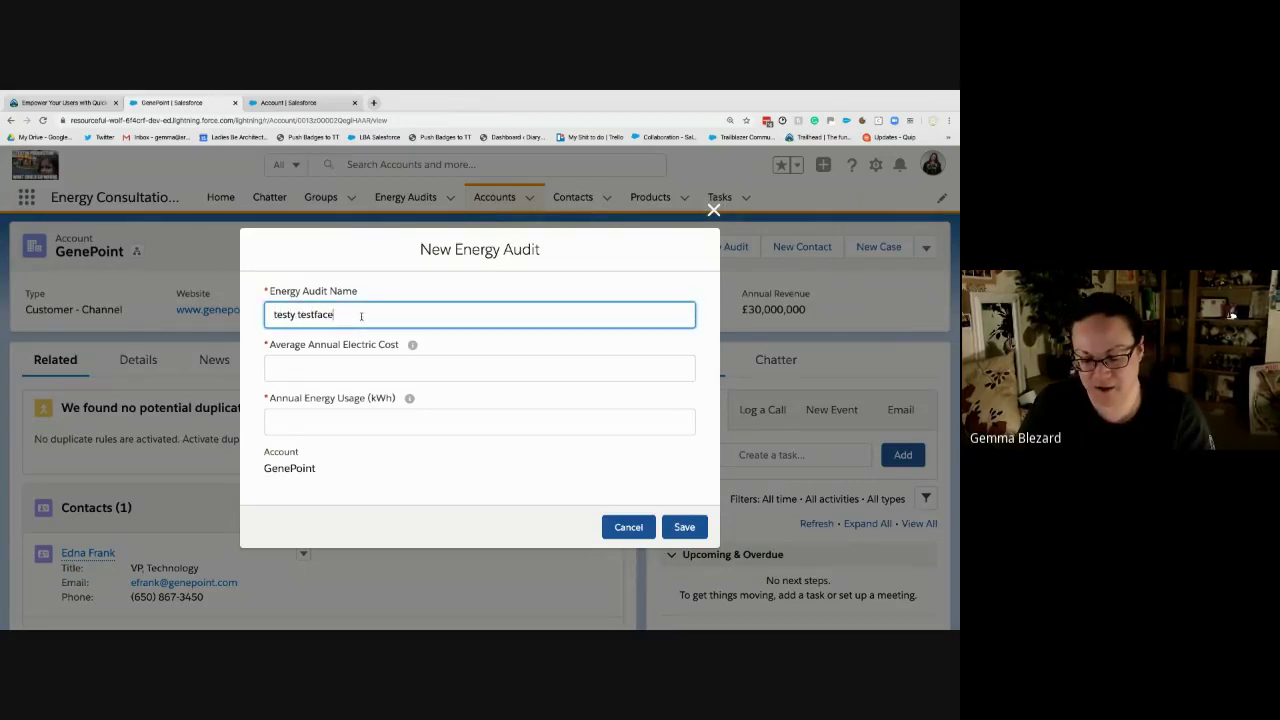
{"action": "key", "text": "Tab"}
{"action": "key", "text": "Tab"}
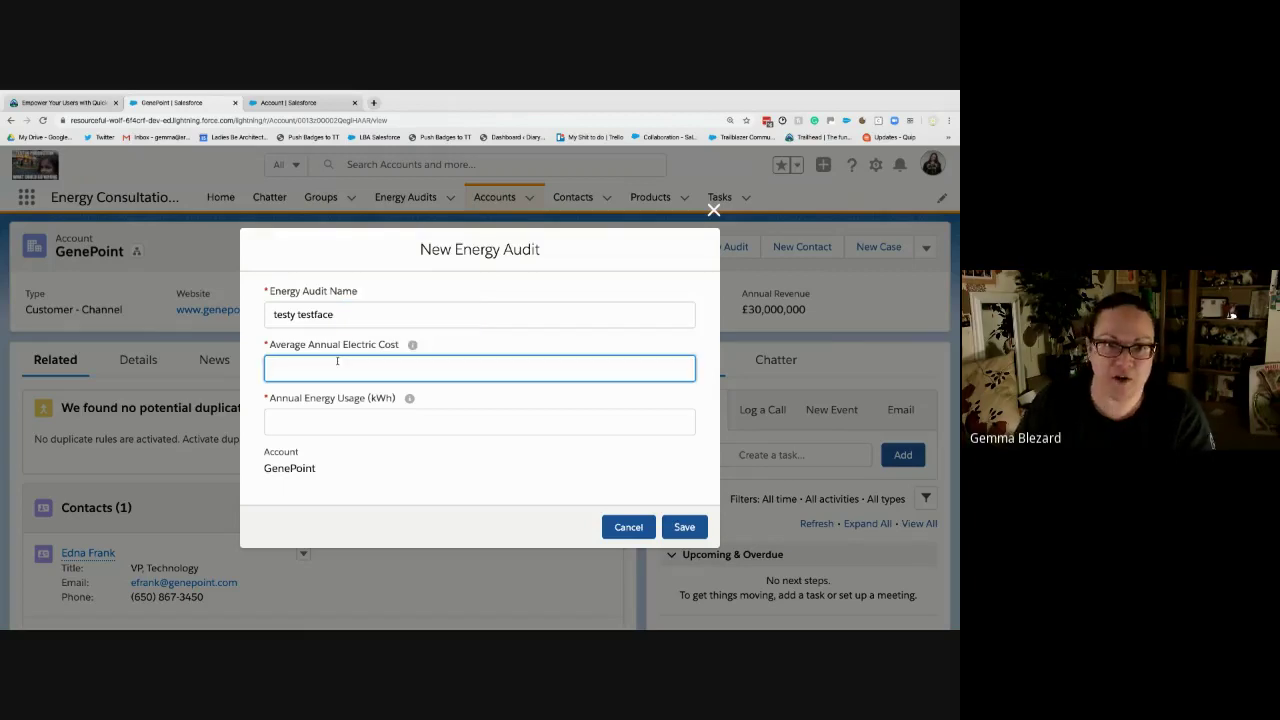
{"action": "type", "text": "2,"}
{"action": "type", "text": "0"}
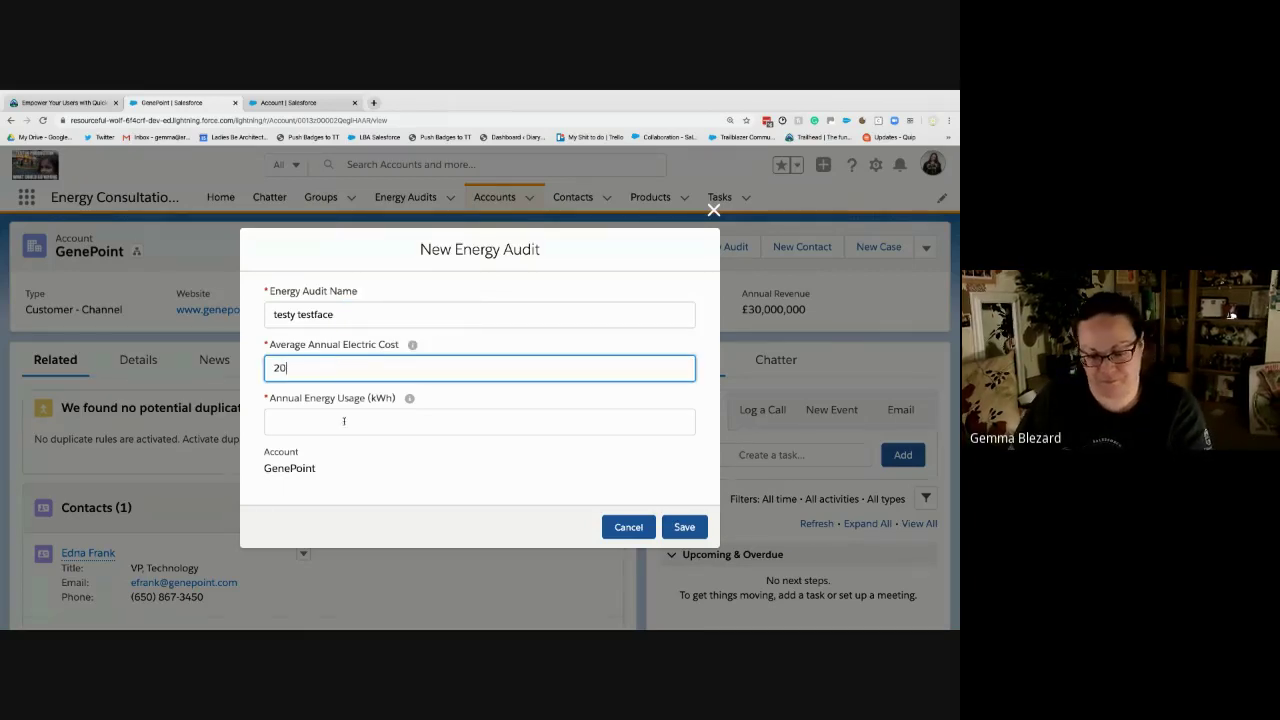
{"action": "type", "text": "00,000,000"}
{"action": "left_click", "coordinate": [351, 423]}
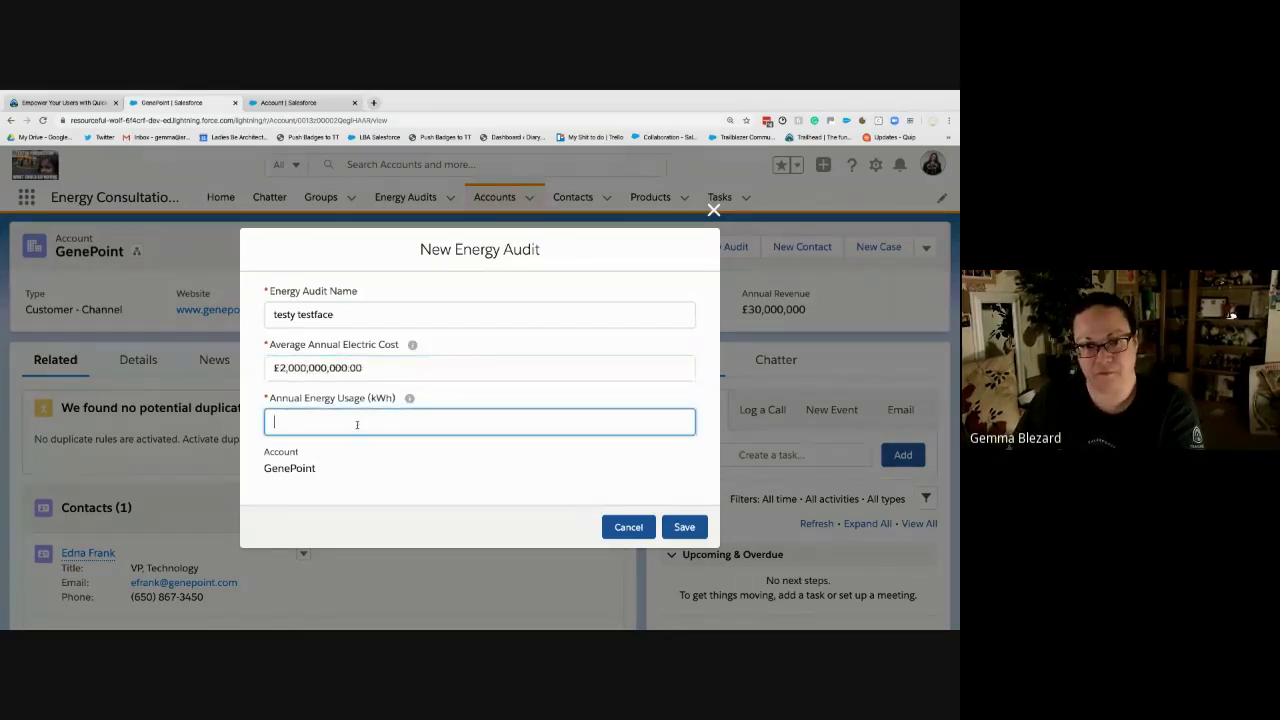
{"action": "type", "text": "2"}
{"action": "left_click", "coordinate": [684, 527]}
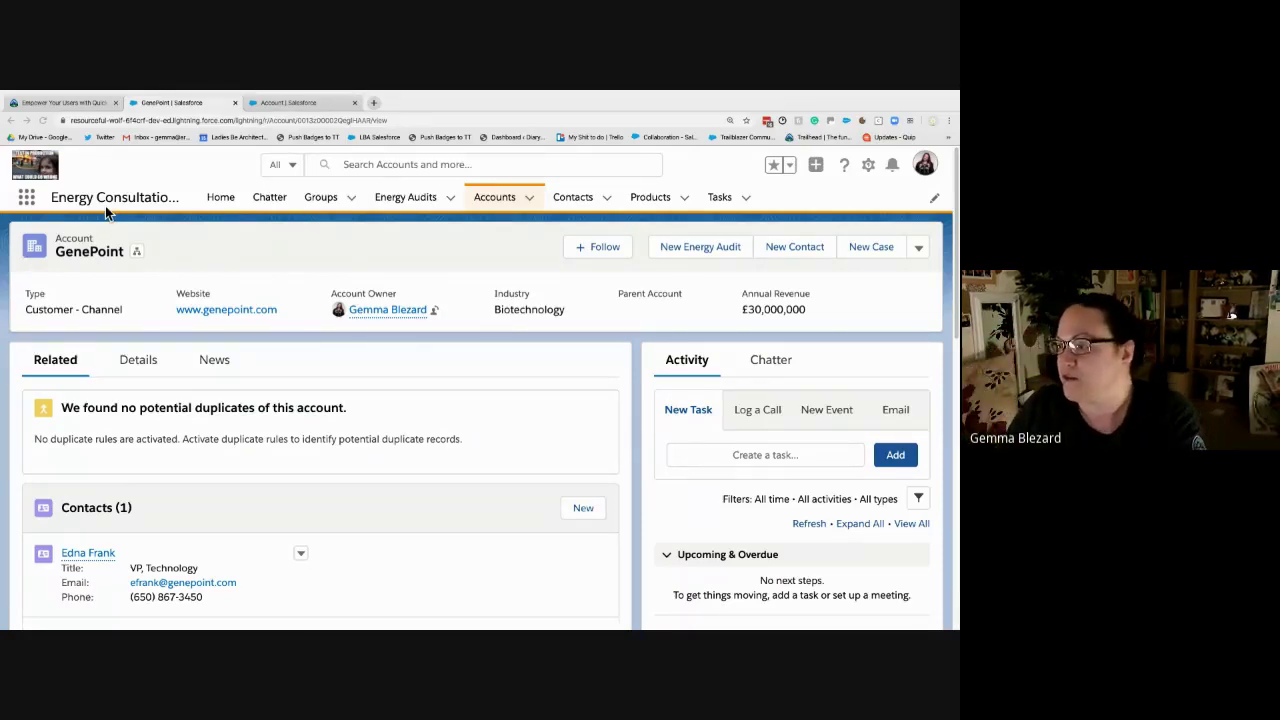
{"action": "left_click", "coordinate": [27, 198]}
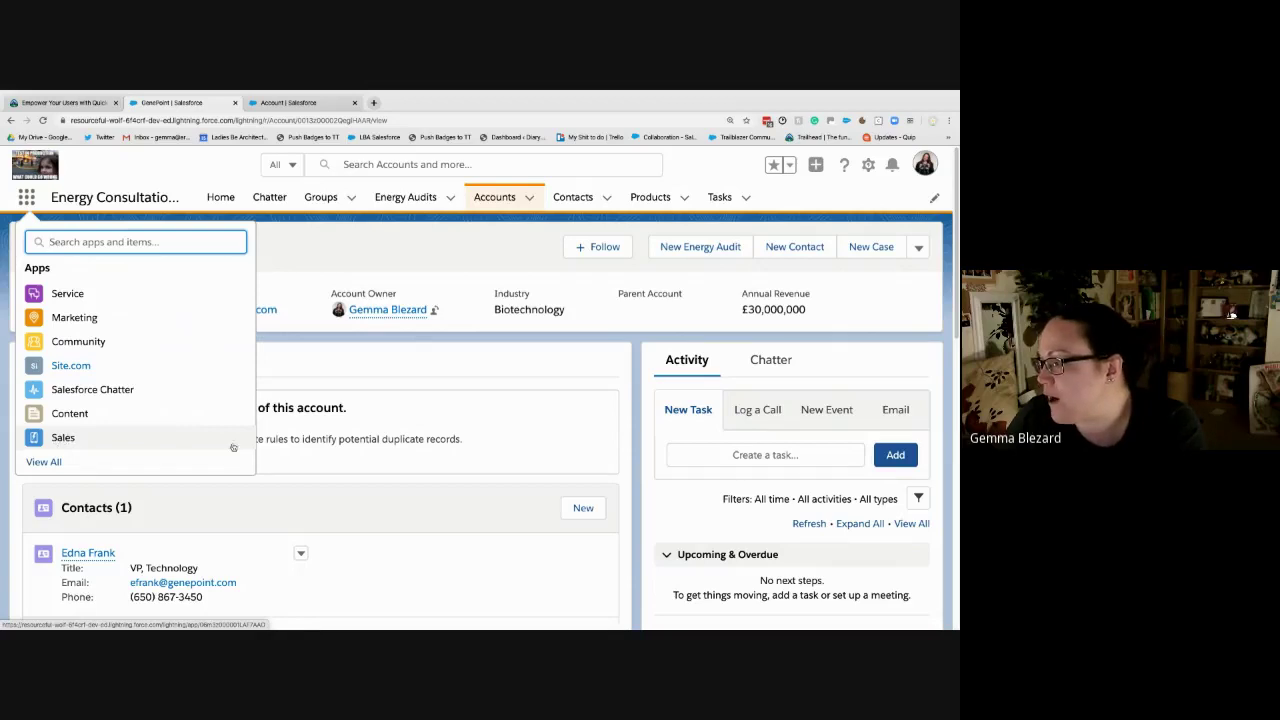
{"action": "left_click", "coordinate": [429, 349]}
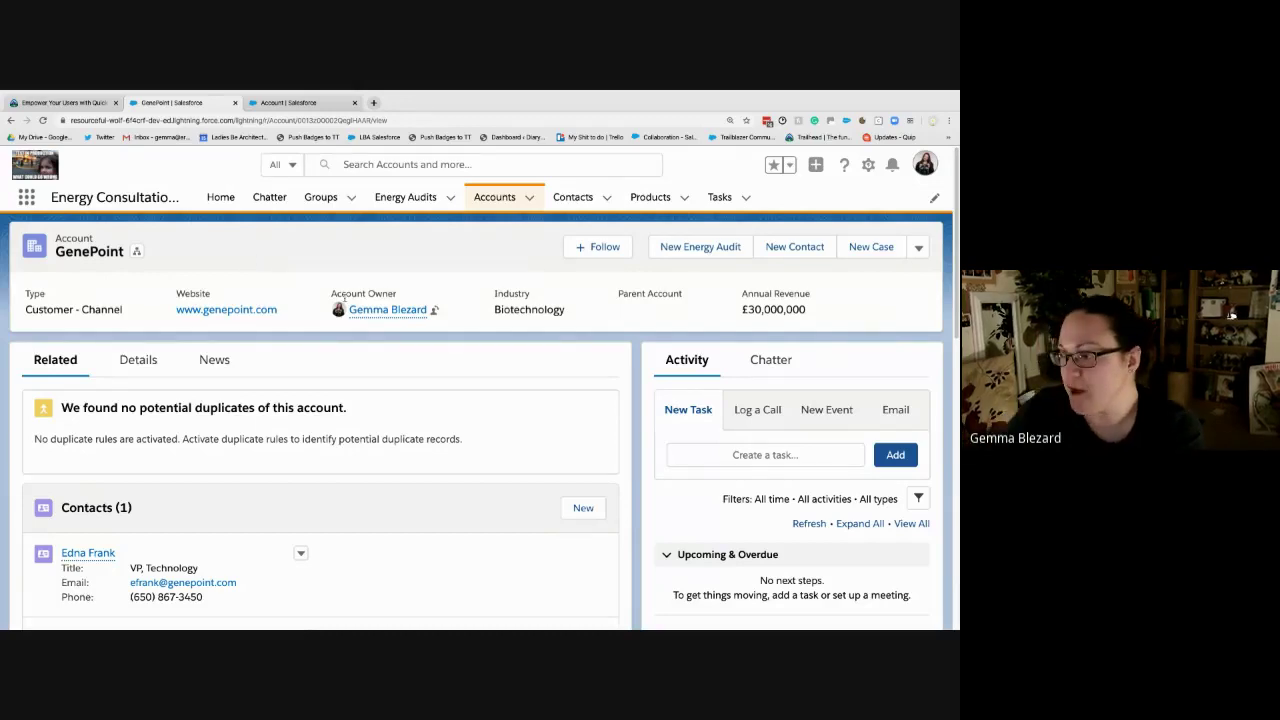
- Review GenePoint's additional account actions and its blank New Energy Audit form, closing the form without an entry
{"action": "left_click", "coordinate": [918, 248]}
{"action": "left_click", "coordinate": [918, 249]}
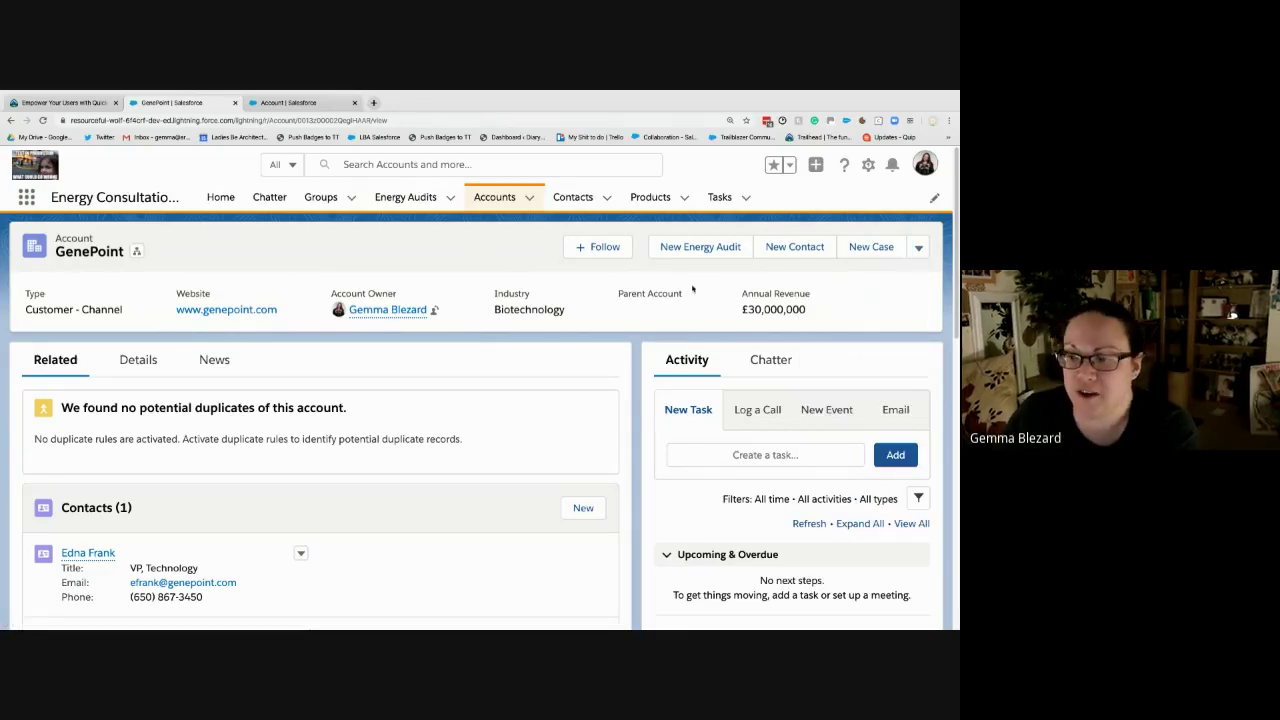
{"action": "left_click", "coordinate": [694, 250]}
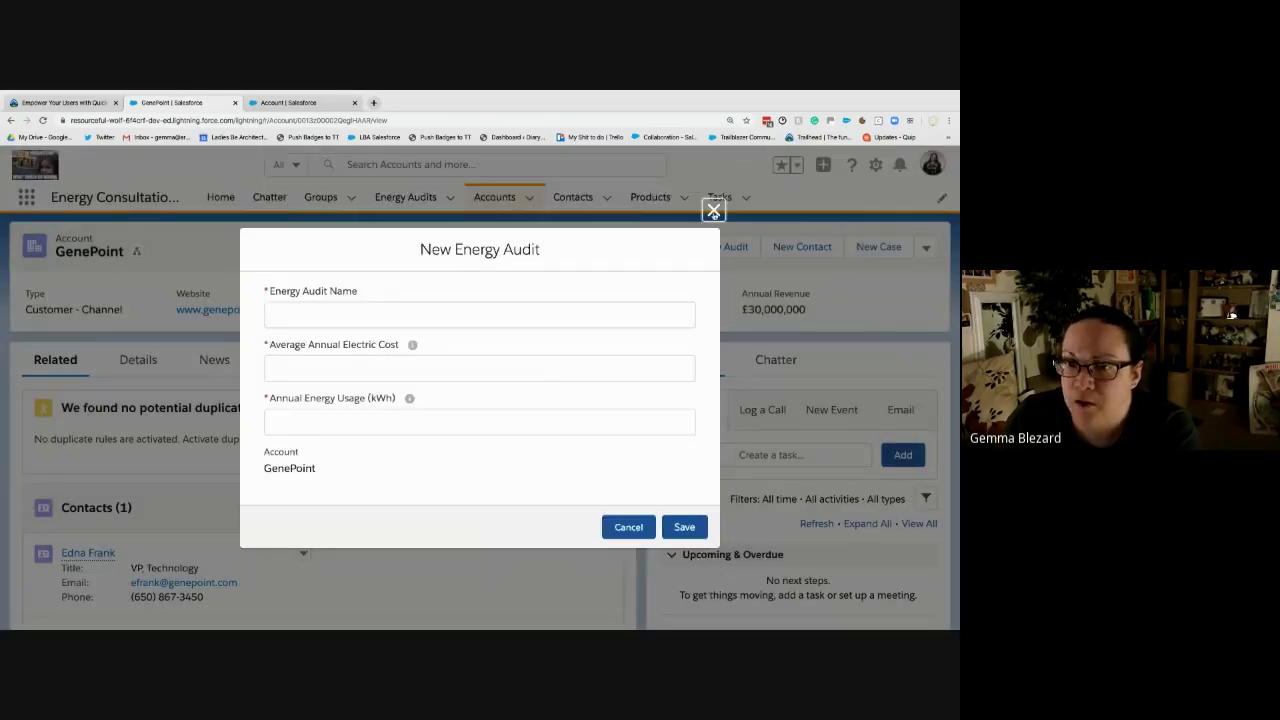
{"action": "left_click", "coordinate": [713, 211]}
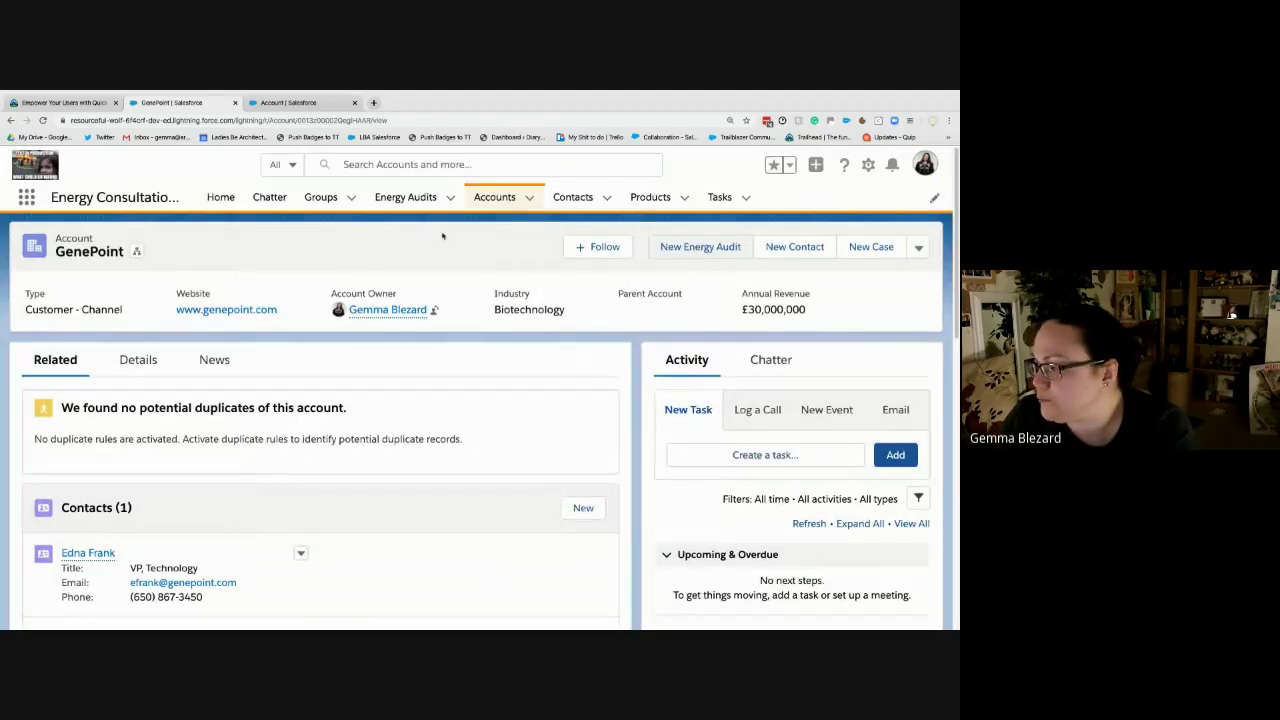
- Read Trailhead's Create a Global Action instructions, comparing them with the GenePoint record and the Account object's Buttons, Links, and Actions
{"action": "left_click", "coordinate": [90, 103]}
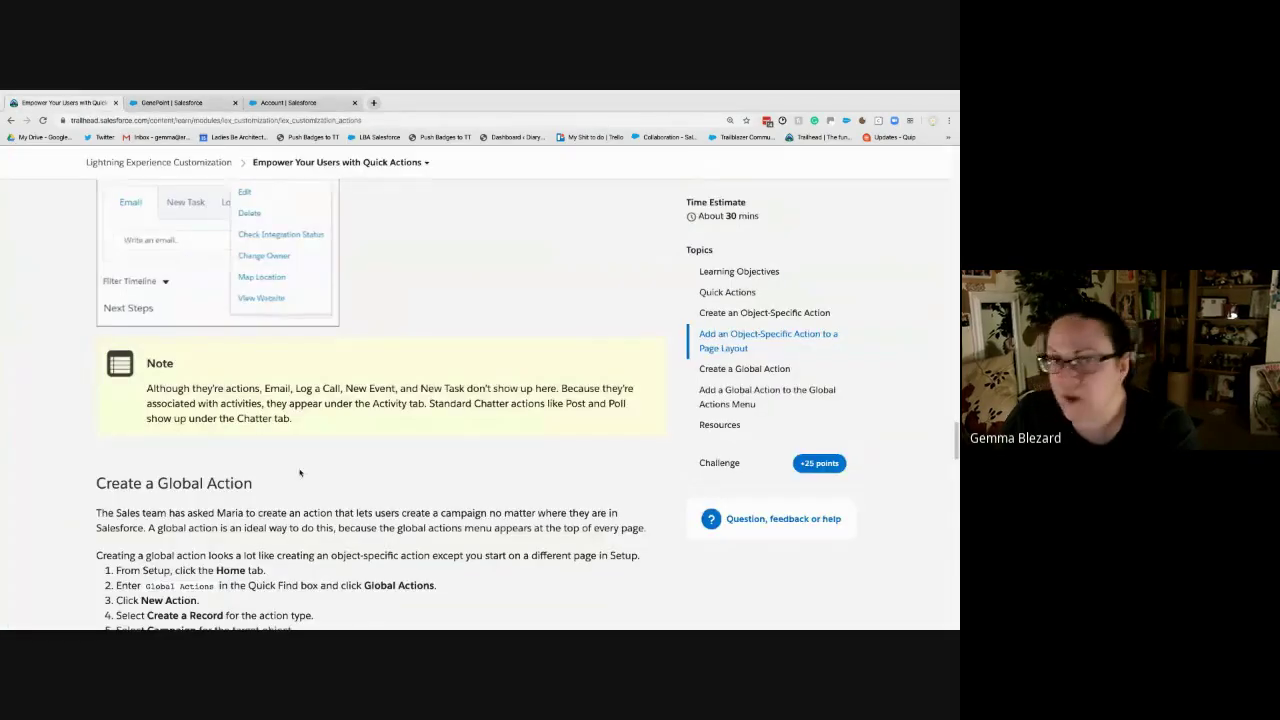
{"action": "scroll", "coordinate": [297, 467], "scroll_direction": "down", "scroll_amount": 3}
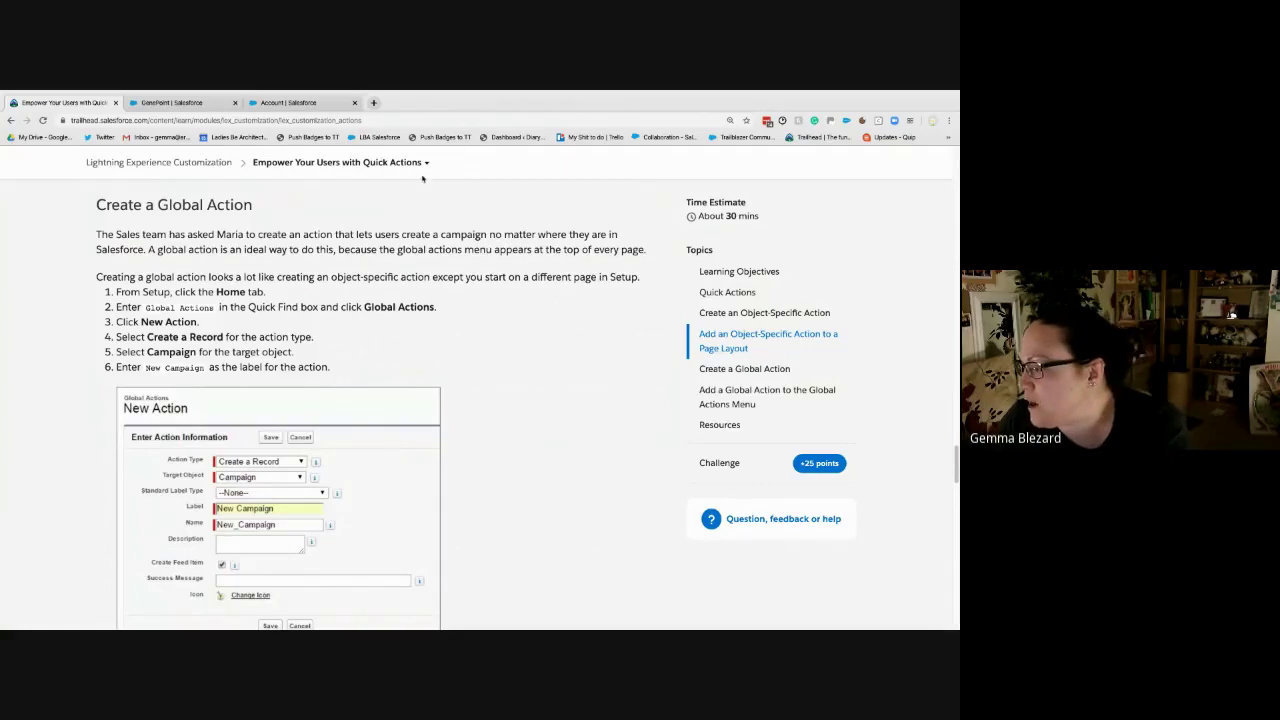
{"action": "left_click", "coordinate": [167, 103]}
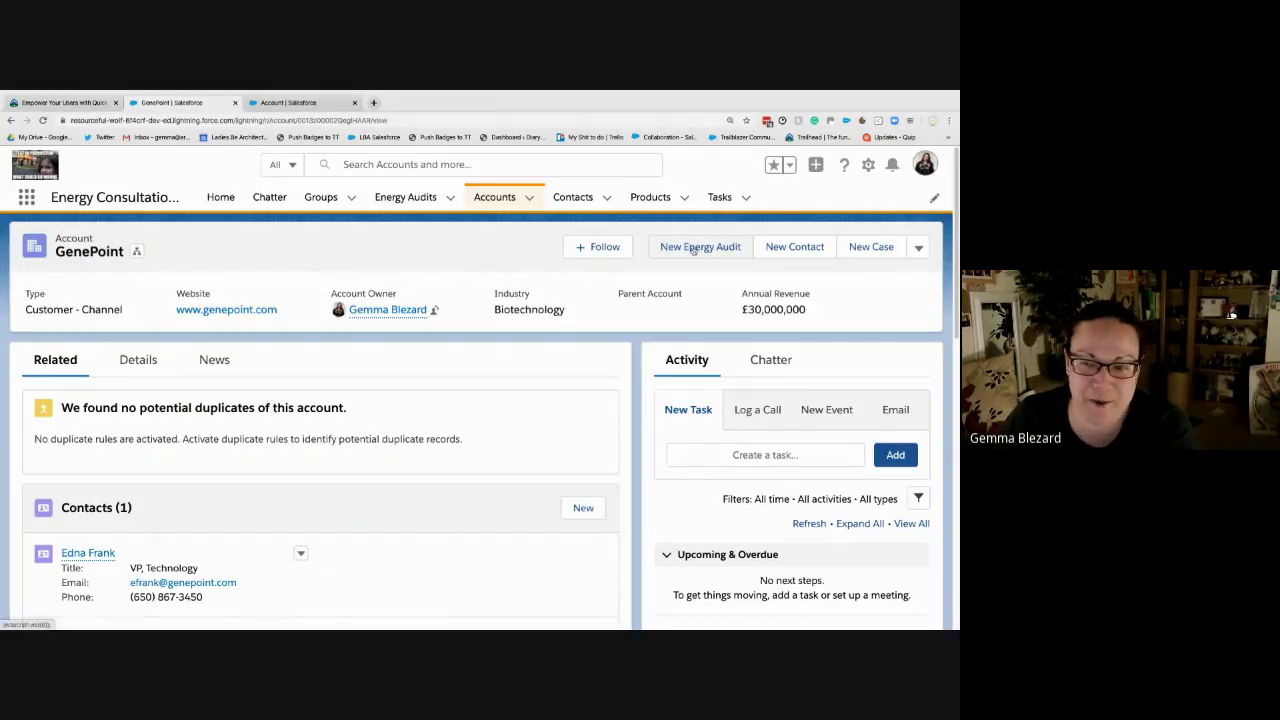
{"action": "left_click", "coordinate": [267, 103]}
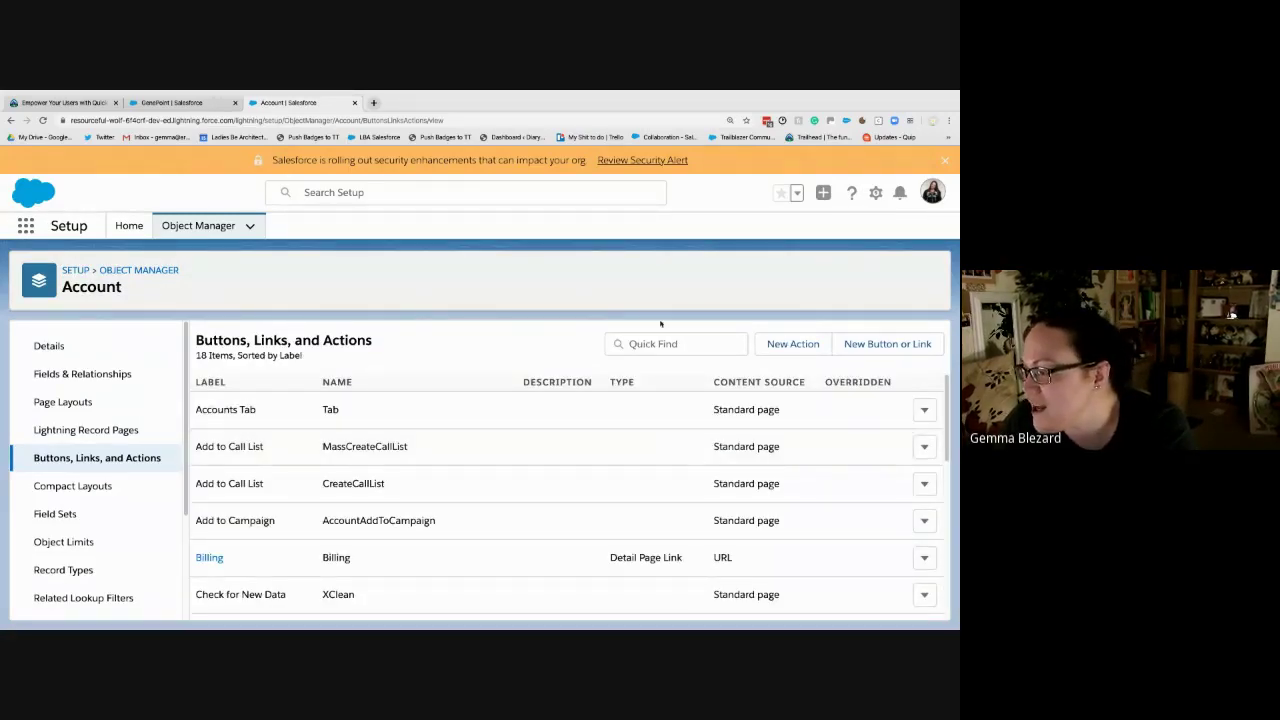
{"action": "left_click", "coordinate": [65, 102]}
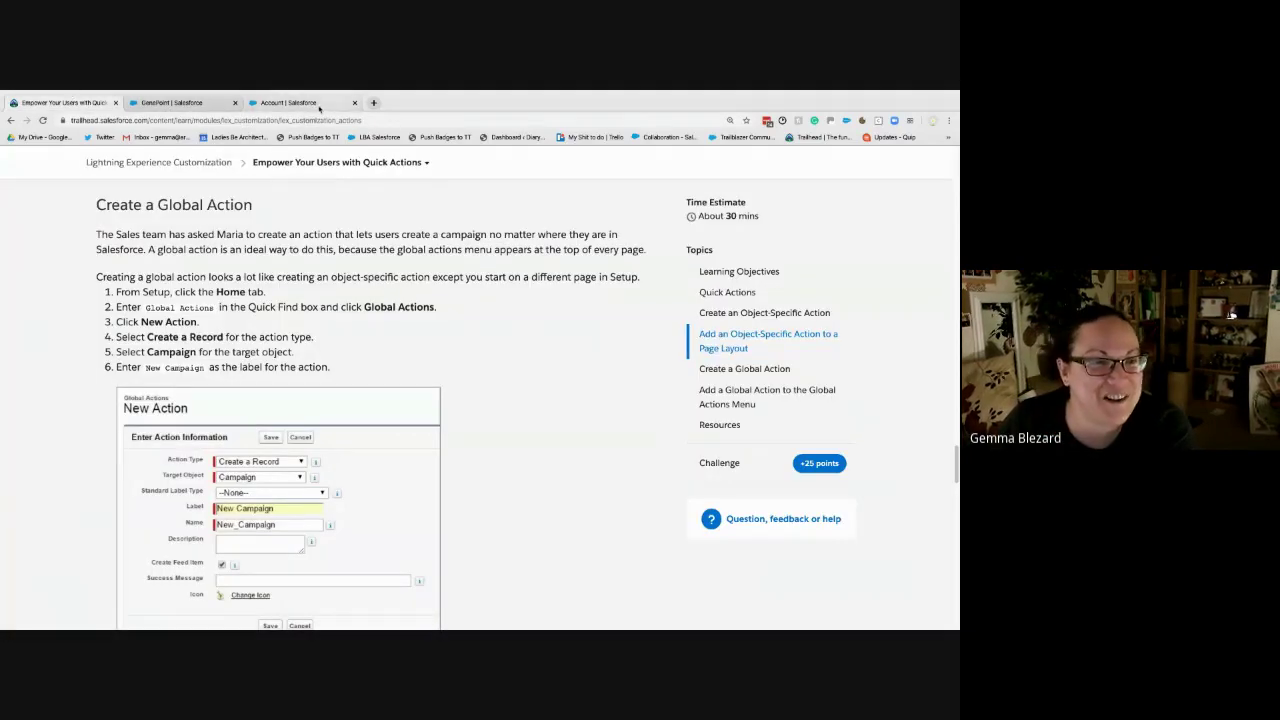
{"action": "left_click", "coordinate": [280, 102]}
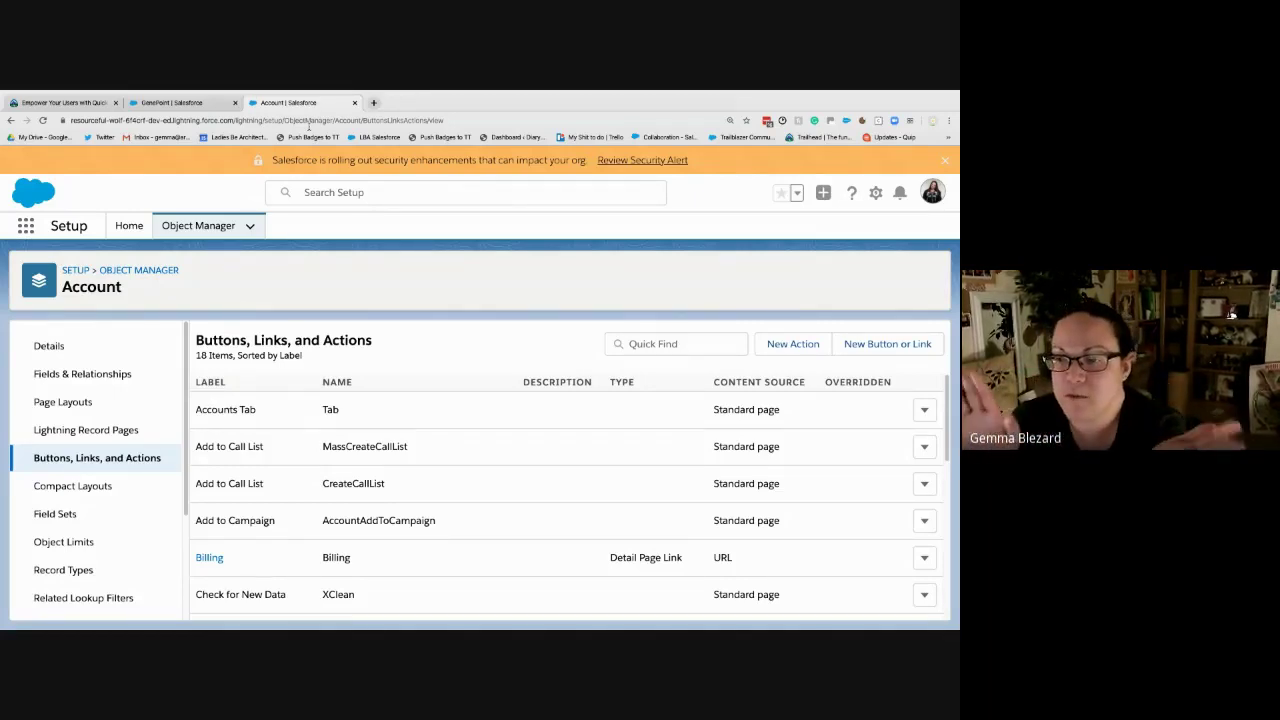
{"action": "left_click", "coordinate": [95, 104]}
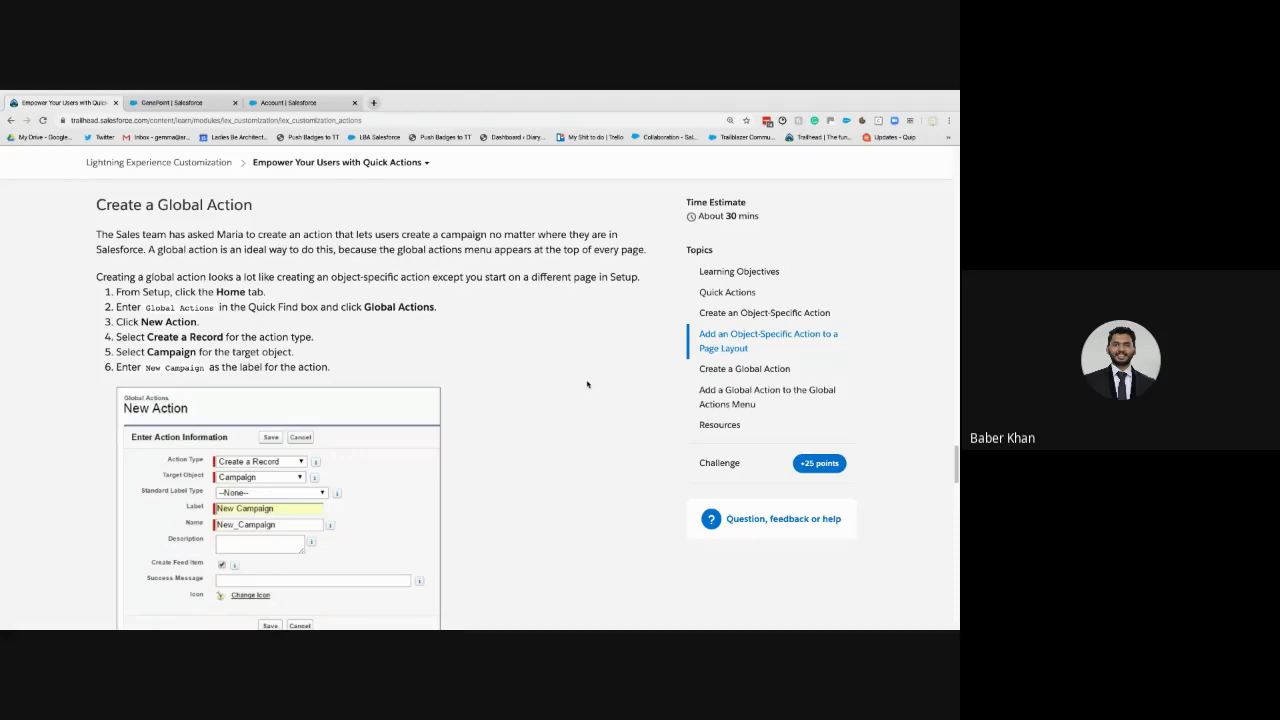
{"action": "left_click", "coordinate": [300, 103]}
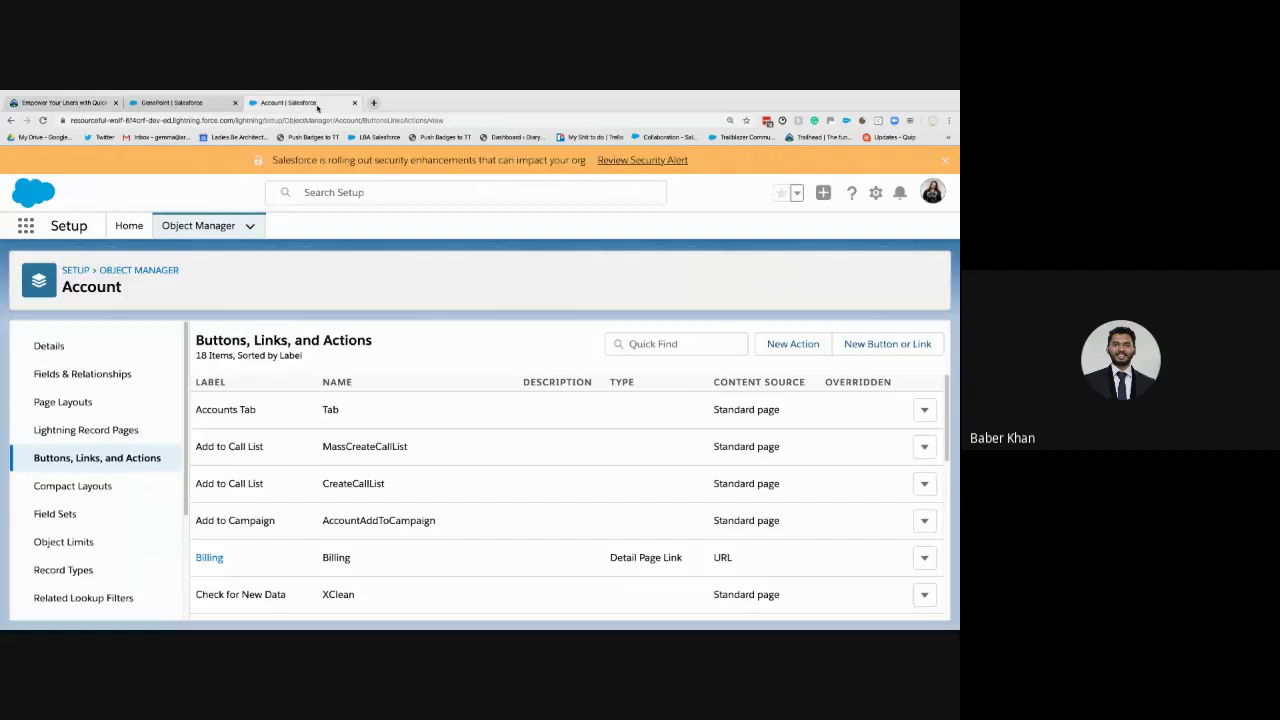
- Open an Account page layout and examine its Salesforce Mobile and Lightning Experience Actions
{"action": "left_click", "coordinate": [72, 402]}
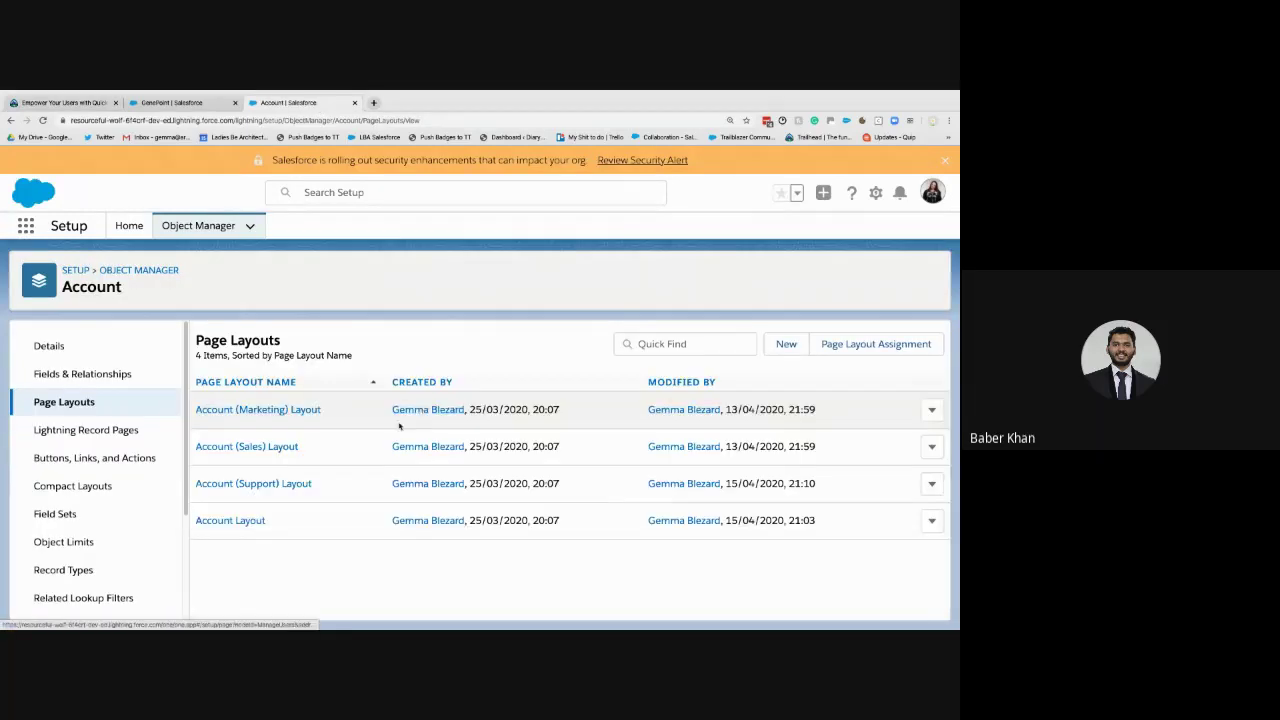
{"action": "left_click", "coordinate": [607, 510]}
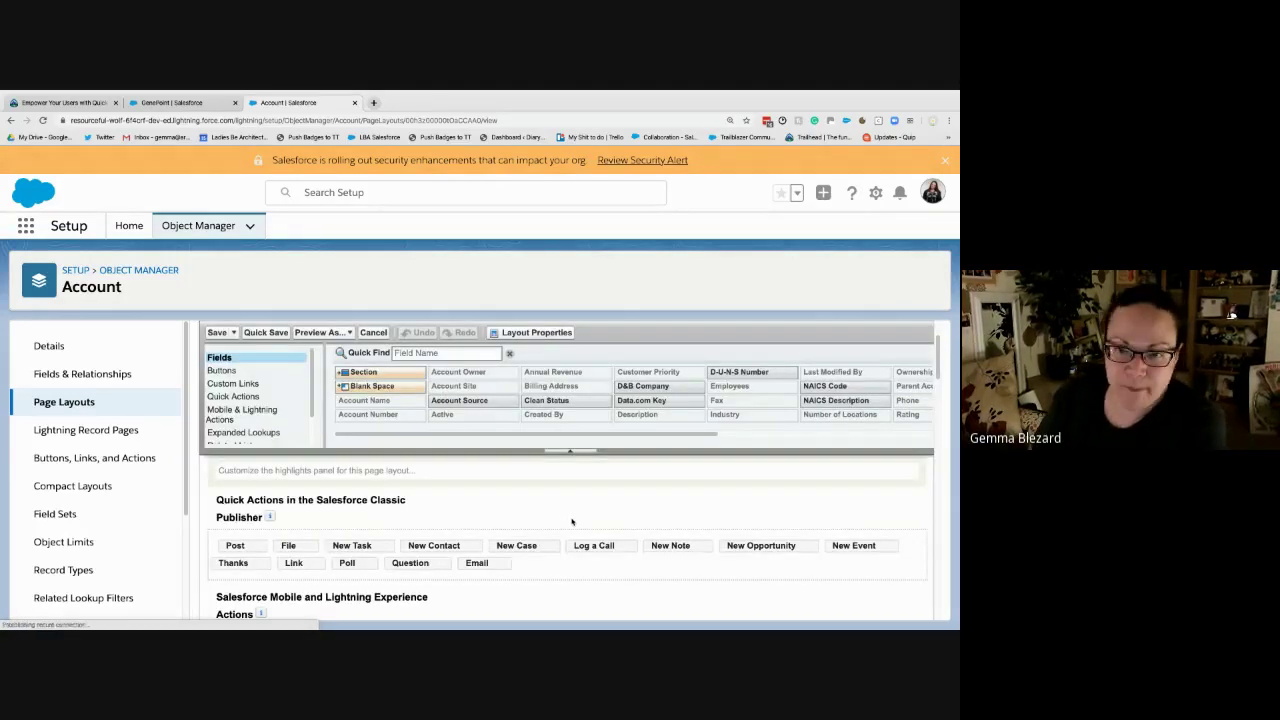
{"action": "scroll", "coordinate": [570, 523], "scroll_direction": "down", "scroll_amount": 2}
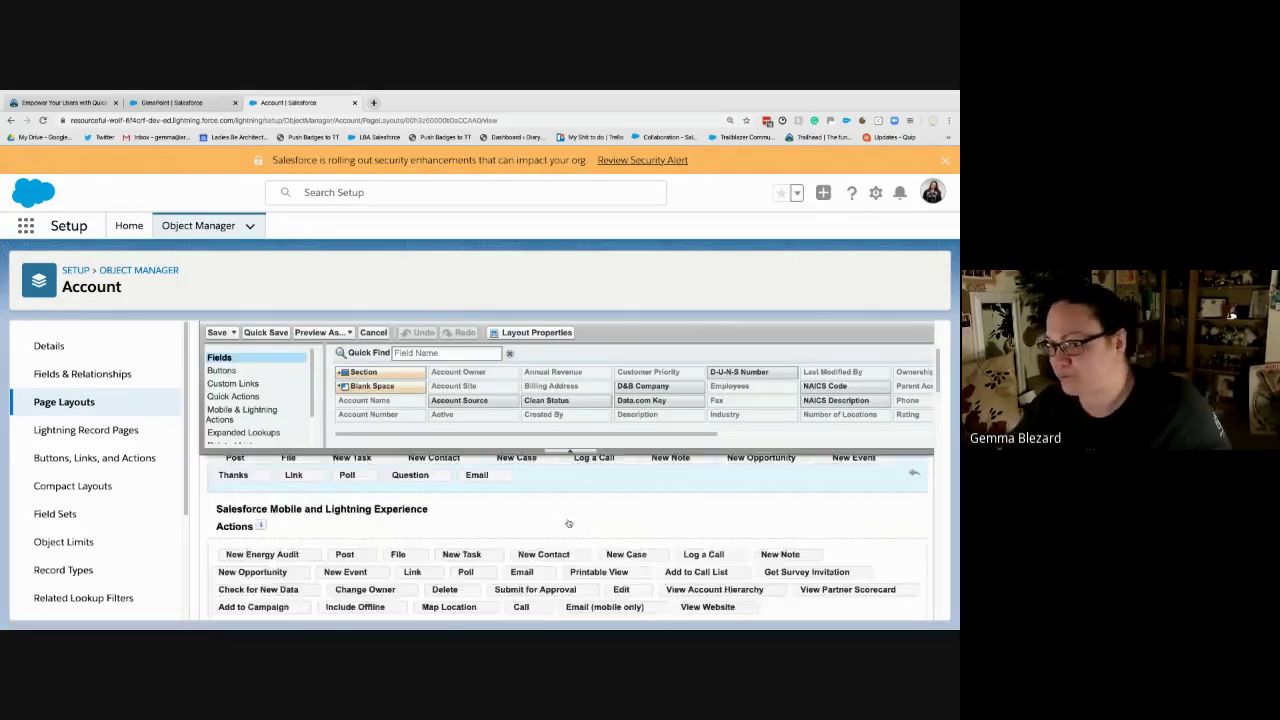
{"action": "scroll", "coordinate": [568, 523], "scroll_direction": "down", "scroll_amount": 1}
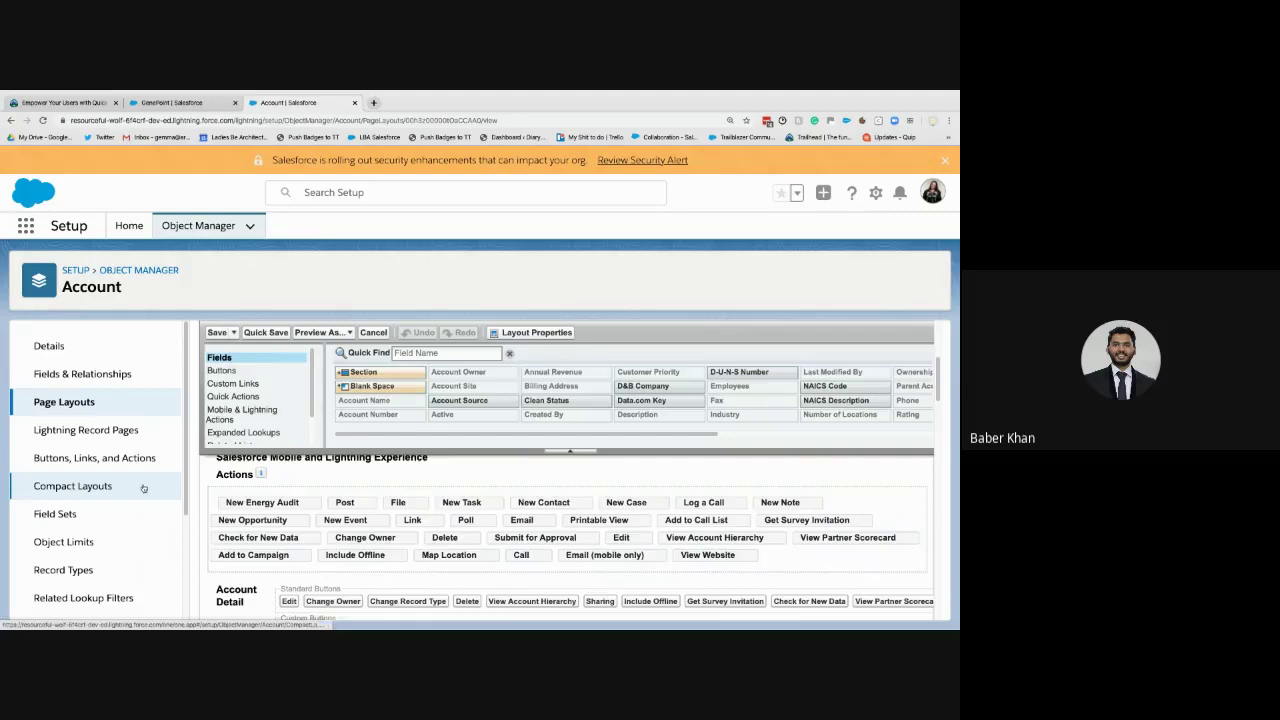
- Check the Trailhead instructions, find Global Actions from Setup Home by searching "glob", and look over the existing actions
{"action": "left_click", "coordinate": [66, 110]}
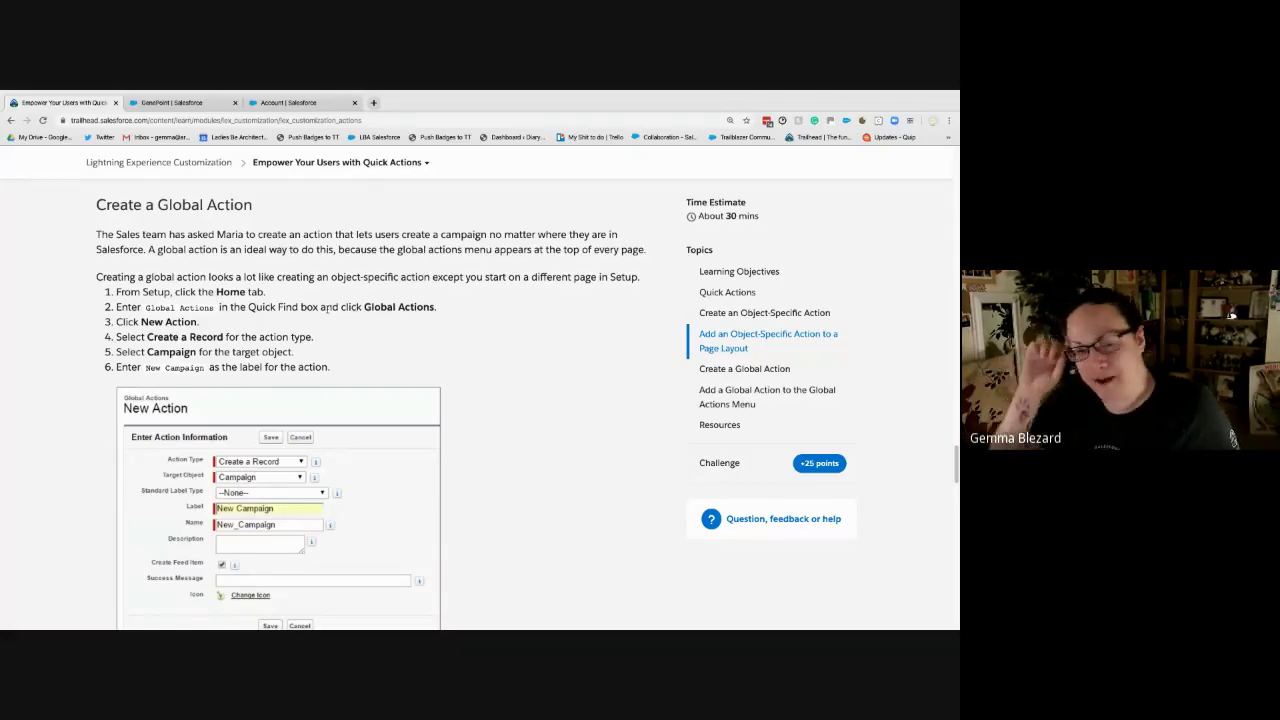
{"action": "left_click", "coordinate": [290, 103]}
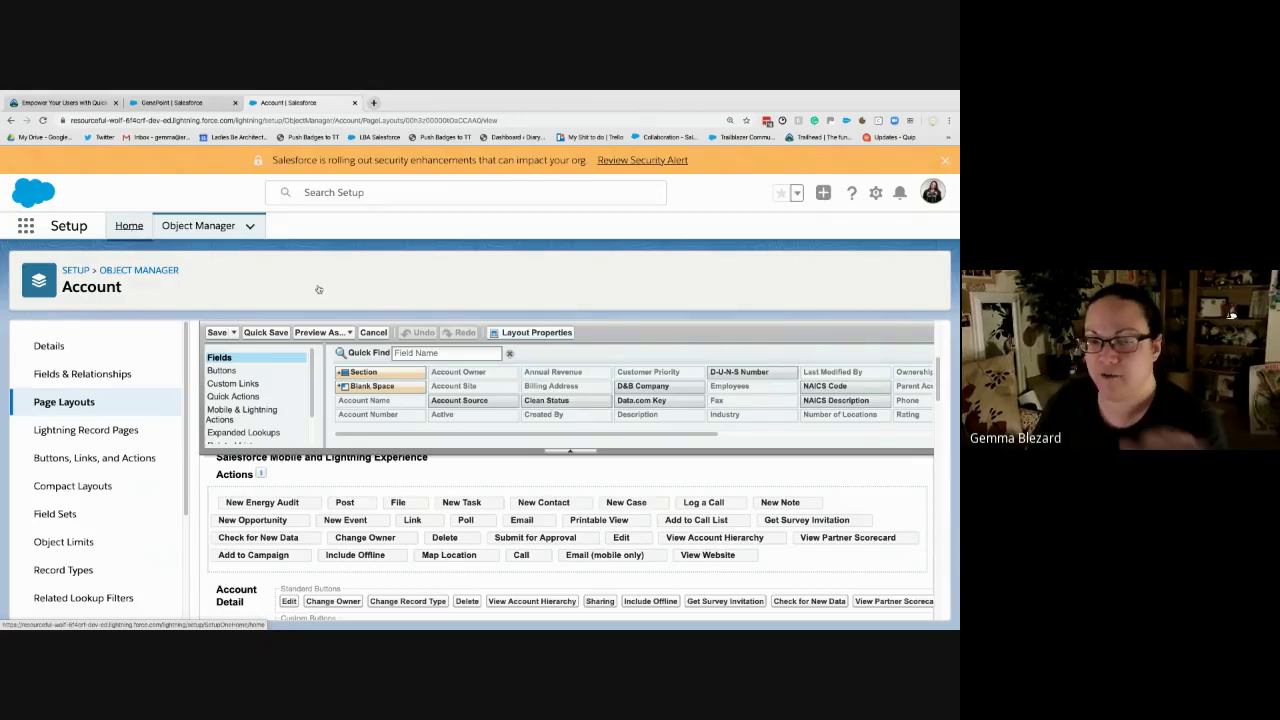
{"action": "left_click", "coordinate": [129, 227]}
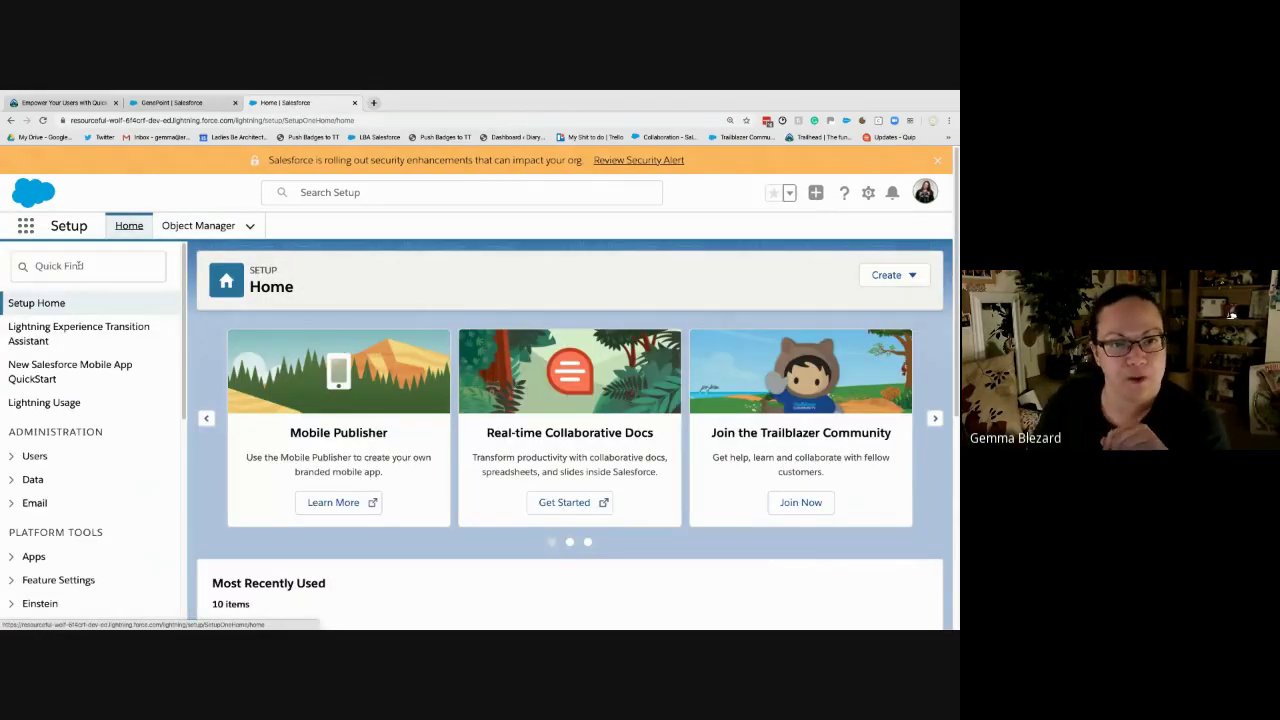
{"action": "left_click", "coordinate": [79, 266]}
{"action": "type", "text": "glob"}
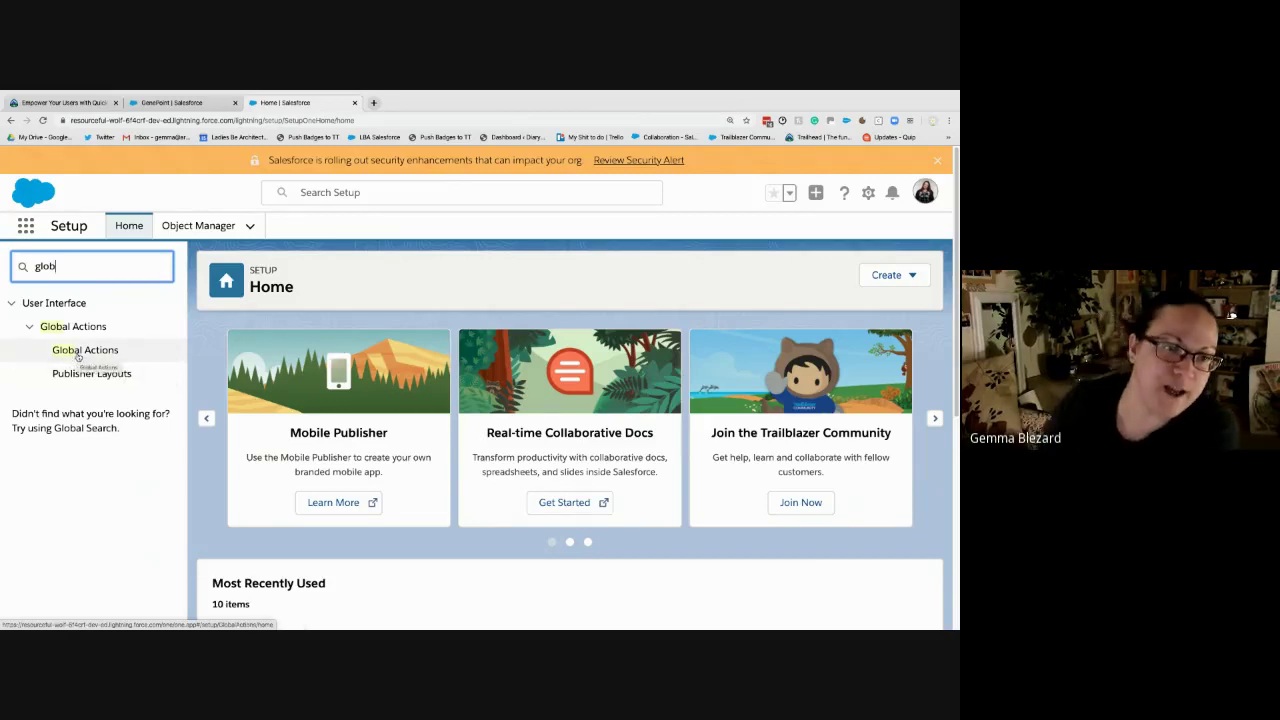
{"action": "left_click", "coordinate": [117, 352]}
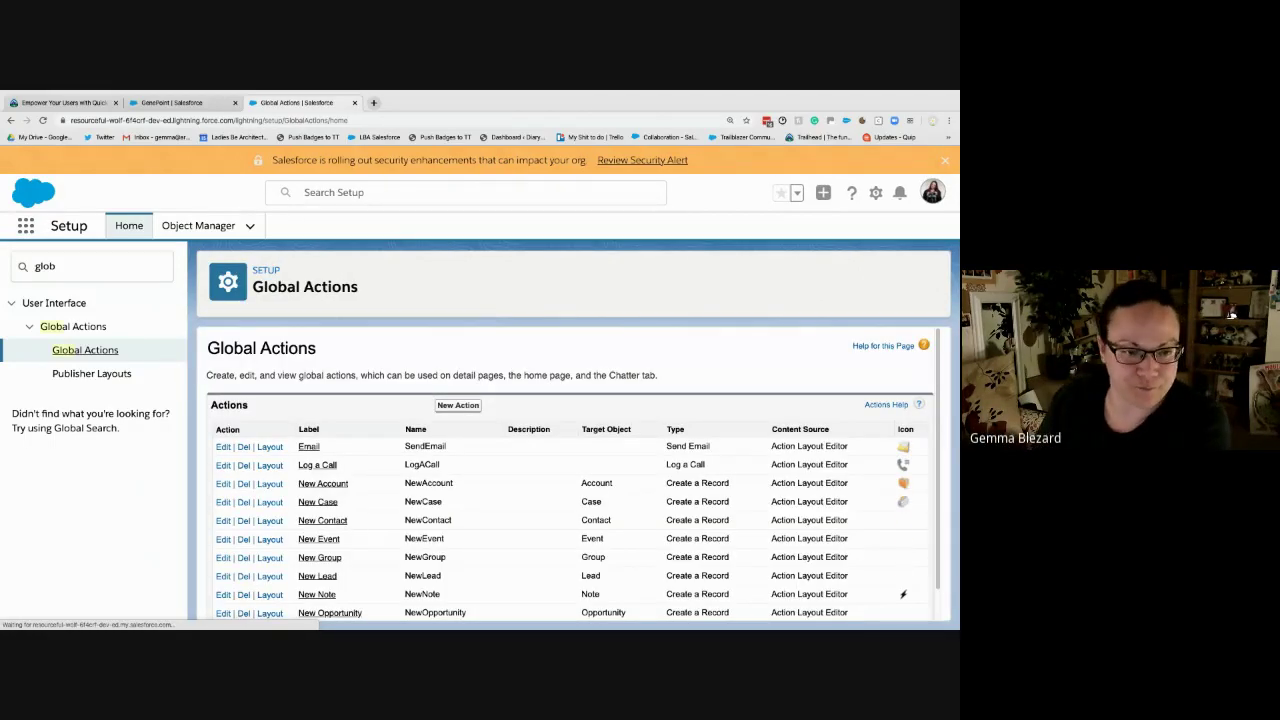
{"action": "scroll", "coordinate": [393, 454], "scroll_direction": "down", "scroll_amount": 1}
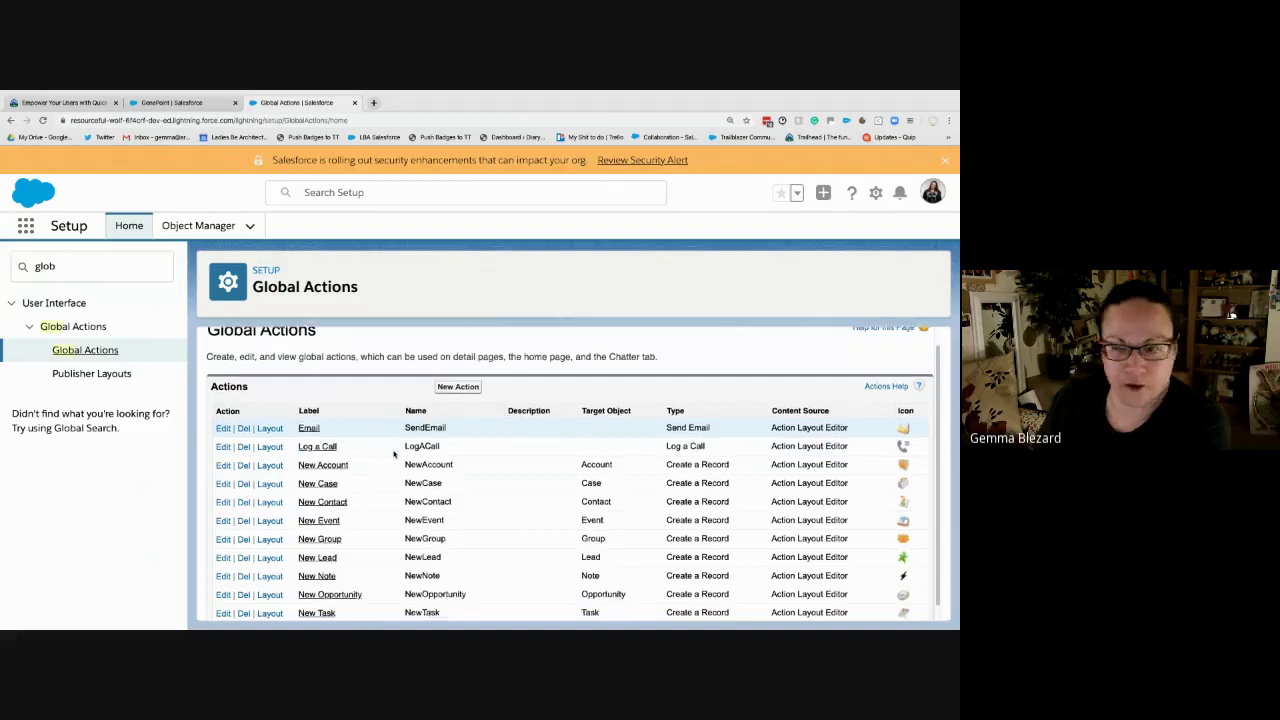
{"action": "scroll", "coordinate": [393, 454], "scroll_direction": "down", "scroll_amount": 1}
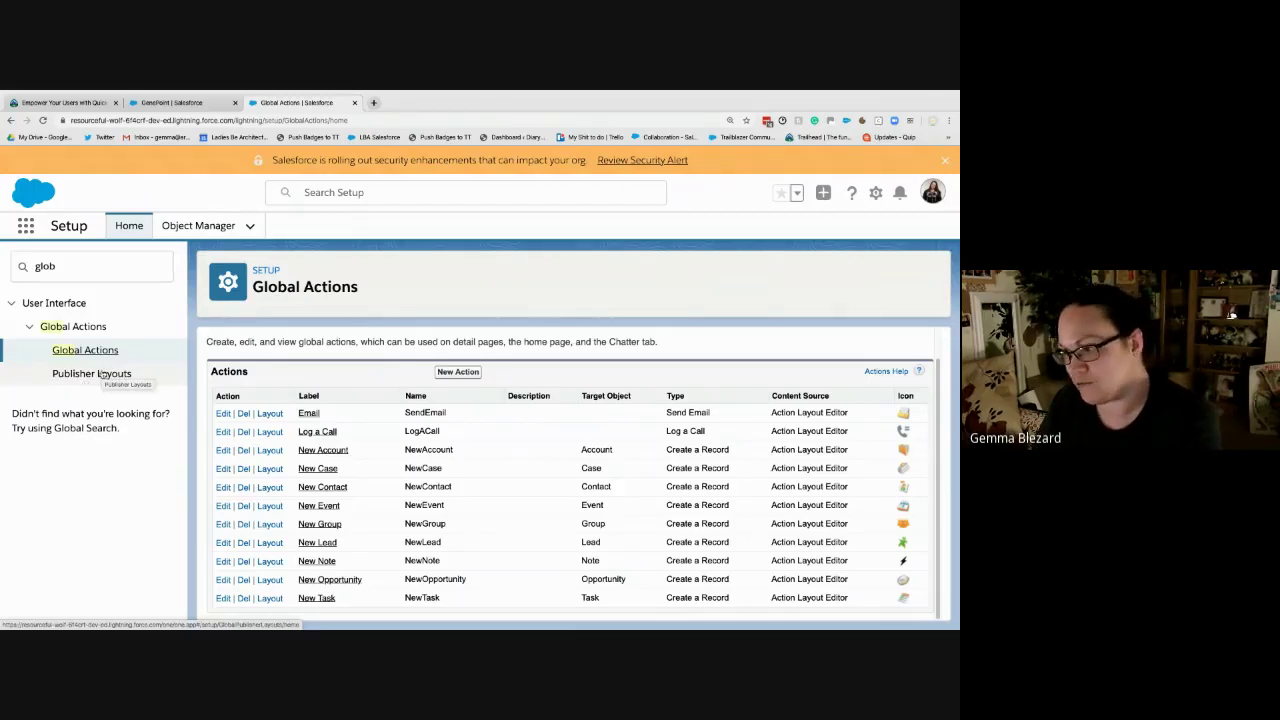
- Start a new global action that creates a record, with Campaign as the target object
{"action": "left_click", "coordinate": [457, 372]}
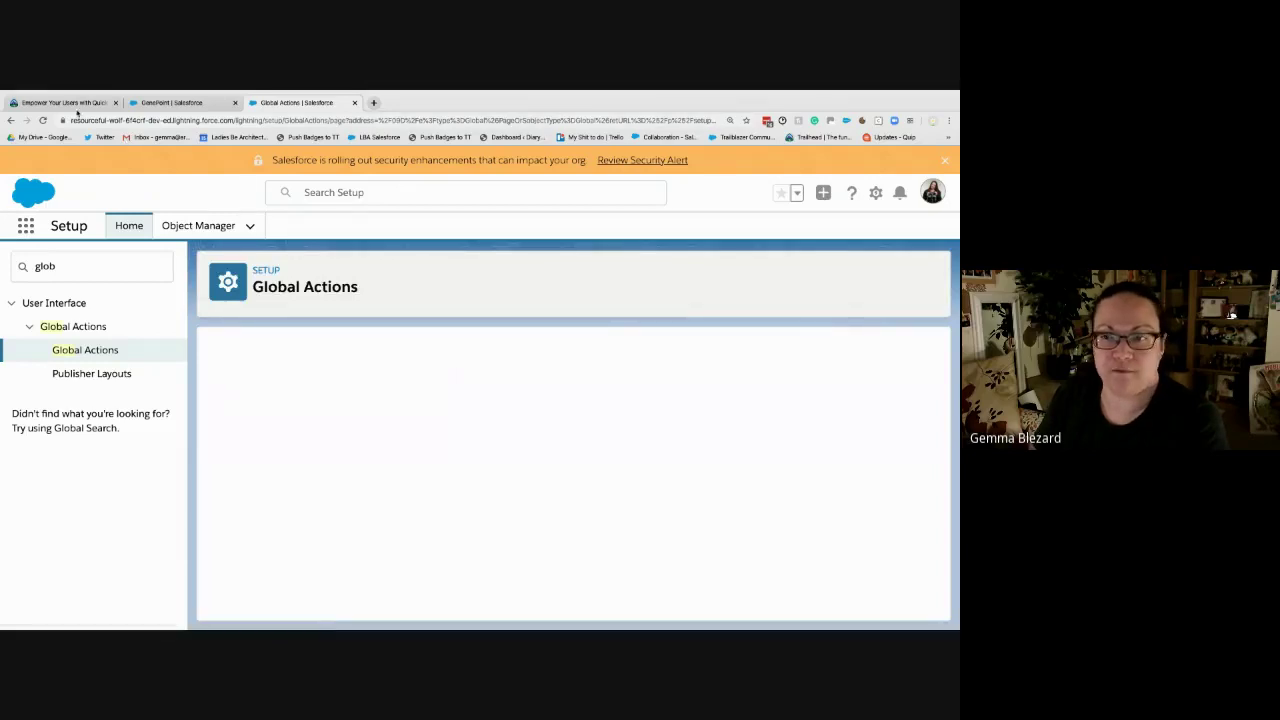
{"action": "left_click", "coordinate": [73, 106]}
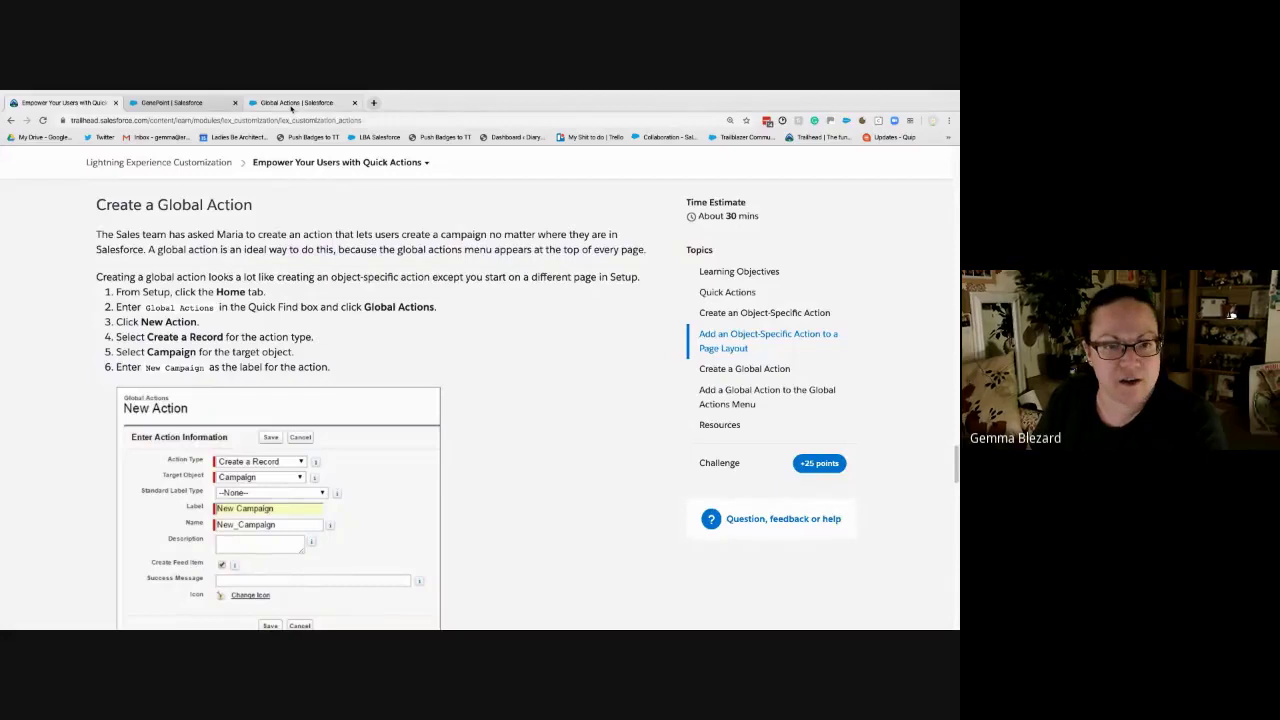
{"action": "left_click", "coordinate": [293, 104]}
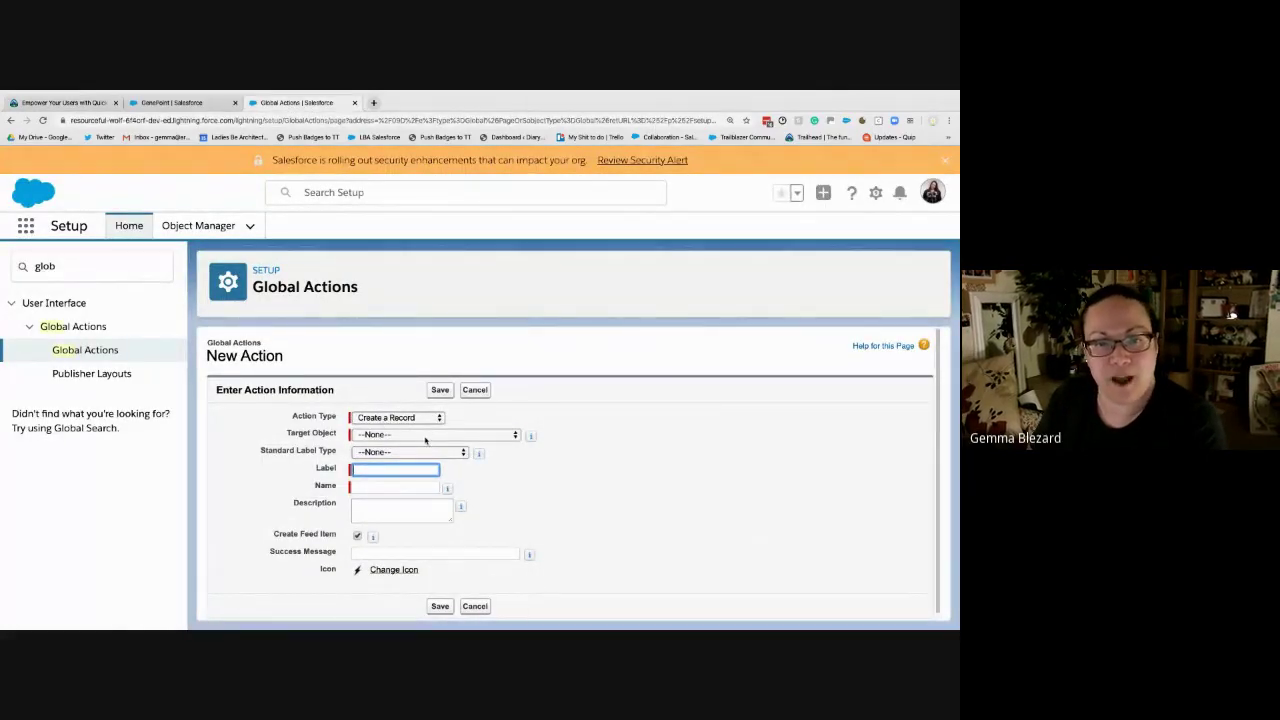
{"action": "left_click", "coordinate": [425, 436]}
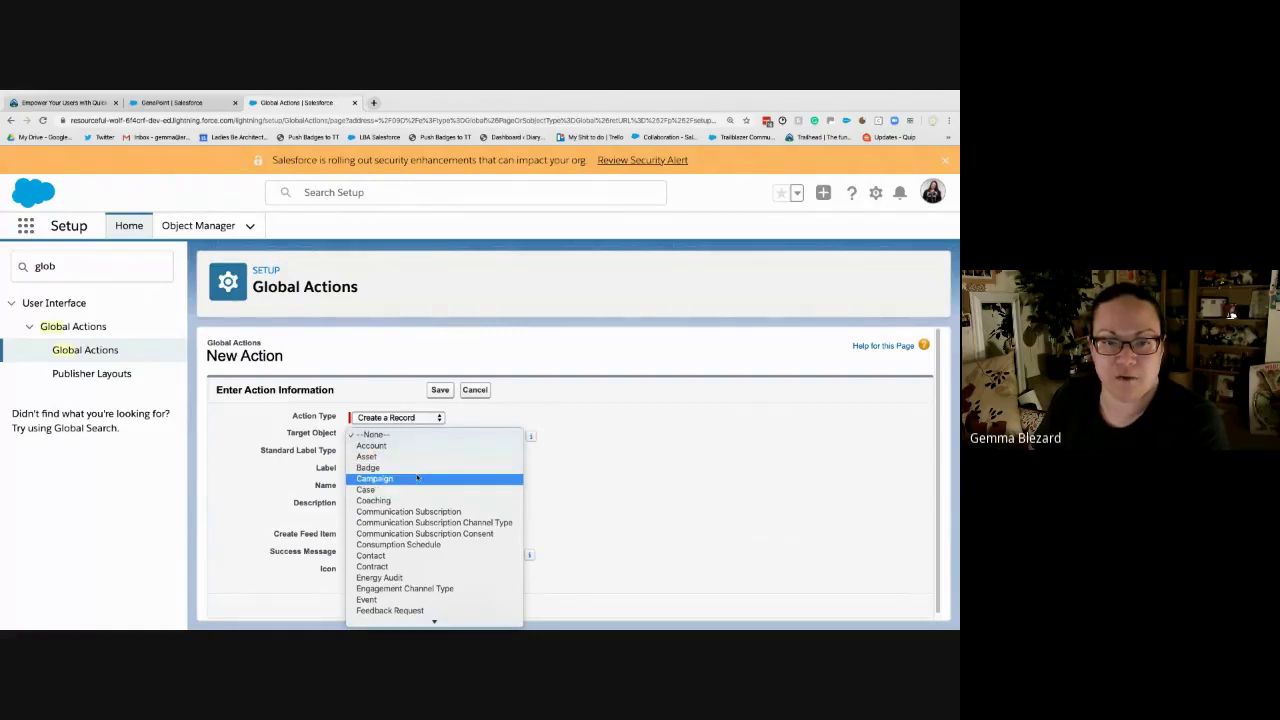
{"action": "left_click", "coordinate": [417, 478]}
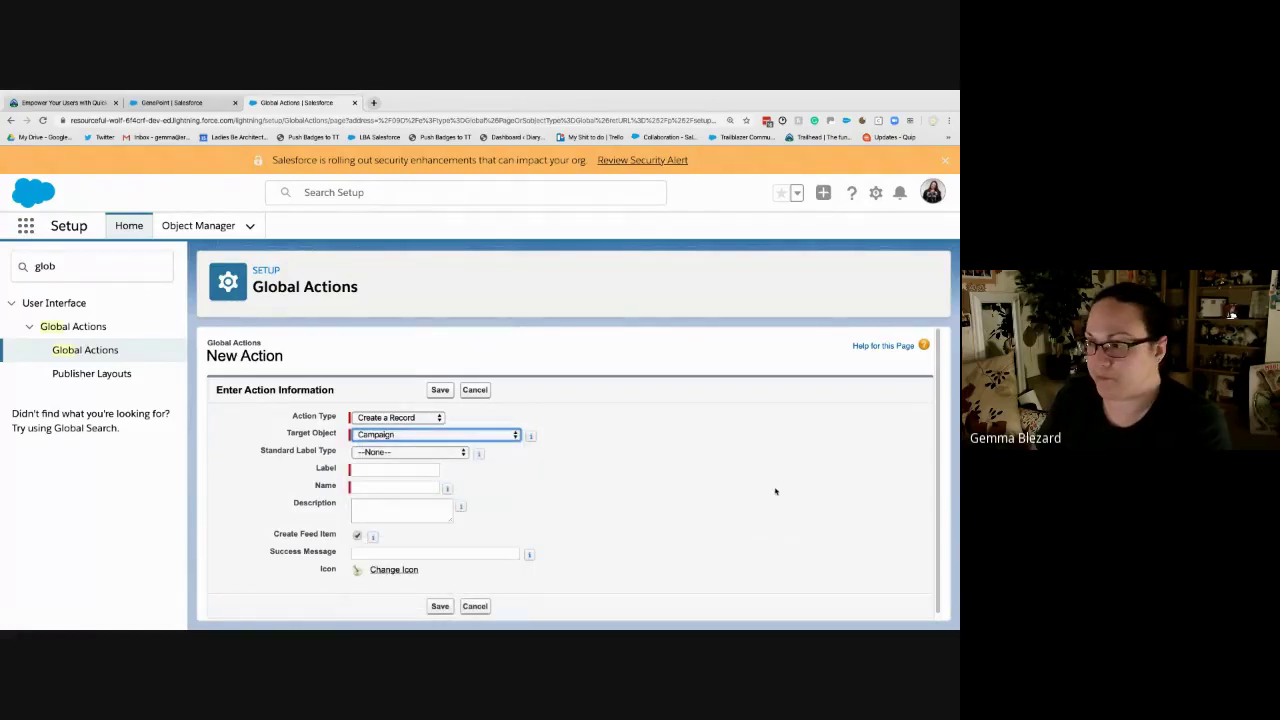
- Label the global action New Campaign, leave its description and success message blank, and save it
{"action": "left_click", "coordinate": [397, 470]}
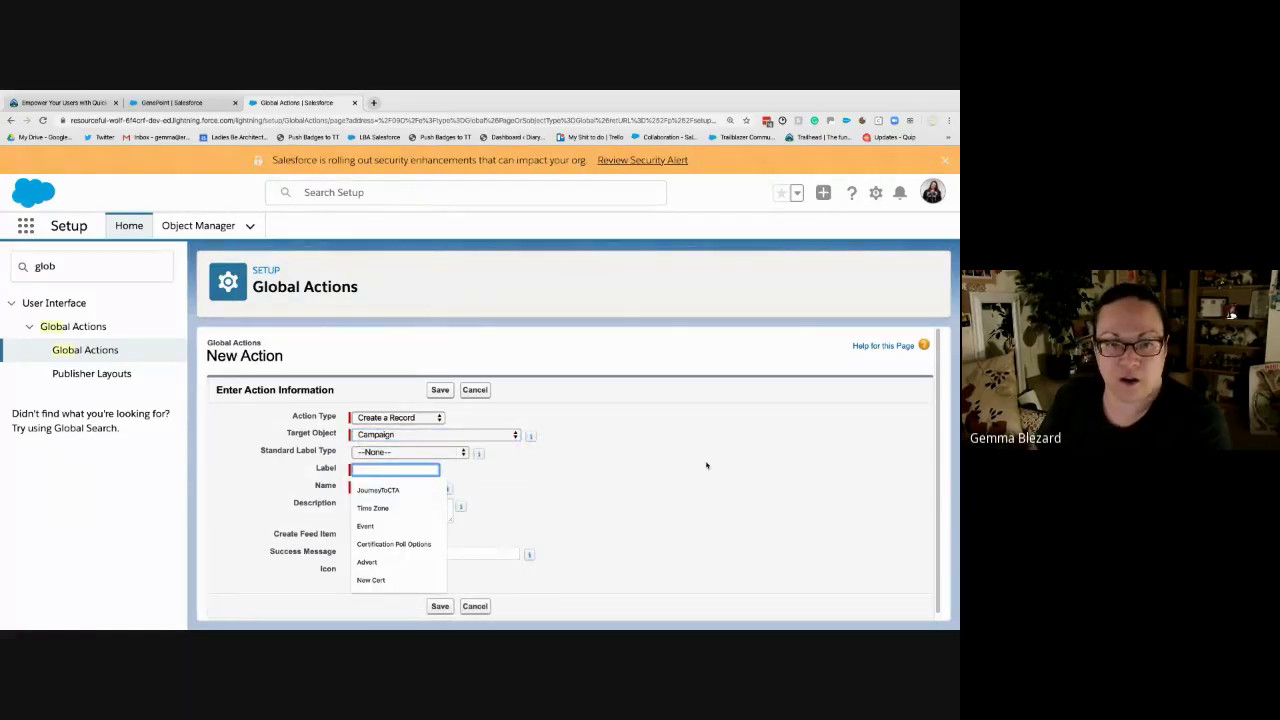
{"action": "type", "text": "New Campa"}
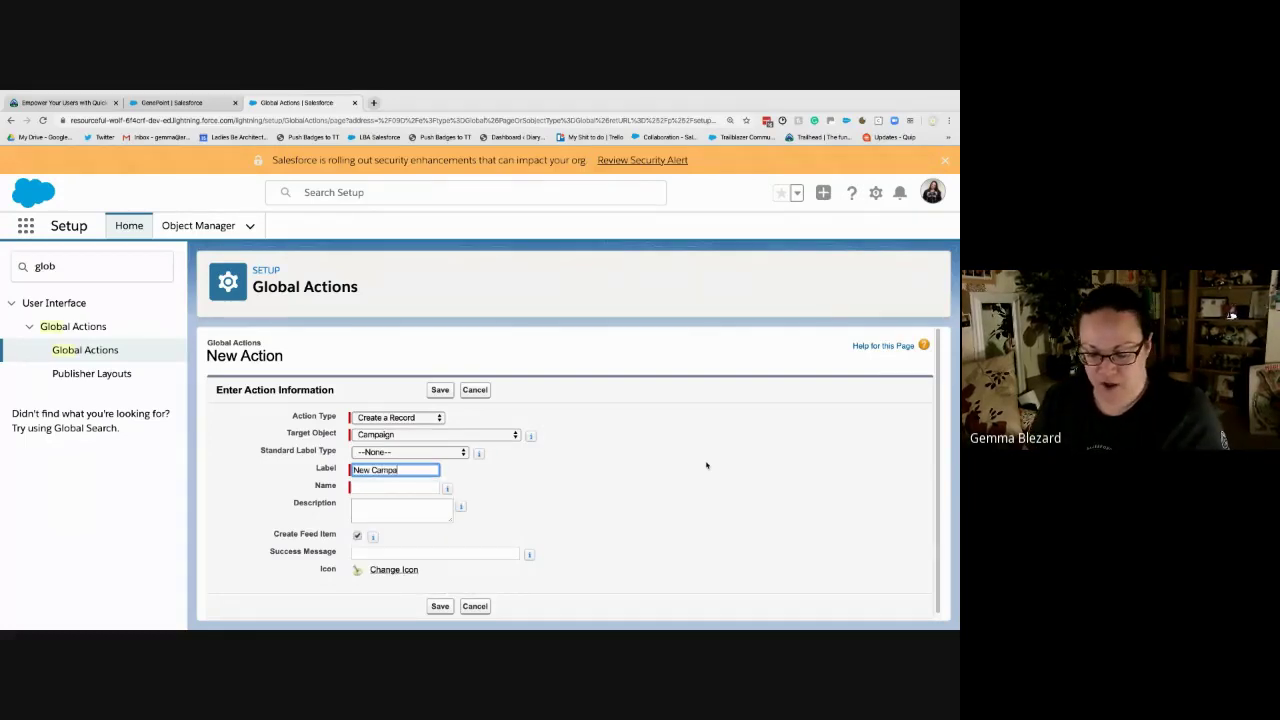
{"action": "type", "text": "ign"}
{"action": "left_click", "coordinate": [706, 465]}
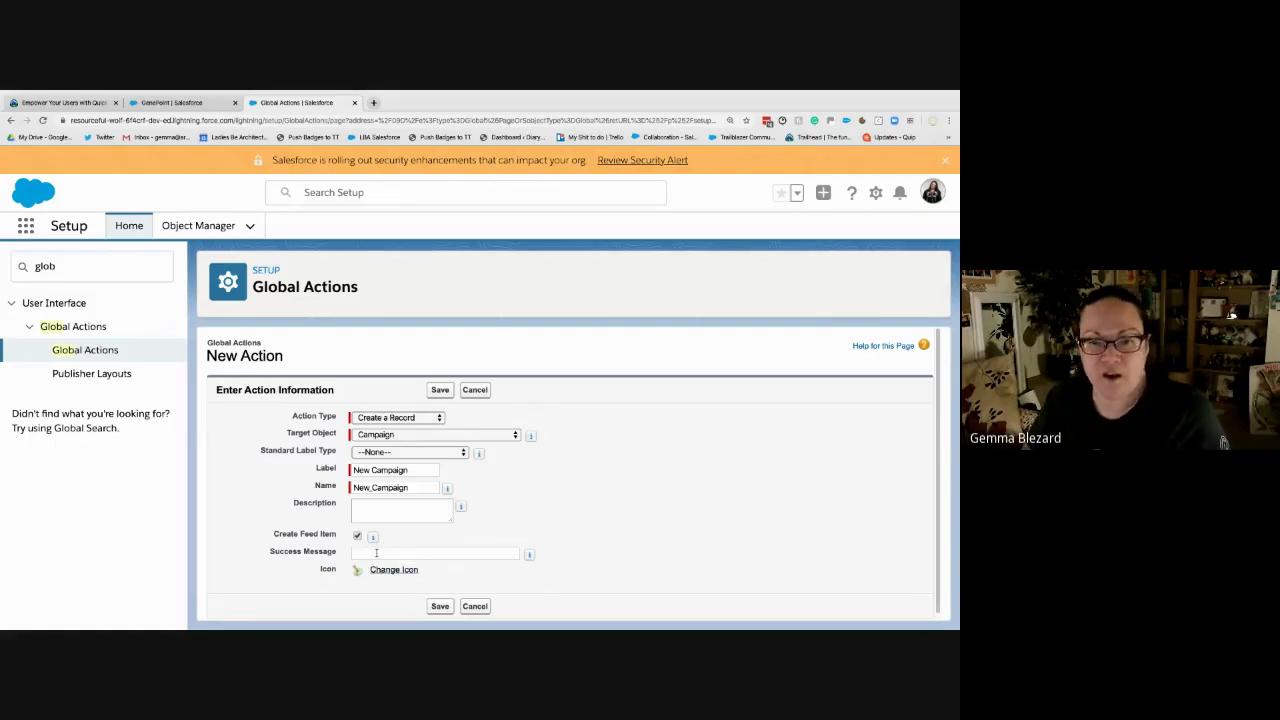
{"action": "left_click", "coordinate": [389, 513]}
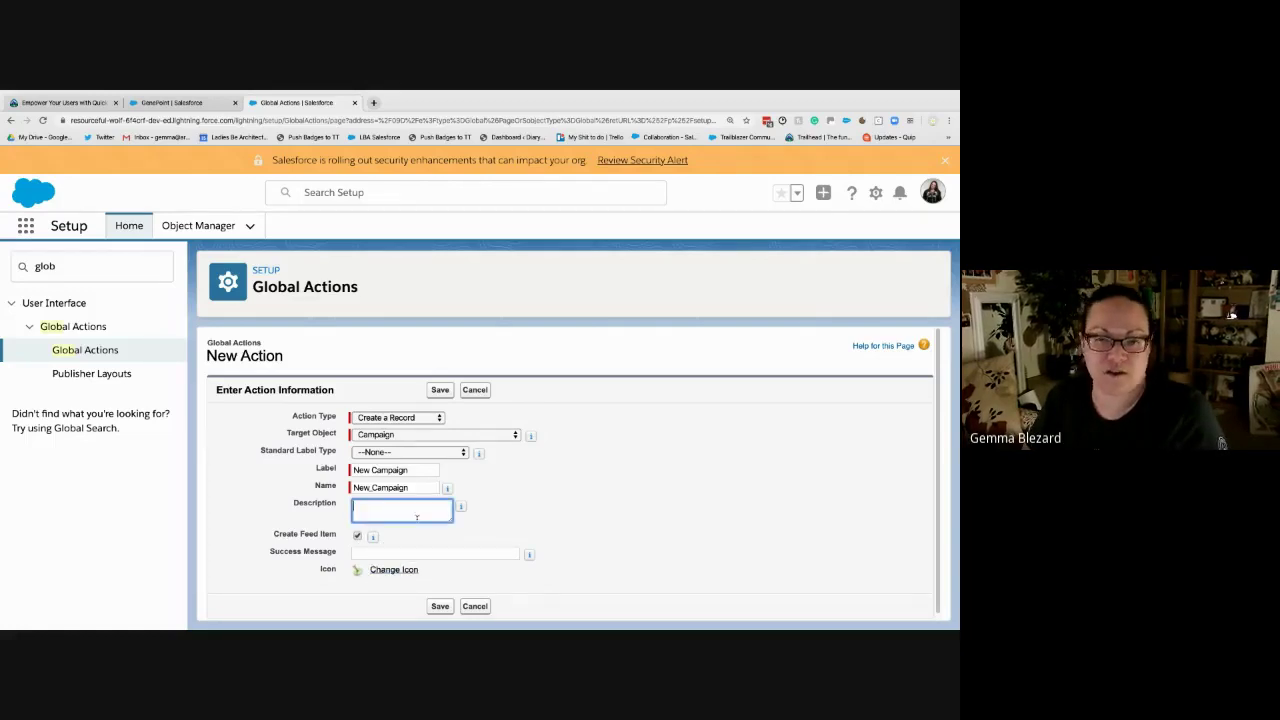
{"action": "left_click", "coordinate": [430, 545]}
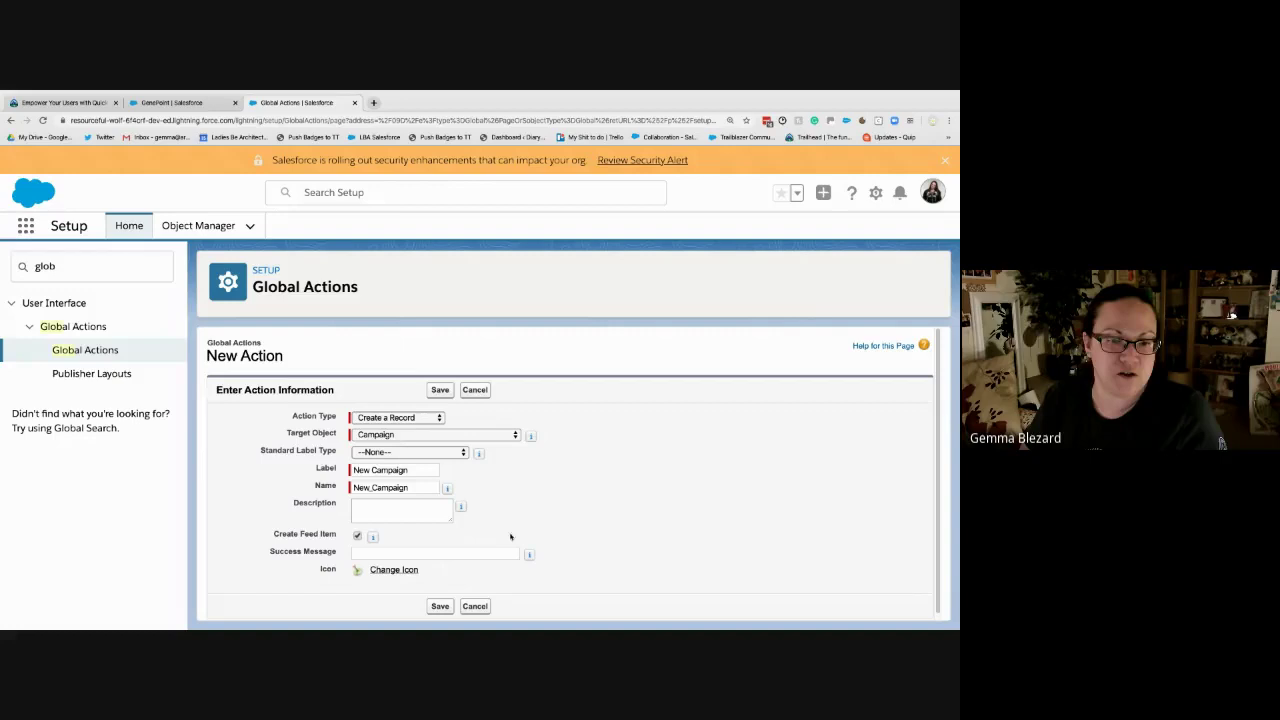
{"action": "left_click", "coordinate": [440, 606]}
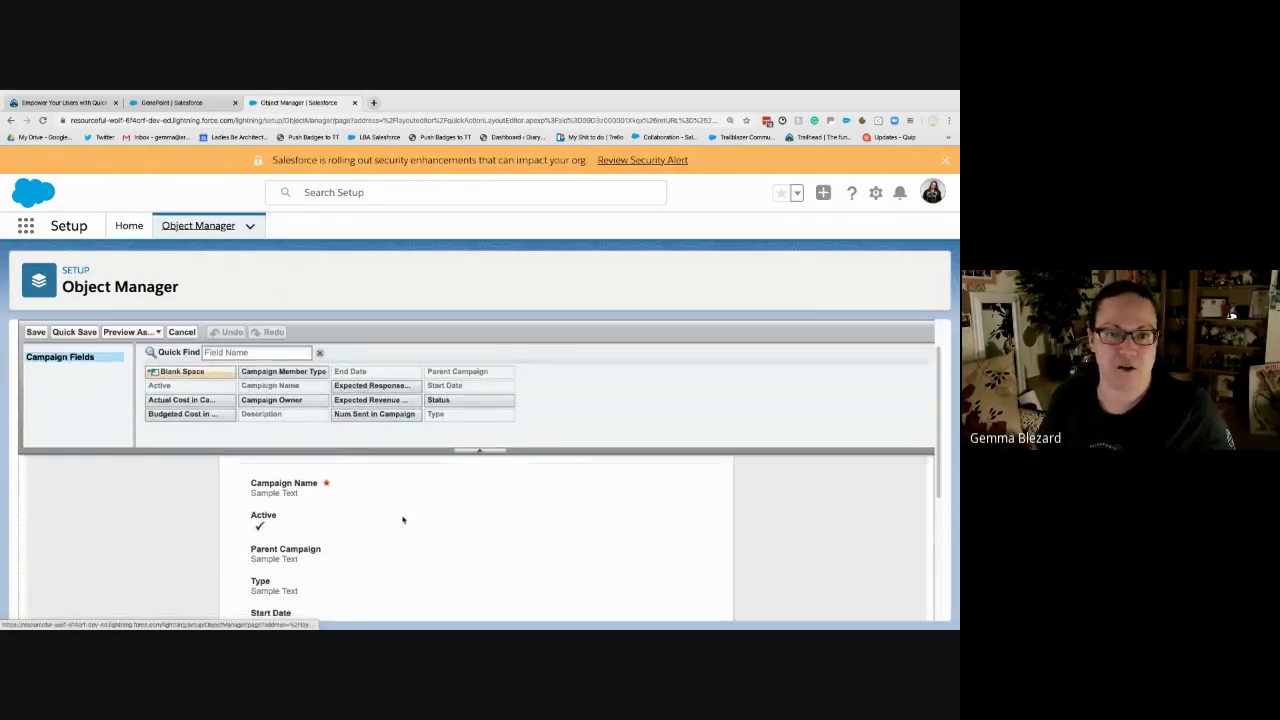
- Review the fields on the New Campaign action layout and compare them with Trailhead's layout instructions
{"action": "scroll", "coordinate": [403, 517], "scroll_direction": "down", "scroll_amount": 1}
{"action": "scroll", "coordinate": [503, 540], "scroll_direction": "down", "scroll_amount": 2}
{"action": "scroll", "coordinate": [503, 543], "scroll_direction": "up", "scroll_amount": 2}
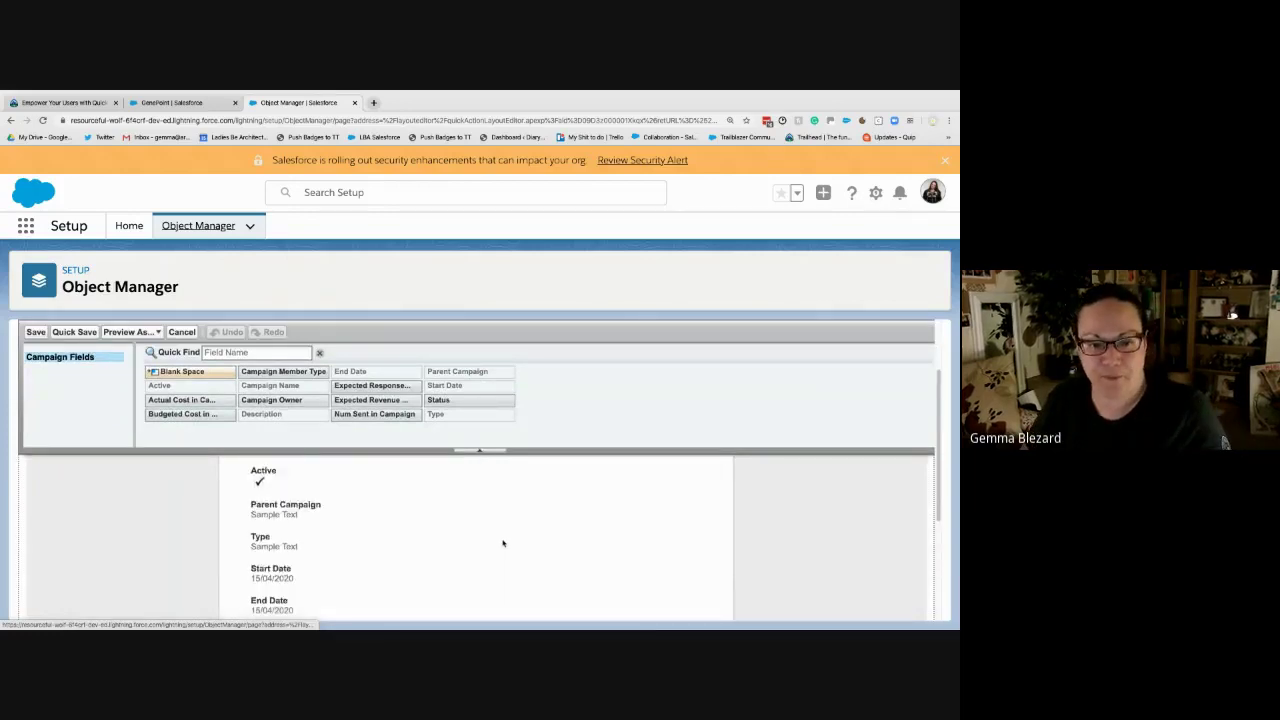
{"action": "scroll", "coordinate": [503, 543], "scroll_direction": "up", "scroll_amount": 2}
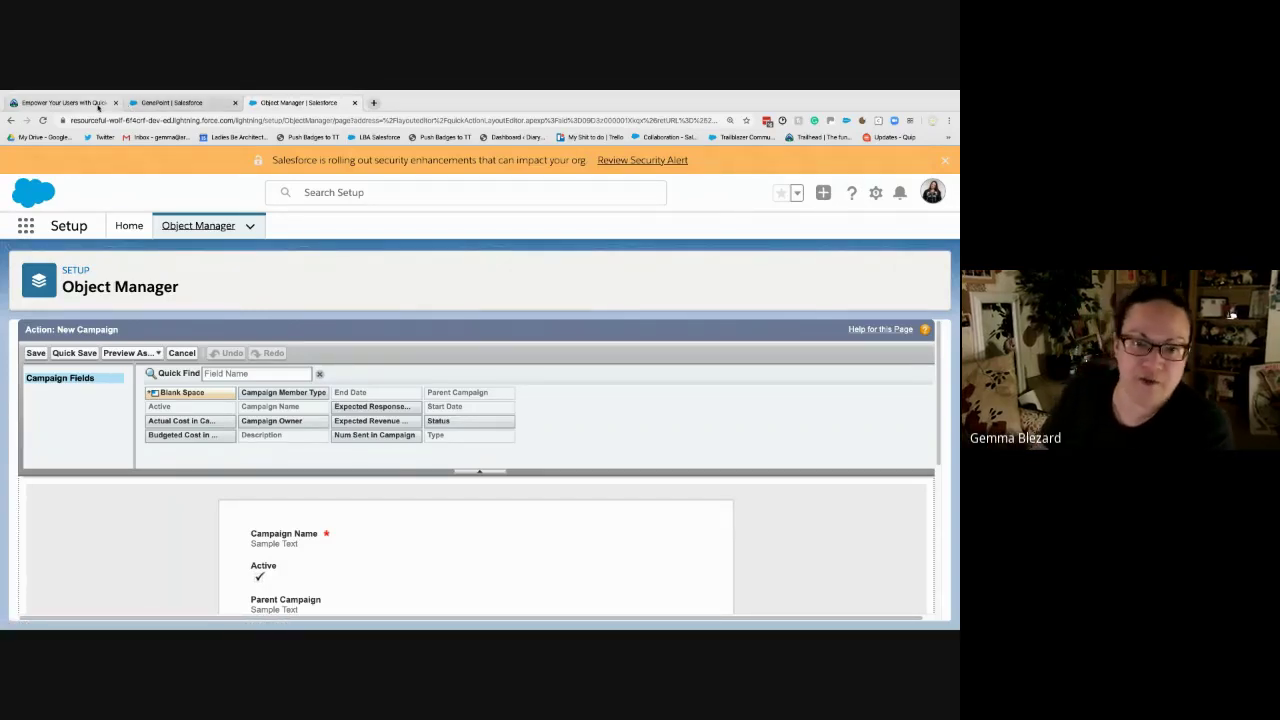
{"action": "left_click_drag", "start_coordinate": [98, 107], "coordinate": [185, 106]}
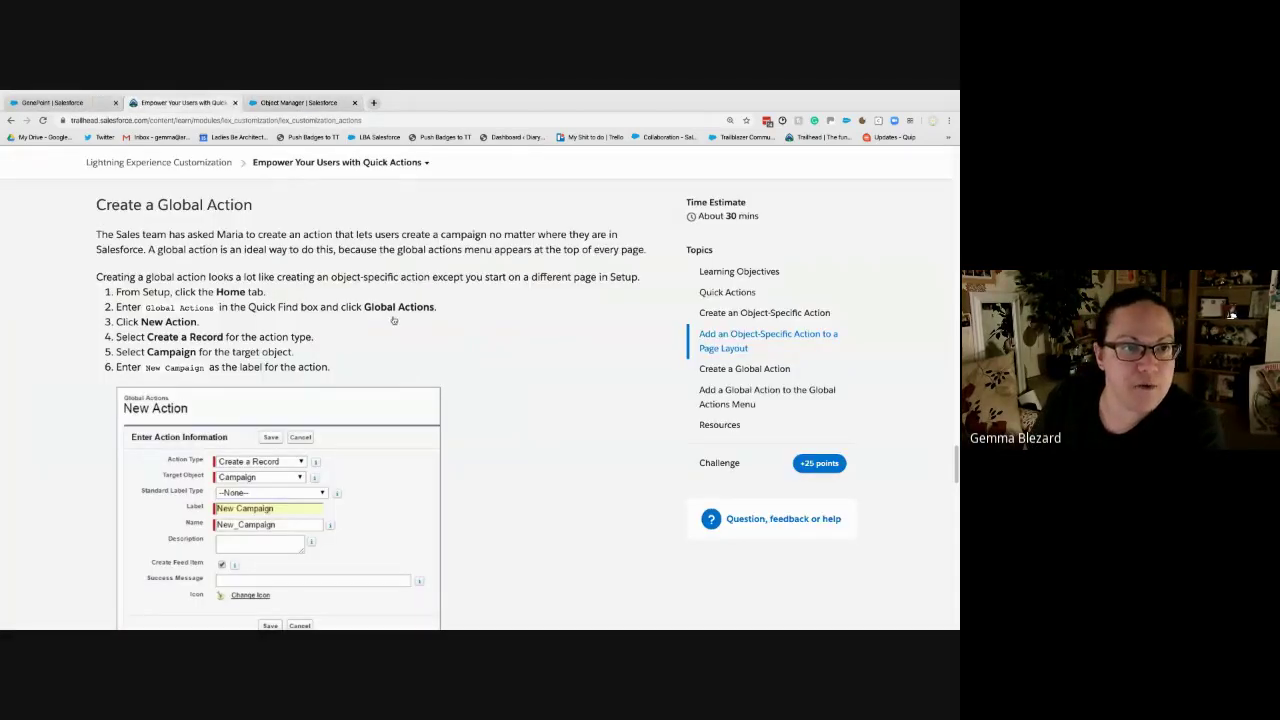
{"action": "scroll", "coordinate": [389, 419], "scroll_direction": "down", "scroll_amount": 5}
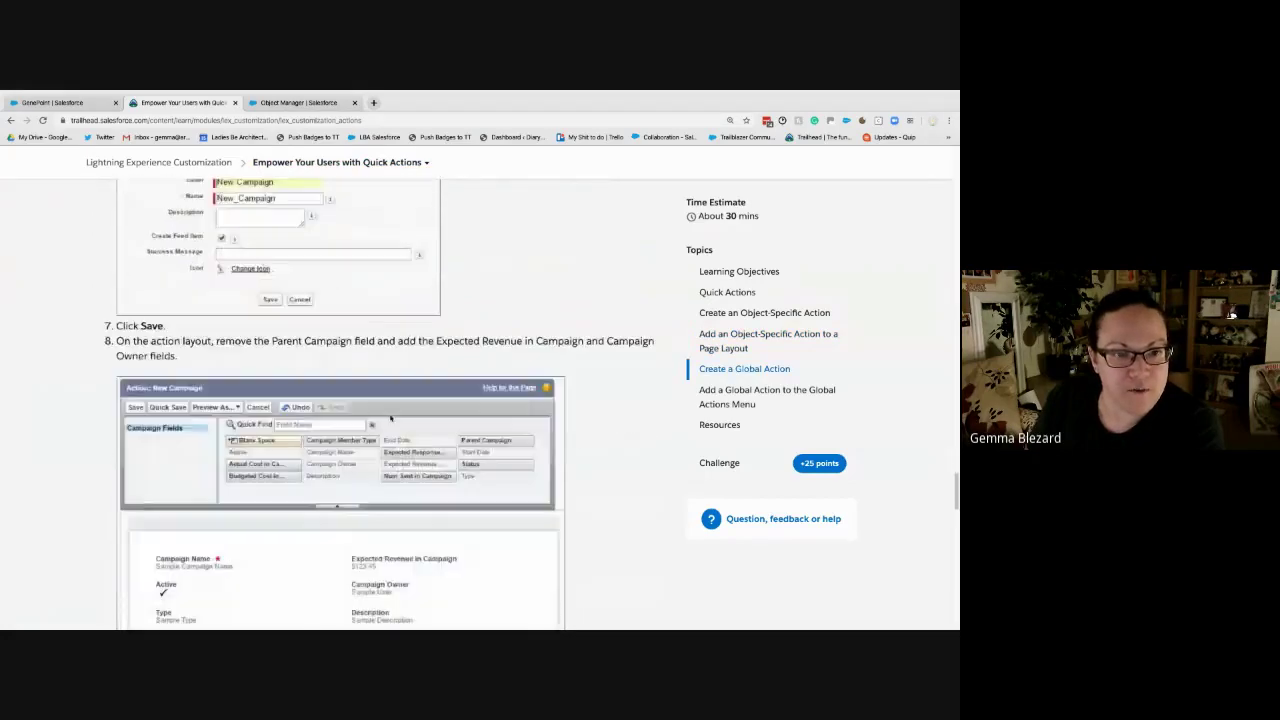
{"action": "scroll", "coordinate": [391, 418], "scroll_direction": "down", "scroll_amount": 2}
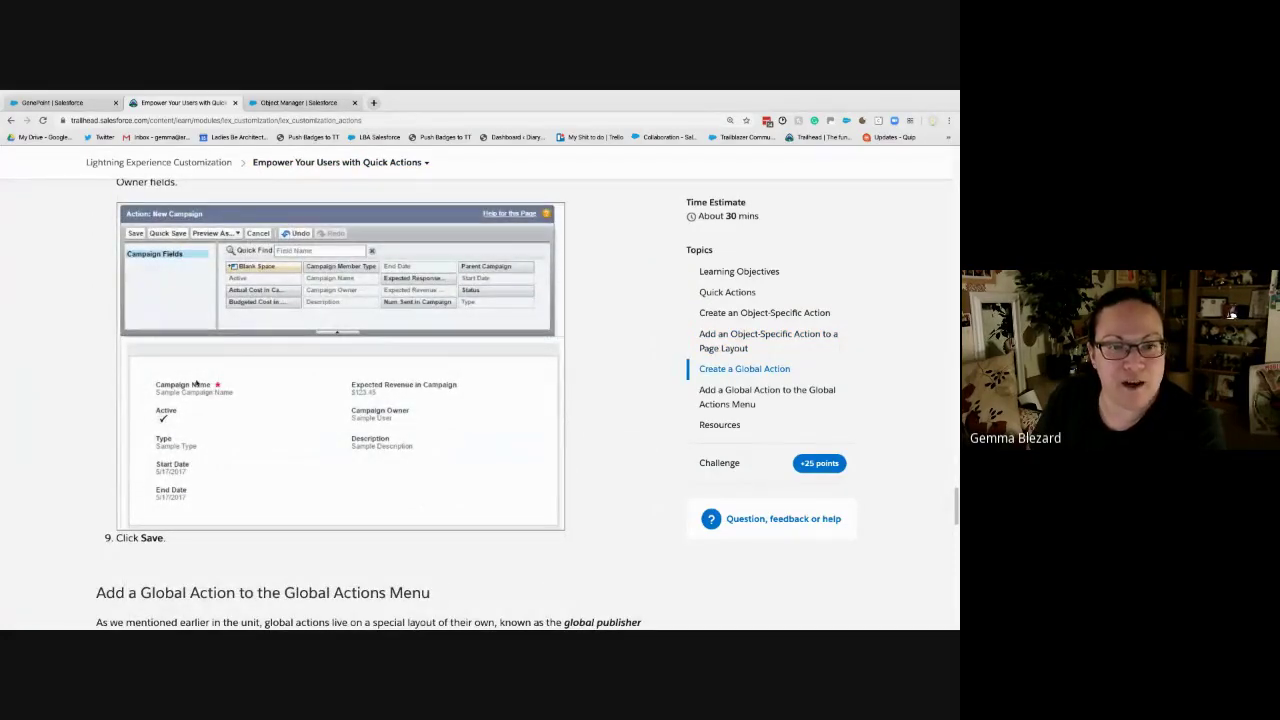
- Move the Parent Campaign field to the top of the second column on the New Campaign action layout
{"action": "left_click", "coordinate": [316, 103]}
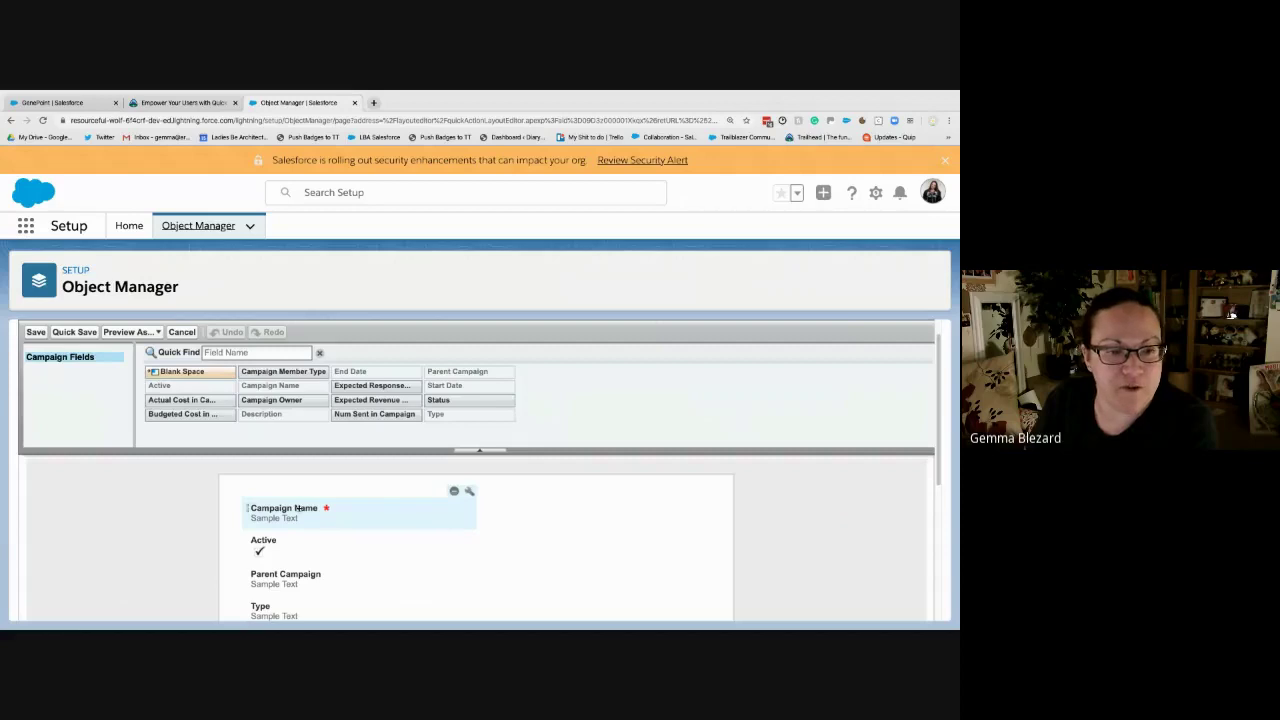
{"action": "scroll", "coordinate": [279, 560], "scroll_direction": "down", "scroll_amount": 1}
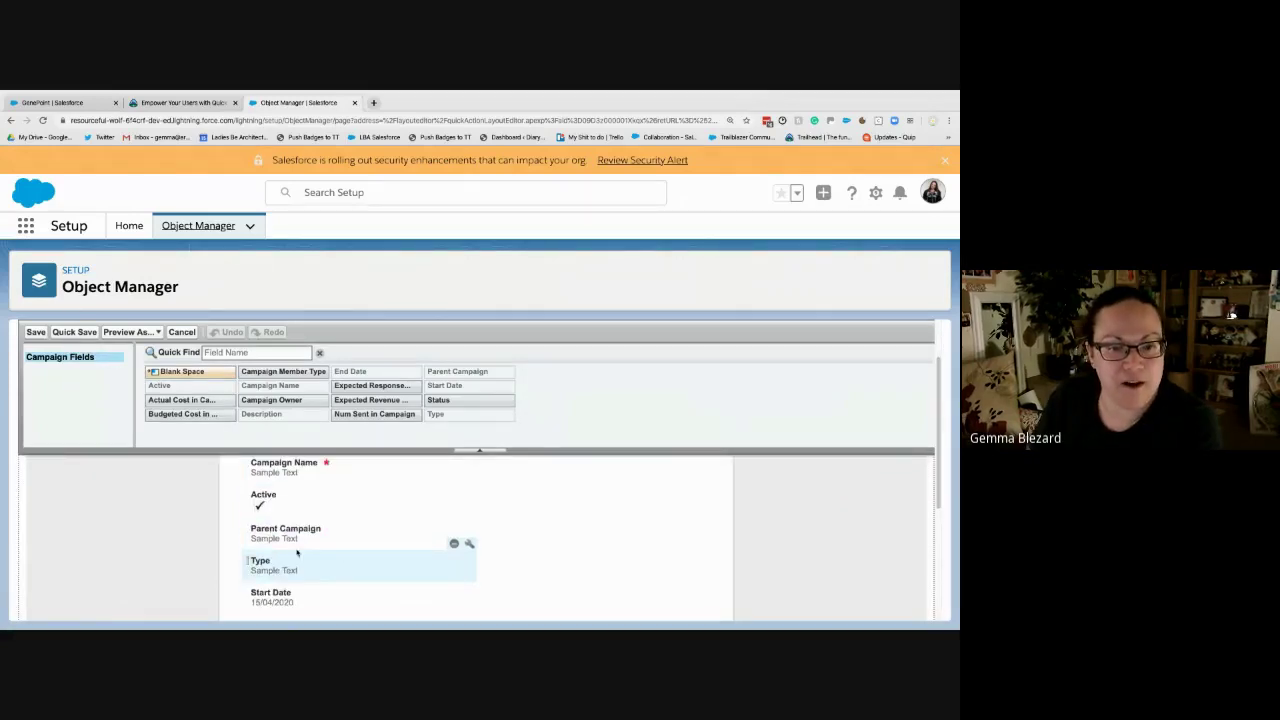
{"action": "scroll", "coordinate": [340, 586], "scroll_direction": "down", "scroll_amount": 1}
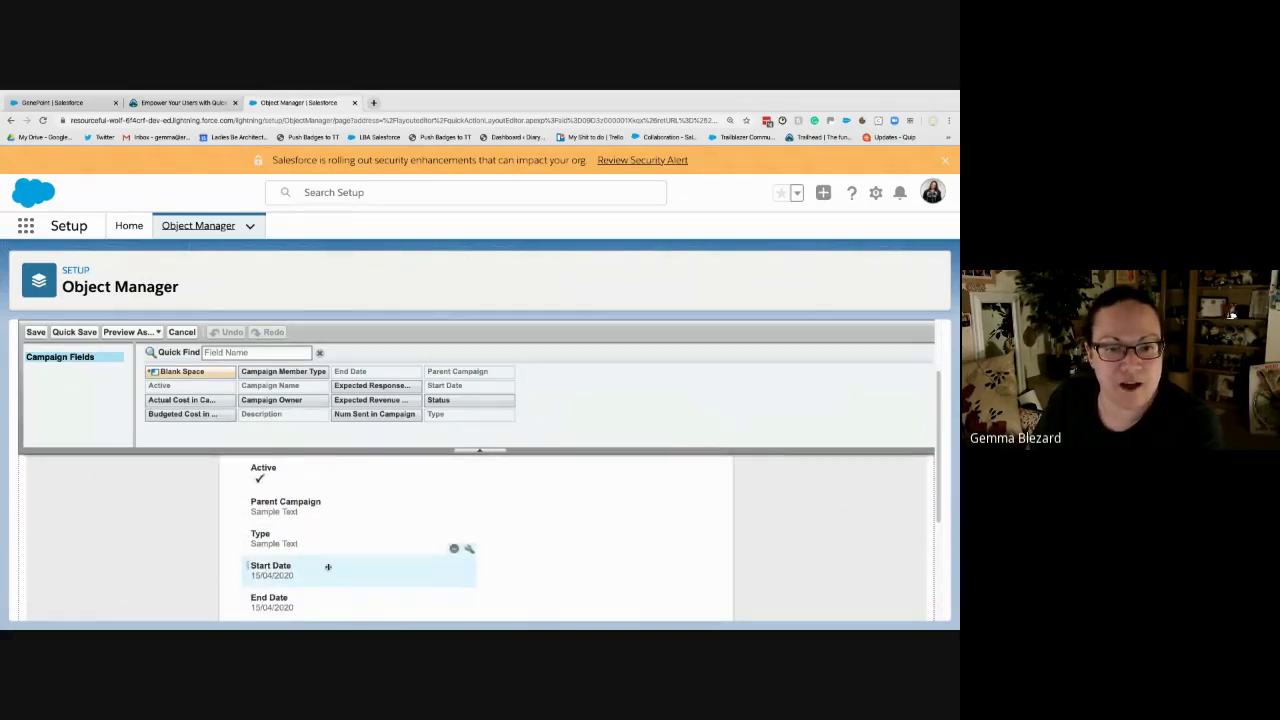
{"action": "left_click_drag", "start_coordinate": [300, 505], "coordinate": [543, 491]}
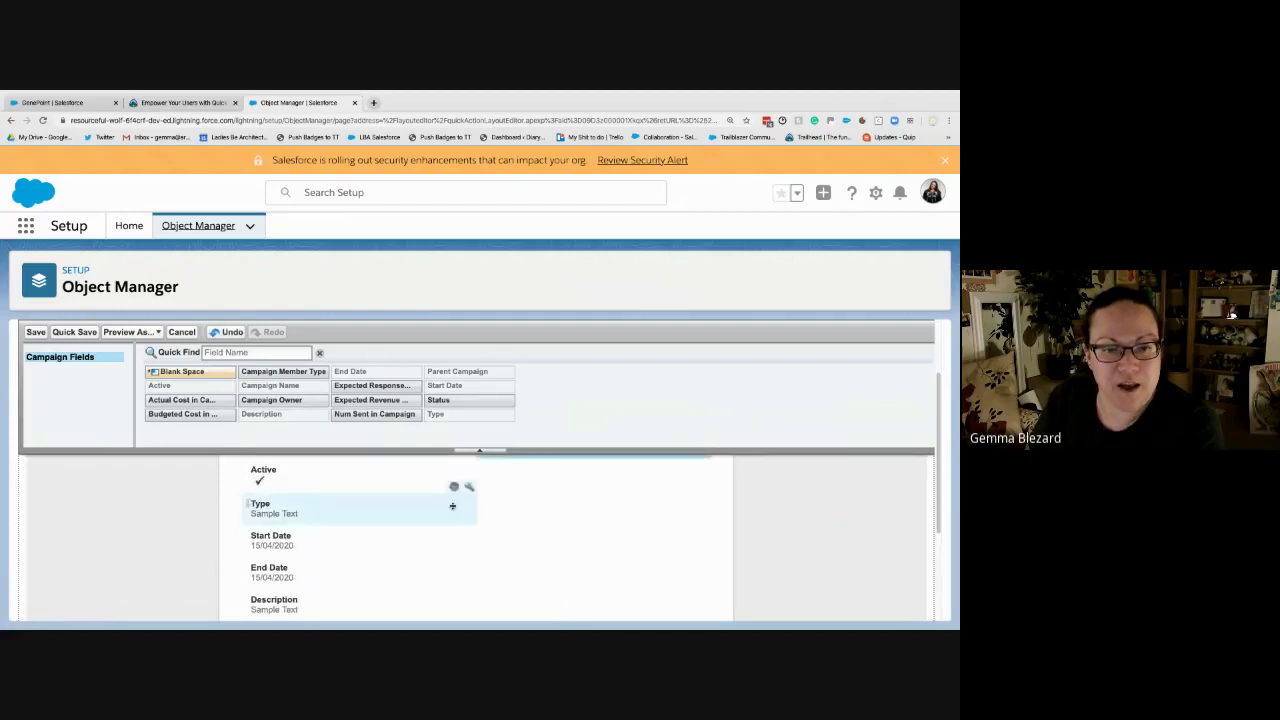
{"action": "left_click_drag", "start_coordinate": [452, 506], "coordinate": [455, 500]}
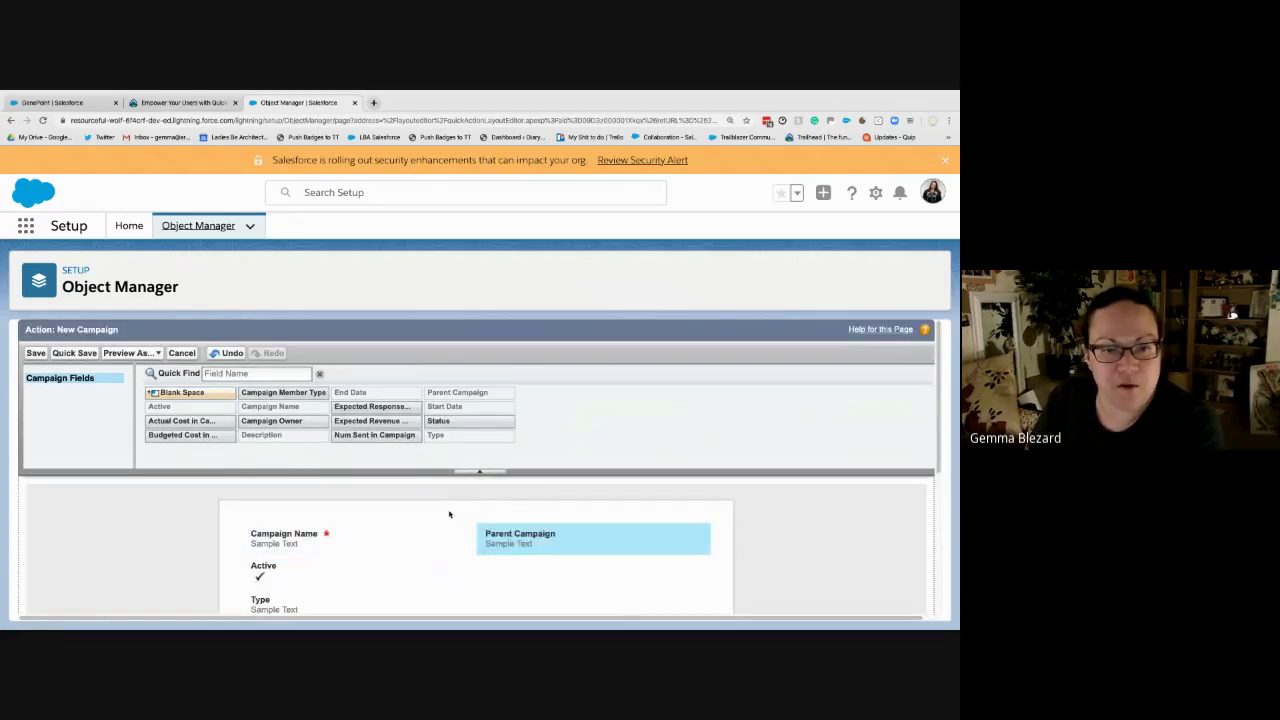
- Check the Trailhead example layout and move the Description field into the second column beneath Parent Campaign
{"action": "left_click", "coordinate": [78, 103]}
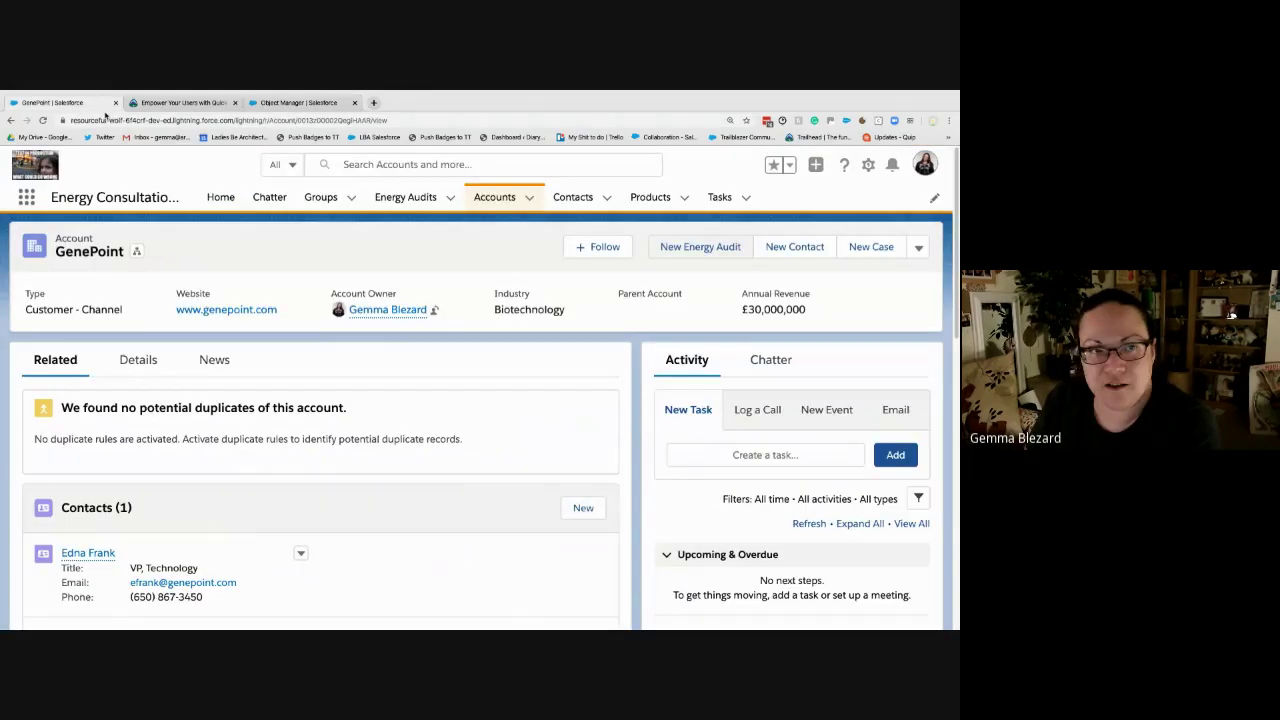
{"action": "left_click", "coordinate": [165, 102]}
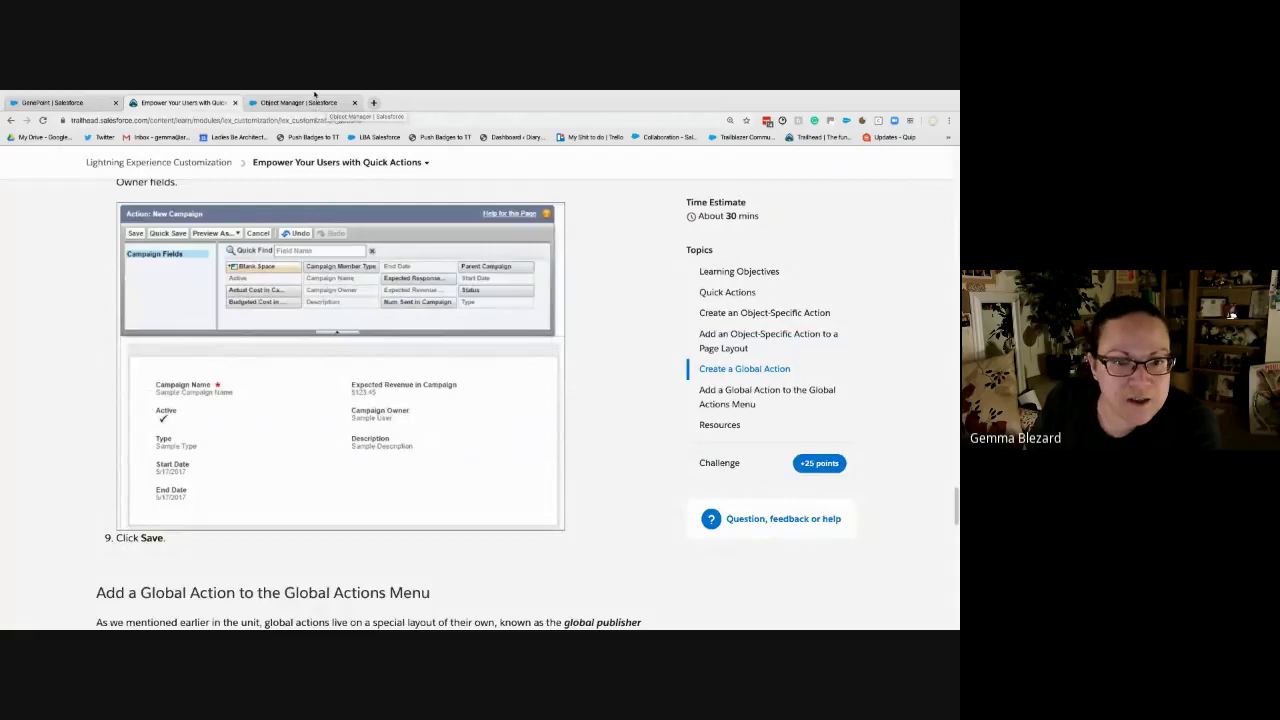
{"action": "mouse_move", "coordinate": [300, 127]}
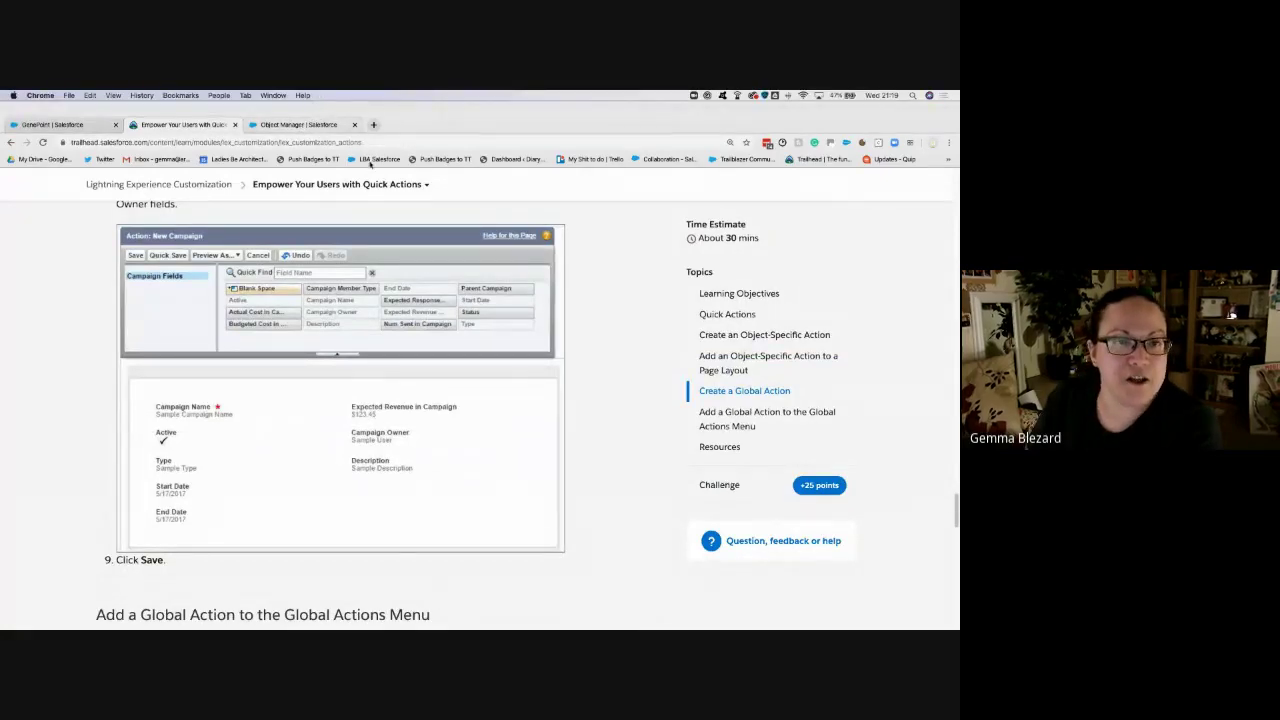
{"action": "left_click", "coordinate": [298, 124]}
{"action": "scroll", "coordinate": [275, 560], "scroll_direction": "down", "scroll_amount": 2}
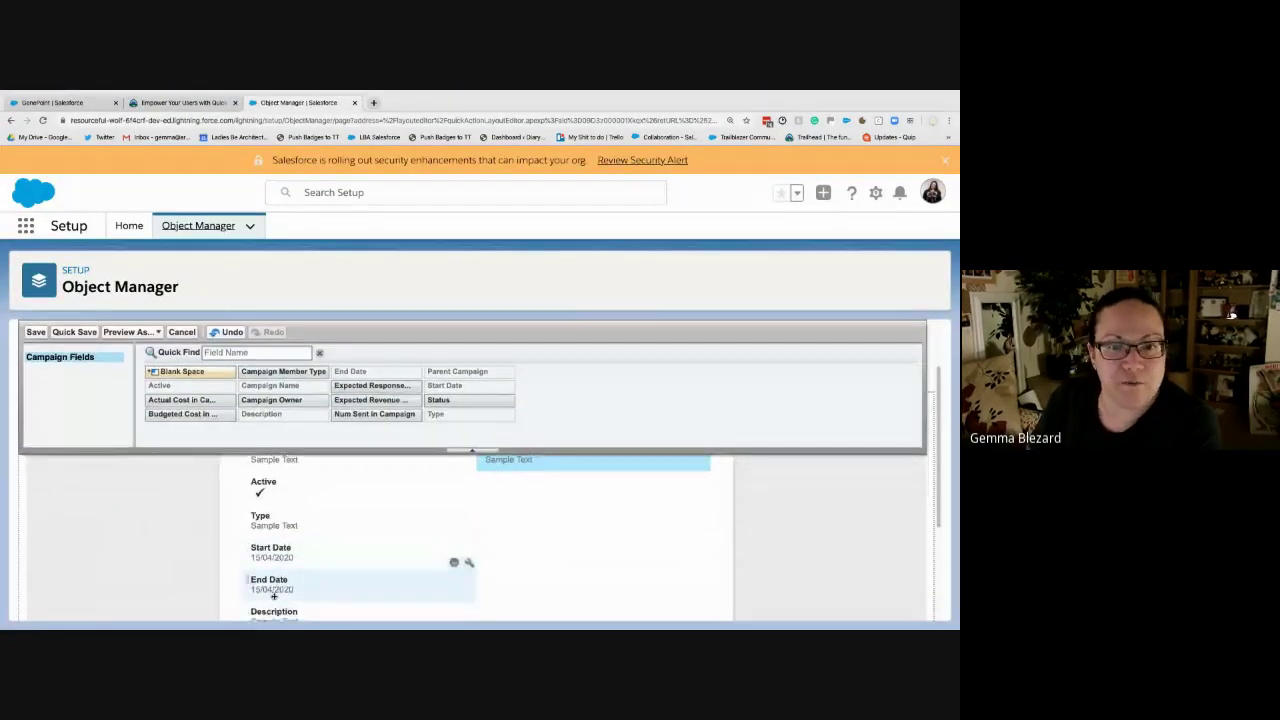
{"action": "left_click_drag", "start_coordinate": [262, 606], "coordinate": [519, 543]}
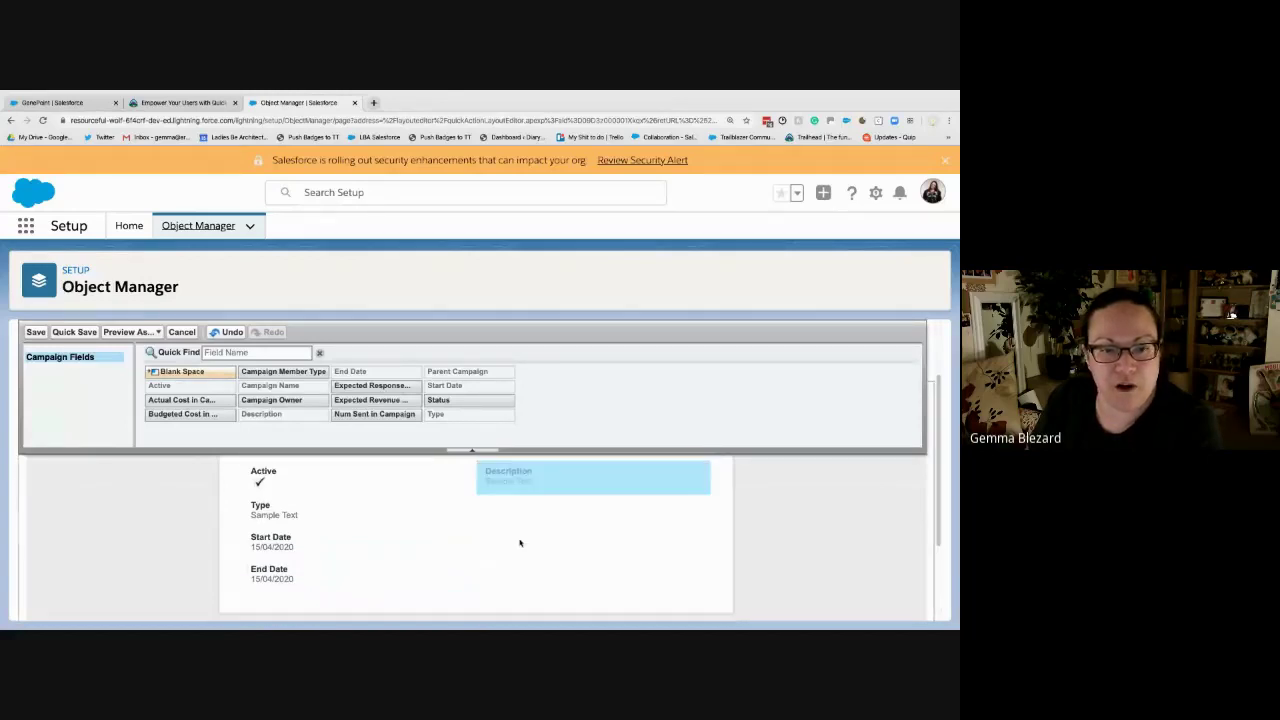
- Remove the Parent Campaign field from the New Campaign action layout
{"action": "scroll", "coordinate": [515, 543], "scroll_direction": "up", "scroll_amount": 1}
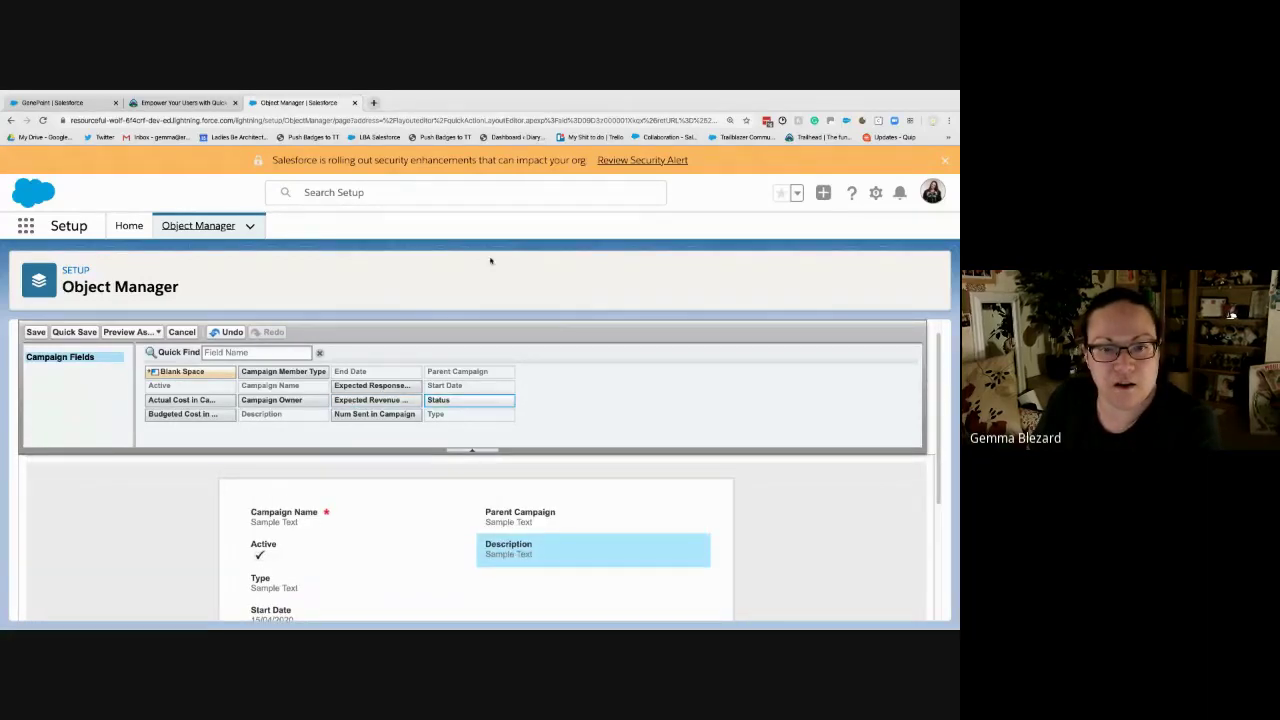
{"action": "left_click", "coordinate": [636, 518]}
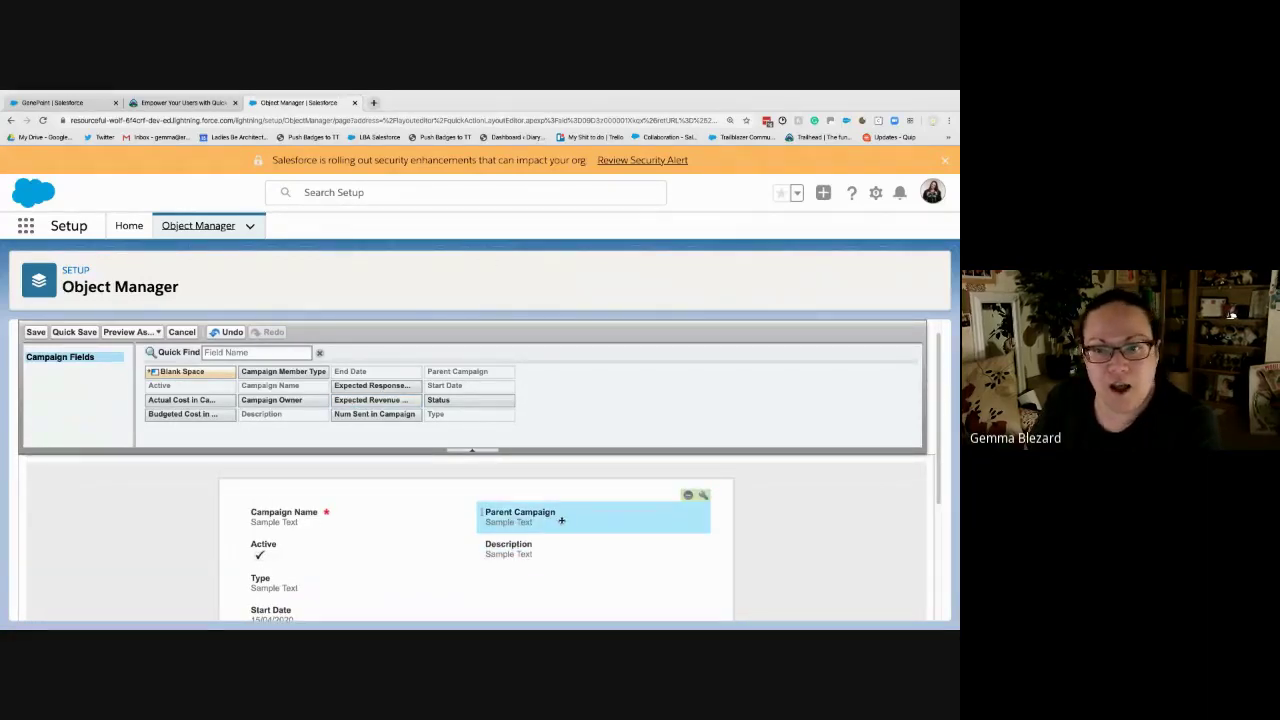
{"action": "mouse_move", "coordinate": [557, 520]}
{"action": "left_mouse_down"}
{"action": "mouse_move", "coordinate": [536, 396]}
{"action": "mouse_move", "coordinate": [553, 520]}
{"action": "left_mouse_up"}
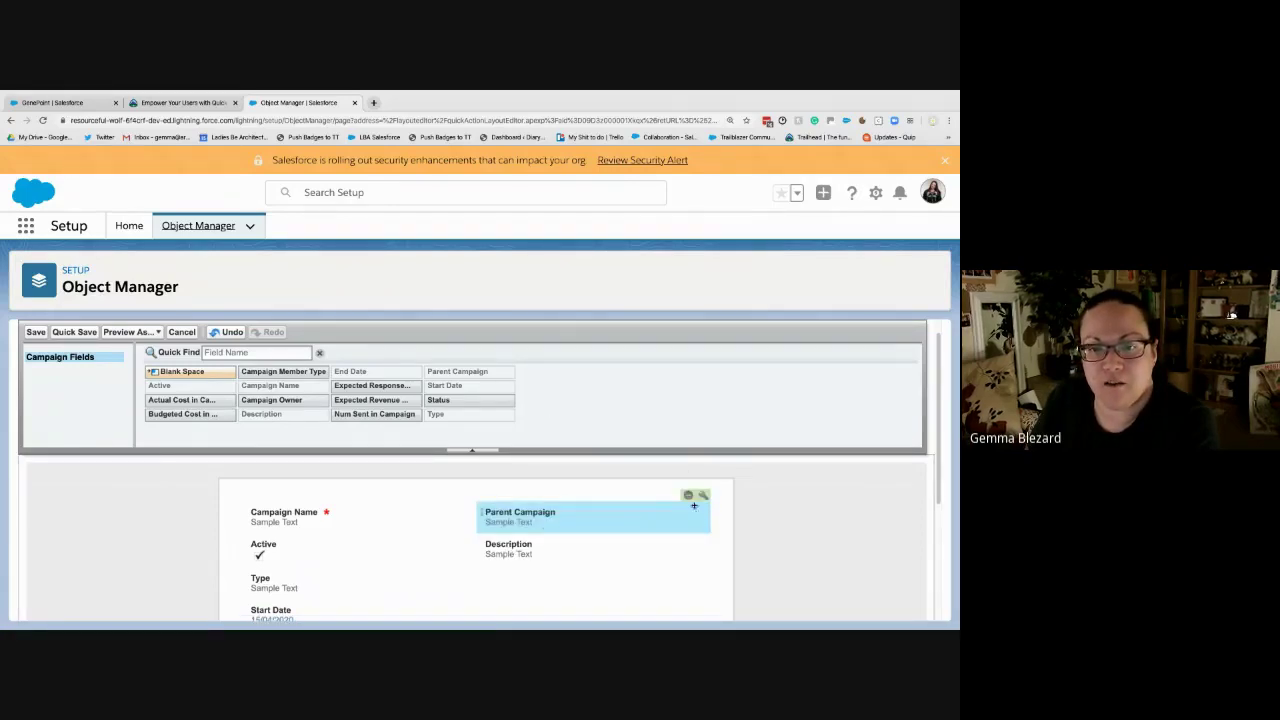
{"action": "left_click", "coordinate": [688, 497]}
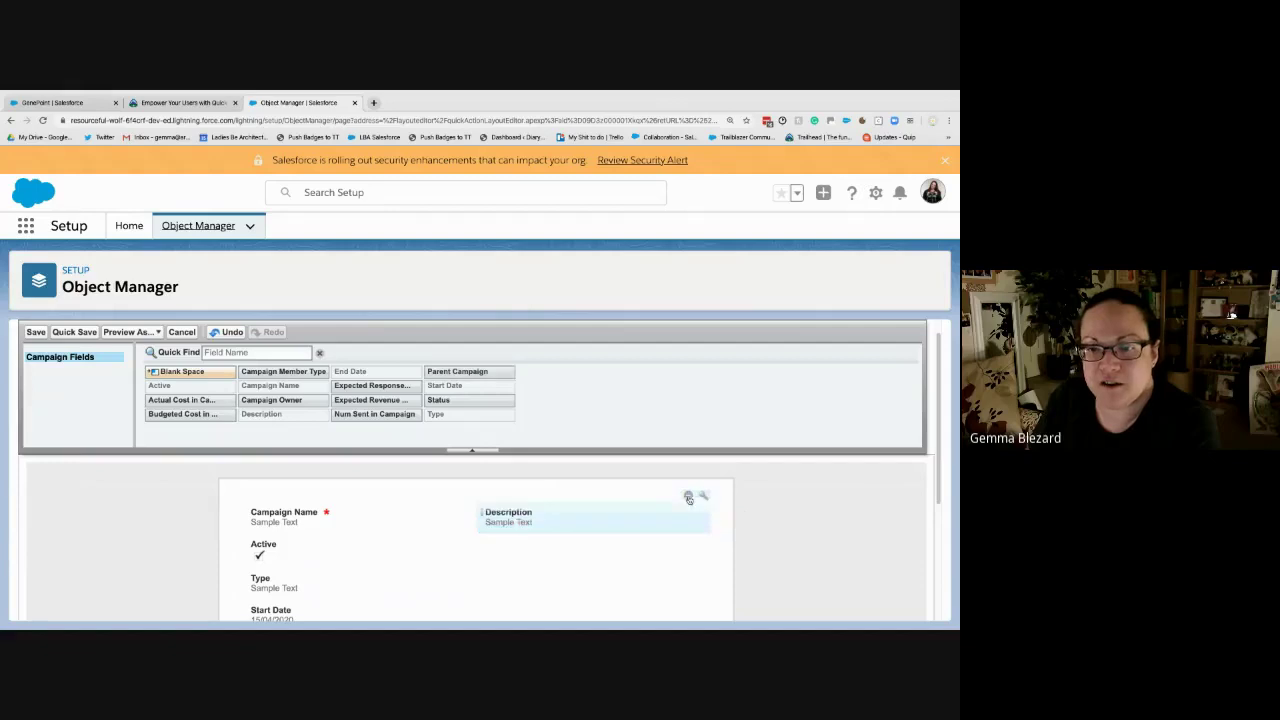
- Add Expected Revenue in Campaign above Description and Campaign Owner below it in the second column, following the Trailhead example
{"action": "left_click", "coordinate": [158, 104]}
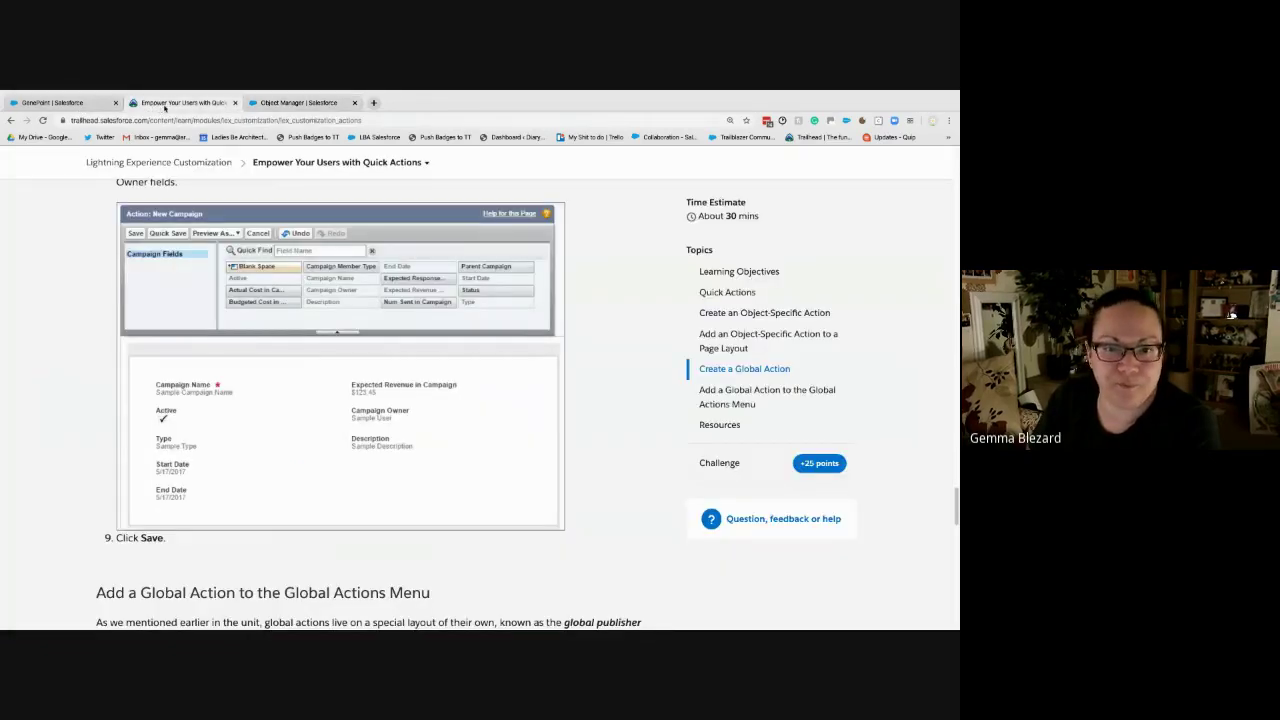
{"action": "left_click", "coordinate": [299, 104]}
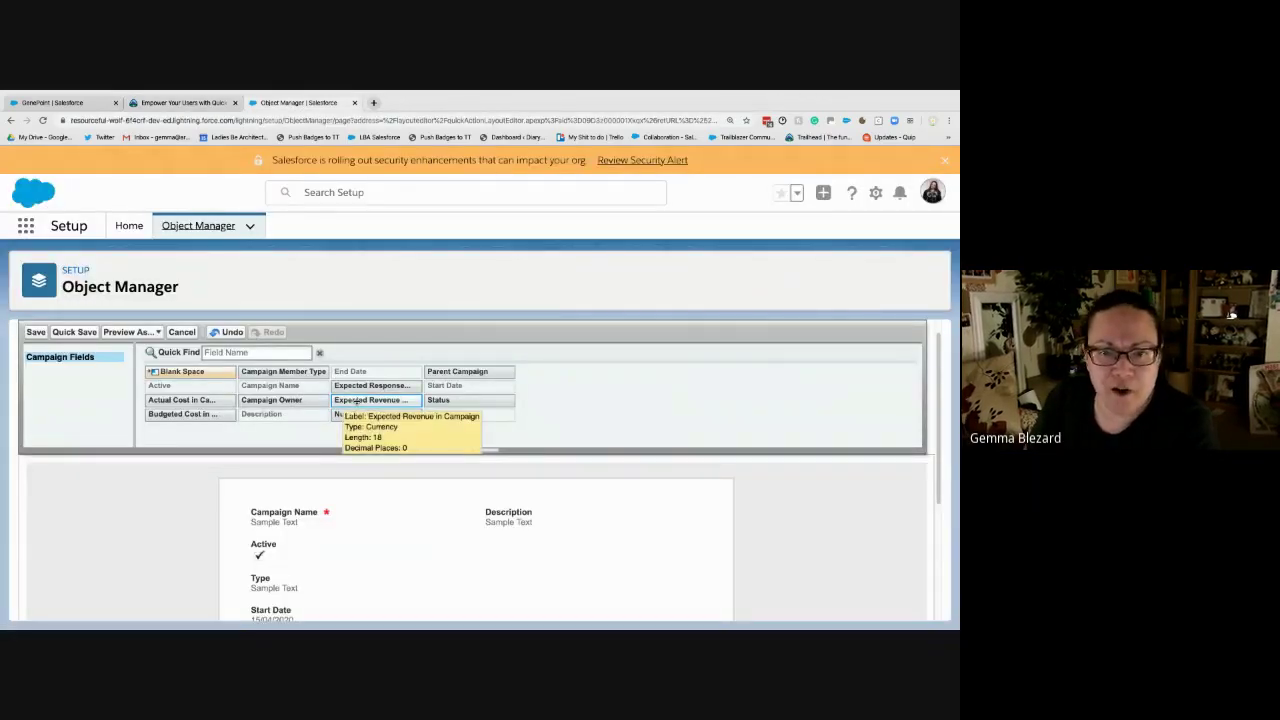
{"action": "left_click_drag", "start_coordinate": [355, 402], "coordinate": [527, 500]}
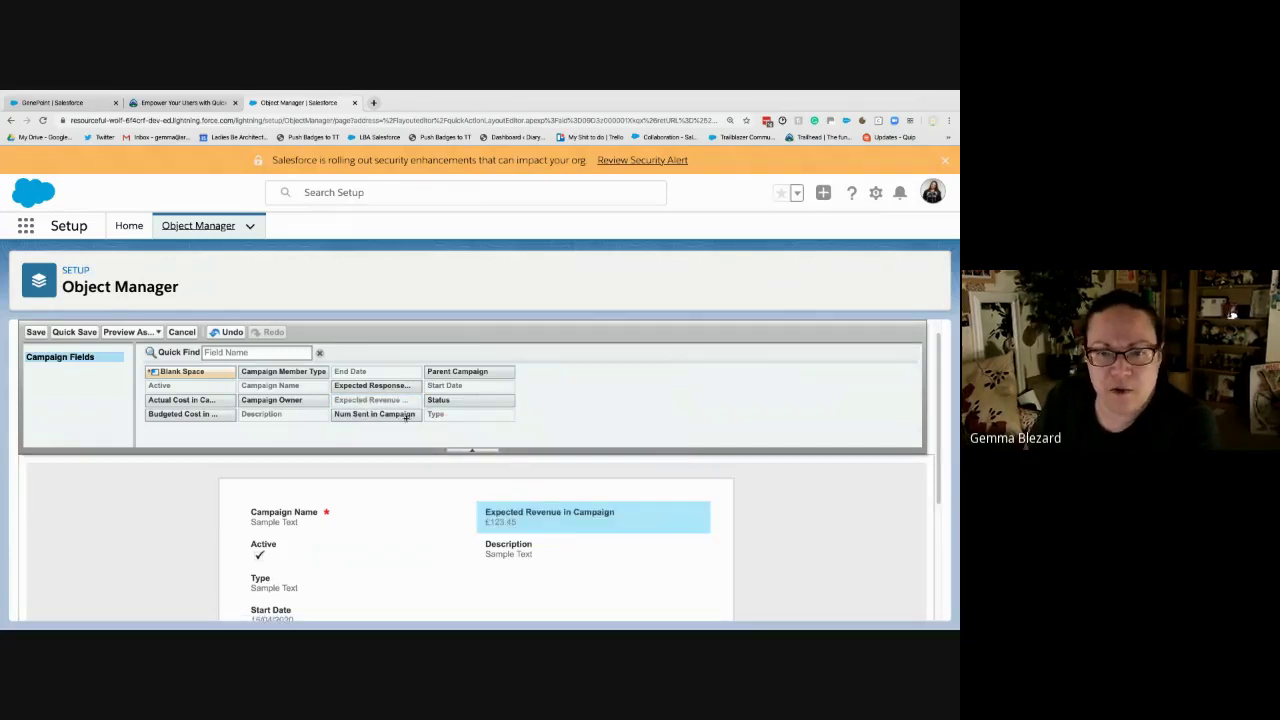
{"action": "left_click_drag", "start_coordinate": [273, 405], "coordinate": [524, 580]}
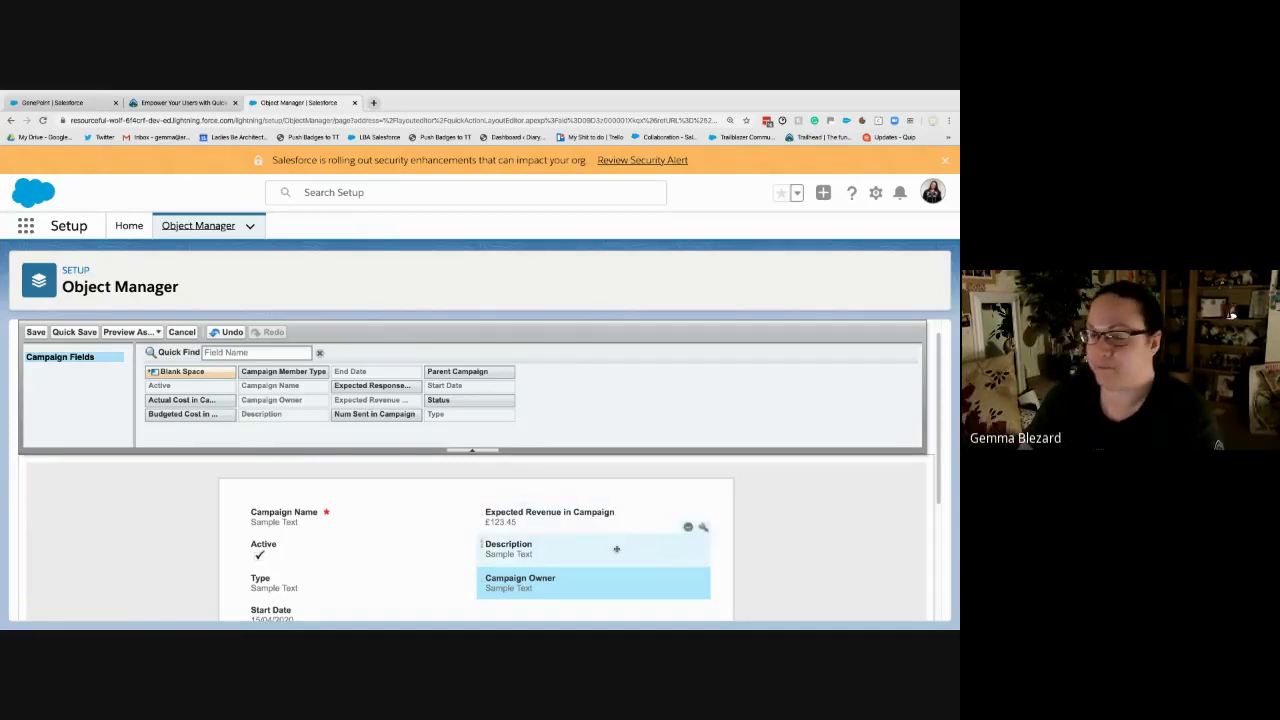
- Compare the field order with Trailhead's example and place Campaign Owner above Description
{"action": "scroll", "coordinate": [616, 549], "scroll_direction": "down", "scroll_amount": 2}
{"action": "scroll", "coordinate": [617, 555], "scroll_direction": "up", "scroll_amount": 1}
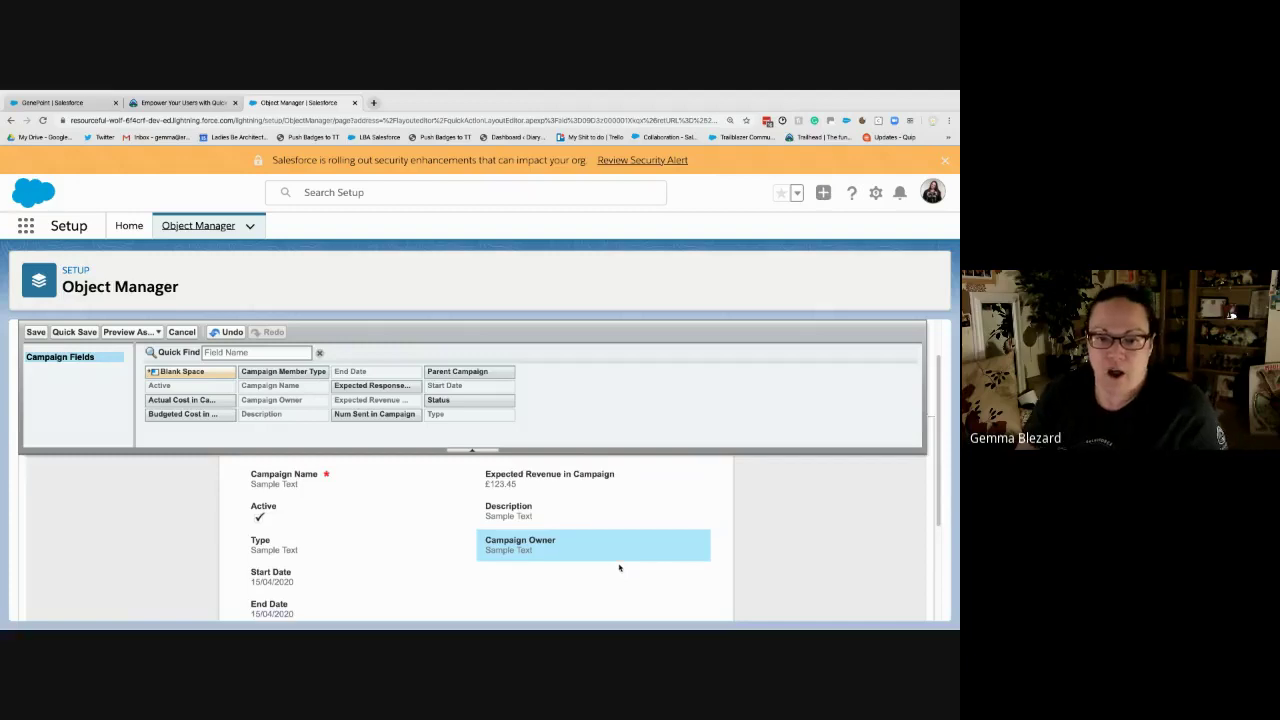
{"action": "scroll", "coordinate": [619, 567], "scroll_direction": "down", "scroll_amount": 1}
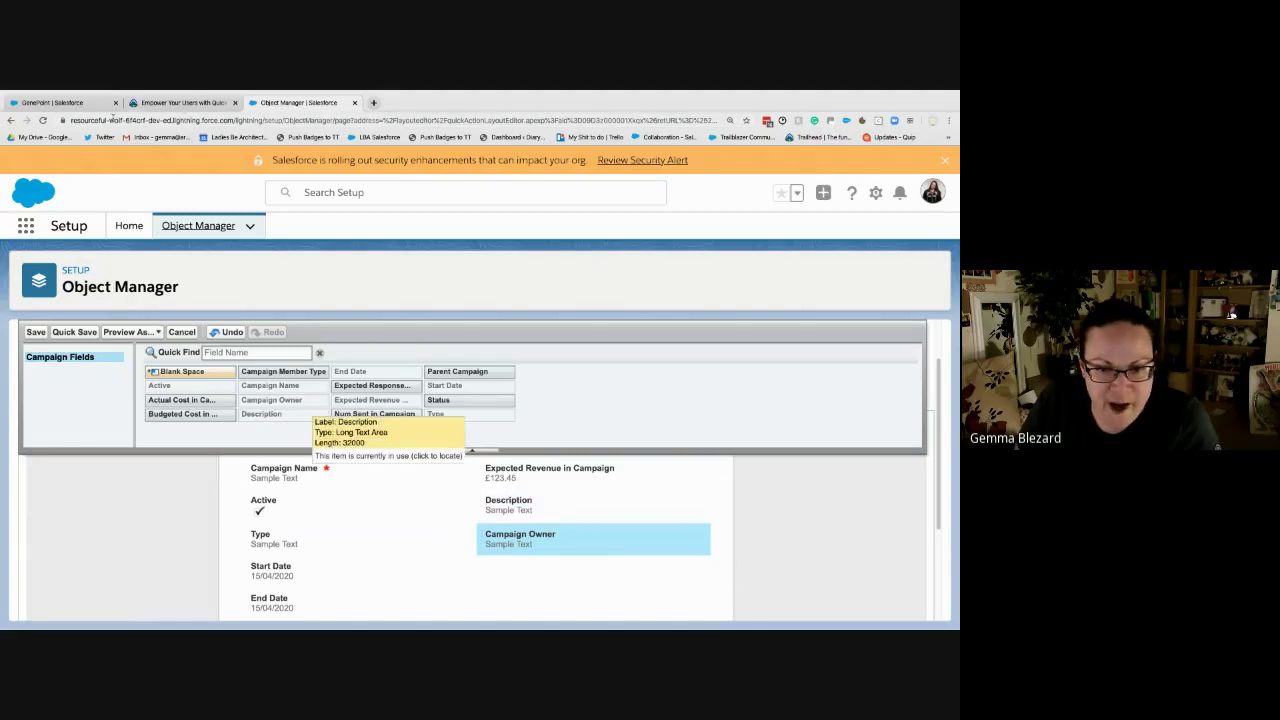
{"action": "left_click", "coordinate": [179, 103]}
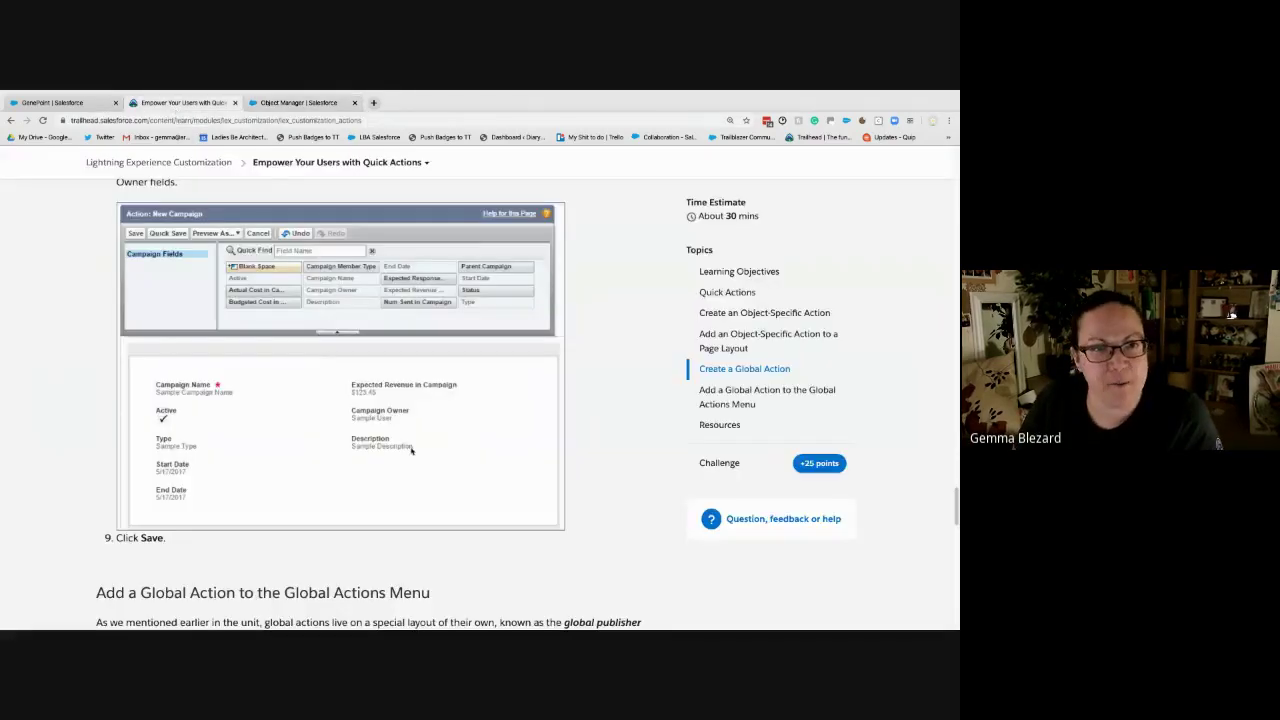
{"action": "left_click", "coordinate": [298, 103]}
{"action": "left_click_drag", "start_coordinate": [585, 532], "coordinate": [485, 546]}
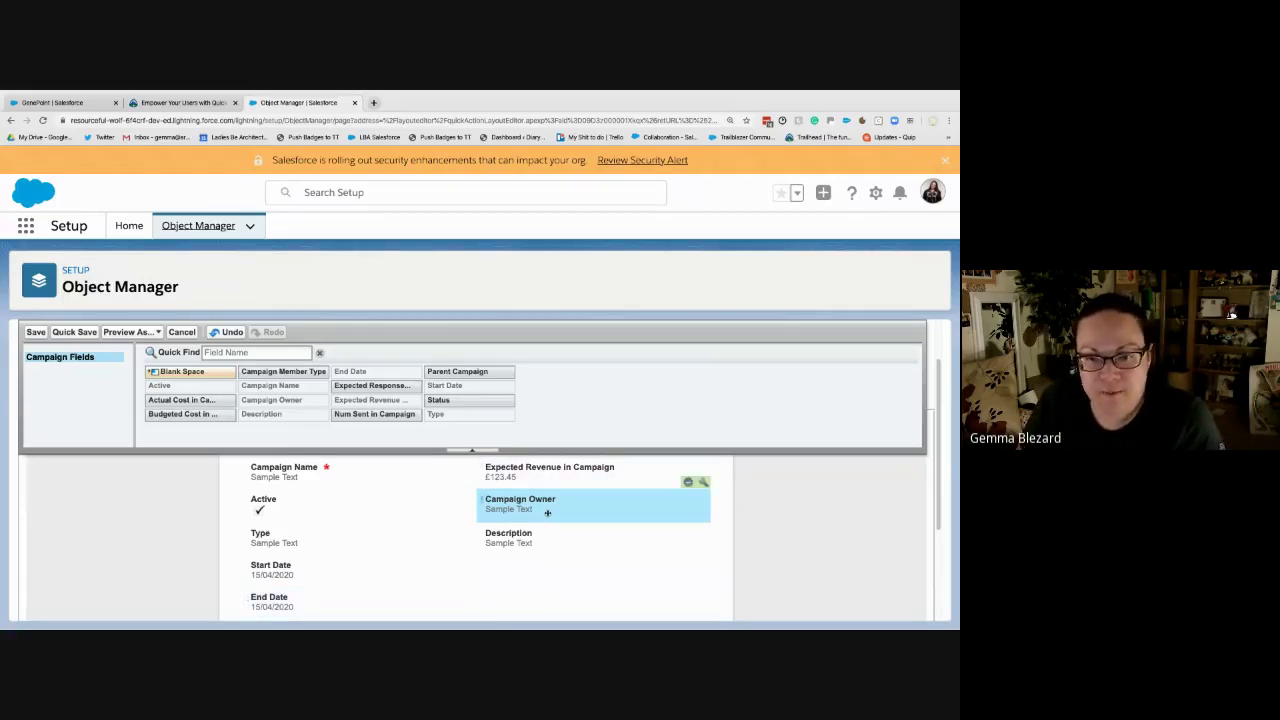
- Check the finished field arrangement against Trailhead's example and save the New Campaign action layout
{"action": "left_click", "coordinate": [187, 104]}
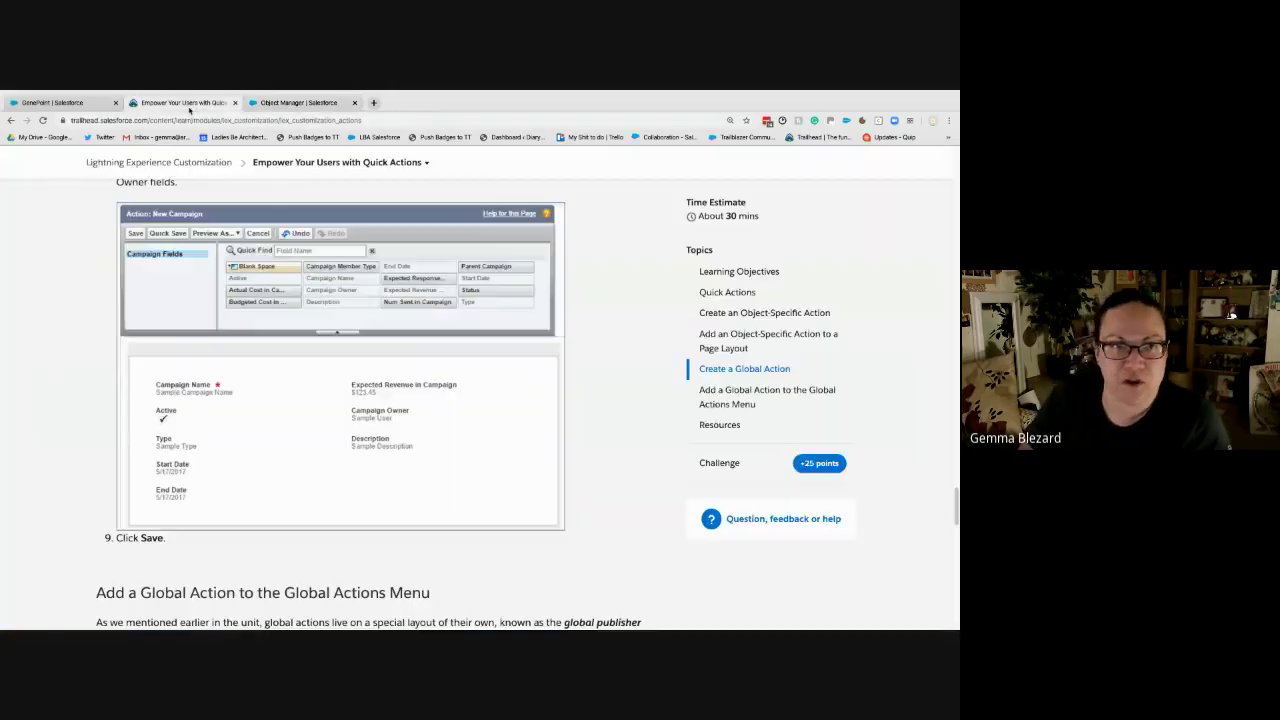
{"action": "left_click", "coordinate": [306, 104]}
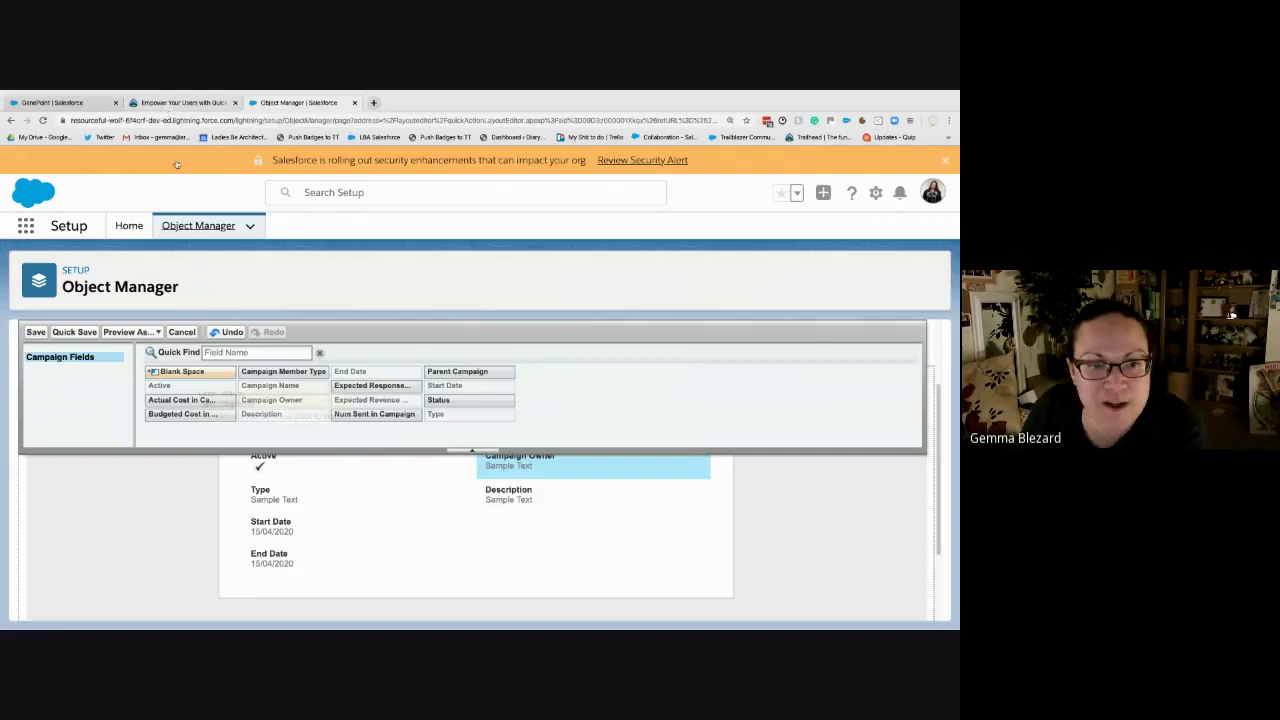
{"action": "left_click", "coordinate": [172, 104]}
{"action": "scroll", "coordinate": [260, 580], "scroll_direction": "down", "scroll_amount": 1}
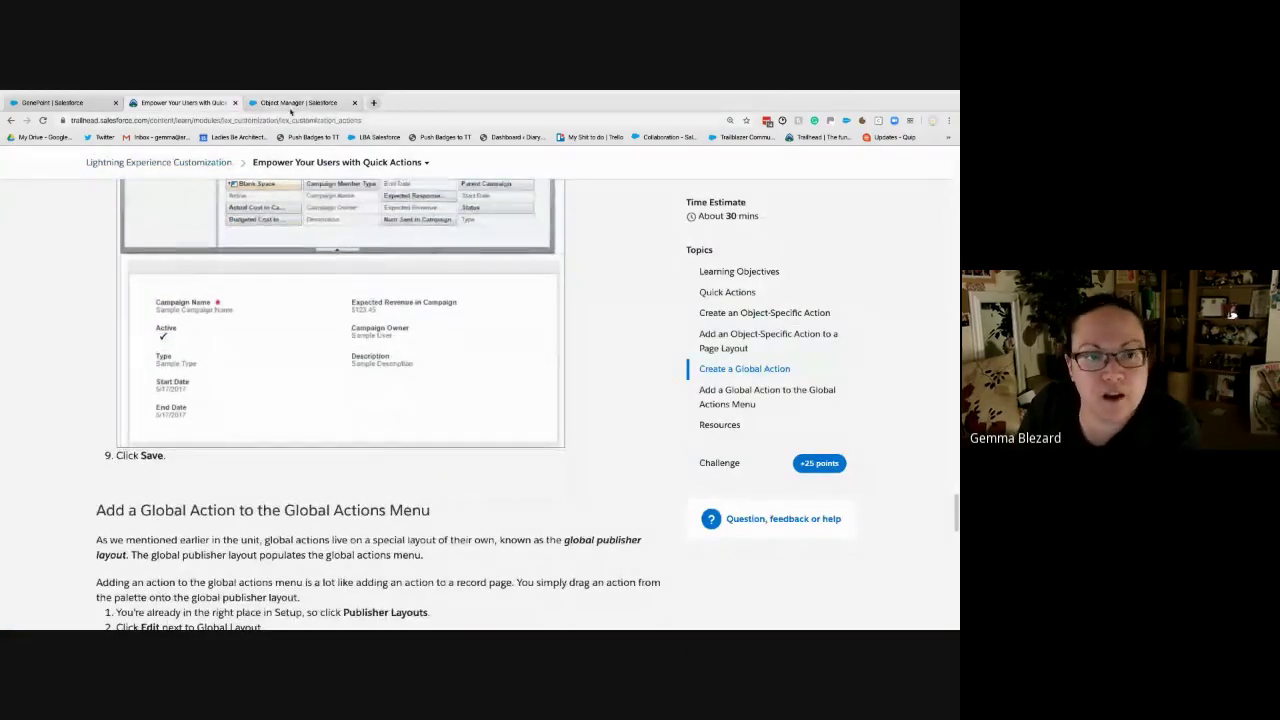
{"action": "left_click", "coordinate": [300, 104]}
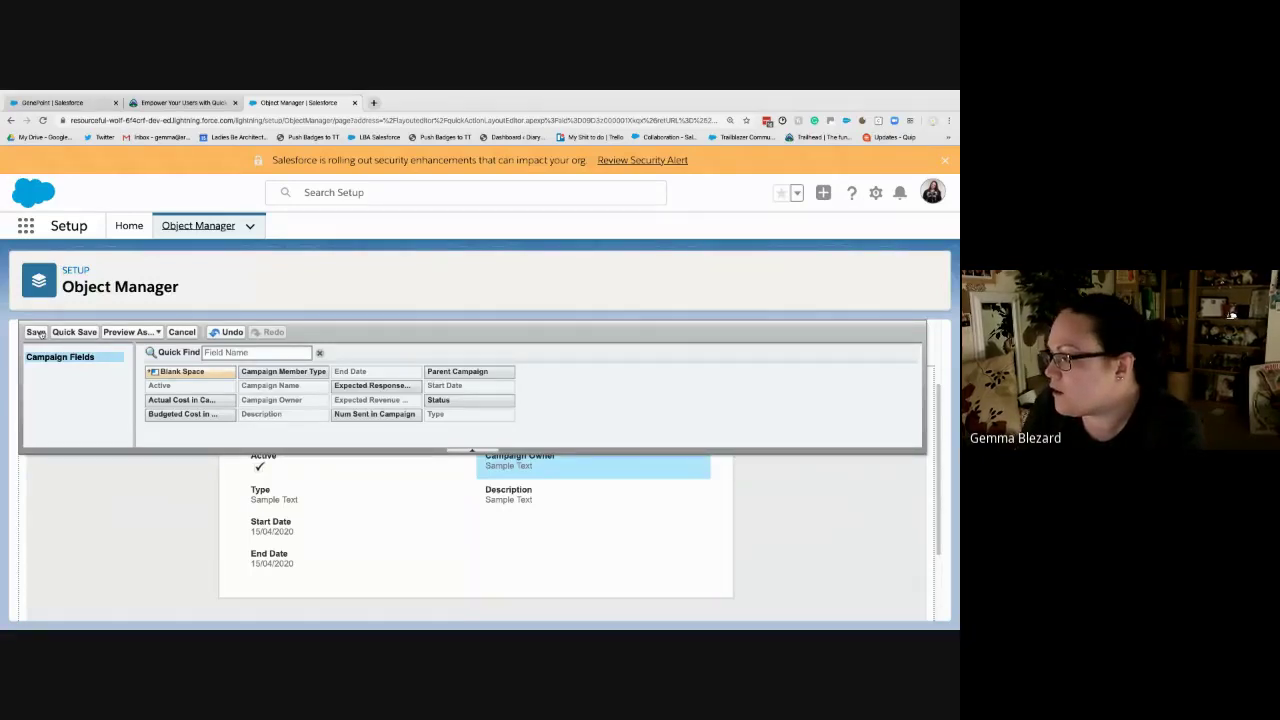
{"action": "left_click", "coordinate": [36, 333]}
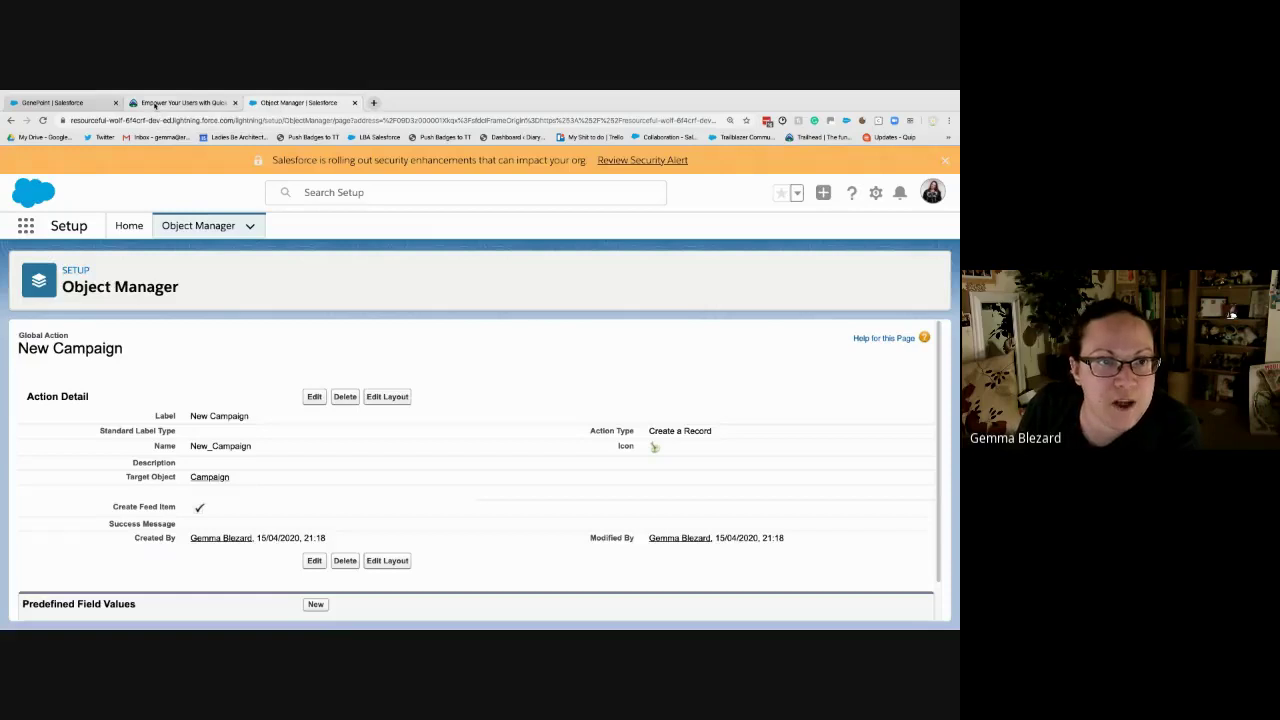
- Read Trailhead's instructions for adding a global action to the menu, and open Global Layout for editing from Publisher Layouts in Setup Home
{"action": "left_click", "coordinate": [155, 104]}
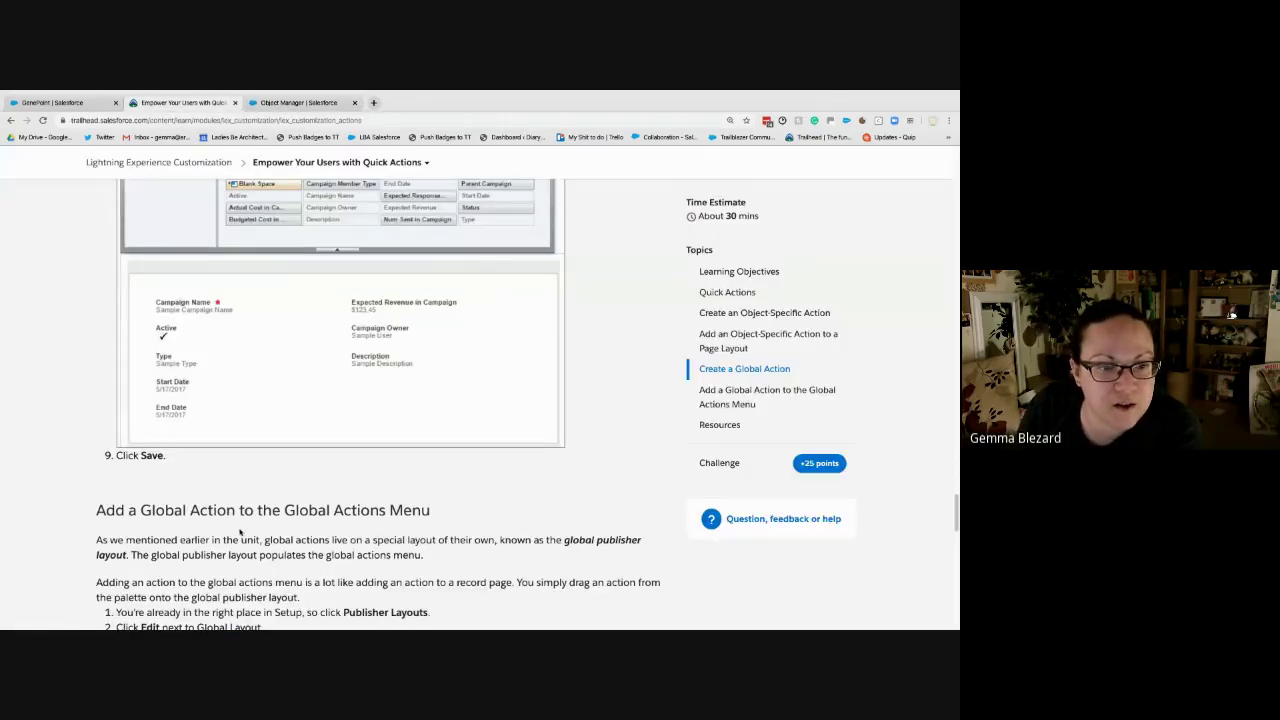
{"action": "scroll", "coordinate": [240, 532], "scroll_direction": "down", "scroll_amount": 2}
{"action": "scroll", "coordinate": [393, 347], "scroll_direction": "down", "scroll_amount": 2}
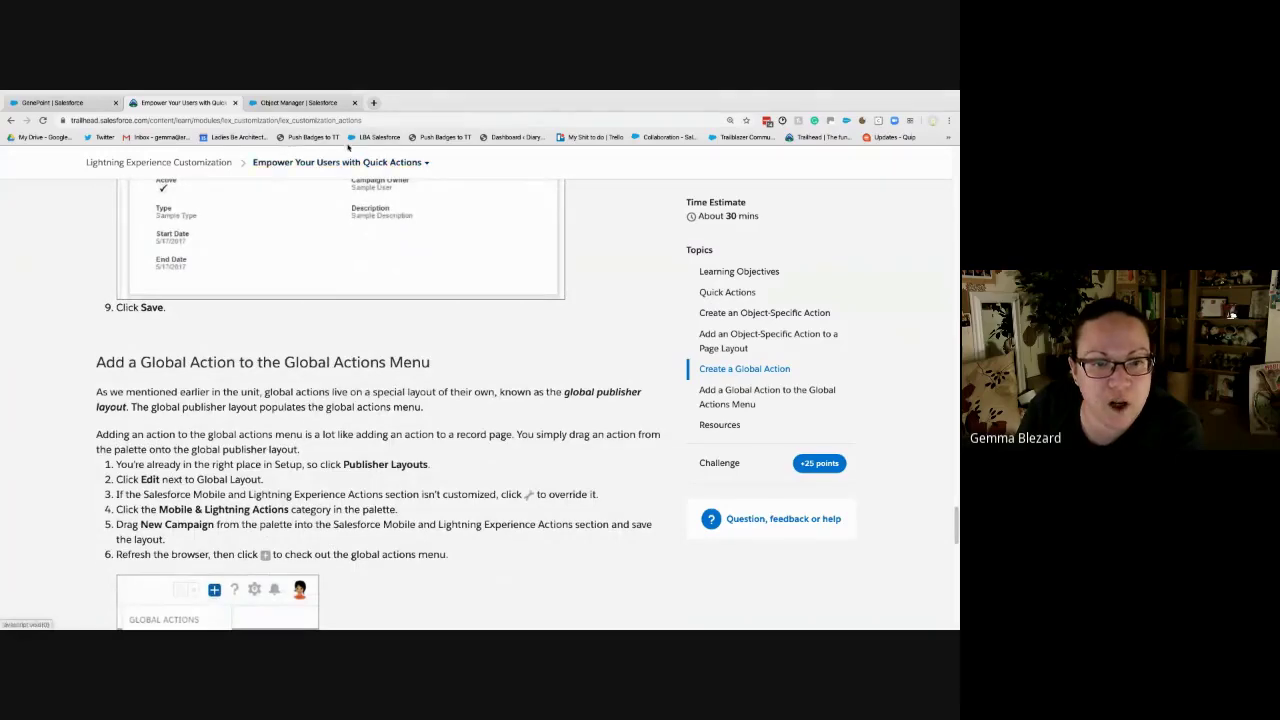
{"action": "left_click", "coordinate": [300, 103]}
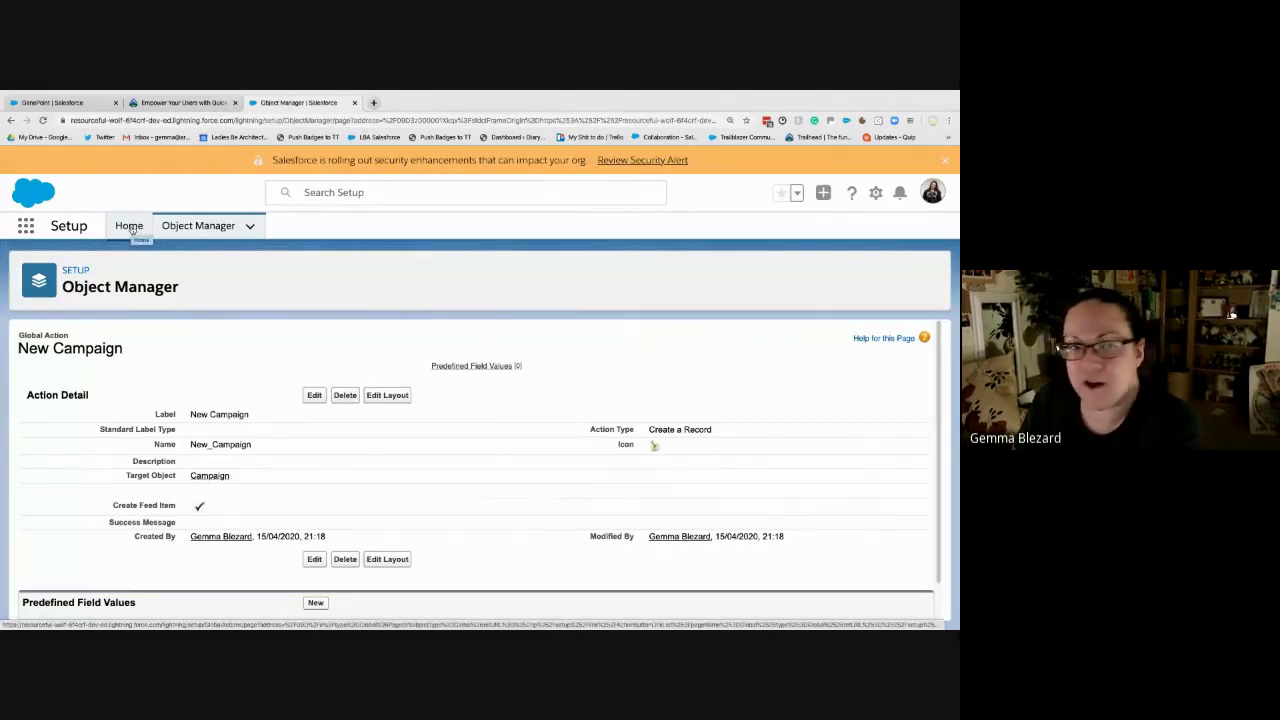
{"action": "left_click", "coordinate": [130, 226]}
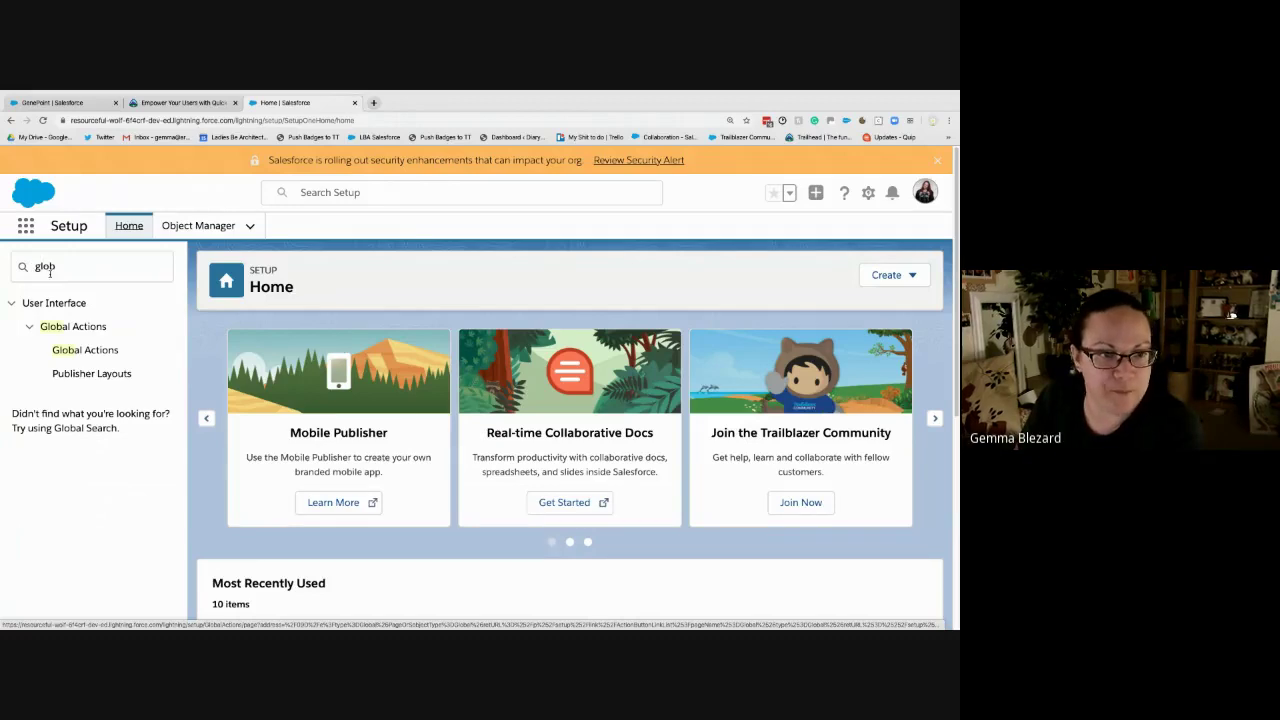
{"action": "left_click", "coordinate": [93, 374]}
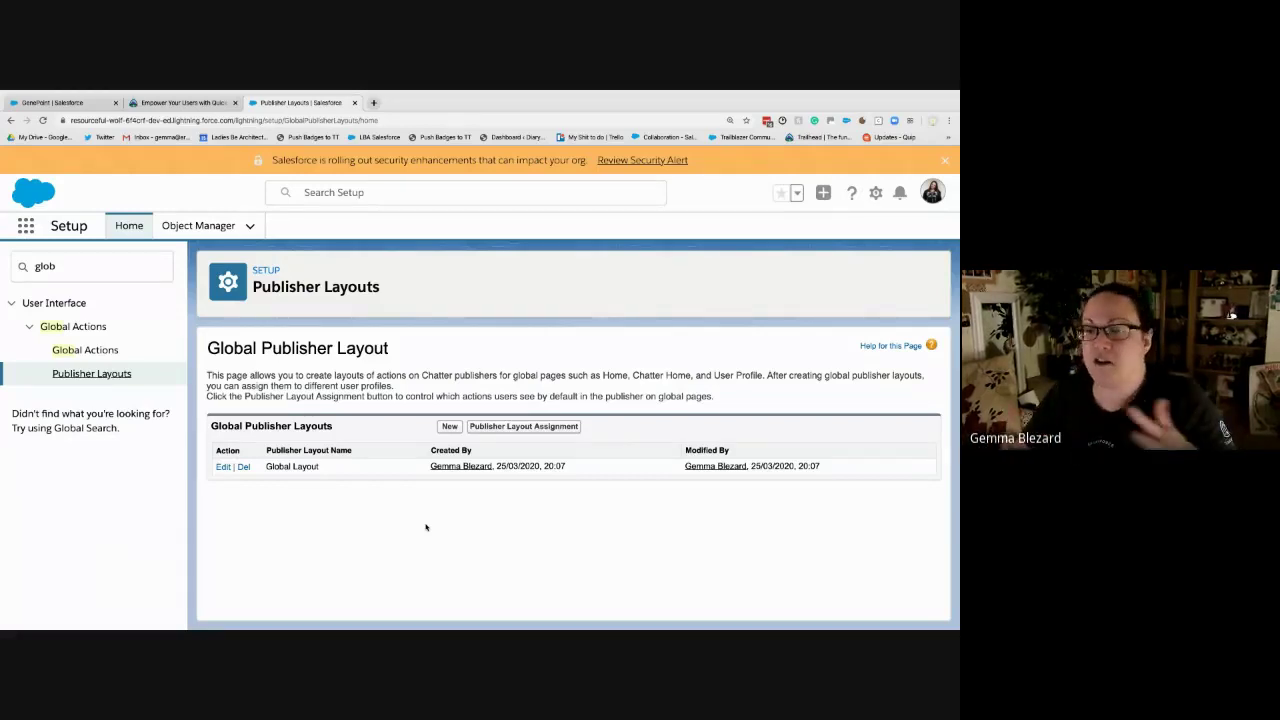
{"action": "left_click", "coordinate": [221, 467]}
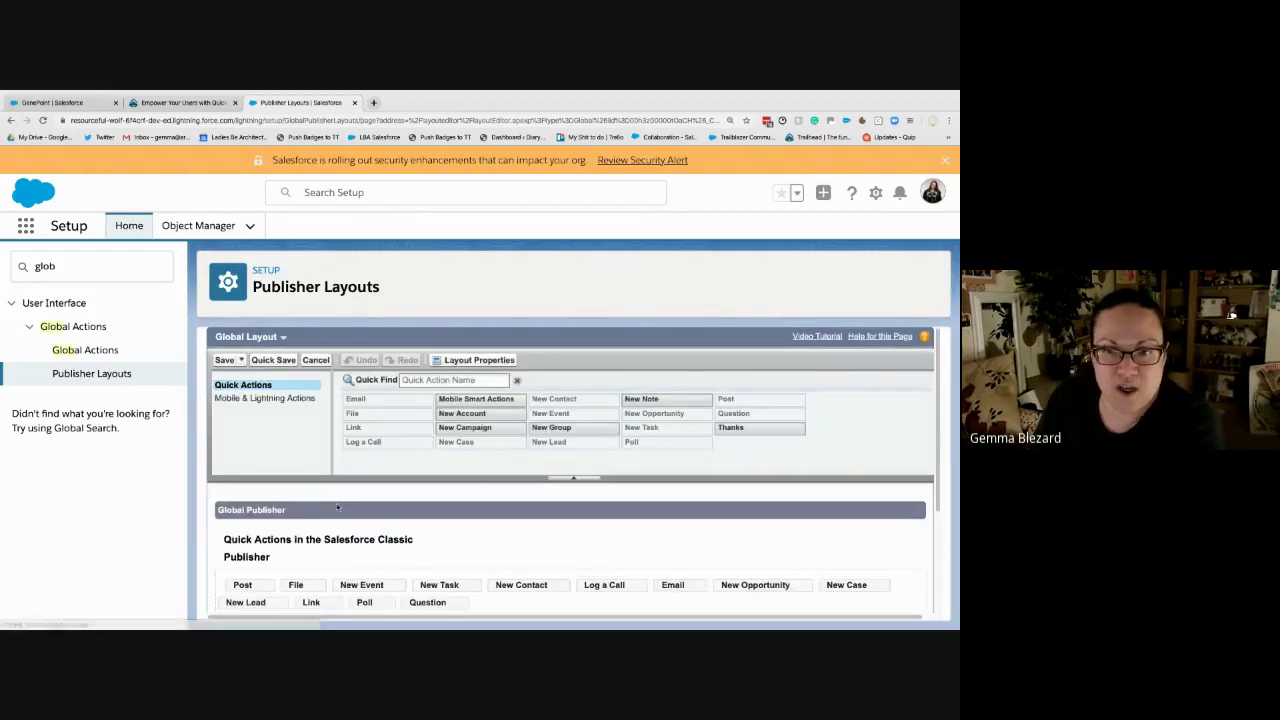
- Override the predefined actions in Global Layout's Salesforce Mobile and Lightning Experience Actions section
{"action": "scroll", "coordinate": [337, 506], "scroll_direction": "down", "scroll_amount": 5}
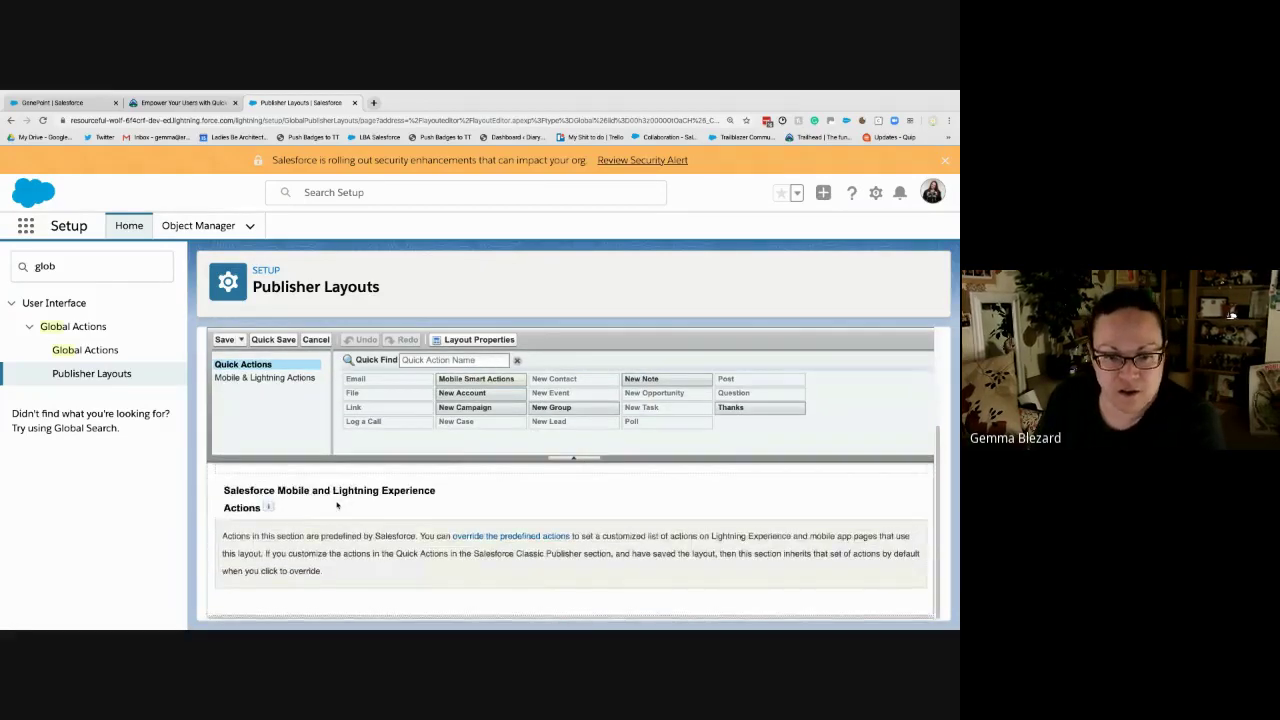
{"action": "scroll", "coordinate": [337, 506], "scroll_direction": "up", "scroll_amount": 3}
{"action": "scroll", "coordinate": [337, 506], "scroll_direction": "down", "scroll_amount": 3}
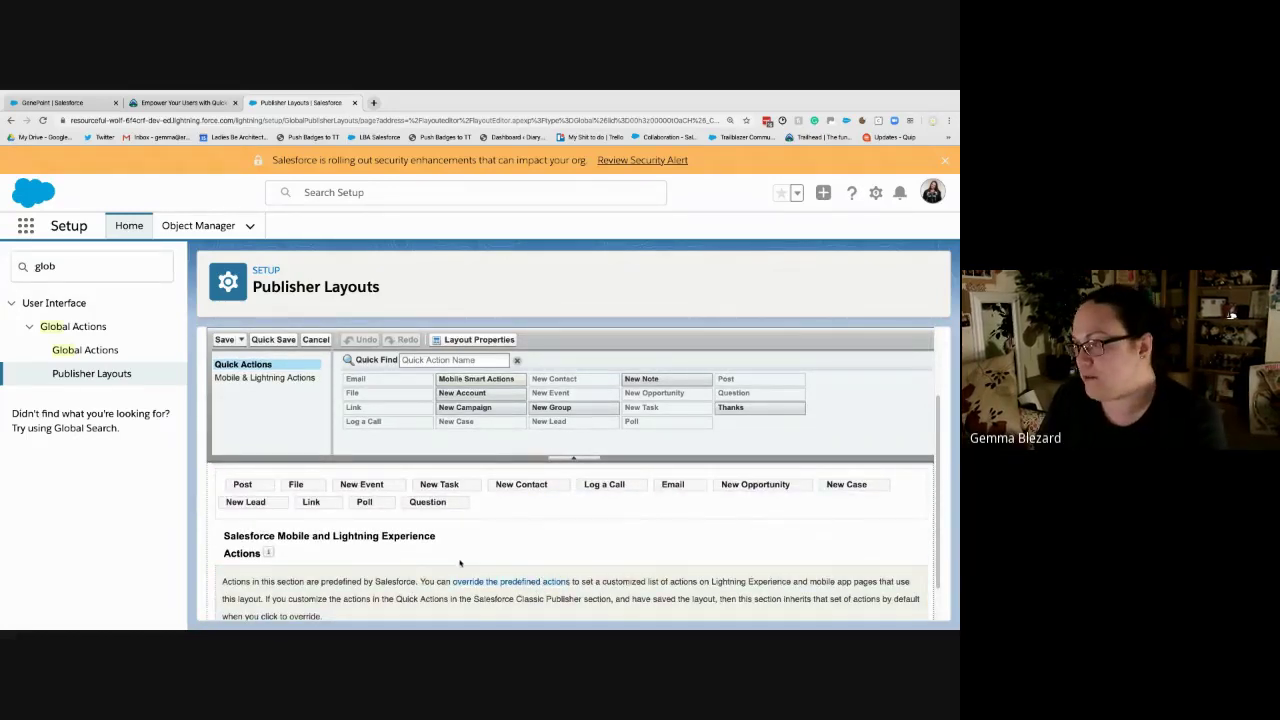
{"action": "scroll", "coordinate": [514, 562], "scroll_direction": "down", "scroll_amount": 1}
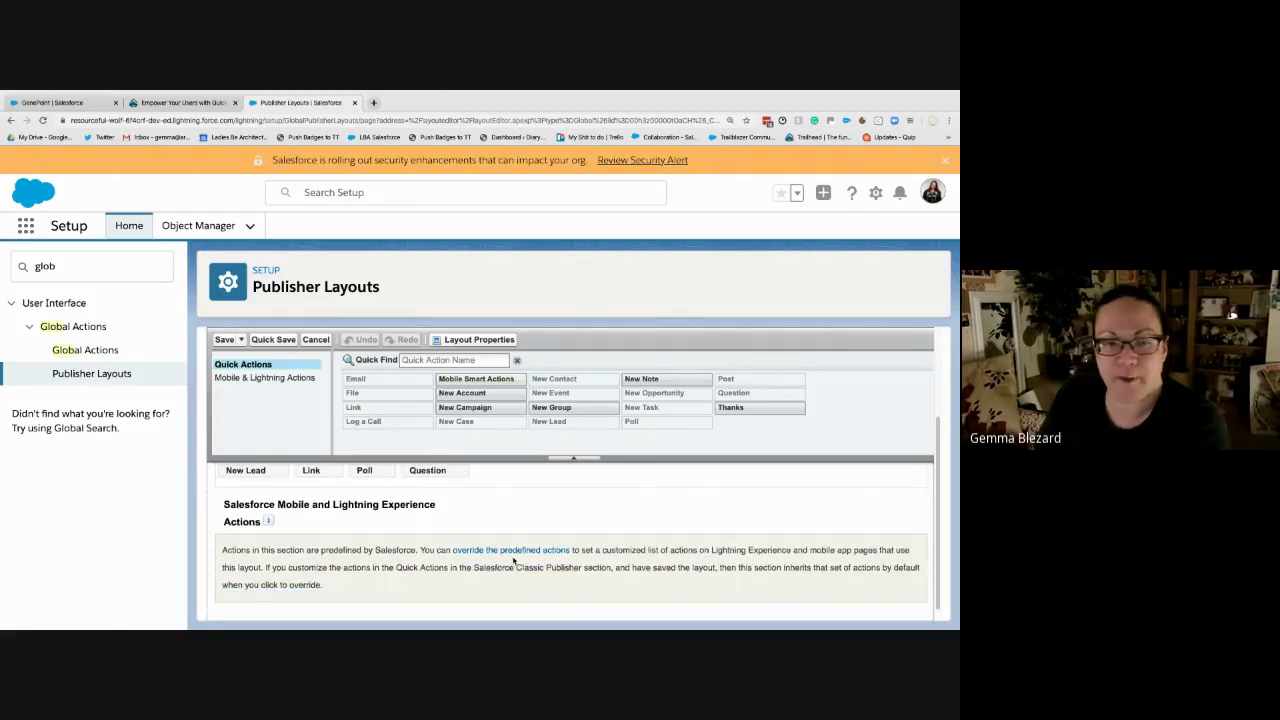
{"action": "scroll", "coordinate": [514, 562], "scroll_direction": "down", "scroll_amount": 1}
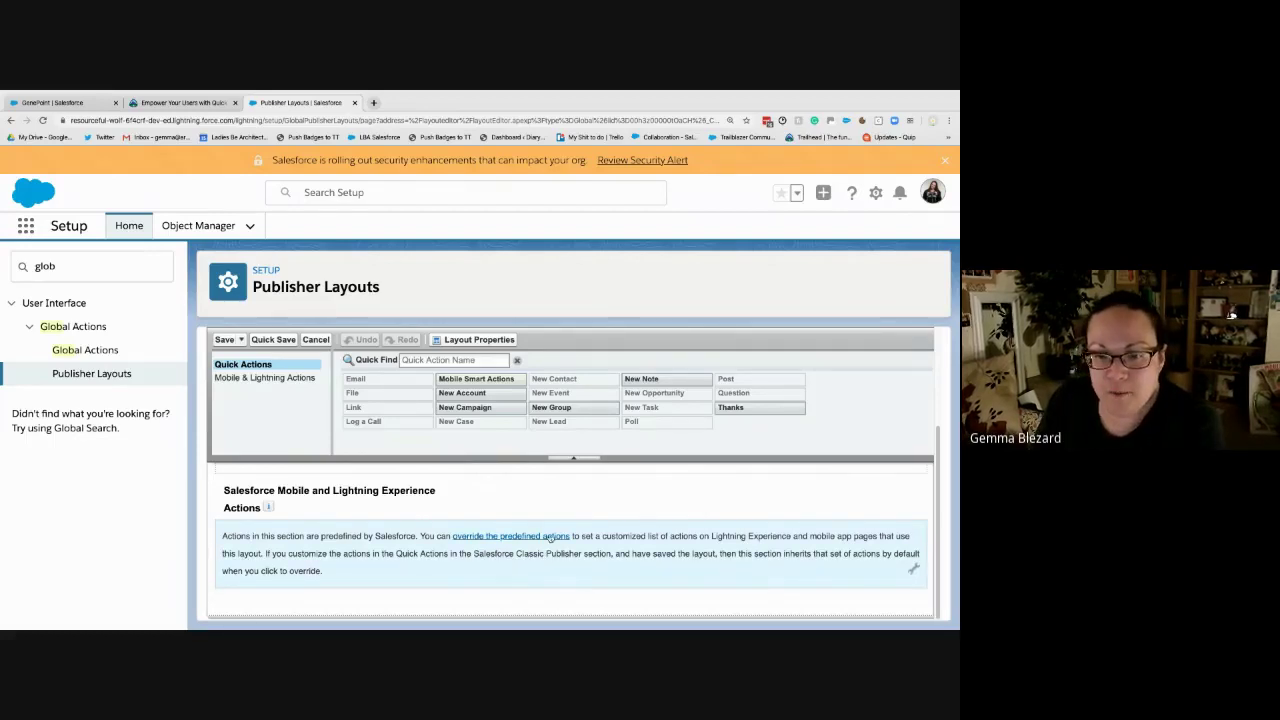
{"action": "left_click", "coordinate": [549, 537]}
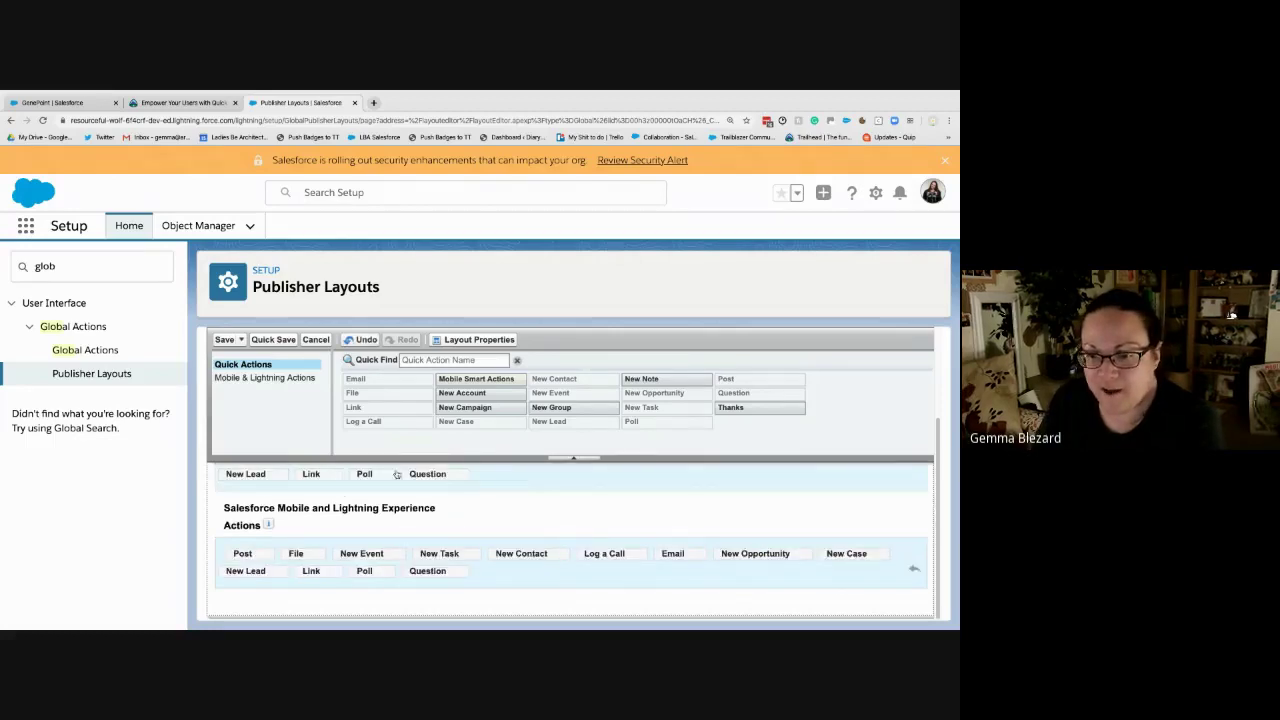
- Add New Campaign from the Mobile & Lightning Actions category as the first Salesforce Mobile and Lightning Experience action, and save the layout
{"action": "left_click", "coordinate": [274, 381]}
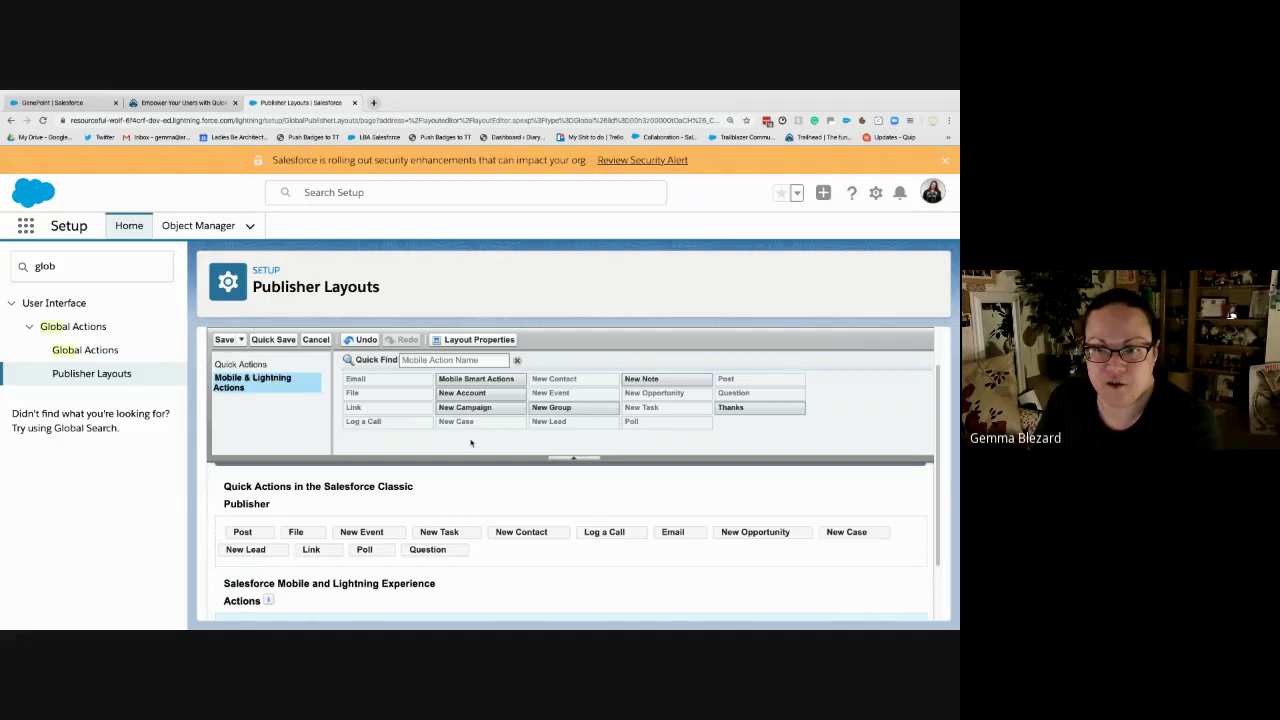
{"action": "scroll", "coordinate": [540, 540], "scroll_direction": "down", "scroll_amount": 2}
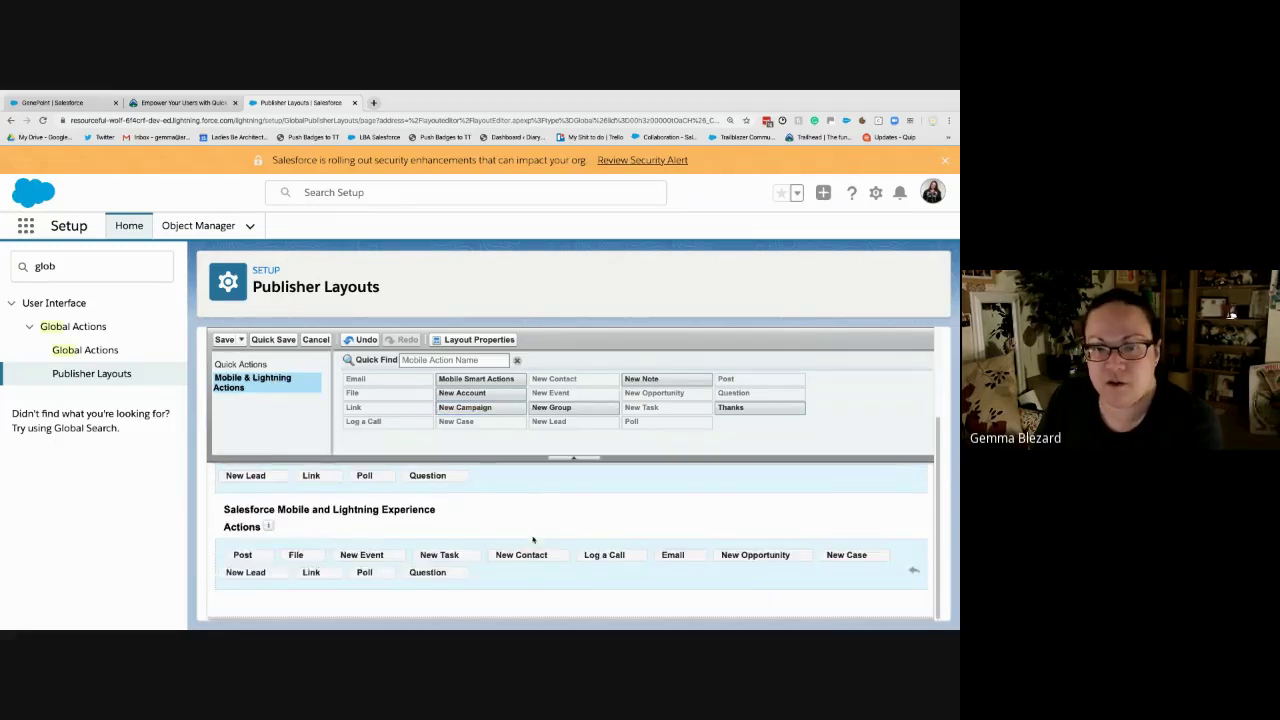
{"action": "mouse_move", "coordinate": [505, 407]}
{"action": "left_mouse_down"}
{"action": "mouse_move", "coordinate": [500, 425]}
{"action": "mouse_move", "coordinate": [385, 503]}
{"action": "mouse_move", "coordinate": [254, 566]}
{"action": "left_mouse_up"}
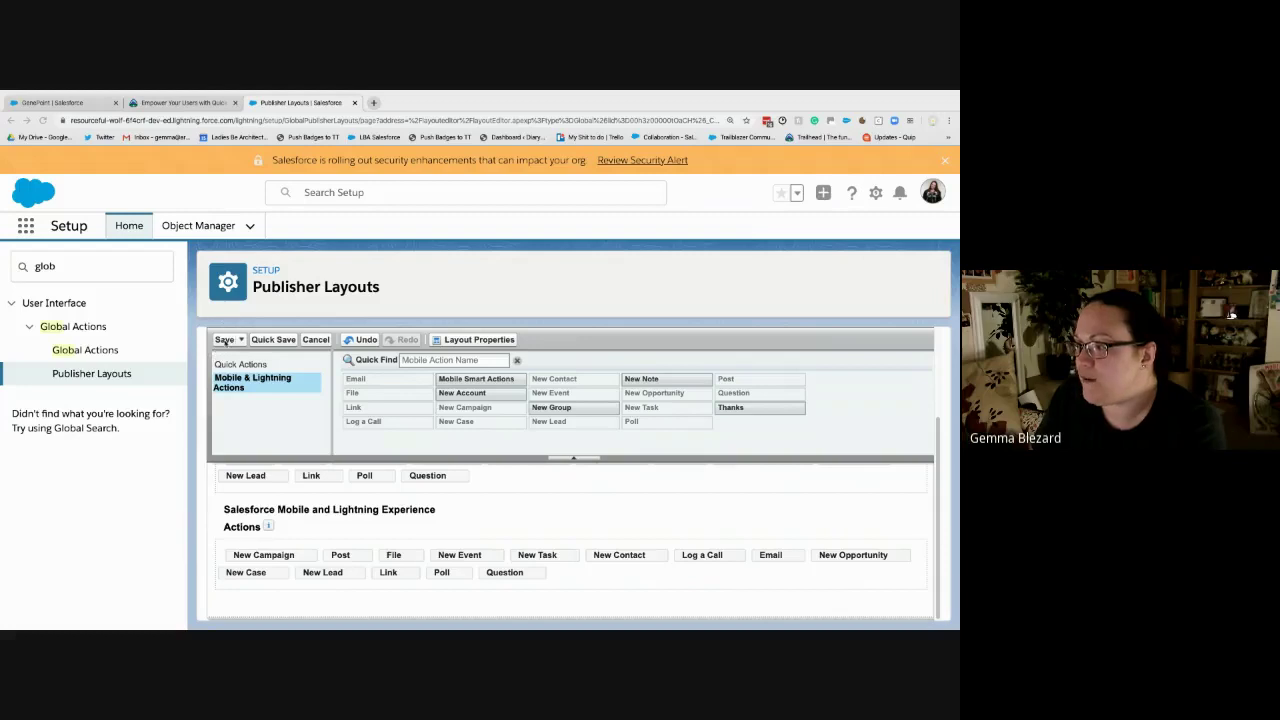
{"action": "left_click", "coordinate": [225, 341]}
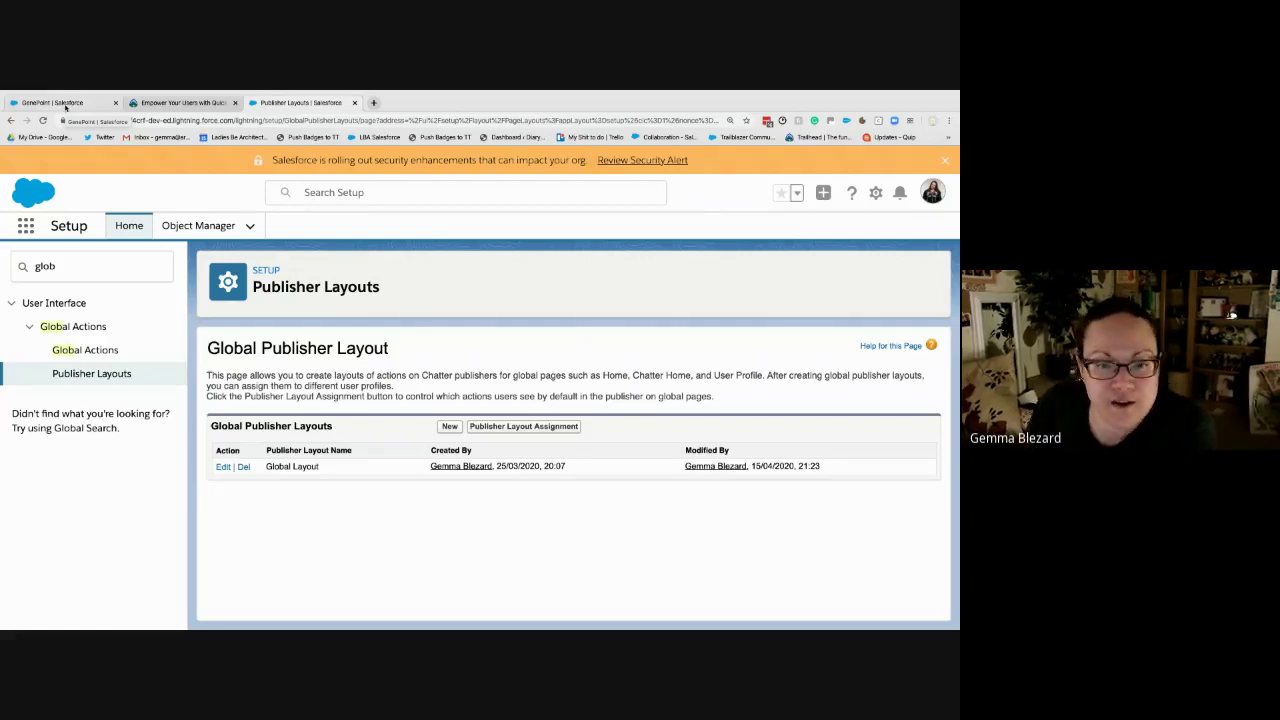
- Go to the Home page of the energy consultation app and read Trailhead's instructions for checking the global actions menu
{"action": "left_click", "coordinate": [67, 104]}
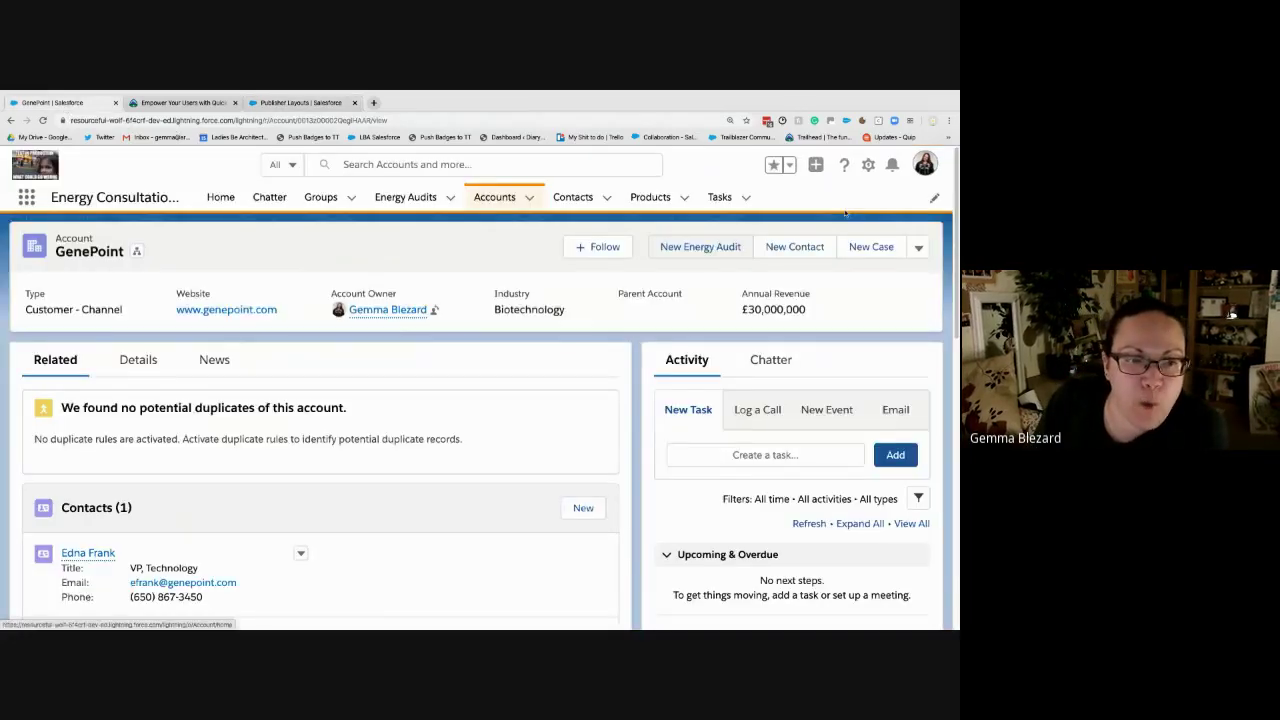
{"action": "left_click", "coordinate": [221, 197]}
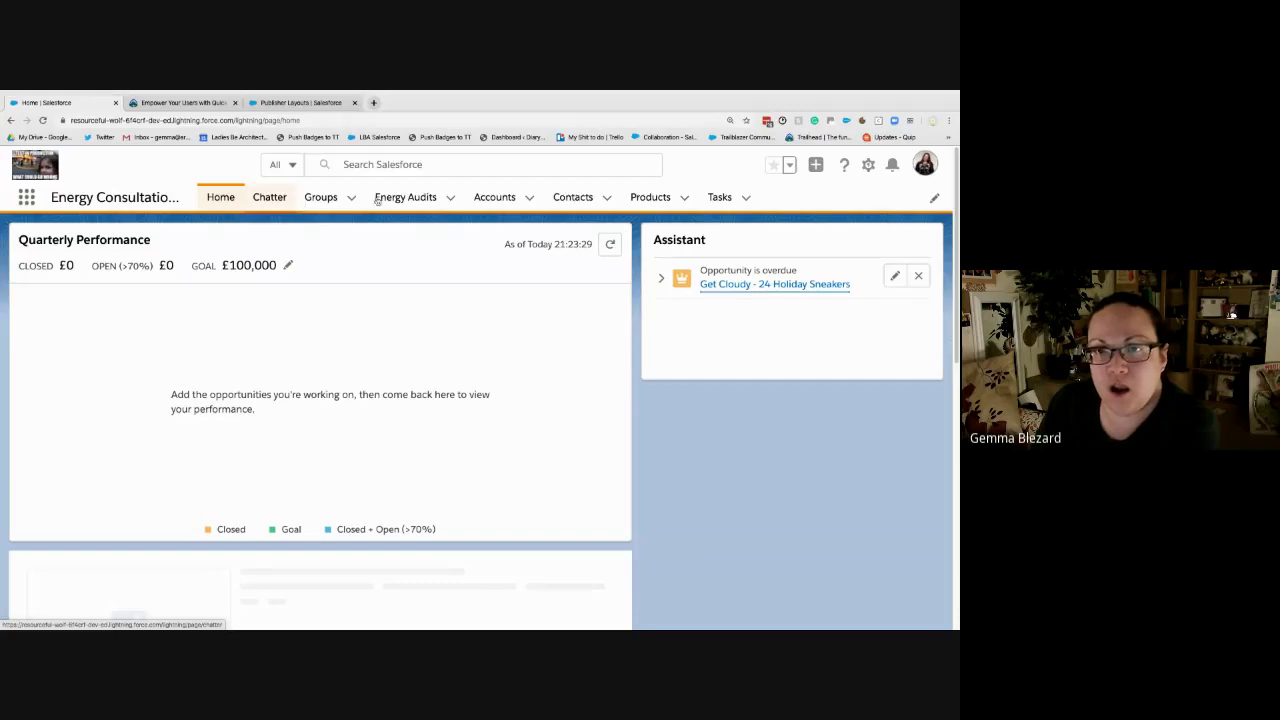
{"action": "left_click", "coordinate": [155, 104]}
{"action": "scroll", "coordinate": [211, 485], "scroll_direction": "down", "scroll_amount": 3}
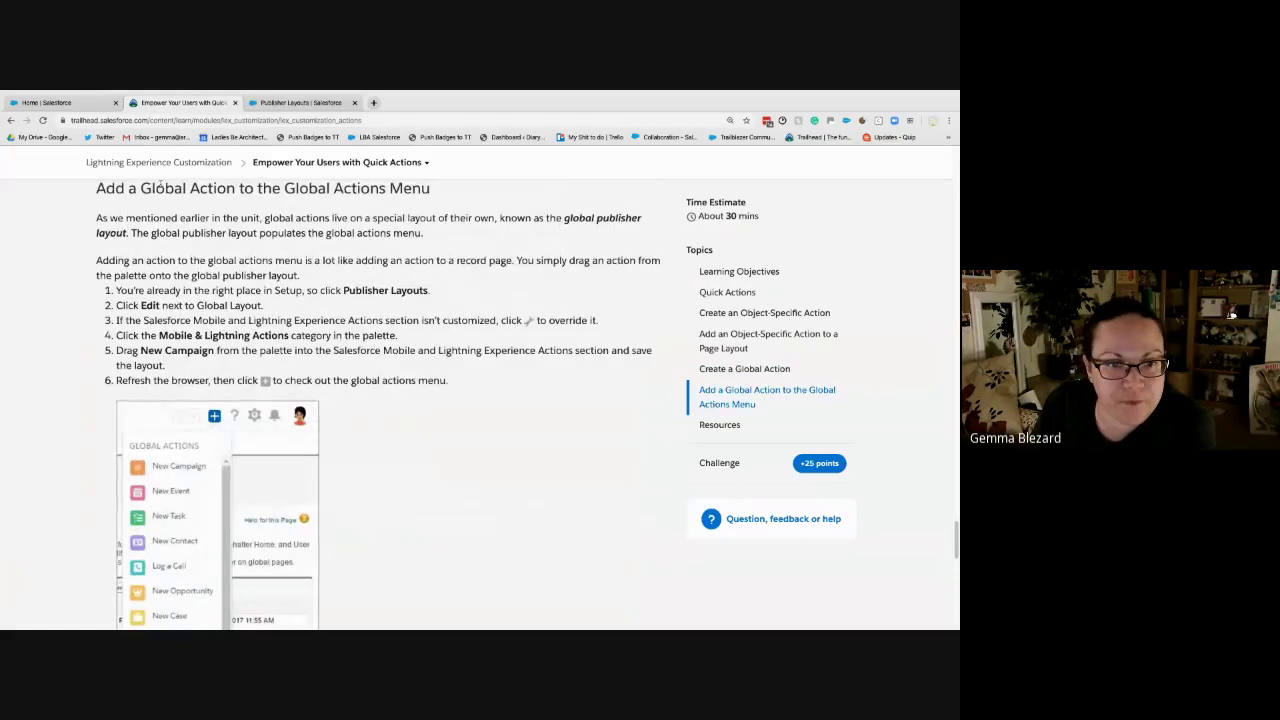
- Check the Global Actions menu on the Salesforce Home page for New Campaign, and refresh the page
{"action": "left_click", "coordinate": [92, 104]}
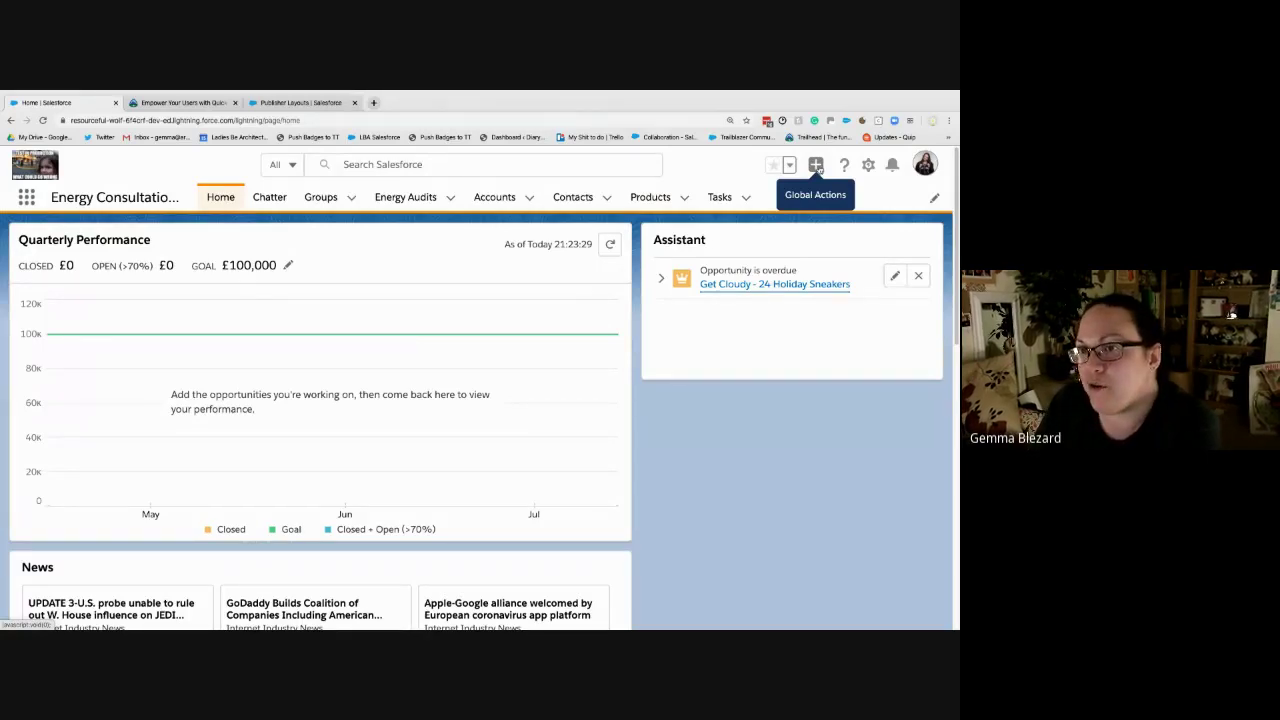
{"action": "left_click", "coordinate": [817, 166]}
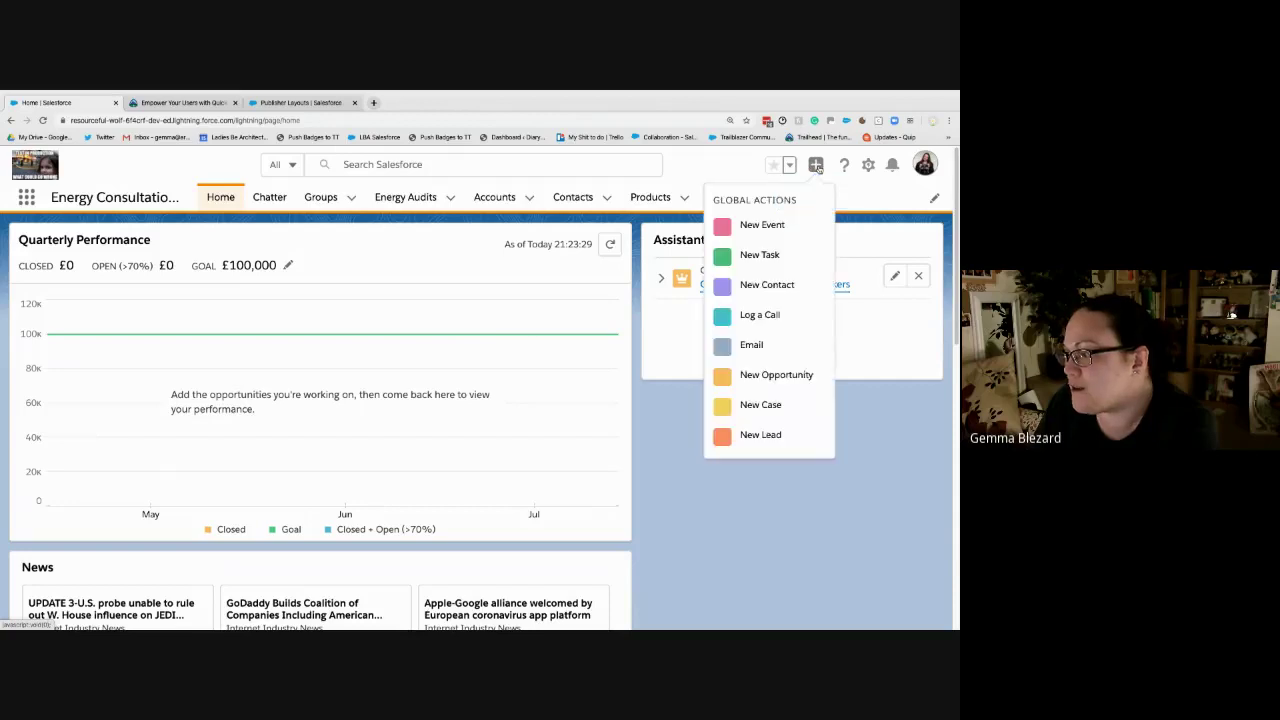
{"action": "scroll", "coordinate": [785, 356], "scroll_direction": "down", "scroll_amount": 2}
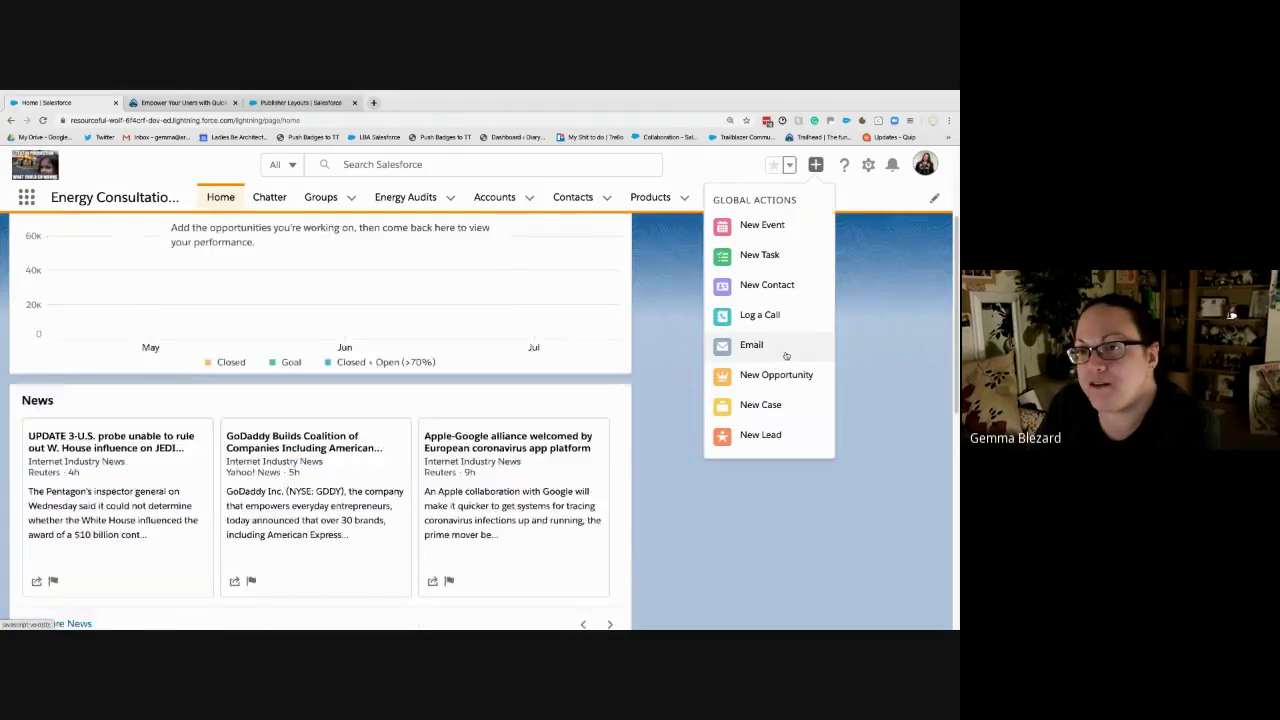
{"action": "scroll", "coordinate": [785, 356], "scroll_direction": "up", "scroll_amount": 2}
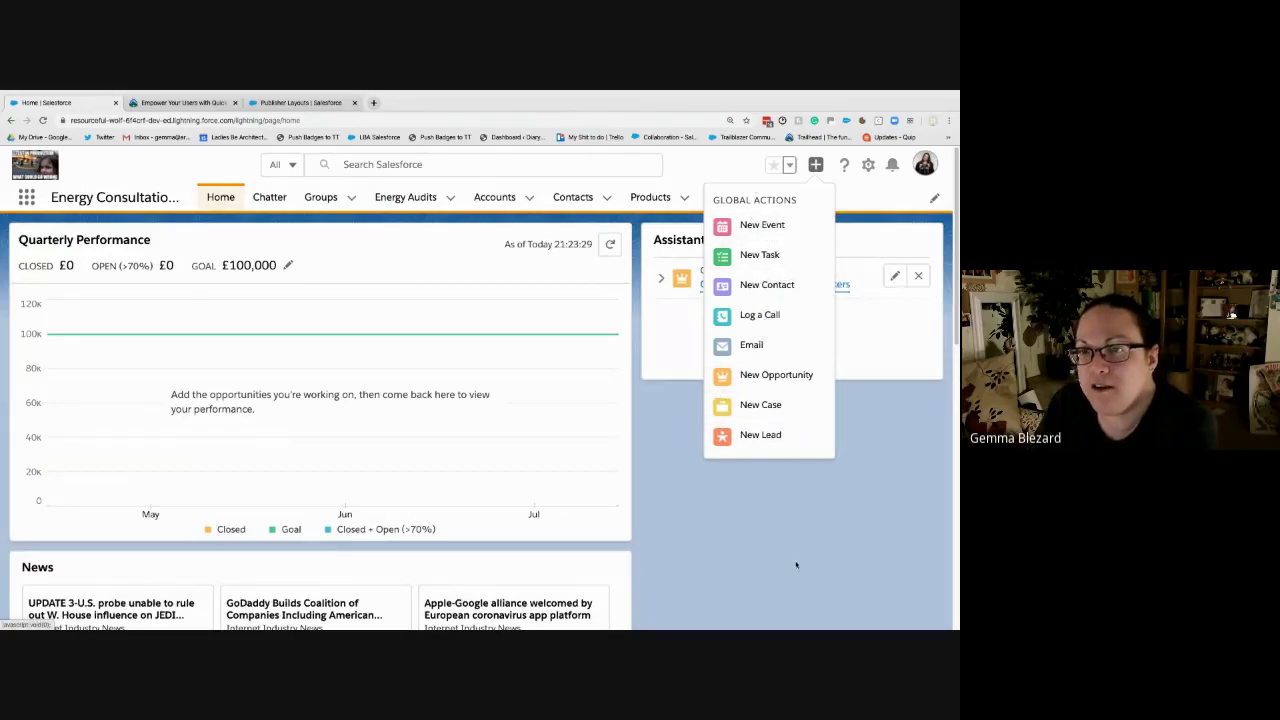
{"action": "left_click", "coordinate": [535, 295]}
{"action": "key", "text": "ctrl+r"}
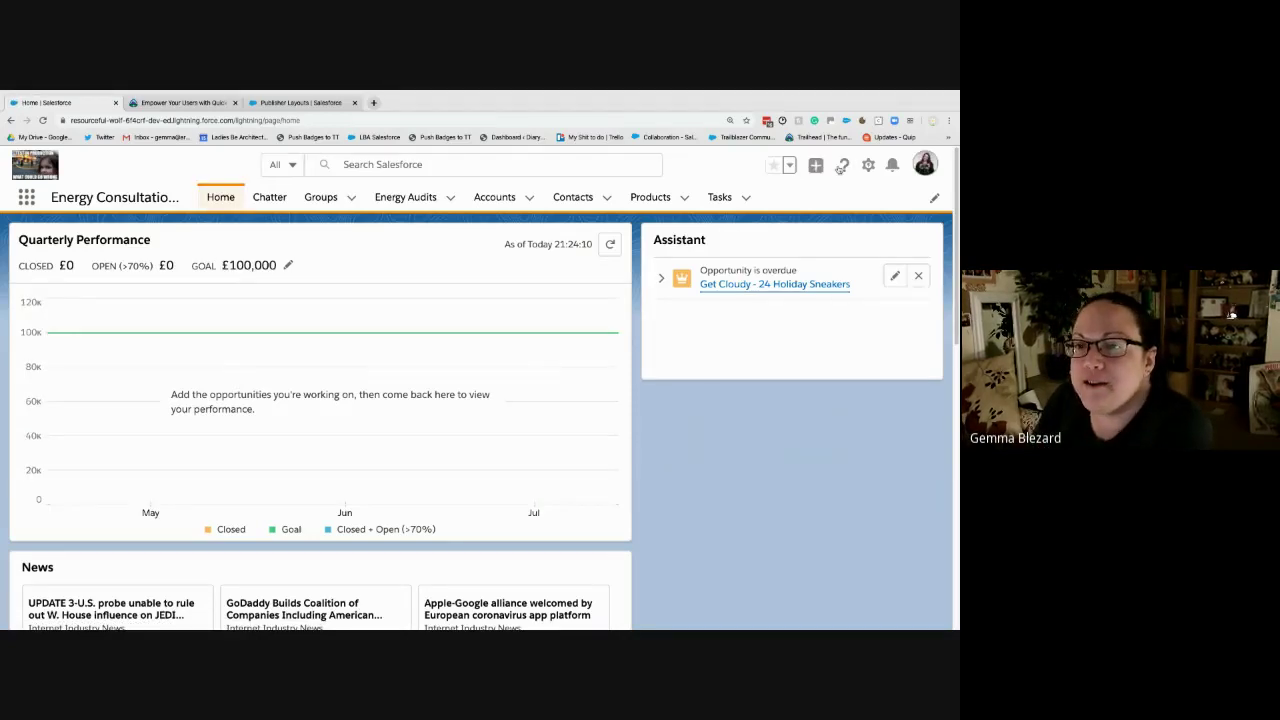
- Start a new campaign with the global action, name it Dreamforce, set its expected revenue to £10,000,000,000,000 and make it active
{"action": "left_click", "coordinate": [817, 166]}
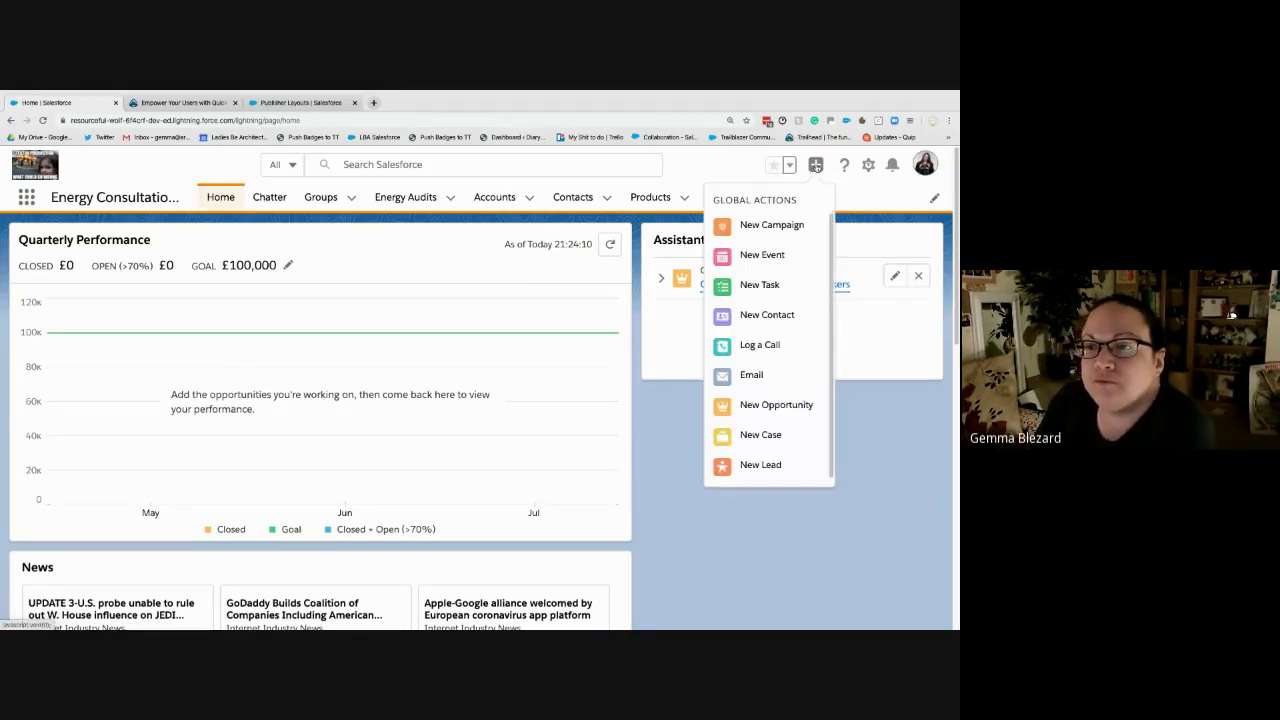
{"action": "left_click", "coordinate": [784, 228]}
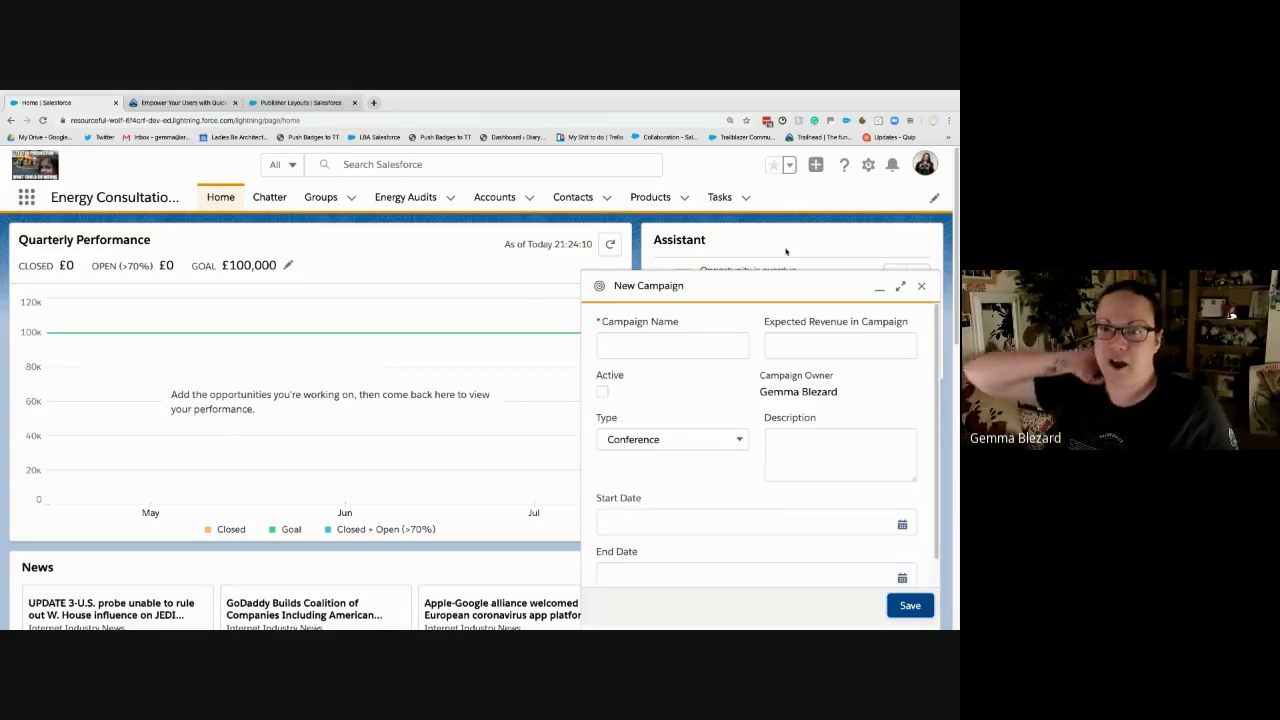
{"action": "left_click", "coordinate": [718, 337]}
{"action": "type", "text": "Dreamforce"}
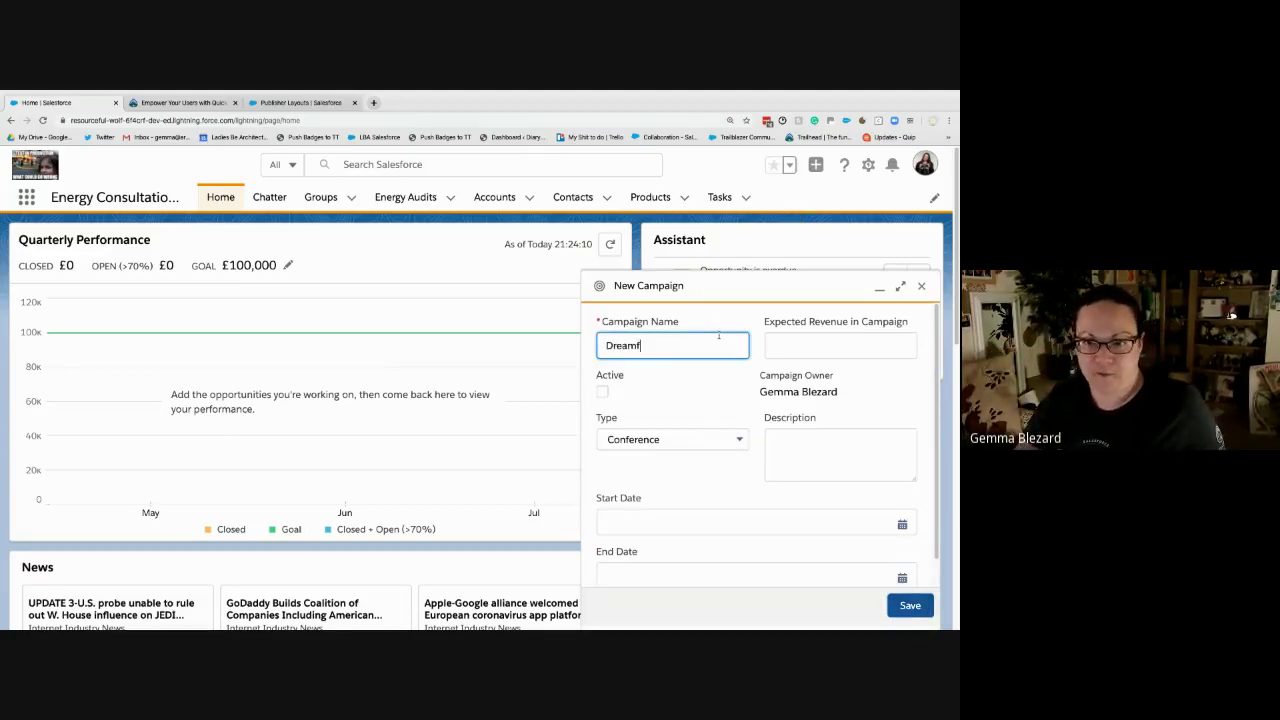
{"action": "key", "text": "Tab"}
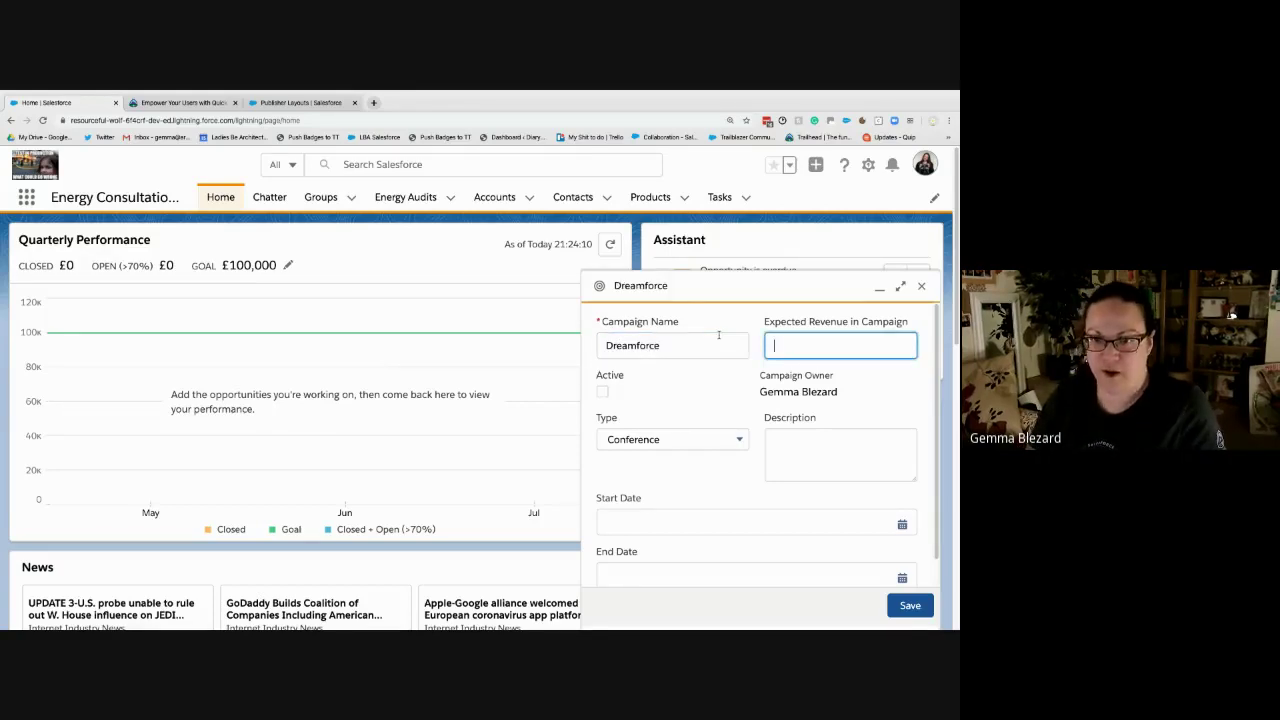
{"action": "type", "text": "1000000000000"}
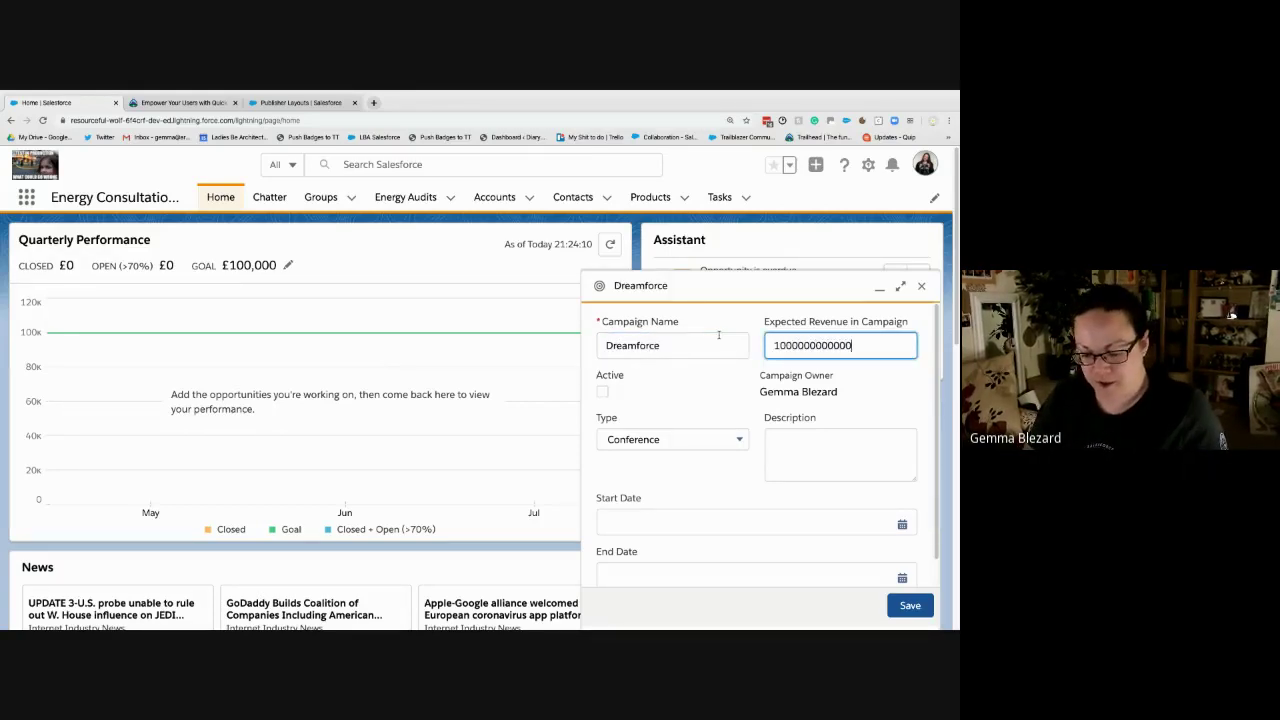
{"action": "key", "text": "Tab"}
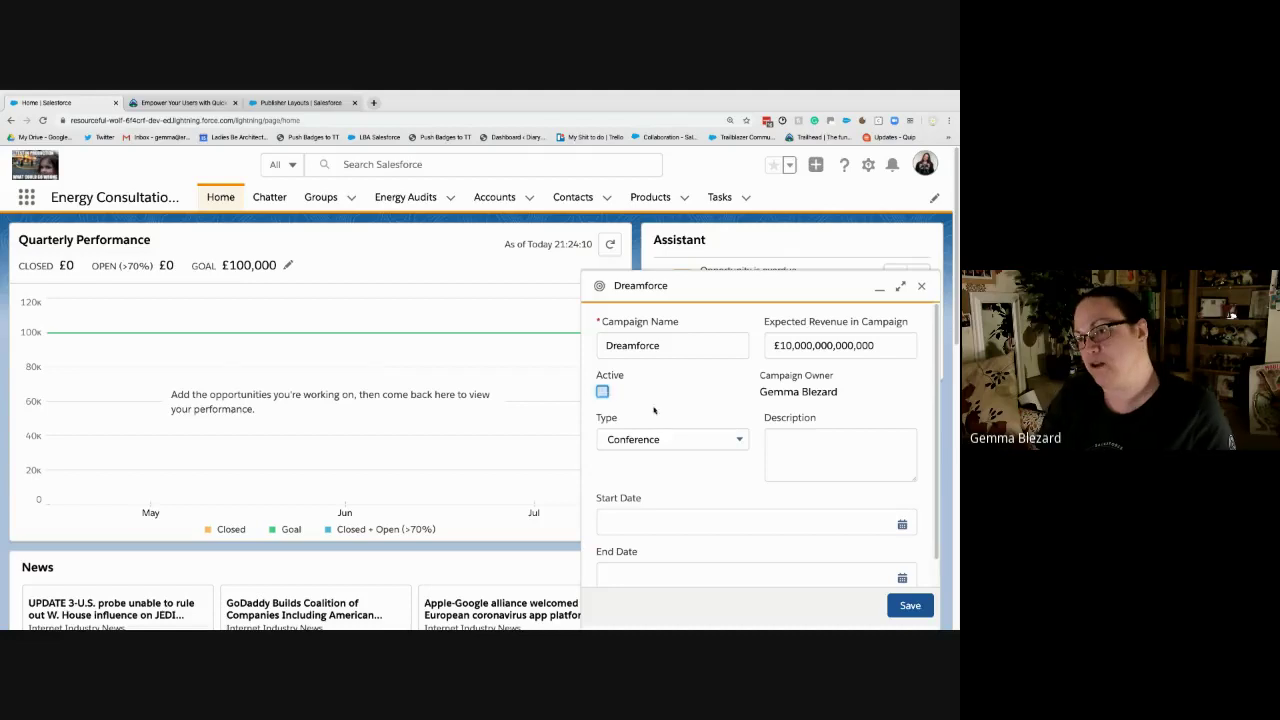
{"action": "key", "text": "space"}
- Enter "massive annual conferenc" as the description of the Dreamforce campaign
{"action": "left_click", "coordinate": [835, 452]}
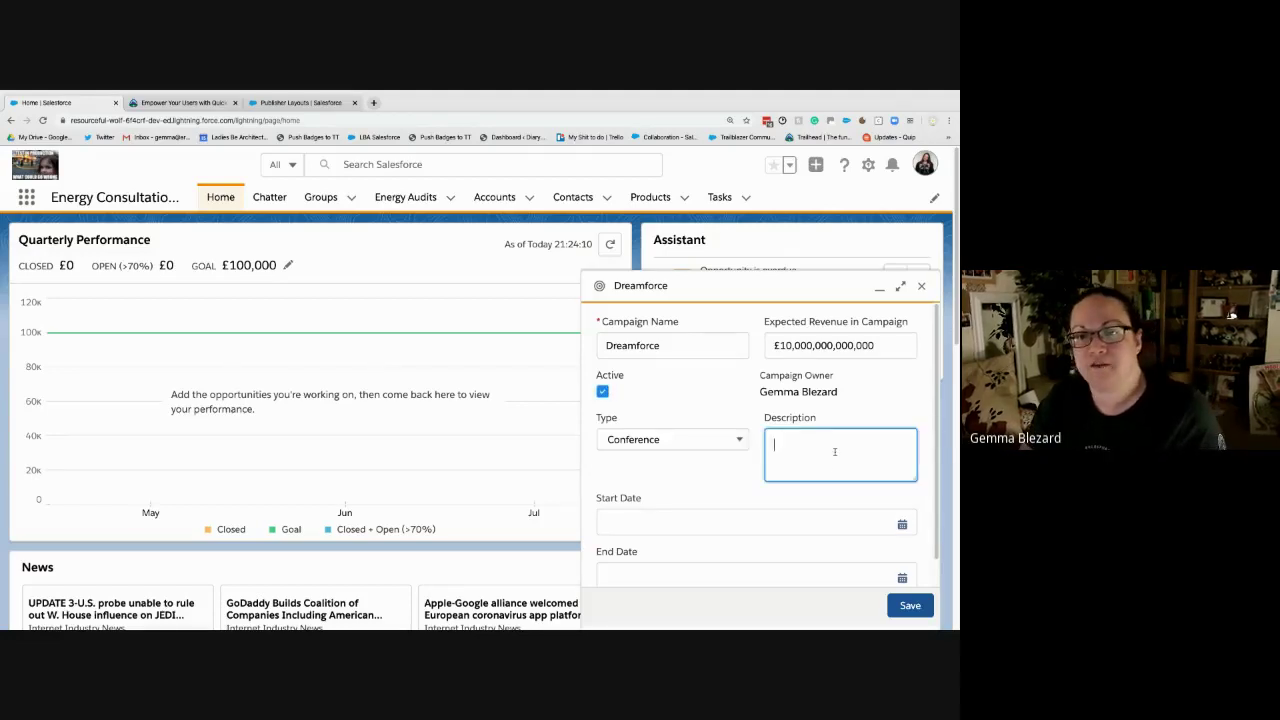
{"action": "type", "text": "ma"}
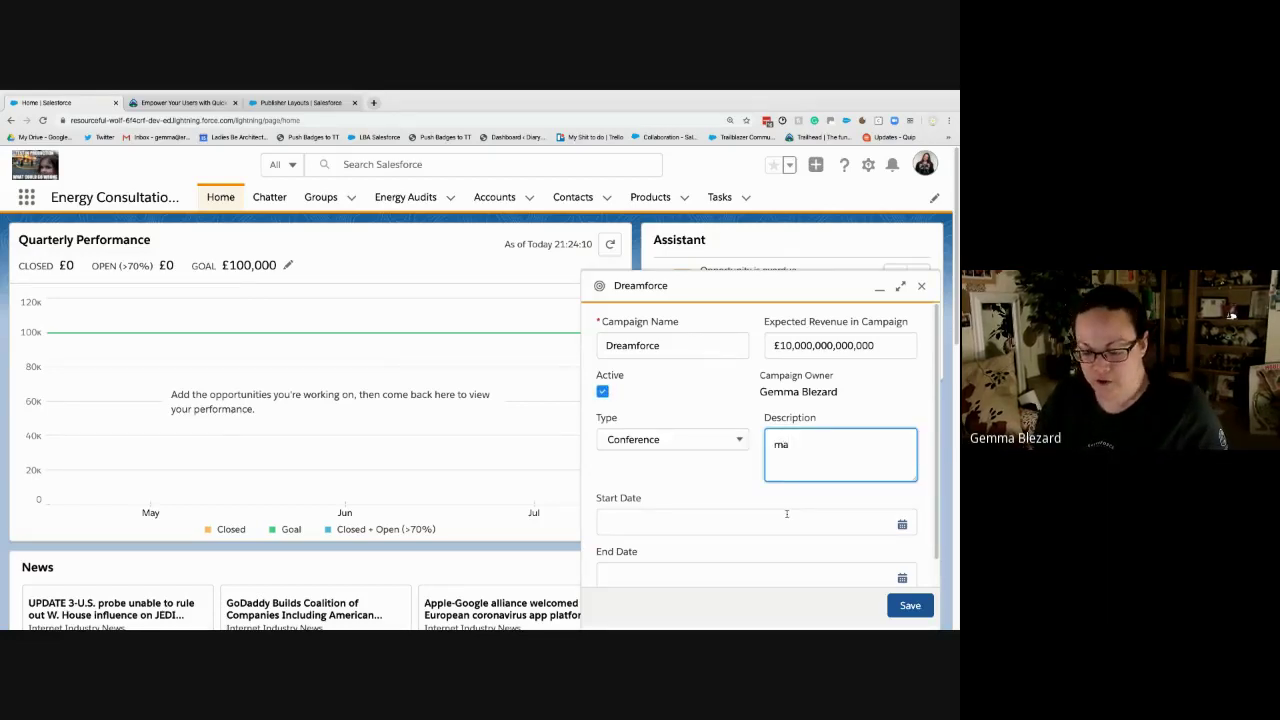
{"action": "type", "text": "ssive annual"}
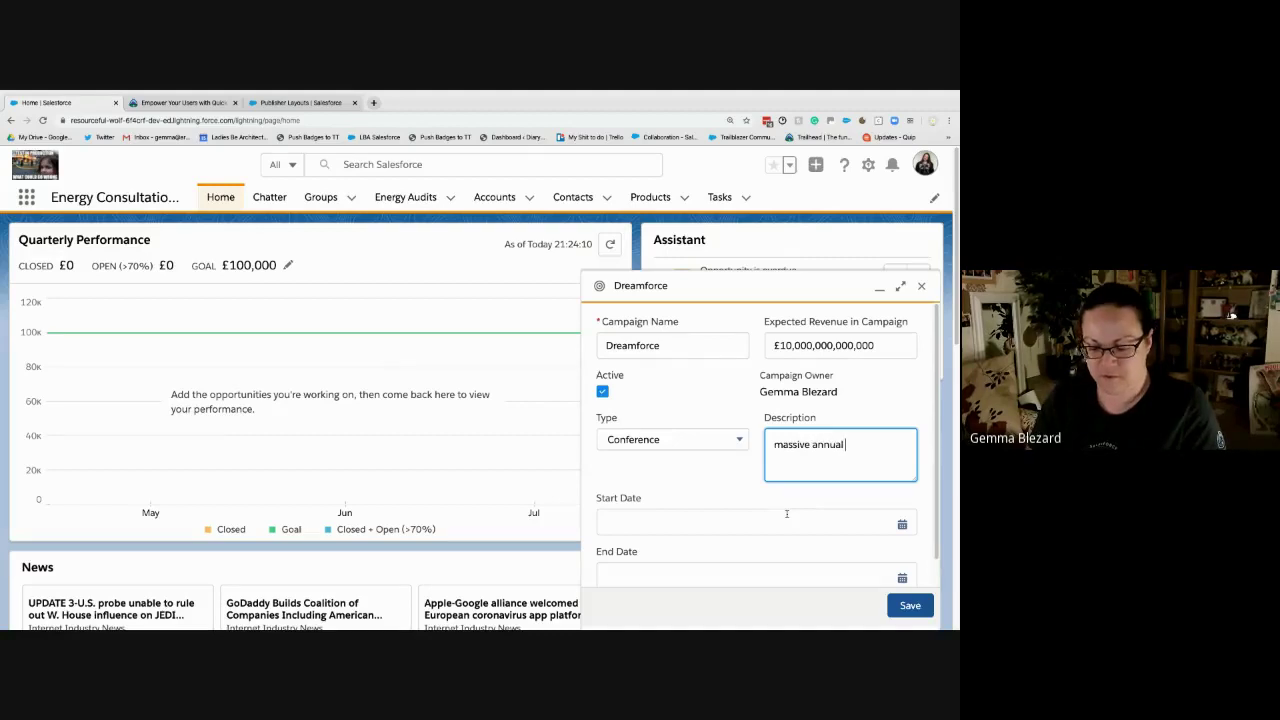
{"action": "type", "text": " conferenc"}
{"action": "key", "text": "Tab"}
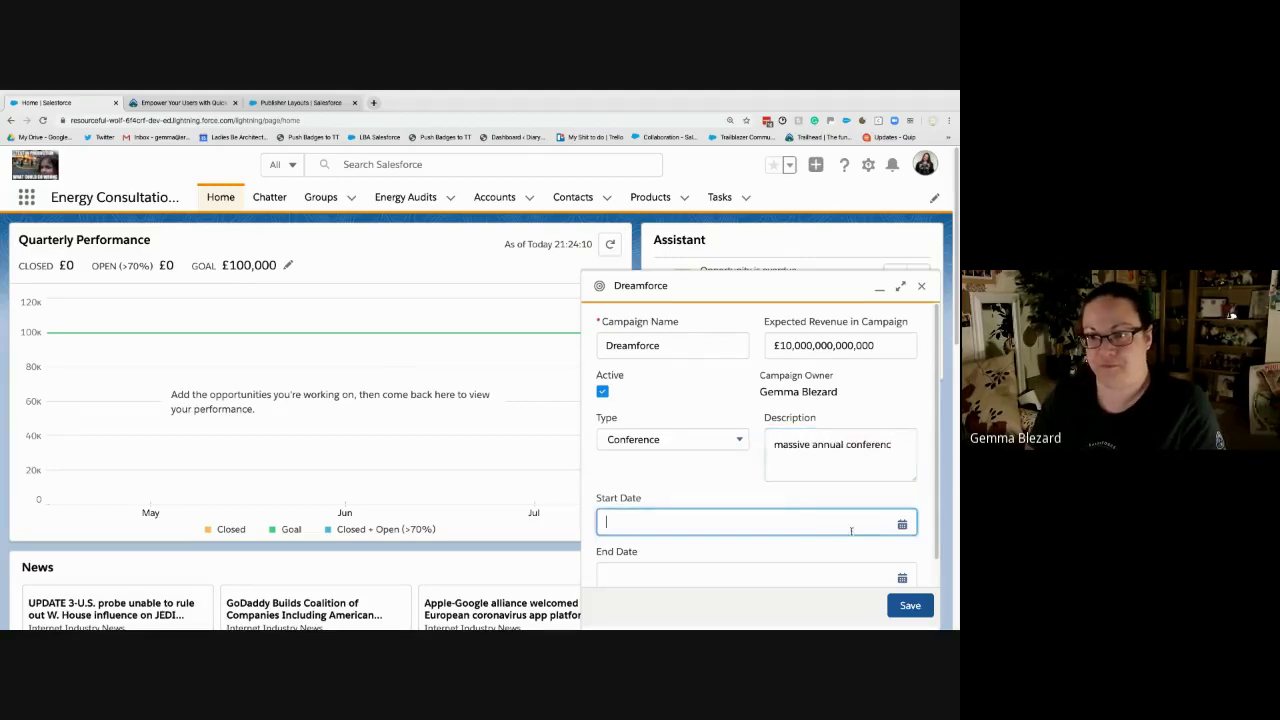
- Set the campaign's start date to 16 November 2020
{"action": "left_click", "coordinate": [750, 523]}
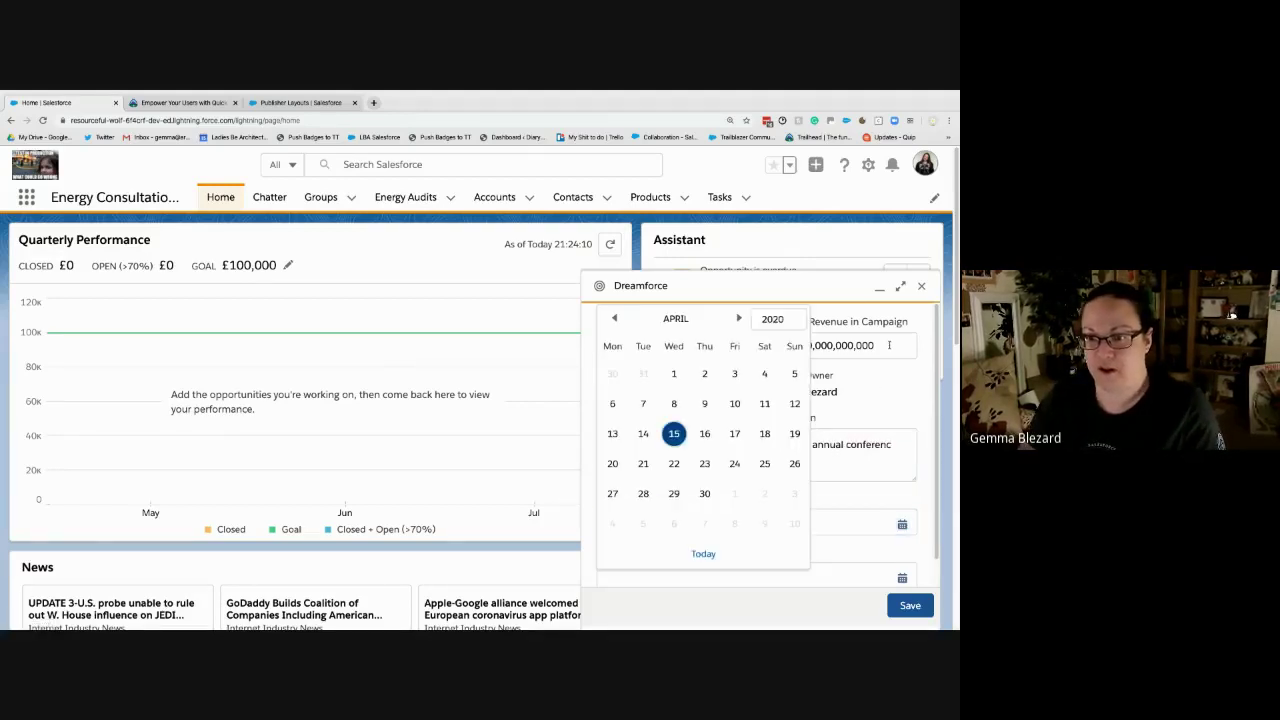
{"action": "left_click", "coordinate": [738, 318]}
{"action": "left_click", "coordinate": [738, 318]}
{"action": "left_click", "coordinate": [738, 318]}
{"action": "left_click", "coordinate": [739, 318]}
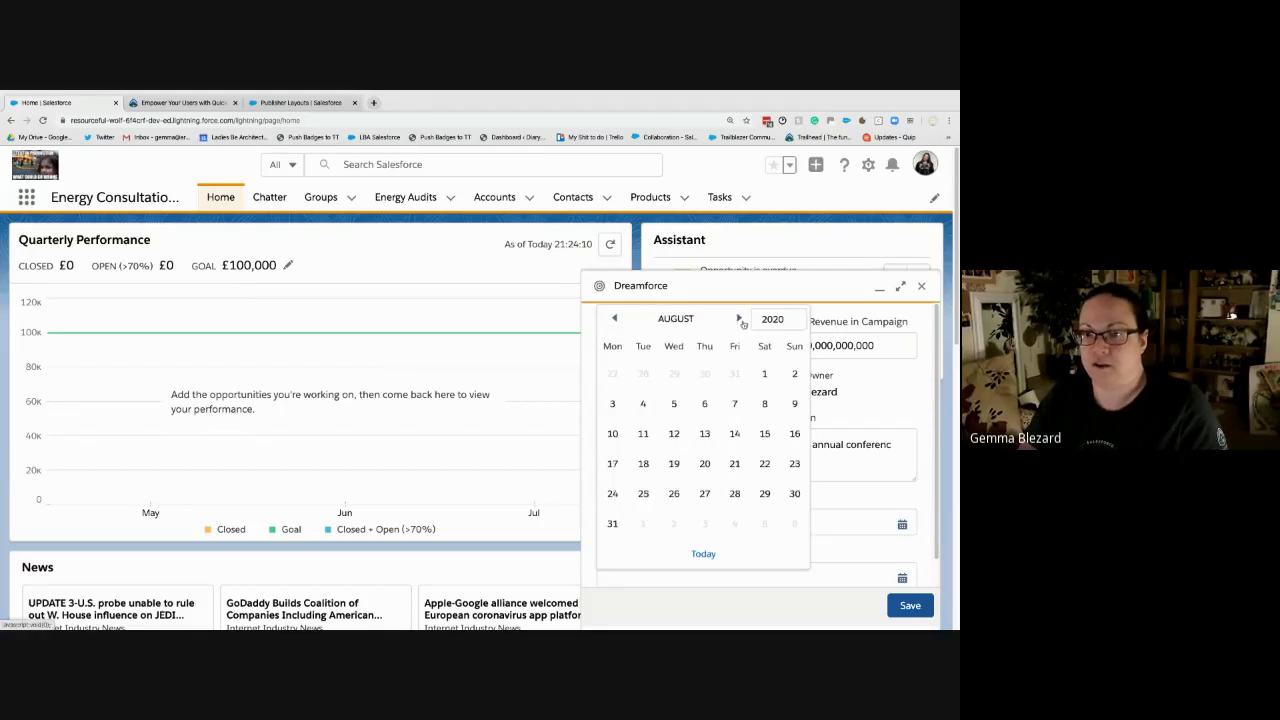
{"action": "left_click", "coordinate": [739, 318]}
{"action": "left_click", "coordinate": [739, 318]}
{"action": "left_click", "coordinate": [739, 318]}
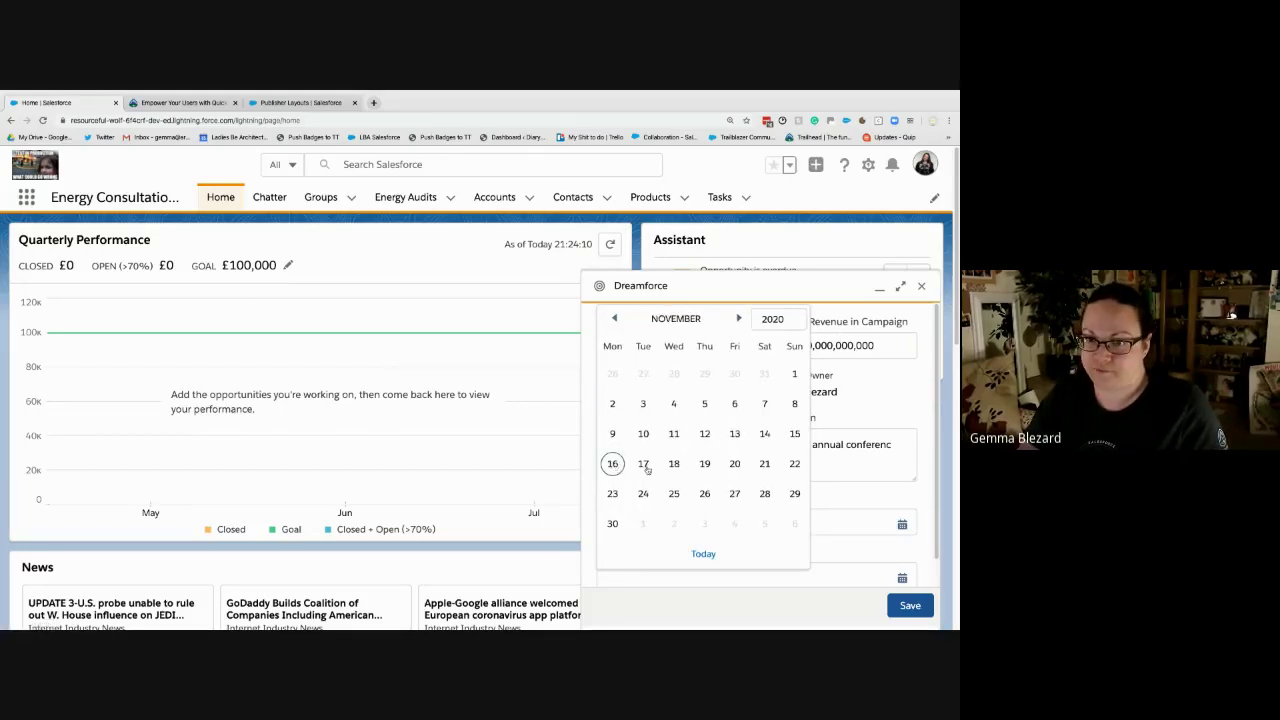
{"action": "left_click", "coordinate": [612, 463]}
- Set the campaign's end date to 20 November 2020
{"action": "key", "text": "Tab"}
{"action": "left_click", "coordinate": [887, 578]}
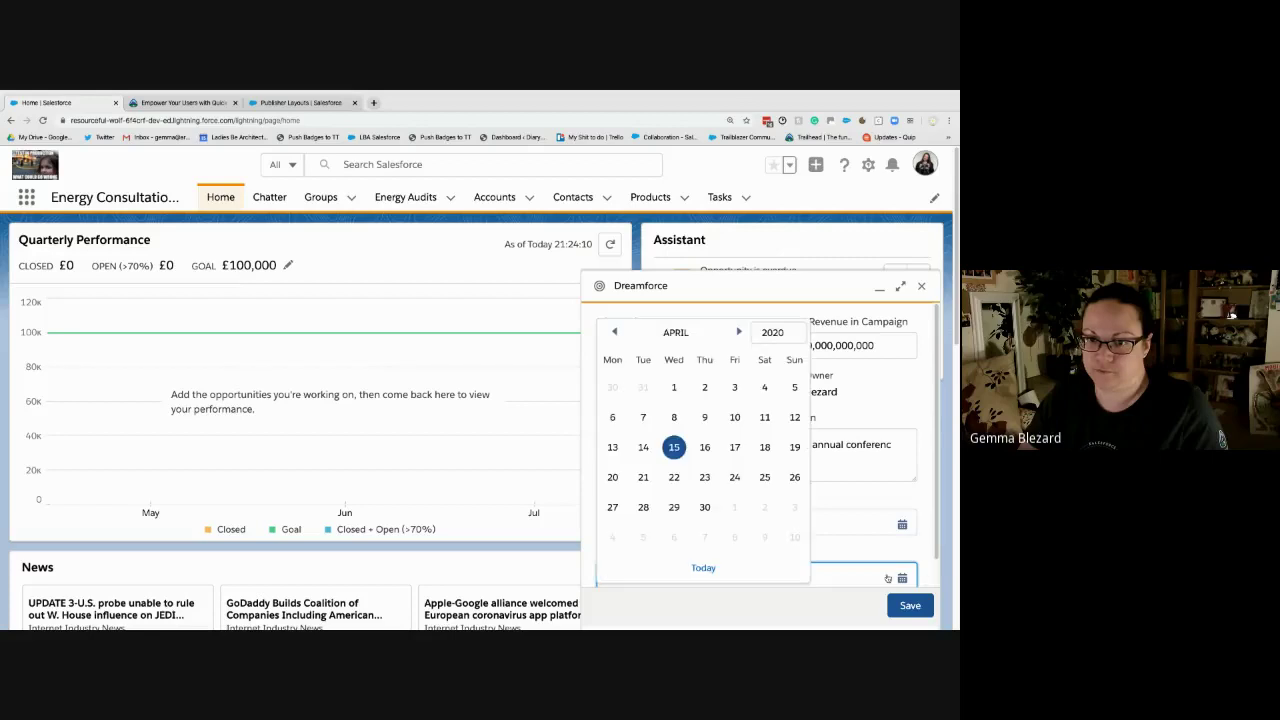
{"action": "left_click", "coordinate": [739, 333]}
{"action": "left_click", "coordinate": [739, 333]}
{"action": "left_click", "coordinate": [739, 333]}
{"action": "left_click", "coordinate": [739, 333]}
{"action": "left_click", "coordinate": [739, 333]}
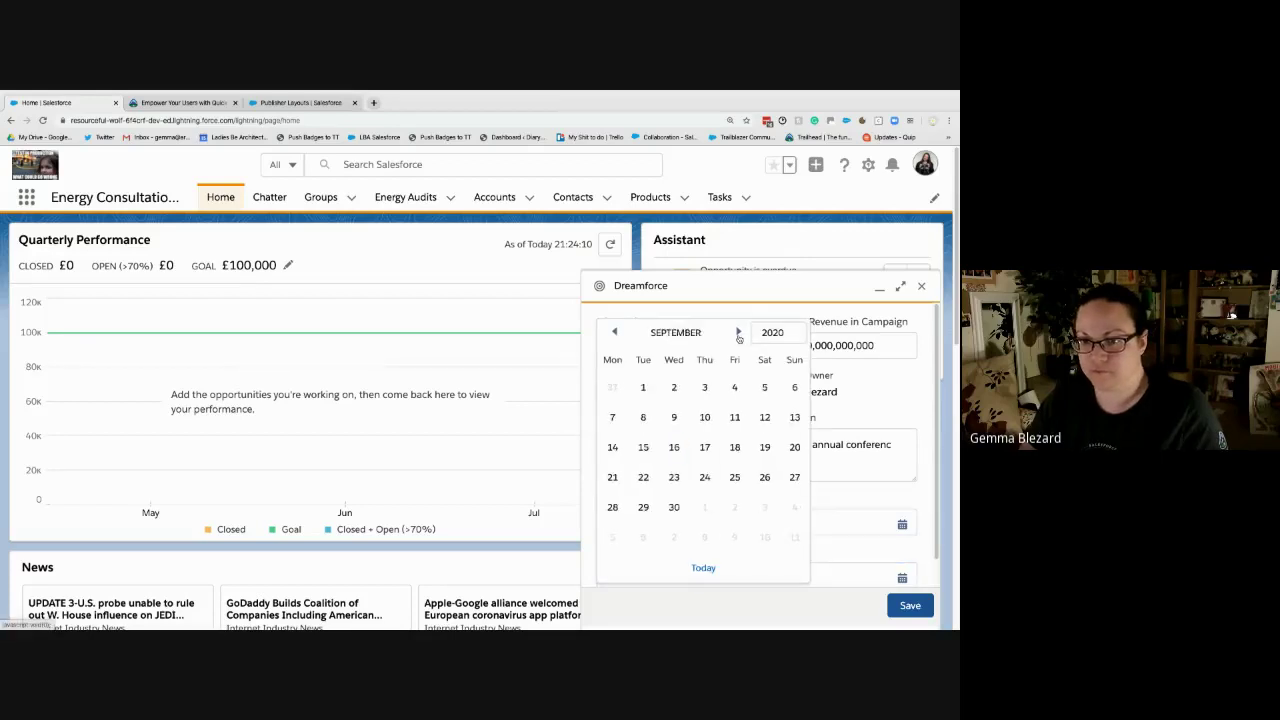
{"action": "left_click", "coordinate": [739, 333]}
{"action": "left_click", "coordinate": [739, 333]}
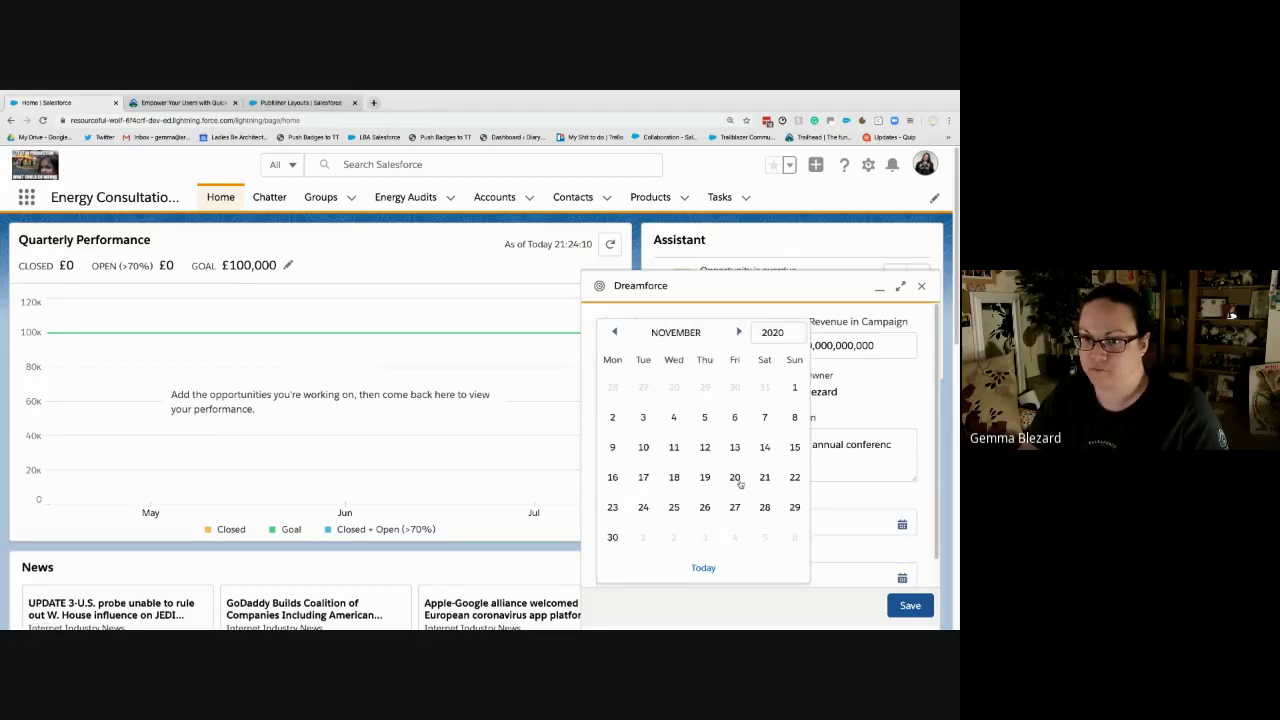
{"action": "left_click", "coordinate": [734, 477]}
{"action": "left_click", "coordinate": [831, 540]}
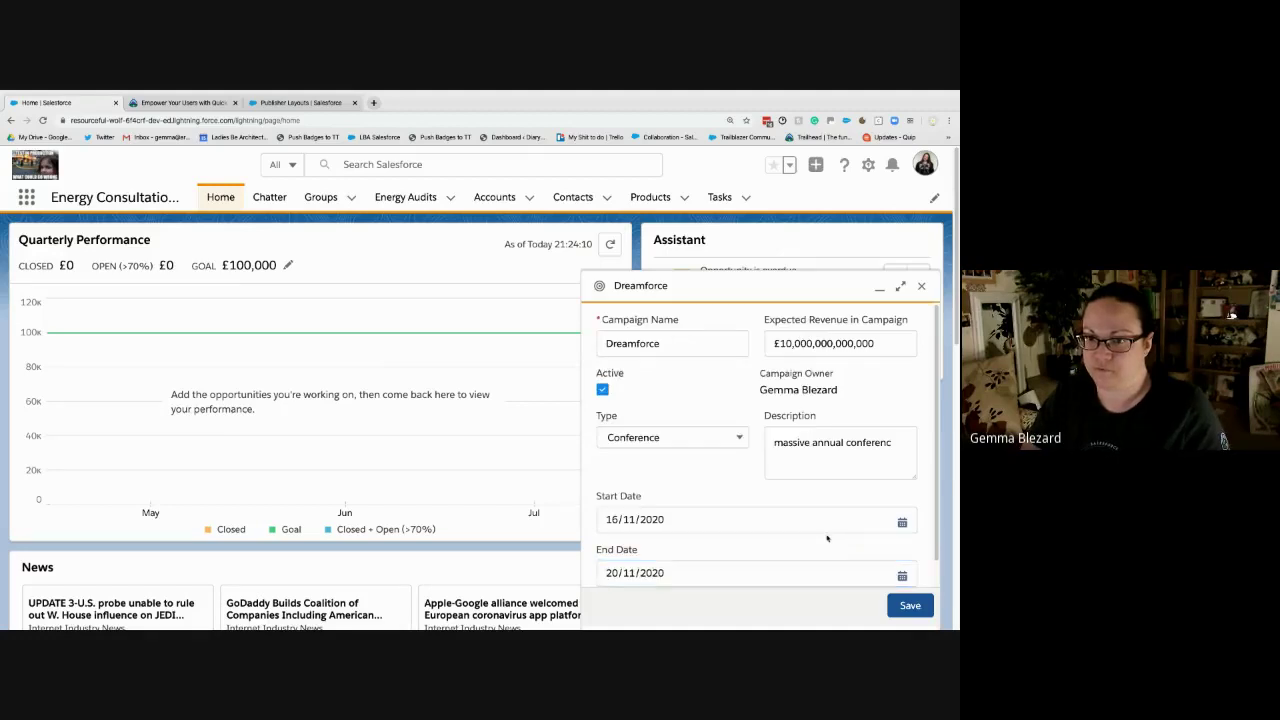
- Save the new Dreamforce campaign and open its record
{"action": "scroll", "coordinate": [825, 530], "scroll_direction": "down", "scroll_amount": 1}
{"action": "left_click", "coordinate": [910, 605]}
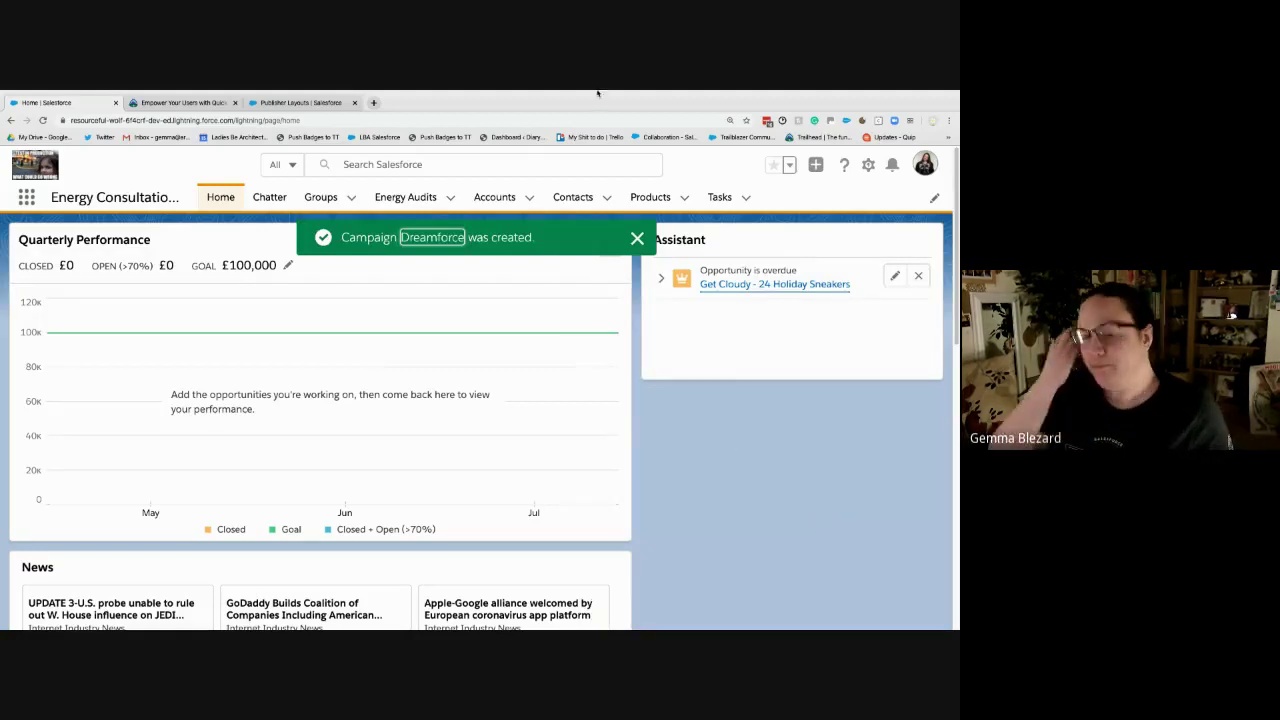
{"action": "left_click", "coordinate": [416, 240]}
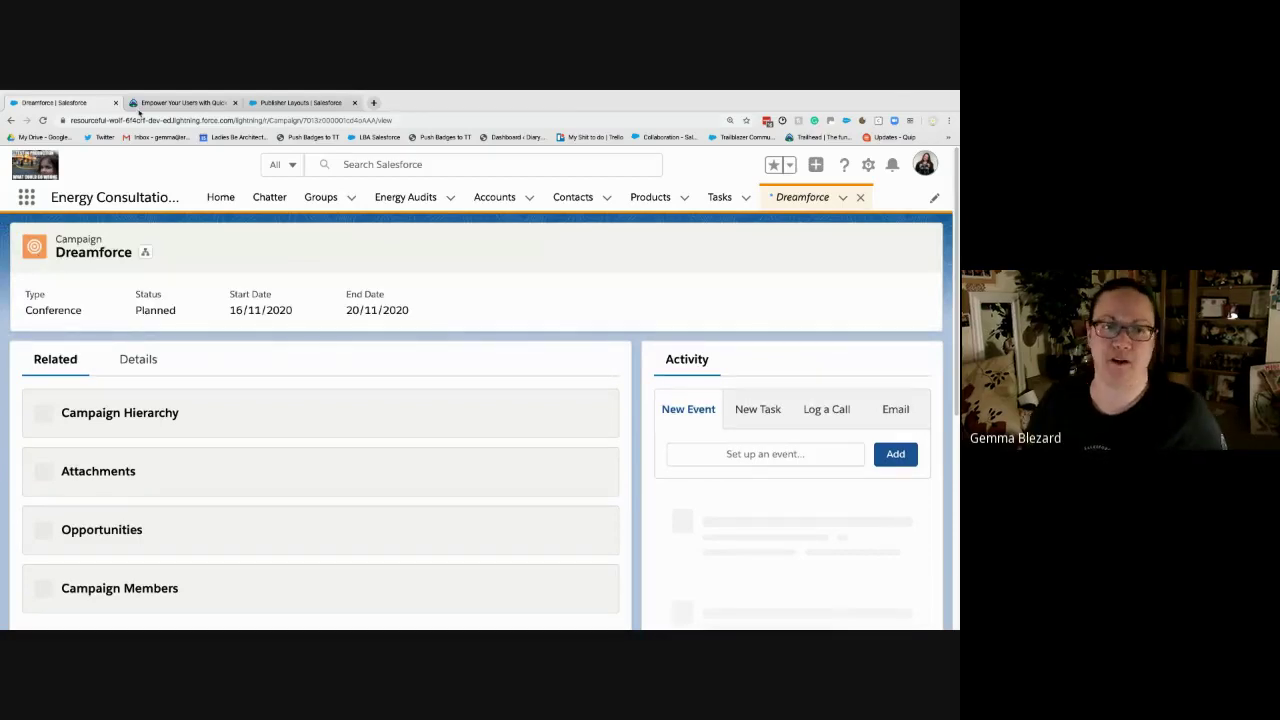
- Switch to the Trailhead unit on quick actions, go to its quiz section and try to view more modules
{"action": "left_click", "coordinate": [172, 103]}
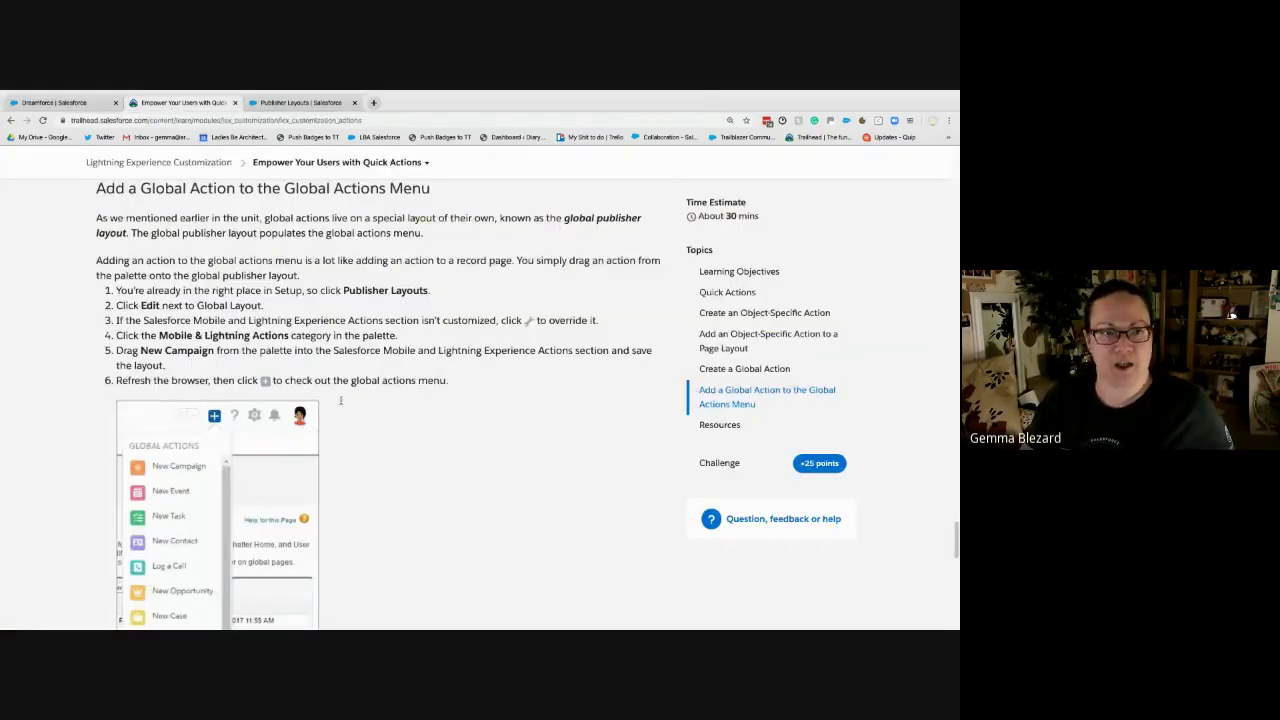
{"action": "scroll", "coordinate": [340, 400], "scroll_direction": "down", "scroll_amount": 5}
{"action": "scroll", "coordinate": [330, 385], "scroll_direction": "down", "scroll_amount": 2}
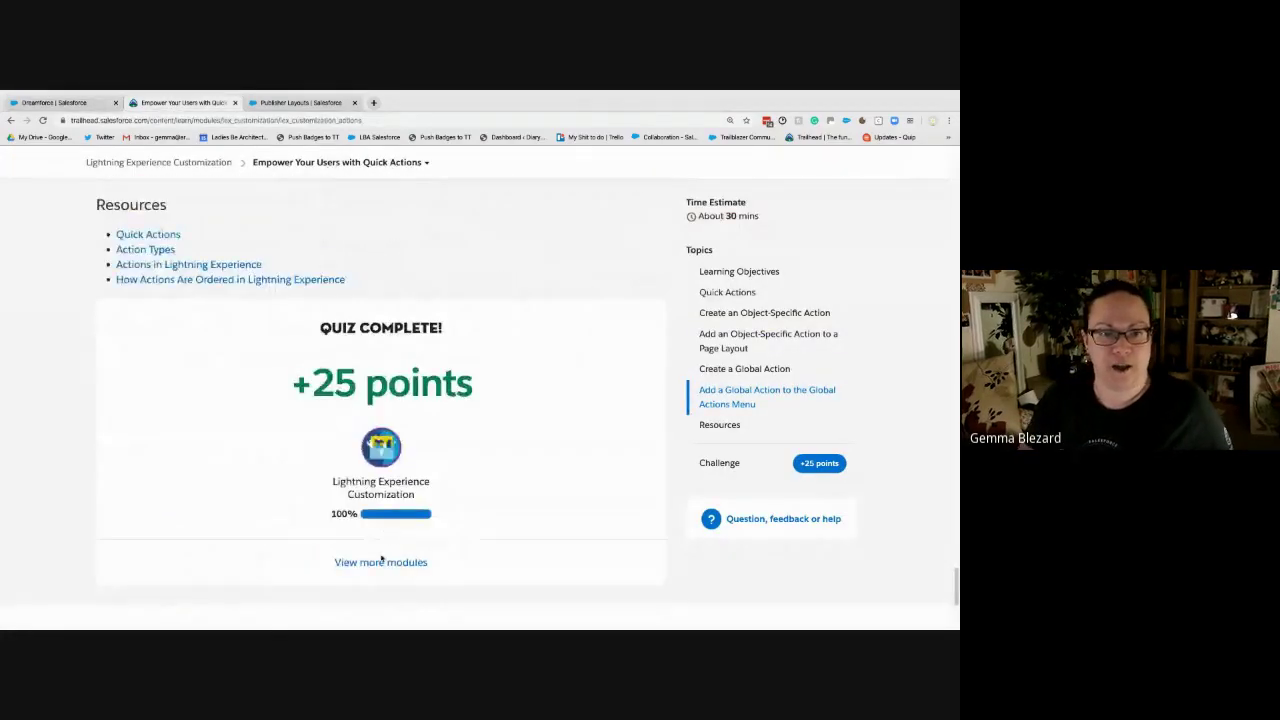
{"action": "left_click", "coordinate": [381, 562]}
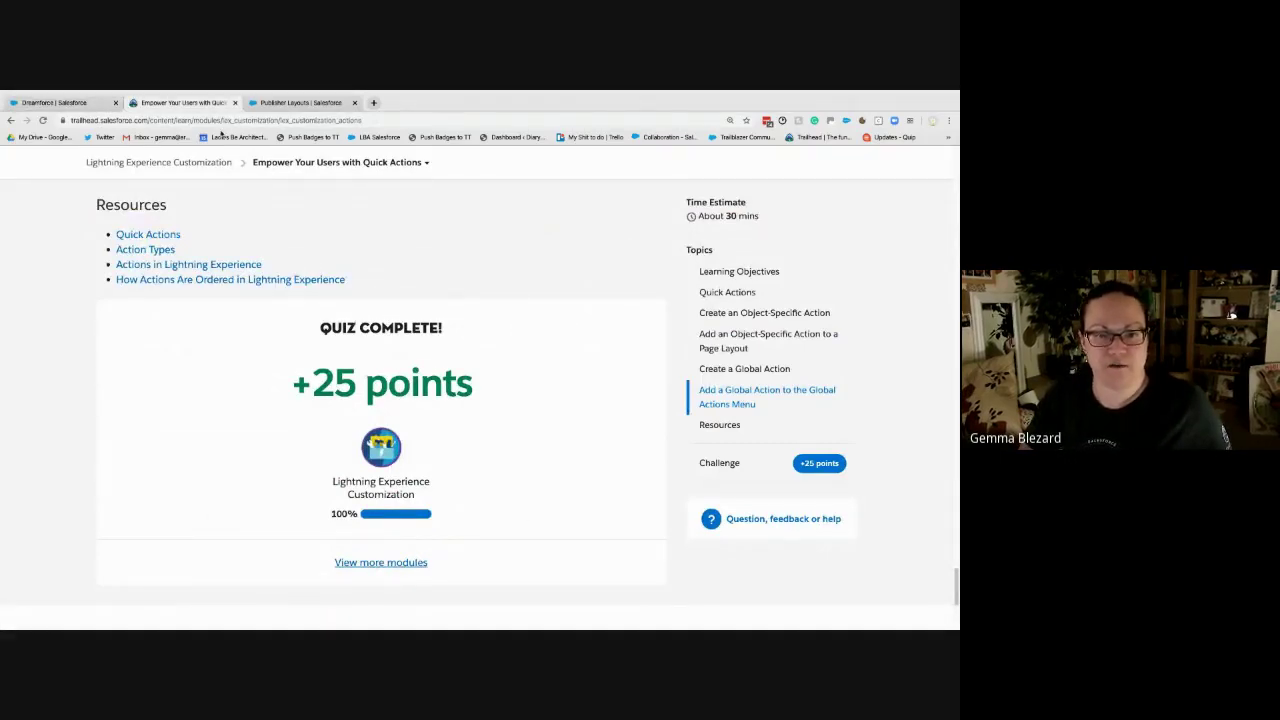
- Copy the Trailhead unit's address, load it in a new incognito window and go to the Challenge section
{"action": "left_click", "coordinate": [92, 119]}
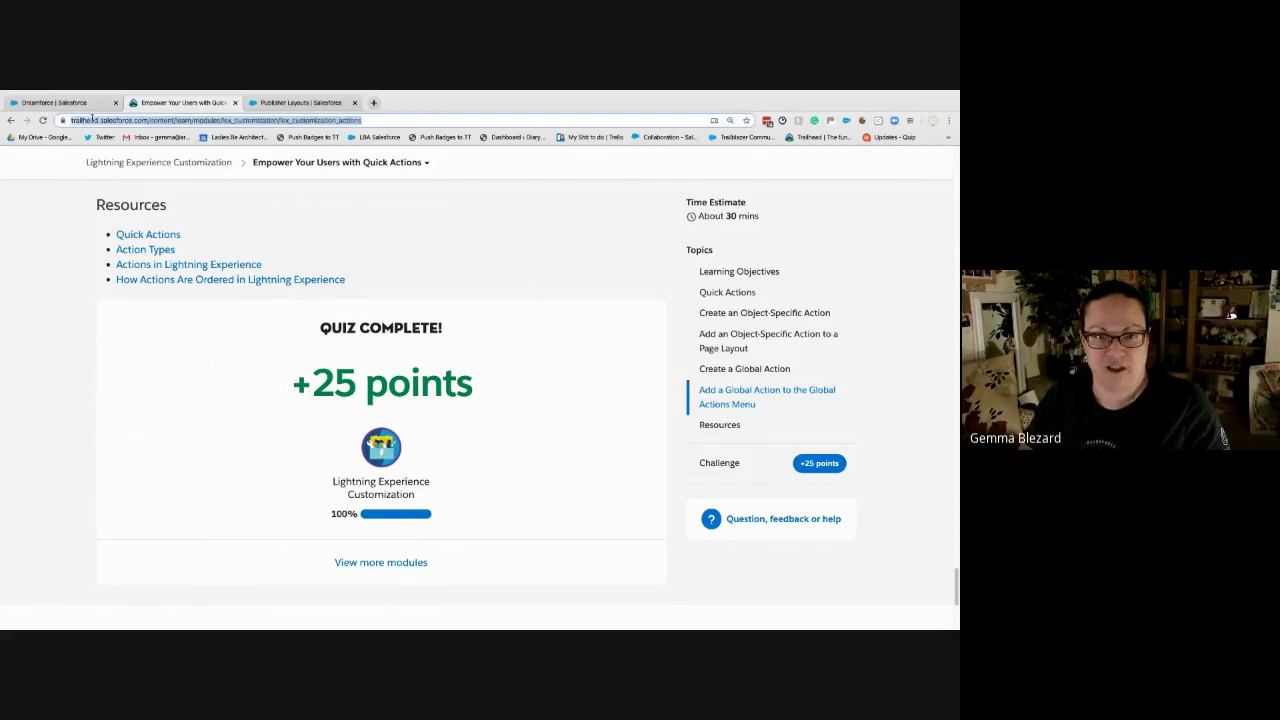
{"action": "right_click", "coordinate": [92, 119]}
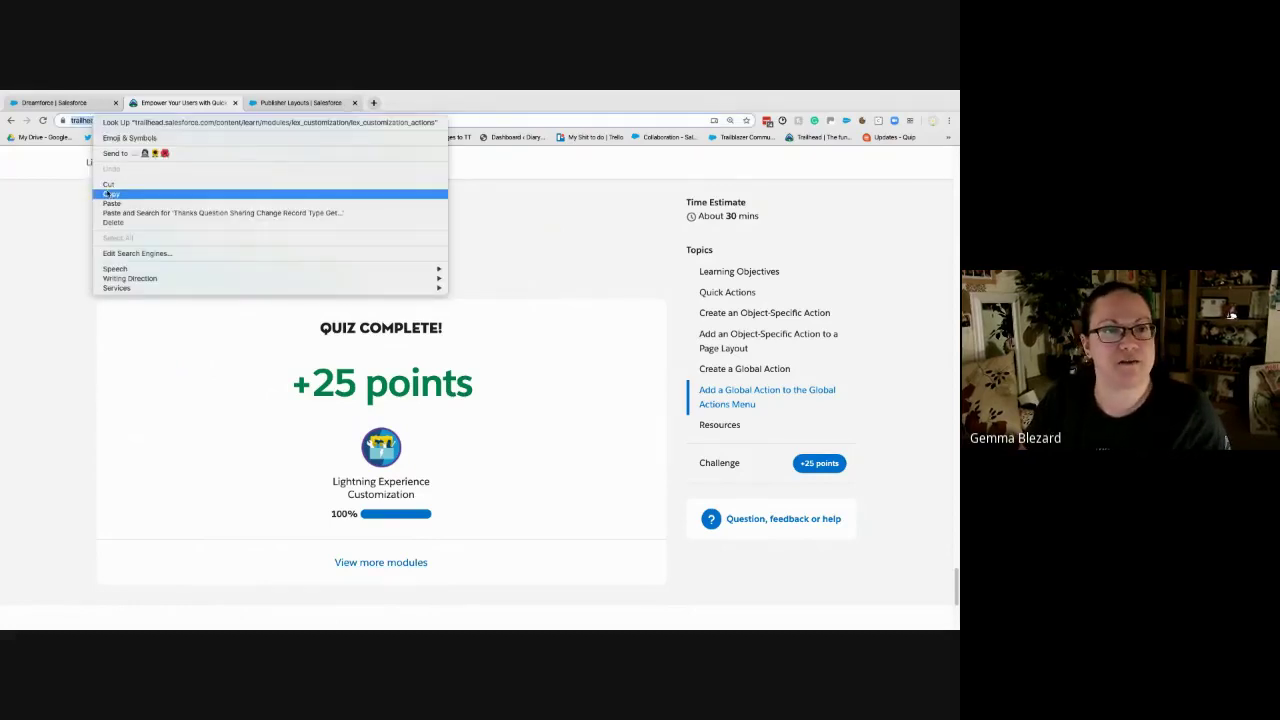
{"action": "left_click", "coordinate": [108, 193]}
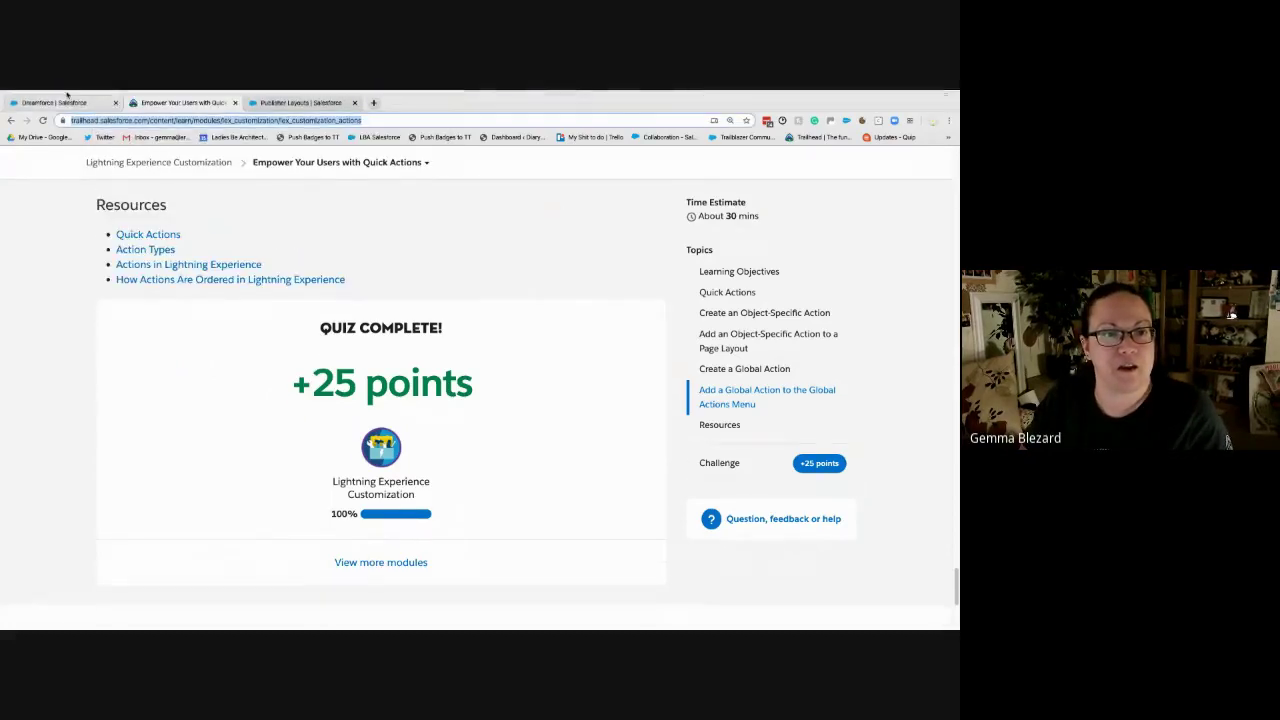
{"action": "left_click", "coordinate": [69, 95]}
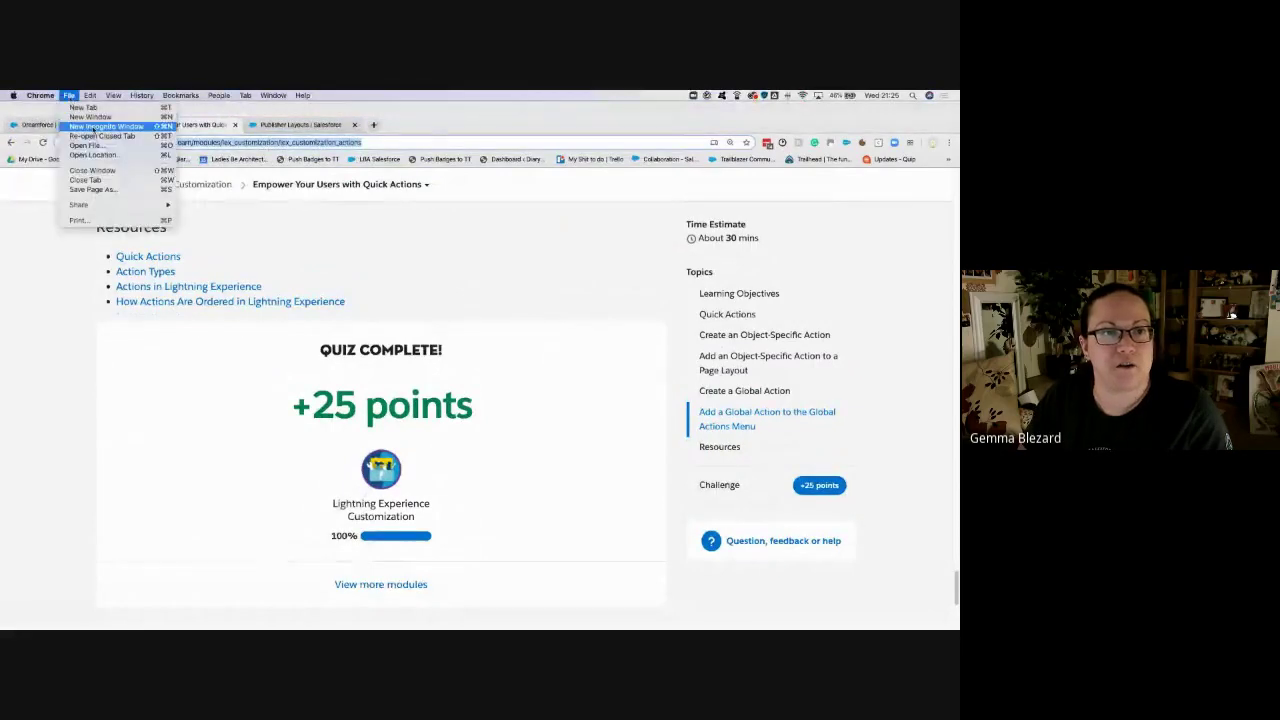
{"action": "left_click", "coordinate": [93, 127]}
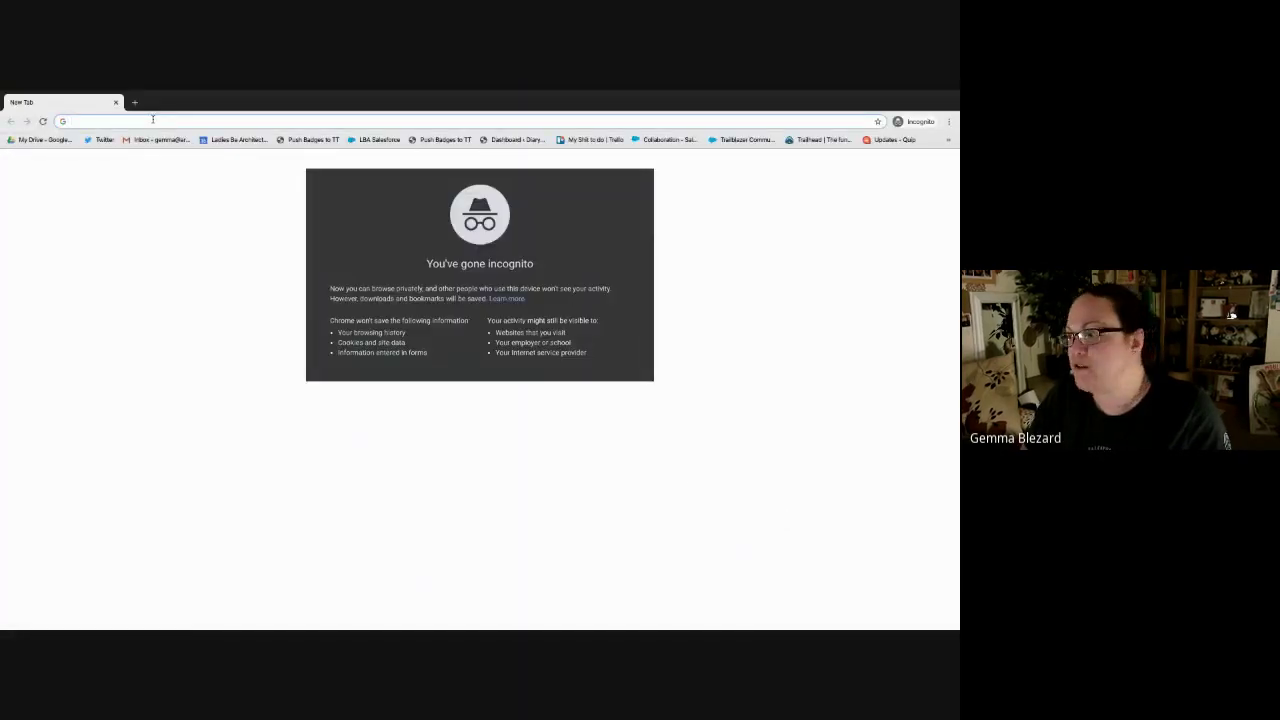
{"action": "key", "text": "super+v"}
{"action": "key", "text": "Return"}
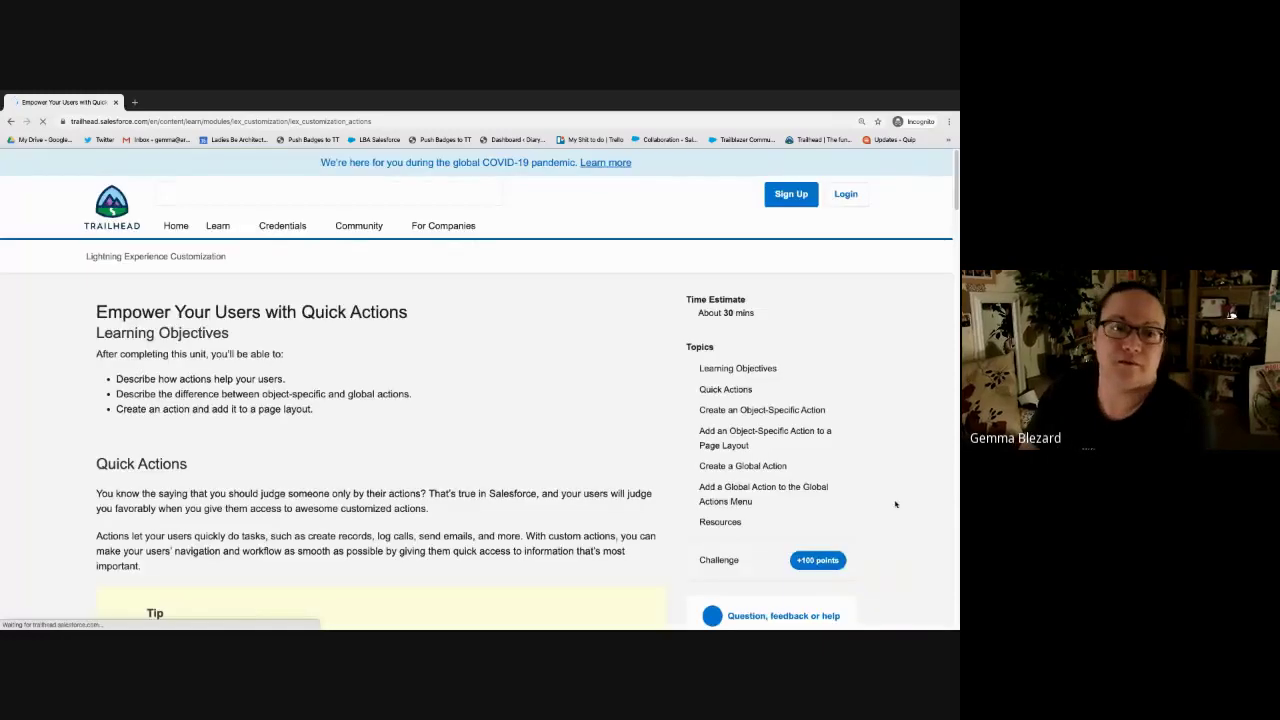
{"action": "left_click", "coordinate": [716, 560]}
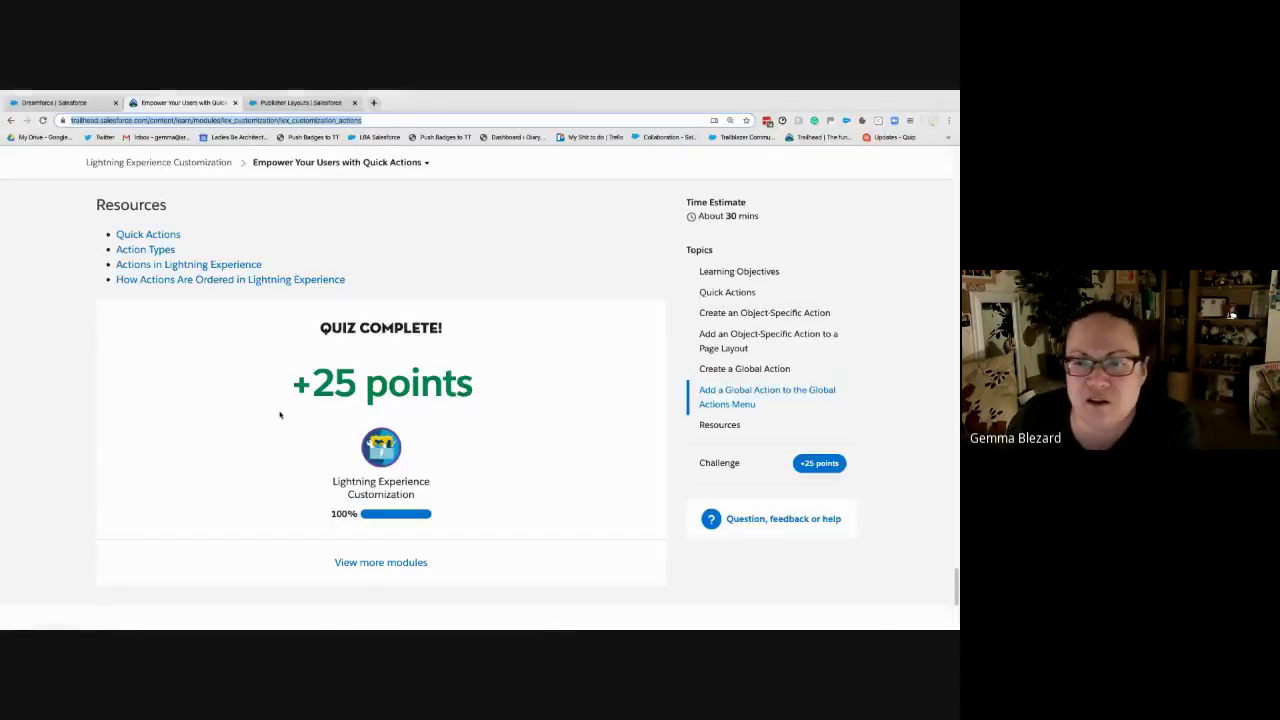
- Return to the Dreamforce campaign in Salesforce and review the list of available global actions
{"action": "left_click", "coordinate": [66, 102]}
{"action": "left_click", "coordinate": [816, 164]}
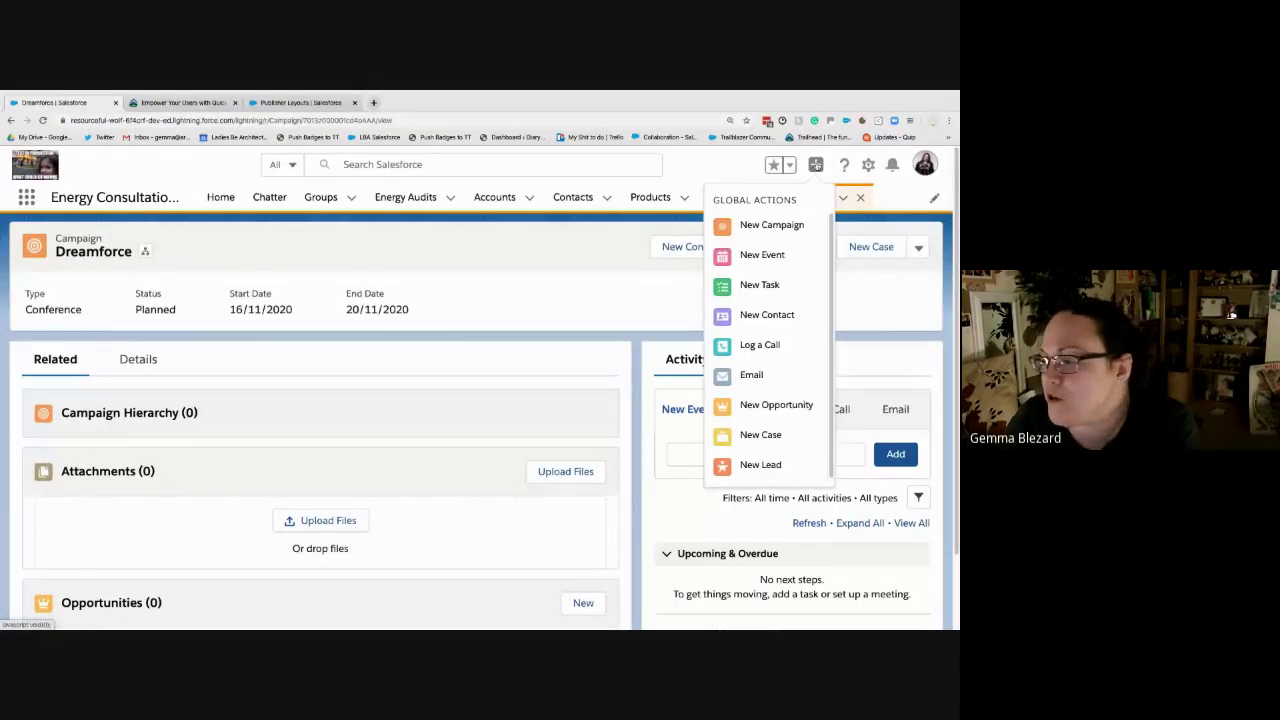
{"action": "left_click", "coordinate": [673, 300]}
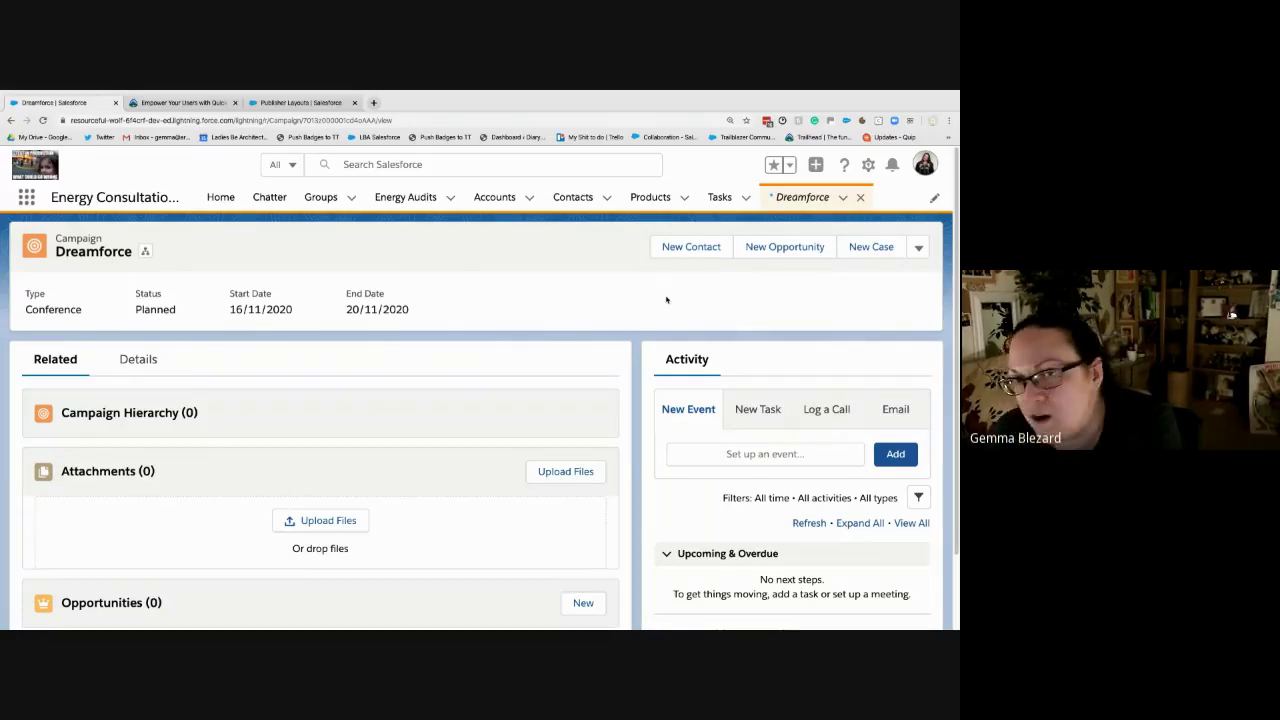
- Read quiz questions 2 and 3 in the incognito Trailhead window, then return to the Dreamforce campaign record
{"action": "key", "text": "ctrl+Right"}
{"action": "scroll", "coordinate": [253, 413], "scroll_direction": "down", "scroll_amount": 2}
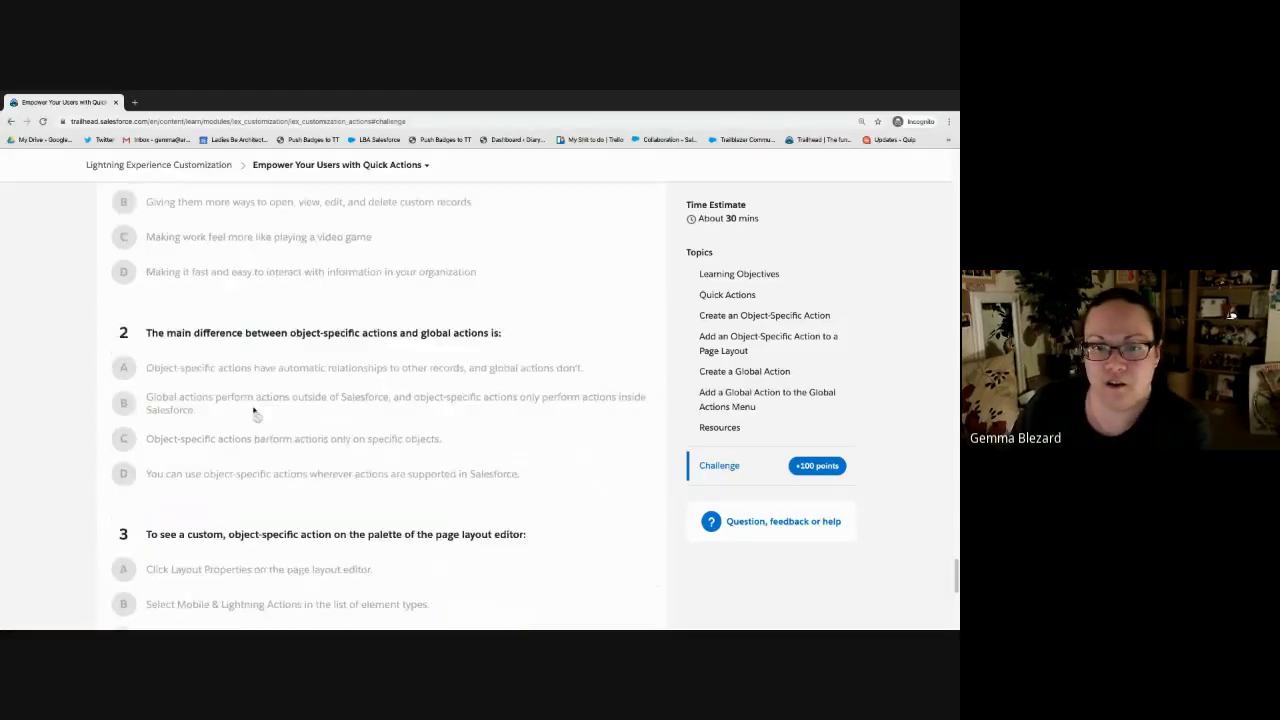
{"action": "scroll", "coordinate": [253, 413], "scroll_direction": "down", "scroll_amount": 1}
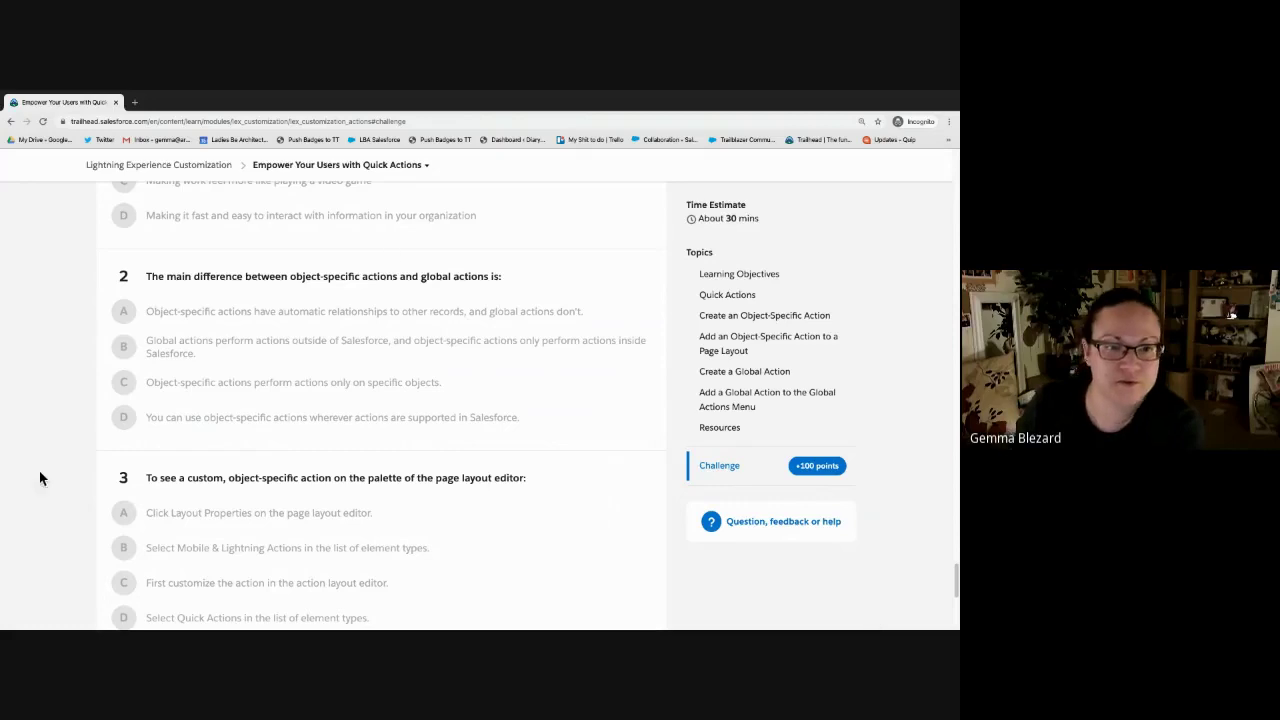
{"action": "scroll", "coordinate": [103, 456], "scroll_direction": "down", "scroll_amount": 2}
{"action": "scroll", "coordinate": [103, 456], "scroll_direction": "down", "scroll_amount": 1}
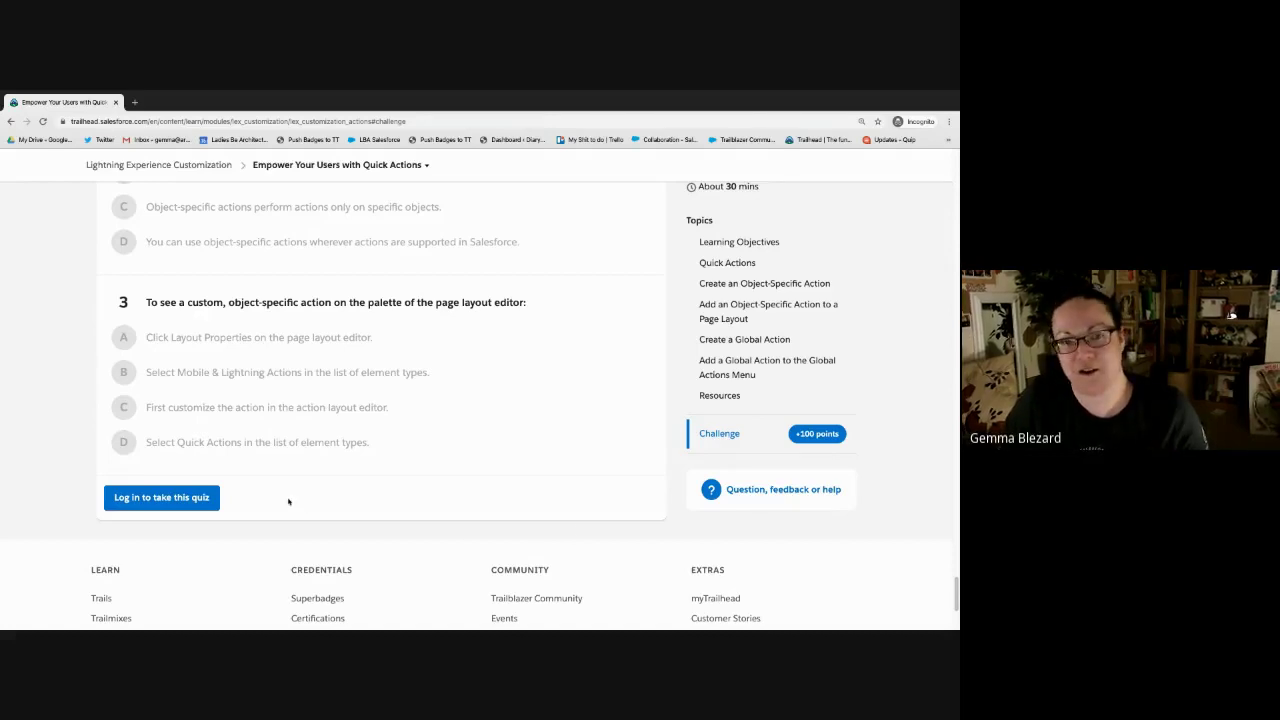
{"action": "key", "text": "ctrl+Left"}
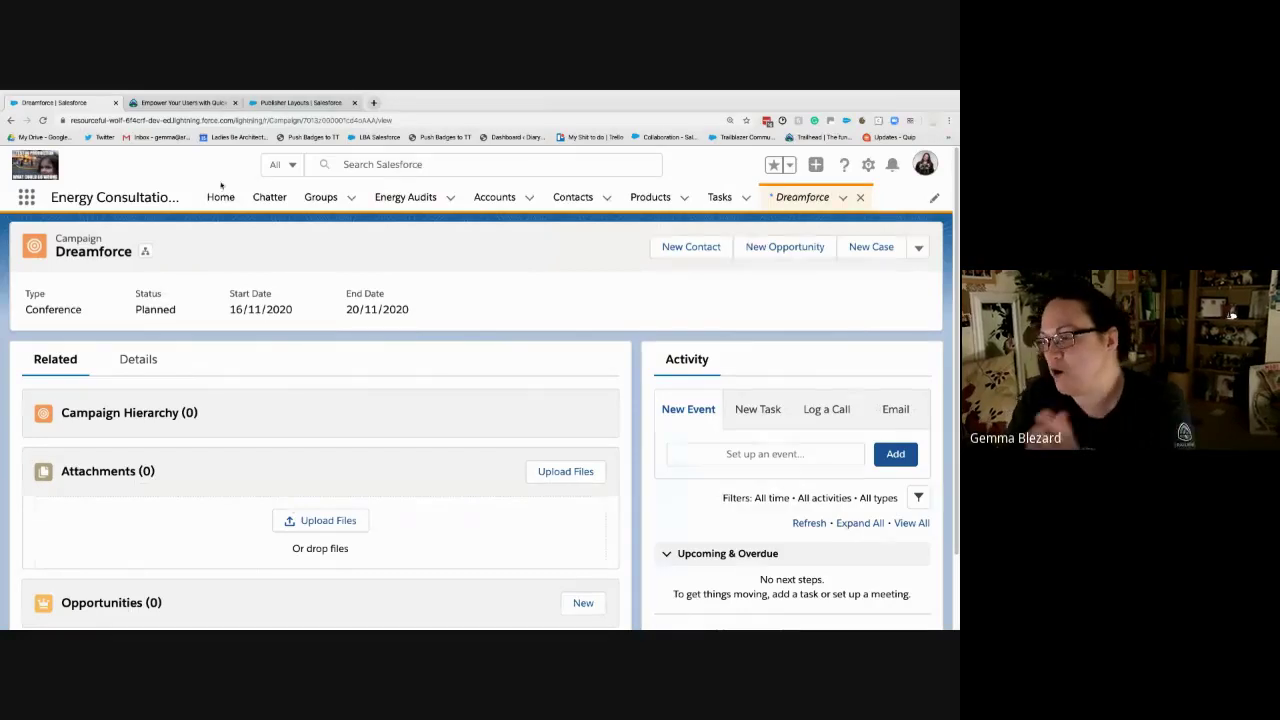
- Look at the quiz section of the signed-in Trailhead quick actions unit and switch to the incognito copy of the unit
{"action": "left_click", "coordinate": [180, 102]}
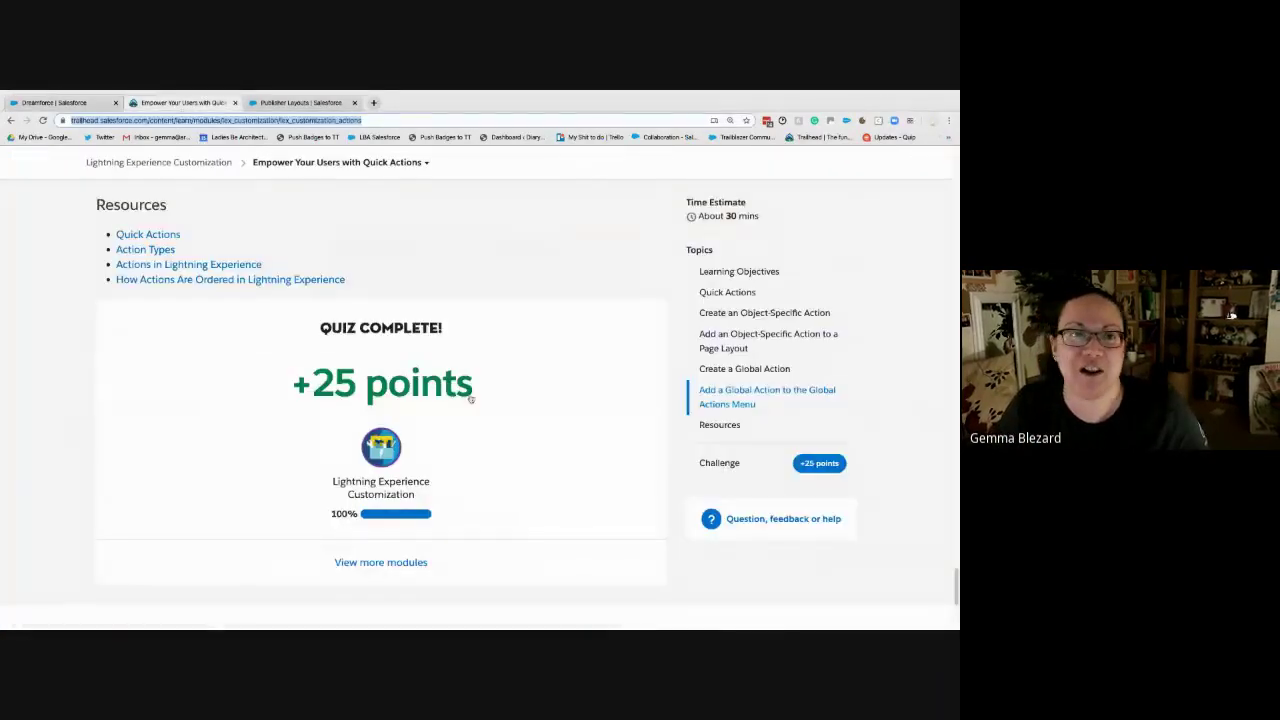
{"action": "scroll", "coordinate": [470, 399], "scroll_direction": "down", "scroll_amount": 1}
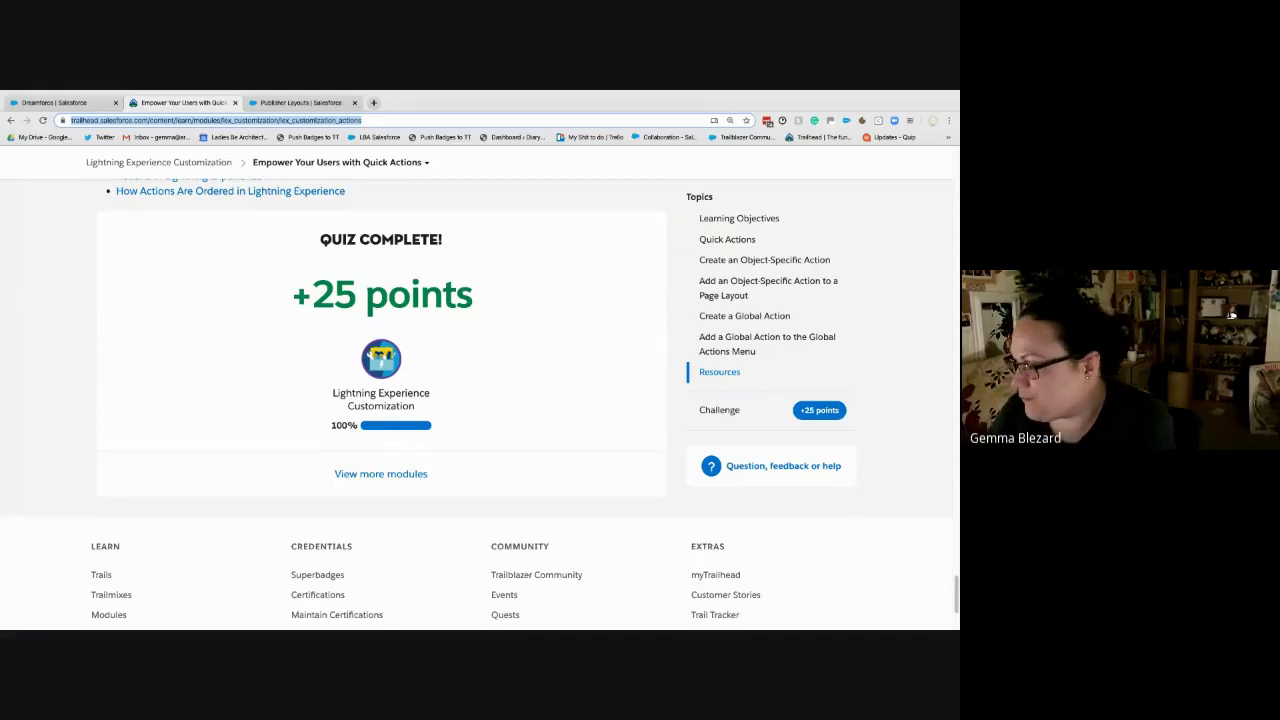
{"action": "key", "text": "Return"}
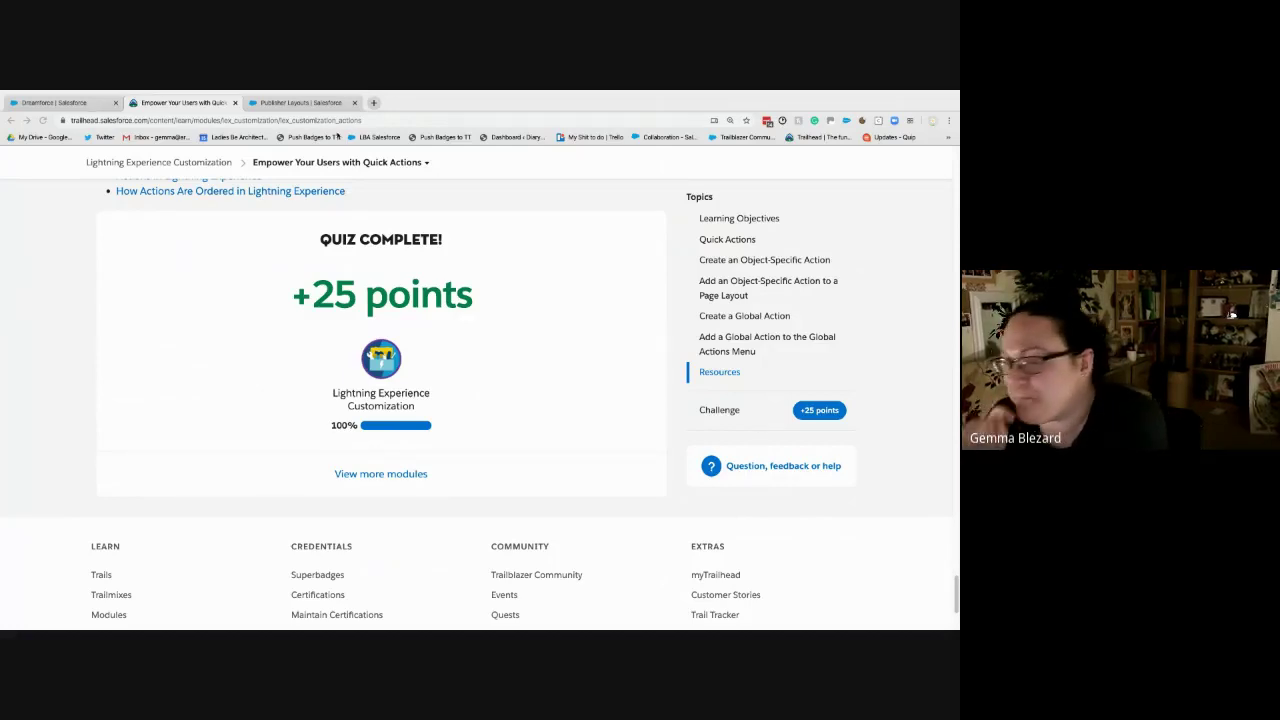
{"action": "key", "text": "ctrl+Right"}
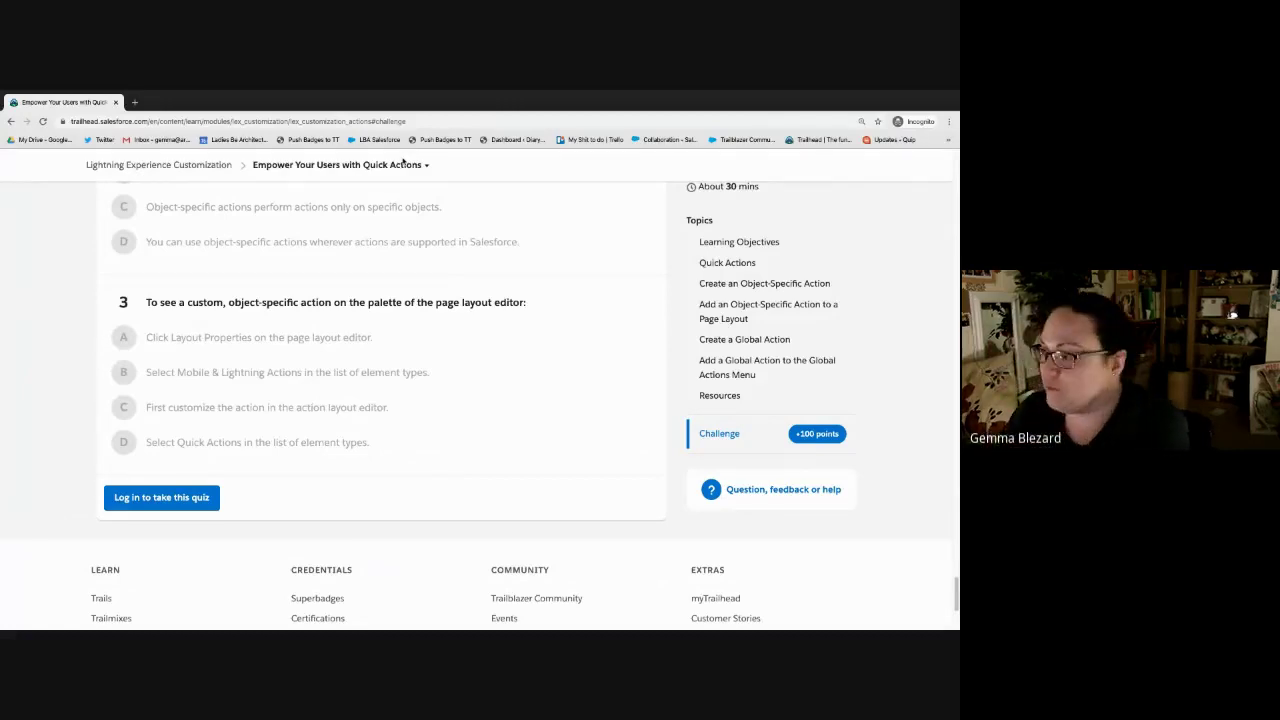
- Read quiz questions 1 to 3 about custom, object-specific and global actions, including their answer options
{"action": "scroll", "coordinate": [397, 223], "scroll_direction": "up", "scroll_amount": 5}
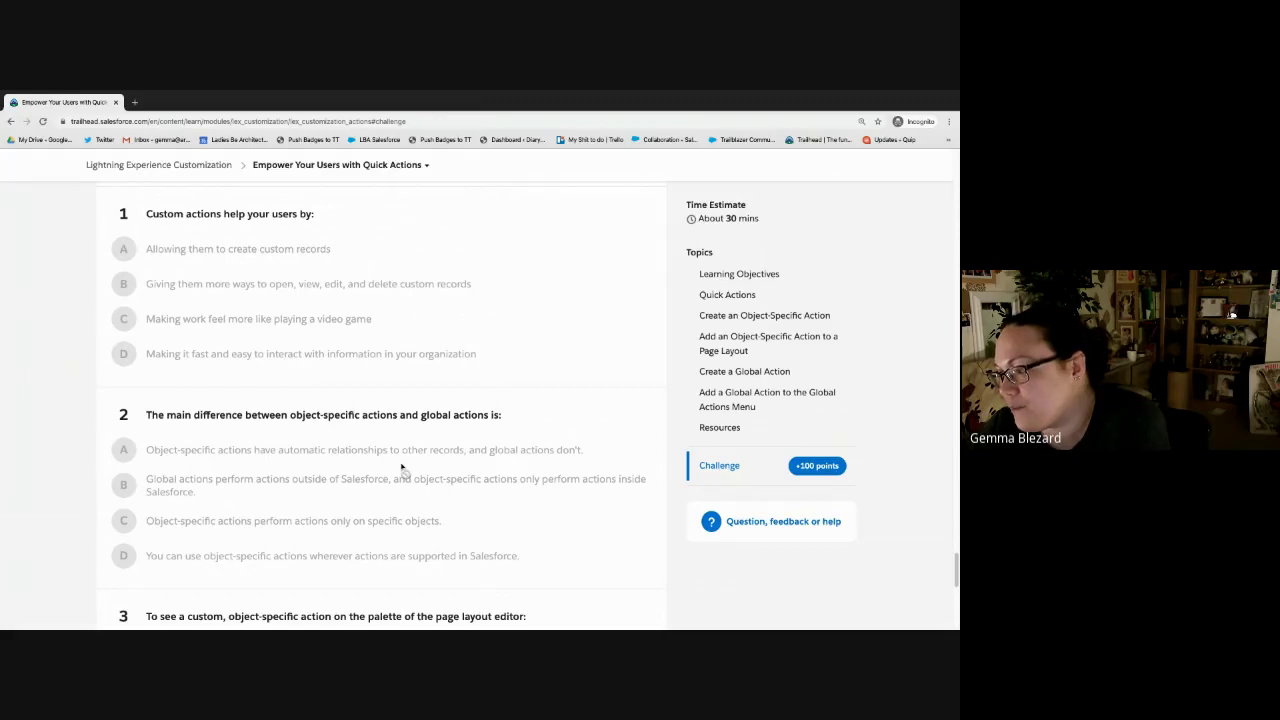
{"action": "scroll", "coordinate": [401, 467], "scroll_direction": "down", "scroll_amount": 2}
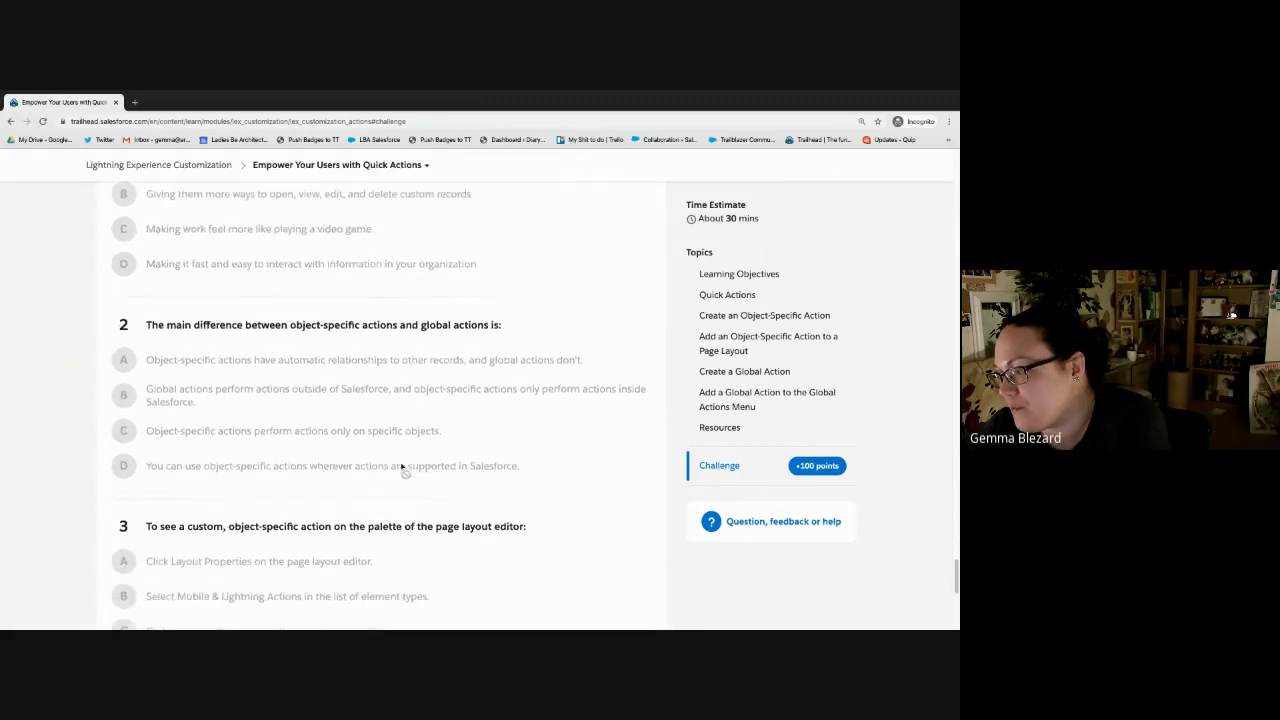
{"action": "scroll", "coordinate": [401, 467], "scroll_direction": "down", "scroll_amount": 1}
{"action": "scroll", "coordinate": [403, 470], "scroll_direction": "down", "scroll_amount": 1}
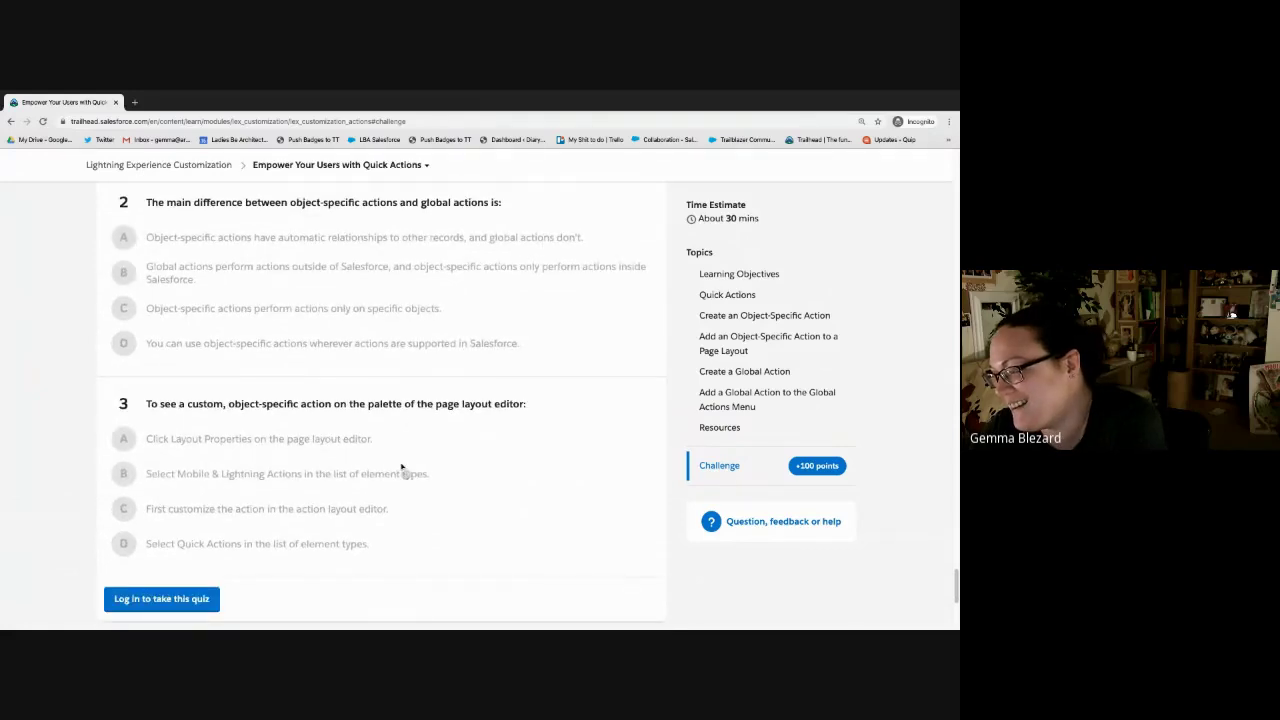
{"action": "scroll", "coordinate": [401, 467], "scroll_direction": "down", "scroll_amount": 1}
{"action": "scroll", "coordinate": [401, 467], "scroll_direction": "up", "scroll_amount": 2}
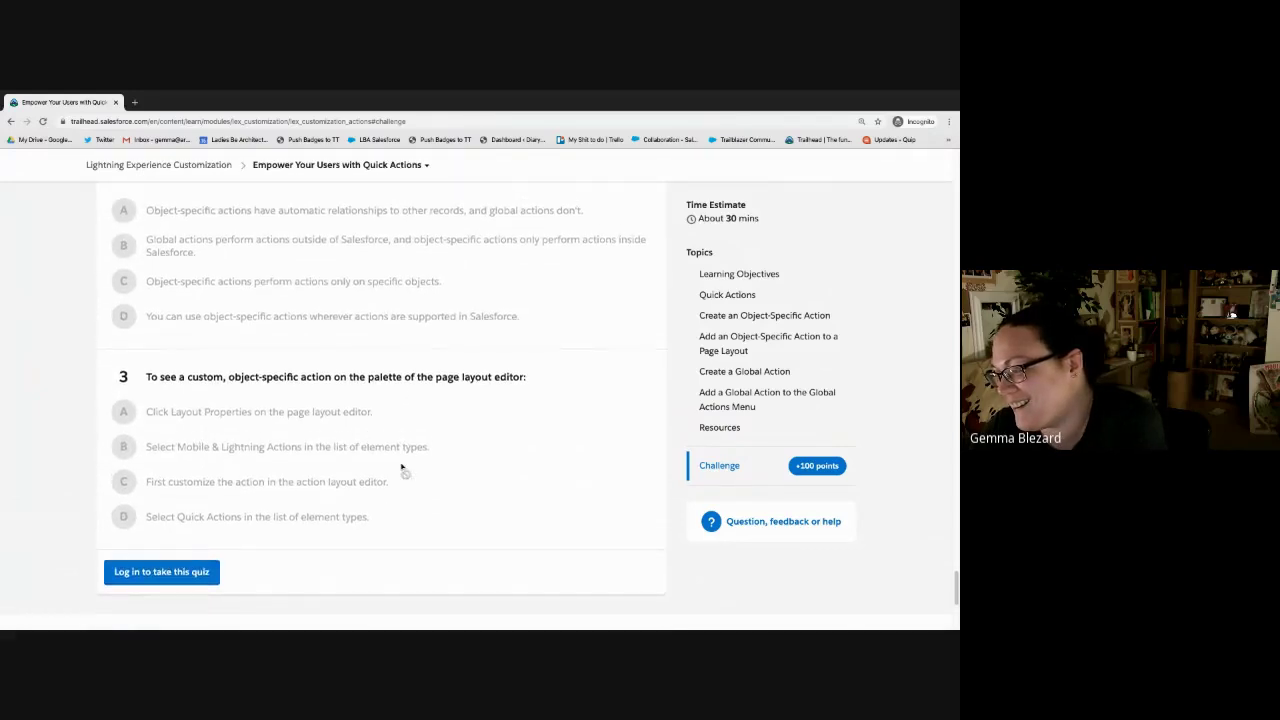
{"action": "scroll", "coordinate": [401, 467], "scroll_direction": "up", "scroll_amount": 5}
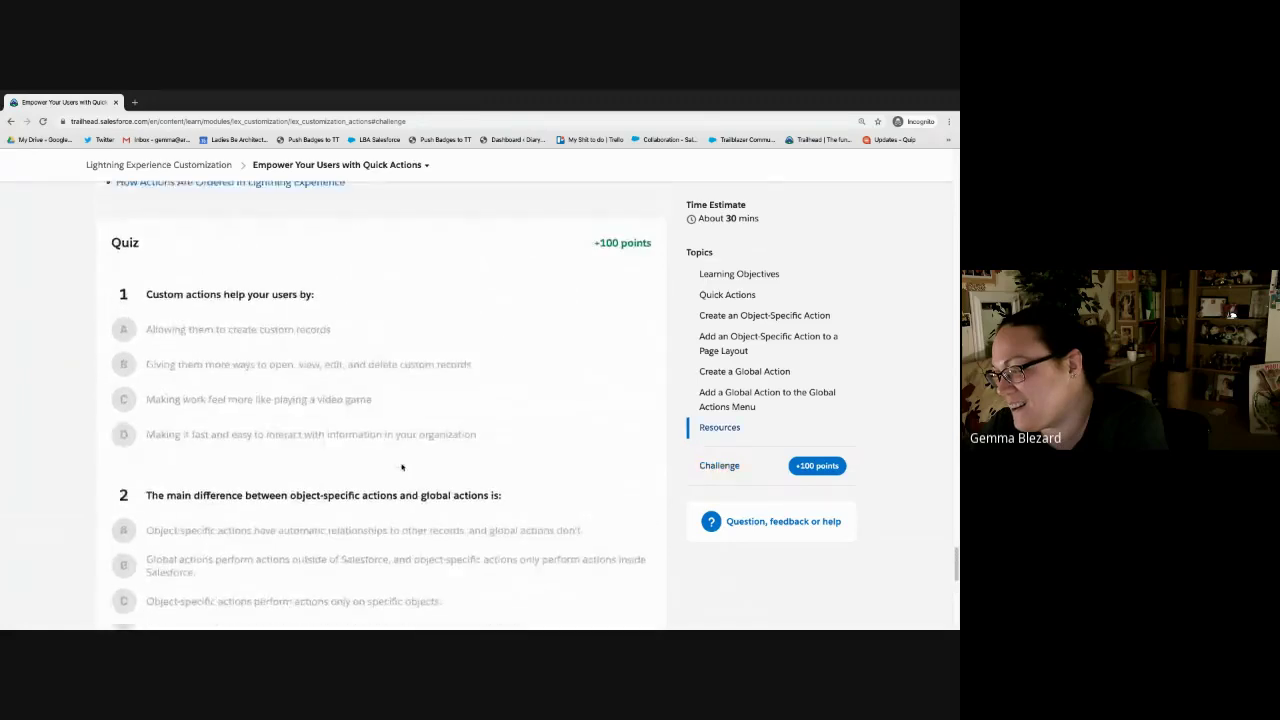
{"action": "scroll", "coordinate": [401, 467], "scroll_direction": "down", "scroll_amount": 2}
{"action": "scroll", "coordinate": [401, 467], "scroll_direction": "down", "scroll_amount": 2}
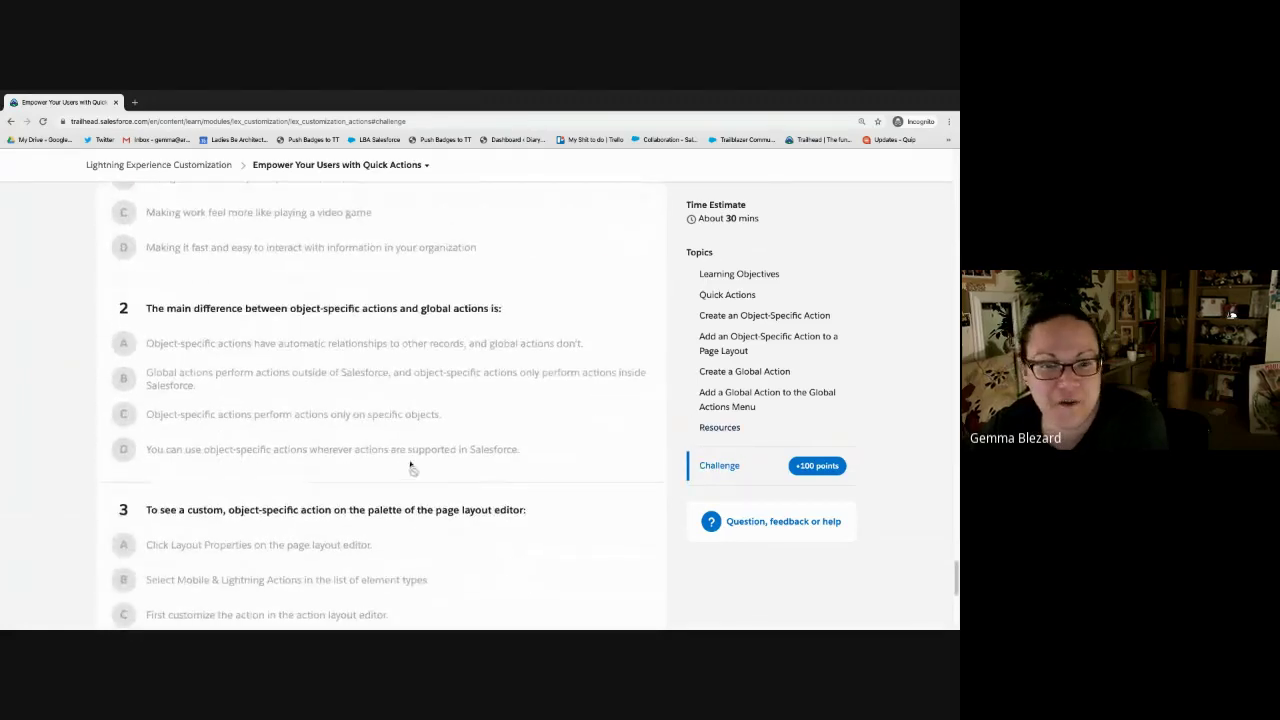
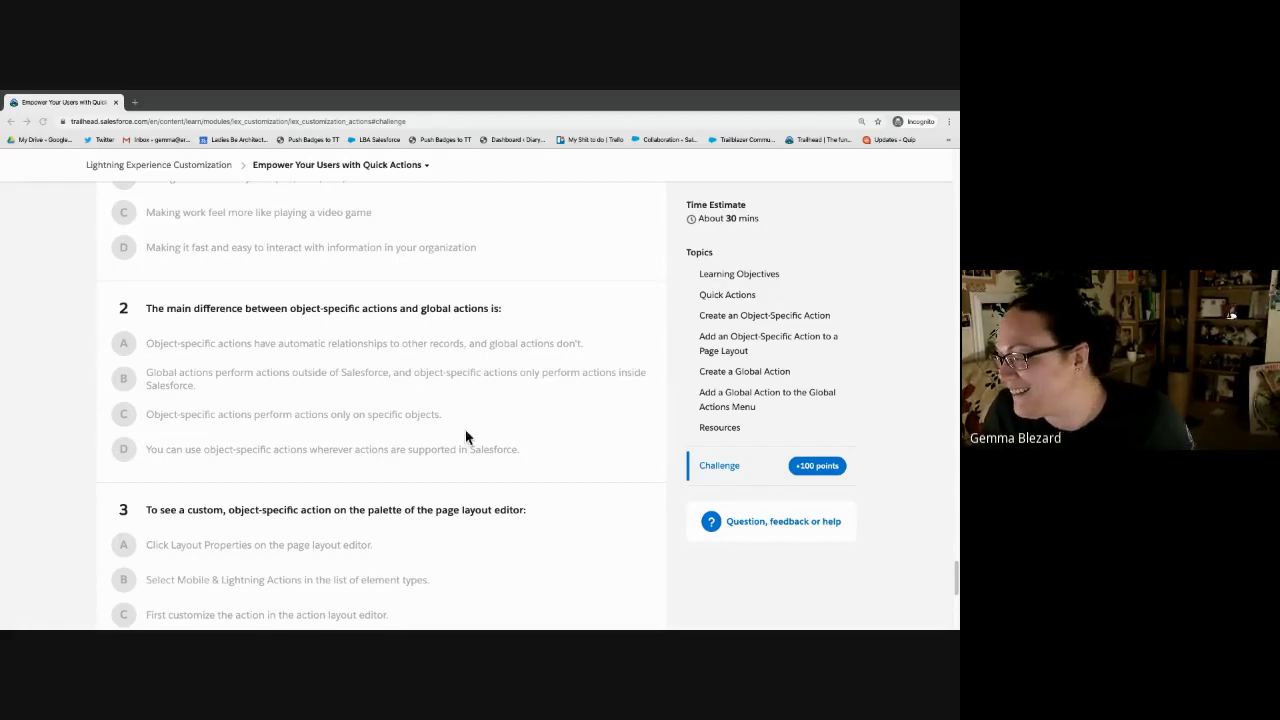
- Return to the signed-in Trailhead window, review the Lightning Experience Customization unit list and go back to the start of the quick actions unit
{"action": "scroll", "coordinate": [500, 448], "scroll_direction": "up", "scroll_amount": 15}
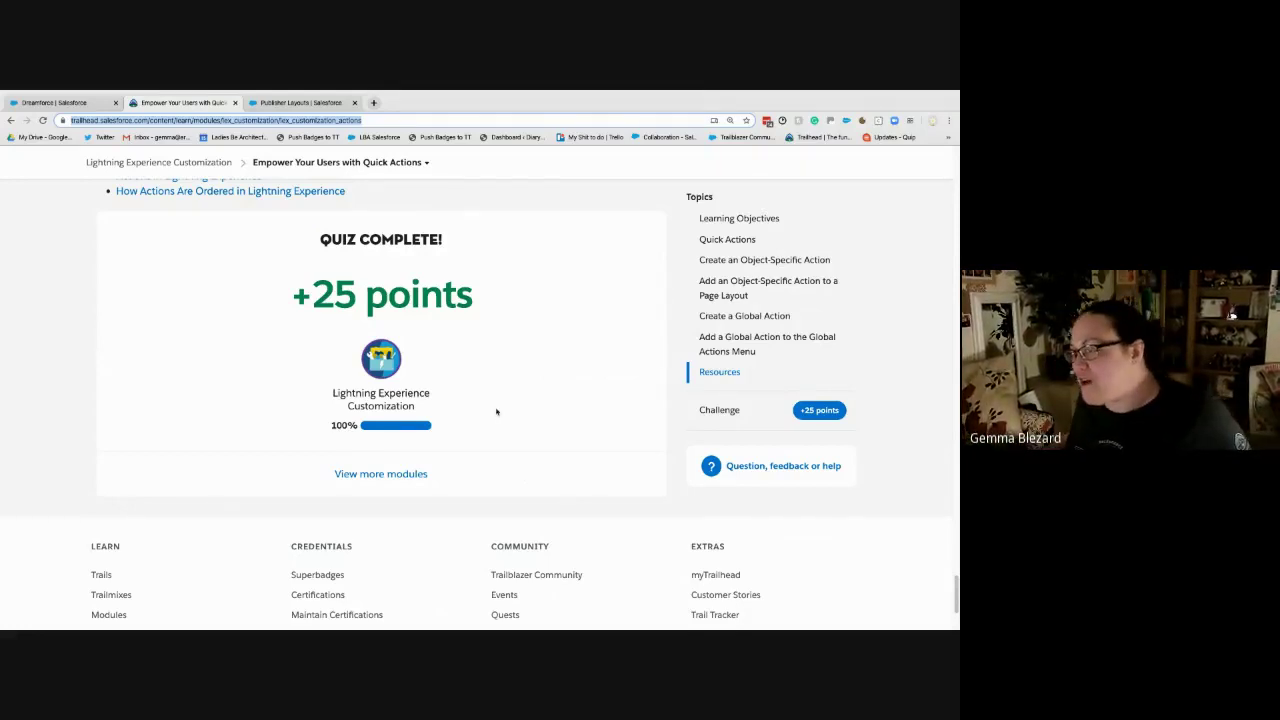
{"action": "scroll", "coordinate": [460, 386], "scroll_direction": "up", "scroll_amount": 5}
{"action": "scroll", "coordinate": [460, 386], "scroll_direction": "up", "scroll_amount": 5}
{"action": "left_click", "coordinate": [345, 162]}
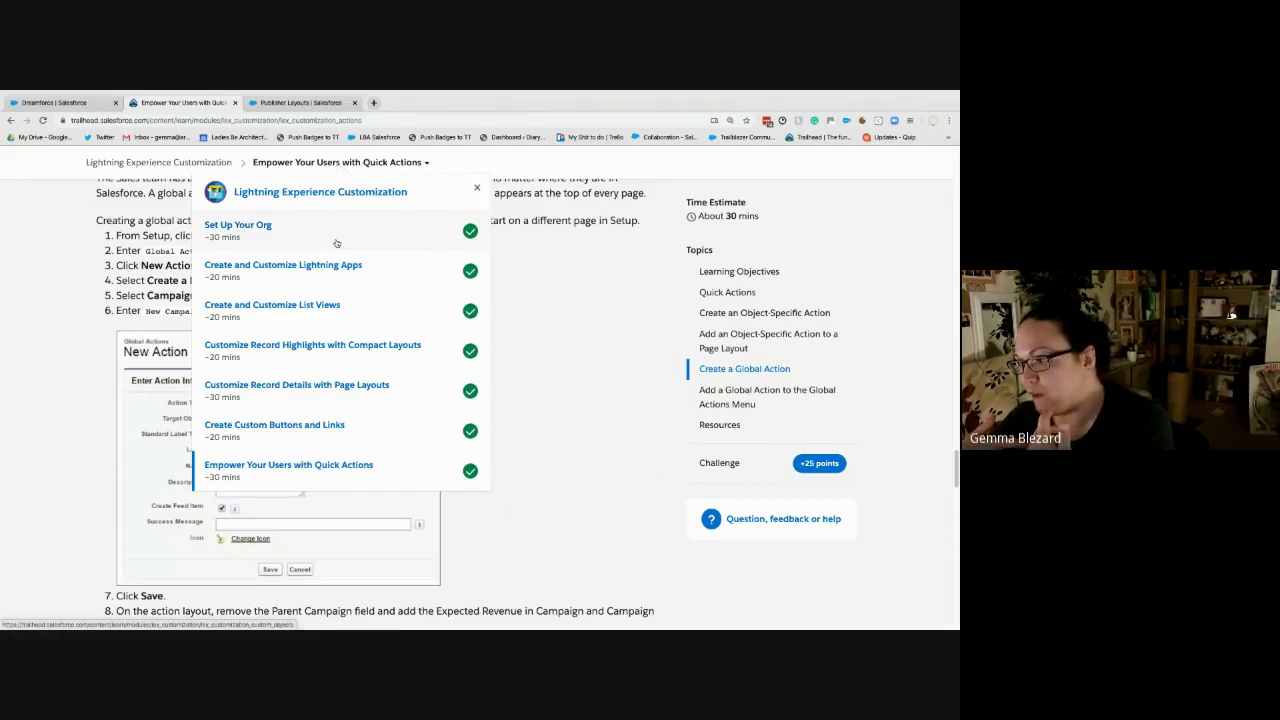
{"action": "left_click", "coordinate": [571, 305]}
{"action": "scroll", "coordinate": [313, 315], "scroll_direction": "down", "scroll_amount": 10}
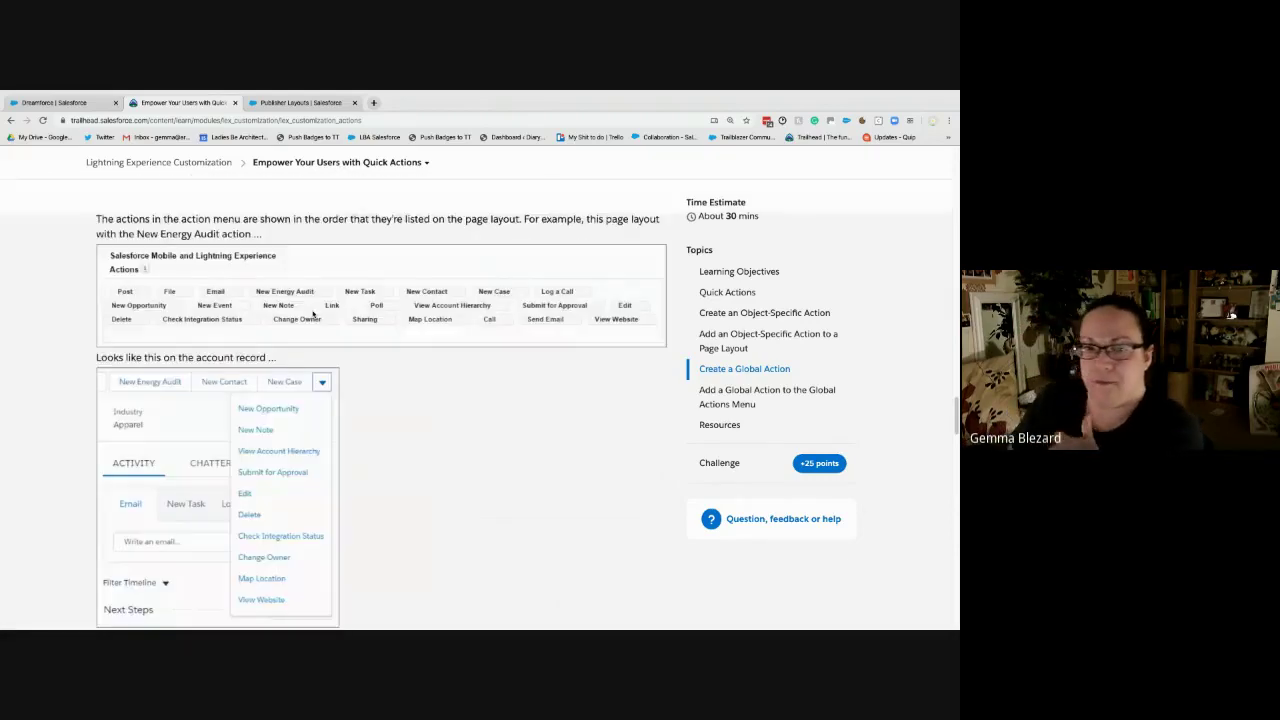
{"action": "scroll", "coordinate": [313, 315], "scroll_direction": "up", "scroll_amount": 20}
- Search Trailhead for "data modelling" and open the Understand Custom & Standard Objects unit of the Data Modeling module
{"action": "mouse_move", "coordinate": [285, 241]}
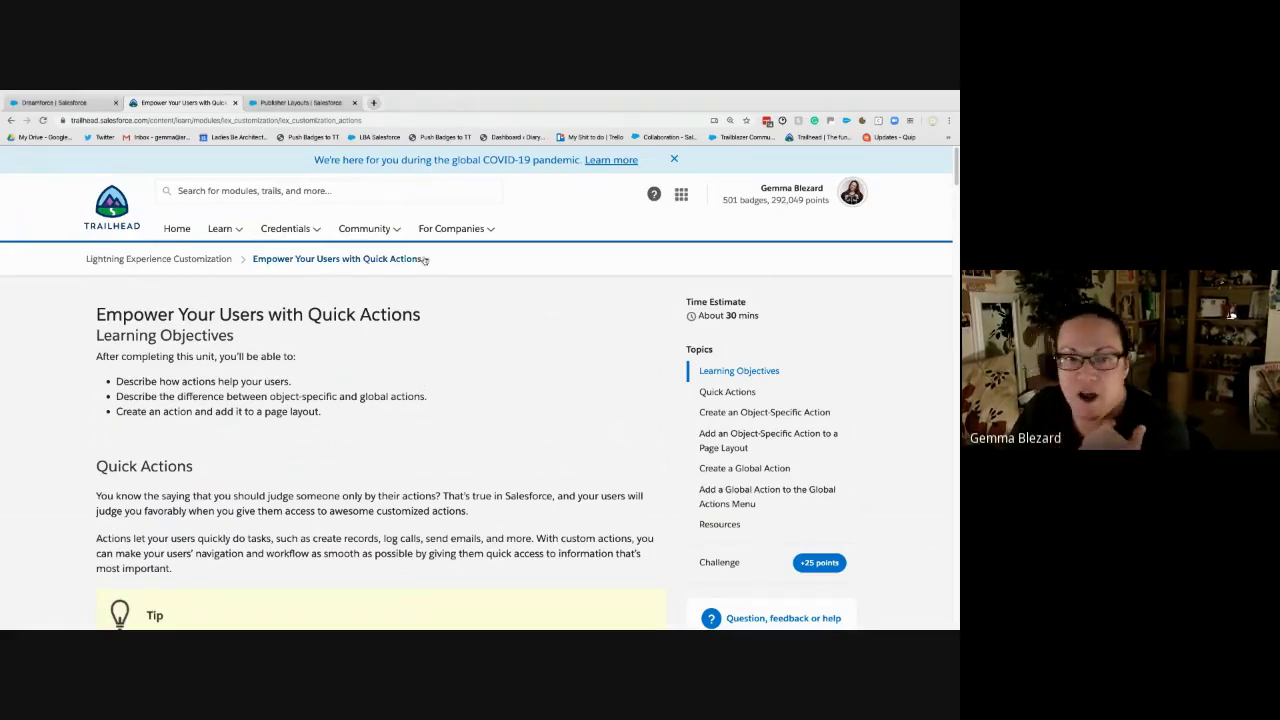
{"action": "mouse_move", "coordinate": [404, 244]}
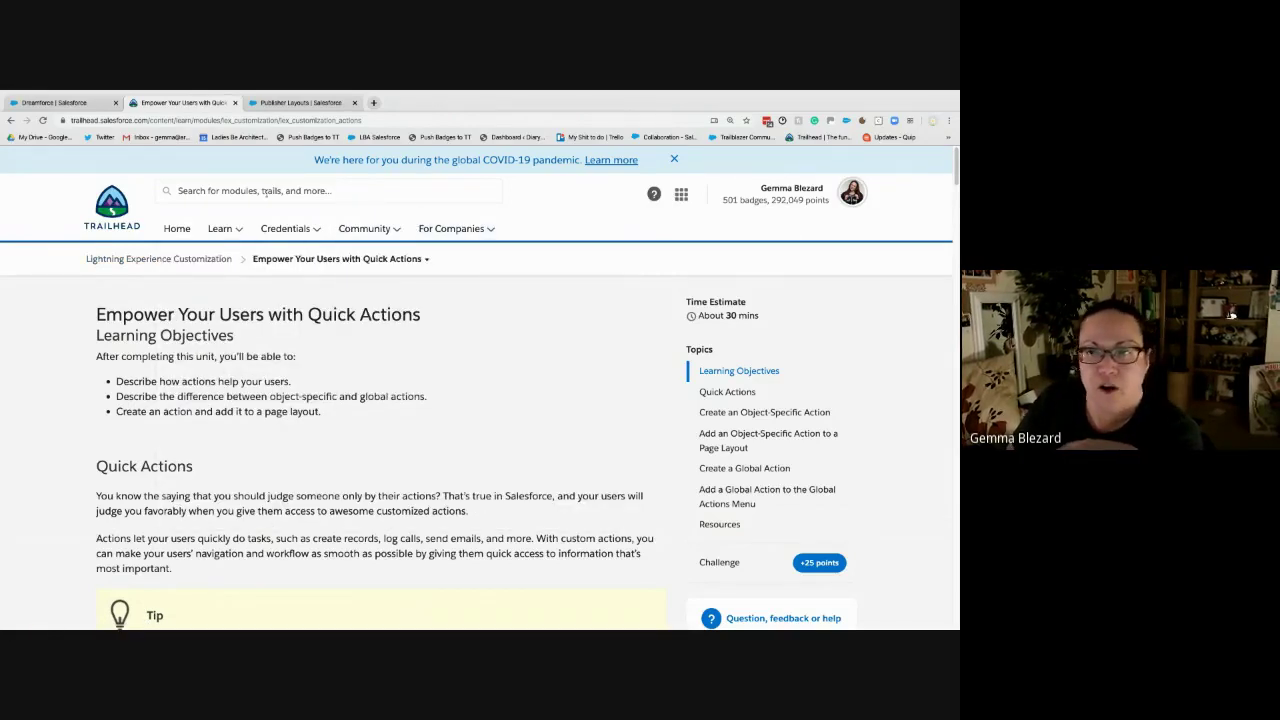
{"action": "left_click", "coordinate": [280, 200]}
{"action": "type", "text": "data modelling"}
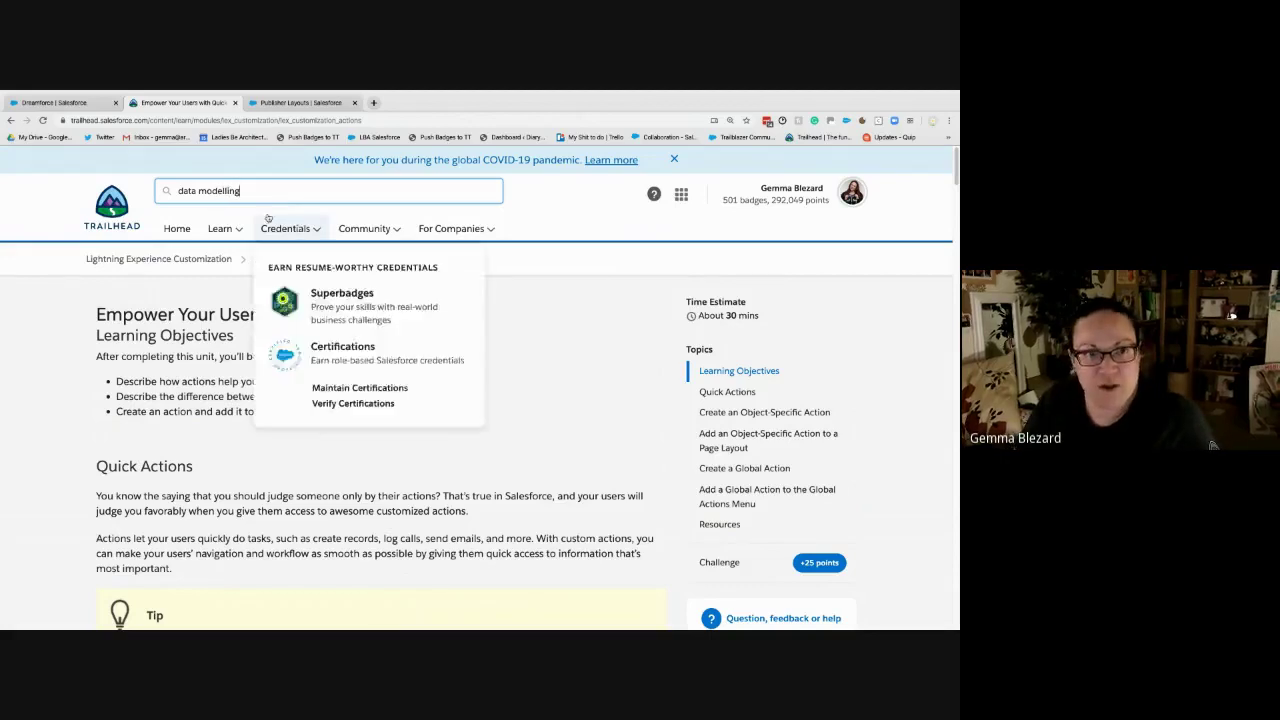
{"action": "key", "text": "Return"}
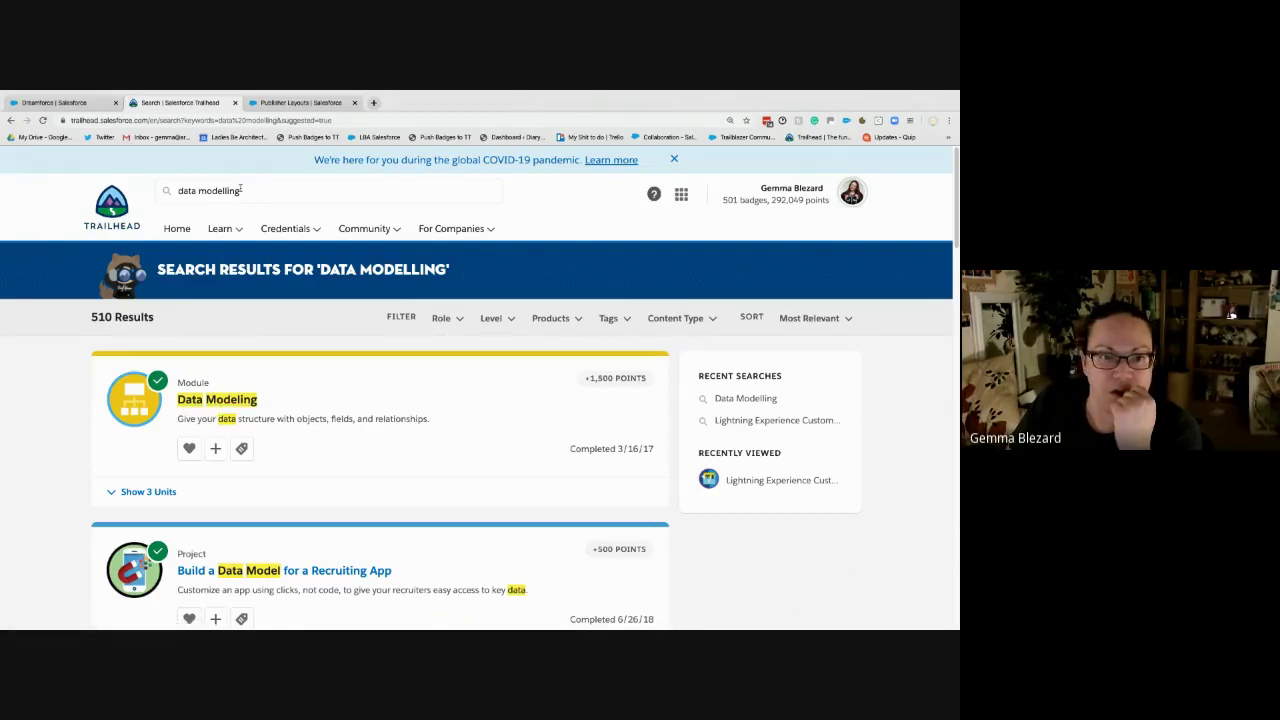
{"action": "left_click", "coordinate": [194, 400]}
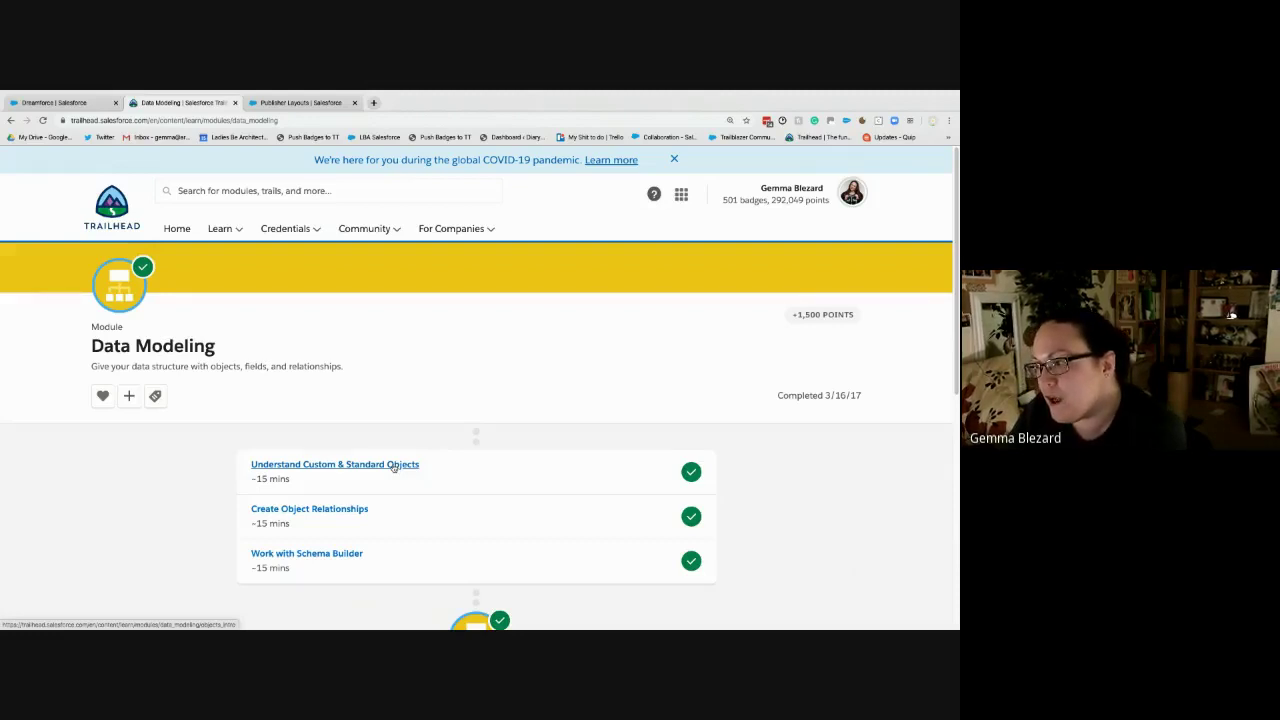
{"action": "left_click", "coordinate": [393, 466]}
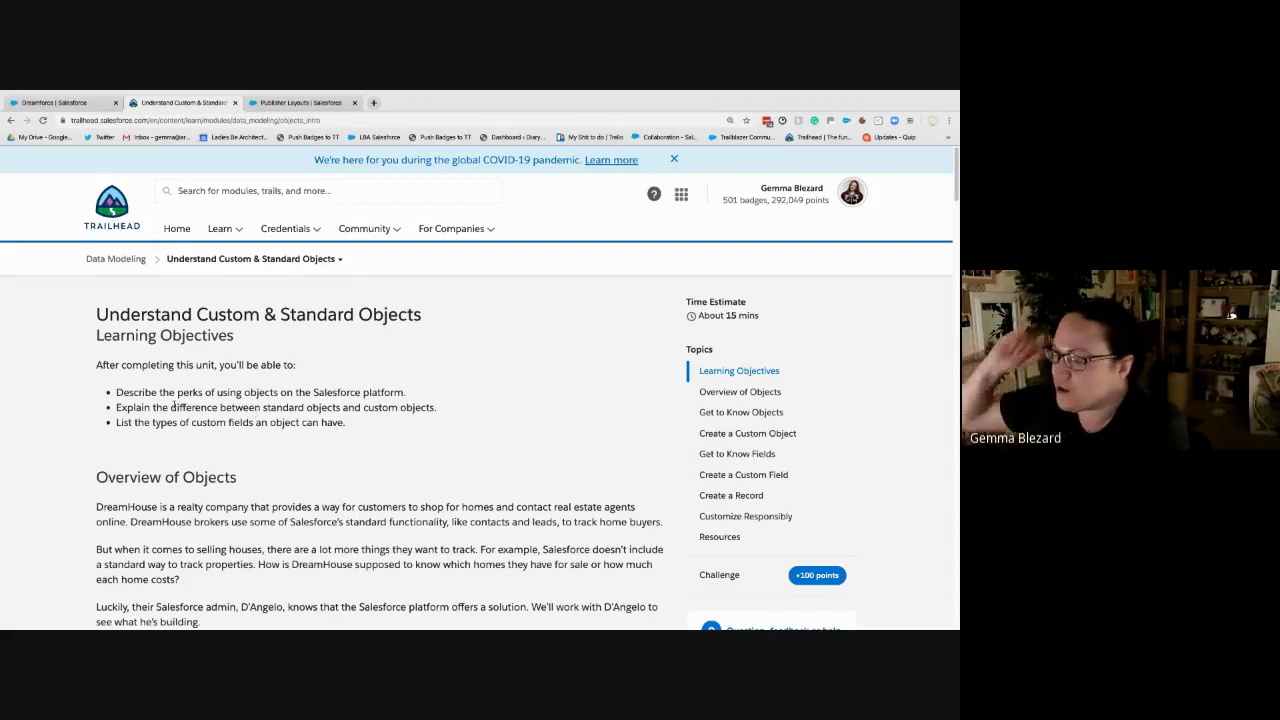
- Skim the Understand Custom & Standard Objects unit from its learning objectives through custom objects, fields and records to the challenge
{"action": "scroll", "coordinate": [392, 453], "scroll_direction": "down", "scroll_amount": 1}
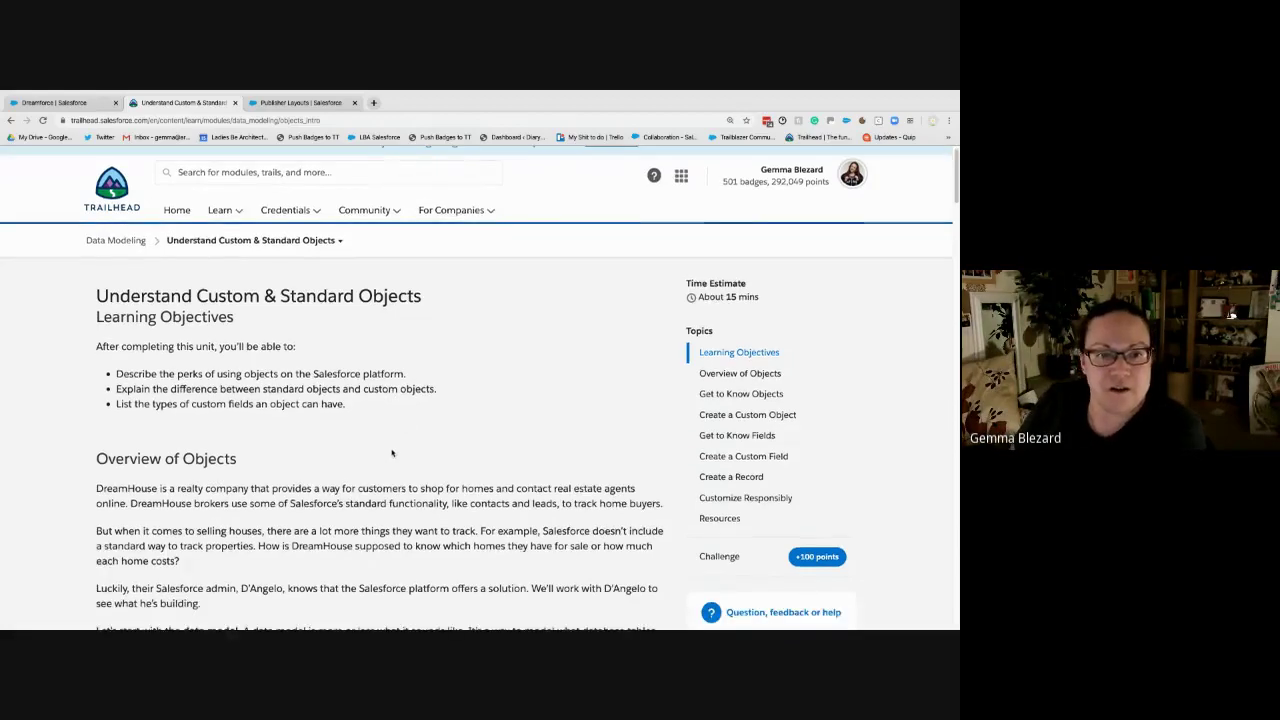
{"action": "scroll", "coordinate": [392, 453], "scroll_direction": "down", "scroll_amount": 5}
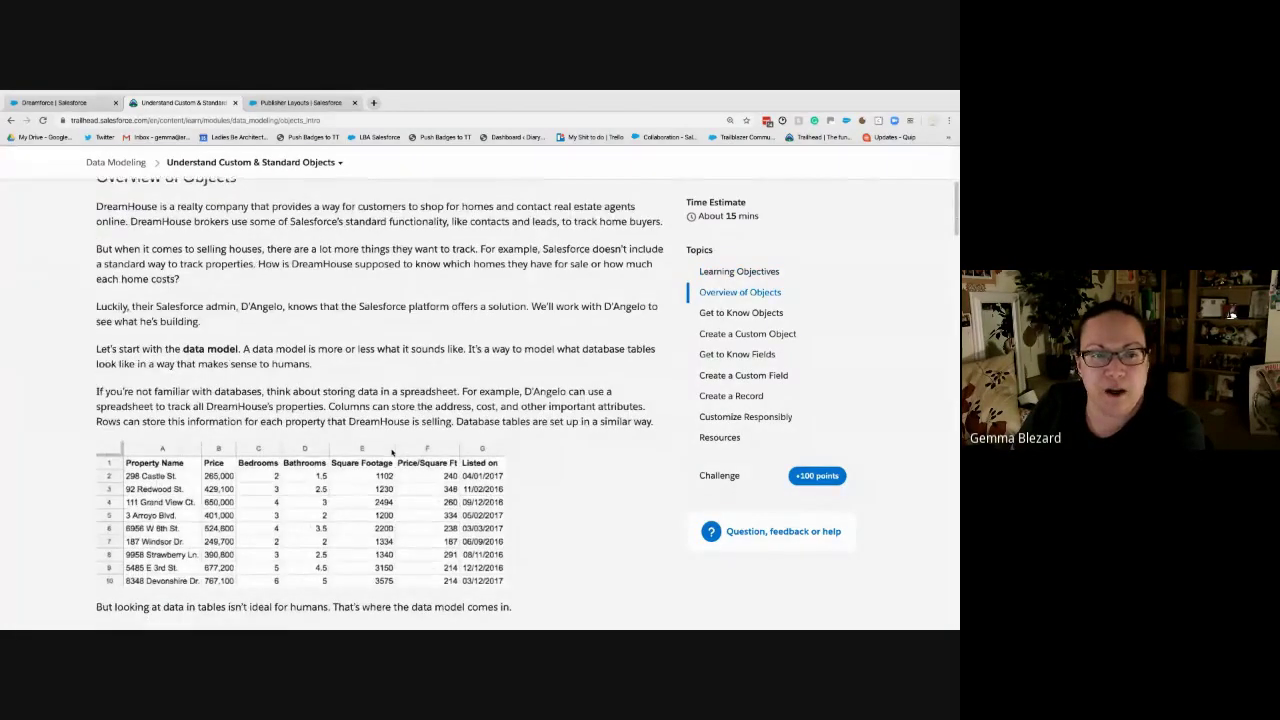
{"action": "scroll", "coordinate": [392, 453], "scroll_direction": "down", "scroll_amount": 15}
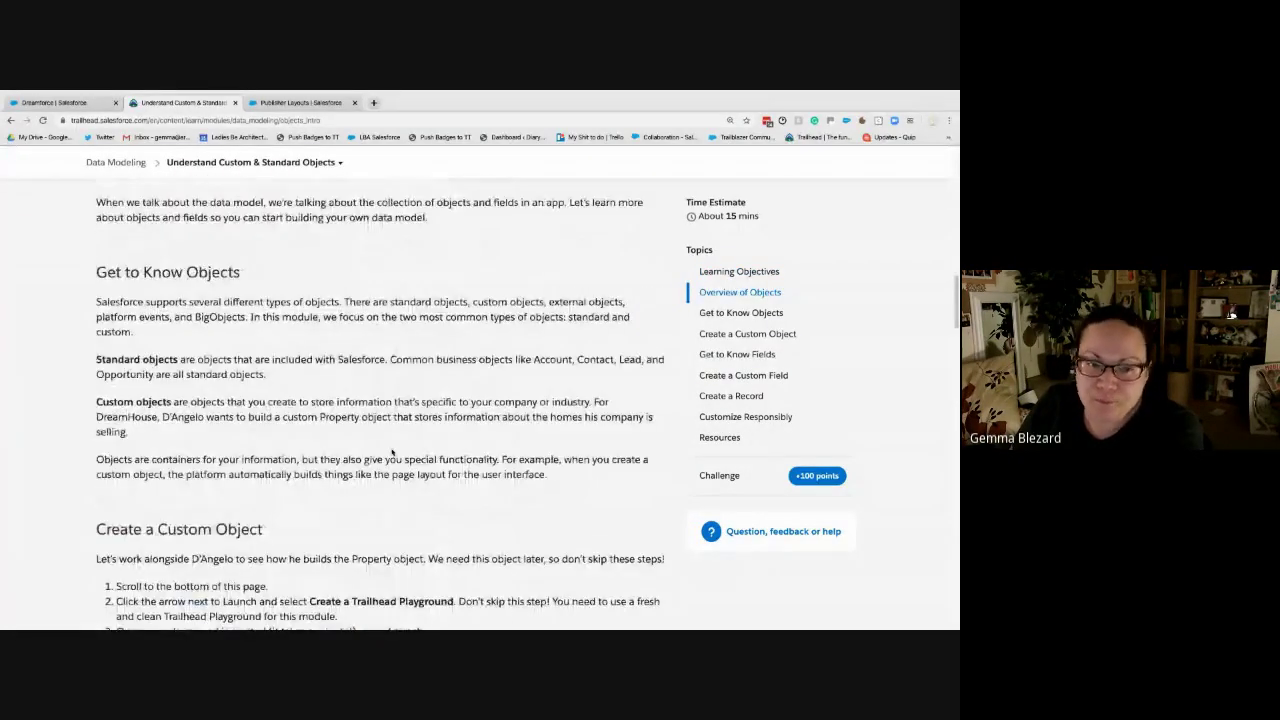
{"action": "scroll", "coordinate": [392, 453], "scroll_direction": "down", "scroll_amount": 6}
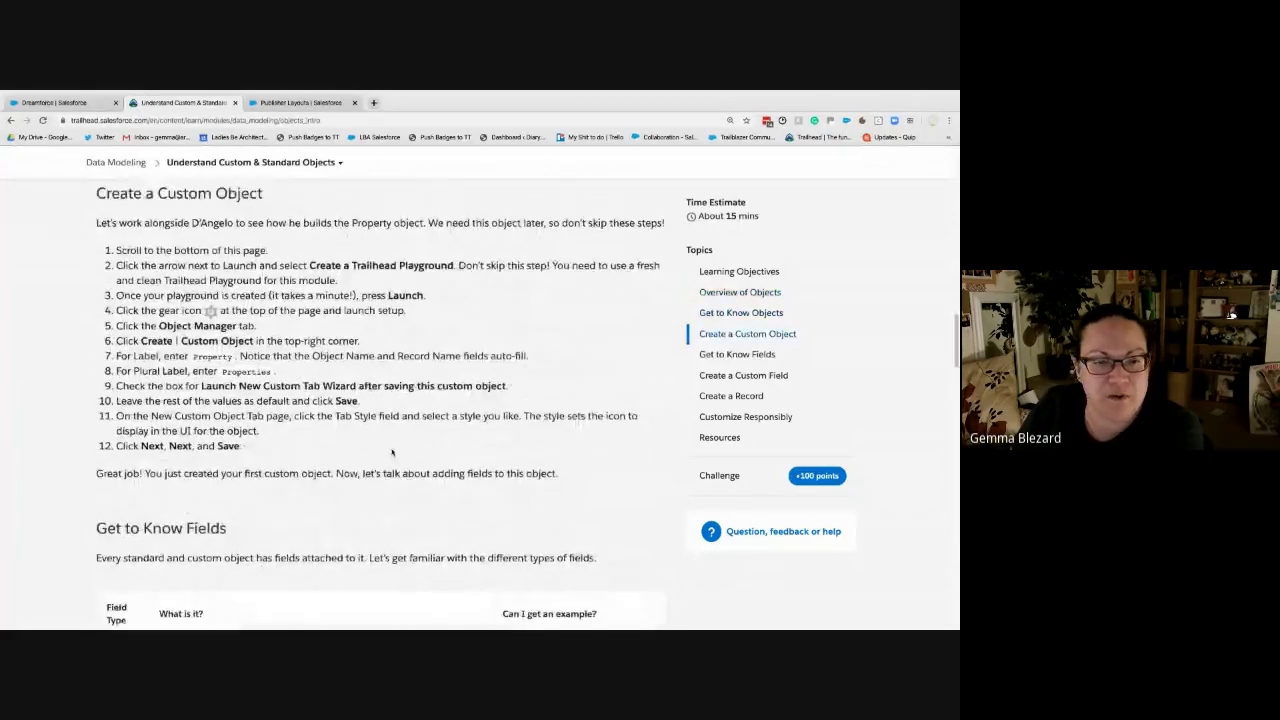
{"action": "scroll", "coordinate": [392, 453], "scroll_direction": "up", "scroll_amount": 1}
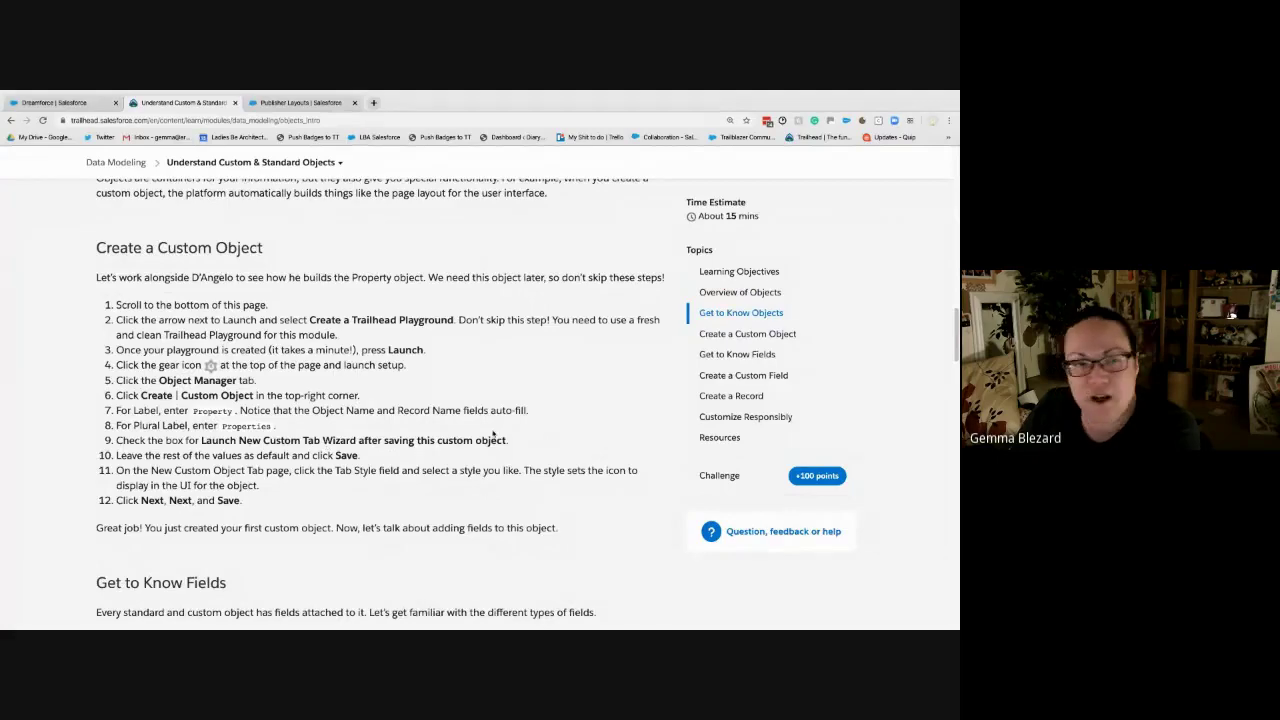
{"action": "scroll", "coordinate": [500, 435], "scroll_direction": "up", "scroll_amount": 3}
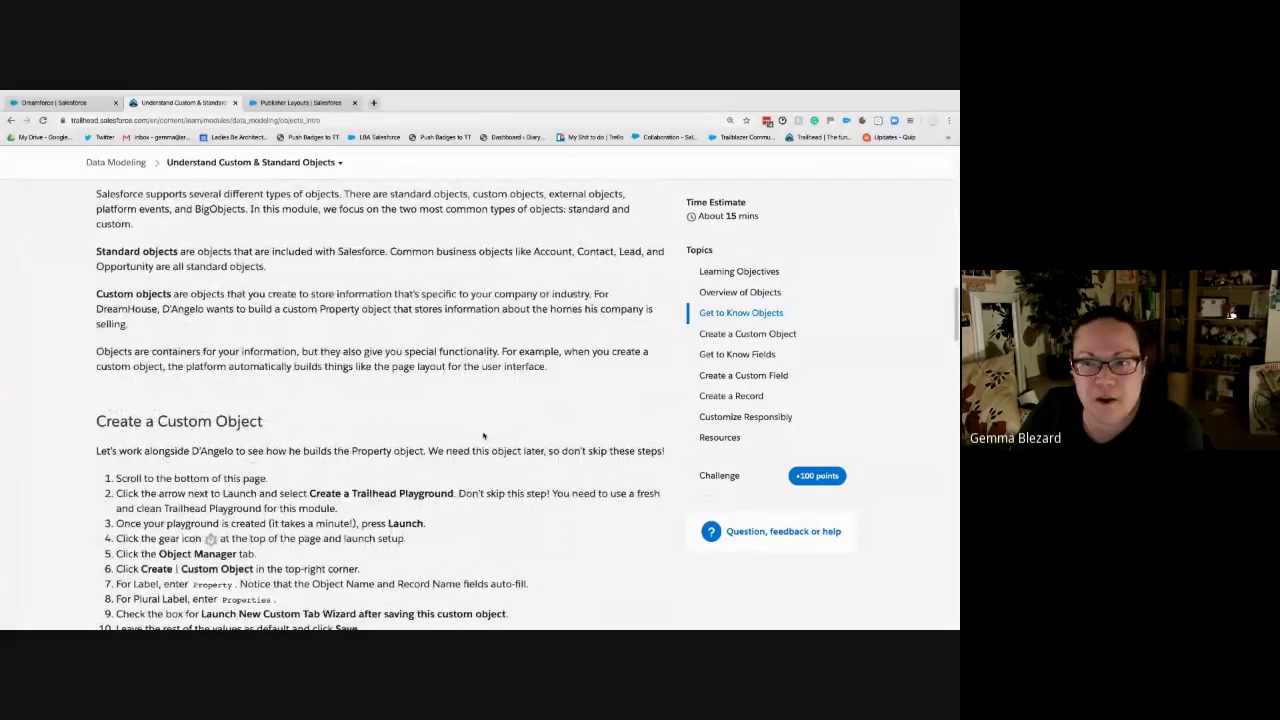
{"action": "scroll", "coordinate": [483, 436], "scroll_direction": "up", "scroll_amount": 3}
{"action": "scroll", "coordinate": [483, 432], "scroll_direction": "up", "scroll_amount": 1}
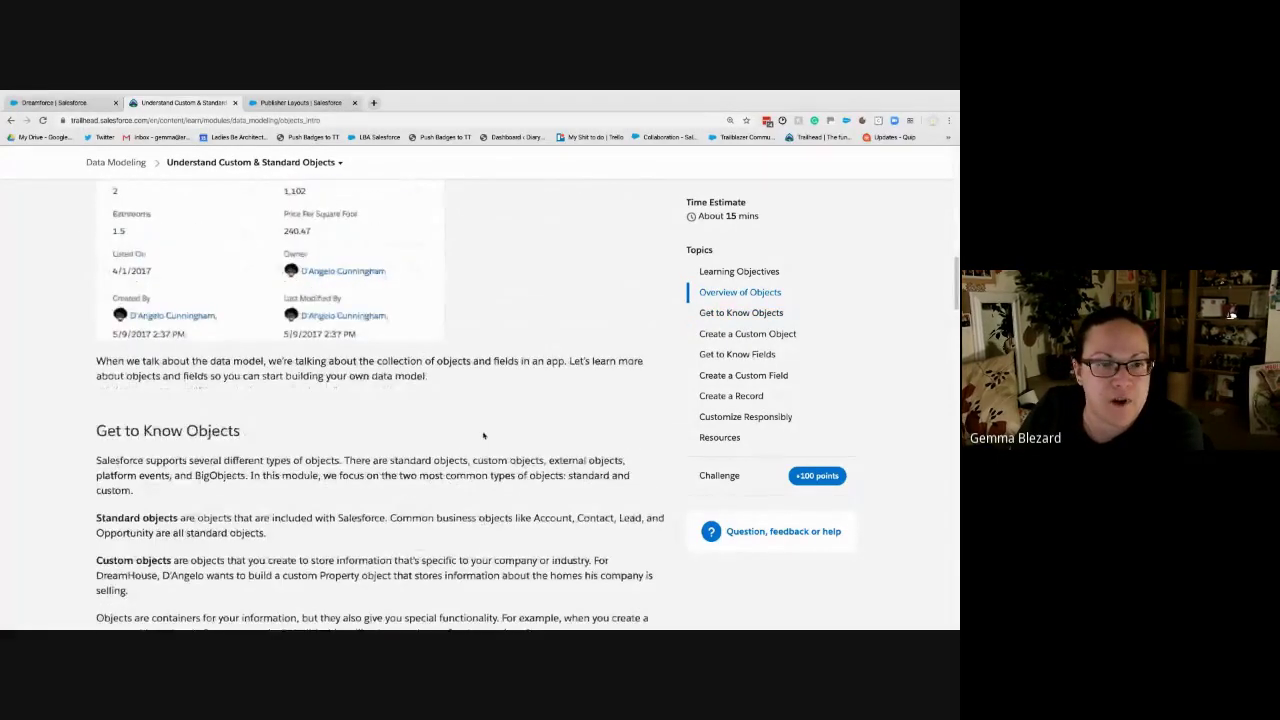
{"action": "scroll", "coordinate": [483, 434], "scroll_direction": "down", "scroll_amount": 15}
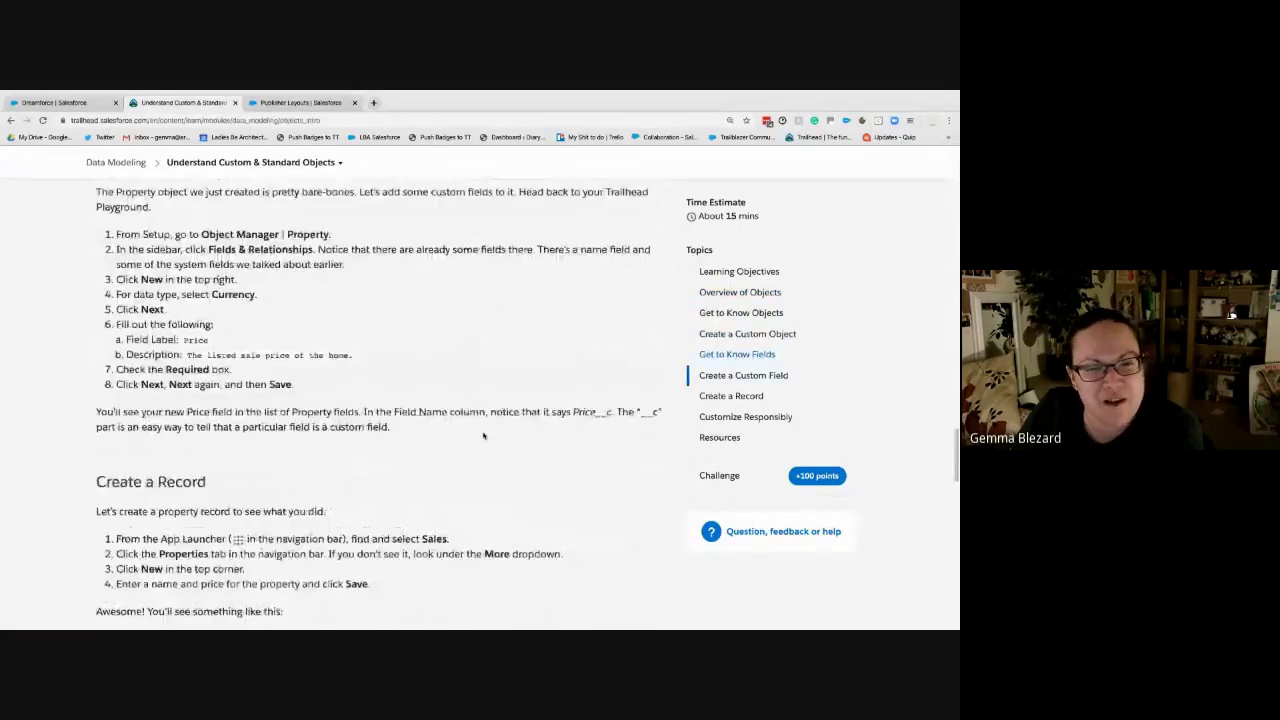
{"action": "scroll", "coordinate": [483, 436], "scroll_direction": "down", "scroll_amount": 12}
{"action": "scroll", "coordinate": [483, 436], "scroll_direction": "down", "scroll_amount": 10}
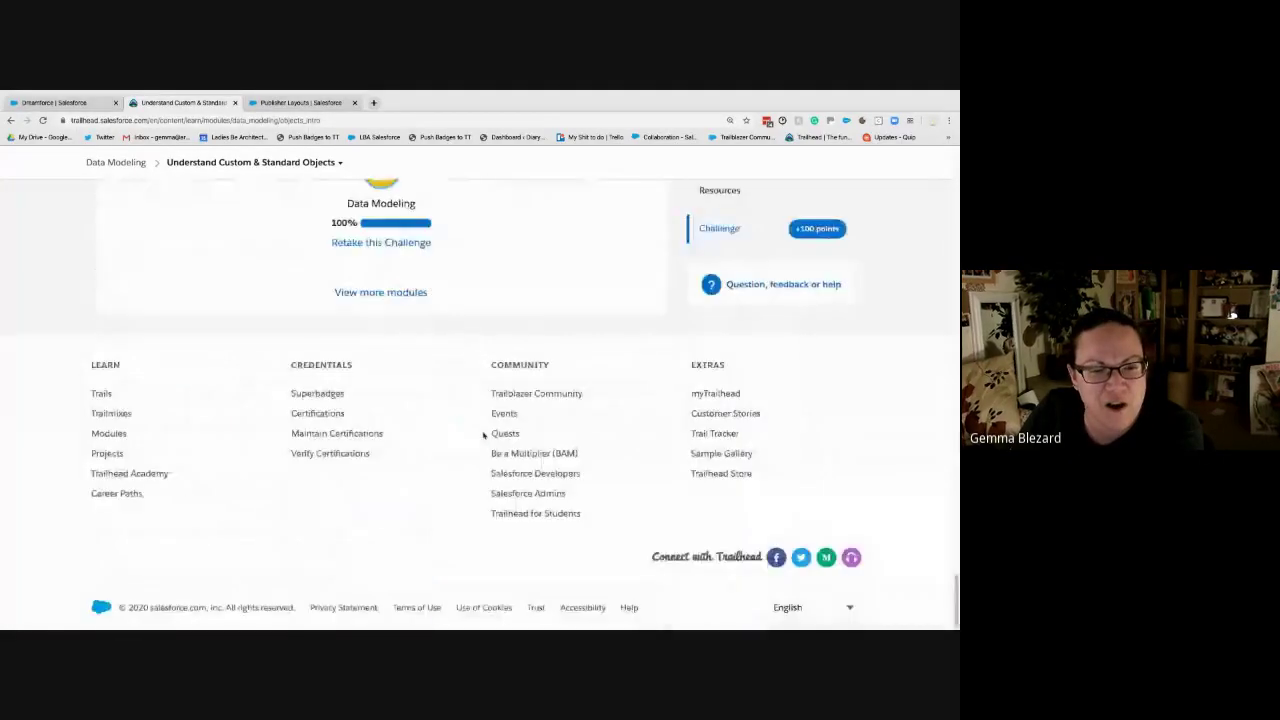
{"action": "scroll", "coordinate": [483, 434], "scroll_direction": "up", "scroll_amount": 20}
{"action": "scroll", "coordinate": [483, 432], "scroll_direction": "up", "scroll_amount": 10}
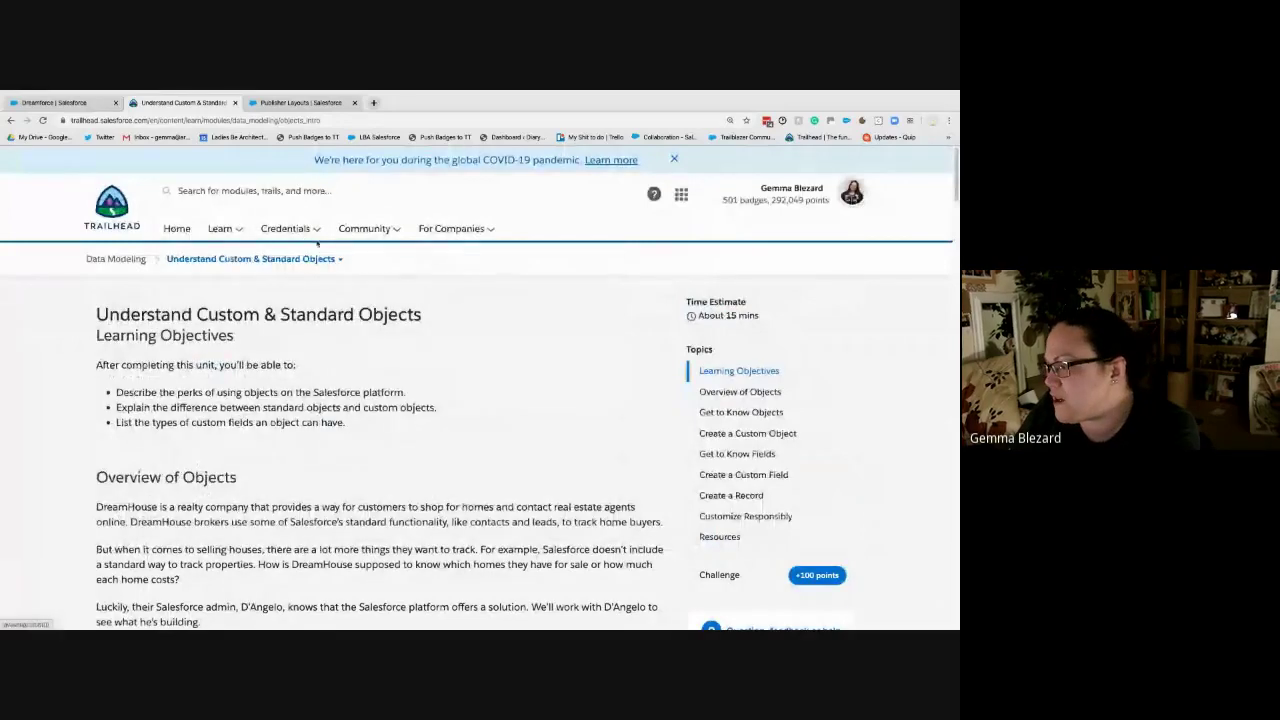
- Search Trailhead for validation rules, using the suggested search "formulas and validations", and open the Formulas & Validations module
{"action": "type", "text": "valid"}
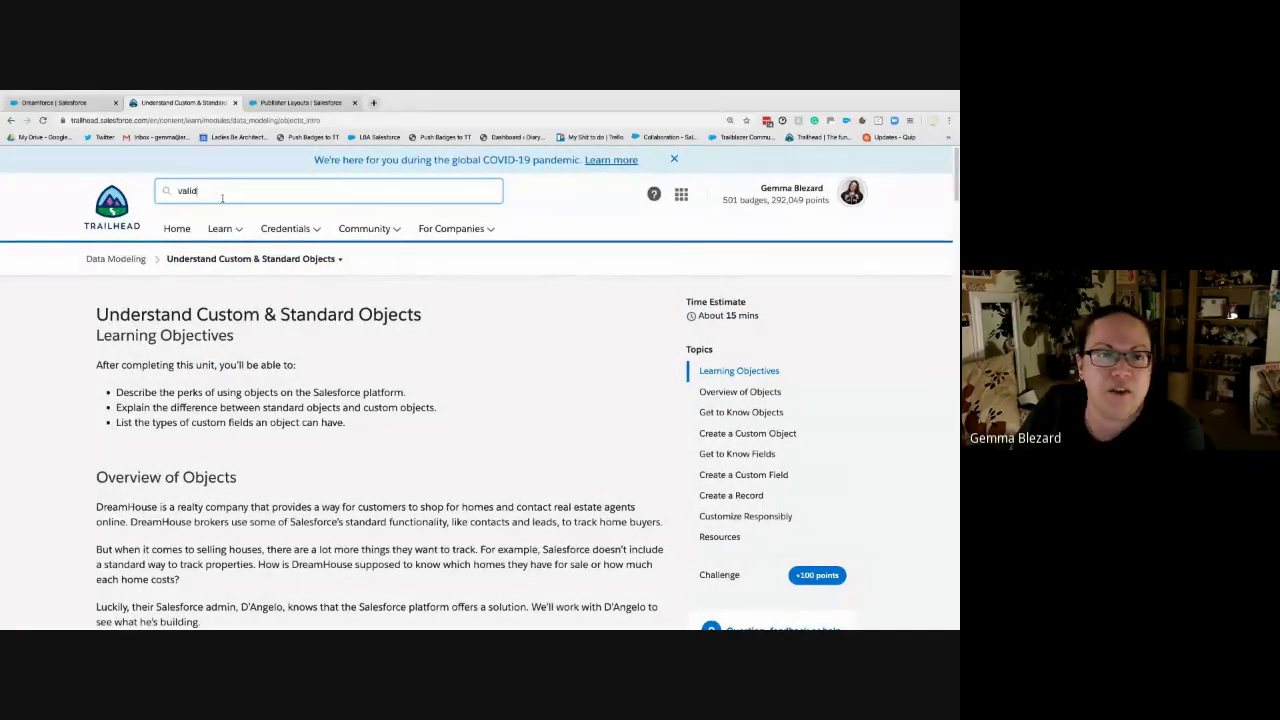
{"action": "type", "text": "ation rules"}
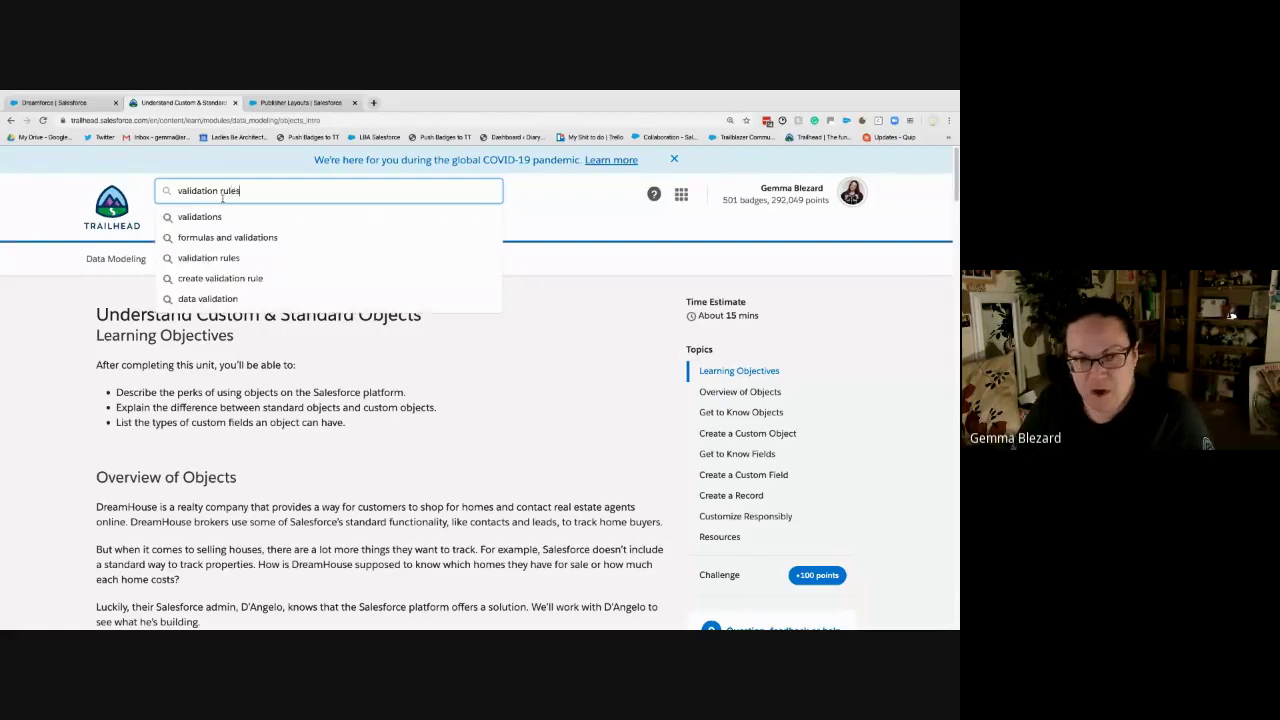
{"action": "left_click", "coordinate": [209, 260]}
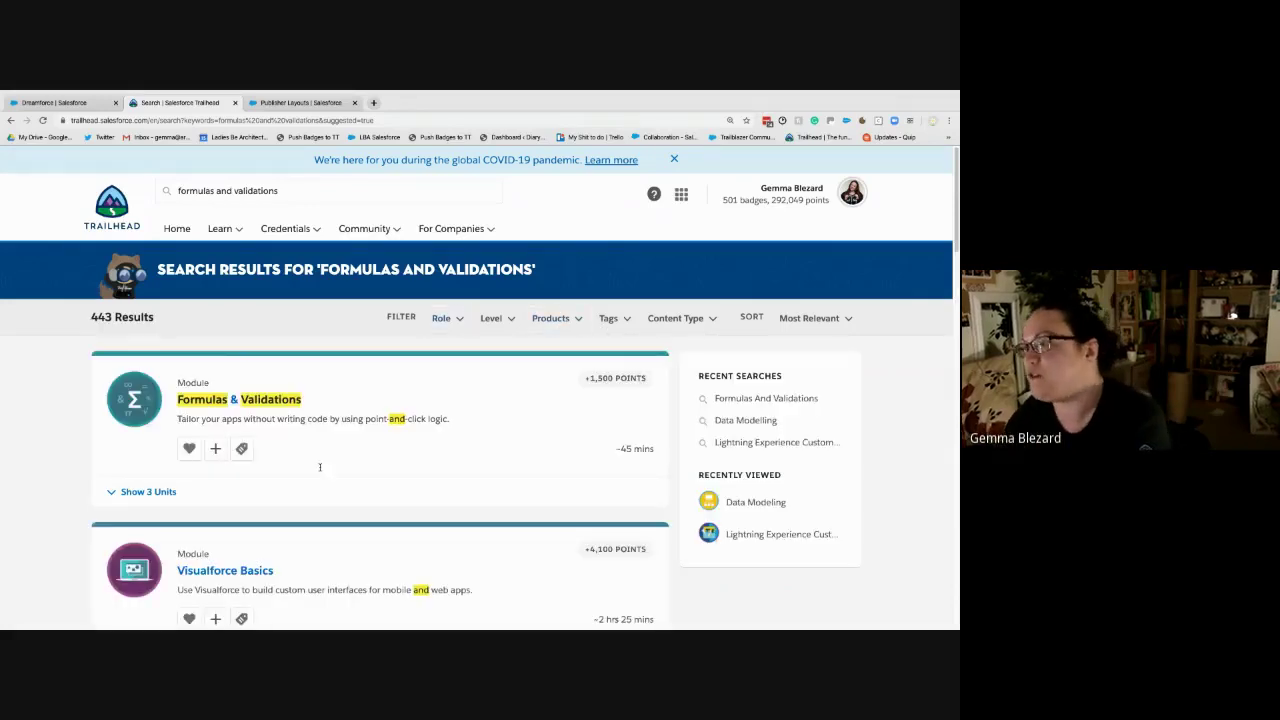
{"action": "scroll", "coordinate": [353, 491], "scroll_direction": "down", "scroll_amount": 5}
{"action": "scroll", "coordinate": [353, 491], "scroll_direction": "up", "scroll_amount": 5}
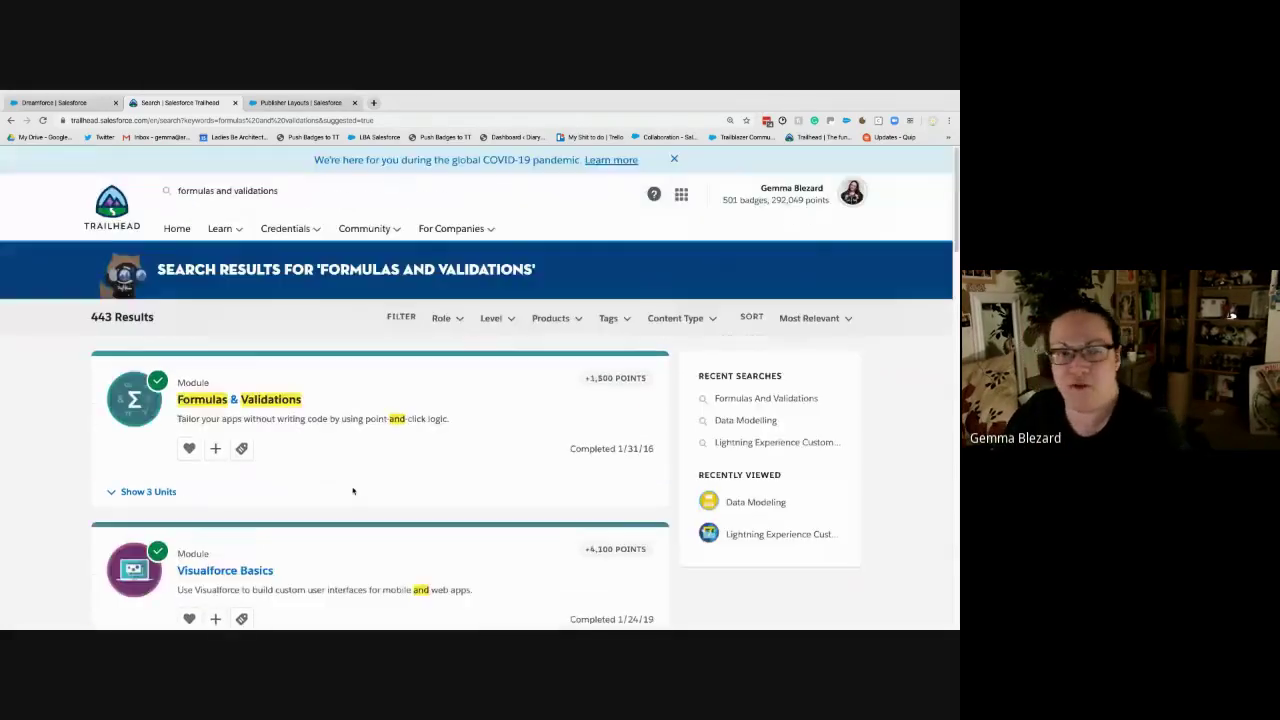
{"action": "left_click", "coordinate": [271, 401]}
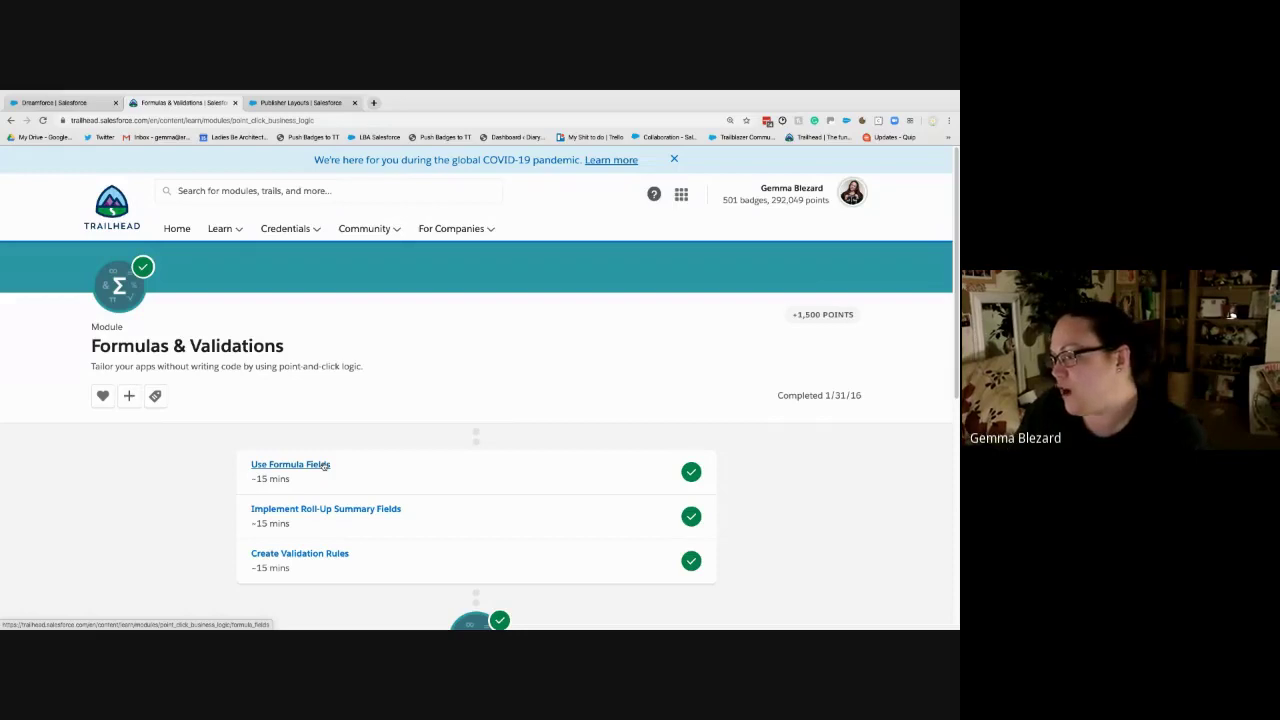
- Open the Use Formula Fields unit and read from its introduction through the Days to Close example to the Finding the Formula Editor instructions
{"action": "left_click", "coordinate": [322, 466]}
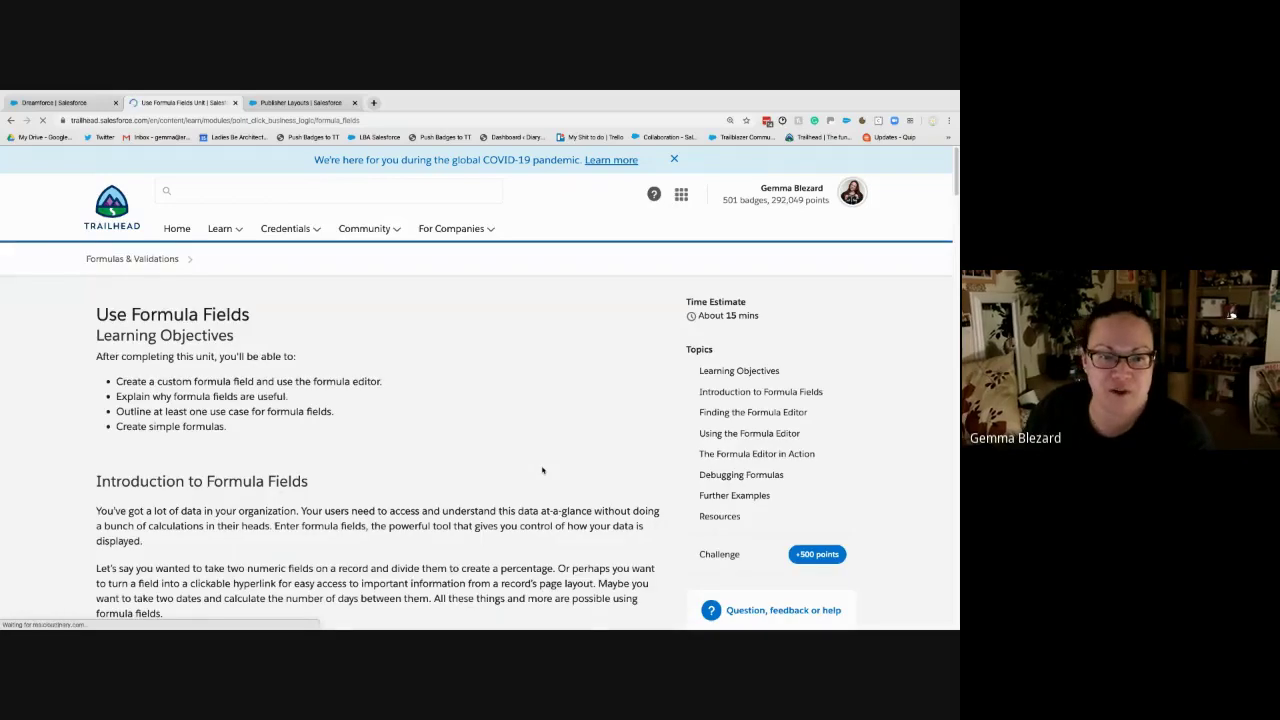
{"action": "scroll", "coordinate": [542, 470], "scroll_direction": "down", "scroll_amount": 2}
{"action": "scroll", "coordinate": [542, 470], "scroll_direction": "down", "scroll_amount": 1}
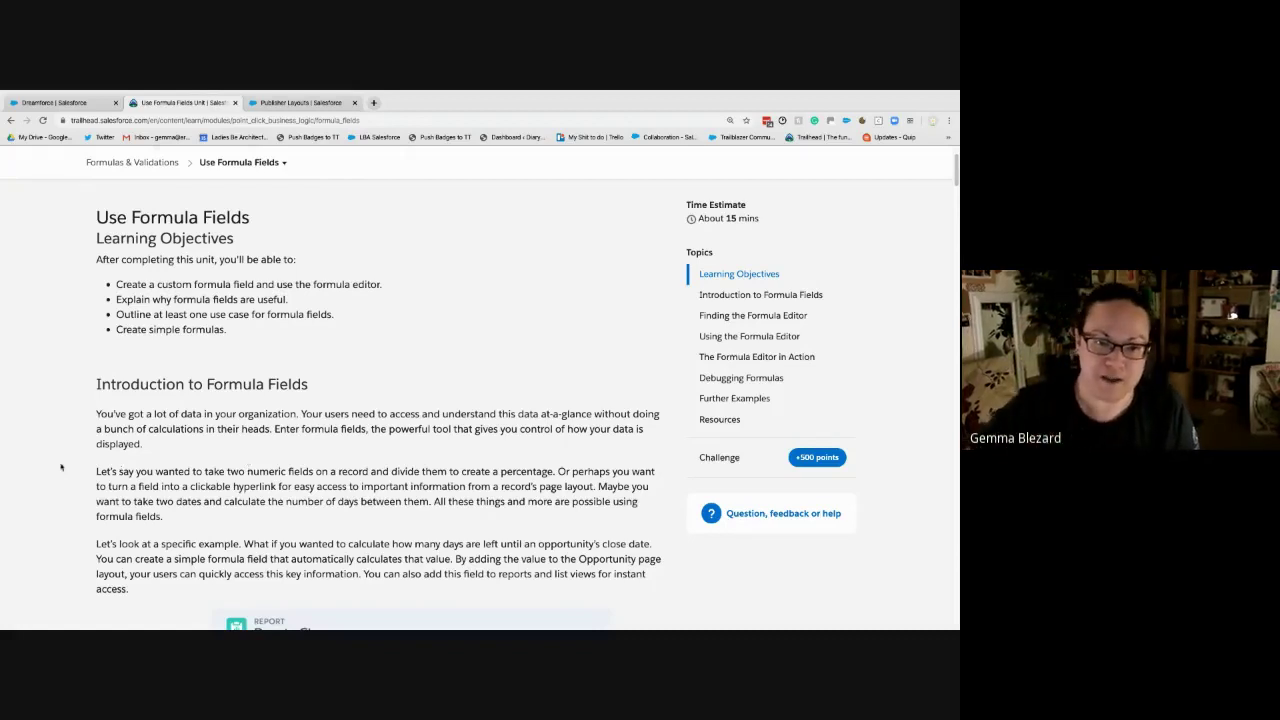
{"action": "scroll", "coordinate": [207, 388], "scroll_direction": "down", "scroll_amount": 1}
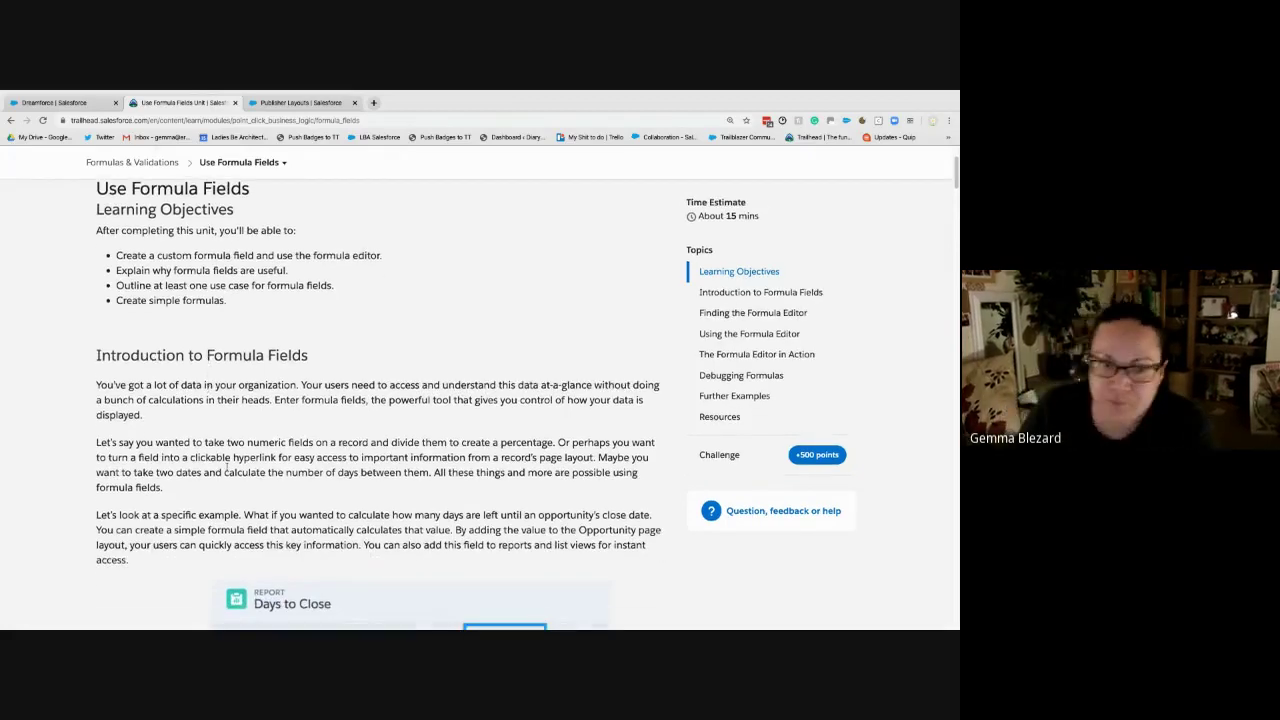
{"action": "left_click_drag", "start_coordinate": [227, 442], "coordinate": [556, 444]}
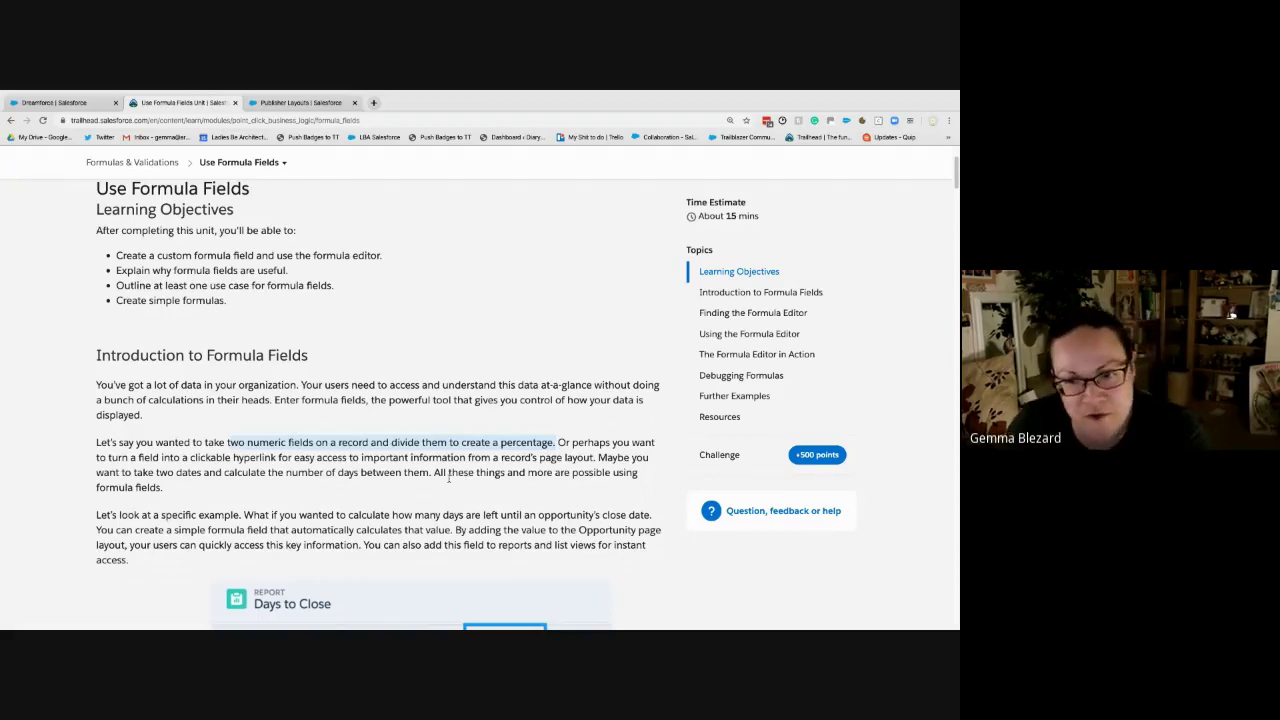
{"action": "scroll", "coordinate": [449, 479], "scroll_direction": "down", "scroll_amount": 1}
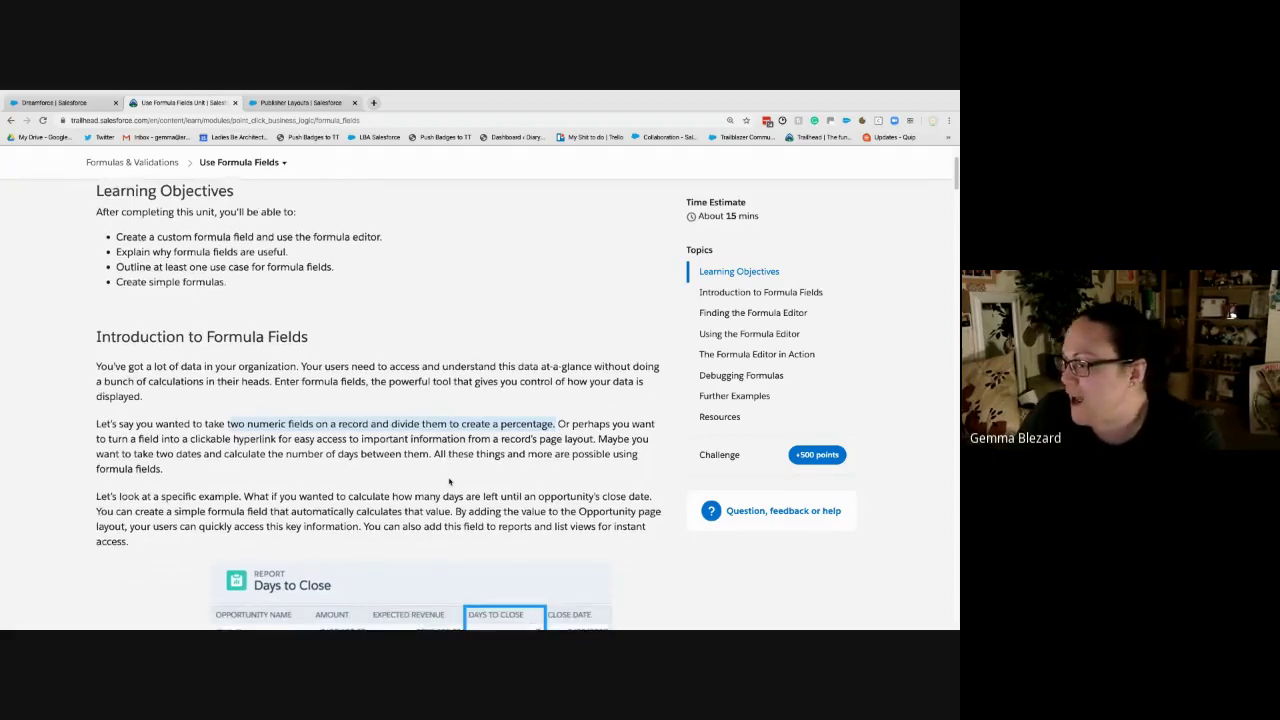
{"action": "scroll", "coordinate": [449, 481], "scroll_direction": "down", "scroll_amount": 2}
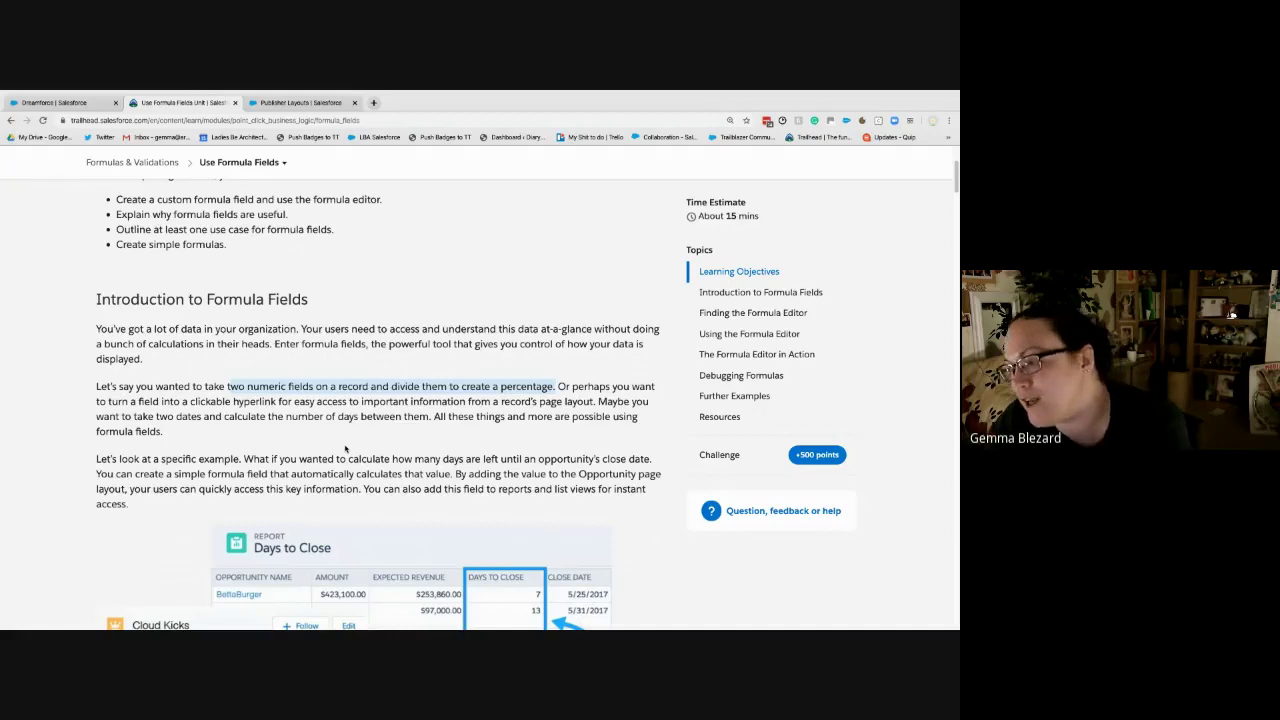
{"action": "scroll", "coordinate": [346, 449], "scroll_direction": "down", "scroll_amount": 2}
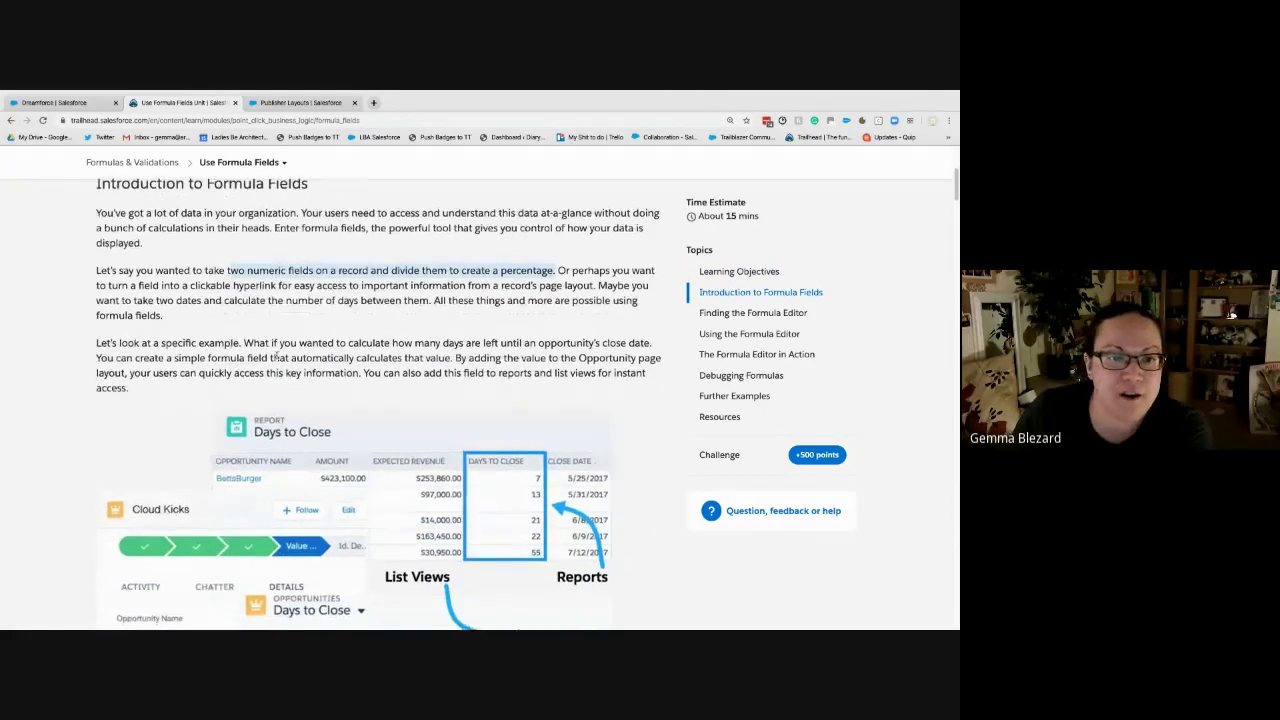
{"action": "scroll", "coordinate": [534, 344], "scroll_direction": "down", "scroll_amount": 1}
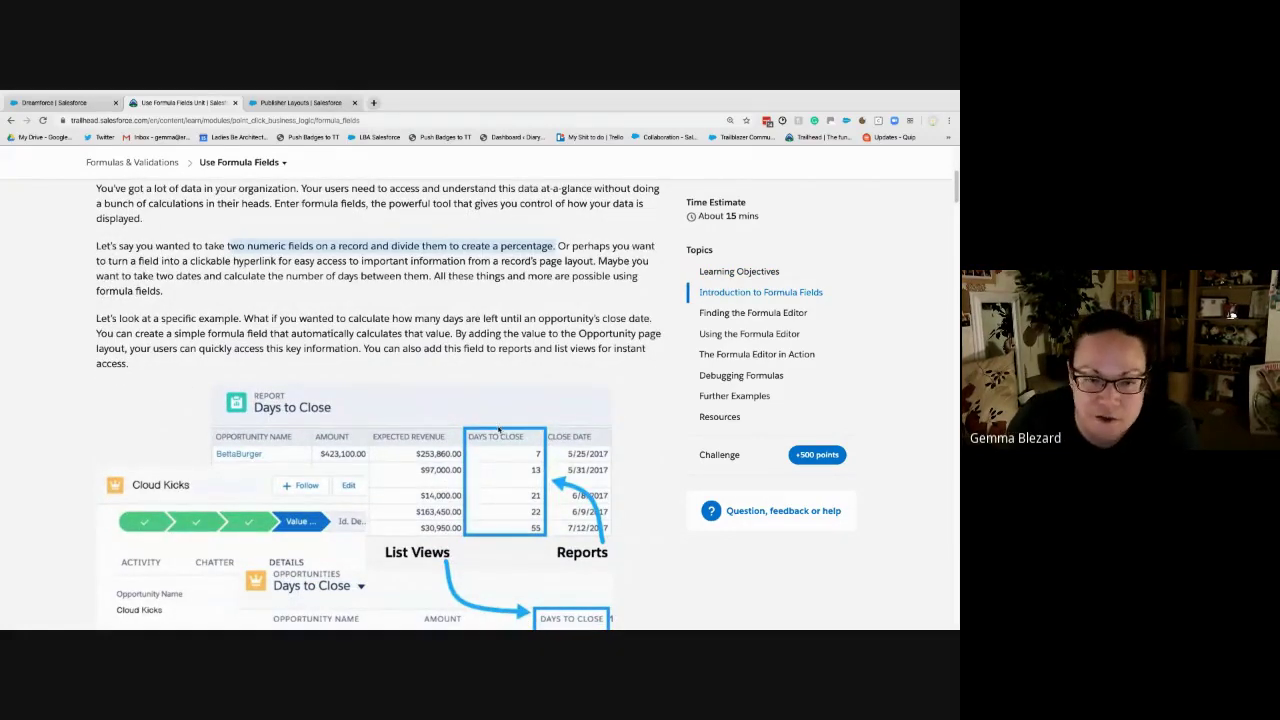
{"action": "scroll", "coordinate": [529, 398], "scroll_direction": "down", "scroll_amount": 2}
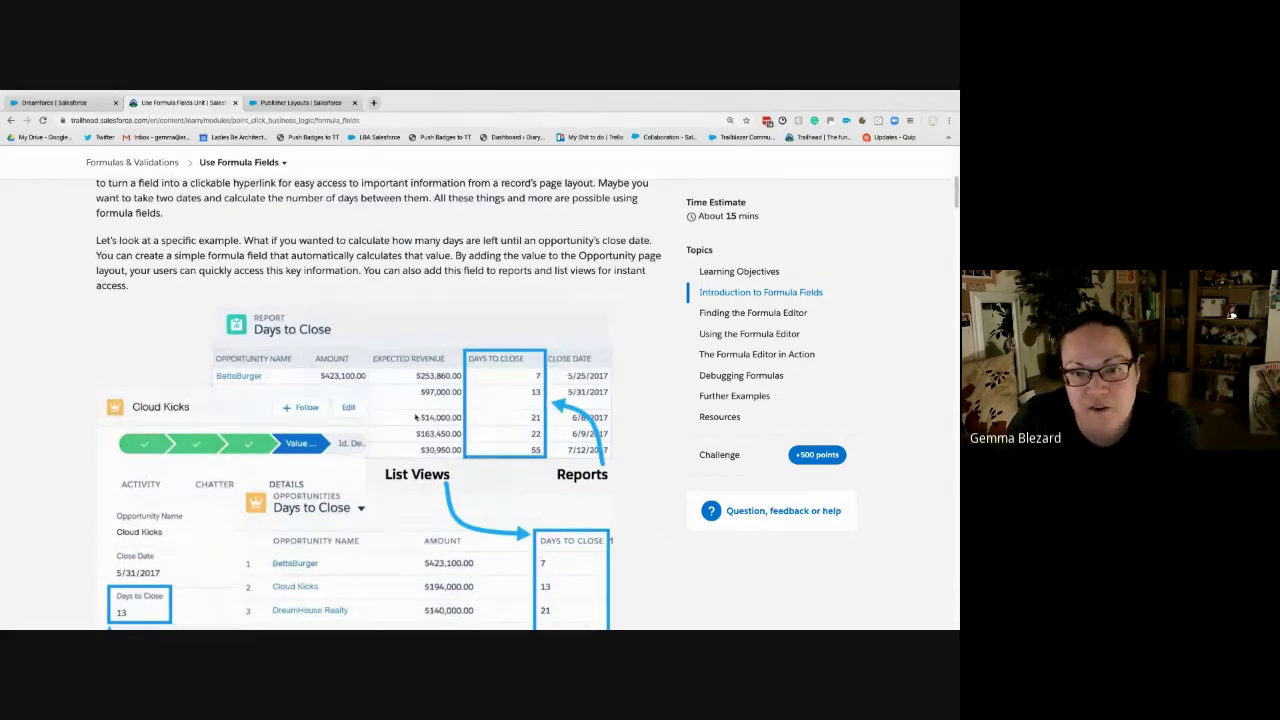
{"action": "scroll", "coordinate": [379, 437], "scroll_direction": "down", "scroll_amount": 8}
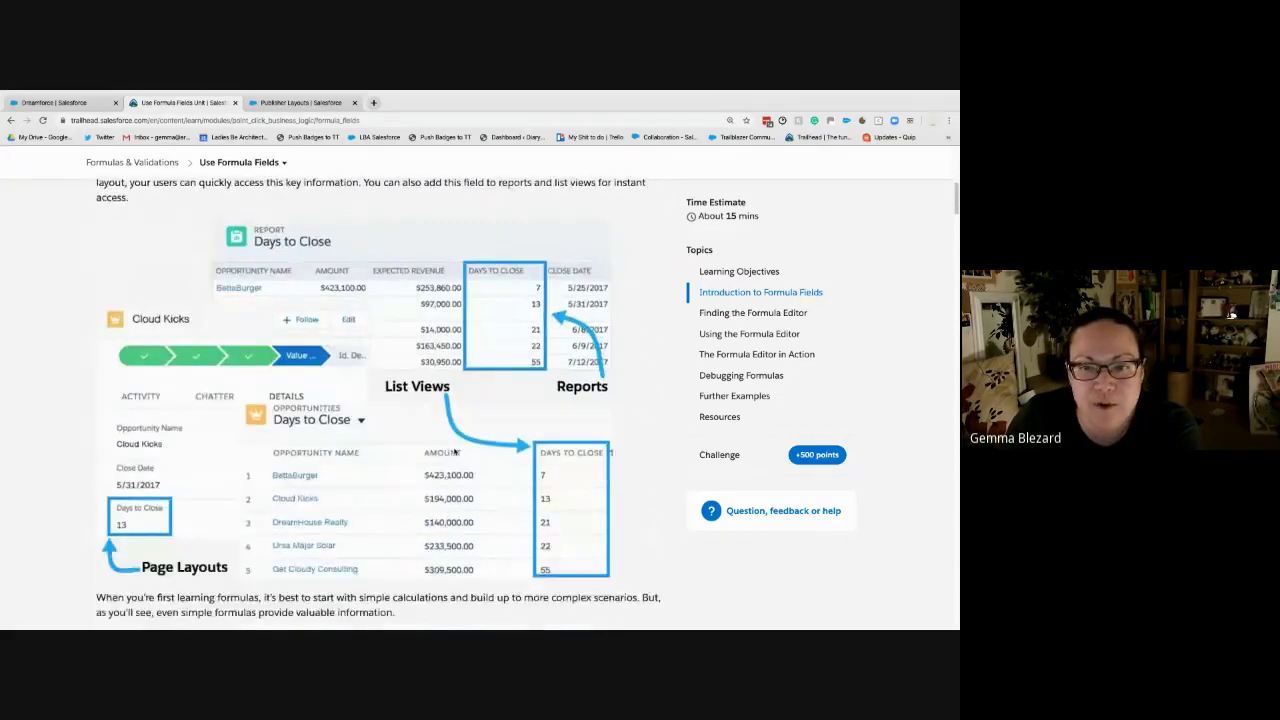
{"action": "scroll", "coordinate": [390, 487], "scroll_direction": "down", "scroll_amount": 6}
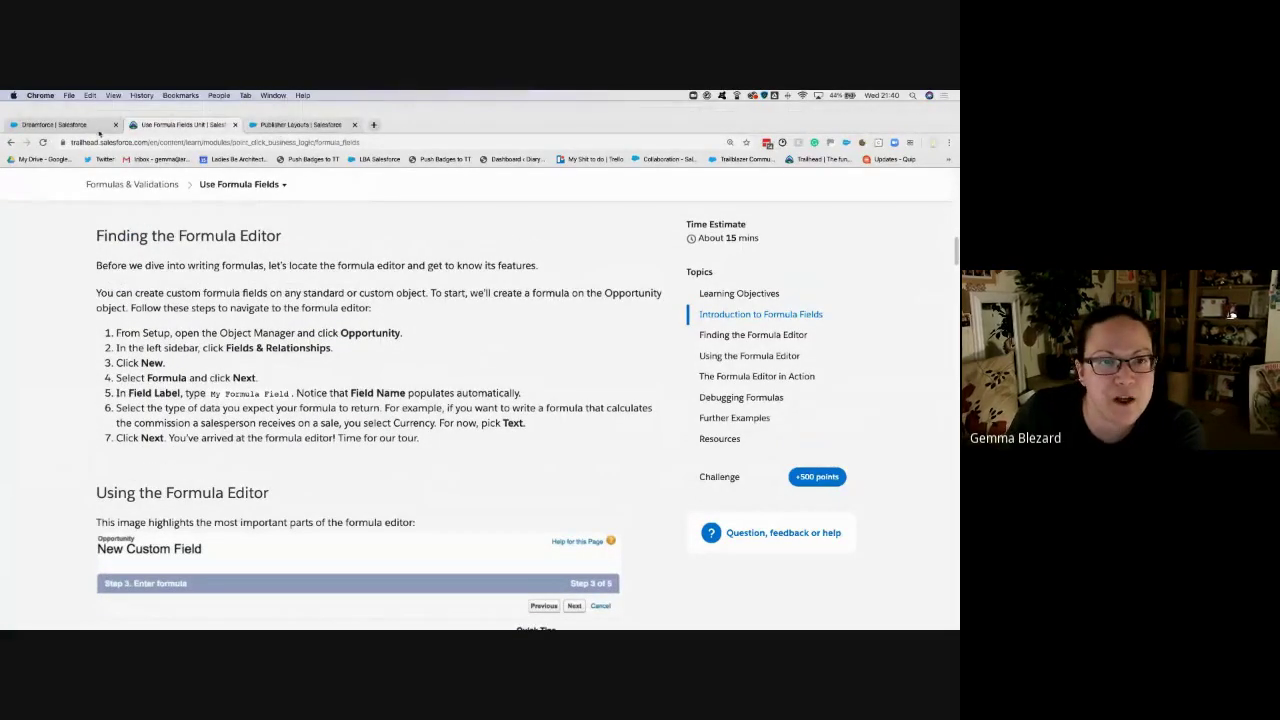
- Open Setup from the Dreamforce campaign page, close the Publisher Layouts page and place Setup directly beside the Trailhead unit
{"action": "left_click_drag", "start_coordinate": [55, 124], "coordinate": [300, 124]}
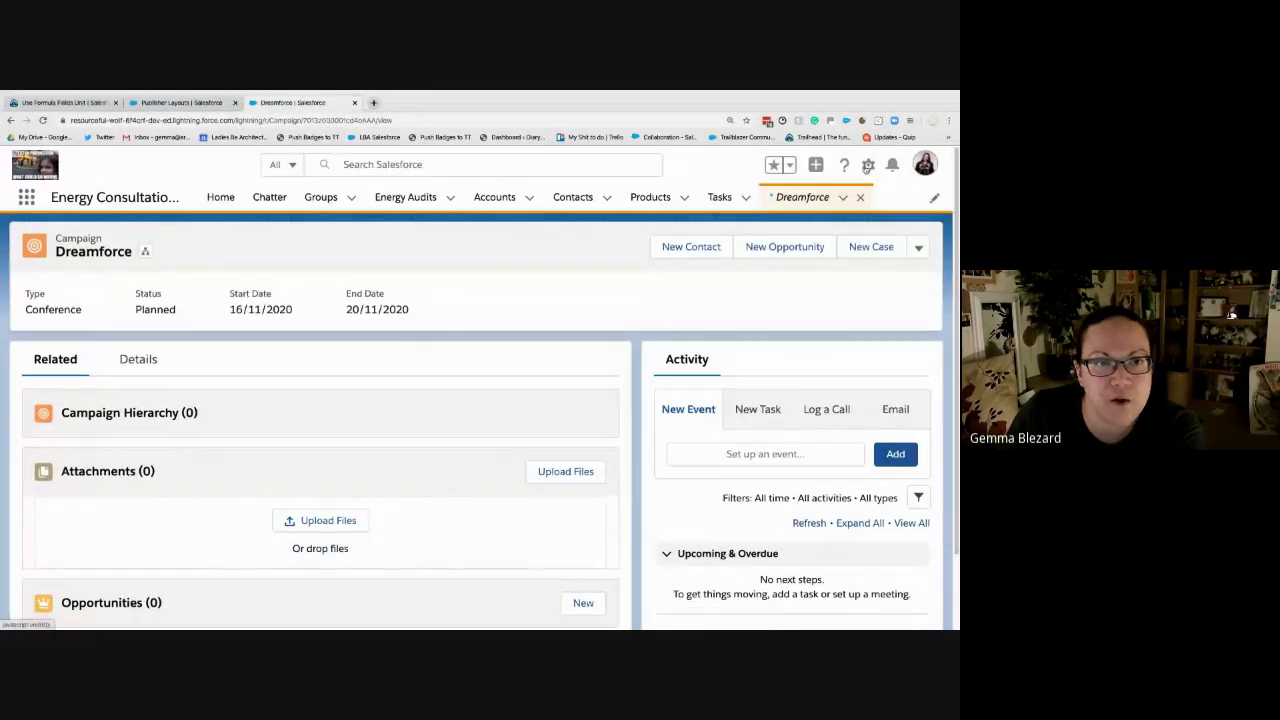
{"action": "left_click", "coordinate": [867, 167]}
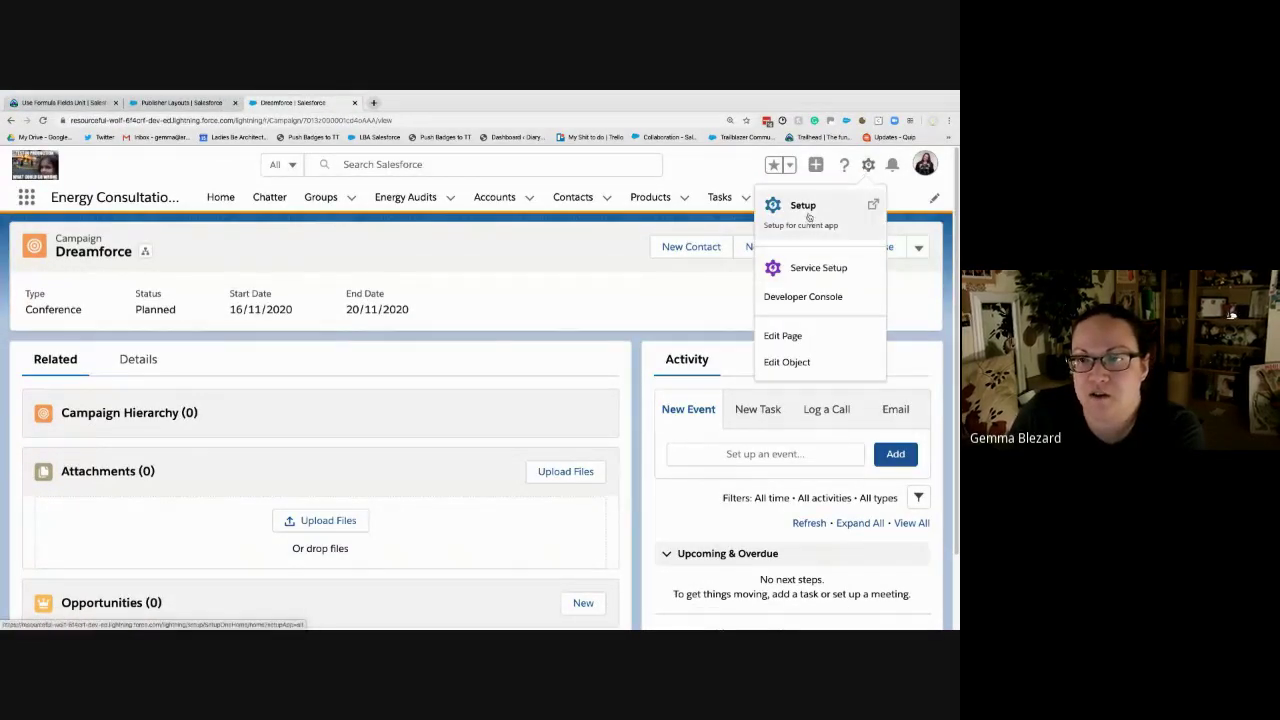
{"action": "left_click", "coordinate": [809, 214]}
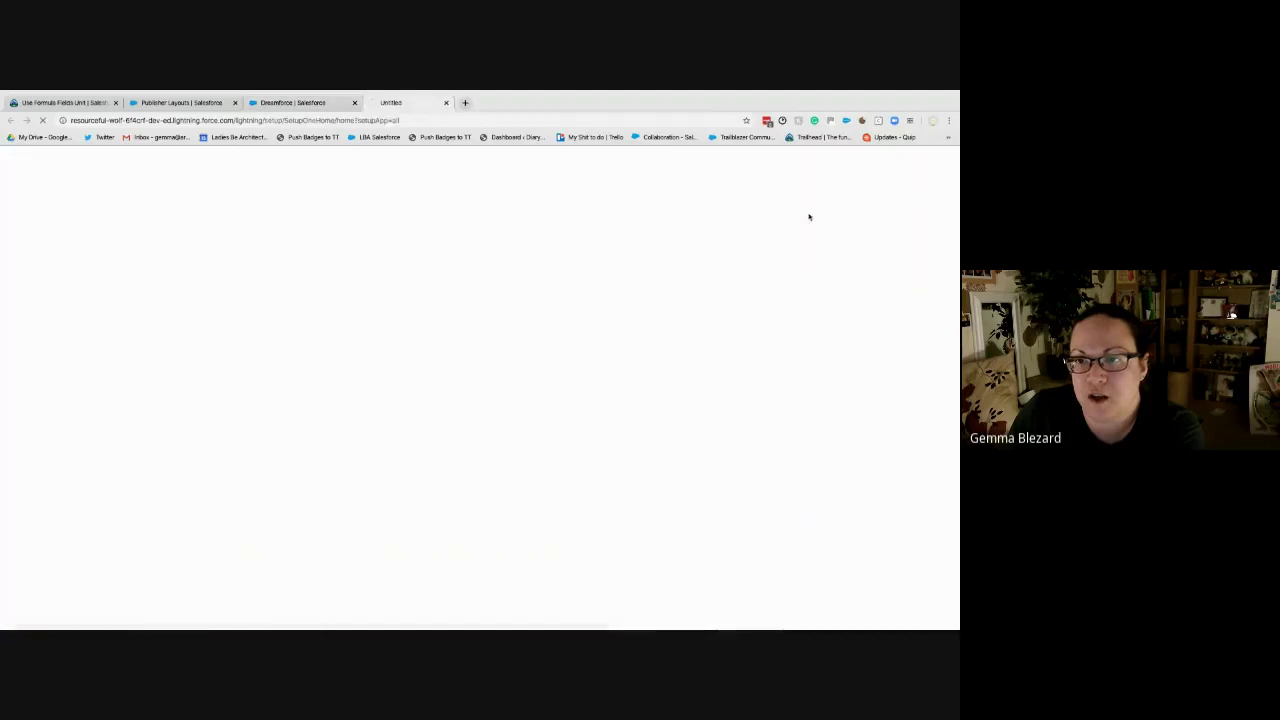
{"action": "left_click", "coordinate": [235, 104]}
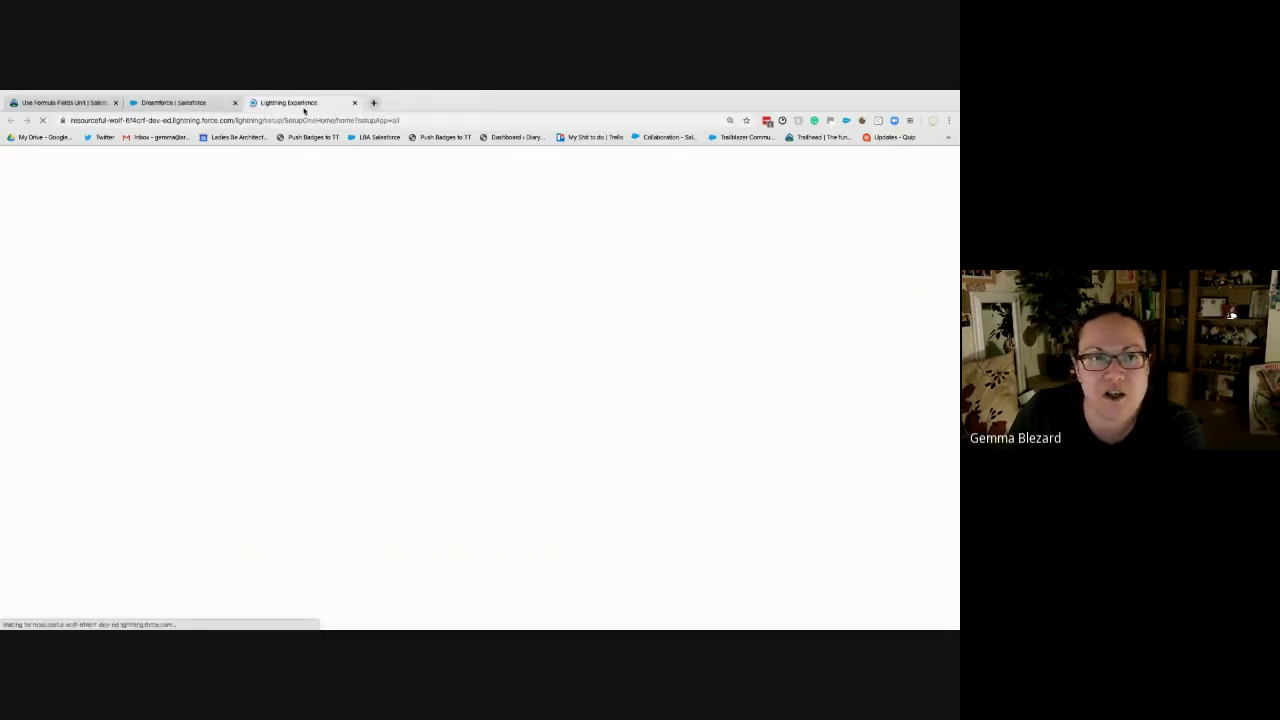
{"action": "left_click_drag", "start_coordinate": [305, 106], "coordinate": [177, 118]}
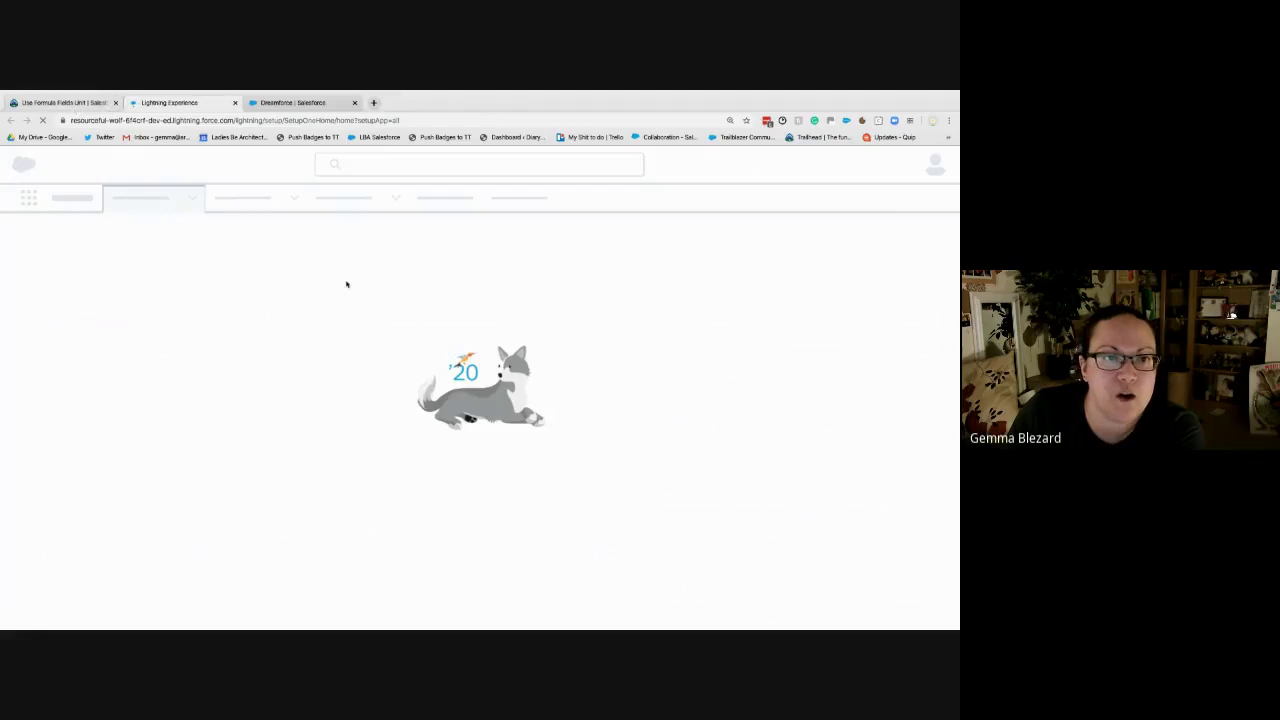
- Check the unit's instructions, filter Object Manager by "opp" and open the Opportunity object's Fields & Relationships
{"action": "key", "text": "ctrl+shift+Tab"}
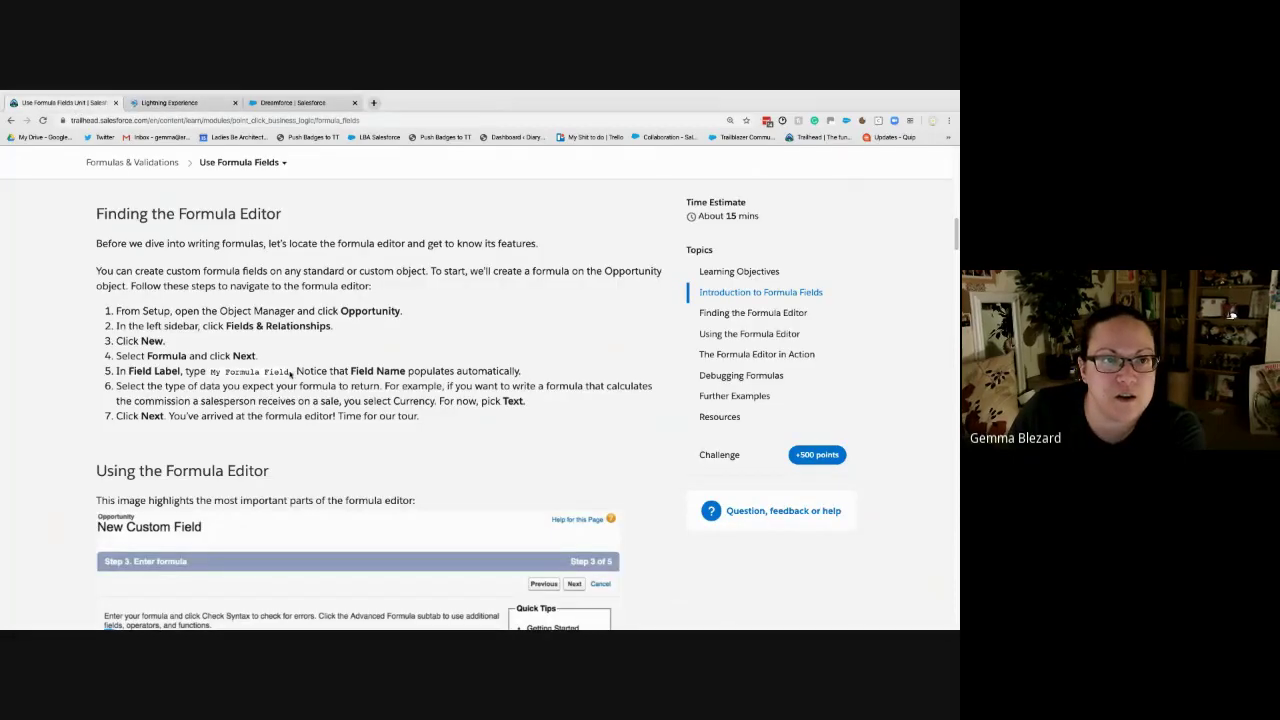
{"action": "left_click", "coordinate": [206, 103]}
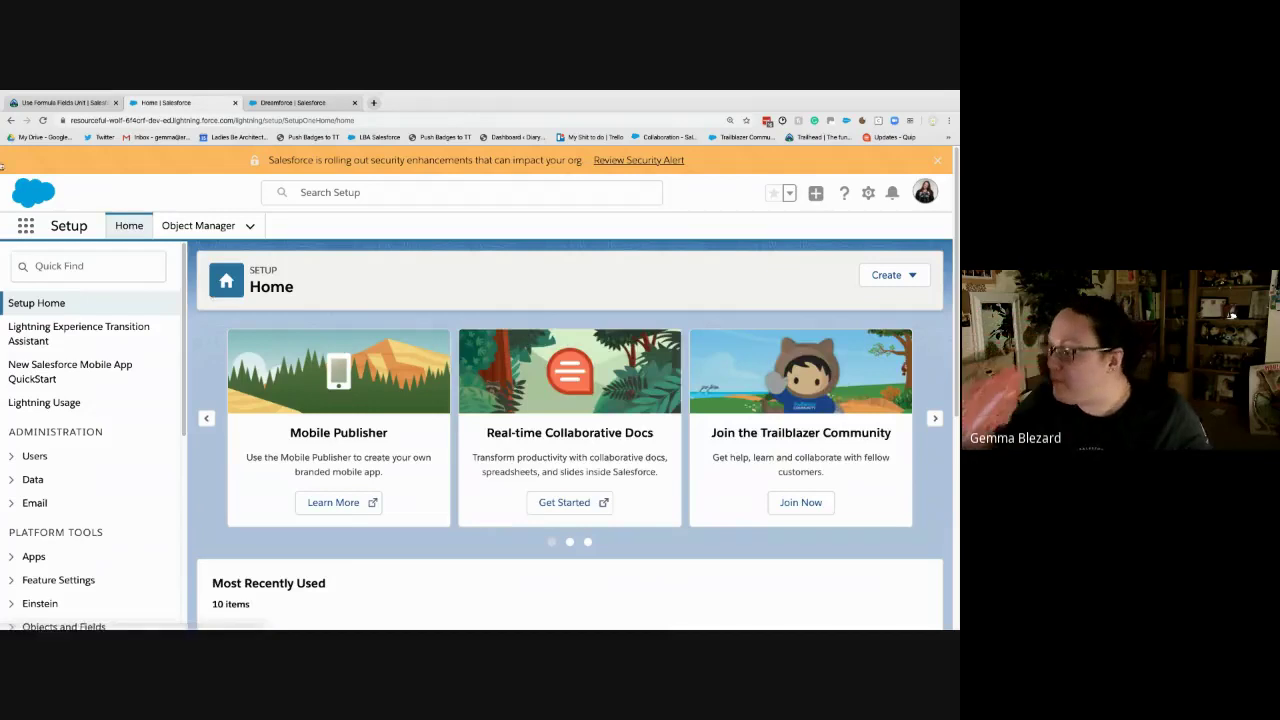
{"action": "left_click", "coordinate": [198, 225]}
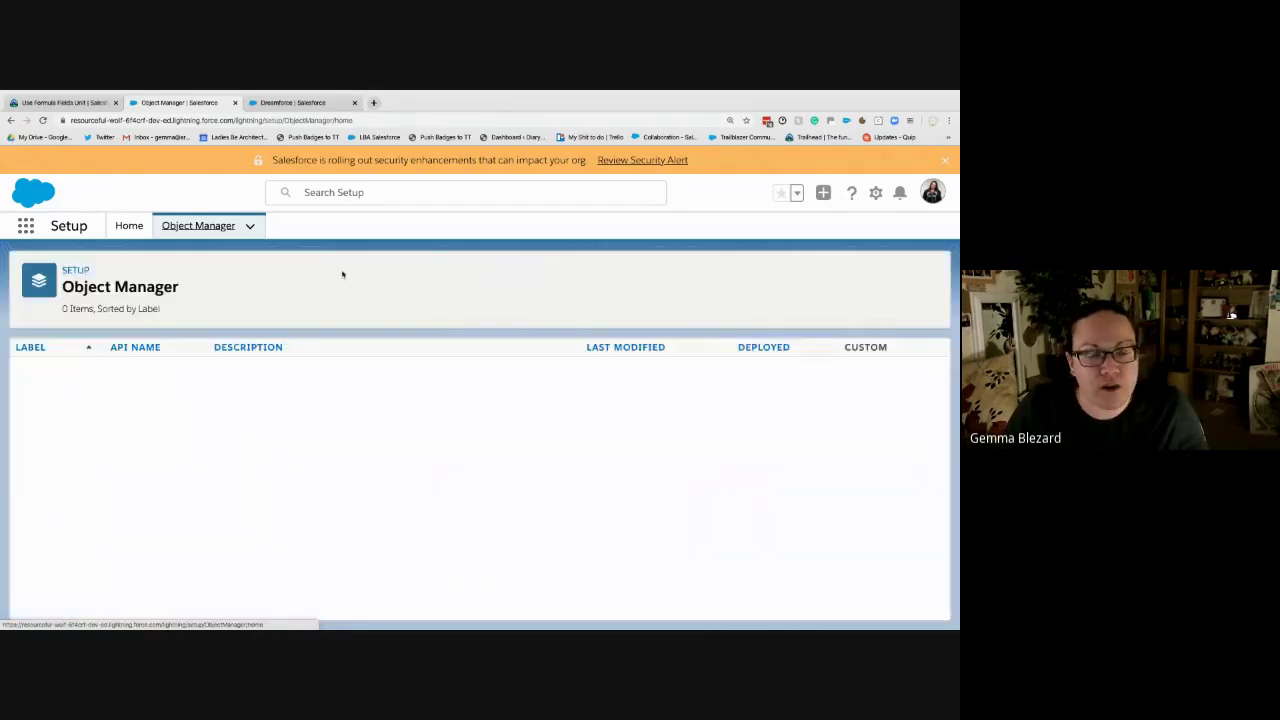
{"action": "left_click", "coordinate": [690, 278]}
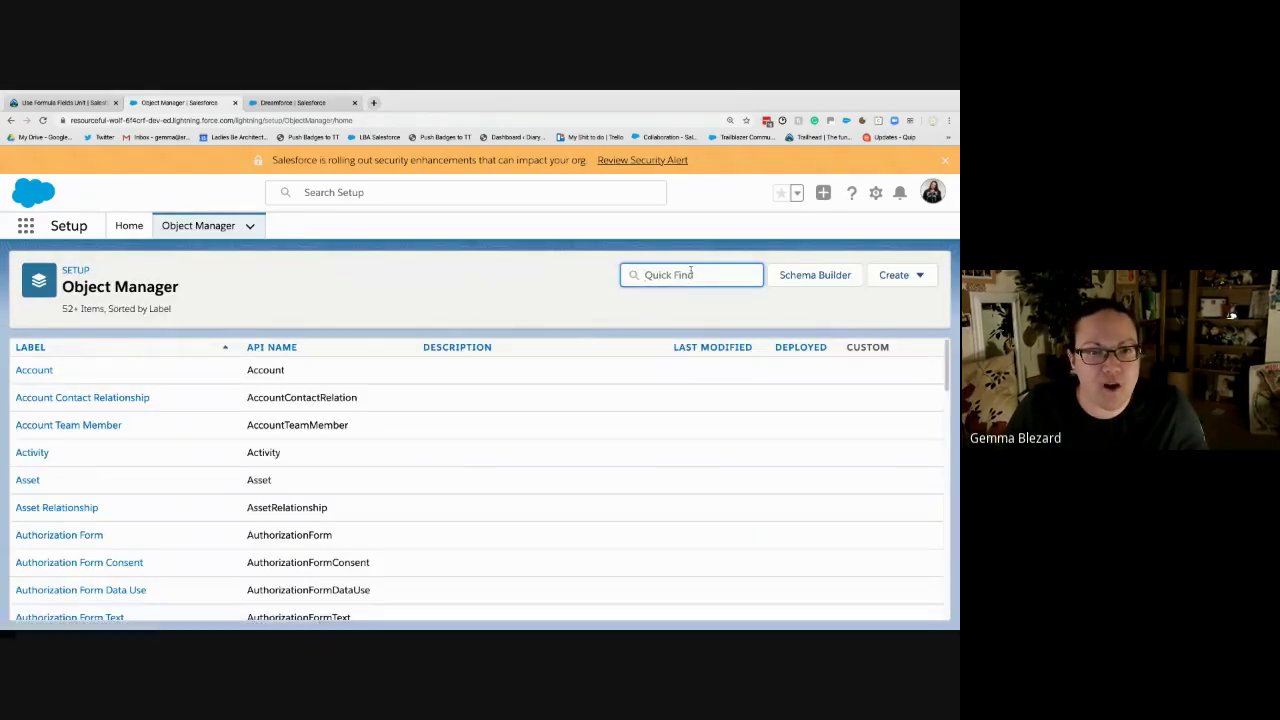
{"action": "type", "text": "opp"}
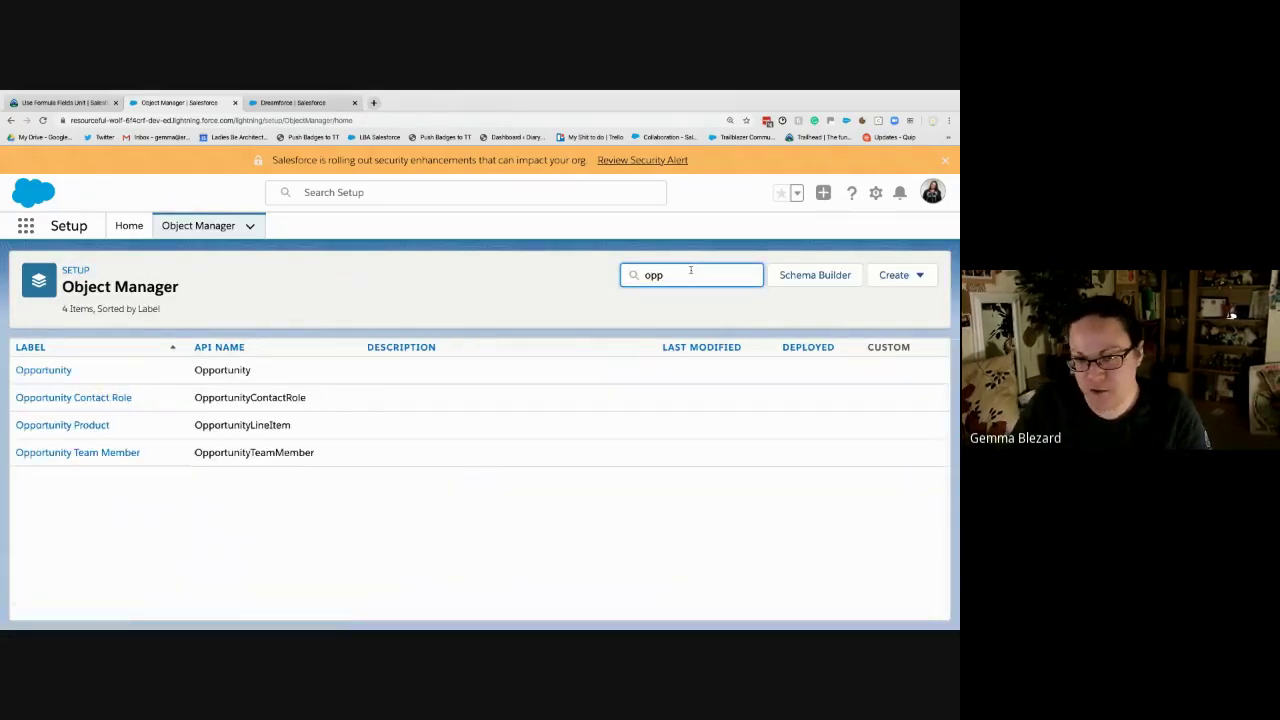
{"action": "left_click", "coordinate": [45, 371]}
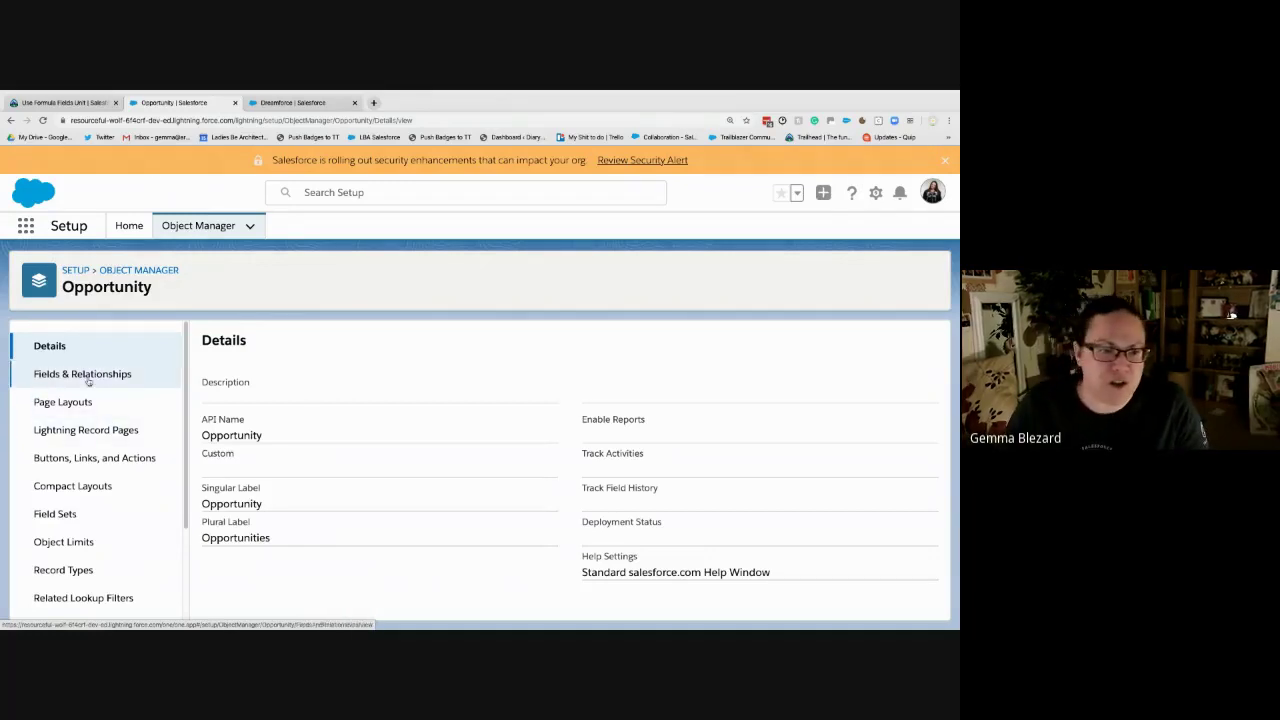
{"action": "left_click", "coordinate": [88, 382]}
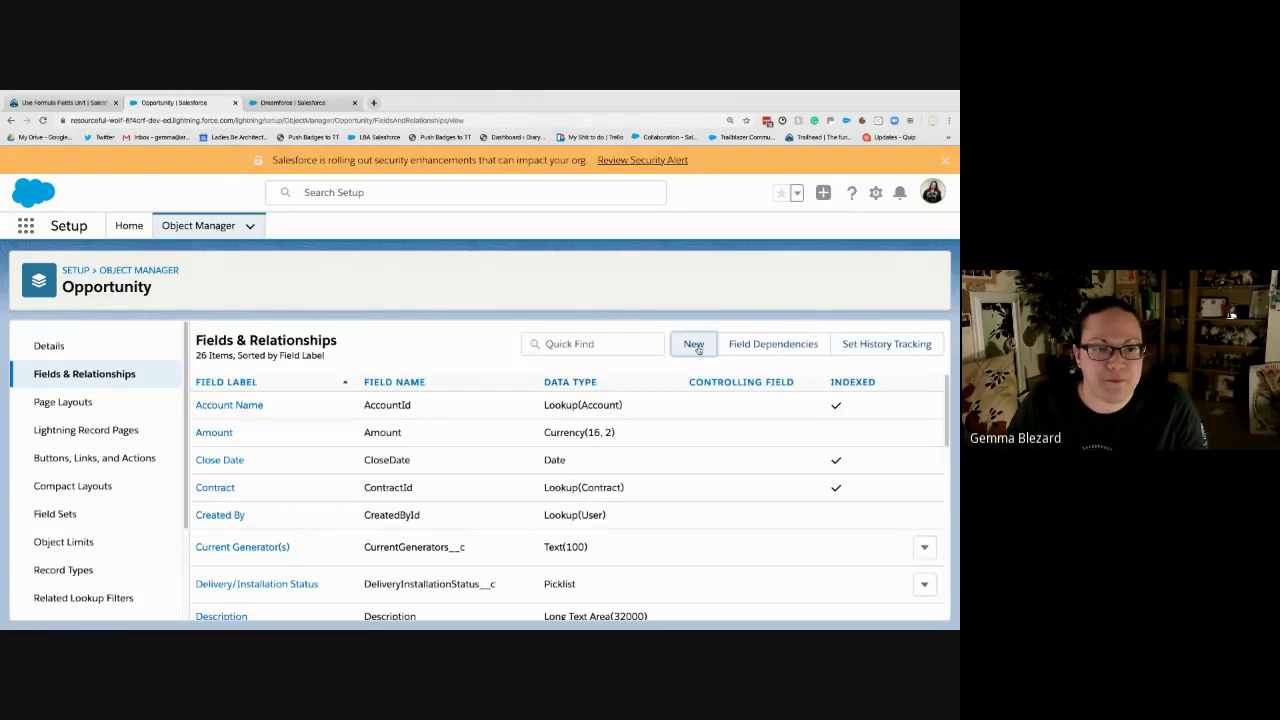
- Start a new custom field on Opportunity with the Formula data type and proceed to choosing the output type
{"action": "left_click", "coordinate": [694, 344]}
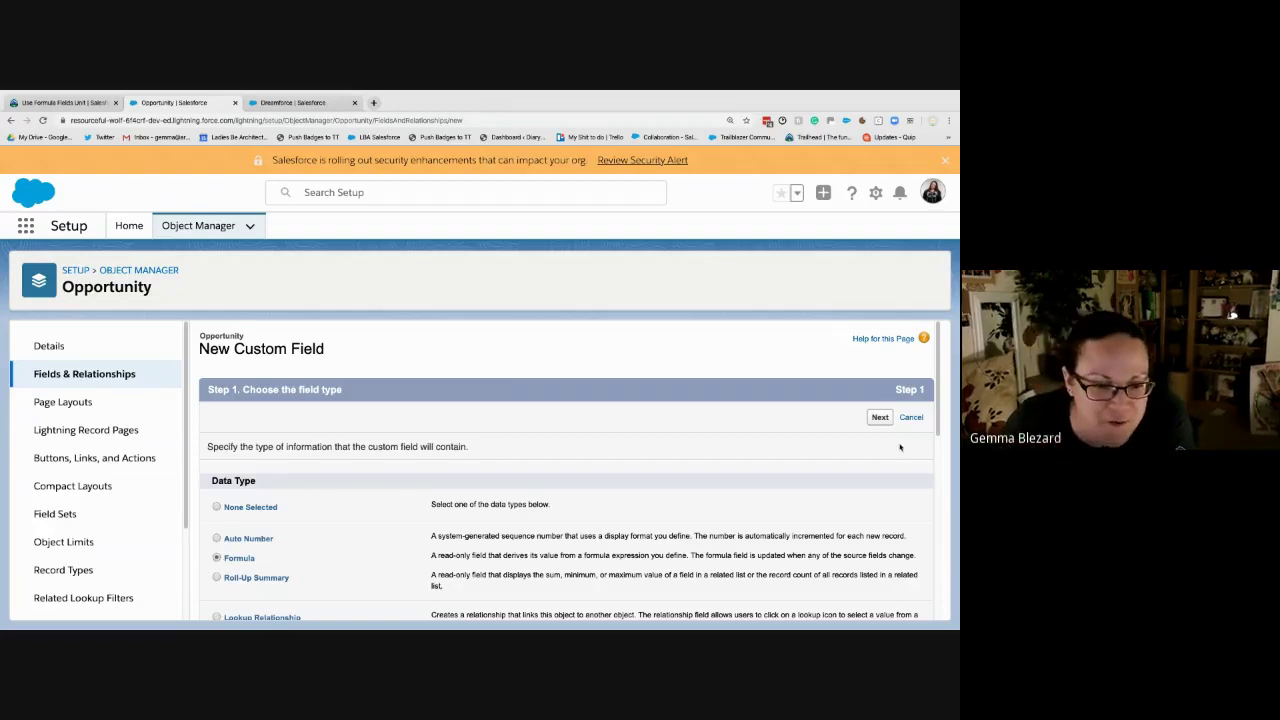
{"action": "scroll", "coordinate": [800, 440], "scroll_direction": "down", "scroll_amount": 1}
{"action": "left_click", "coordinate": [889, 404]}
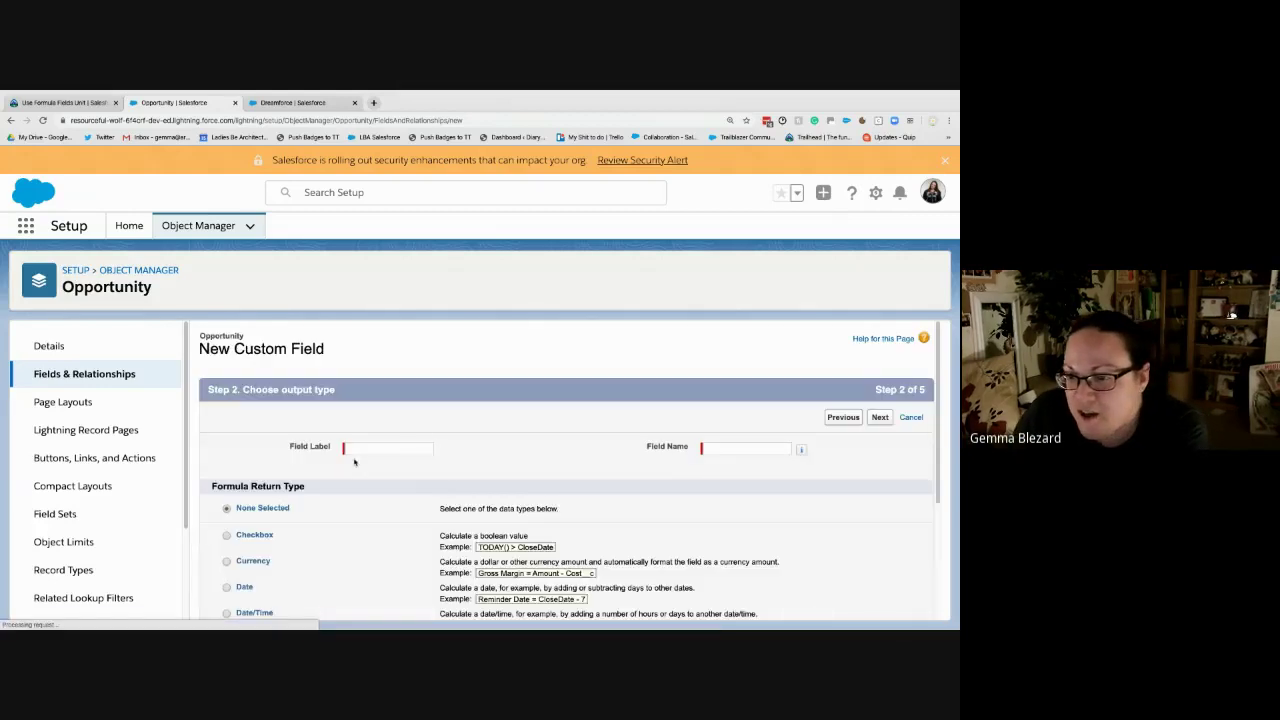
- Check the required label in the Trailhead unit and set the new formula field's label to "My Formula Field"
{"action": "left_click", "coordinate": [372, 449]}
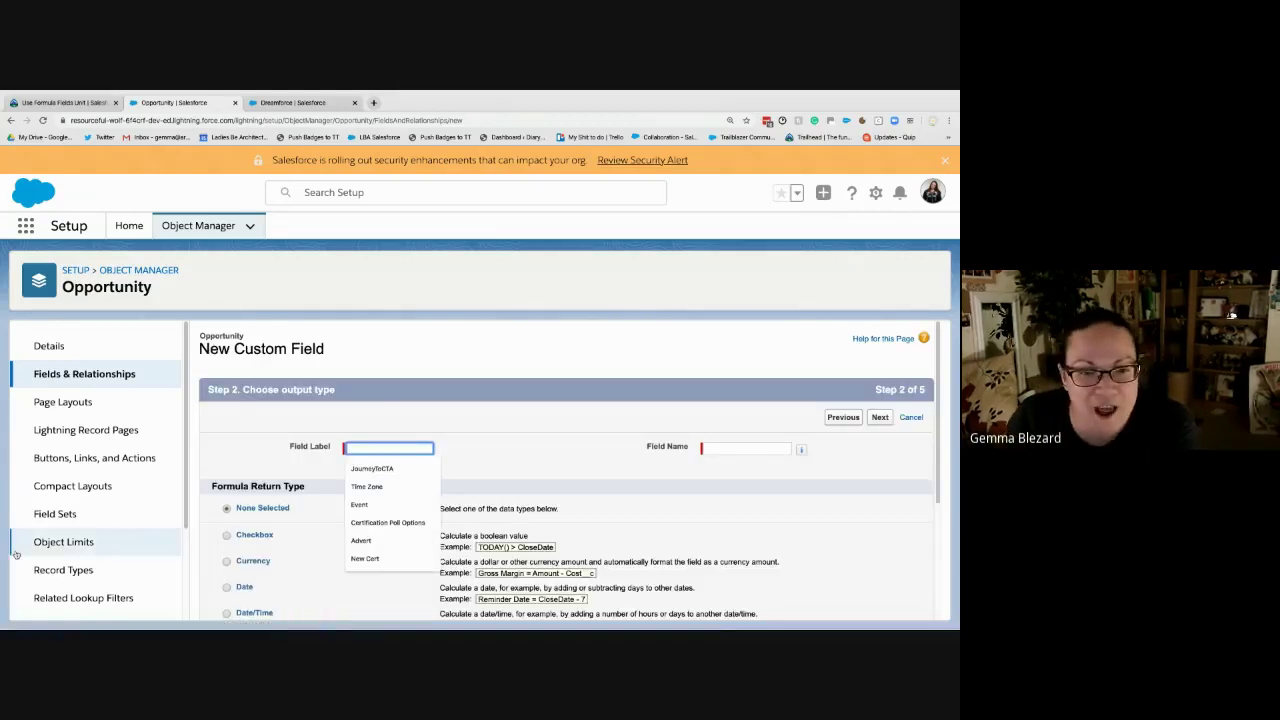
{"action": "left_click", "coordinate": [279, 418]}
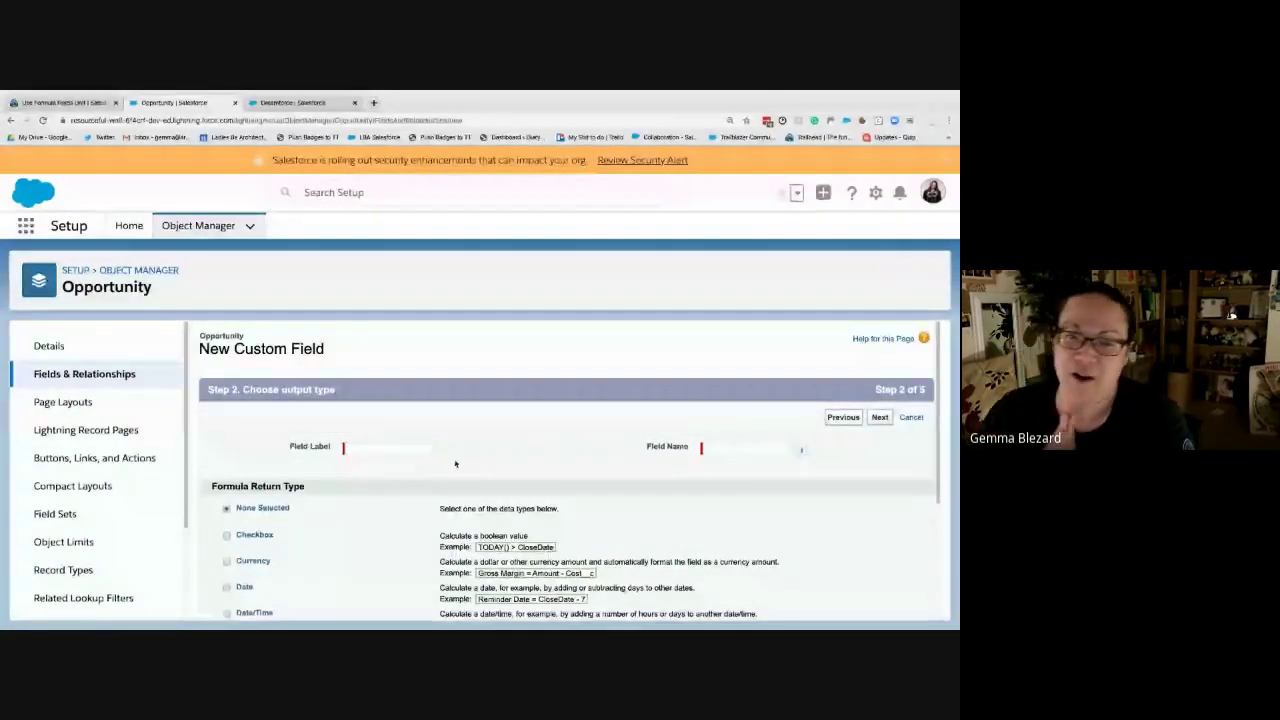
{"action": "left_click", "coordinate": [68, 103]}
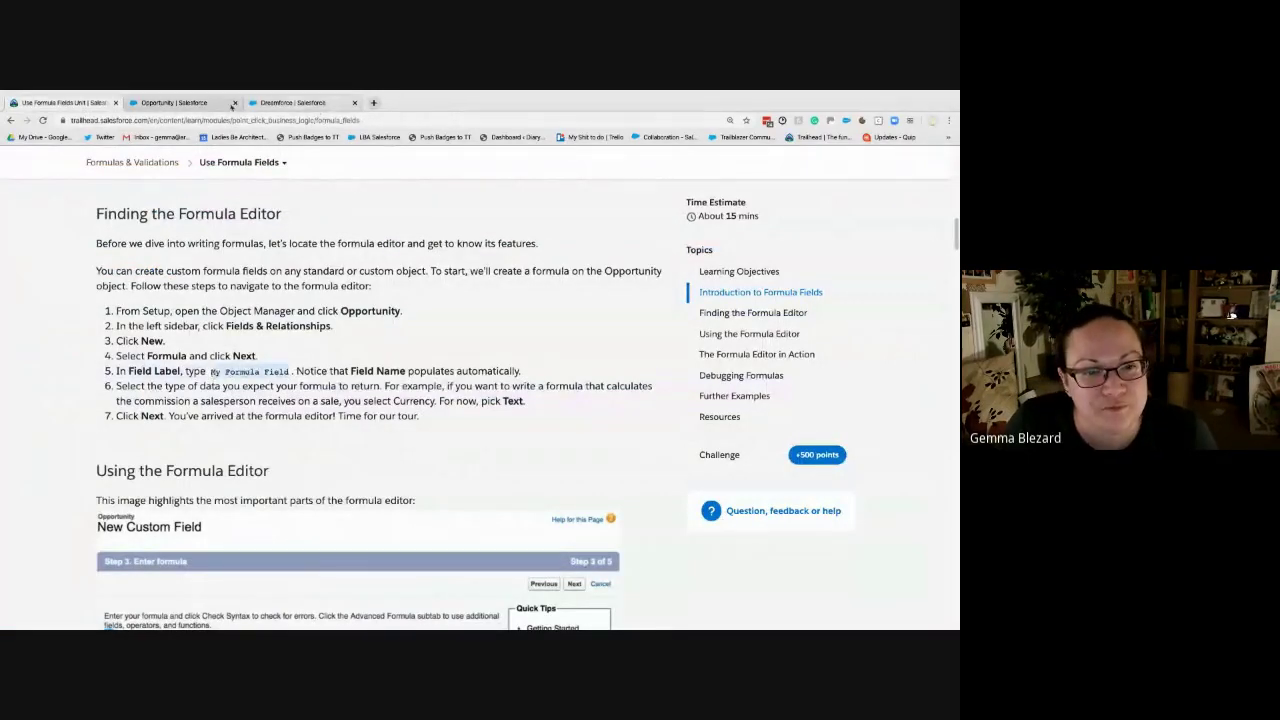
{"action": "left_click", "coordinate": [174, 102]}
{"action": "left_click", "coordinate": [370, 447]}
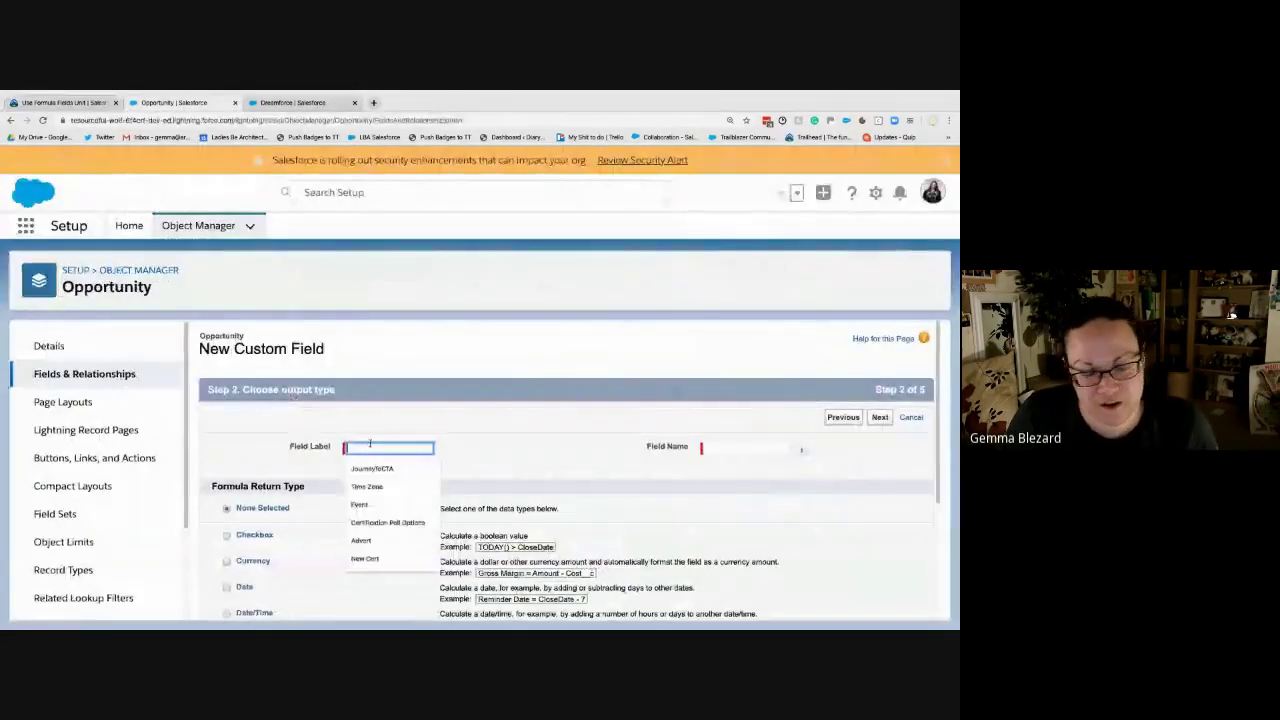
{"action": "type", "text": "My Formula Field"}
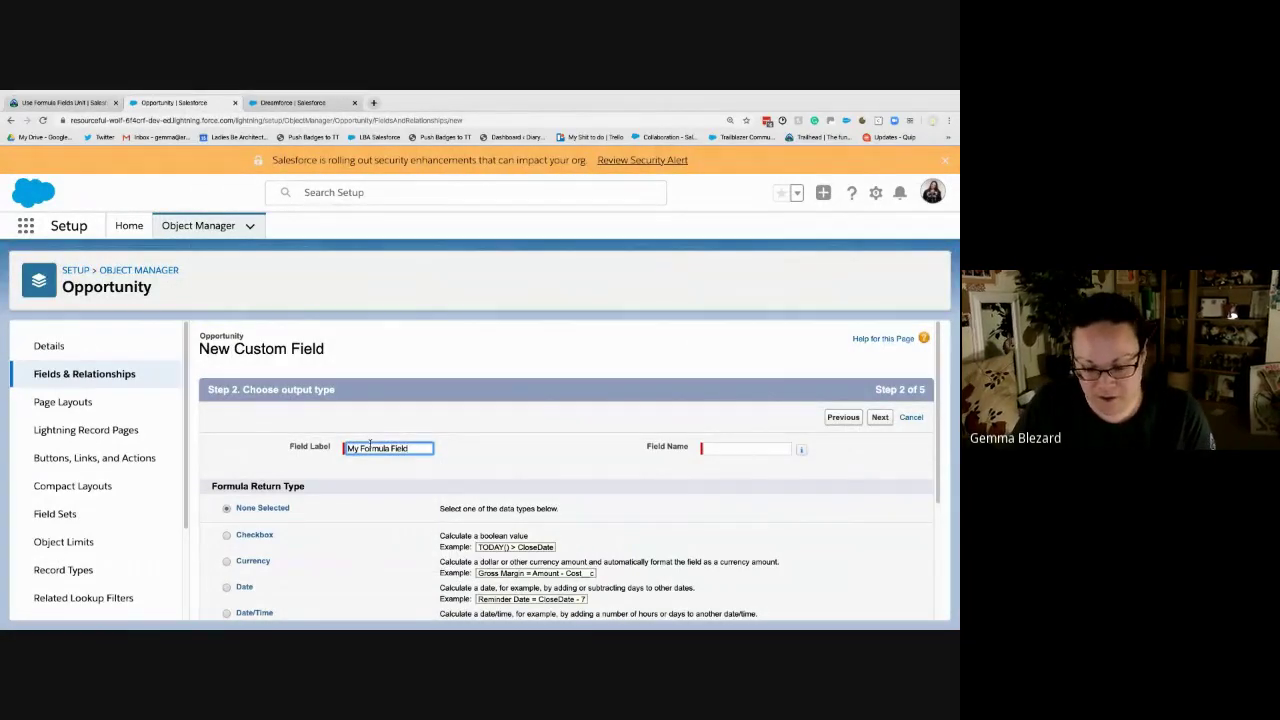
{"action": "key", "text": "Tab"}
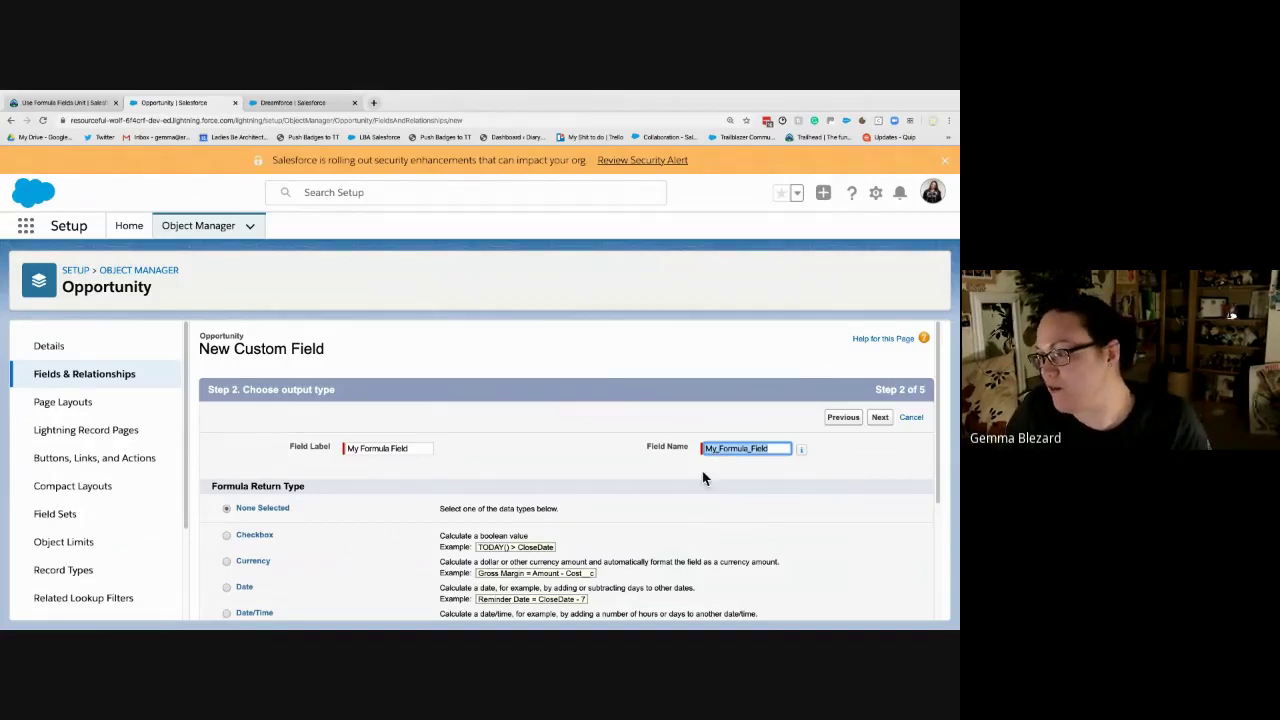
{"action": "left_click", "coordinate": [590, 458]}
- Examine the available formula return types and compare them with the unit's formula editor instructions and annotated editor image
{"action": "scroll", "coordinate": [580, 465], "scroll_direction": "down", "scroll_amount": 1}
{"action": "scroll", "coordinate": [578, 474], "scroll_direction": "down", "scroll_amount": 1}
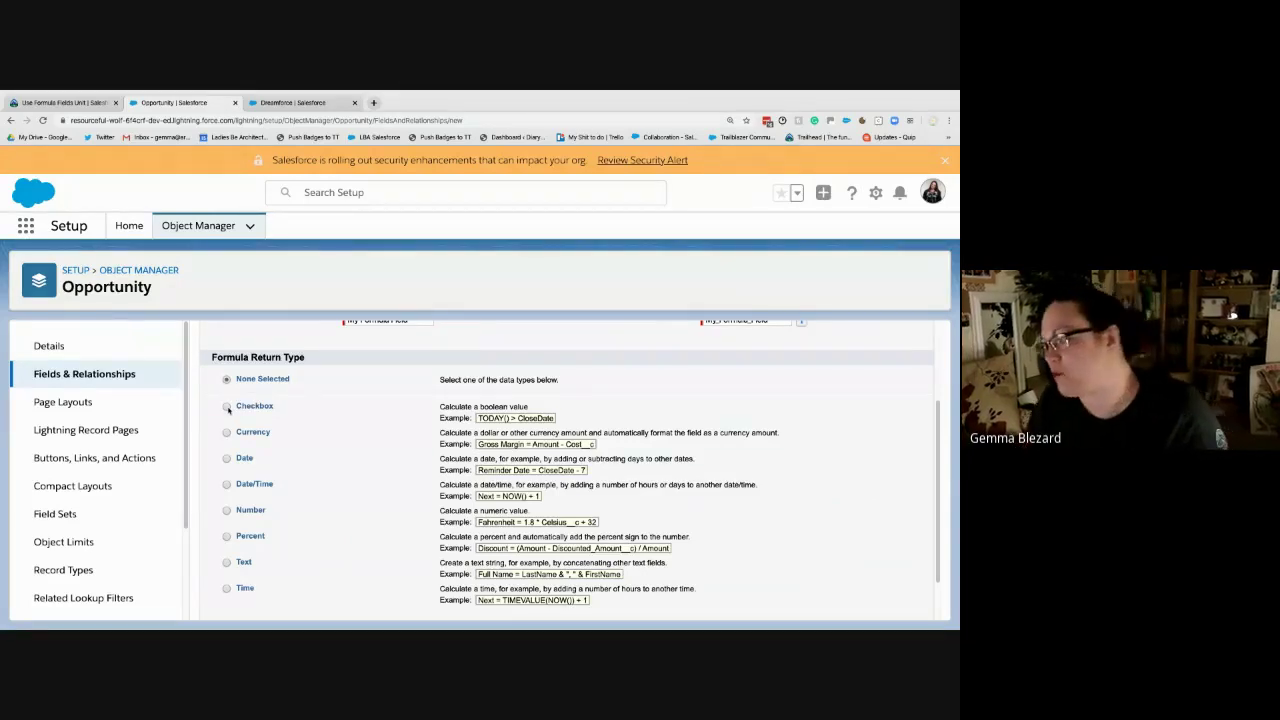
{"action": "left_click", "coordinate": [80, 106]}
{"action": "scroll", "coordinate": [257, 452], "scroll_direction": "down", "scroll_amount": 3}
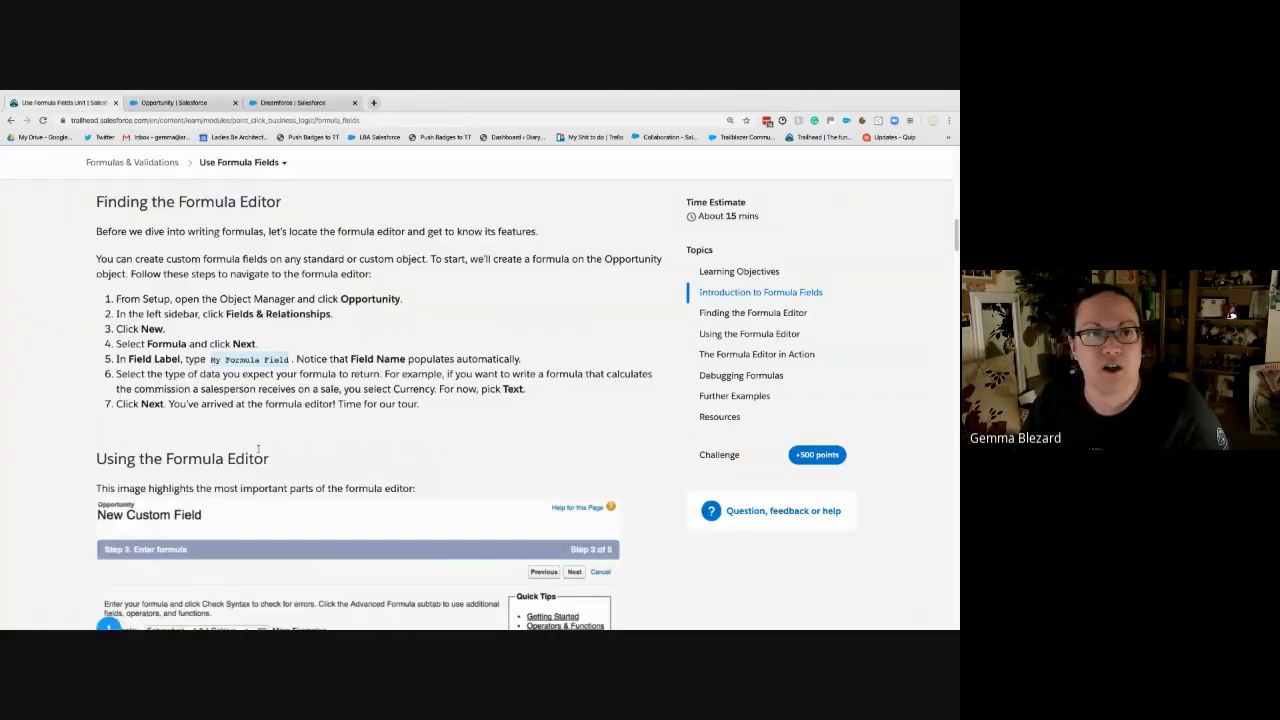
{"action": "scroll", "coordinate": [258, 452], "scroll_direction": "down", "scroll_amount": 4}
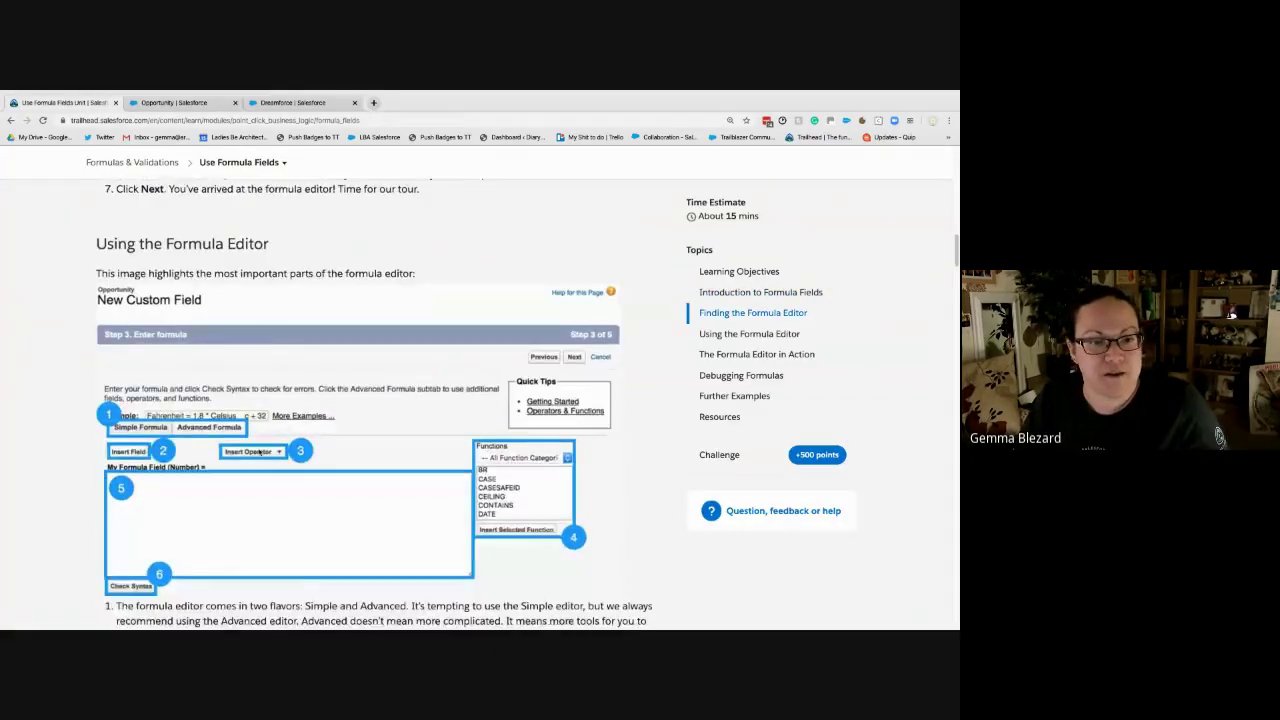
{"action": "left_click", "coordinate": [204, 104]}
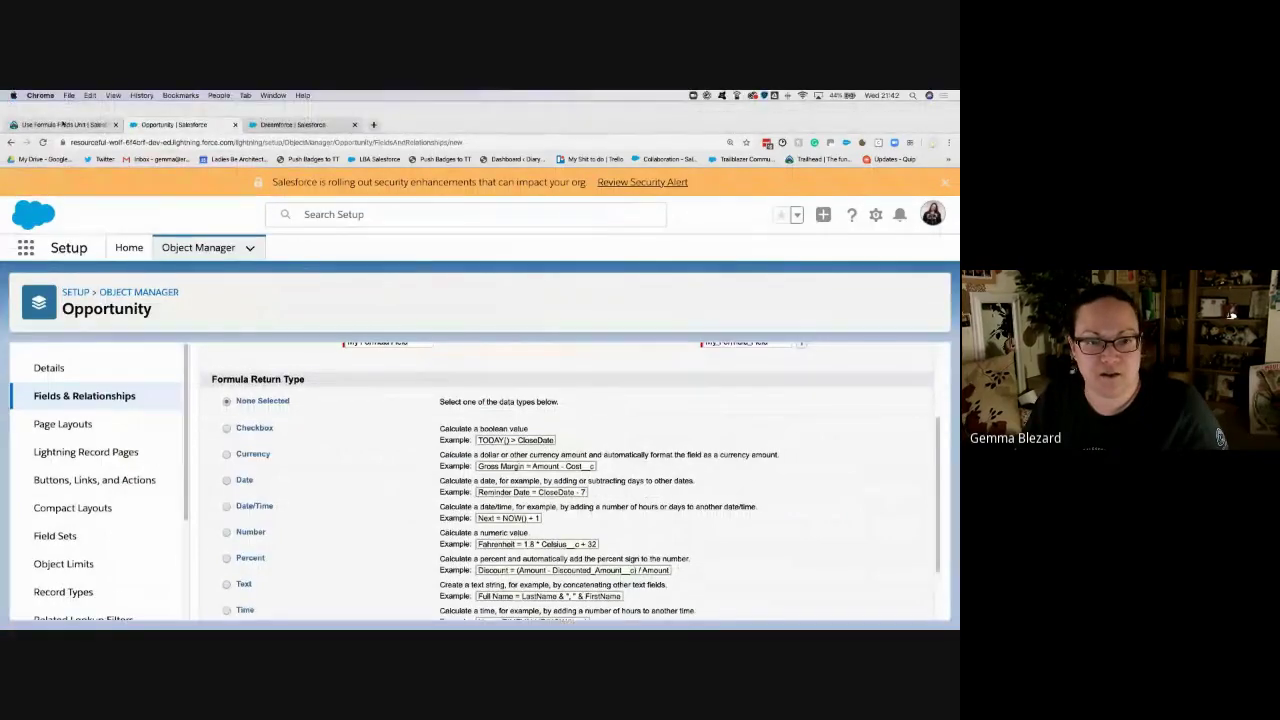
- Check the unit's return type instruction, set the formula return type to Text and proceed to the formula entry step
{"action": "left_click", "coordinate": [62, 125]}
{"action": "scroll", "coordinate": [459, 356], "scroll_direction": "up", "scroll_amount": 3}
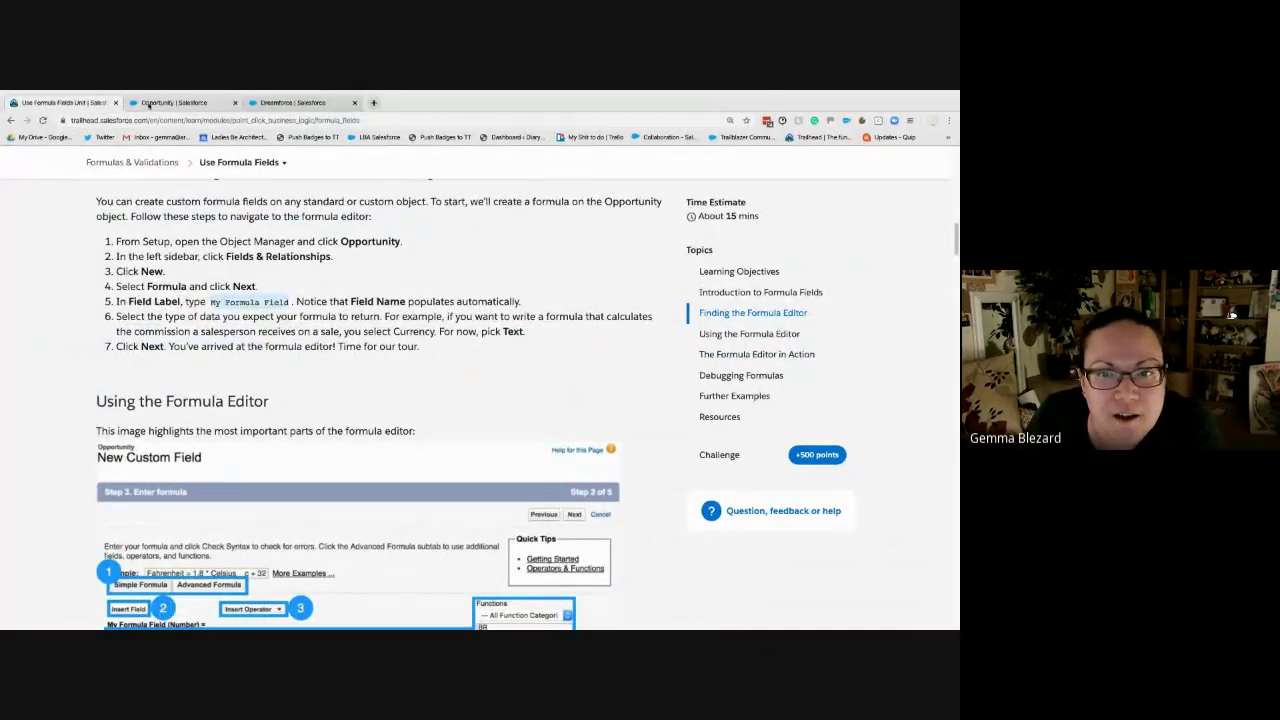
{"action": "key", "text": "ctrl+Tab"}
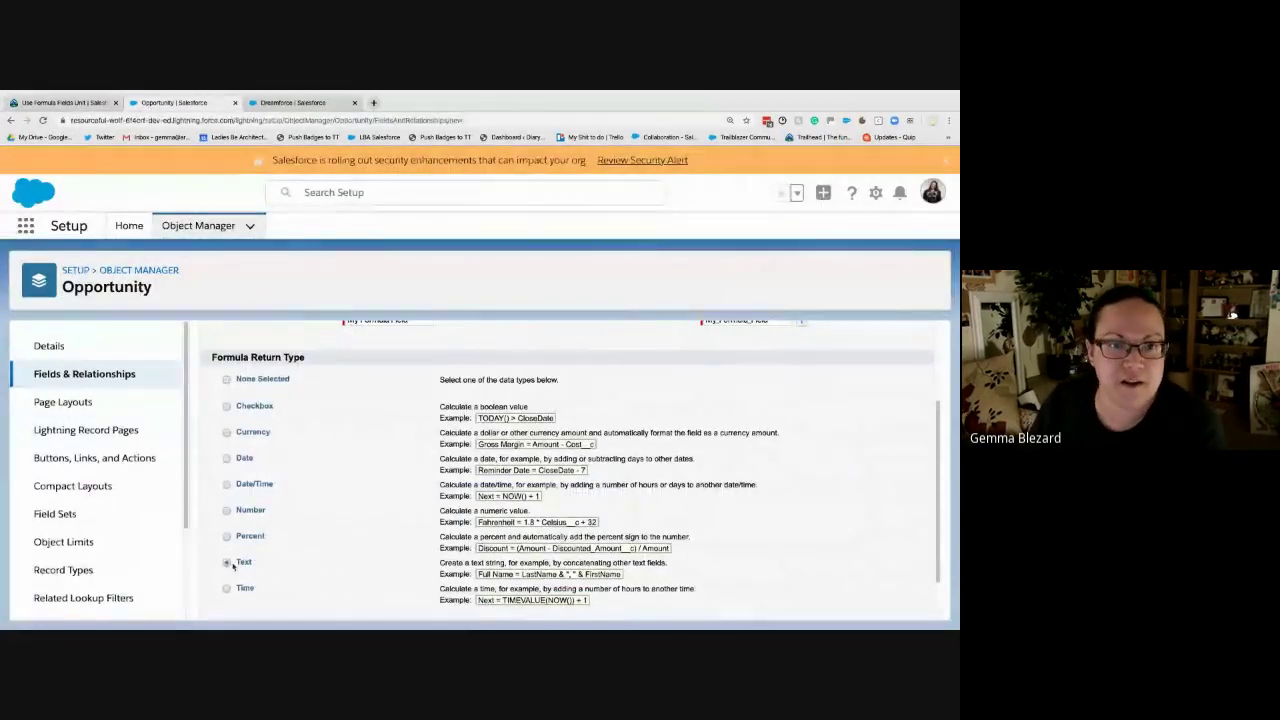
{"action": "scroll", "coordinate": [689, 513], "scroll_direction": "down", "scroll_amount": 1}
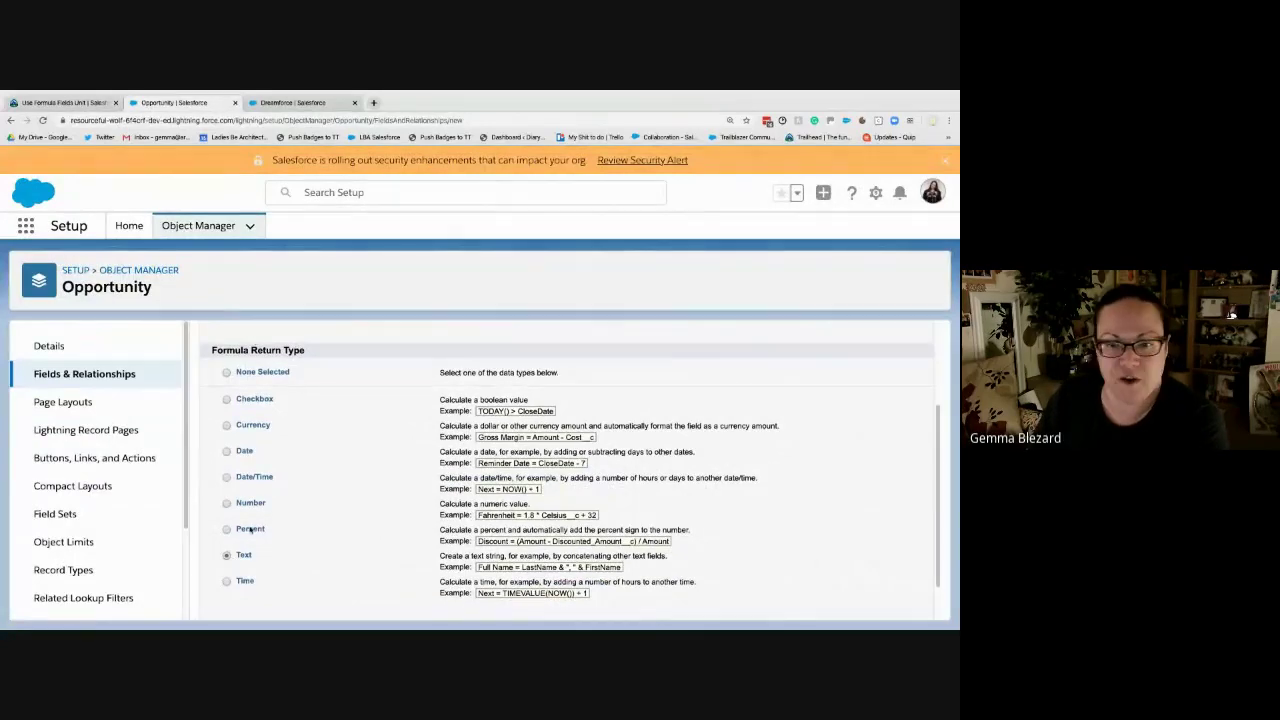
{"action": "scroll", "coordinate": [705, 498], "scroll_direction": "up", "scroll_amount": 2}
{"action": "left_click", "coordinate": [877, 380]}
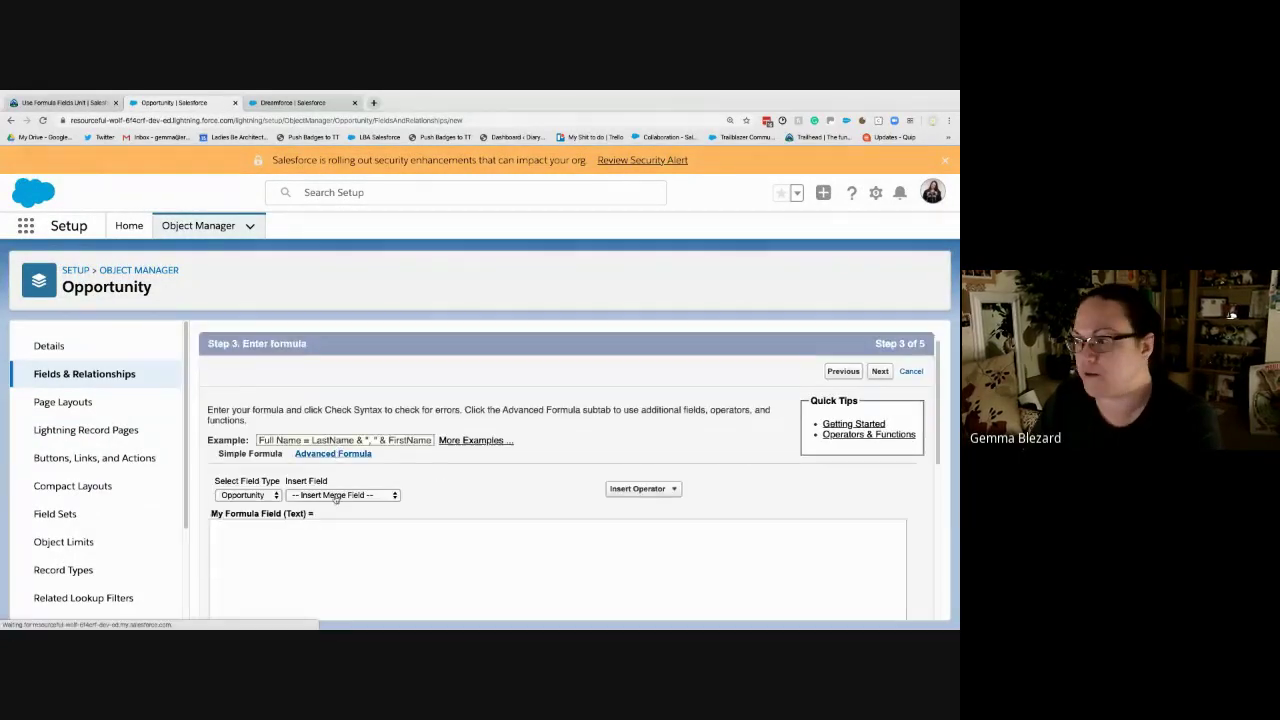
- Examine the empty formula editor and compare it with the Trailhead unit's annotated editor image and its notes on the Simple and Advanced editors
{"action": "scroll", "coordinate": [306, 502], "scroll_direction": "down", "scroll_amount": 3}
{"action": "scroll", "coordinate": [305, 500], "scroll_direction": "up", "scroll_amount": 2}
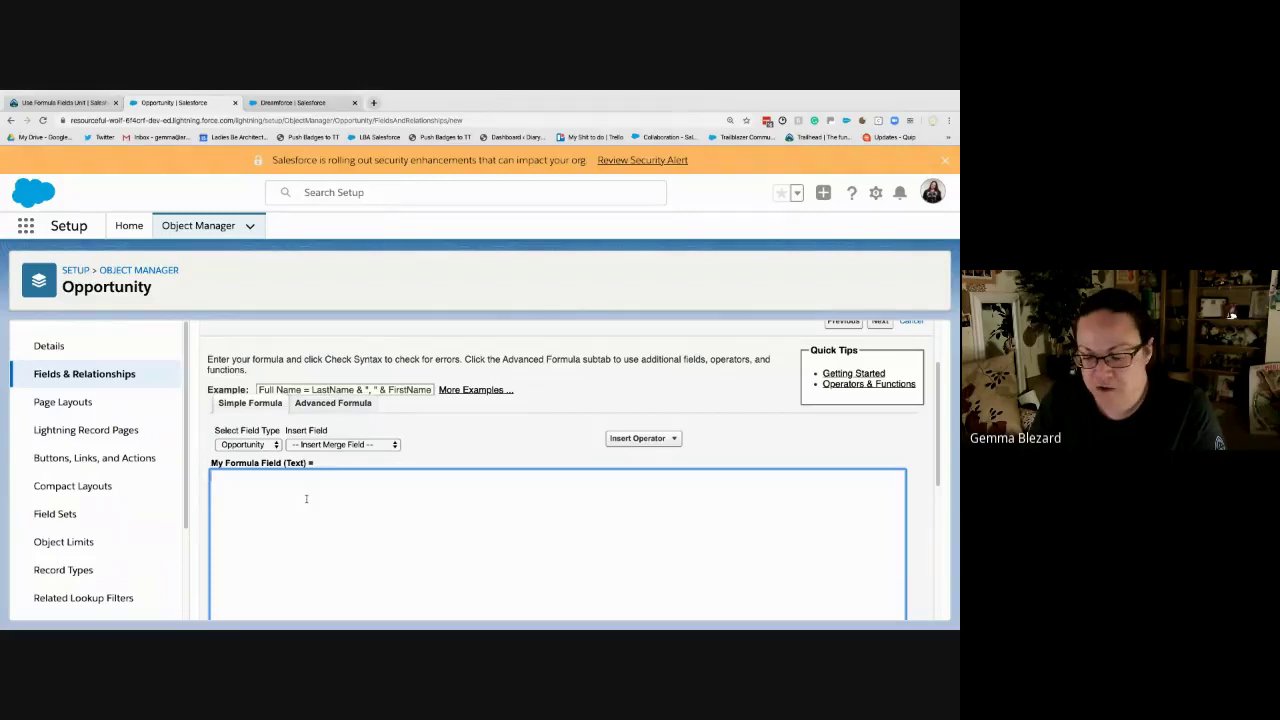
{"action": "key", "text": "ctrl+minus"}
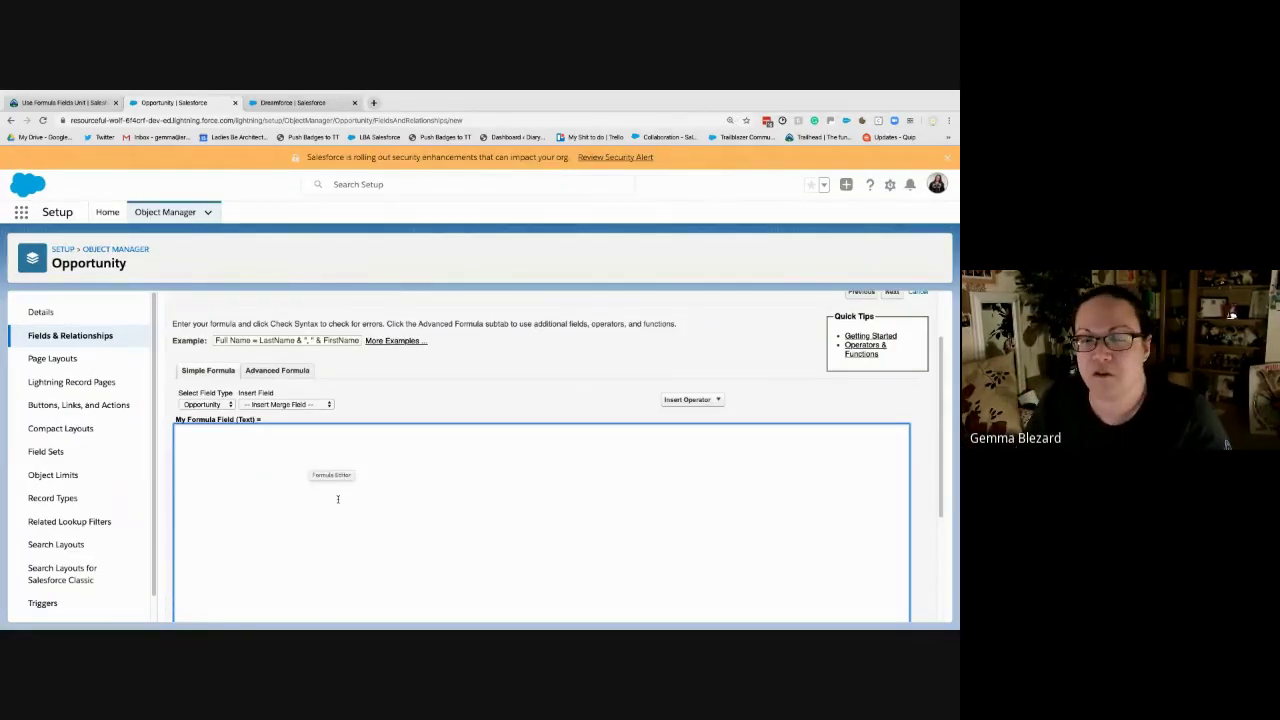
{"action": "scroll", "coordinate": [326, 496], "scroll_direction": "down", "scroll_amount": 1}
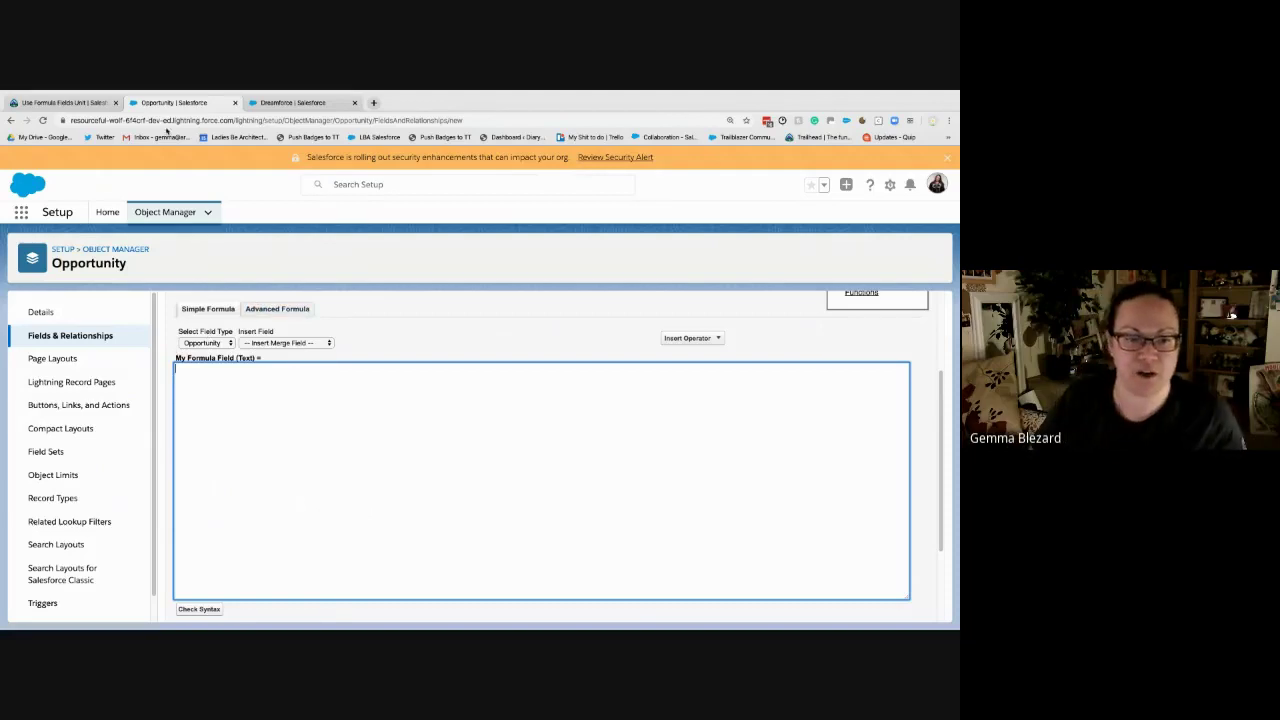
{"action": "left_click", "coordinate": [88, 106]}
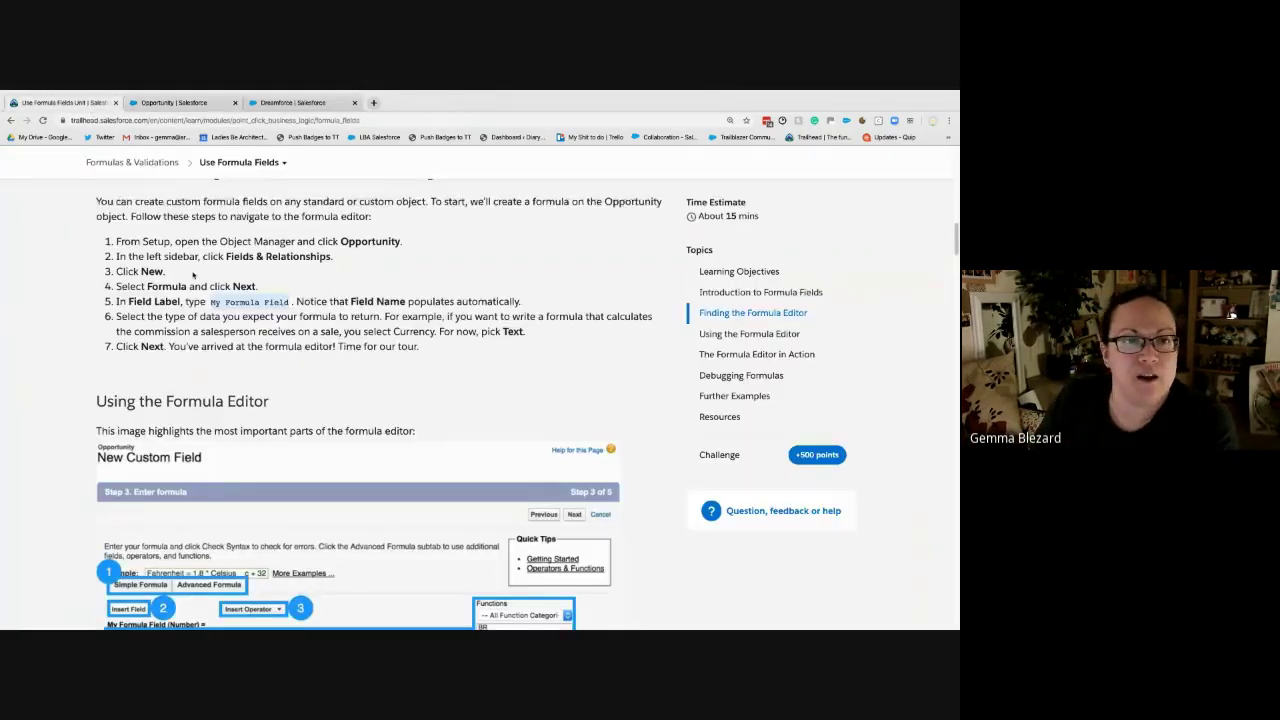
{"action": "scroll", "coordinate": [193, 276], "scroll_direction": "down", "scroll_amount": 5}
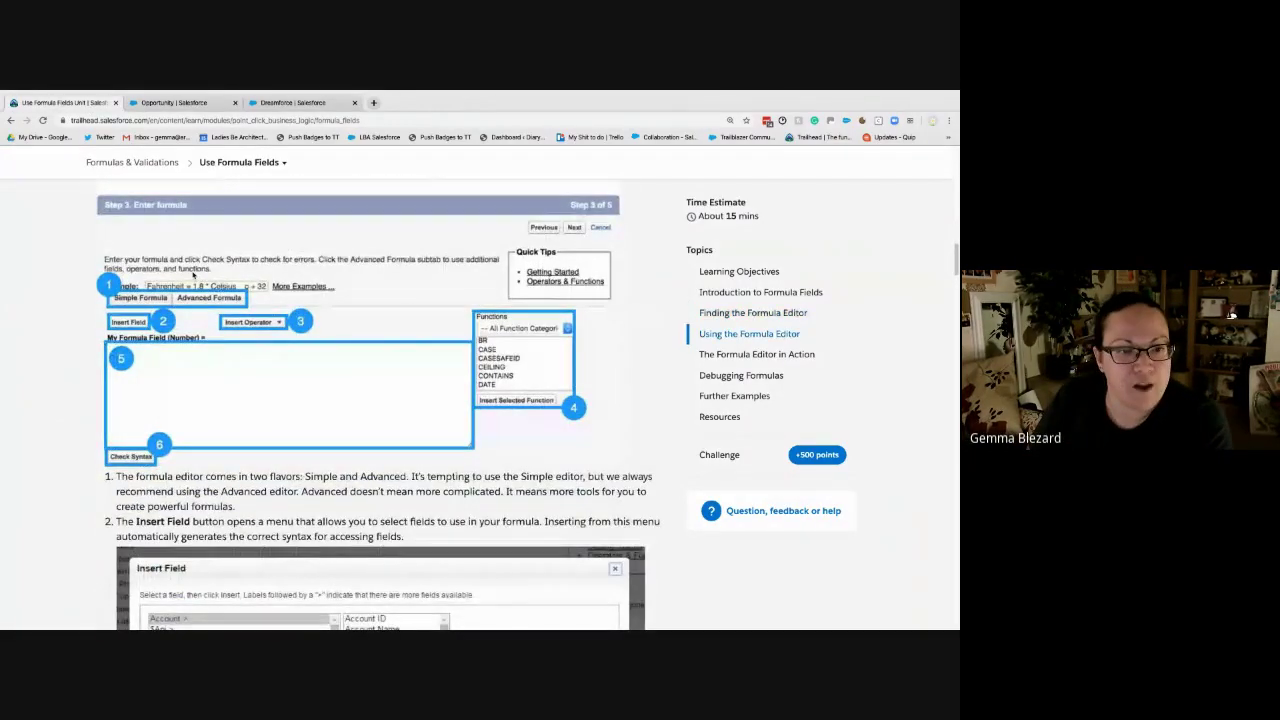
{"action": "scroll", "coordinate": [193, 276], "scroll_direction": "up", "scroll_amount": 2}
{"action": "scroll", "coordinate": [193, 276], "scroll_direction": "down", "scroll_amount": 3}
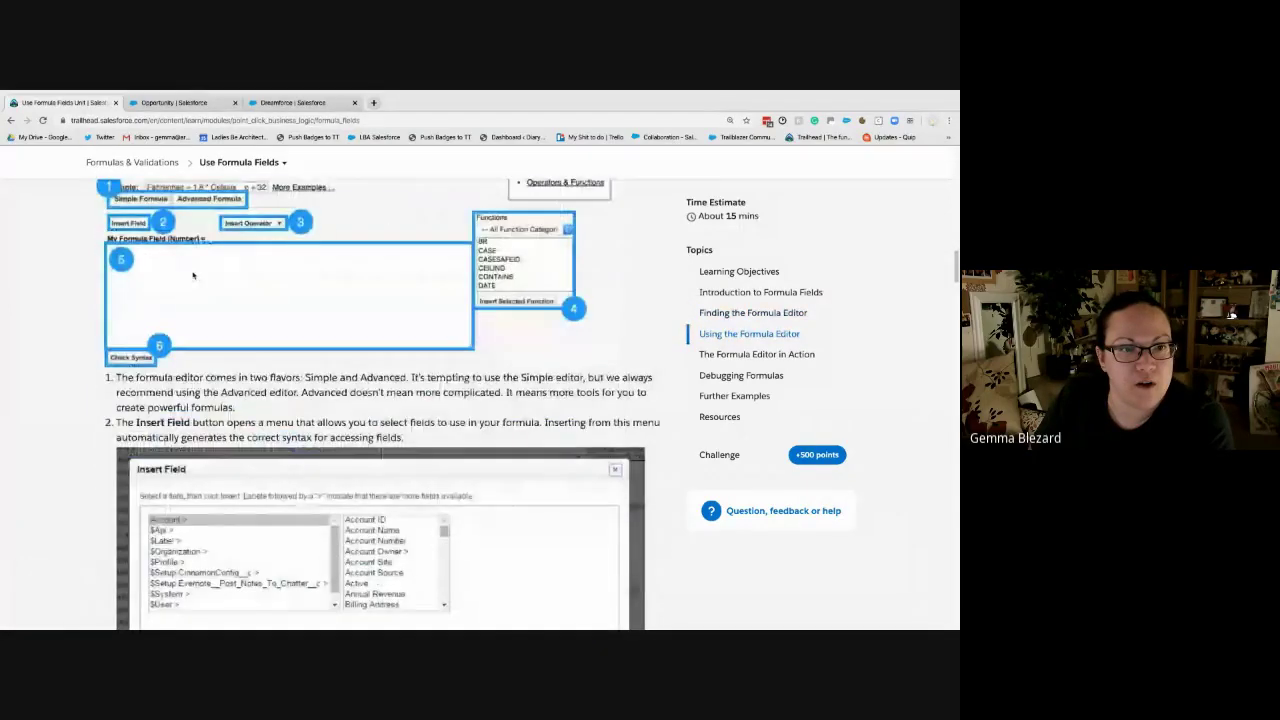
{"action": "scroll", "coordinate": [265, 296], "scroll_direction": "down", "scroll_amount": 2}
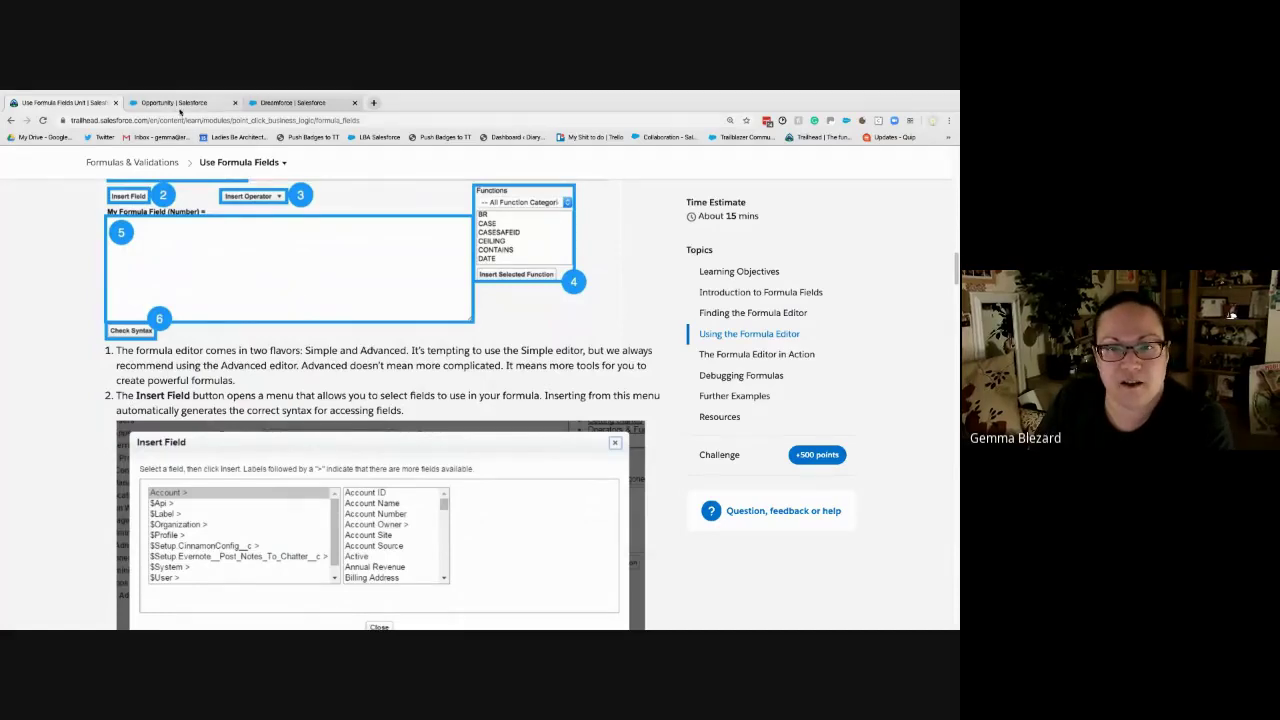
- Back in Setup, review the simple editor's merge fields and field types, and switch to the Advanced Formula editor
{"action": "left_click", "coordinate": [185, 104]}
{"action": "left_click", "coordinate": [260, 343]}
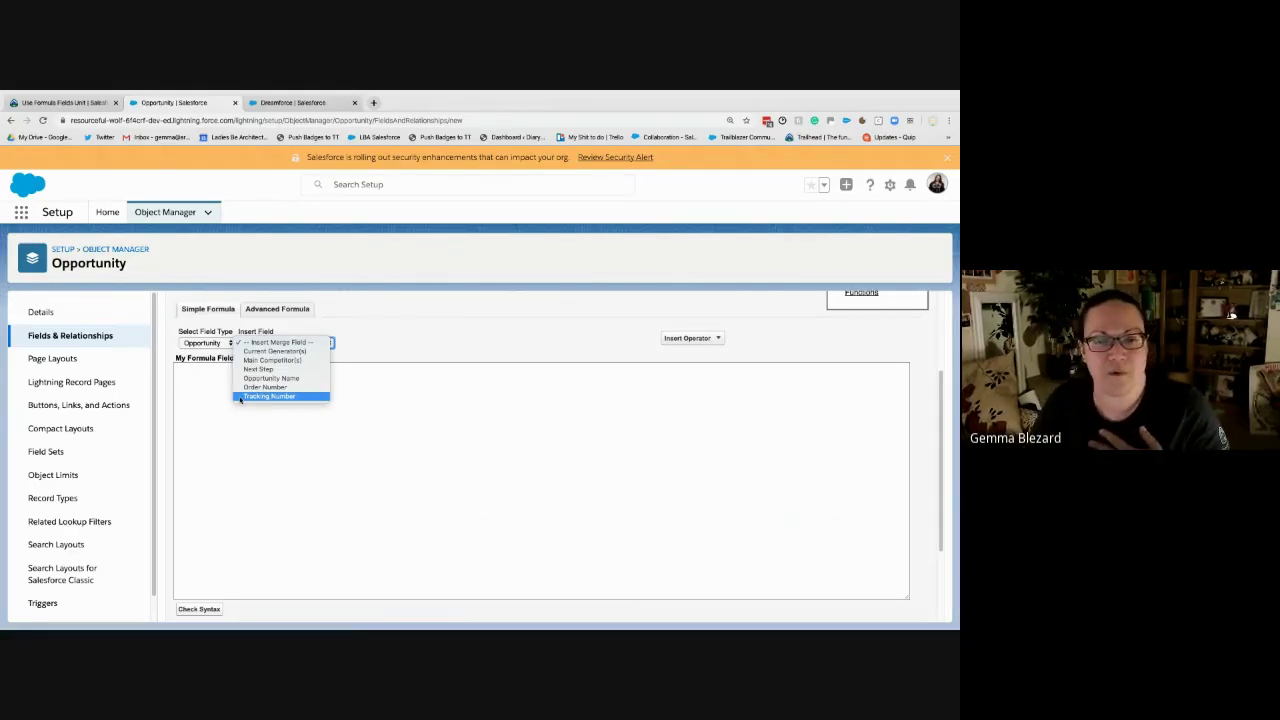
{"action": "left_click", "coordinate": [228, 350]}
{"action": "left_click", "coordinate": [209, 345]}
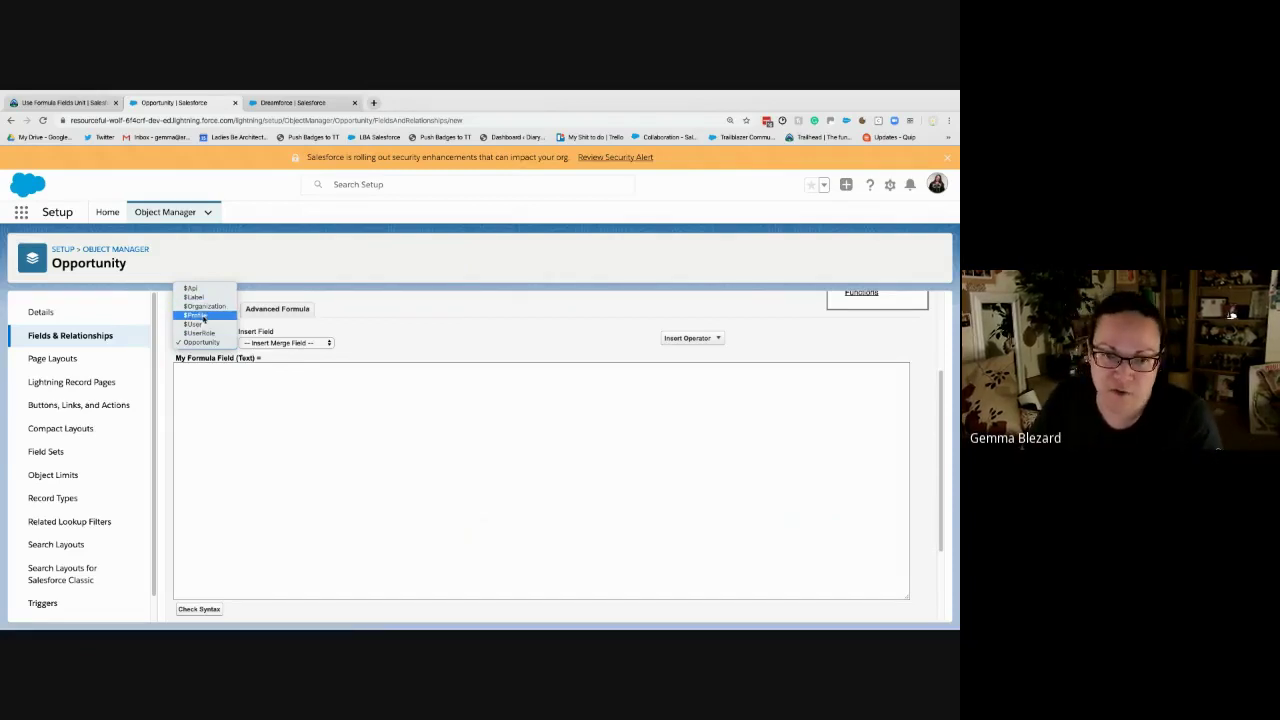
{"action": "left_click", "coordinate": [490, 386]}
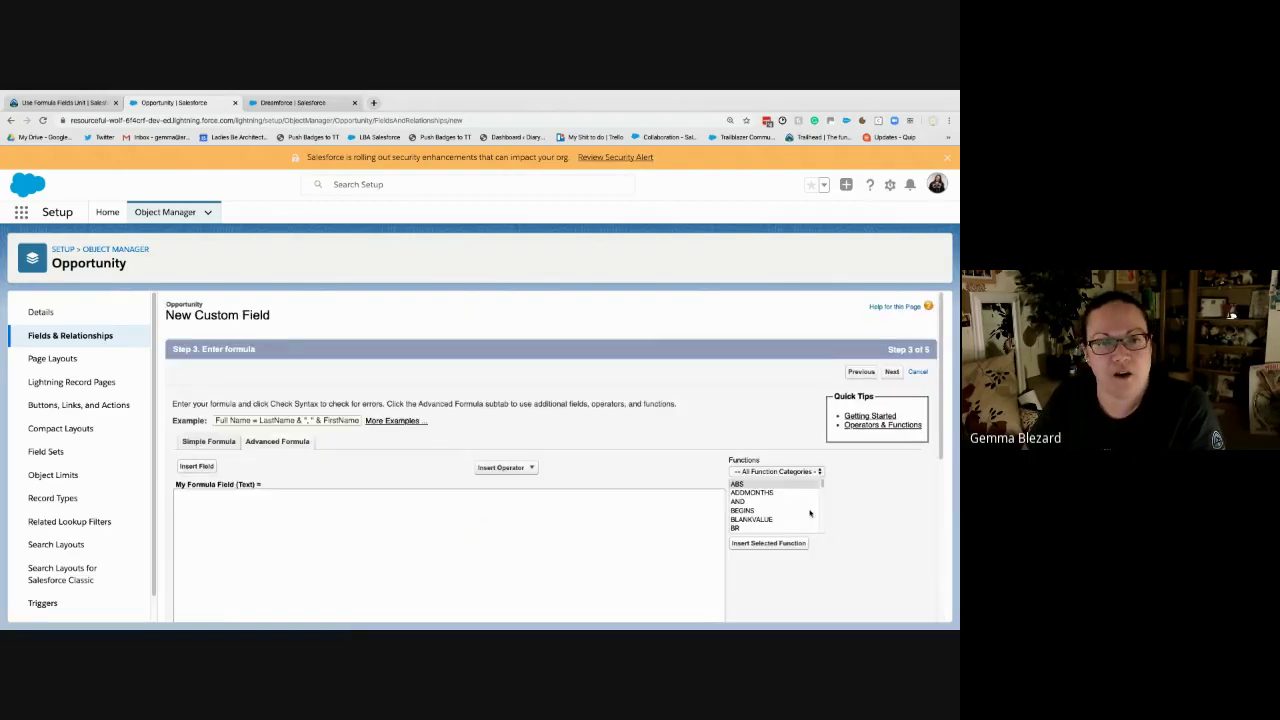
{"action": "scroll", "coordinate": [305, 468], "scroll_direction": "down", "scroll_amount": 3}
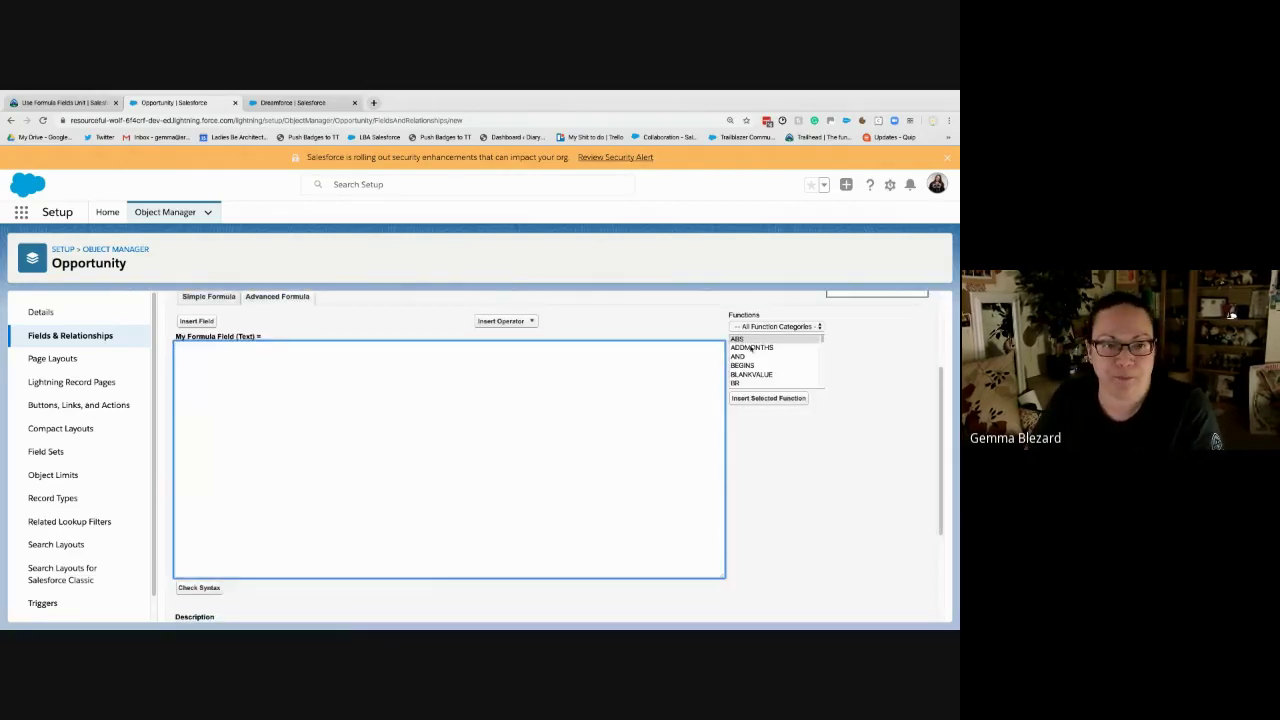
- Review the advanced editor's function categories and read the unit's explanation of the Insert Field menu
{"action": "left_click", "coordinate": [765, 327]}
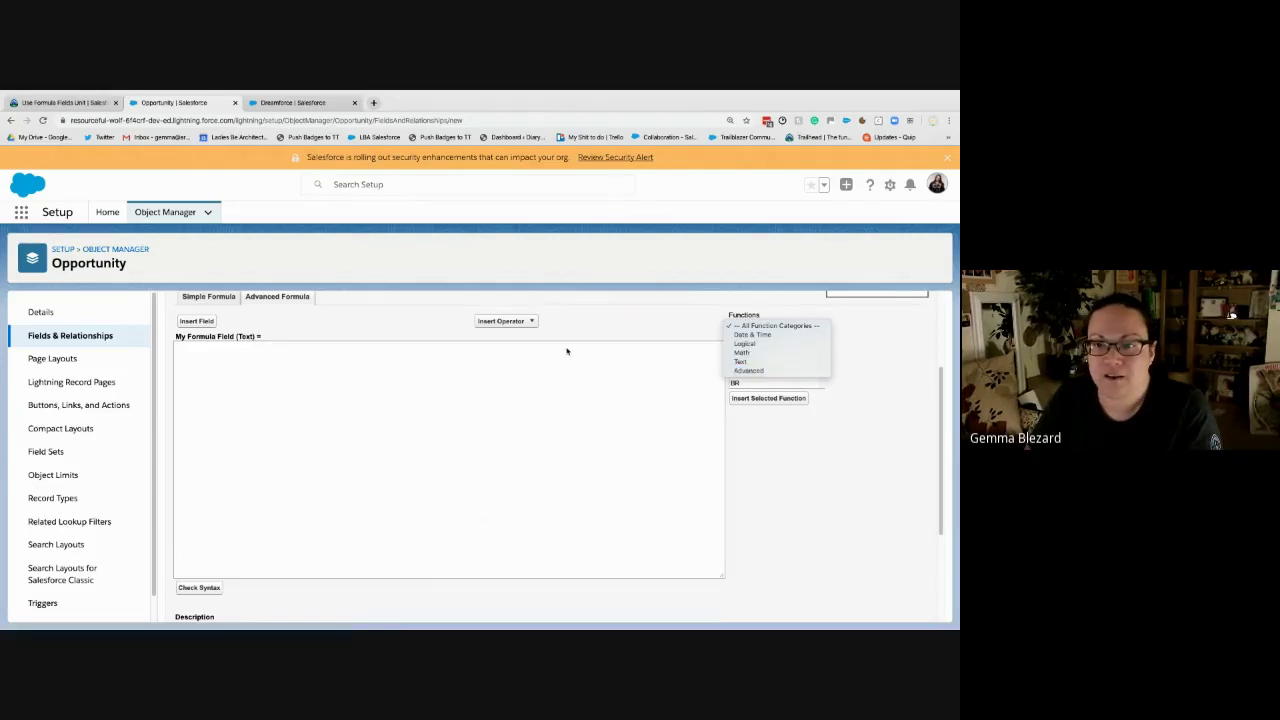
{"action": "left_click", "coordinate": [327, 297]}
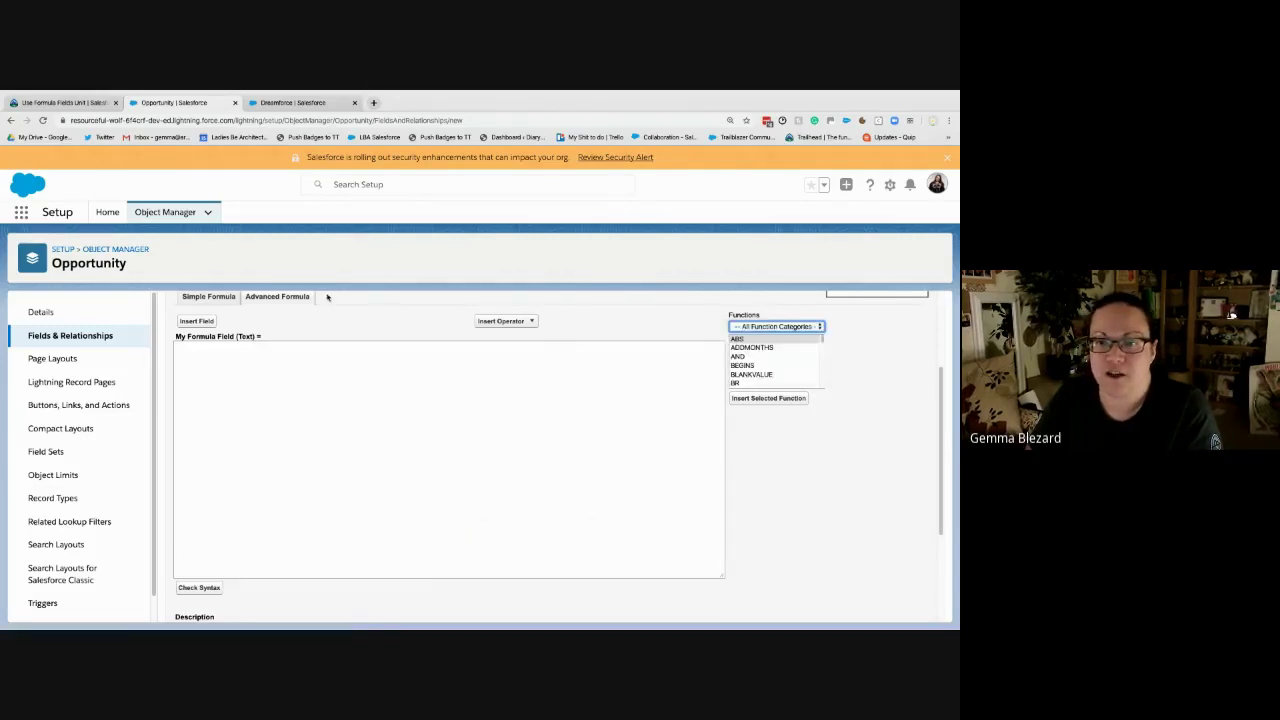
{"action": "left_click", "coordinate": [88, 103]}
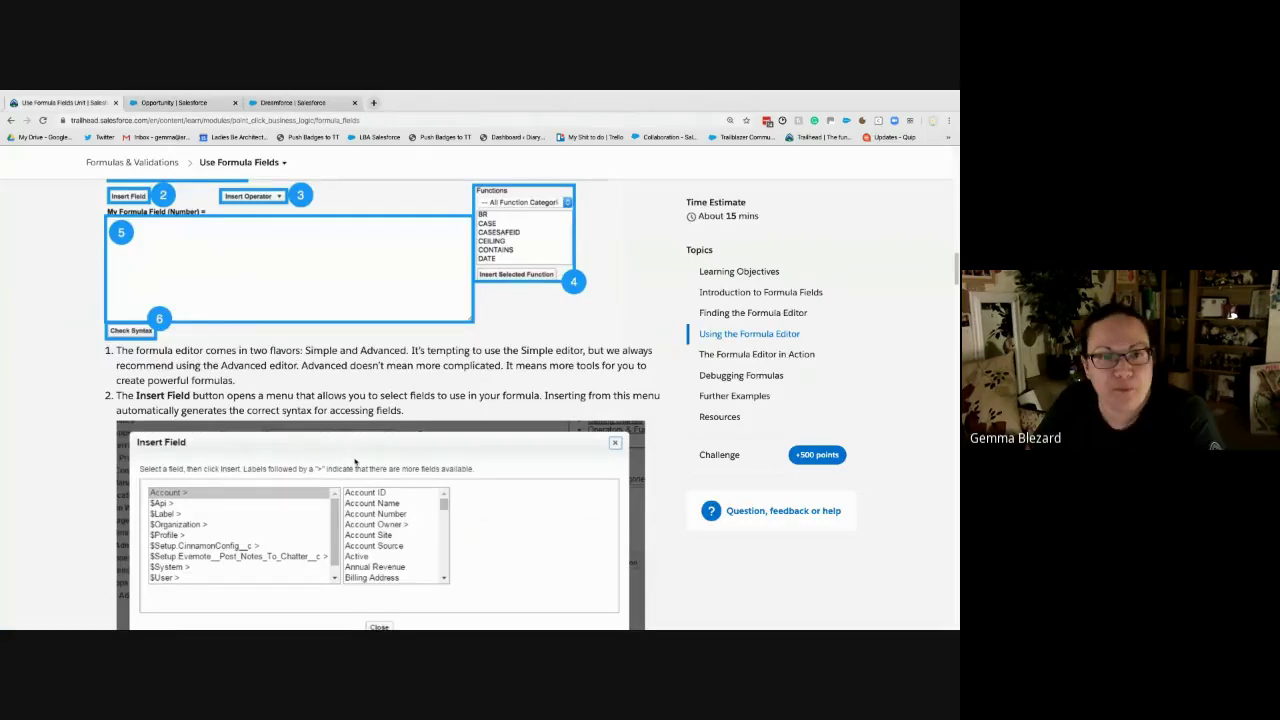
{"action": "scroll", "coordinate": [342, 483], "scroll_direction": "down", "scroll_amount": 1}
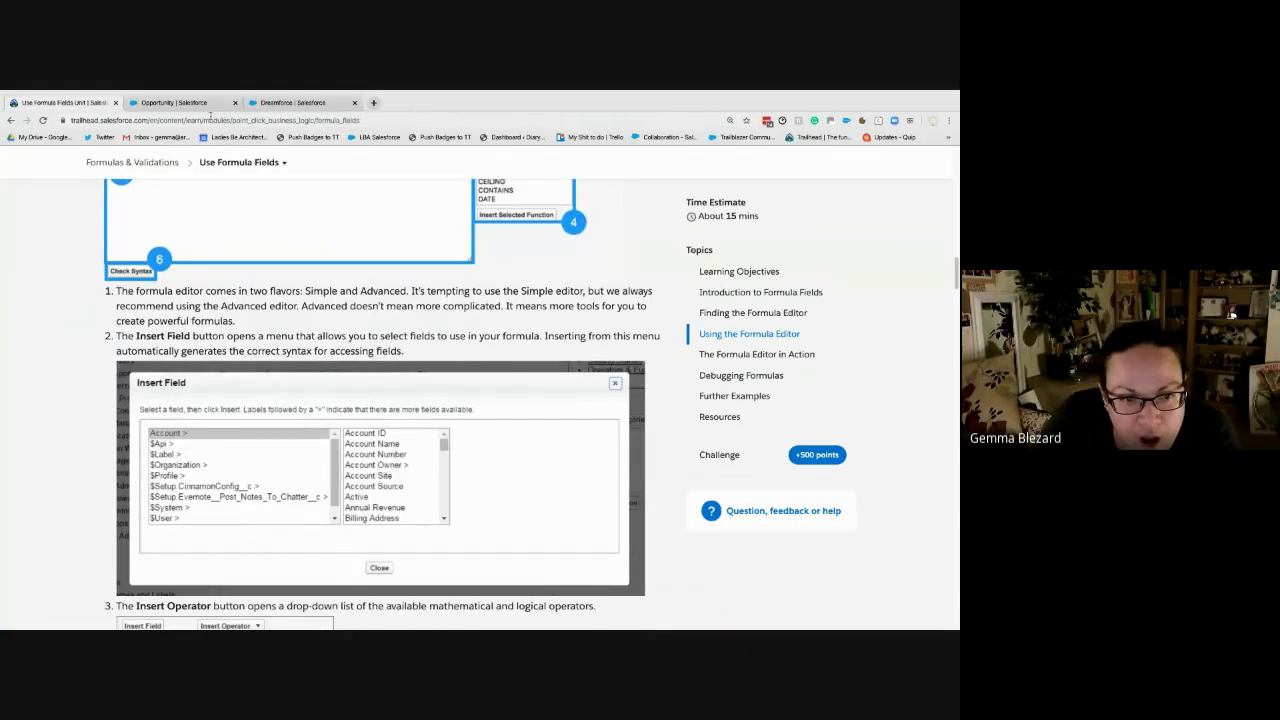
- Open Insert Field in the Opportunity formula editor and examine the fields offered under $System, $User, $UserRole, $Label, Opportunity and $Api
{"action": "left_click", "coordinate": [175, 103]}
{"action": "left_click", "coordinate": [200, 323]}
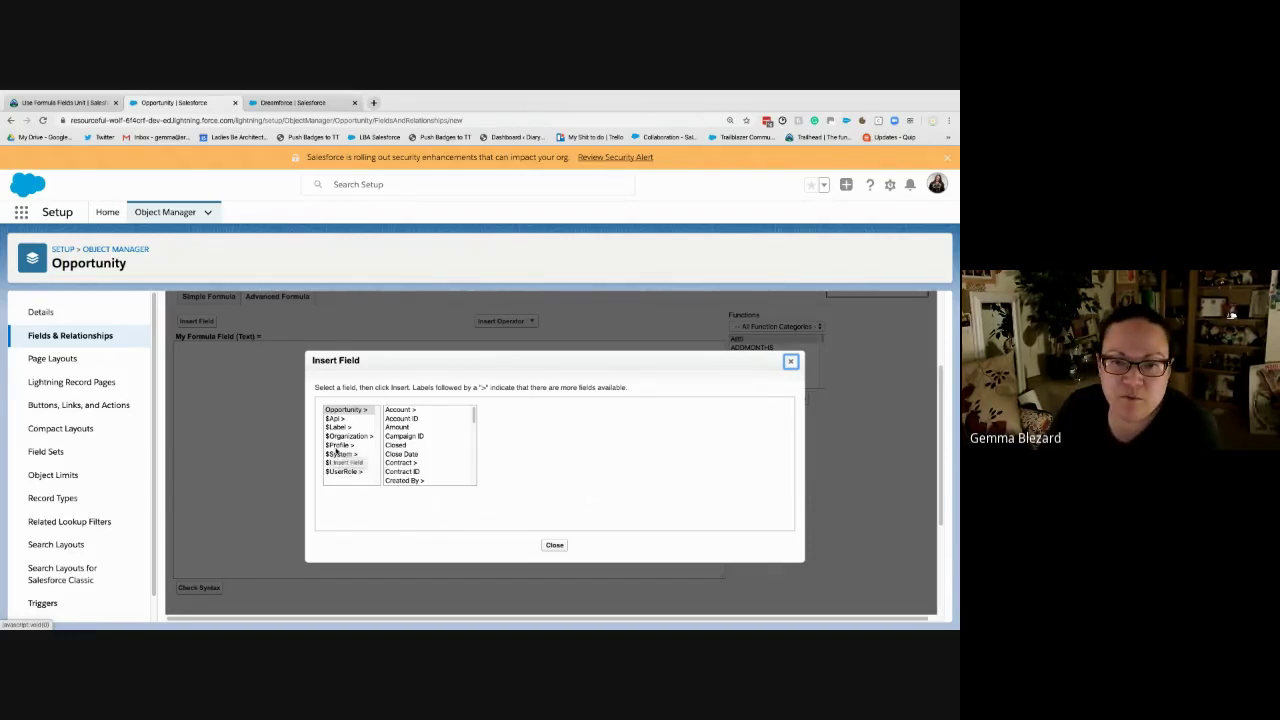
{"action": "left_click", "coordinate": [351, 455]}
{"action": "left_click", "coordinate": [412, 410]}
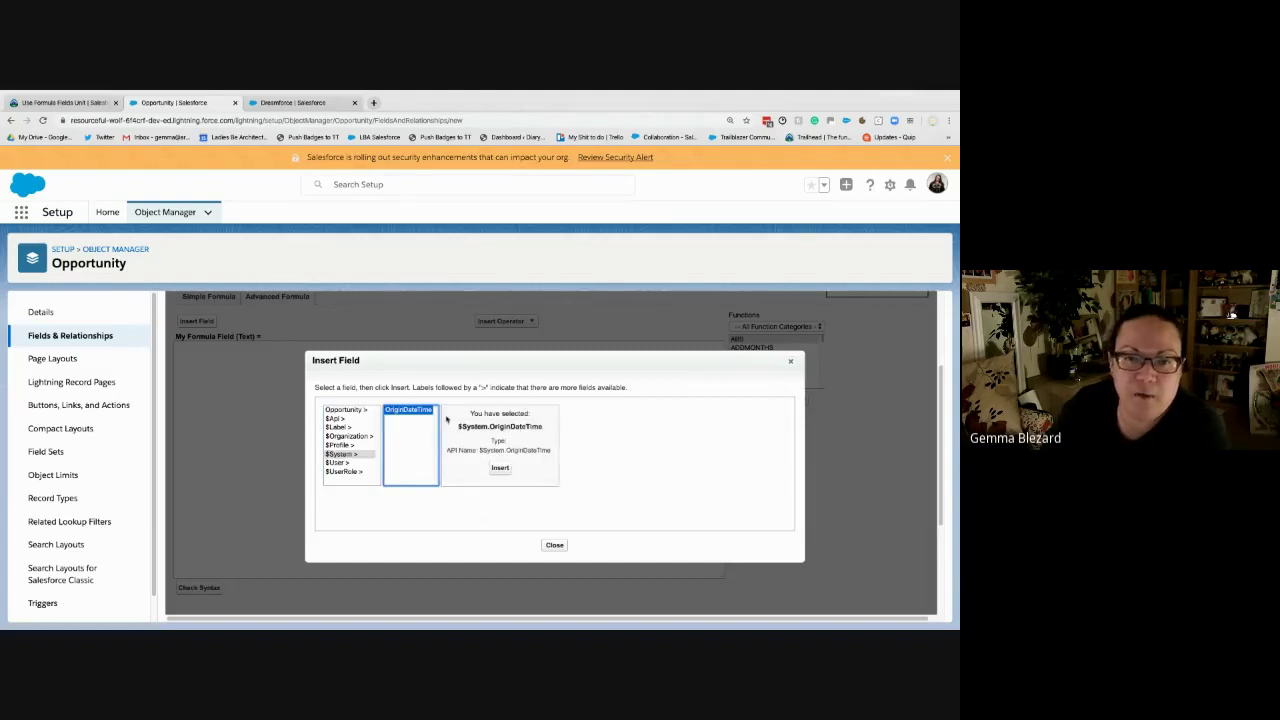
{"action": "left_click", "coordinate": [336, 463]}
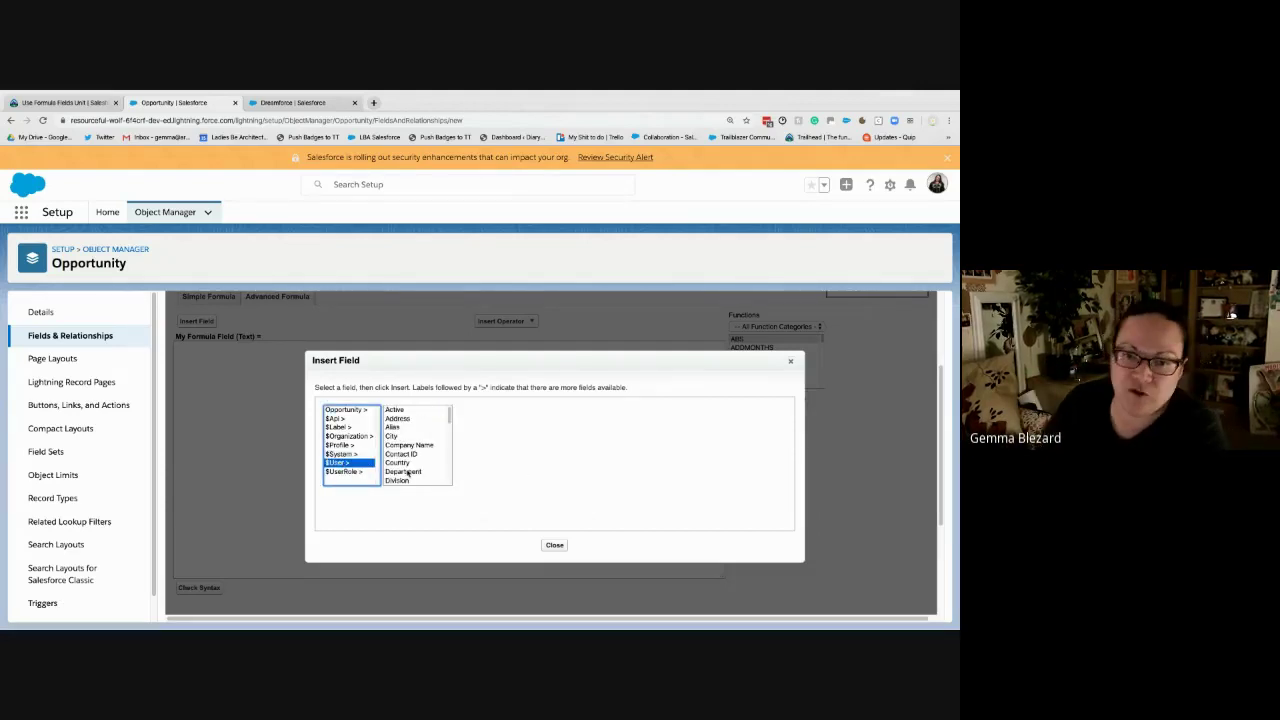
{"action": "left_click", "coordinate": [356, 472]}
{"action": "left_click", "coordinate": [349, 428]}
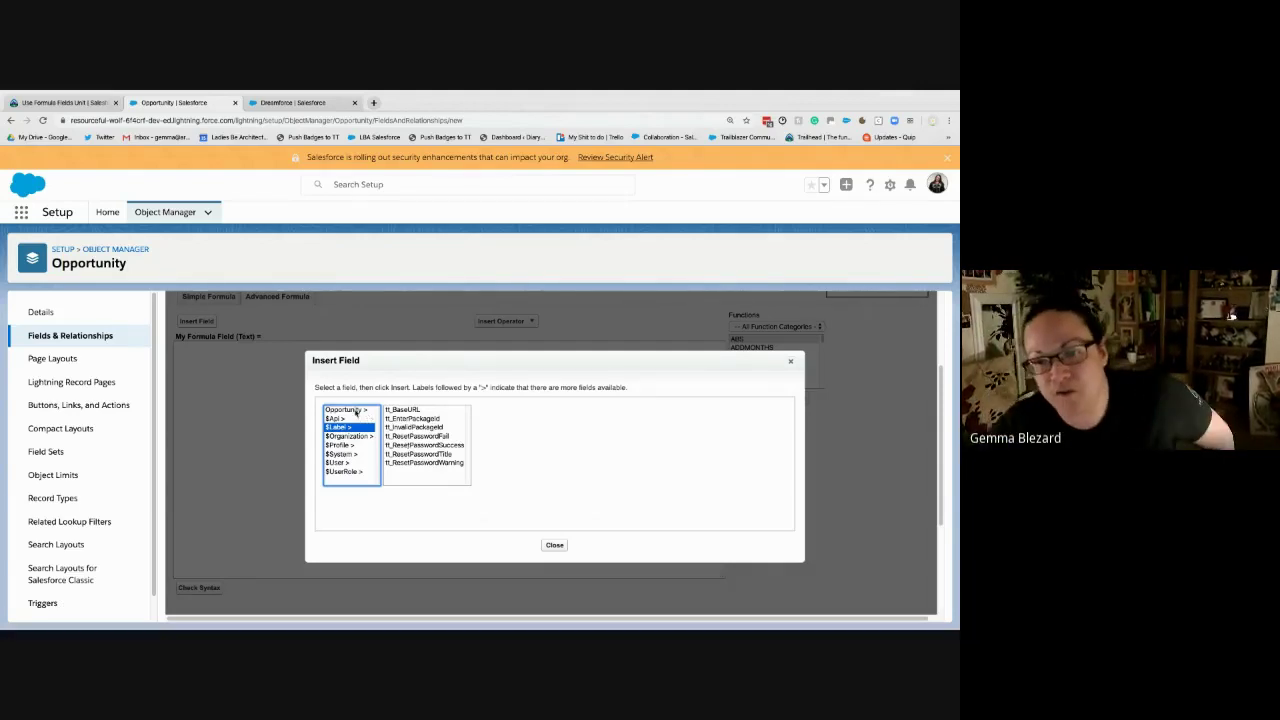
{"action": "left_click", "coordinate": [357, 411]}
{"action": "left_click", "coordinate": [345, 418]}
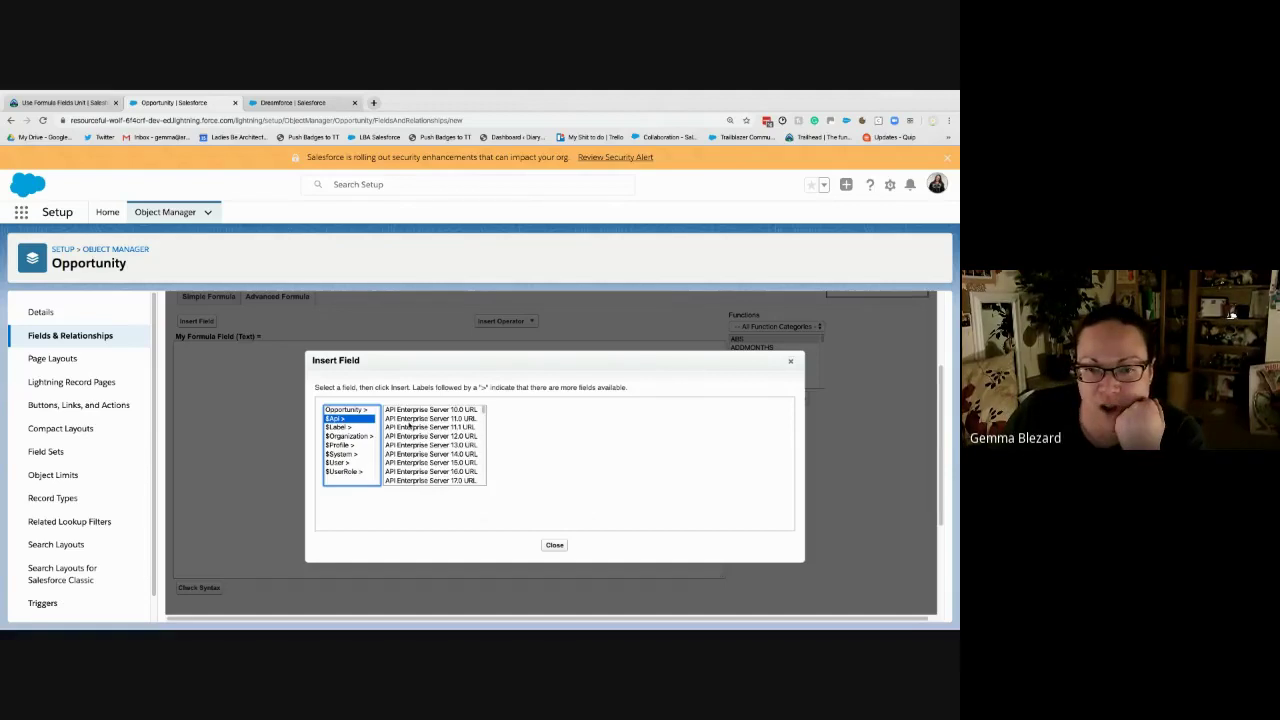
- Insert the Assistant field reached from Opportunity through Account, Parent Account, Account Owner, Contact, Contact Owner and Contact, and highlight the inserted reference
{"action": "left_click", "coordinate": [360, 411]}
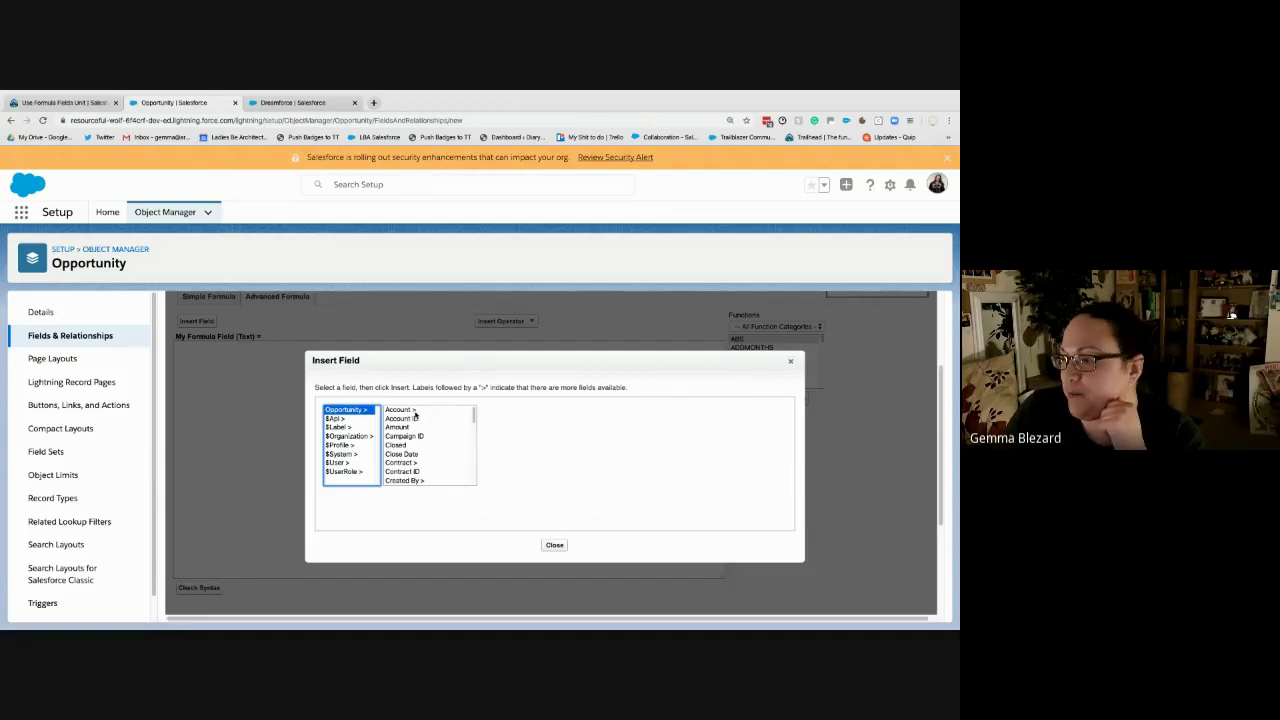
{"action": "left_click", "coordinate": [413, 411]}
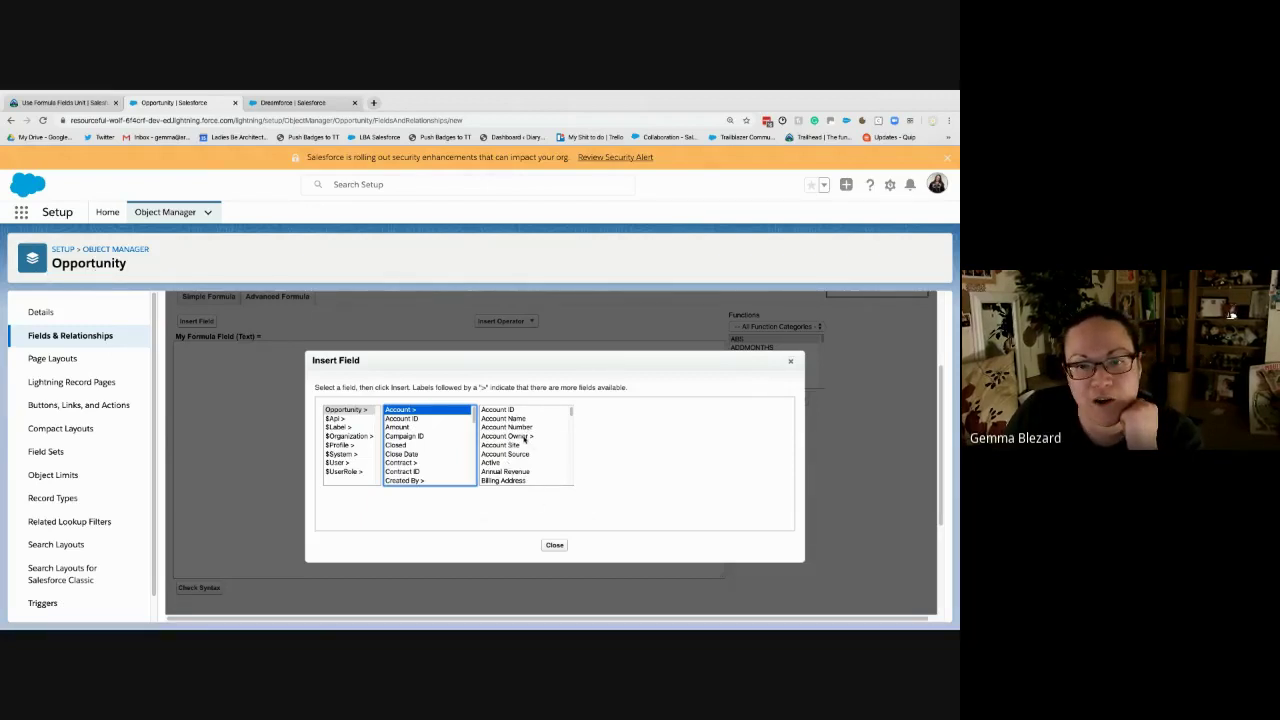
{"action": "scroll", "coordinate": [524, 440], "scroll_direction": "down", "scroll_amount": 3}
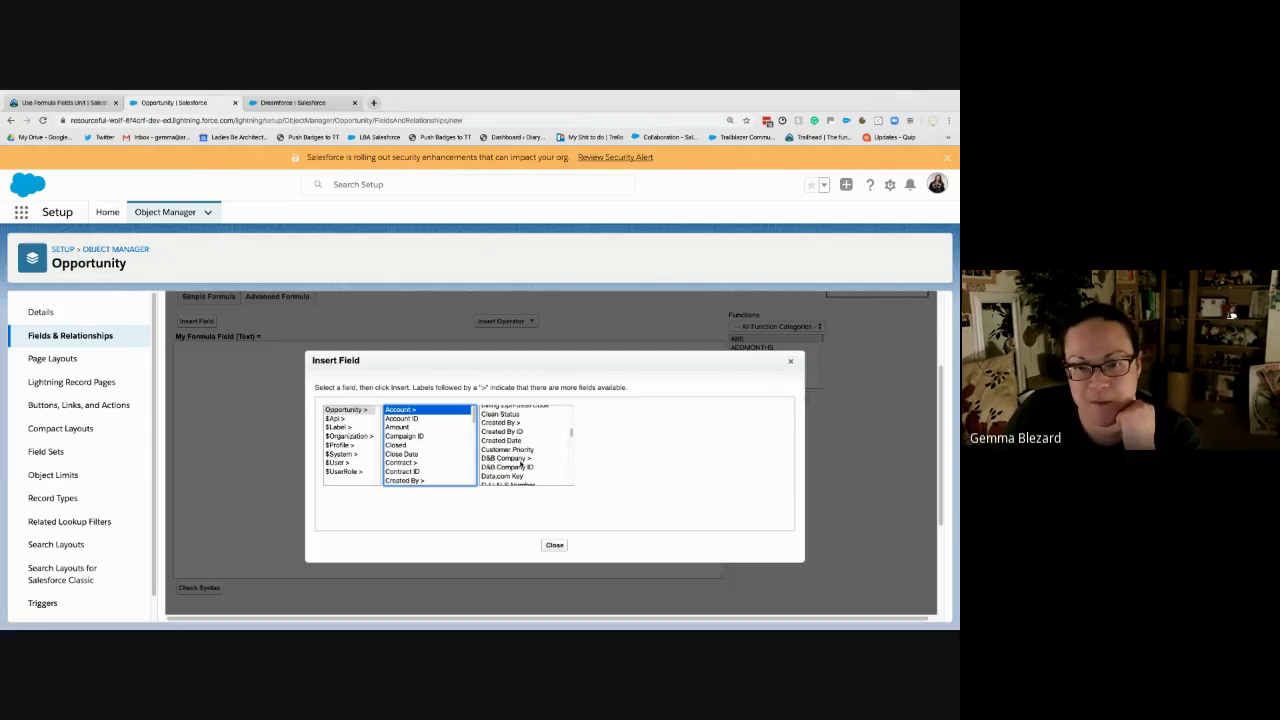
{"action": "scroll", "coordinate": [527, 458], "scroll_direction": "up", "scroll_amount": 1}
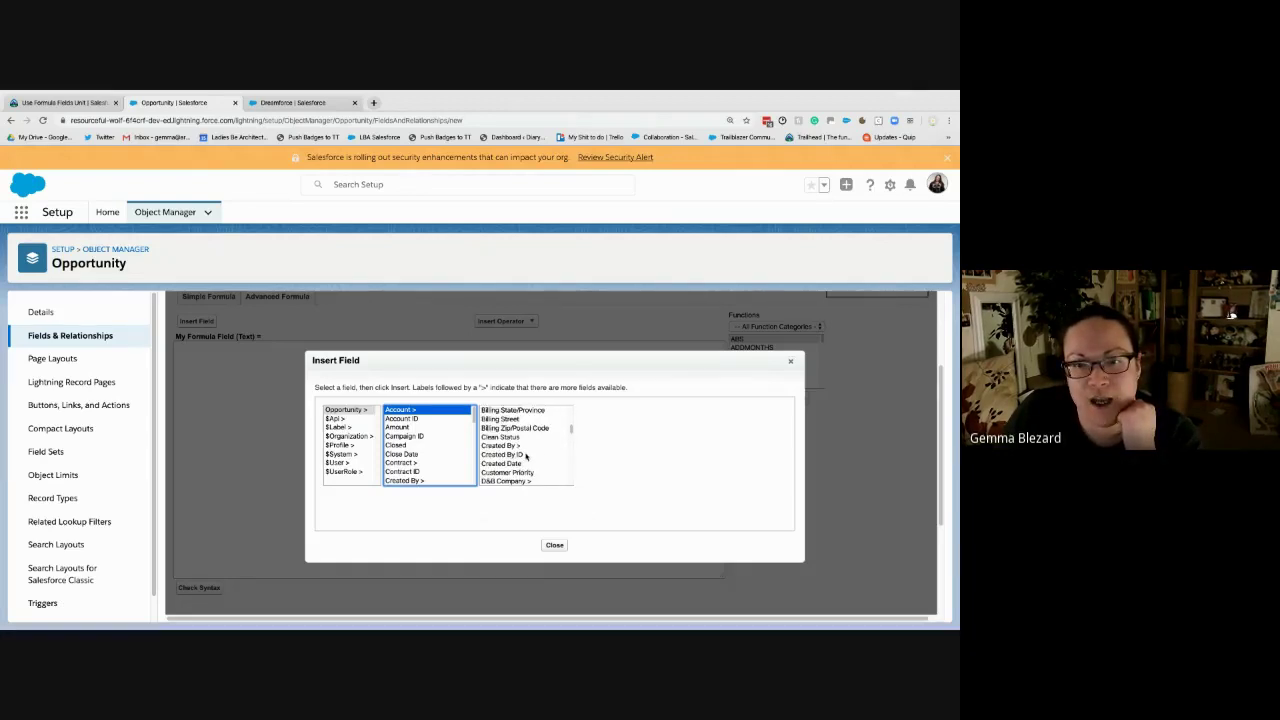
{"action": "scroll", "coordinate": [528, 454], "scroll_direction": "down", "scroll_amount": 5}
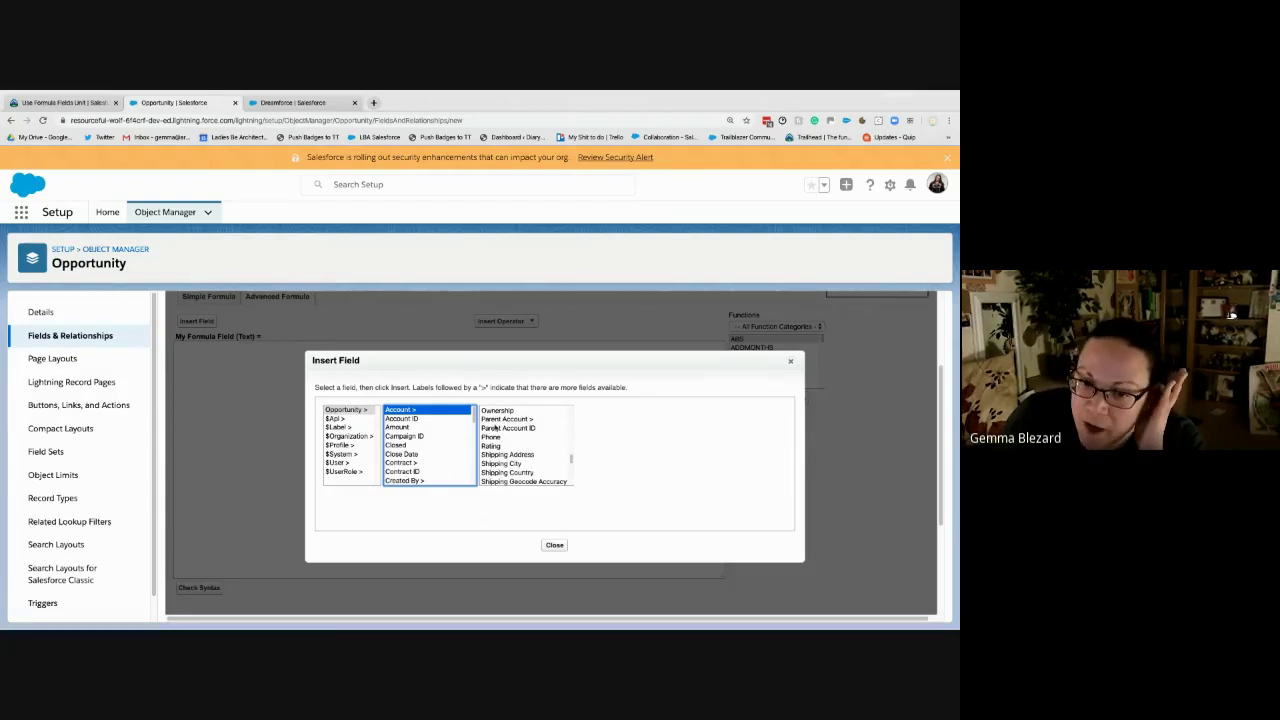
{"action": "left_click", "coordinate": [505, 419]}
{"action": "left_click", "coordinate": [600, 436]}
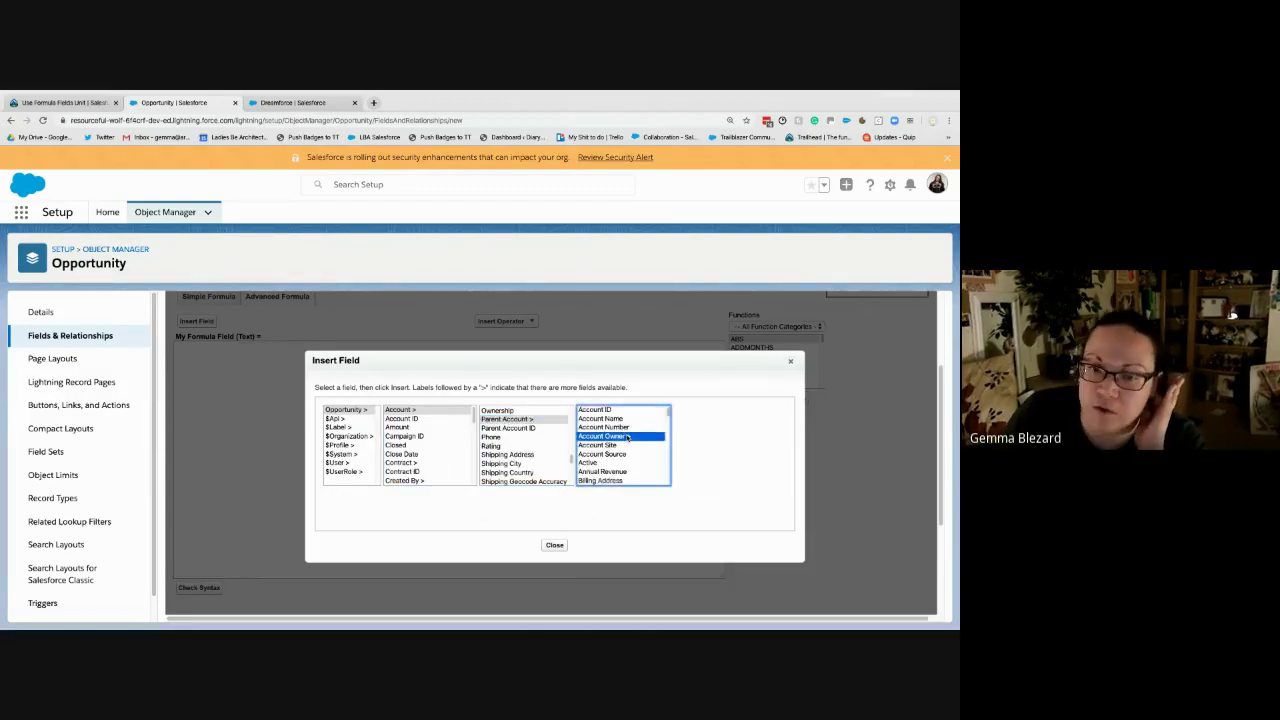
{"action": "left_click", "coordinate": [714, 453]}
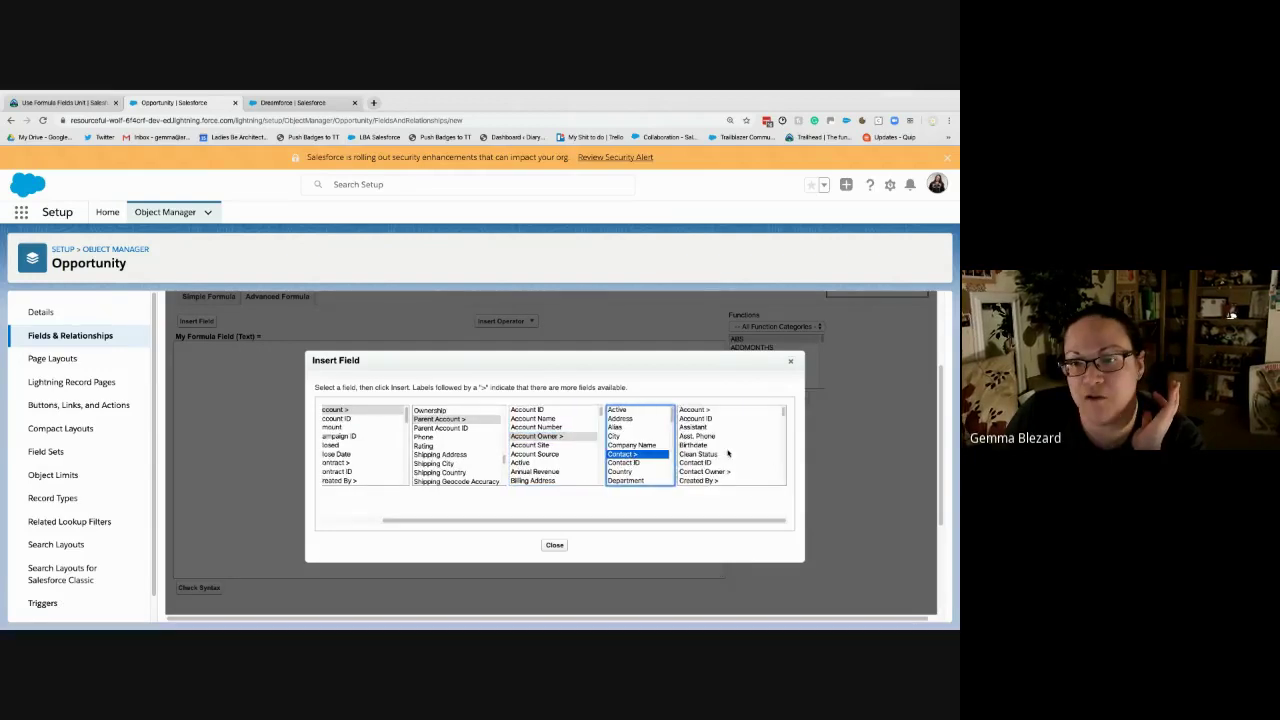
{"action": "left_click", "coordinate": [716, 473]}
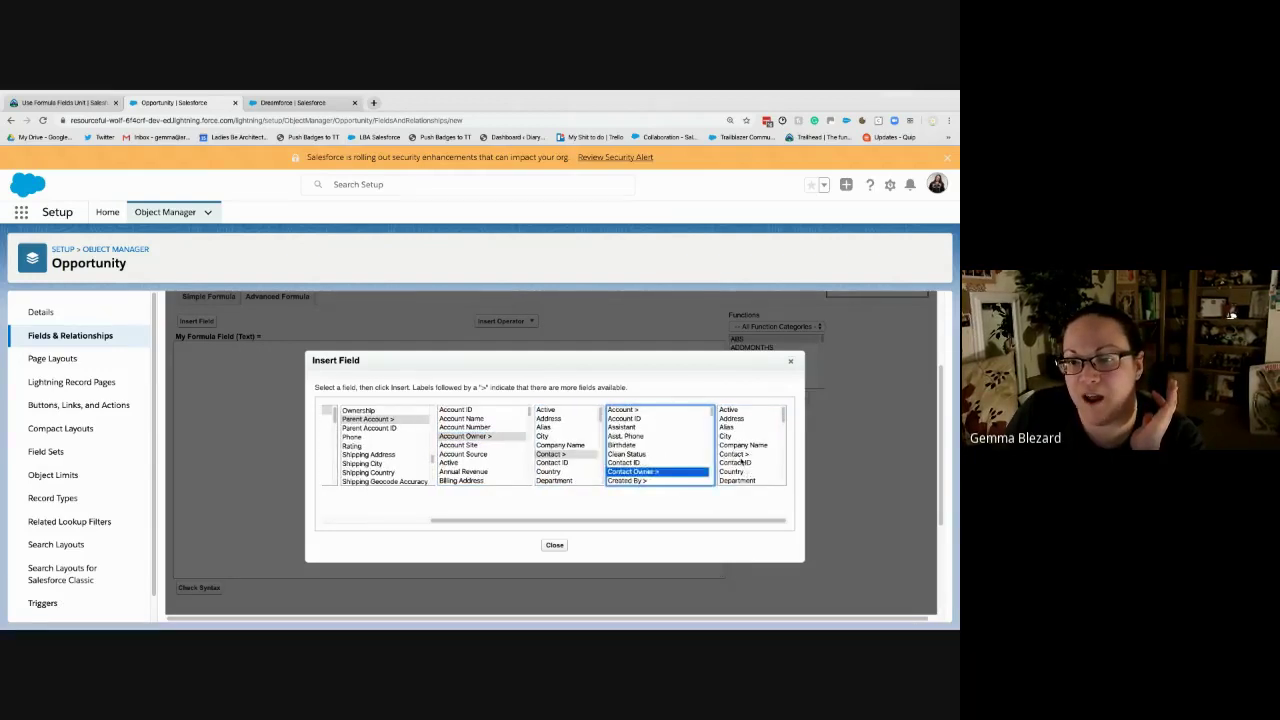
{"action": "left_click", "coordinate": [741, 458]}
{"action": "left_click", "coordinate": [710, 427]}
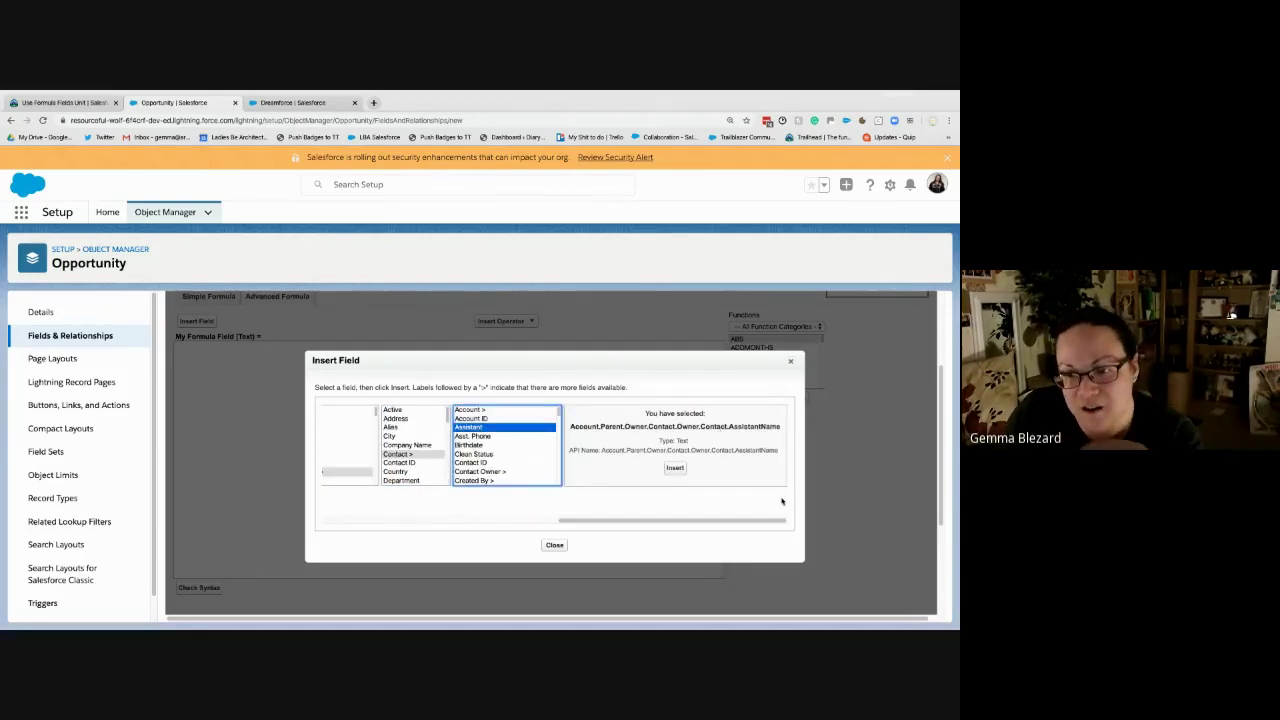
{"action": "left_click", "coordinate": [672, 470]}
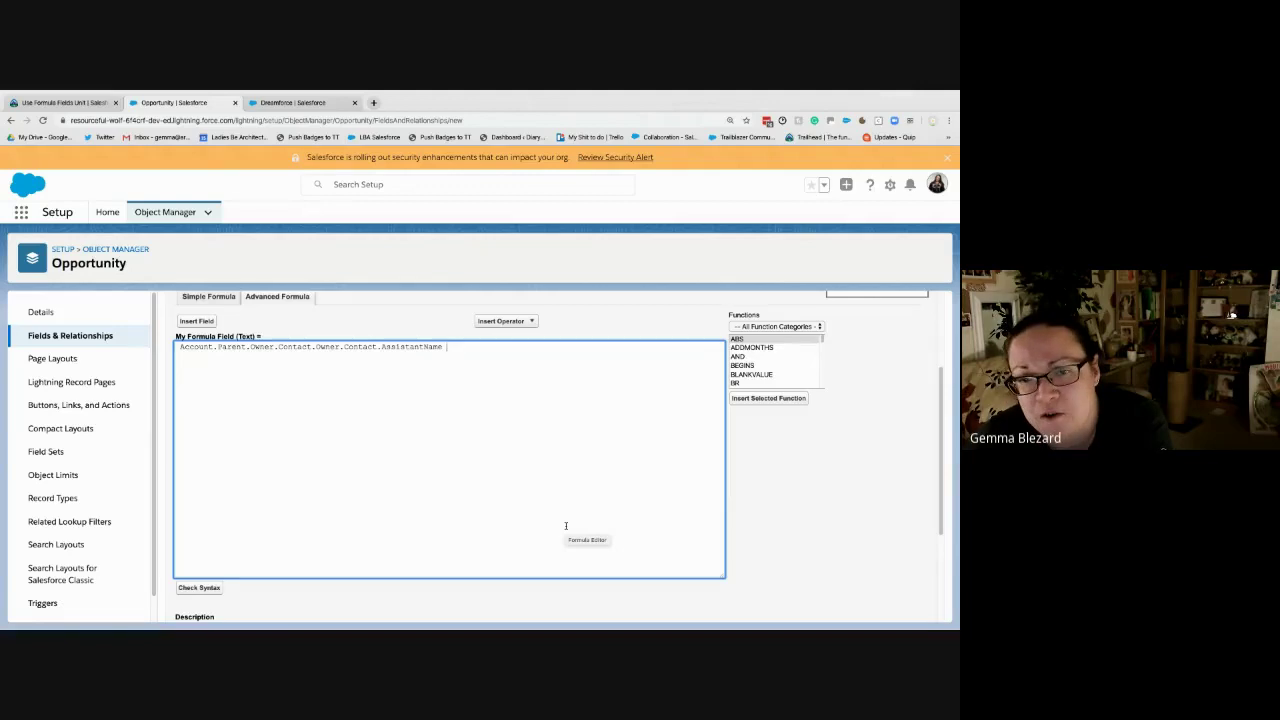
{"action": "left_click_drag", "start_coordinate": [443, 347], "coordinate": [169, 346]}
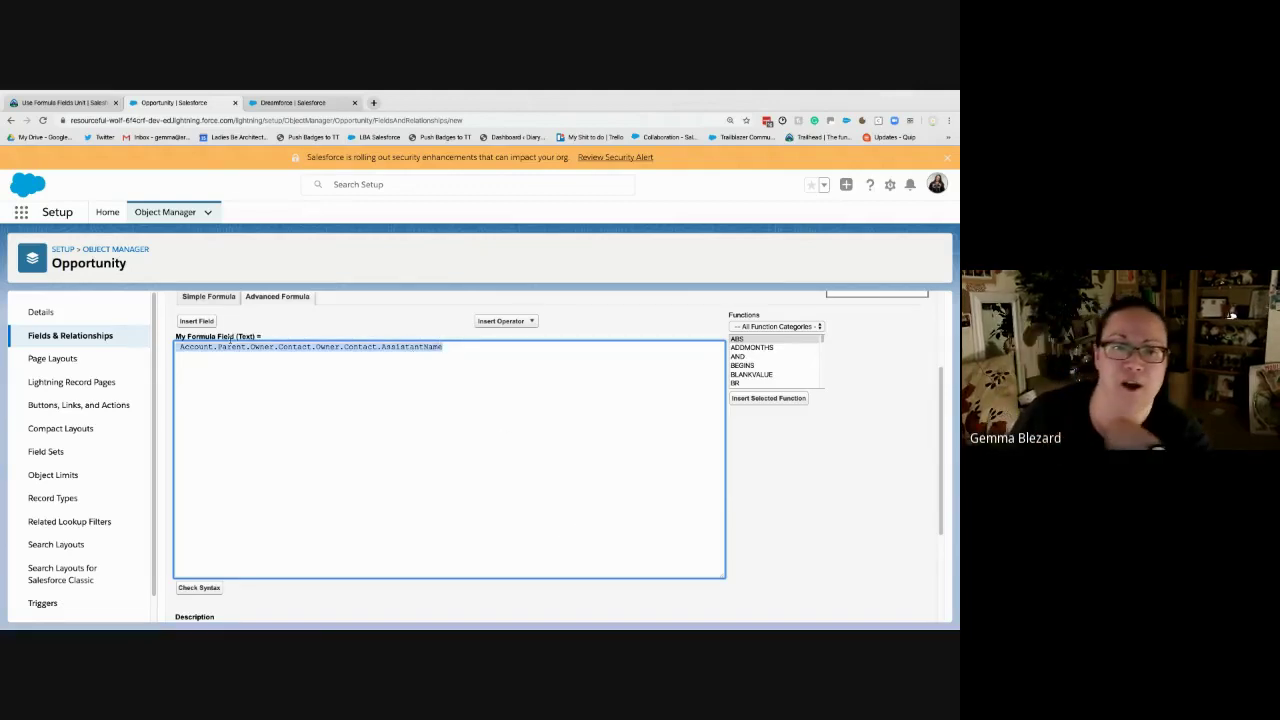
- Delete the highlighted Assistant reference from the formula and look over the unit's Insert Field and Insert Operator sections
{"action": "key", "text": "BackSpace"}
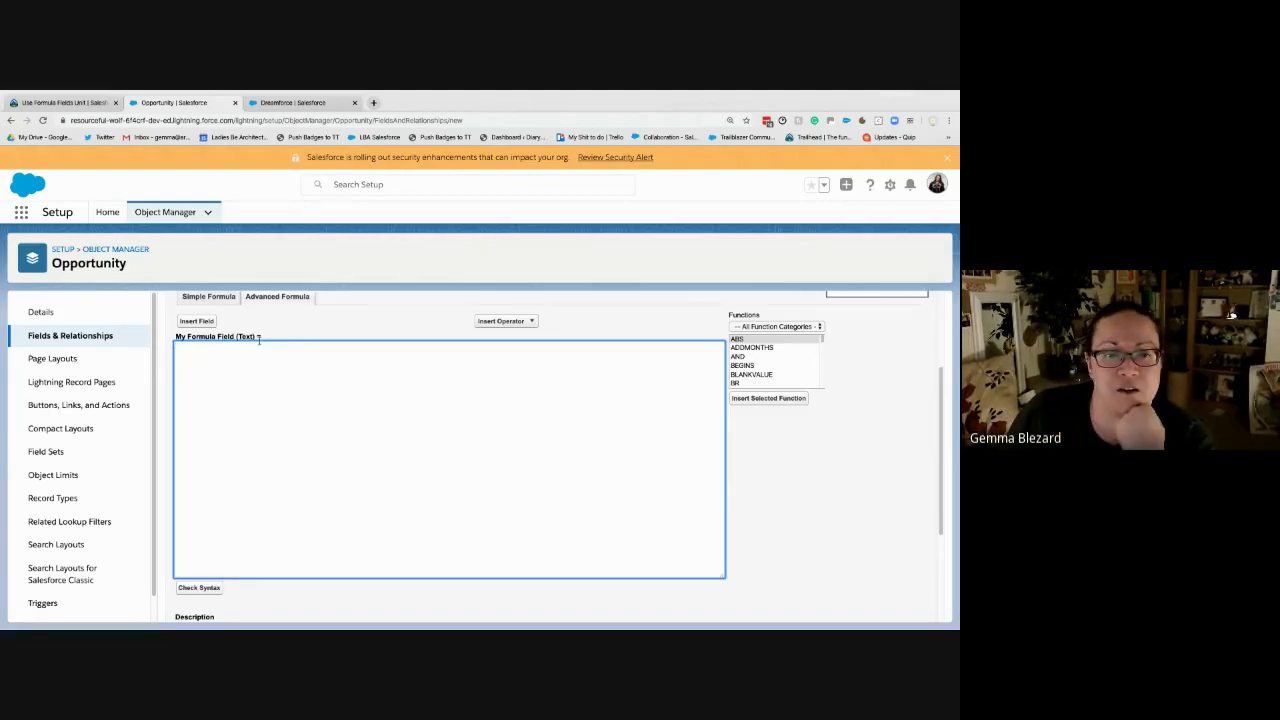
{"action": "left_click", "coordinate": [198, 322]}
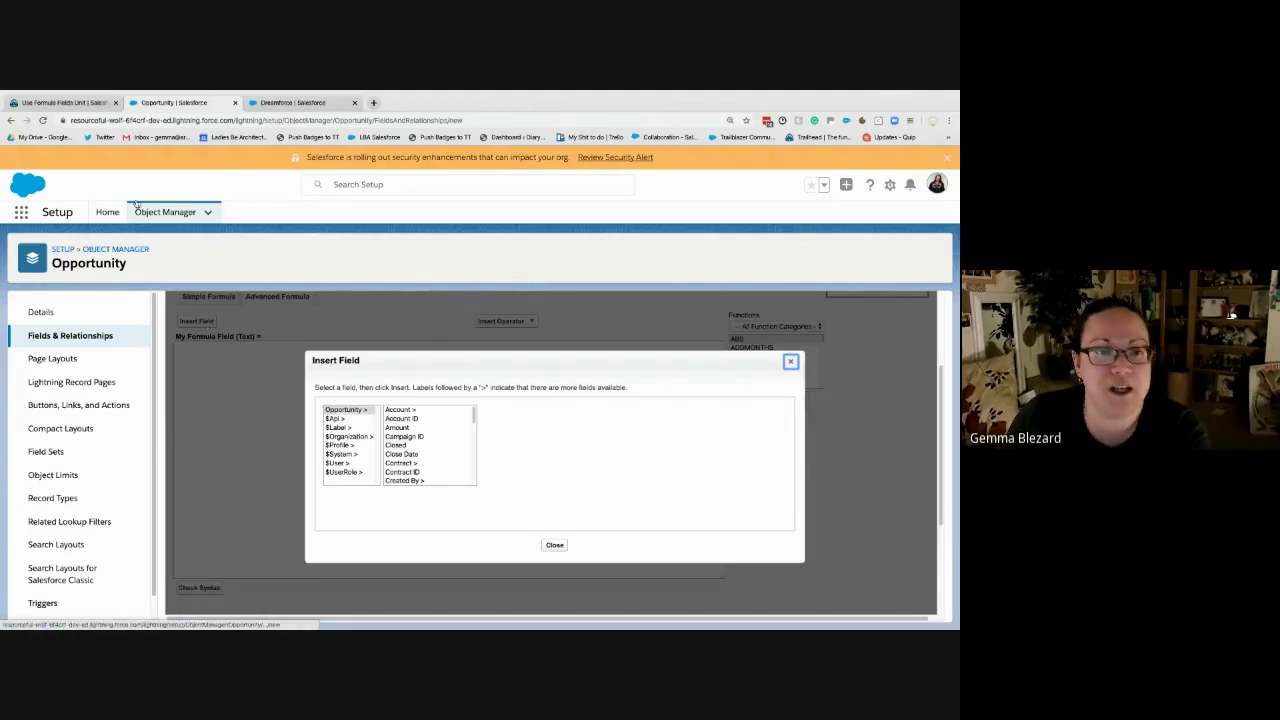
{"action": "key", "text": "ctrl+shift+Tab"}
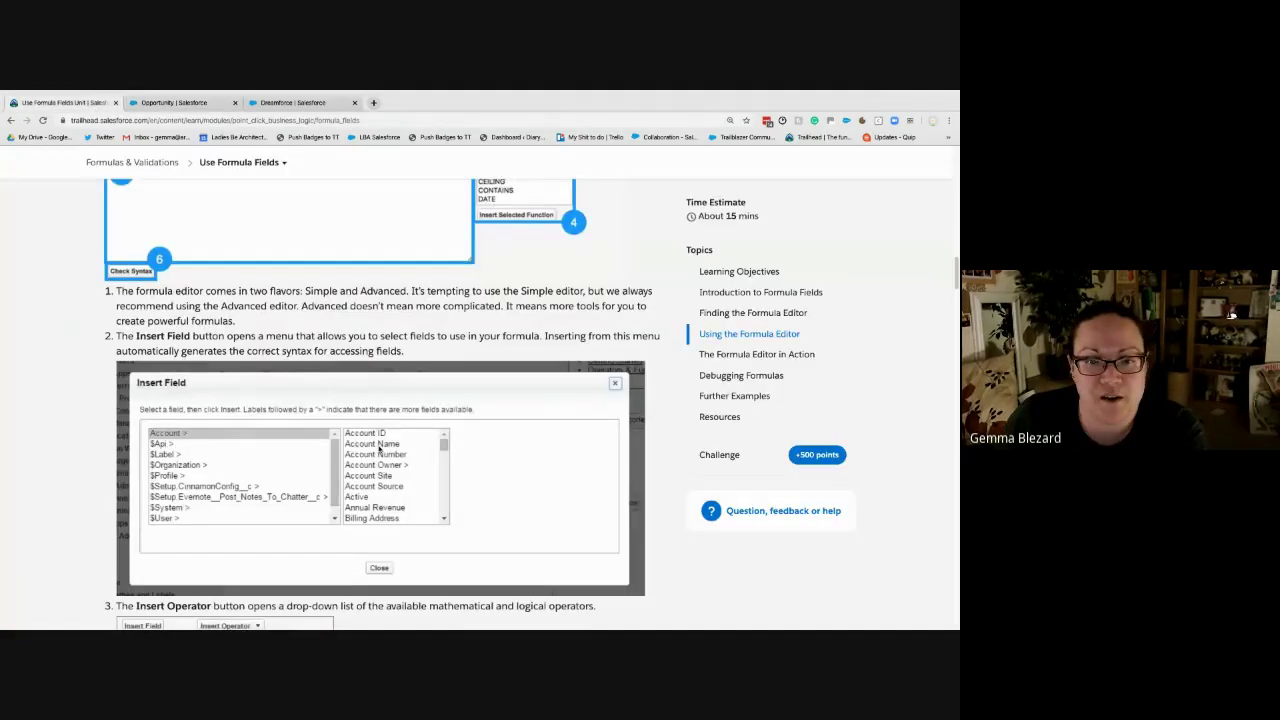
{"action": "scroll", "coordinate": [323, 440], "scroll_direction": "down", "scroll_amount": 3}
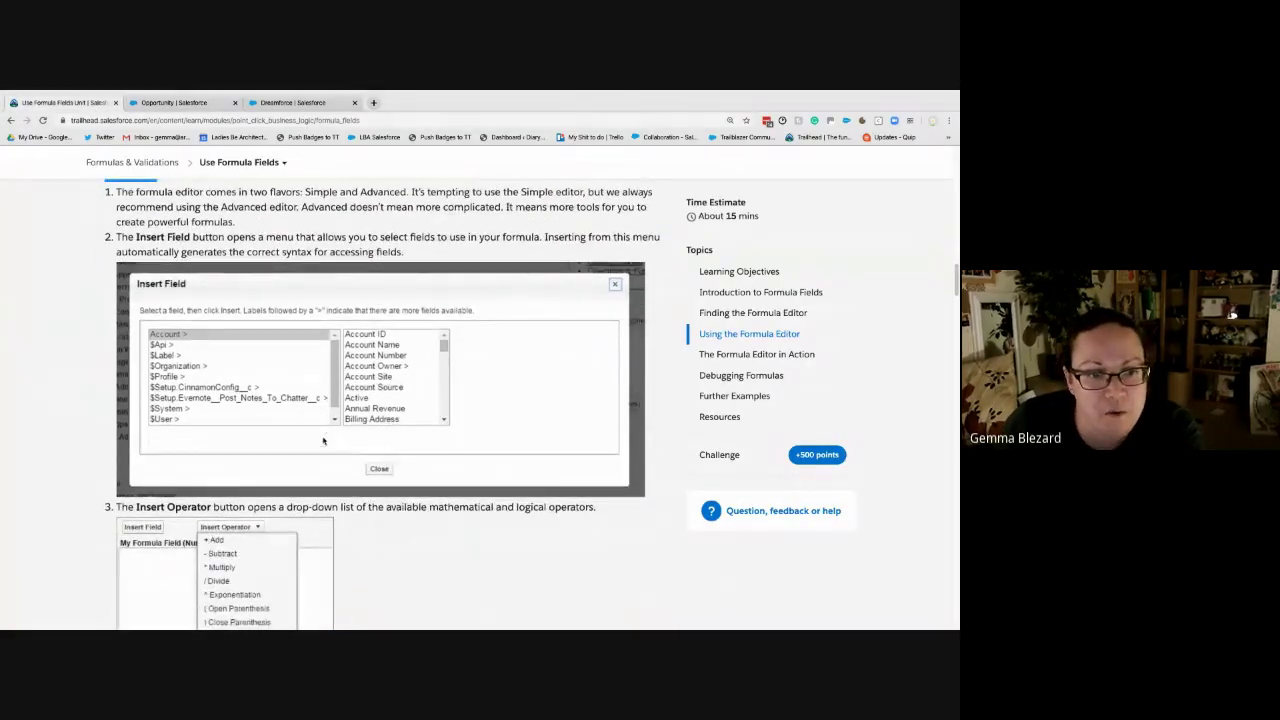
{"action": "scroll", "coordinate": [320, 435], "scroll_direction": "down", "scroll_amount": 3}
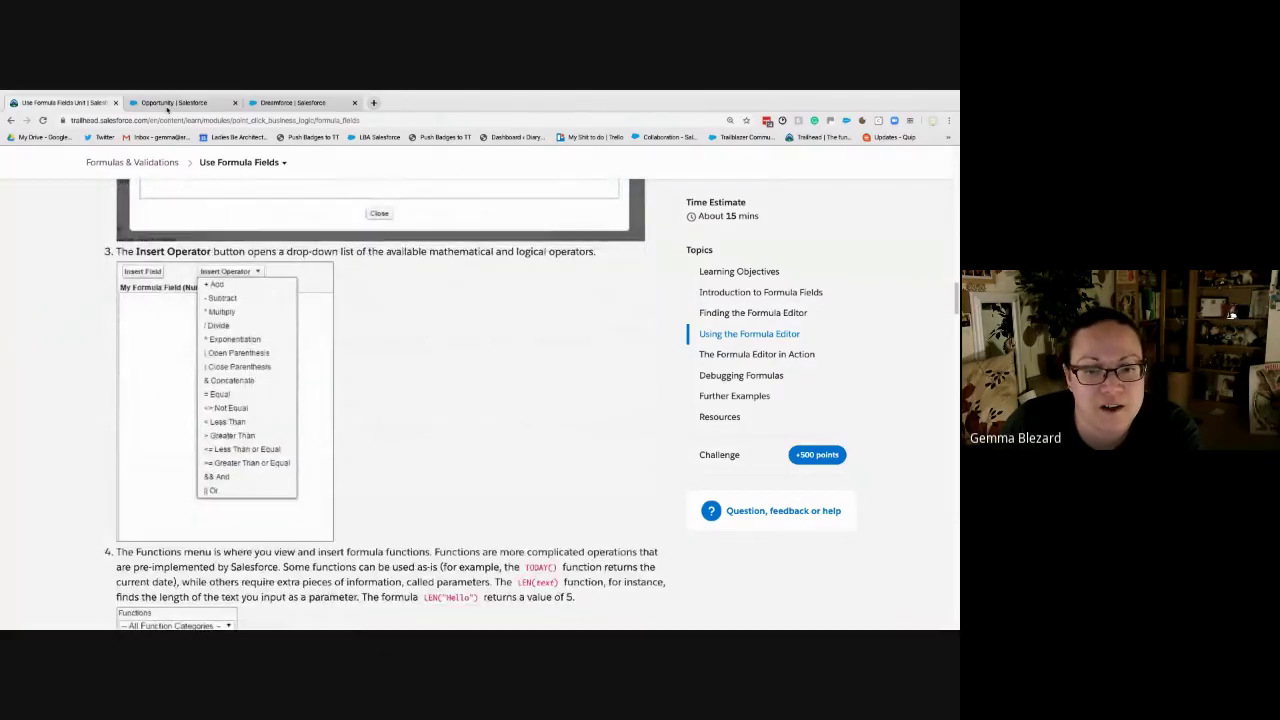
- Insert the Industry field reached from Opportunity through Account into the empty formula
{"action": "key", "text": "ctrl+Tab"}
{"action": "left_click", "coordinate": [400, 409]}
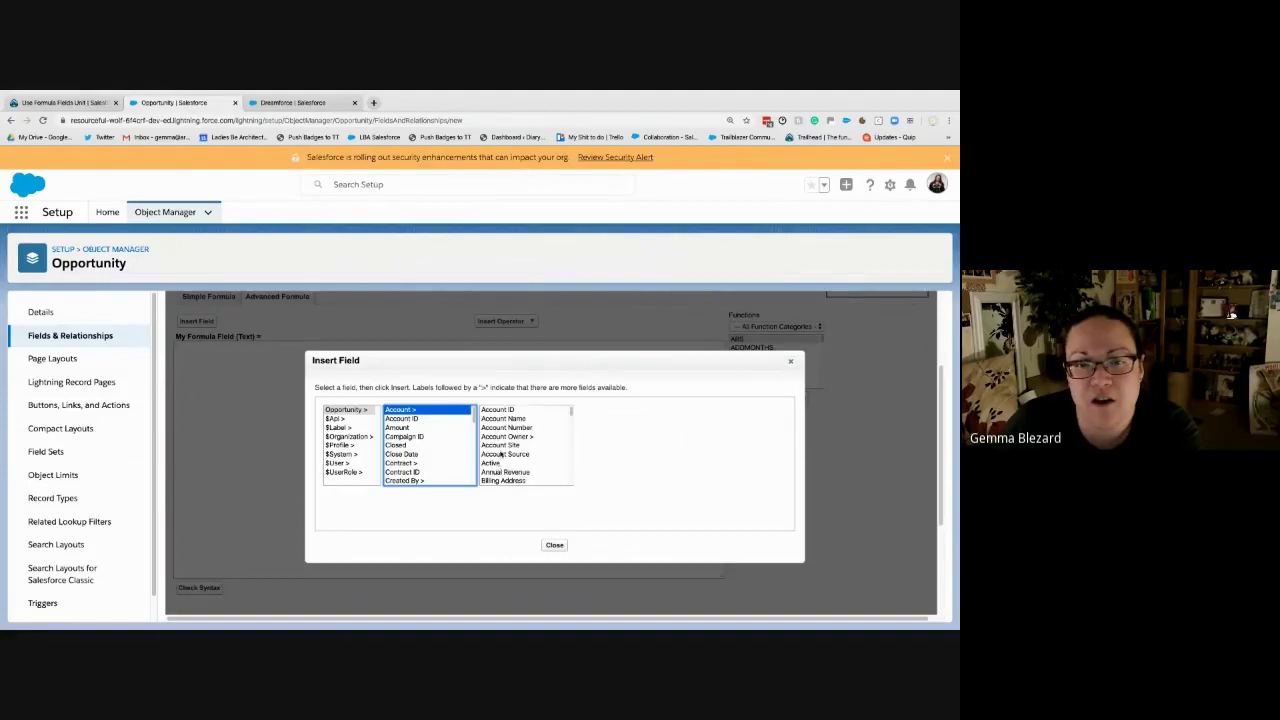
{"action": "scroll", "coordinate": [500, 455], "scroll_direction": "down", "scroll_amount": 5}
{"action": "scroll", "coordinate": [500, 455], "scroll_direction": "up", "scroll_amount": 5}
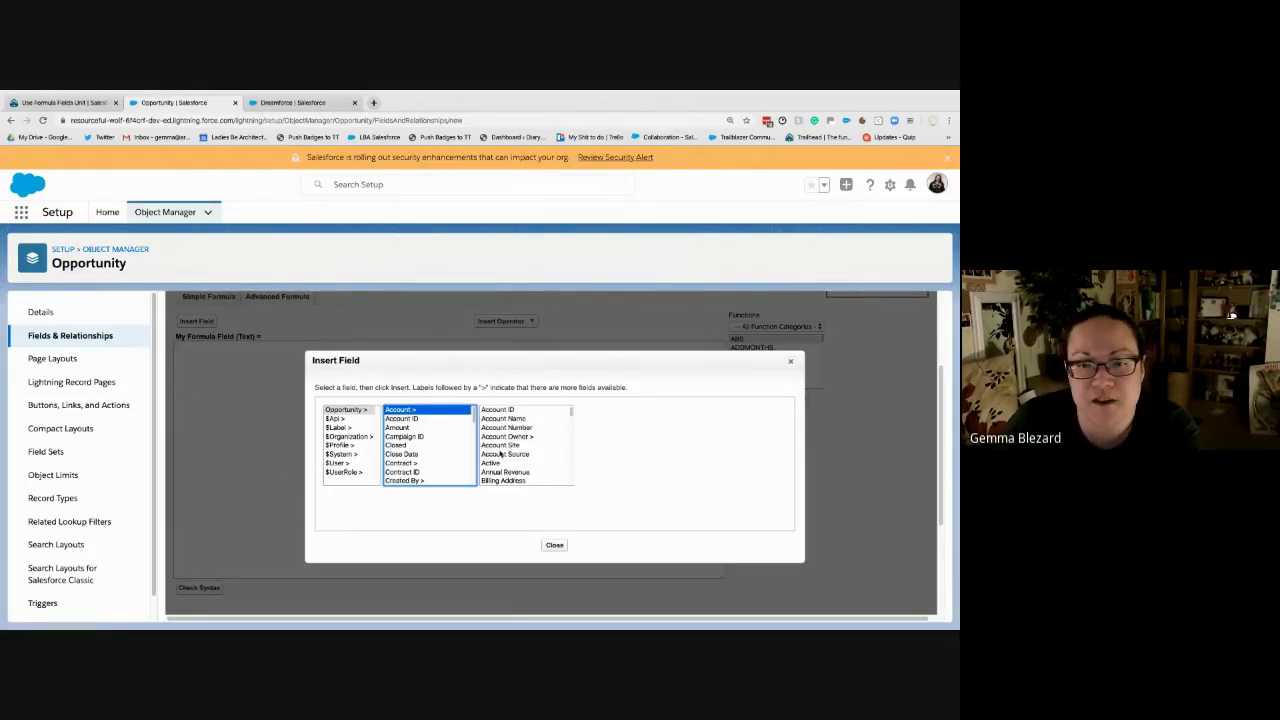
{"action": "scroll", "coordinate": [526, 456], "scroll_direction": "down", "scroll_amount": 3}
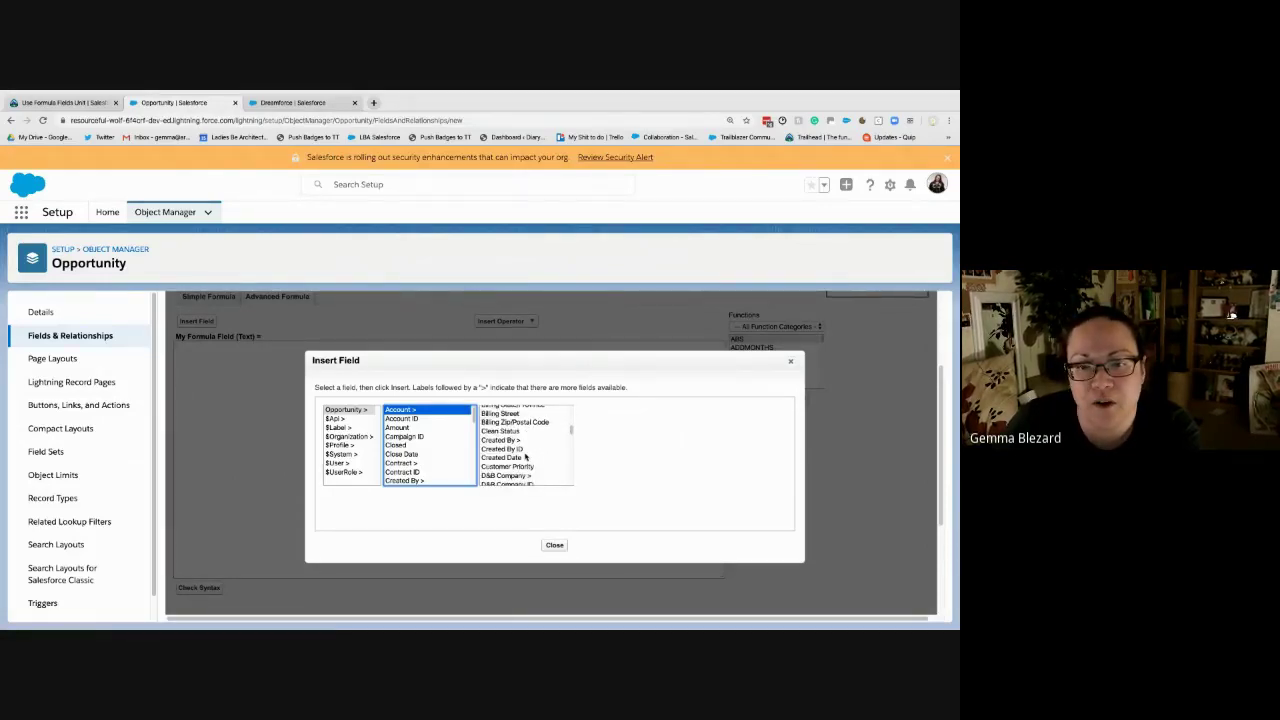
{"action": "scroll", "coordinate": [526, 456], "scroll_direction": "down", "scroll_amount": 2}
{"action": "scroll", "coordinate": [522, 452], "scroll_direction": "down", "scroll_amount": 2}
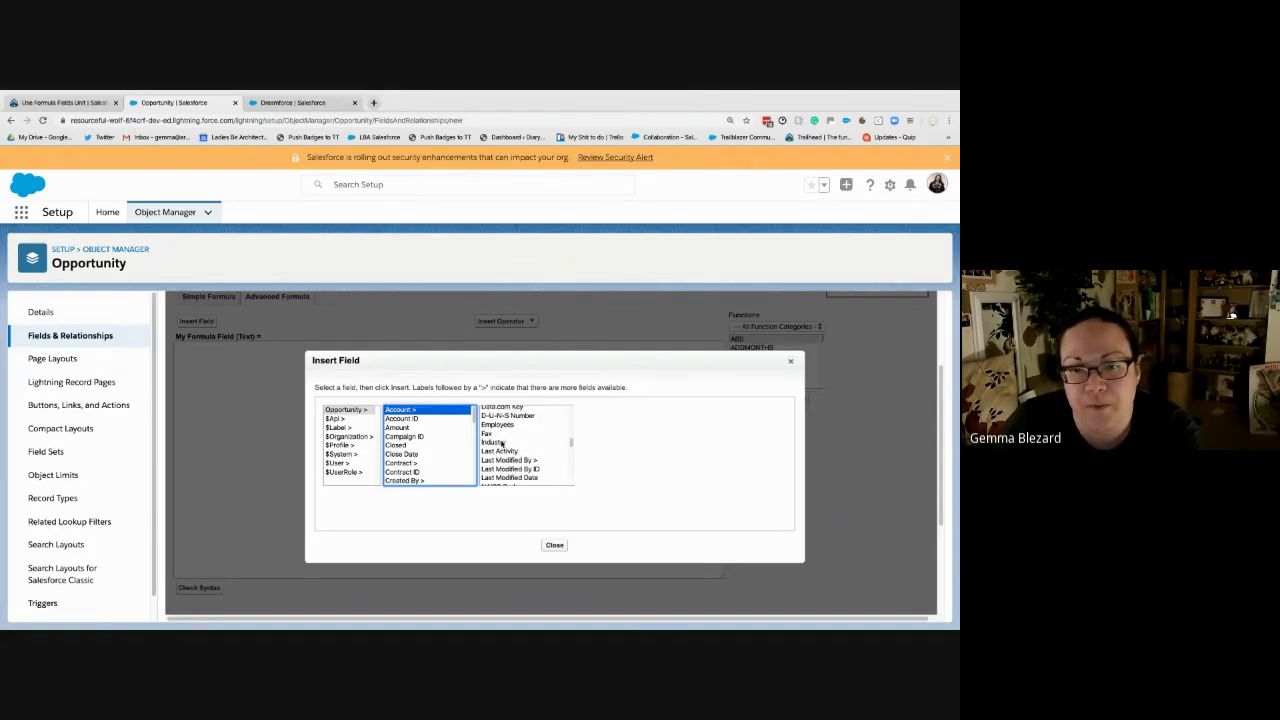
{"action": "left_click", "coordinate": [502, 443]}
{"action": "left_click", "coordinate": [626, 475]}
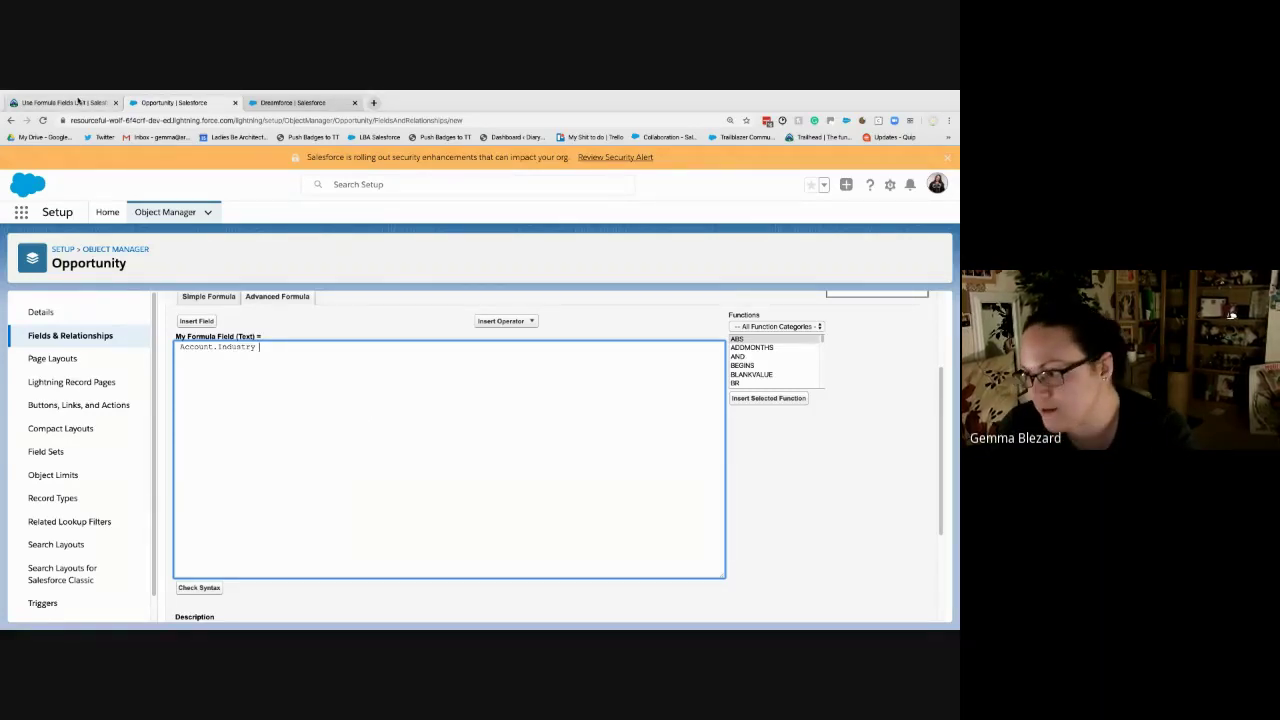
- Review the operators listed in the unit and in the Opportunity formula editor, and read the unit's Functions section
{"action": "left_click", "coordinate": [78, 101]}
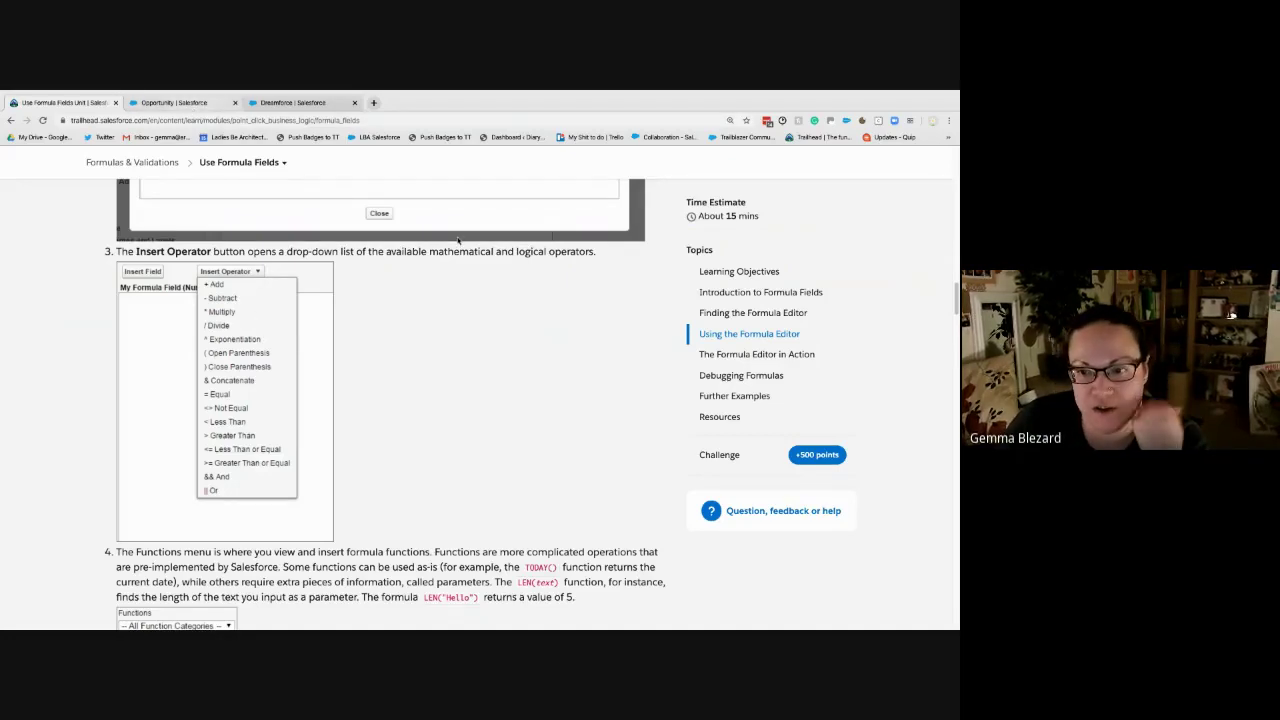
{"action": "left_click", "coordinate": [197, 104]}
{"action": "left_click", "coordinate": [529, 321]}
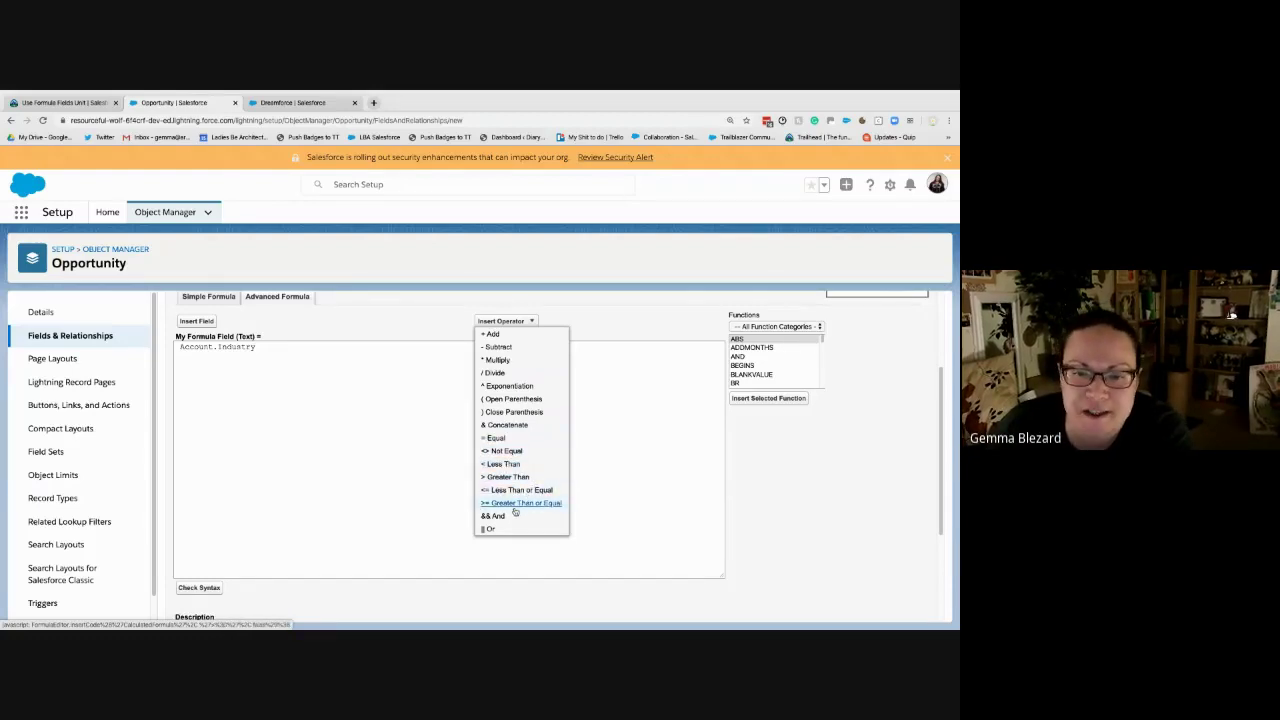
{"action": "scroll", "coordinate": [514, 527], "scroll_direction": "down", "scroll_amount": 1}
{"action": "scroll", "coordinate": [495, 540], "scroll_direction": "up", "scroll_amount": 2}
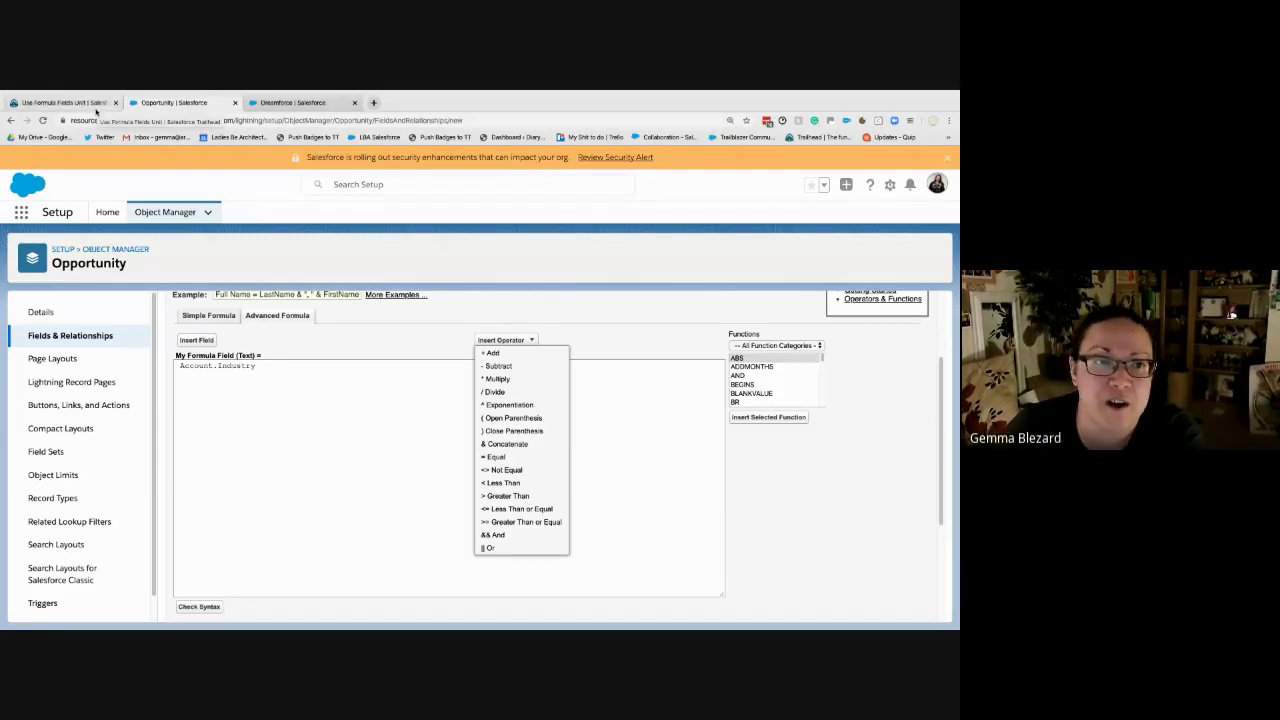
{"action": "left_click", "coordinate": [96, 104]}
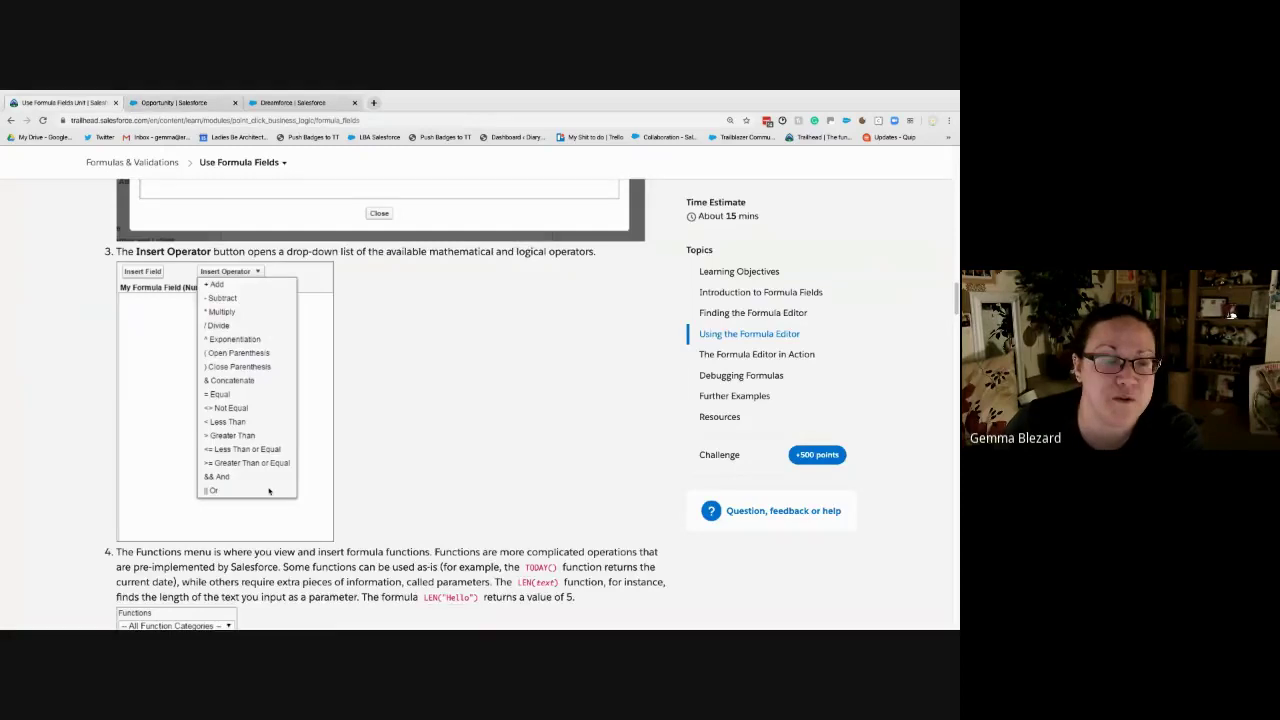
{"action": "scroll", "coordinate": [268, 491], "scroll_direction": "down", "scroll_amount": 4}
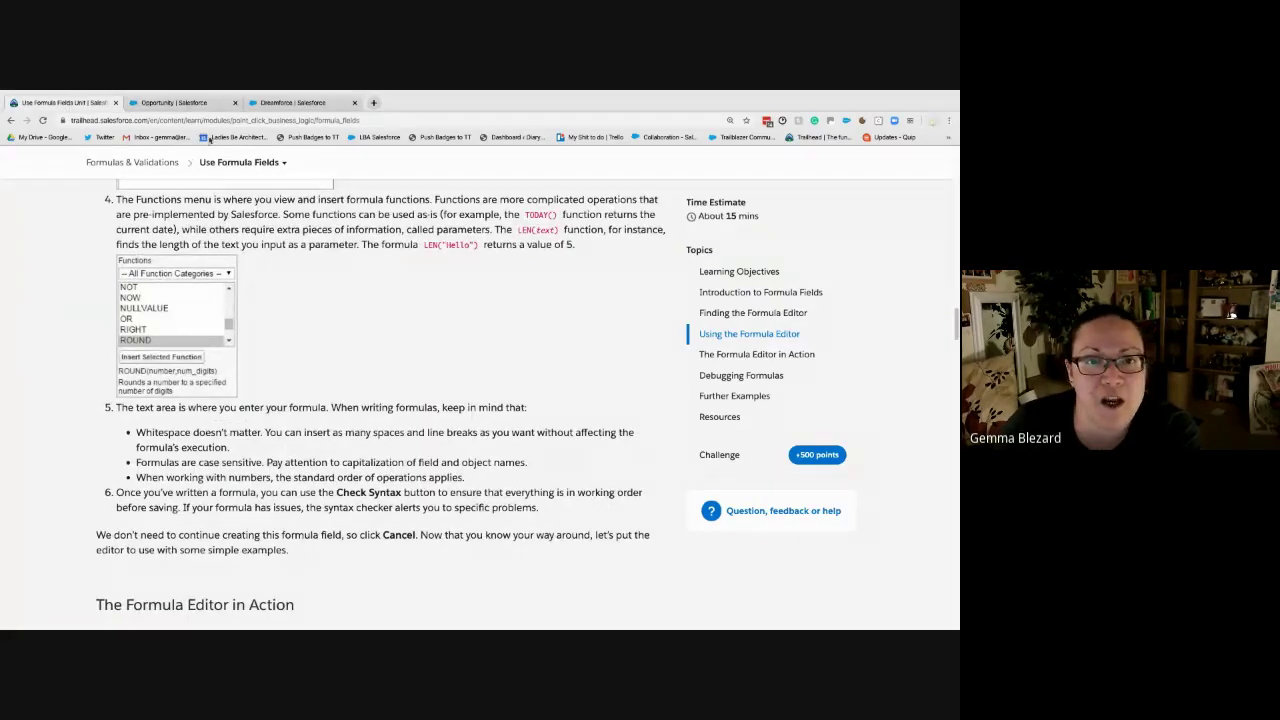
- Try NOW() as the text field's formula with a syntax check, and clear the formula
{"action": "left_click", "coordinate": [185, 103]}
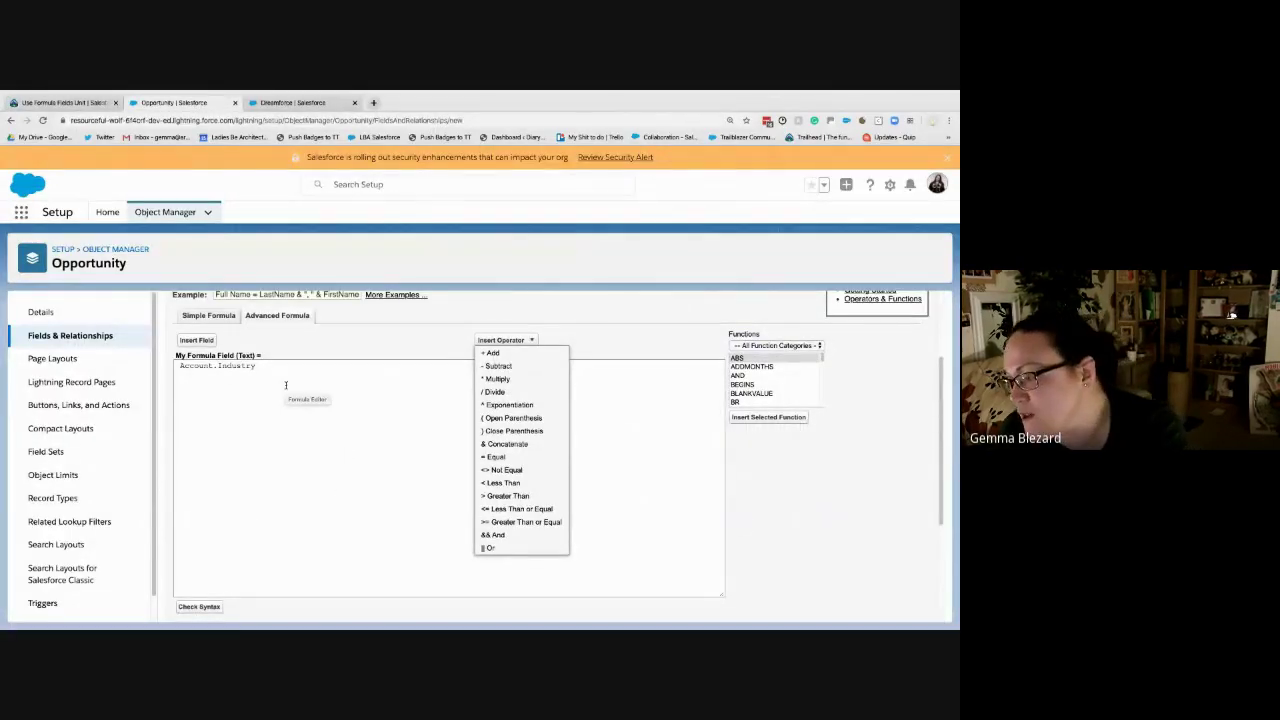
{"action": "left_click", "coordinate": [285, 418]}
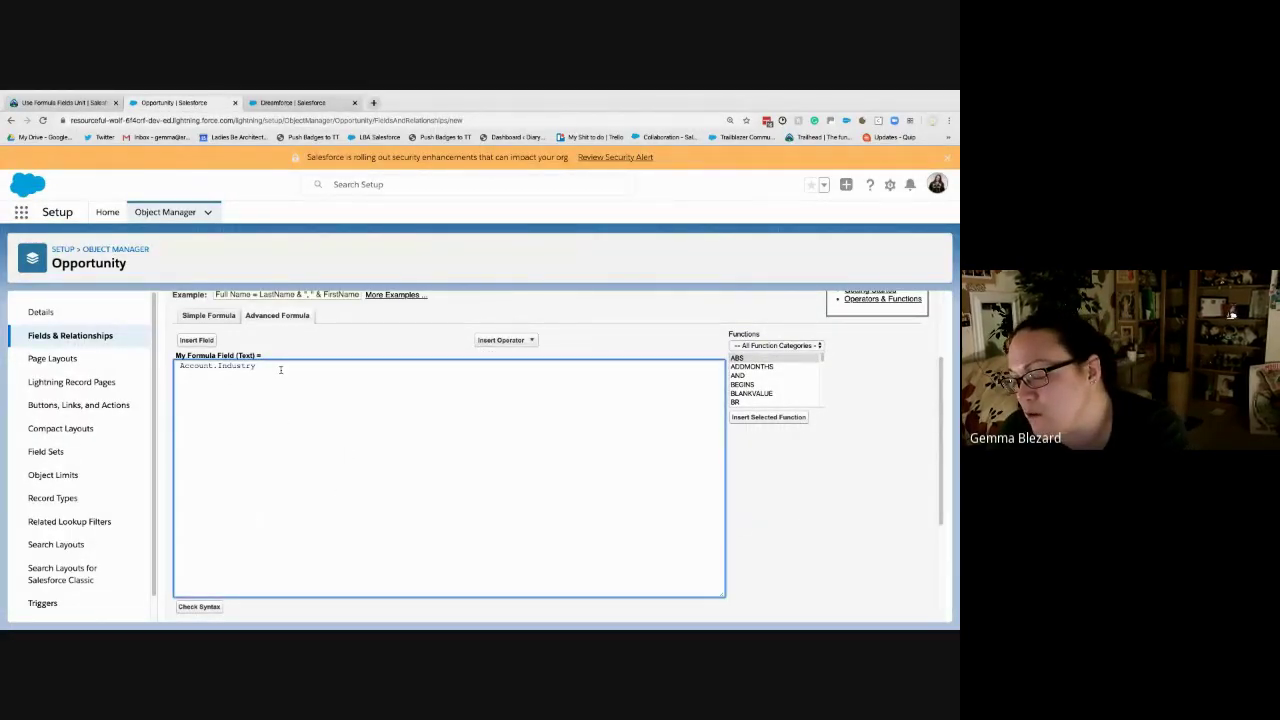
{"action": "key", "text": "ctrl+a"}
{"action": "type", "text": "ISP"}
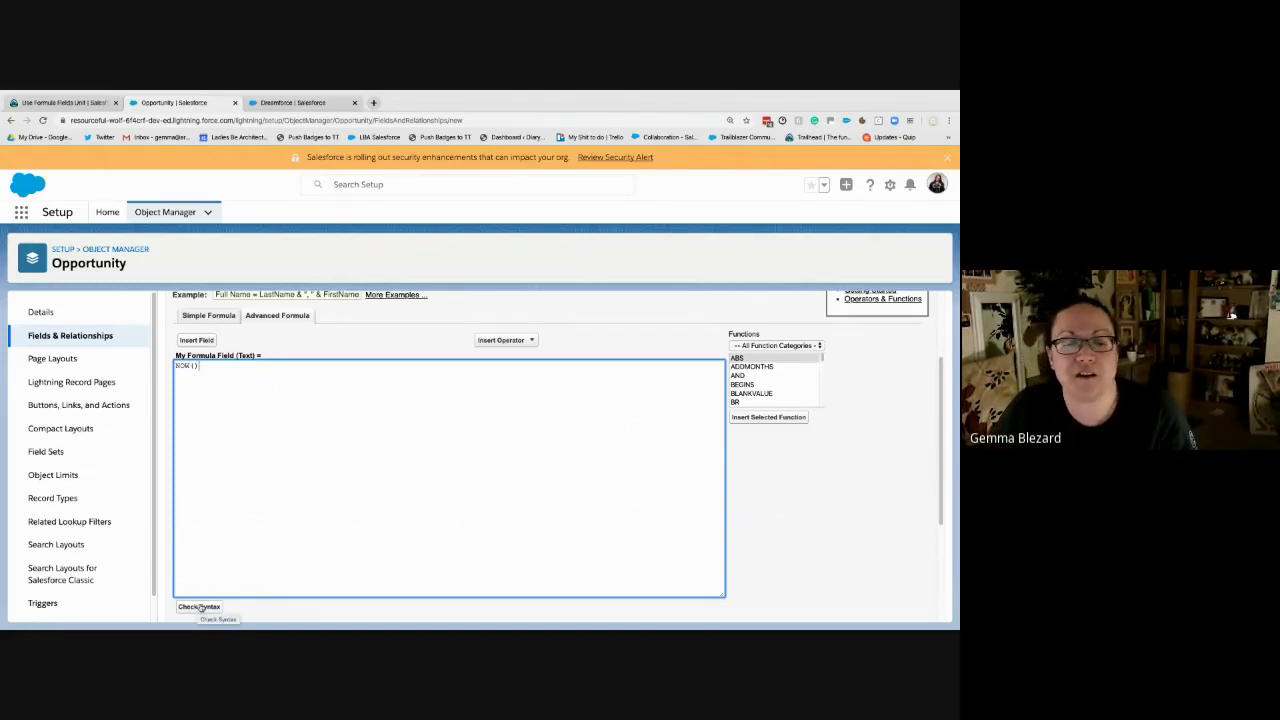
{"action": "left_click", "coordinate": [205, 609]}
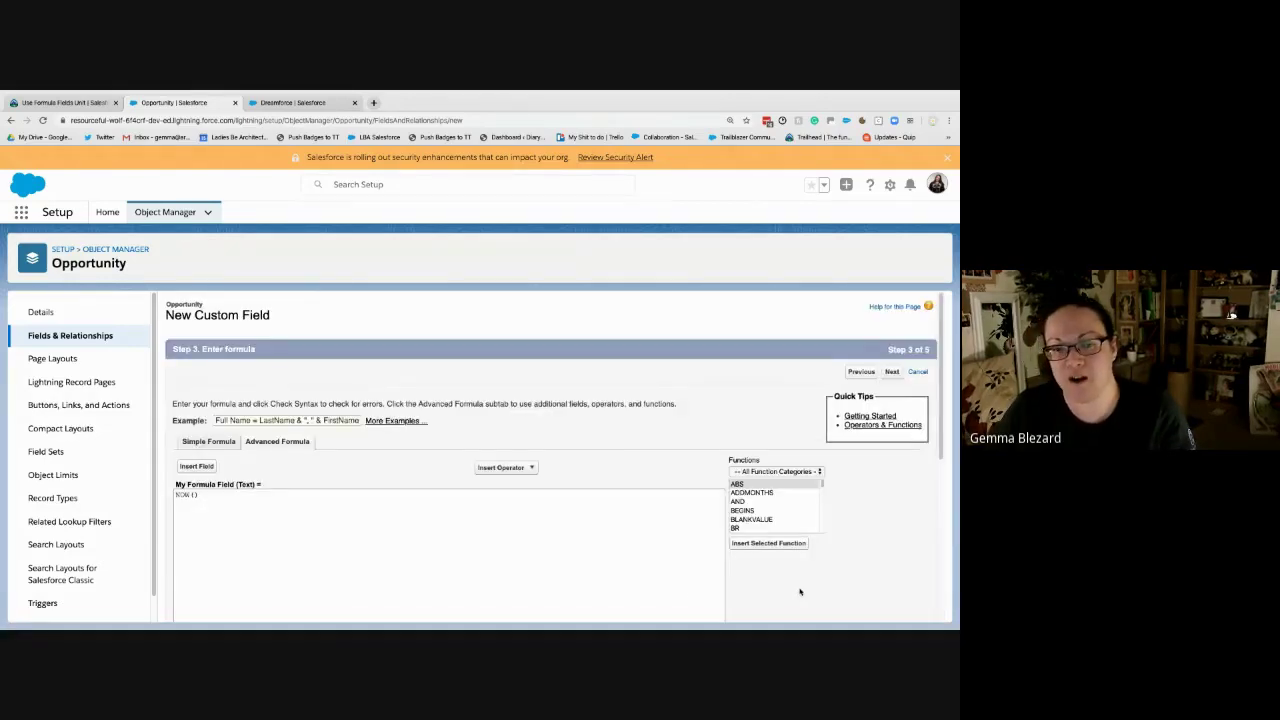
{"action": "scroll", "coordinate": [800, 592], "scroll_direction": "down", "scroll_amount": 5}
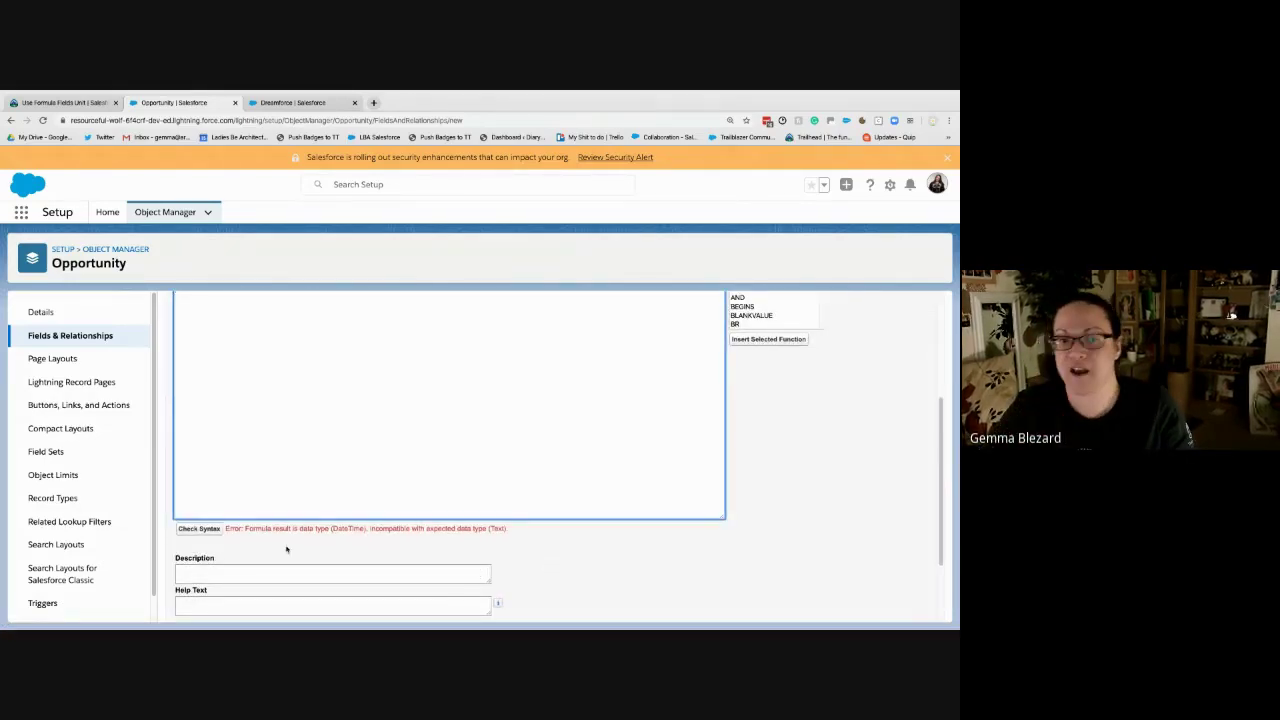
{"action": "left_click_drag", "start_coordinate": [249, 527], "coordinate": [509, 528]}
{"action": "left_click", "coordinate": [508, 477]}
{"action": "scroll", "coordinate": [475, 482], "scroll_direction": "up", "scroll_amount": 1}
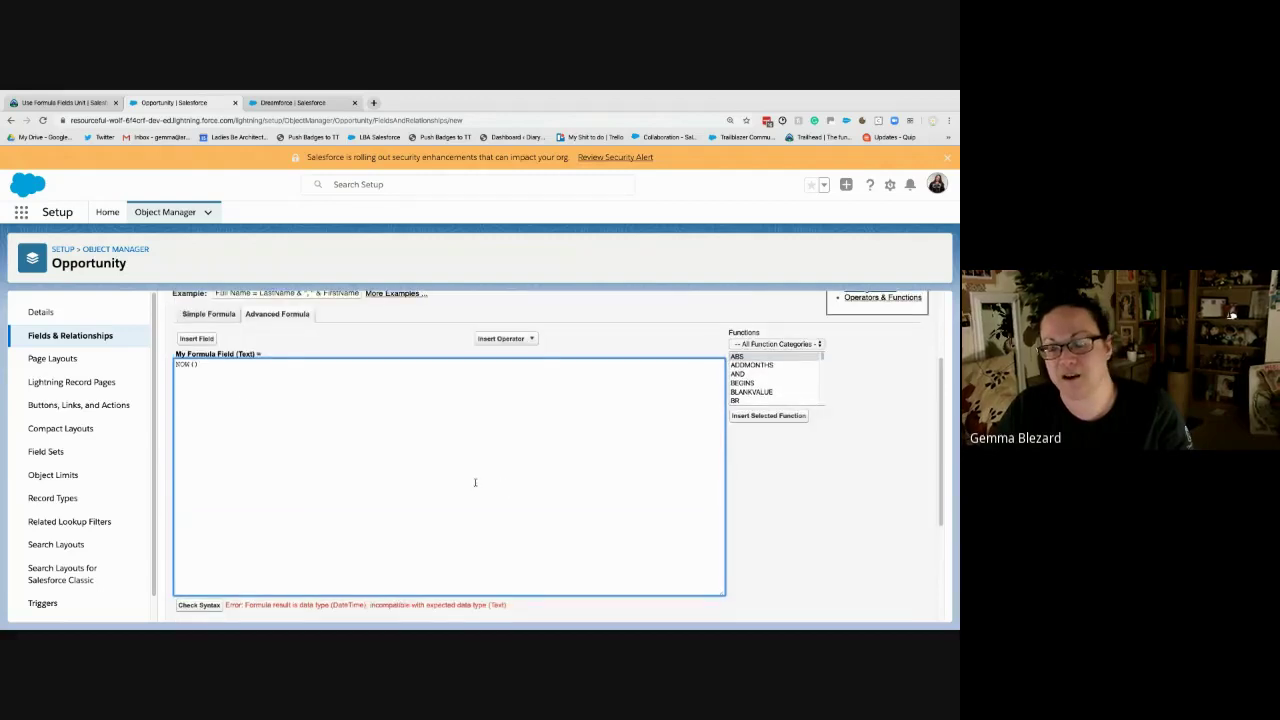
{"action": "left_click_drag", "start_coordinate": [218, 371], "coordinate": [168, 370]}
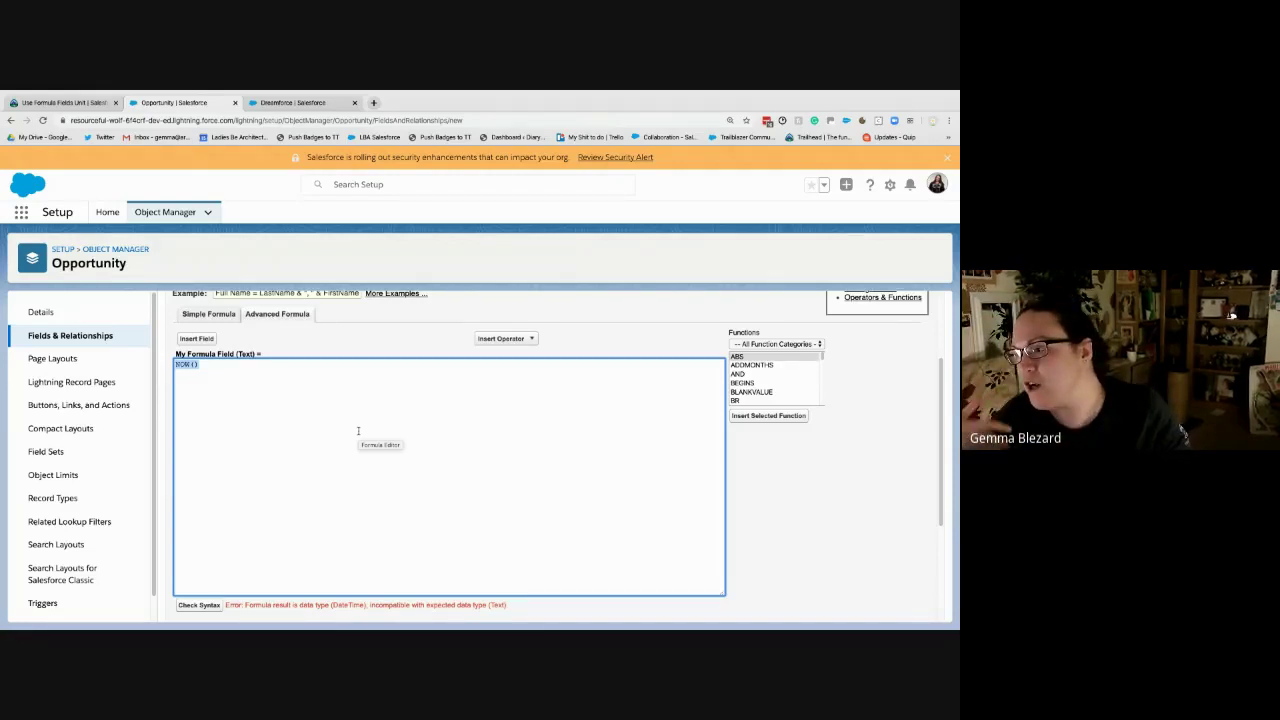
{"action": "key", "text": "BackSpace"}
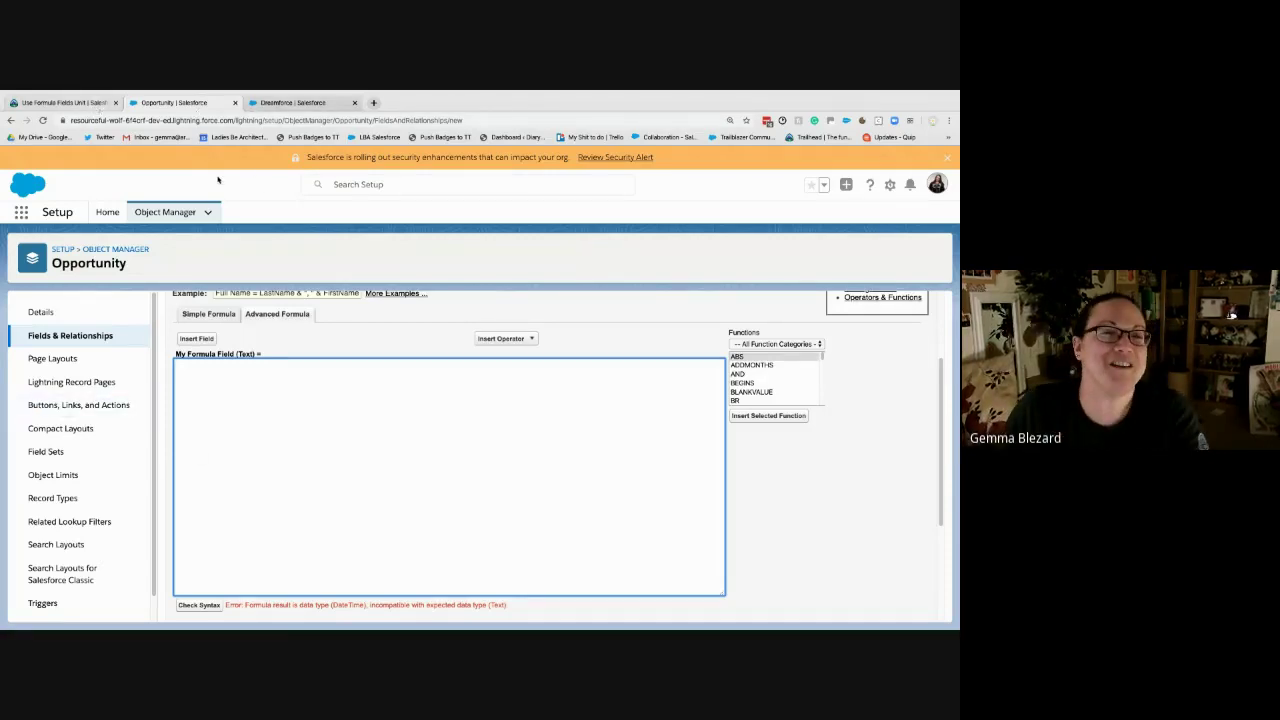
- Read the unit's notes on writing formulas and Example 1 on displaying an Account field on the Contact detail page
{"action": "key", "text": "ctrl+shift+Tab"}
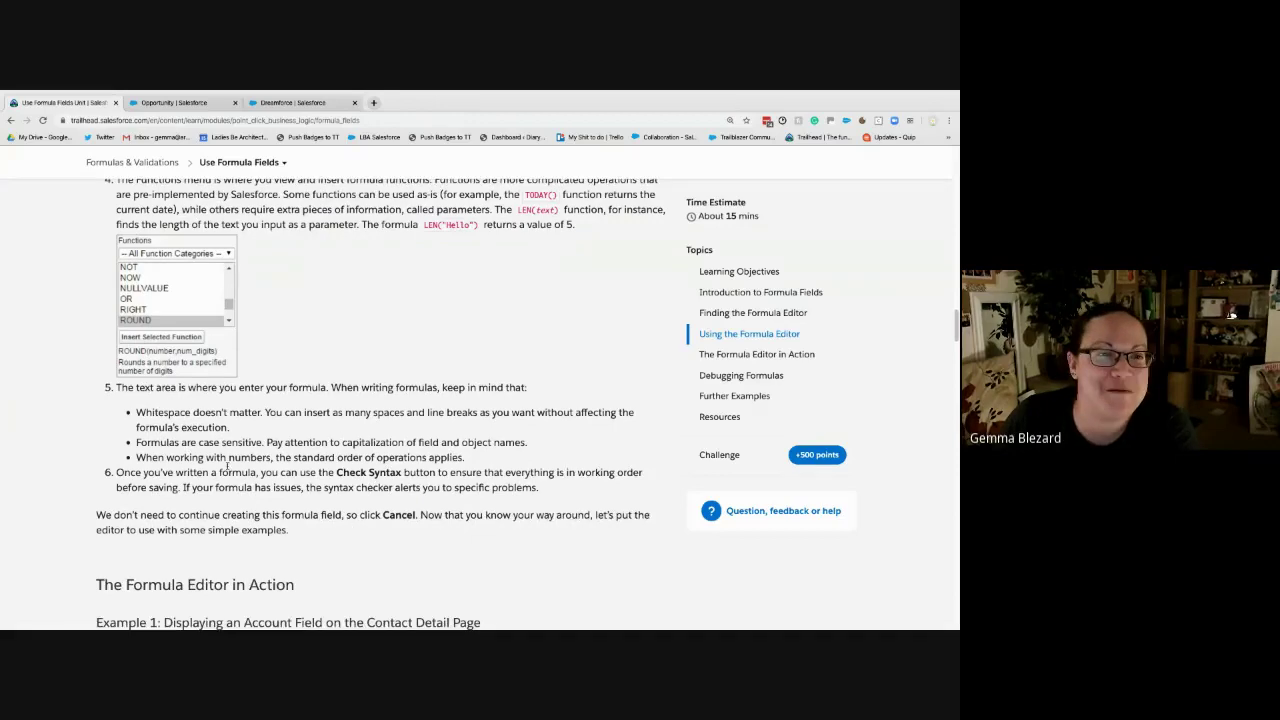
{"action": "scroll", "coordinate": [199, 458], "scroll_direction": "down", "scroll_amount": 4}
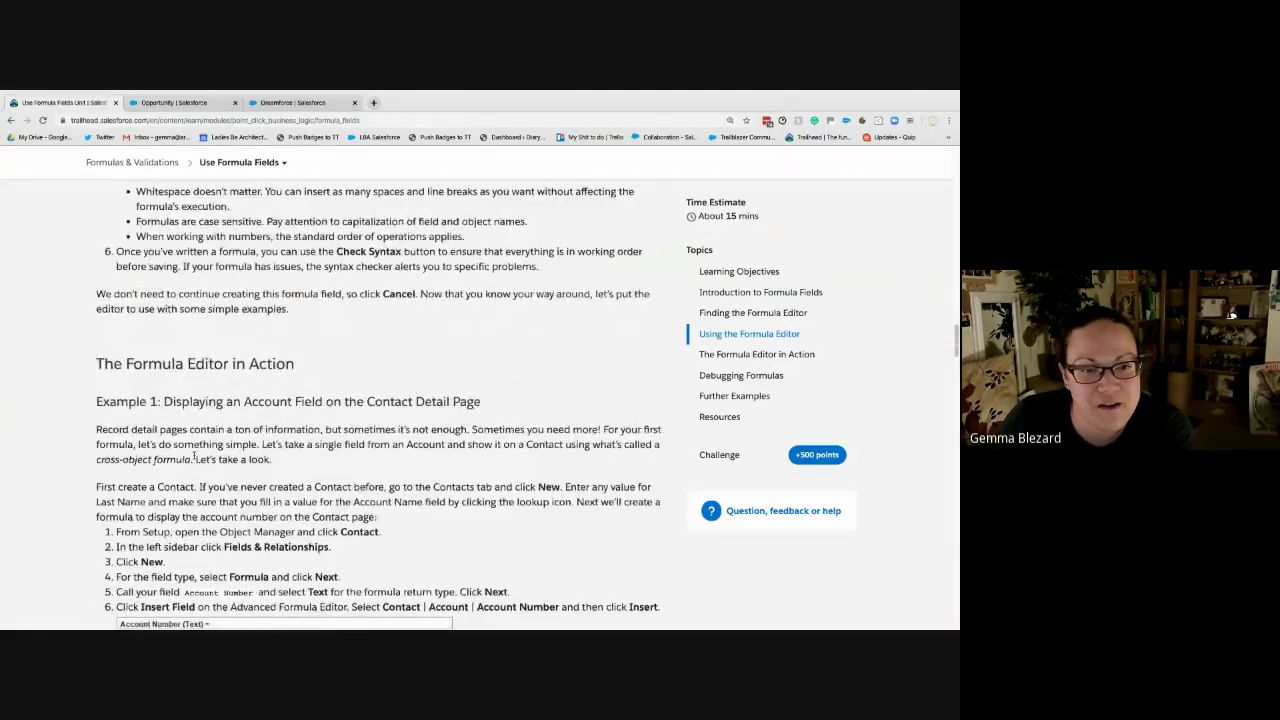
{"action": "scroll", "coordinate": [195, 458], "scroll_direction": "down", "scroll_amount": 1}
{"action": "scroll", "coordinate": [237, 482], "scroll_direction": "up", "scroll_amount": 1}
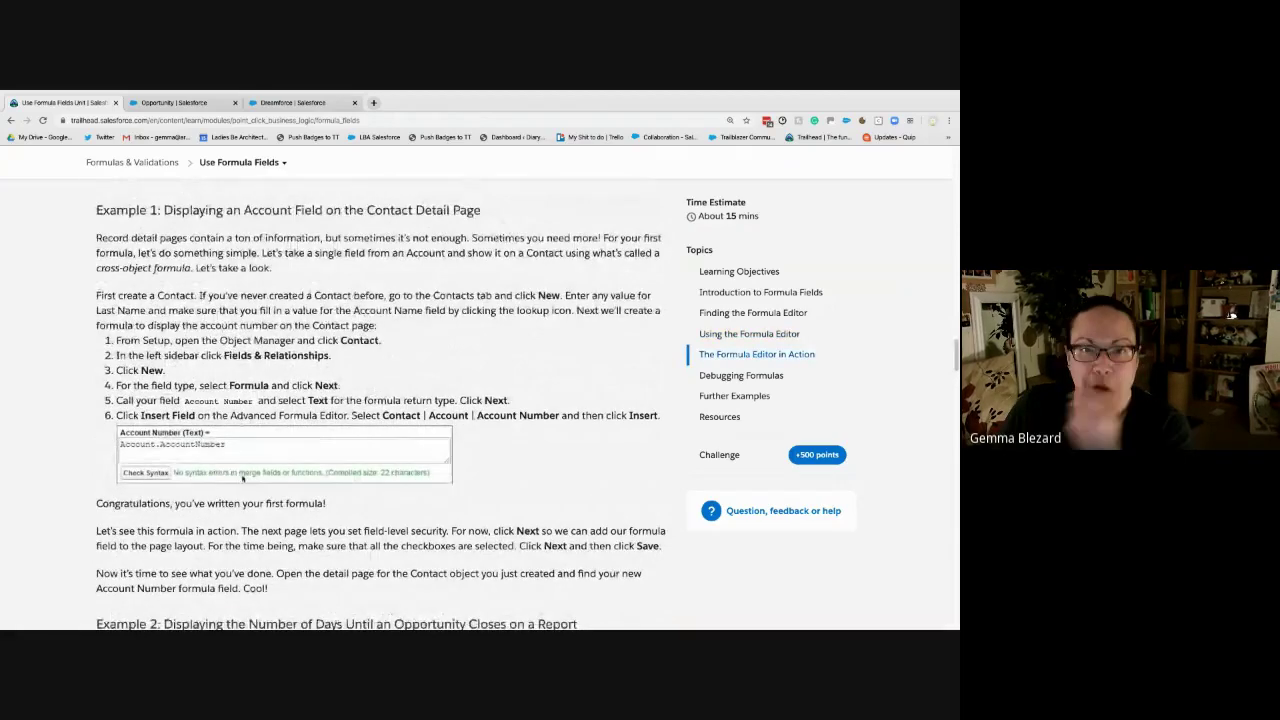
{"action": "scroll", "coordinate": [240, 480], "scroll_direction": "down", "scroll_amount": 3}
{"action": "scroll", "coordinate": [242, 480], "scroll_direction": "up", "scroll_amount": 3}
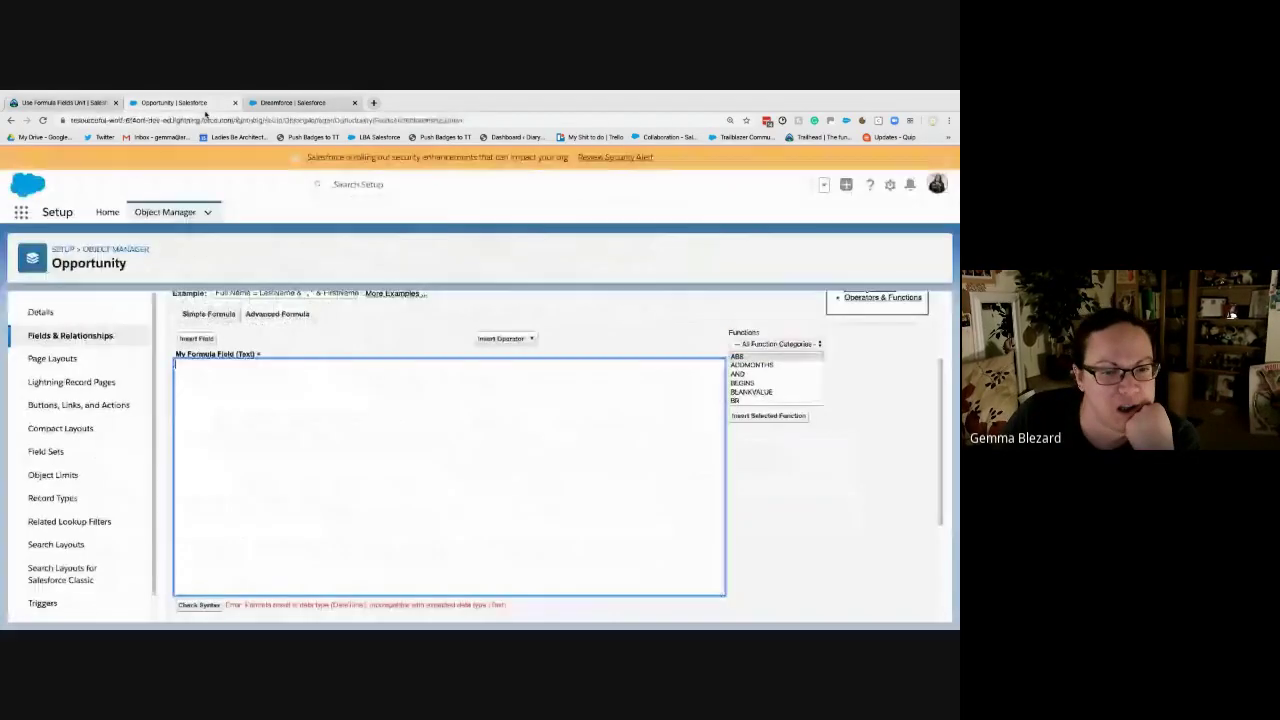
- Return to the Opportunity formula editor and browse the Account fields available for insertion
{"action": "left_click", "coordinate": [174, 102]}
{"action": "left_click", "coordinate": [197, 338]}
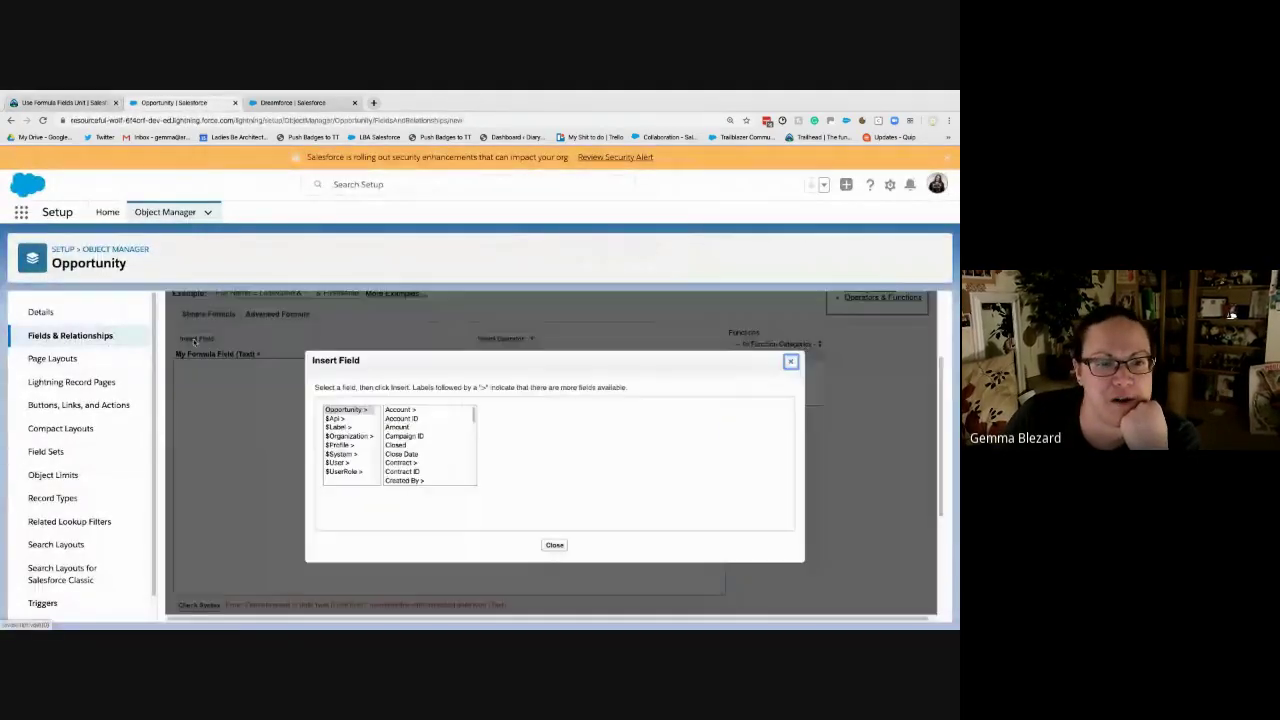
{"action": "left_click", "coordinate": [412, 410]}
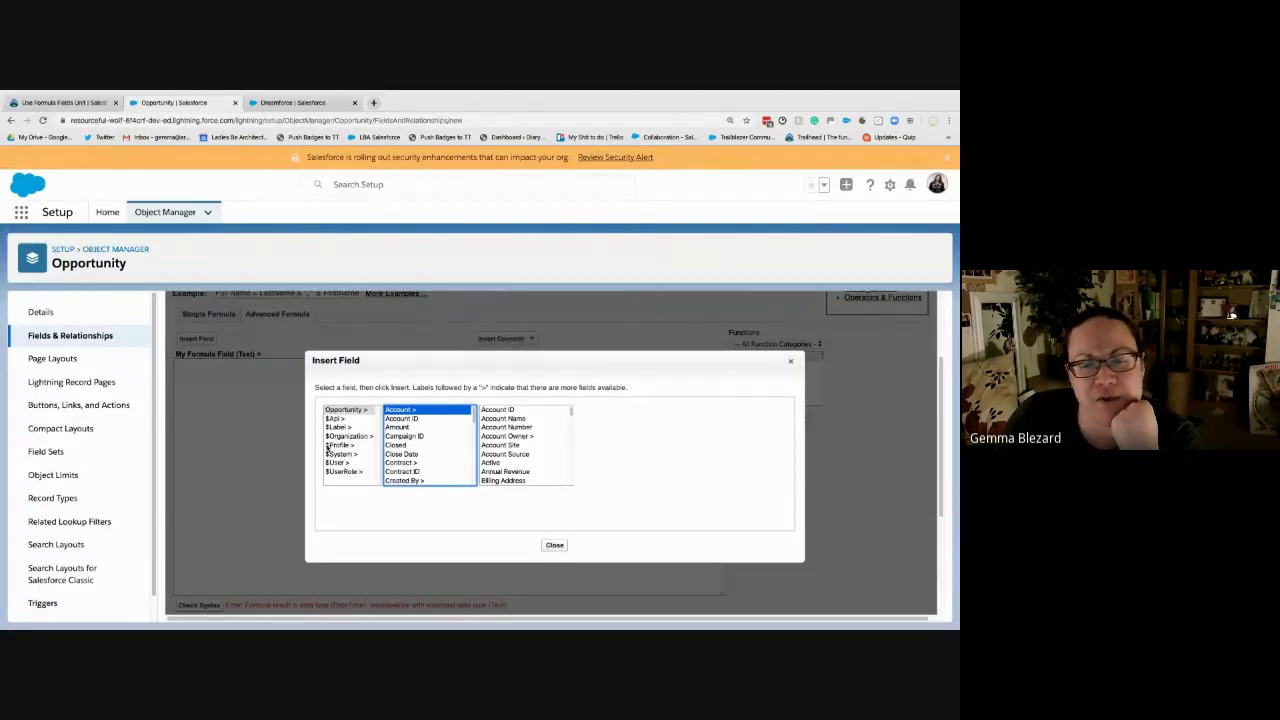
{"action": "left_click", "coordinate": [554, 545]}
- Insert the Industry field reached from Opportunity through Account into the formula
{"action": "left_click", "coordinate": [198, 339]}
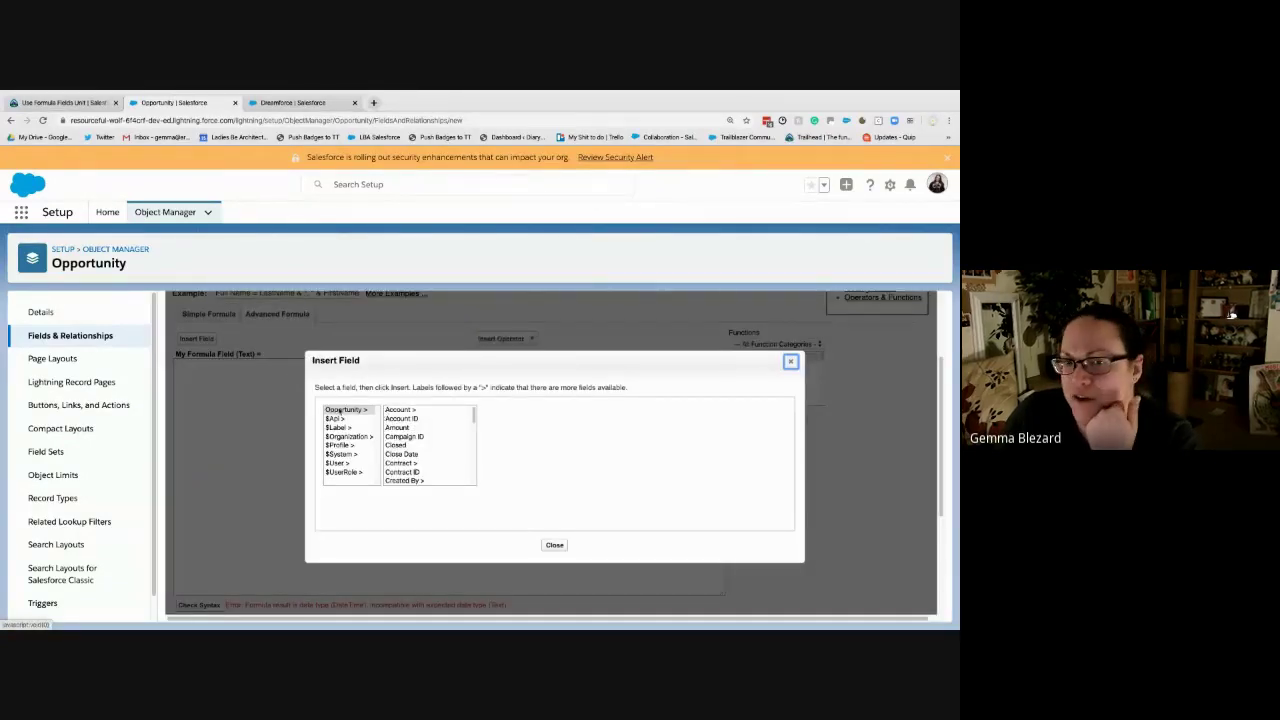
{"action": "left_click", "coordinate": [338, 412]}
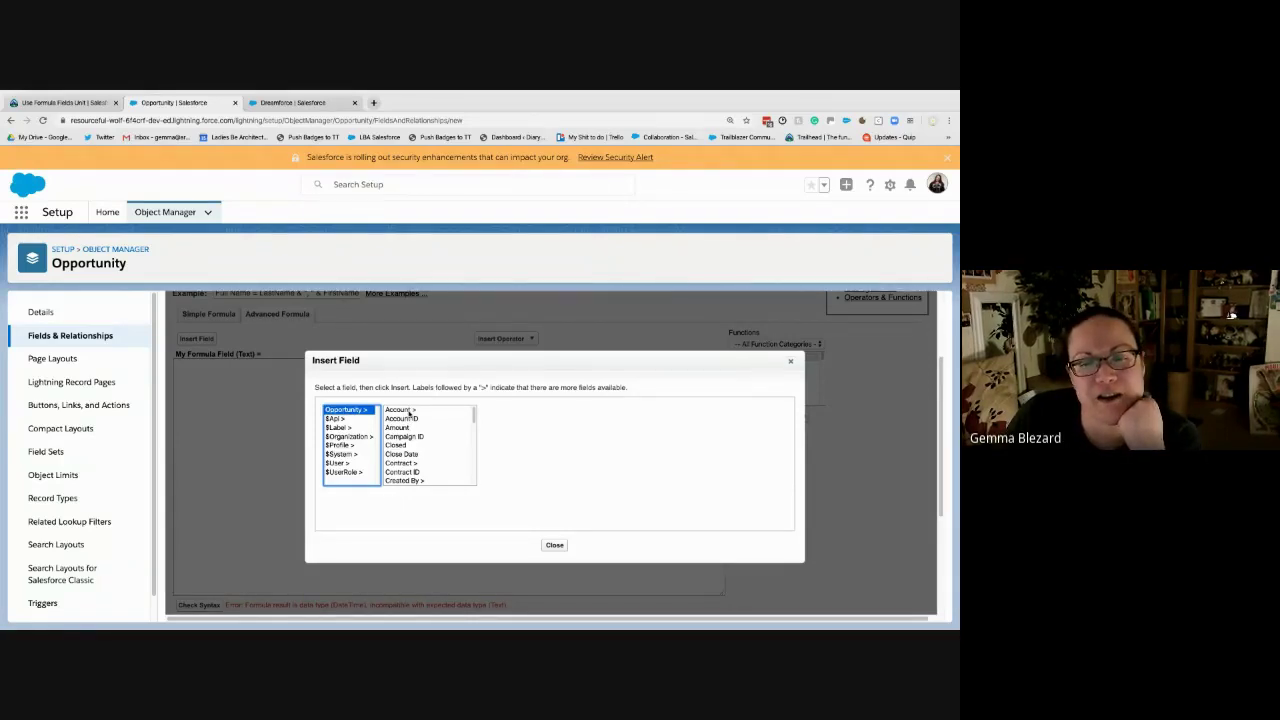
{"action": "left_click", "coordinate": [409, 412]}
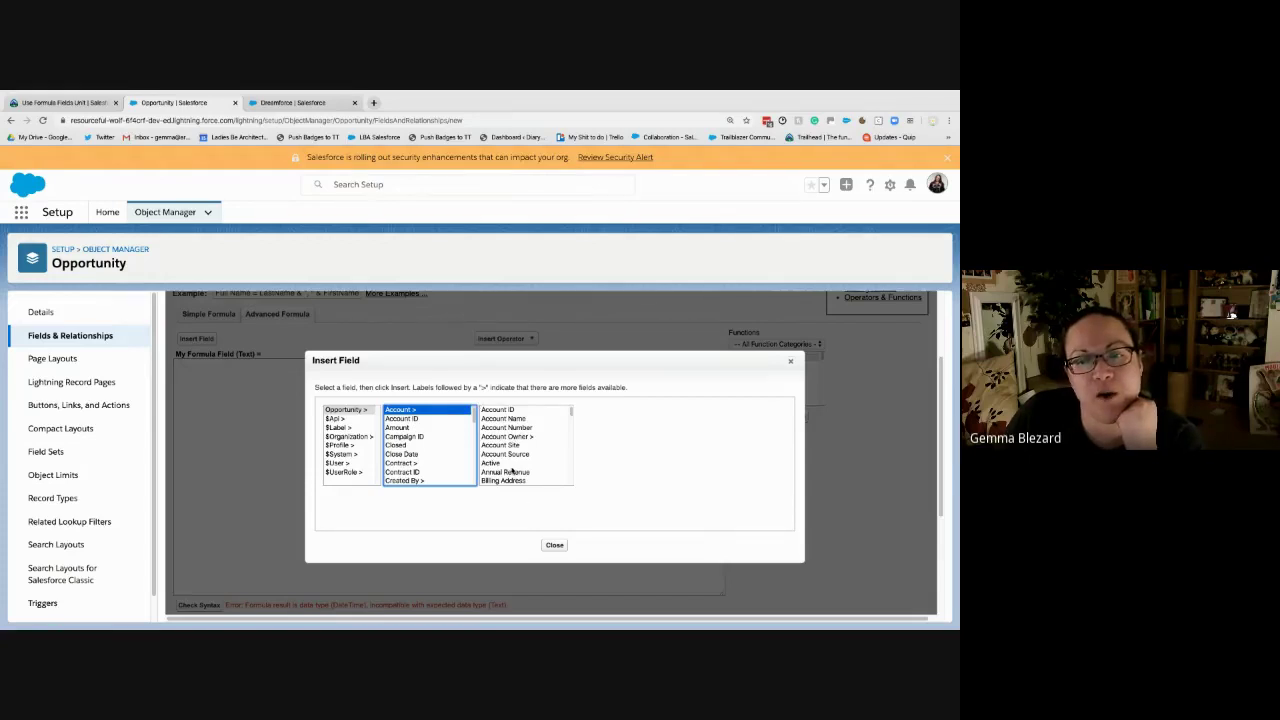
{"action": "scroll", "coordinate": [512, 470], "scroll_direction": "down", "scroll_amount": 2}
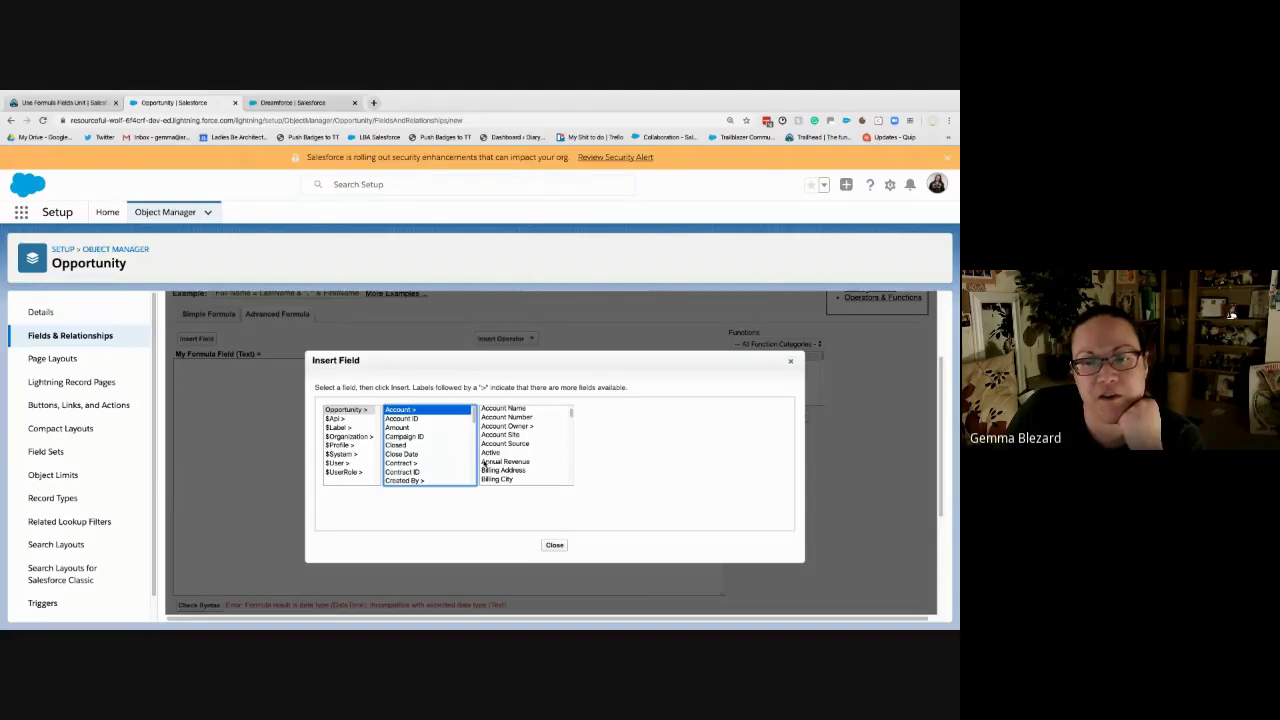
{"action": "scroll", "coordinate": [513, 466], "scroll_direction": "down", "scroll_amount": 4}
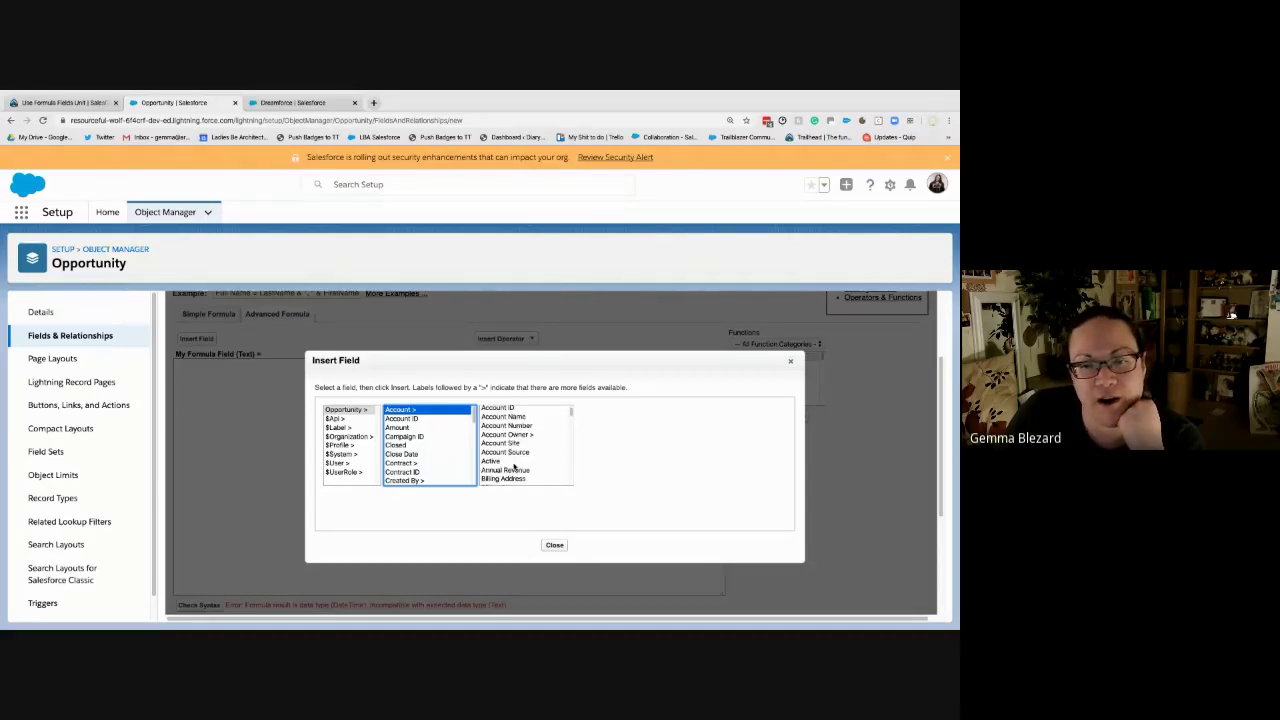
{"action": "scroll", "coordinate": [513, 466], "scroll_direction": "down", "scroll_amount": 4}
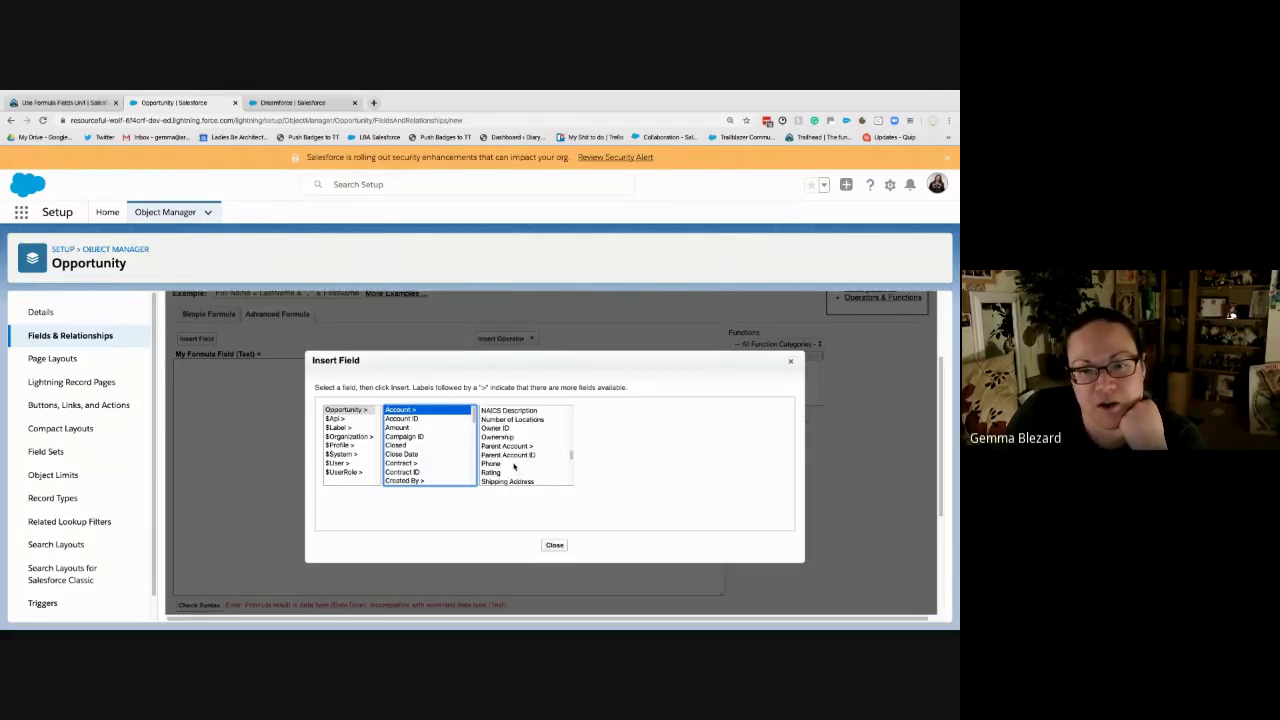
{"action": "scroll", "coordinate": [513, 466], "scroll_direction": "down", "scroll_amount": 3}
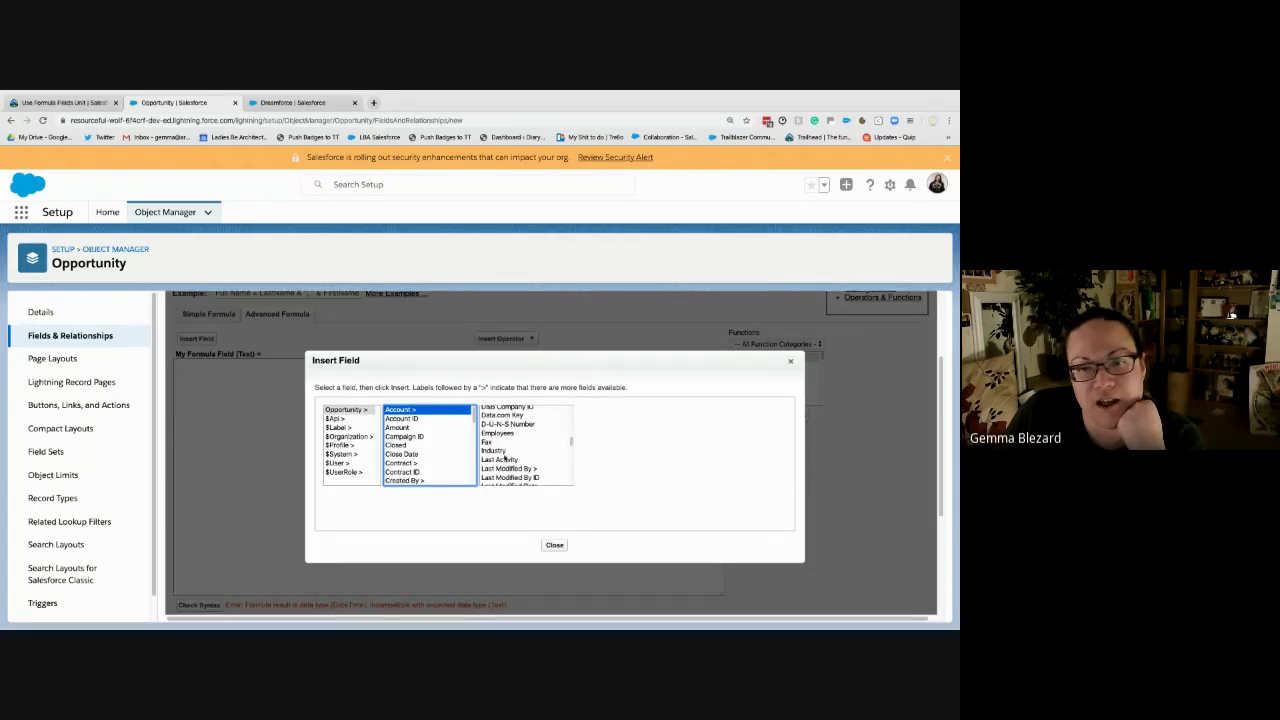
{"action": "left_click", "coordinate": [505, 452]}
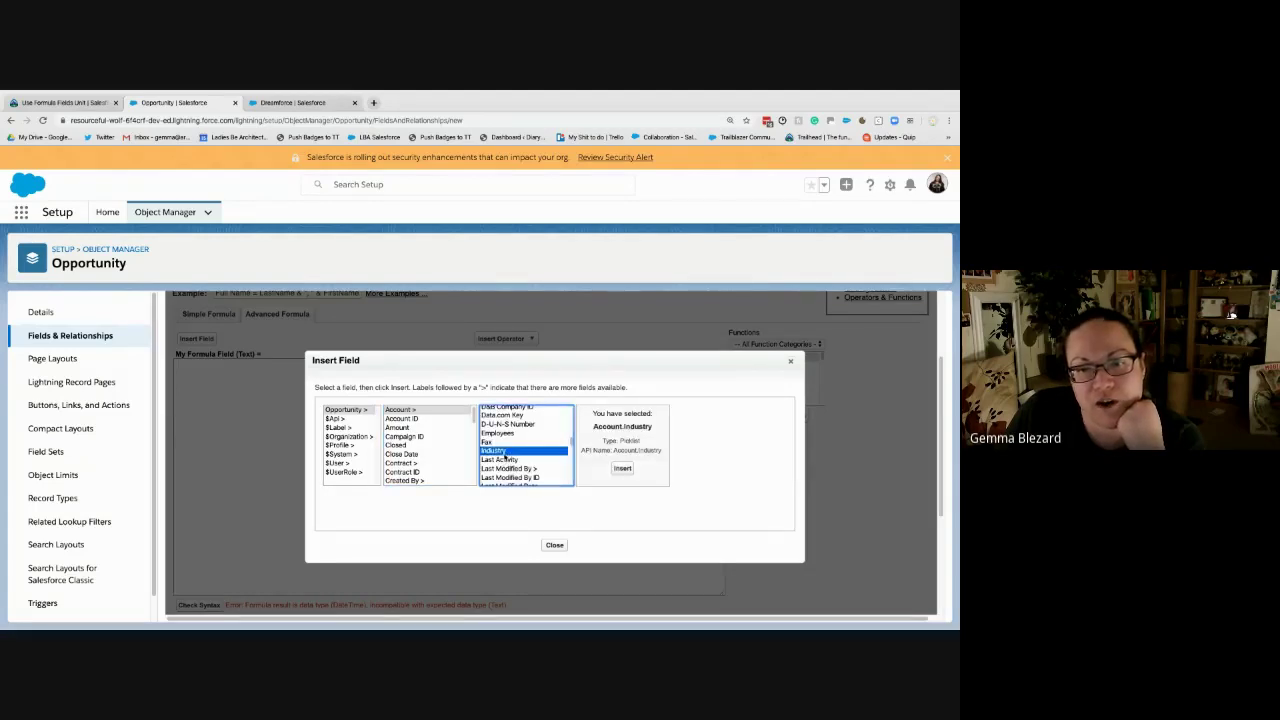
{"action": "left_click", "coordinate": [623, 469]}
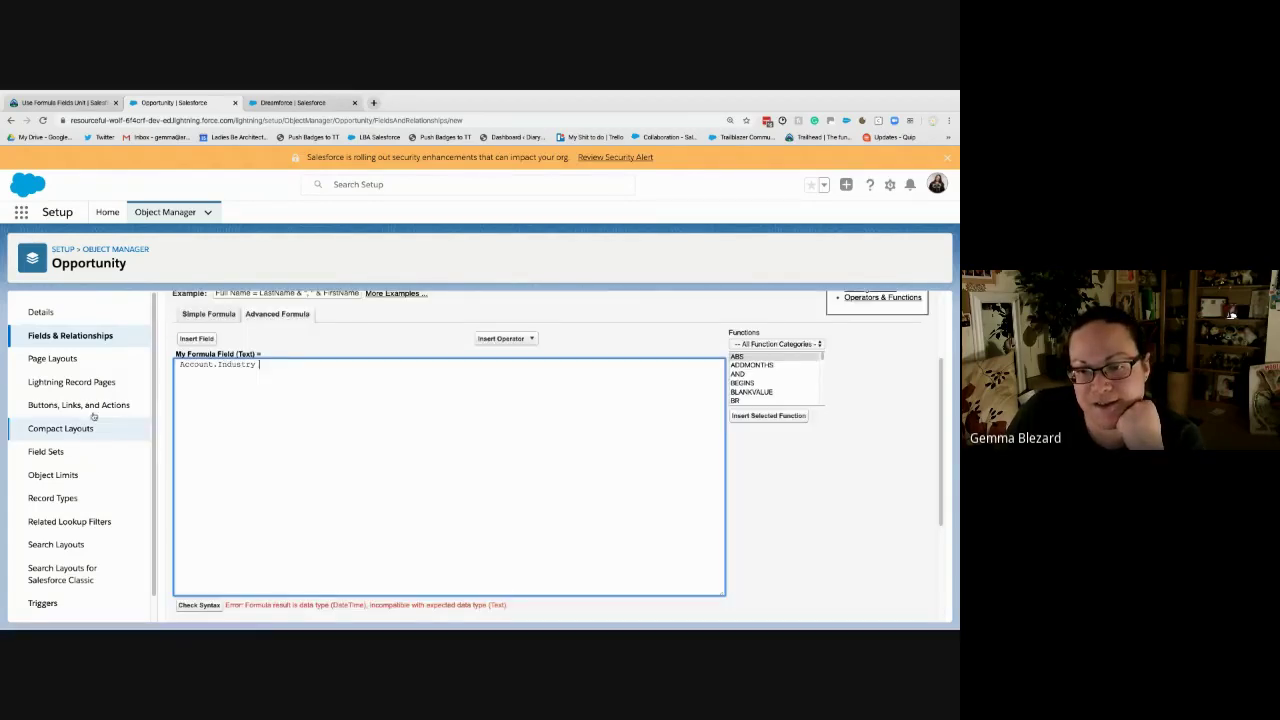
- Check the syntax of the Account.Industry formula and view the result
{"action": "scroll", "coordinate": [291, 417], "scroll_direction": "down", "scroll_amount": 1}
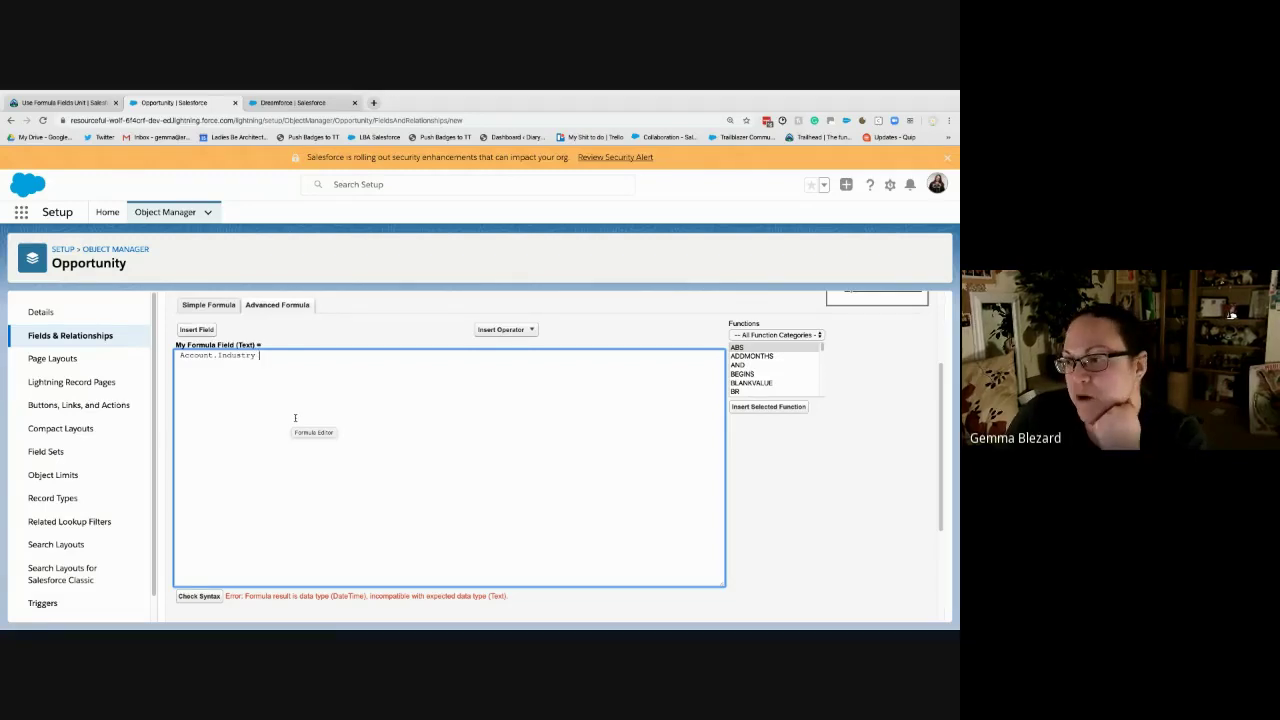
{"action": "left_click", "coordinate": [198, 596]}
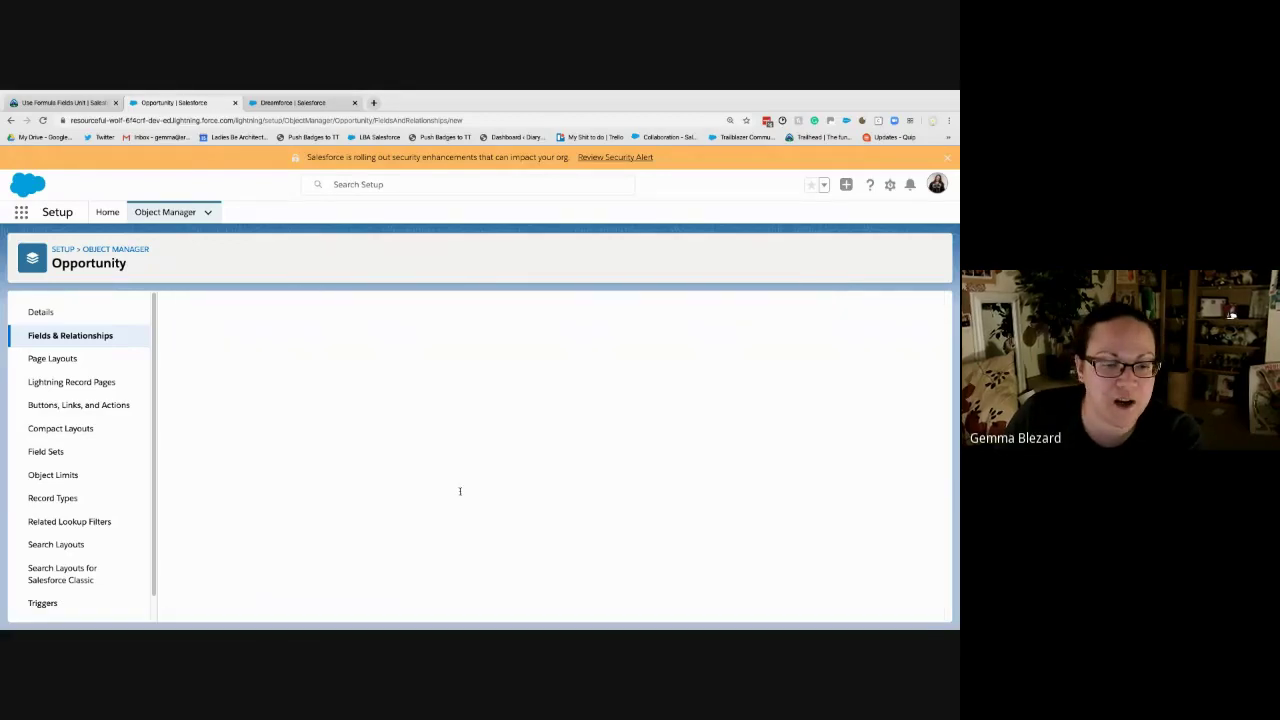
{"action": "scroll", "coordinate": [430, 480], "scroll_direction": "down", "scroll_amount": 1}
{"action": "left_click", "coordinate": [409, 475]}
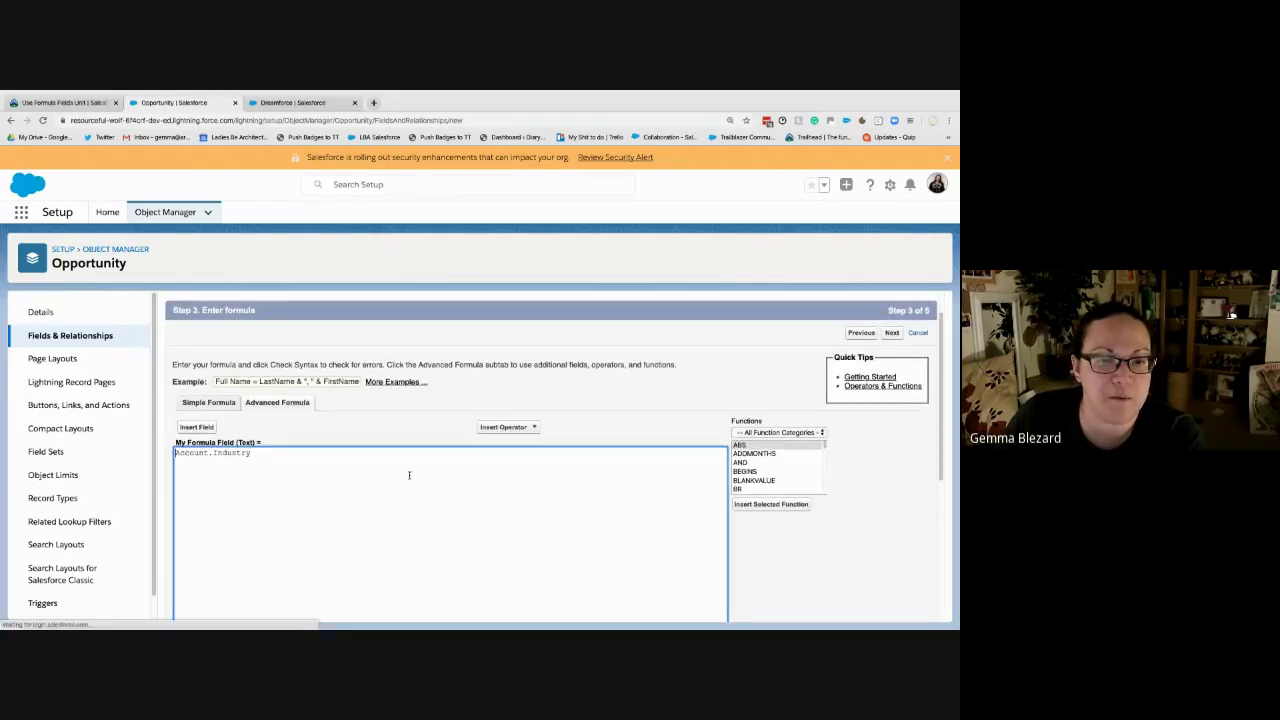
{"action": "scroll", "coordinate": [409, 475], "scroll_direction": "down", "scroll_amount": 3}
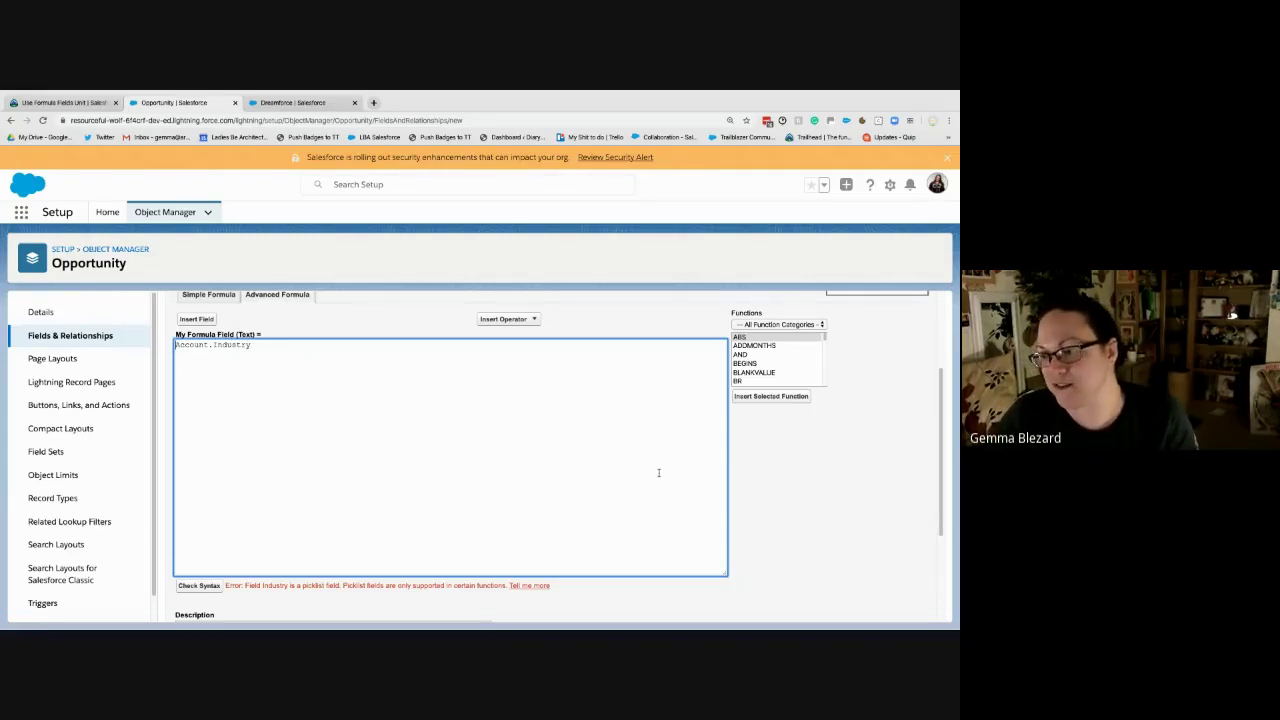
- Wrap the field in the TEXT function so the formula reads TEXT(Account.Industry), and check its syntax
{"action": "type", "text": "TEXT("}
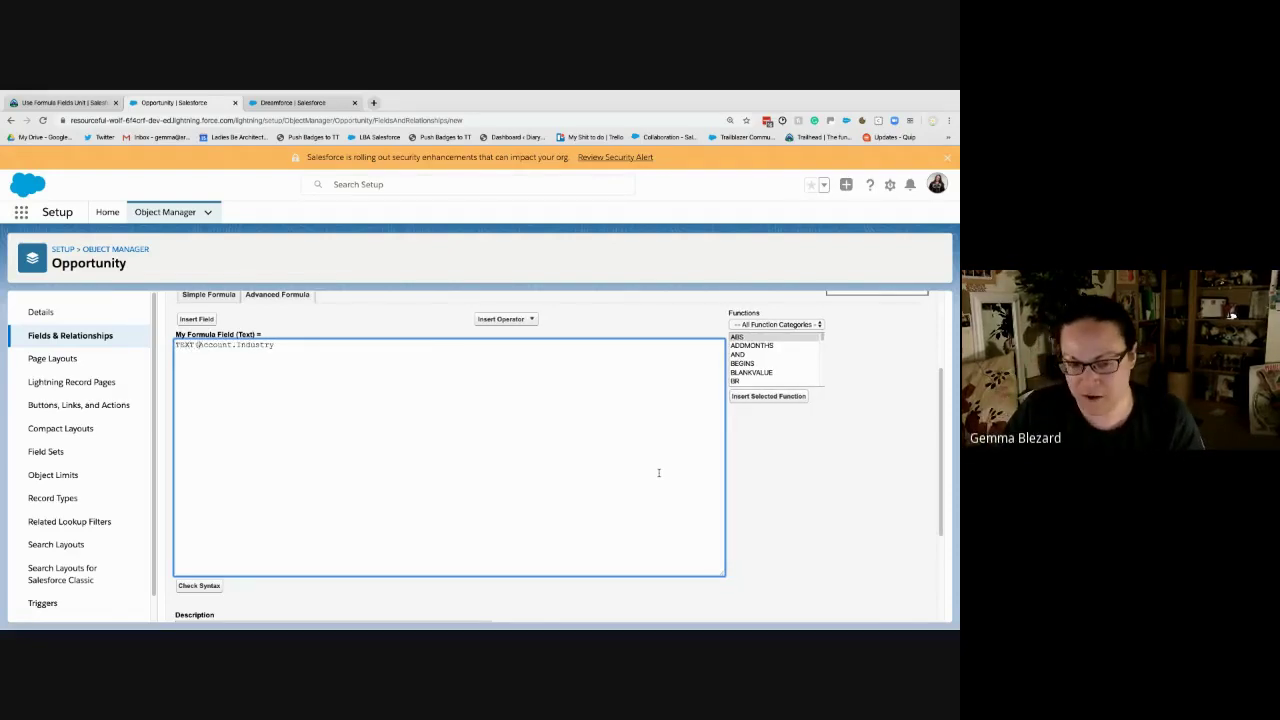
{"action": "key", "text": "End"}
{"action": "type", "text": ")"}
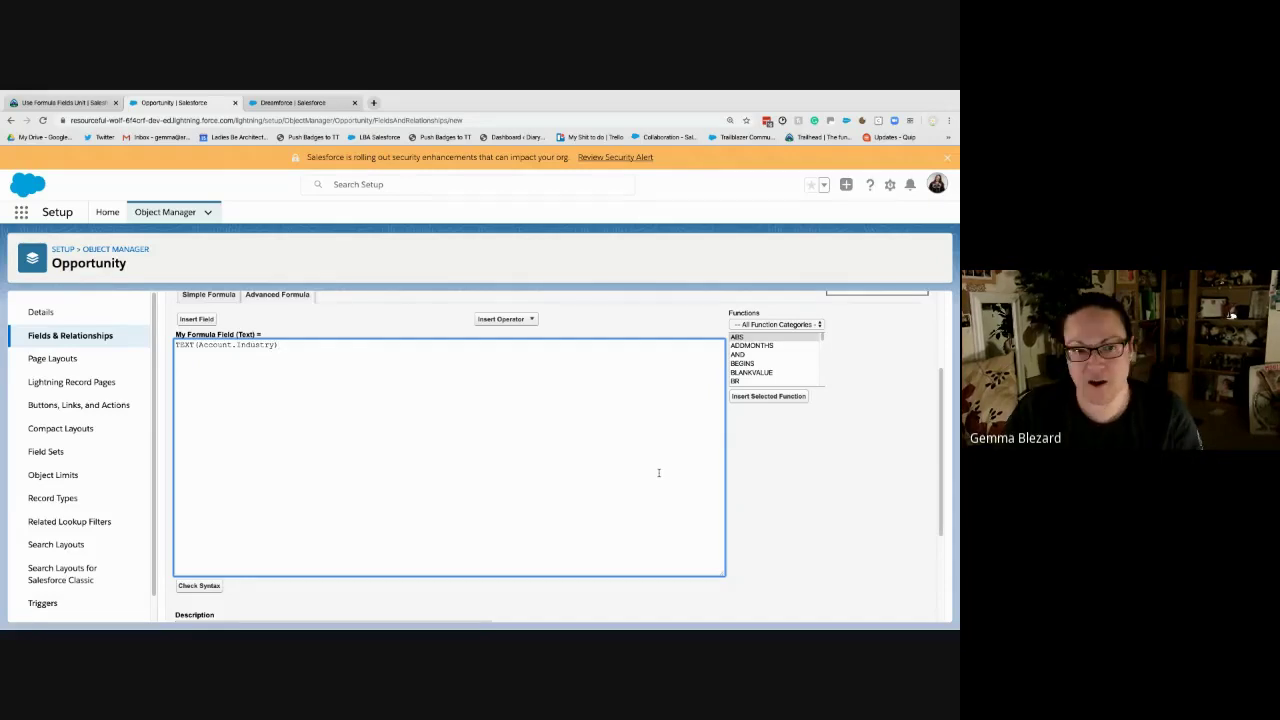
{"action": "left_click", "coordinate": [199, 585]}
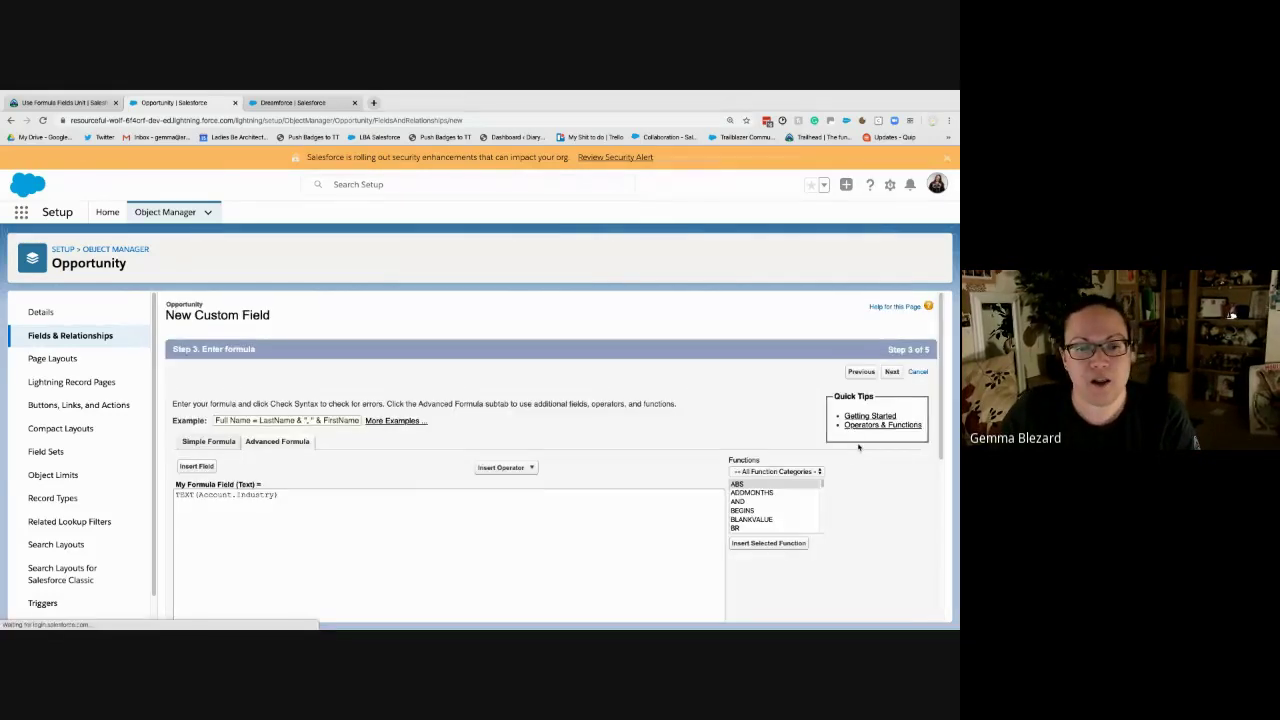
{"action": "scroll", "coordinate": [826, 442], "scroll_direction": "down", "scroll_amount": 5}
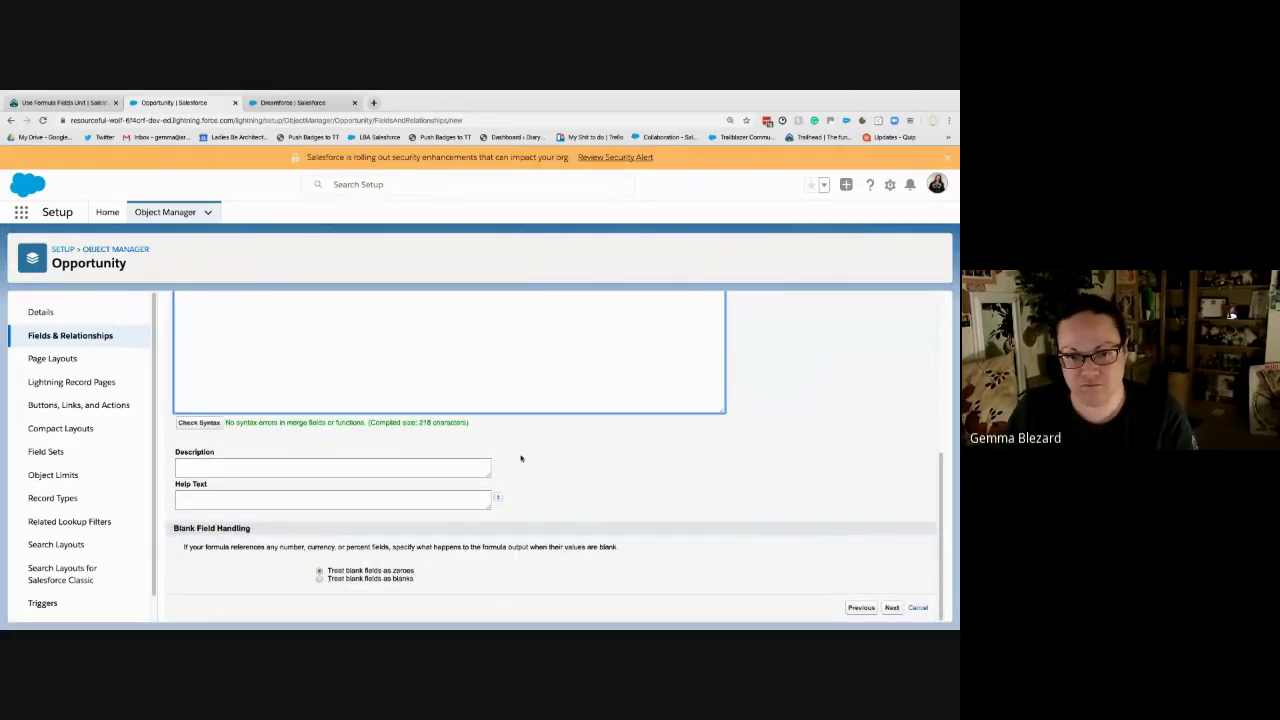
- Examine the compiled size reported by the formula's syntax check
{"action": "left_click_drag", "start_coordinate": [374, 425], "coordinate": [463, 423]}
{"action": "right_click", "coordinate": [466, 421]}
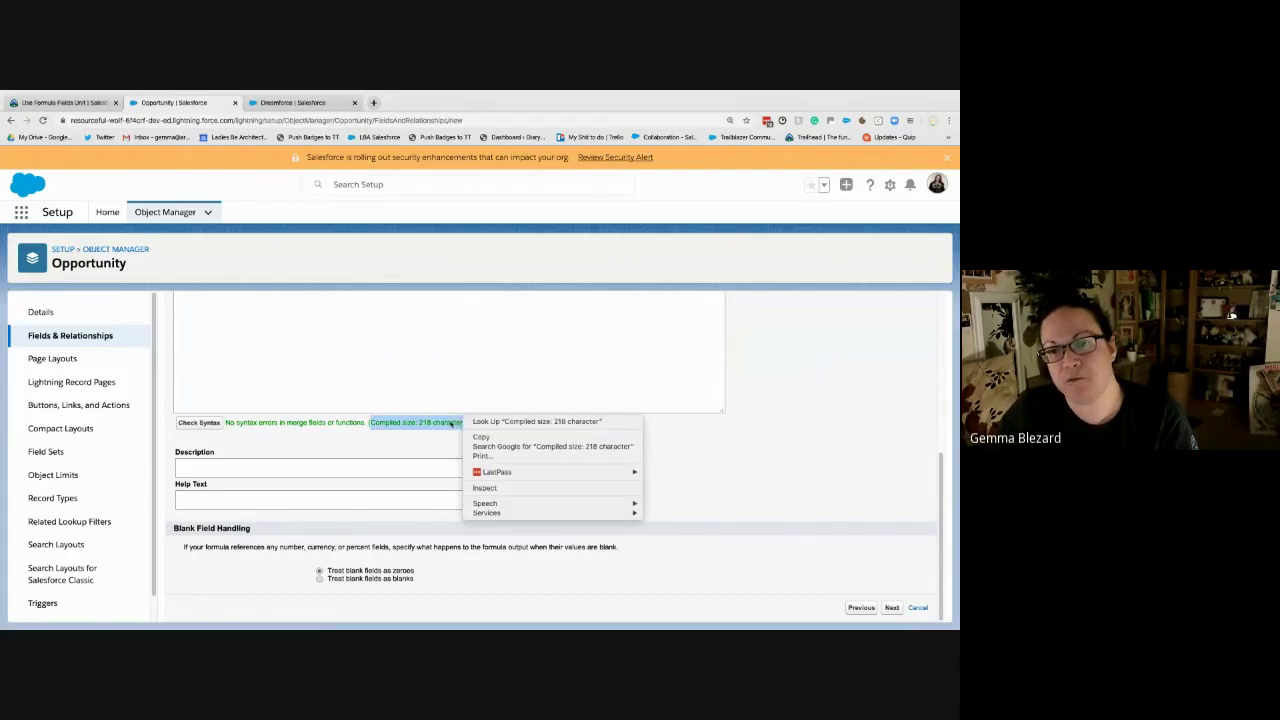
{"action": "left_click", "coordinate": [577, 471]}
{"action": "left_click", "coordinate": [625, 467]}
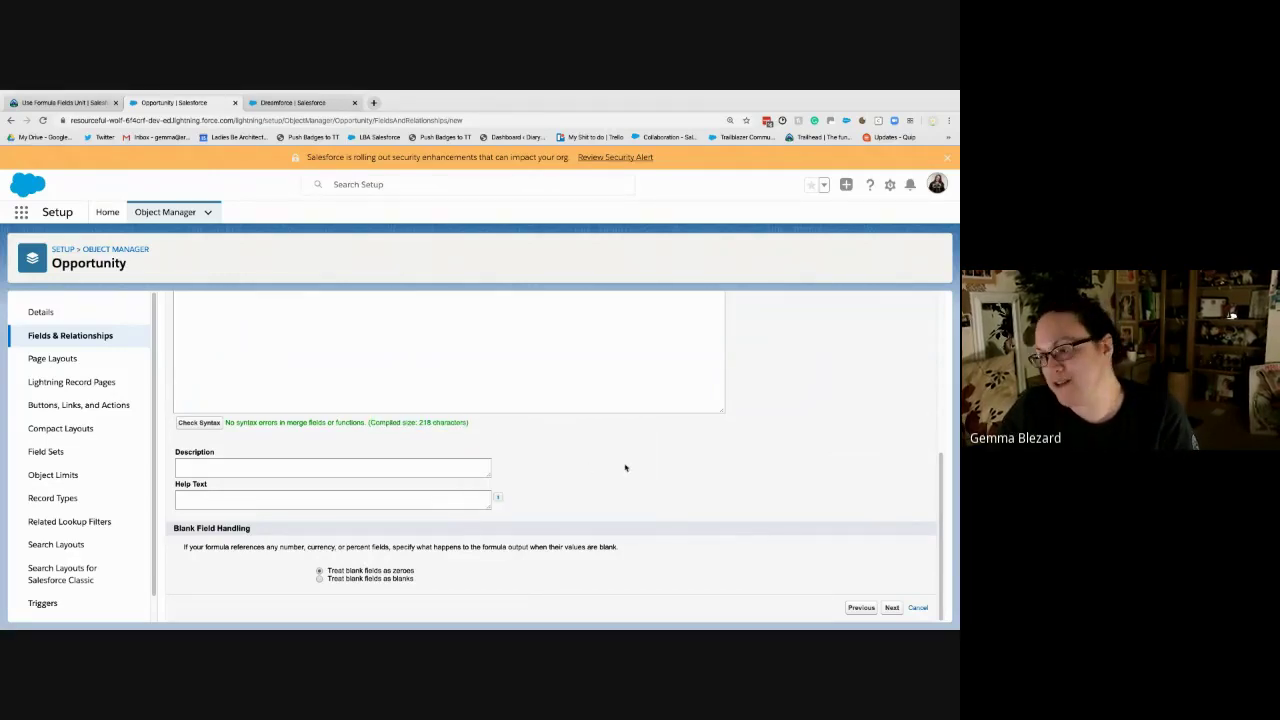
{"action": "scroll", "coordinate": [625, 467], "scroll_direction": "up", "scroll_amount": 1}
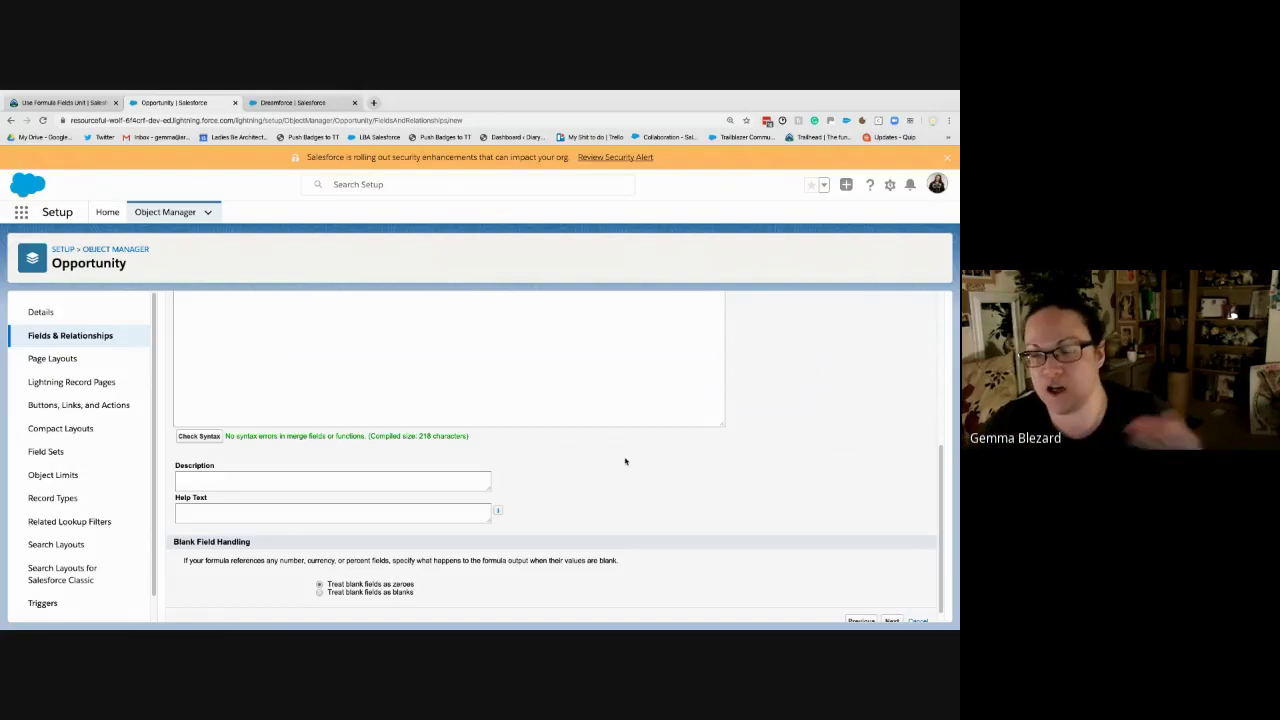
{"action": "scroll", "coordinate": [600, 465], "scroll_direction": "down", "scroll_amount": 1}
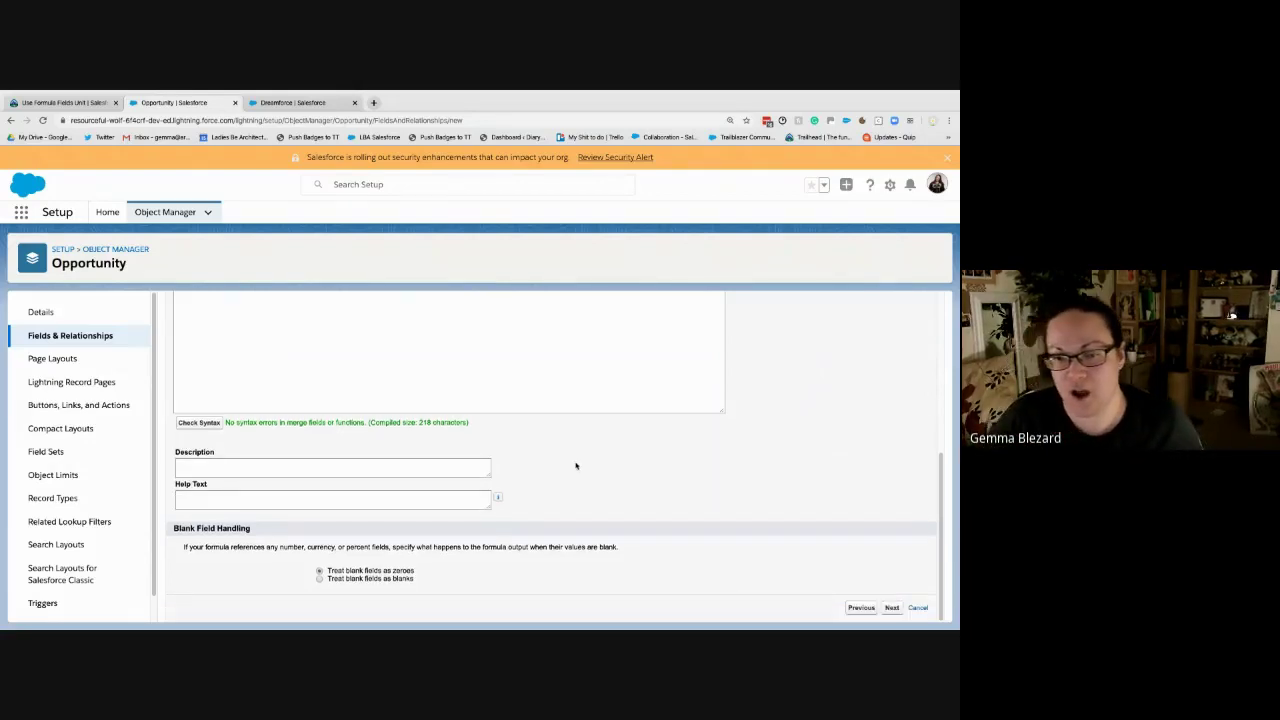
- Save My Formula Field with the default field-level security and with all Opportunity page layouts included
{"action": "left_click", "coordinate": [892, 607]}
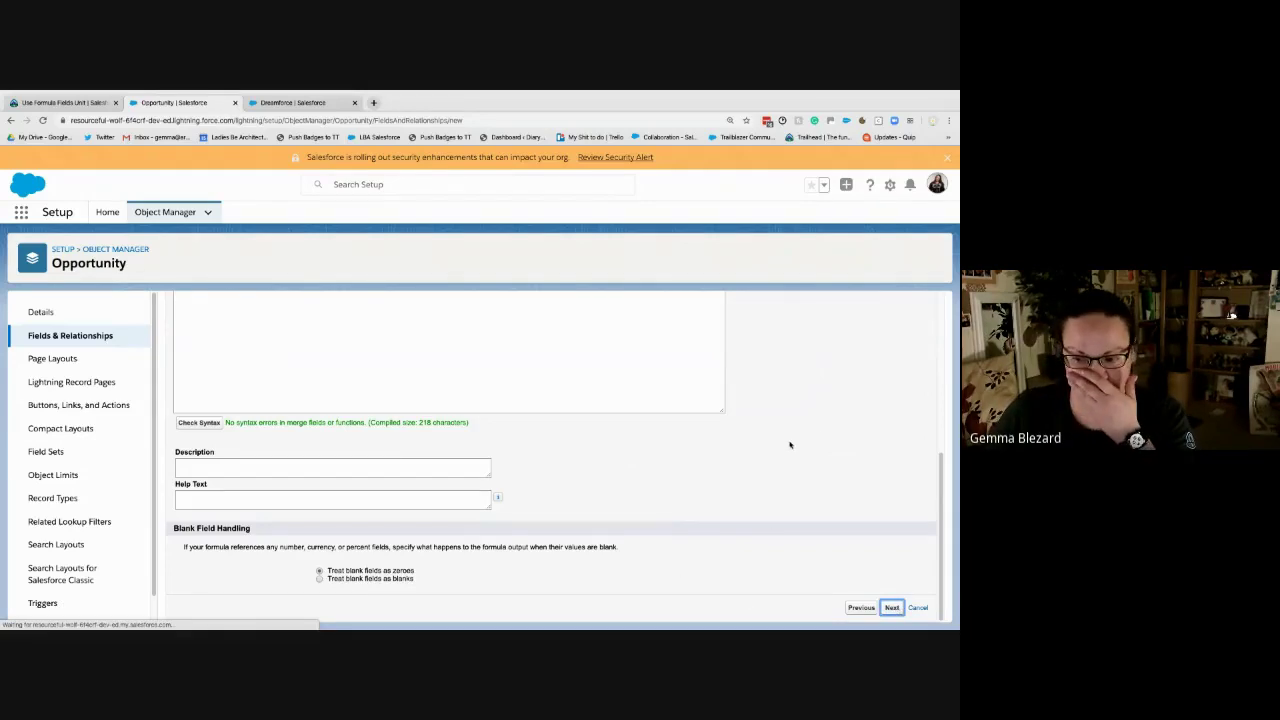
{"action": "left_click", "coordinate": [892, 607]}
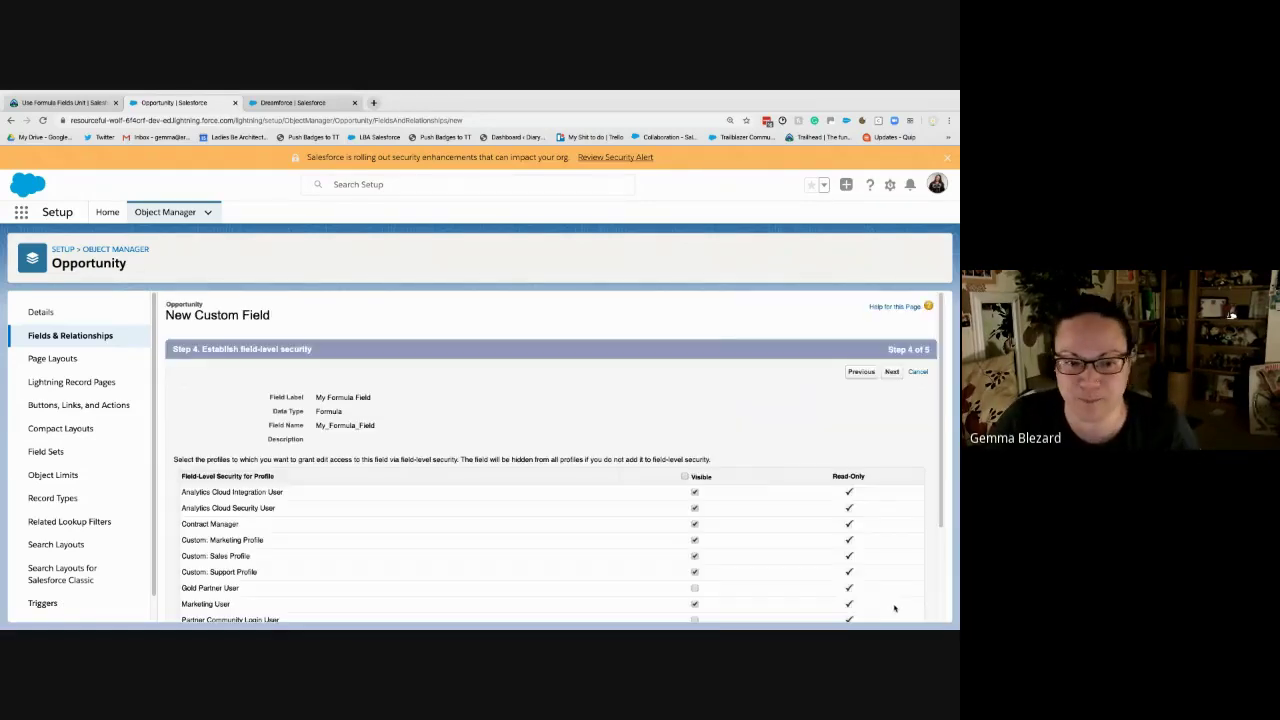
{"action": "scroll", "coordinate": [605, 591], "scroll_direction": "down", "scroll_amount": 3}
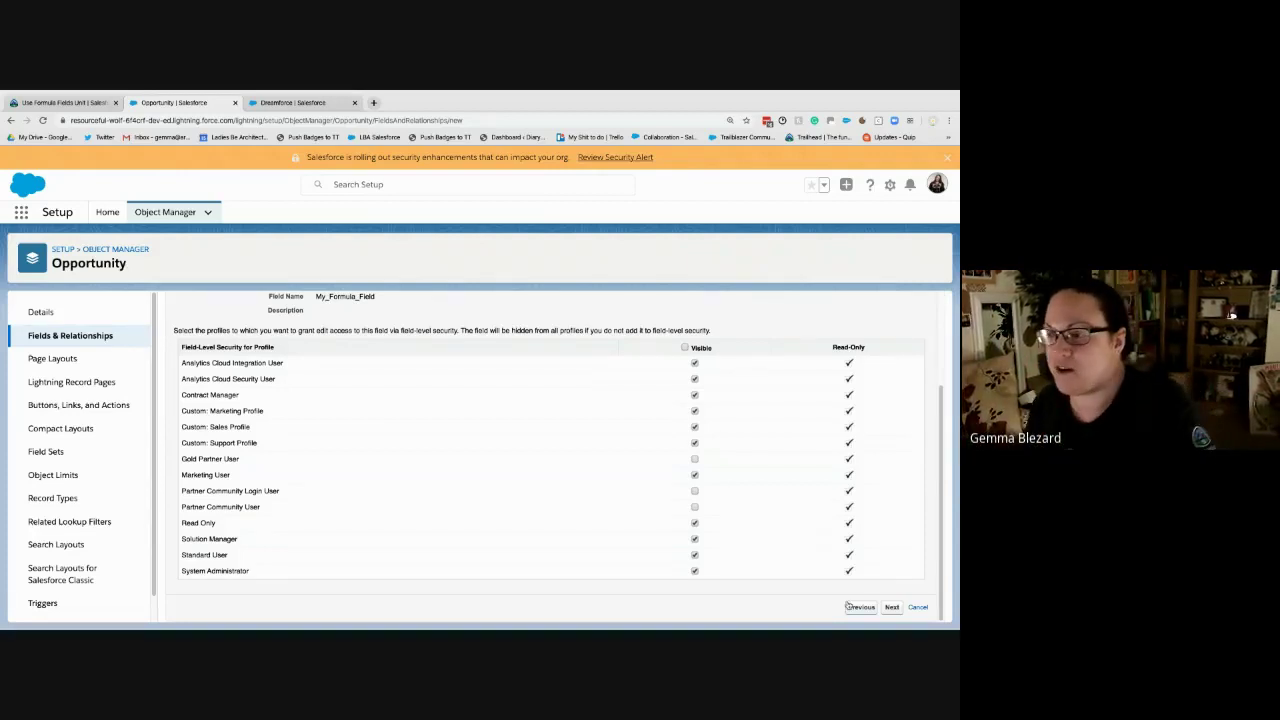
{"action": "left_click", "coordinate": [892, 607]}
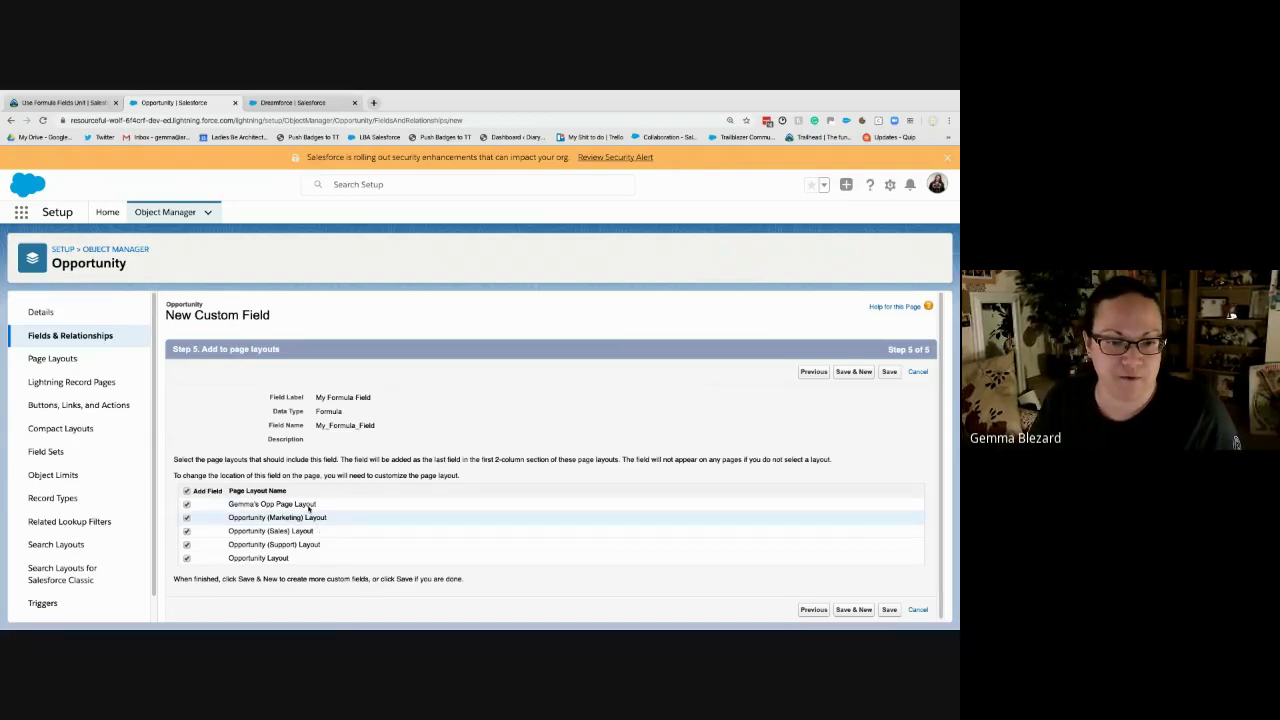
{"action": "left_click", "coordinate": [890, 612]}
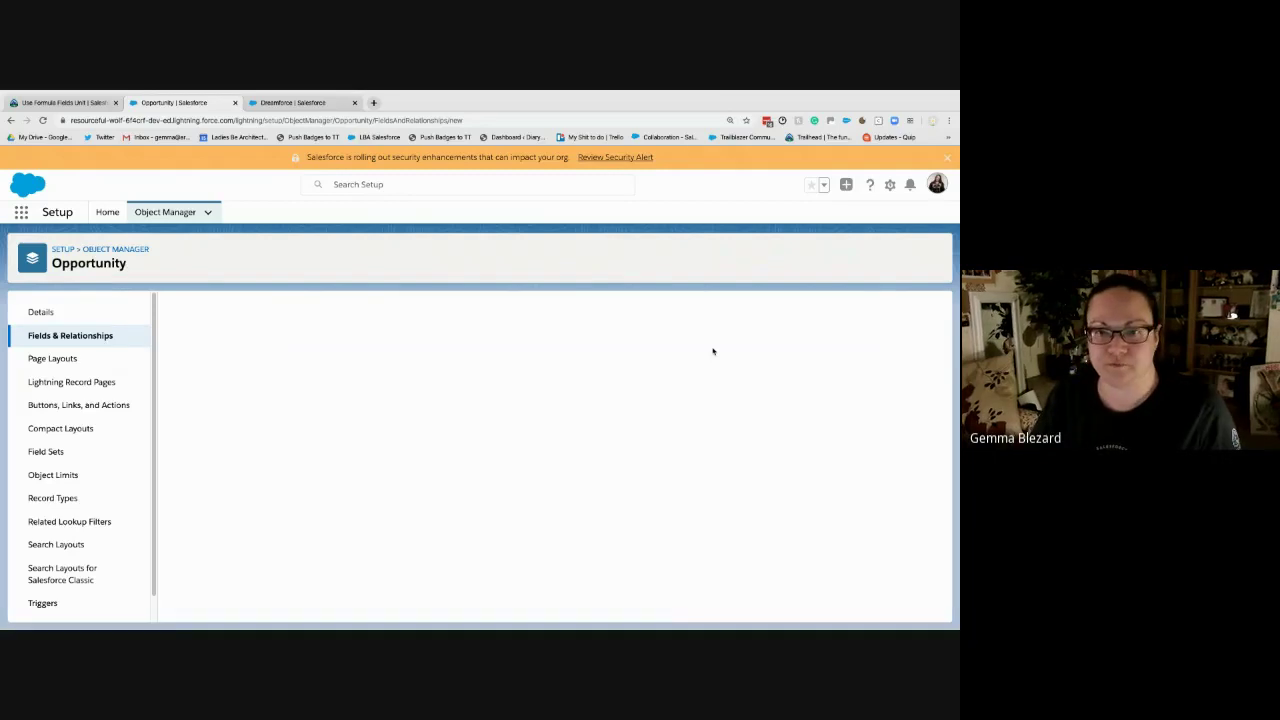
- In the Energy Consultations app, find Opportunities and view the details of the Burlington Textiles Weaving Plant Generator record
{"action": "left_click", "coordinate": [309, 106]}
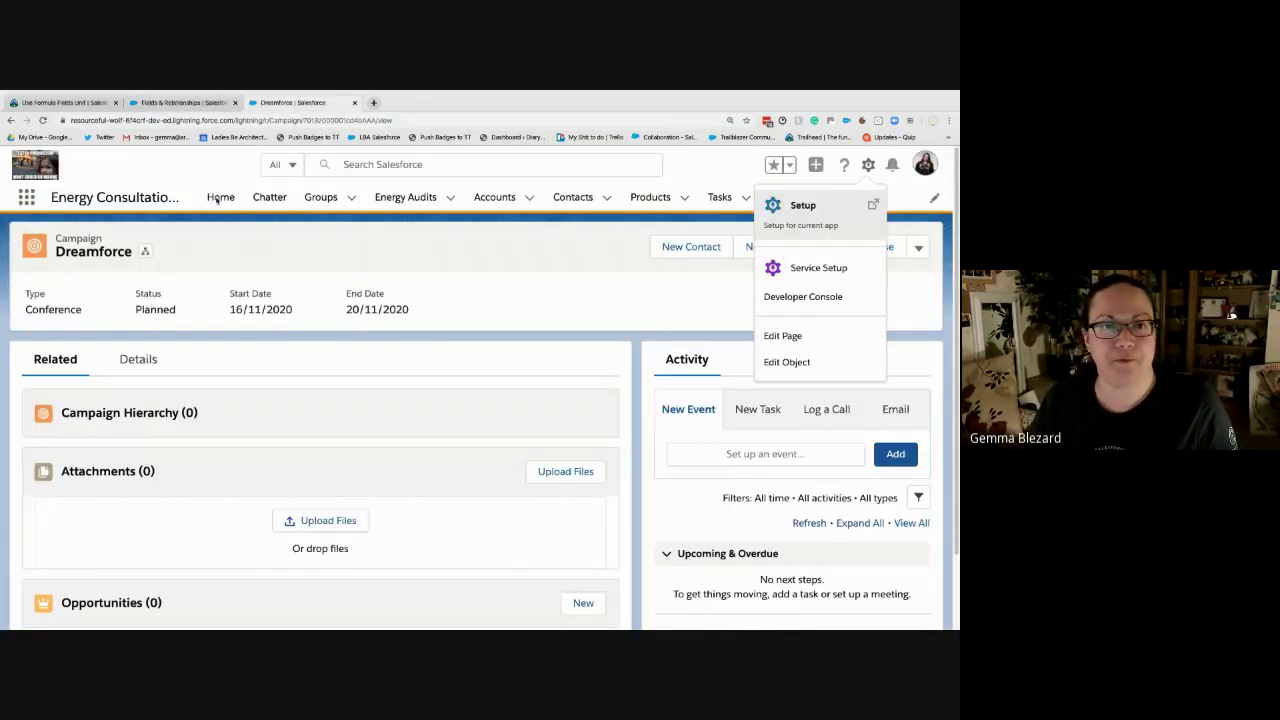
{"action": "key", "text": "ctrl+minus"}
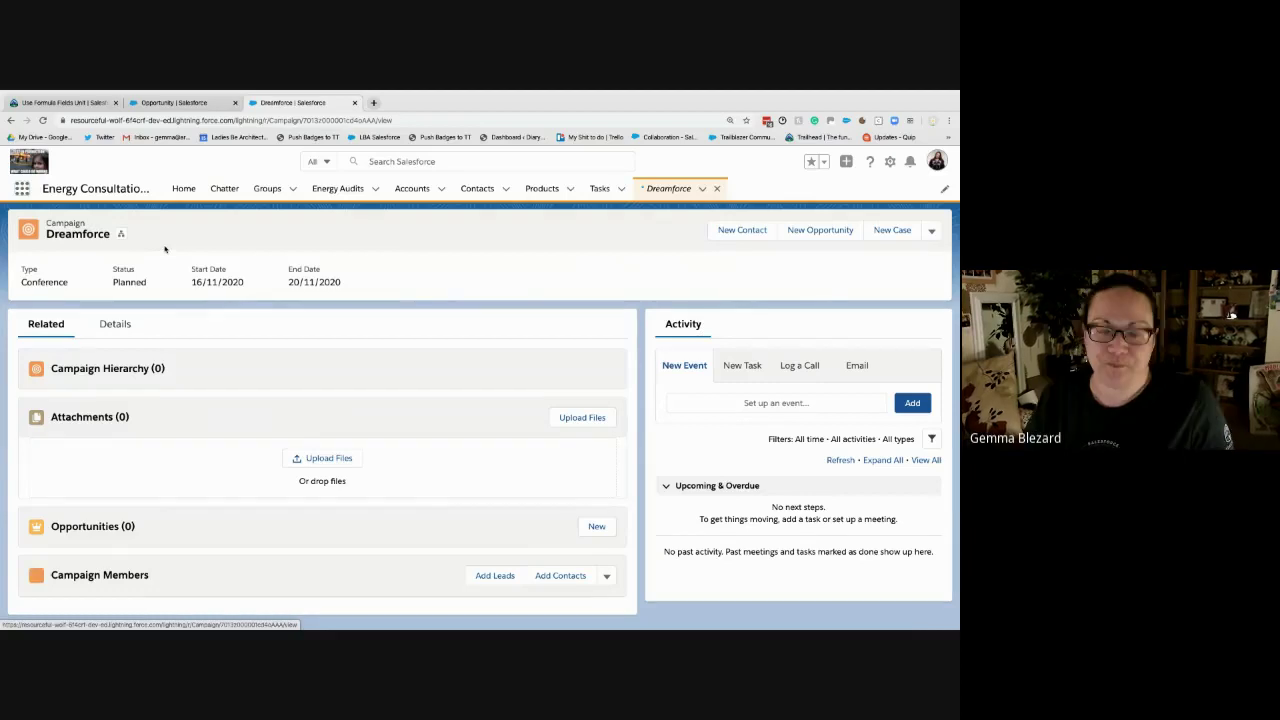
{"action": "left_click", "coordinate": [25, 191]}
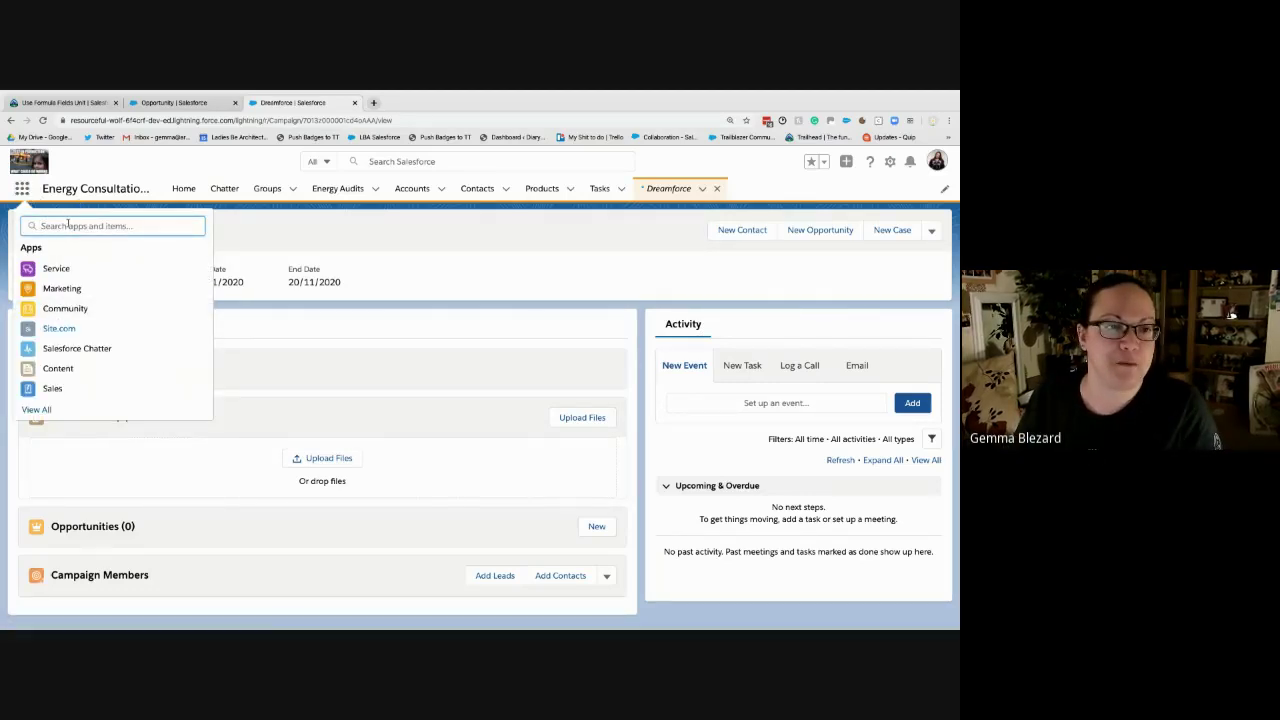
{"action": "type", "text": "OPPORT"}
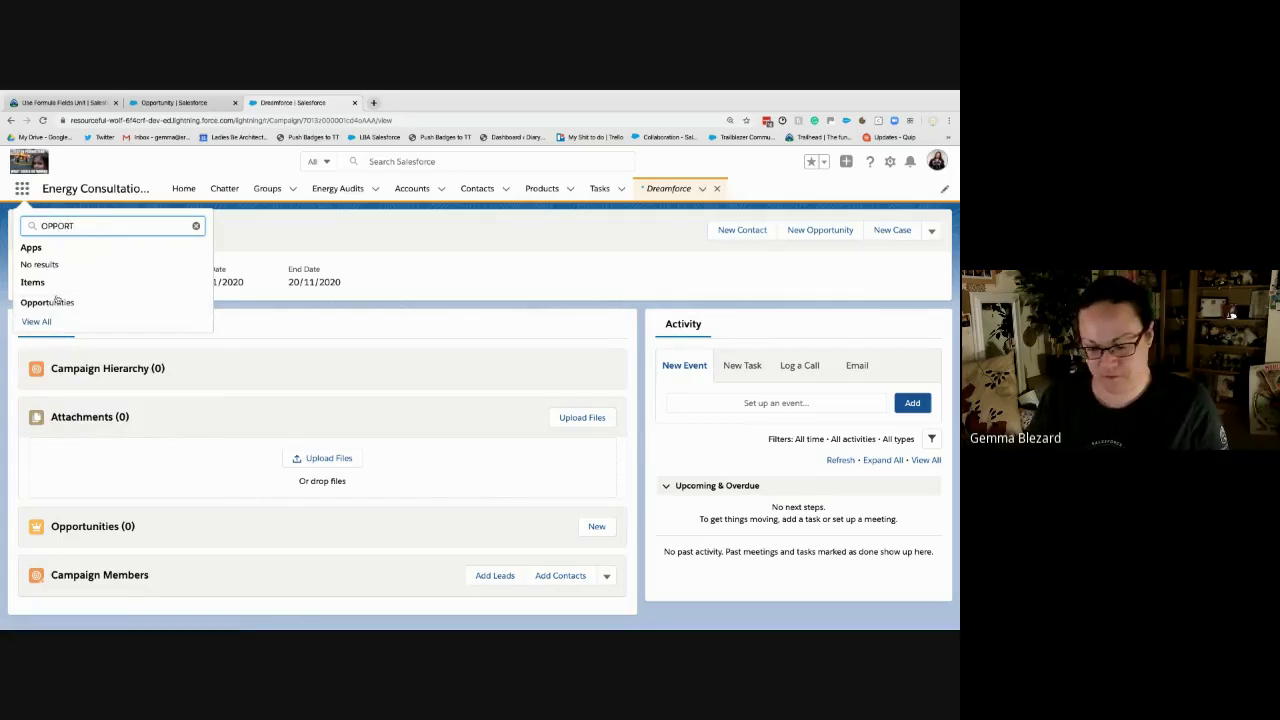
{"action": "left_click", "coordinate": [118, 317]}
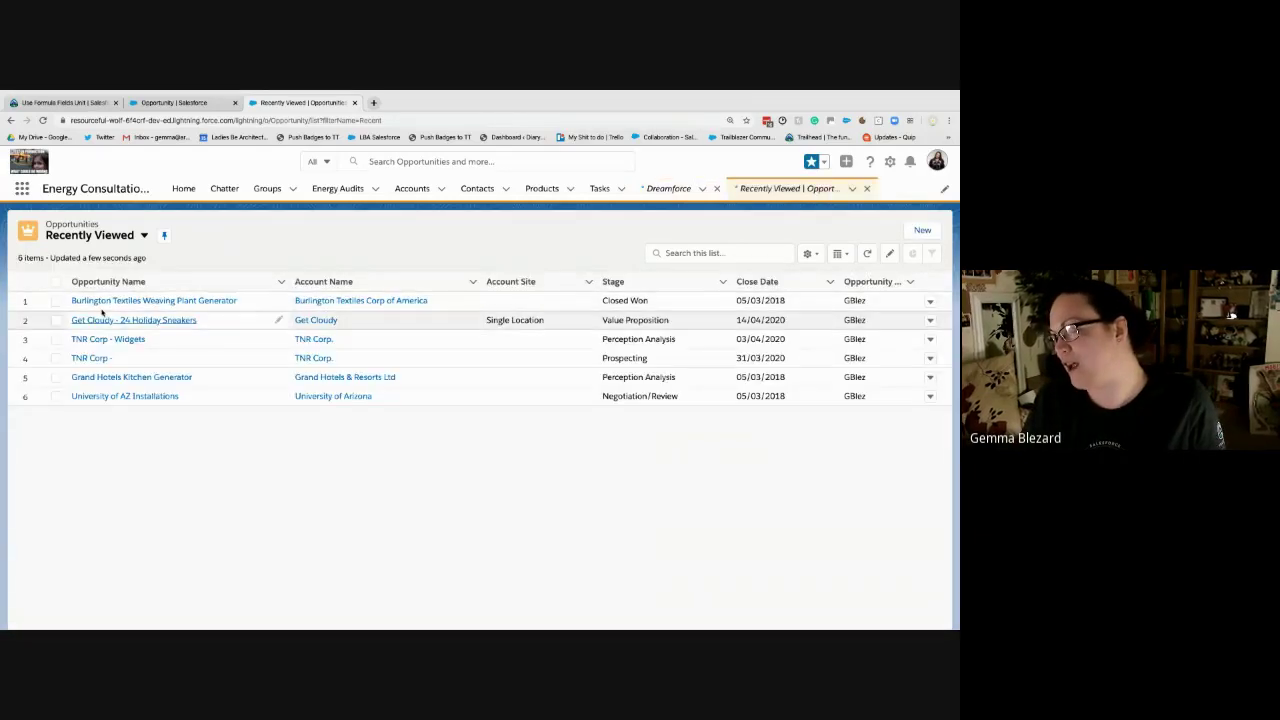
{"action": "left_click", "coordinate": [104, 302]}
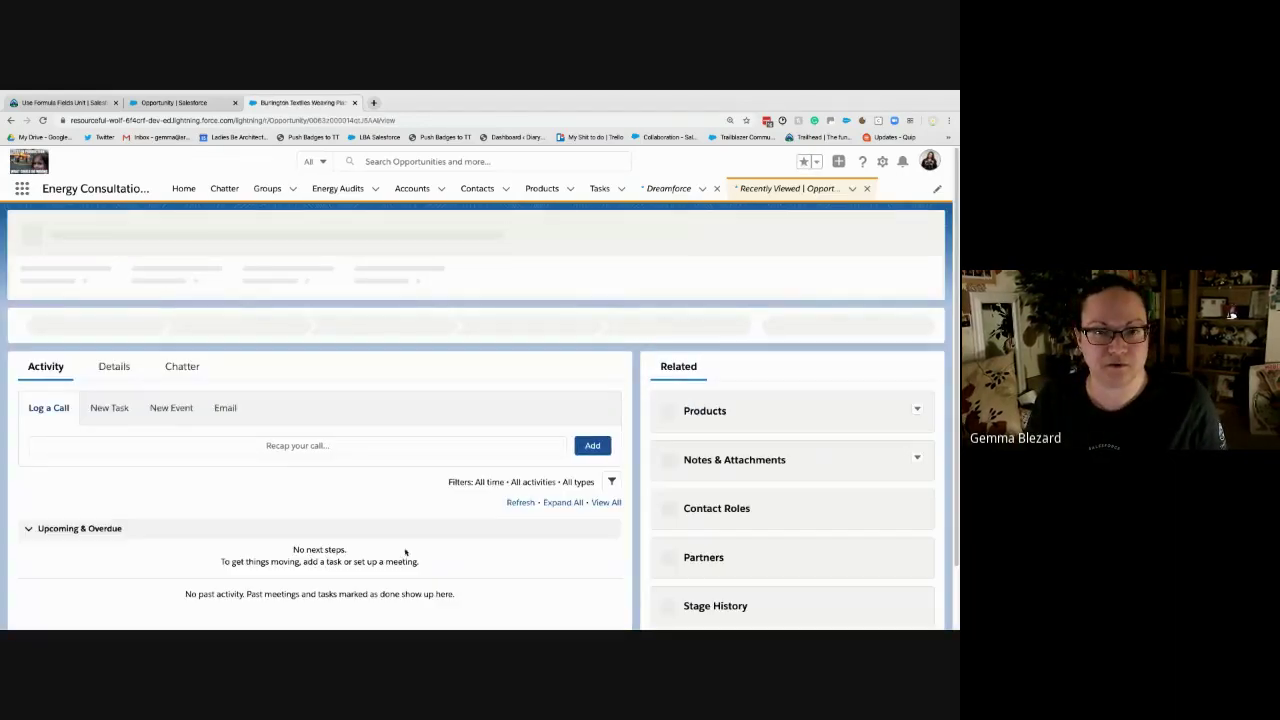
{"action": "left_click", "coordinate": [116, 369]}
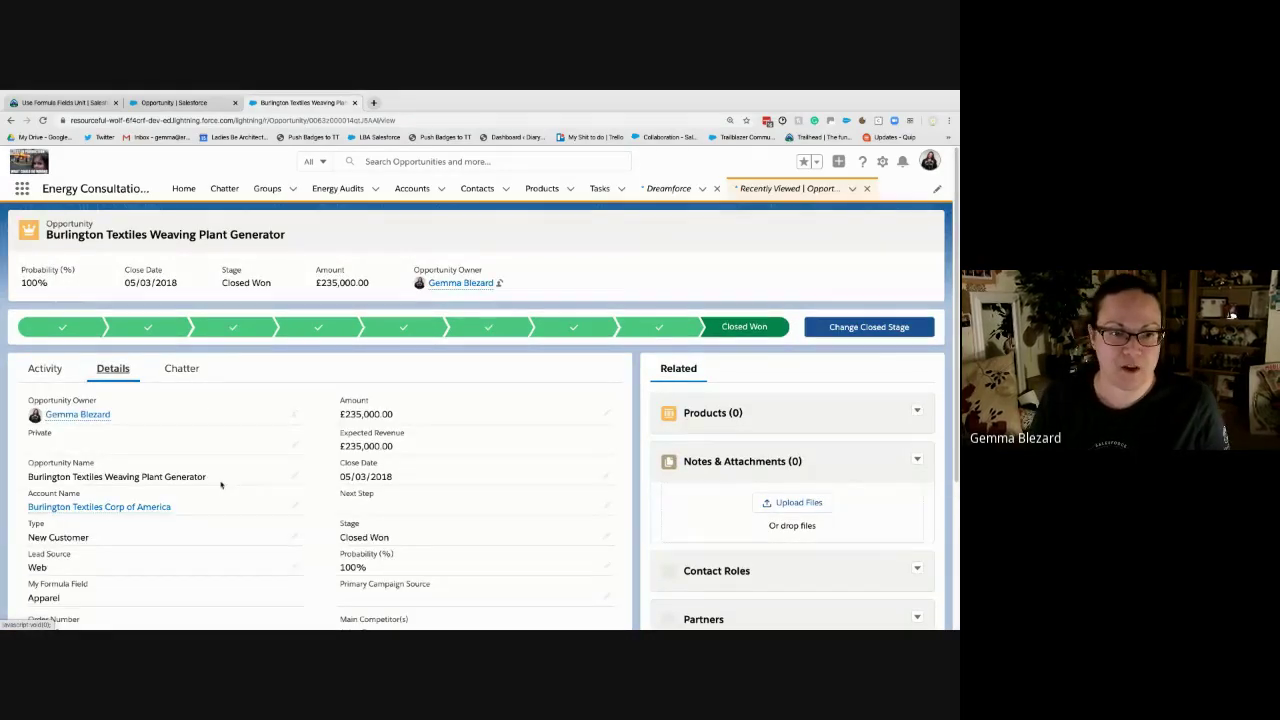
- Examine the My Formula Field value on the opportunity record and compare it with the related account's industry
{"action": "scroll", "coordinate": [210, 520], "scroll_direction": "down", "scroll_amount": 1}
{"action": "scroll", "coordinate": [206, 530], "scroll_direction": "up", "scroll_amount": 1}
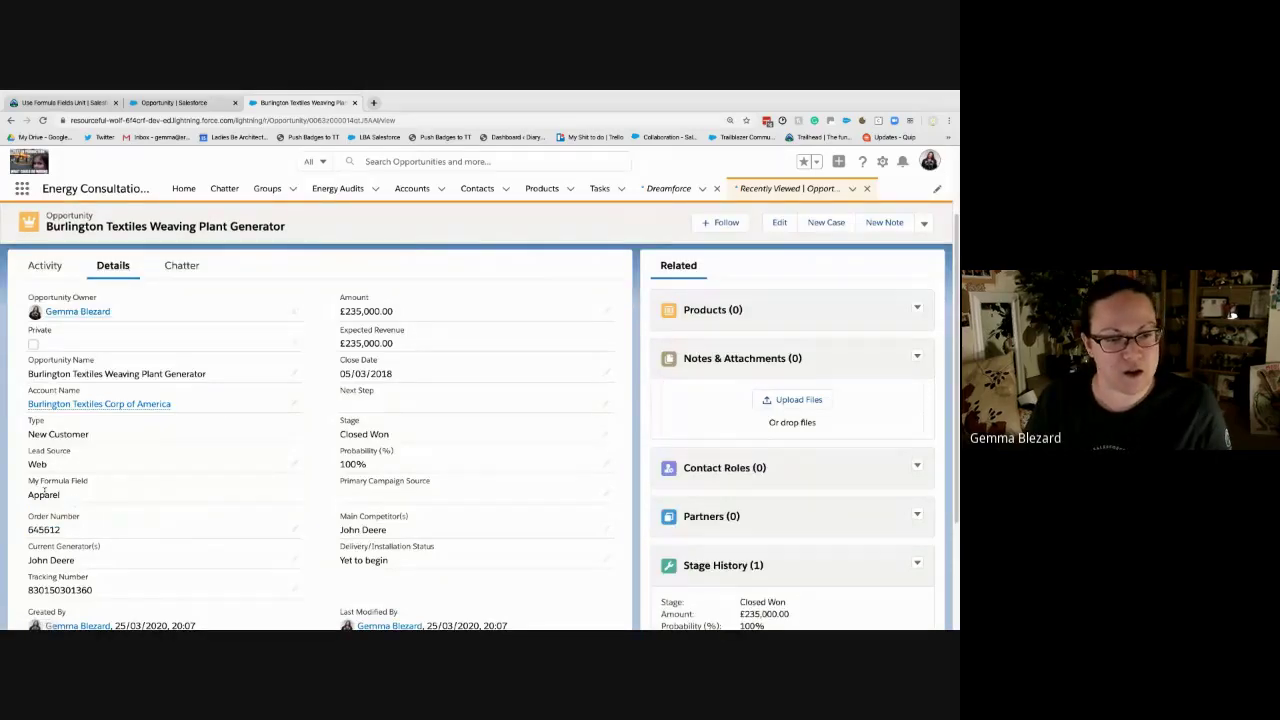
{"action": "left_click_drag", "start_coordinate": [29, 480], "coordinate": [285, 494]}
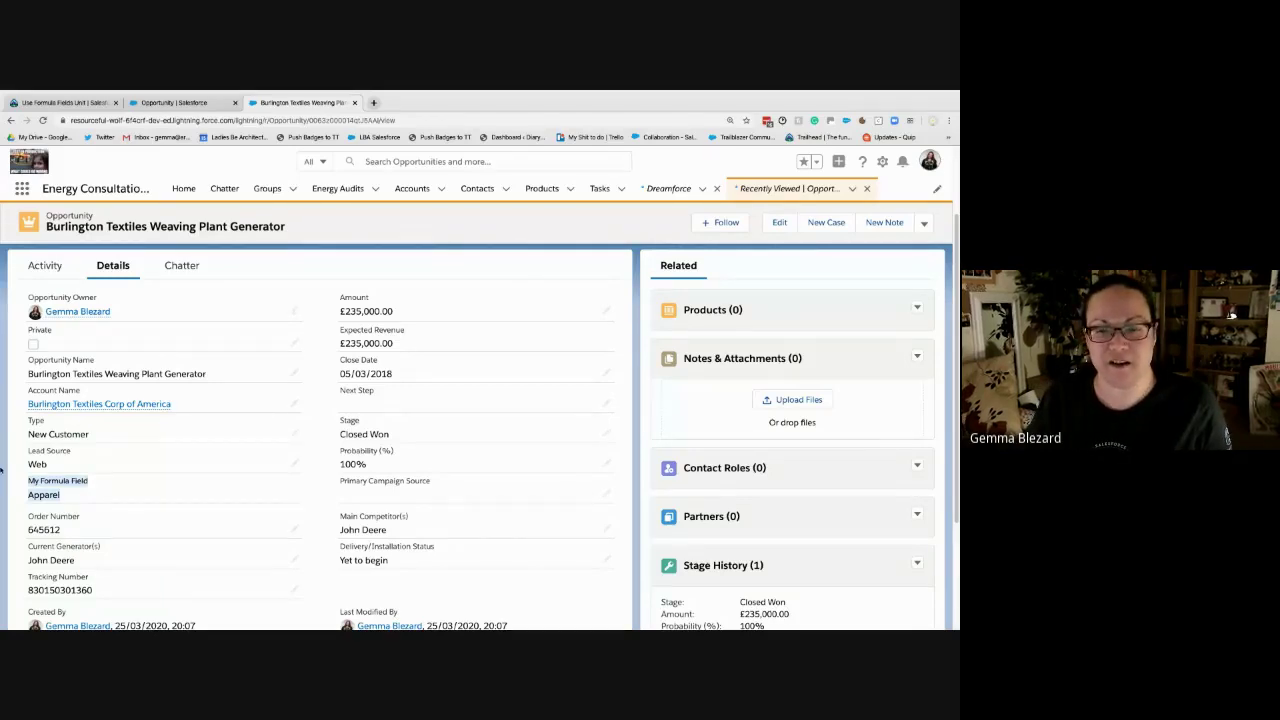
{"action": "left_click_drag", "start_coordinate": [66, 500], "coordinate": [29, 497]}
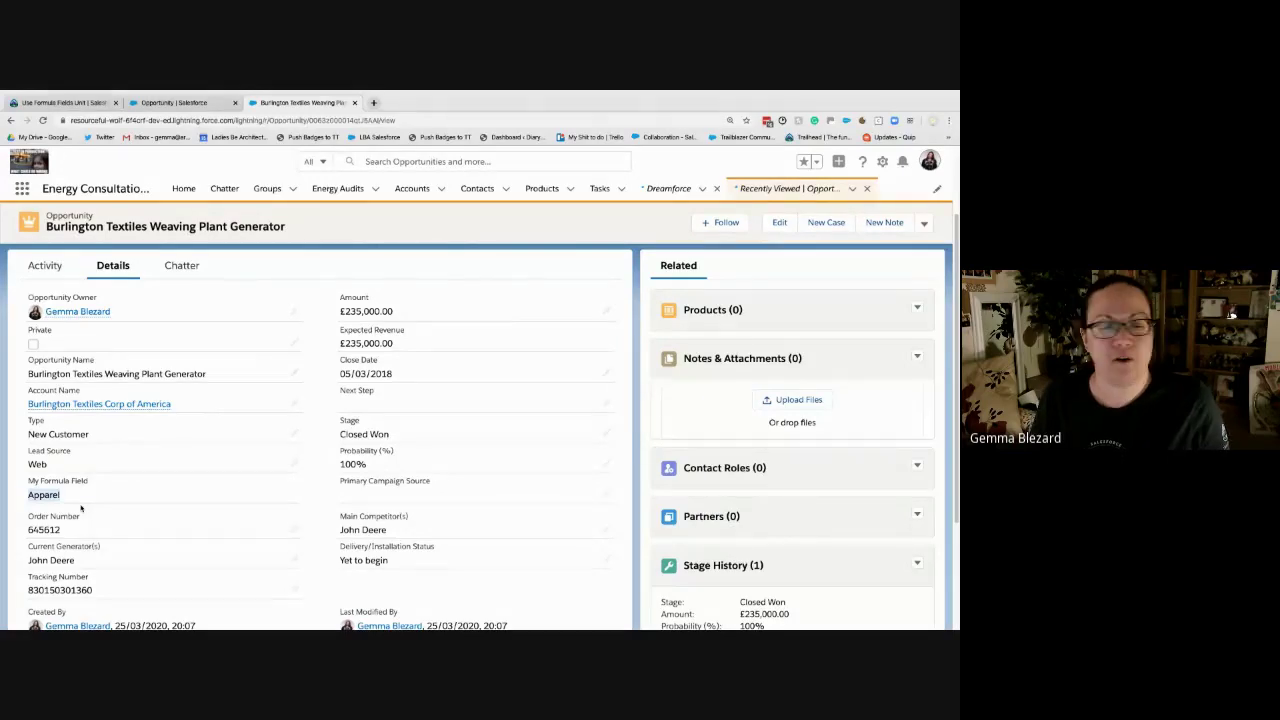
{"action": "mouse_move", "coordinate": [155, 407]}
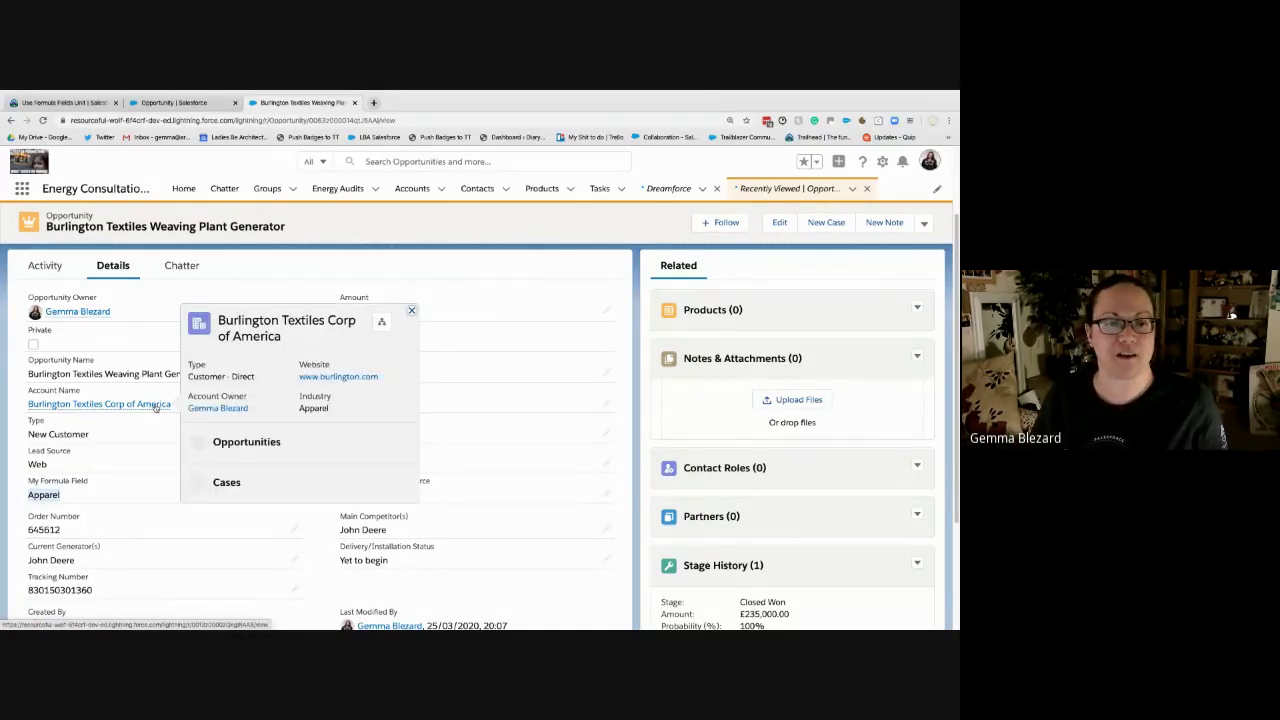
{"action": "left_click_drag", "start_coordinate": [298, 273], "coordinate": [294, 275]}
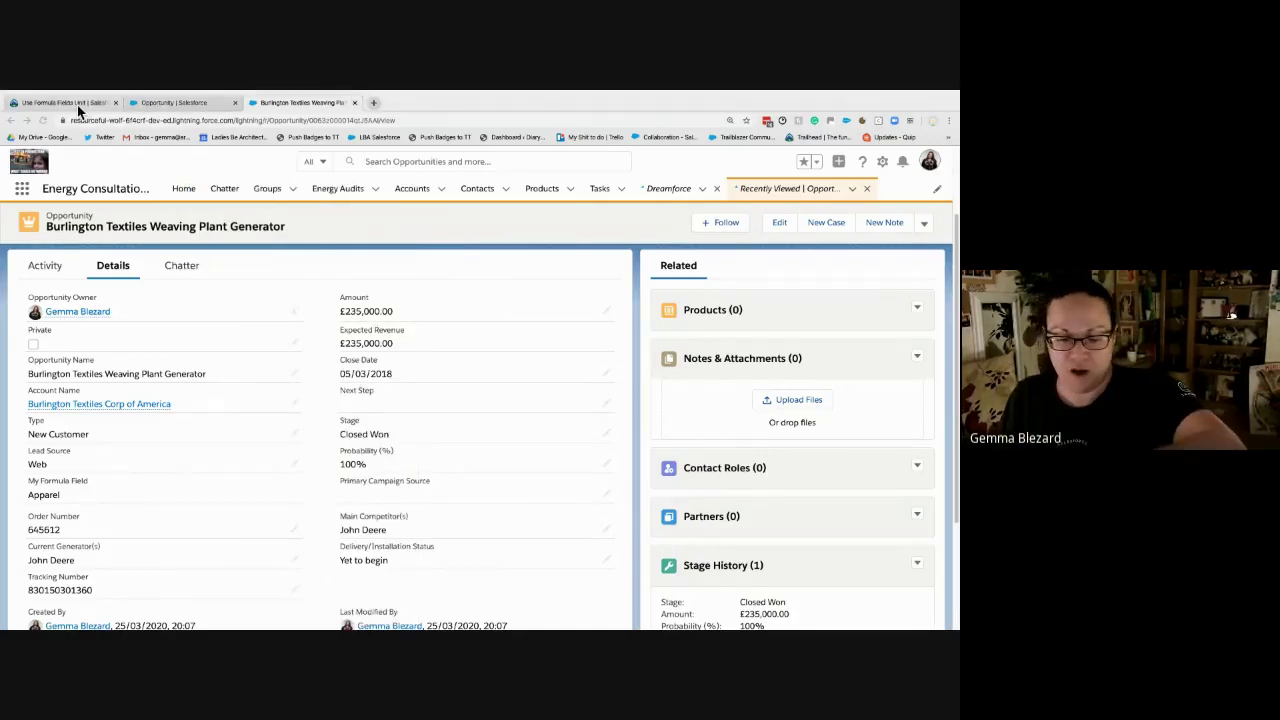
- Read Example 2 in the Use Formula Fields unit, on displaying the number of days until an opportunity closes
{"action": "key", "text": "ctrl+Tab"}
{"action": "scroll", "coordinate": [256, 565], "scroll_direction": "down", "scroll_amount": 3}
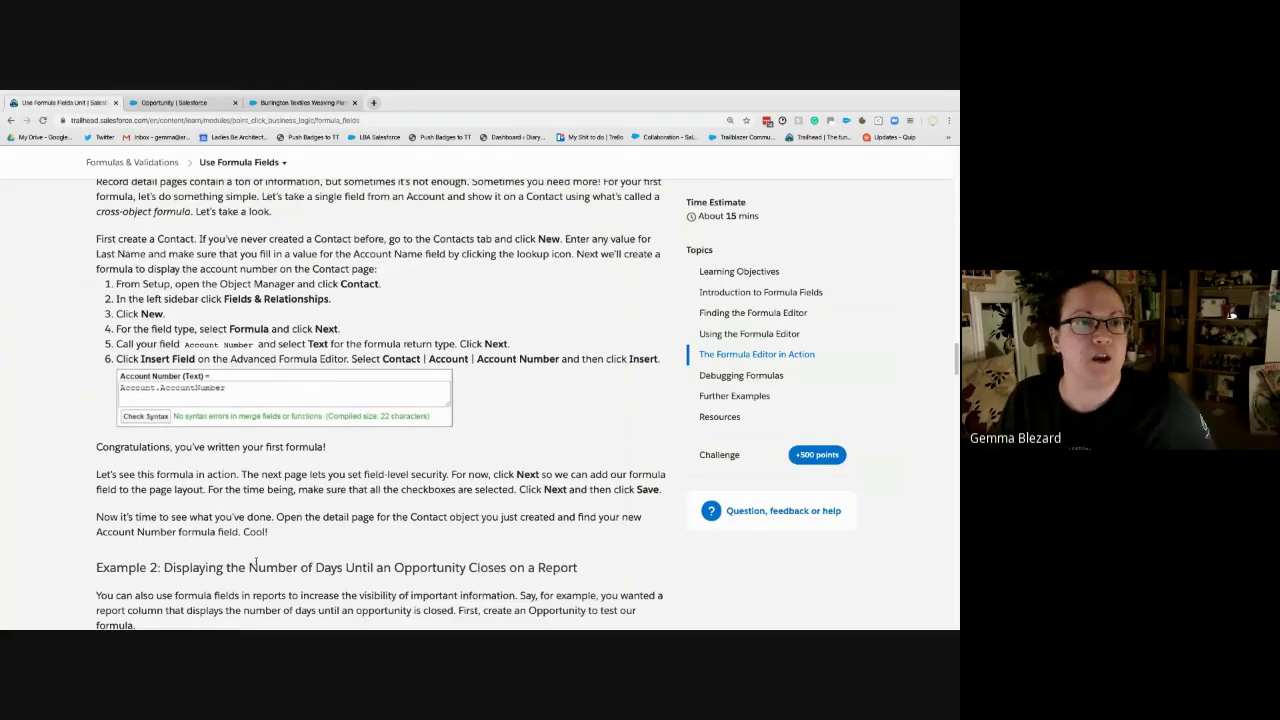
{"action": "scroll", "coordinate": [256, 565], "scroll_direction": "down", "scroll_amount": 1}
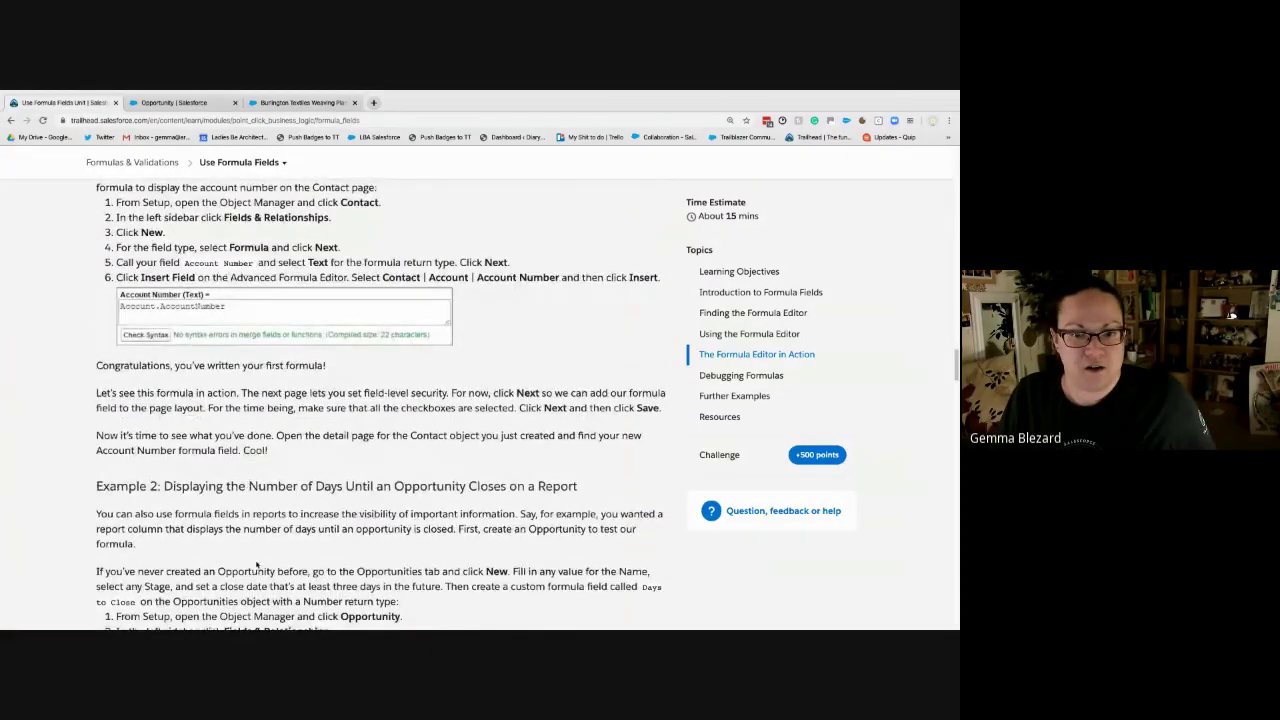
{"action": "scroll", "coordinate": [256, 565], "scroll_direction": "down", "scroll_amount": 3}
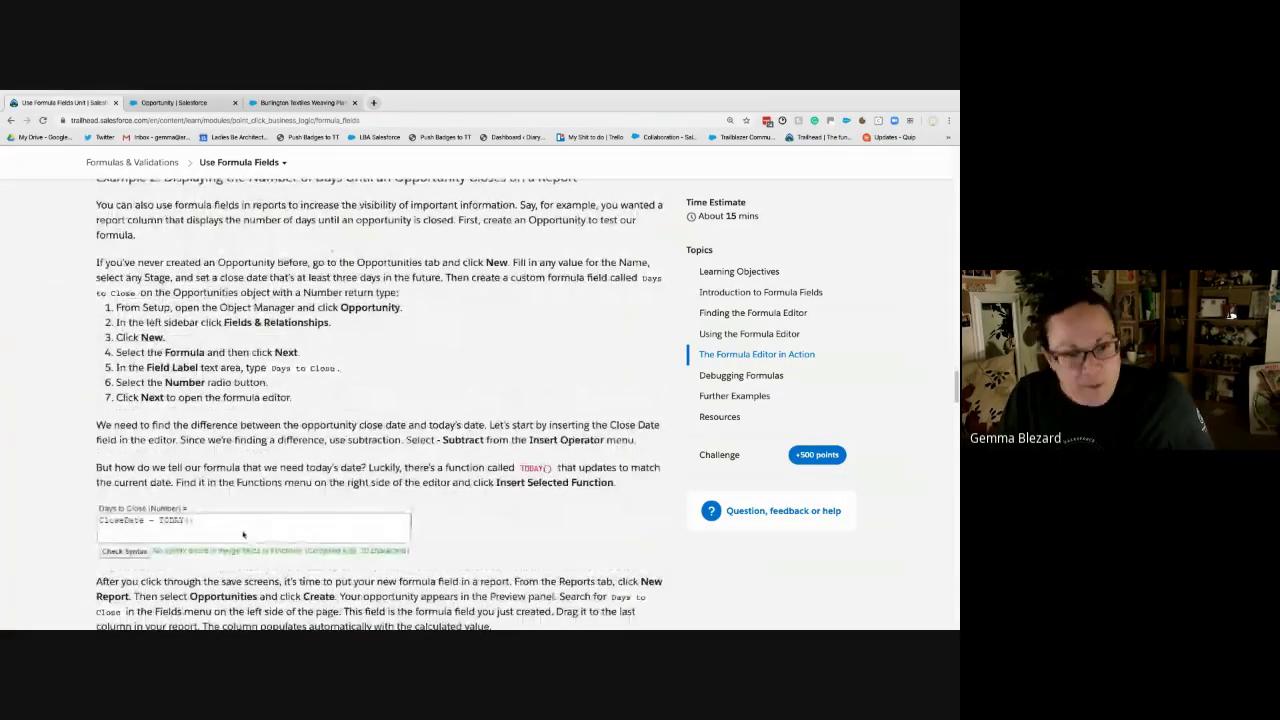
{"action": "scroll", "coordinate": [242, 535], "scroll_direction": "up", "scroll_amount": 1}
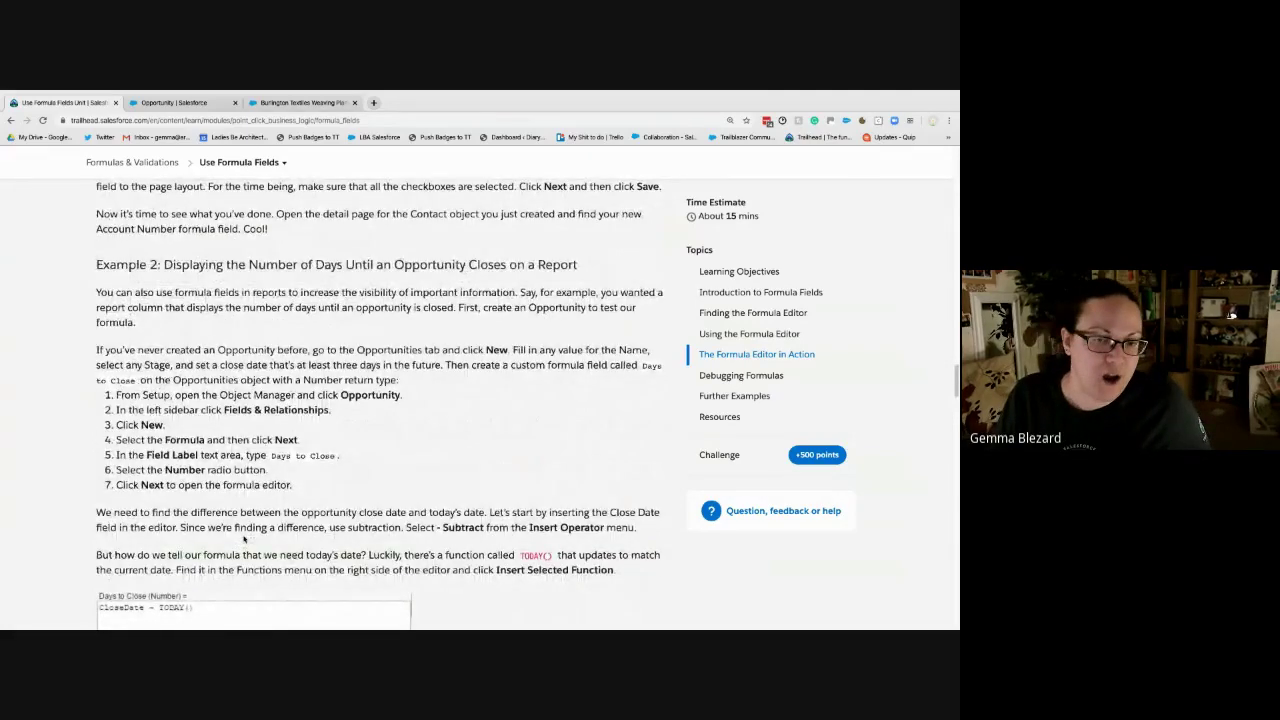
- Retake the Use Formula Fields unit's challenge and bring up its requirements
{"action": "left_click", "coordinate": [704, 457]}
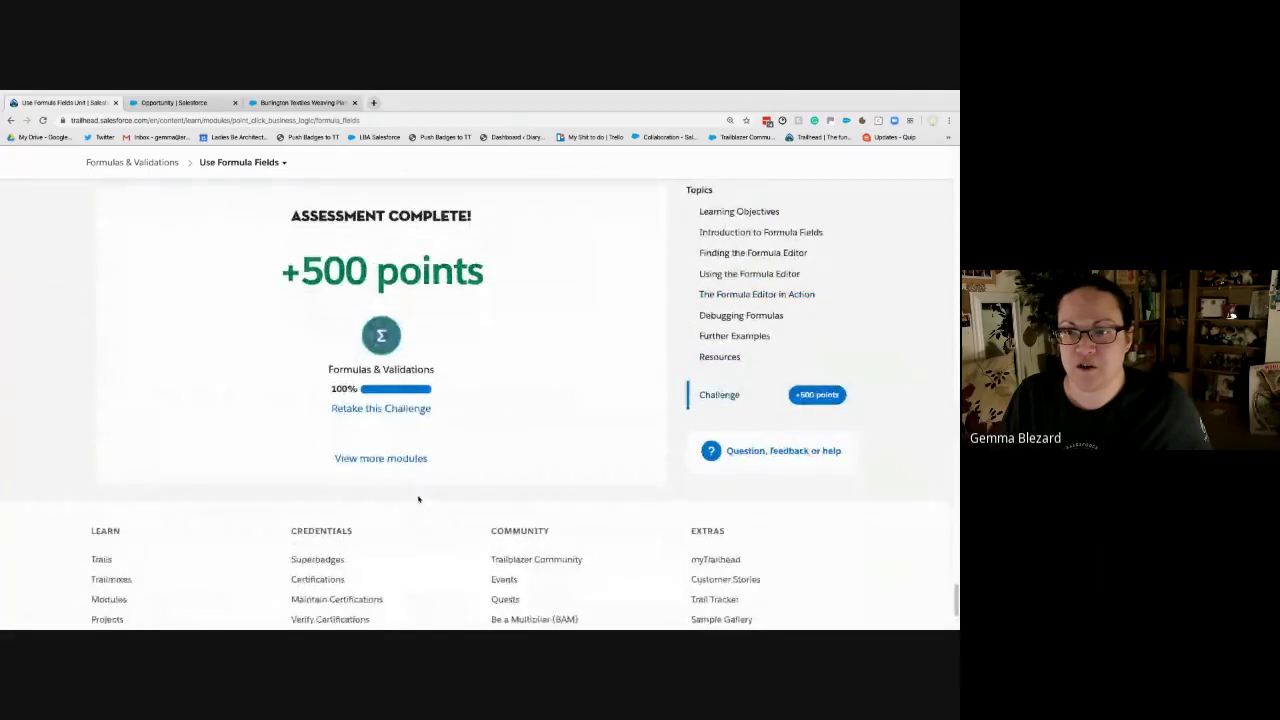
{"action": "left_click", "coordinate": [396, 410]}
{"action": "scroll", "coordinate": [483, 511], "scroll_direction": "down", "scroll_amount": 2}
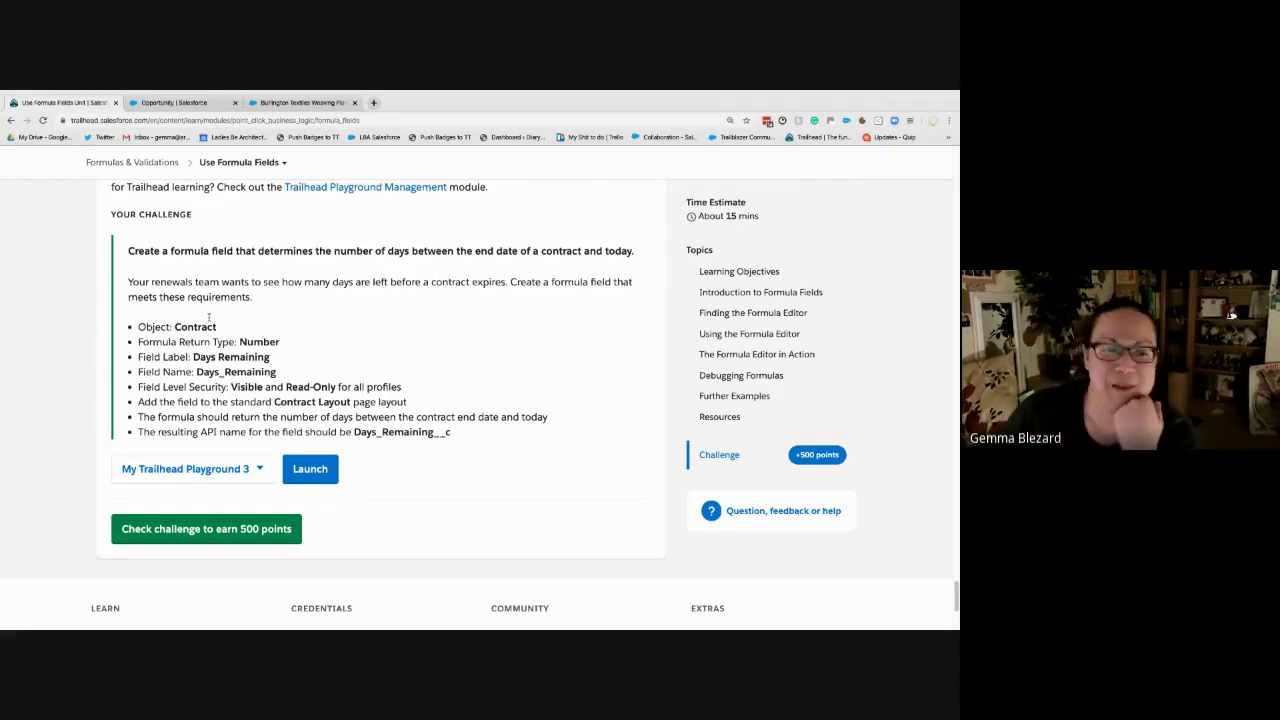
- In Salesforce Setup's Object Manager, open the Fields & Relationships of the Contract object
{"action": "left_click", "coordinate": [267, 104]}
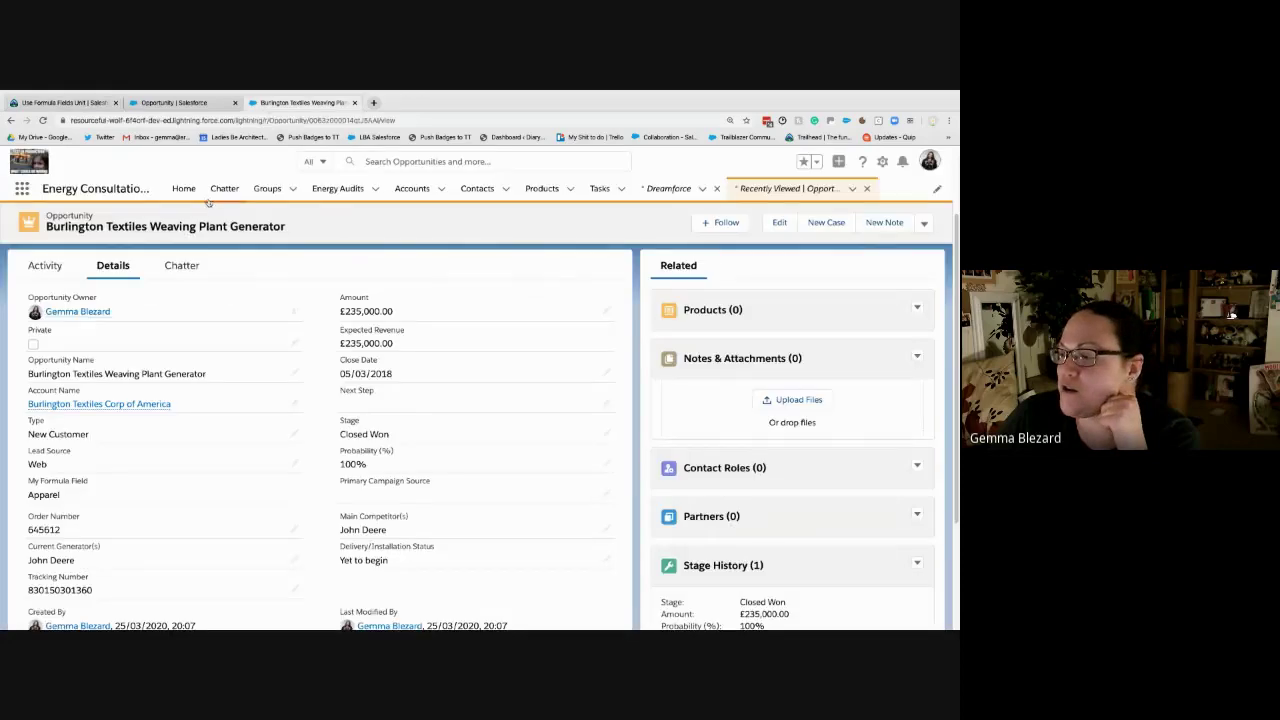
{"action": "left_click", "coordinate": [175, 102]}
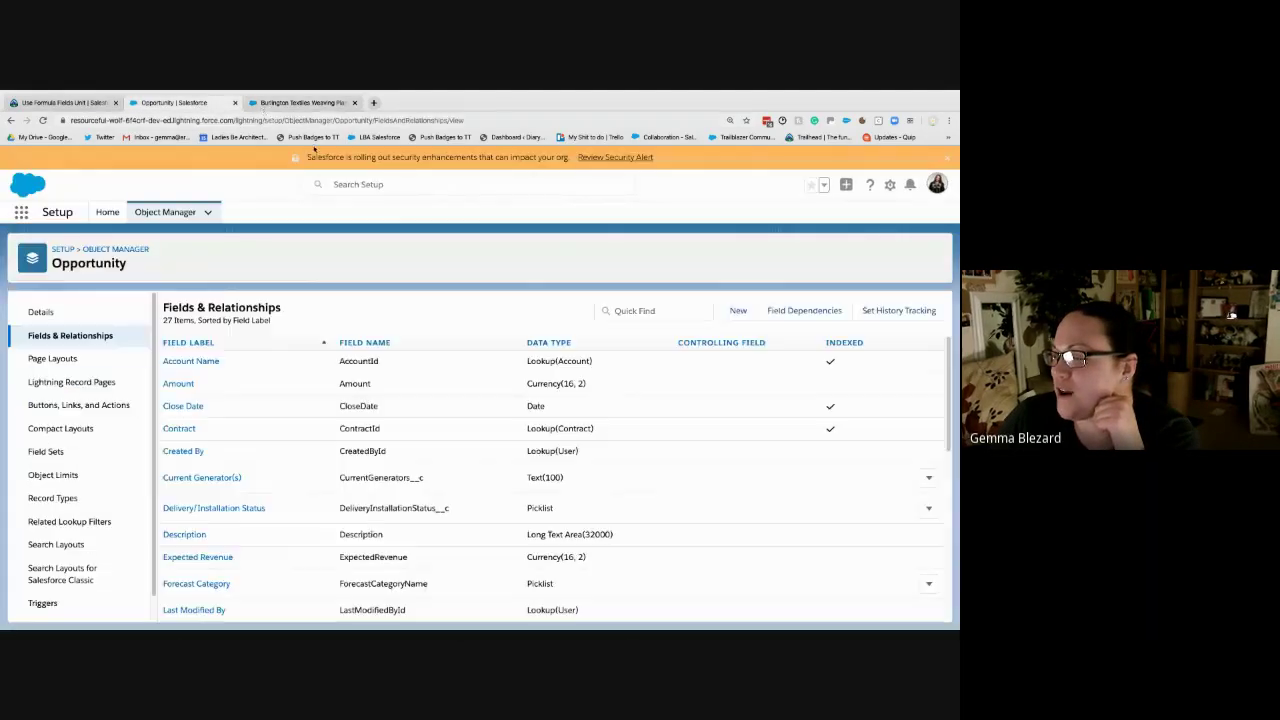
{"action": "left_click", "coordinate": [181, 208]}
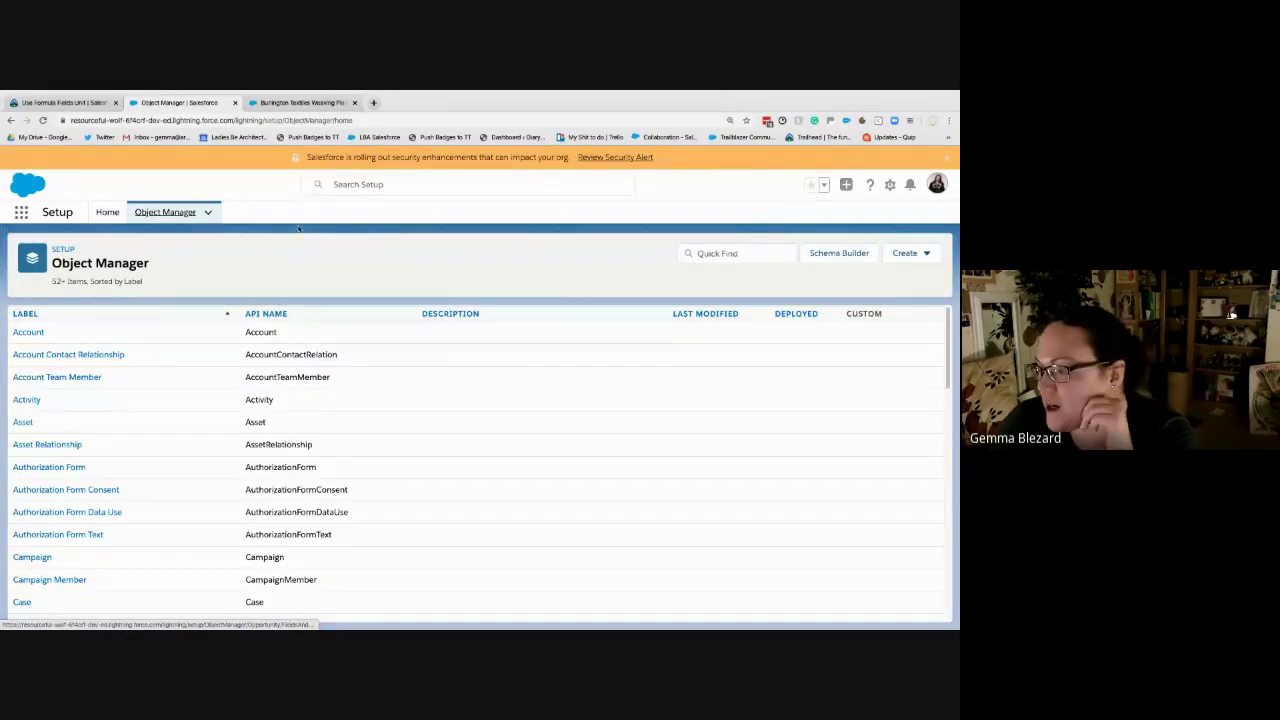
{"action": "scroll", "coordinate": [40, 450], "scroll_direction": "down", "scroll_amount": 5}
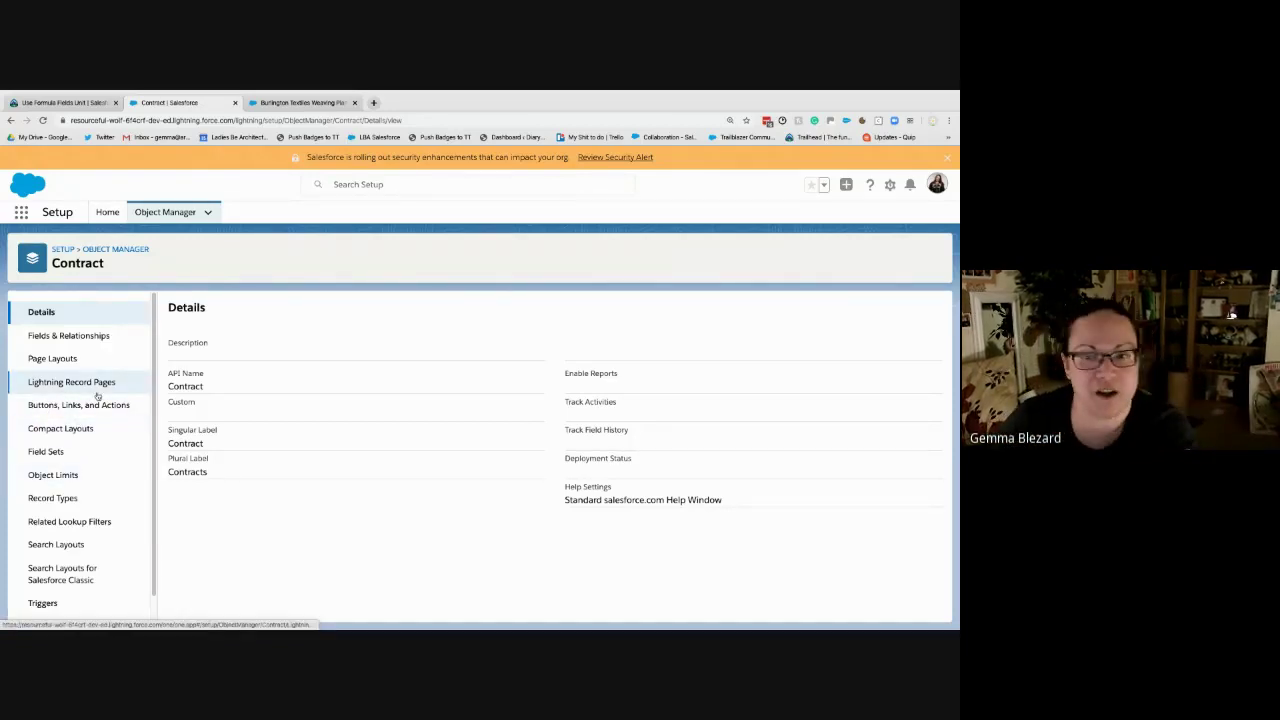
{"action": "left_click", "coordinate": [104, 340]}
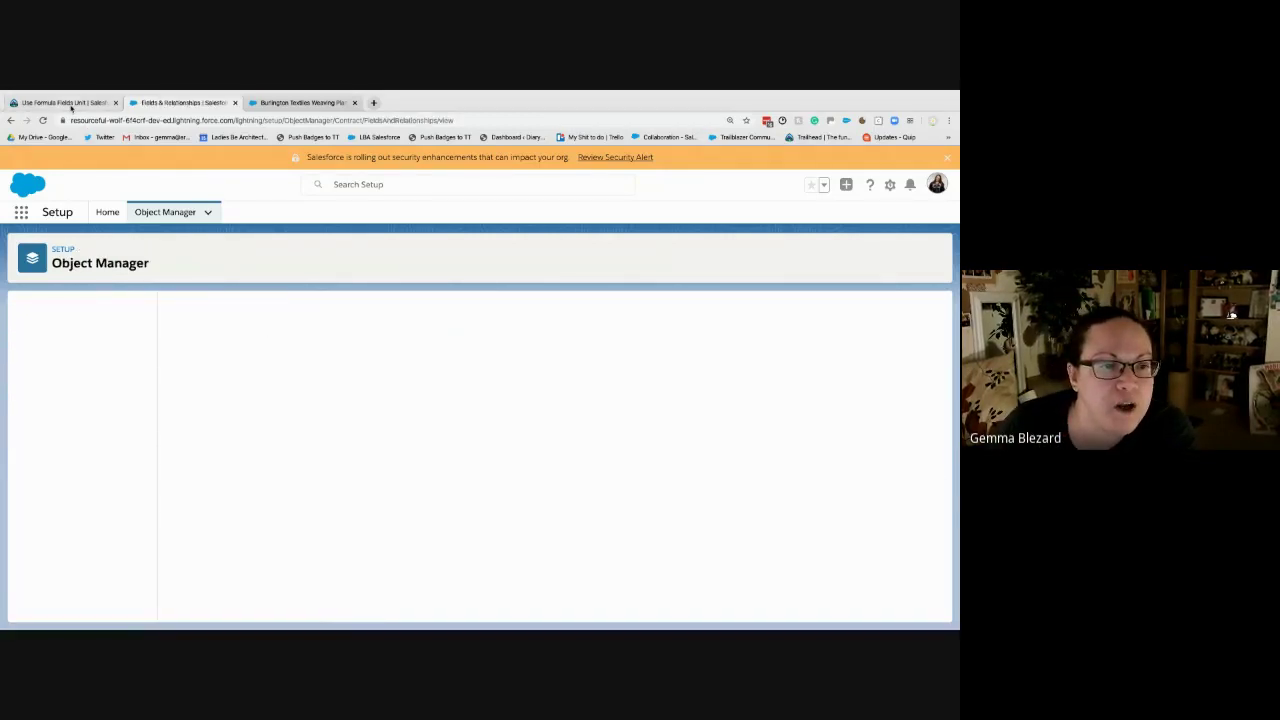
- Copy the field label Days Remaining from the Trailhead challenge requirements
{"action": "left_click", "coordinate": [71, 108]}
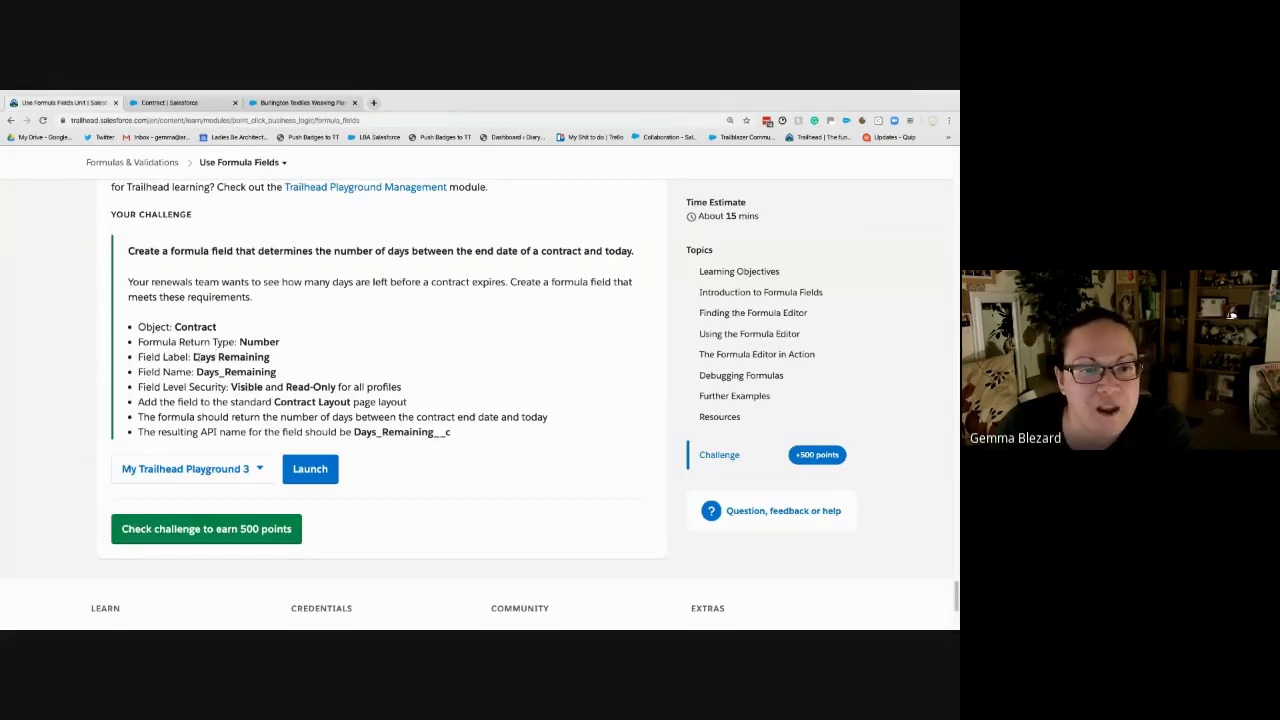
{"action": "left_click_drag", "start_coordinate": [193, 357], "coordinate": [271, 362]}
{"action": "key", "text": "ctrl+c"}
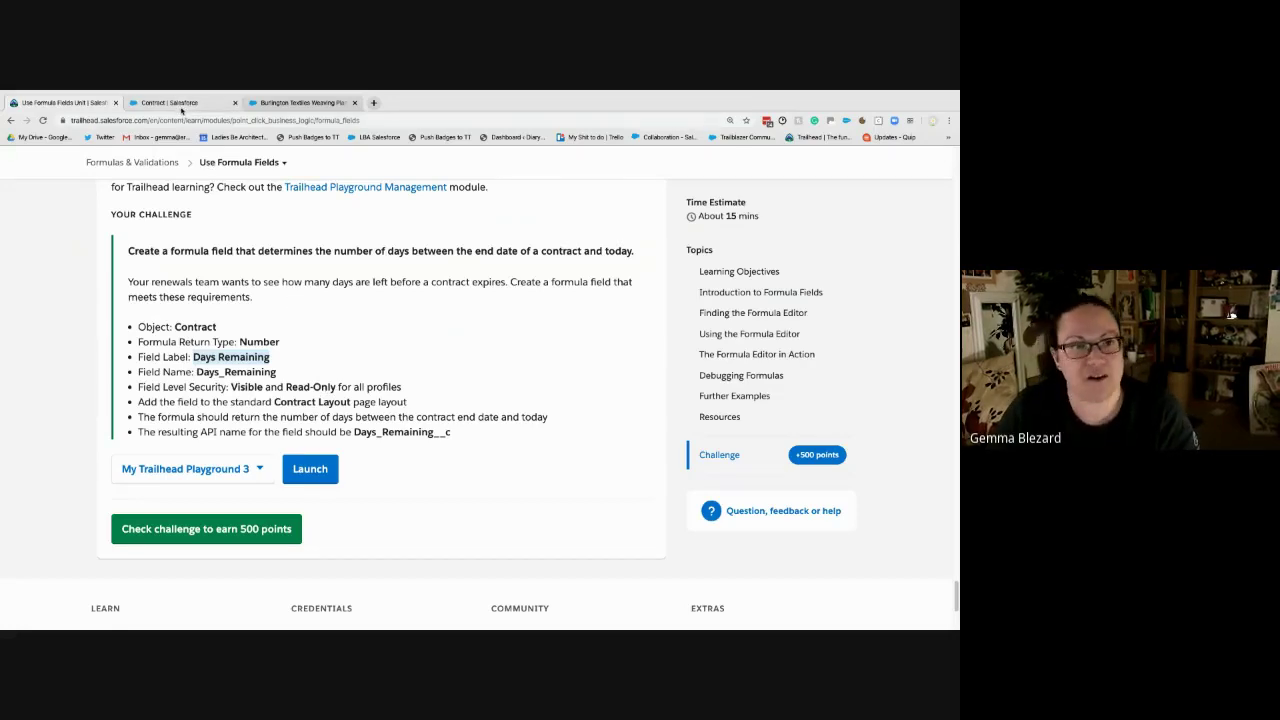
- Start a new custom field on the Contract object with Formula as its data type
{"action": "left_click", "coordinate": [180, 104]}
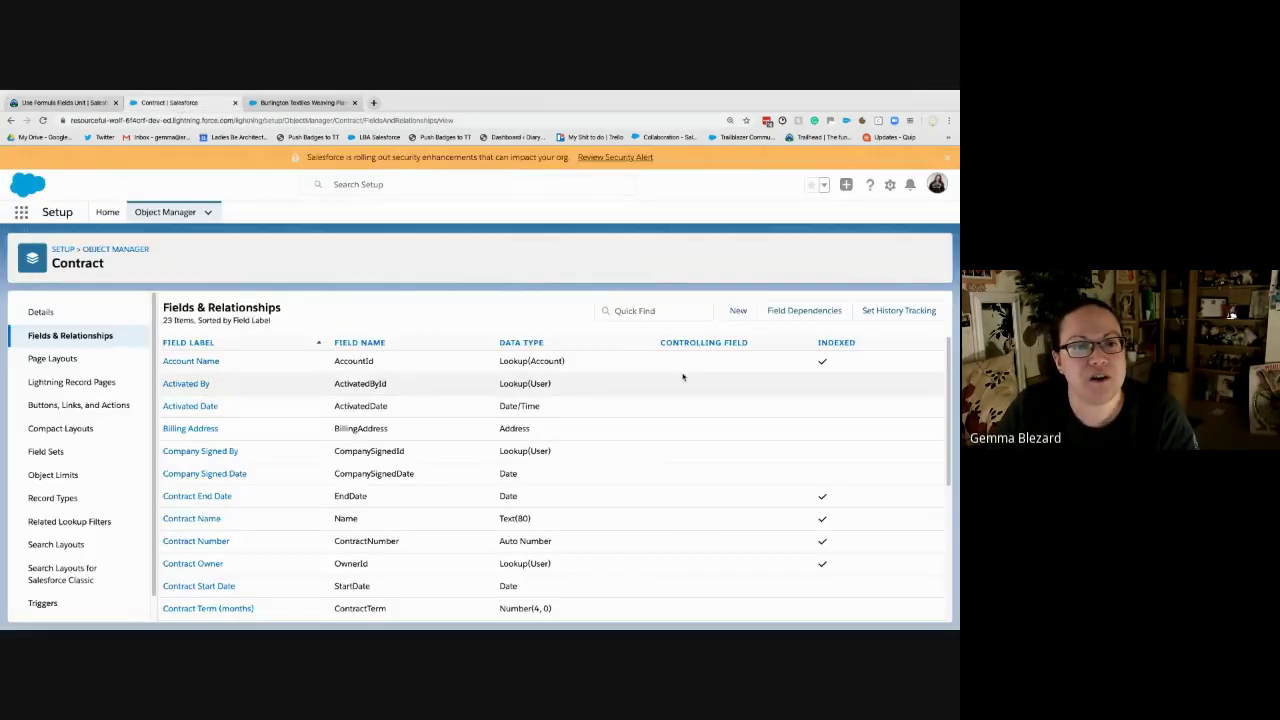
{"action": "left_click", "coordinate": [745, 311]}
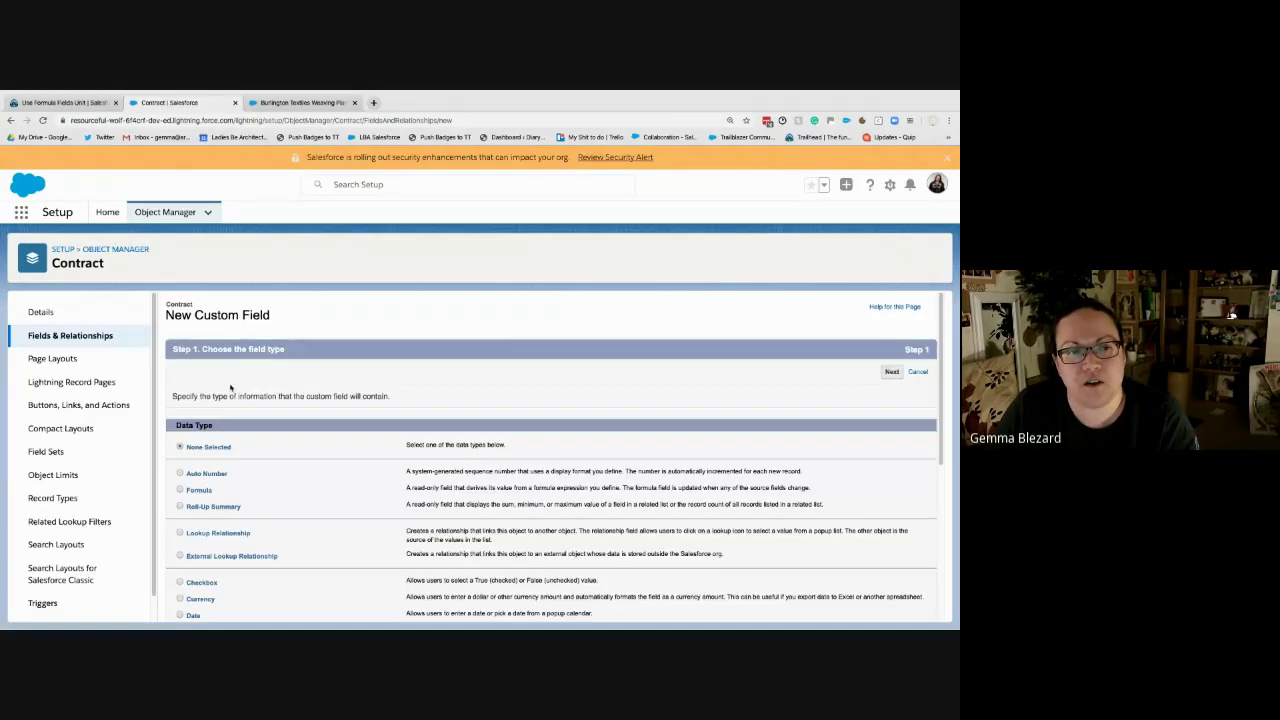
{"action": "left_click", "coordinate": [182, 490]}
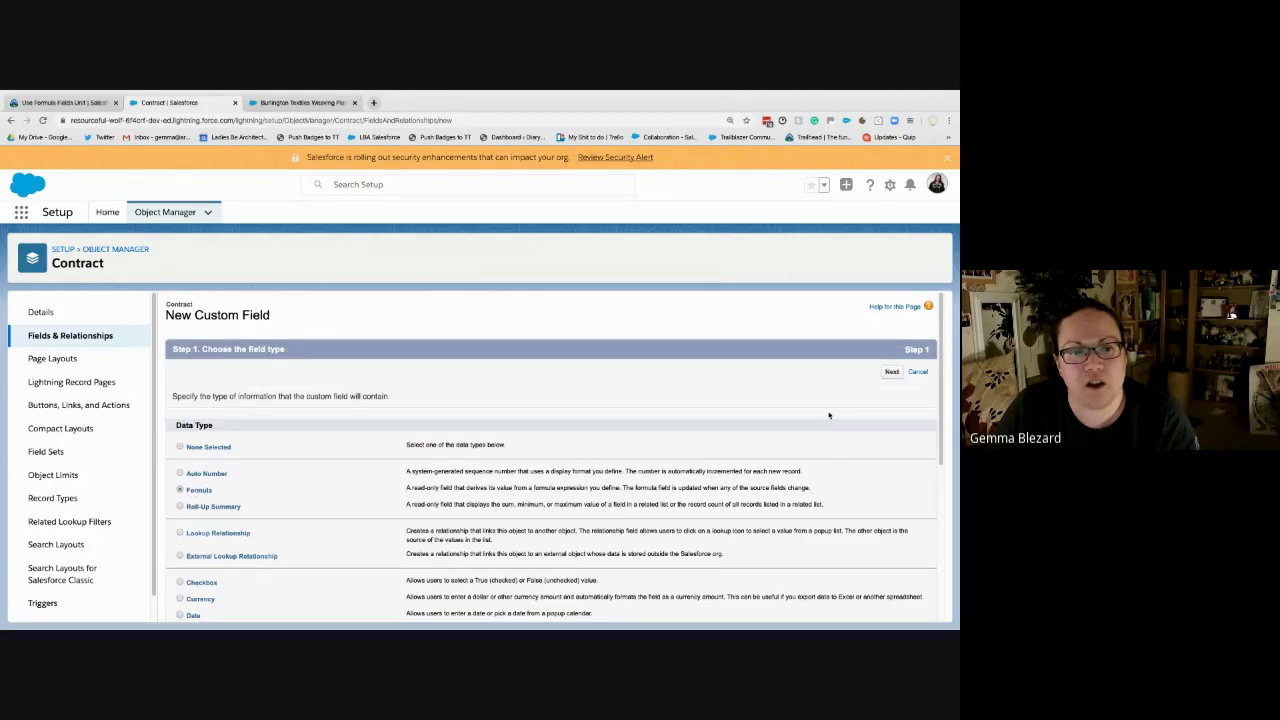
{"action": "left_click", "coordinate": [891, 371]}
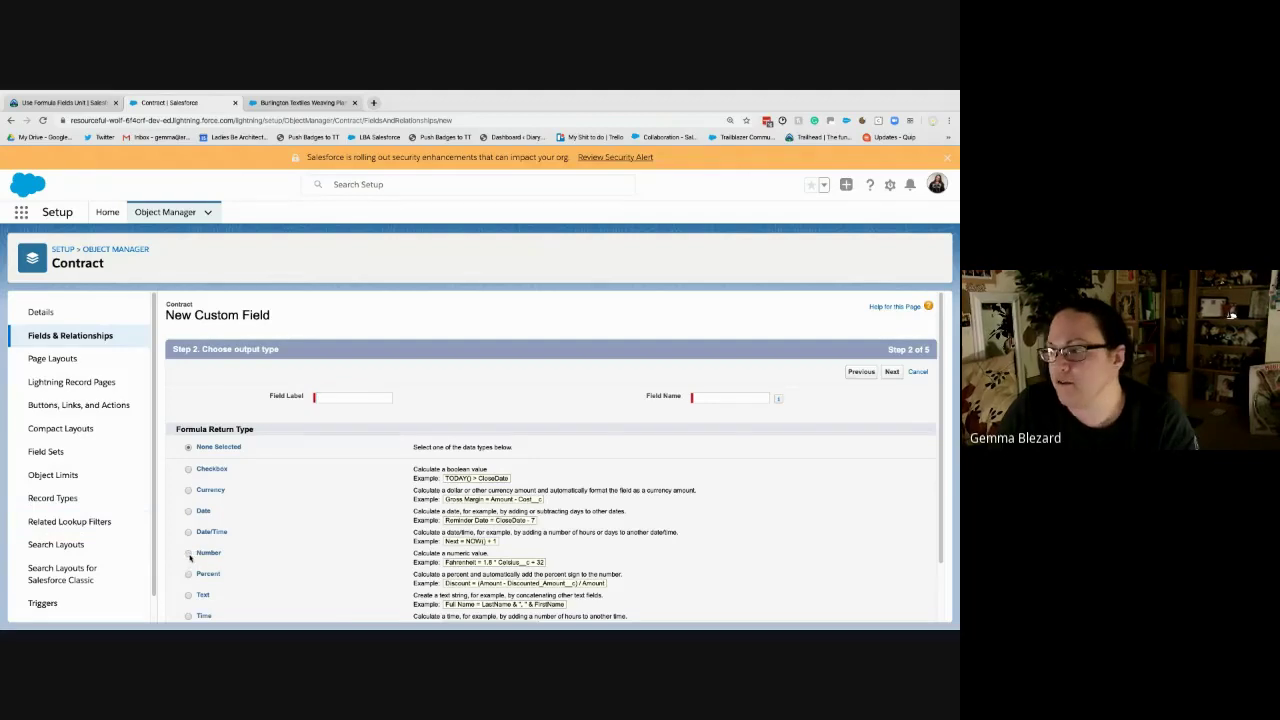
- Label the field Days Remaining, with the field name Days_Remaining and Number as the formula return type
{"action": "left_click", "coordinate": [346, 396]}
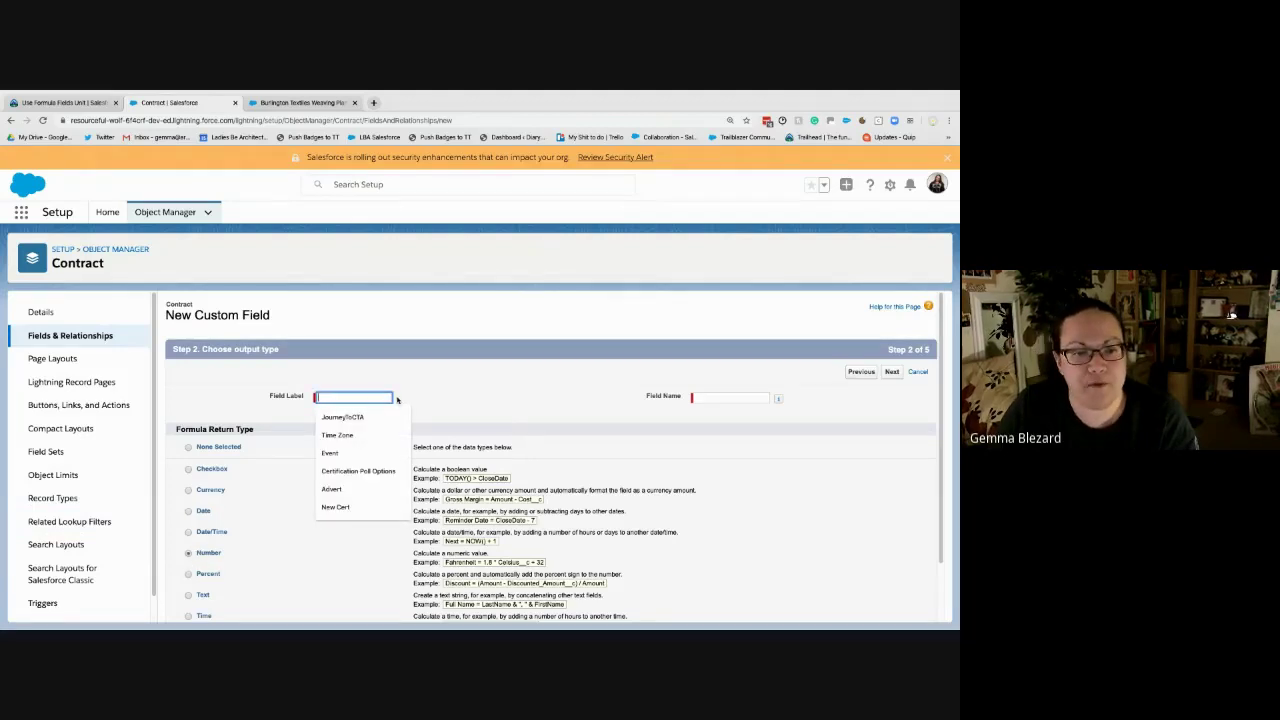
{"action": "key", "text": "ctrl+v"}
{"action": "key", "text": "Tab"}
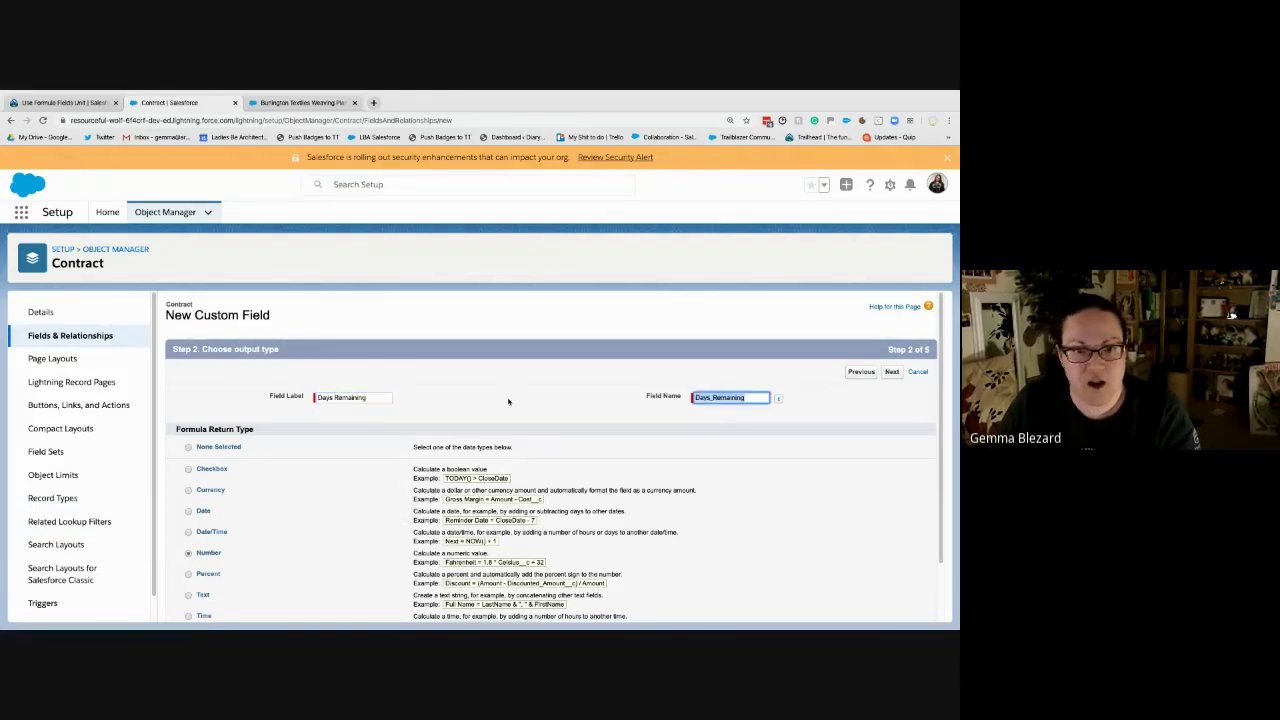
{"action": "left_click", "coordinate": [509, 391]}
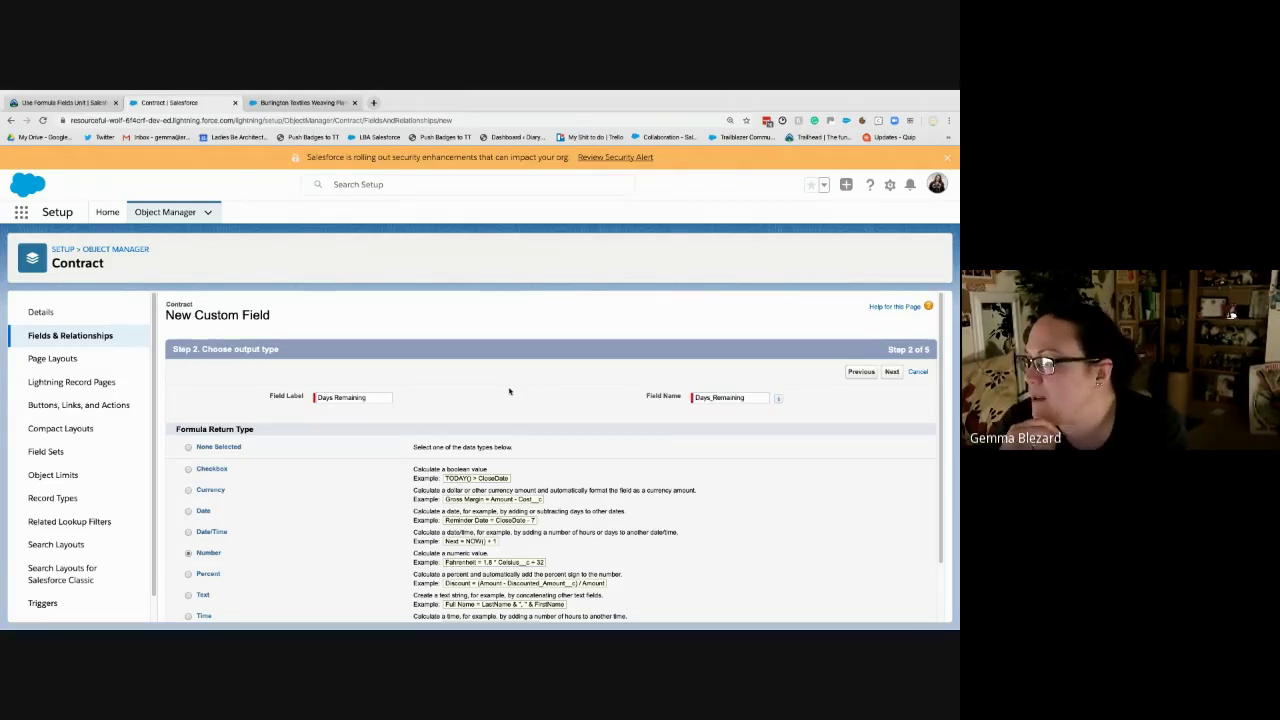
- Set the Days Remaining field's decimal places to 0
{"action": "scroll", "coordinate": [482, 375], "scroll_direction": "down", "scroll_amount": 1}
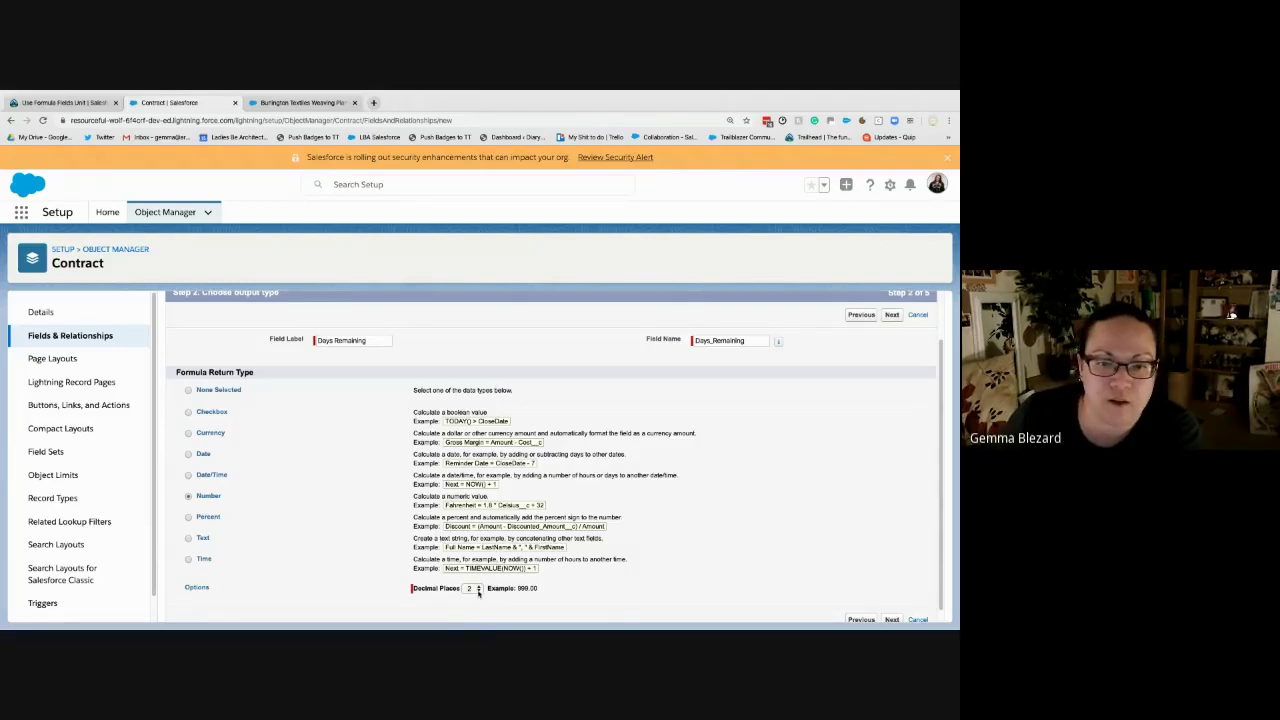
{"action": "left_click", "coordinate": [470, 588]}
{"action": "left_click", "coordinate": [468, 570]}
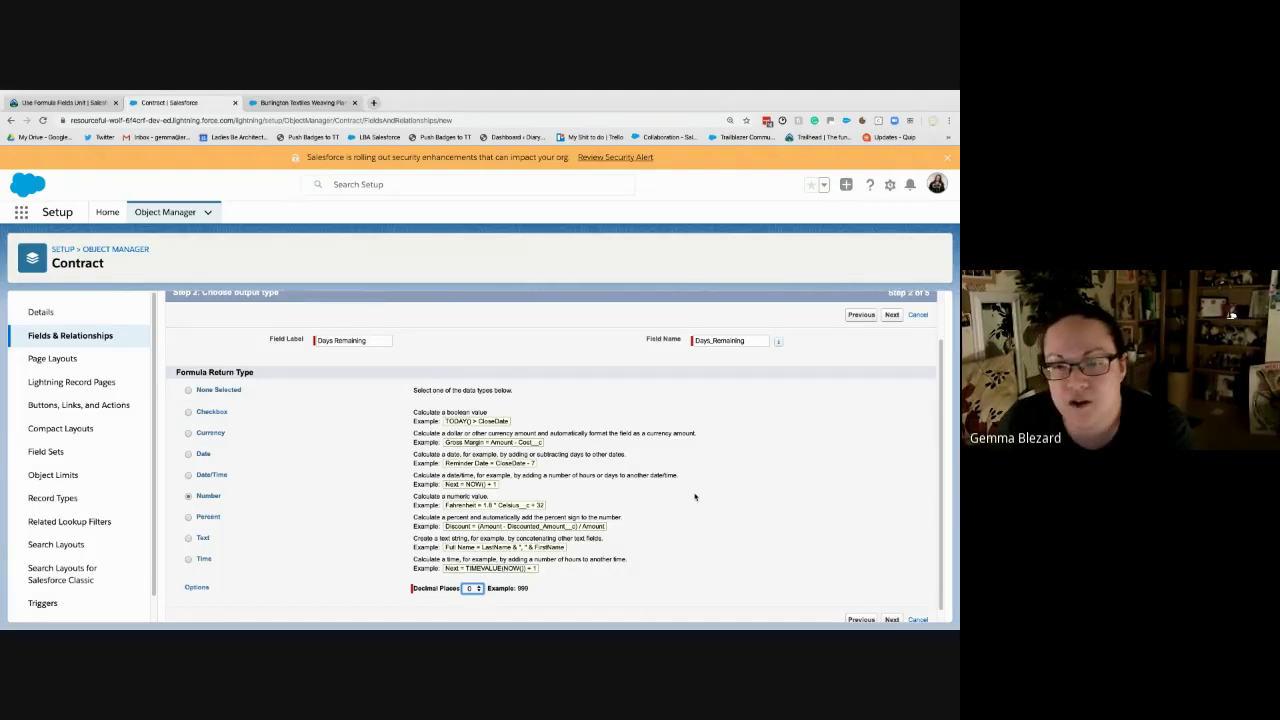
{"action": "left_click", "coordinate": [1232, 315]}
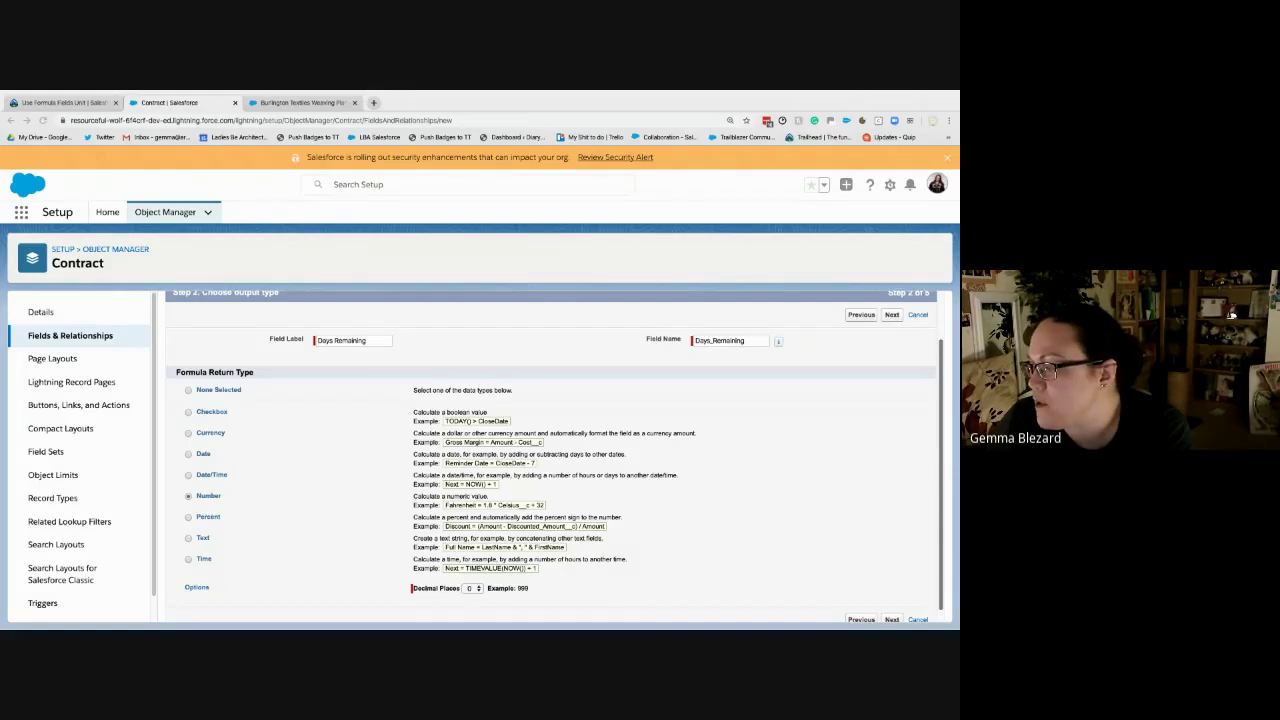
{"action": "left_click", "coordinate": [737, 531]}
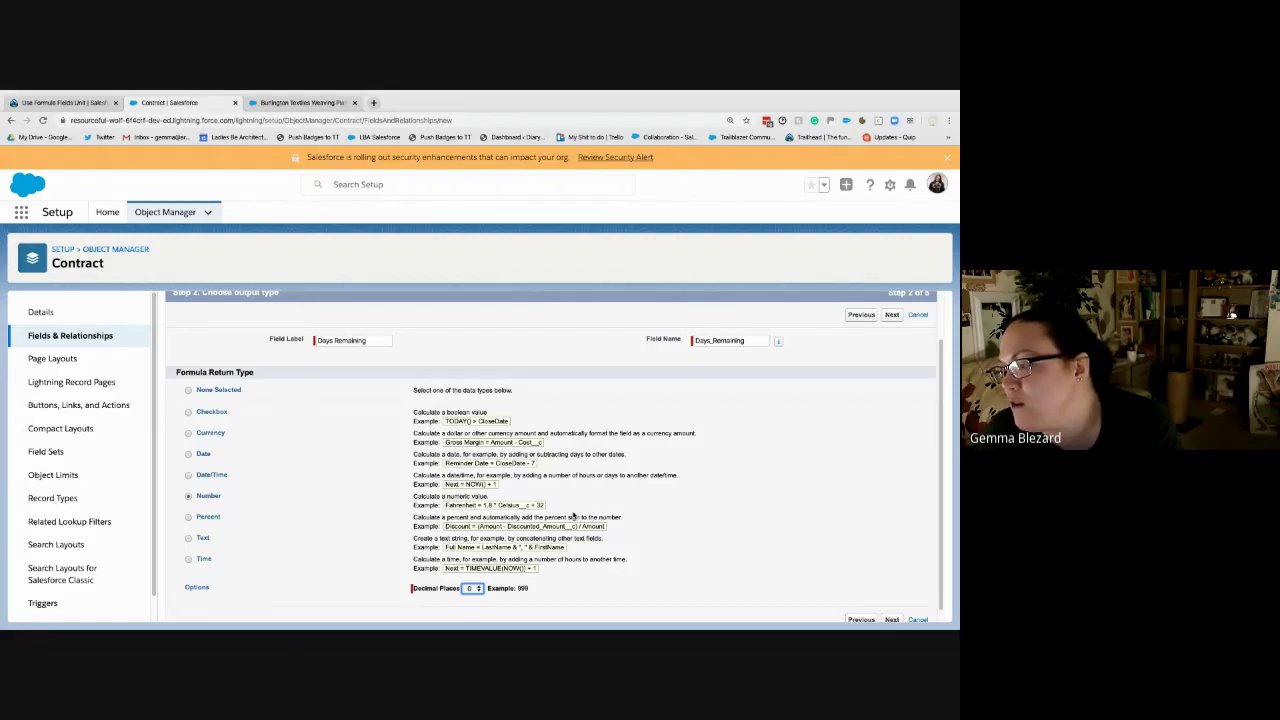
- Review the Trailhead challenge requirements and further formula examples, and return to the new Contract field's output type settings
{"action": "left_click", "coordinate": [50, 104]}
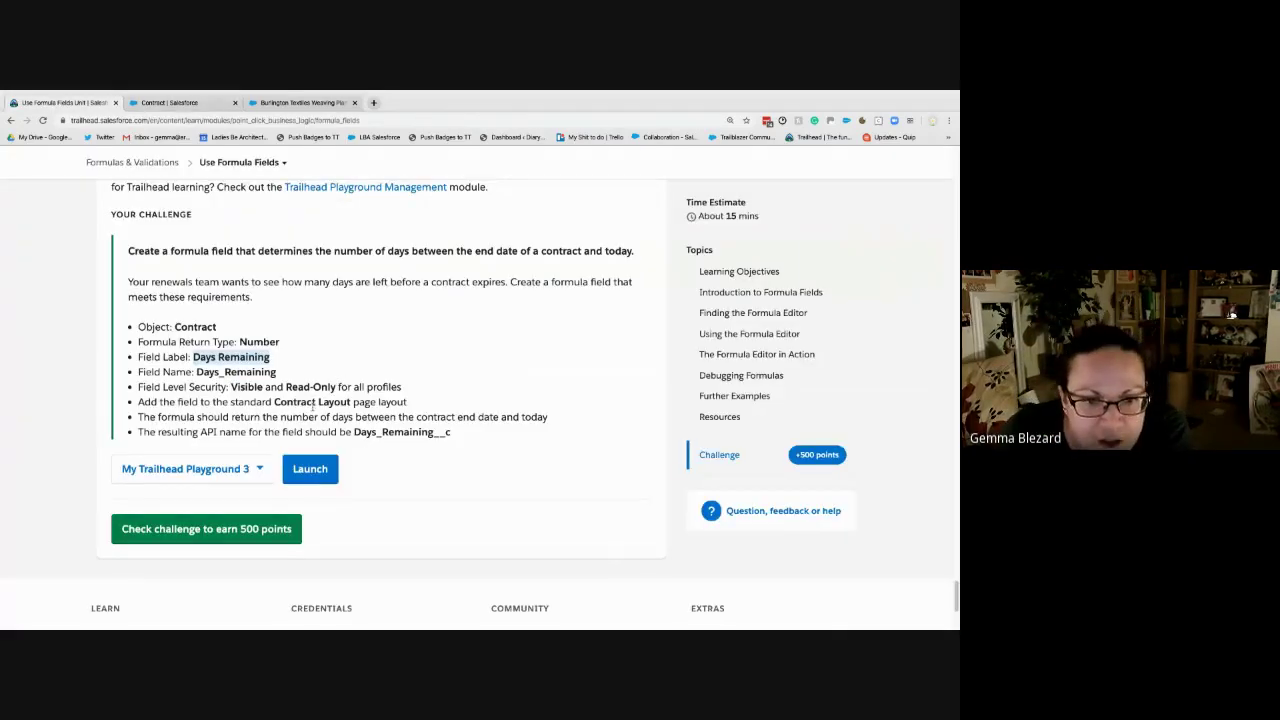
{"action": "scroll", "coordinate": [313, 410], "scroll_direction": "up", "scroll_amount": 2}
{"action": "scroll", "coordinate": [313, 410], "scroll_direction": "up", "scroll_amount": 6}
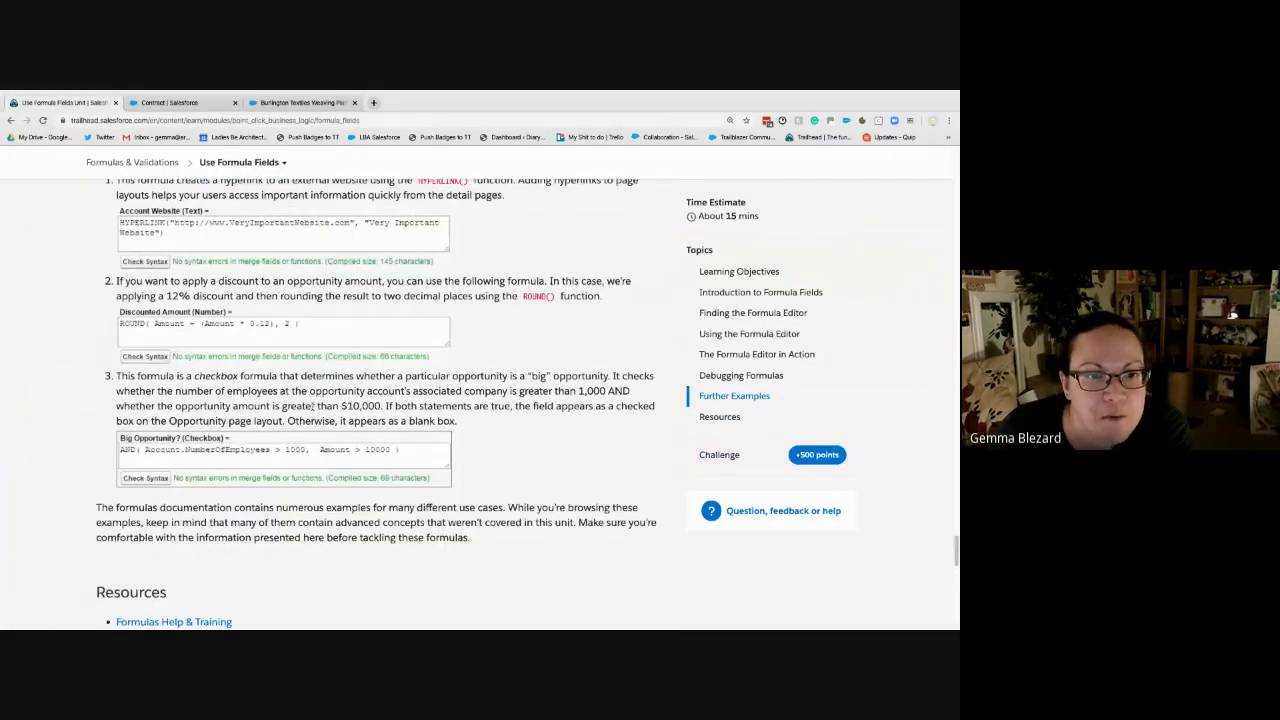
{"action": "scroll", "coordinate": [312, 410], "scroll_direction": "down", "scroll_amount": 4}
{"action": "scroll", "coordinate": [313, 410], "scroll_direction": "down", "scroll_amount": 6}
{"action": "scroll", "coordinate": [313, 410], "scroll_direction": "up", "scroll_amount": 1}
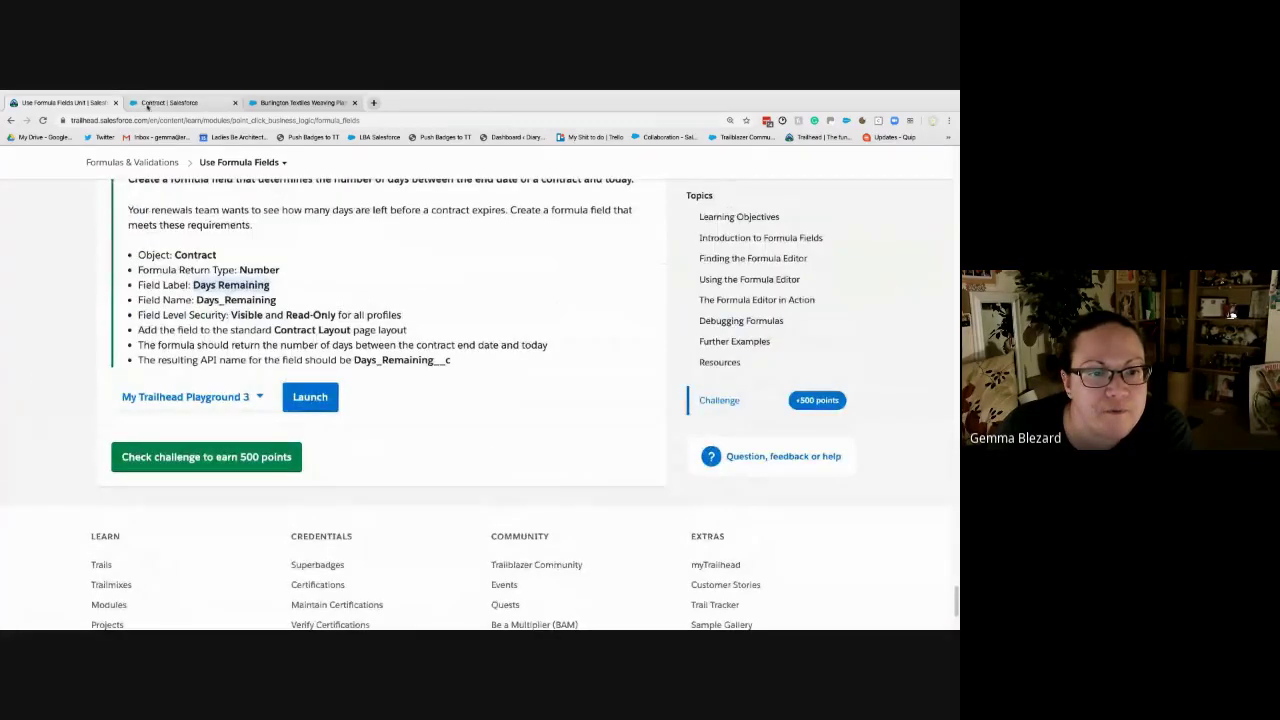
{"action": "left_click", "coordinate": [169, 102]}
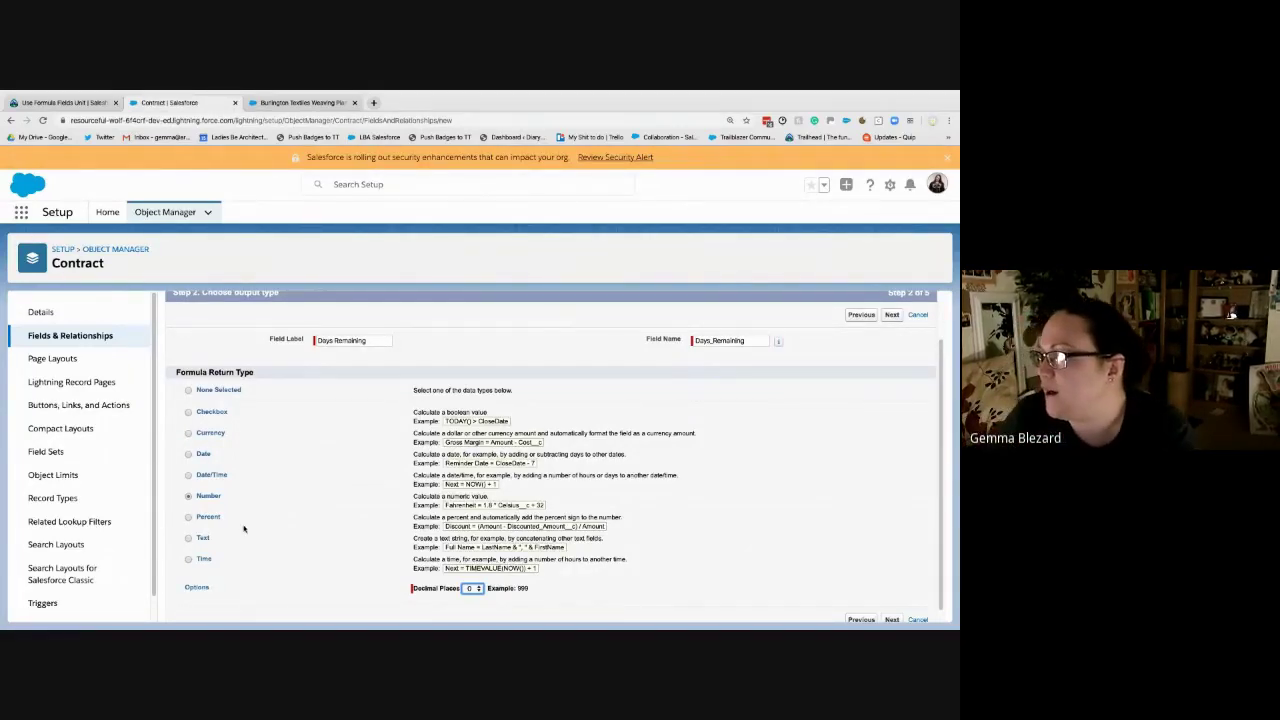
{"action": "left_click", "coordinate": [453, 358]}
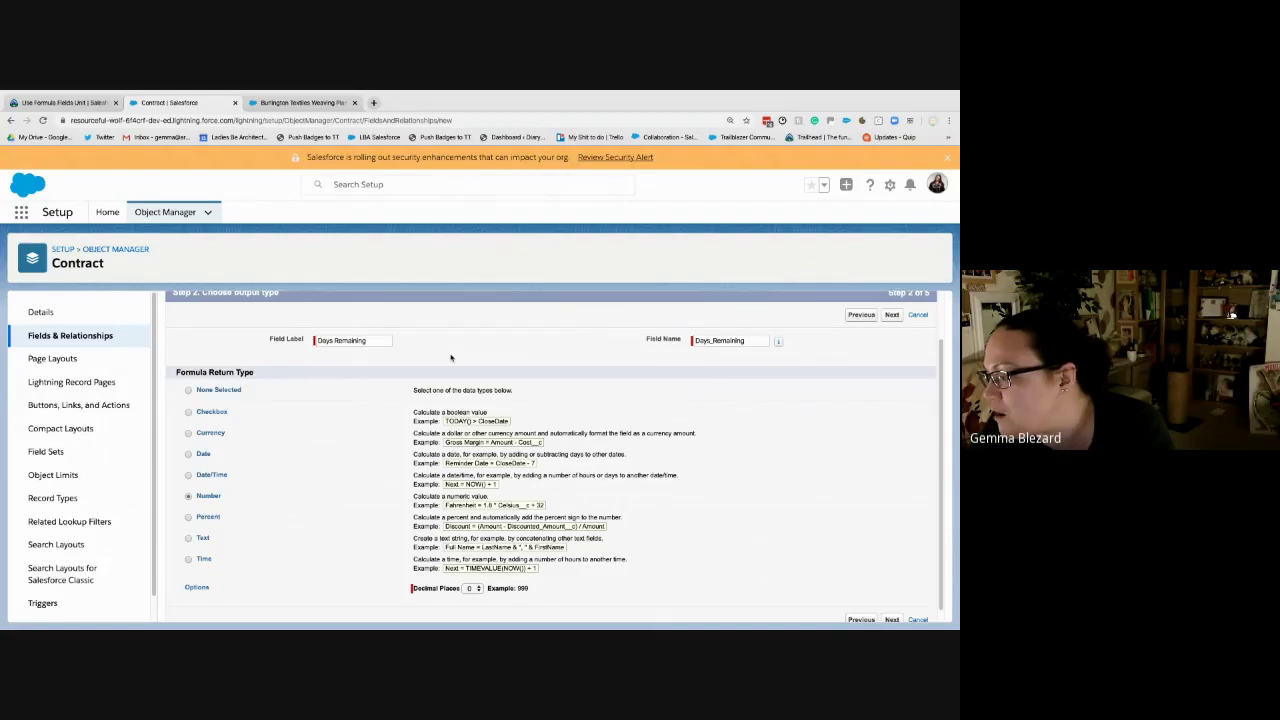
{"action": "scroll", "coordinate": [518, 505], "scroll_direction": "down", "scroll_amount": 1}
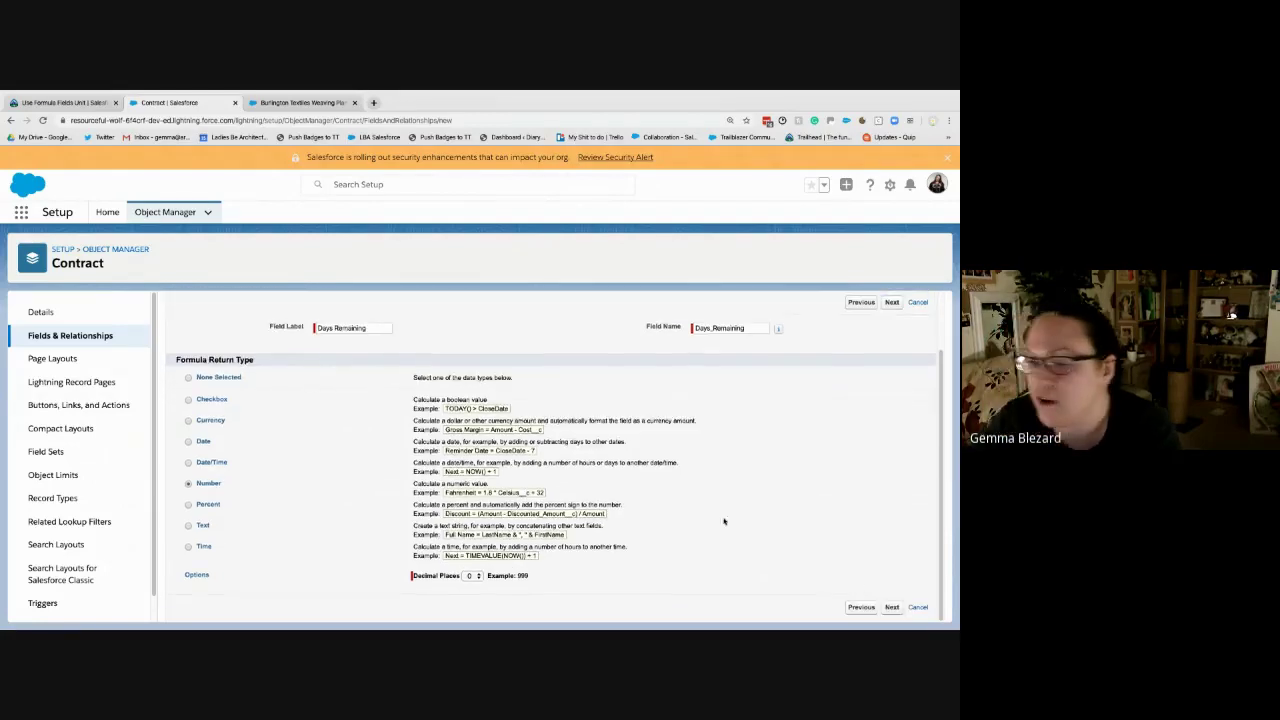
- Continue to the formula entry step and open the list of Contract fields for insertion
{"action": "left_click", "coordinate": [889, 608]}
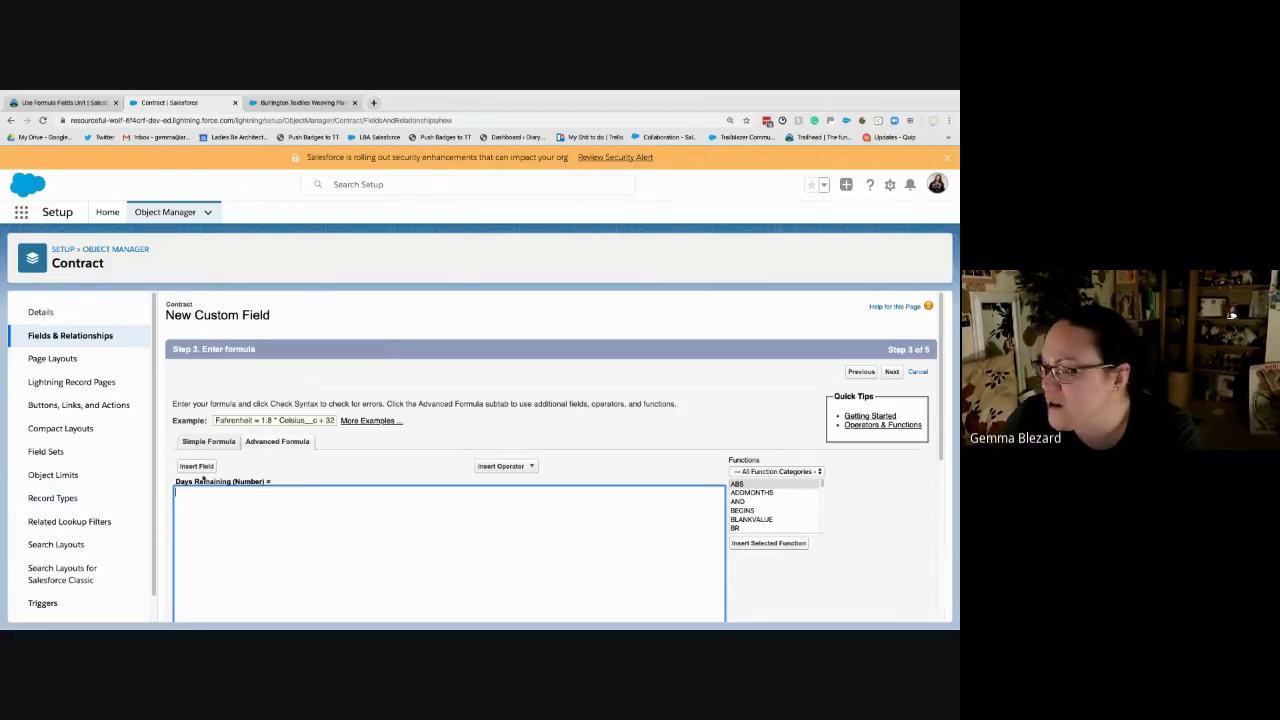
{"action": "left_click", "coordinate": [197, 466]}
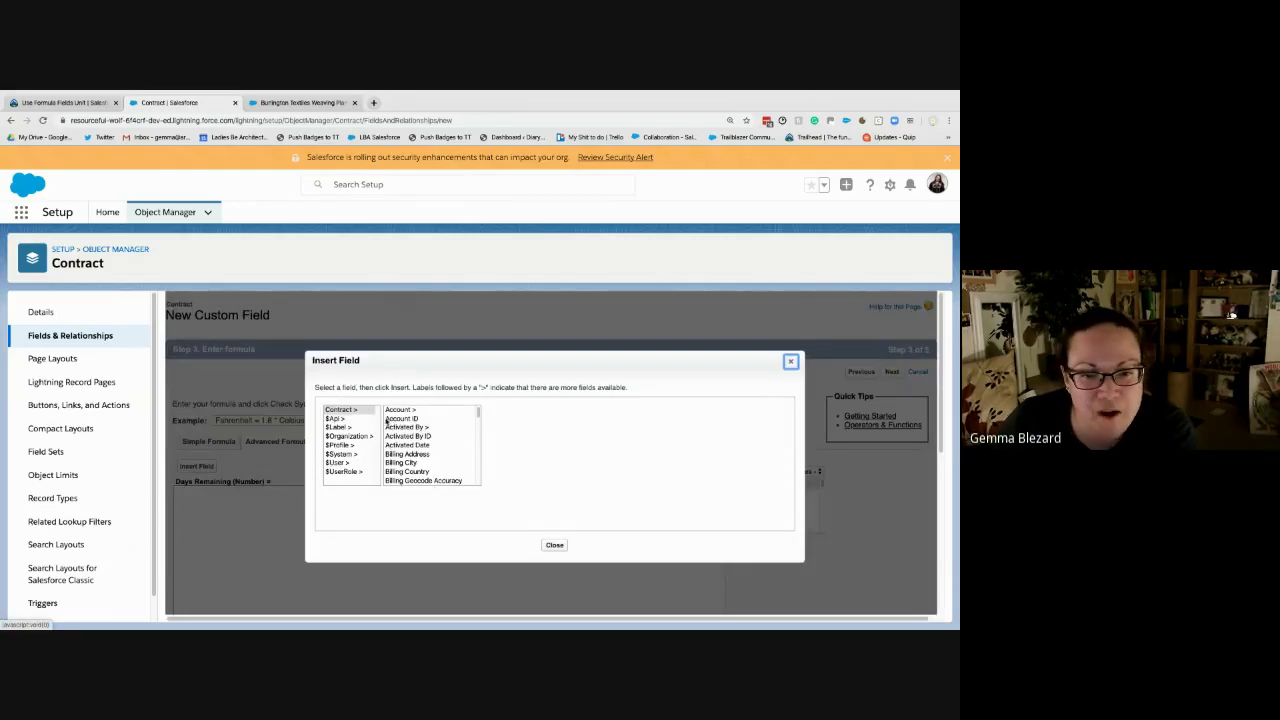
{"action": "left_click", "coordinate": [357, 411]}
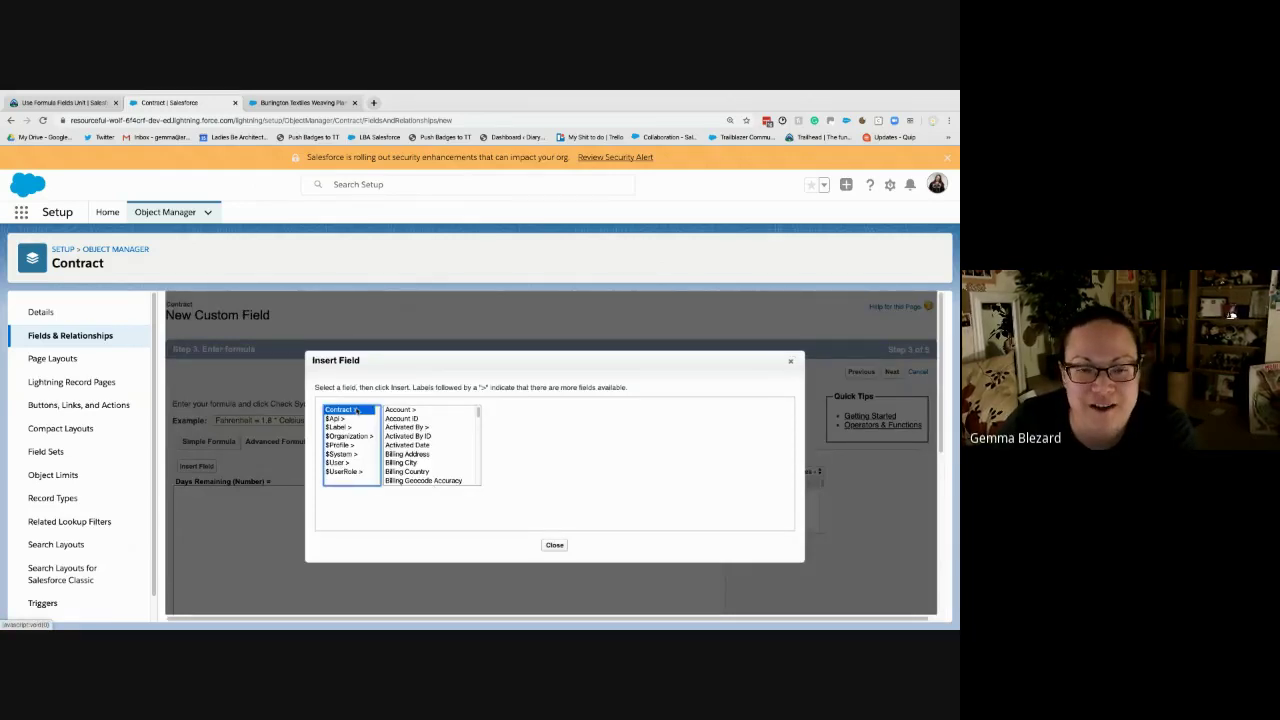
- Check the Trailhead challenge wording and insert the Contract End Date field into the Days Remaining formula
{"action": "scroll", "coordinate": [392, 462], "scroll_direction": "down", "scroll_amount": 3}
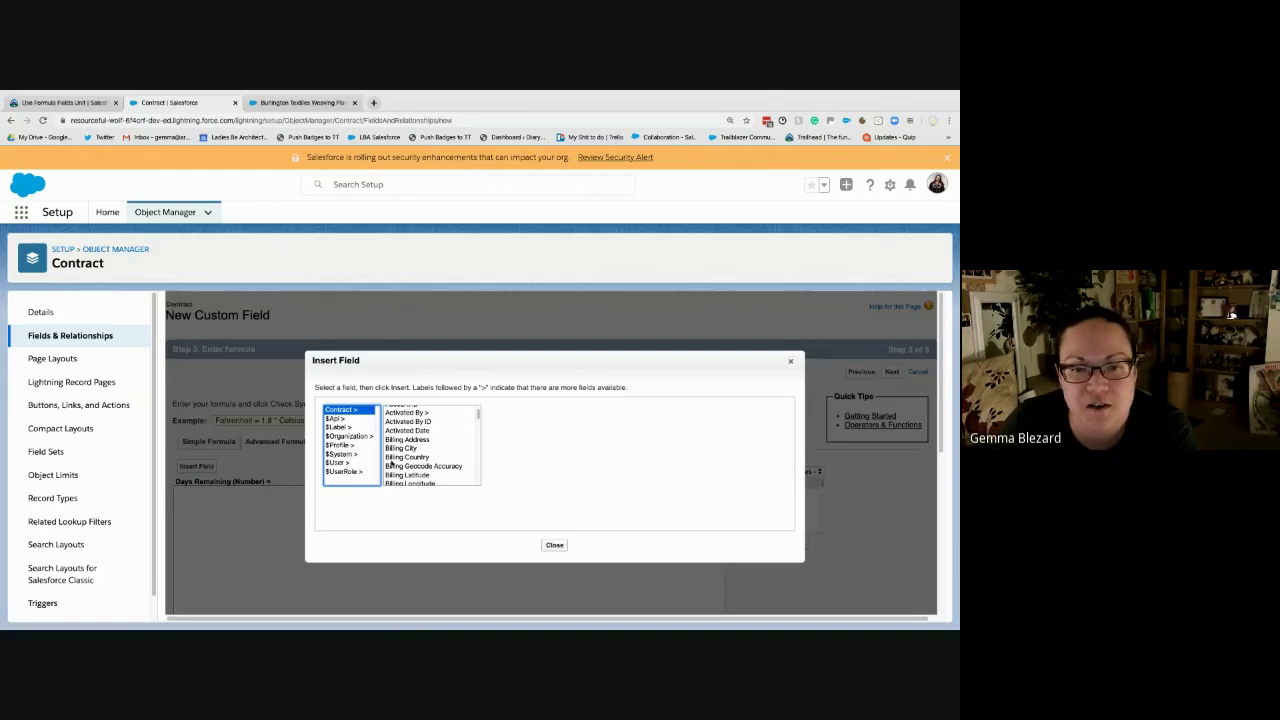
{"action": "scroll", "coordinate": [392, 462], "scroll_direction": "down", "scroll_amount": 5}
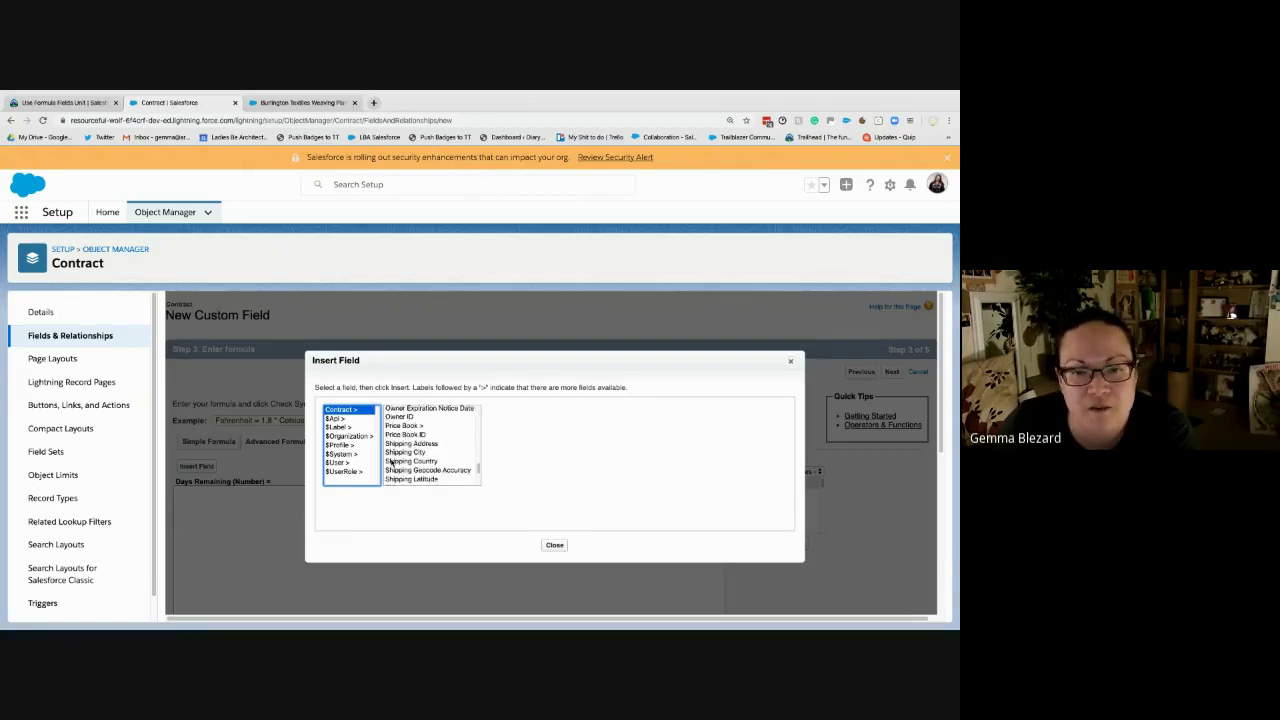
{"action": "scroll", "coordinate": [391, 463], "scroll_direction": "up", "scroll_amount": 3}
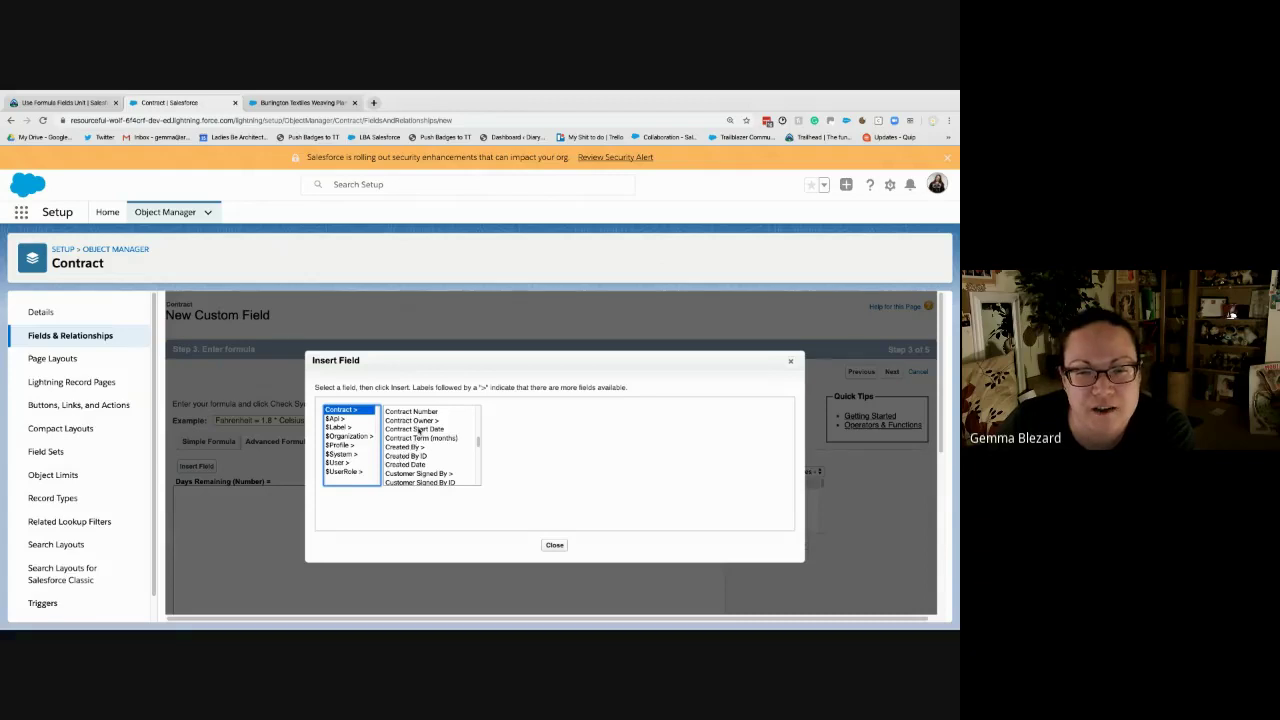
{"action": "scroll", "coordinate": [417, 456], "scroll_direction": "down", "scroll_amount": 2}
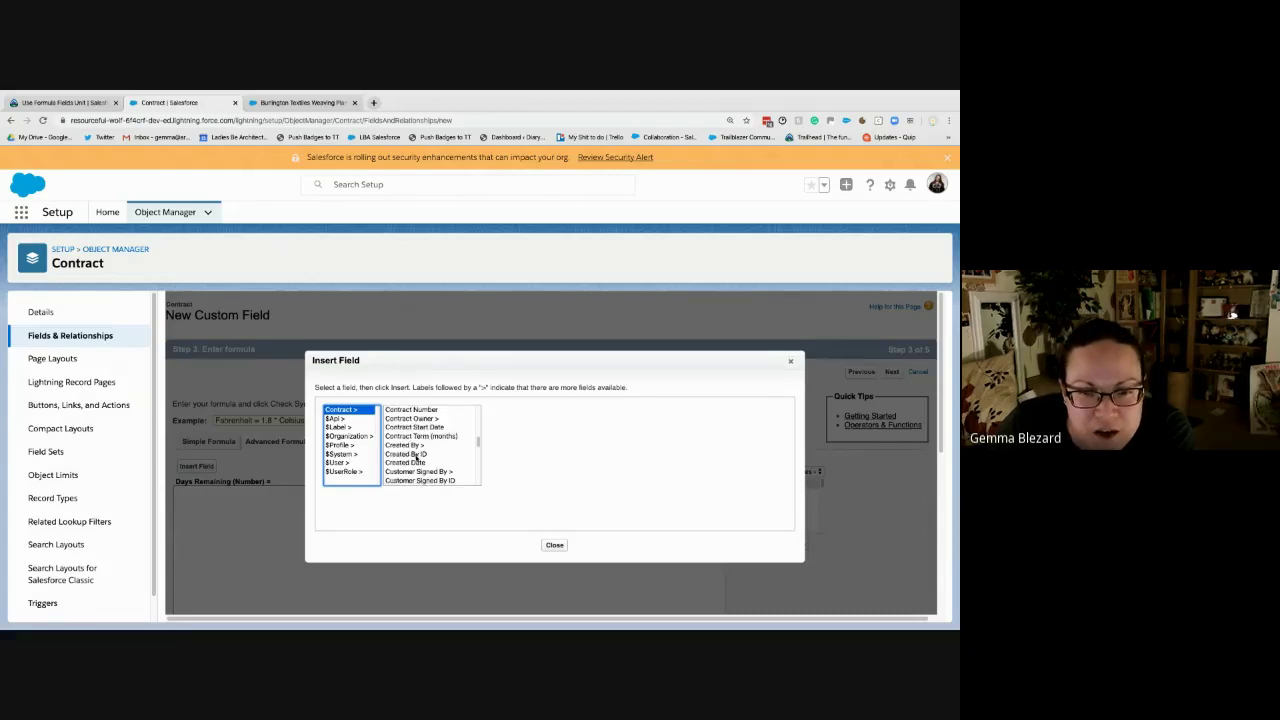
{"action": "scroll", "coordinate": [417, 456], "scroll_direction": "down", "scroll_amount": 2}
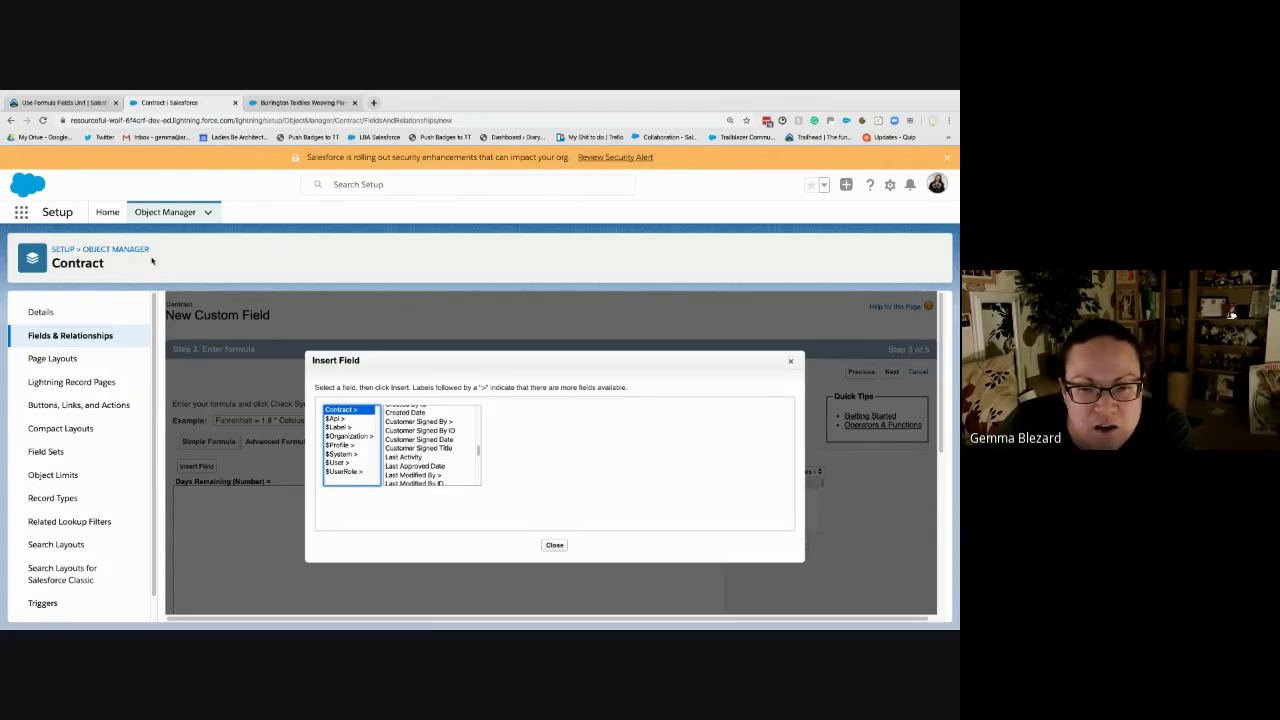
{"action": "left_click", "coordinate": [64, 102]}
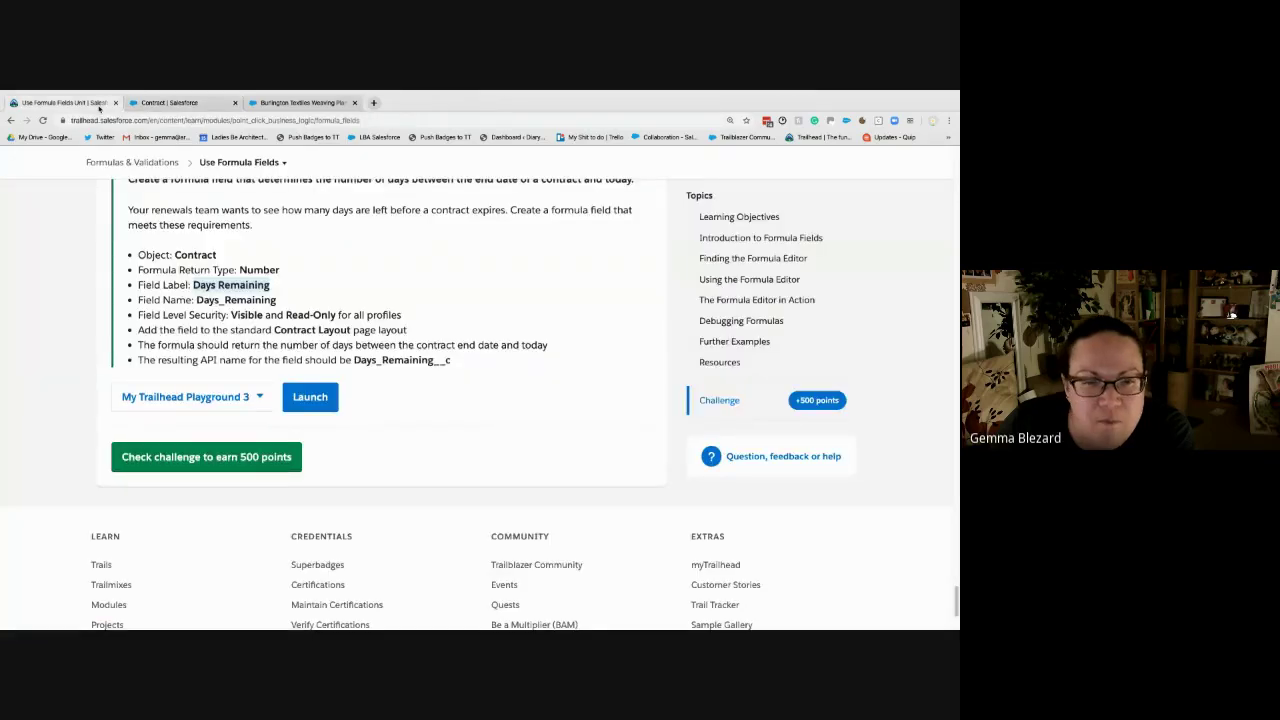
{"action": "scroll", "coordinate": [270, 313], "scroll_direction": "up", "scroll_amount": 1}
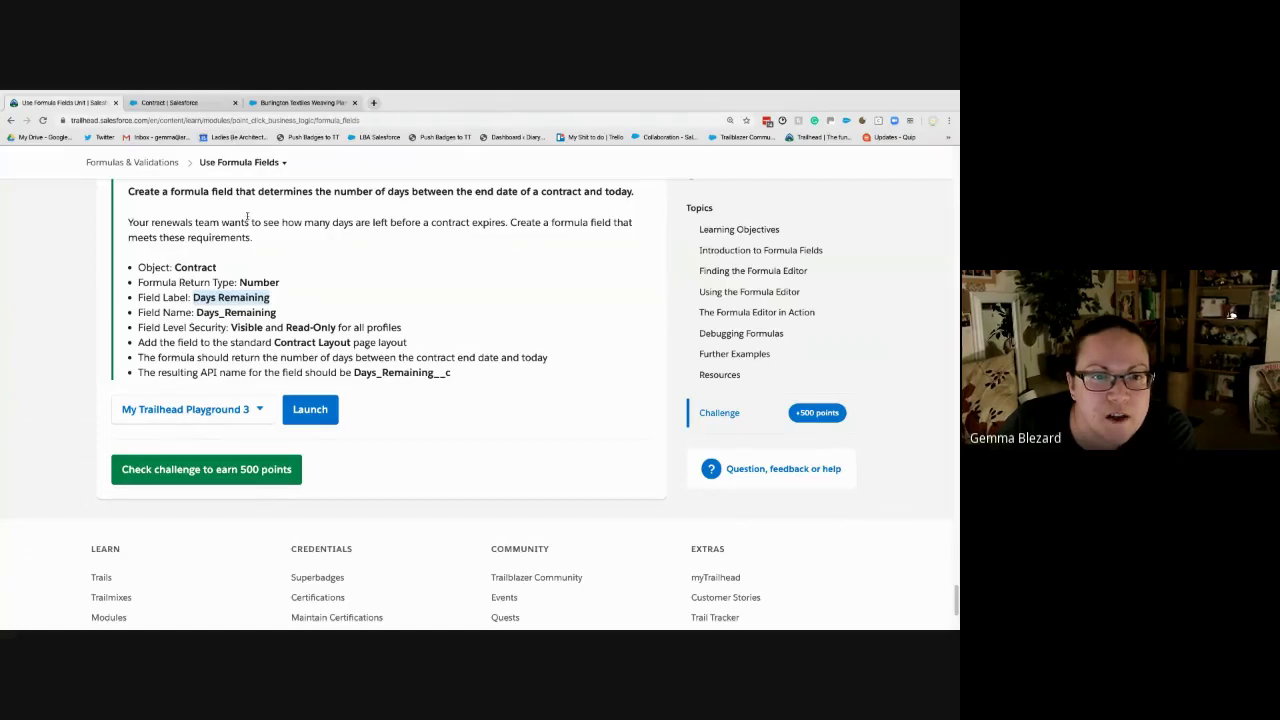
{"action": "scroll", "coordinate": [247, 216], "scroll_direction": "up", "scroll_amount": 1}
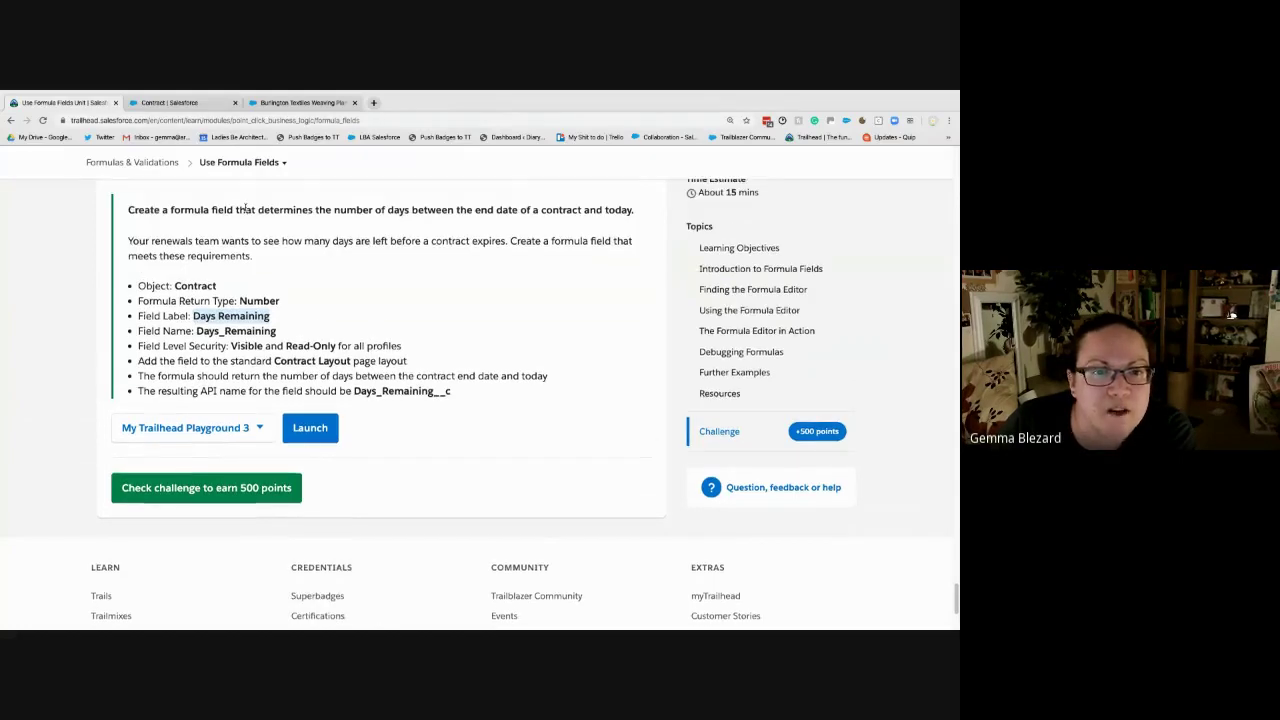
{"action": "left_click", "coordinate": [186, 104]}
{"action": "scroll", "coordinate": [424, 450], "scroll_direction": "up", "scroll_amount": 4}
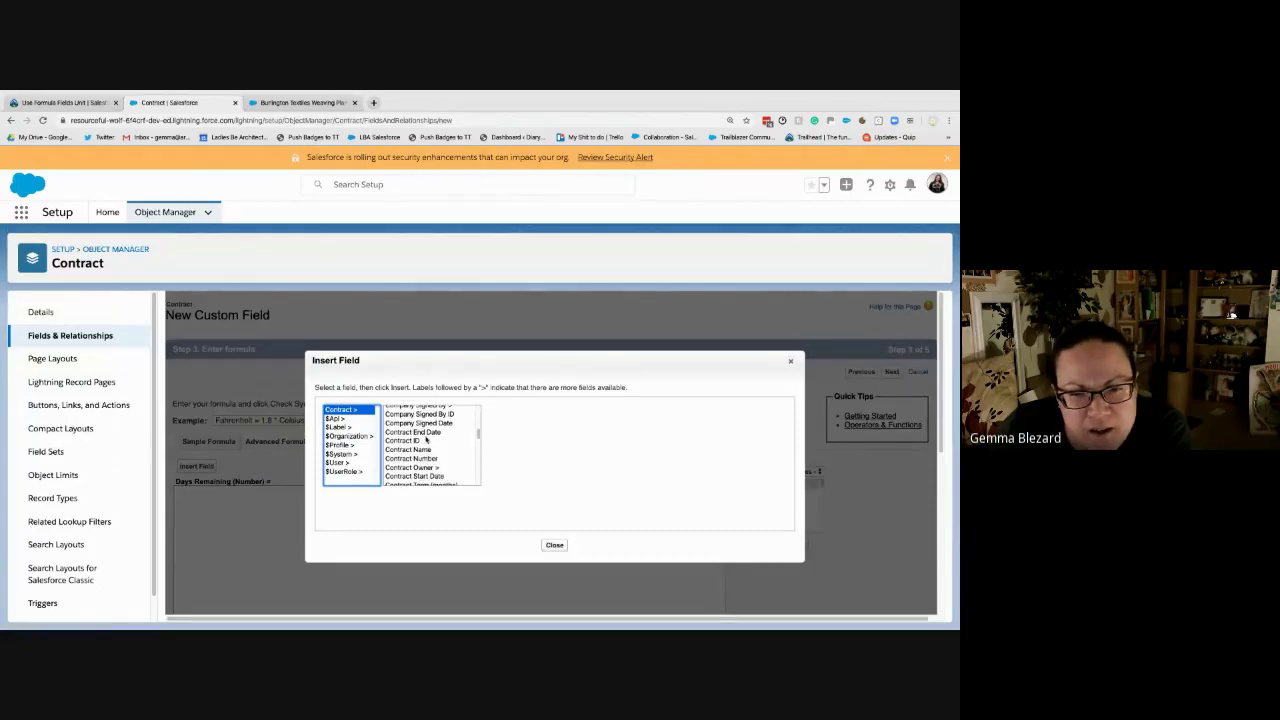
{"action": "left_click", "coordinate": [427, 432]}
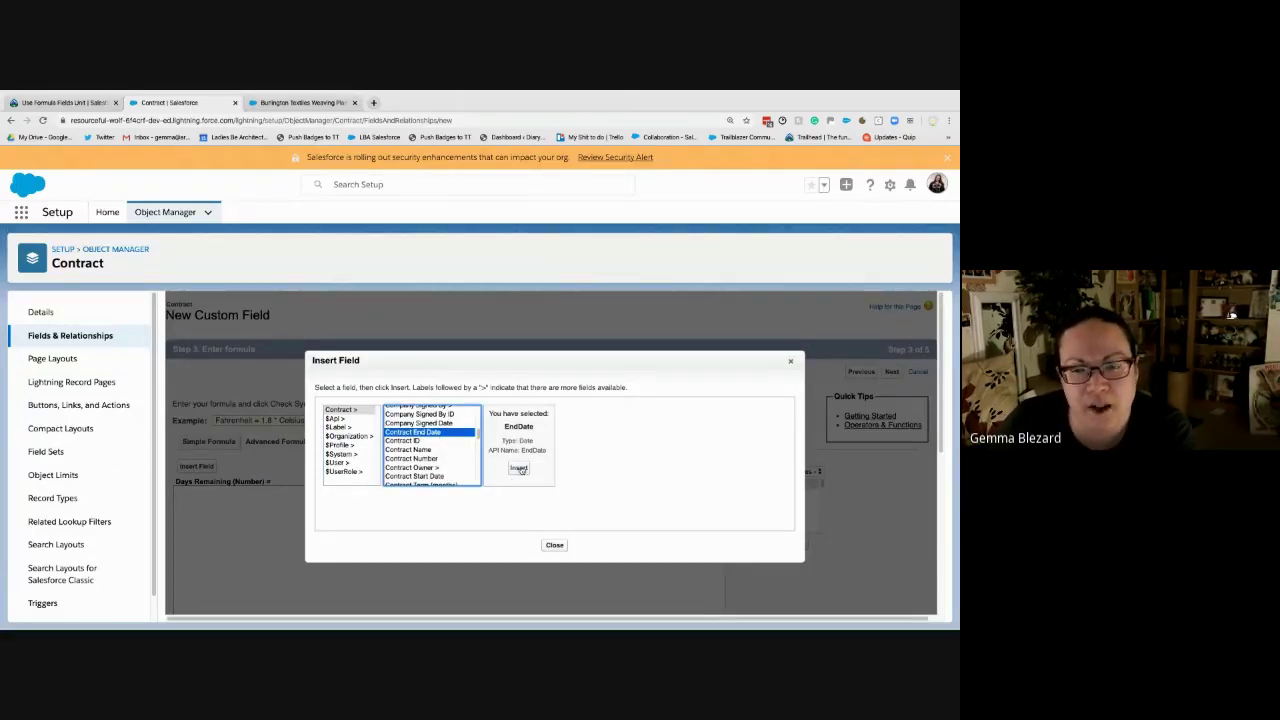
{"action": "left_click", "coordinate": [519, 469]}
- Try placing TODAY()- in front of EndDate in the Days Remaining formula
{"action": "scroll", "coordinate": [325, 489], "scroll_direction": "down", "scroll_amount": 1}
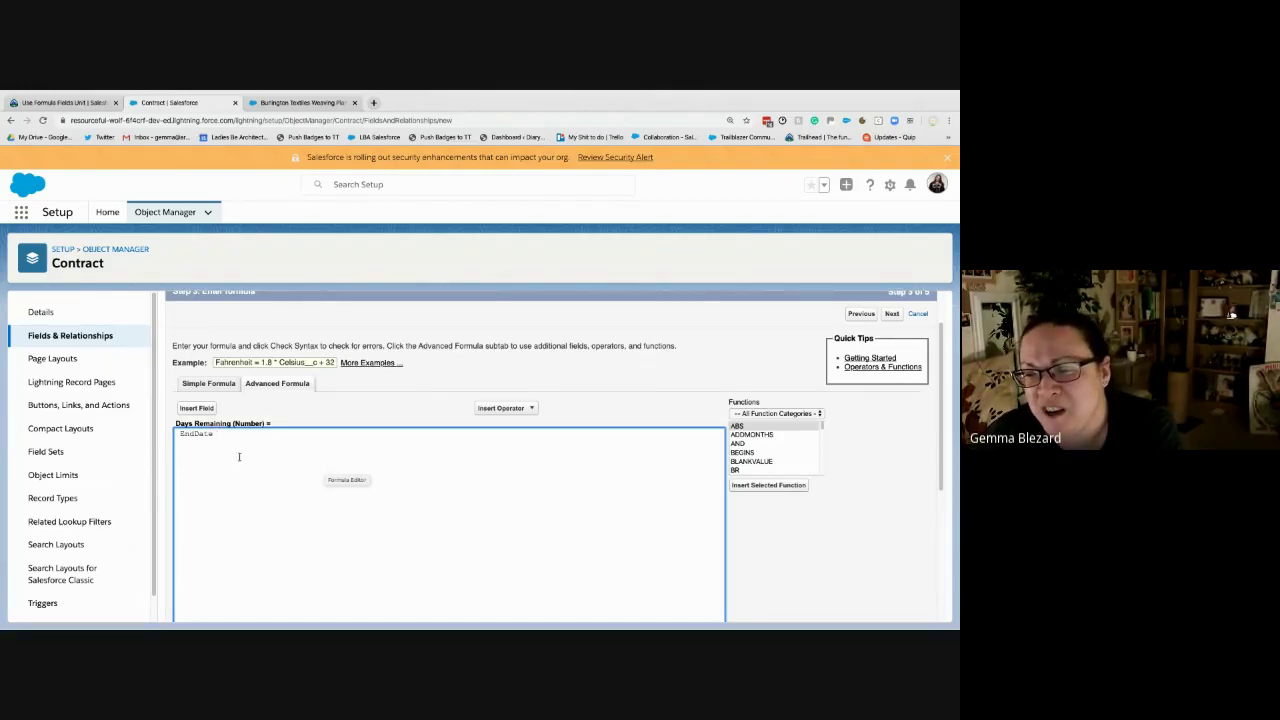
{"action": "scroll", "coordinate": [239, 457], "scroll_direction": "down", "scroll_amount": 1}
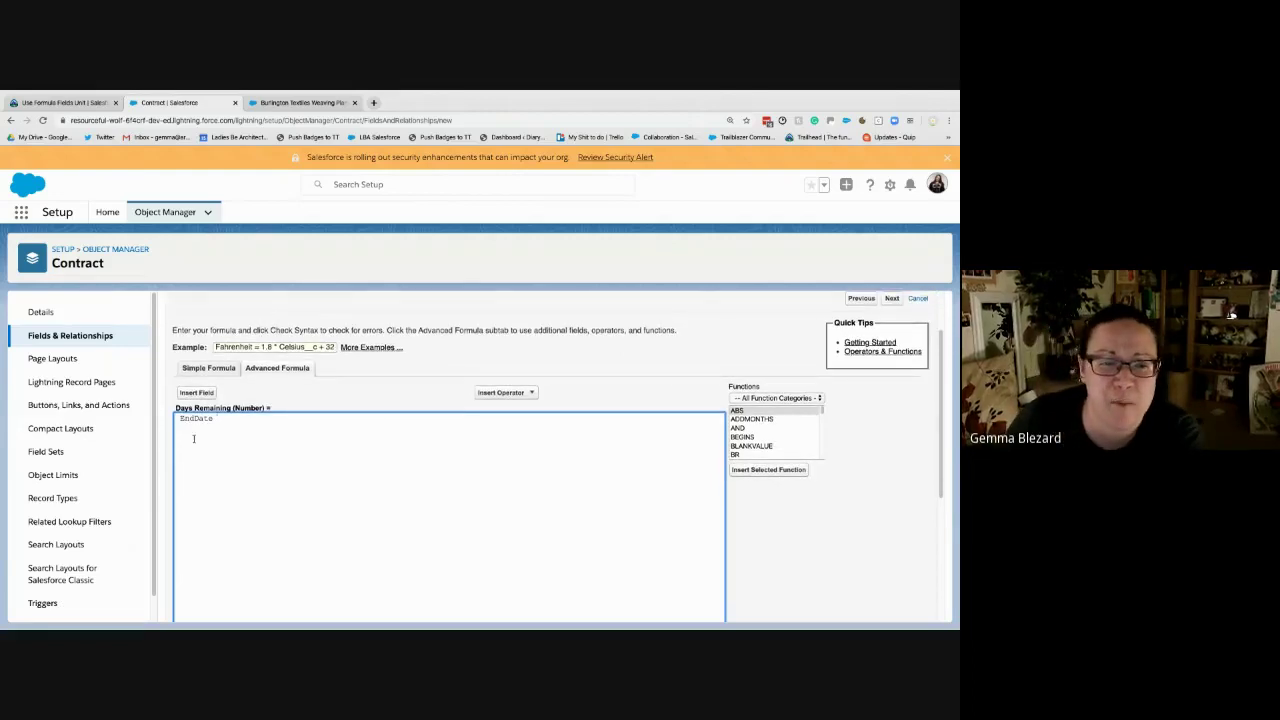
{"action": "key", "text": "Home"}
{"action": "key", "text": "Delete"}
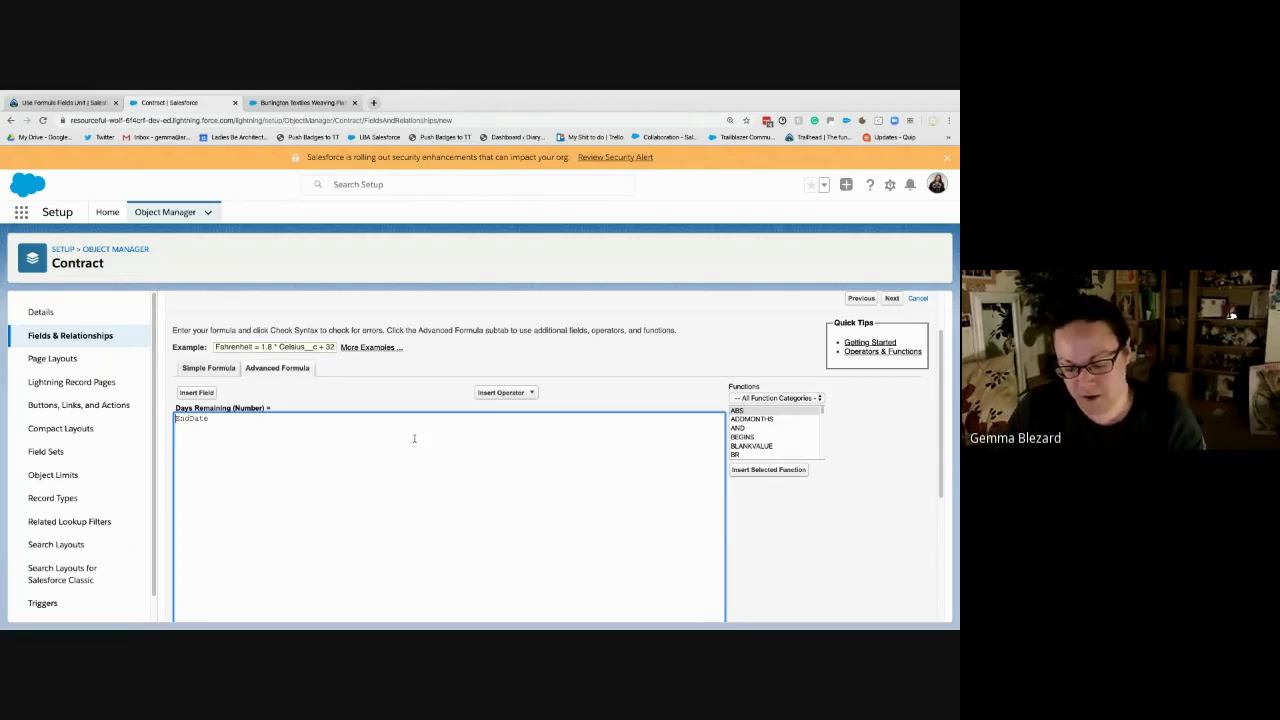
{"action": "type", "text": "today()"}
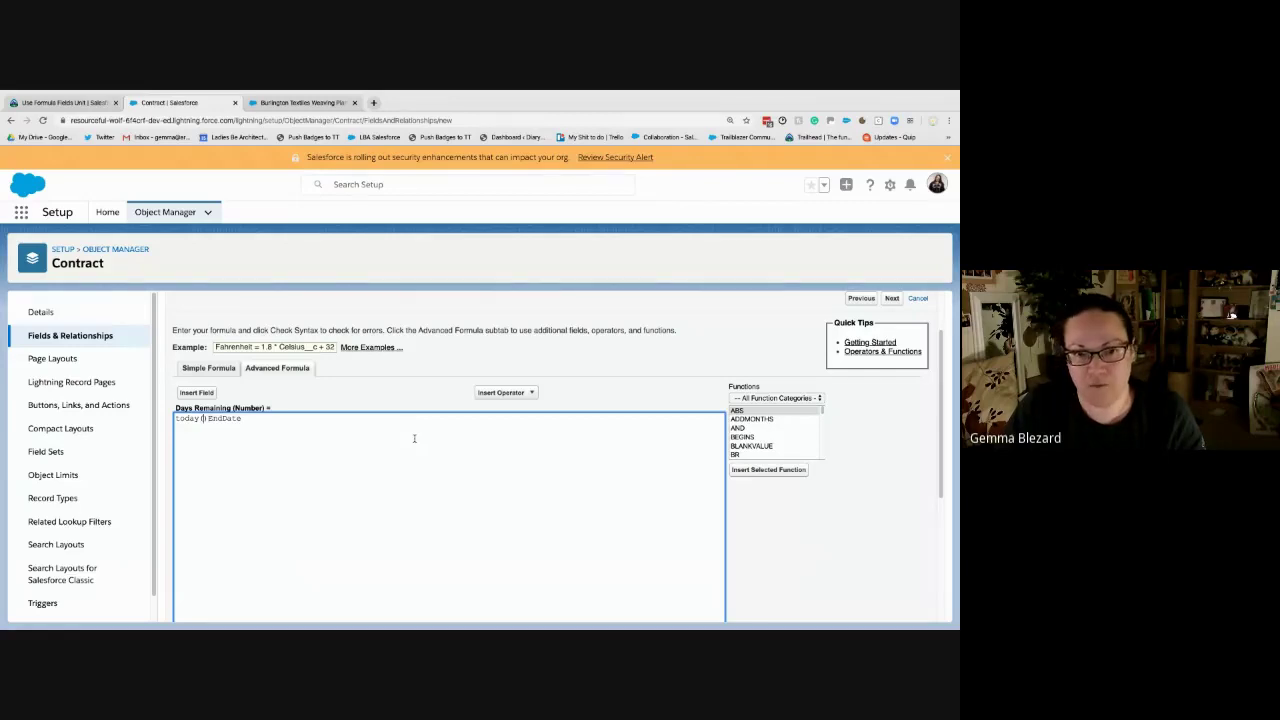
{"action": "key", "text": "Left"}
{"action": "key", "text": "Left"}
{"action": "key", "text": "BackSpace"}
{"action": "key", "text": "BackSpace"}
{"action": "key", "text": "BackSpace"}
{"action": "key", "text": "BackSpace"}
{"action": "key", "text": "BackSpace"}
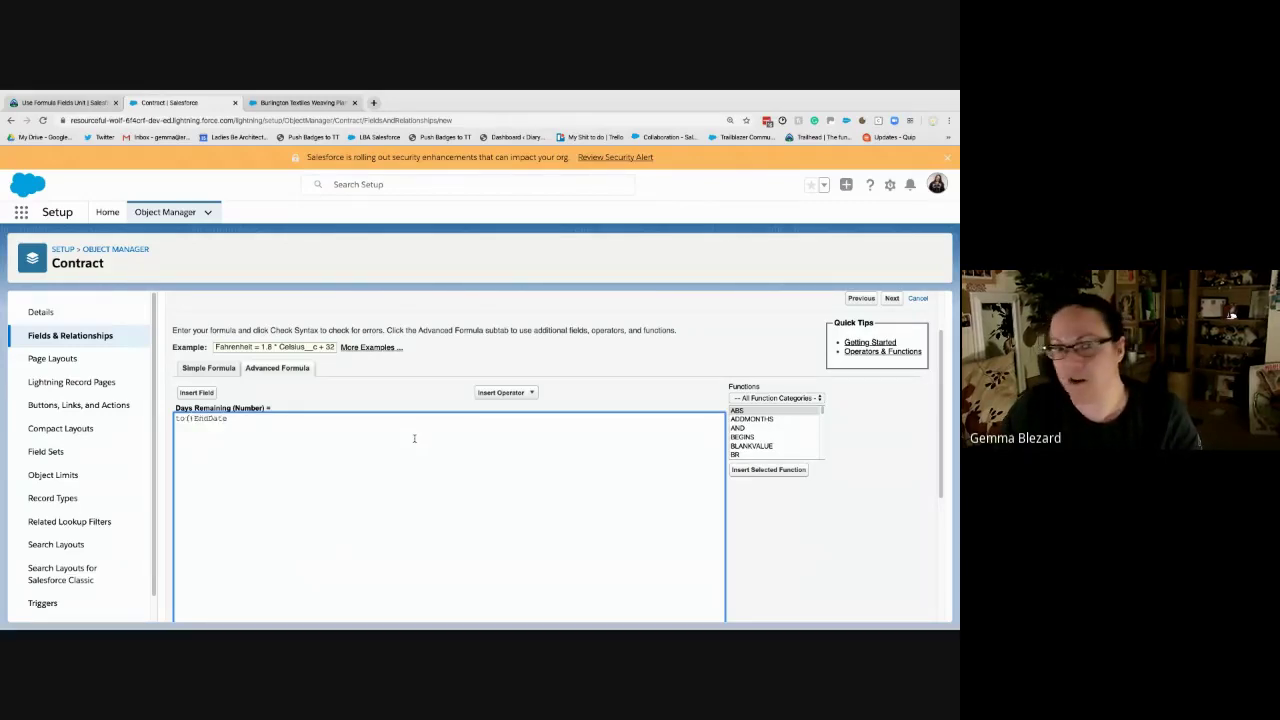
{"action": "type", "text": "TODAY()"}
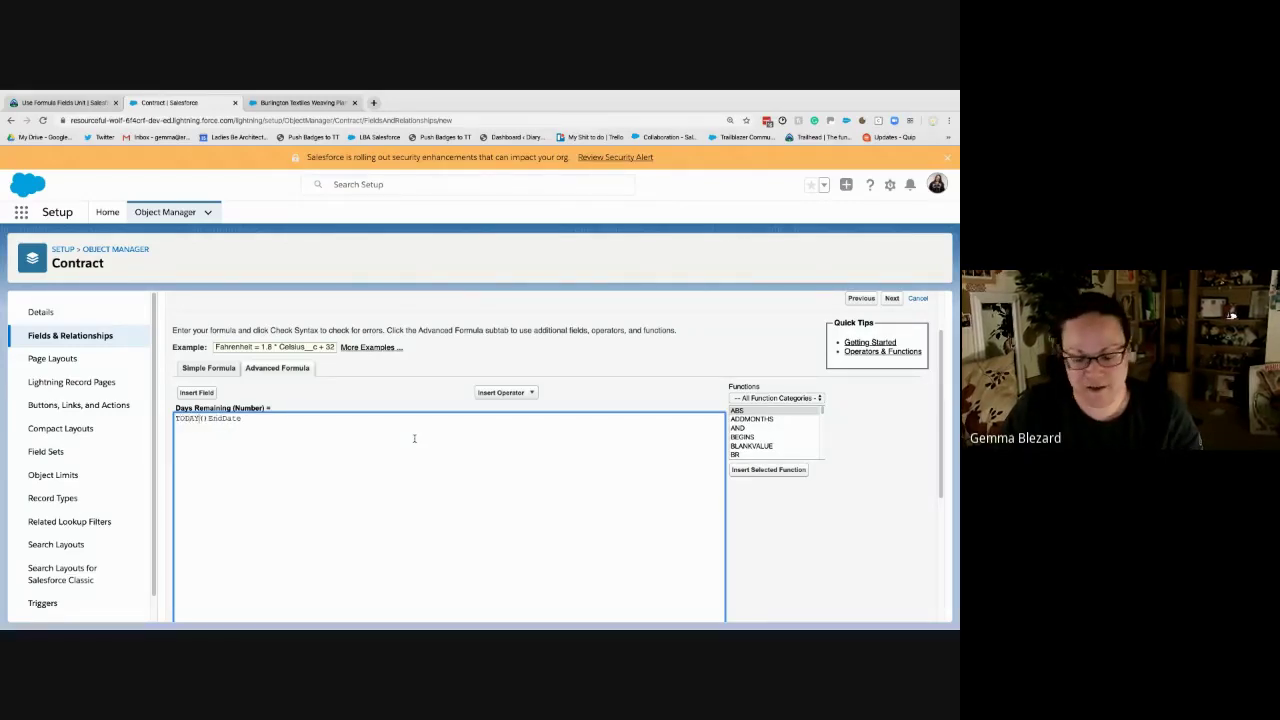
{"action": "type", "text": "-"}
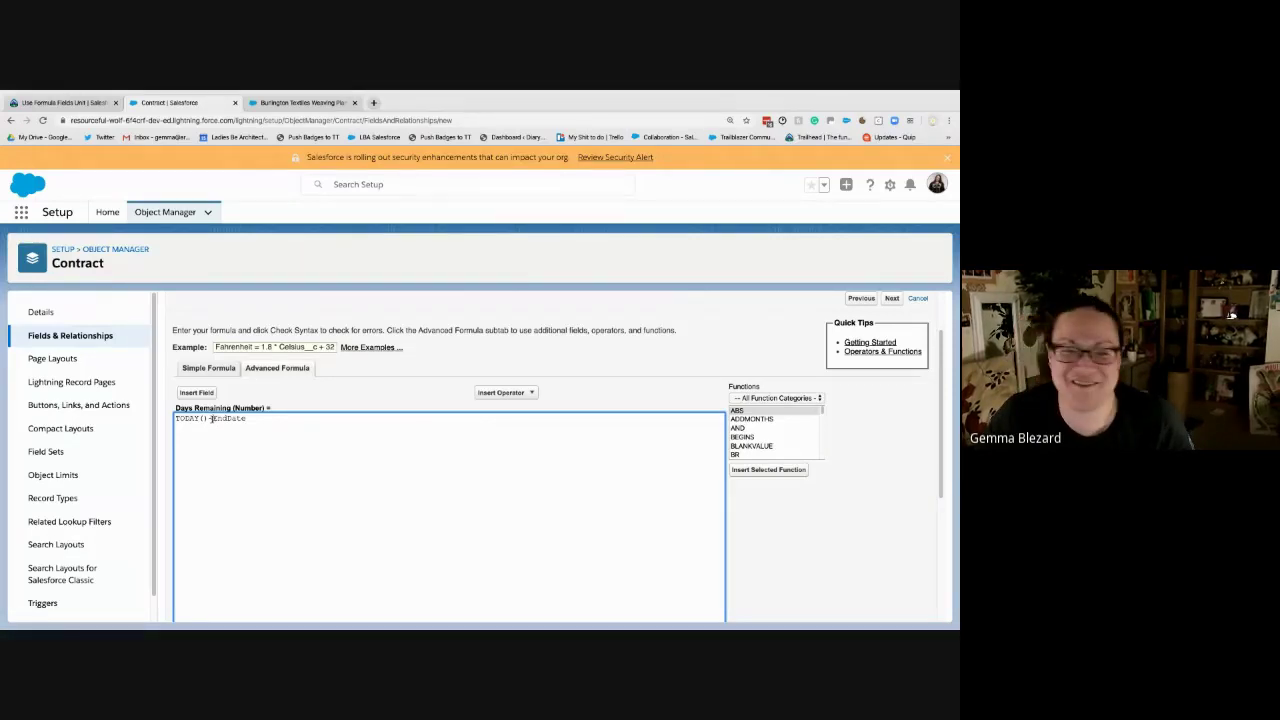
- Rewrite the Days Remaining formula as EndDate - TODAY()
{"action": "left_click_drag", "start_coordinate": [212, 418], "coordinate": [175, 418]}
{"action": "key", "text": "BackSpace"}
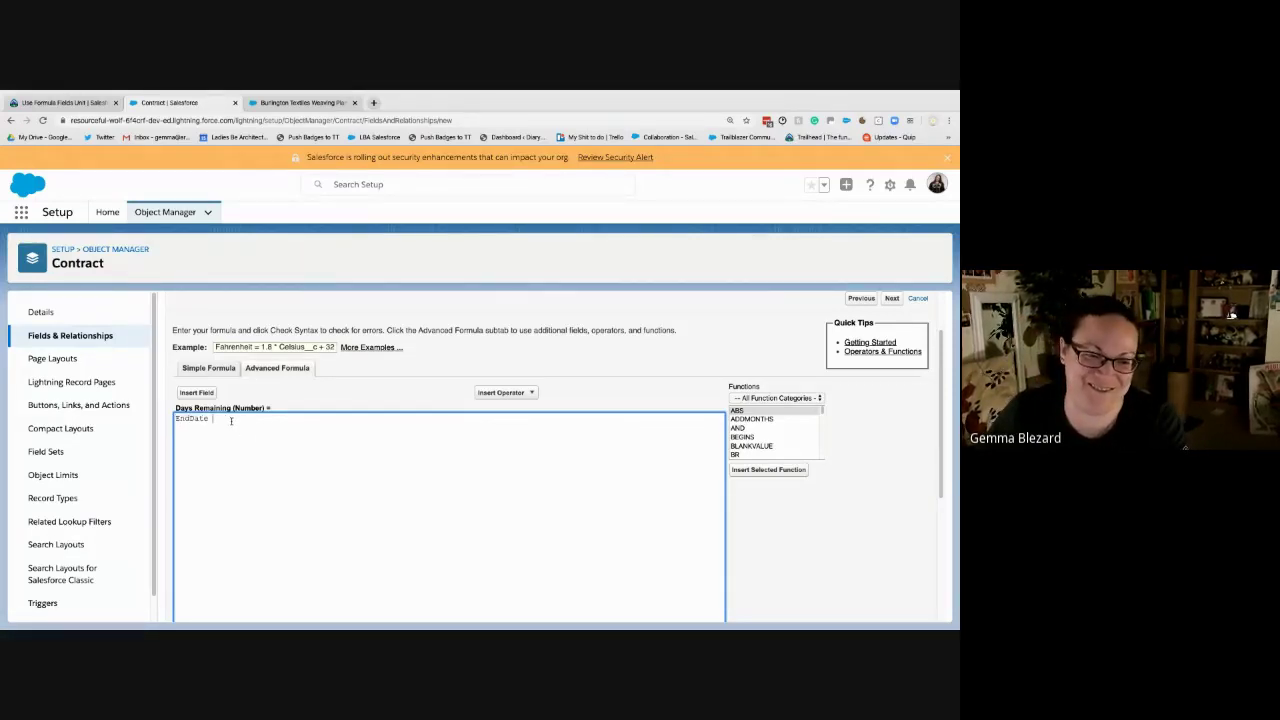
{"action": "type", "text": "- "}
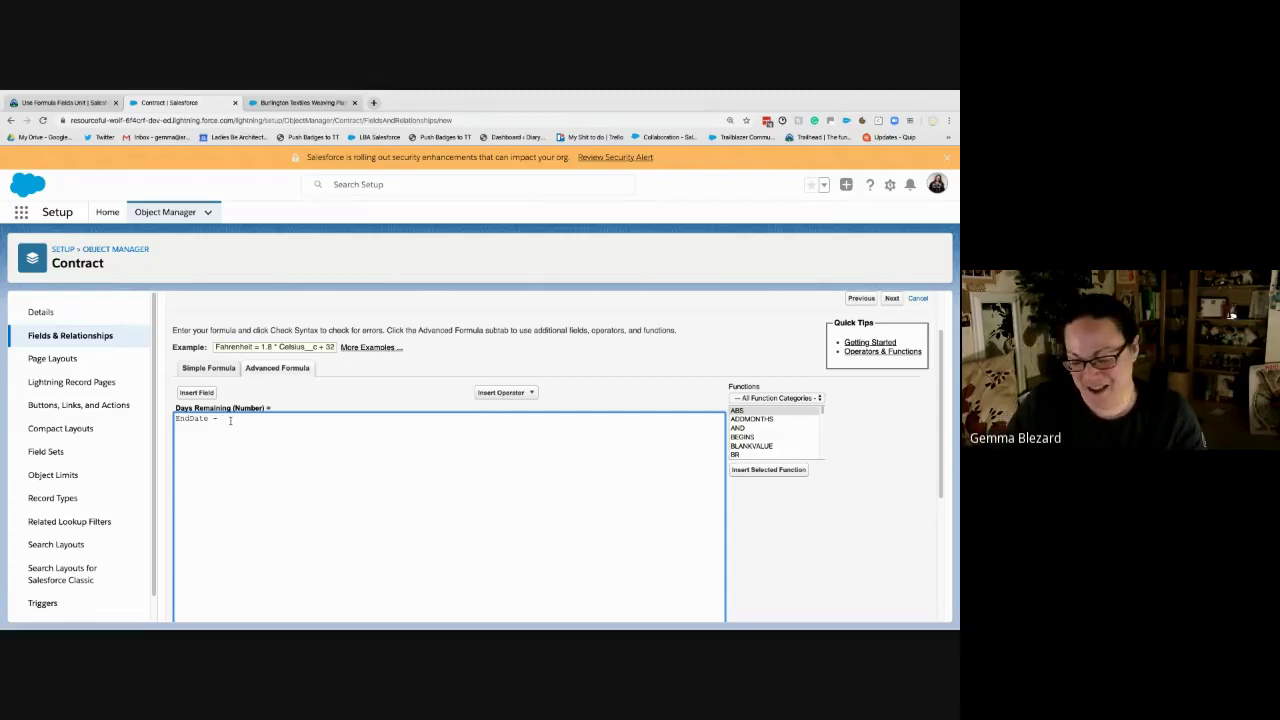
{"action": "type", "text": "TODAY()"}
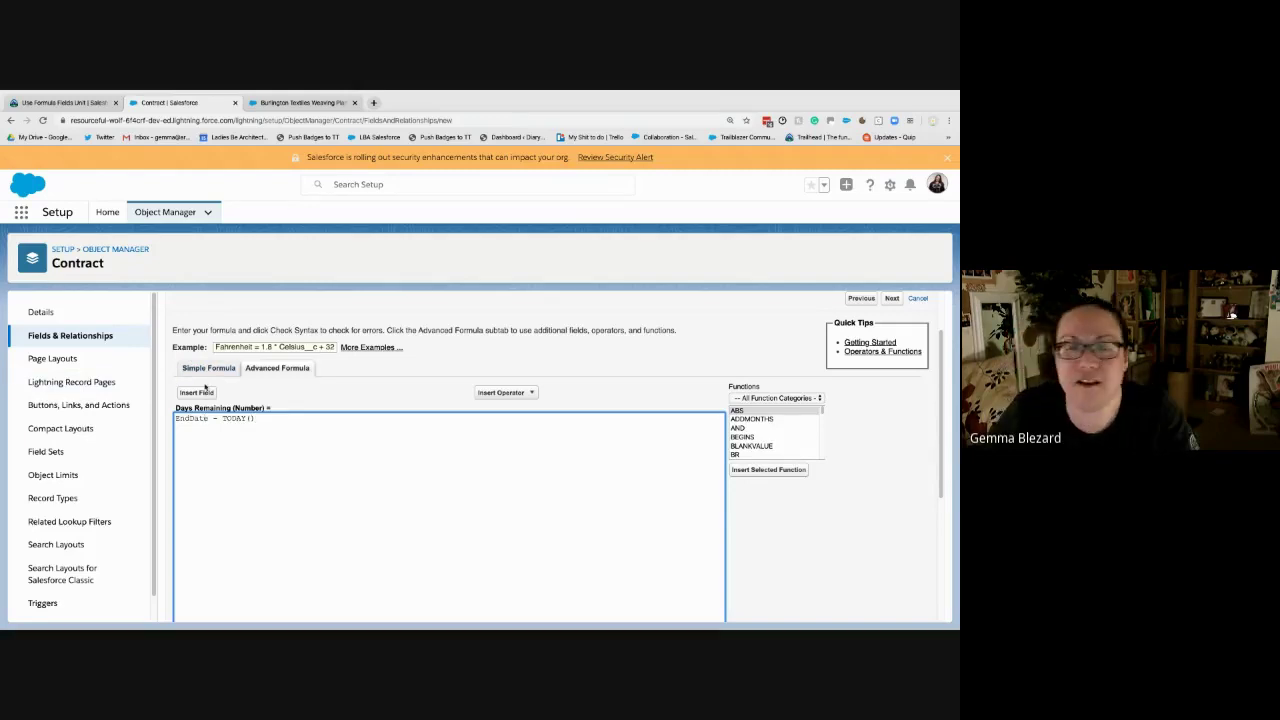
{"action": "left_click", "coordinate": [199, 392]}
{"action": "scroll", "coordinate": [440, 450], "scroll_direction": "down", "scroll_amount": 2}
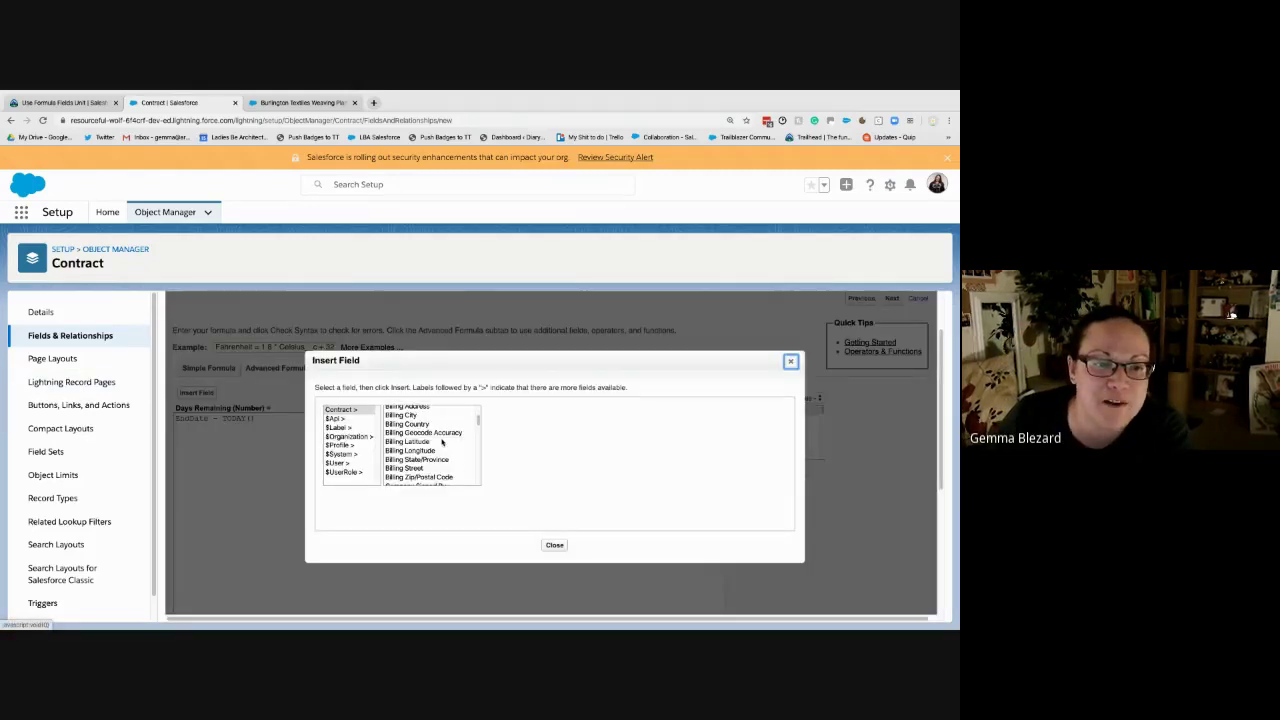
{"action": "scroll", "coordinate": [421, 430], "scroll_direction": "down", "scroll_amount": 3}
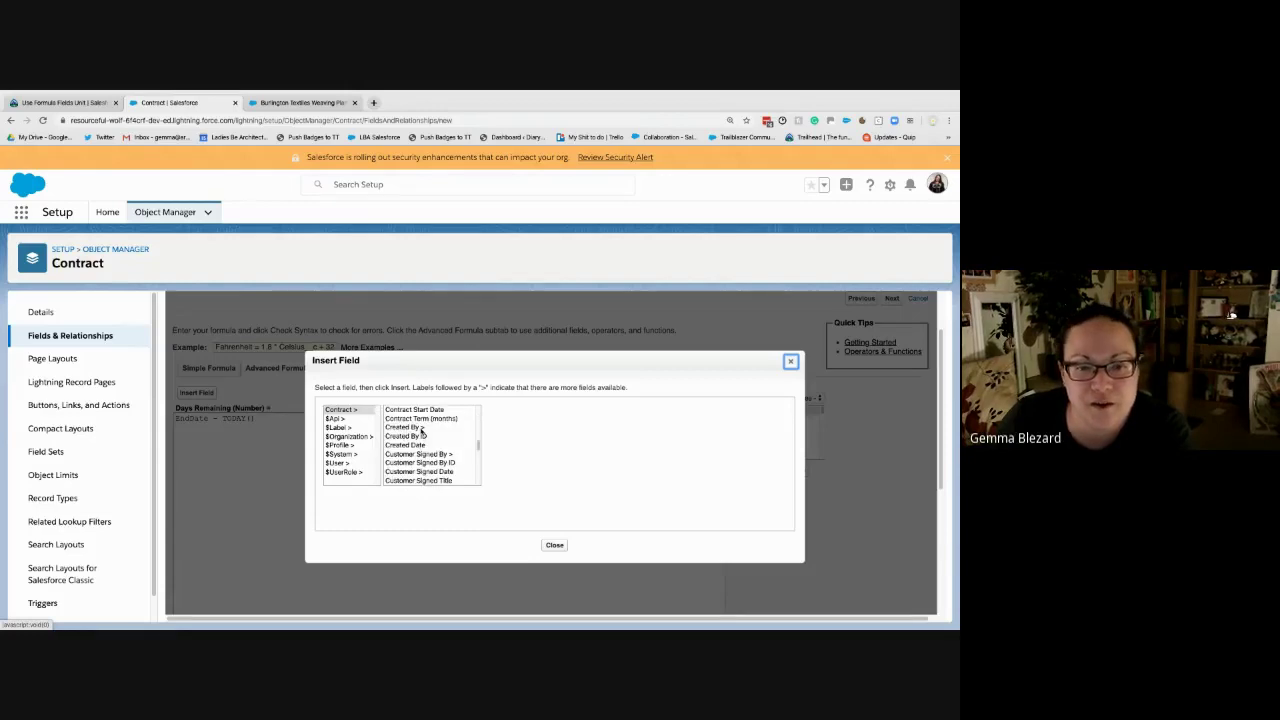
{"action": "scroll", "coordinate": [421, 430], "scroll_direction": "up", "scroll_amount": 1}
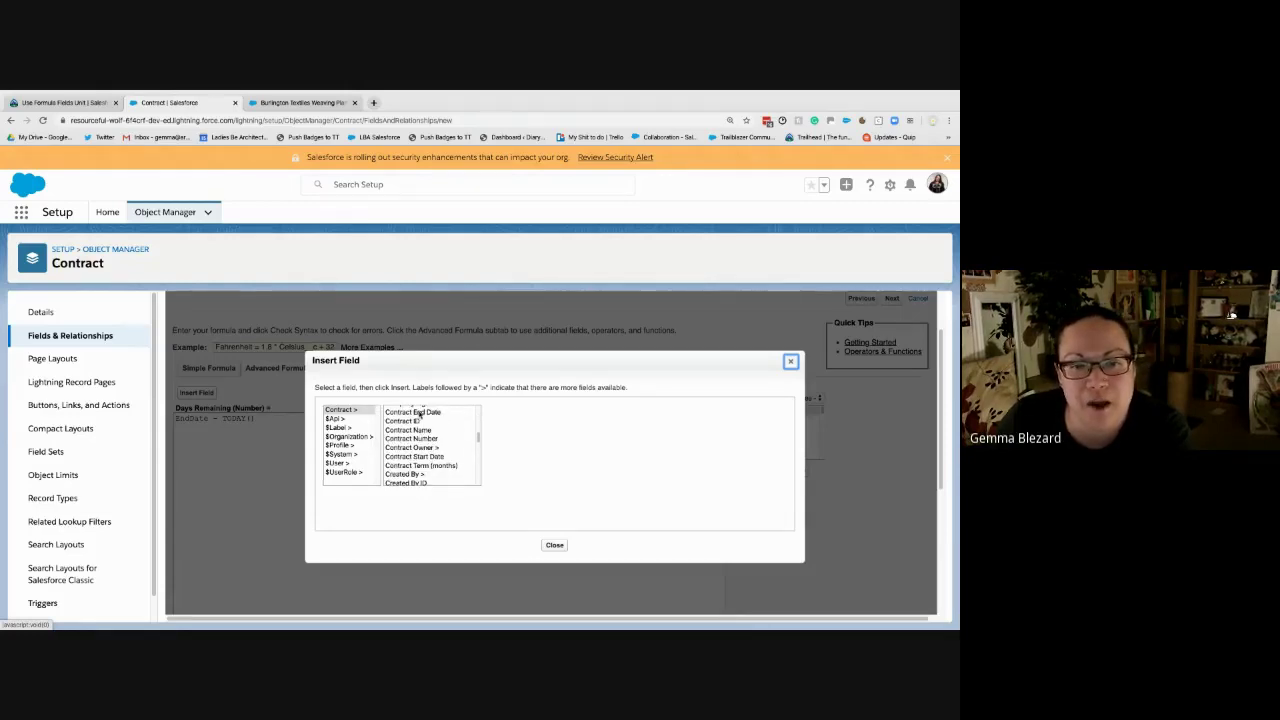
{"action": "left_click", "coordinate": [557, 547]}
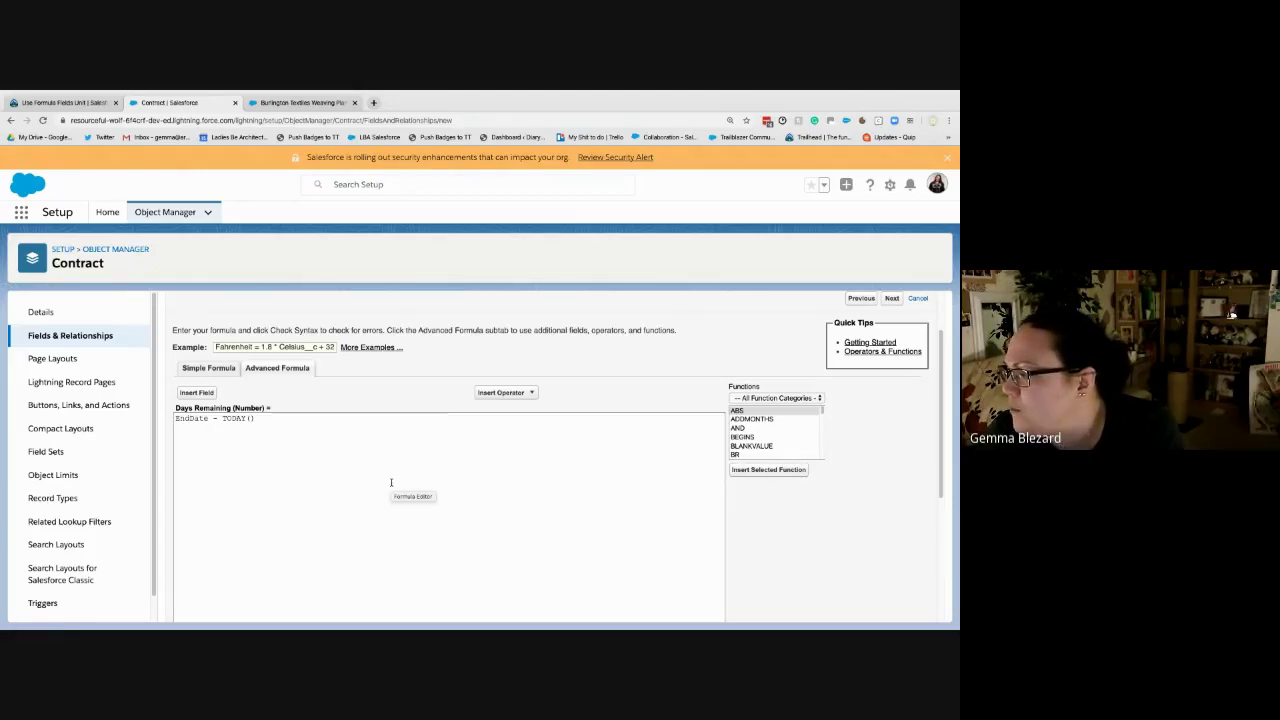
- Enter "The number of days left in this contract" as the Days Remaining field's help text
{"action": "left_click", "coordinate": [321, 437]}
{"action": "scroll", "coordinate": [382, 529], "scroll_direction": "down", "scroll_amount": 3}
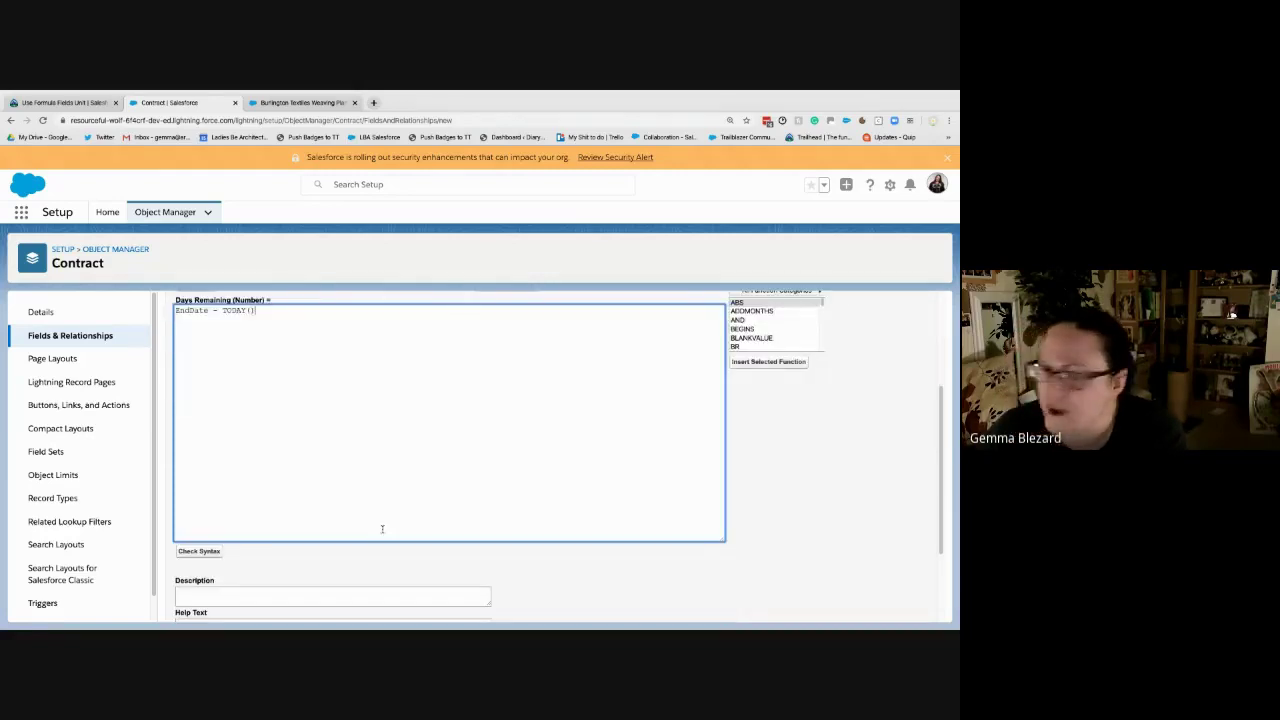
{"action": "scroll", "coordinate": [381, 531], "scroll_direction": "down", "scroll_amount": 1}
{"action": "scroll", "coordinate": [381, 533], "scroll_direction": "down", "scroll_amount": 1}
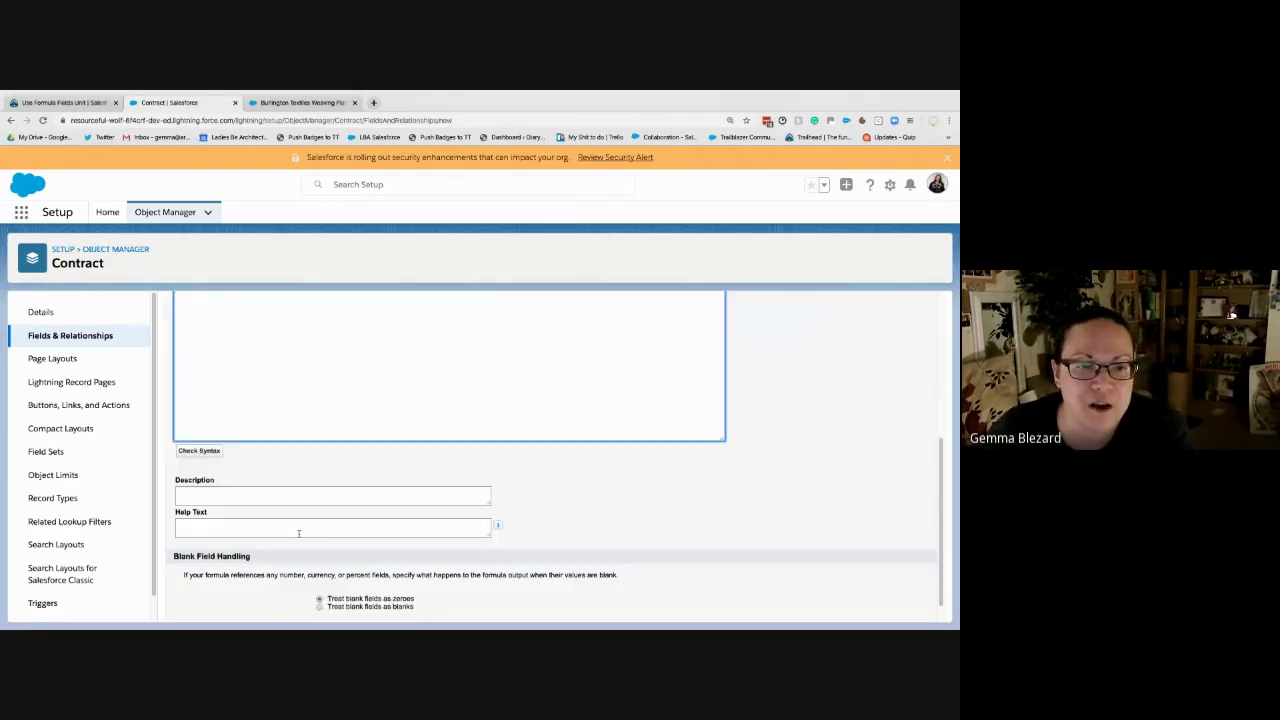
{"action": "left_click", "coordinate": [300, 531]}
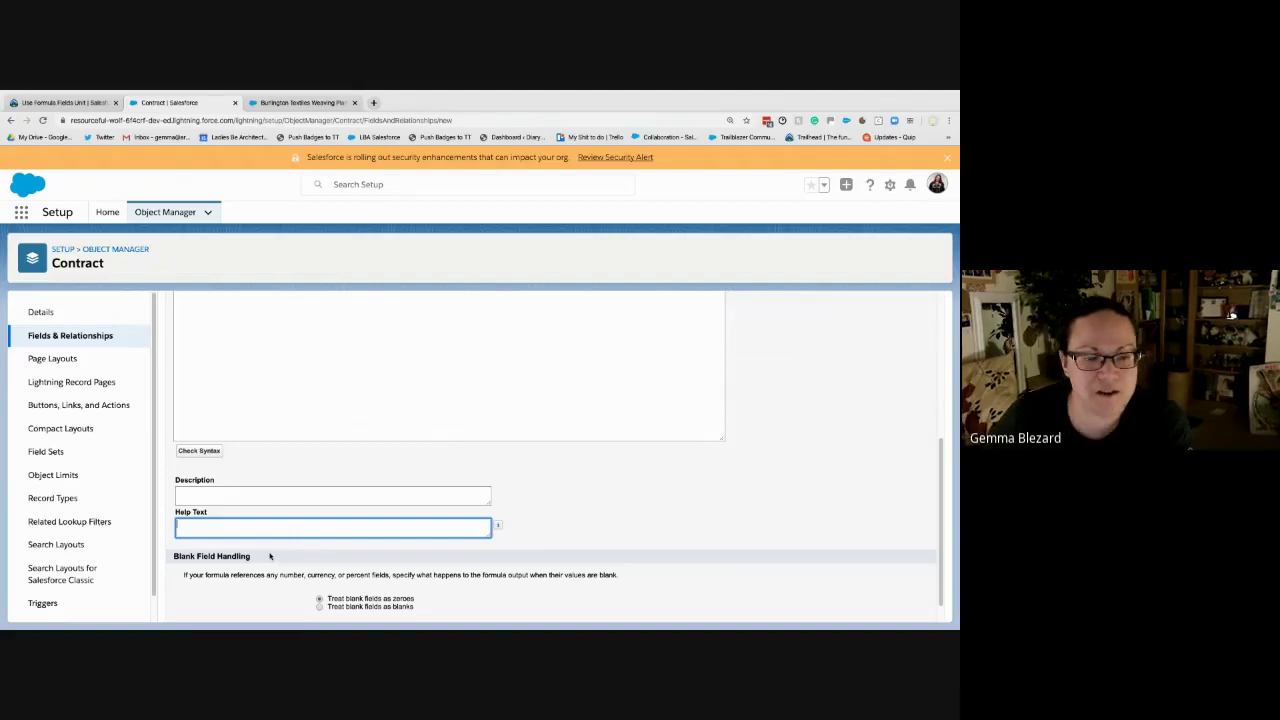
{"action": "type", "text": "THE NU"}
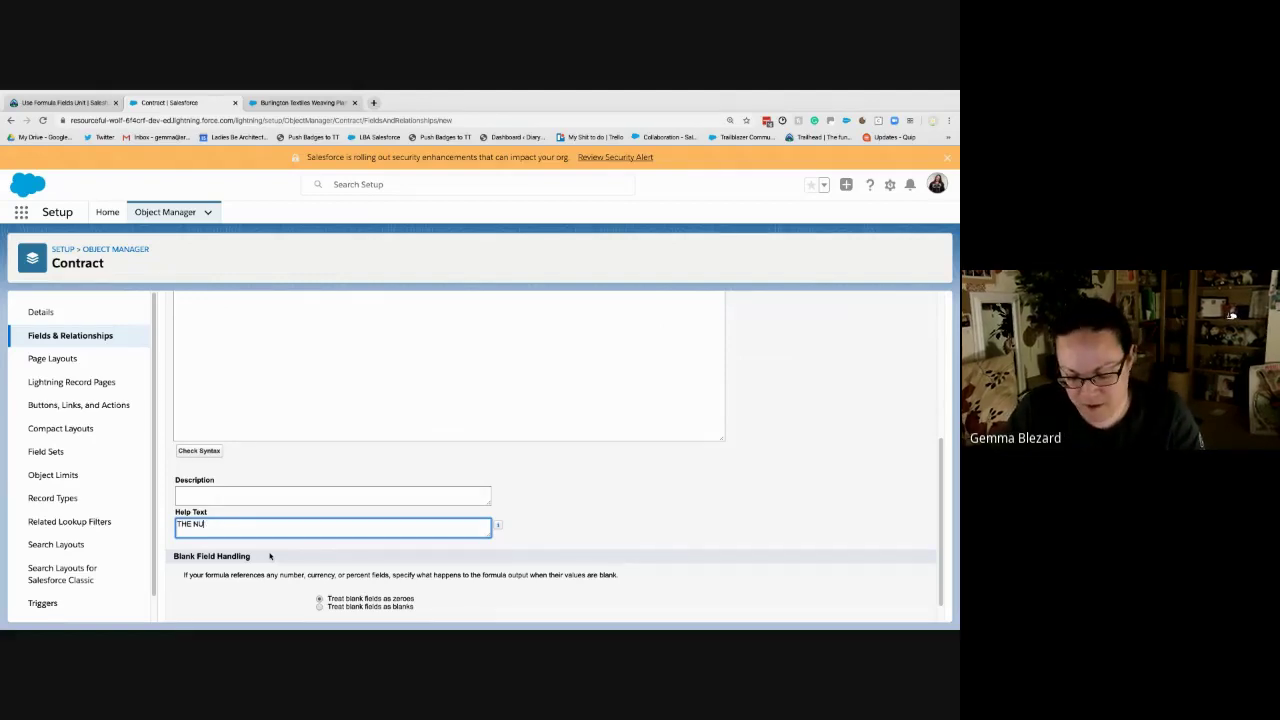
{"action": "key", "text": "BackSpace"}
{"action": "key", "text": "BackSpace"}
{"action": "key", "text": "BackSpace"}
{"action": "key", "text": "BackSpace"}
{"action": "key", "text": "BackSpace"}
{"action": "key", "text": "BackSpace"}
{"action": "type", "text": "The n"}
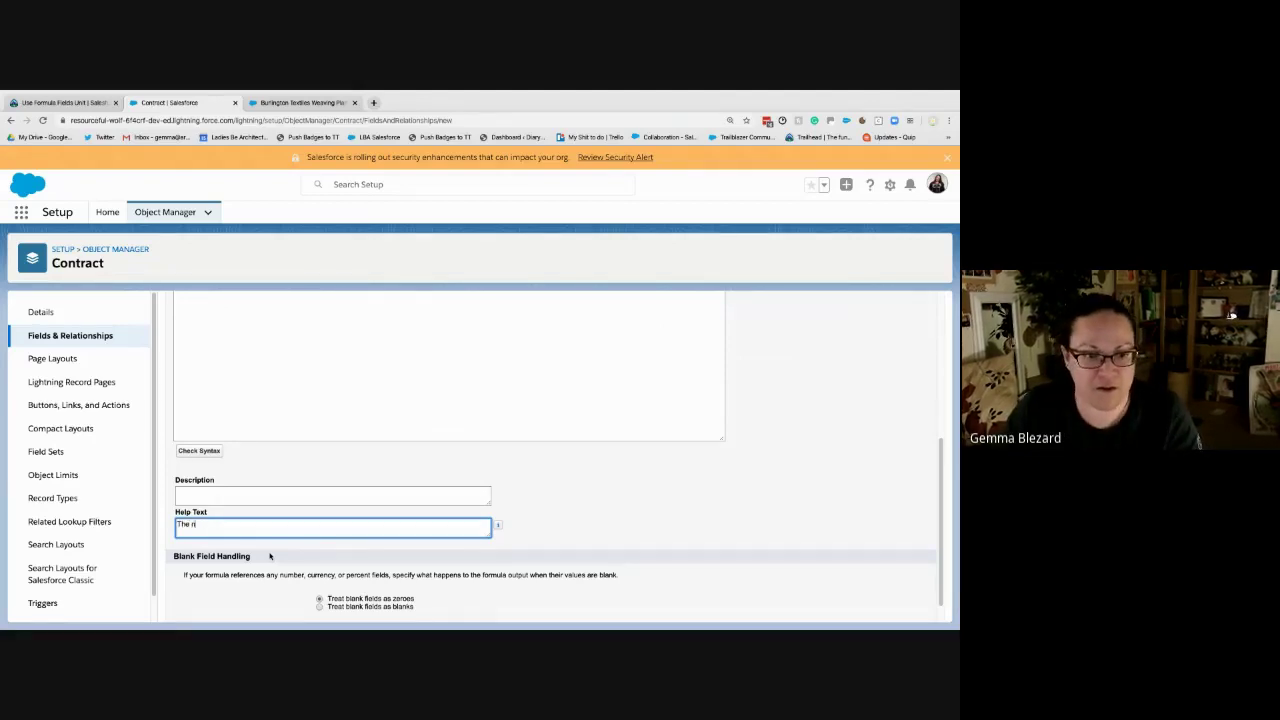
{"action": "type", "text": "umber of days le"}
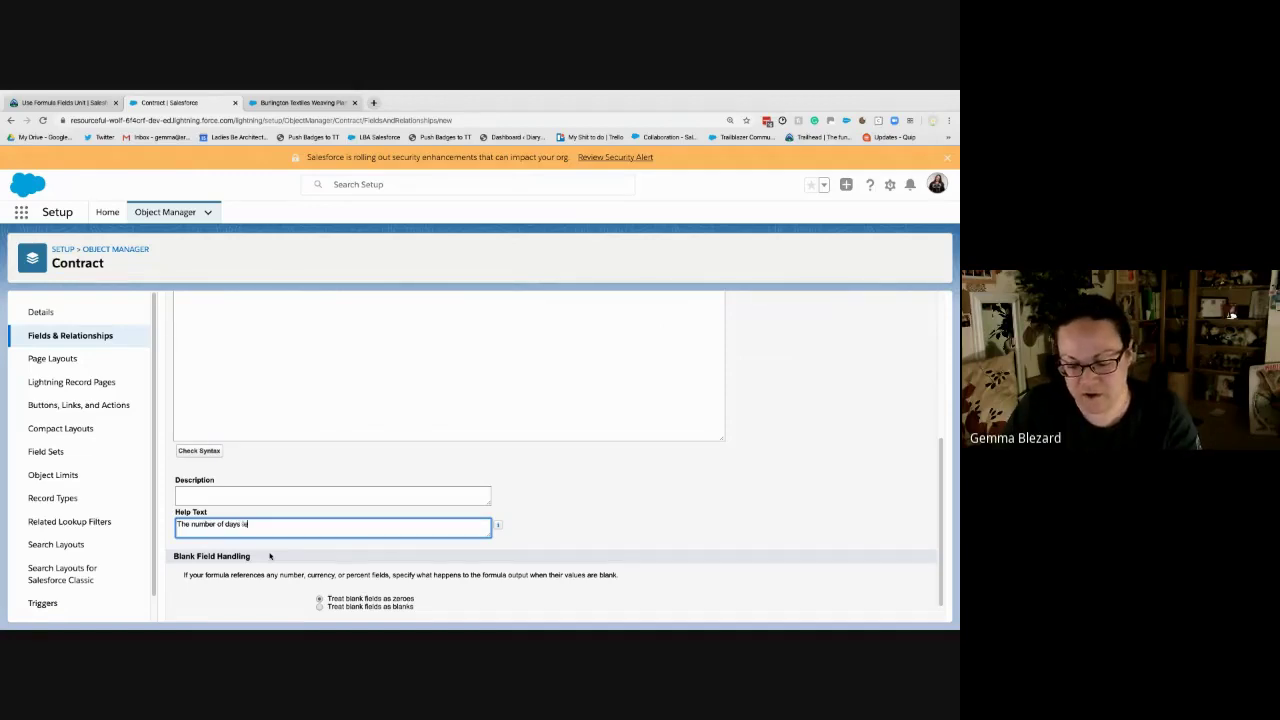
{"action": "type", "text": "s"}
{"action": "type", "text": "t in this contrac"}
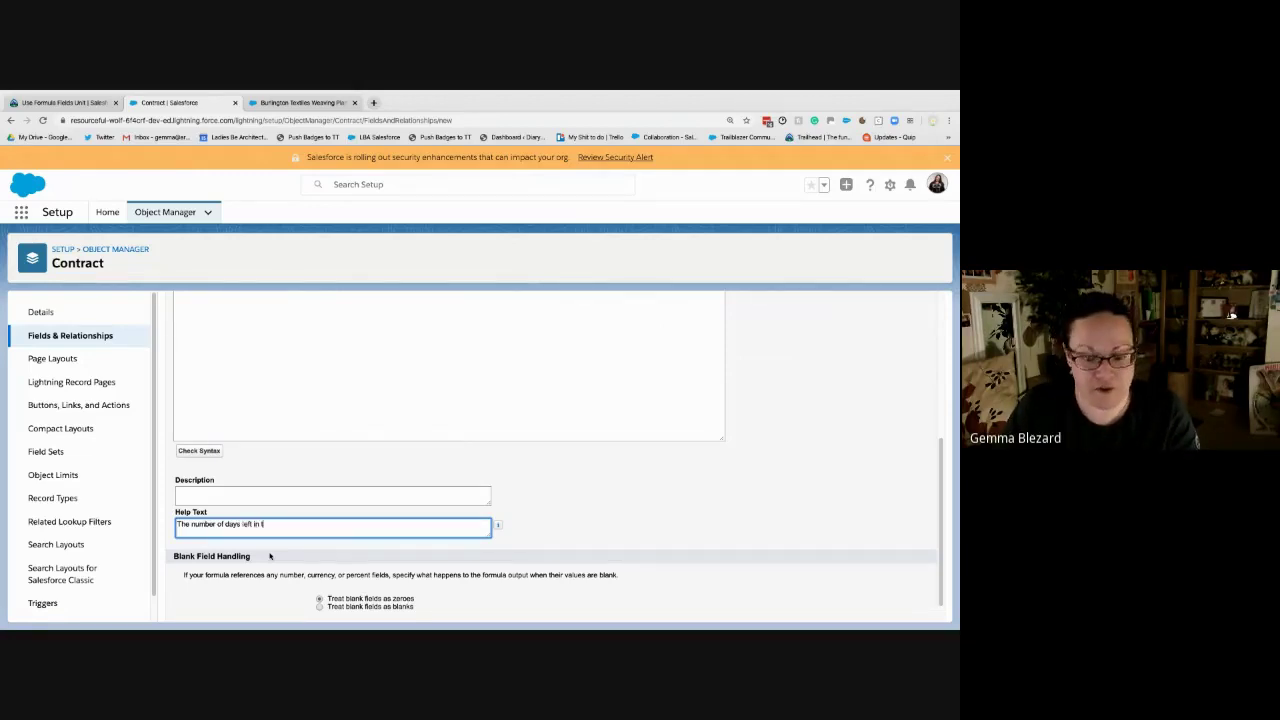
{"action": "key", "text": "BackSpace"}
{"action": "key", "text": "BackSpace"}
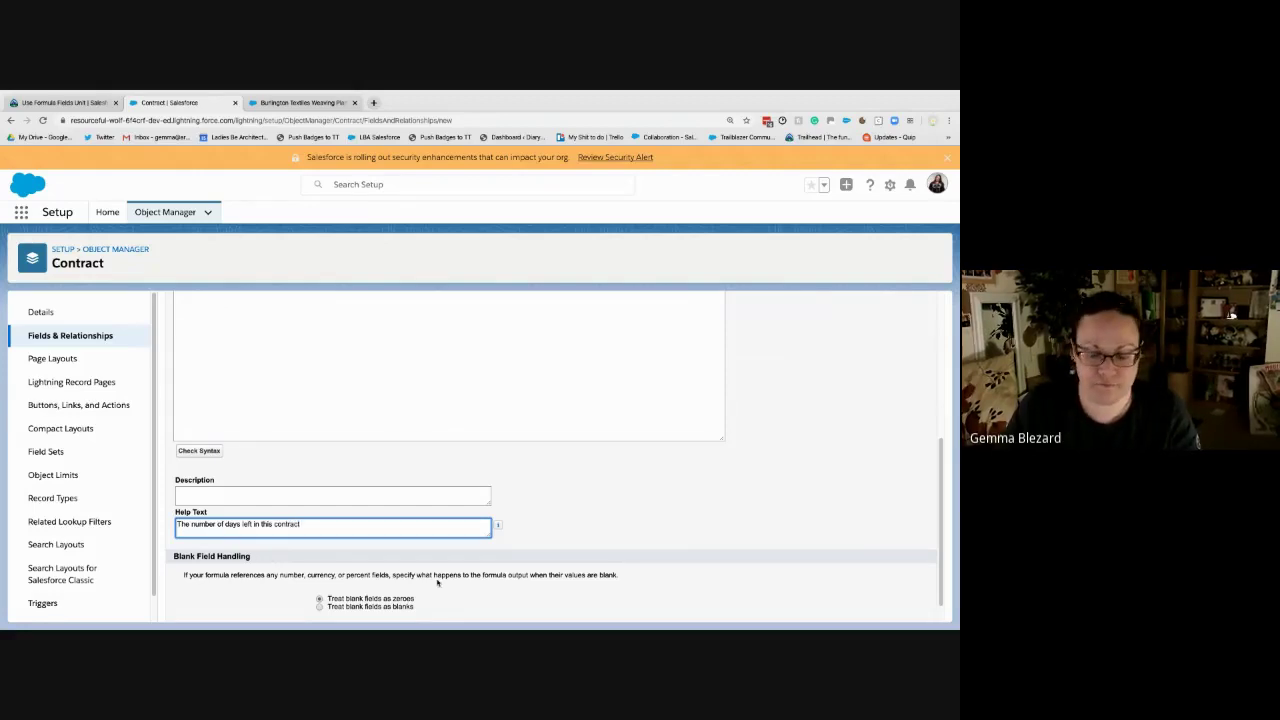
- Accept the default field-level security, keep the field on the Contract Layout, and save the Days Remaining field
{"action": "scroll", "coordinate": [437, 575], "scroll_direction": "down", "scroll_amount": 1}
{"action": "left_click", "coordinate": [892, 608]}
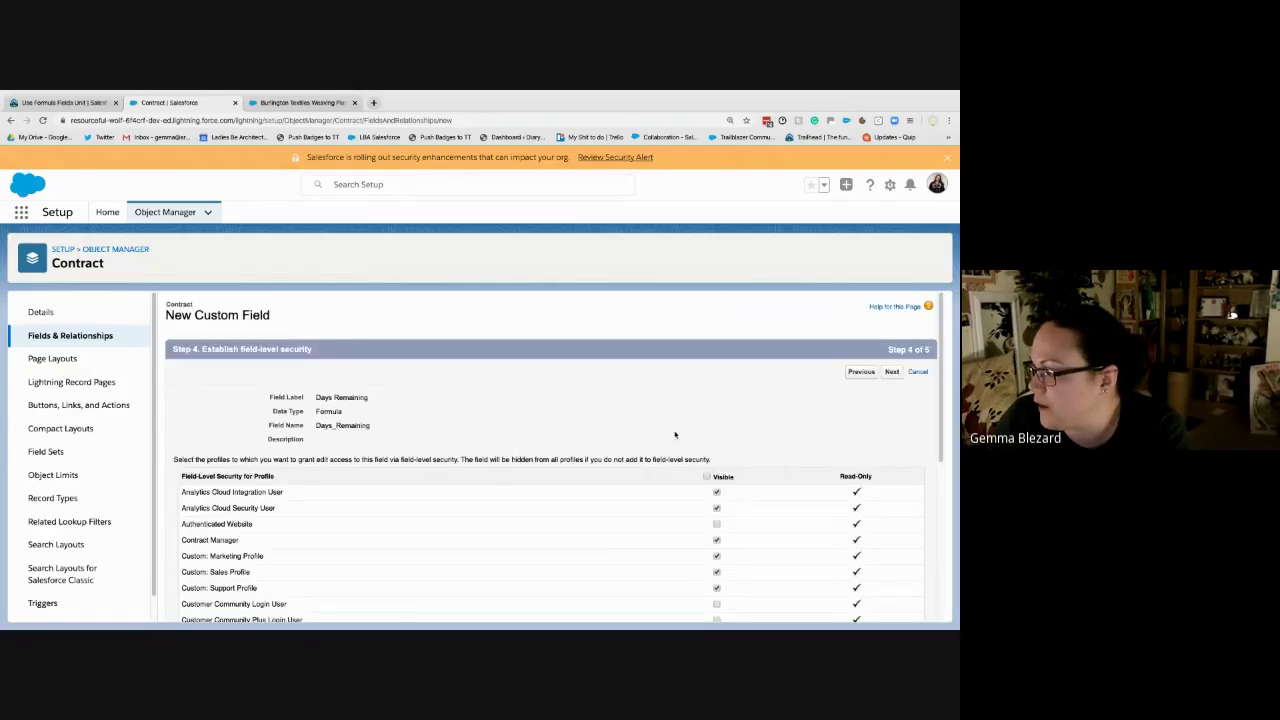
{"action": "left_click", "coordinate": [893, 377]}
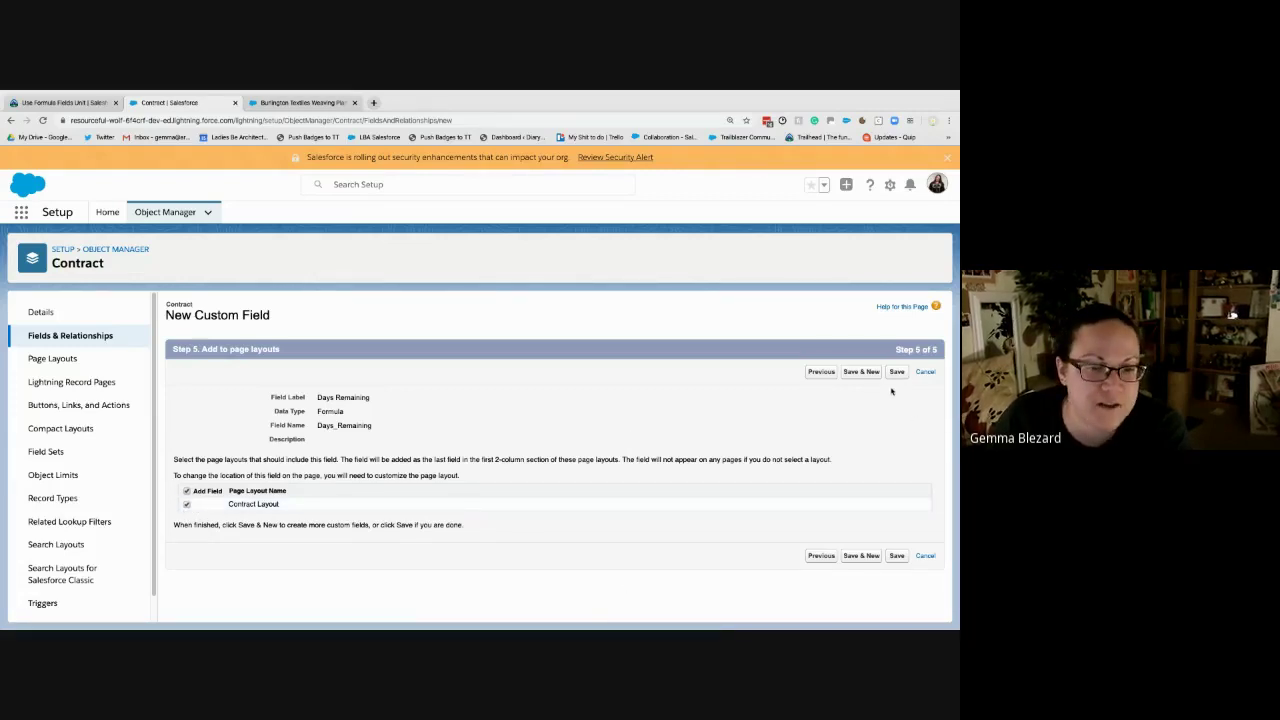
{"action": "left_click", "coordinate": [897, 372]}
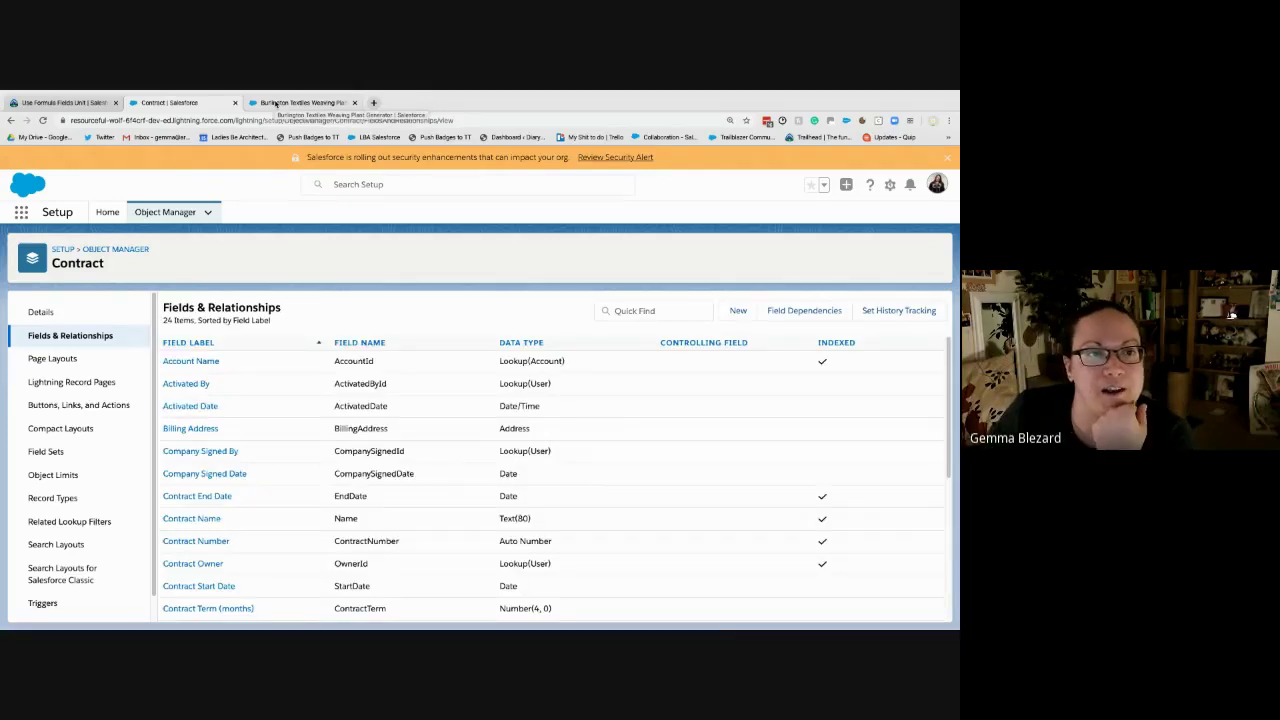
- Find Contracts through the app search in the Energy Consultations app and show the All Contracts list view
{"action": "left_click", "coordinate": [275, 104]}
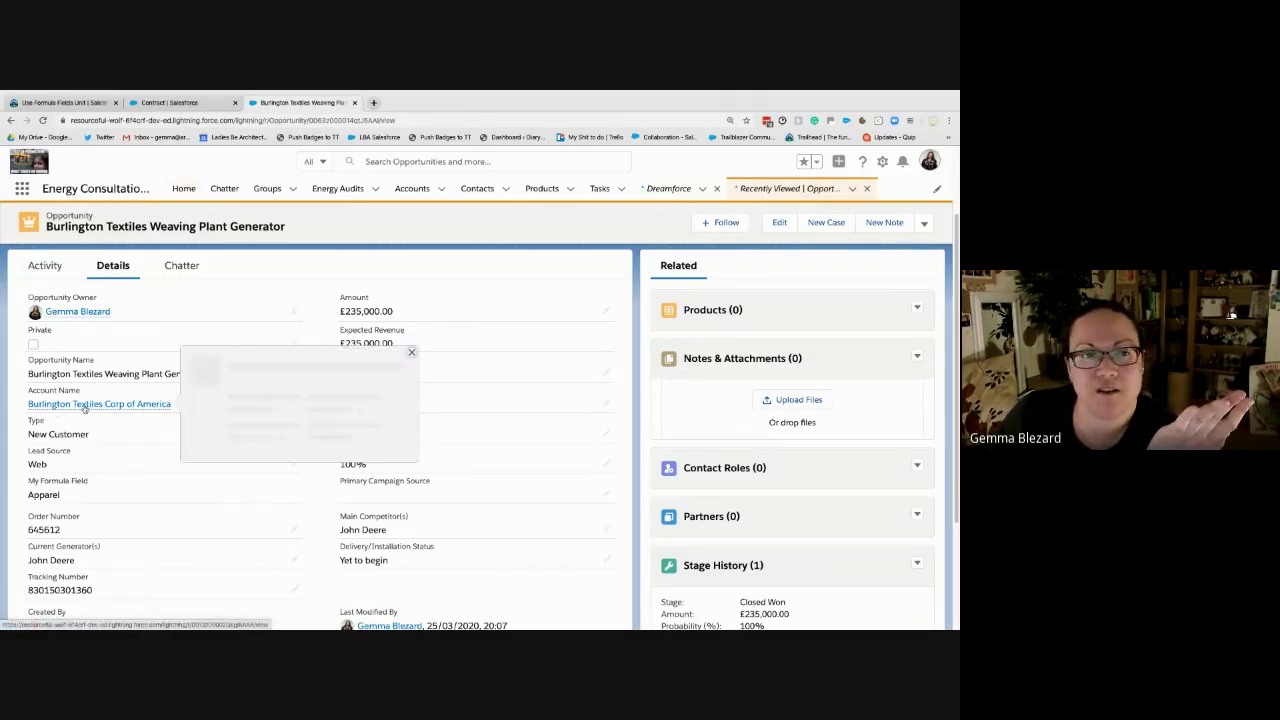
{"action": "left_click", "coordinate": [22, 188]}
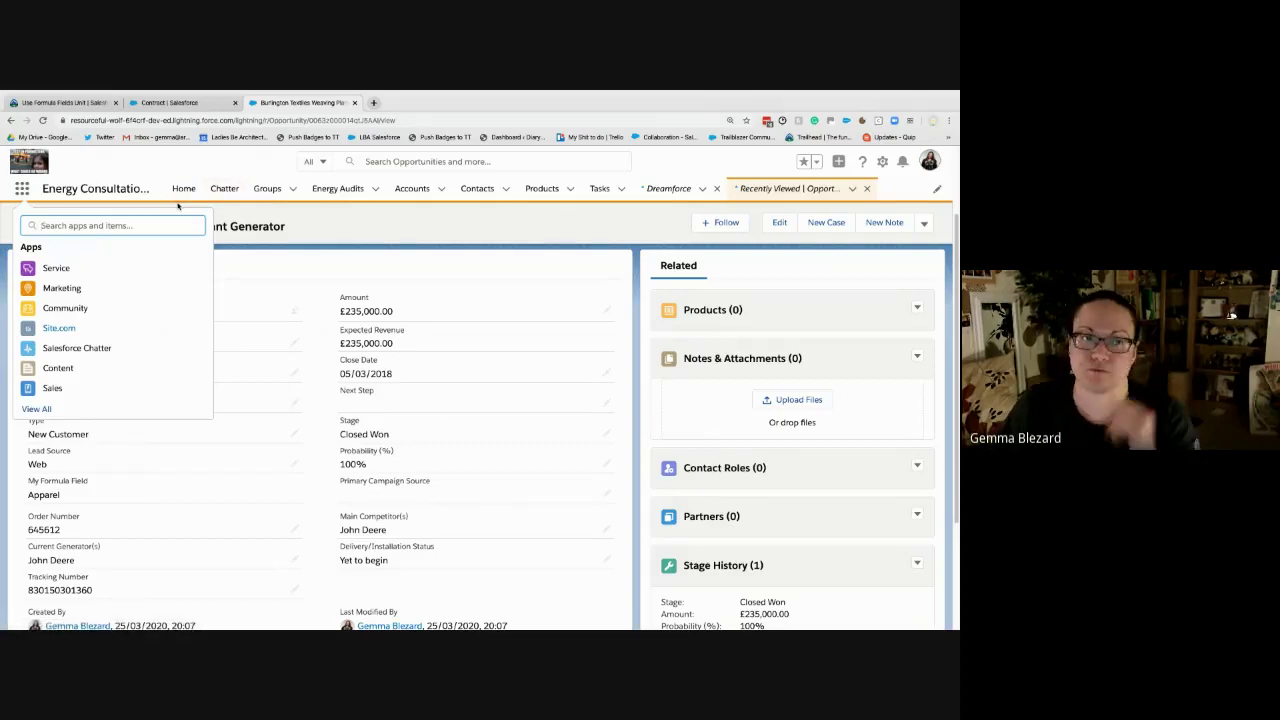
{"action": "type", "text": "contract"}
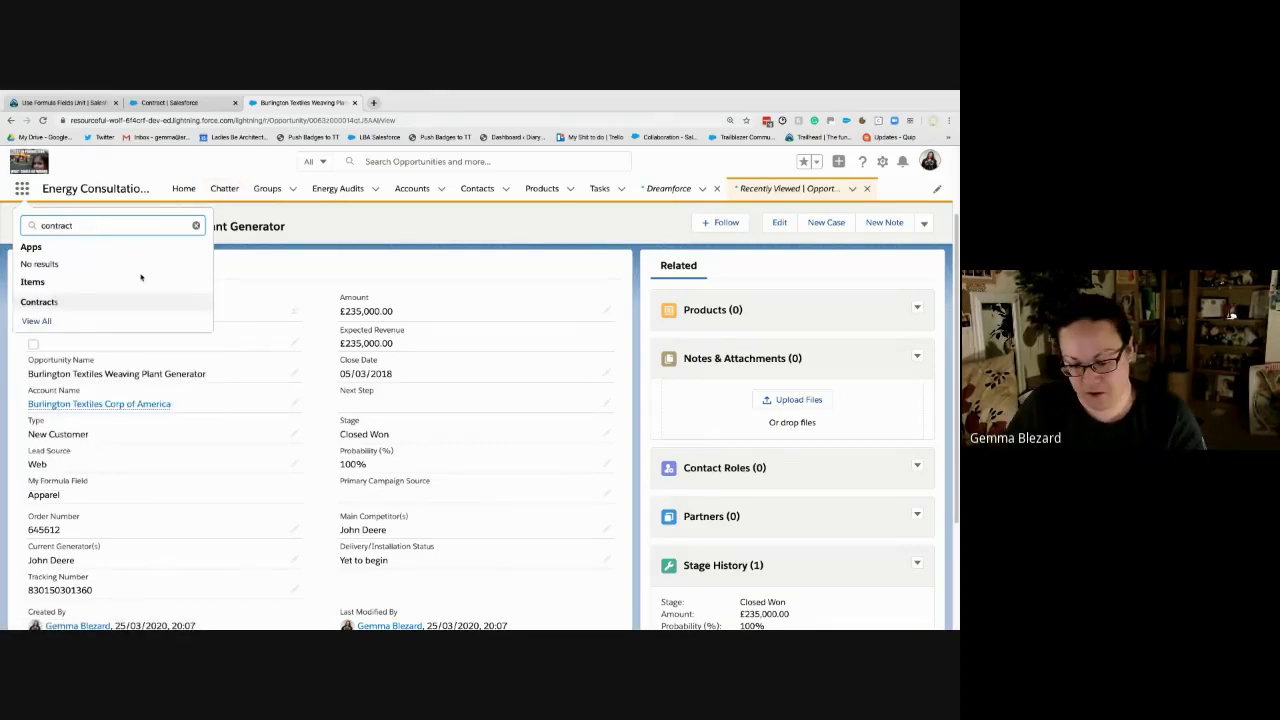
{"action": "left_click", "coordinate": [39, 303]}
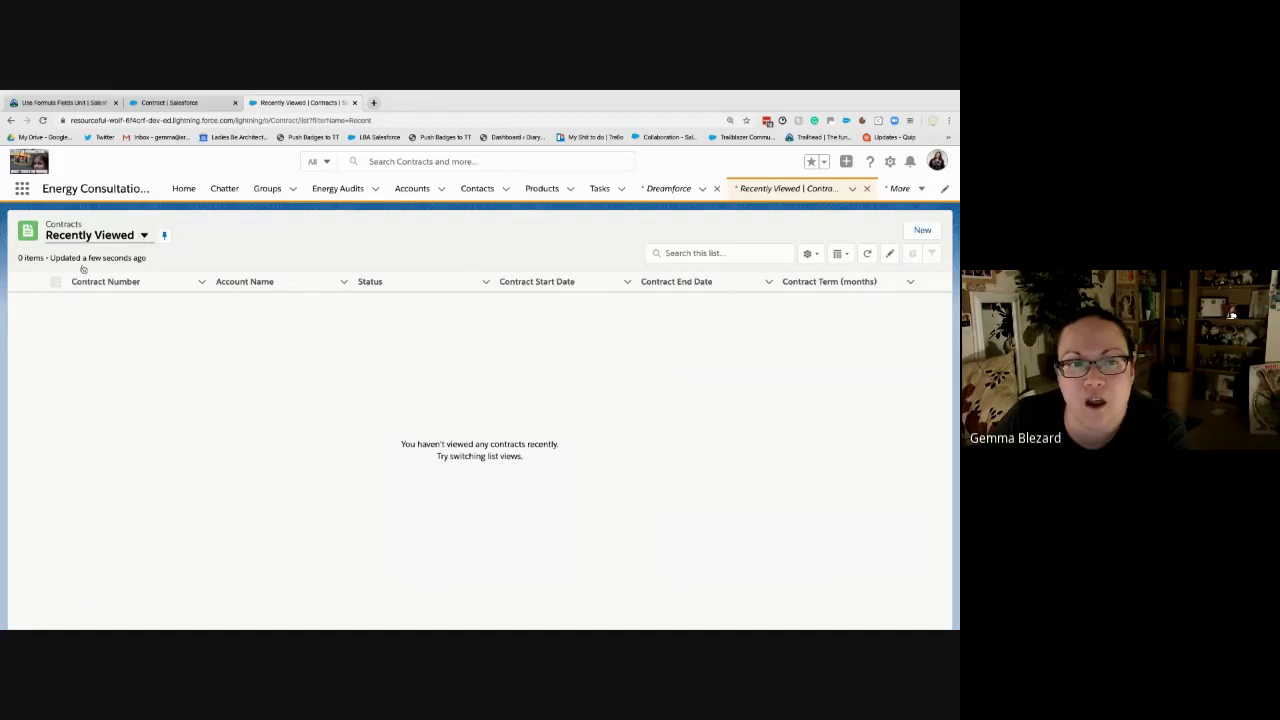
{"action": "left_click", "coordinate": [144, 235]}
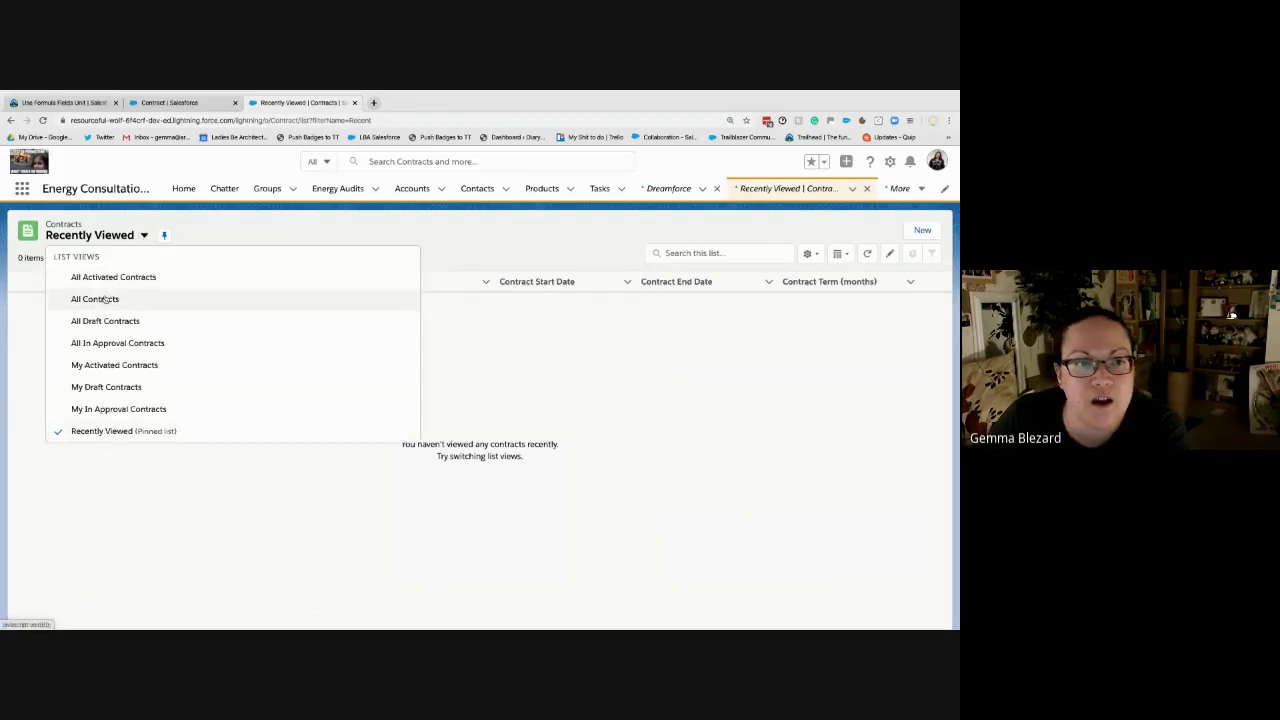
{"action": "key", "text": "Return"}
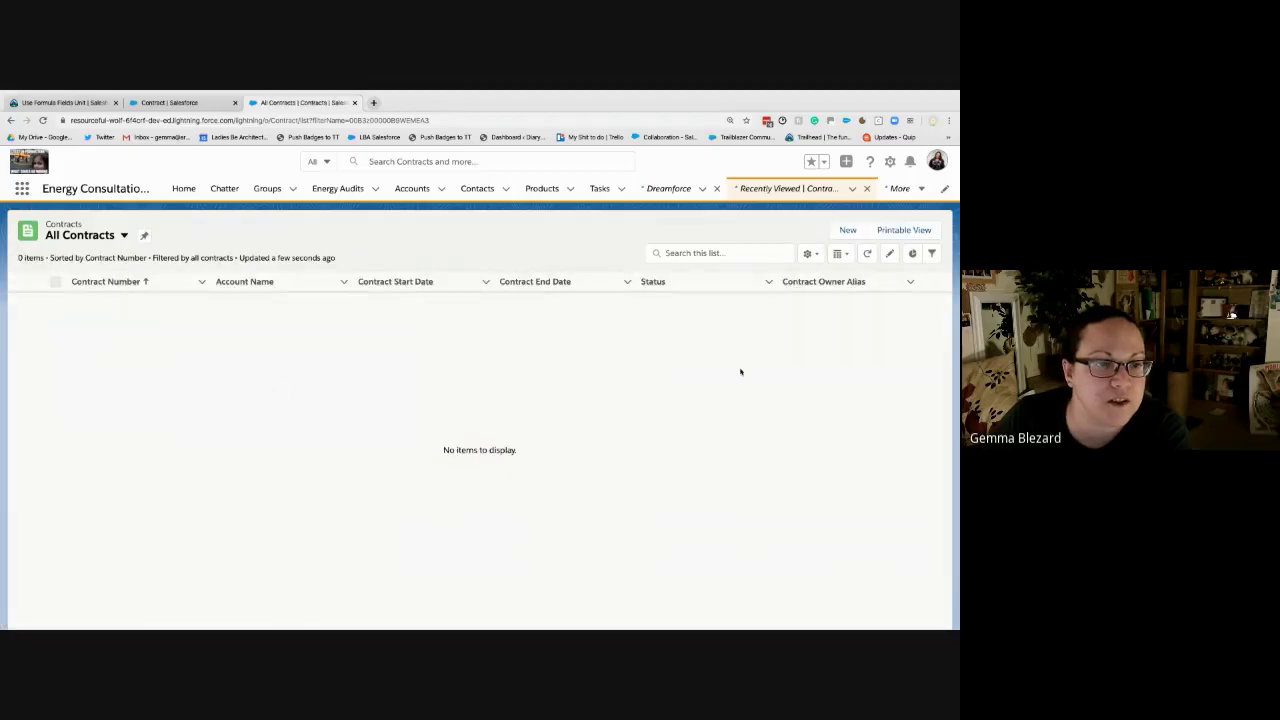
- Create and save a contract for Burlington Textiles Corp of America starting 15/04/2020 with a 12-month term
{"action": "left_click", "coordinate": [848, 232]}
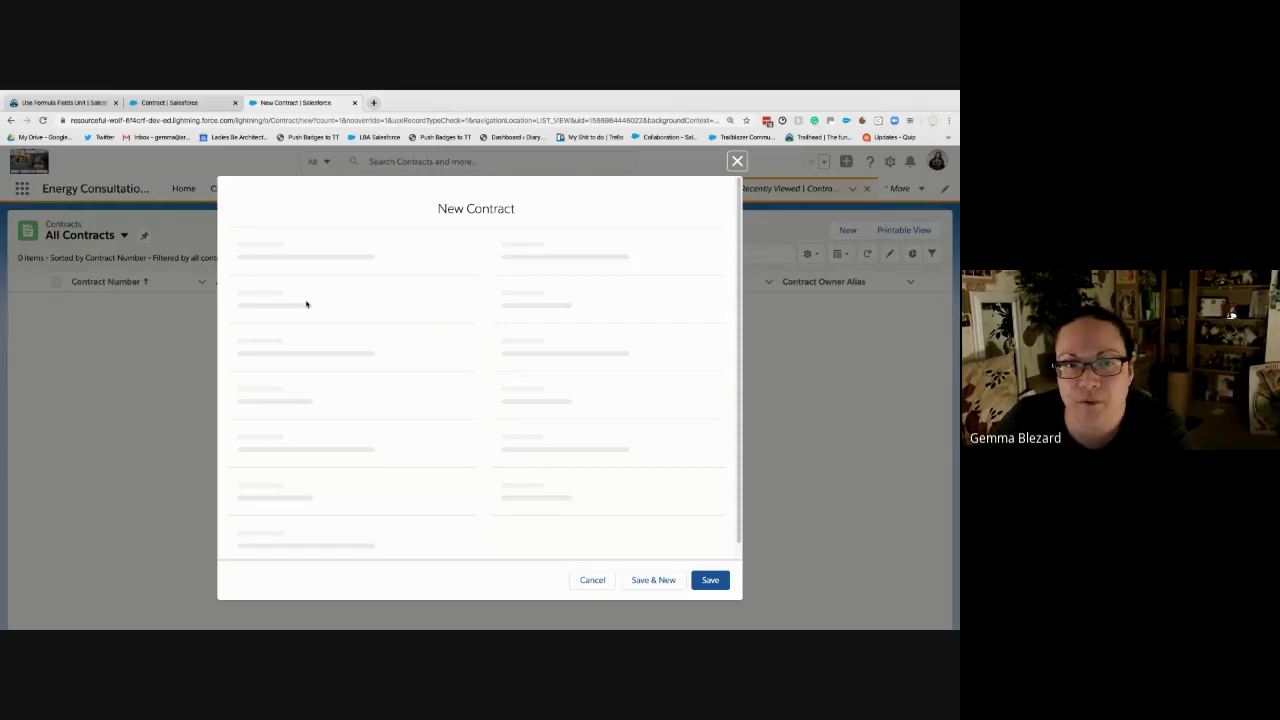
{"action": "left_click", "coordinate": [274, 355]}
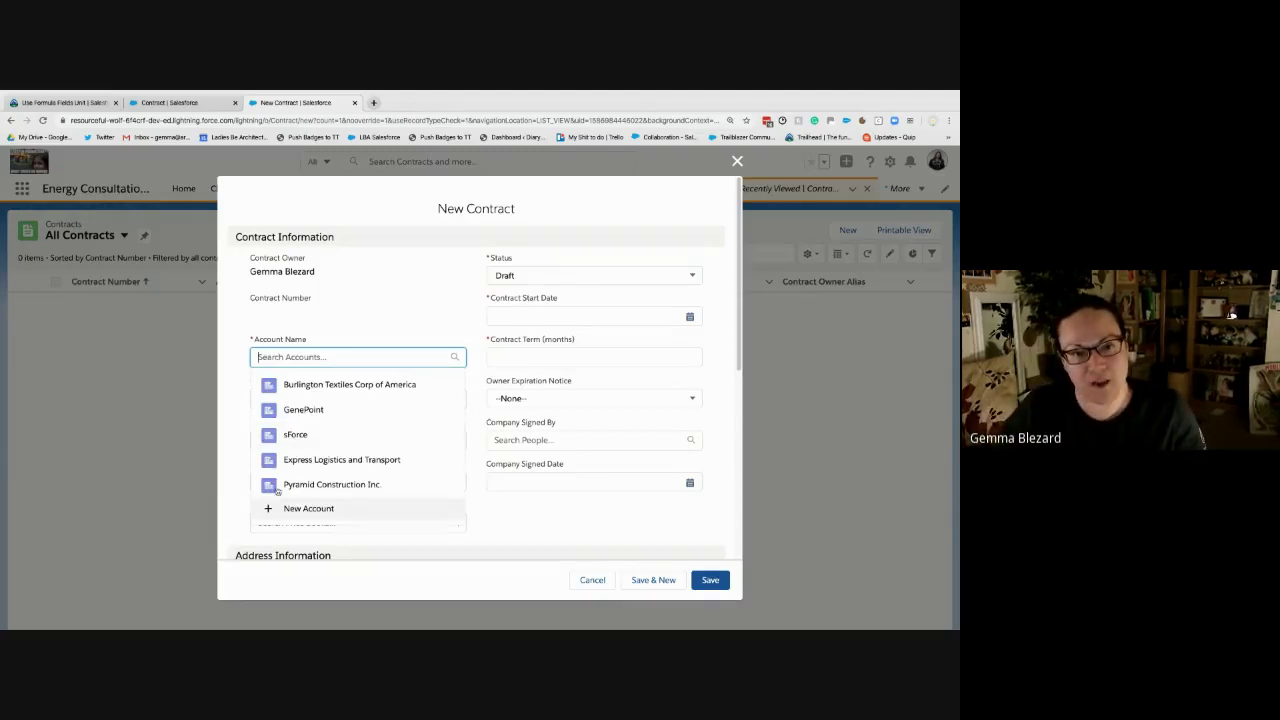
{"action": "left_click", "coordinate": [324, 390]}
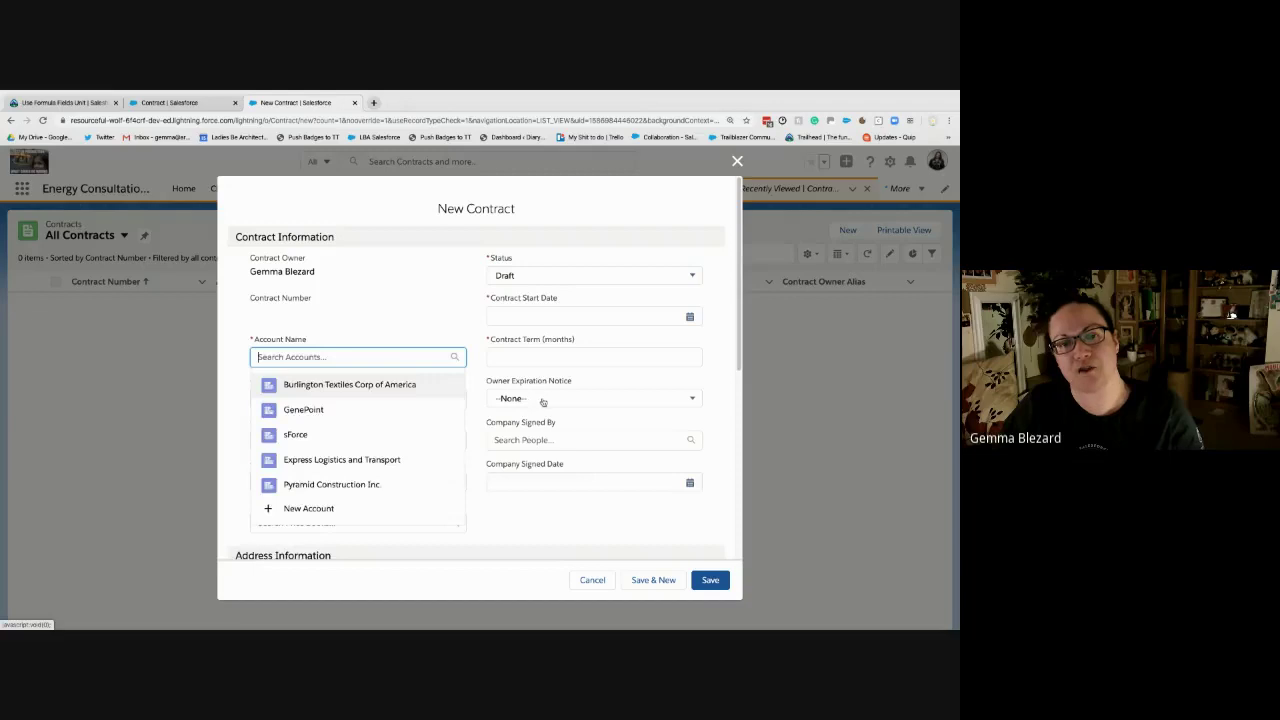
{"action": "left_click", "coordinate": [541, 314]}
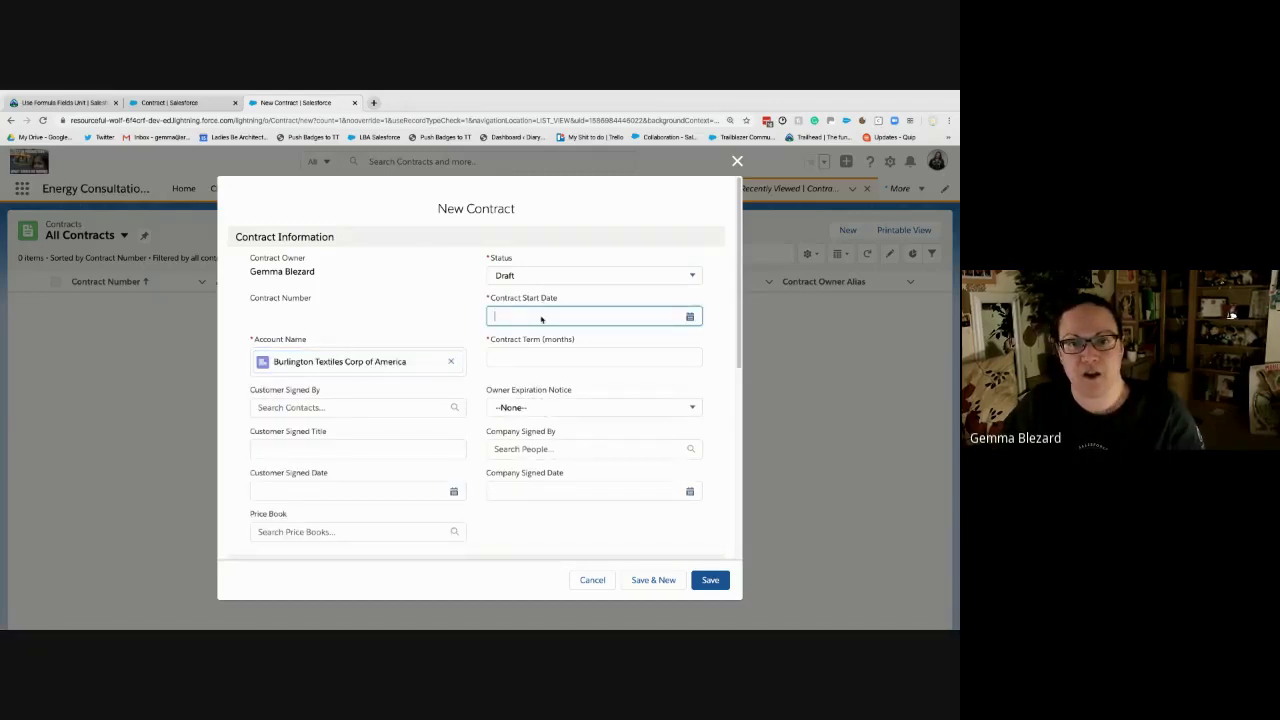
{"action": "left_click", "coordinate": [551, 434]}
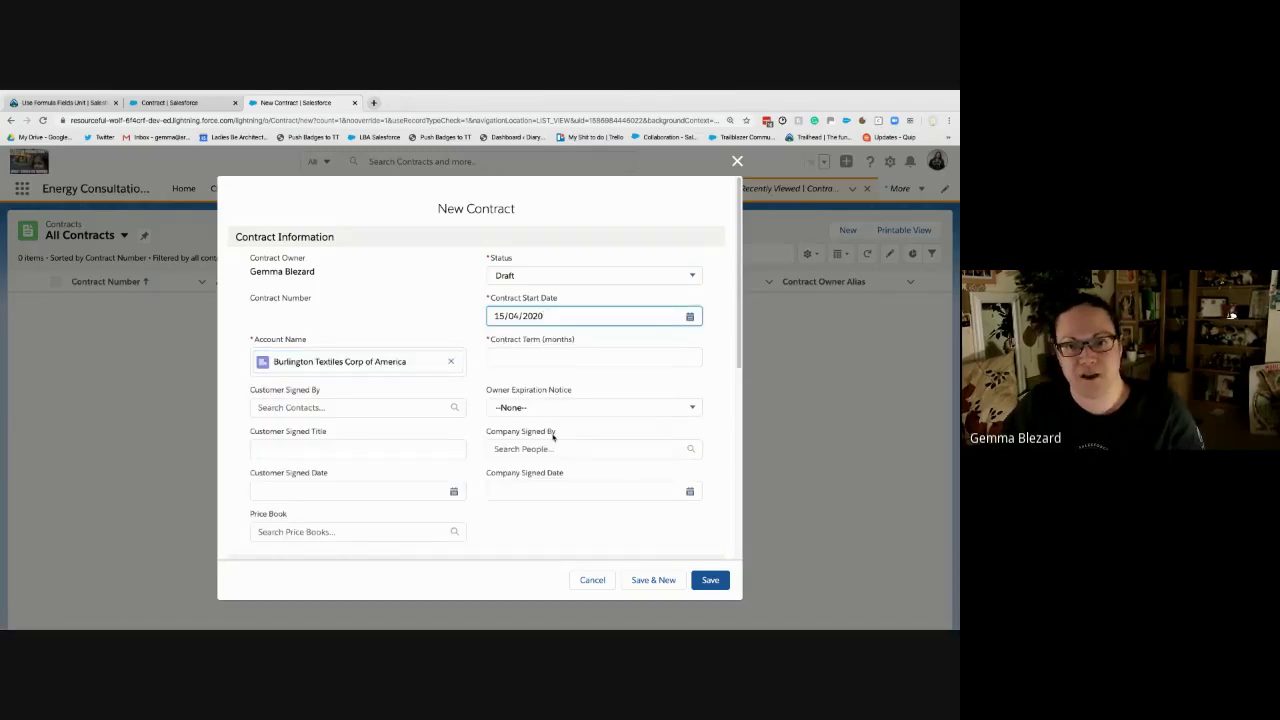
{"action": "left_click", "coordinate": [550, 360]}
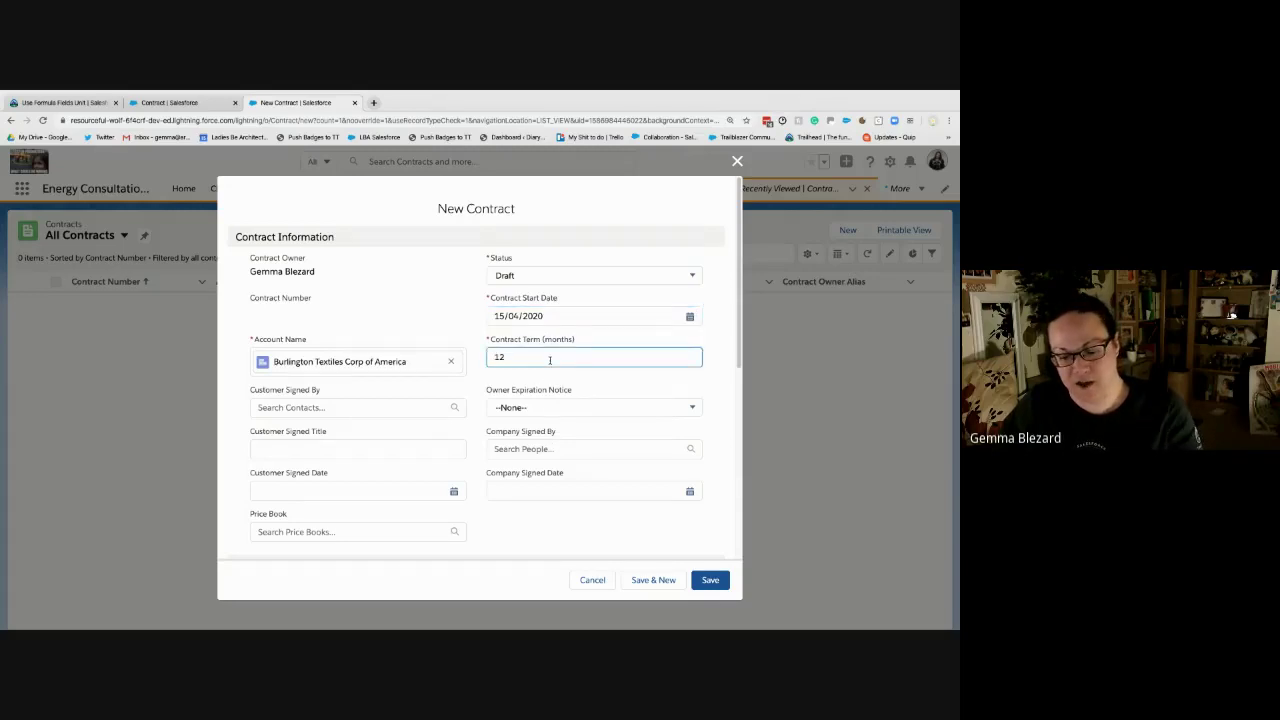
{"action": "left_click", "coordinate": [419, 337]}
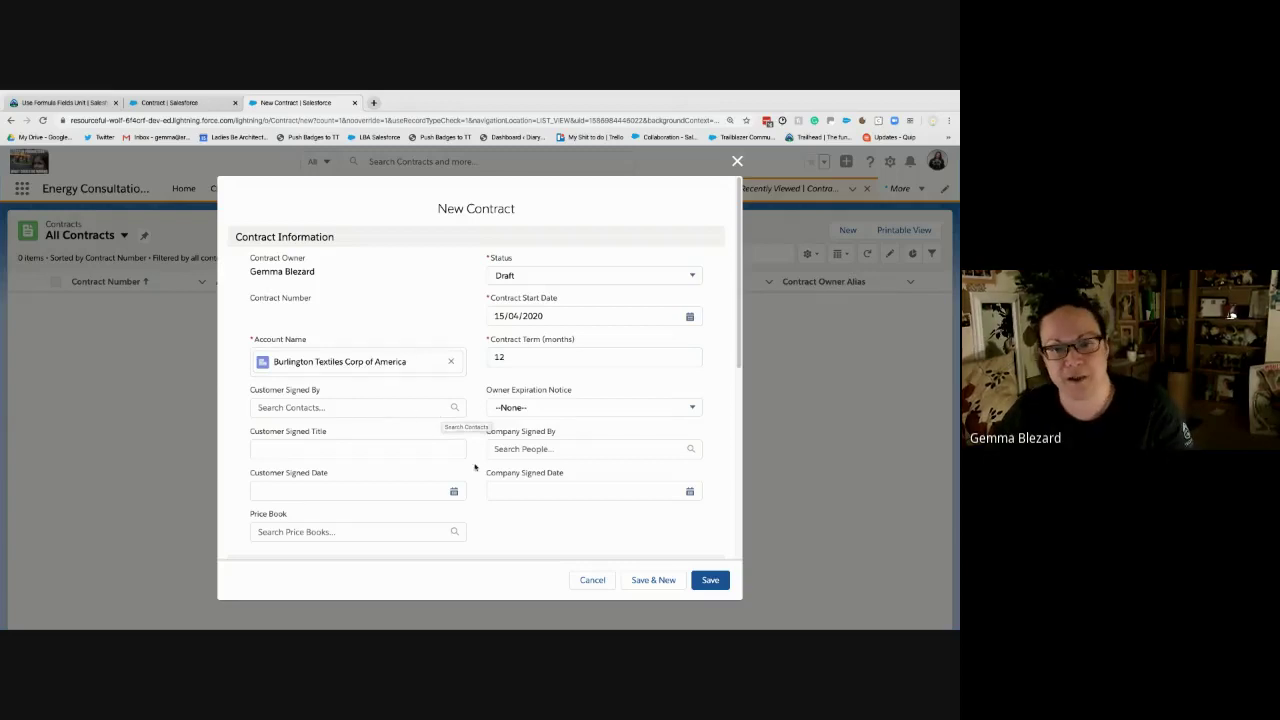
{"action": "scroll", "coordinate": [670, 537], "scroll_direction": "down", "scroll_amount": 3}
{"action": "scroll", "coordinate": [670, 537], "scroll_direction": "down", "scroll_amount": 3}
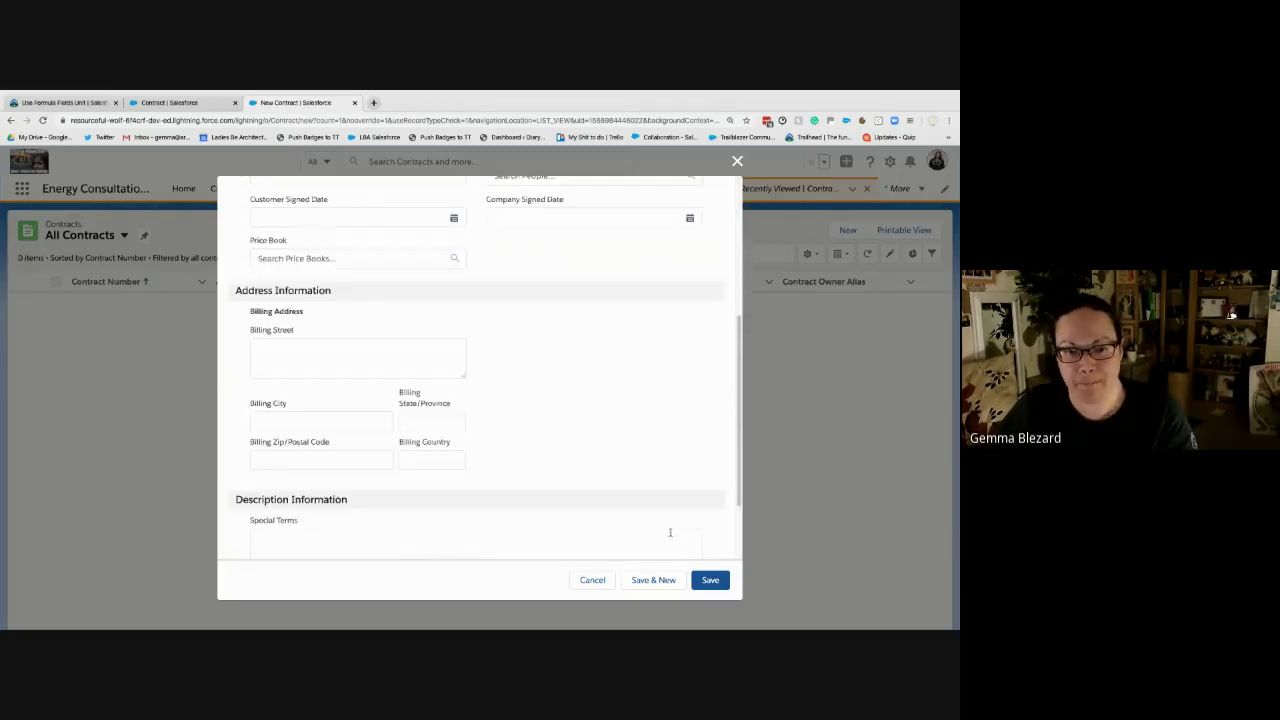
{"action": "left_click", "coordinate": [707, 580]}
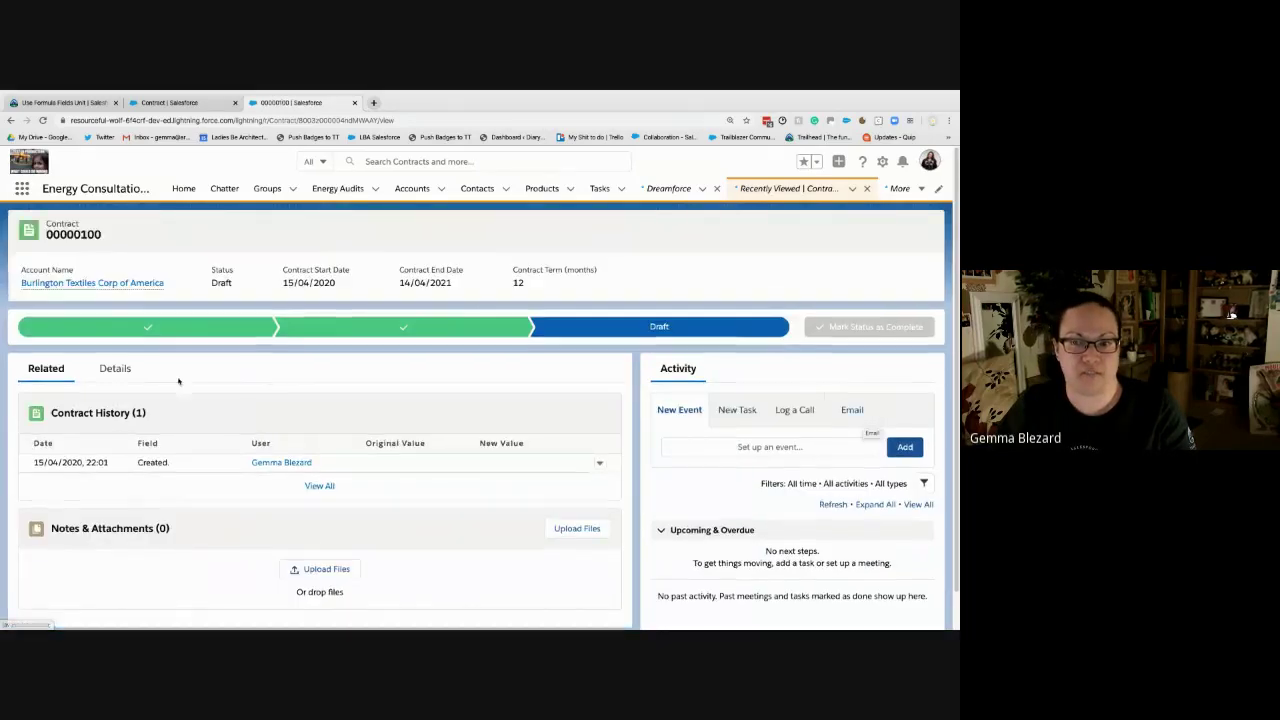
- Check the Days Remaining value in the new contract's details
{"action": "left_click", "coordinate": [121, 370]}
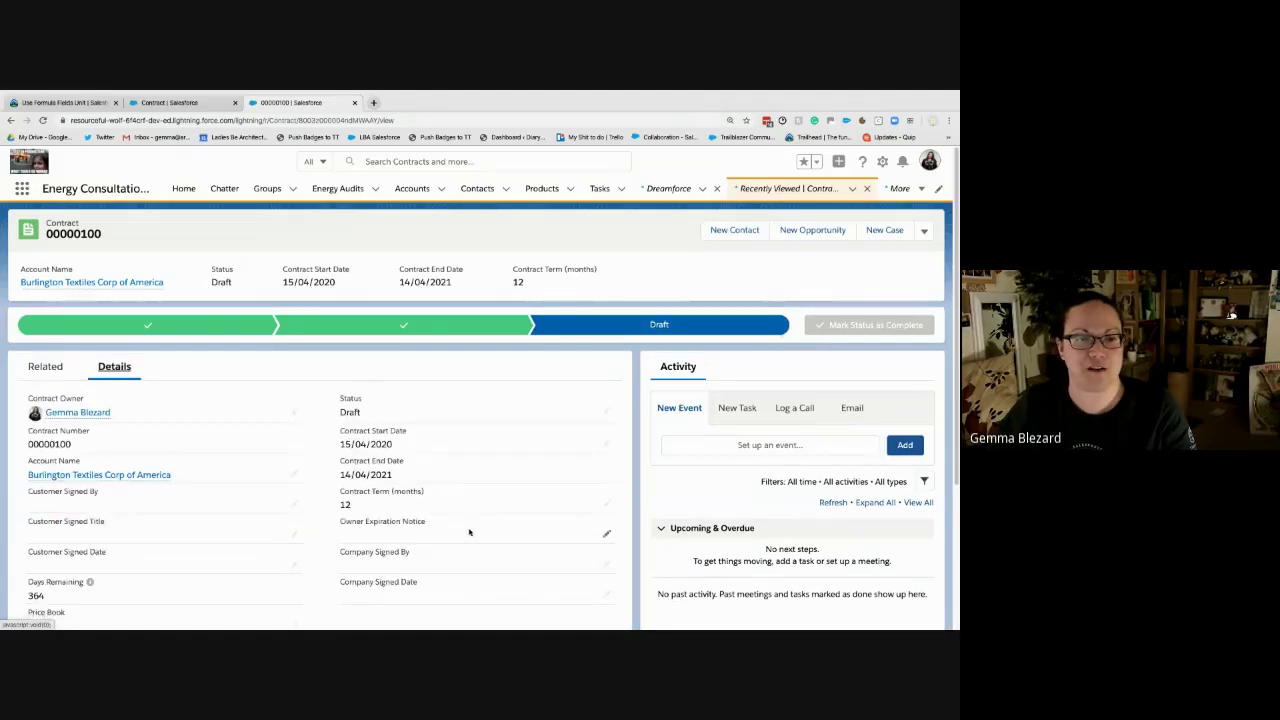
{"action": "scroll", "coordinate": [469, 532], "scroll_direction": "down", "scroll_amount": 1}
{"action": "scroll", "coordinate": [469, 532], "scroll_direction": "down", "scroll_amount": 2}
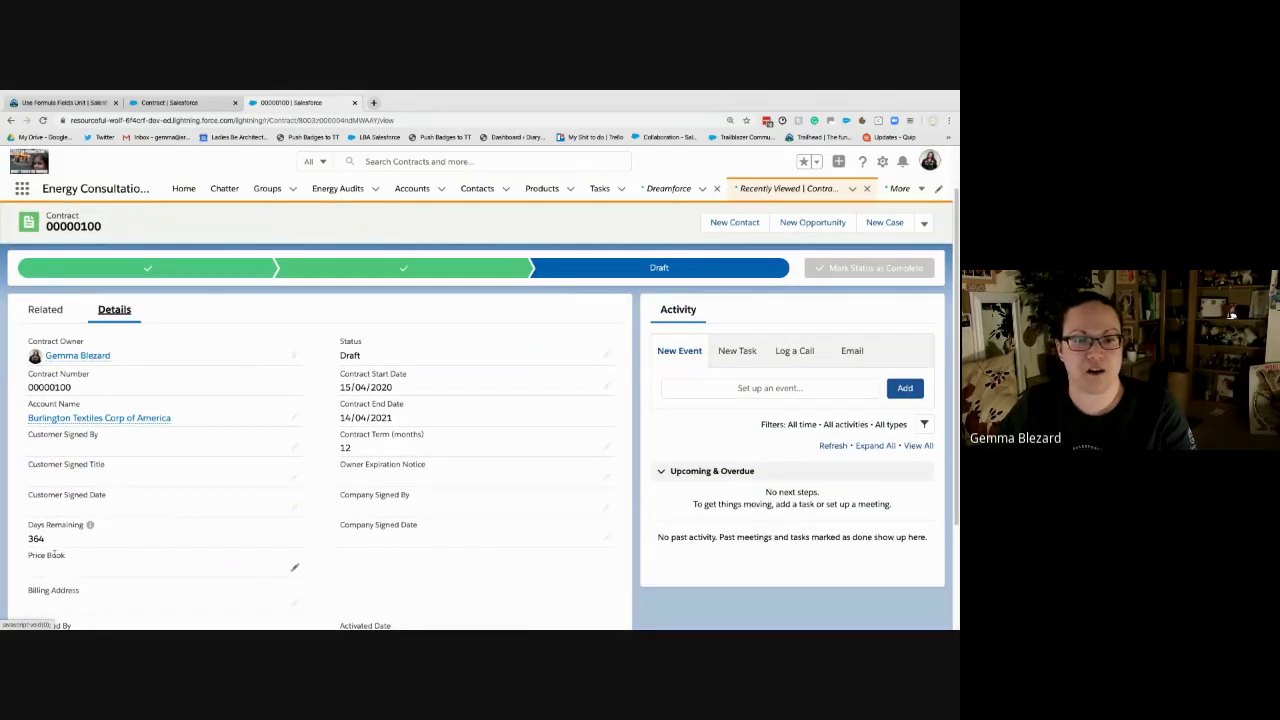
{"action": "double_click", "coordinate": [52, 542]}
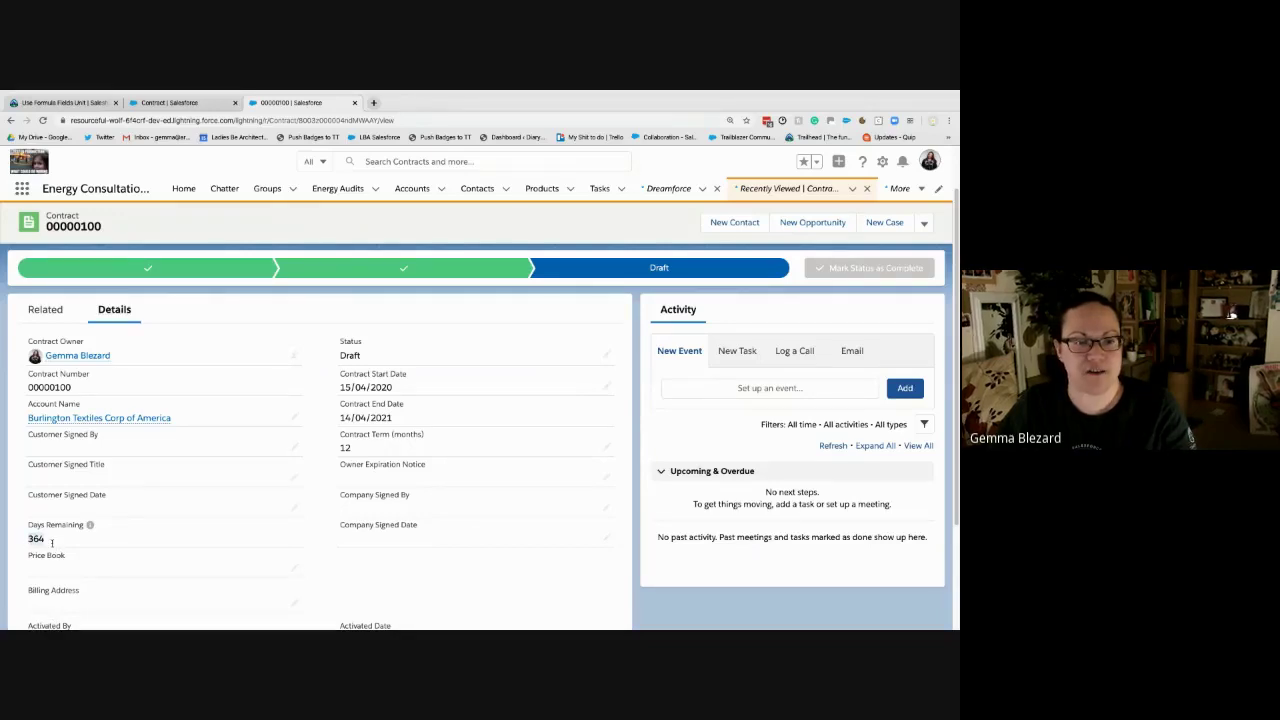